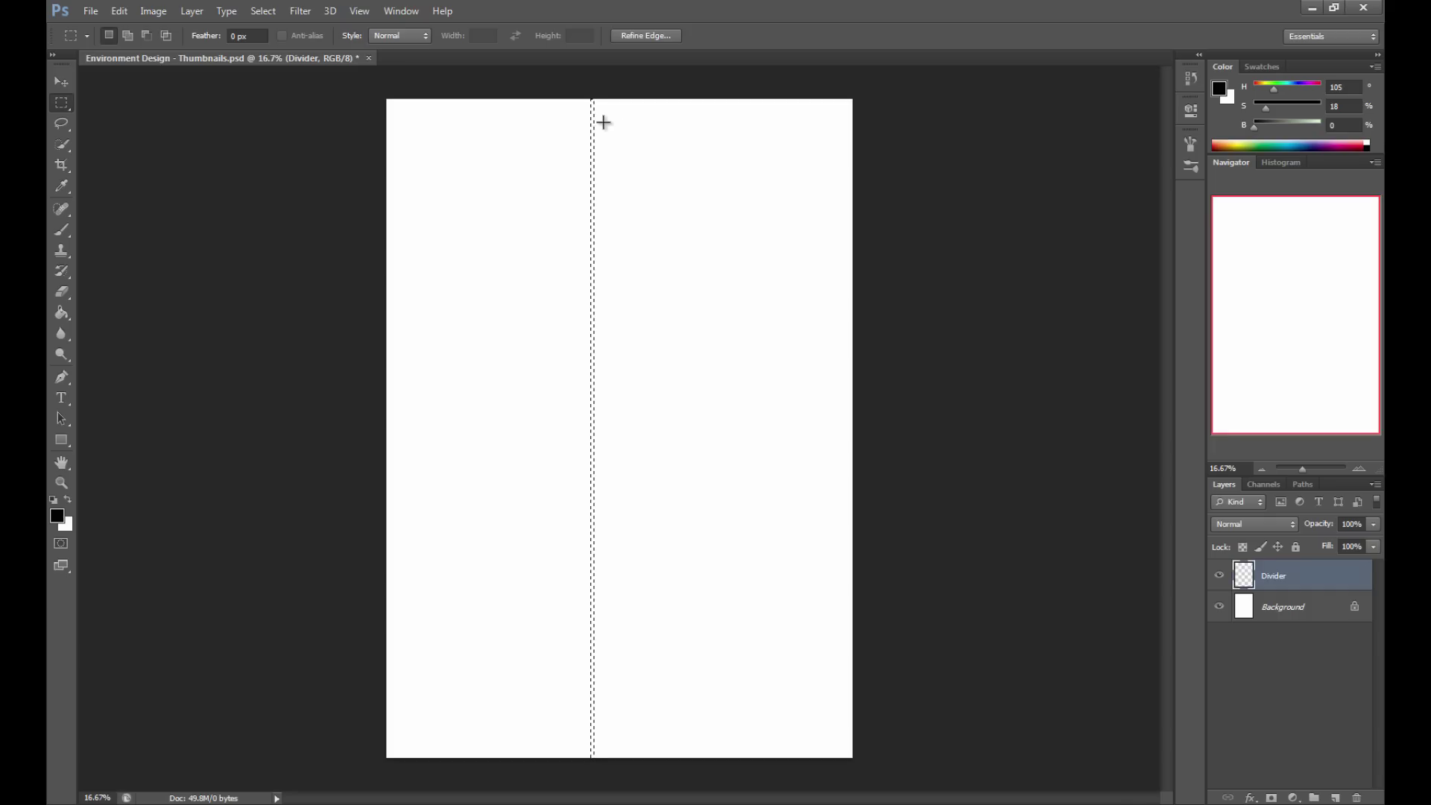
Fill the narrow vertical selection with the black foreground color, deselect it, and move the divider line to the horizontal centre of the page.
{"action": "right_click", "coordinate": [591, 117]}
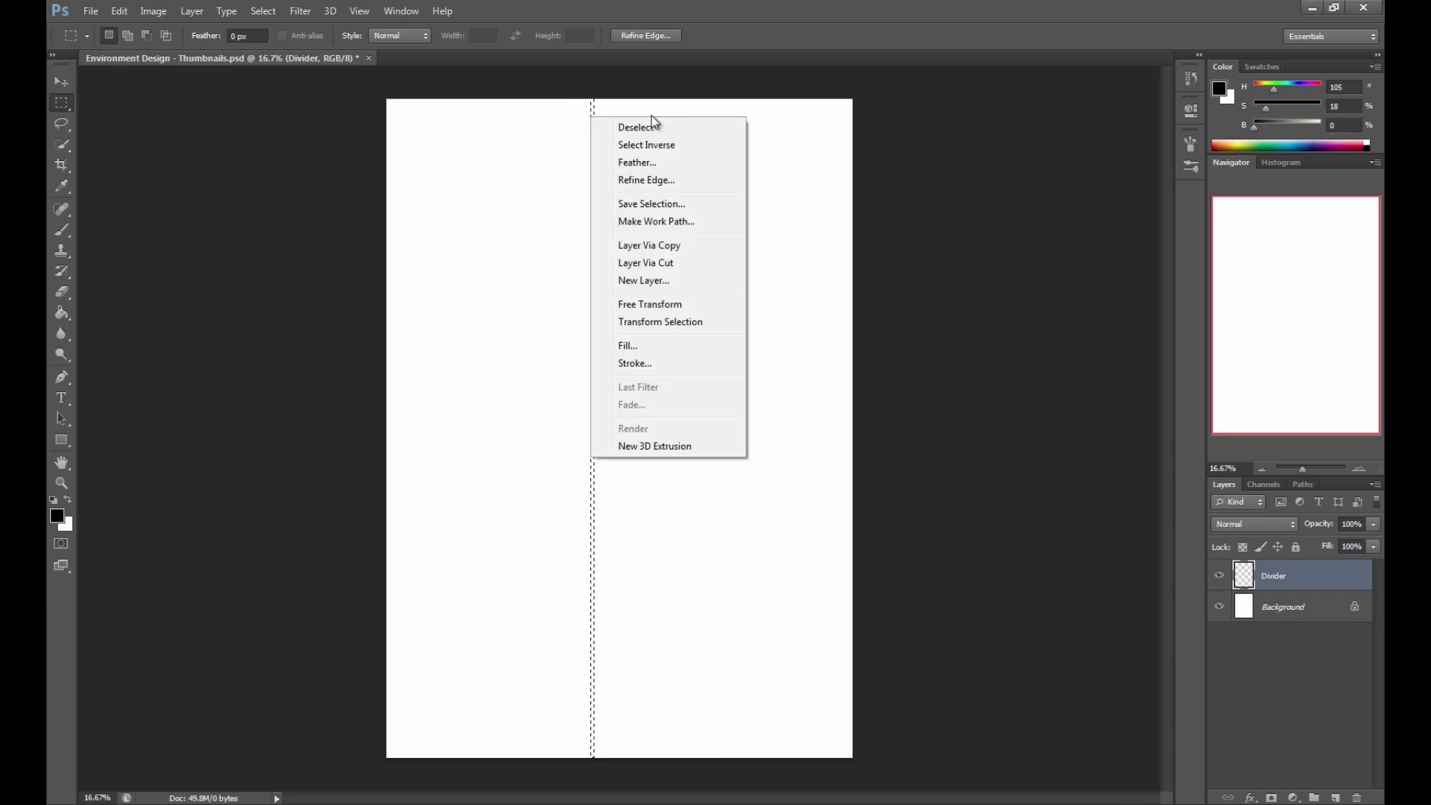
{"action": "left_click", "coordinate": [684, 347]}
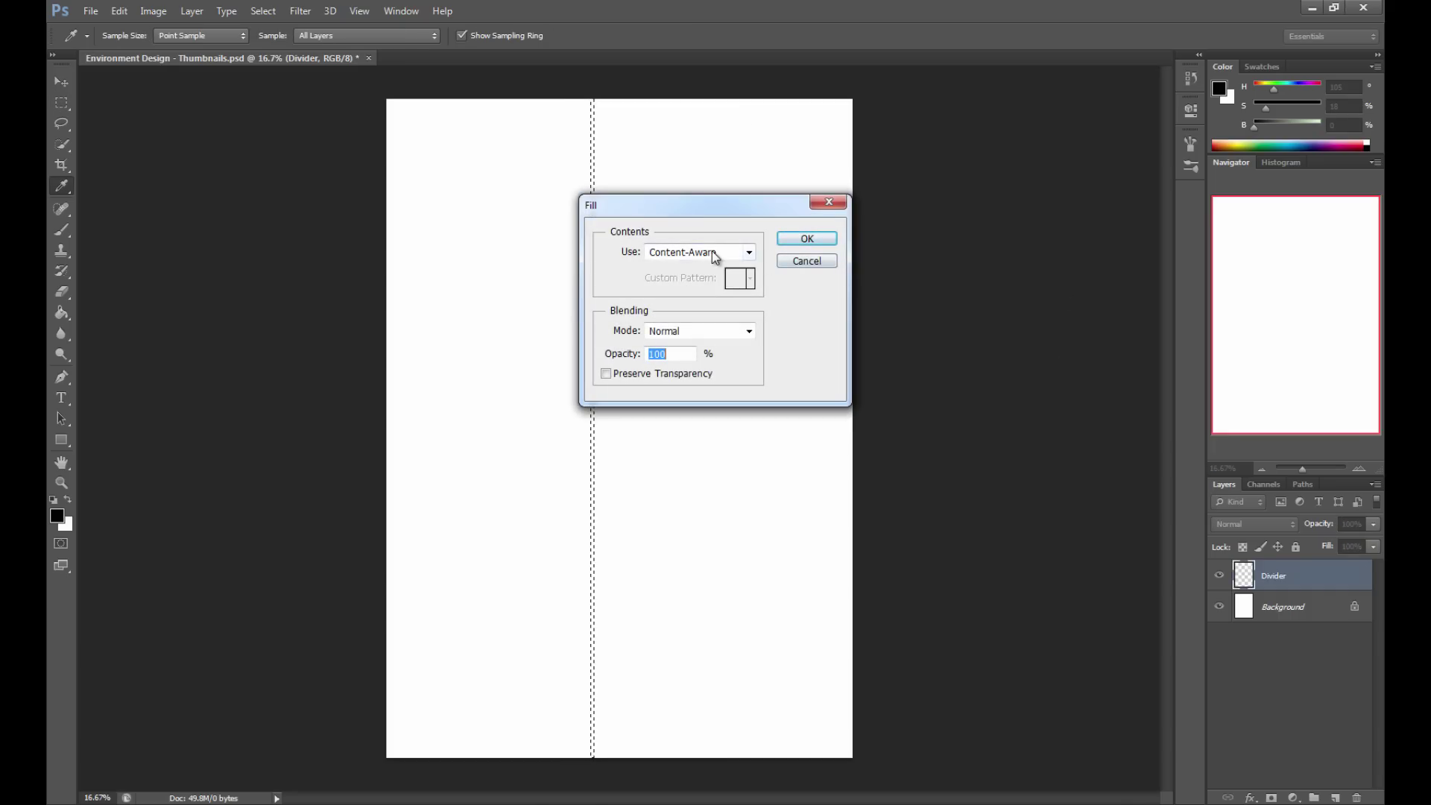
{"action": "left_click", "coordinate": [707, 254]}
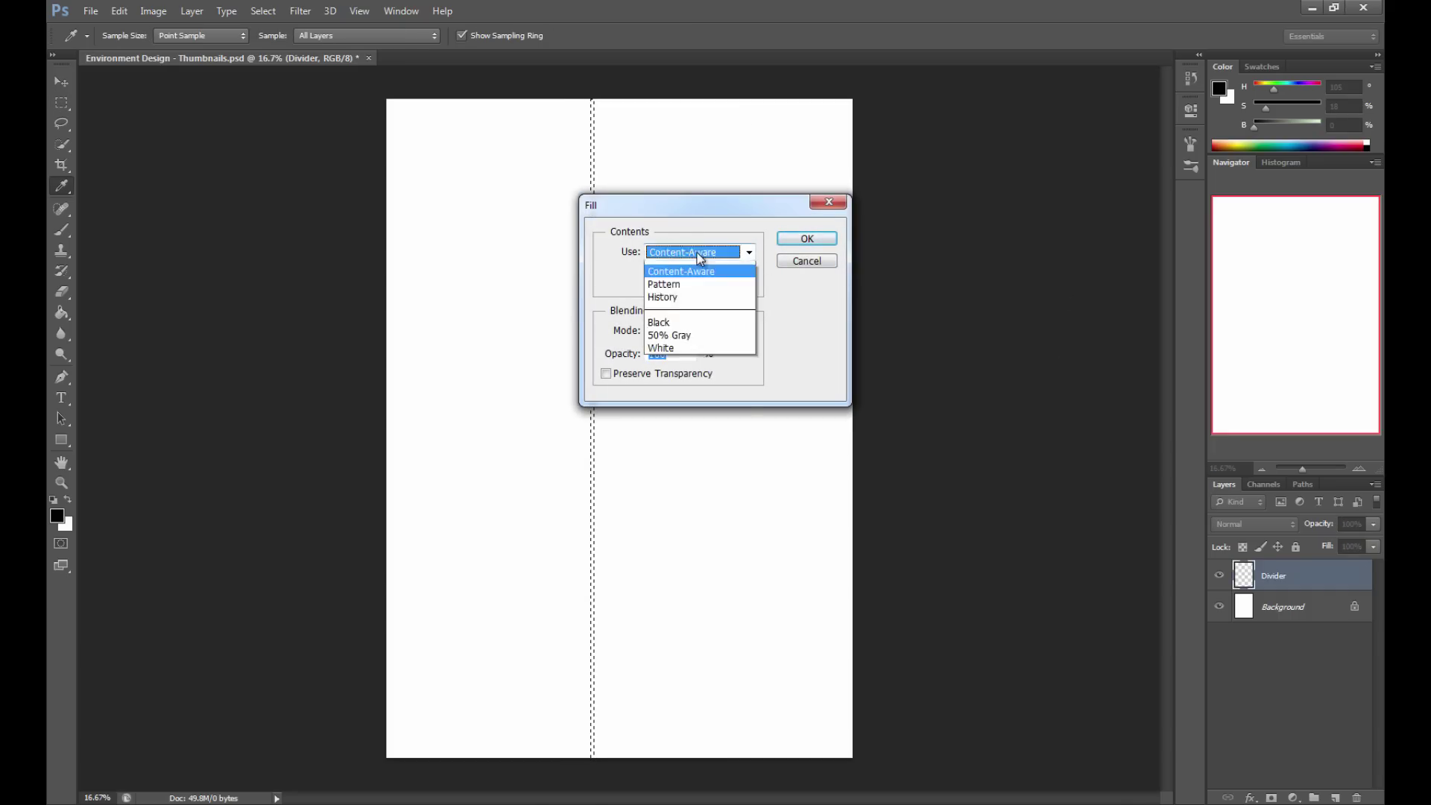
{"action": "left_click", "coordinate": [707, 262]}
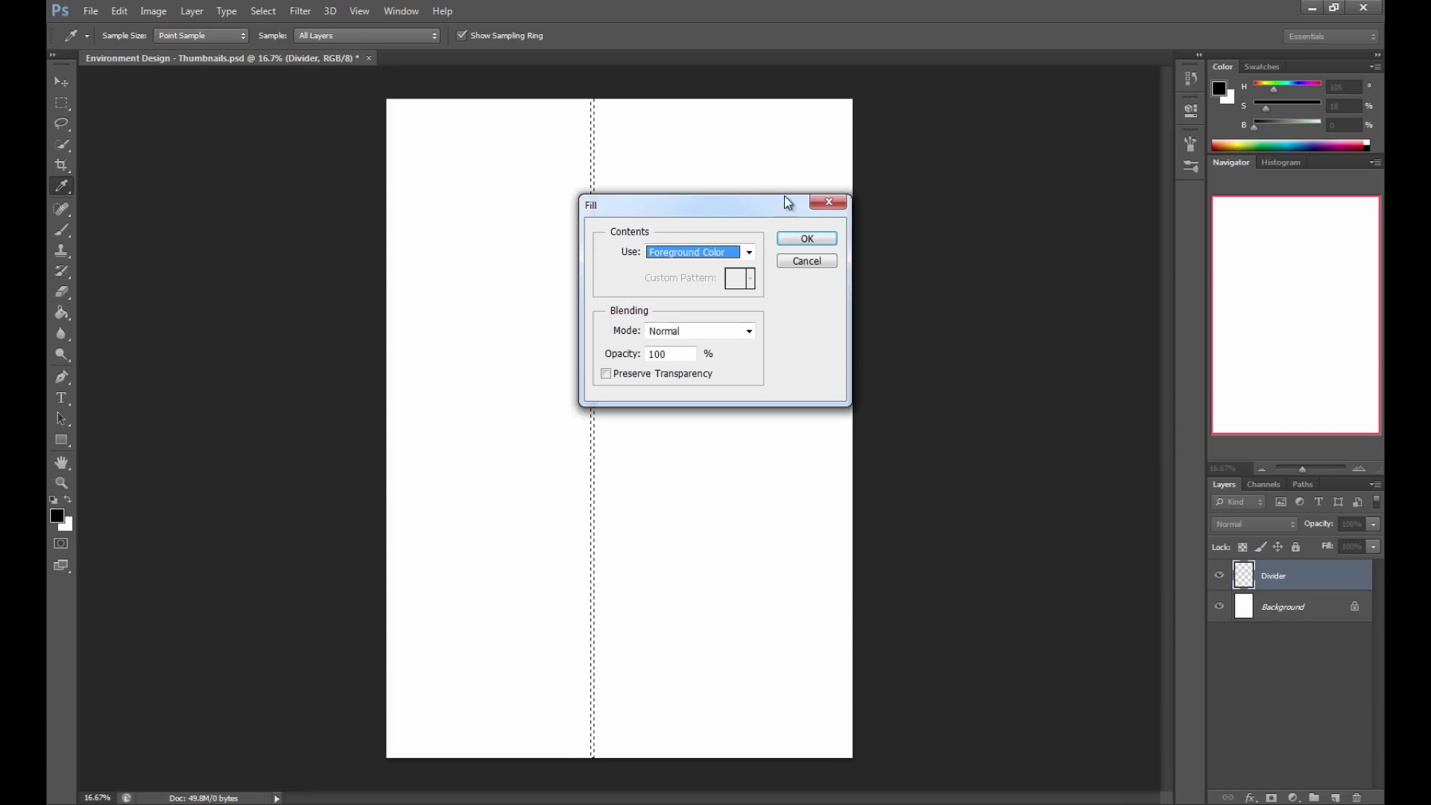
{"action": "left_click", "coordinate": [802, 238]}
{"action": "key", "text": "m"}
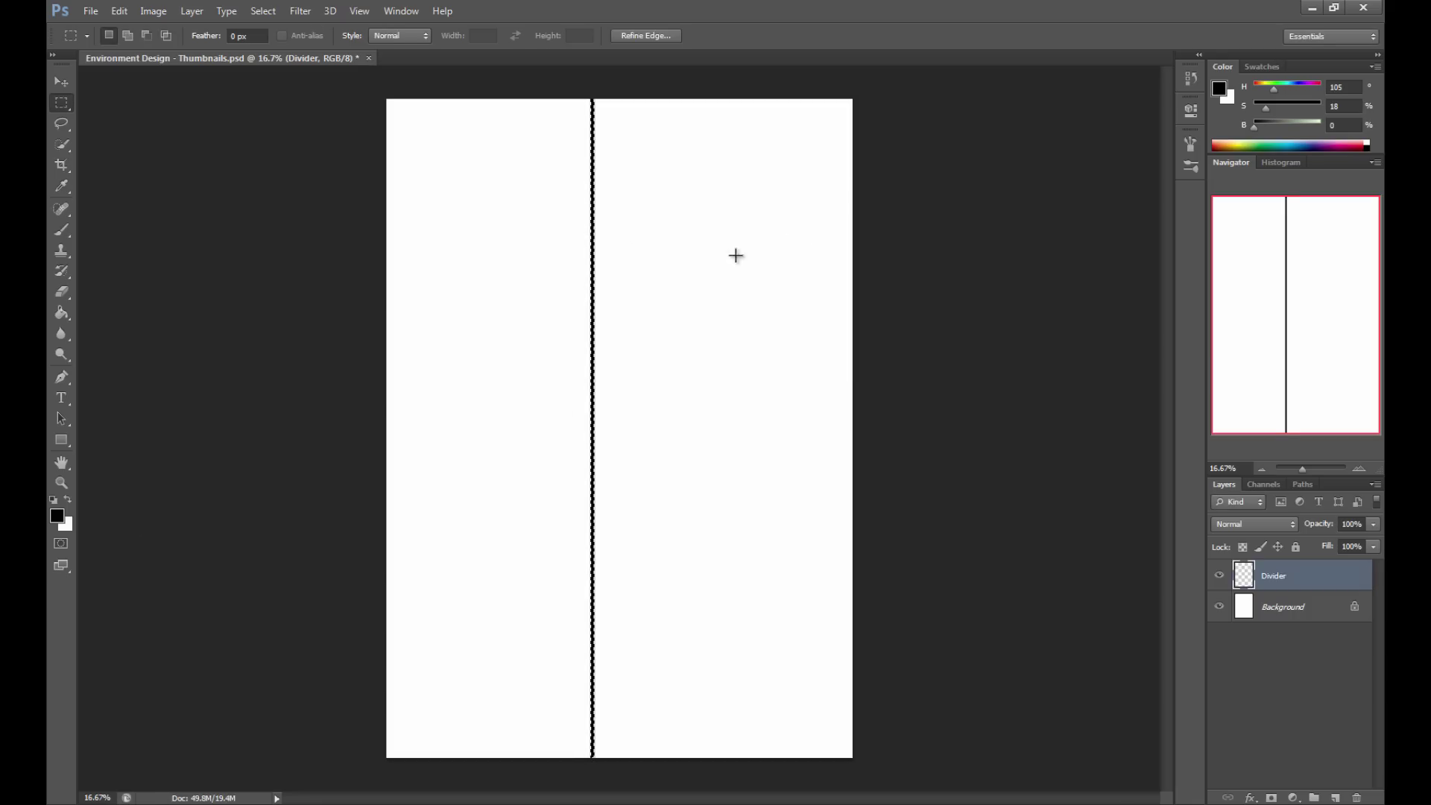
{"action": "key", "text": "ctrl+d"}
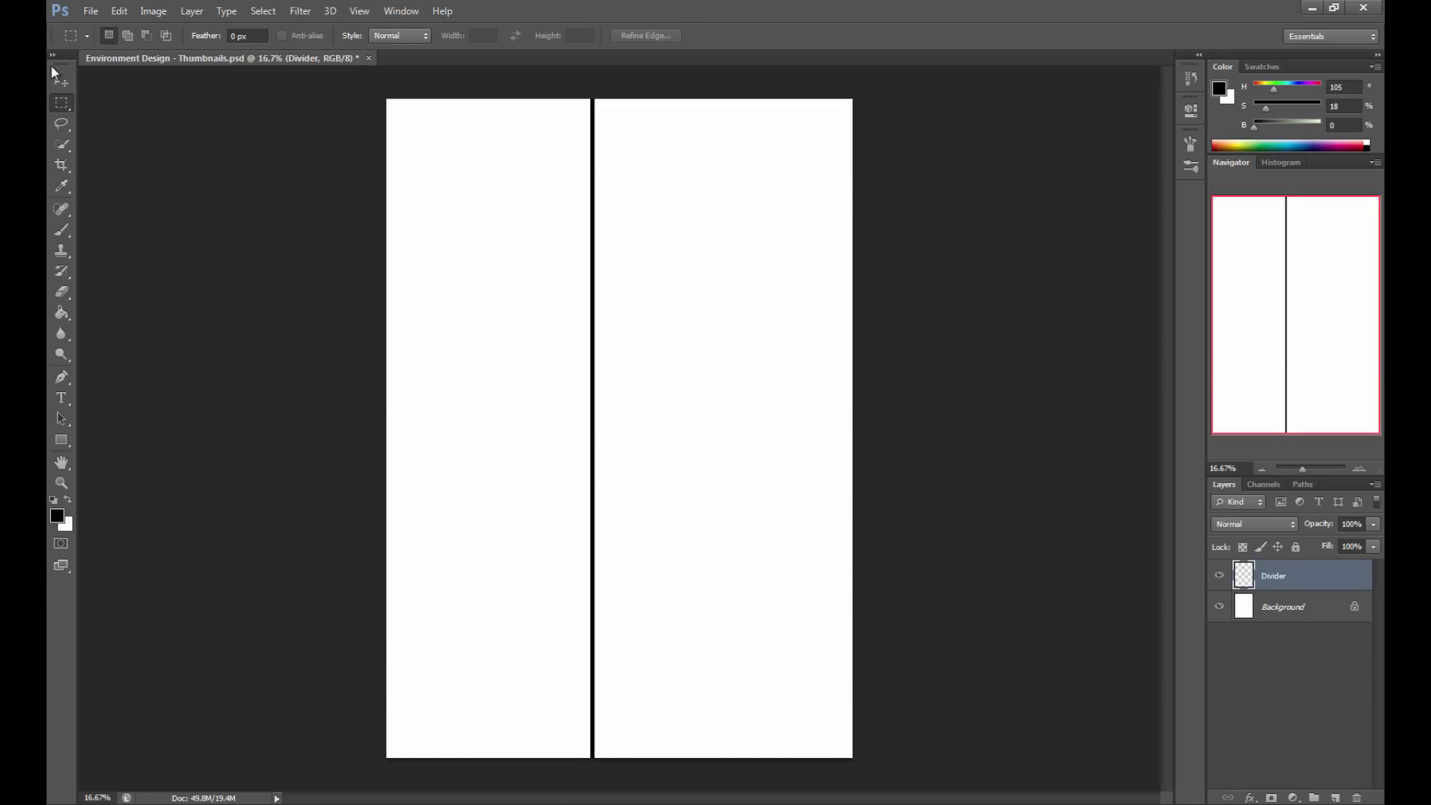
{"action": "left_click", "coordinate": [72, 88]}
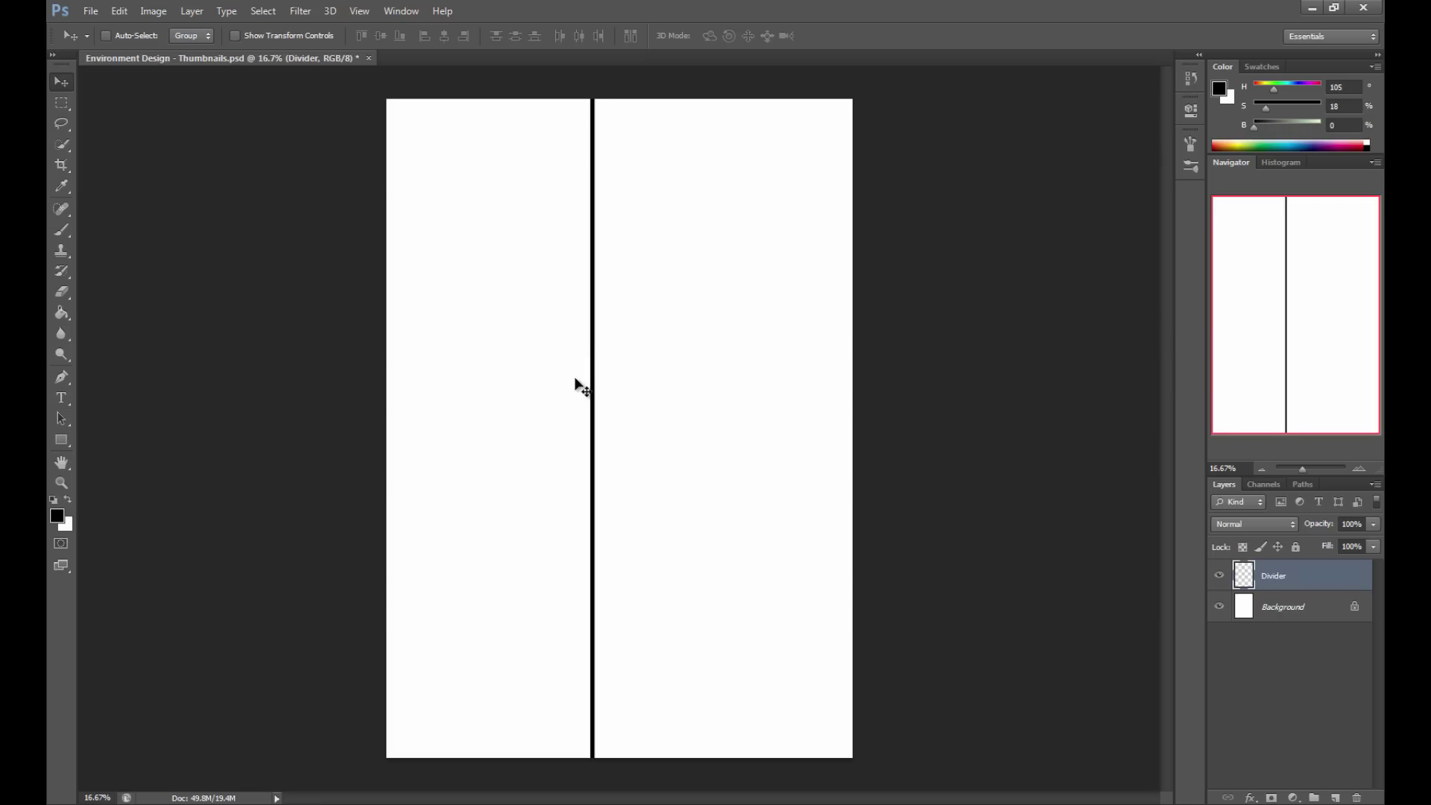
{"action": "left_click_drag", "start_coordinate": [584, 385], "coordinate": [605, 376]}
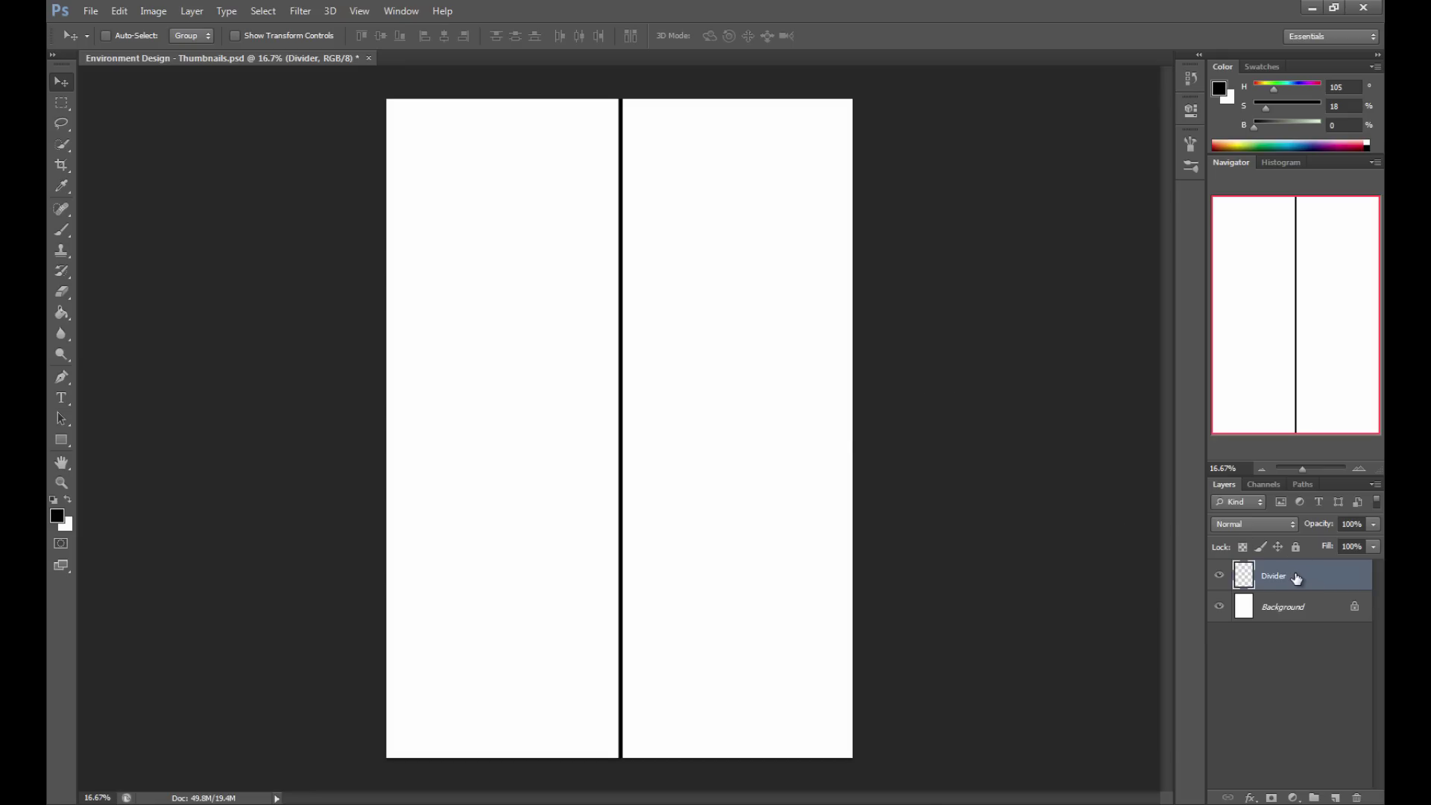
Duplicate the Divider layer and rotate the copy 90° into a horizontal line across the page.
{"action": "left_click_drag", "start_coordinate": [1298, 575], "coordinate": [1334, 795]}
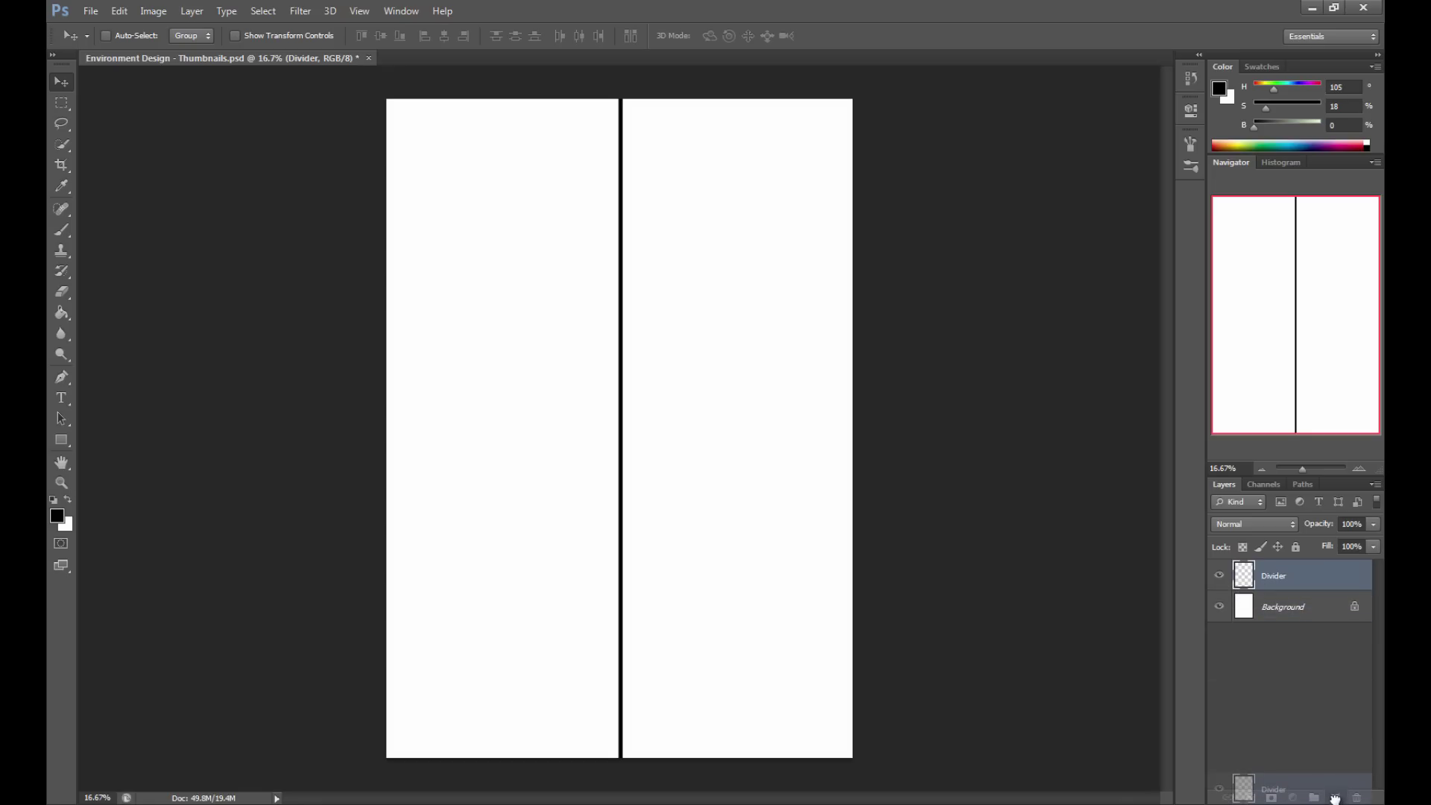
{"action": "left_click_drag", "start_coordinate": [1334, 797], "coordinate": [1335, 798]}
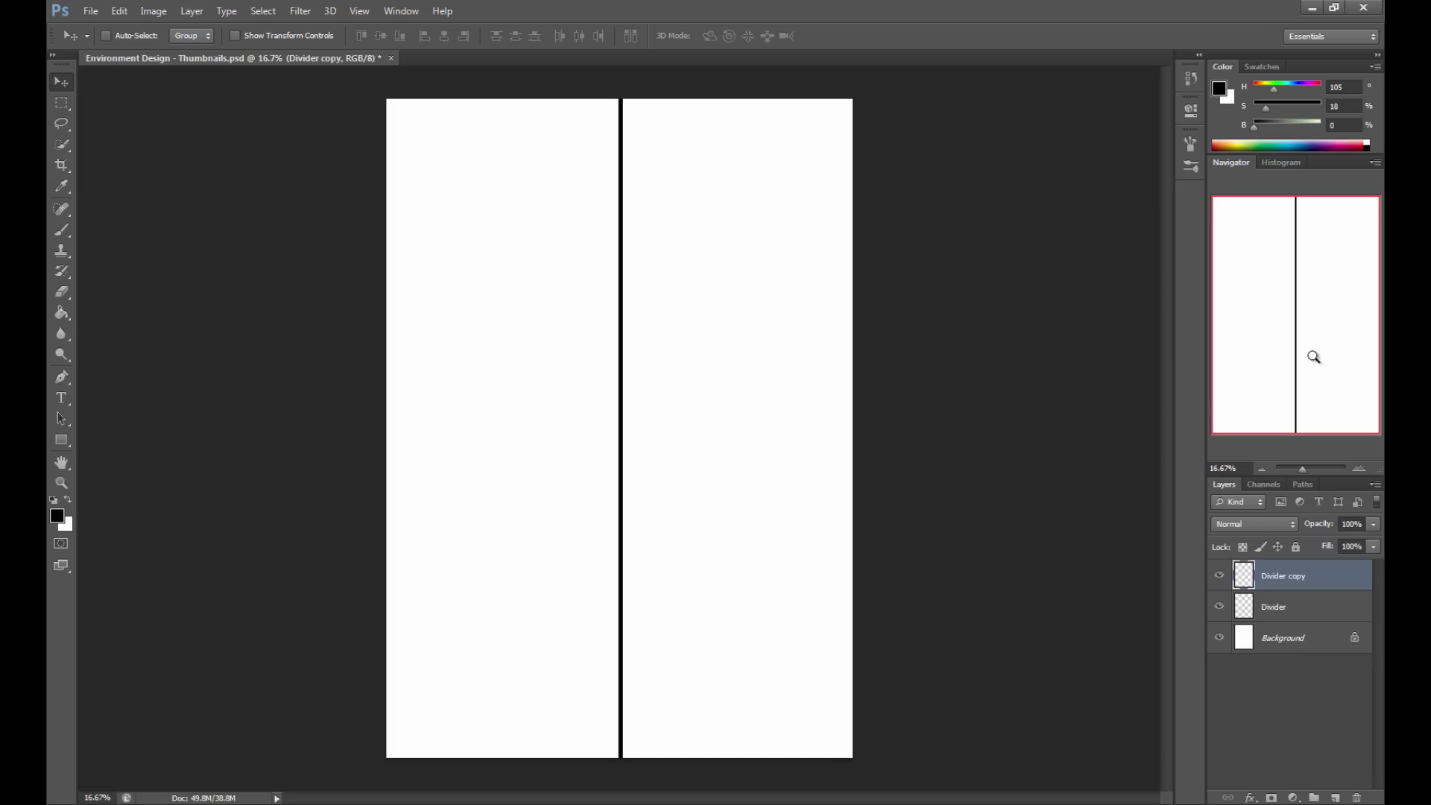
{"action": "key", "text": "ctrl+t"}
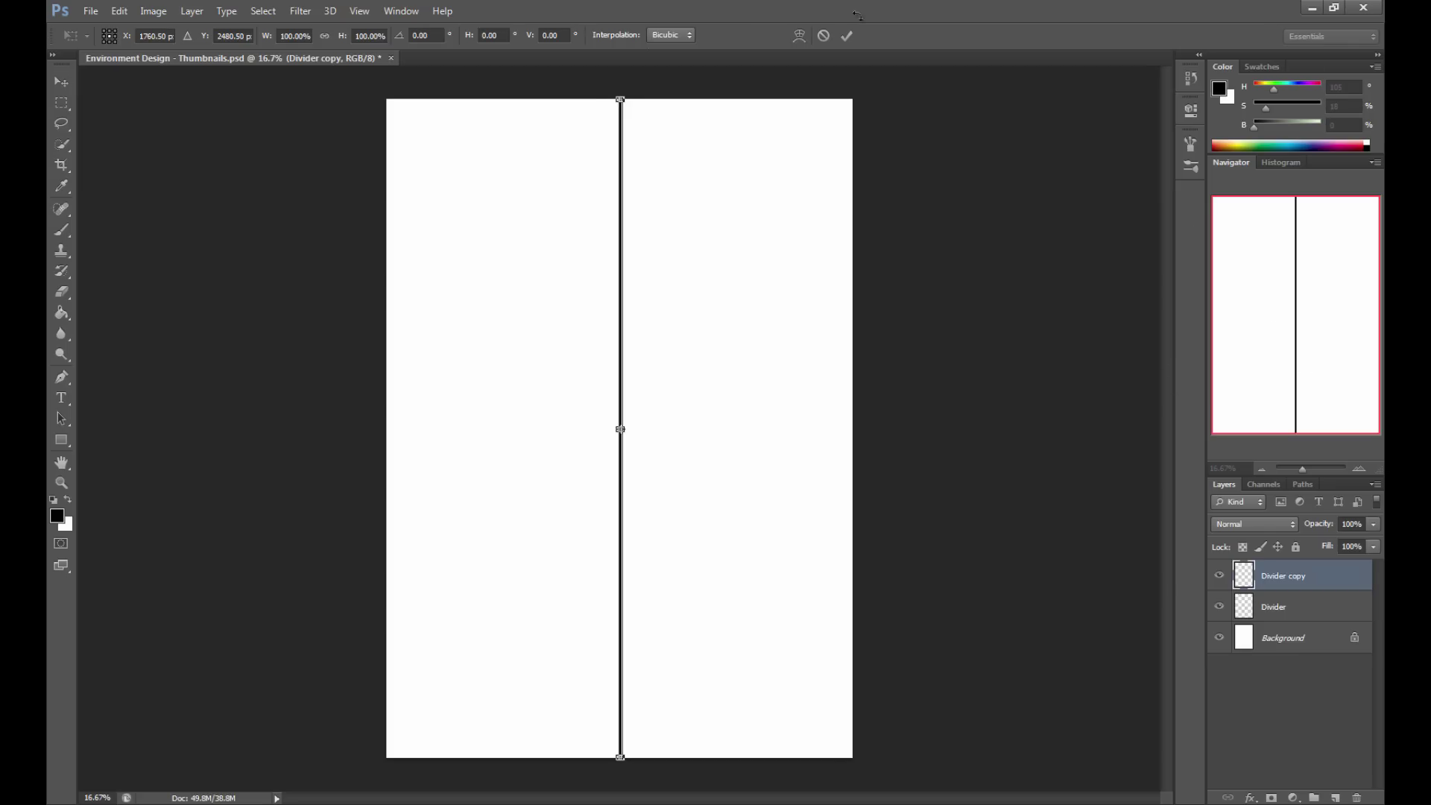
{"action": "left_click_drag", "start_coordinate": [675, 88], "coordinate": [952, 522]}
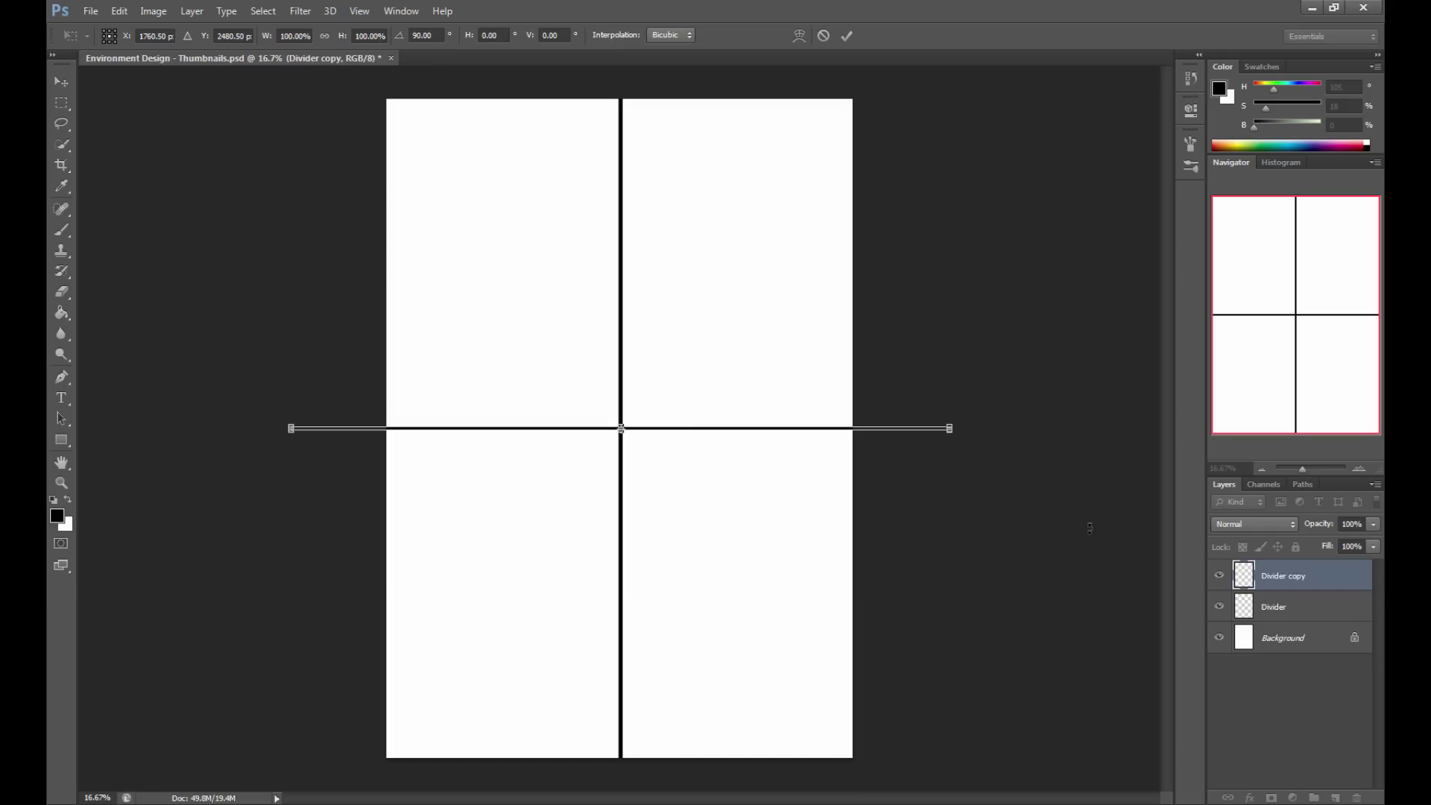
{"action": "key", "text": "Return"}
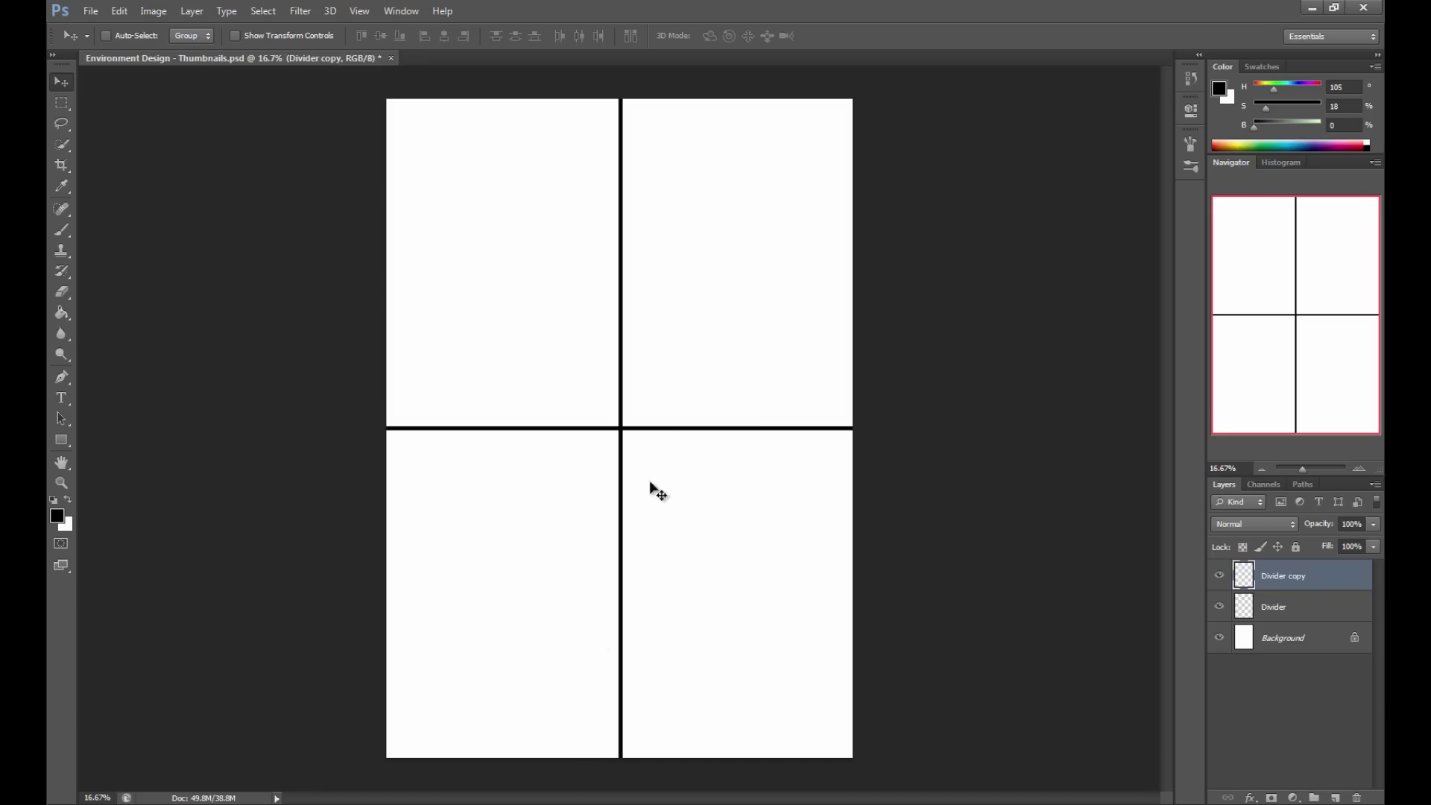
Move the horizontal divider into the upper half of the page and place a duplicate of it below.
{"action": "left_click_drag", "start_coordinate": [599, 513], "coordinate": [591, 369]}
{"action": "left_click_drag", "start_coordinate": [1313, 577], "coordinate": [1331, 796]}
{"action": "left_click_drag", "start_coordinate": [715, 272], "coordinate": [771, 450]}
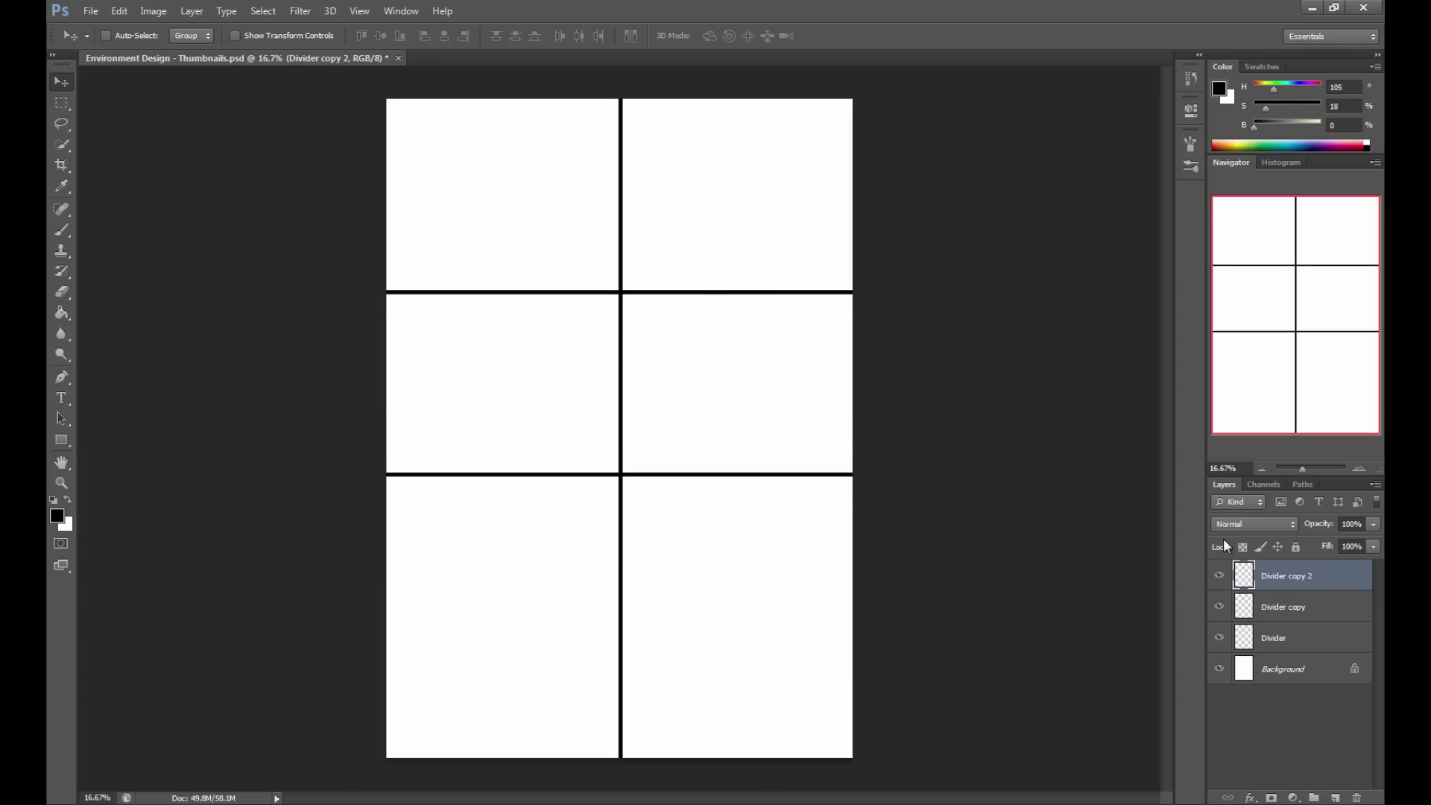
Reposition Divider copy at about a quarter of the page height and Divider copy 2 at about half.
{"action": "left_click", "coordinate": [1280, 608]}
{"action": "left_click_drag", "start_coordinate": [629, 352], "coordinate": [634, 330]}
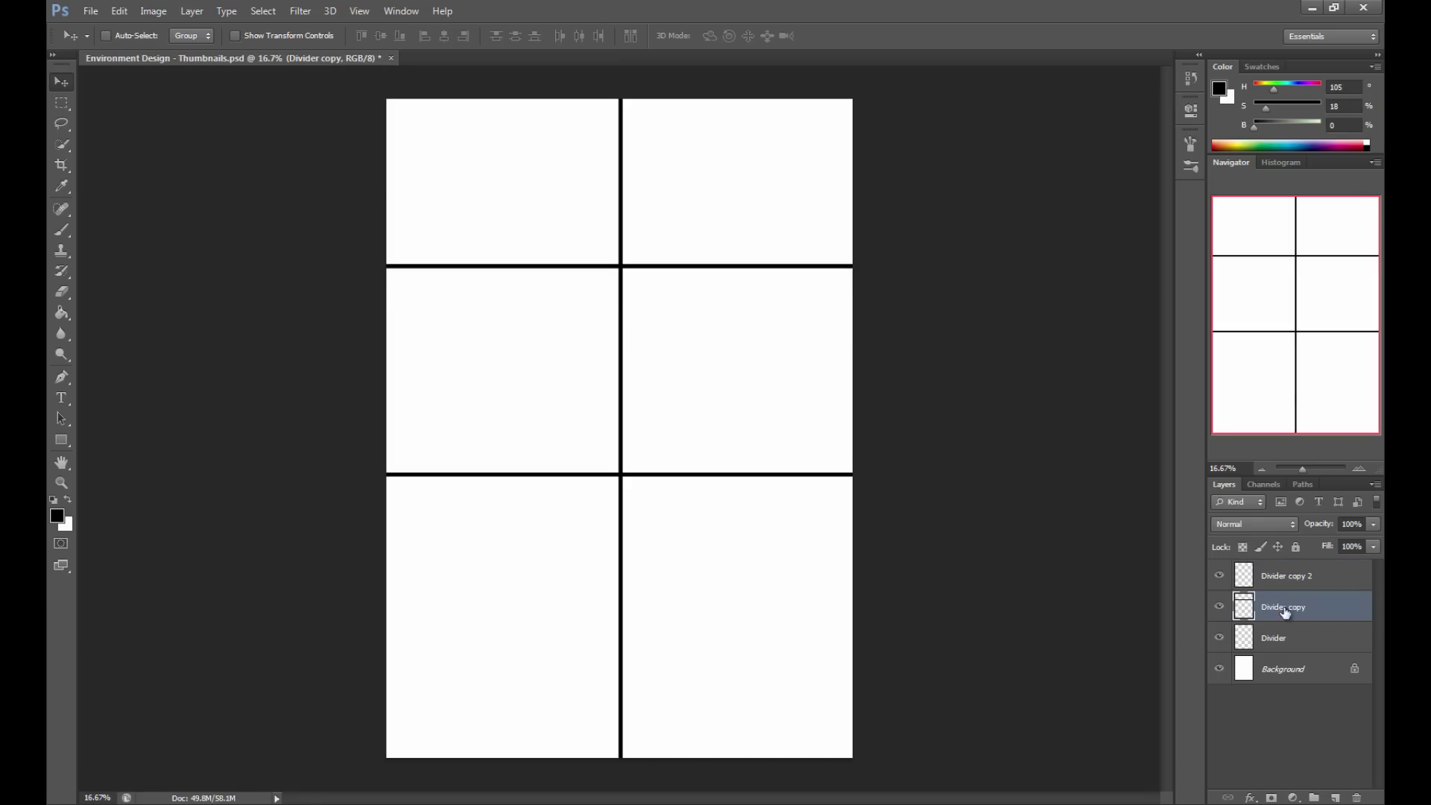
{"action": "left_click", "coordinate": [1280, 575]}
{"action": "left_click_drag", "start_coordinate": [601, 525], "coordinate": [605, 477]}
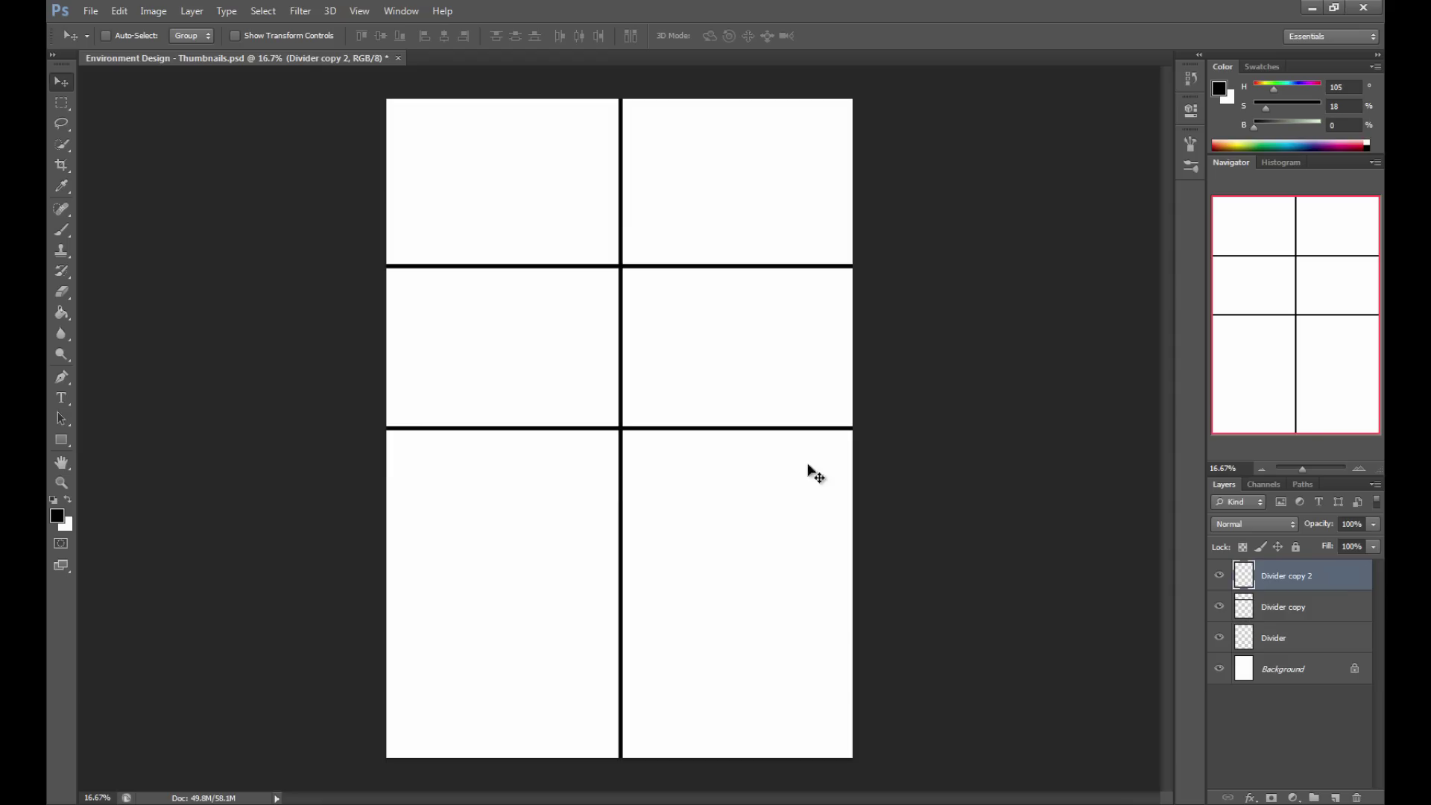
Duplicate the Divider copy 2 layer and place the new line at about three quarters of the page height.
{"action": "left_click_drag", "start_coordinate": [1335, 584], "coordinate": [1336, 798]}
{"action": "left_click_drag", "start_coordinate": [726, 175], "coordinate": [639, 564]}
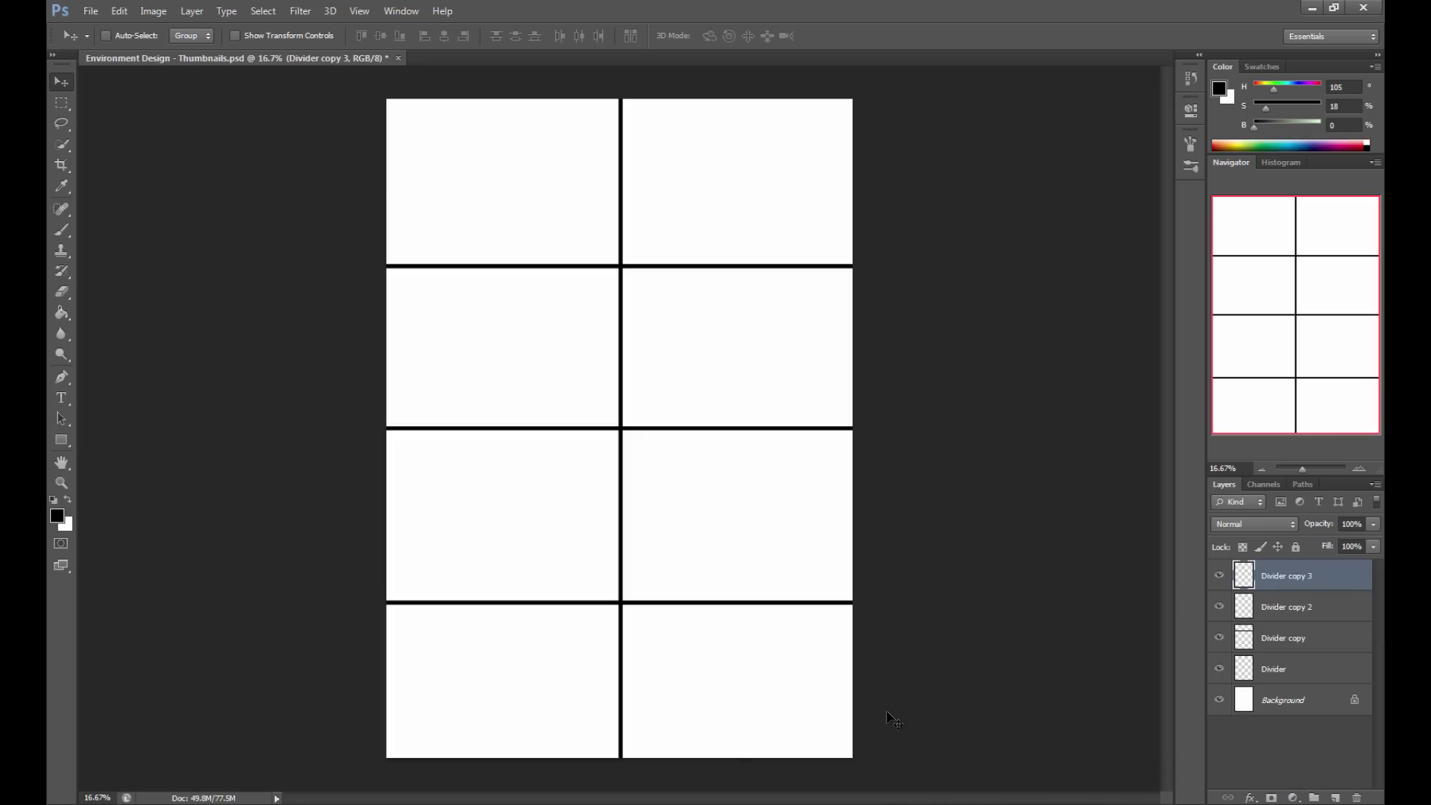
{"action": "mouse_move", "coordinate": [632, 630]}
{"action": "left_mouse_down"}
{"action": "mouse_move", "coordinate": [626, 610]}
{"action": "mouse_move", "coordinate": [626, 632]}
{"action": "left_mouse_up"}
Fine-tune the positions of the three horizontal dividers to even out the heights of the four panel rows.
{"action": "left_click", "coordinate": [1308, 617]}
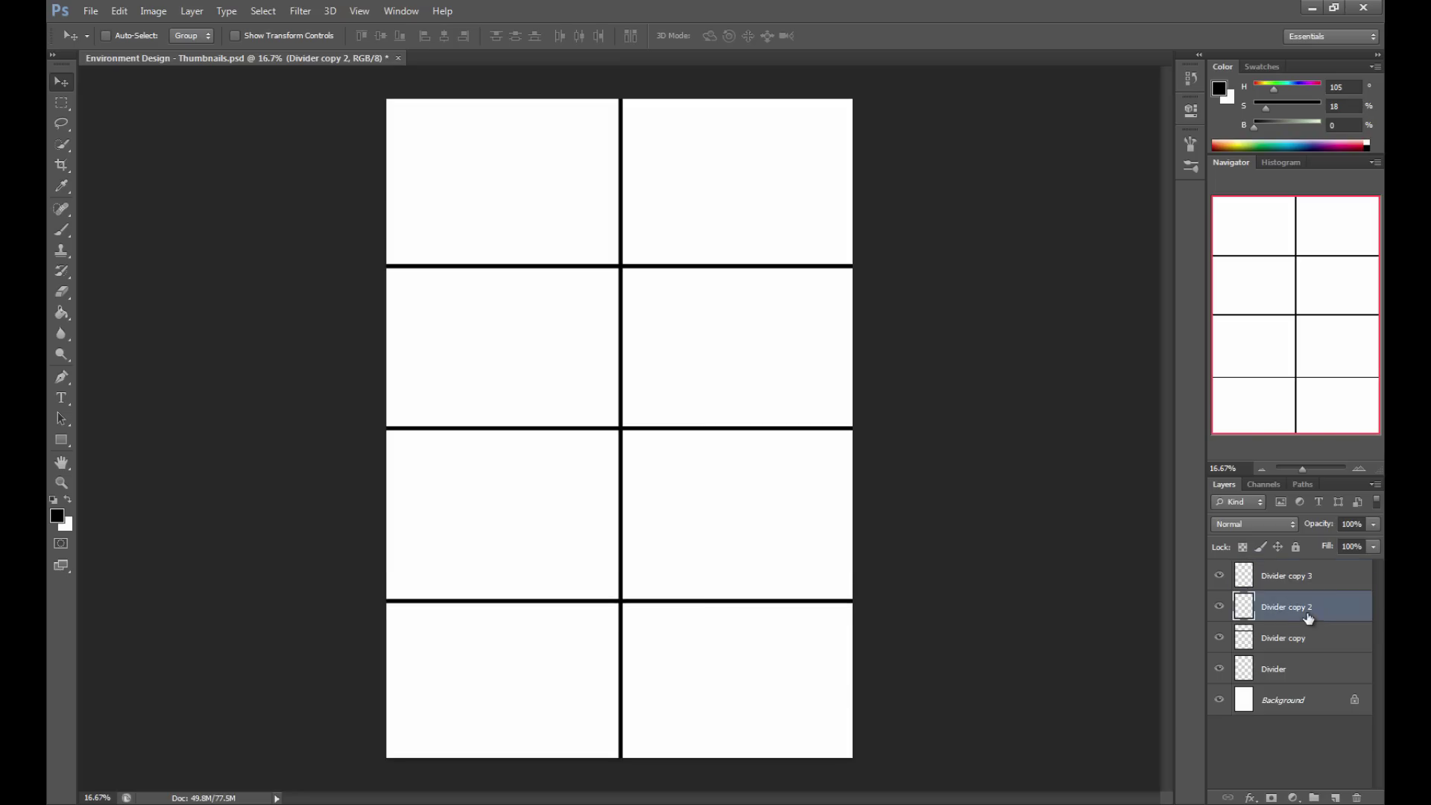
{"action": "left_click_drag", "start_coordinate": [592, 427], "coordinate": [590, 423]}
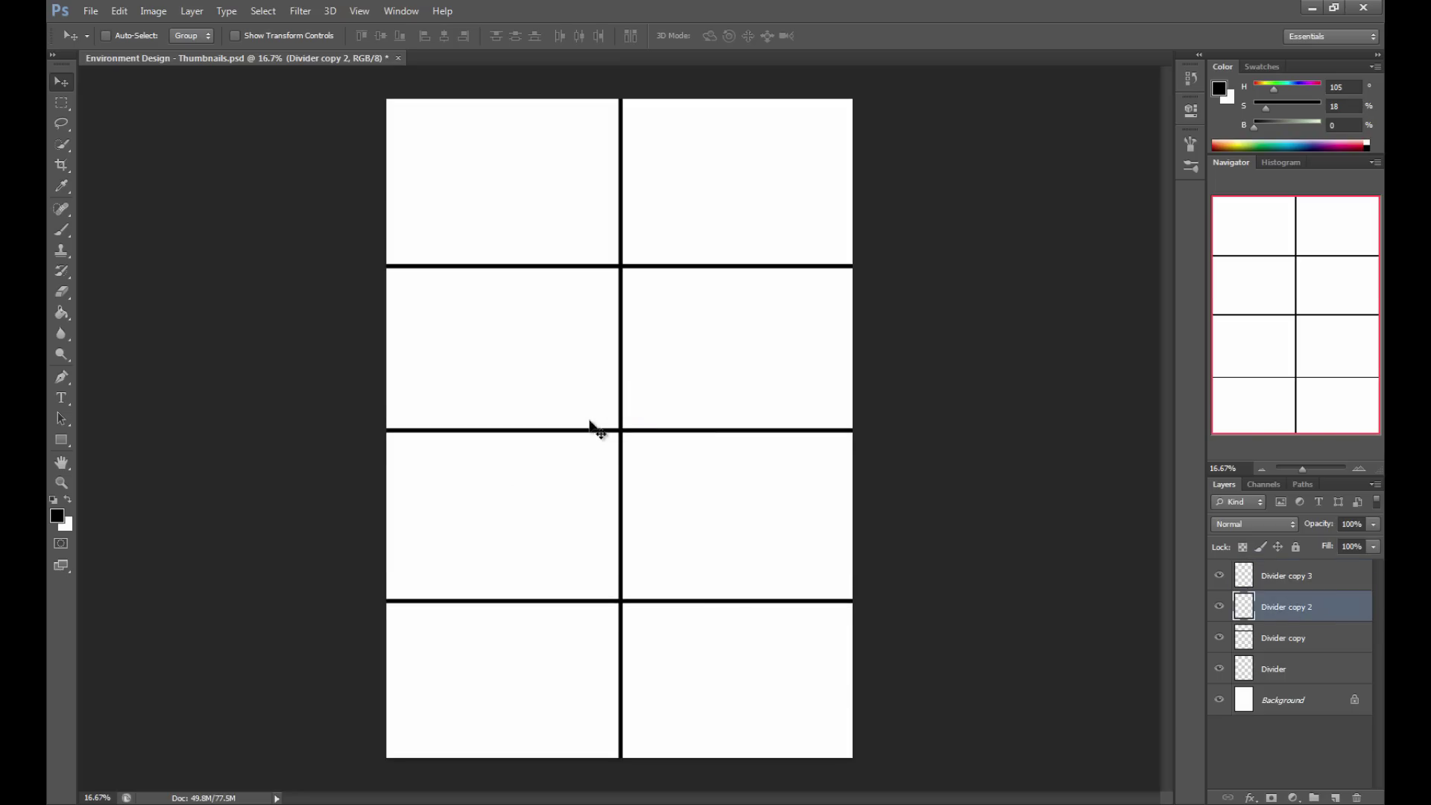
{"action": "left_click", "coordinate": [1278, 575]}
{"action": "left_click_drag", "start_coordinate": [602, 271], "coordinate": [659, 281]}
{"action": "left_click", "coordinate": [1283, 638]}
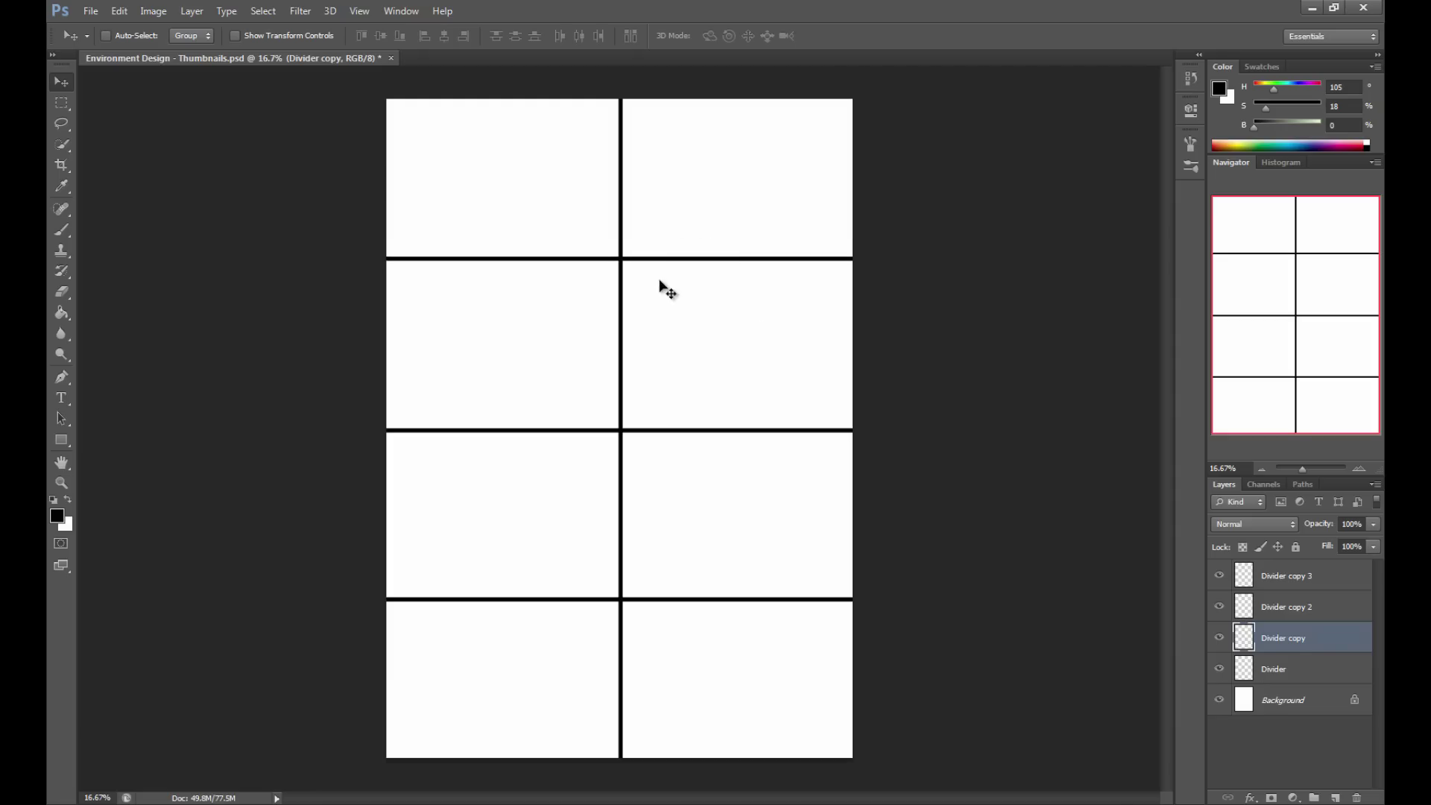
{"action": "left_click", "coordinate": [1270, 607]}
{"action": "left_click_drag", "start_coordinate": [647, 460], "coordinate": [641, 452]}
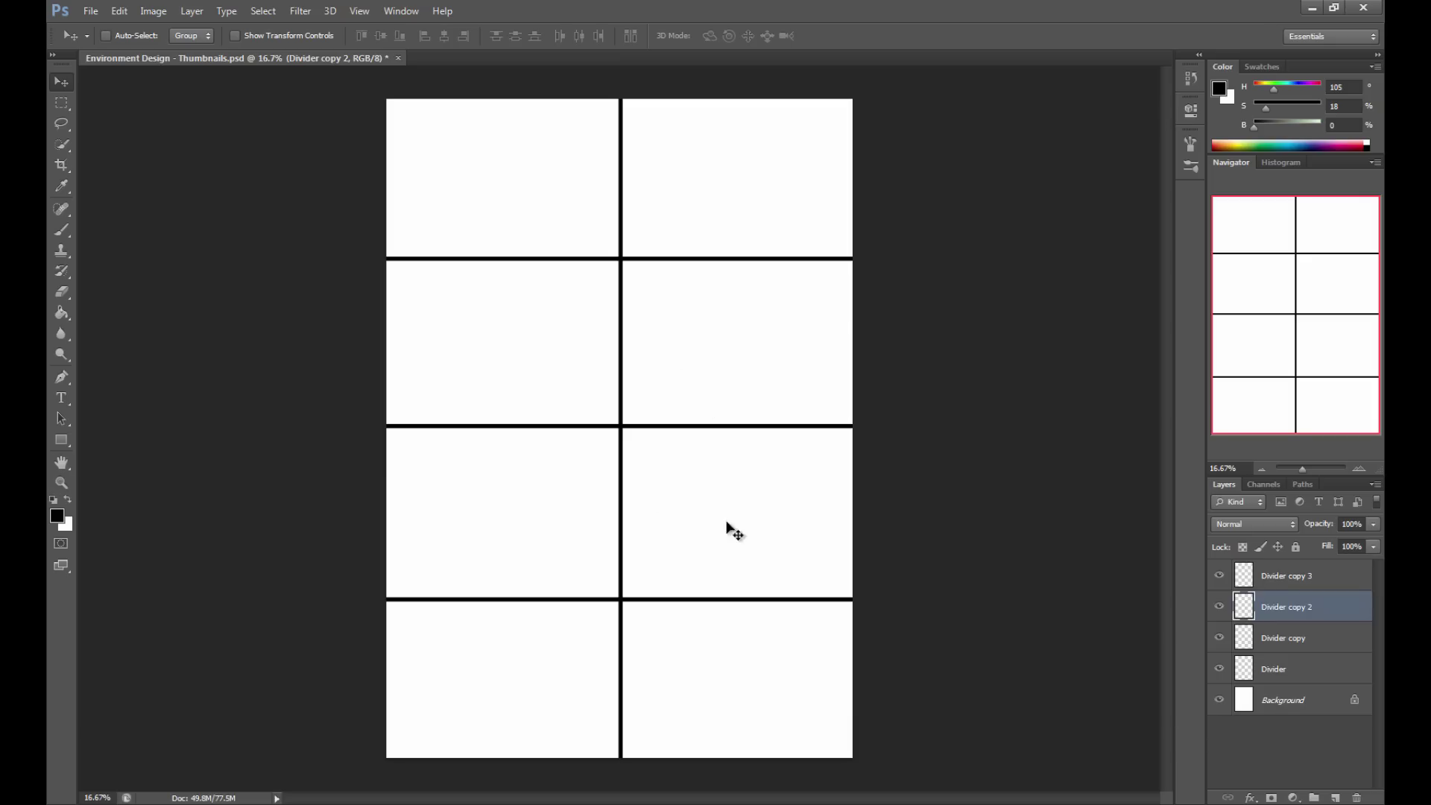
Add a new layer directly above the Background and make a rectangular selection around the first-row left panel.
{"action": "left_click", "coordinate": [1293, 699]}
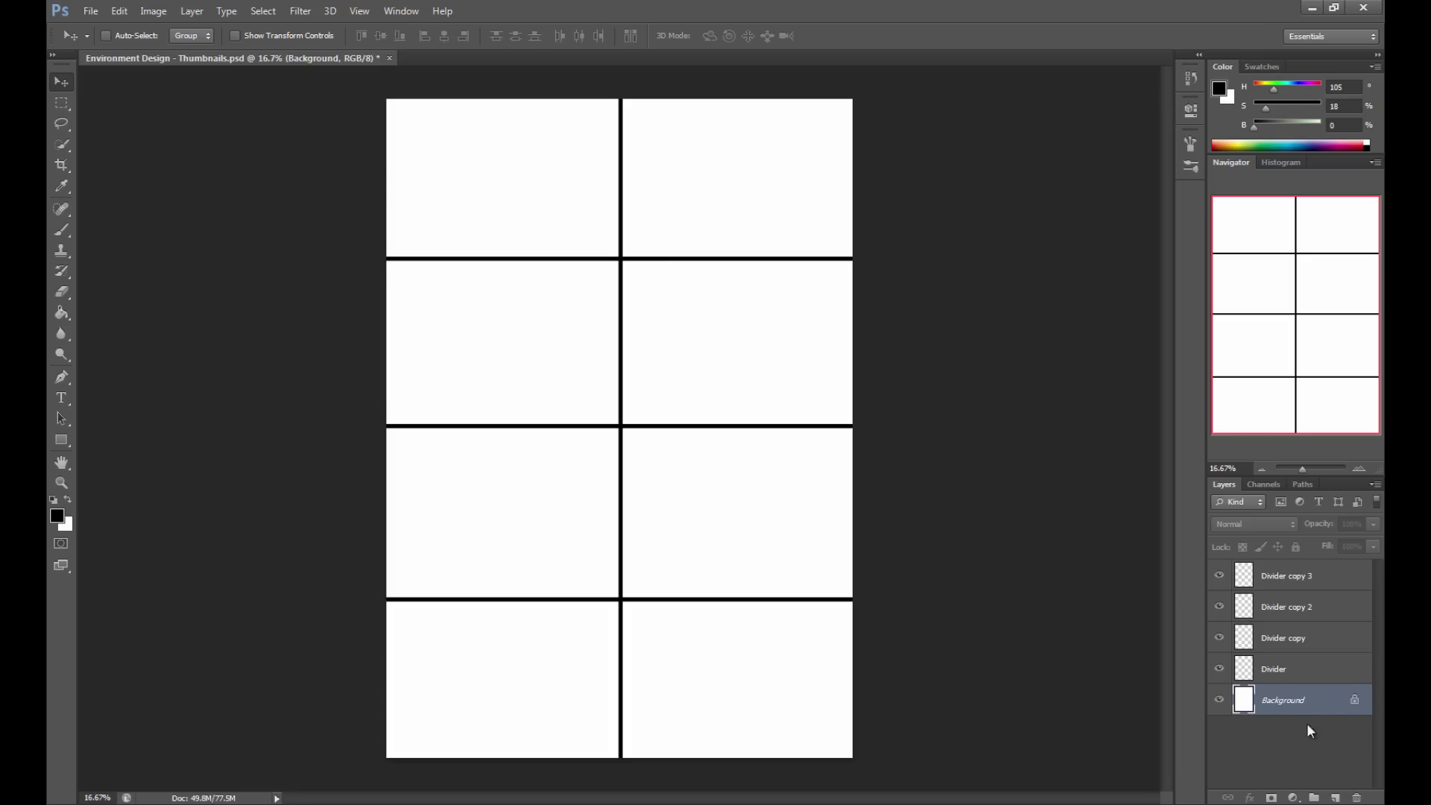
{"action": "left_click", "coordinate": [1335, 797]}
{"action": "left_click", "coordinate": [64, 102]}
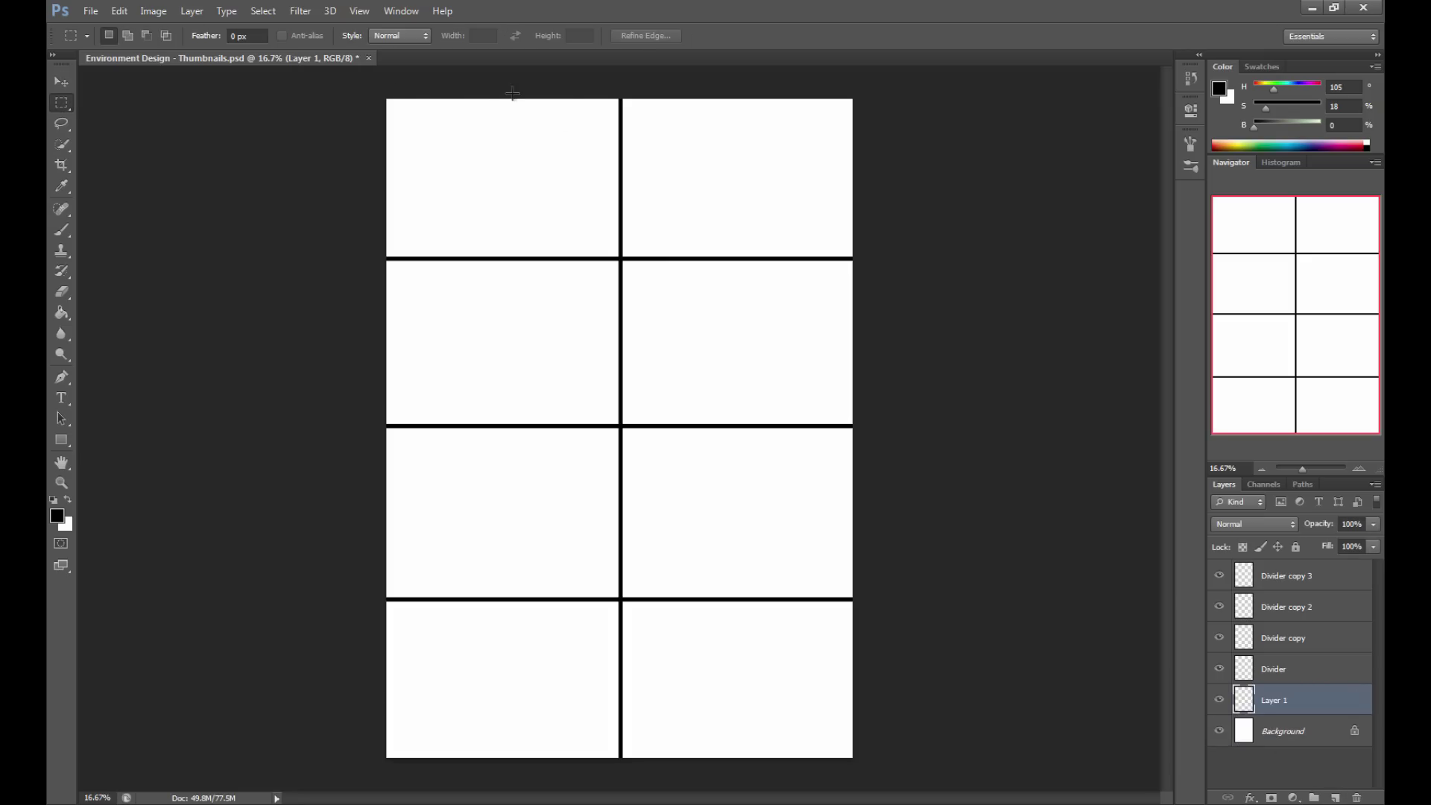
{"action": "left_click_drag", "start_coordinate": [387, 99], "coordinate": [622, 260]}
Set the foreground color to the dark grey-green 545c52.
{"action": "left_click", "coordinate": [56, 515]}
{"action": "left_click", "coordinate": [492, 361]}
{"action": "left_click_drag", "start_coordinate": [492, 362], "coordinate": [525, 347]}
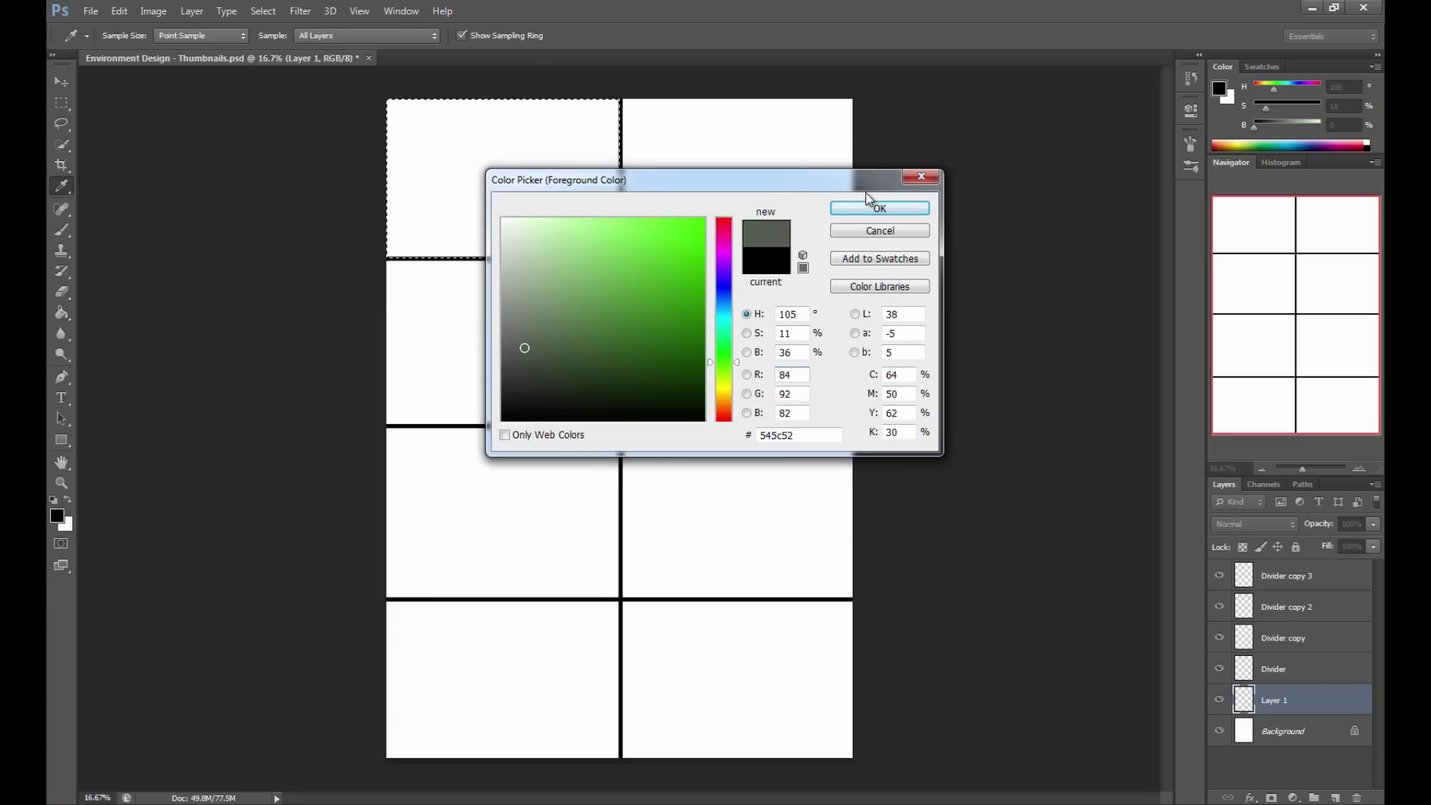
{"action": "left_click", "coordinate": [870, 207]}
Fill the selected first-row left panel with the foreground color at 100% opacity and deselect it.
{"action": "key", "text": "m"}
{"action": "right_click", "coordinate": [526, 155]}
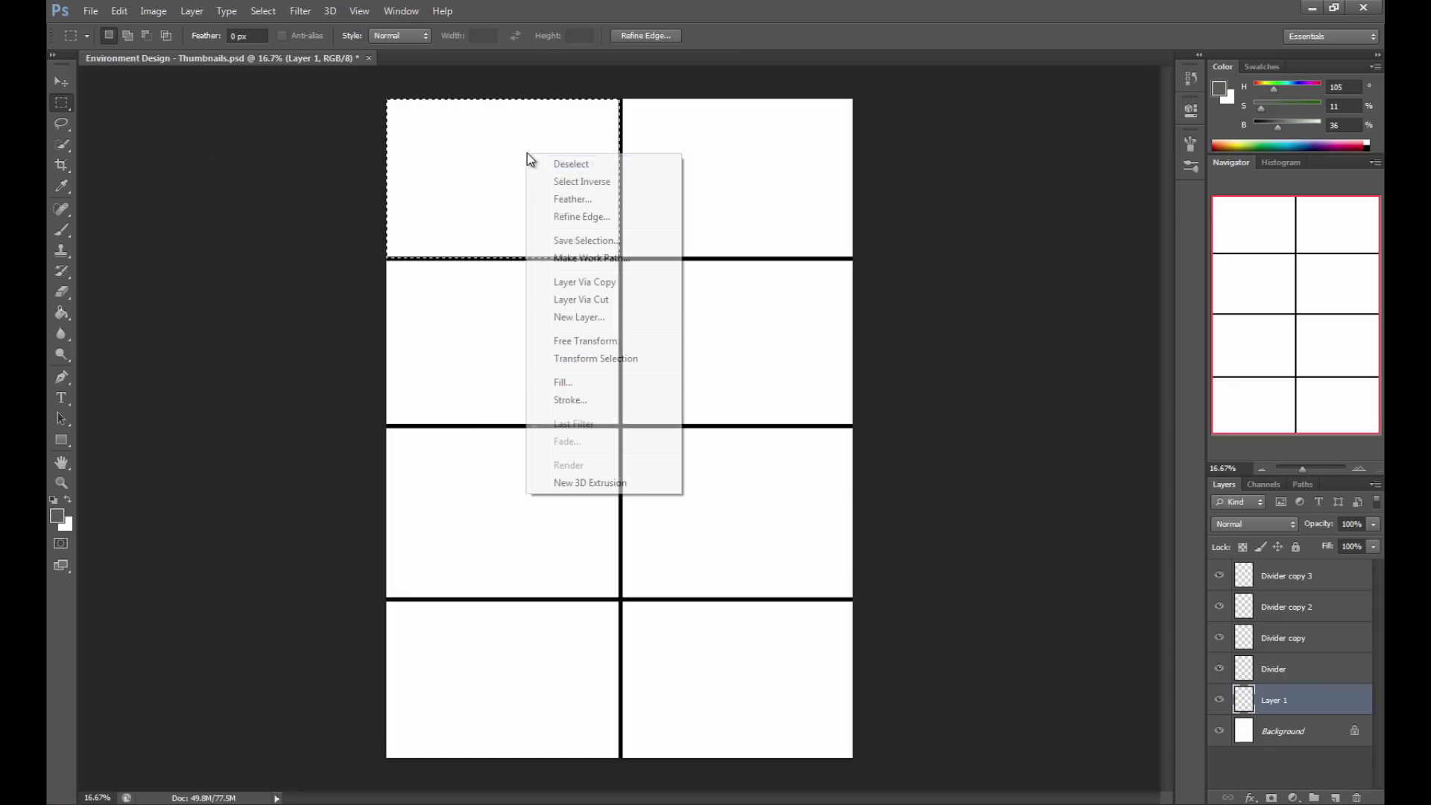
{"action": "left_click", "coordinate": [563, 383]}
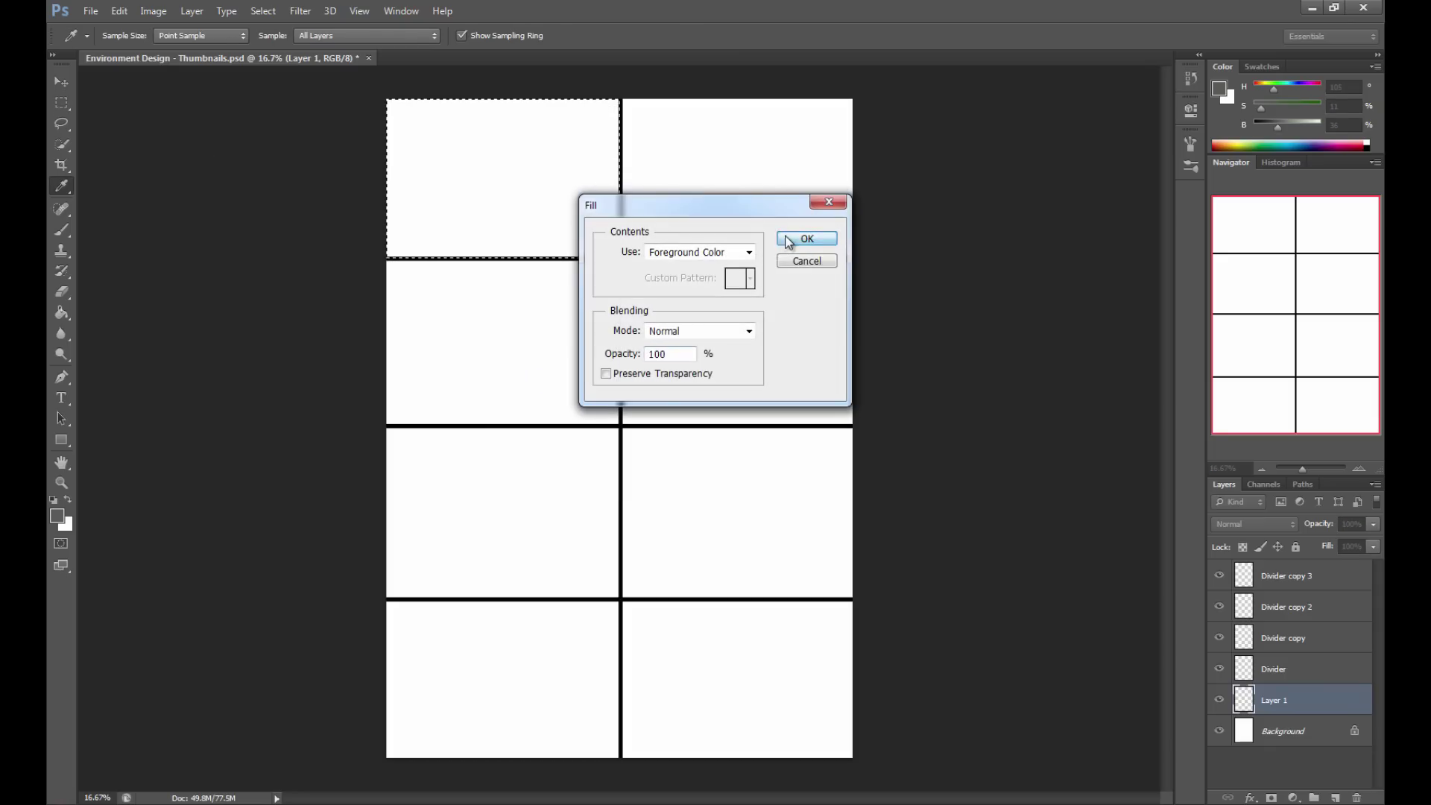
{"action": "left_click", "coordinate": [797, 238]}
{"action": "key", "text": "ctrl+d"}
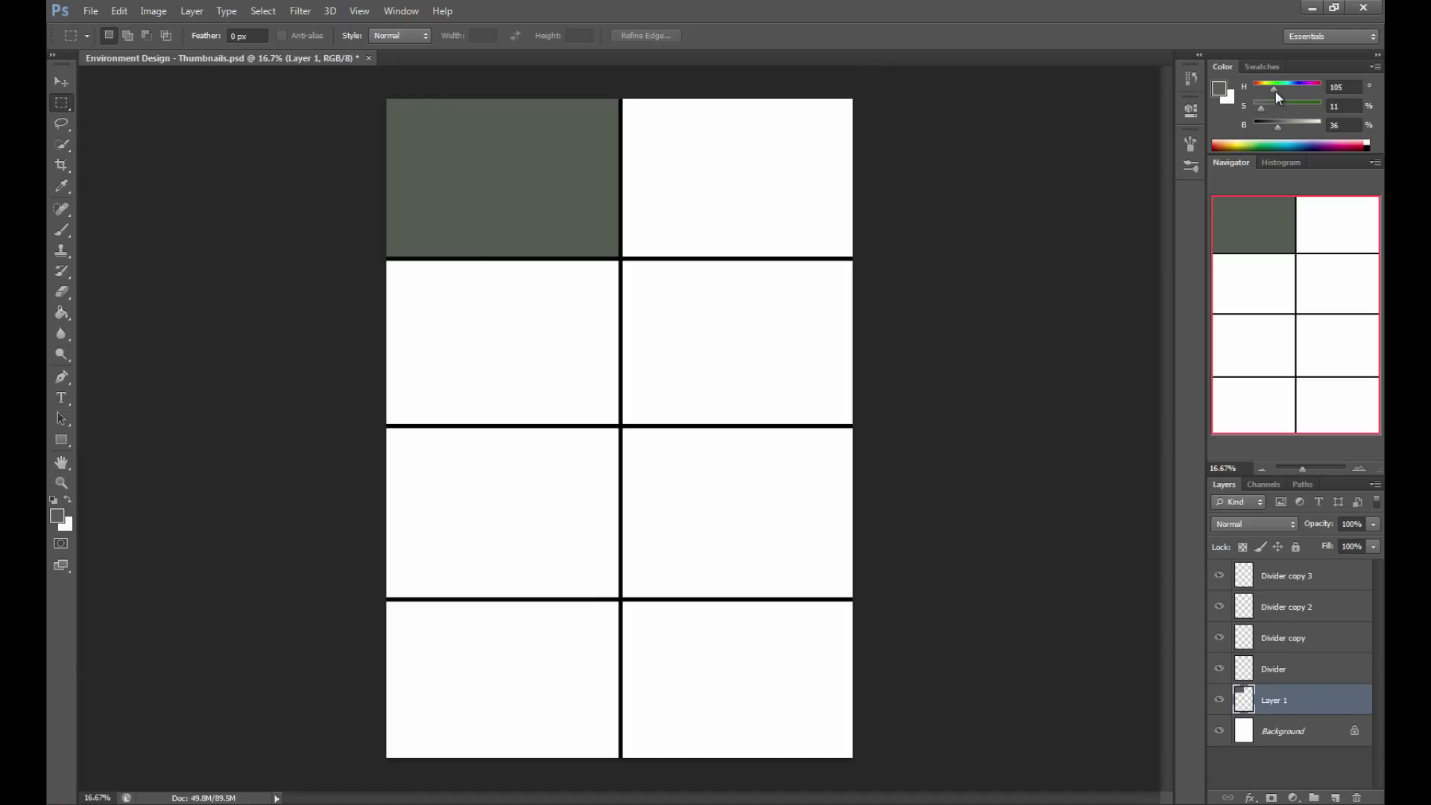
Set the foreground color to H 43, S 44, B 36 and make a rectangular selection around the first-row right panel.
{"action": "left_click_drag", "start_coordinate": [1275, 91], "coordinate": [1261, 94]}
{"action": "left_click_drag", "start_coordinate": [853, 97], "coordinate": [622, 260]}
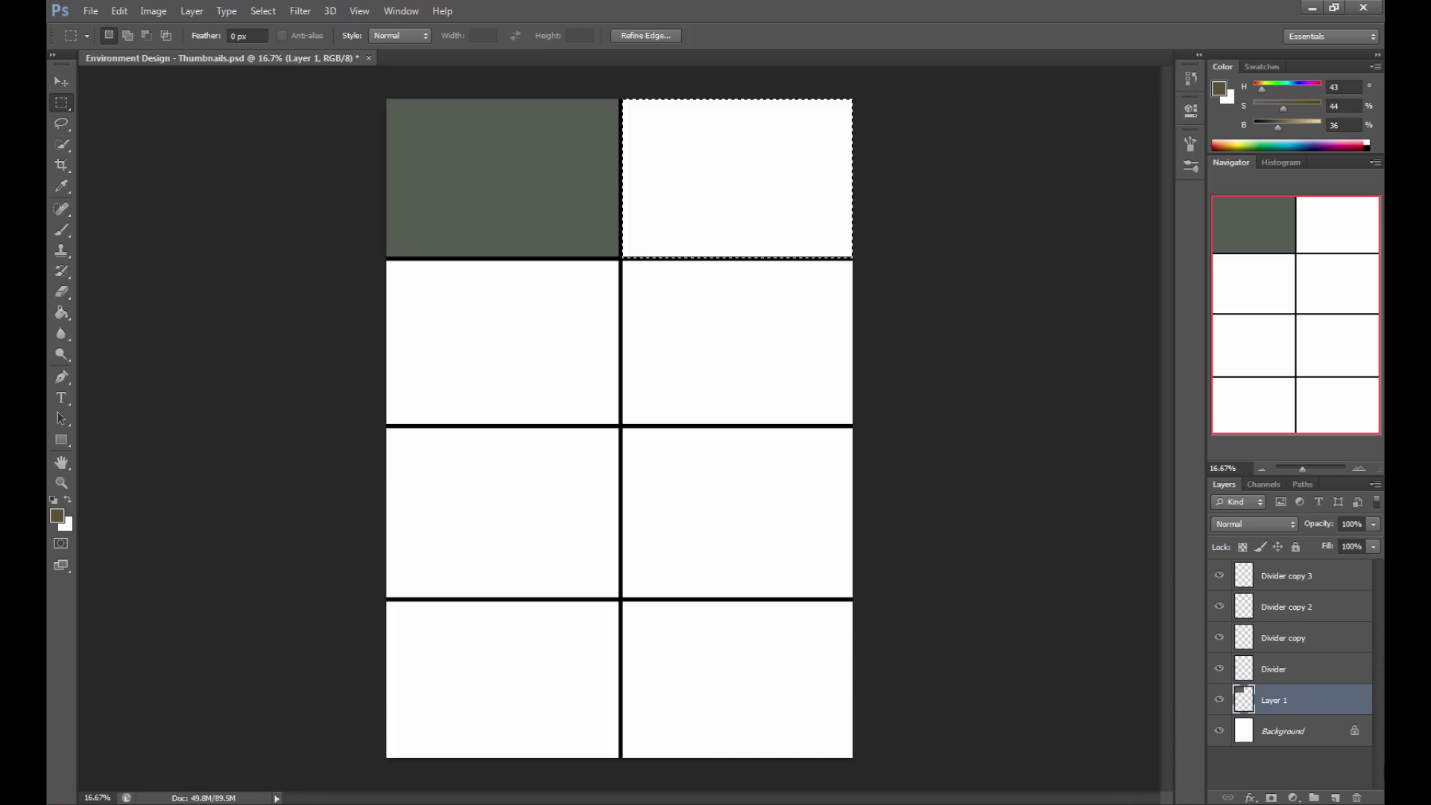
{"action": "left_click", "coordinate": [858, 113]}
{"action": "left_click_drag", "start_coordinate": [856, 97], "coordinate": [622, 259]}
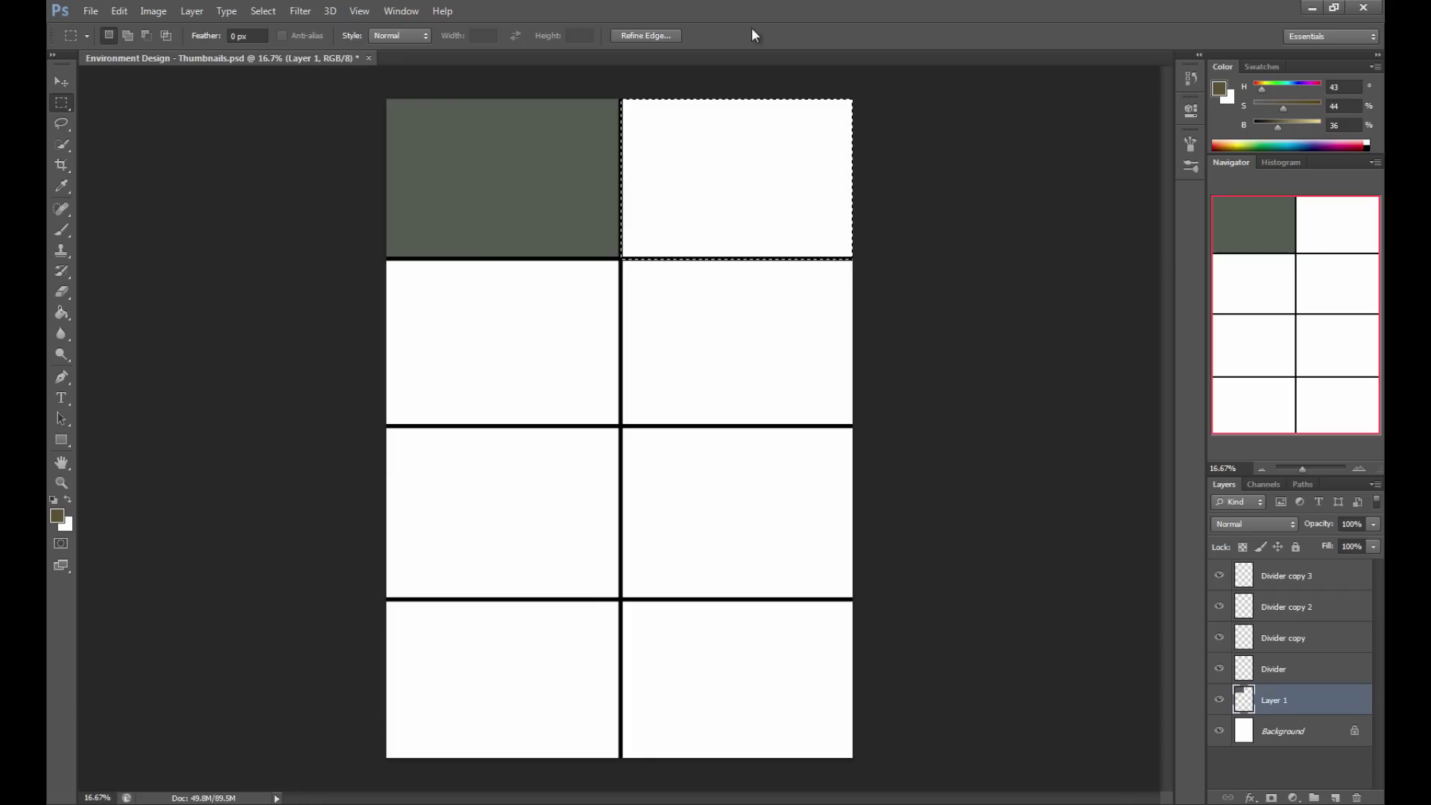
Add a new layer above Layer 1 and name it Panel 2.
{"action": "left_click", "coordinate": [1337, 798]}
{"action": "double_click", "coordinate": [1276, 701]}
{"action": "type", "text": "Panel 2"}
{"action": "key", "text": "Return"}
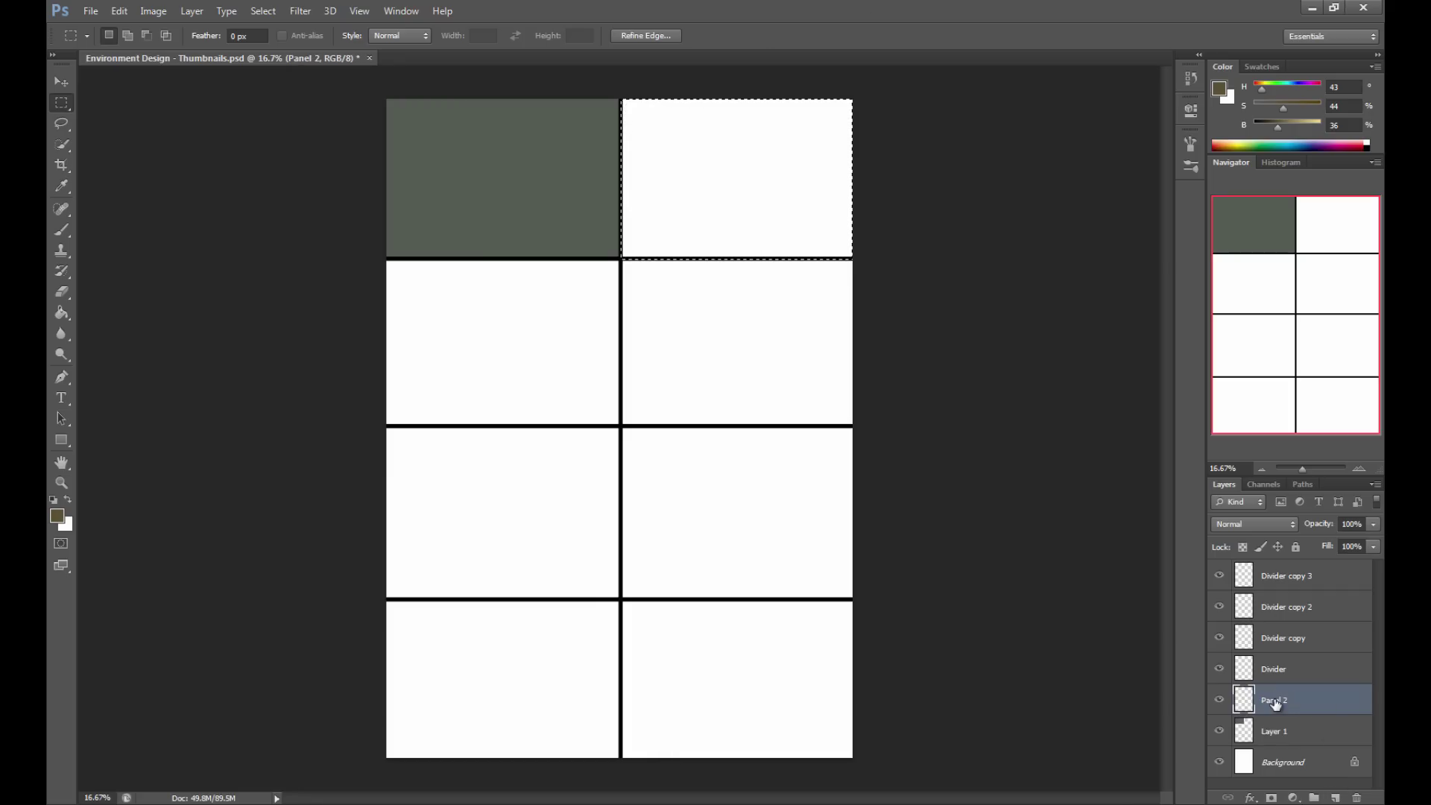
Fill the selected first-row right panel with the brown foreground color and deselect it.
{"action": "right_click", "coordinate": [741, 151]}
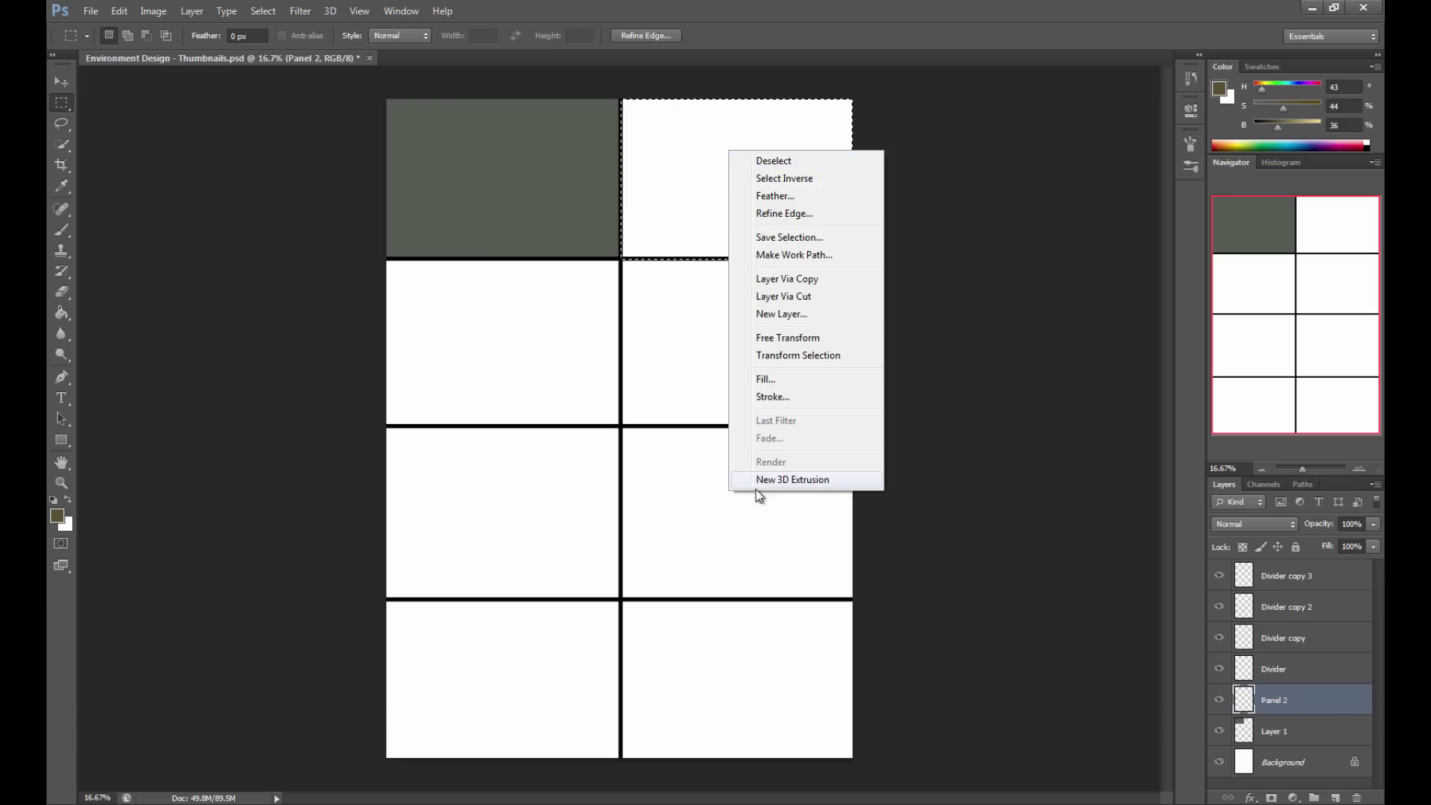
{"action": "left_click", "coordinate": [778, 380]}
{"action": "left_click", "coordinate": [791, 240]}
{"action": "key", "text": "ctrl+d"}
Set the foreground color to H 64, S 44, B 52 and make a rectangular selection around the second-row left panel.
{"action": "left_click_drag", "start_coordinate": [1277, 128], "coordinate": [1290, 129]}
{"action": "left_click", "coordinate": [1266, 89]}
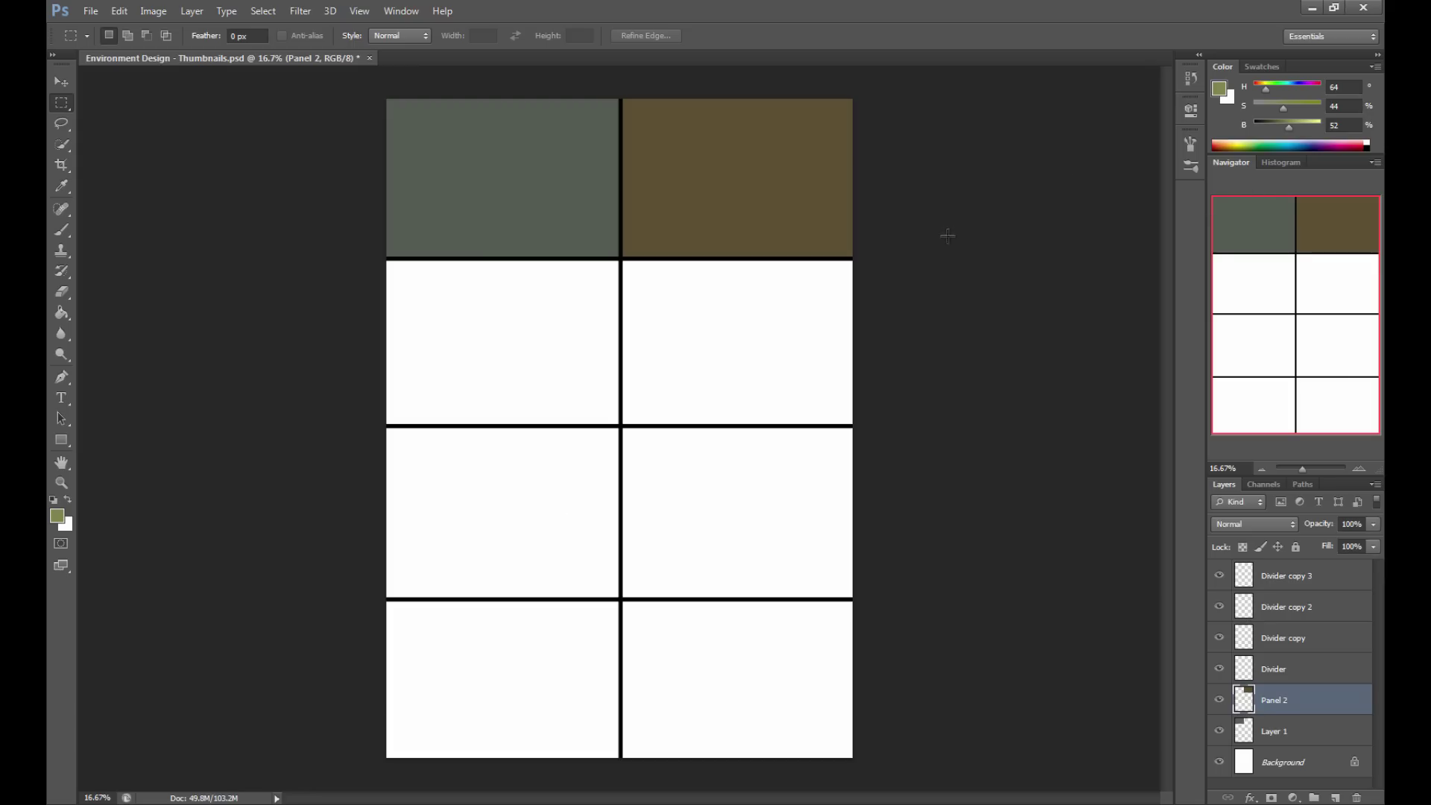
{"action": "left_click_drag", "start_coordinate": [387, 261], "coordinate": [618, 431]}
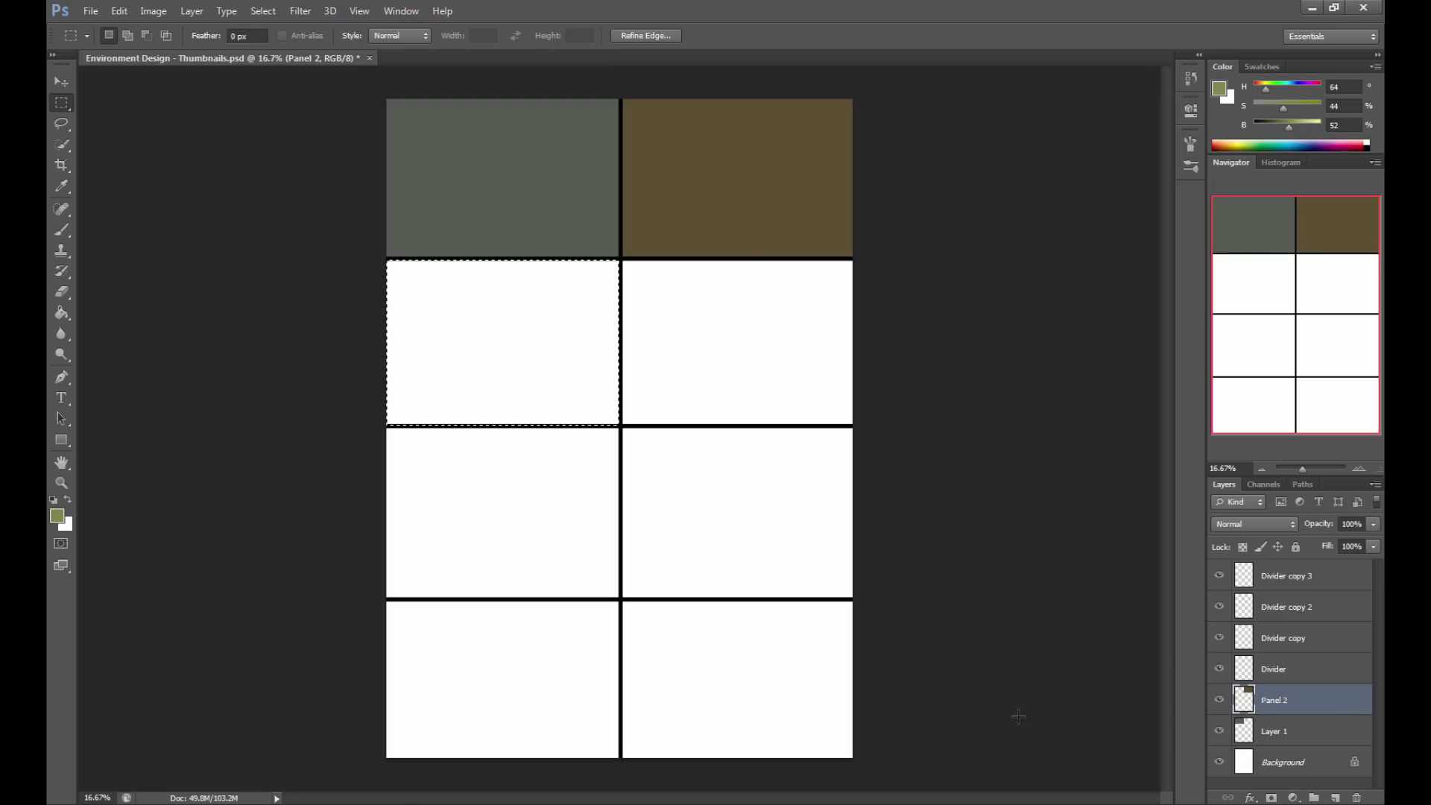
Add a new layer above Panel 2 and name it Panel 3.
{"action": "left_click", "coordinate": [1334, 798]}
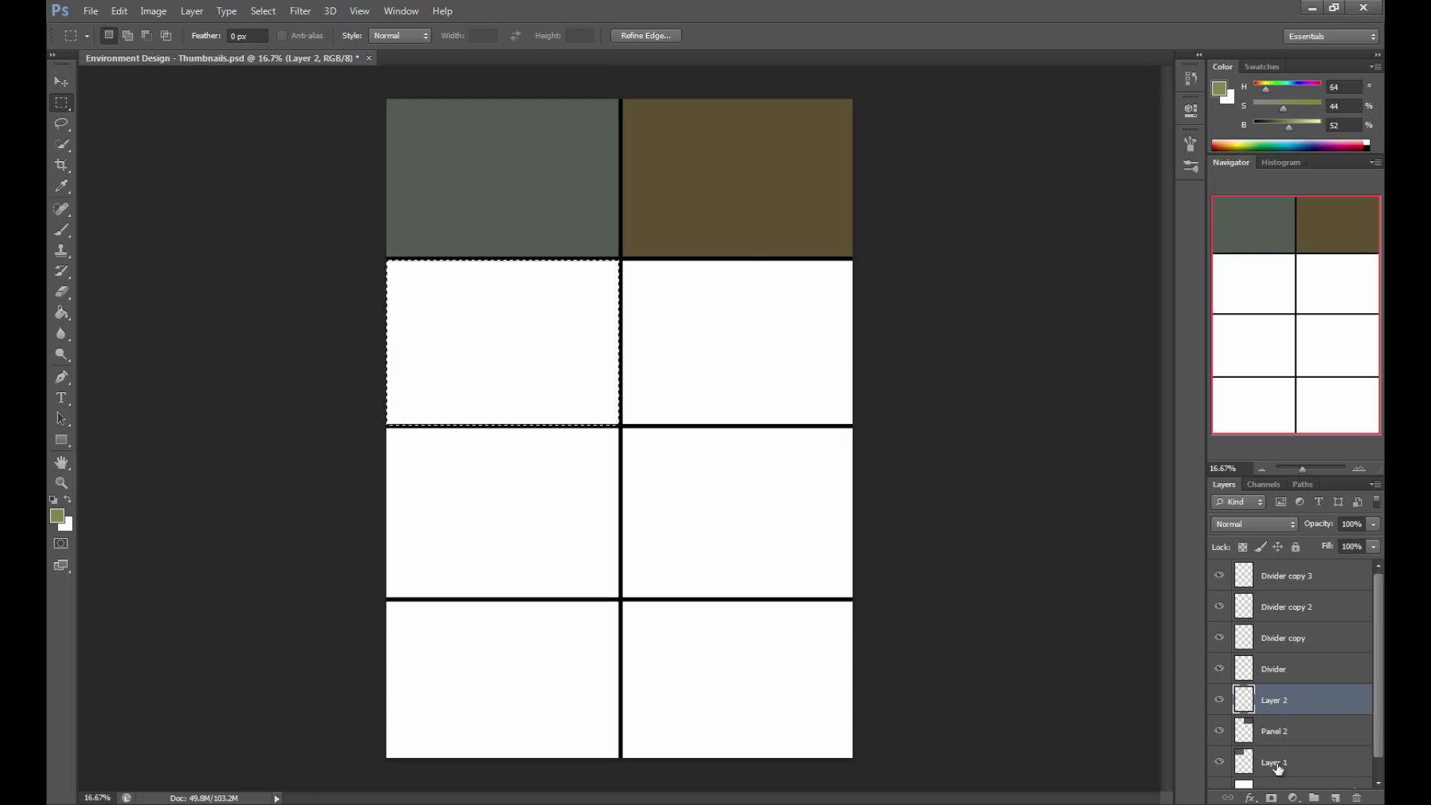
{"action": "double_click", "coordinate": [1276, 701]}
{"action": "type", "text": "Panel 3"}
{"action": "key", "text": "Return"}
Fill the selected second-row left panel with the olive-green foreground color on the Panel 3 layer.
{"action": "left_click", "coordinate": [579, 377]}
{"action": "key", "text": "ctrl+z"}
{"action": "right_click", "coordinate": [437, 313]}
{"action": "left_click", "coordinate": [504, 547]}
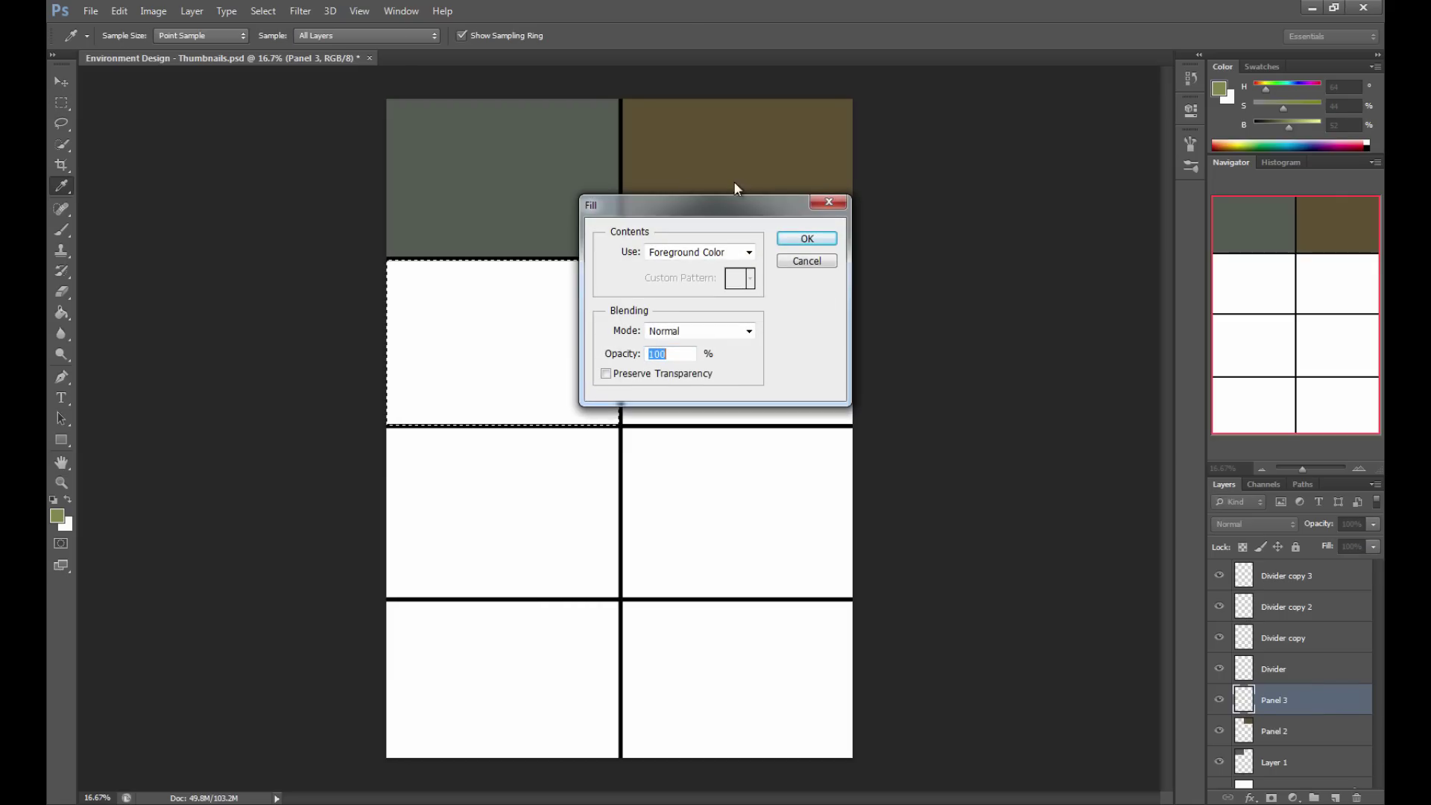
{"action": "left_click", "coordinate": [808, 236]}
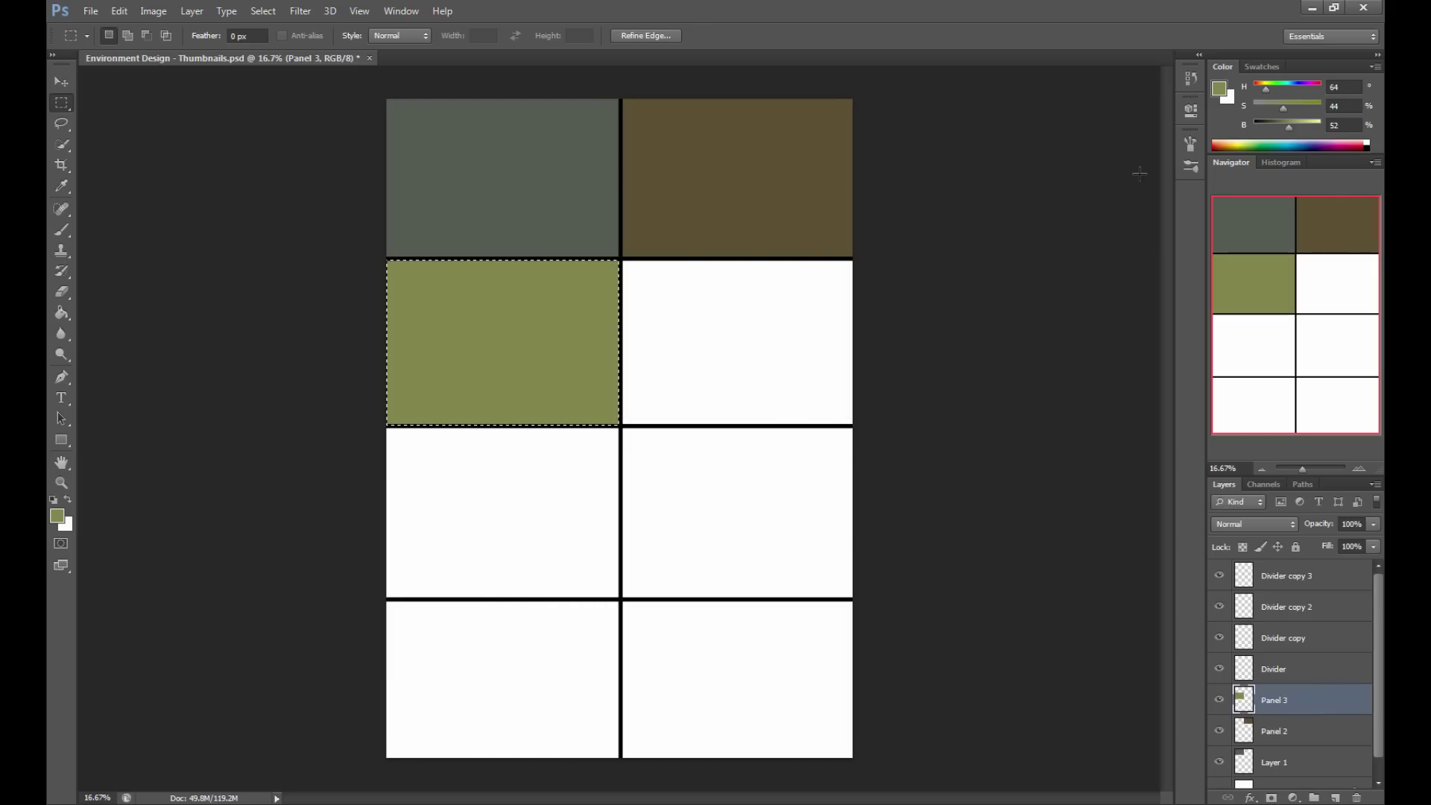
Set the foreground color to H 4, S 44, B 32 and make a rectangular selection around the second-row right panel.
{"action": "left_click_drag", "start_coordinate": [1287, 126], "coordinate": [1275, 128]}
{"action": "left_click", "coordinate": [1262, 84]}
{"action": "left_click_drag", "start_coordinate": [1259, 89], "coordinate": [1254, 90]}
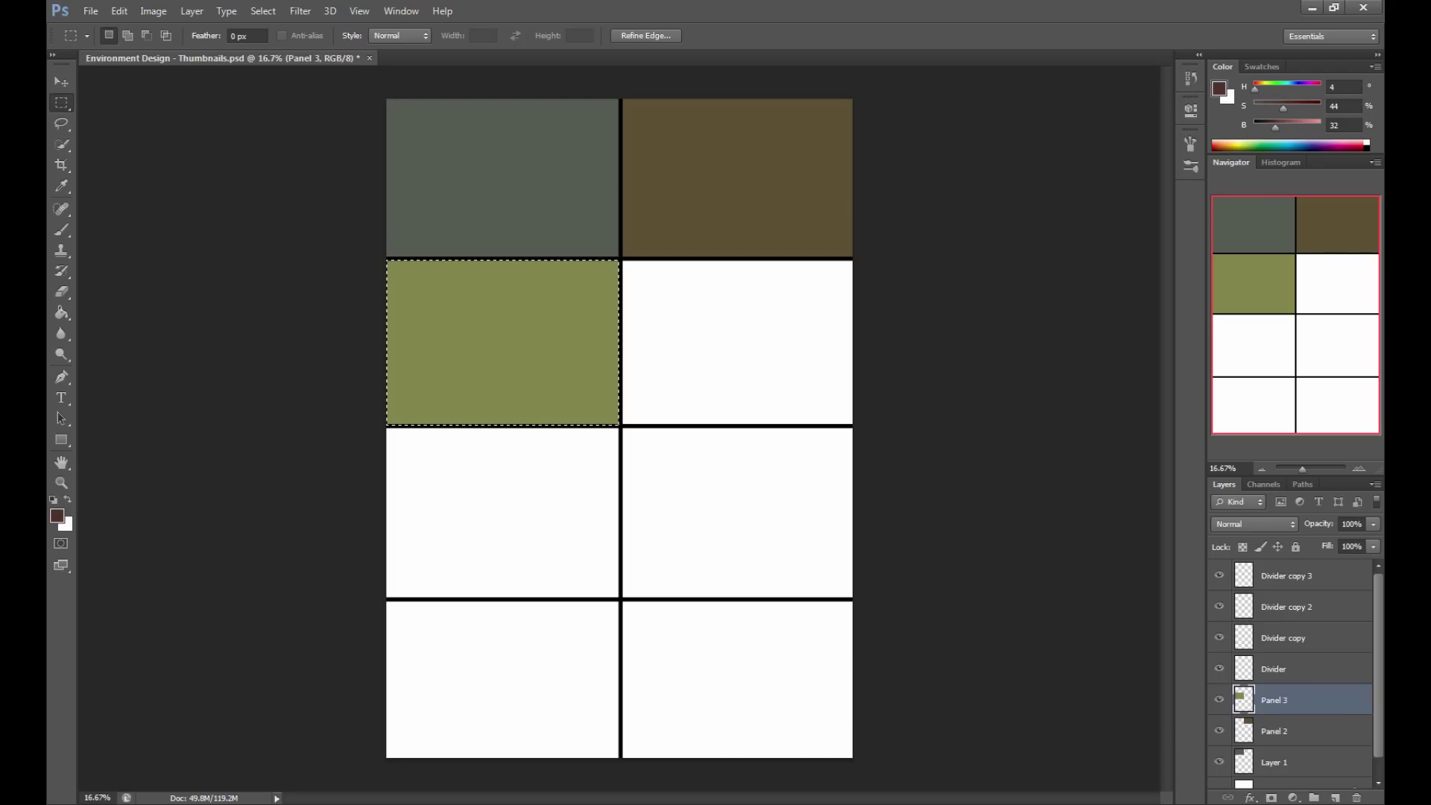
{"action": "left_click_drag", "start_coordinate": [621, 259], "coordinate": [922, 423]}
Add a new layer above Panel 3 and name it Panel 4.
{"action": "left_click", "coordinate": [1336, 797]}
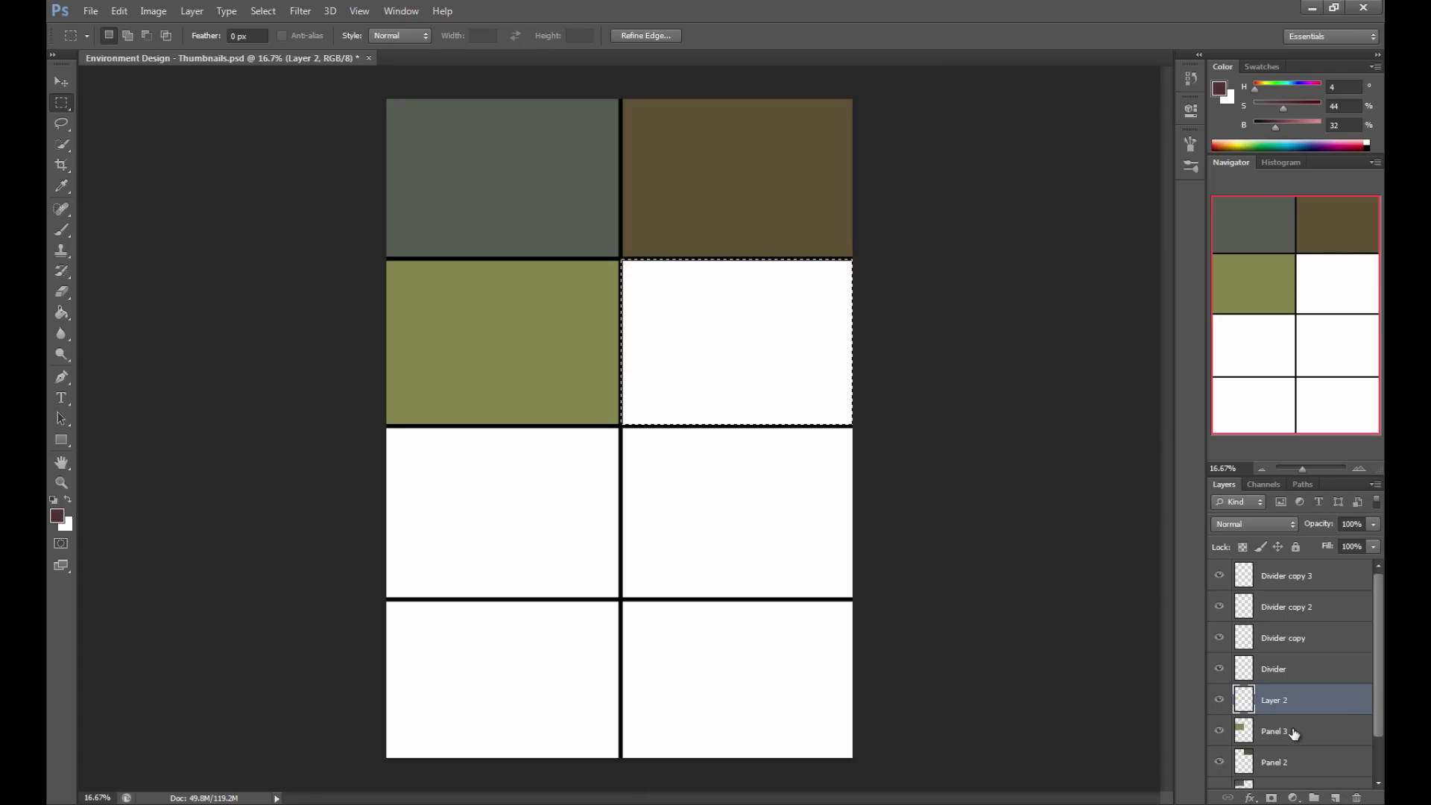
{"action": "double_click", "coordinate": [1267, 699]}
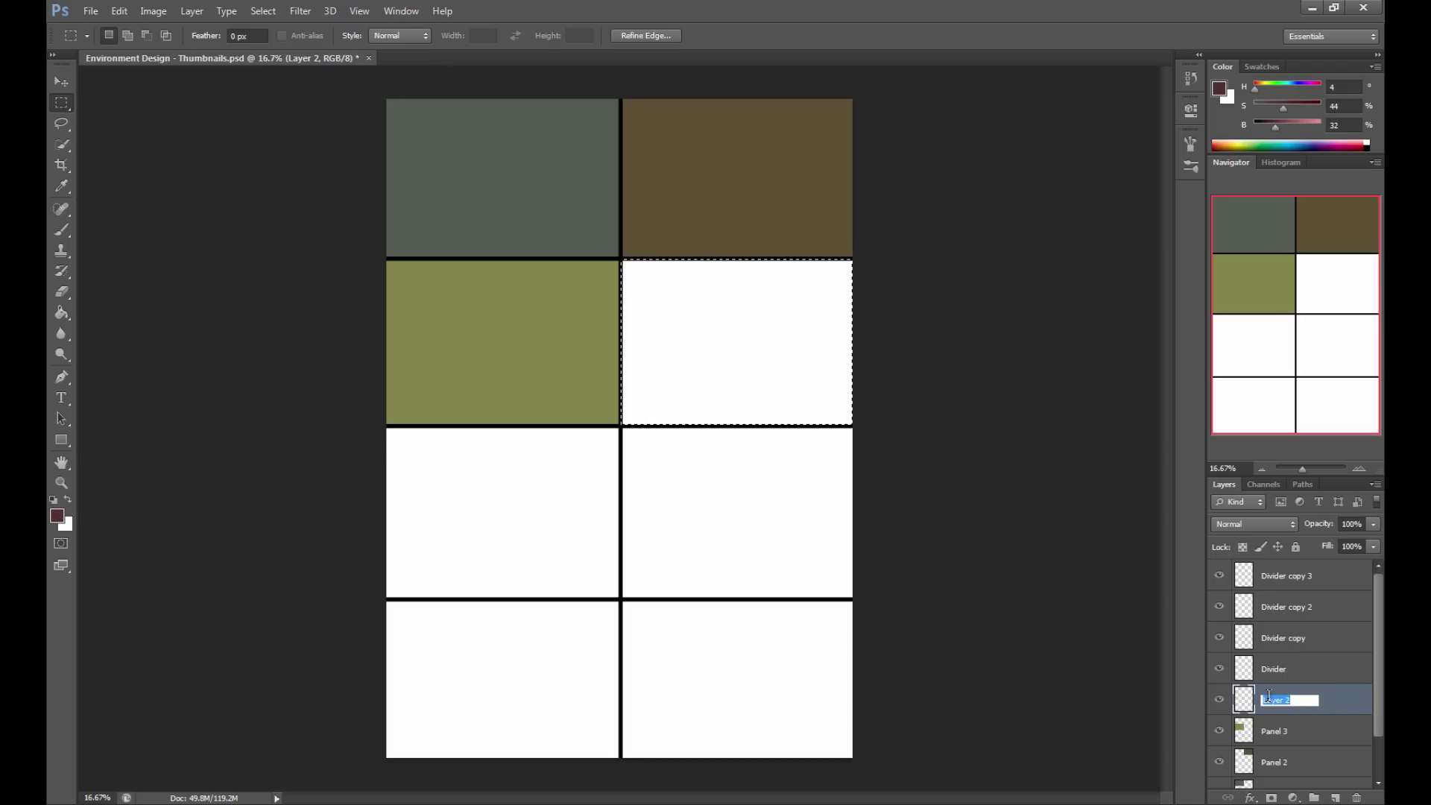
{"action": "type", "text": "P"}
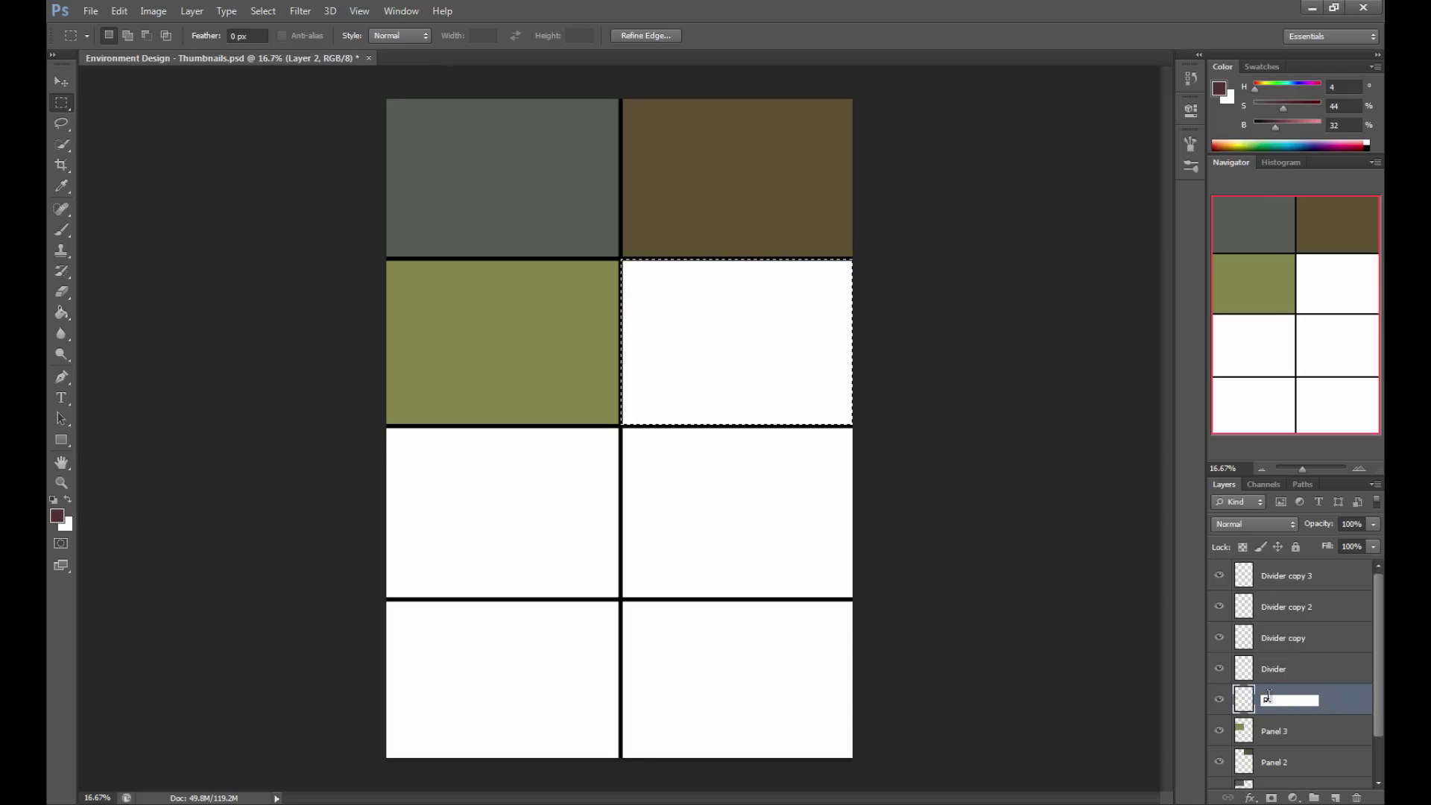
{"action": "type", "text": "anel 4"}
{"action": "key", "text": "Return"}
Reselect the second-row right panel, fill it with the dark red foreground color and deselect it.
{"action": "key", "text": "ctrl+d"}
{"action": "left_click_drag", "start_coordinate": [622, 259], "coordinate": [927, 425]}
{"action": "right_click", "coordinate": [796, 379]}
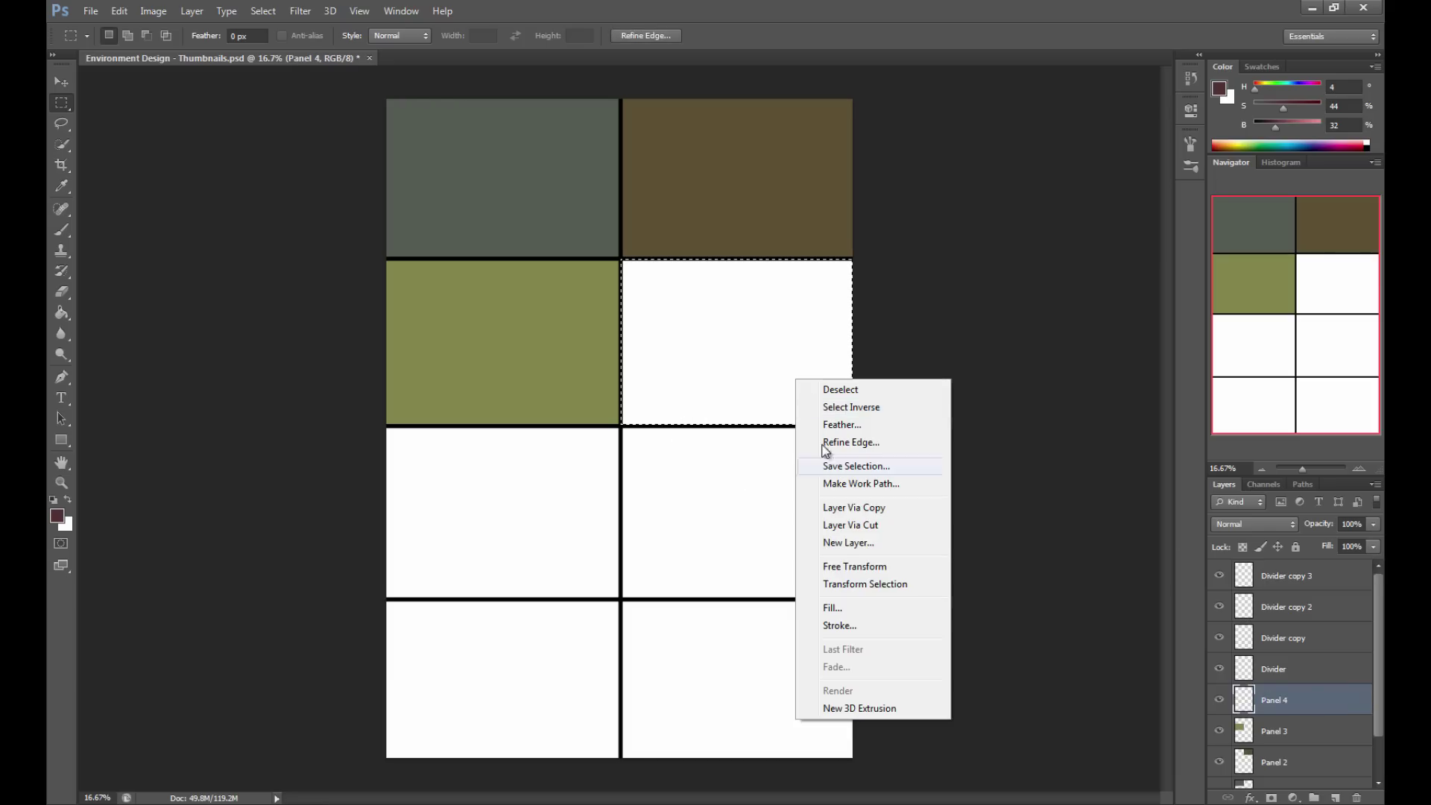
{"action": "left_click", "coordinate": [857, 608]}
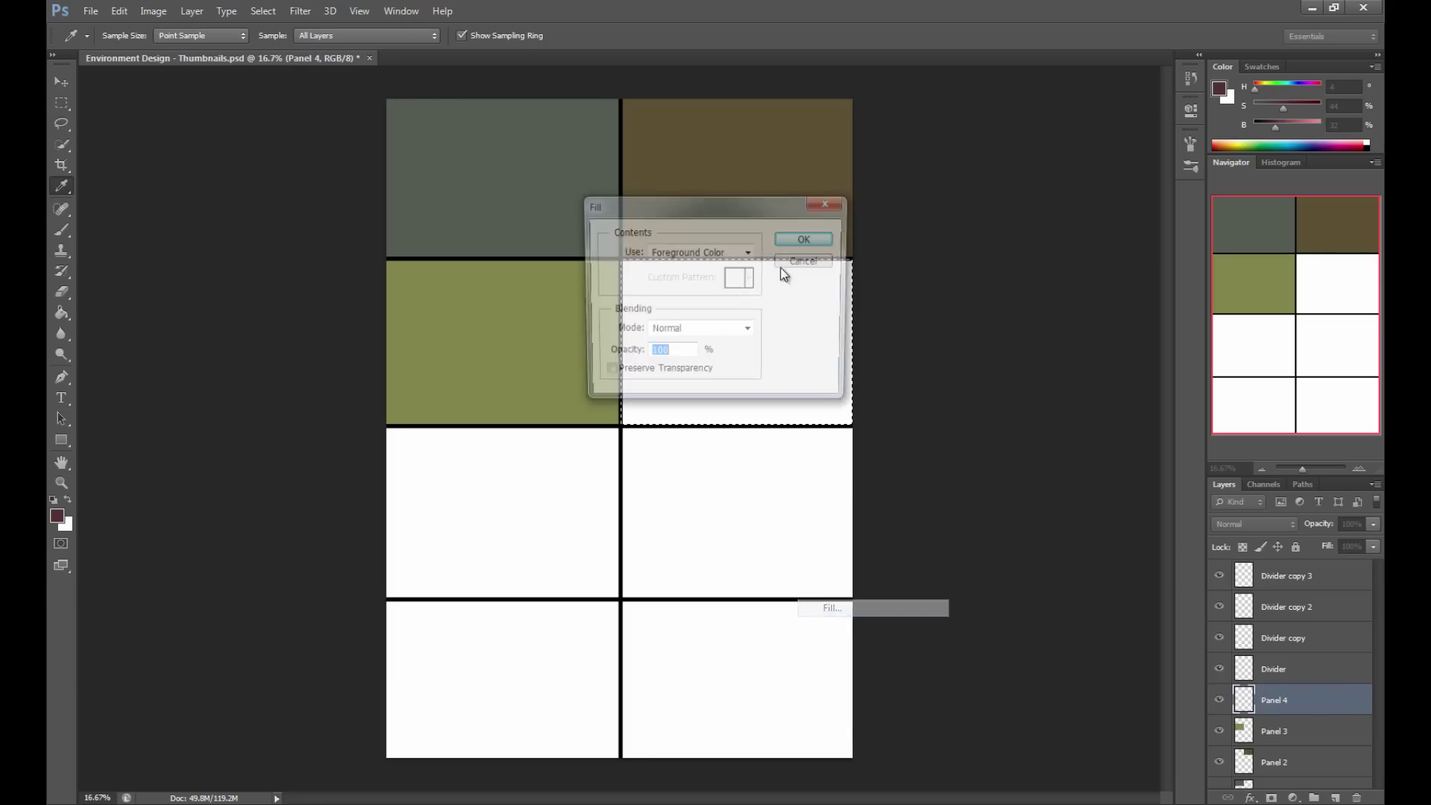
{"action": "left_click", "coordinate": [818, 239]}
{"action": "key", "text": "ctrl+d"}
{"action": "key", "text": "m"}
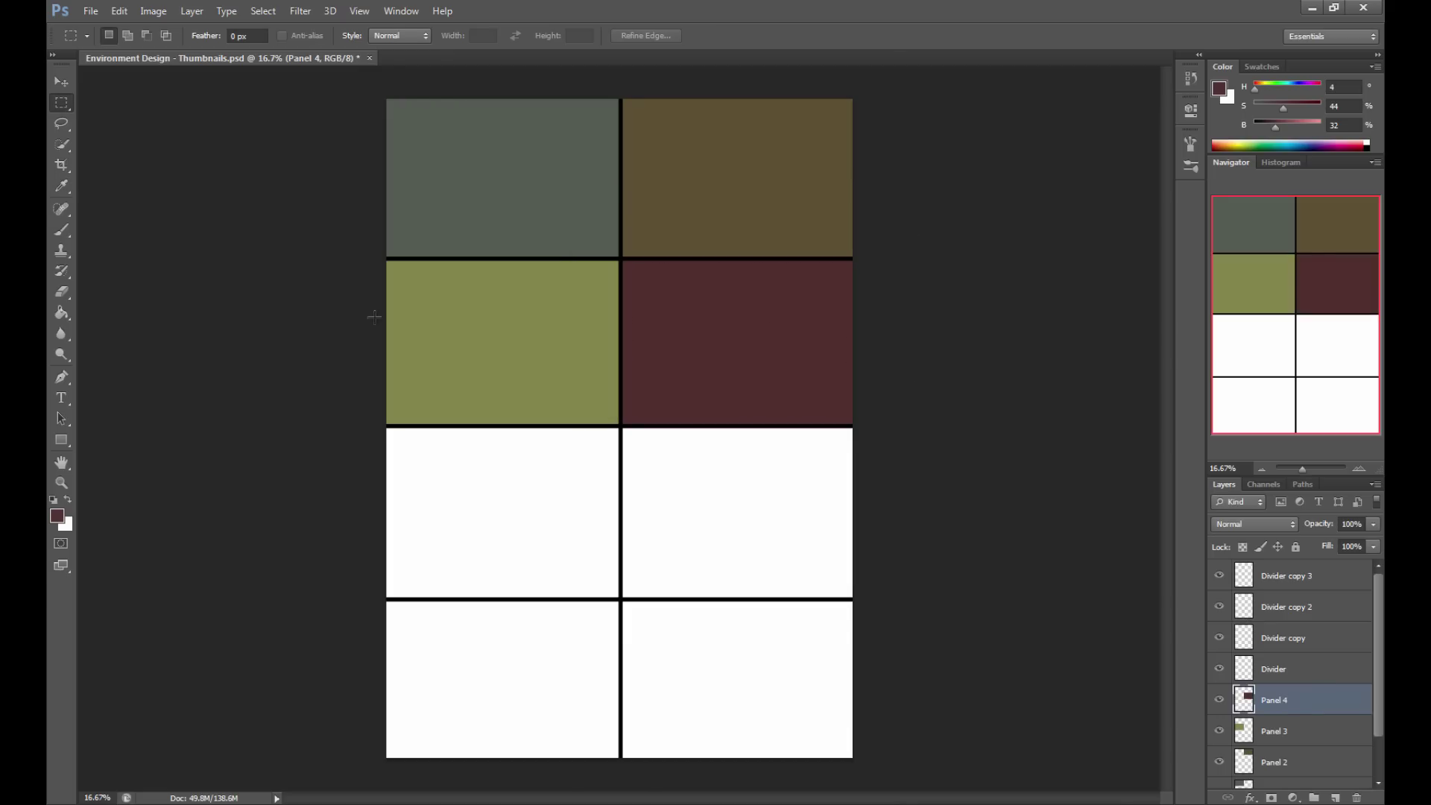
Set the foreground color to H 73, S 44, B 32 and add a new layer named Panel 5 above Panel 4.
{"action": "left_click_drag", "start_coordinate": [1258, 89], "coordinate": [1267, 91]}
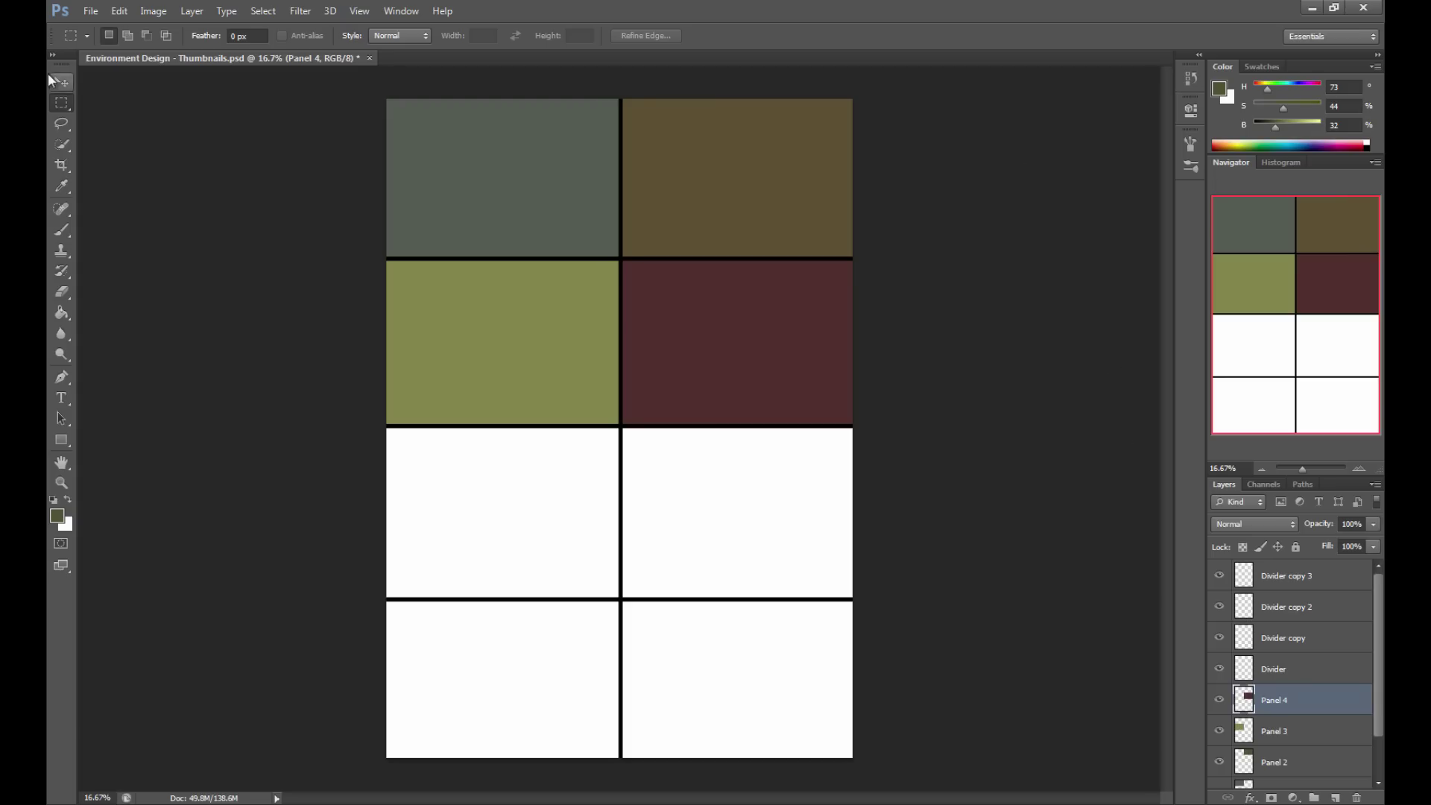
{"action": "left_click", "coordinate": [1335, 797]}
{"action": "double_click", "coordinate": [1274, 702]}
{"action": "type", "text": "Panel"}
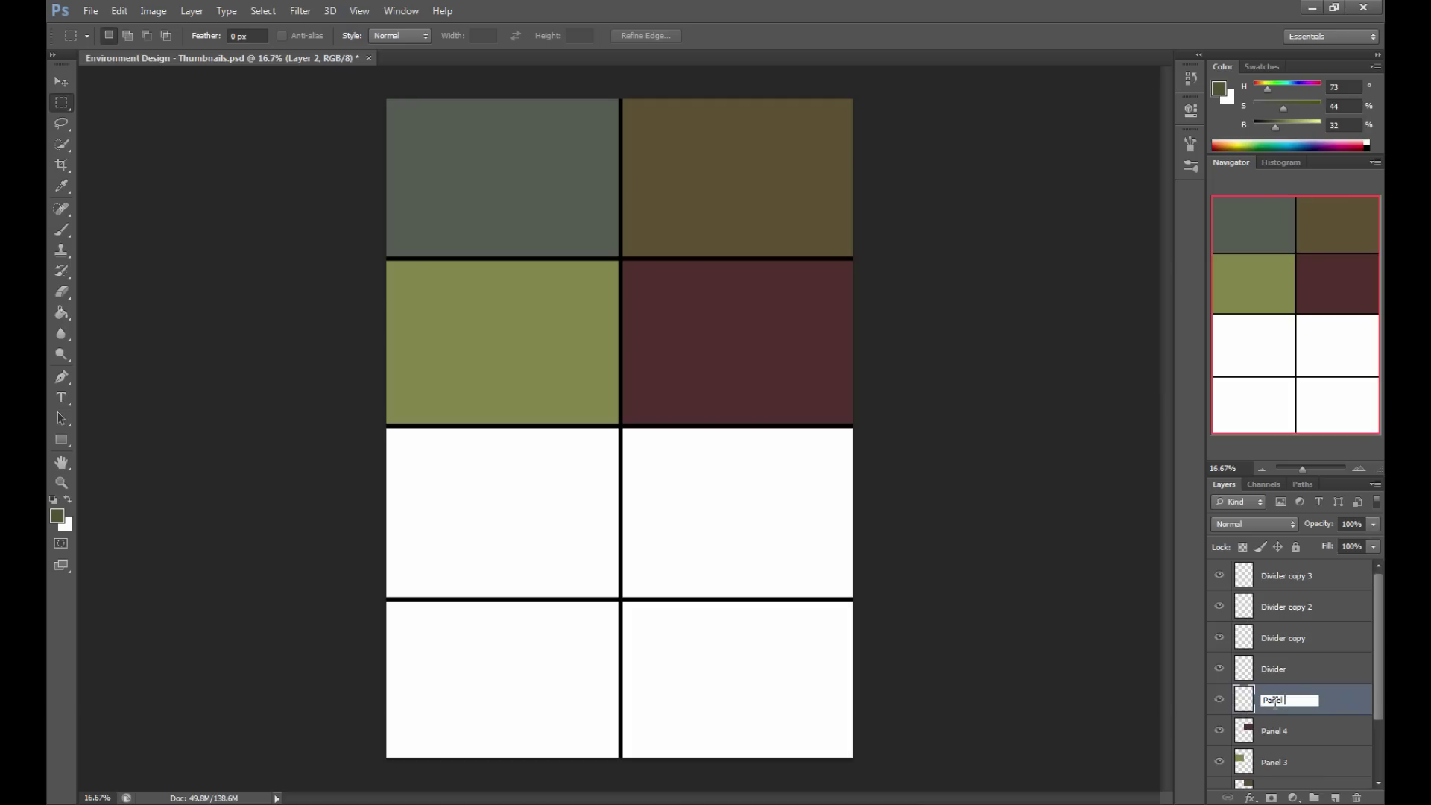
{"action": "type", "text": " 5"}
{"action": "key", "text": "Return"}
Select the third-row left panel, fill it with the dark green foreground color and deselect it.
{"action": "left_click_drag", "start_coordinate": [386, 425], "coordinate": [619, 599]}
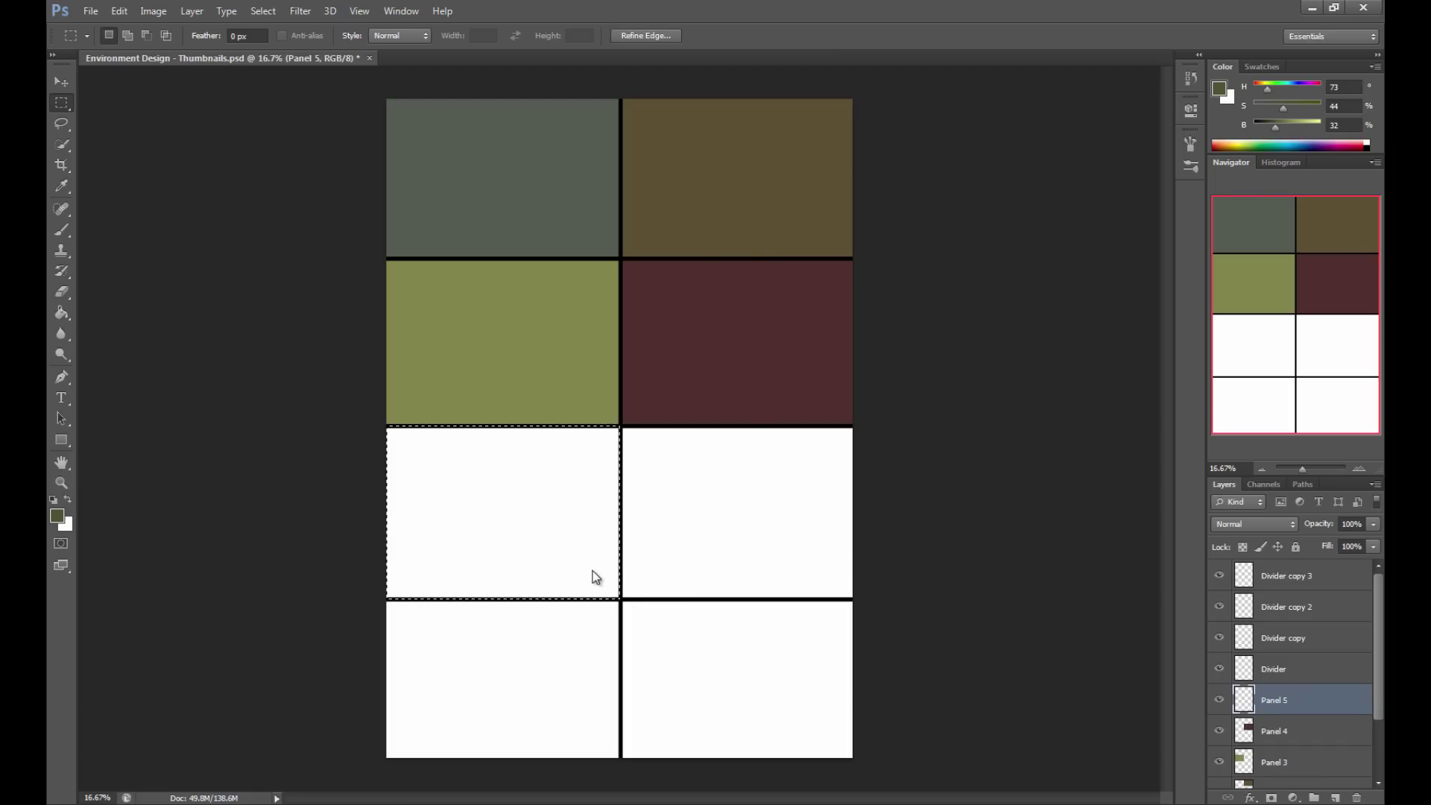
{"action": "right_click", "coordinate": [597, 578]}
{"action": "left_click", "coordinate": [634, 459]}
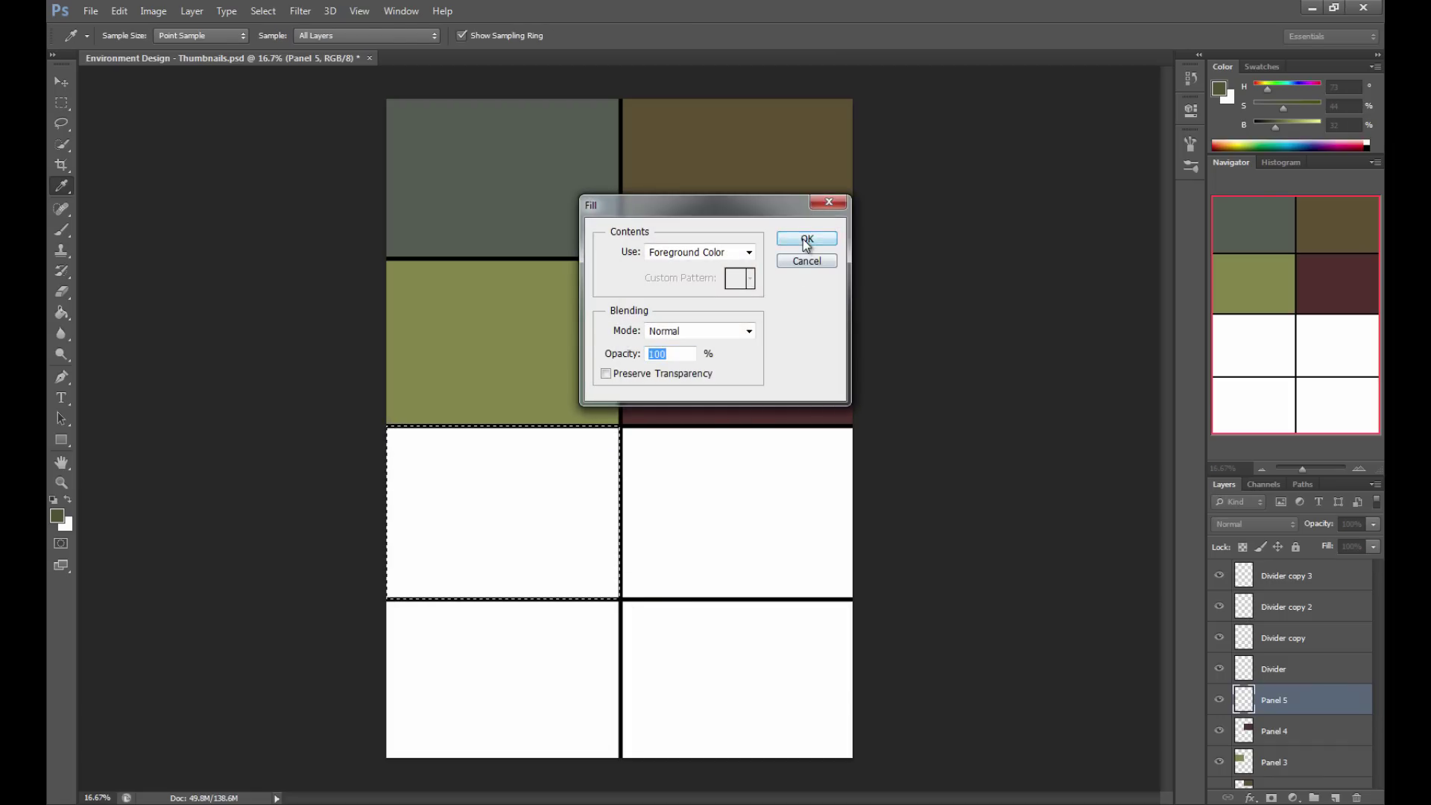
{"action": "left_click", "coordinate": [807, 238]}
{"action": "key", "text": "ctrl+d"}
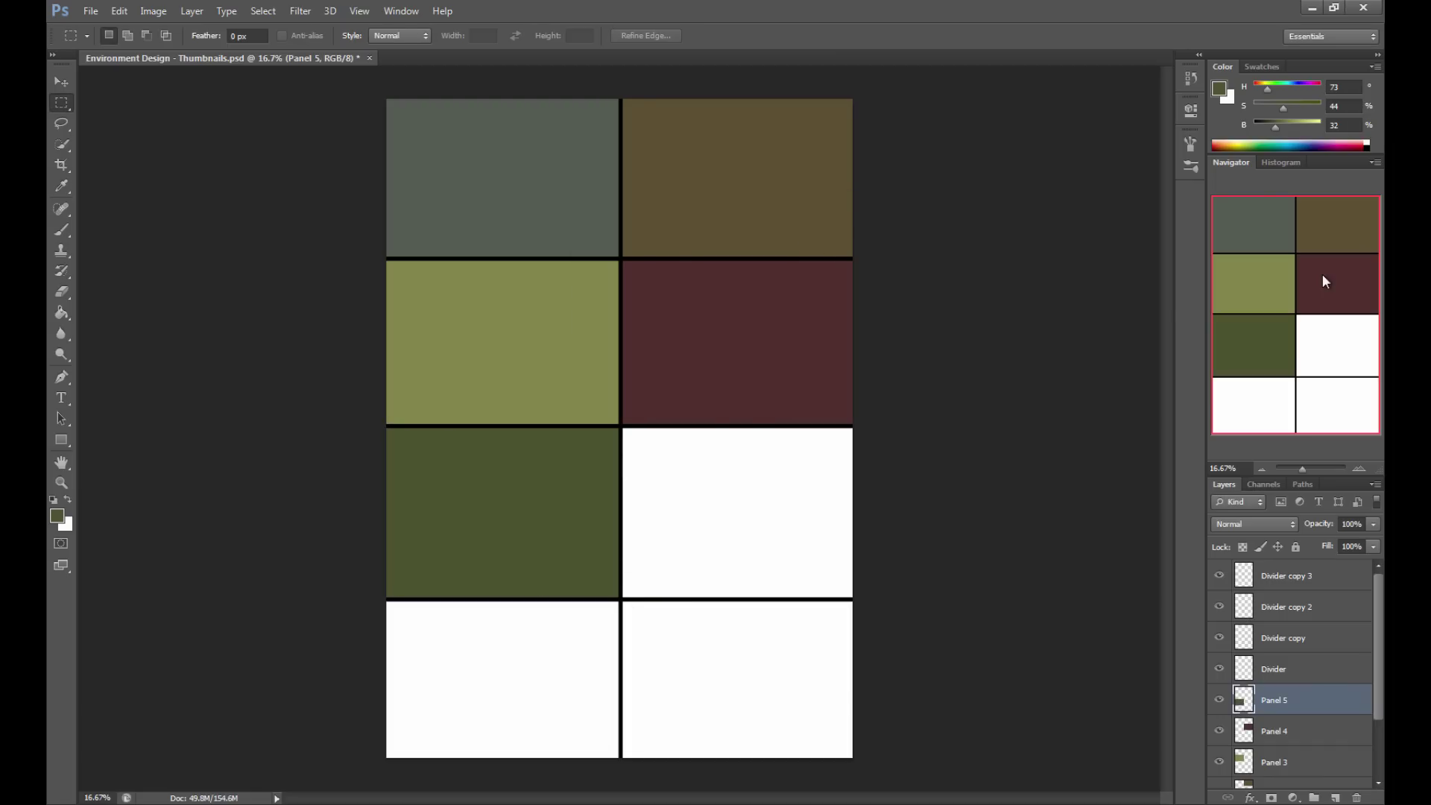
Set the foreground color to H 210, S 30, B 32 and add a new layer named Panel 6 above Panel 5.
{"action": "left_click_drag", "start_coordinate": [1290, 94], "coordinate": [1296, 89]}
{"action": "left_click", "coordinate": [1335, 798]}
{"action": "type", "text": "Panel 6"}
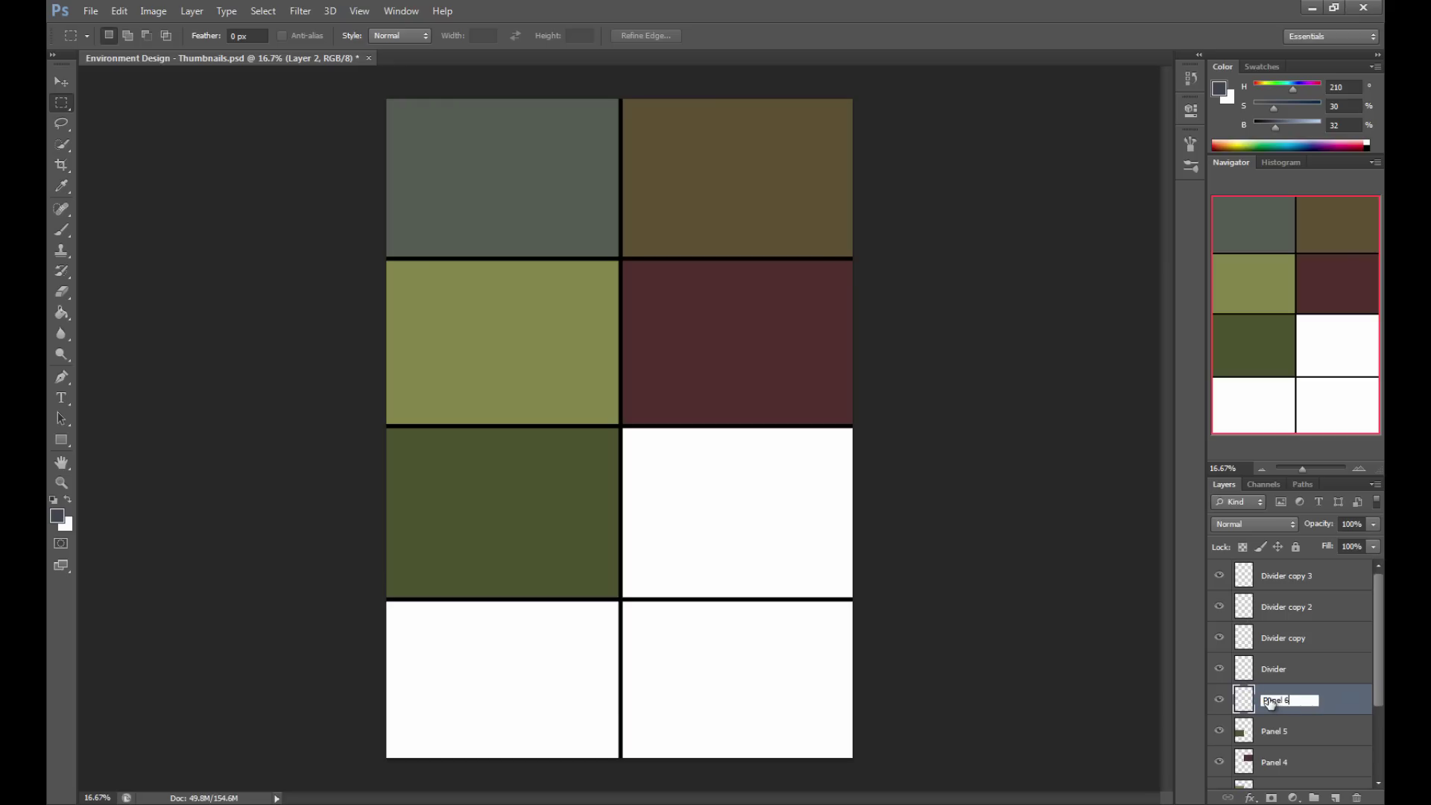
{"action": "key", "text": "Return"}
Select the third-row right panel, fill it with the blue-gray foreground color and deselect it.
{"action": "left_click_drag", "start_coordinate": [856, 425], "coordinate": [621, 597]}
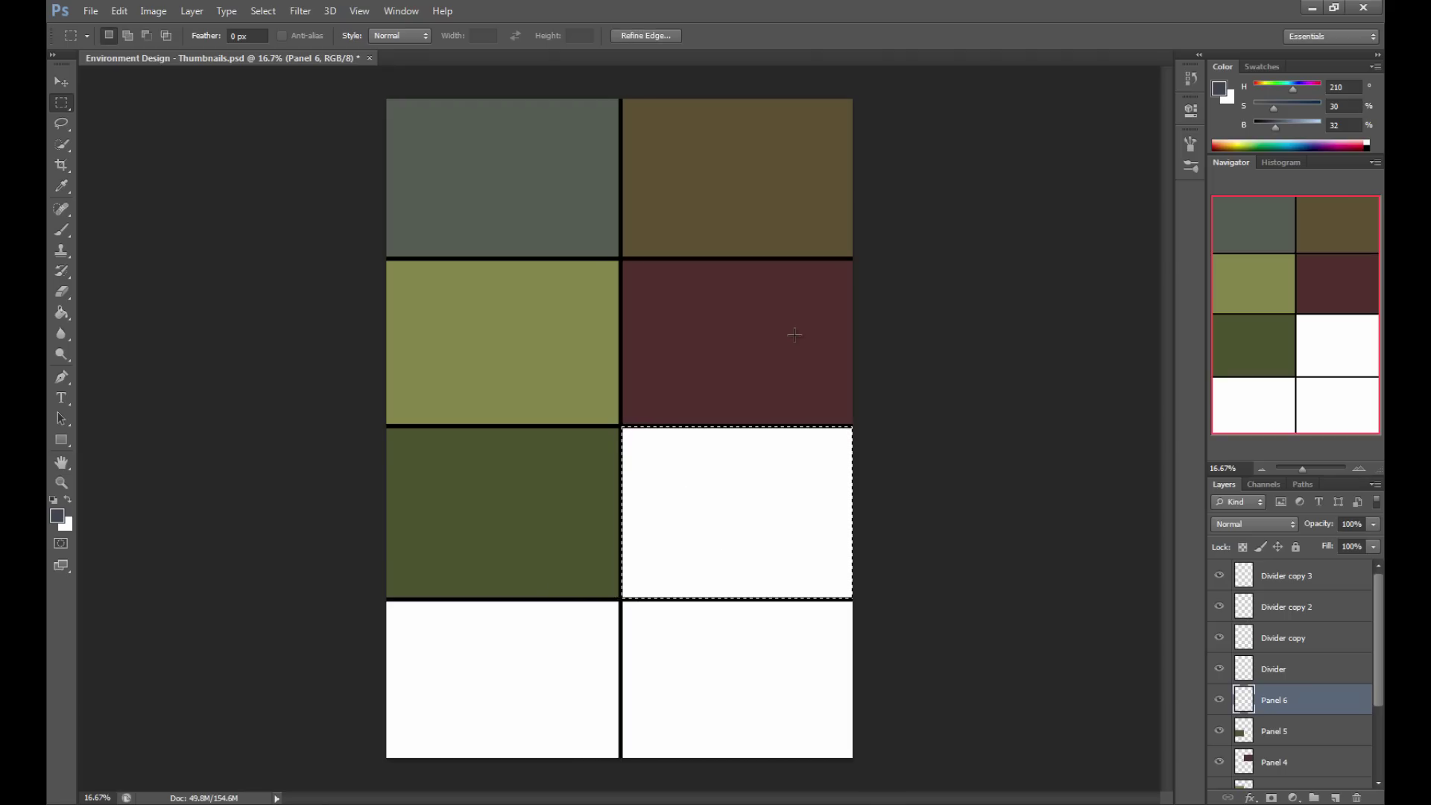
{"action": "right_click", "coordinate": [749, 512]}
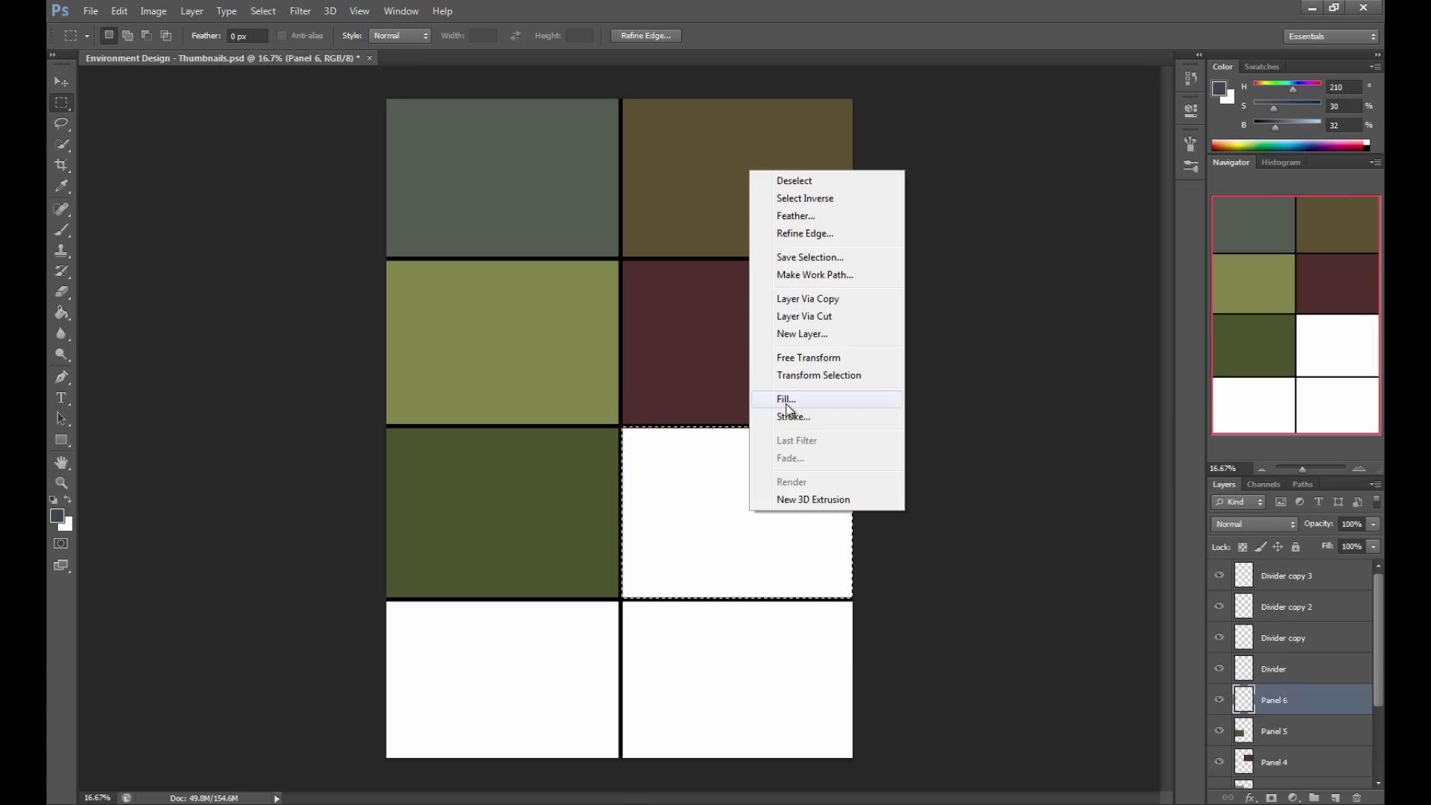
{"action": "left_click", "coordinate": [786, 399]}
{"action": "left_click", "coordinate": [799, 238]}
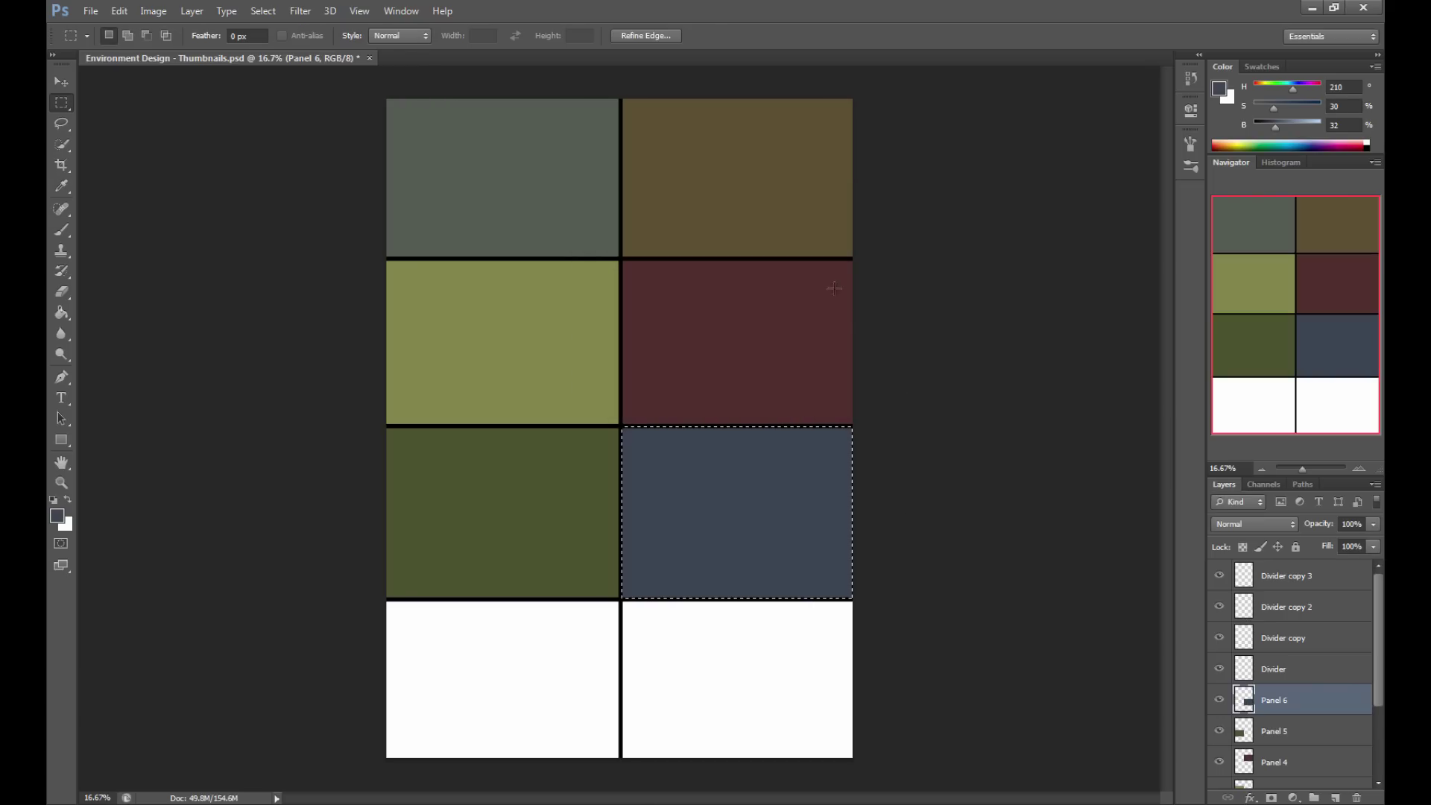
{"action": "key", "text": "ctrl+d"}
Select the four divider layers, from Divider copy 3 down to Divider, and merge them into one layer.
{"action": "left_click", "coordinate": [1279, 580]}
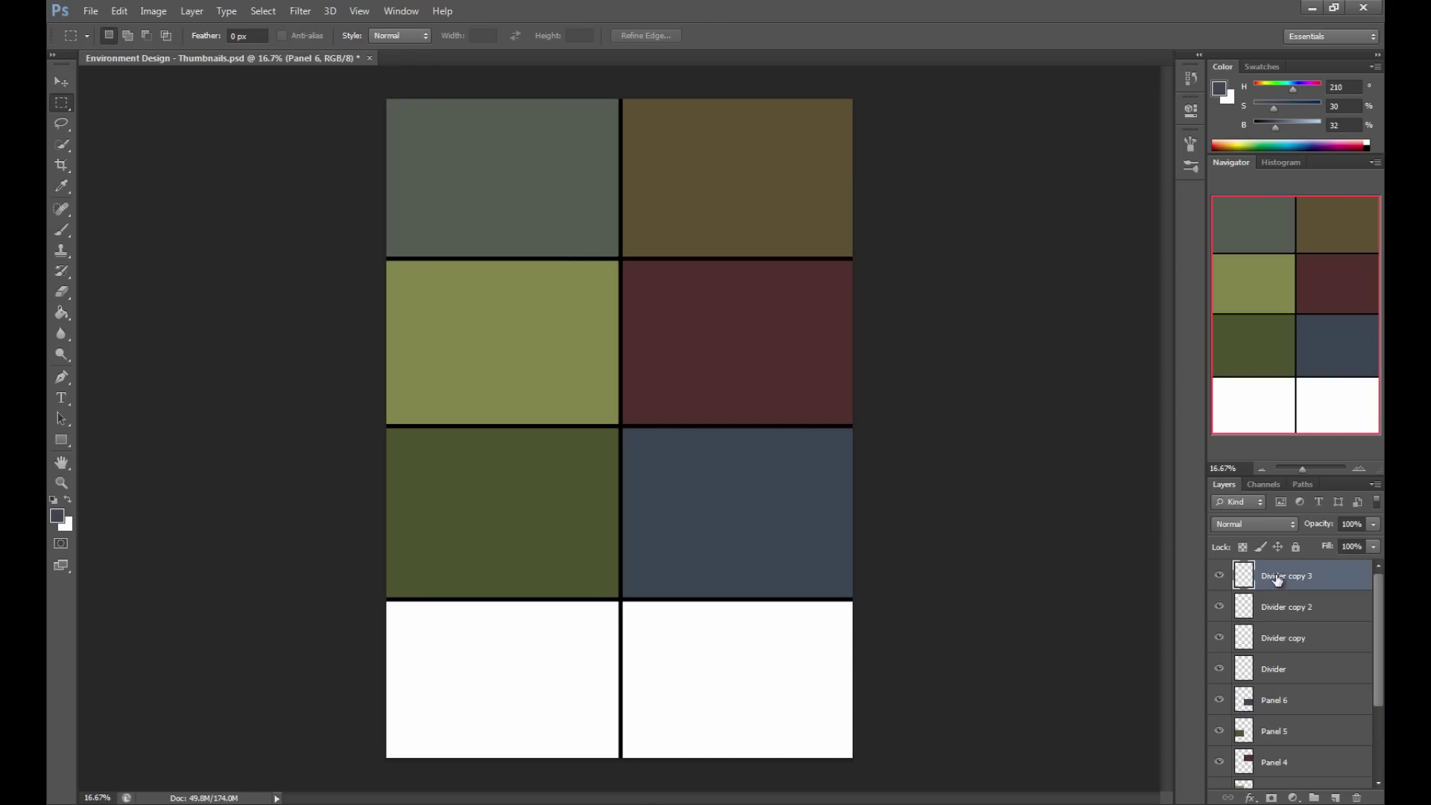
{"action": "left_click", "coordinate": [1289, 672], "text": "shift"}
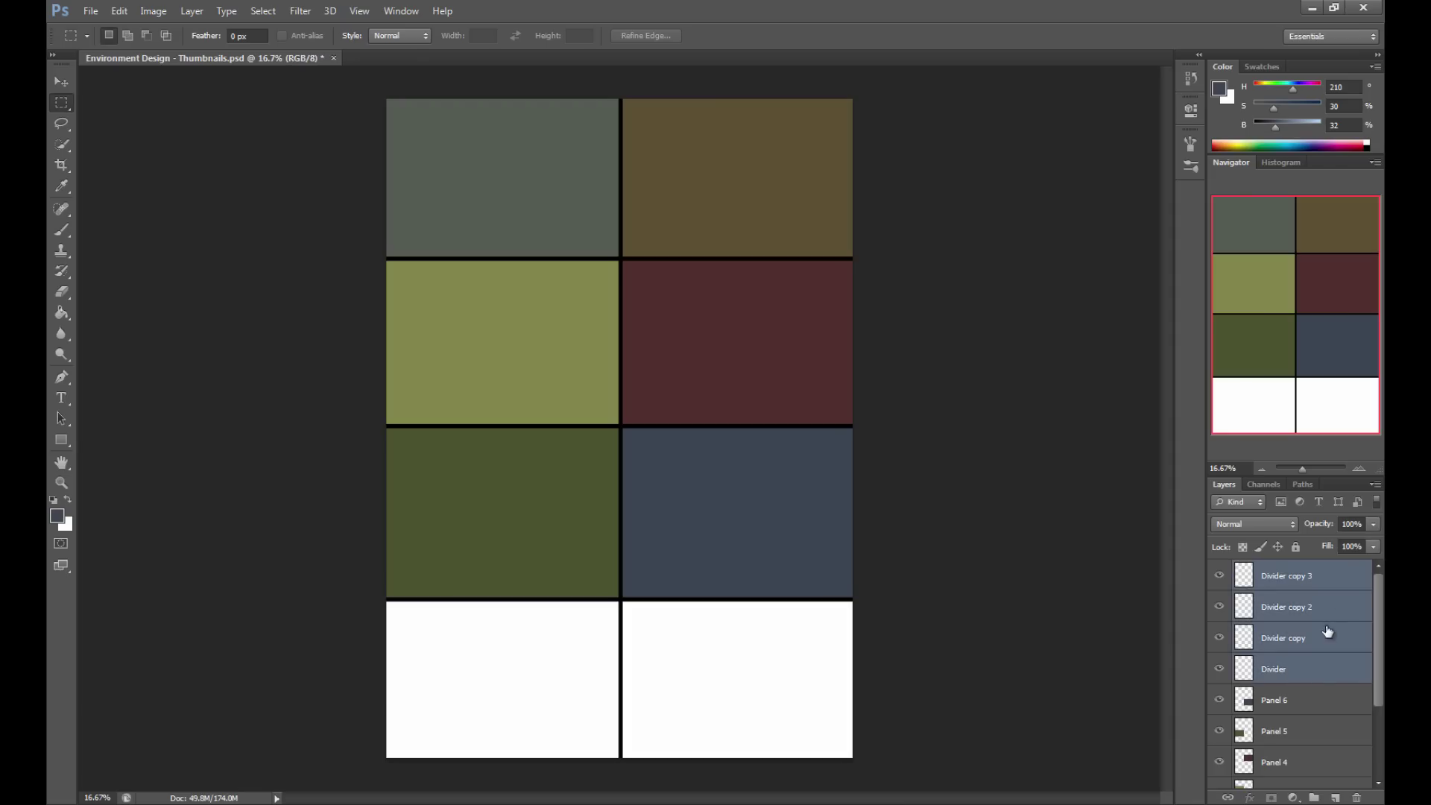
{"action": "left_click", "coordinate": [1294, 575]}
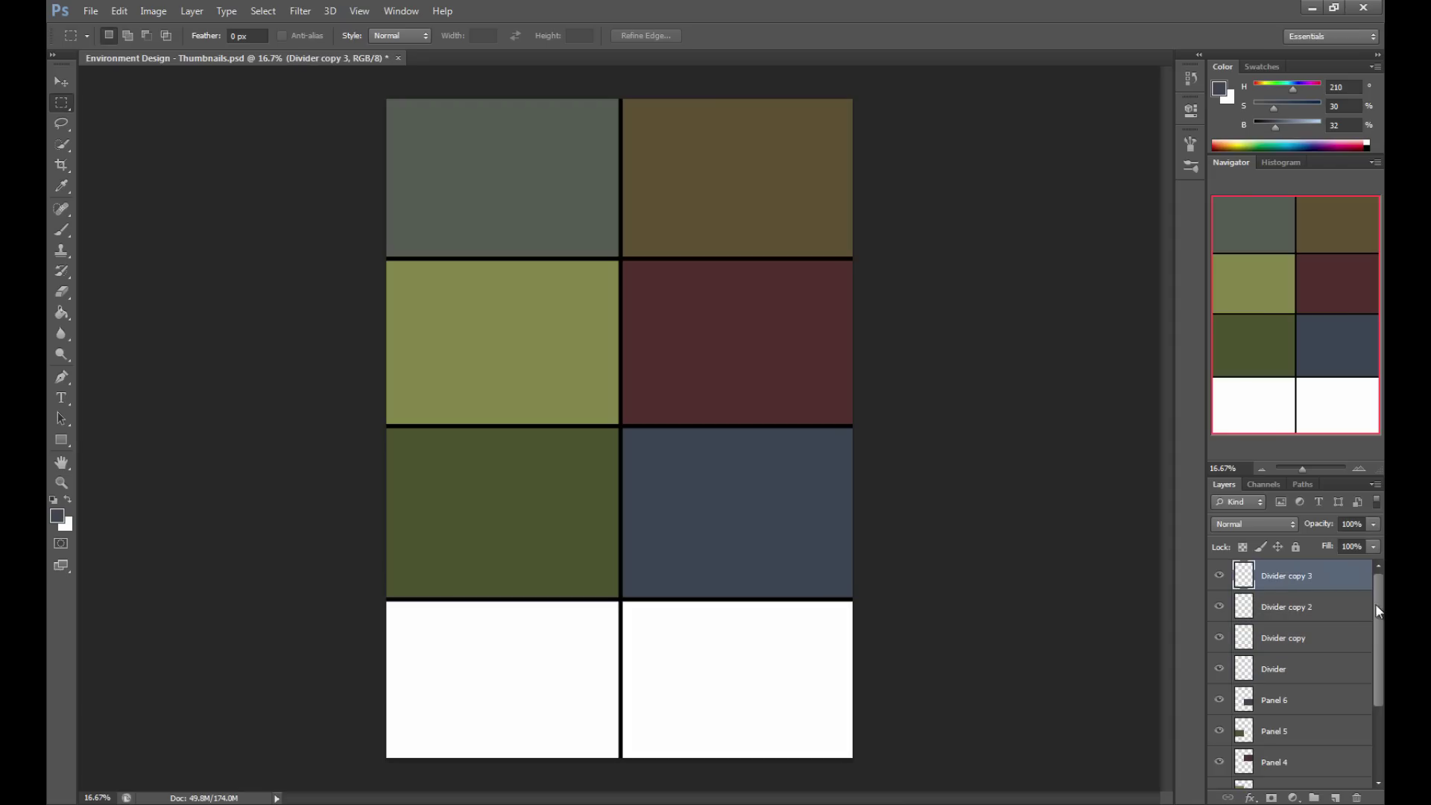
{"action": "left_click", "coordinate": [1286, 670], "text": "shift"}
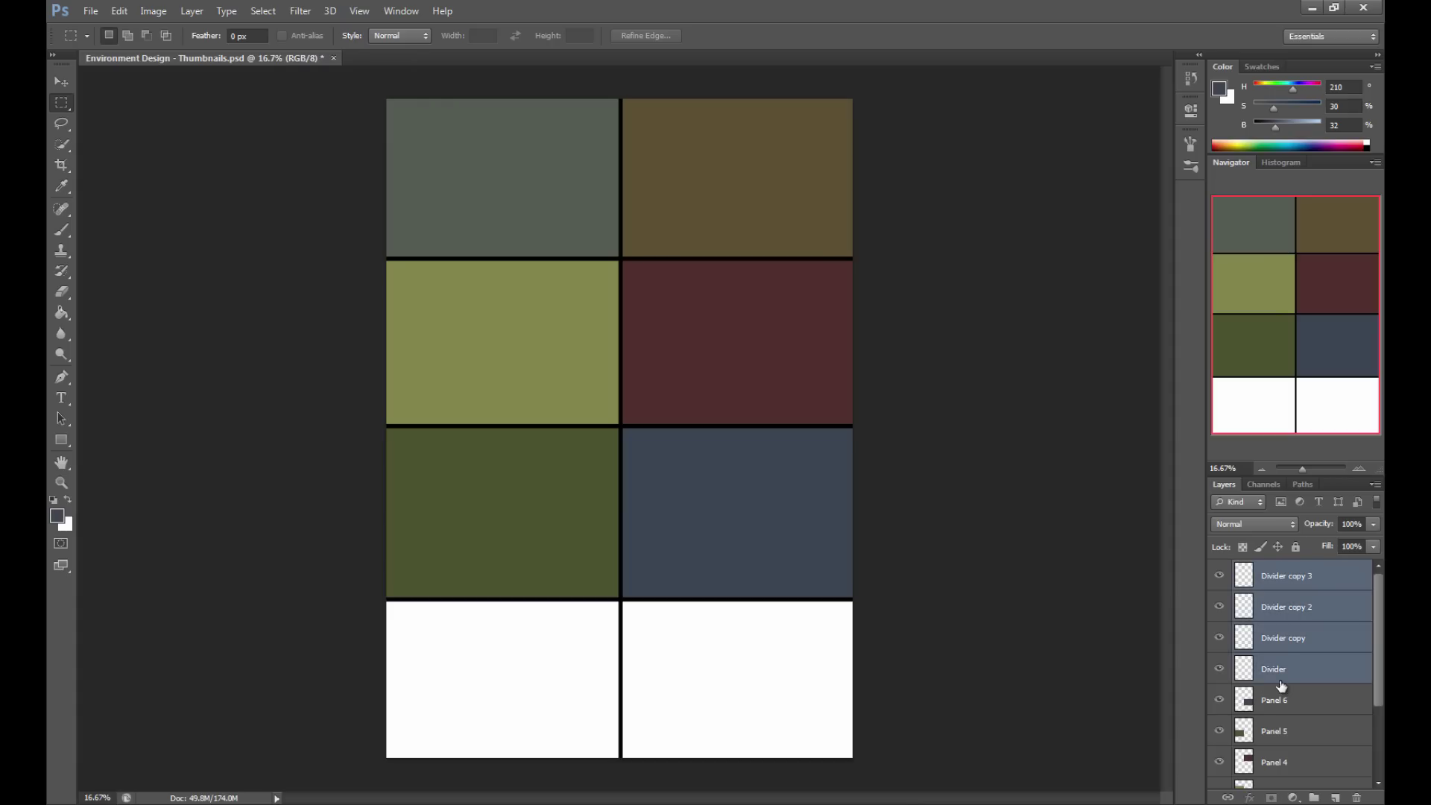
{"action": "right_click", "coordinate": [1280, 622]}
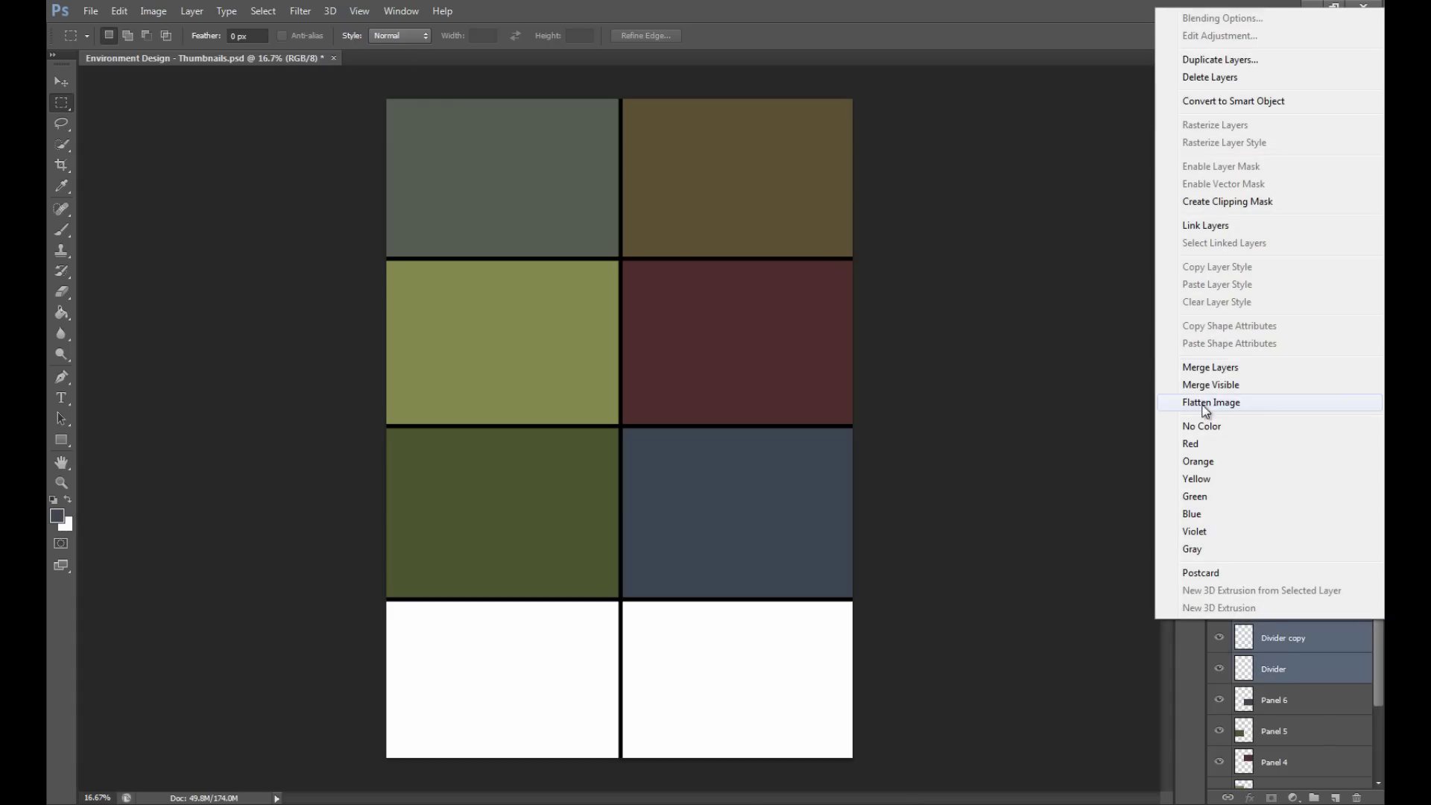
{"action": "left_click", "coordinate": [1197, 371]}
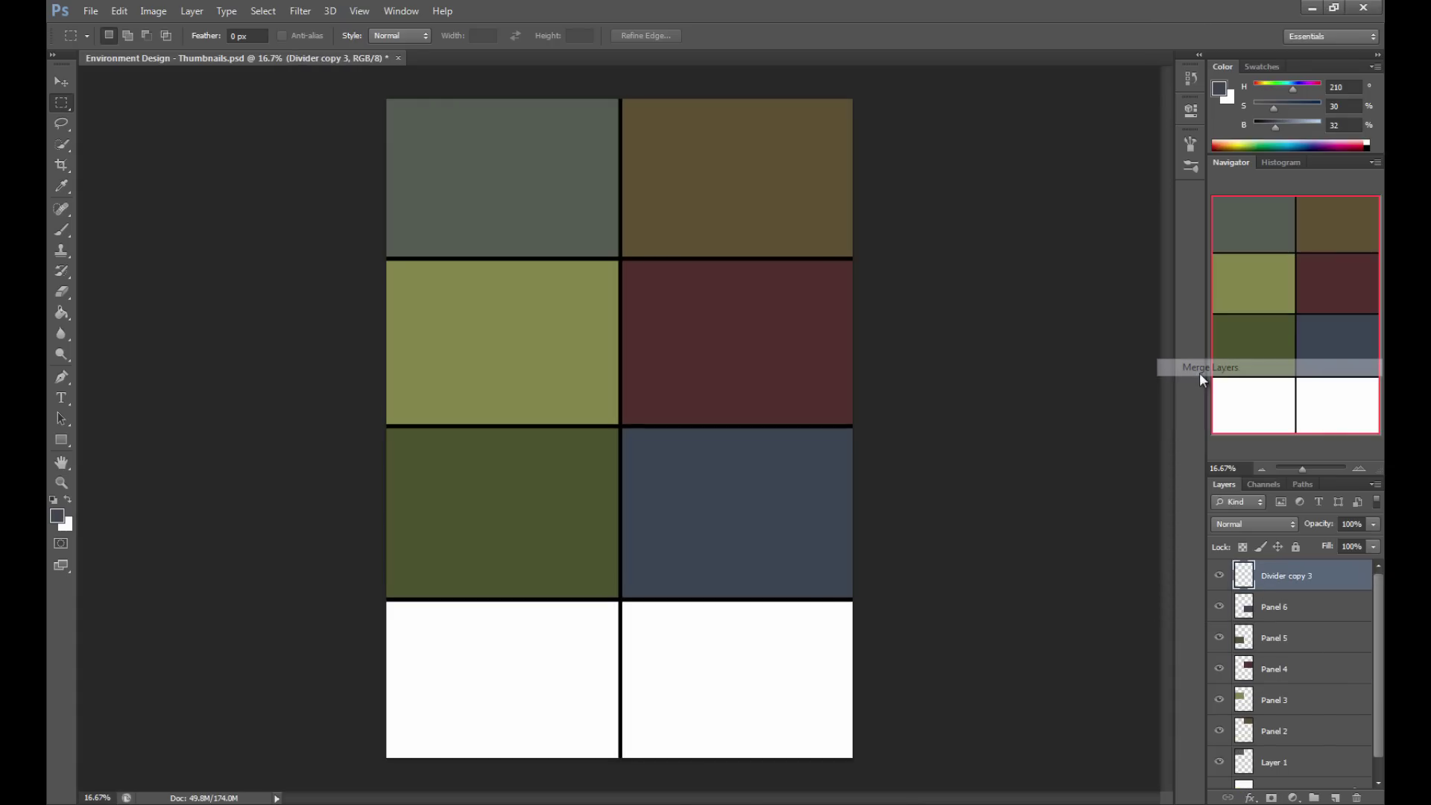
Toggle the merged divider layer's visibility off and on to check which lines it contains.
{"action": "left_click", "coordinate": [1220, 576]}
{"action": "left_click", "coordinate": [1220, 576]}
{"action": "left_click", "coordinate": [1220, 576]}
{"action": "left_click", "coordinate": [1220, 577]}
{"action": "scroll", "coordinate": [1254, 599], "scroll_direction": "down", "scroll_amount": 1}
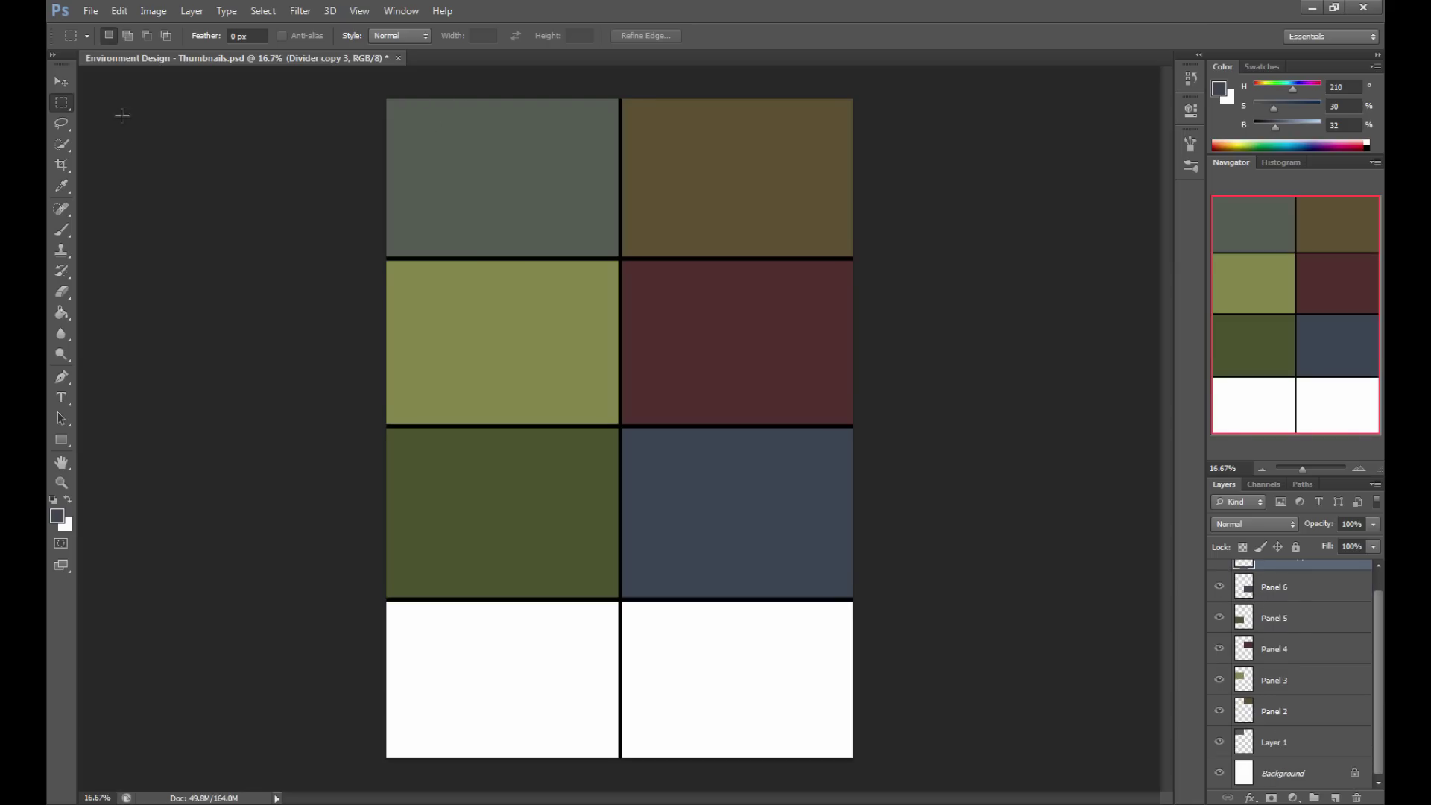
Select the upper three rows of panels, crop the image to that selection to remove the blank fourth row, and deselect.
{"action": "left_click_drag", "start_coordinate": [342, 73], "coordinate": [601, 180]}
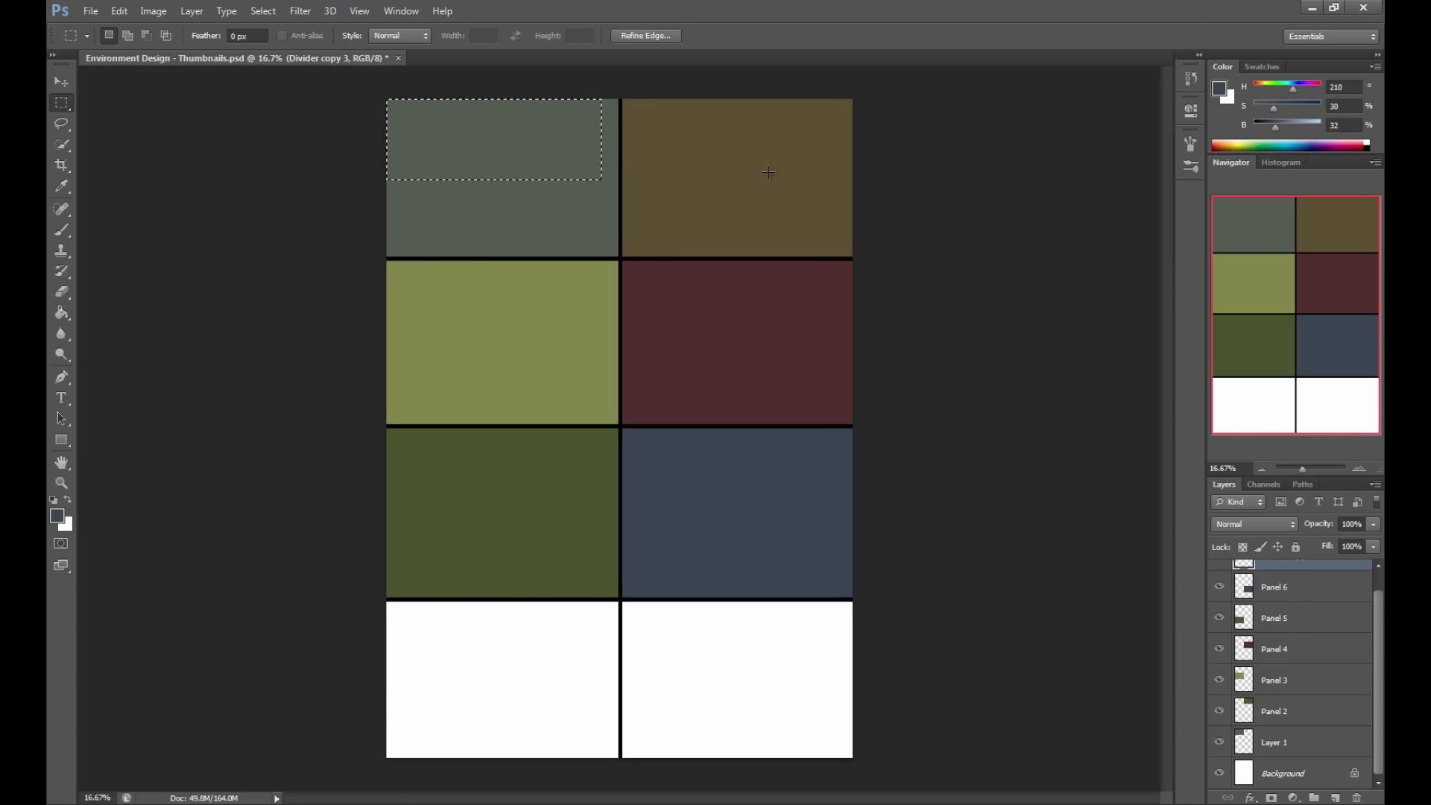
{"action": "left_click_drag", "start_coordinate": [383, 97], "coordinate": [1216, 596]}
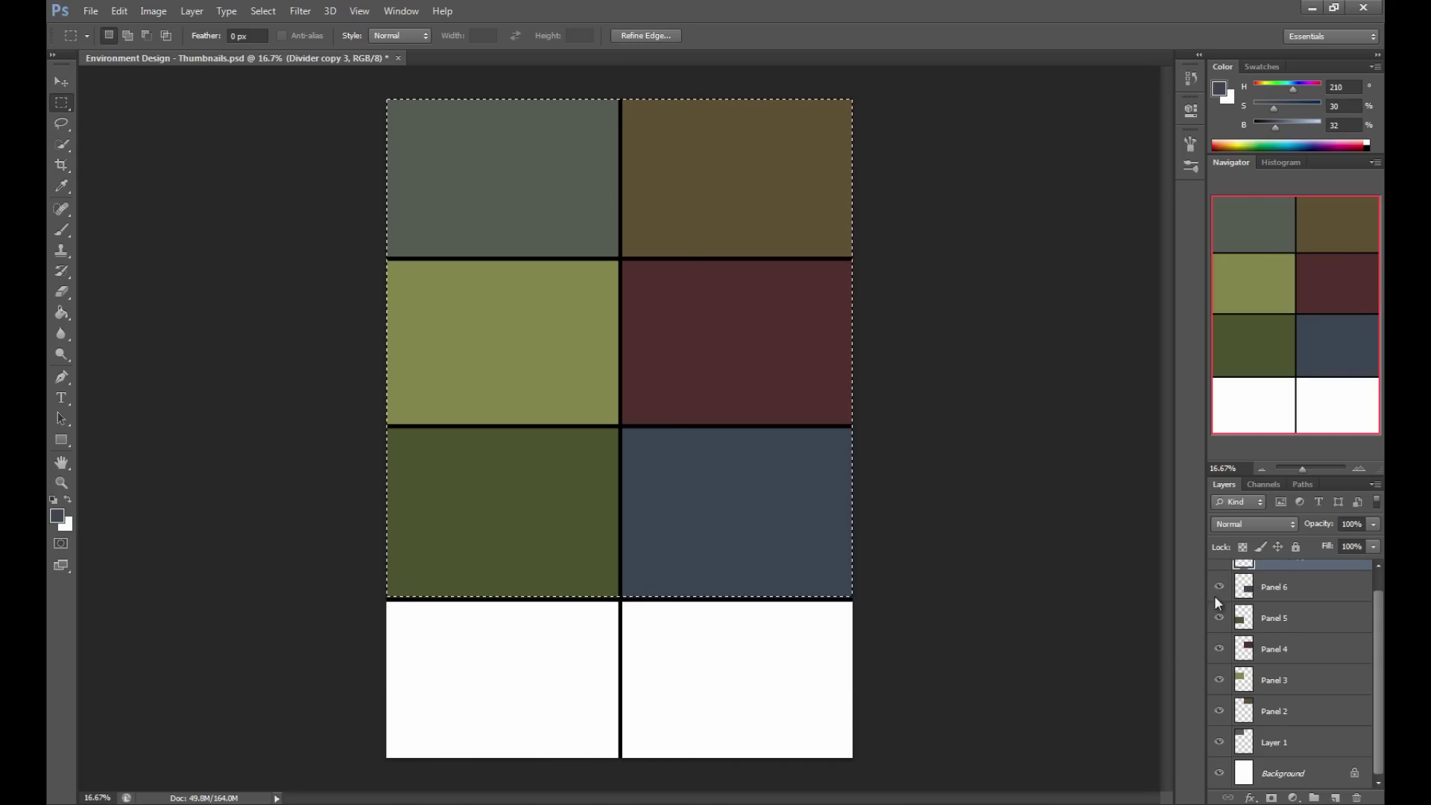
{"action": "left_click", "coordinate": [153, 11]}
{"action": "left_click", "coordinate": [159, 167]}
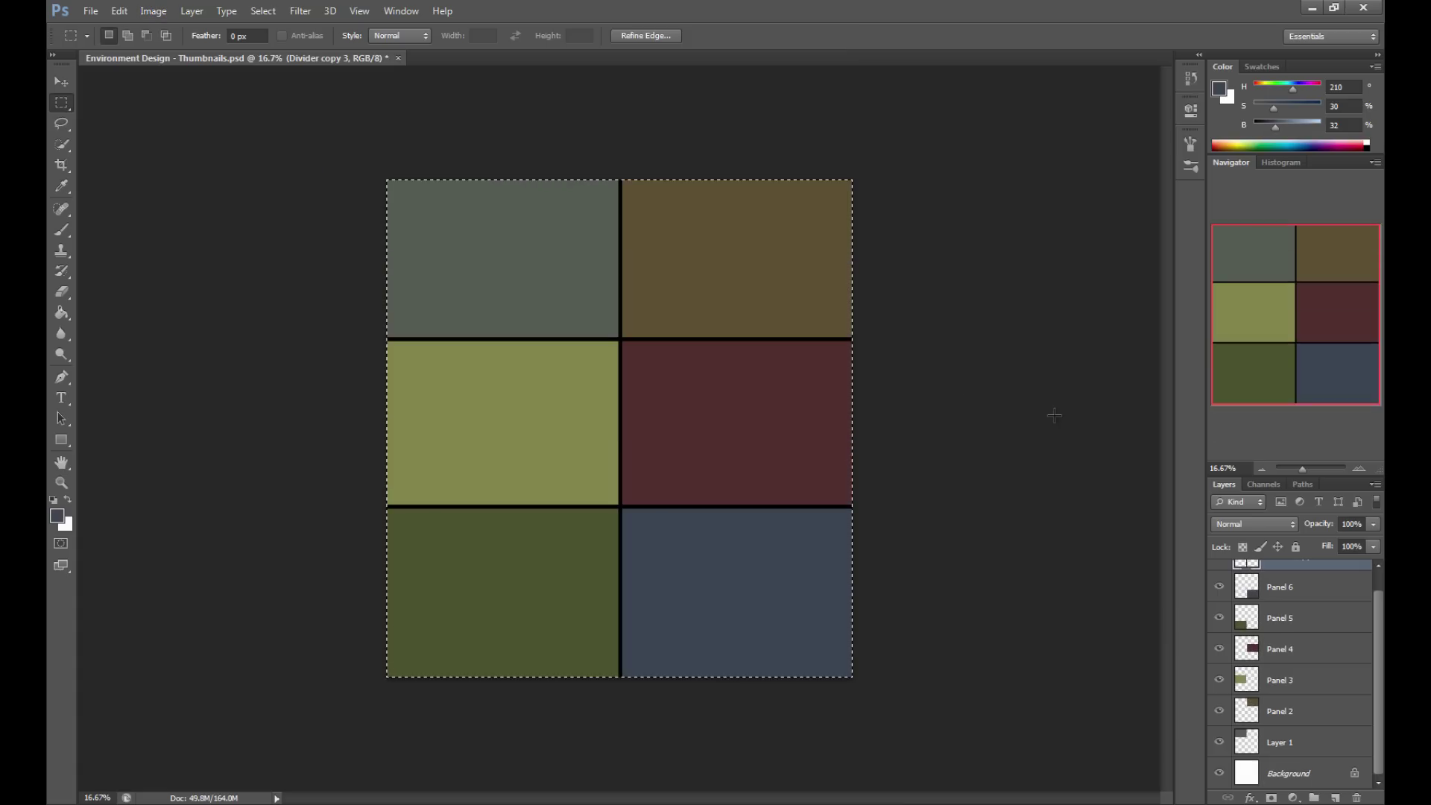
{"action": "key", "text": "ctrl+d"}
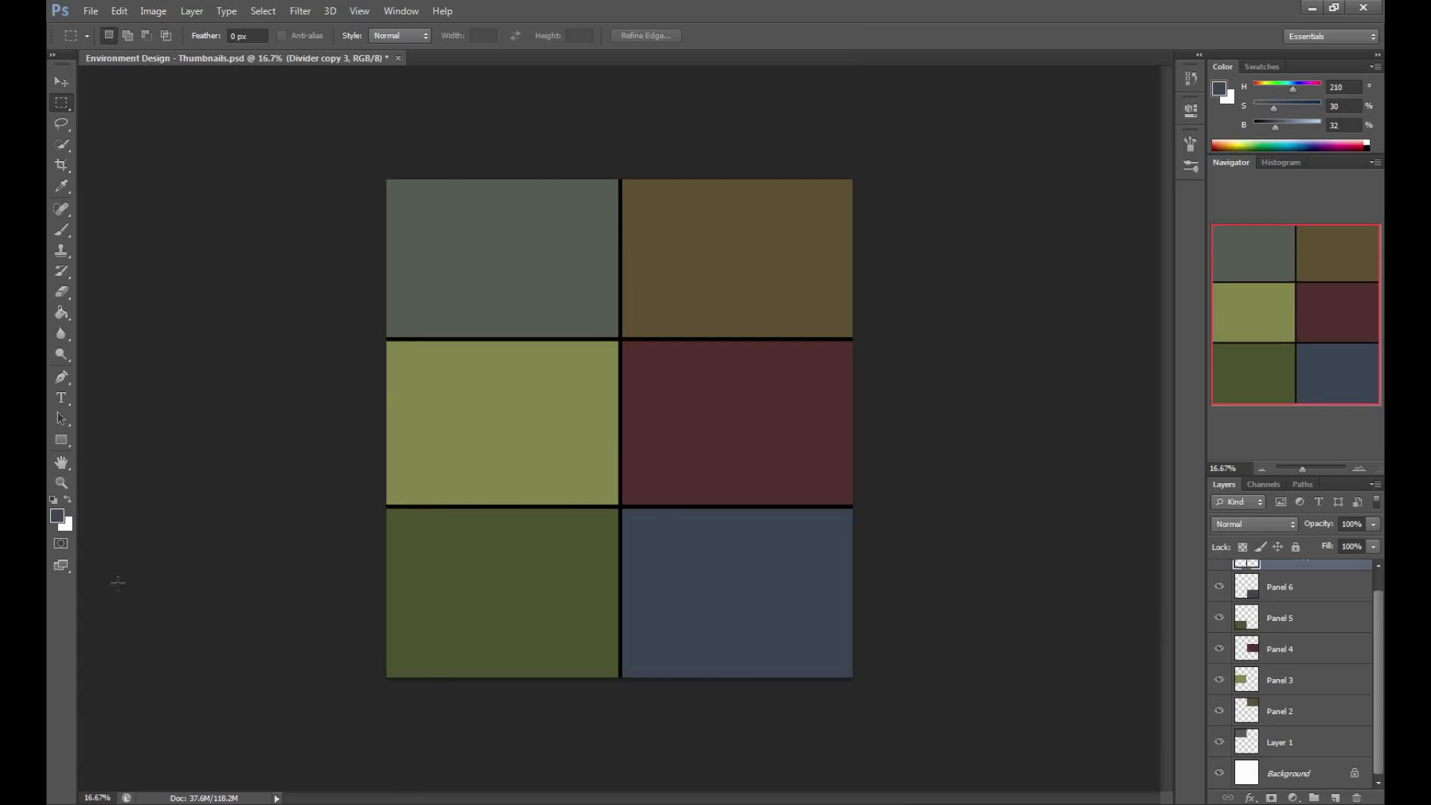
Select a full-width strip around the divider between the first and second rows and copy it from Divider copy 3 to a new layer.
{"action": "left_click", "coordinate": [61, 482]}
{"action": "left_click", "coordinate": [619, 478]}
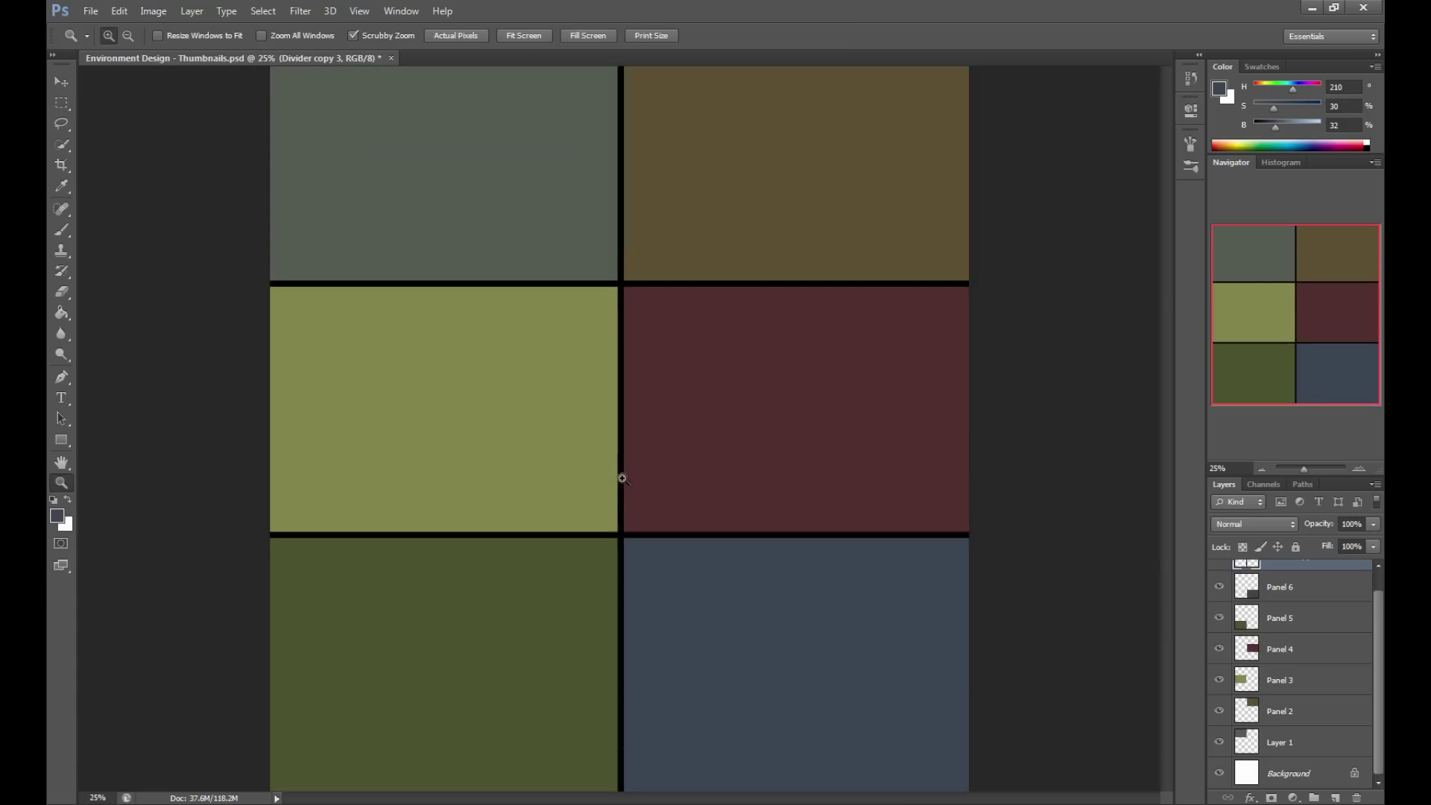
{"action": "scroll", "coordinate": [809, 412], "scroll_direction": "up", "scroll_amount": 3}
{"action": "key", "text": "m"}
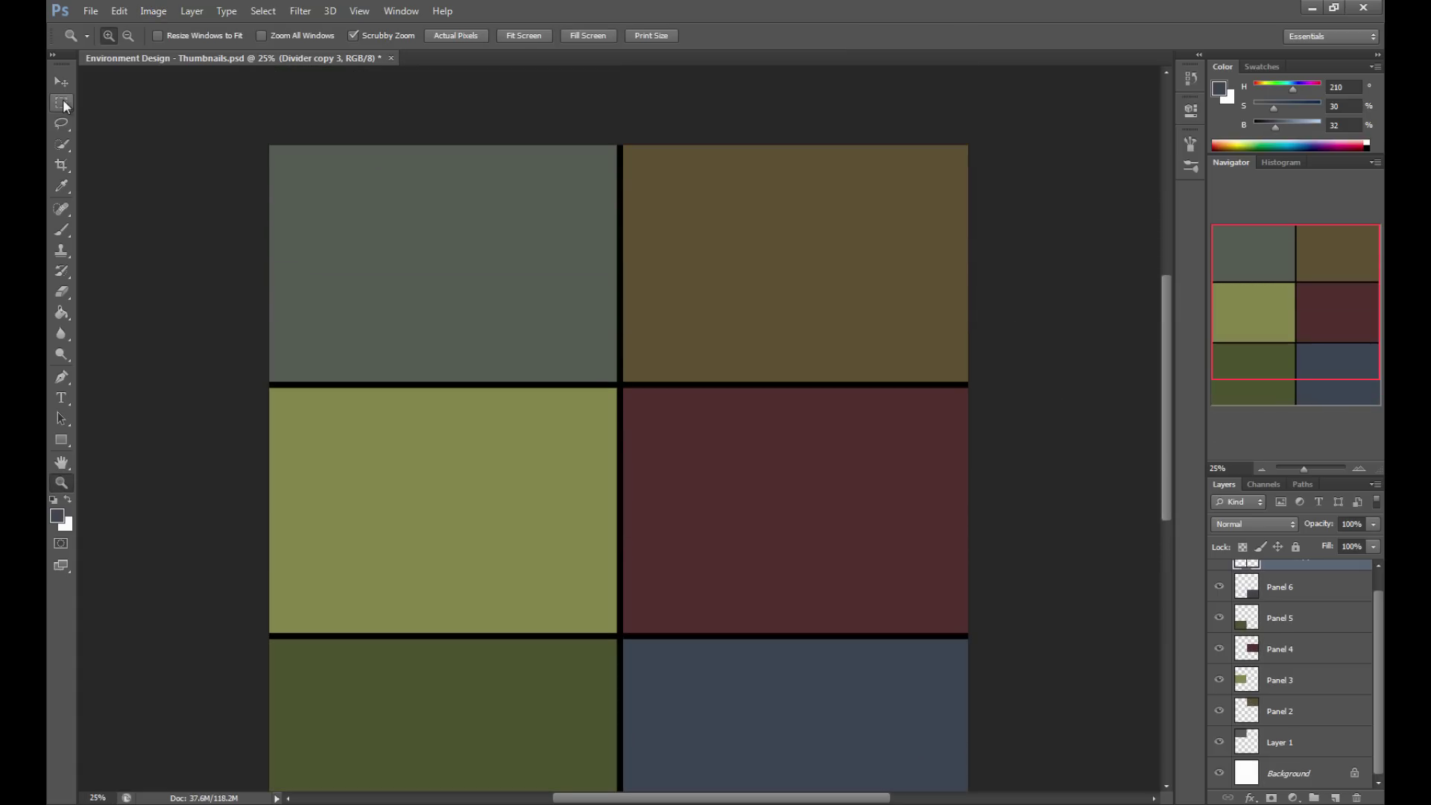
{"action": "scroll", "coordinate": [1334, 597], "scroll_direction": "up", "scroll_amount": 1}
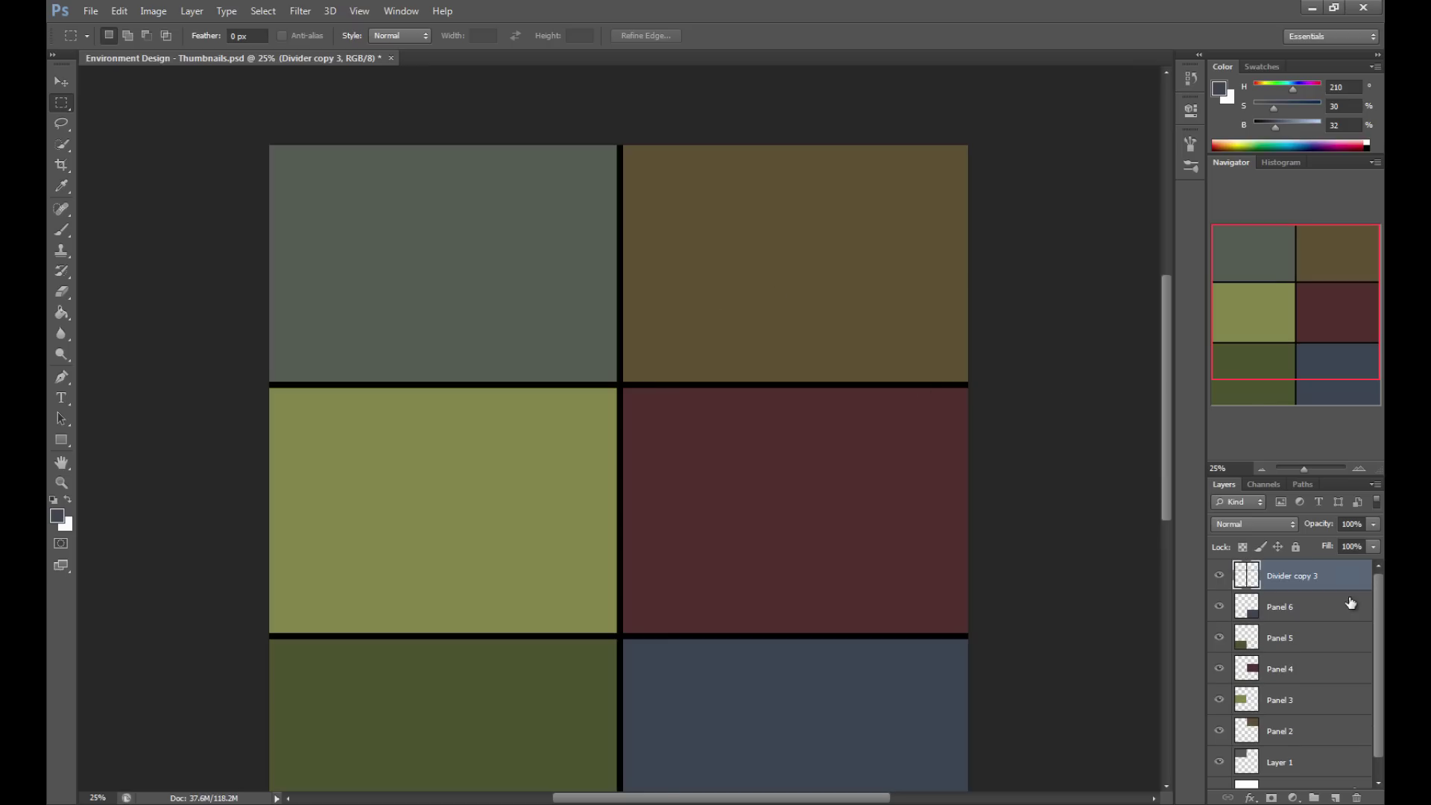
{"action": "left_click_drag", "start_coordinate": [1043, 470], "coordinate": [291, 337]}
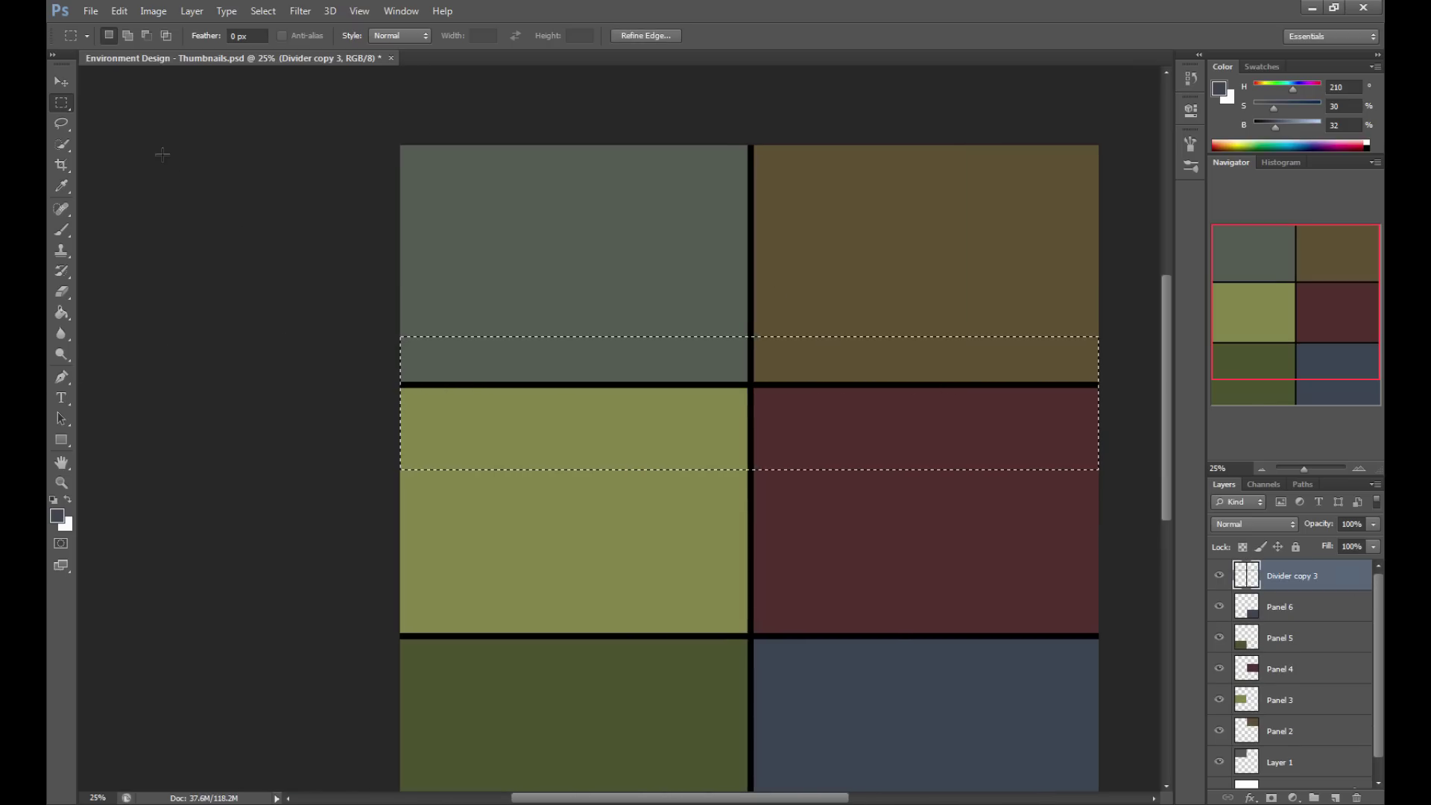
{"action": "key", "text": "v"}
{"action": "key", "text": "ctrl+j"}
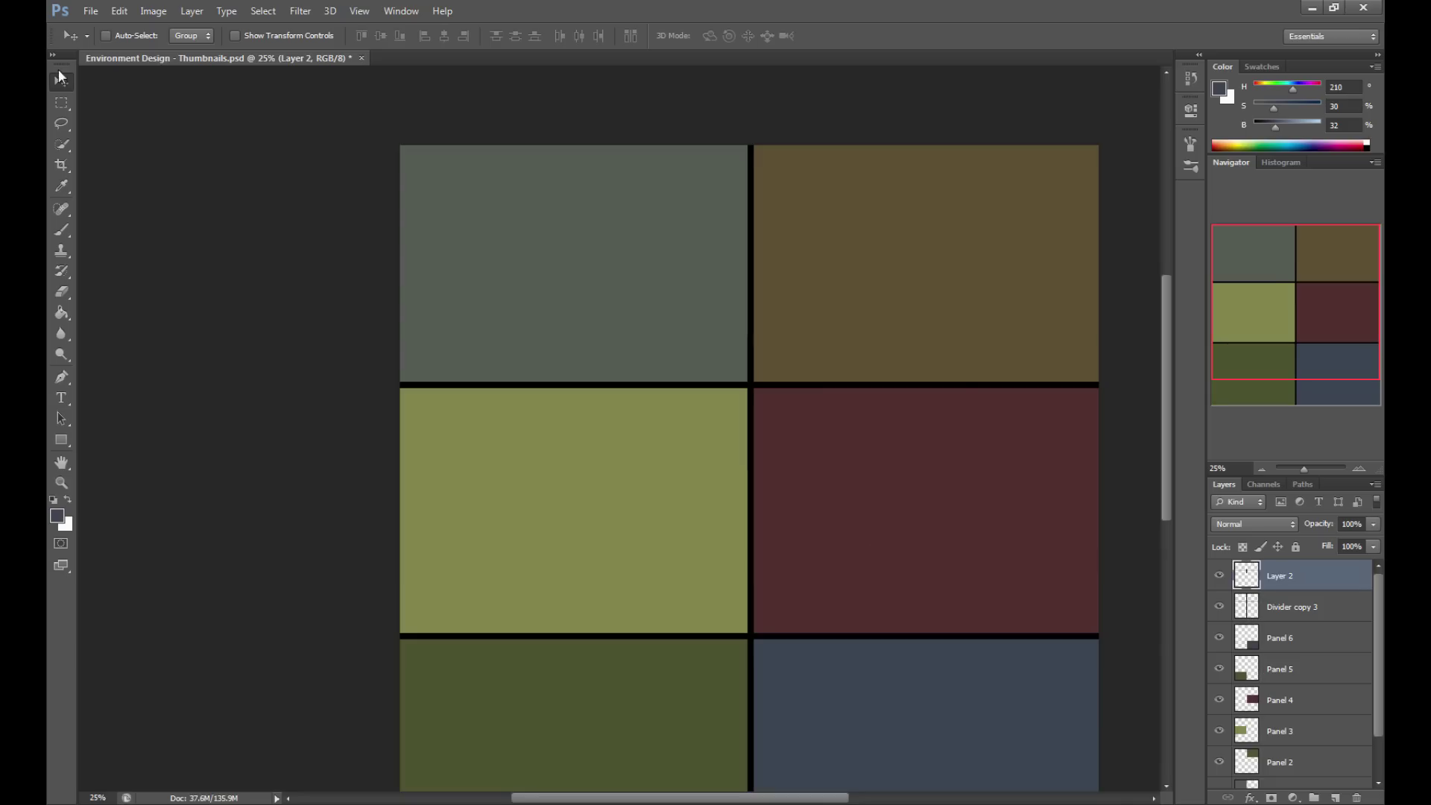
Move the copied horizontal divider strip to the image's top edge, and place a duplicate of it along the bottom edge.
{"action": "left_click_drag", "start_coordinate": [723, 540], "coordinate": [710, 303]}
{"action": "left_click_drag", "start_coordinate": [1328, 569], "coordinate": [1335, 798]}
{"action": "left_click_drag", "start_coordinate": [778, 221], "coordinate": [760, 196]}
{"action": "key", "text": "ctrl+minus"}
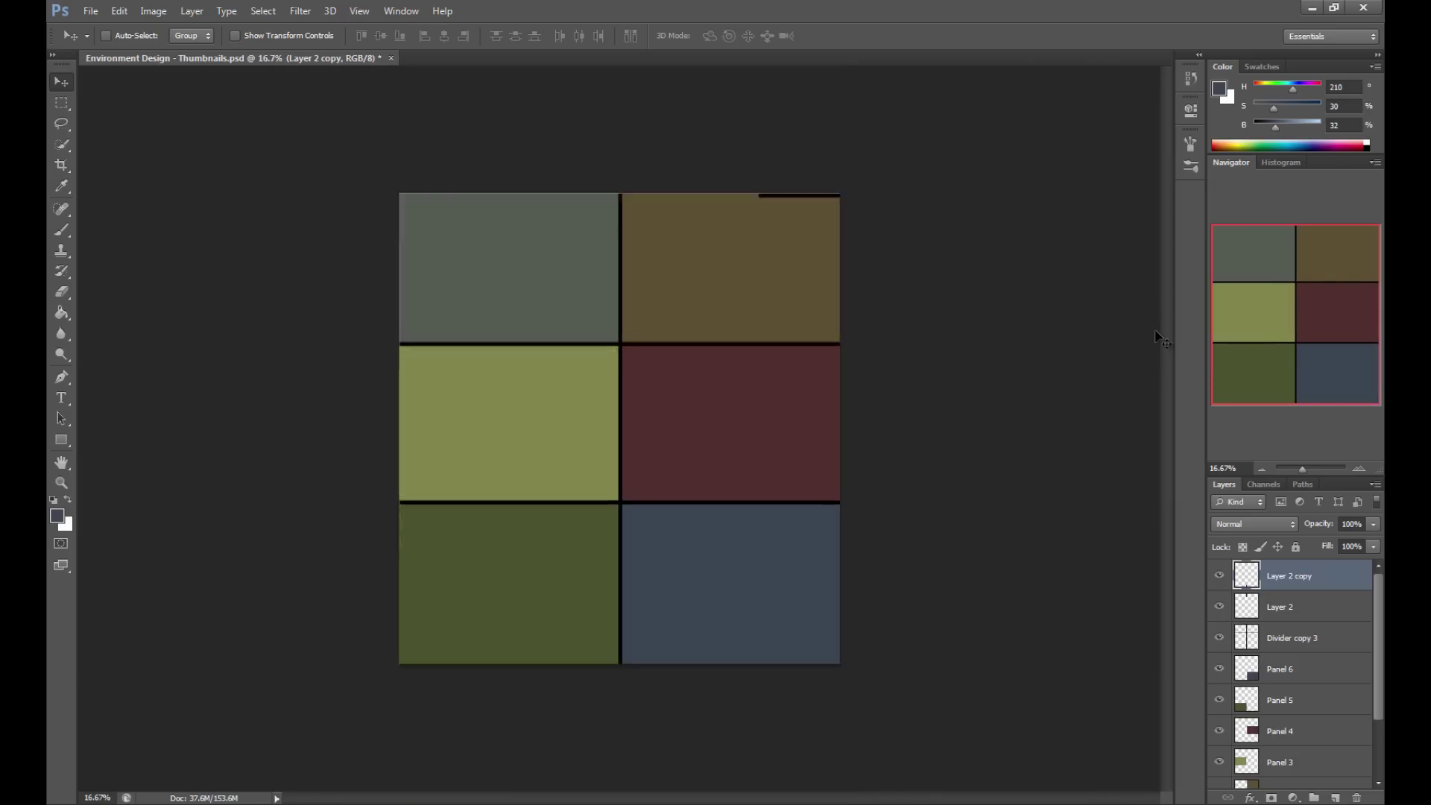
{"action": "key", "text": "ctrl+plus"}
Copy the vertical center divider from Divider copy 3 to a new layer, and place it and a duplicate along the image's left and right edges.
{"action": "left_click", "coordinate": [1283, 618]}
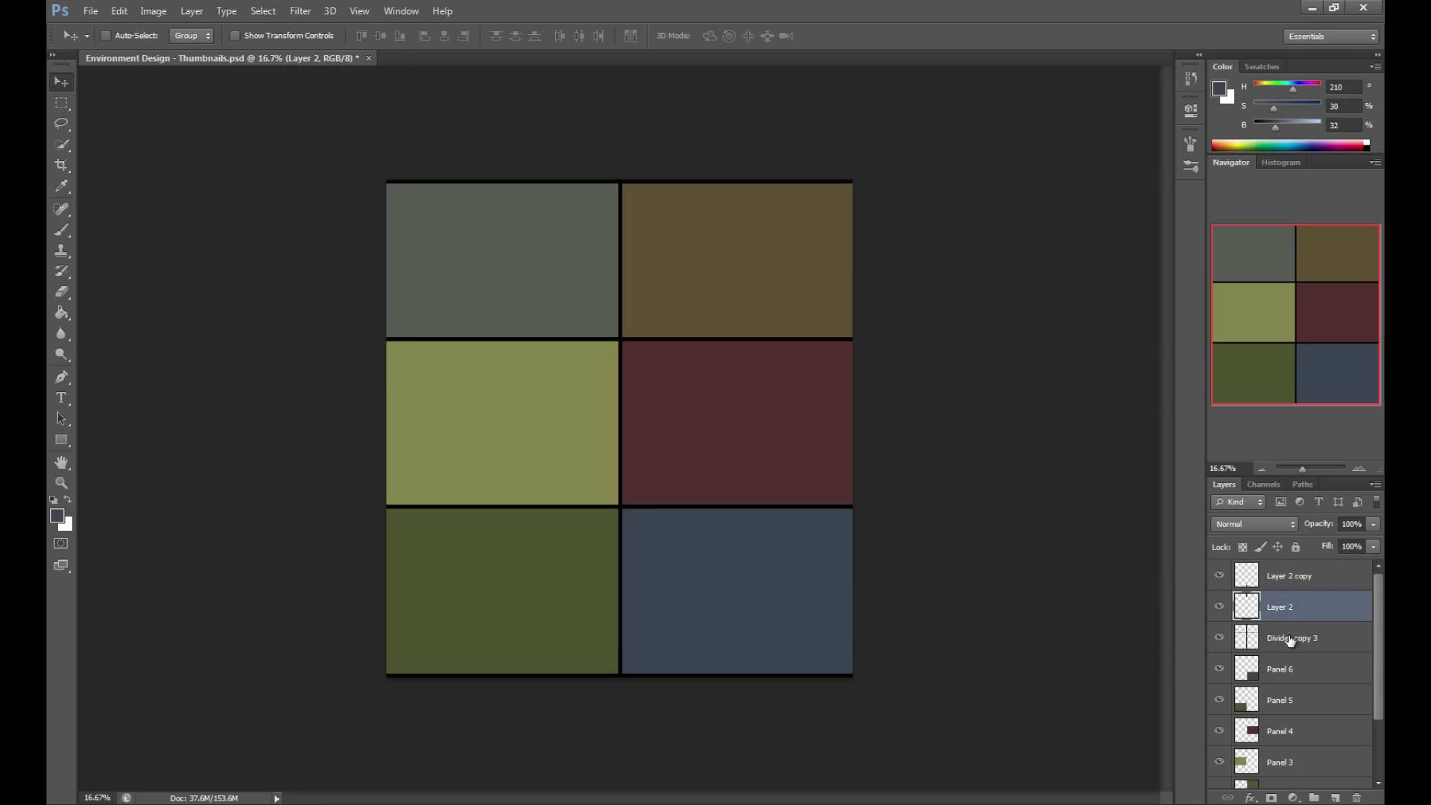
{"action": "left_click", "coordinate": [1286, 642]}
{"action": "left_click", "coordinate": [64, 106]}
{"action": "left_click_drag", "start_coordinate": [587, 180], "coordinate": [650, 799]}
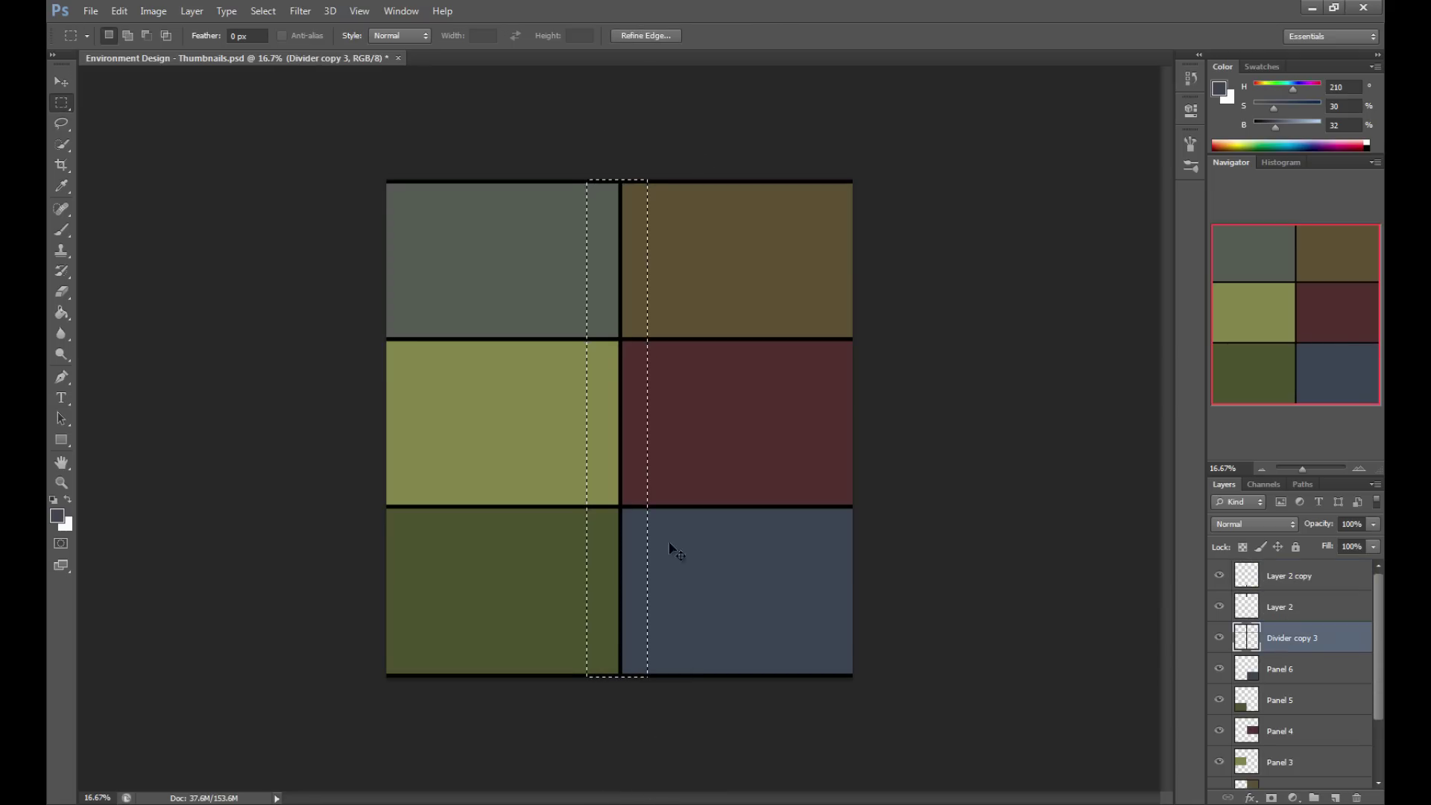
{"action": "key", "text": "ctrl+j"}
{"action": "left_click", "coordinate": [64, 82]}
{"action": "left_click_drag", "start_coordinate": [675, 365], "coordinate": [445, 375]}
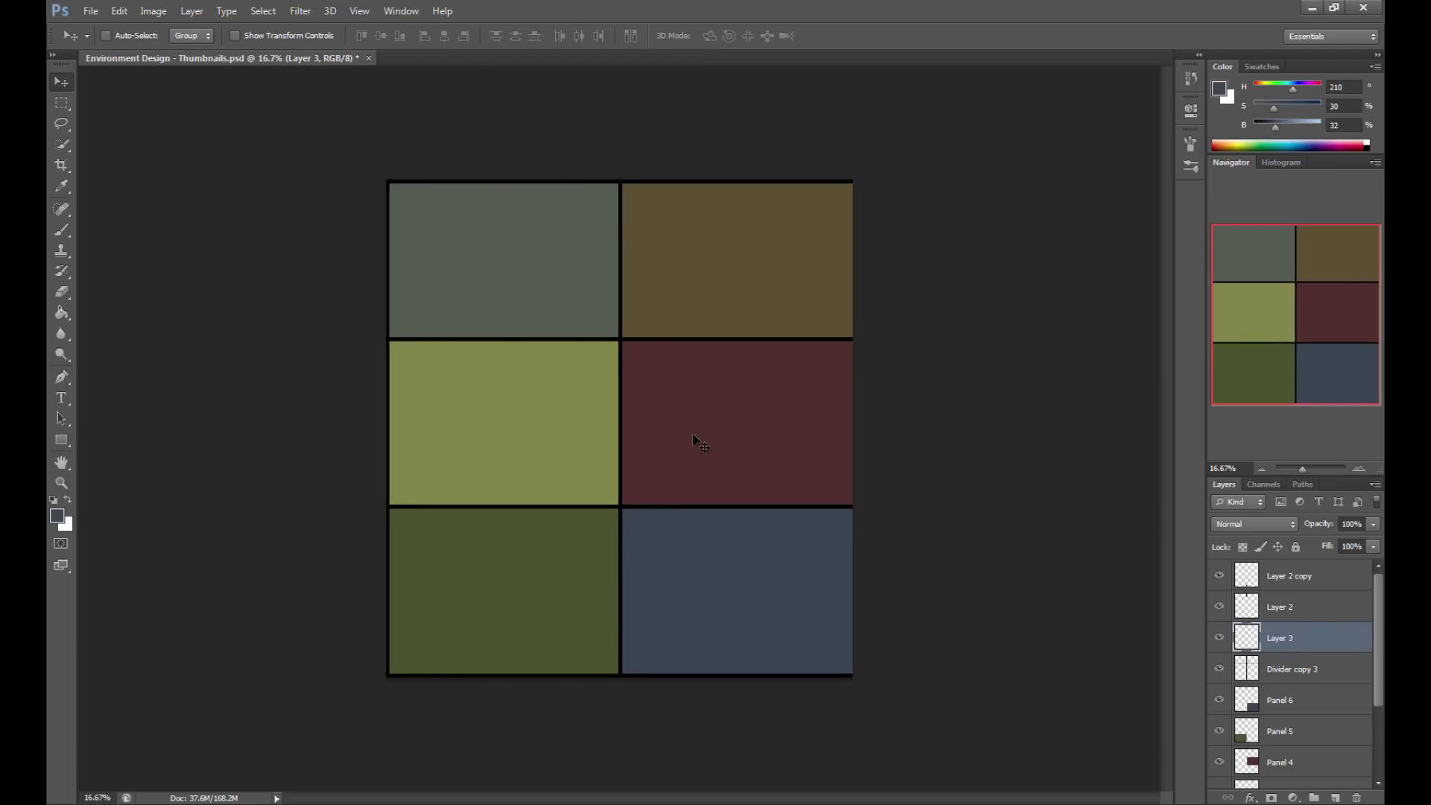
{"action": "left_click_drag", "start_coordinate": [1320, 643], "coordinate": [1335, 797]}
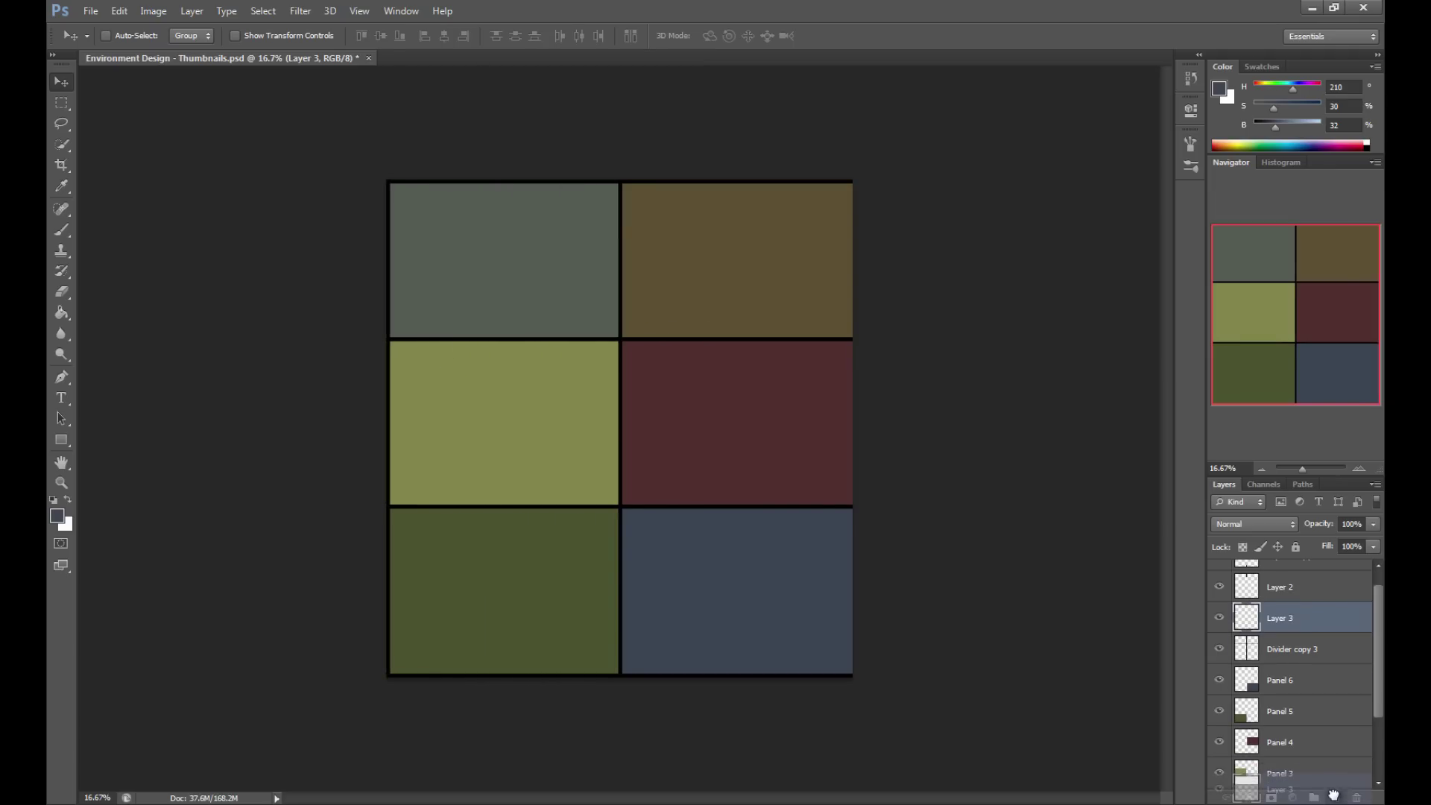
{"action": "left_click_drag", "start_coordinate": [470, 495], "coordinate": [895, 514]}
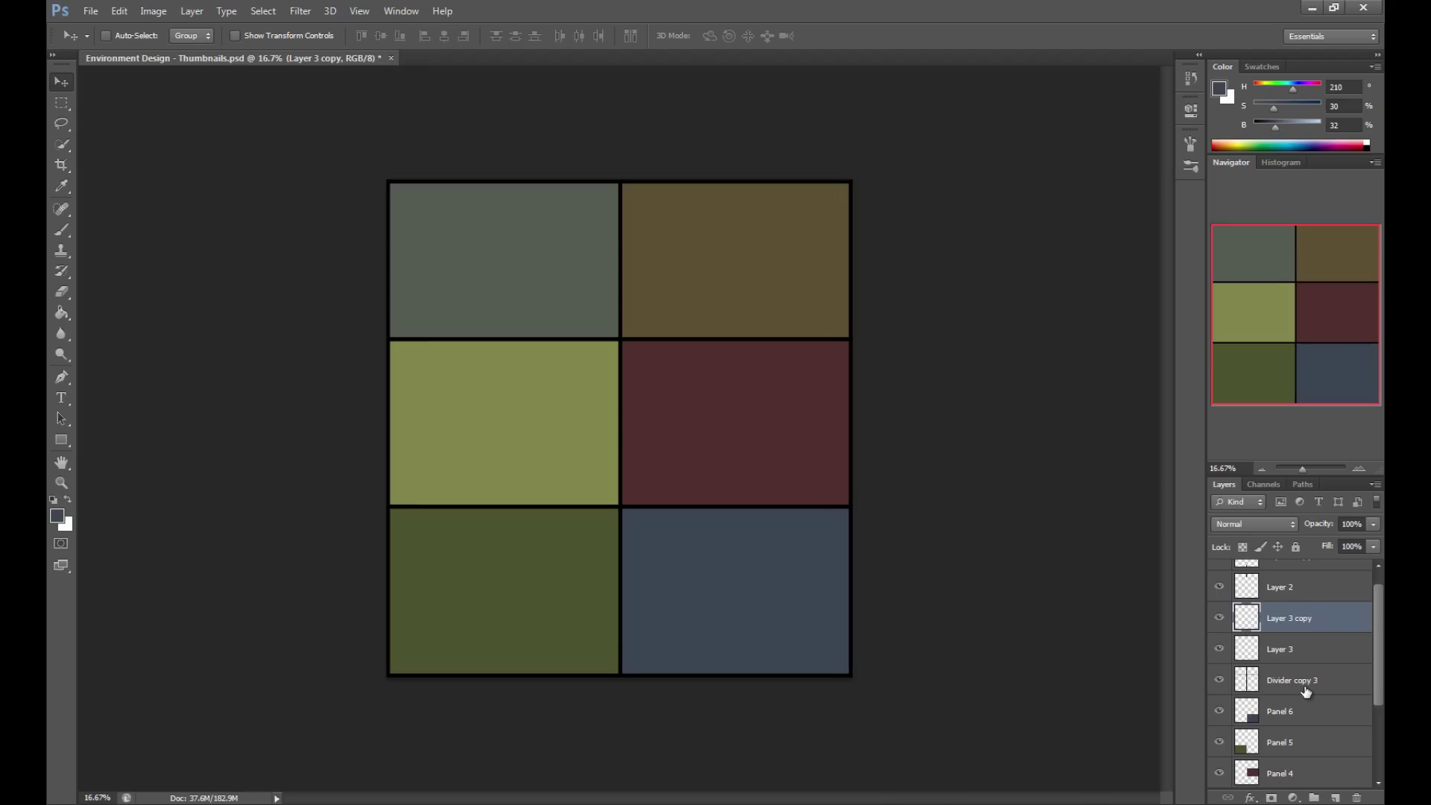
Merge the border and divider layers, from Divider copy 3 up to Layer 2 copy, into one layer.
{"action": "left_click", "coordinate": [1276, 680]}
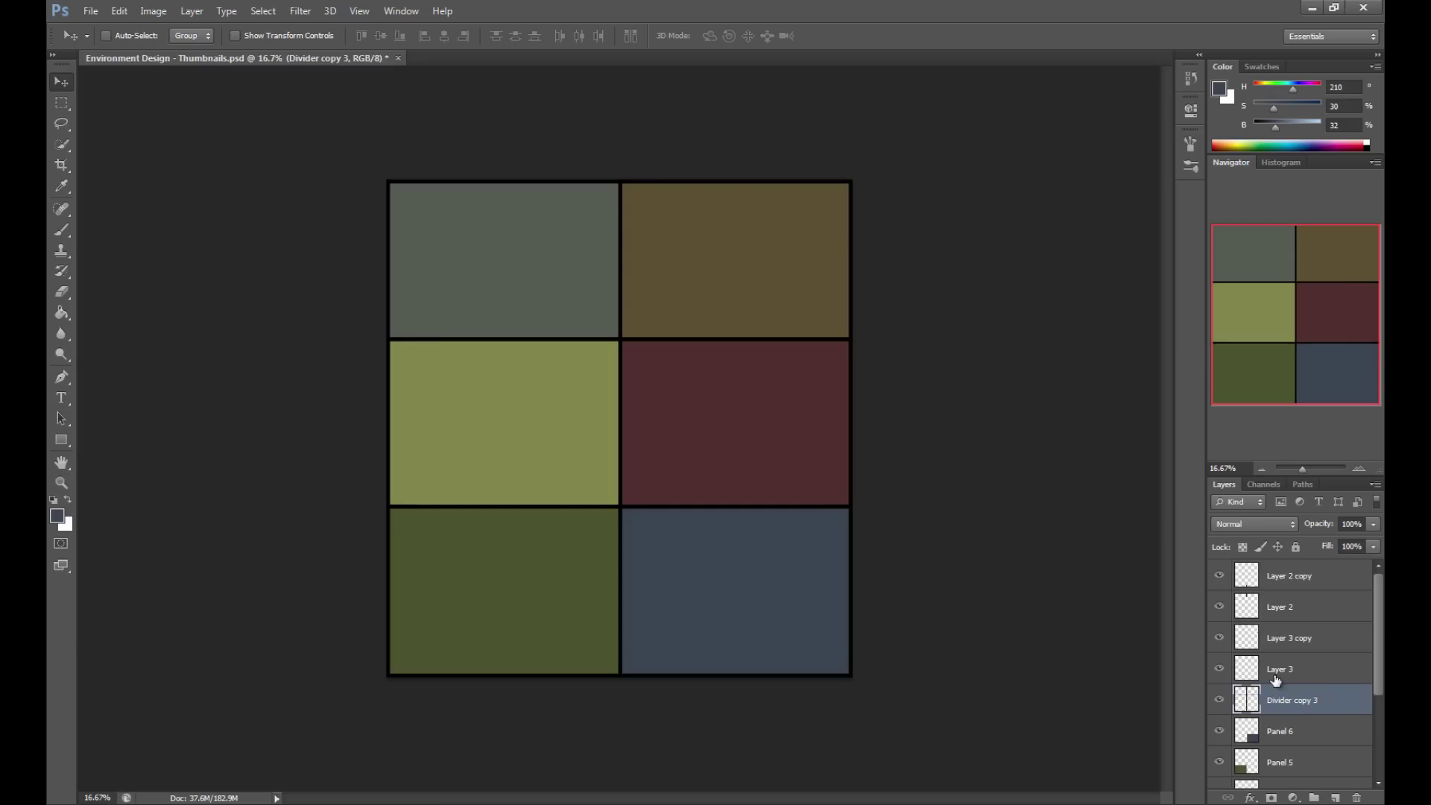
{"action": "left_click", "coordinate": [1293, 587], "text": "shift"}
{"action": "right_click", "coordinate": [1293, 587]}
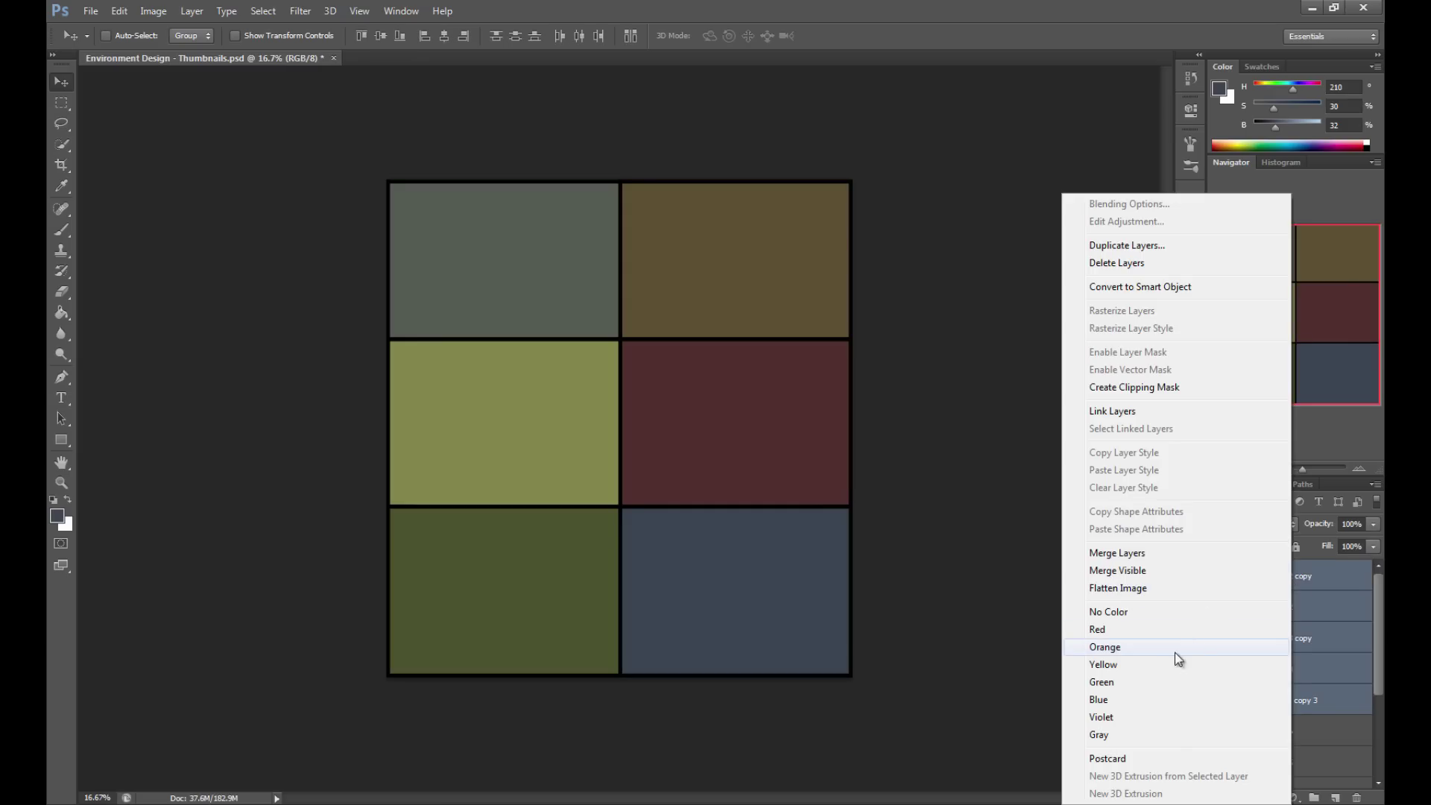
{"action": "left_click", "coordinate": [1139, 553]}
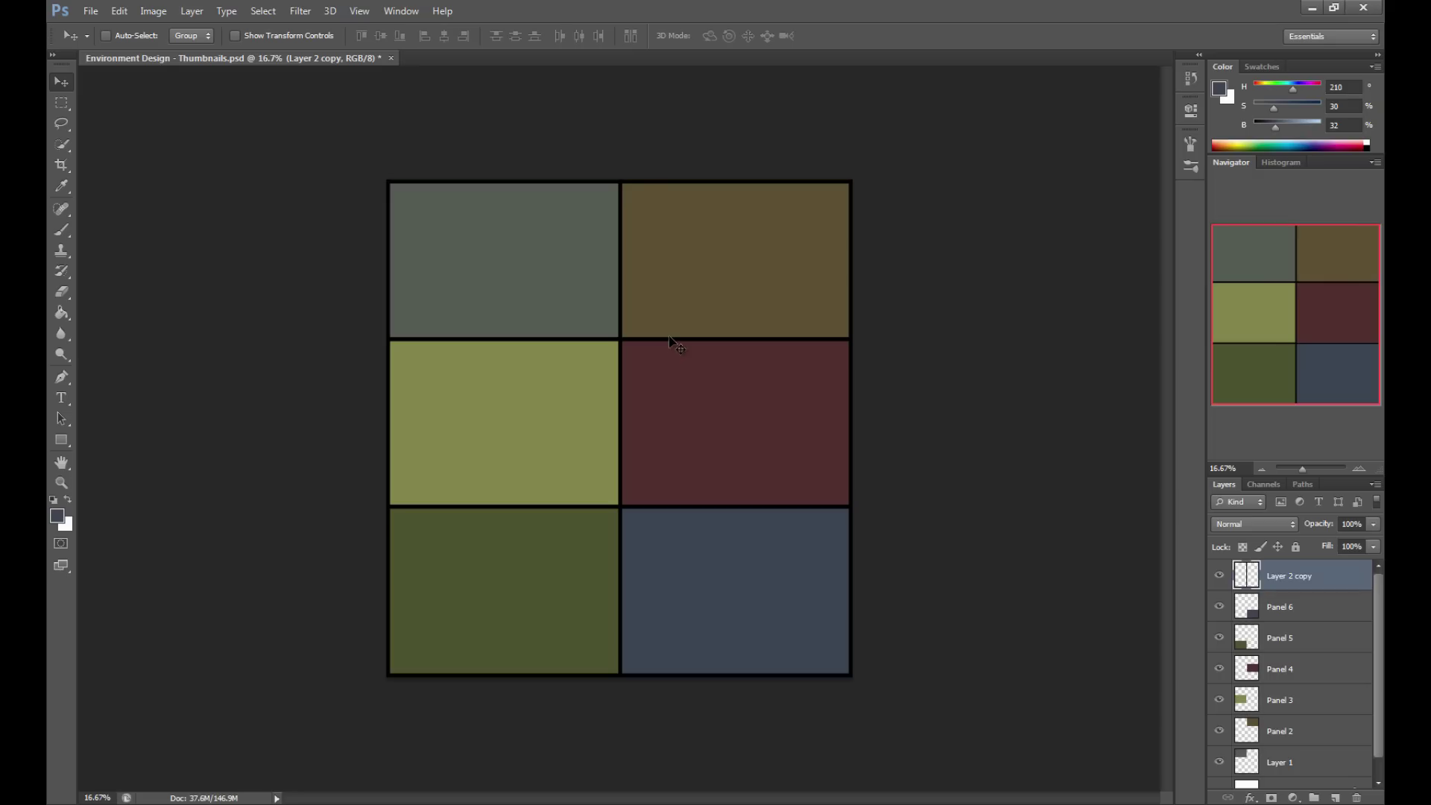
Rename Layer 1, directly above the Background, as Panel 1.
{"action": "scroll", "coordinate": [1250, 610], "scroll_direction": "down", "scroll_amount": 1}
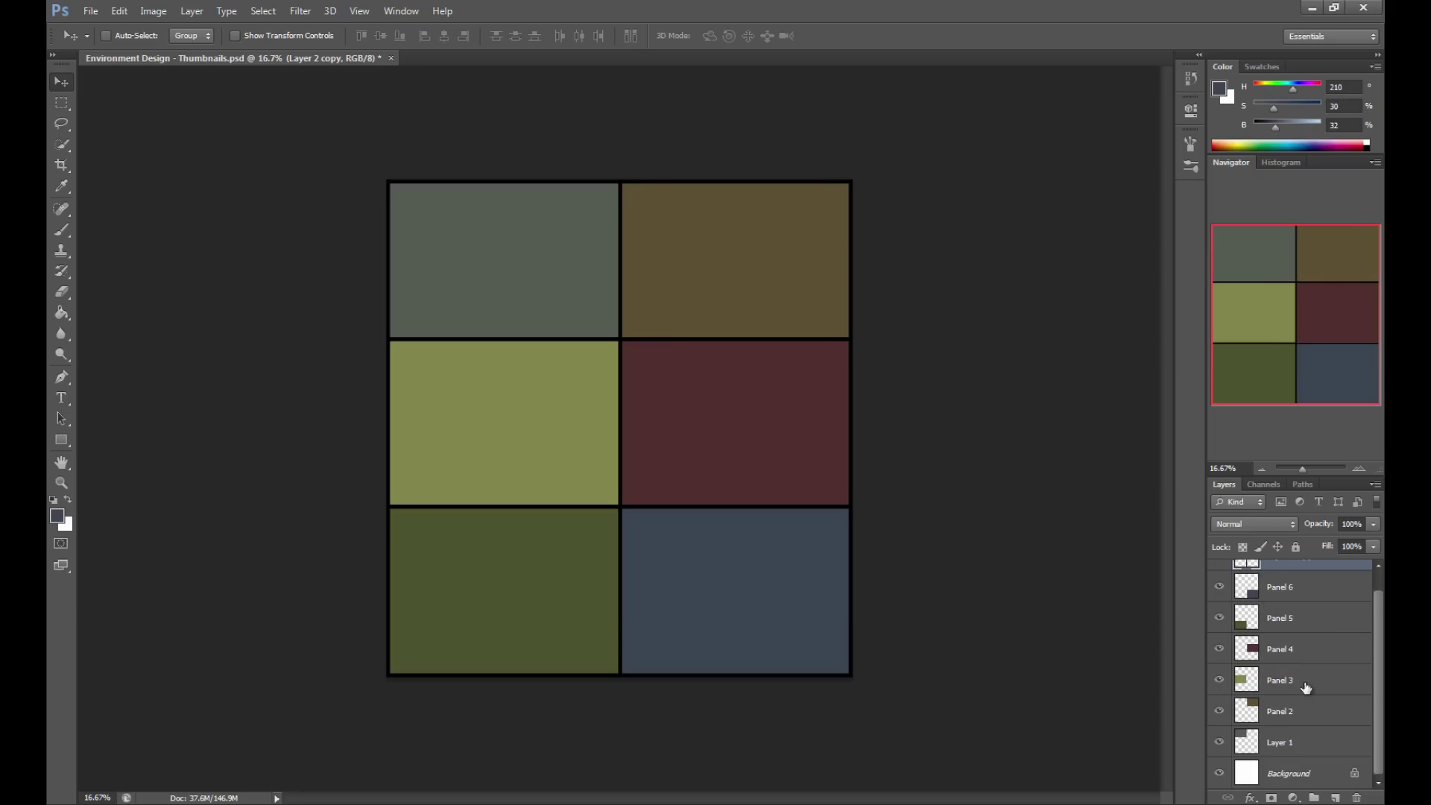
{"action": "double_click", "coordinate": [1280, 743]}
{"action": "type", "text": "Panel"}
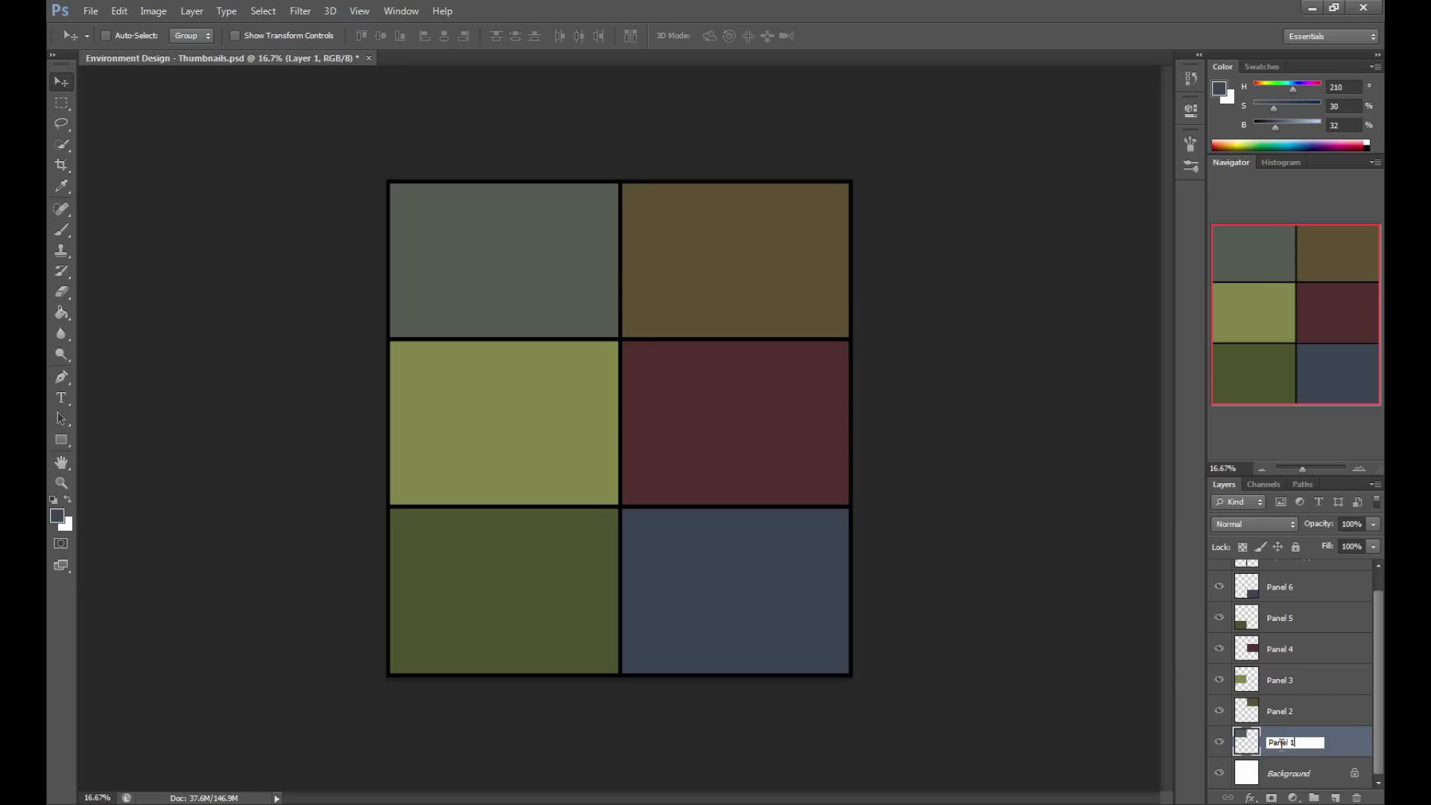
{"action": "type", "text": " 1"}
{"action": "key", "text": "Return"}
Add a new layer named Panel 1 above the original Panel 1 layer and clip it to that layer.
{"action": "key", "text": "ctrl+plus"}
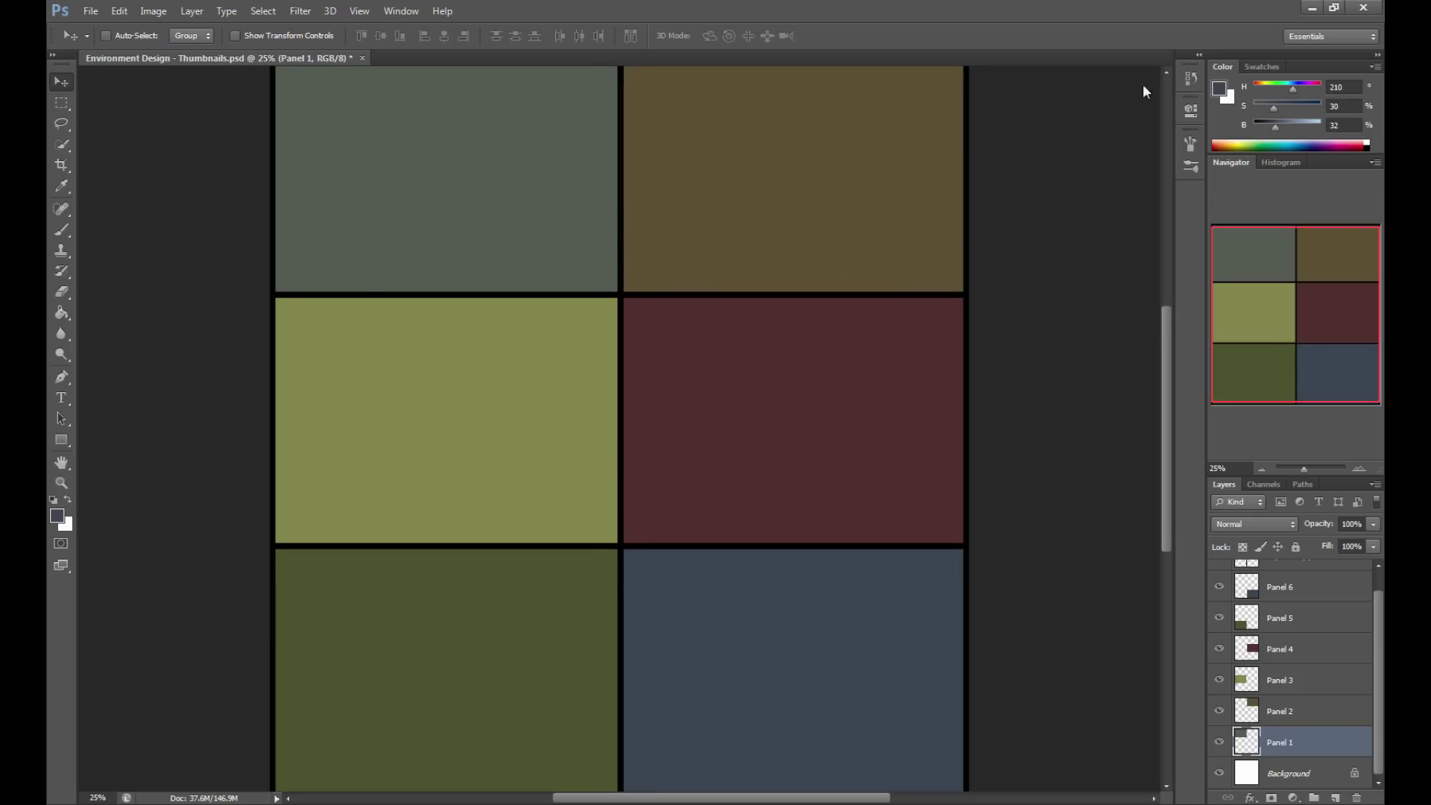
{"action": "scroll", "coordinate": [1091, 261], "scroll_direction": "up", "scroll_amount": 1}
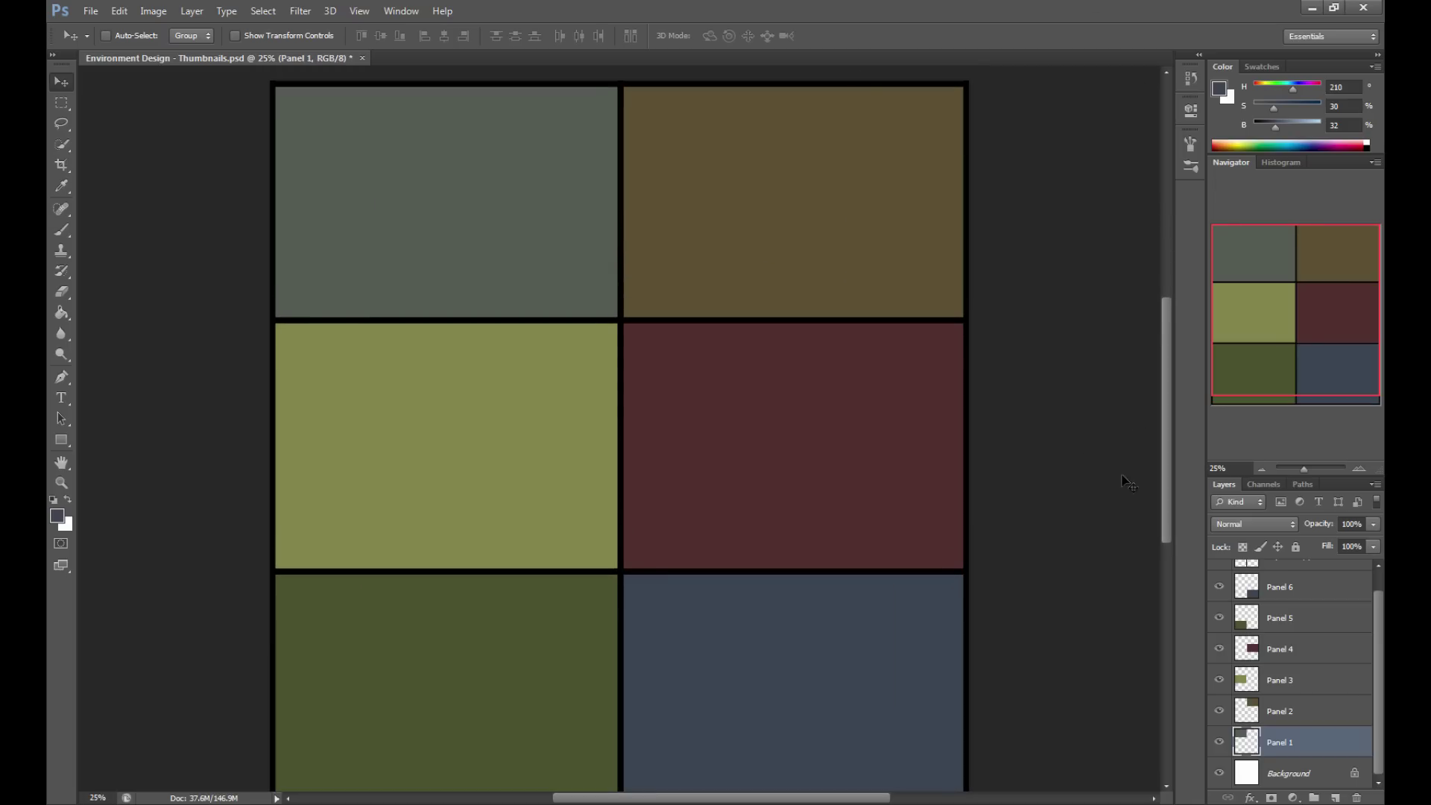
{"action": "scroll", "coordinate": [496, 296], "scroll_direction": "up", "scroll_amount": 1}
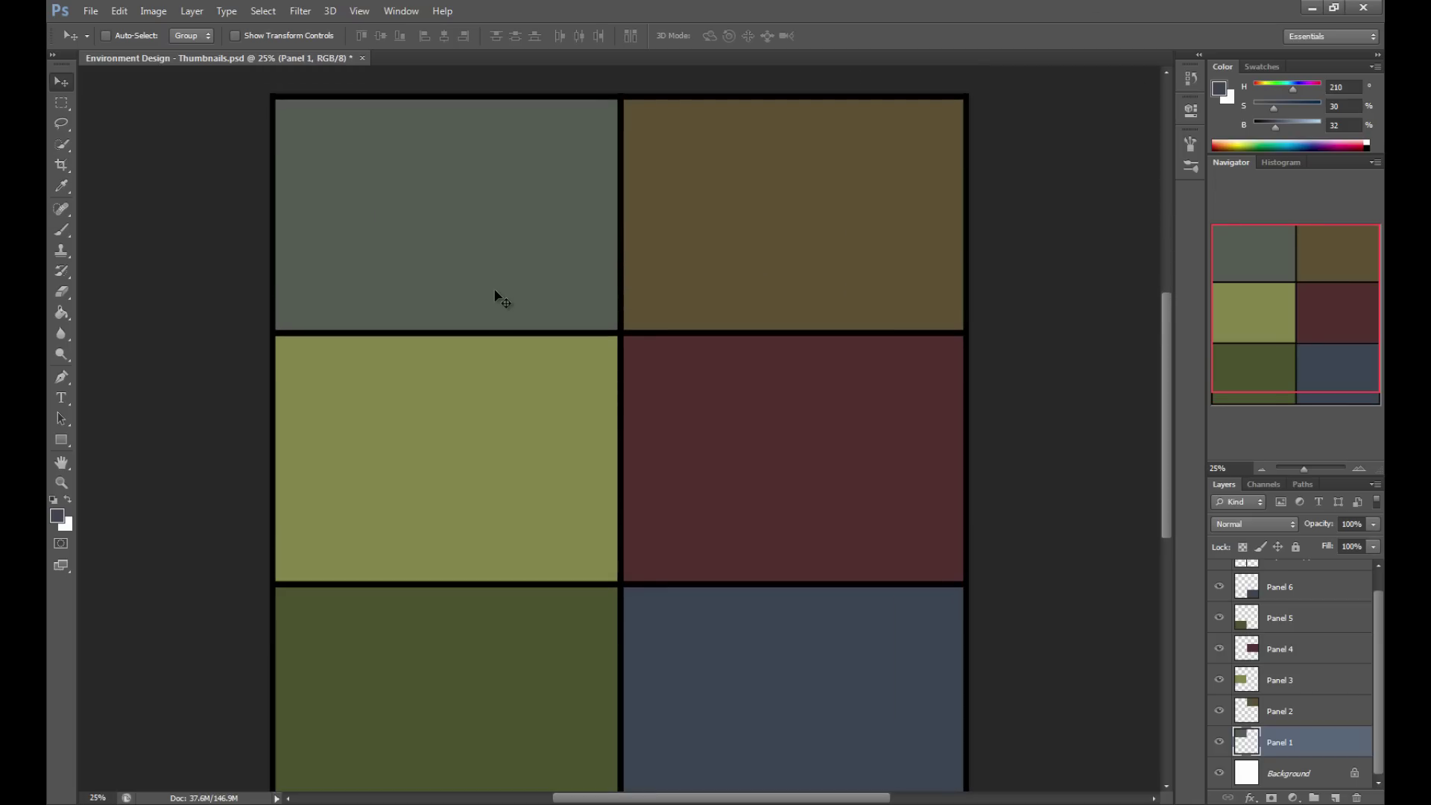
{"action": "key", "text": "ctrl+plus"}
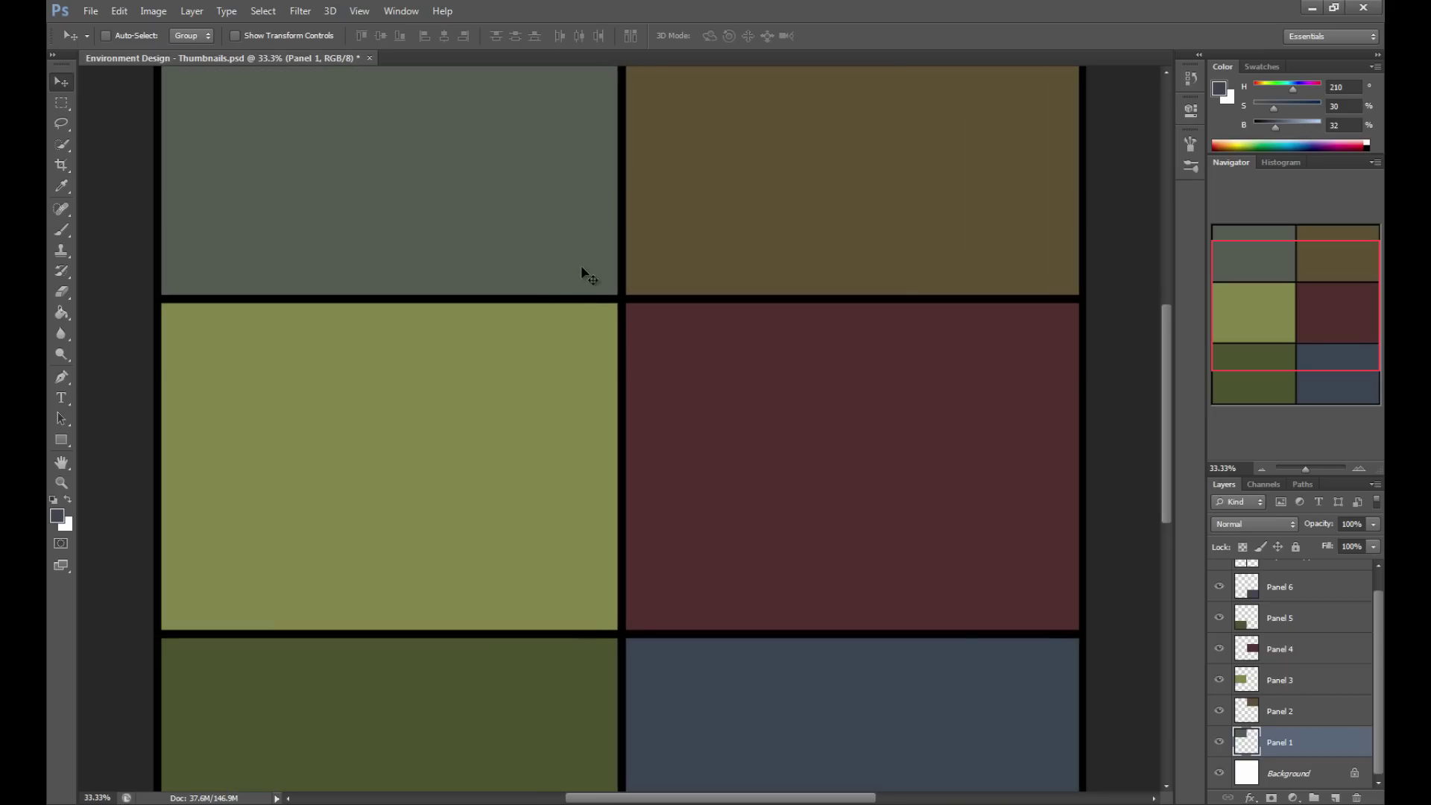
{"action": "scroll", "coordinate": [589, 277], "scroll_direction": "up", "scroll_amount": 4}
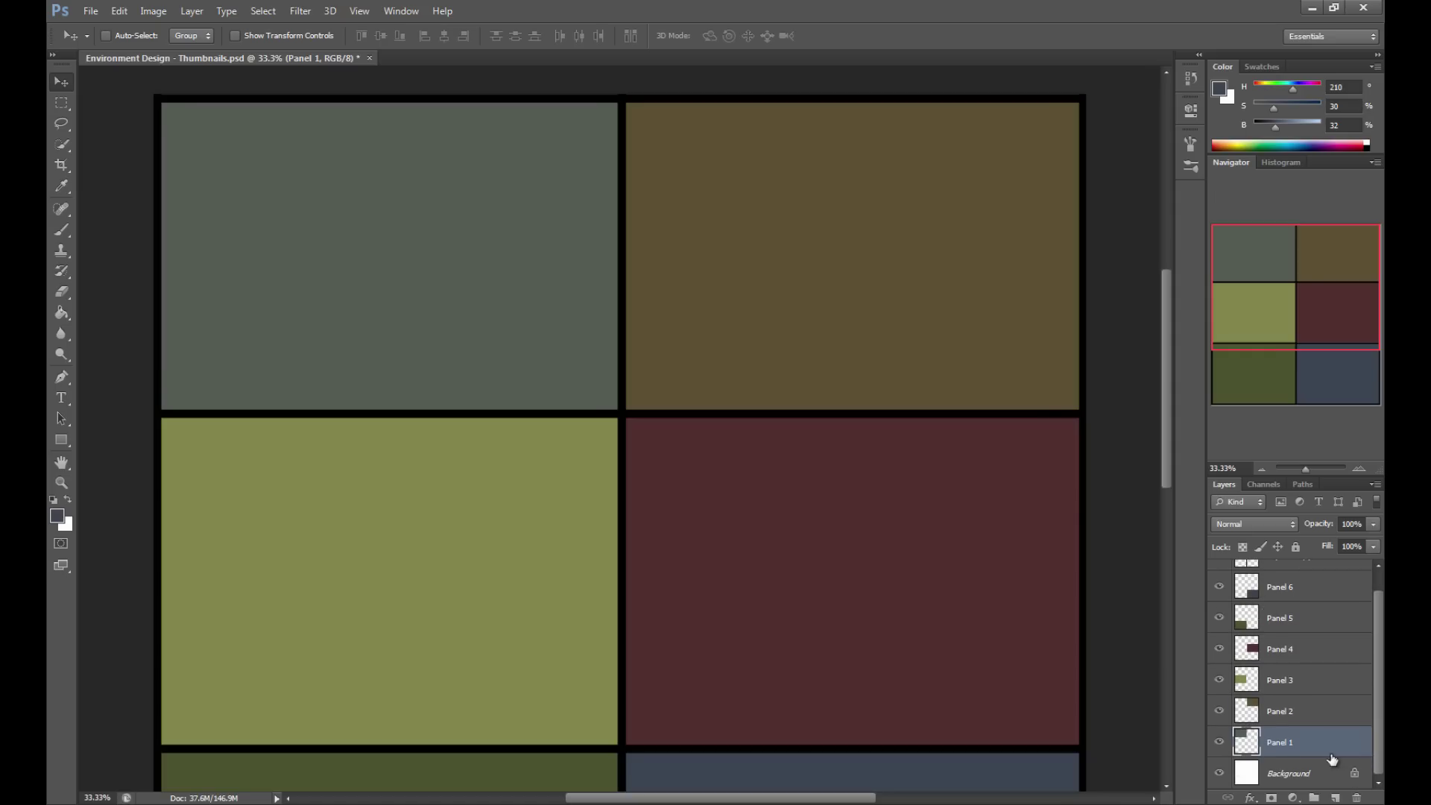
{"action": "left_click", "coordinate": [1335, 798]}
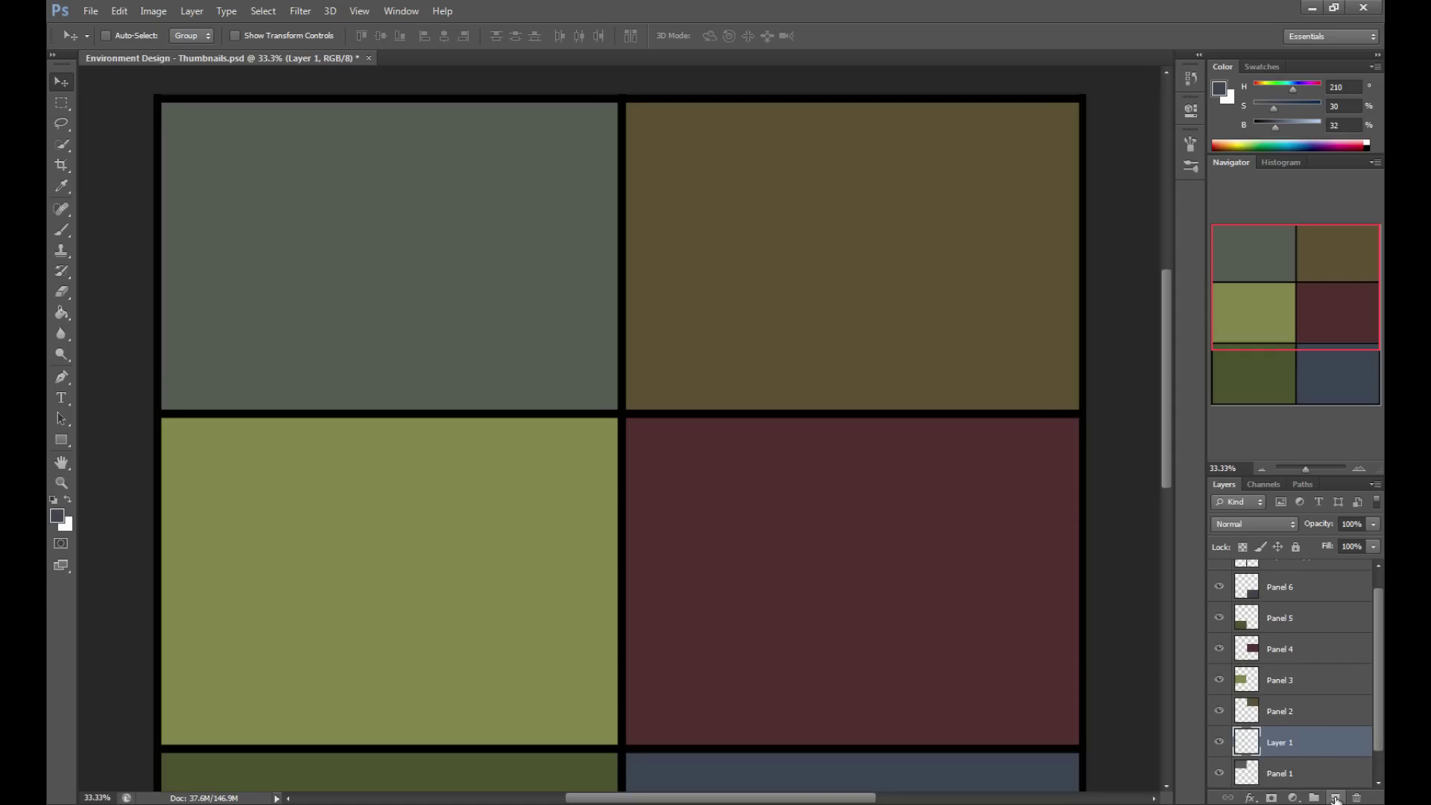
{"action": "double_click", "coordinate": [1276, 743]}
{"action": "type", "text": "Panel"}
{"action": "key", "text": "Return"}
{"action": "scroll", "coordinate": [1297, 748], "scroll_direction": "down", "scroll_amount": 1}
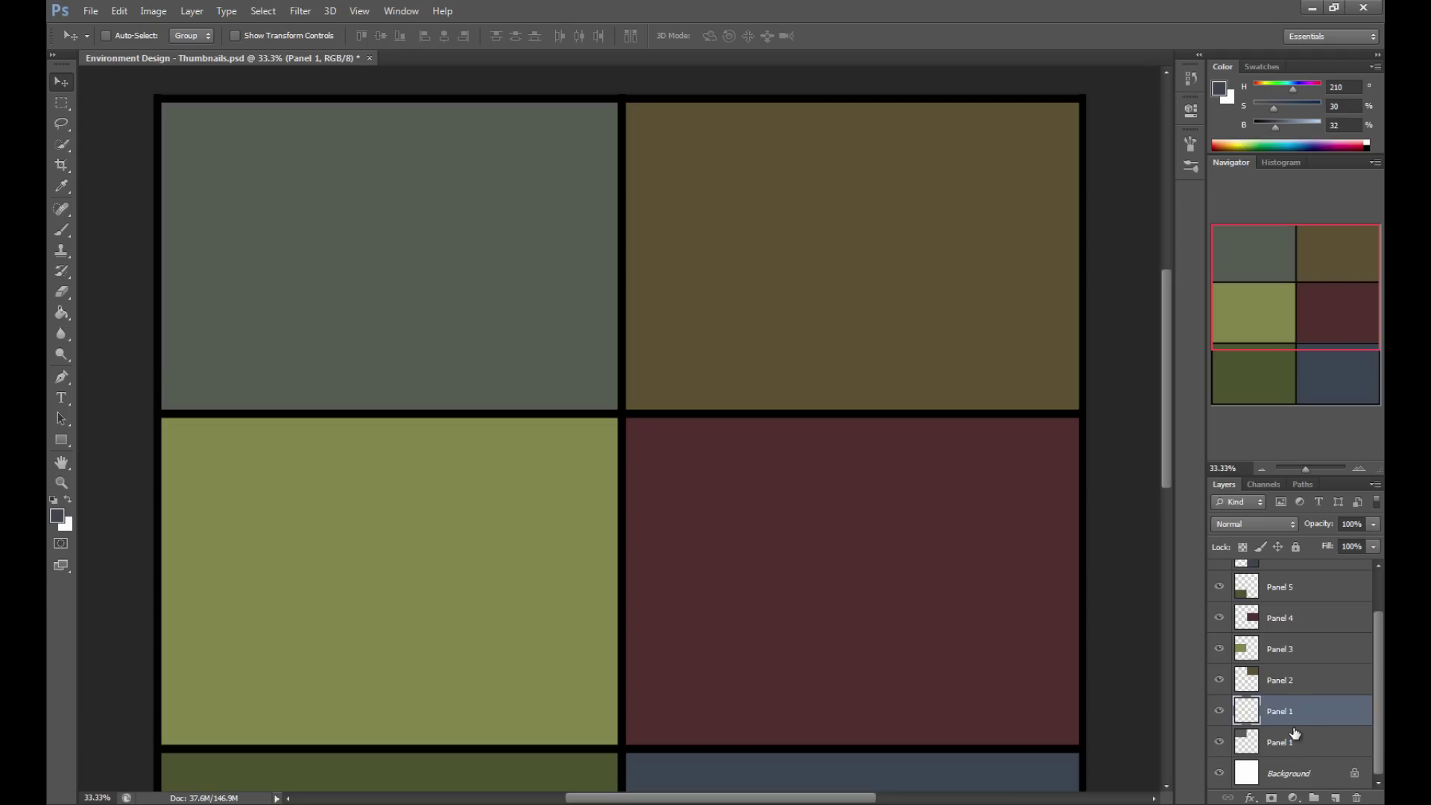
{"action": "left_click_drag", "start_coordinate": [1294, 735], "coordinate": [1306, 714]}
{"action": "left_click", "coordinate": [1303, 721], "text": "alt"}
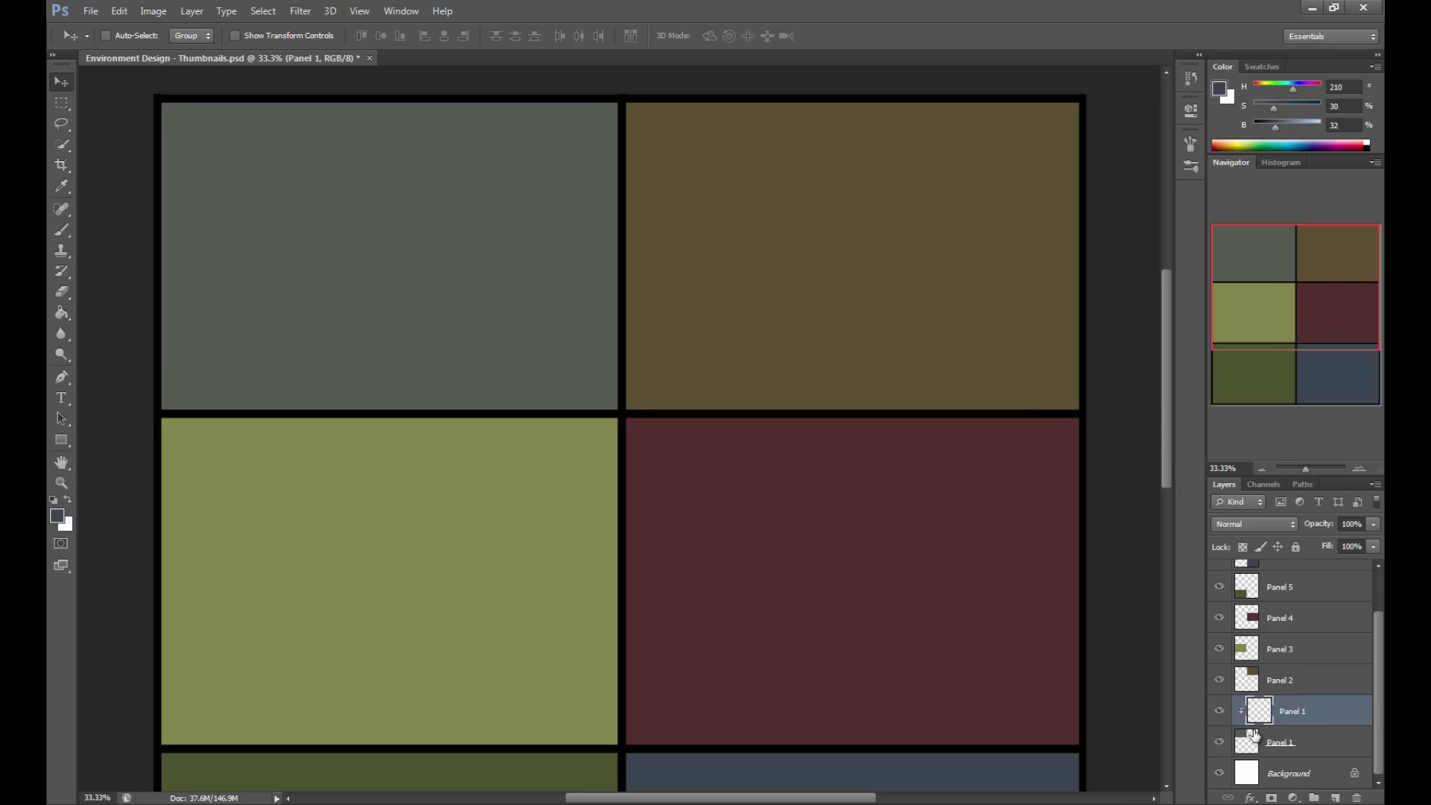
Hide the Panel 2 to Panel 5 layers and scribble across the first panel with a size 50 brush to test the clipping mask.
{"action": "left_click", "coordinate": [62, 230]}
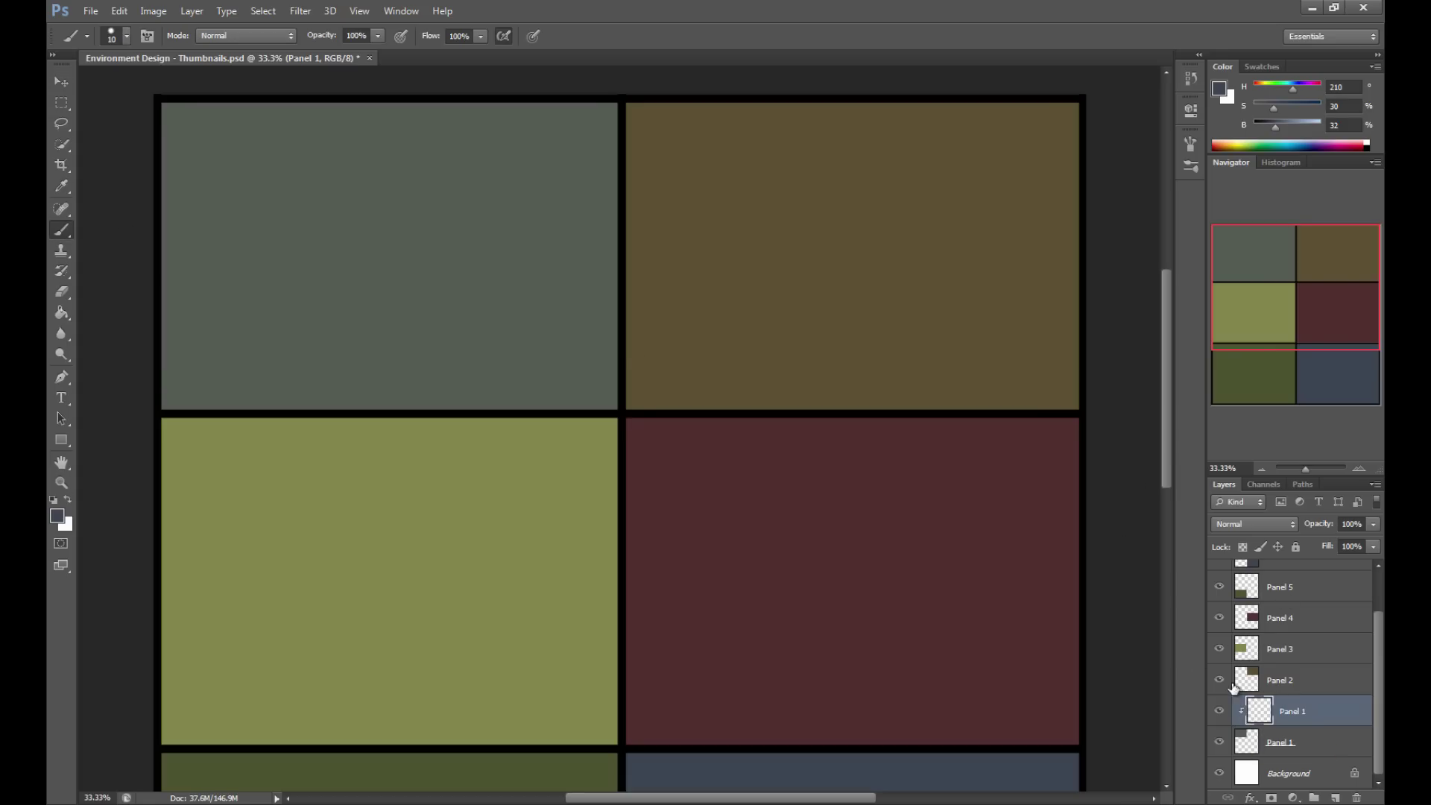
{"action": "left_click", "coordinate": [1219, 677]}
{"action": "left_click", "coordinate": [1219, 649]}
{"action": "left_click", "coordinate": [1220, 617]}
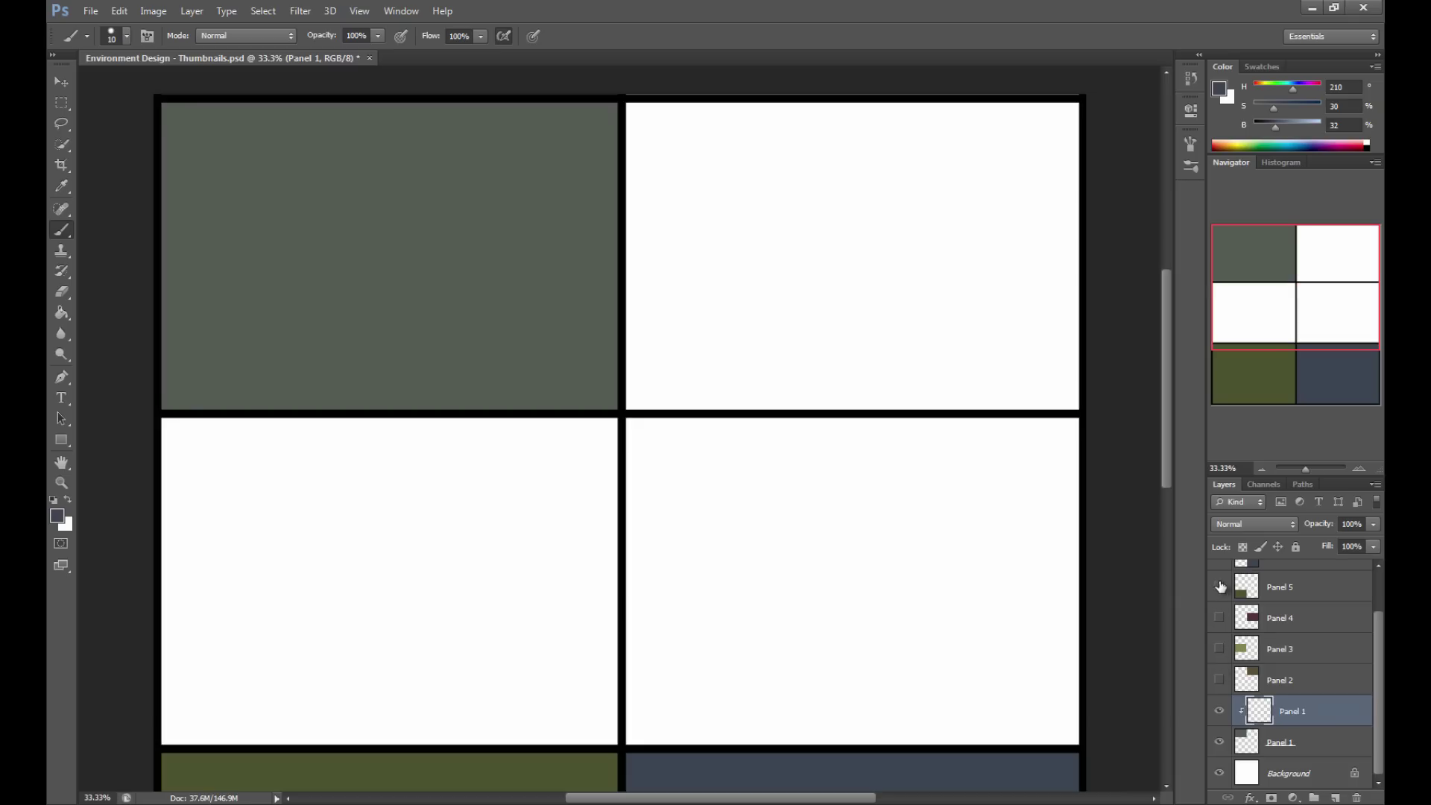
{"action": "left_click", "coordinate": [1219, 587]}
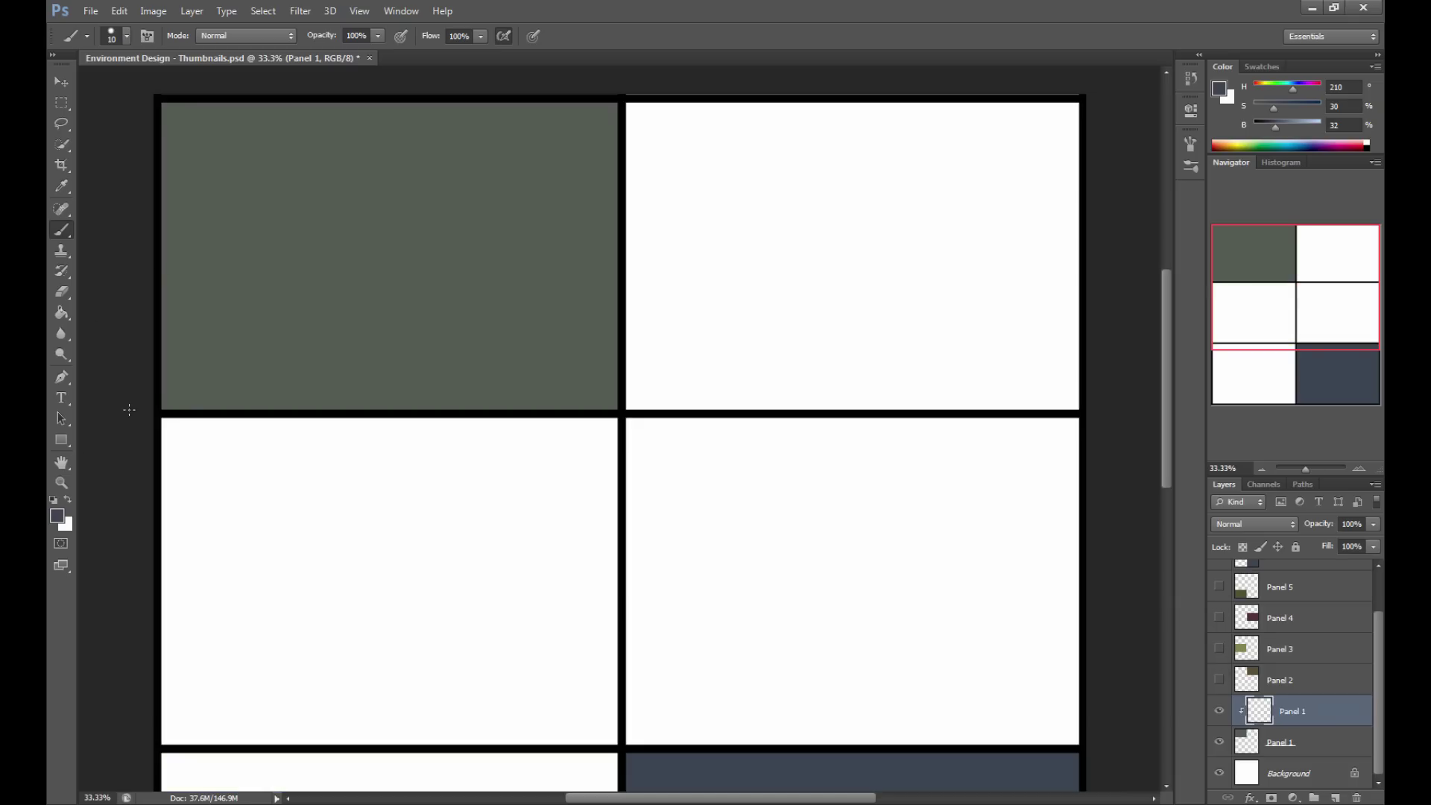
{"action": "mouse_move", "coordinate": [349, 250]}
{"action": "left_mouse_down"}
{"action": "mouse_move", "coordinate": [423, 294]}
{"action": "mouse_move", "coordinate": [368, 349]}
{"action": "mouse_move", "coordinate": [432, 383]}
{"action": "mouse_move", "coordinate": [618, 293]}
{"action": "mouse_move", "coordinate": [692, 314]}
{"action": "mouse_move", "coordinate": [582, 311]}
{"action": "mouse_move", "coordinate": [436, 221]}
{"action": "mouse_move", "coordinate": [529, 303]}
{"action": "mouse_move", "coordinate": [800, 274]}
{"action": "mouse_move", "coordinate": [621, 179]}
{"action": "mouse_move", "coordinate": [166, 185]}
{"action": "mouse_move", "coordinate": [643, 212]}
{"action": "mouse_move", "coordinate": [792, 253]}
{"action": "mouse_move", "coordinate": [540, 342]}
{"action": "mouse_move", "coordinate": [313, 239]}
{"action": "left_mouse_up"}
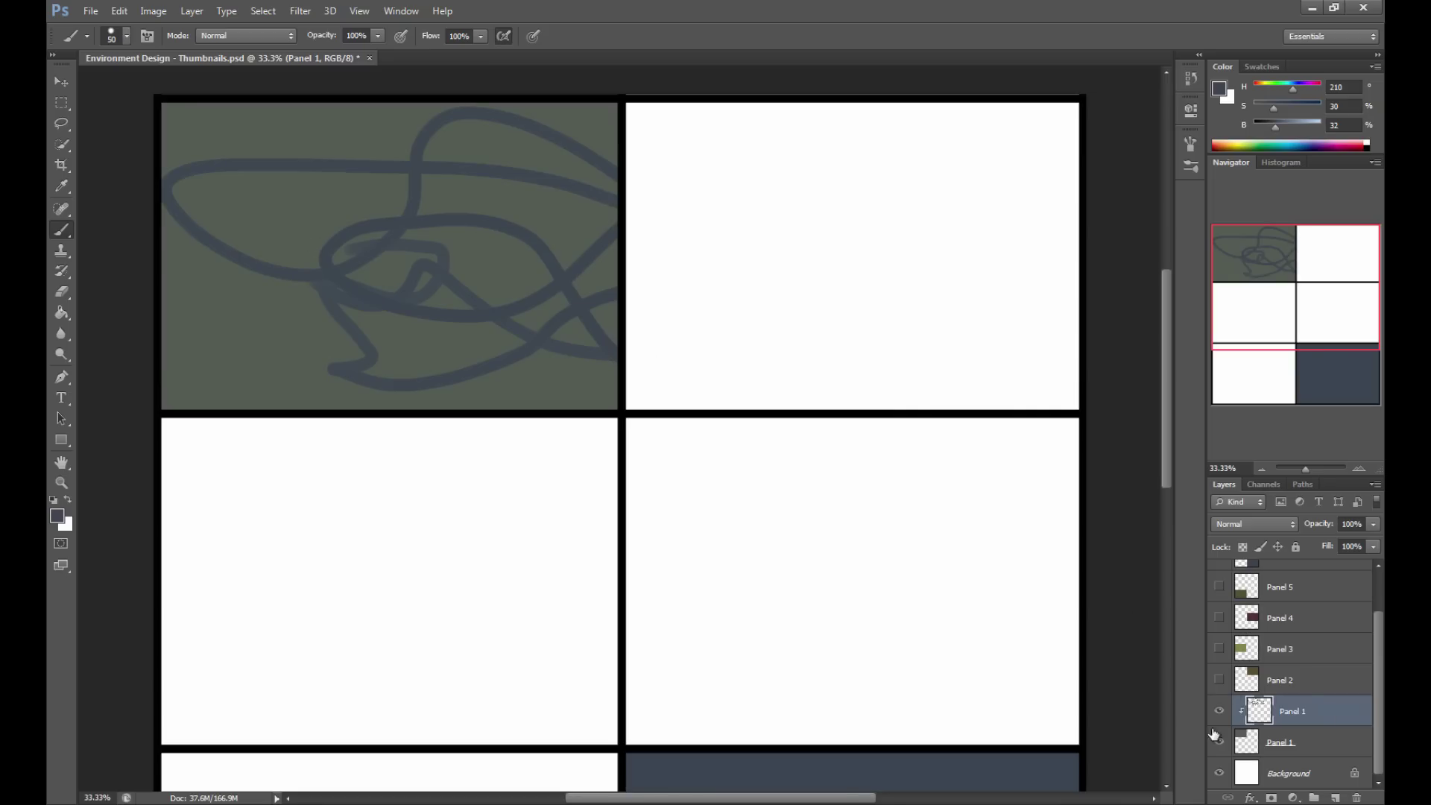
Undo the test scribble and show the Panel 2 to Panel 5 layers again.
{"action": "left_click", "coordinate": [1221, 678]}
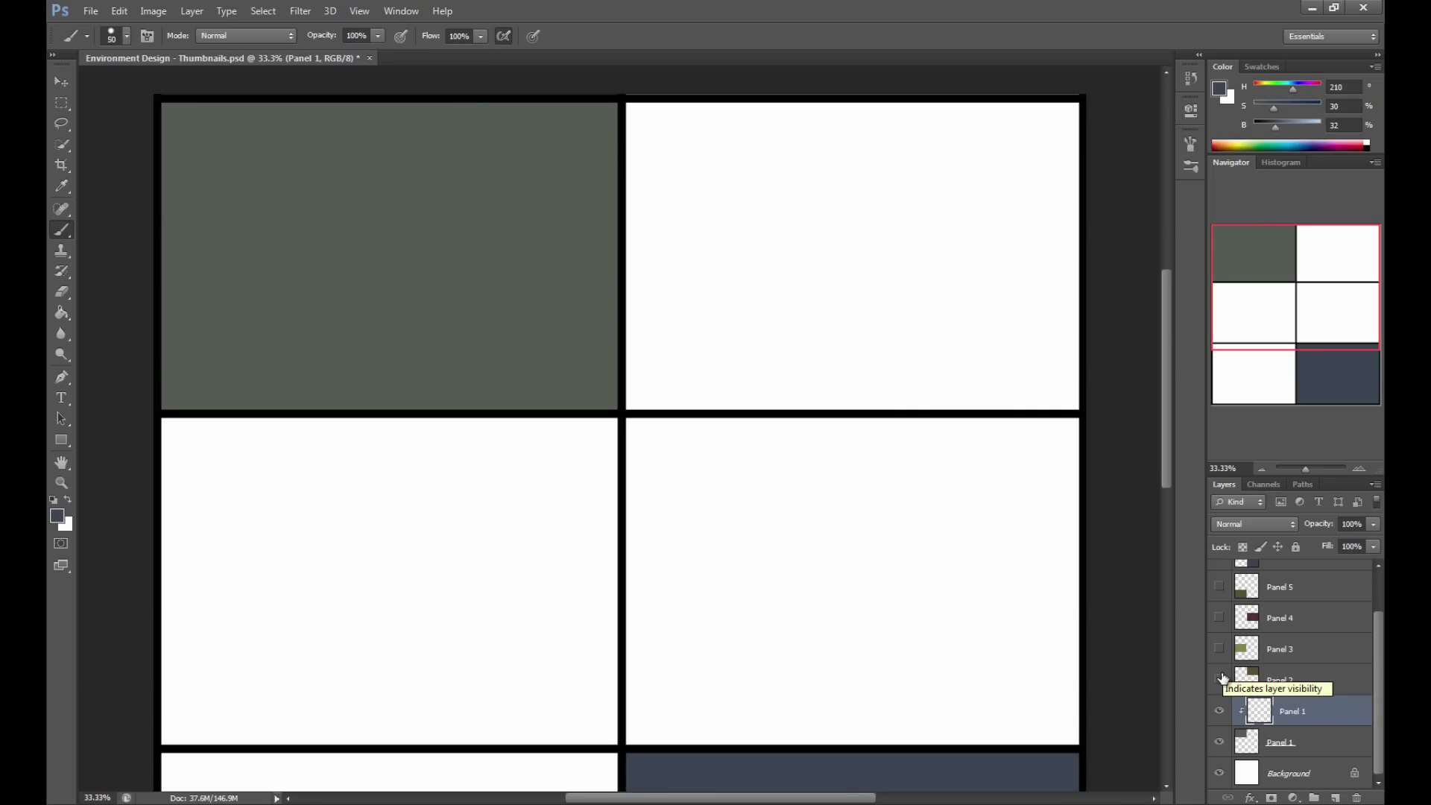
{"action": "left_click", "coordinate": [1220, 680]}
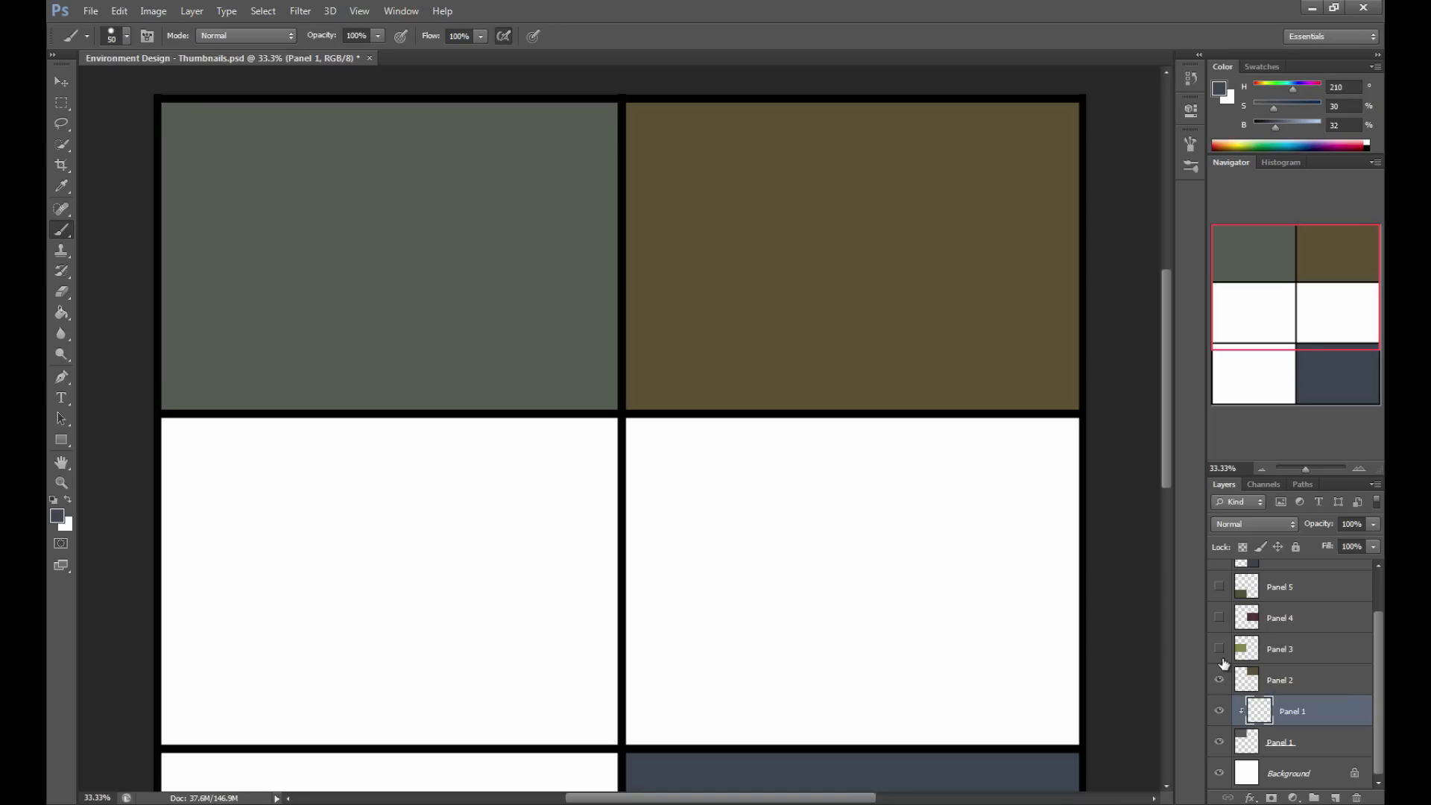
{"action": "left_click", "coordinate": [1220, 648]}
{"action": "left_click", "coordinate": [1219, 617]}
{"action": "left_click", "coordinate": [1219, 587]}
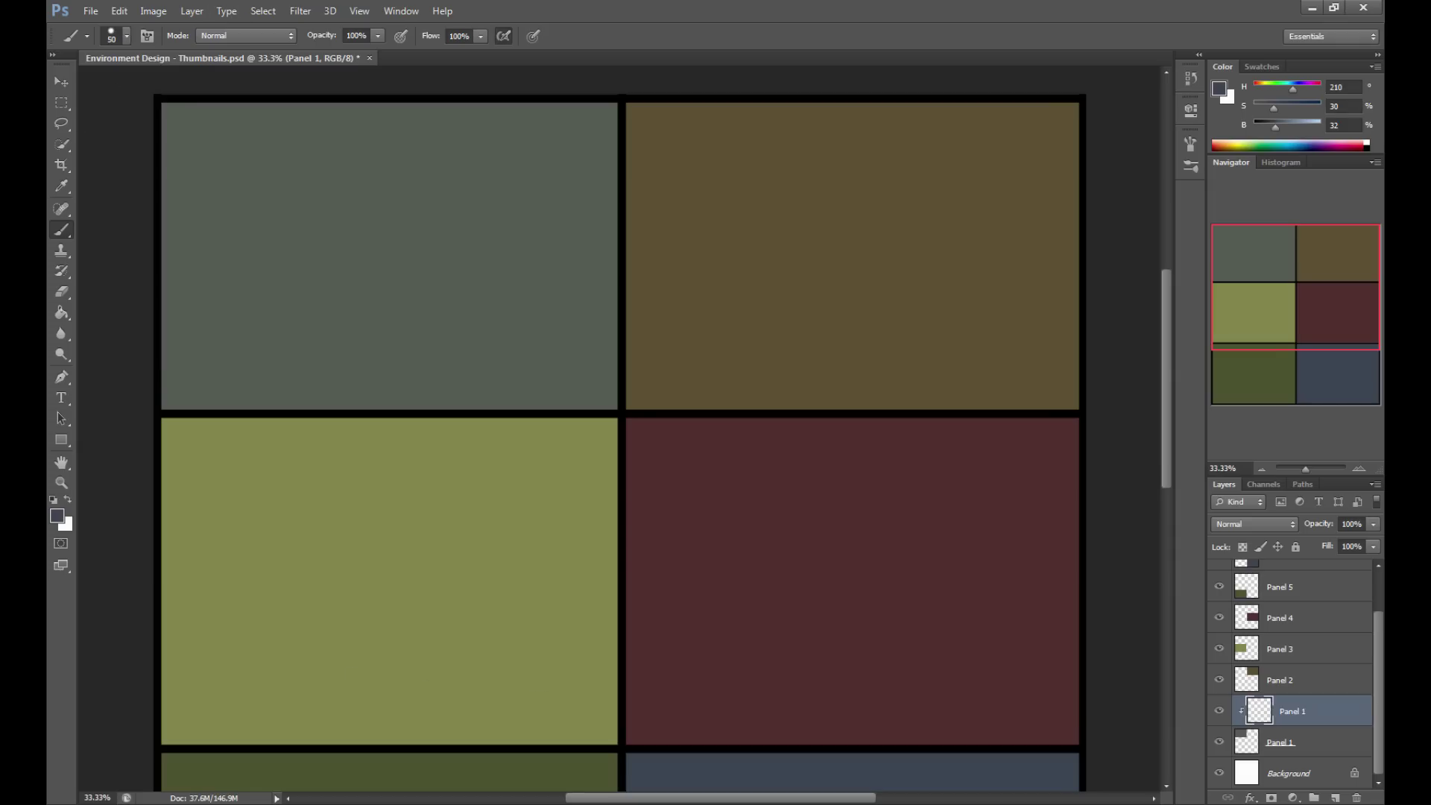
{"action": "key", "text": "super+d"}
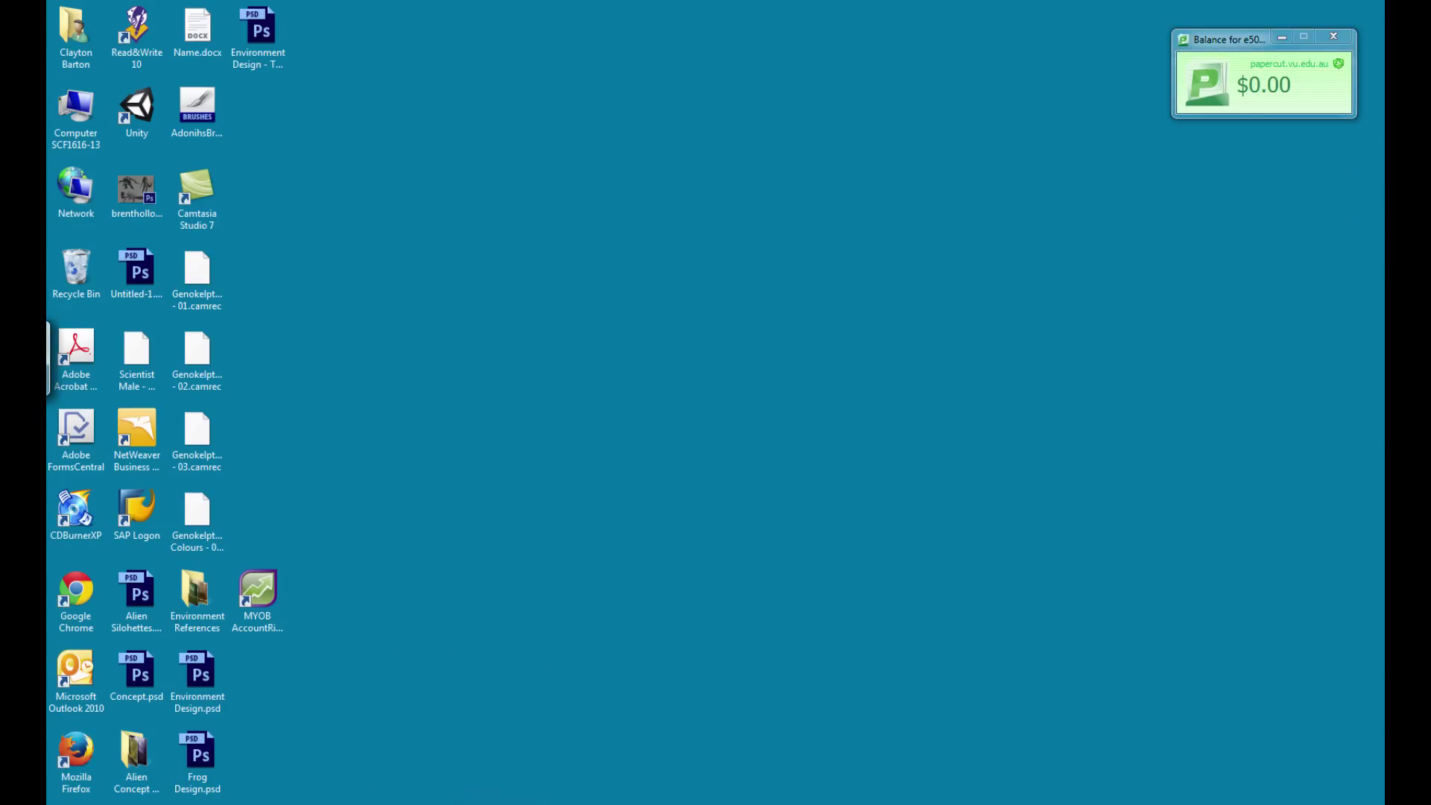
{"action": "key", "text": "super+d"}
{"action": "key", "text": "alt+Tab"}
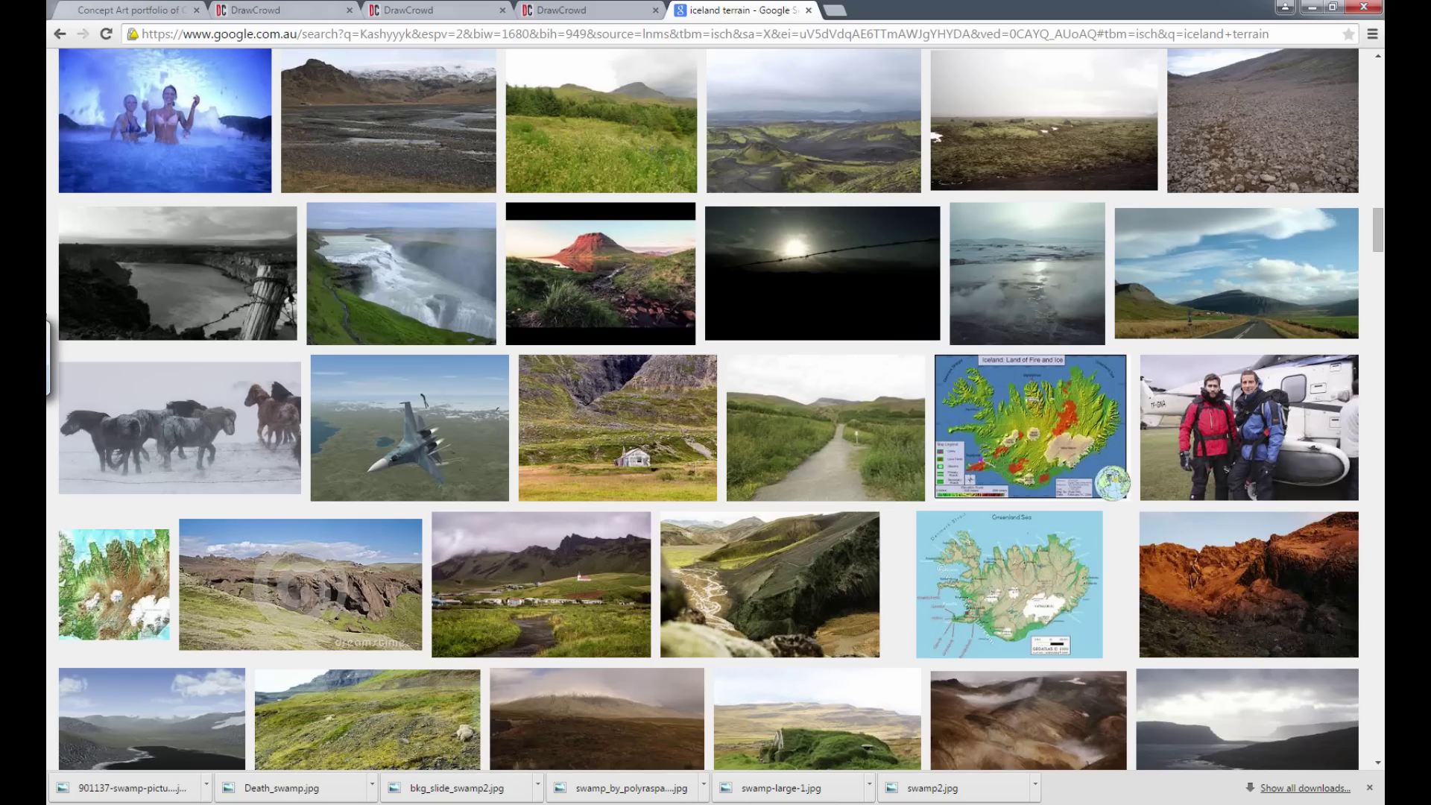
{"action": "key", "text": "super+Down"}
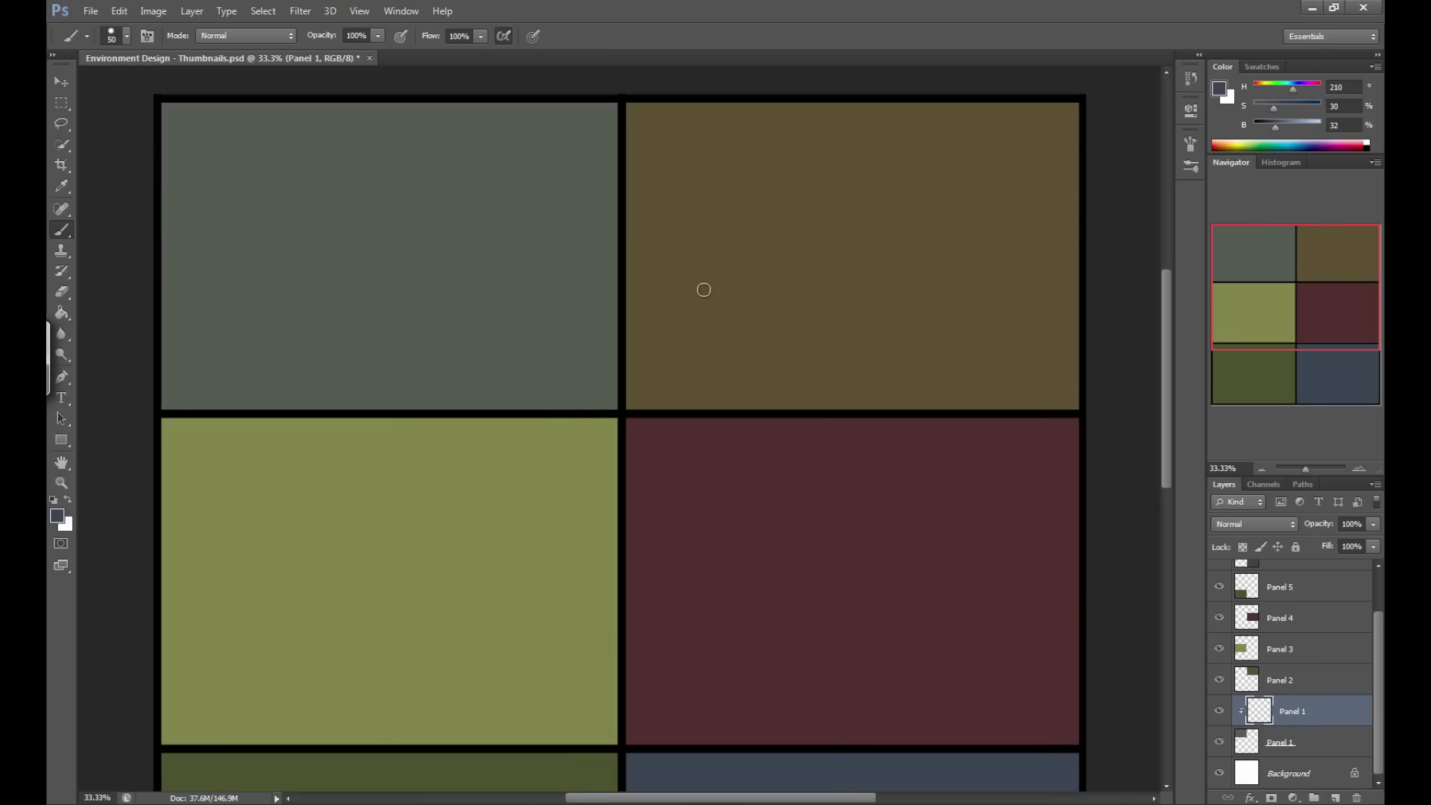
View the swamp photos in the desktop's Environment References folder, starting with 901137-swamp-pictures.jpg, and switch back to Photoshop.
{"action": "left_click", "coordinate": [1312, 9]}
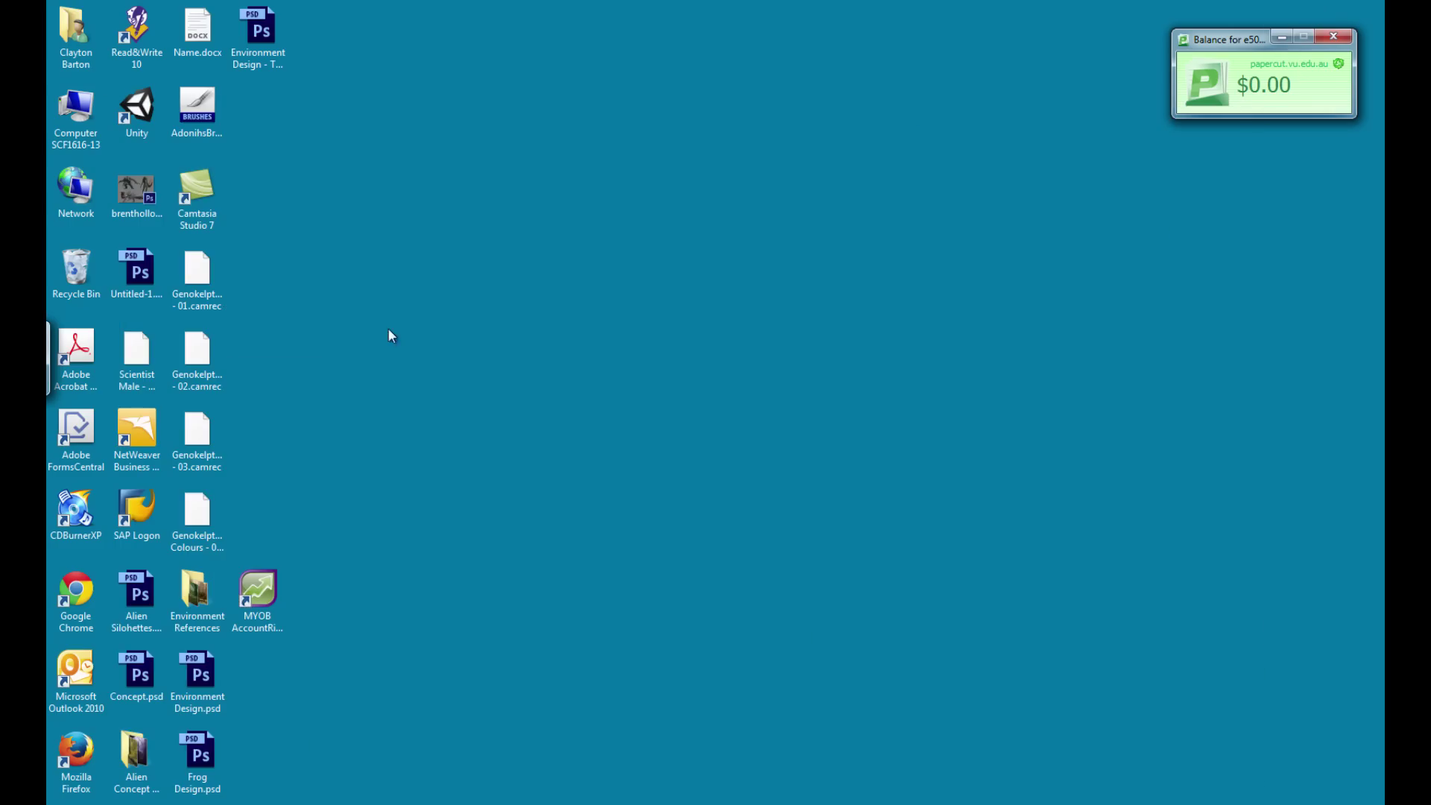
{"action": "left_click", "coordinate": [193, 607]}
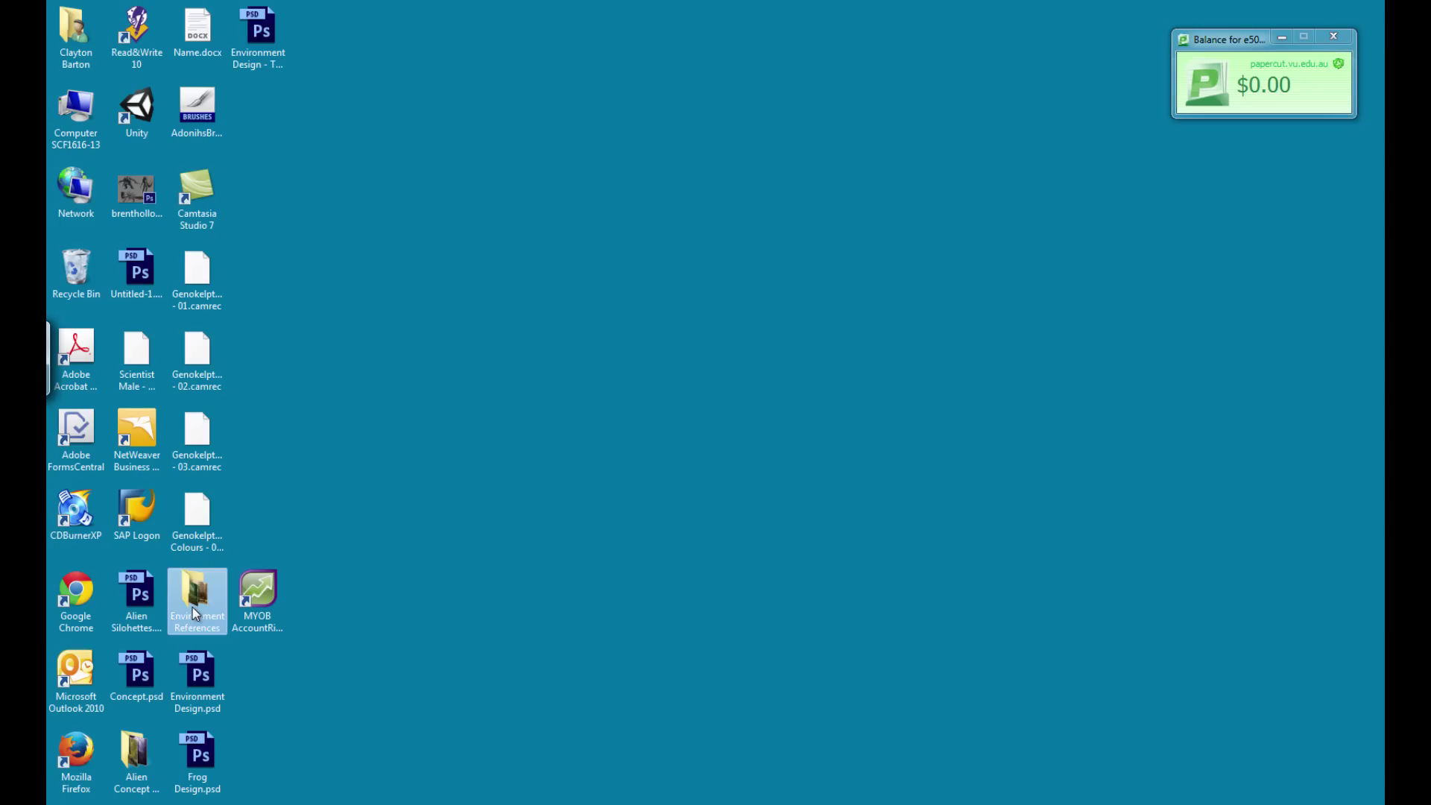
{"action": "double_click", "coordinate": [184, 632]}
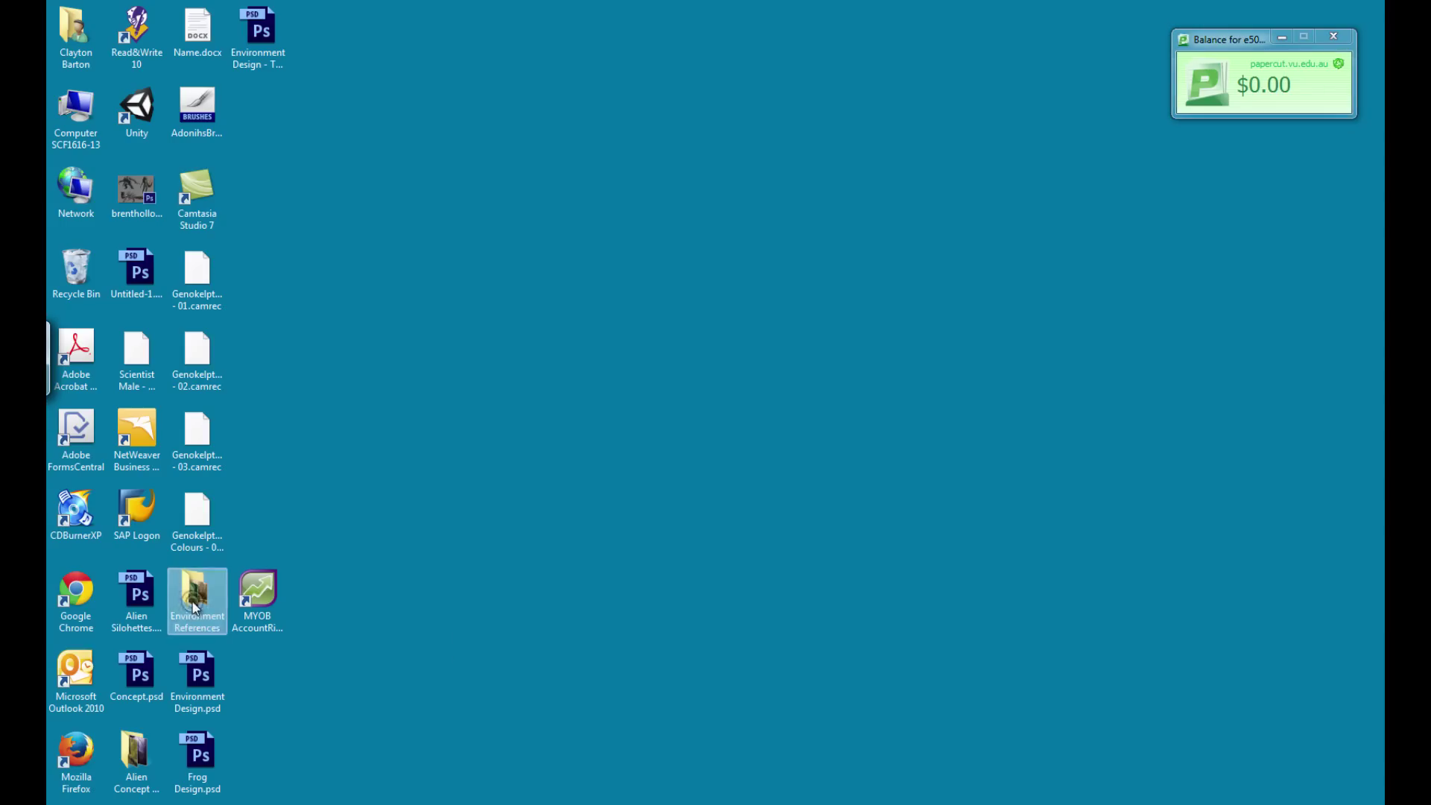
{"action": "double_click", "coordinate": [215, 124]}
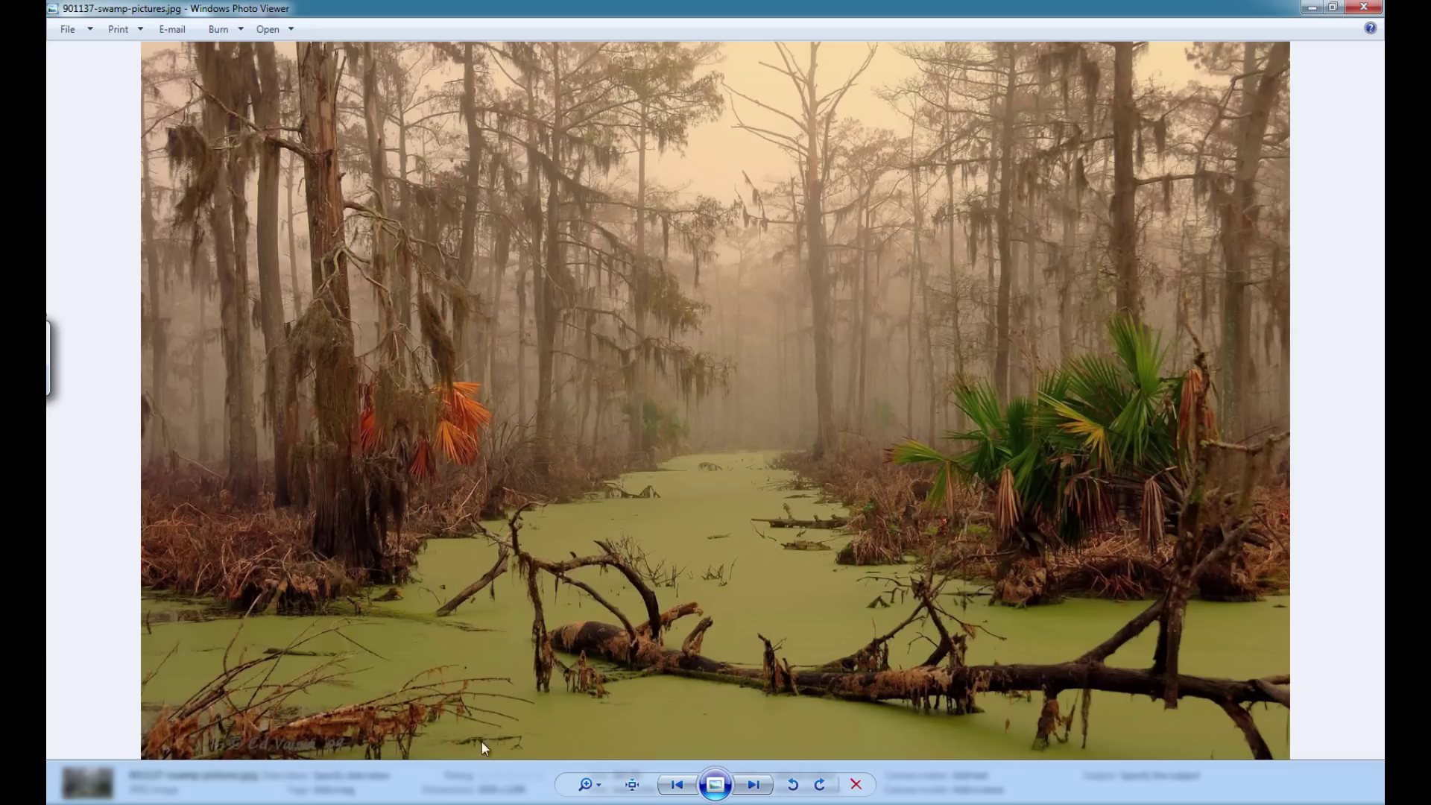
{"action": "key", "text": "Right"}
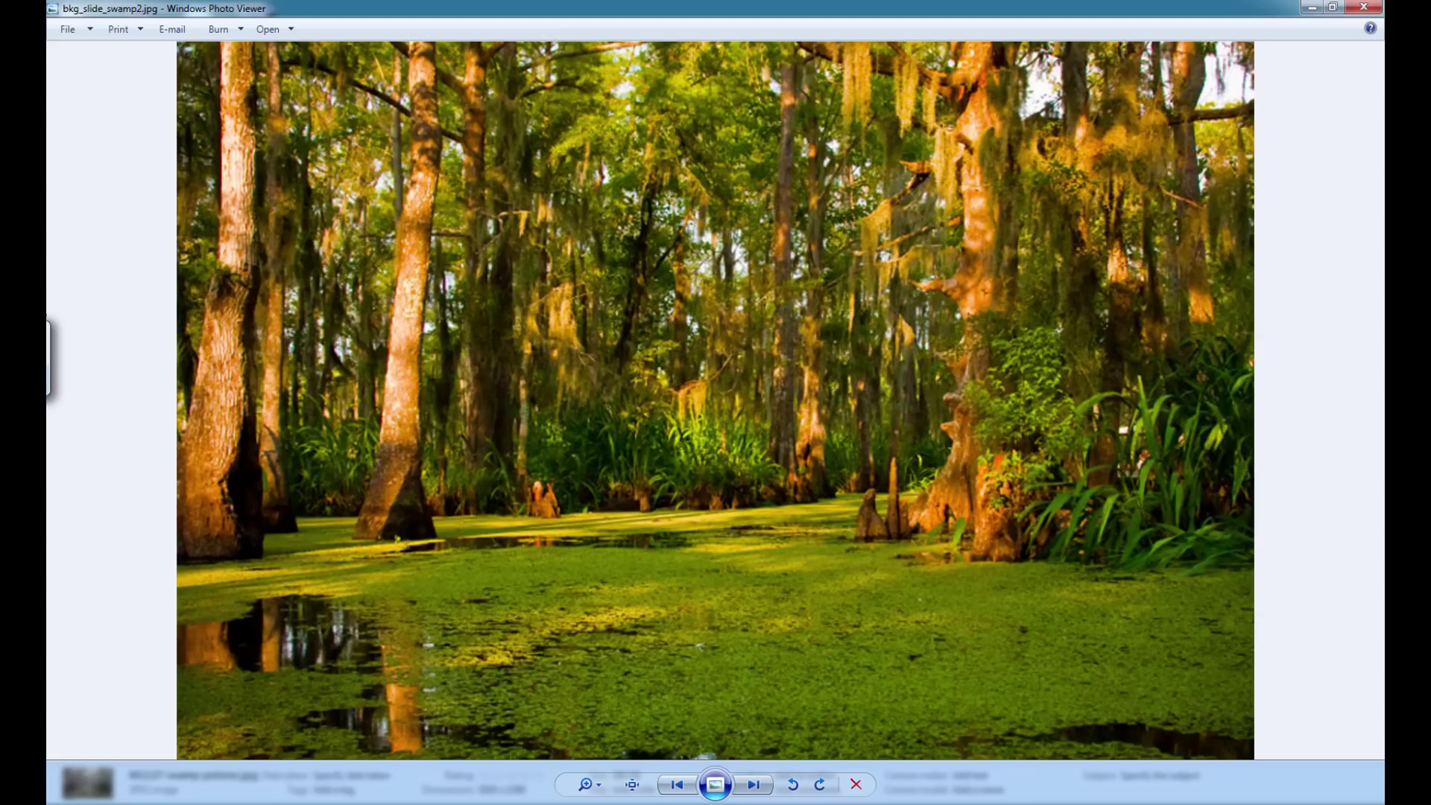
{"action": "key", "text": "alt+Tab"}
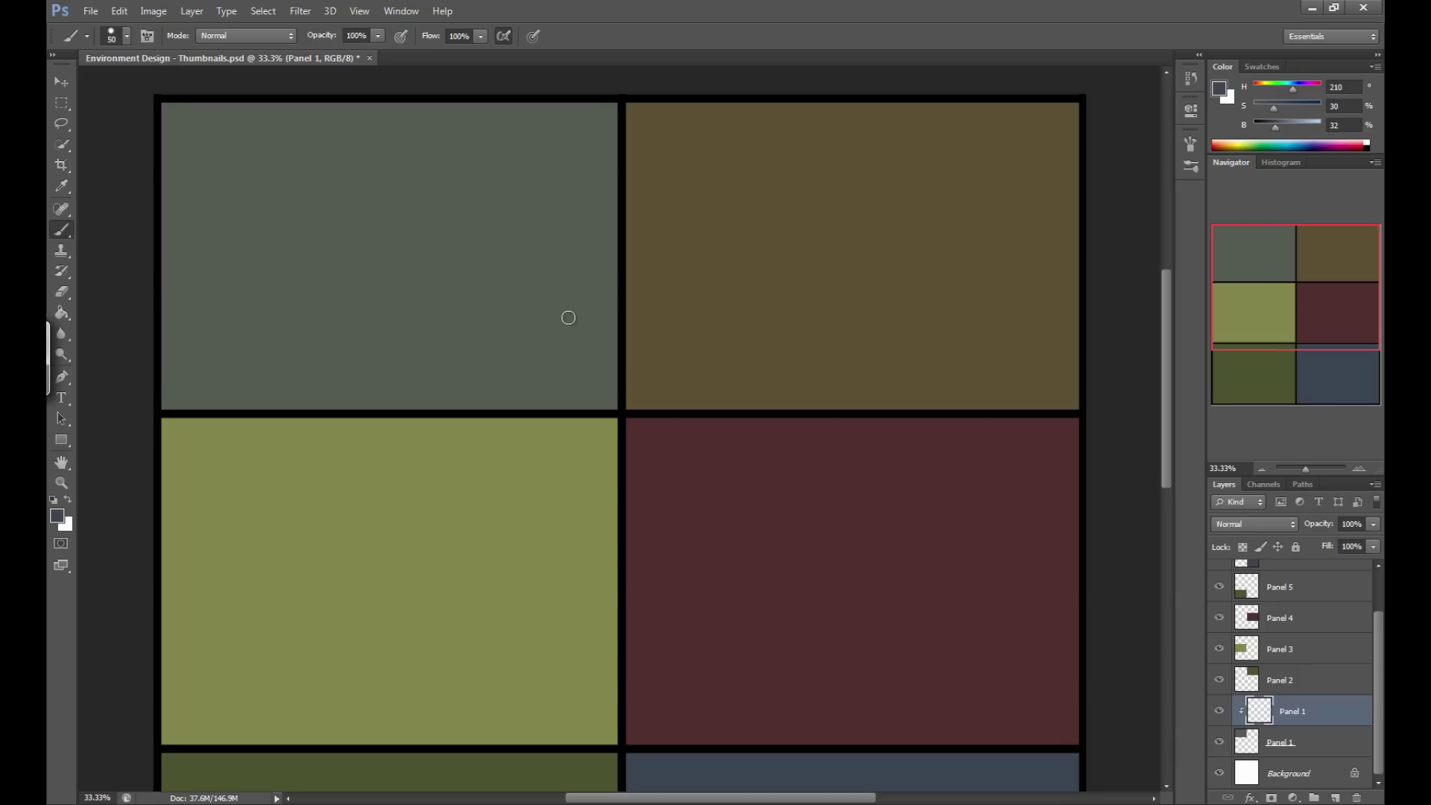
{"action": "key", "text": "alt"}
{"action": "key", "text": "alt"}
{"action": "key", "text": "alt"}
{"action": "key", "text": "alt"}
Append the Dry Media Brushes set to the current brush presets.
{"action": "left_click", "coordinate": [127, 35]}
{"action": "left_click", "coordinate": [78, 157]}
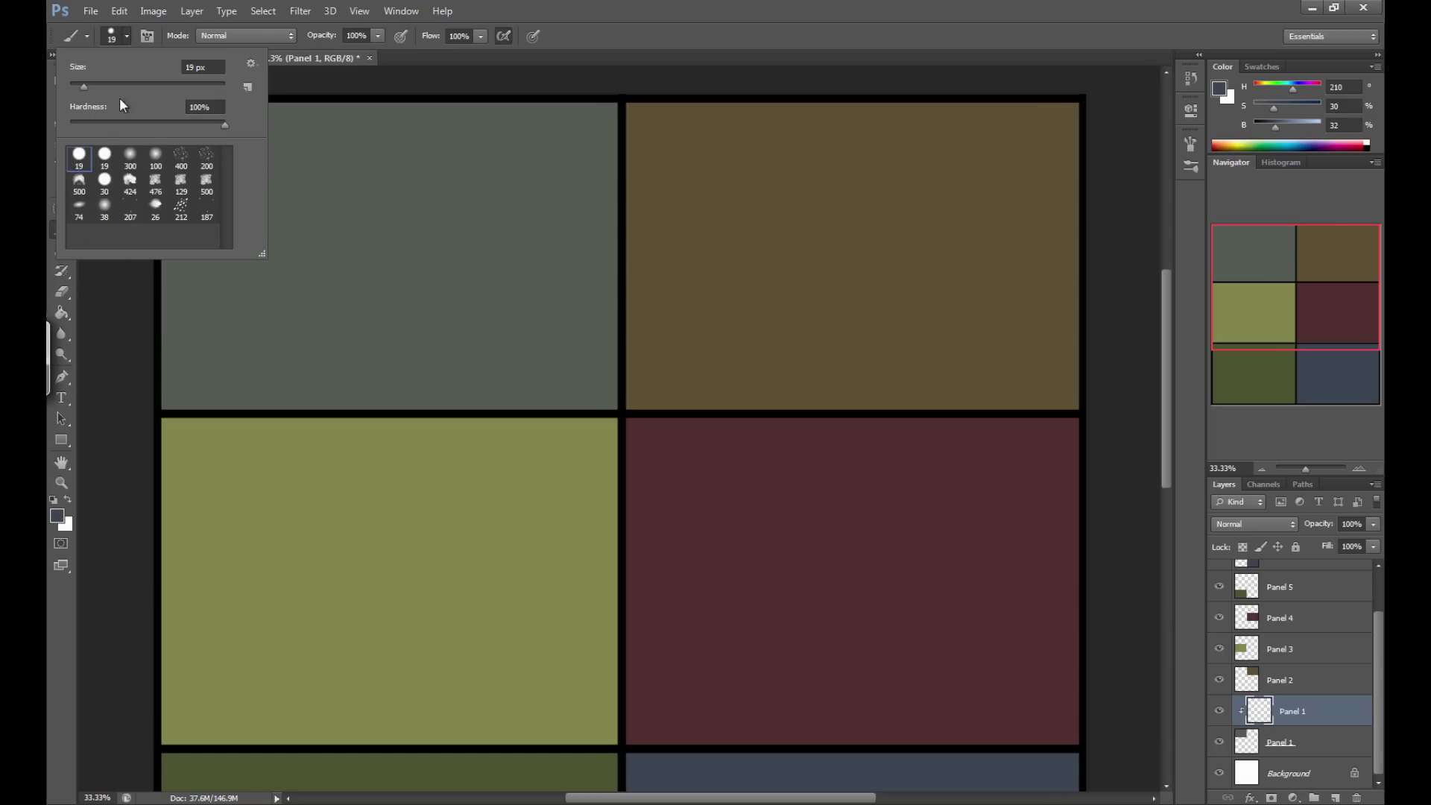
{"action": "left_click", "coordinate": [252, 64]}
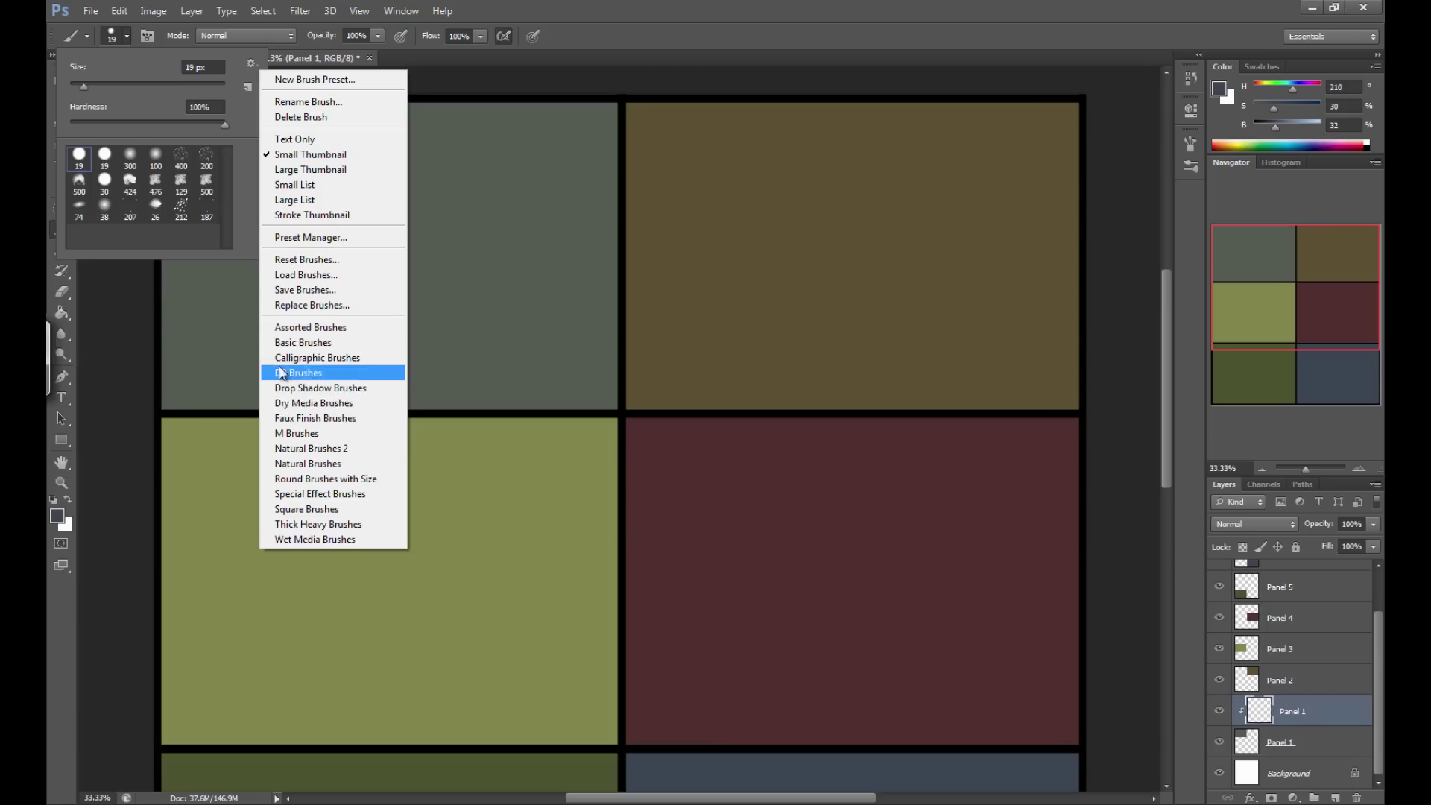
{"action": "left_click", "coordinate": [283, 409]}
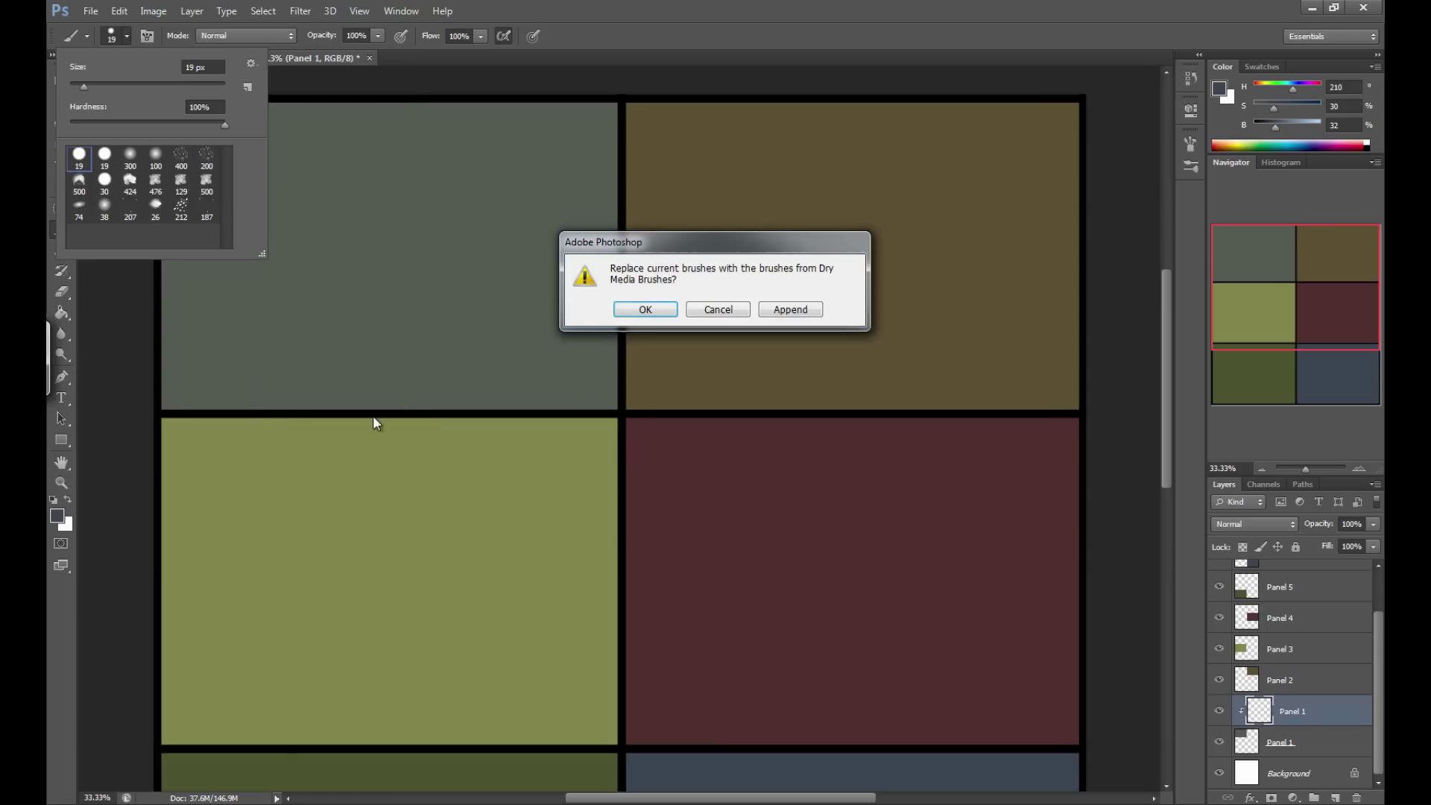
{"action": "left_click", "coordinate": [786, 310]}
Choose the textured 63 px dry media brush and undo a zigzag test stroke made with it in the first panel.
{"action": "left_click", "coordinate": [207, 181]}
{"action": "left_click_drag", "start_coordinate": [225, 196], "coordinate": [239, 247]}
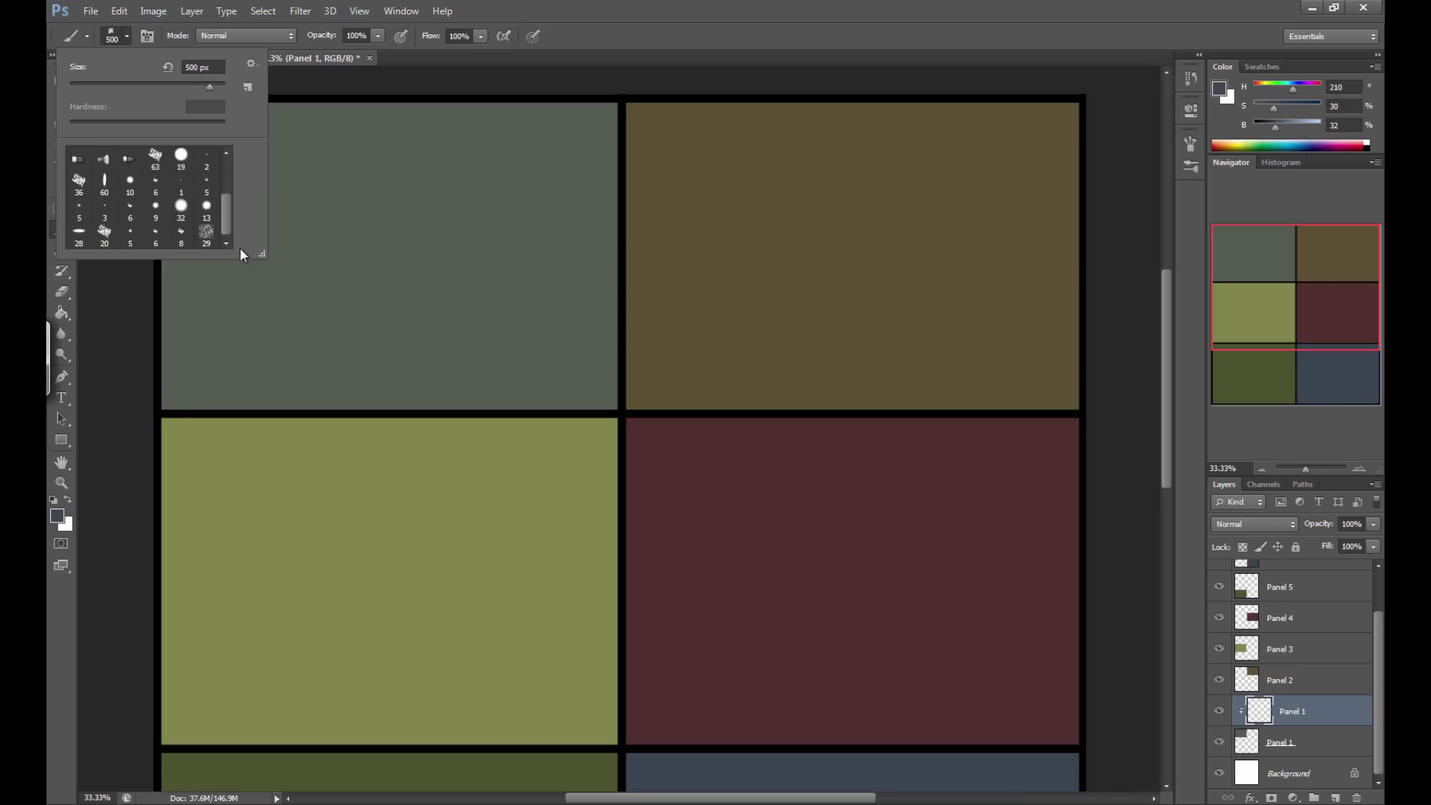
{"action": "left_click", "coordinate": [159, 178]}
{"action": "left_click", "coordinate": [156, 158]}
{"action": "mouse_move", "coordinate": [190, 317]}
{"action": "left_mouse_down"}
{"action": "mouse_move", "coordinate": [280, 327]}
{"action": "mouse_move", "coordinate": [153, 378]}
{"action": "left_mouse_up"}
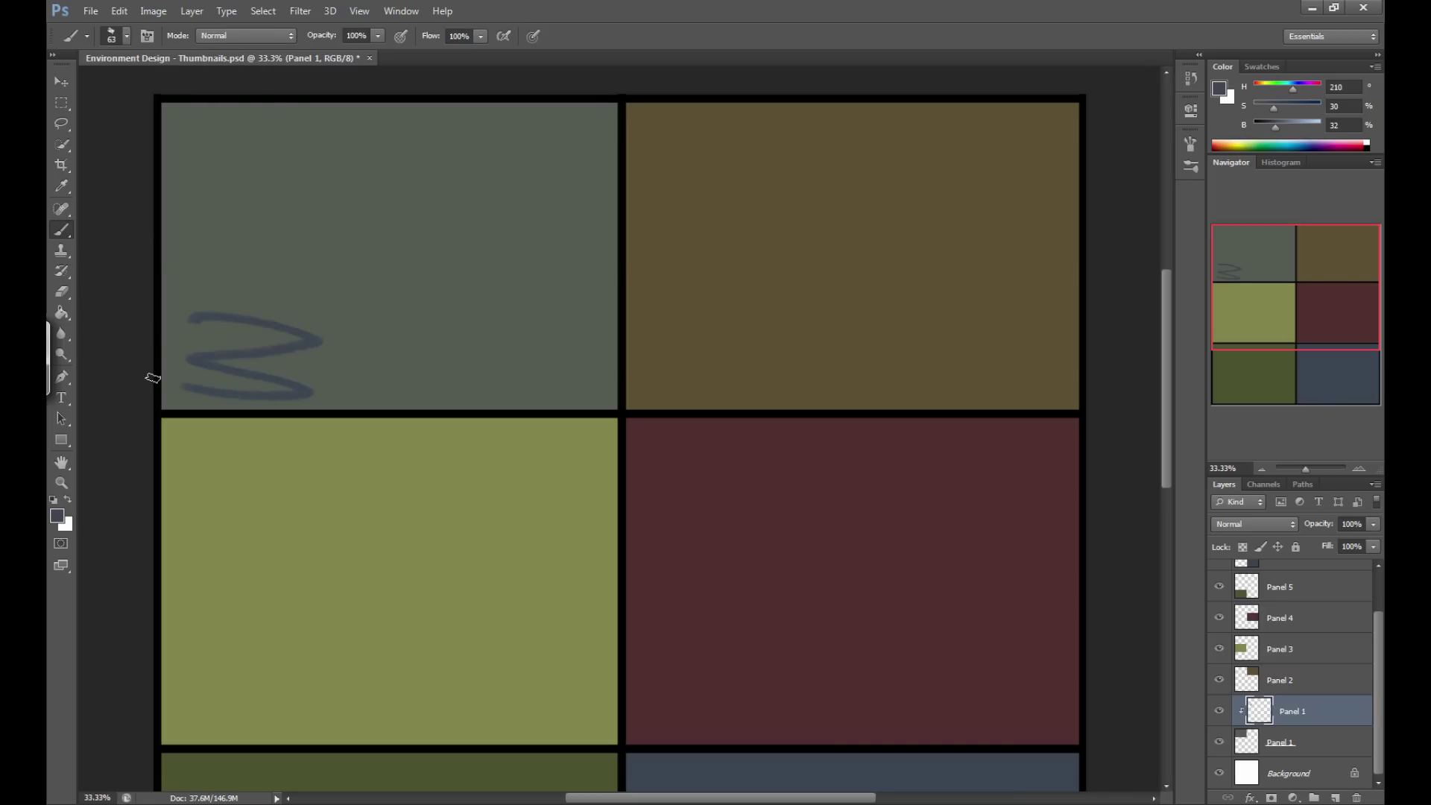
{"action": "key", "text": "ctrl+z"}
Reduce the brush size to 40 and set its opacity to 70%.
{"action": "key", "text": "bracketleft"}
{"action": "key", "text": "bracketleft"}
{"action": "left_click", "coordinate": [378, 36]}
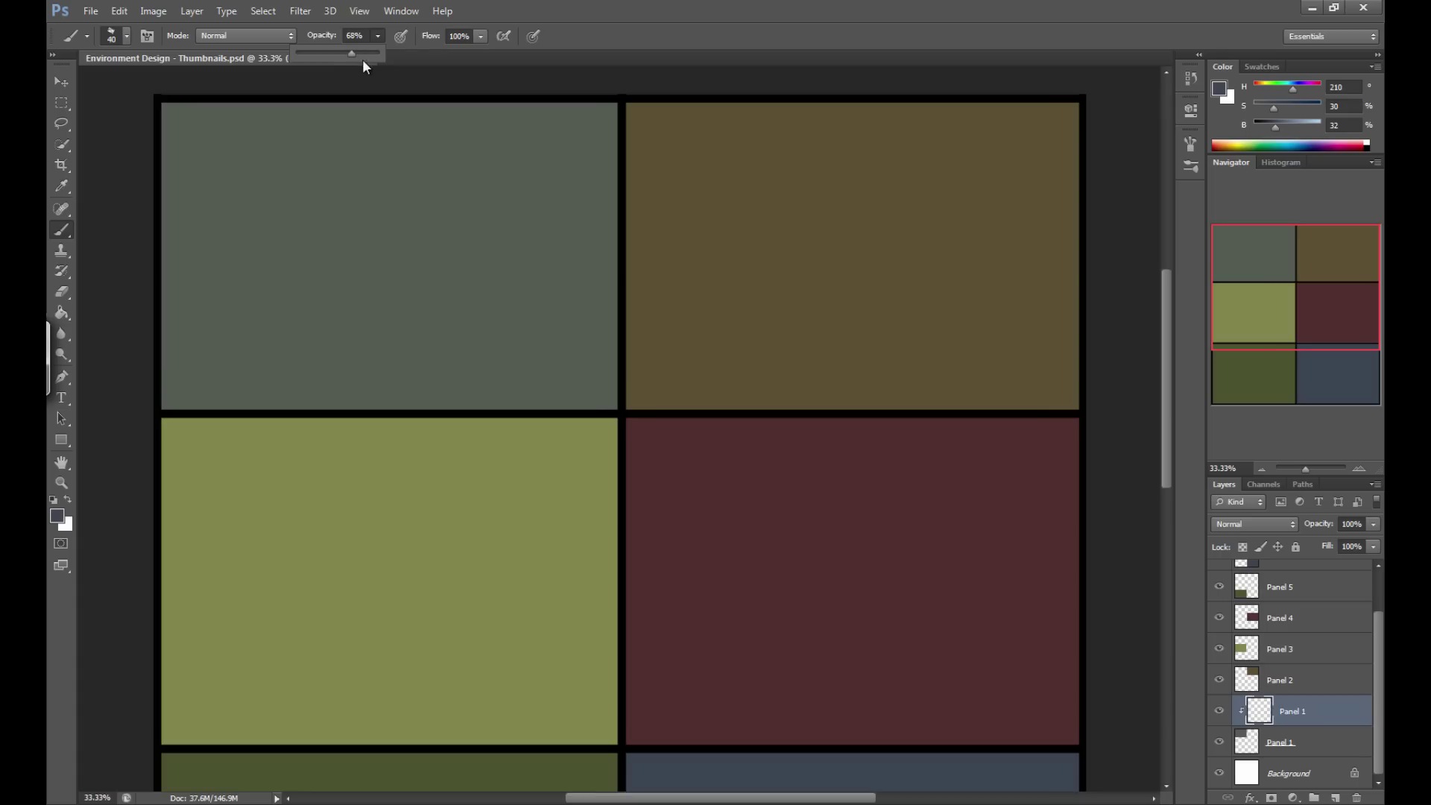
{"action": "left_click_drag", "start_coordinate": [354, 57], "coordinate": [352, 58]}
{"action": "left_click", "coordinate": [771, 34]}
Sample the first panel's grey-green and change the foreground color to dark olive 302c16.
{"action": "left_click", "coordinate": [462, 226], "text": "alt"}
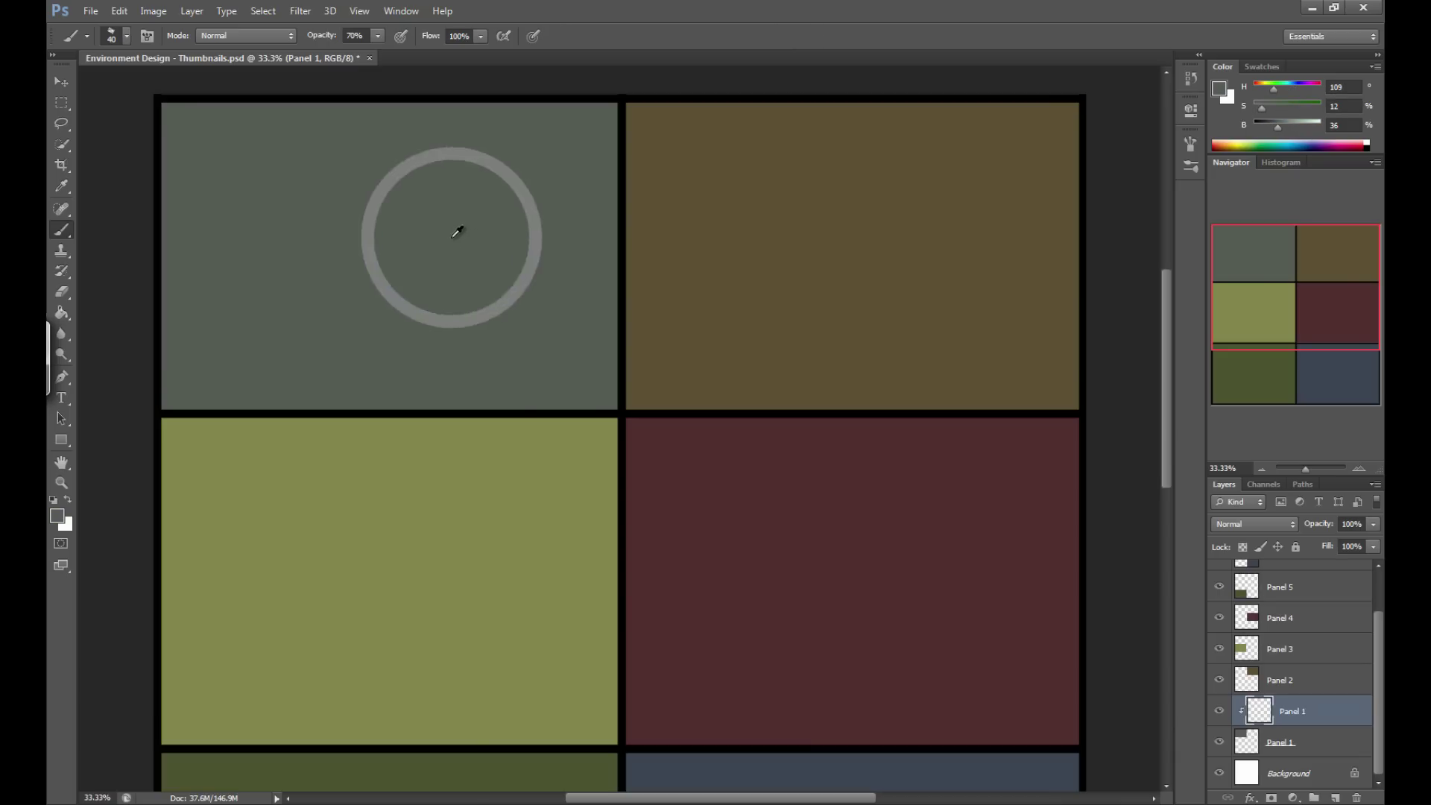
{"action": "left_click", "coordinate": [57, 515]}
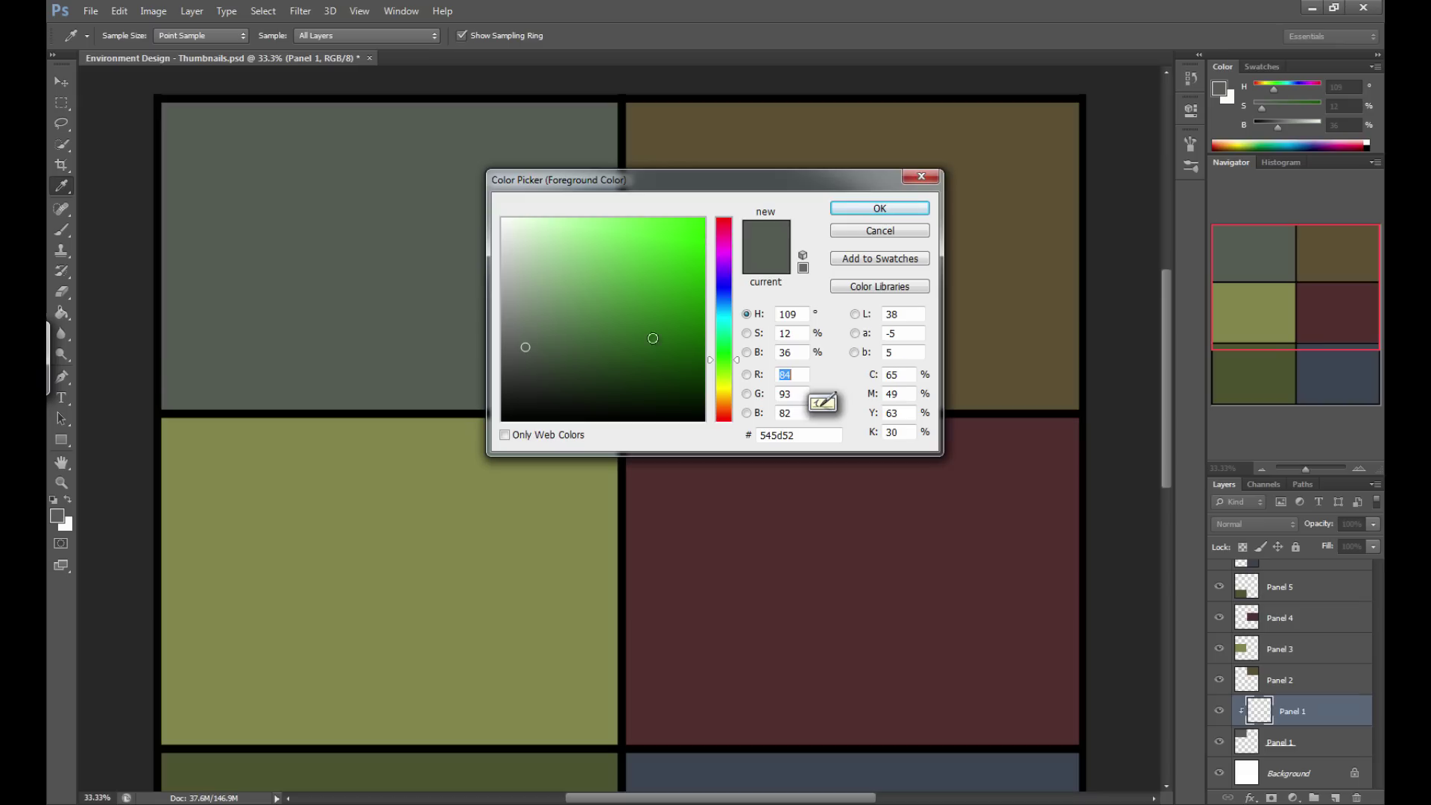
{"action": "mouse_move", "coordinate": [535, 345]}
{"action": "left_mouse_down"}
{"action": "mouse_move", "coordinate": [561, 333]}
{"action": "mouse_move", "coordinate": [562, 351]}
{"action": "mouse_move", "coordinate": [608, 373]}
{"action": "mouse_move", "coordinate": [561, 391]}
{"action": "mouse_move", "coordinate": [610, 382]}
{"action": "left_mouse_up"}
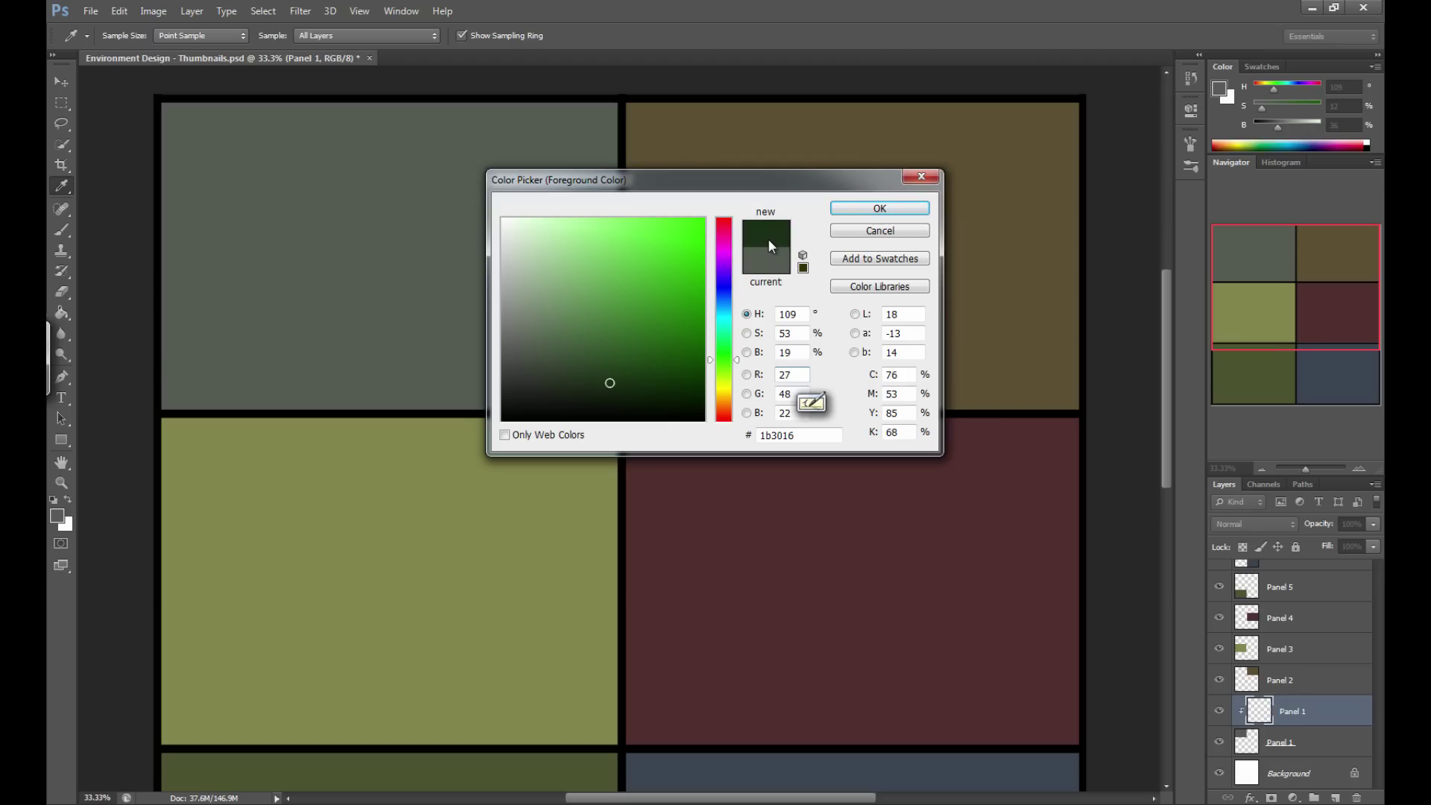
{"action": "left_click", "coordinate": [725, 406]}
{"action": "left_click_drag", "start_coordinate": [725, 409], "coordinate": [724, 393]}
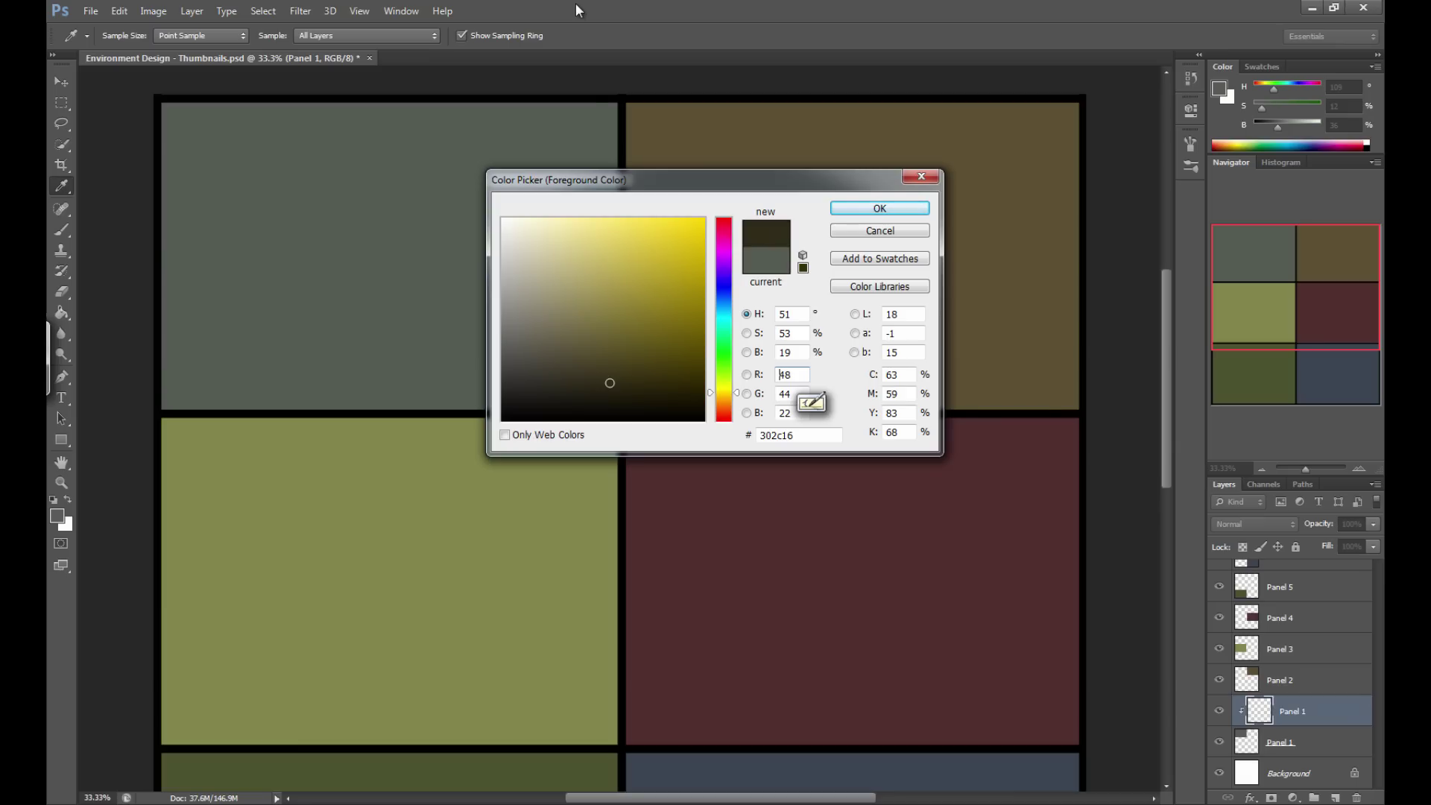
{"action": "left_click", "coordinate": [879, 208]}
{"action": "key", "text": "b"}
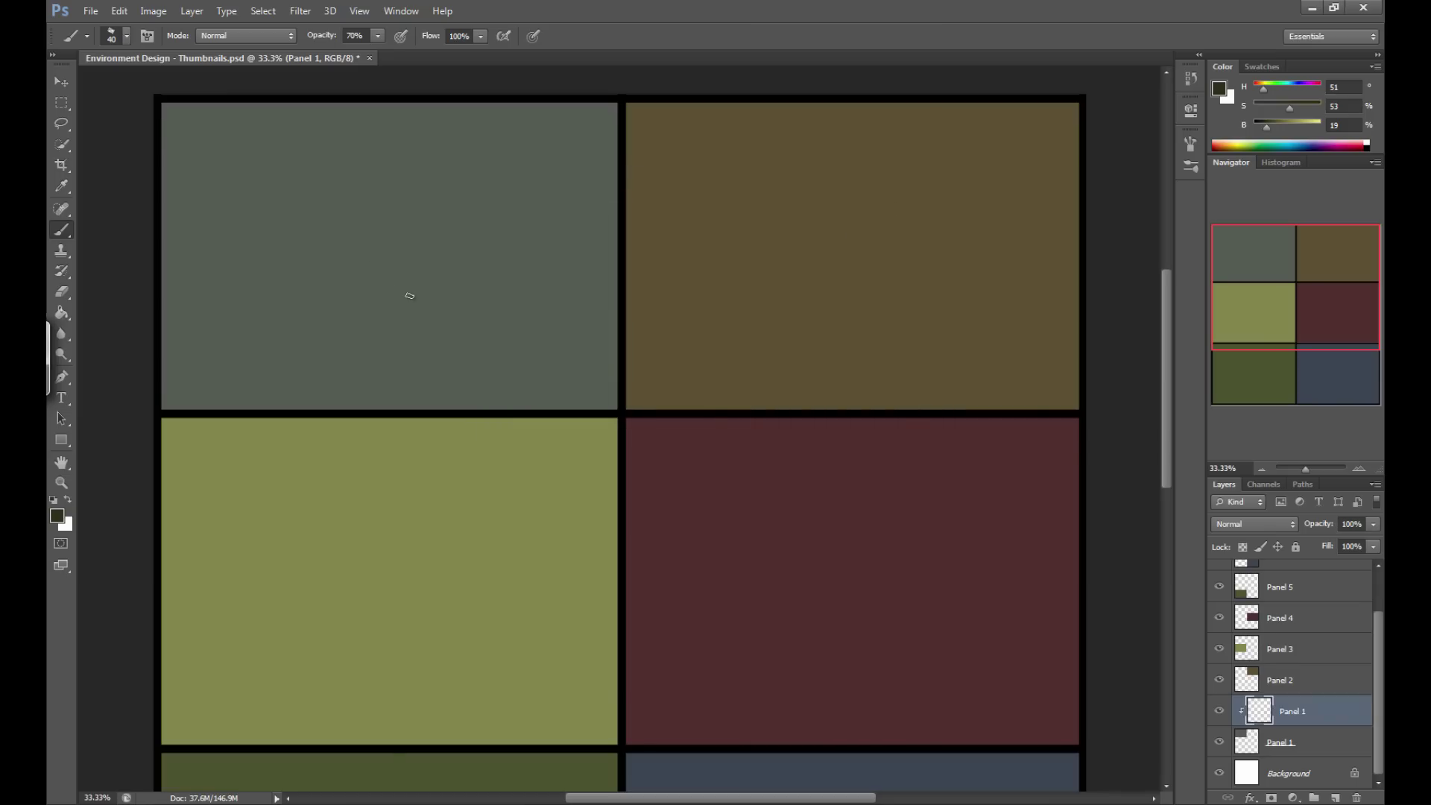
Close the dechambo-project-77.jpg image, browse the swamp photos from bkg_slide_swamp2.jpg to 901137-swamp-pictures.jpg, and switch back to Photoshop.
{"action": "mouse_move", "coordinate": [413, 787]}
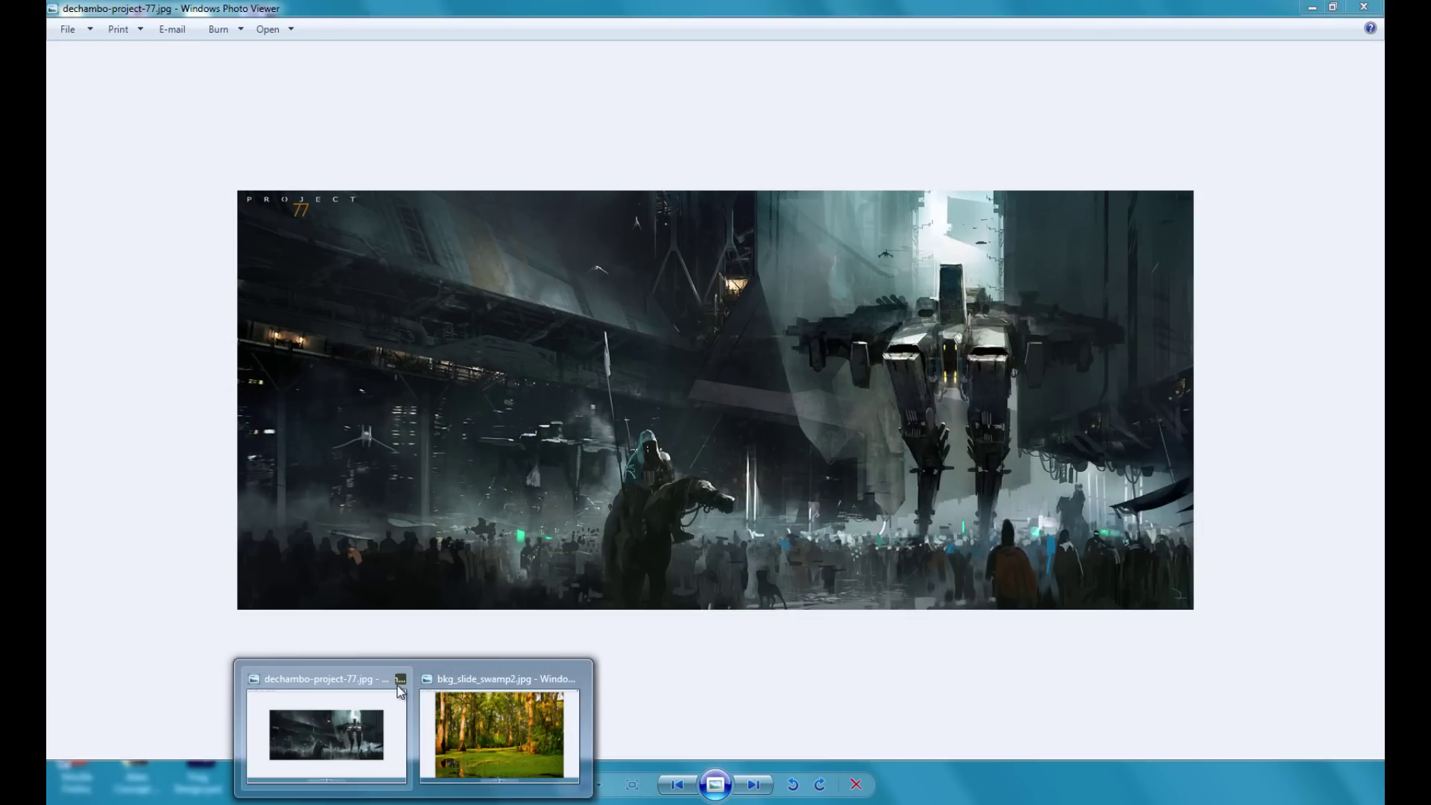
{"action": "left_click", "coordinate": [400, 679]}
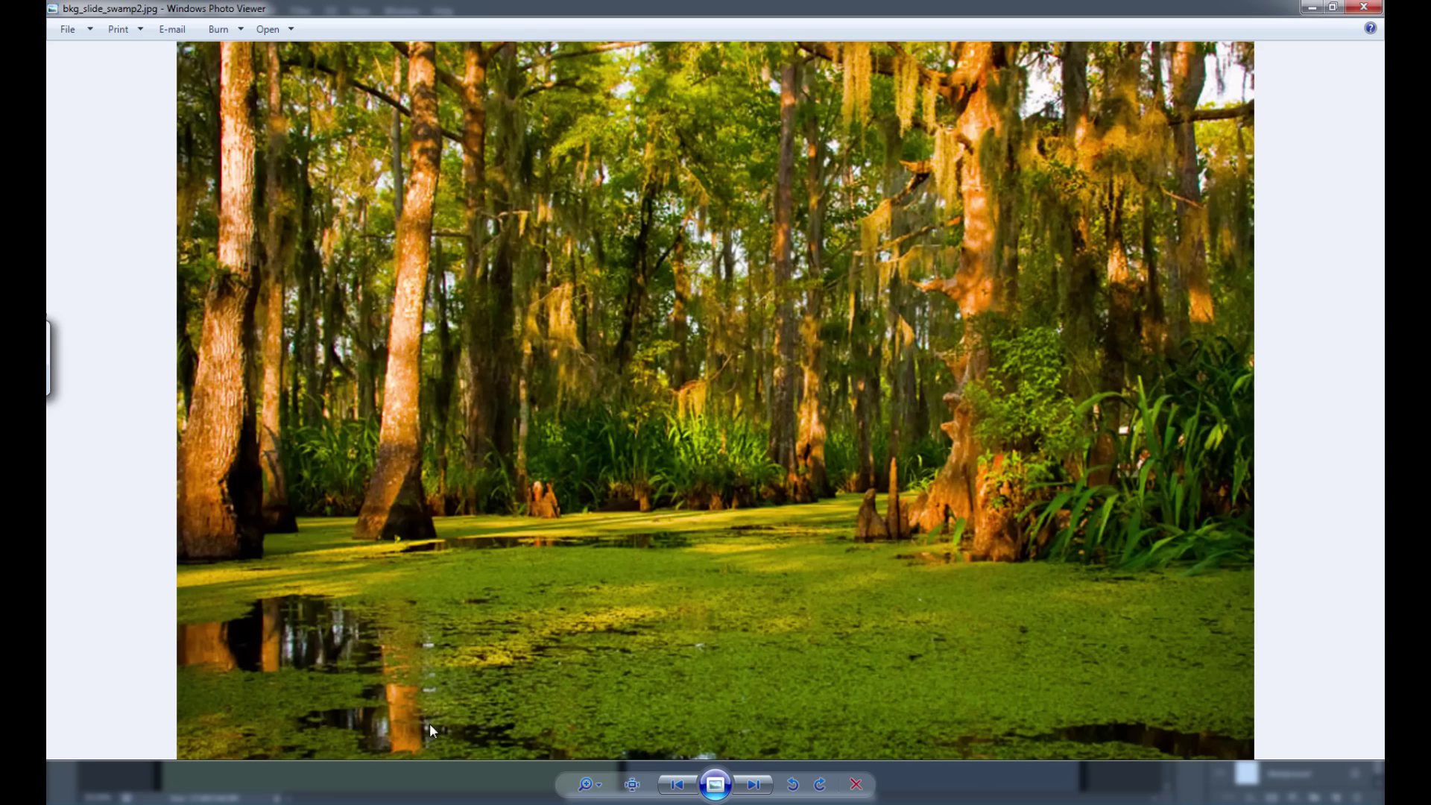
{"action": "left_click", "coordinate": [429, 723]}
{"action": "key", "text": "Right"}
{"action": "key", "text": "Left"}
{"action": "key", "text": "Right"}
{"action": "key", "text": "Right"}
{"action": "key", "text": "Right"}
{"action": "key", "text": "Left"}
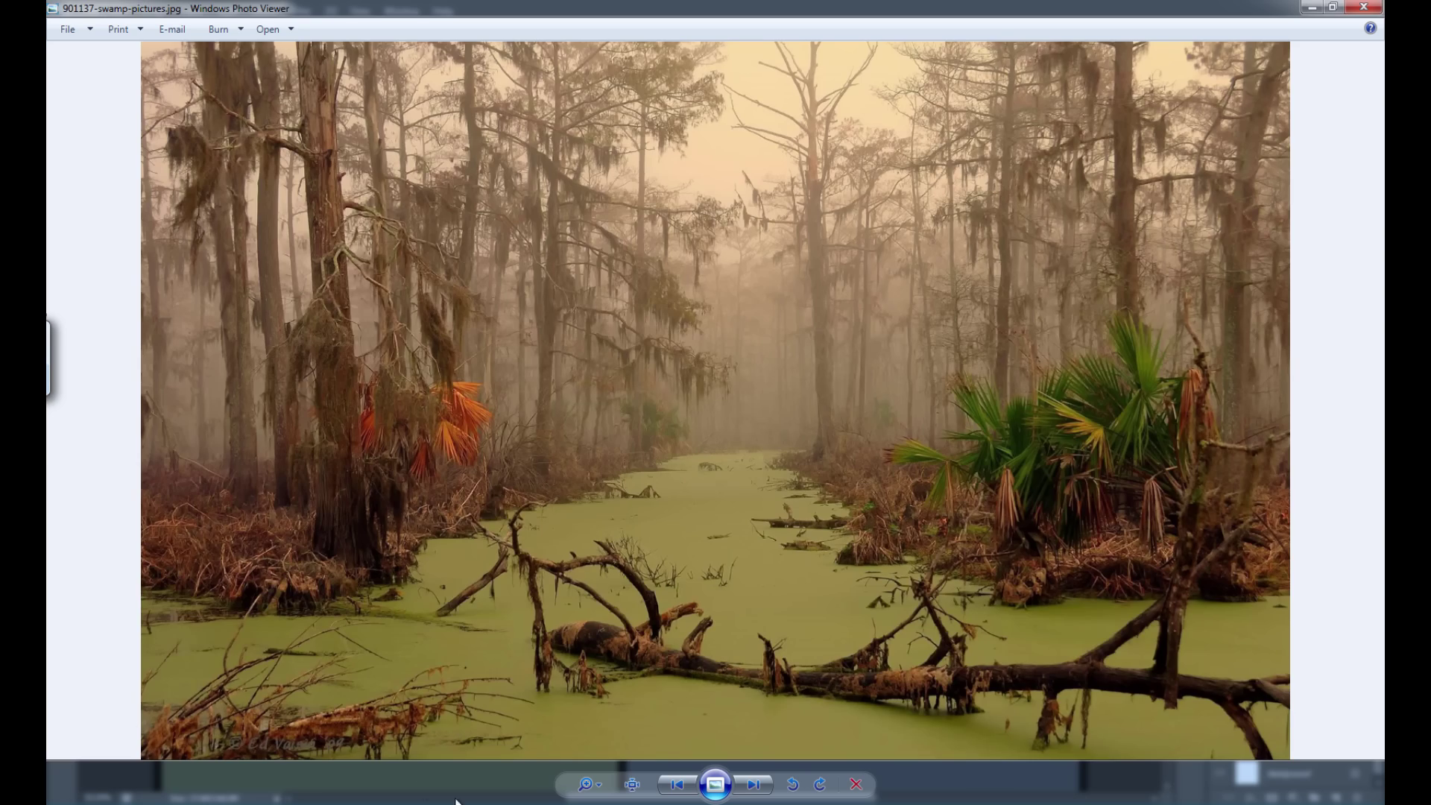
{"action": "key", "text": "alt+Tab"}
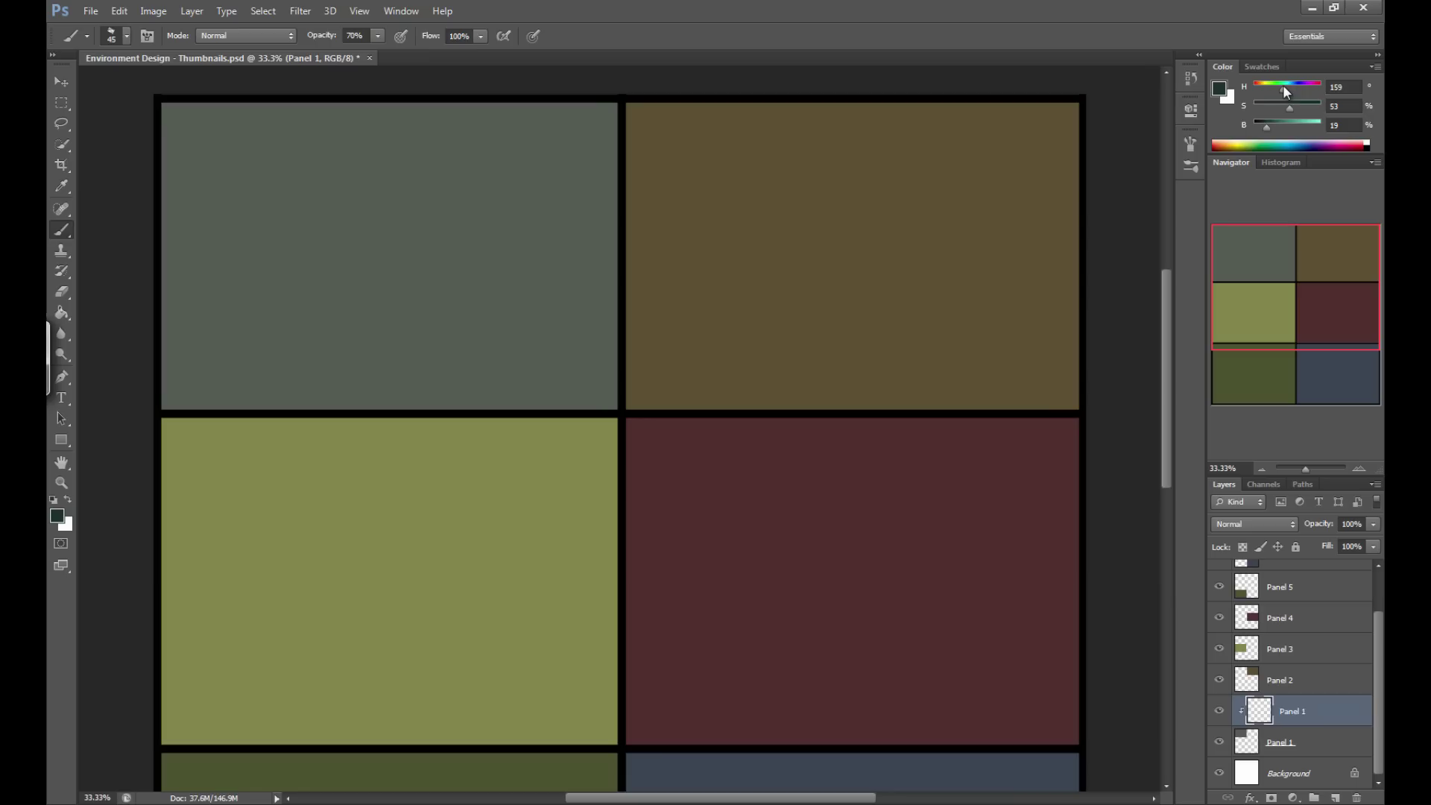
Sample the first panel's grey-green and change the foreground color to pale green 90aa9f for the brush.
{"action": "left_click", "coordinate": [425, 236], "text": "alt"}
{"action": "left_click", "coordinate": [57, 515]}
{"action": "left_click_drag", "start_coordinate": [546, 334], "coordinate": [532, 285]}
{"action": "left_click_drag", "start_coordinate": [722, 349], "coordinate": [722, 333]}
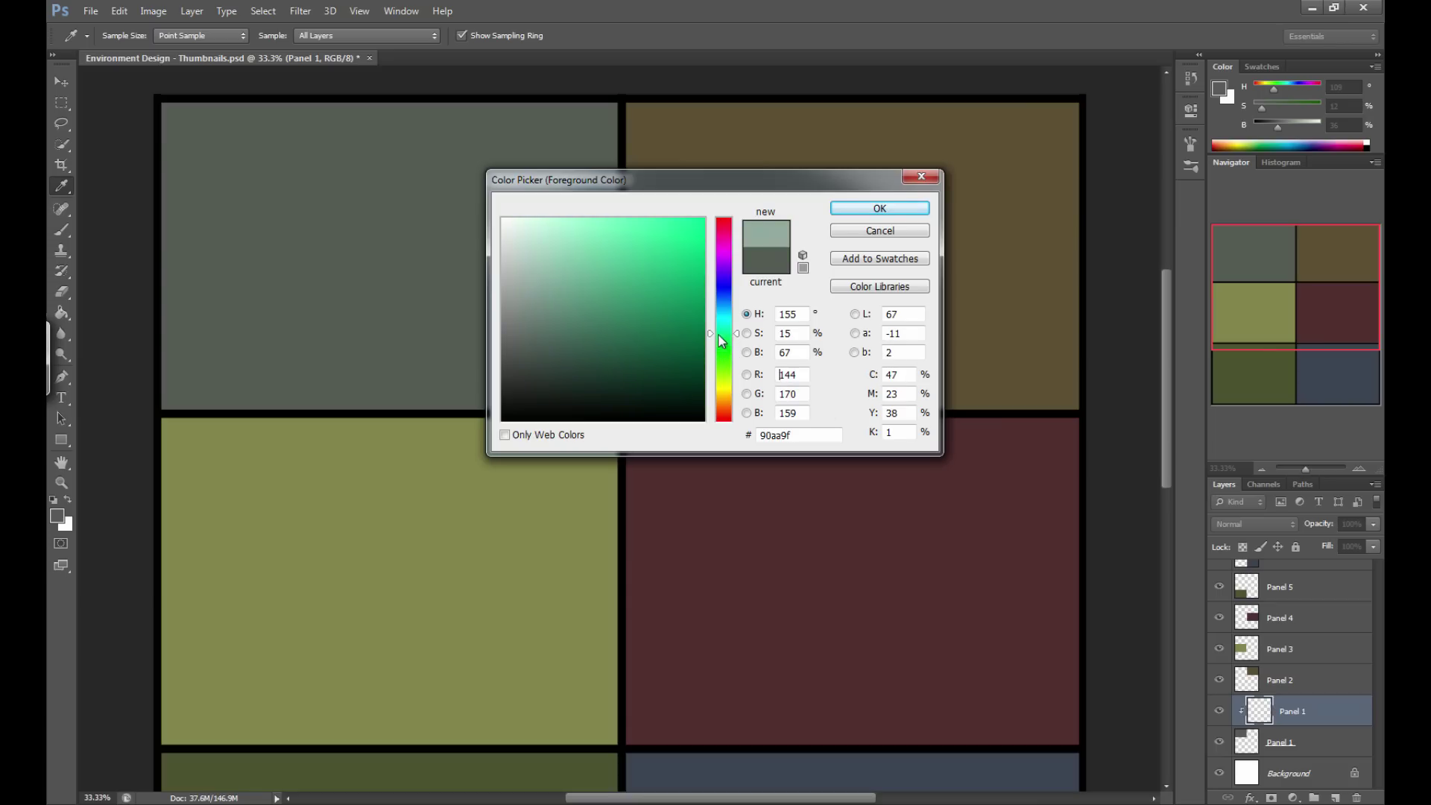
{"action": "left_click", "coordinate": [837, 215]}
{"action": "key", "text": "b"}
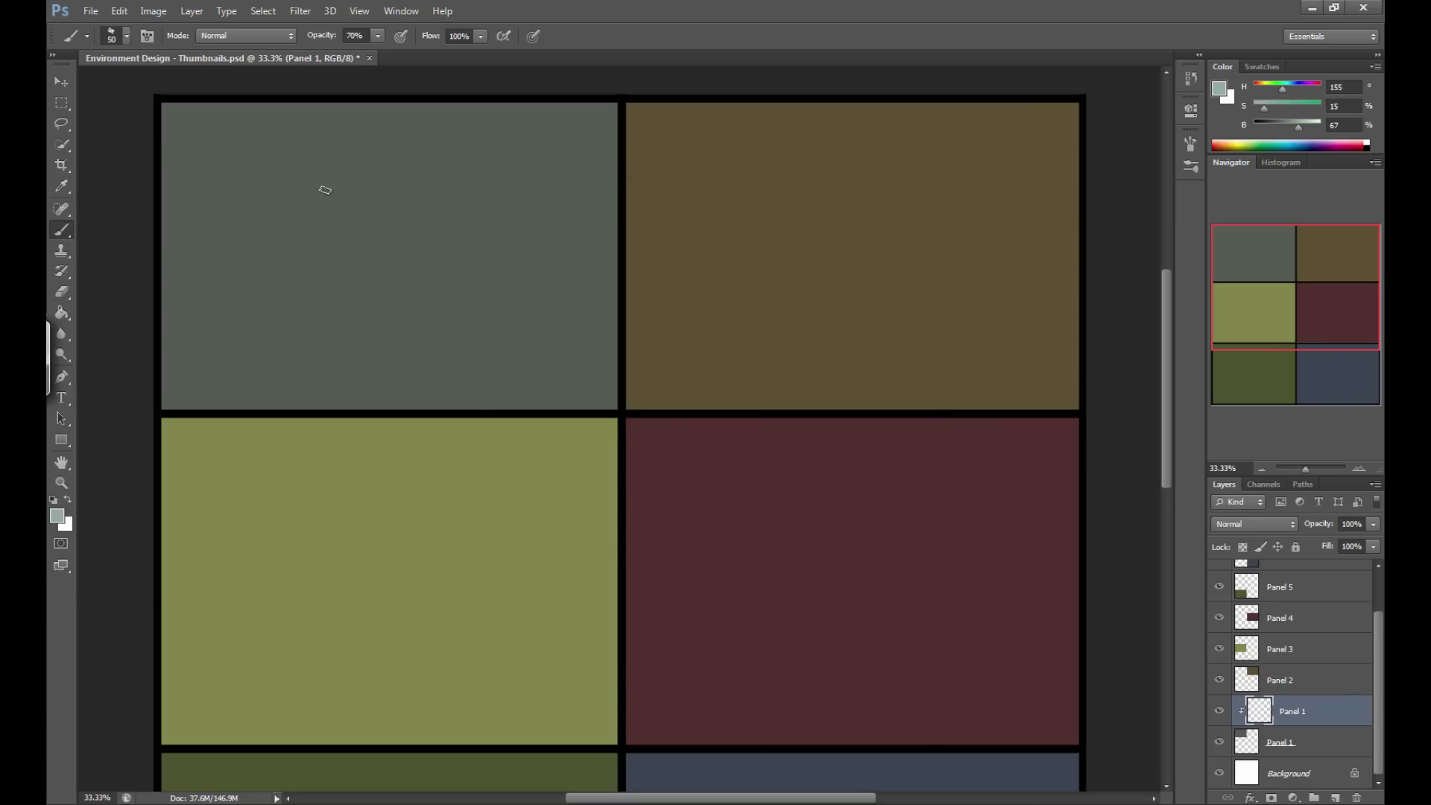
Paint broad horizontal pale green sky strokes across the upper part of the first panel, enlarging the brush to 250.
{"action": "mouse_move", "coordinate": [170, 115]}
{"action": "left_mouse_down"}
{"action": "mouse_move", "coordinate": [597, 106]}
{"action": "mouse_move", "coordinate": [159, 138]}
{"action": "mouse_move", "coordinate": [177, 164]}
{"action": "left_mouse_up"}
{"action": "key", "text": "bracketleft"}
{"action": "mouse_move", "coordinate": [423, 175]}
{"action": "left_mouse_down"}
{"action": "mouse_move", "coordinate": [485, 198]}
{"action": "mouse_move", "coordinate": [249, 243]}
{"action": "mouse_move", "coordinate": [179, 238]}
{"action": "left_mouse_up"}
{"action": "key", "text": "bracketright"}
{"action": "key", "text": "bracketright"}
{"action": "mouse_move", "coordinate": [580, 132]}
{"action": "left_mouse_down"}
{"action": "mouse_move", "coordinate": [525, 145]}
{"action": "mouse_move", "coordinate": [301, 120]}
{"action": "mouse_move", "coordinate": [160, 137]}
{"action": "mouse_move", "coordinate": [243, 155]}
{"action": "mouse_move", "coordinate": [574, 157]}
{"action": "mouse_move", "coordinate": [197, 159]}
{"action": "mouse_move", "coordinate": [328, 188]}
{"action": "mouse_move", "coordinate": [228, 191]}
{"action": "mouse_move", "coordinate": [592, 193]}
{"action": "mouse_move", "coordinate": [592, 171]}
{"action": "mouse_move", "coordinate": [222, 189]}
{"action": "left_mouse_up"}
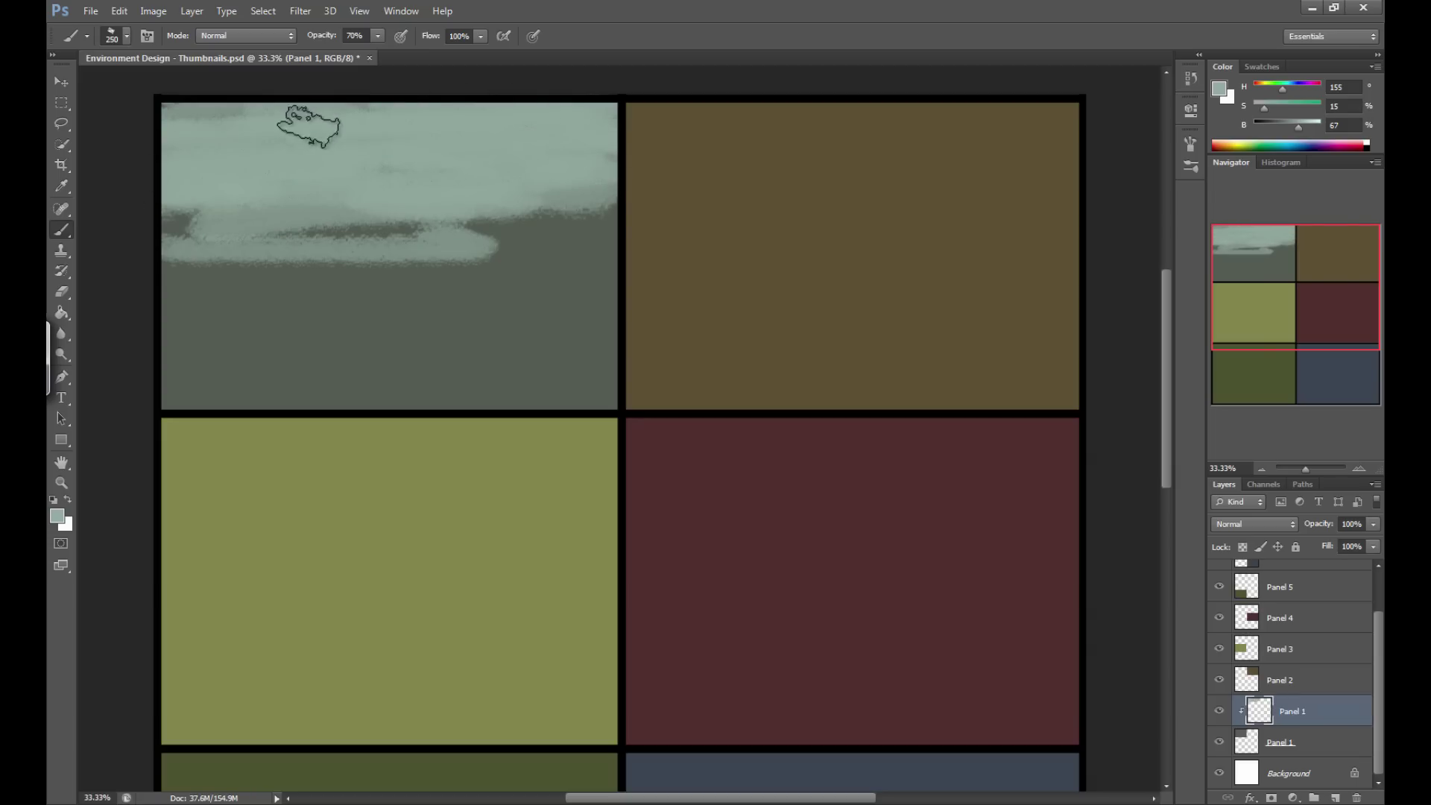
Extend the pale sky down to about the panel's middle with a size 300 brush and sample the dark grey-green below it.
{"action": "key", "text": "bracketleft"}
{"action": "key", "text": "bracketleft"}
{"action": "key", "text": "bracketleft"}
{"action": "key", "text": "bracketleft"}
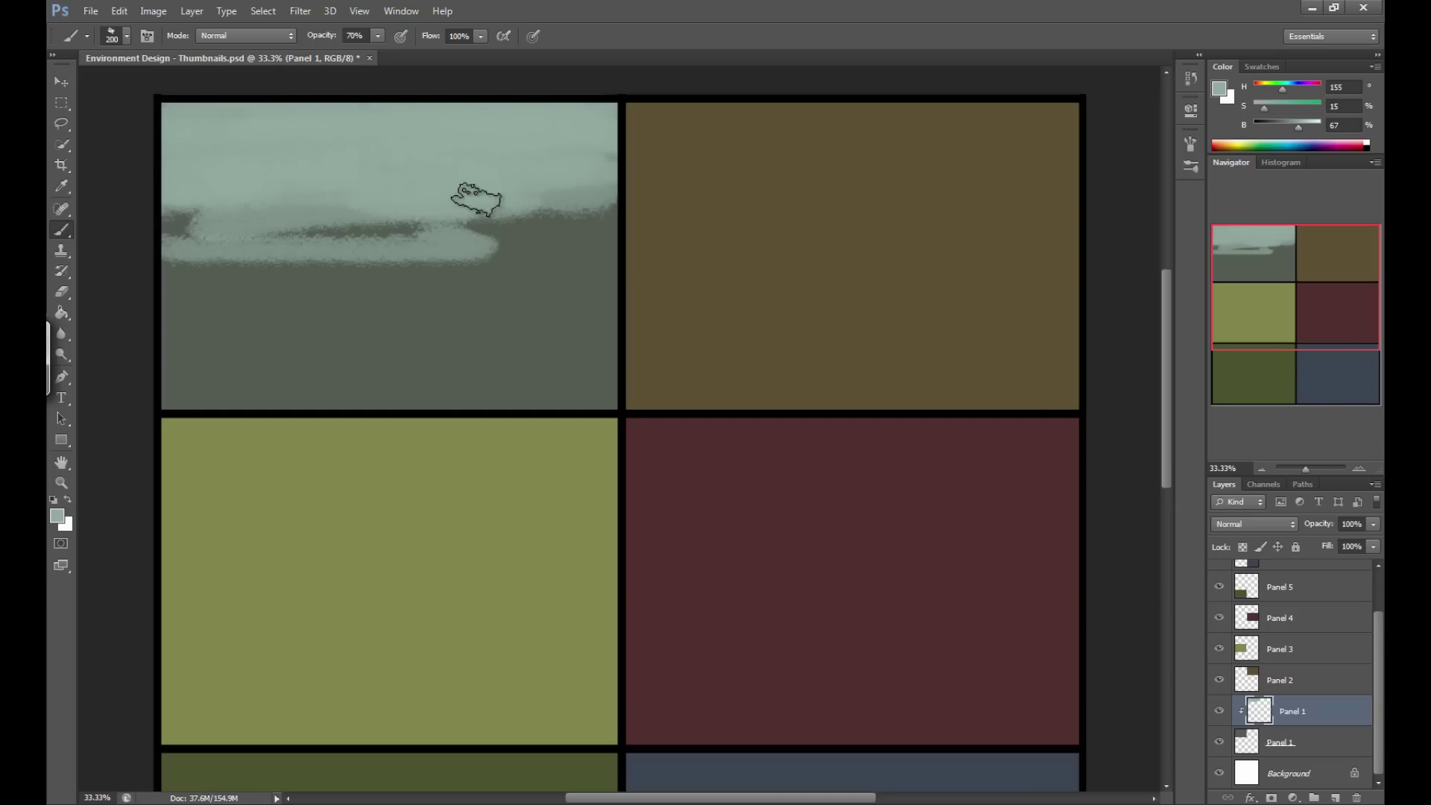
{"action": "key", "text": "bracketright"}
{"action": "key", "text": "bracketright"}
{"action": "key", "text": "bracketright"}
{"action": "key", "text": "bracketright"}
{"action": "key", "text": "bracketright"}
{"action": "mouse_move", "coordinate": [569, 198]}
{"action": "left_mouse_down"}
{"action": "mouse_move", "coordinate": [537, 240]}
{"action": "mouse_move", "coordinate": [356, 328]}
{"action": "left_mouse_up"}
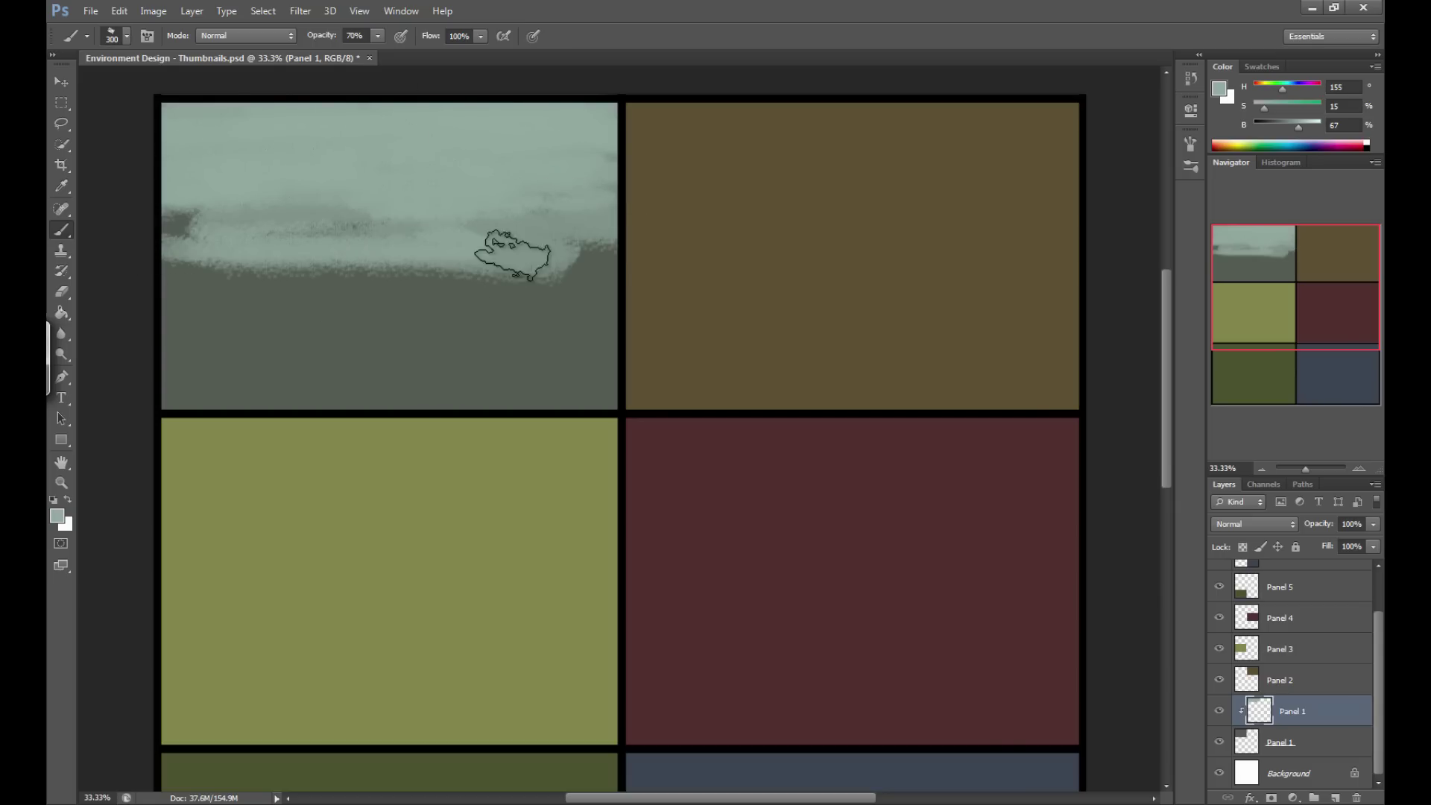
{"action": "left_click", "coordinate": [253, 339], "text": "alt"}
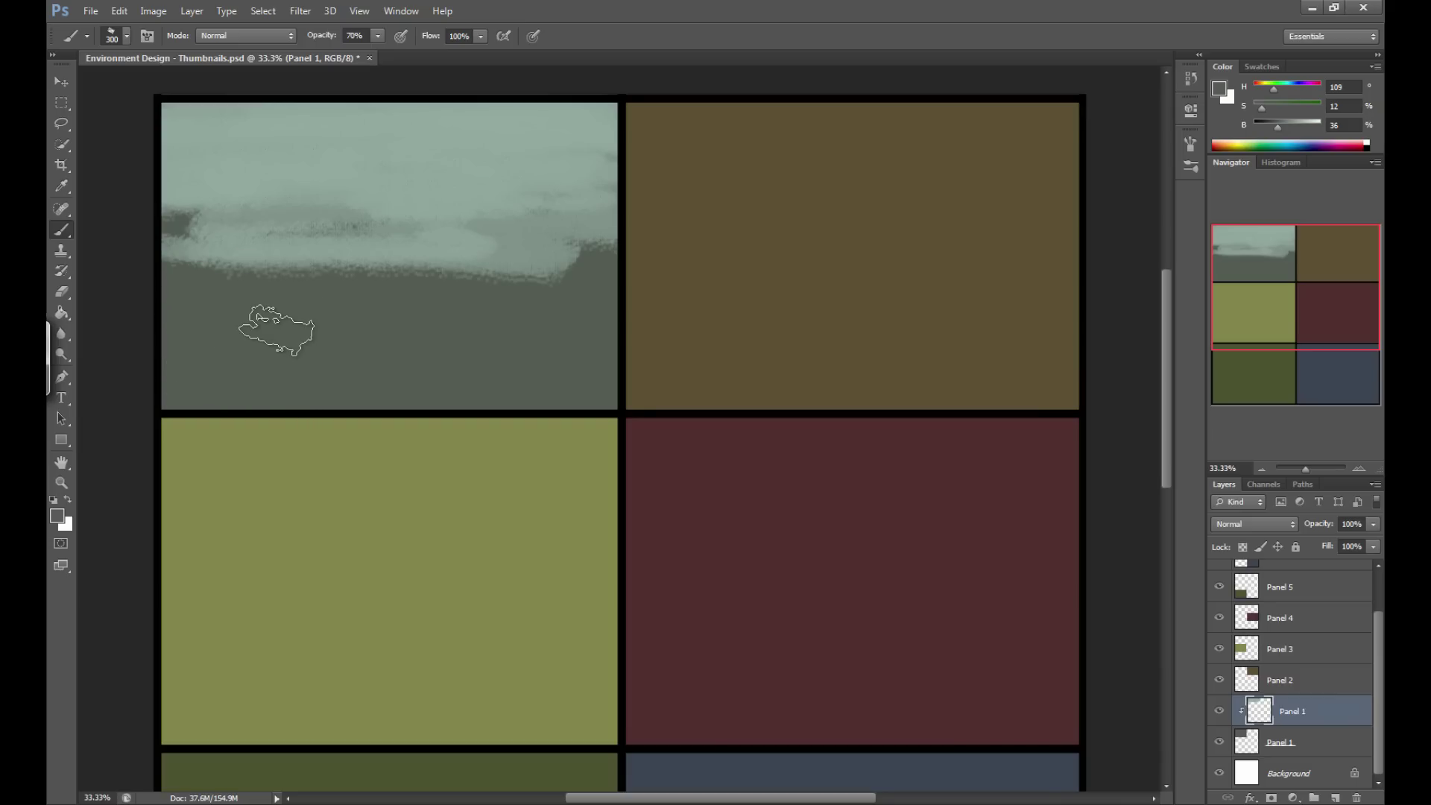
Look through the loaded brush presets and the list of additional brush sets.
{"action": "left_click", "coordinate": [126, 37]}
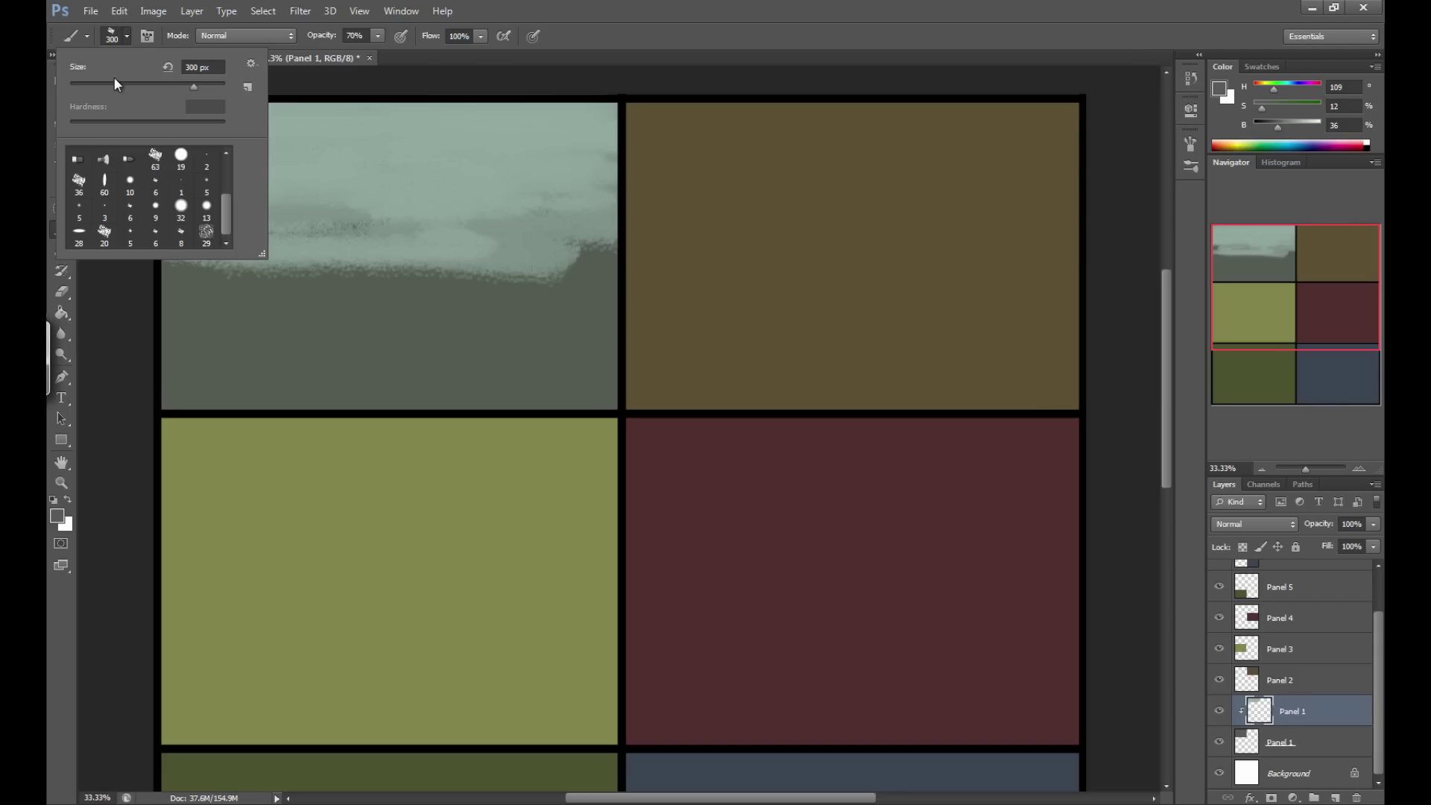
{"action": "left_click", "coordinate": [127, 39]}
{"action": "left_click", "coordinate": [127, 39]}
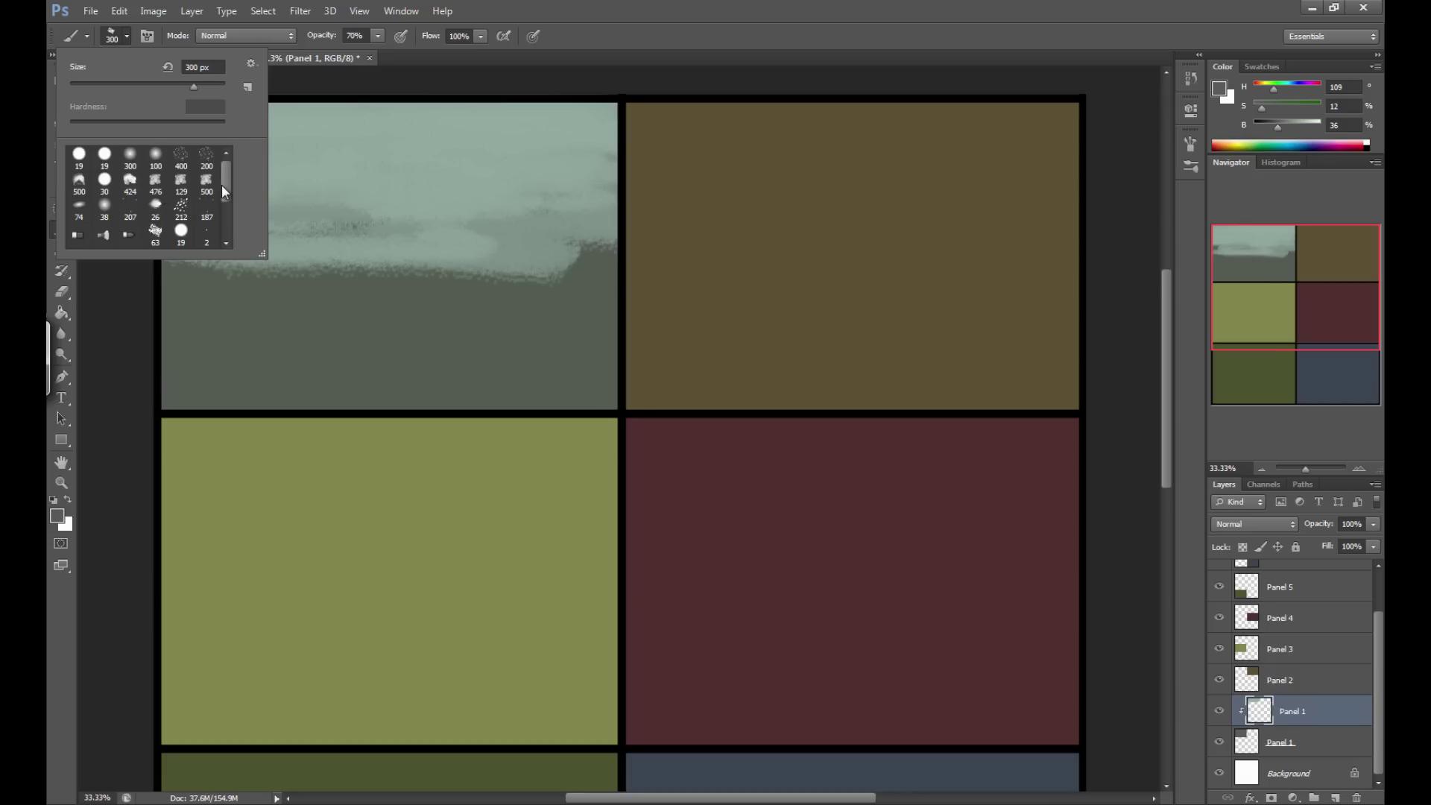
{"action": "left_click_drag", "start_coordinate": [228, 165], "coordinate": [228, 243]}
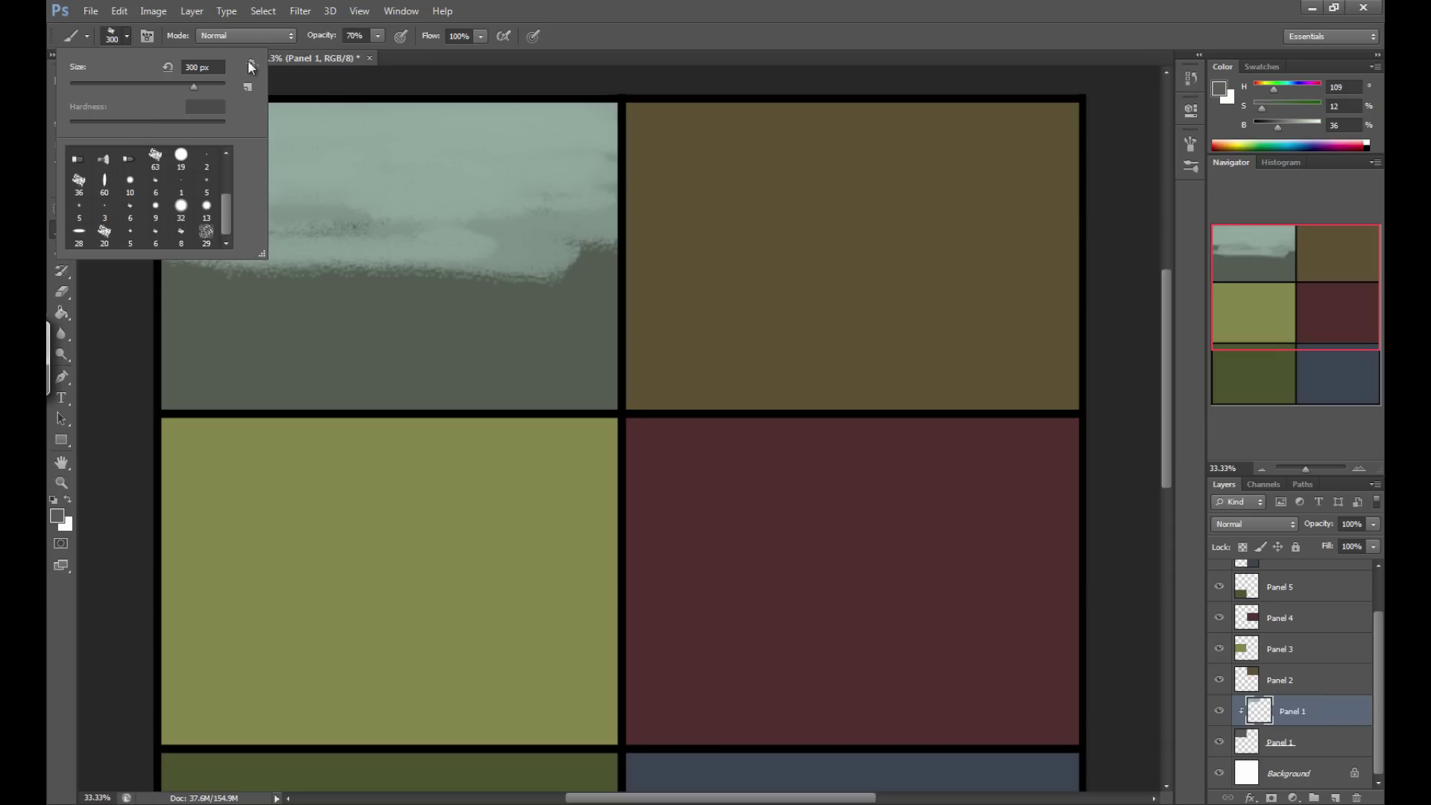
{"action": "left_click", "coordinate": [125, 37]}
{"action": "left_click", "coordinate": [124, 39]}
{"action": "left_click", "coordinate": [251, 64]}
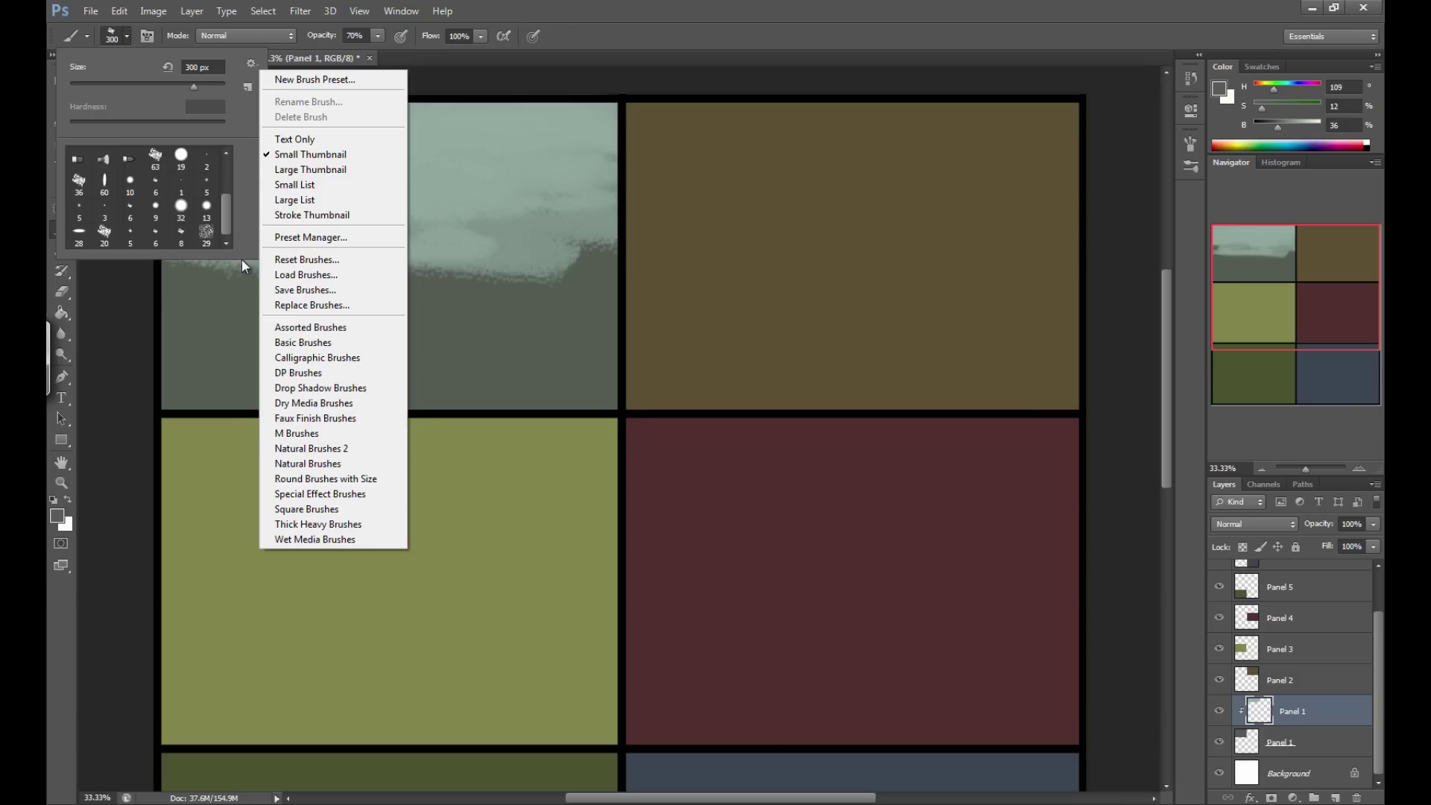
{"action": "left_click", "coordinate": [224, 216]}
{"action": "mouse_move", "coordinate": [226, 217]}
{"action": "left_mouse_down"}
{"action": "mouse_move", "coordinate": [235, 182]}
{"action": "mouse_move", "coordinate": [222, 243]}
{"action": "mouse_move", "coordinate": [221, 171]}
{"action": "mouse_move", "coordinate": [237, 246]}
{"action": "left_mouse_up"}
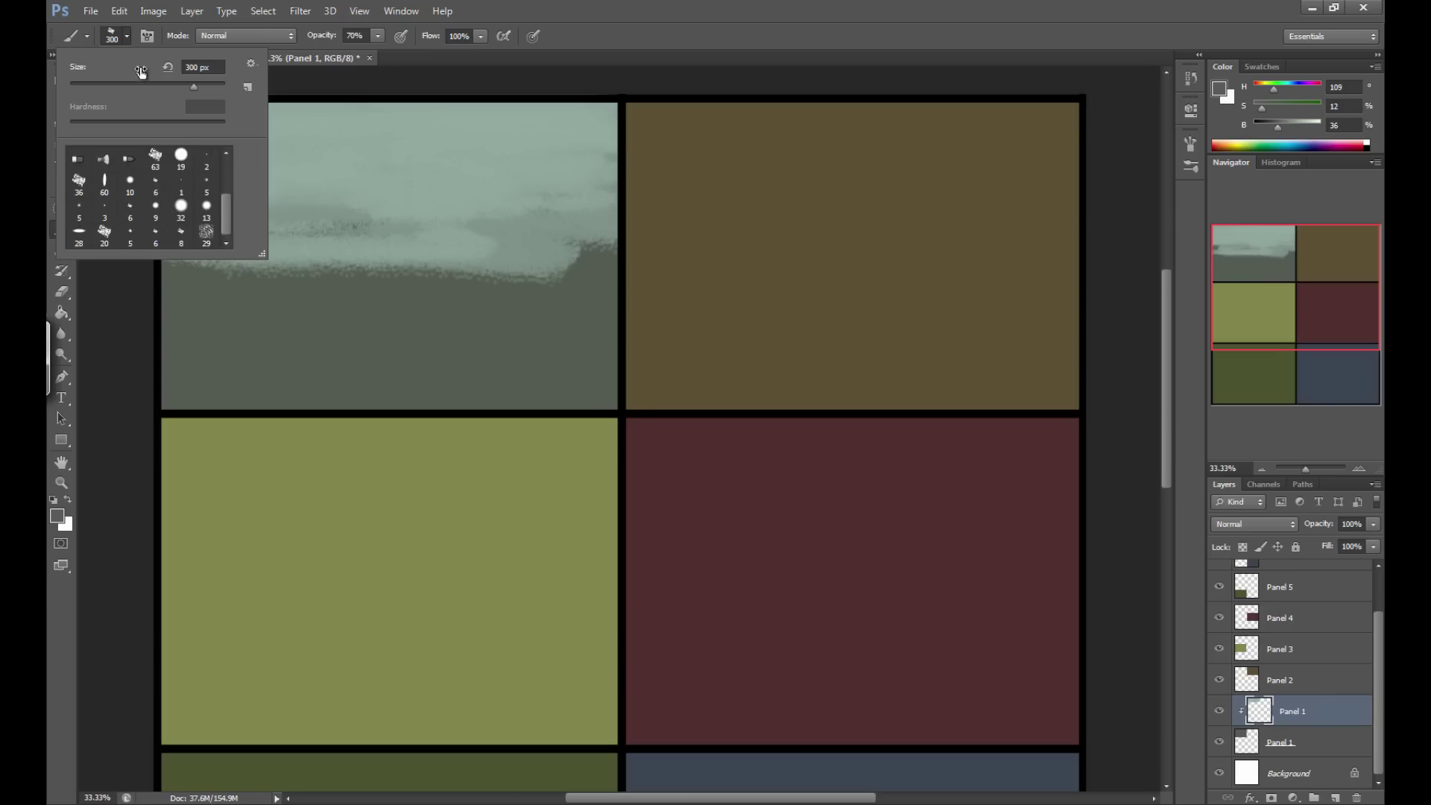
{"action": "left_click", "coordinate": [133, 43]}
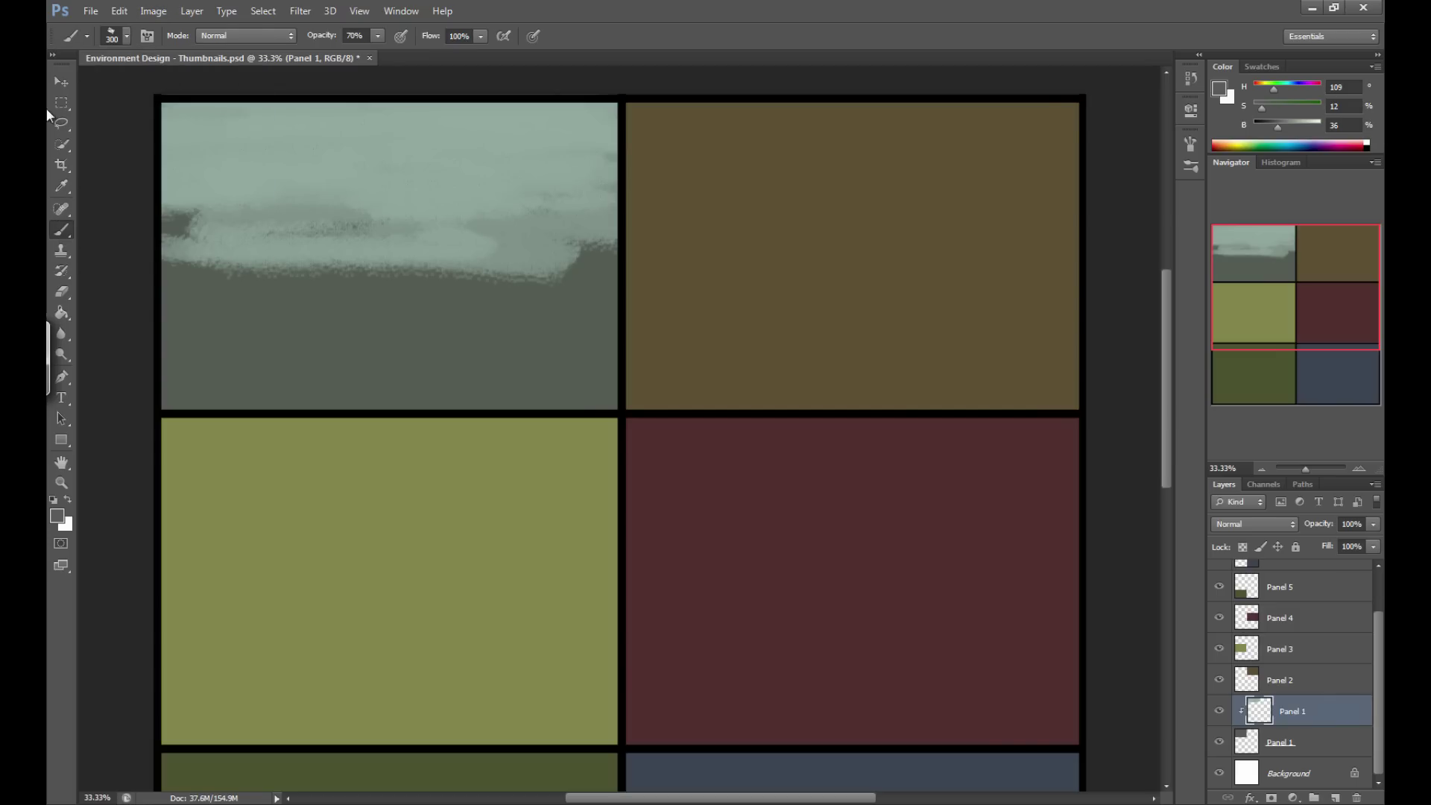
{"action": "left_click", "coordinate": [127, 36]}
{"action": "mouse_move", "coordinate": [222, 212]}
{"action": "left_mouse_down"}
{"action": "mouse_move", "coordinate": [225, 185]}
{"action": "mouse_move", "coordinate": [234, 218]}
{"action": "mouse_move", "coordinate": [222, 190]}
{"action": "mouse_move", "coordinate": [237, 178]}
{"action": "left_mouse_up"}
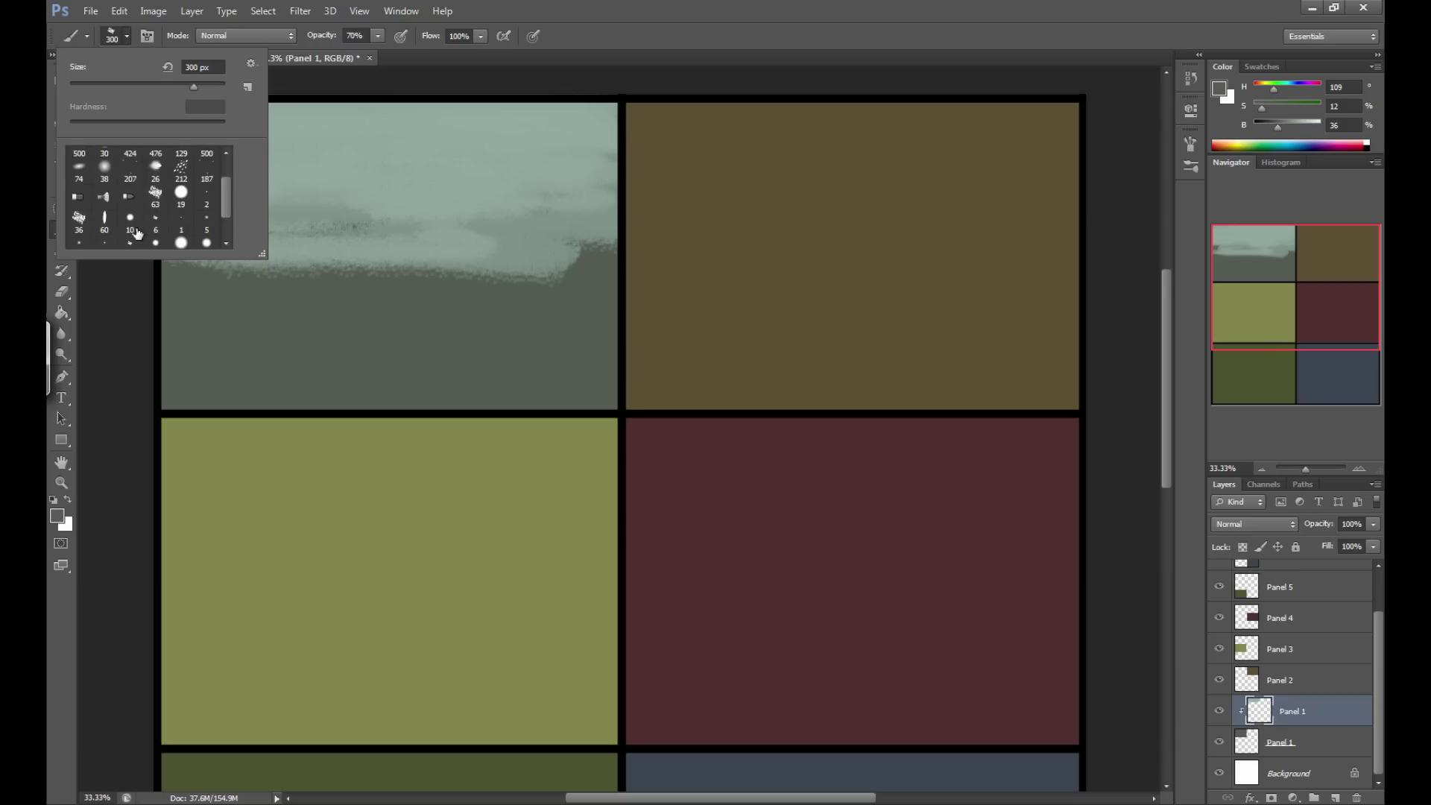
{"action": "left_click", "coordinate": [547, 67]}
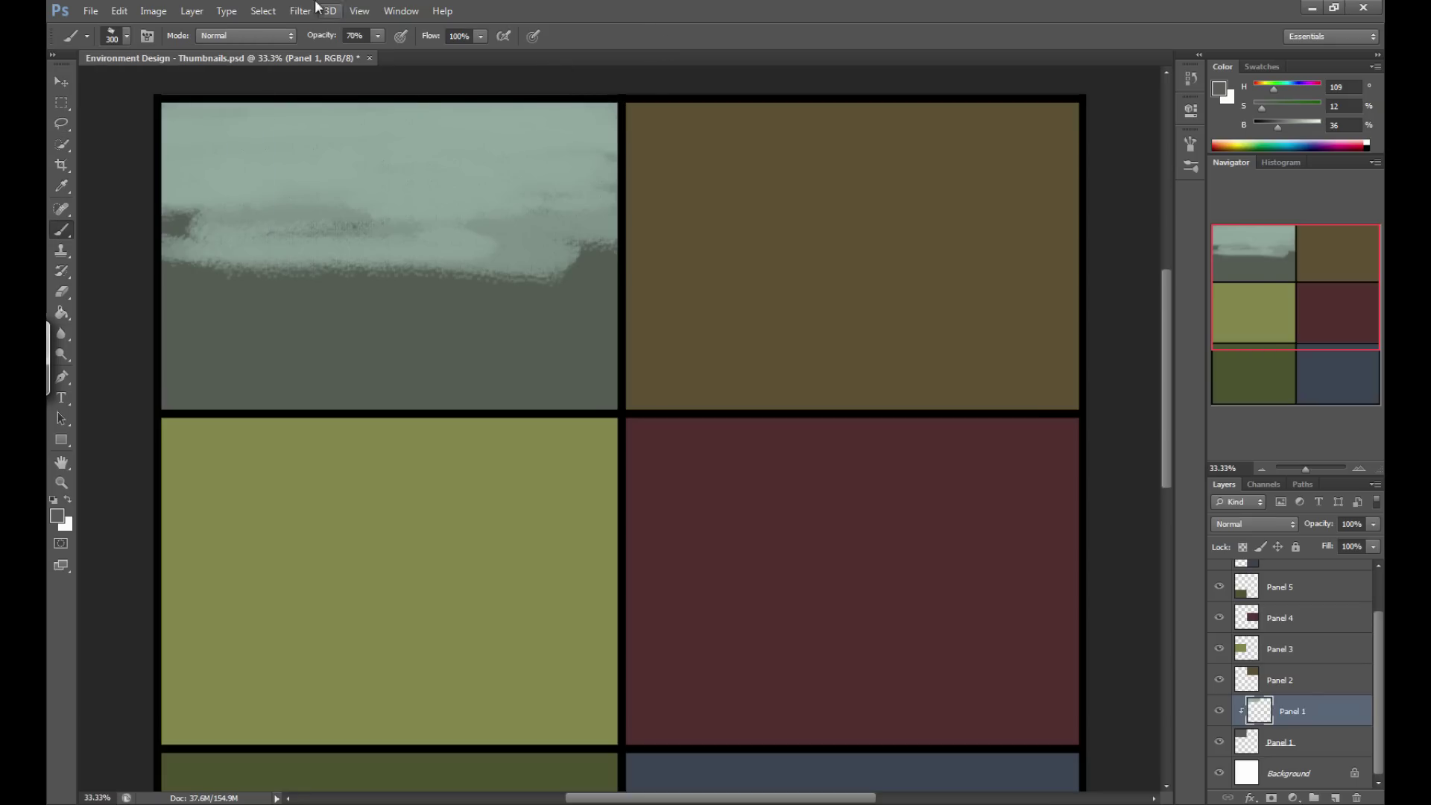
Paint dark grey-green foliage masses rising into the sky along the first panel's horizon, reducing the brush to size 175.
{"action": "mouse_move", "coordinate": [520, 278]}
{"action": "left_mouse_down"}
{"action": "mouse_move", "coordinate": [574, 218]}
{"action": "mouse_move", "coordinate": [522, 300]}
{"action": "mouse_move", "coordinate": [594, 155]}
{"action": "mouse_move", "coordinate": [569, 217]}
{"action": "left_mouse_up"}
{"action": "key", "text": "bracketleft"}
{"action": "key", "text": "bracketleft"}
{"action": "key", "text": "bracketleft"}
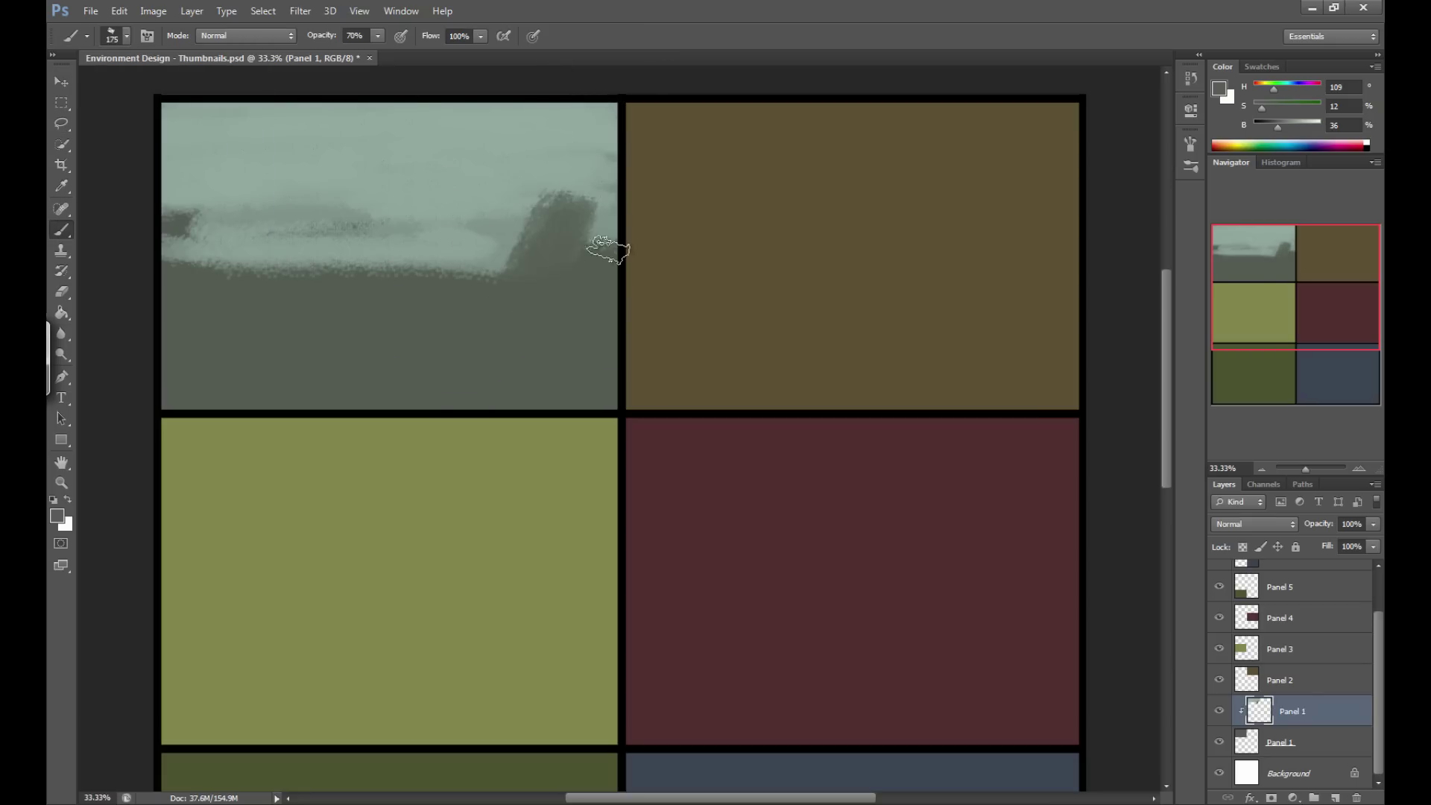
{"action": "mouse_move", "coordinate": [431, 266]}
{"action": "left_mouse_down"}
{"action": "mouse_move", "coordinate": [323, 211]}
{"action": "mouse_move", "coordinate": [324, 250]}
{"action": "mouse_move", "coordinate": [297, 288]}
{"action": "mouse_move", "coordinate": [209, 276]}
{"action": "mouse_move", "coordinate": [329, 280]}
{"action": "mouse_move", "coordinate": [228, 267]}
{"action": "mouse_move", "coordinate": [348, 251]}
{"action": "mouse_move", "coordinate": [218, 229]}
{"action": "mouse_move", "coordinate": [279, 242]}
{"action": "mouse_move", "coordinate": [269, 309]}
{"action": "mouse_move", "coordinate": [528, 263]}
{"action": "mouse_move", "coordinate": [442, 259]}
{"action": "mouse_move", "coordinate": [490, 258]}
{"action": "mouse_move", "coordinate": [477, 289]}
{"action": "left_mouse_up"}
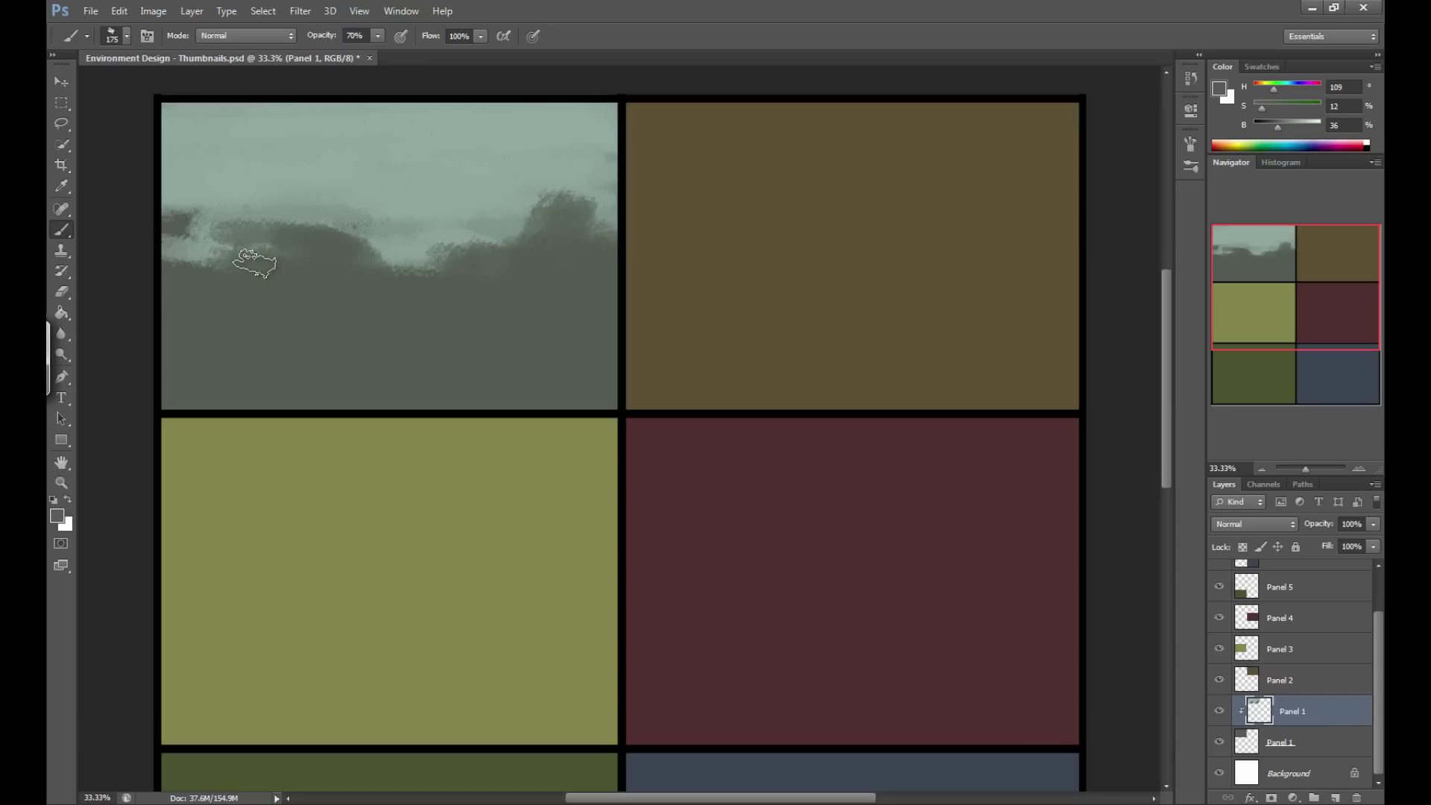
Sample the pale sky color and carve two gaps into the dark horizon masses, reducing the brush to size 150.
{"action": "left_click", "coordinate": [403, 190], "text": "alt"}
{"action": "mouse_move", "coordinate": [488, 195]}
{"action": "left_mouse_down"}
{"action": "mouse_move", "coordinate": [469, 283]}
{"action": "mouse_move", "coordinate": [480, 298]}
{"action": "left_mouse_up"}
{"action": "key", "text": "bracketleft"}
{"action": "left_click_drag", "start_coordinate": [256, 230], "coordinate": [277, 270]}
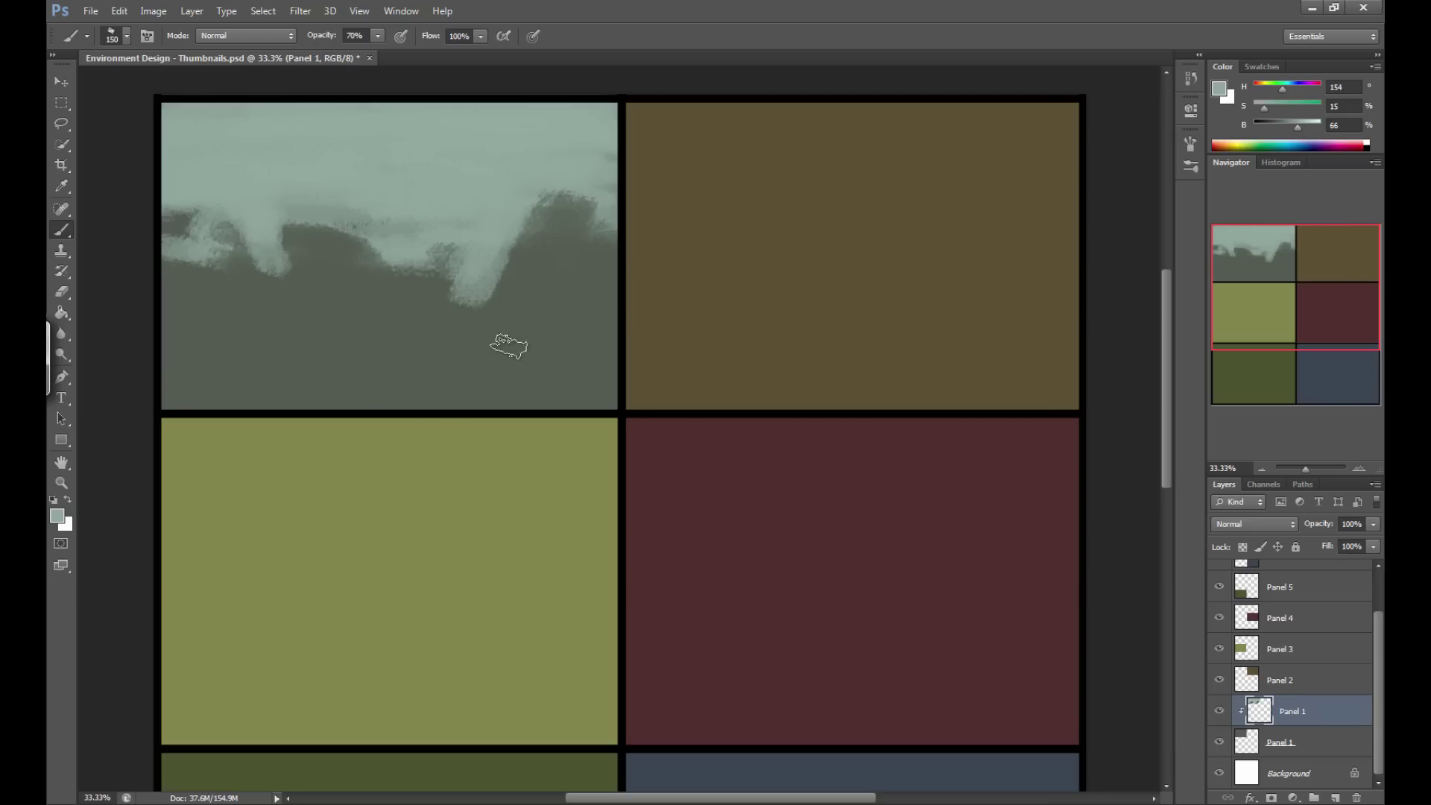
Sample the pale sky color again and paint the near bends of a zigzag stream in the panel's lower part with a smaller brush.
{"action": "key", "text": "alt"}
{"action": "key", "text": "alt"}
{"action": "left_click", "coordinate": [357, 164], "text": "alt"}
{"action": "key", "text": "bracketleft"}
{"action": "key", "text": "bracketleft"}
{"action": "key", "text": "bracketleft"}
{"action": "key", "text": "bracketleft"}
{"action": "key", "text": "bracketleft"}
{"action": "left_click_drag", "start_coordinate": [588, 409], "coordinate": [422, 387]}
{"action": "mouse_move", "coordinate": [326, 369]}
{"action": "left_mouse_down"}
{"action": "mouse_move", "coordinate": [488, 406]}
{"action": "mouse_move", "coordinate": [297, 358]}
{"action": "mouse_move", "coordinate": [319, 377]}
{"action": "mouse_move", "coordinate": [350, 355]}
{"action": "mouse_move", "coordinate": [297, 365]}
{"action": "mouse_move", "coordinate": [492, 357]}
{"action": "left_mouse_up"}
Extend the pale stream into the distance toward the panel's left edge and back across, reducing the brush to size 45.
{"action": "key", "text": "bracketleft"}
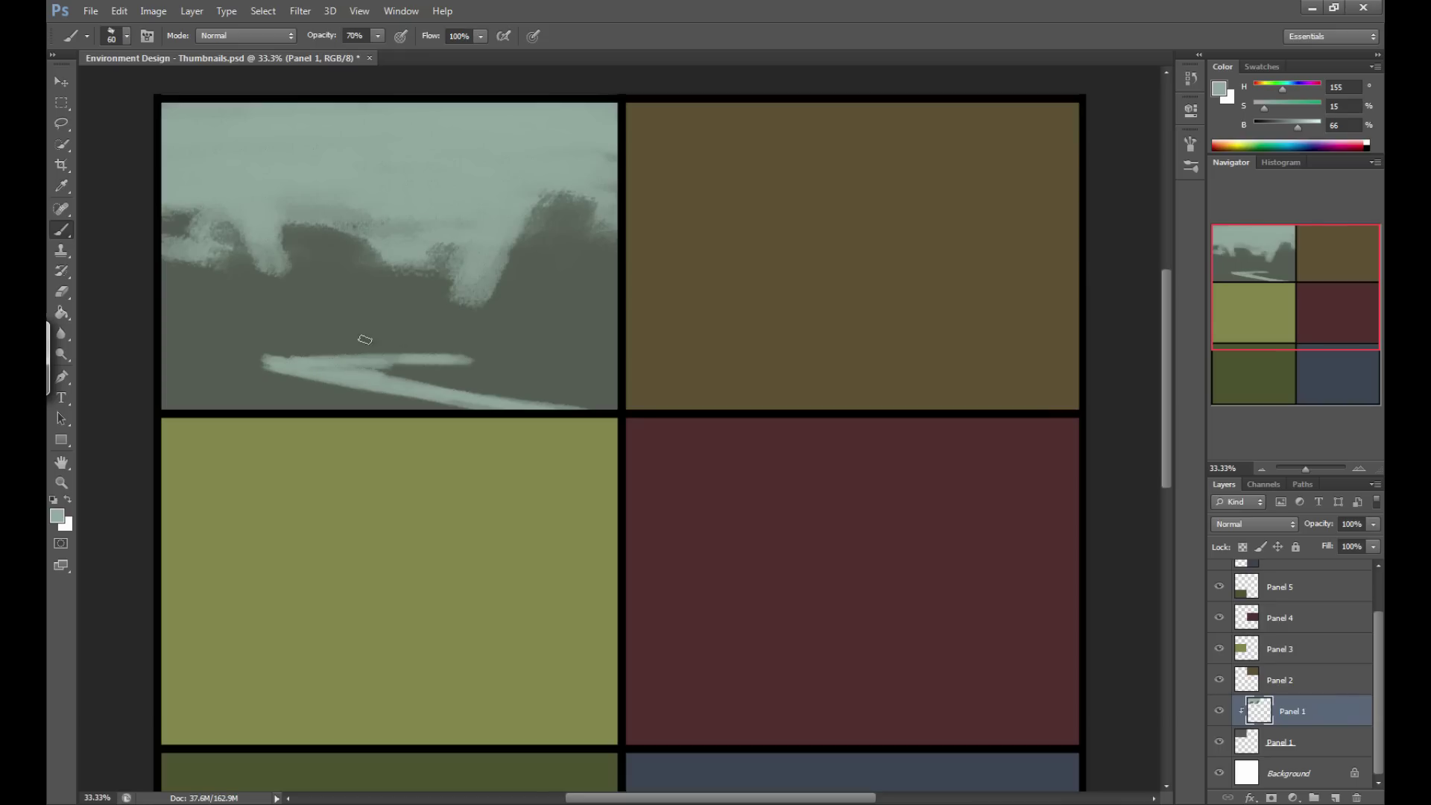
{"action": "left_click_drag", "start_coordinate": [468, 362], "coordinate": [180, 322]}
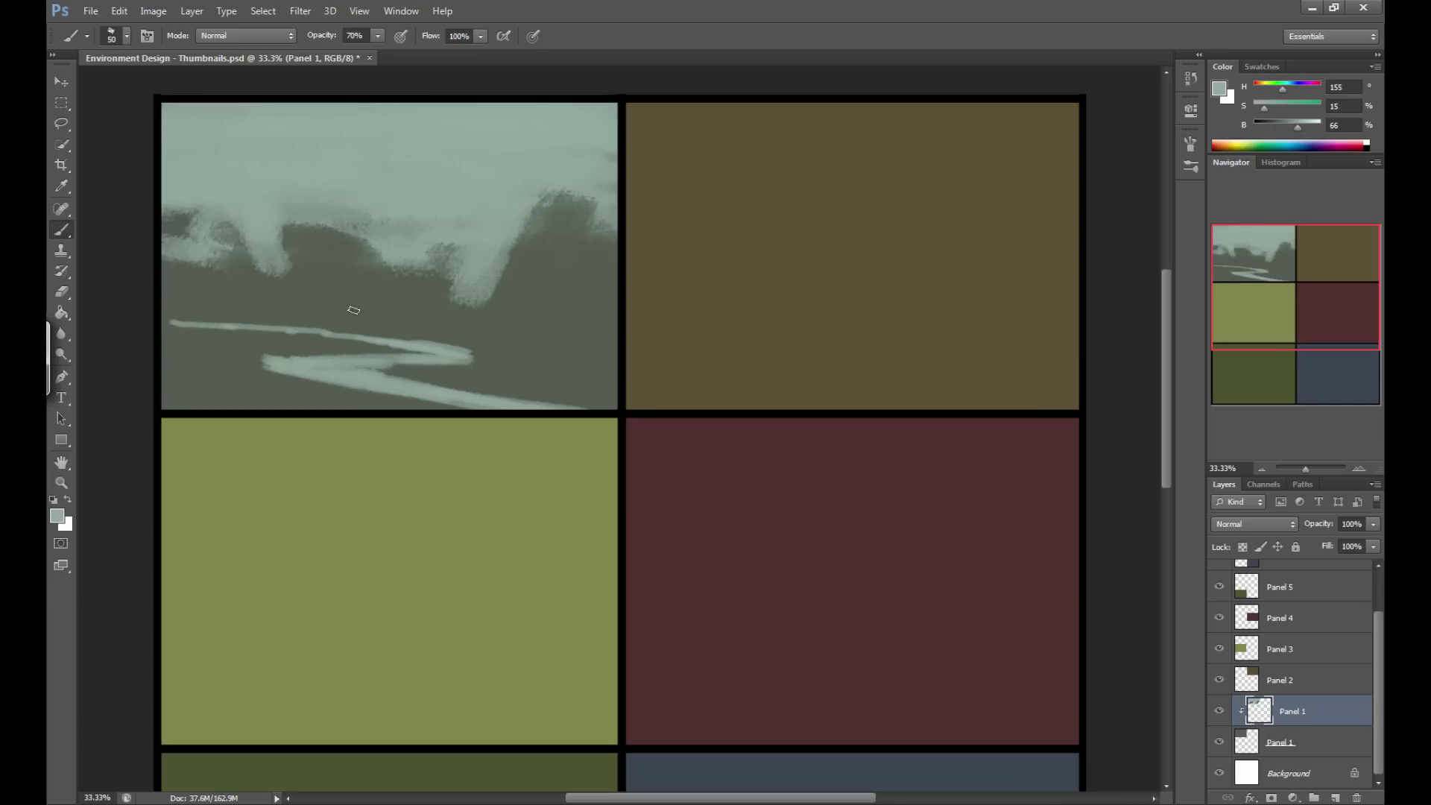
{"action": "mouse_move", "coordinate": [309, 327]}
{"action": "left_mouse_down"}
{"action": "mouse_move", "coordinate": [489, 315]}
{"action": "mouse_move", "coordinate": [206, 322]}
{"action": "mouse_move", "coordinate": [372, 322]}
{"action": "mouse_move", "coordinate": [214, 327]}
{"action": "left_mouse_up"}
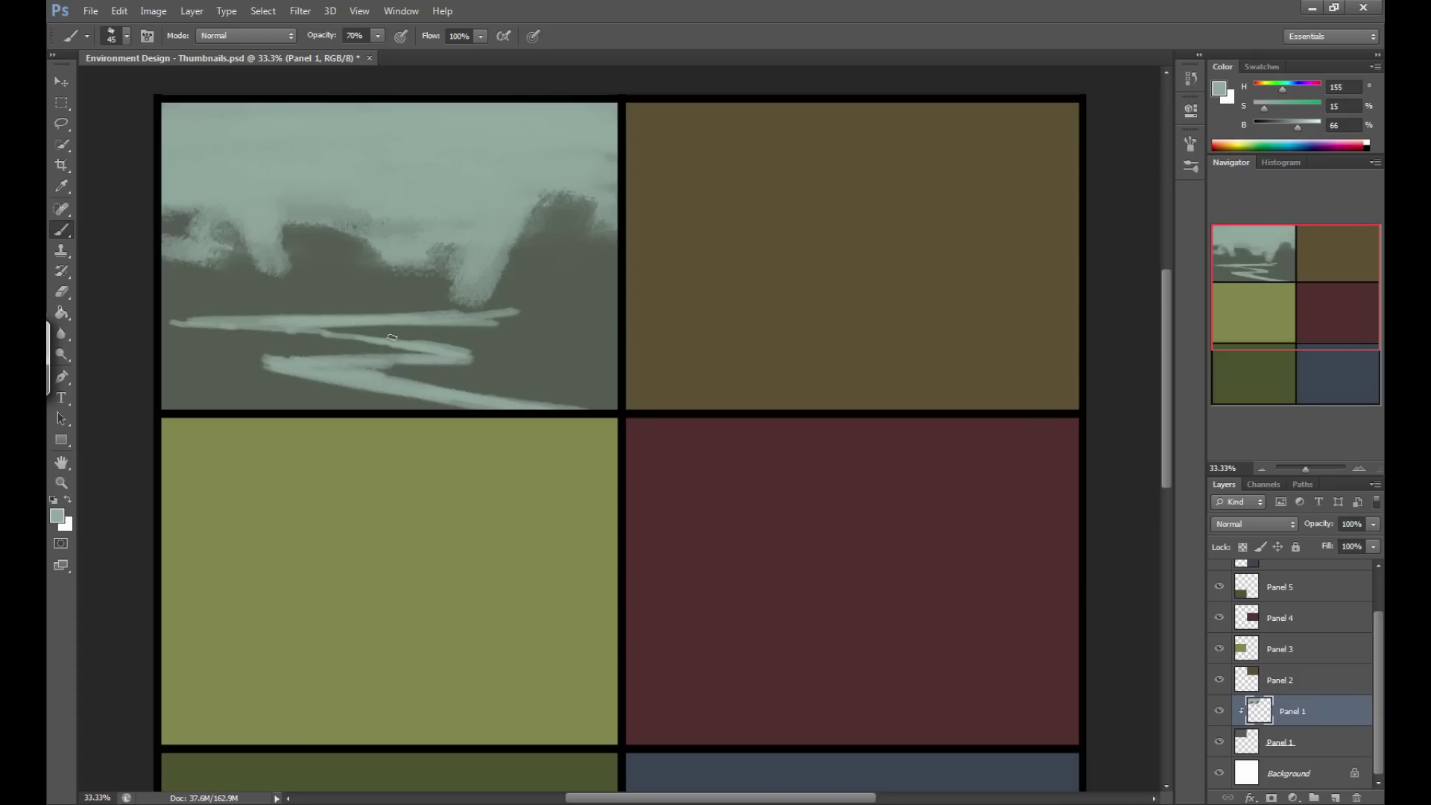
Extend the far stretch of the pale stream to the right at size 40 and clean its upper edge with sampled dark grey-green.
{"action": "mouse_move", "coordinate": [525, 319]}
{"action": "left_mouse_down"}
{"action": "mouse_move", "coordinate": [447, 322]}
{"action": "mouse_move", "coordinate": [561, 317]}
{"action": "mouse_move", "coordinate": [210, 322]}
{"action": "left_mouse_up"}
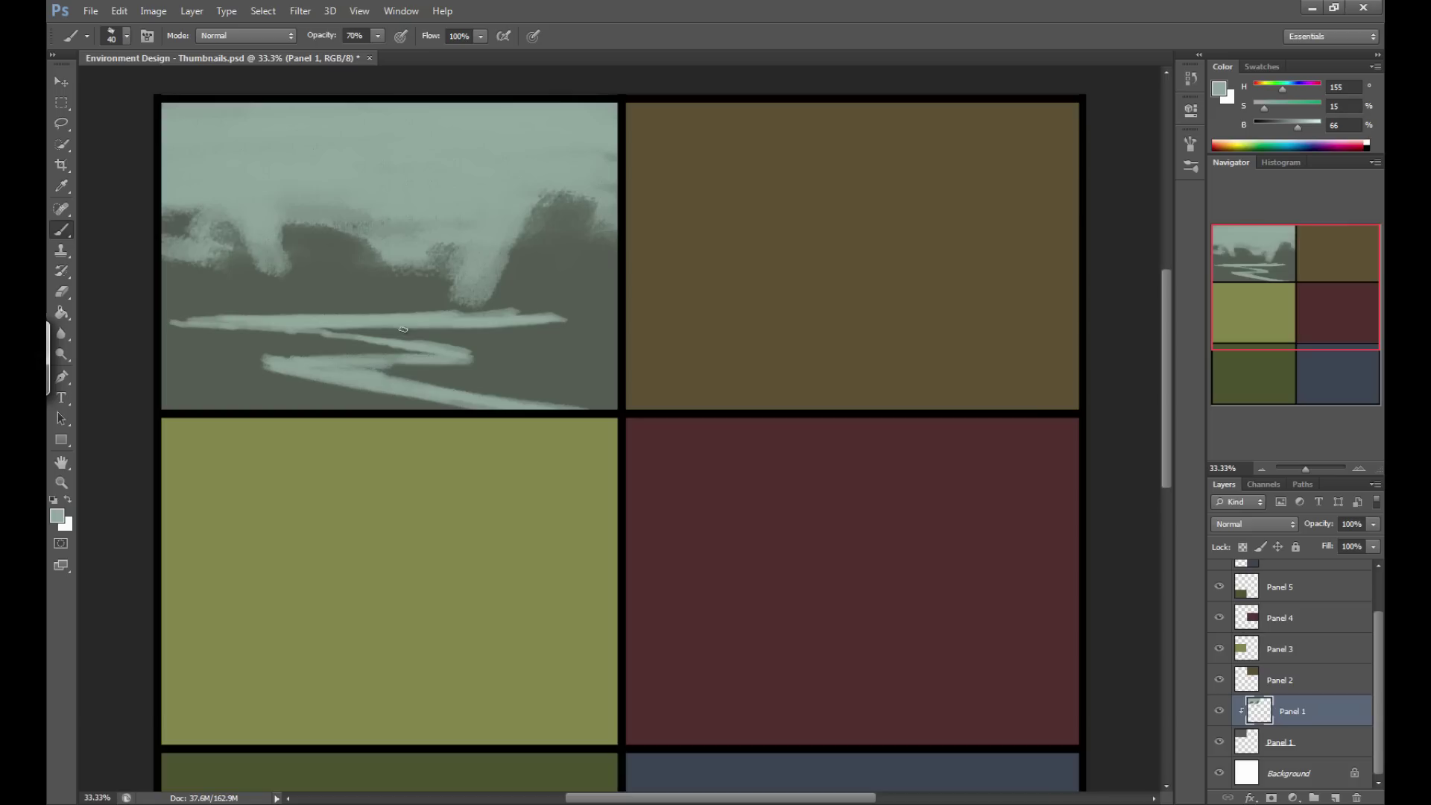
{"action": "left_click", "coordinate": [511, 293], "text": "alt"}
{"action": "left_click_drag", "start_coordinate": [525, 312], "coordinate": [389, 311]}
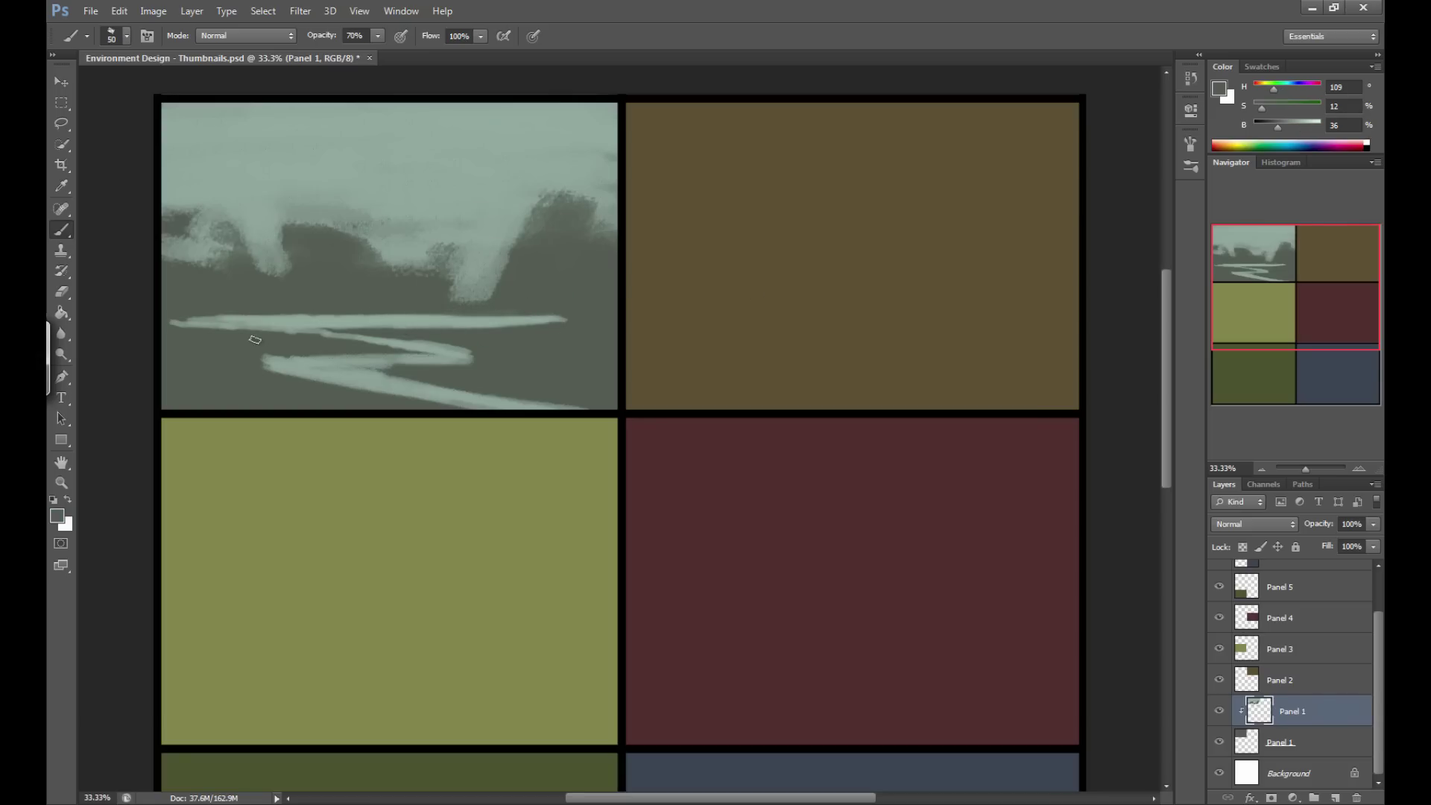
Sample the dark ground color and mix a darker foreground grey with H 72, S 9, B 25.
{"action": "left_click", "coordinate": [546, 334], "text": "alt"}
{"action": "left_click", "coordinate": [57, 515]}
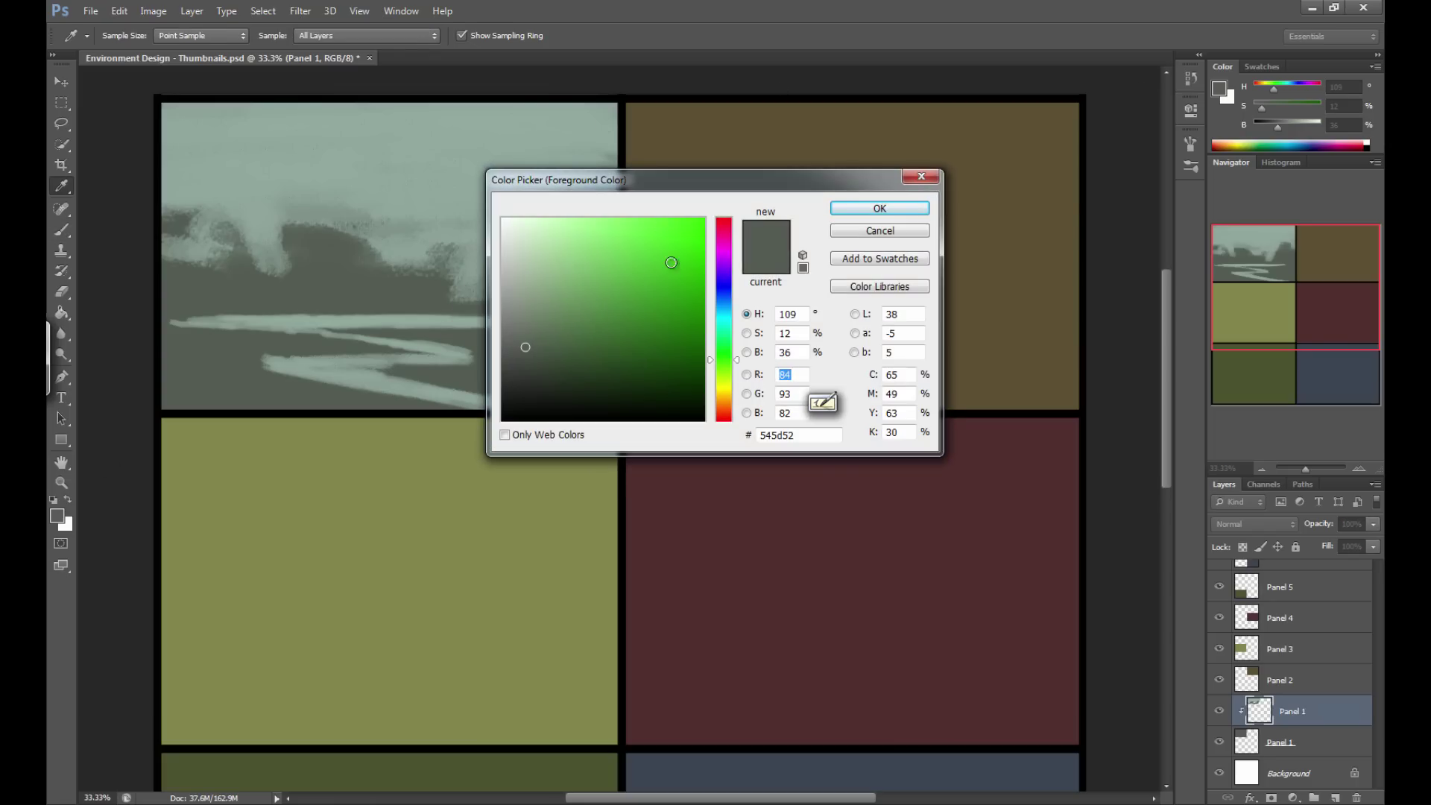
{"action": "left_click_drag", "start_coordinate": [713, 361], "coordinate": [724, 381]}
{"action": "left_click", "coordinate": [524, 355]}
{"action": "left_click_drag", "start_coordinate": [523, 355], "coordinate": [520, 372]}
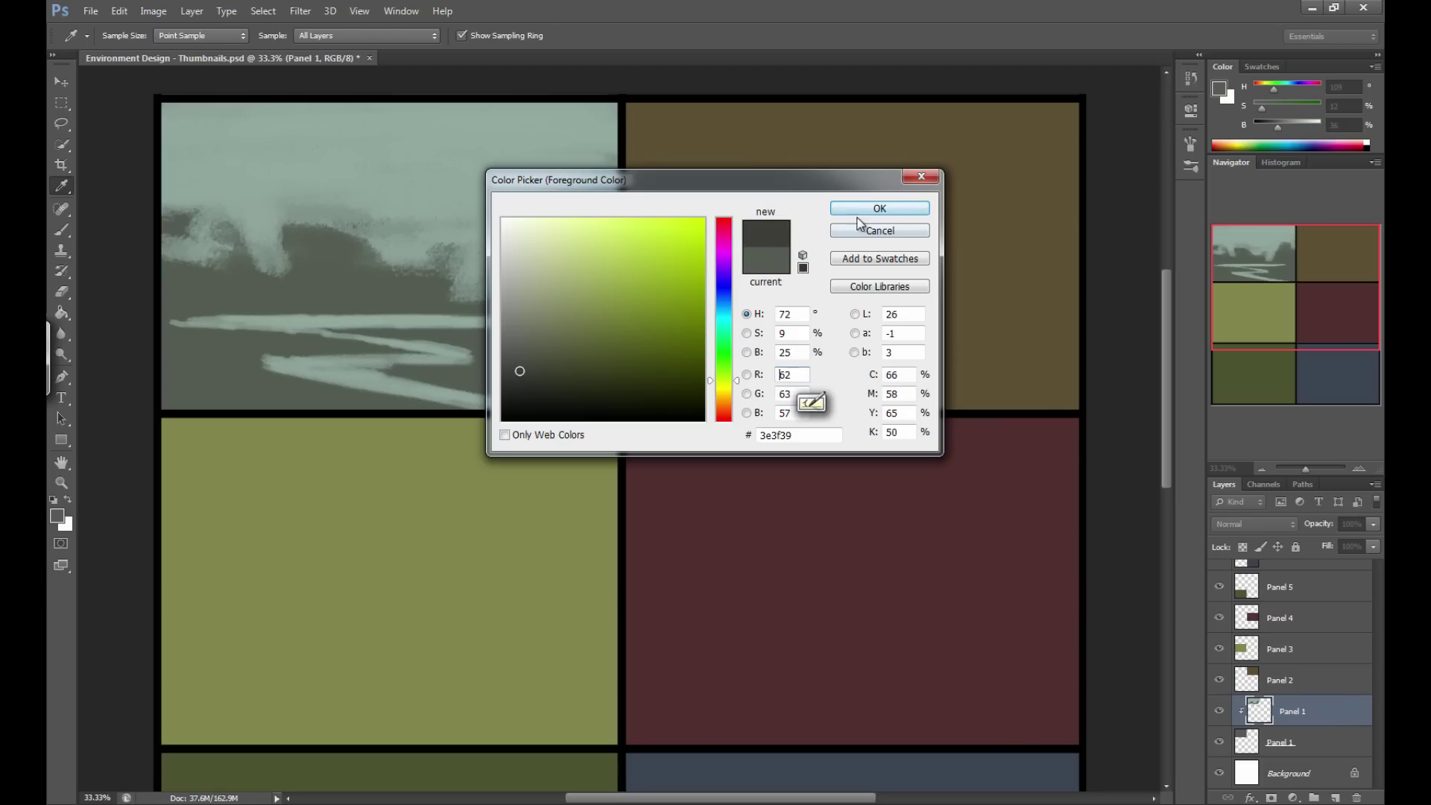
{"action": "left_click", "coordinate": [880, 208]}
{"action": "key", "text": "b"}
Paint dark banks along the stream's right side and a dark mass on the left shore, enlarging the brush to size 70 and beyond.
{"action": "mouse_move", "coordinate": [521, 343]}
{"action": "left_mouse_down"}
{"action": "mouse_move", "coordinate": [461, 361]}
{"action": "mouse_move", "coordinate": [610, 362]}
{"action": "left_mouse_up"}
{"action": "key", "text": "bracketleft"}
{"action": "mouse_move", "coordinate": [433, 366]}
{"action": "left_mouse_down"}
{"action": "mouse_move", "coordinate": [620, 365]}
{"action": "mouse_move", "coordinate": [477, 360]}
{"action": "mouse_move", "coordinate": [618, 356]}
{"action": "mouse_move", "coordinate": [537, 351]}
{"action": "mouse_move", "coordinate": [589, 345]}
{"action": "left_mouse_up"}
{"action": "key", "text": "bracketright"}
{"action": "mouse_move", "coordinate": [403, 336]}
{"action": "left_mouse_down"}
{"action": "mouse_move", "coordinate": [424, 296]}
{"action": "mouse_move", "coordinate": [389, 325]}
{"action": "mouse_move", "coordinate": [513, 318]}
{"action": "mouse_move", "coordinate": [431, 324]}
{"action": "mouse_move", "coordinate": [490, 305]}
{"action": "mouse_move", "coordinate": [489, 285]}
{"action": "mouse_move", "coordinate": [465, 298]}
{"action": "mouse_move", "coordinate": [579, 309]}
{"action": "mouse_move", "coordinate": [459, 327]}
{"action": "mouse_move", "coordinate": [565, 323]}
{"action": "left_mouse_up"}
{"action": "key", "text": "bracketright"}
{"action": "key", "text": "bracketright"}
{"action": "mouse_move", "coordinate": [528, 325]}
{"action": "left_mouse_down"}
{"action": "mouse_move", "coordinate": [601, 328]}
{"action": "mouse_move", "coordinate": [484, 329]}
{"action": "mouse_move", "coordinate": [574, 311]}
{"action": "mouse_move", "coordinate": [541, 305]}
{"action": "mouse_move", "coordinate": [571, 295]}
{"action": "mouse_move", "coordinate": [535, 285]}
{"action": "mouse_move", "coordinate": [589, 290]}
{"action": "left_mouse_up"}
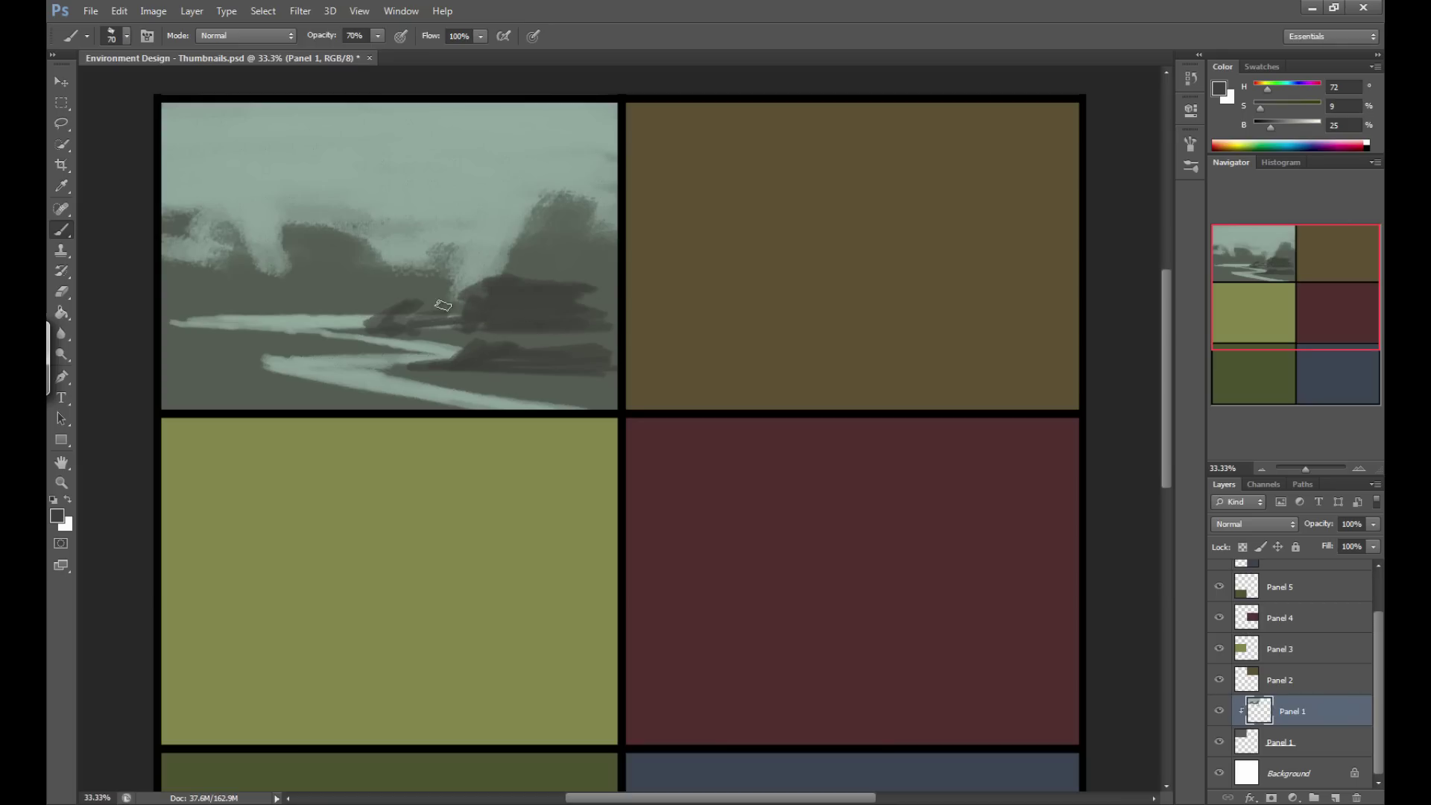
{"action": "mouse_move", "coordinate": [289, 310]}
{"action": "left_mouse_down"}
{"action": "mouse_move", "coordinate": [258, 267]}
{"action": "mouse_move", "coordinate": [216, 279]}
{"action": "mouse_move", "coordinate": [271, 288]}
{"action": "mouse_move", "coordinate": [272, 310]}
{"action": "mouse_move", "coordinate": [252, 295]}
{"action": "mouse_move", "coordinate": [242, 313]}
{"action": "mouse_move", "coordinate": [175, 304]}
{"action": "mouse_move", "coordinate": [218, 311]}
{"action": "mouse_move", "coordinate": [177, 319]}
{"action": "mouse_move", "coordinate": [165, 290]}
{"action": "mouse_move", "coordinate": [233, 271]}
{"action": "mouse_move", "coordinate": [160, 273]}
{"action": "left_mouse_up"}
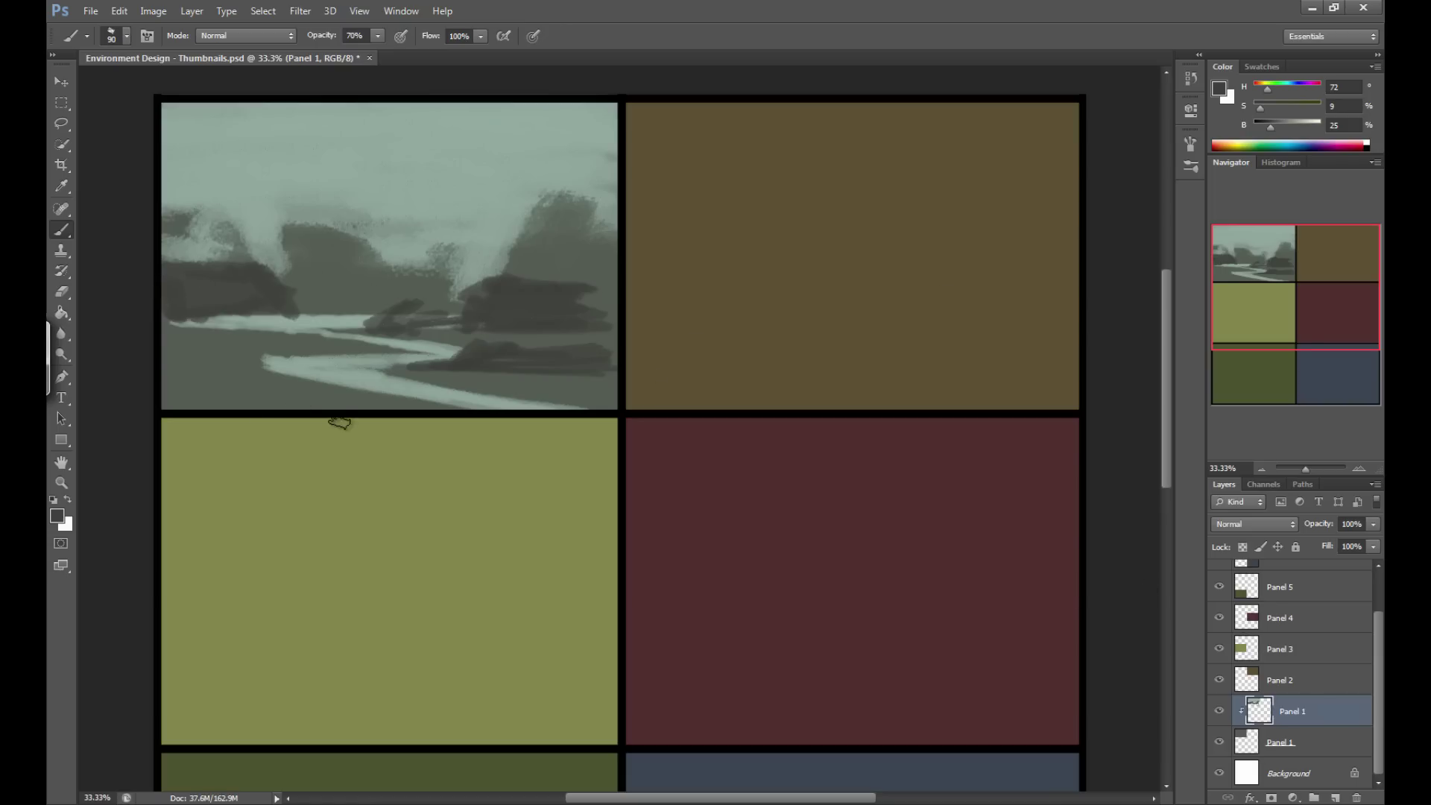
Sample a medium grey and paint a blocky rock mass rising behind the left bank with a size 90 brush.
{"action": "key", "text": "bracketright"}
{"action": "key", "text": "bracketright"}
{"action": "left_click", "coordinate": [482, 281], "text": "alt"}
{"action": "left_click", "coordinate": [477, 285], "text": "alt"}
{"action": "mouse_move", "coordinate": [298, 243]}
{"action": "left_mouse_down"}
{"action": "mouse_move", "coordinate": [270, 207]}
{"action": "mouse_move", "coordinate": [258, 215]}
{"action": "mouse_move", "coordinate": [260, 196]}
{"action": "mouse_move", "coordinate": [196, 187]}
{"action": "mouse_move", "coordinate": [250, 203]}
{"action": "mouse_move", "coordinate": [193, 214]}
{"action": "mouse_move", "coordinate": [199, 249]}
{"action": "left_mouse_up"}
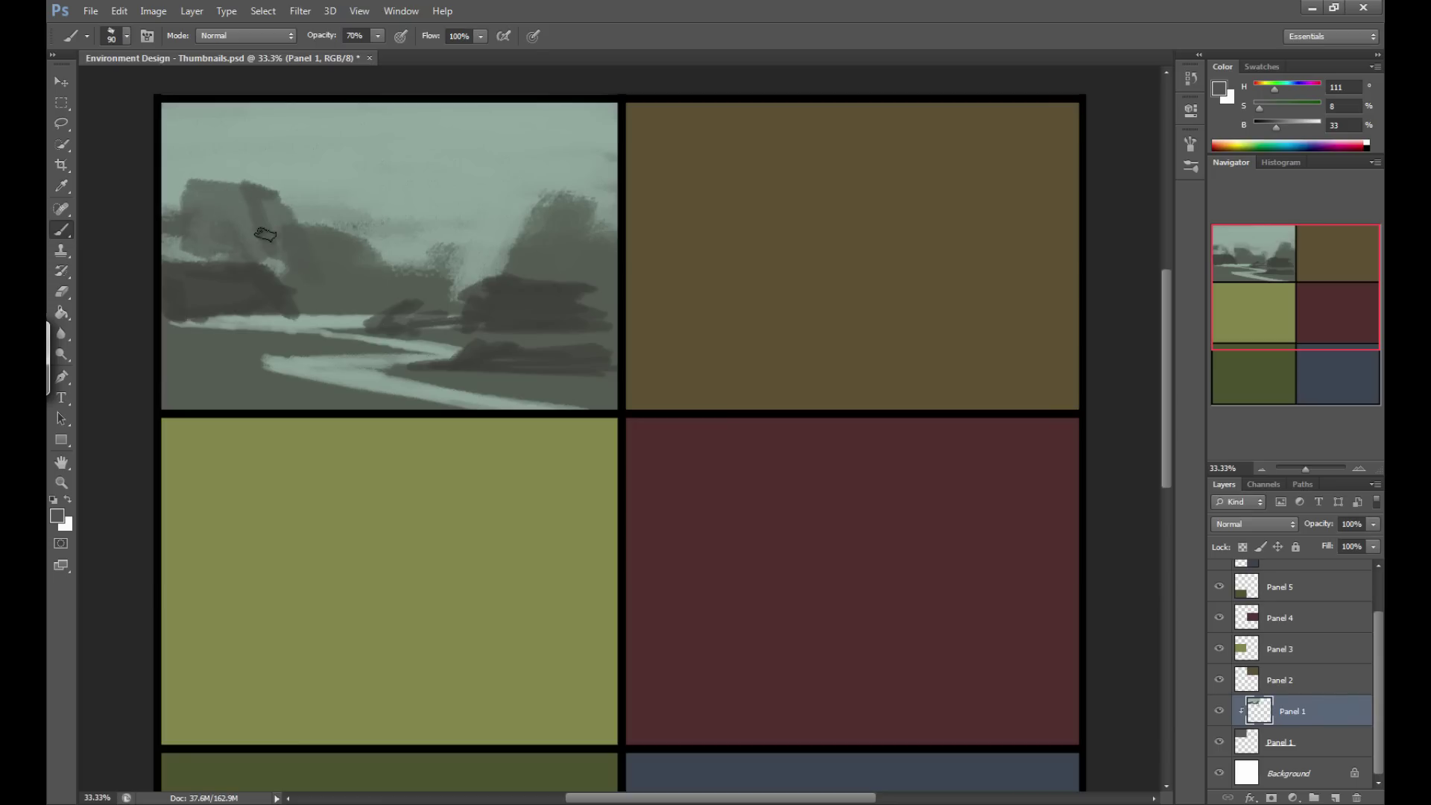
Paint a pale slope from the left rock mass down to the stream with sampled greys at size 80, shading its right face darker.
{"action": "left_click", "coordinate": [321, 220], "text": "alt"}
{"action": "left_click", "coordinate": [310, 215], "text": "alt"}
{"action": "mouse_move", "coordinate": [306, 220]}
{"action": "left_mouse_down"}
{"action": "mouse_move", "coordinate": [321, 282]}
{"action": "mouse_move", "coordinate": [313, 265]}
{"action": "left_mouse_up"}
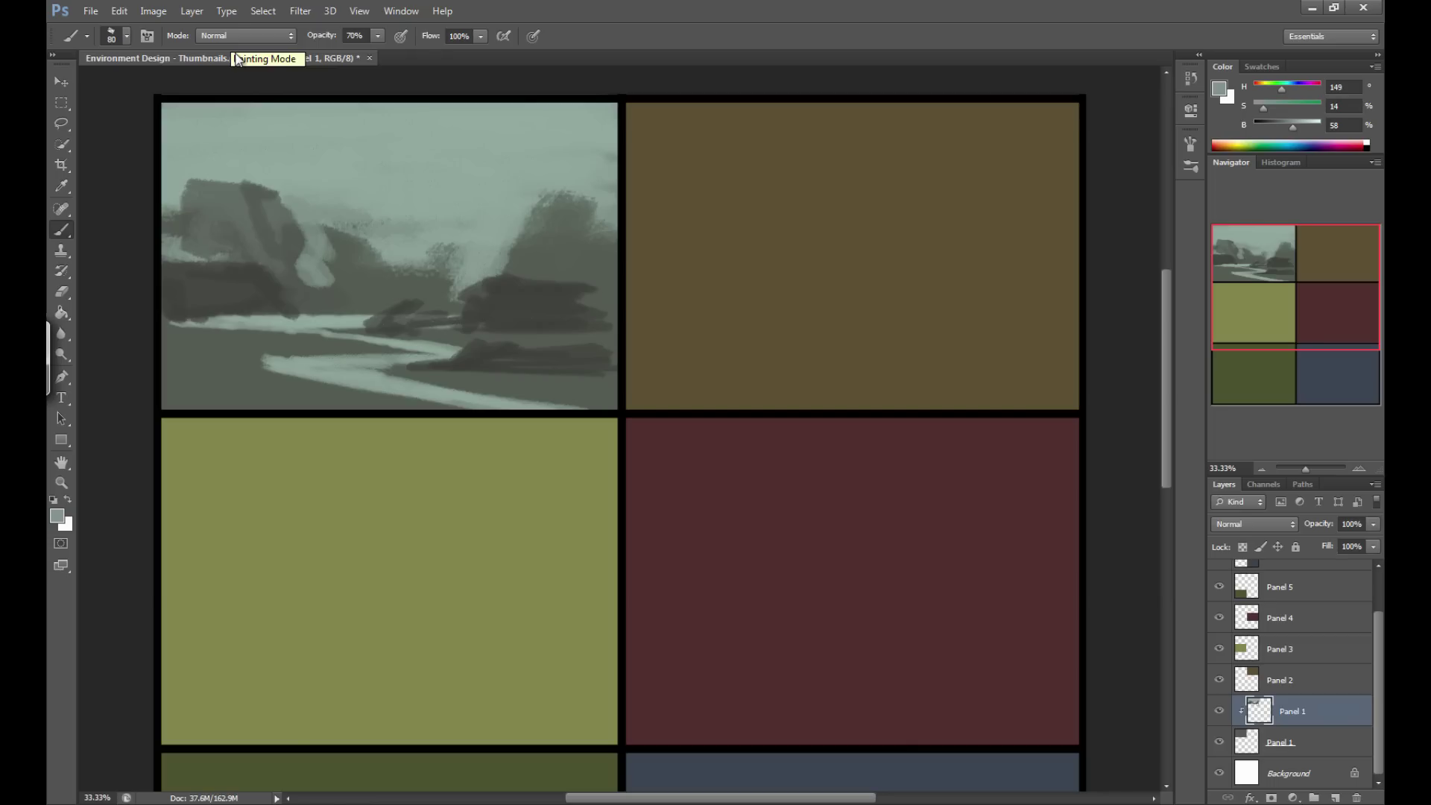
{"action": "mouse_move", "coordinate": [307, 277]}
{"action": "left_mouse_down"}
{"action": "mouse_move", "coordinate": [344, 287]}
{"action": "mouse_move", "coordinate": [313, 293]}
{"action": "mouse_move", "coordinate": [362, 322]}
{"action": "left_mouse_up"}
{"action": "left_click", "coordinate": [237, 214], "text": "alt"}
{"action": "mouse_move", "coordinate": [270, 196]}
{"action": "left_mouse_down"}
{"action": "mouse_move", "coordinate": [308, 238]}
{"action": "mouse_move", "coordinate": [283, 202]}
{"action": "mouse_move", "coordinate": [307, 237]}
{"action": "mouse_move", "coordinate": [290, 266]}
{"action": "left_mouse_up"}
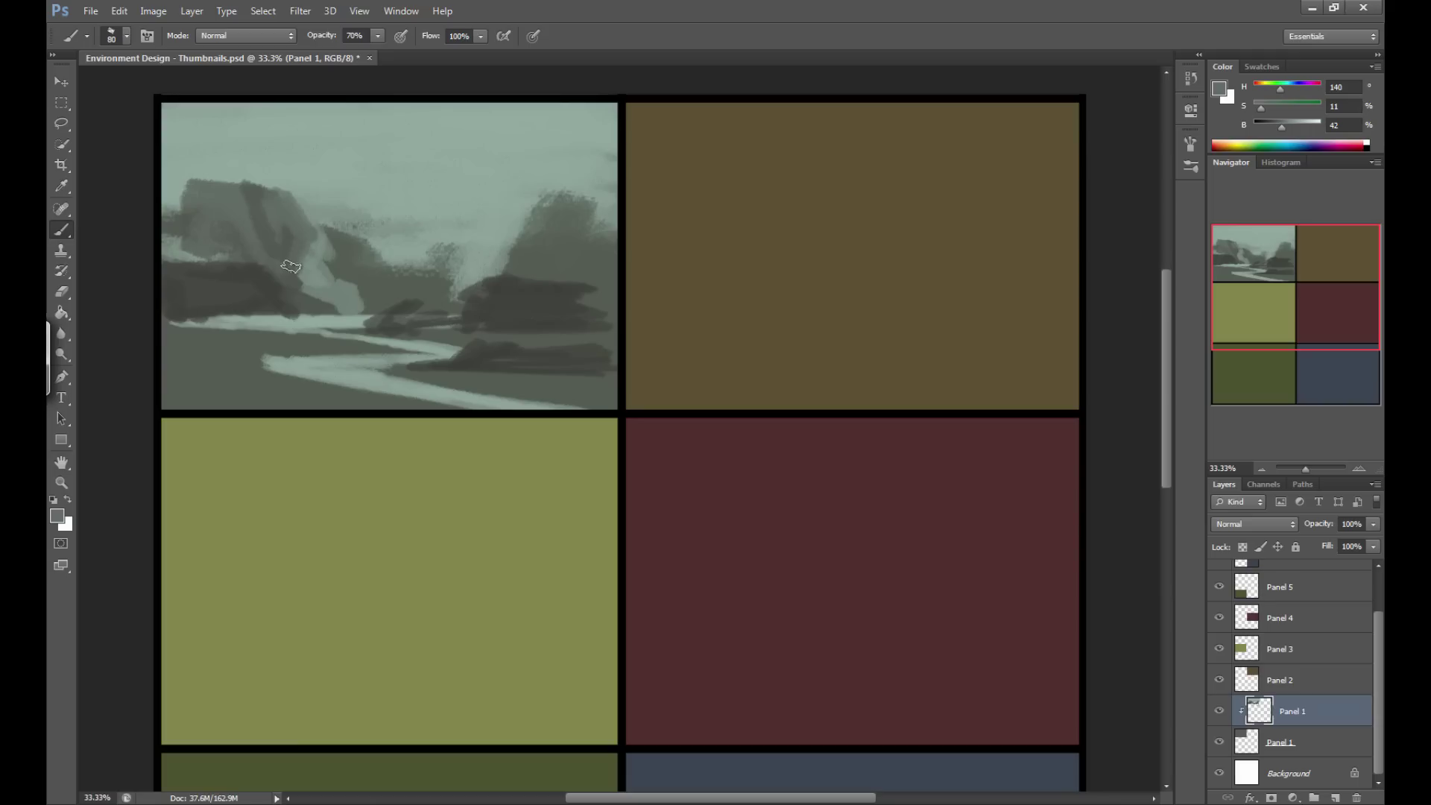
Sample the pale sky color and cut back the top of the left rock mass.
{"action": "key", "text": "alt"}
{"action": "left_click", "coordinate": [298, 147], "text": "alt"}
{"action": "mouse_move", "coordinate": [306, 197]}
{"action": "left_mouse_down"}
{"action": "mouse_move", "coordinate": [276, 177]}
{"action": "mouse_move", "coordinate": [262, 209]}
{"action": "mouse_move", "coordinate": [236, 187]}
{"action": "mouse_move", "coordinate": [315, 211]}
{"action": "mouse_move", "coordinate": [220, 170]}
{"action": "mouse_move", "coordinate": [257, 200]}
{"action": "left_mouse_up"}
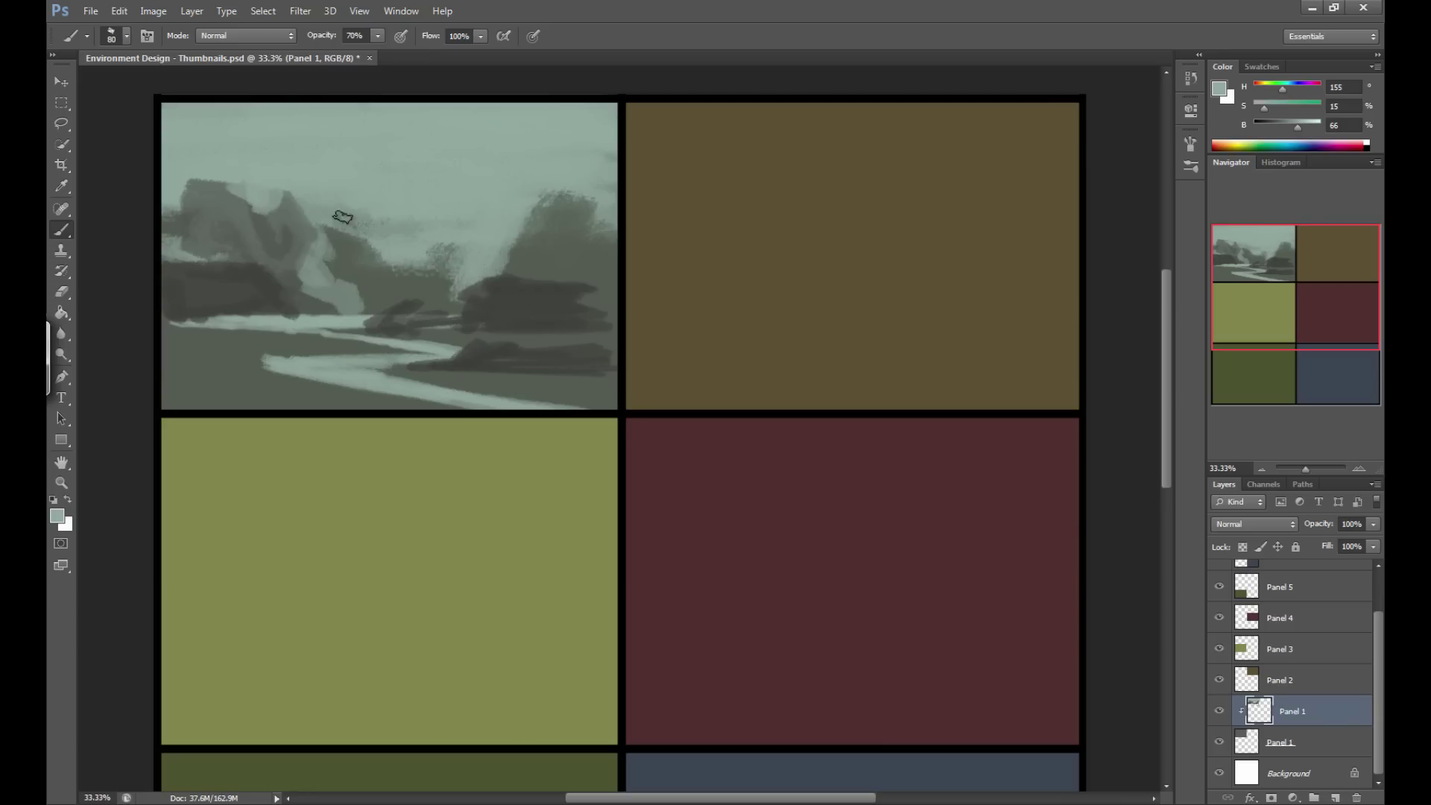
Paint a tall dark cliff at the panel's right edge and trim its top flatter with sampled sky color at size 60.
{"action": "left_click", "coordinate": [246, 263], "text": "alt"}
{"action": "left_click", "coordinate": [493, 287], "text": "alt"}
{"action": "mouse_move", "coordinate": [521, 287]}
{"action": "left_mouse_down"}
{"action": "mouse_move", "coordinate": [554, 199]}
{"action": "mouse_move", "coordinate": [562, 221]}
{"action": "mouse_move", "coordinate": [601, 202]}
{"action": "mouse_move", "coordinate": [584, 236]}
{"action": "mouse_move", "coordinate": [544, 224]}
{"action": "left_mouse_up"}
{"action": "mouse_move", "coordinate": [523, 283]}
{"action": "left_mouse_down"}
{"action": "mouse_move", "coordinate": [603, 303]}
{"action": "mouse_move", "coordinate": [587, 318]}
{"action": "mouse_move", "coordinate": [620, 304]}
{"action": "mouse_move", "coordinate": [600, 259]}
{"action": "mouse_move", "coordinate": [613, 299]}
{"action": "left_mouse_up"}
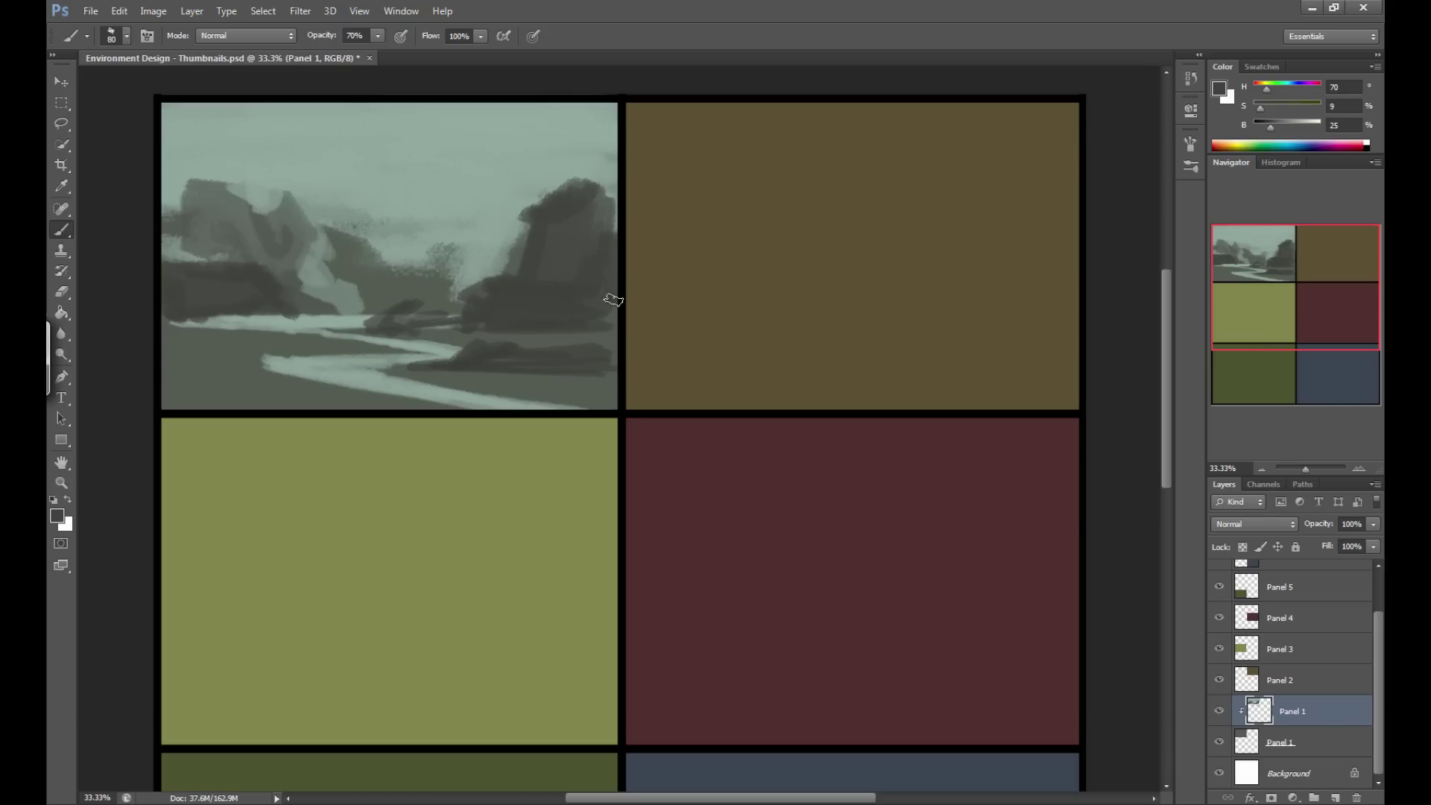
{"action": "left_click", "coordinate": [551, 183], "text": "alt"}
{"action": "mouse_move", "coordinate": [565, 184]}
{"action": "left_mouse_down"}
{"action": "mouse_move", "coordinate": [525, 198]}
{"action": "mouse_move", "coordinate": [600, 187]}
{"action": "mouse_move", "coordinate": [531, 194]}
{"action": "mouse_move", "coordinate": [594, 188]}
{"action": "mouse_move", "coordinate": [608, 204]}
{"action": "mouse_move", "coordinate": [572, 202]}
{"action": "left_mouse_up"}
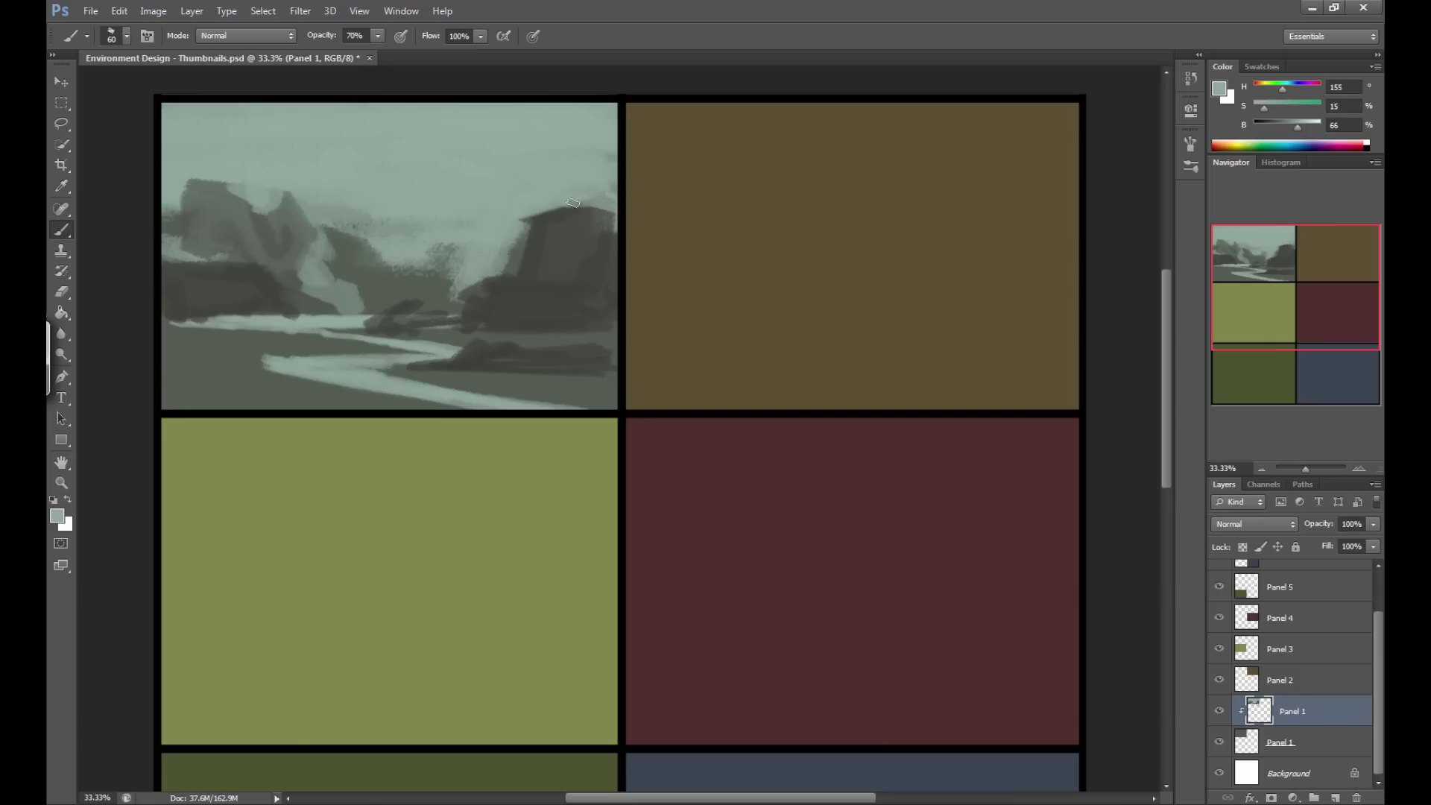
{"action": "left_click", "coordinate": [545, 298], "text": "alt"}
{"action": "left_click", "coordinate": [440, 349], "text": "alt"}
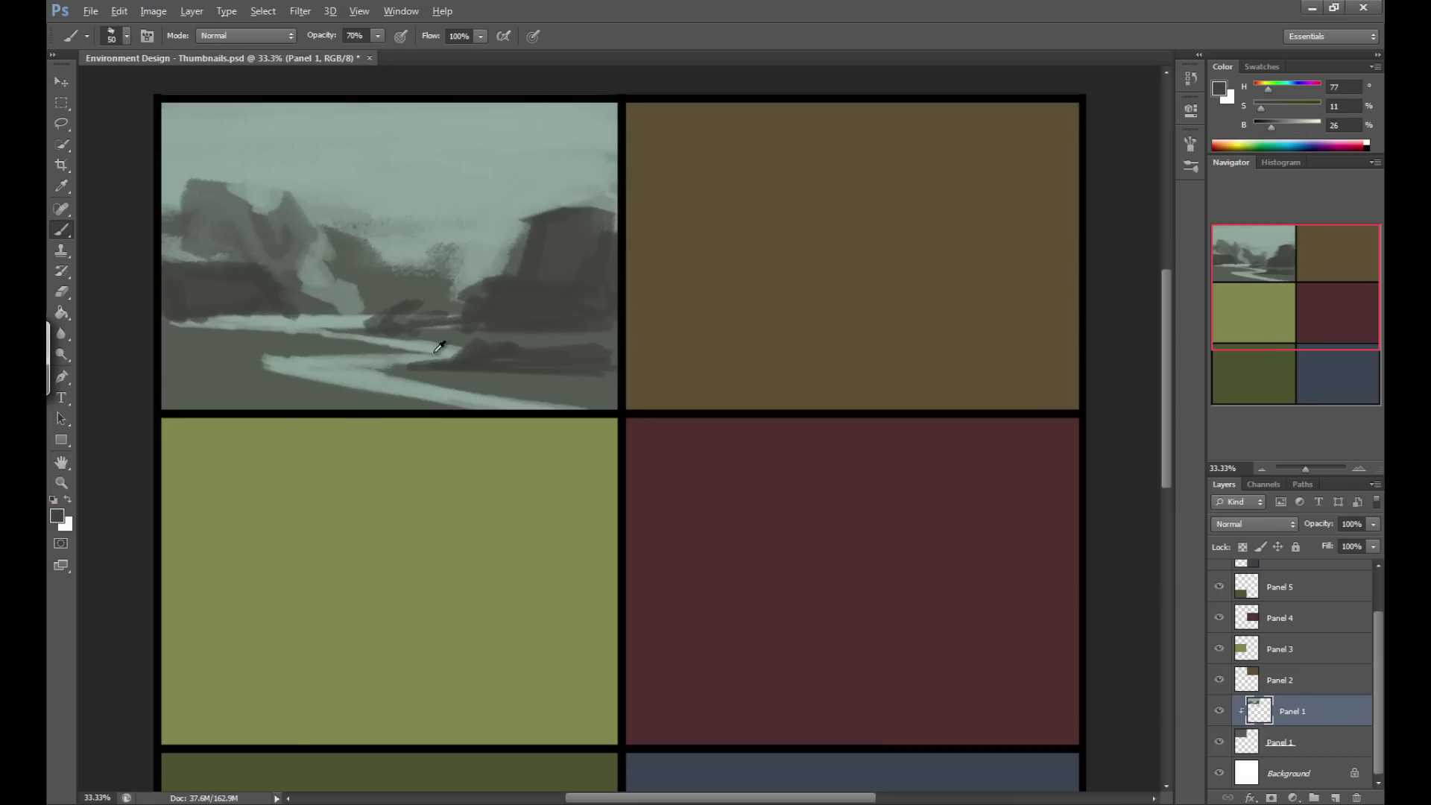
Switch to Windows Photo Viewer, look through the swamp reference images up to Death_swamp.jpg, and close the viewer.
{"action": "key", "text": "alt+Tab"}
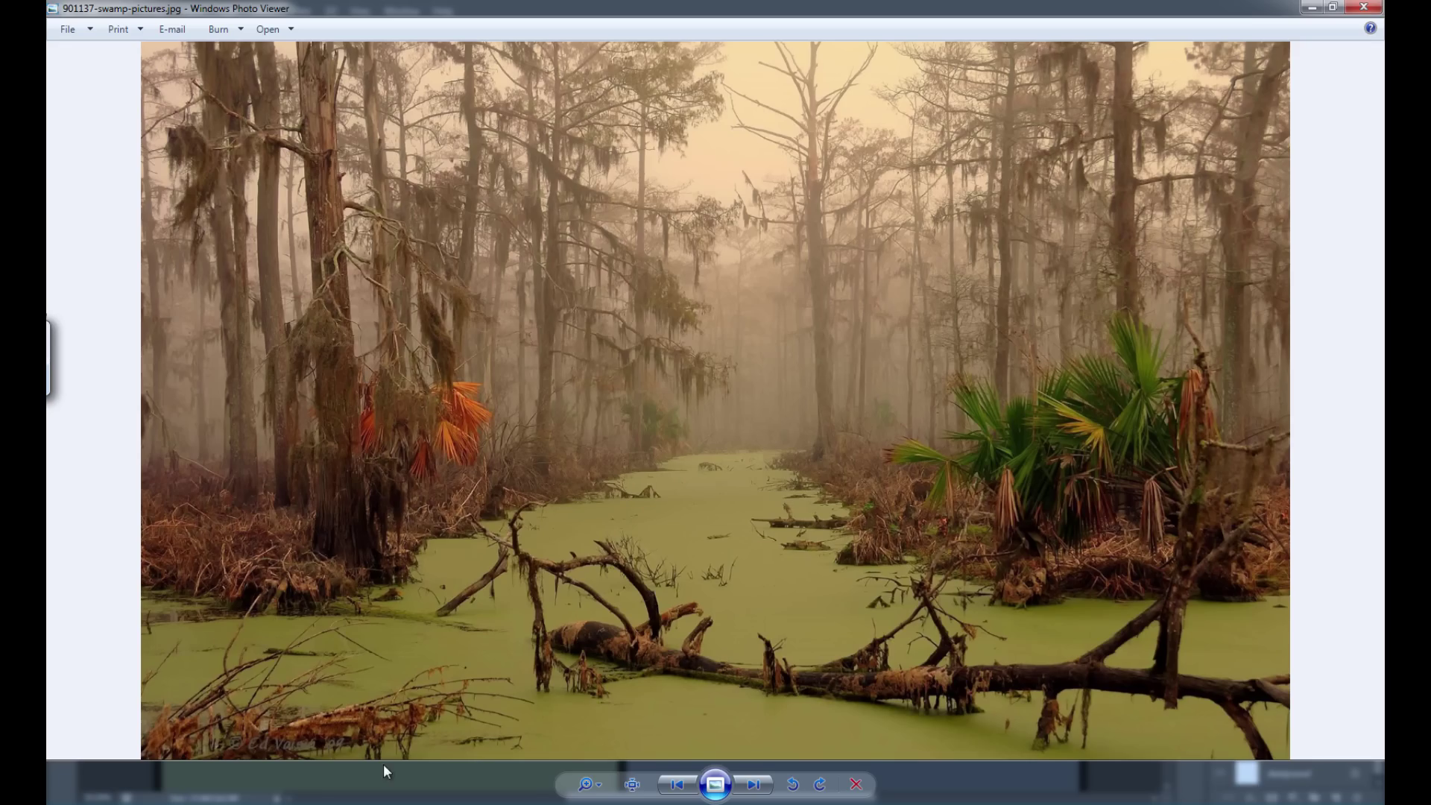
{"action": "scroll", "coordinate": [422, 599], "scroll_direction": "down", "scroll_amount": 1}
{"action": "scroll", "coordinate": [416, 649], "scroll_direction": "down", "scroll_amount": 1}
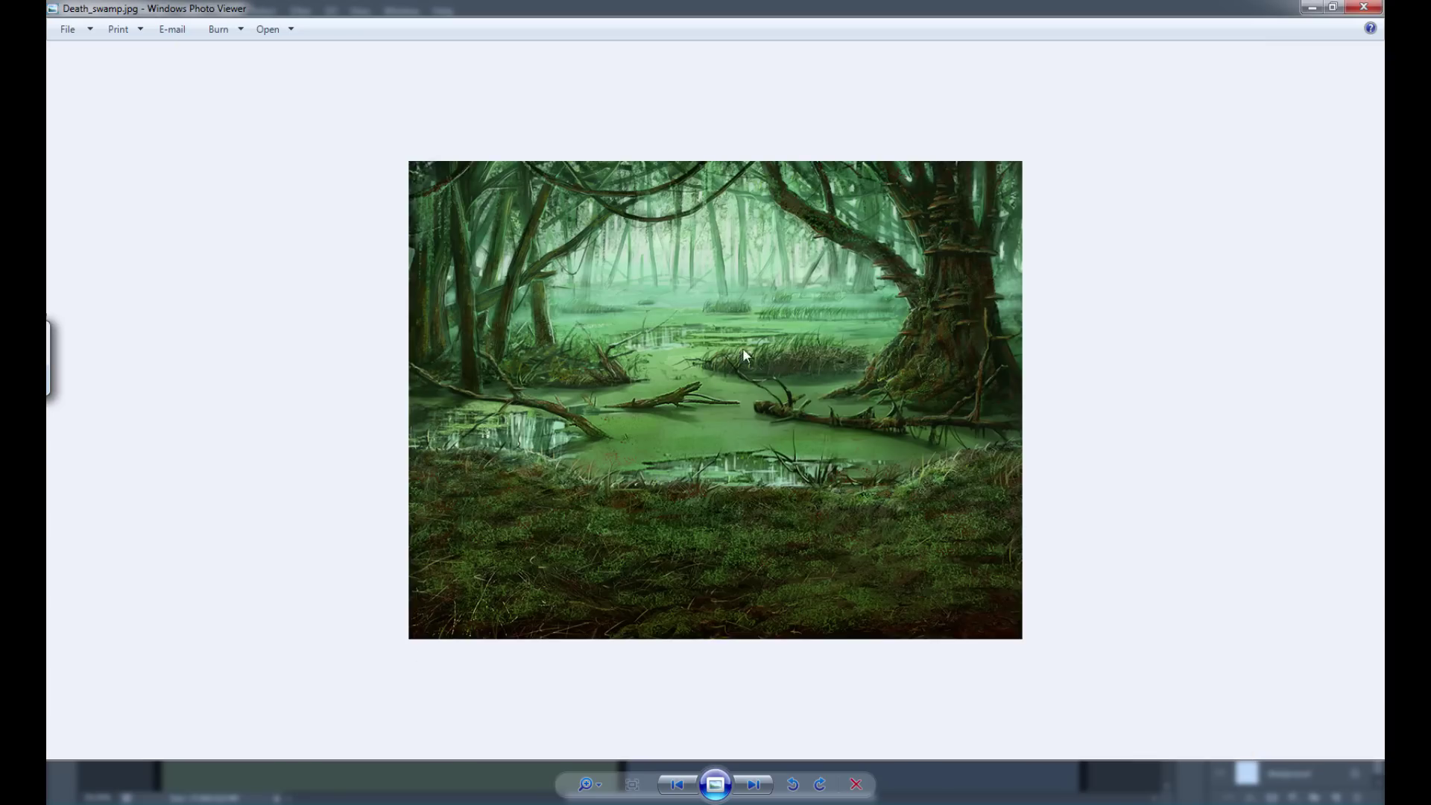
{"action": "key", "text": "alt+F4"}
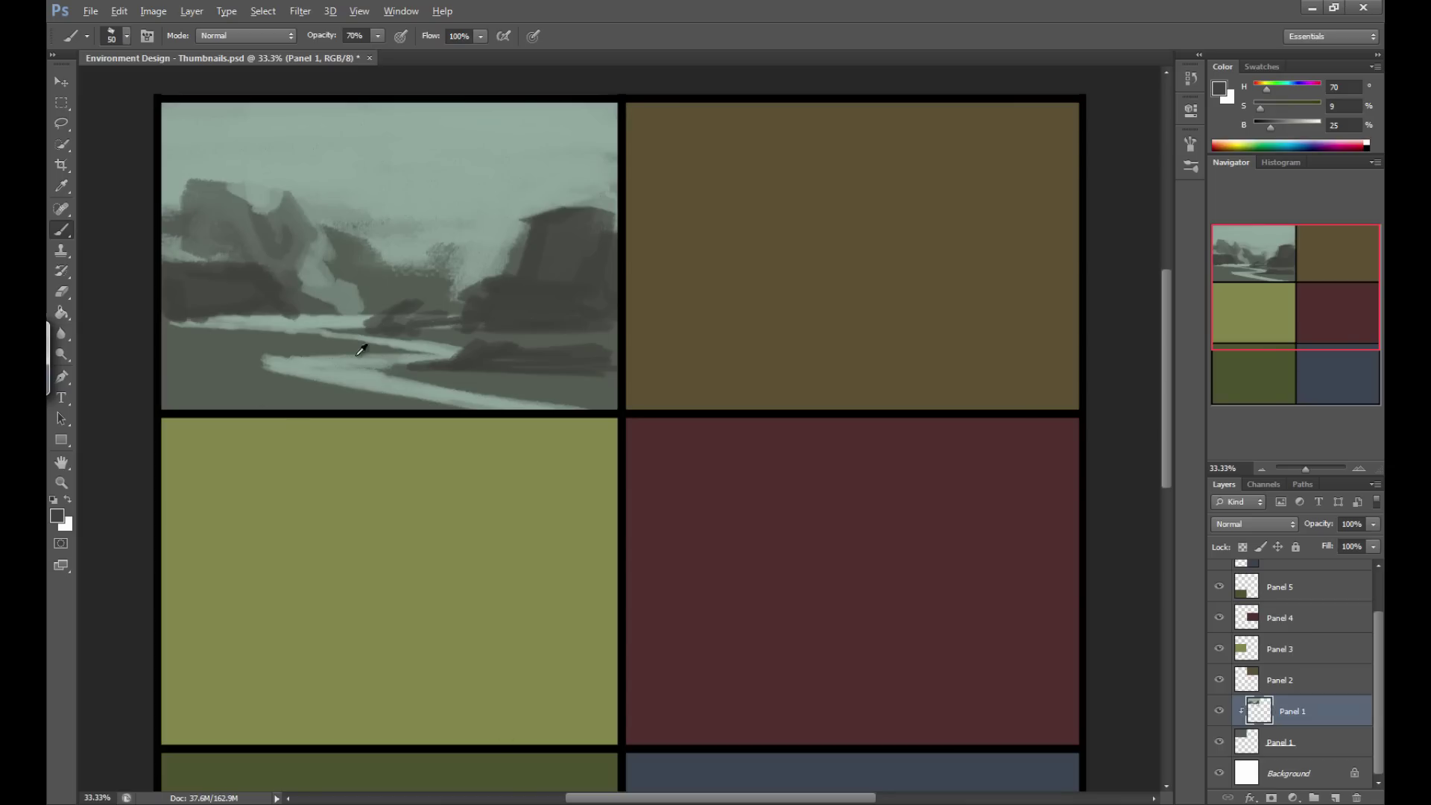
Extend the right foreground bank downward with dark strokes at size 35 and sharpen its lower edge with sampled water color at size 25.
{"action": "key", "text": "alt"}
{"action": "key", "text": "alt"}
{"action": "left_click_drag", "start_coordinate": [430, 377], "coordinate": [373, 376]}
{"action": "left_click_drag", "start_coordinate": [439, 382], "coordinate": [588, 378]}
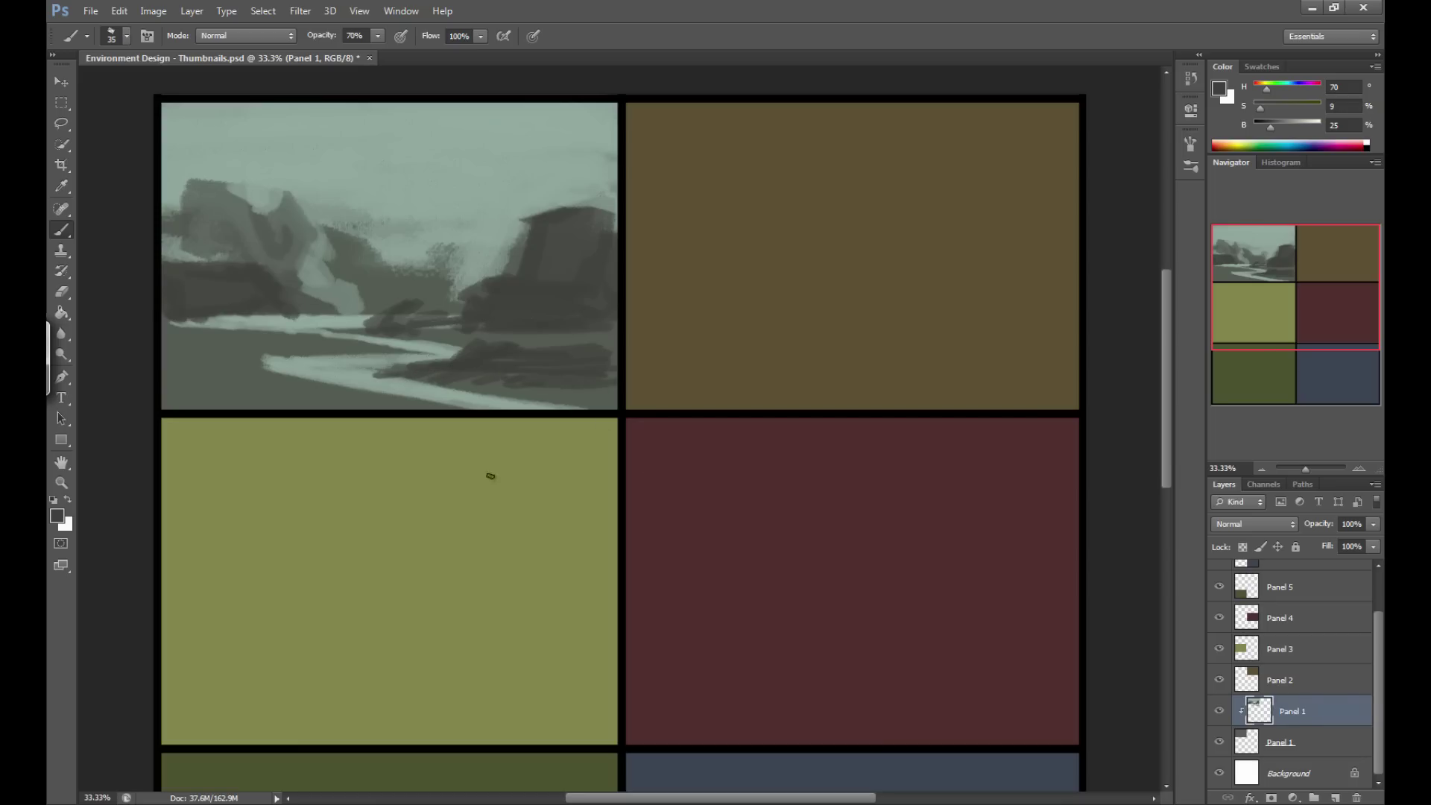
{"action": "left_click", "coordinate": [409, 385], "text": "alt"}
{"action": "mouse_move", "coordinate": [411, 383]}
{"action": "left_mouse_down"}
{"action": "mouse_move", "coordinate": [384, 379]}
{"action": "mouse_move", "coordinate": [503, 392]}
{"action": "mouse_move", "coordinate": [460, 390]}
{"action": "left_mouse_up"}
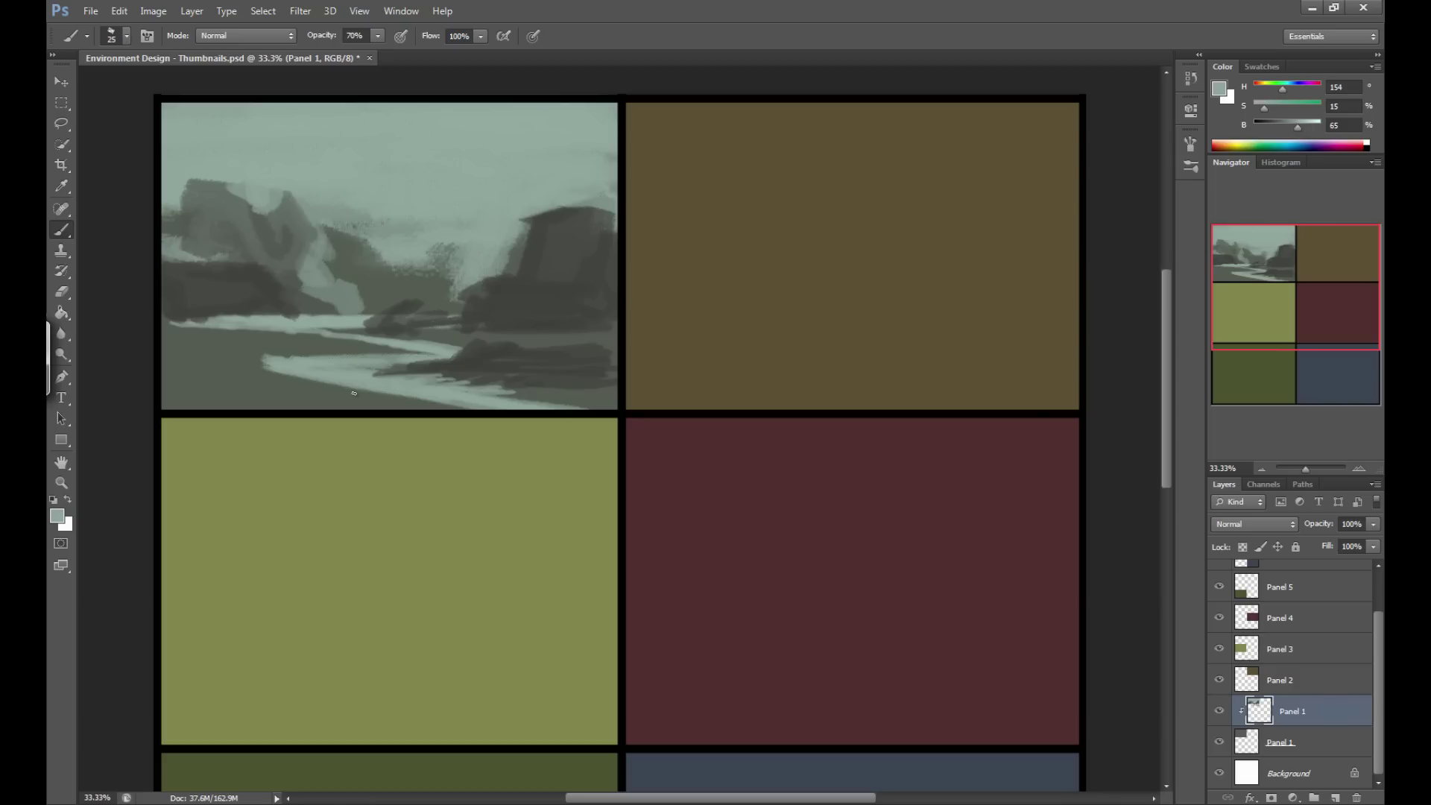
Widen the pale water beneath the right foreground bank and redefine the bank's lower edge with sampled dark grey at size 30.
{"action": "key", "text": "bracketright"}
{"action": "mouse_move", "coordinate": [597, 400]}
{"action": "left_mouse_down"}
{"action": "mouse_move", "coordinate": [611, 402]}
{"action": "mouse_move", "coordinate": [484, 392]}
{"action": "left_mouse_up"}
{"action": "key", "text": "bracketleft"}
{"action": "left_click", "coordinate": [518, 377], "text": "alt"}
{"action": "left_click_drag", "start_coordinate": [604, 381], "coordinate": [478, 385]}
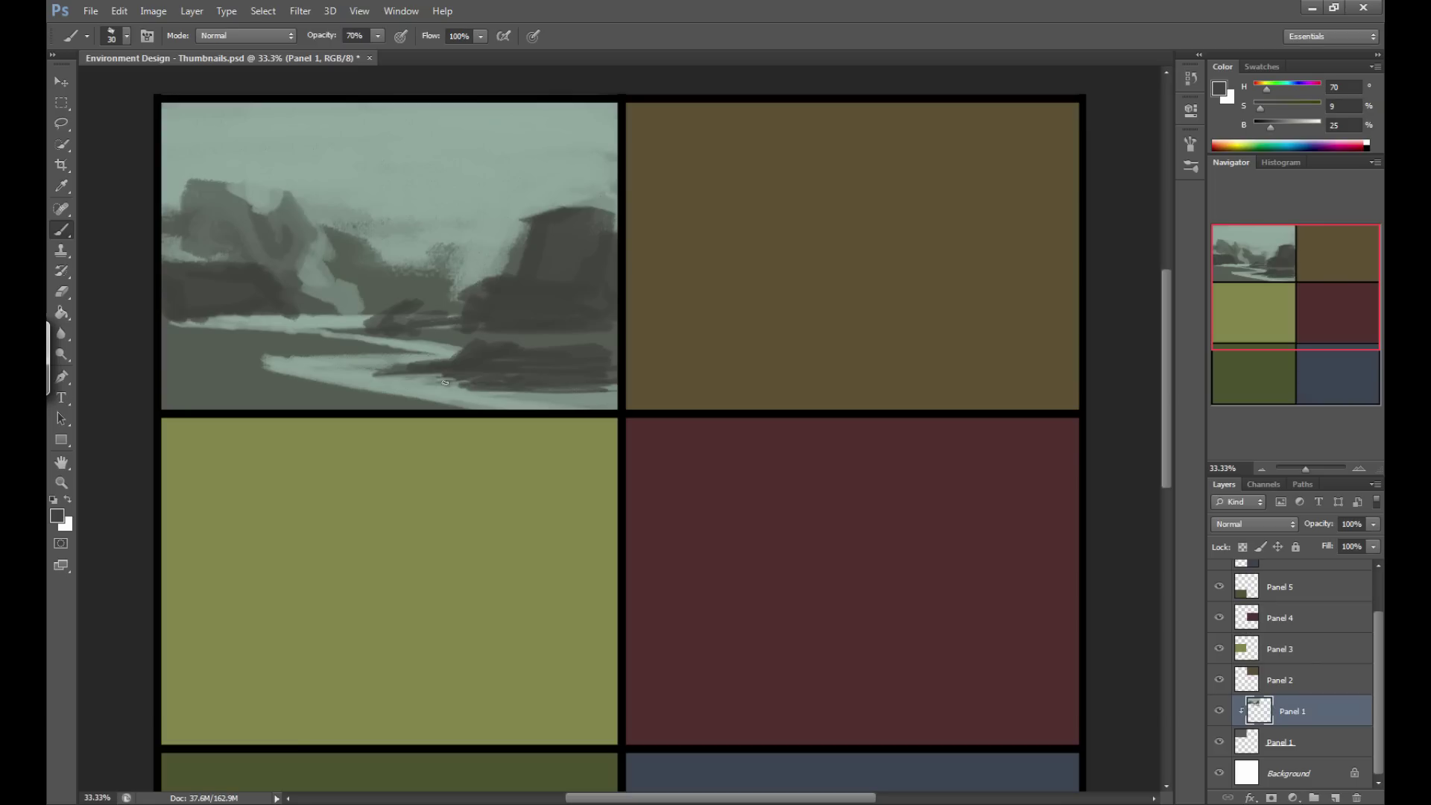
Trim the right bank's tip with sampled water color at size 40 and add a thin dark streak in the water at size 30.
{"action": "key", "text": "bracketright"}
{"action": "left_click", "coordinate": [354, 369], "text": "alt"}
{"action": "left_click_drag", "start_coordinate": [406, 367], "coordinate": [385, 382]}
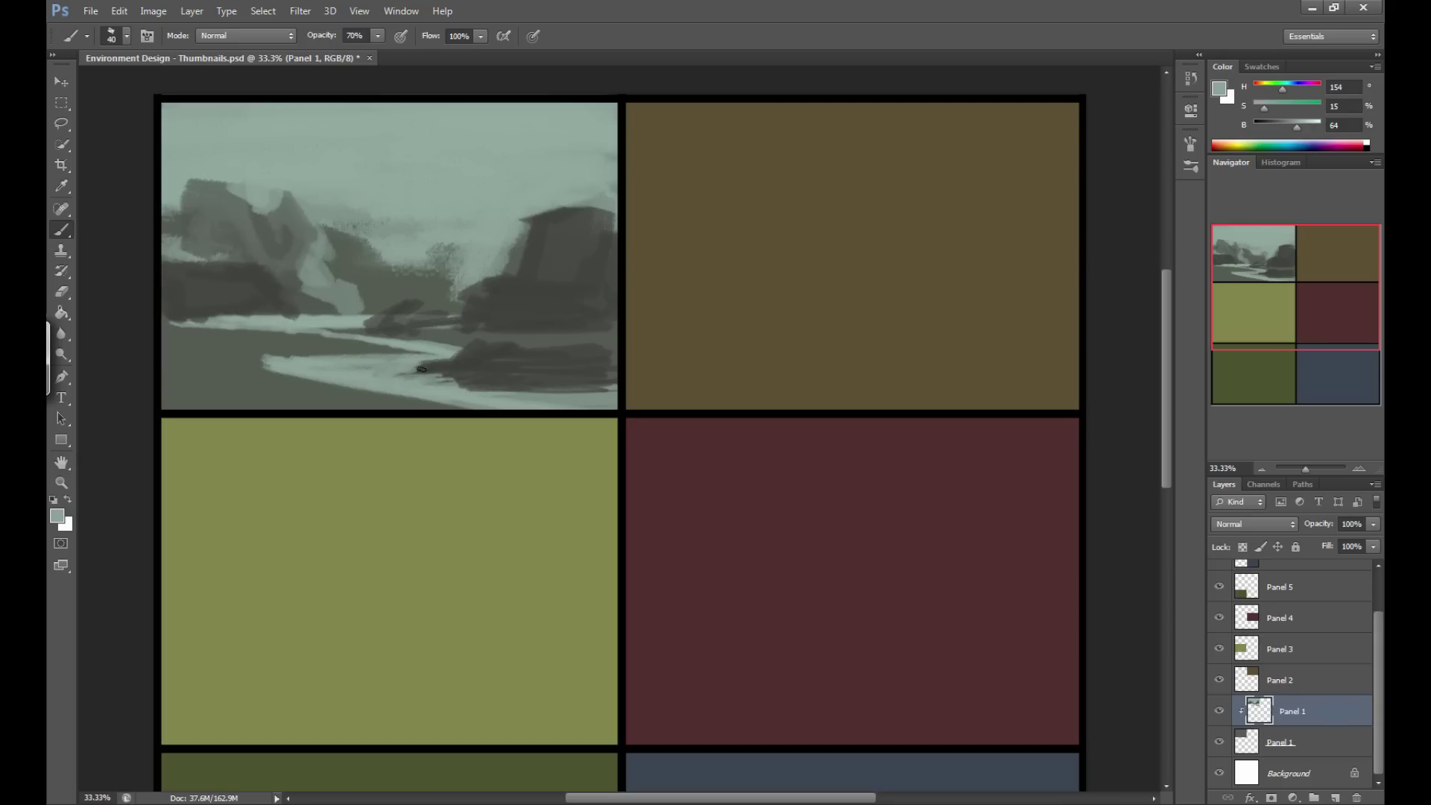
{"action": "key", "text": "bracketleft"}
{"action": "left_click", "coordinate": [471, 368], "text": "alt"}
{"action": "left_click_drag", "start_coordinate": [450, 380], "coordinate": [388, 382]}
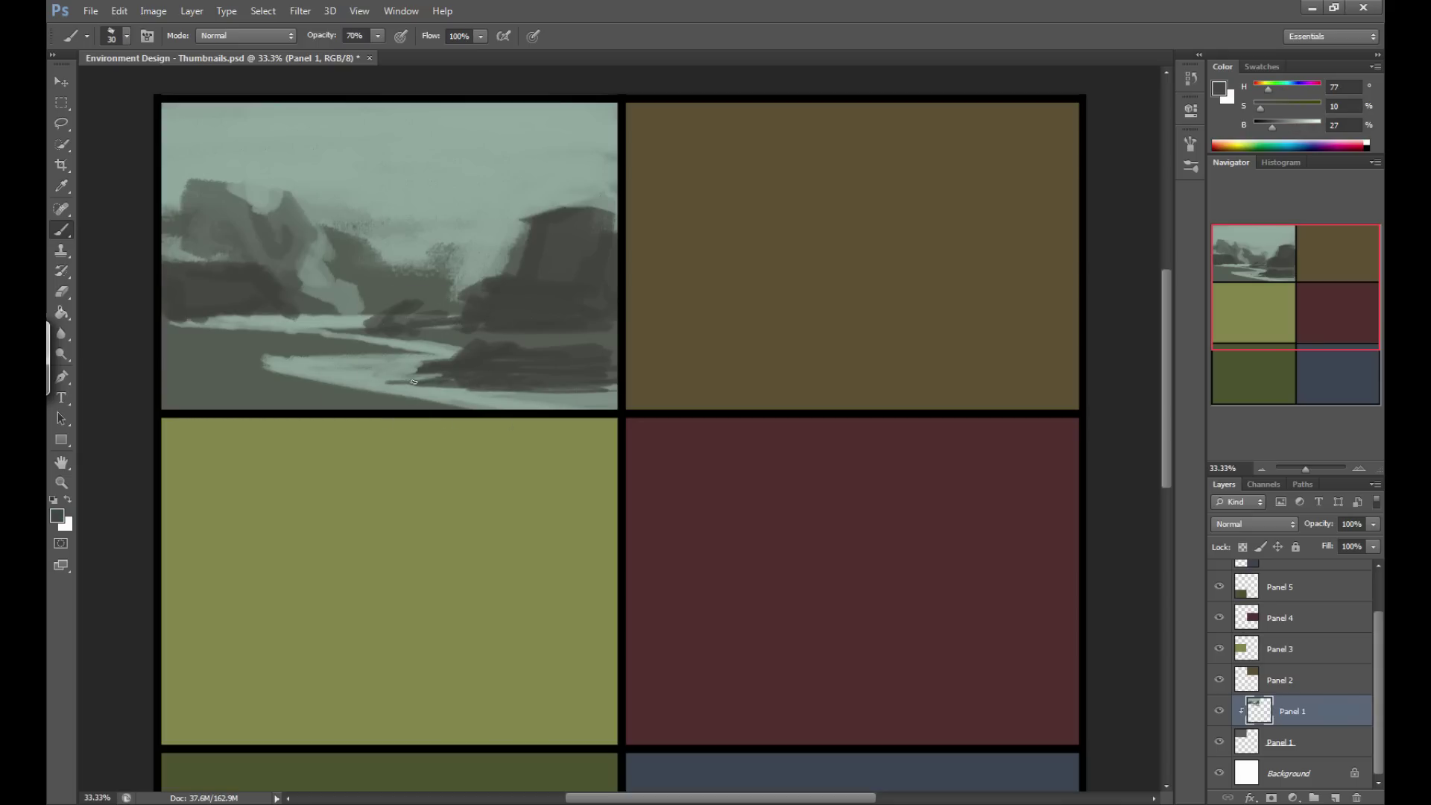
Sample the pale water color and paint extra stream channels across the panel's lower-left foreground.
{"action": "left_click", "coordinate": [513, 394], "text": "alt"}
{"action": "left_click", "coordinate": [507, 350], "text": "alt"}
{"action": "left_click", "coordinate": [270, 365], "text": "alt"}
{"action": "key", "text": "bracketleft"}
{"action": "mouse_move", "coordinate": [313, 377]}
{"action": "left_mouse_down"}
{"action": "mouse_move", "coordinate": [242, 378]}
{"action": "mouse_move", "coordinate": [303, 375]}
{"action": "mouse_move", "coordinate": [272, 377]}
{"action": "mouse_move", "coordinate": [306, 402]}
{"action": "mouse_move", "coordinate": [229, 404]}
{"action": "mouse_move", "coordinate": [374, 409]}
{"action": "mouse_move", "coordinate": [317, 404]}
{"action": "left_mouse_up"}
{"action": "key", "text": "bracketright"}
{"action": "key", "text": "bracketleft"}
Sample the dark bank color and darken the foreground color to H 77, S 11, B 17.
{"action": "left_click", "coordinate": [484, 347], "text": "alt"}
{"action": "left_click", "coordinate": [244, 277], "text": "alt"}
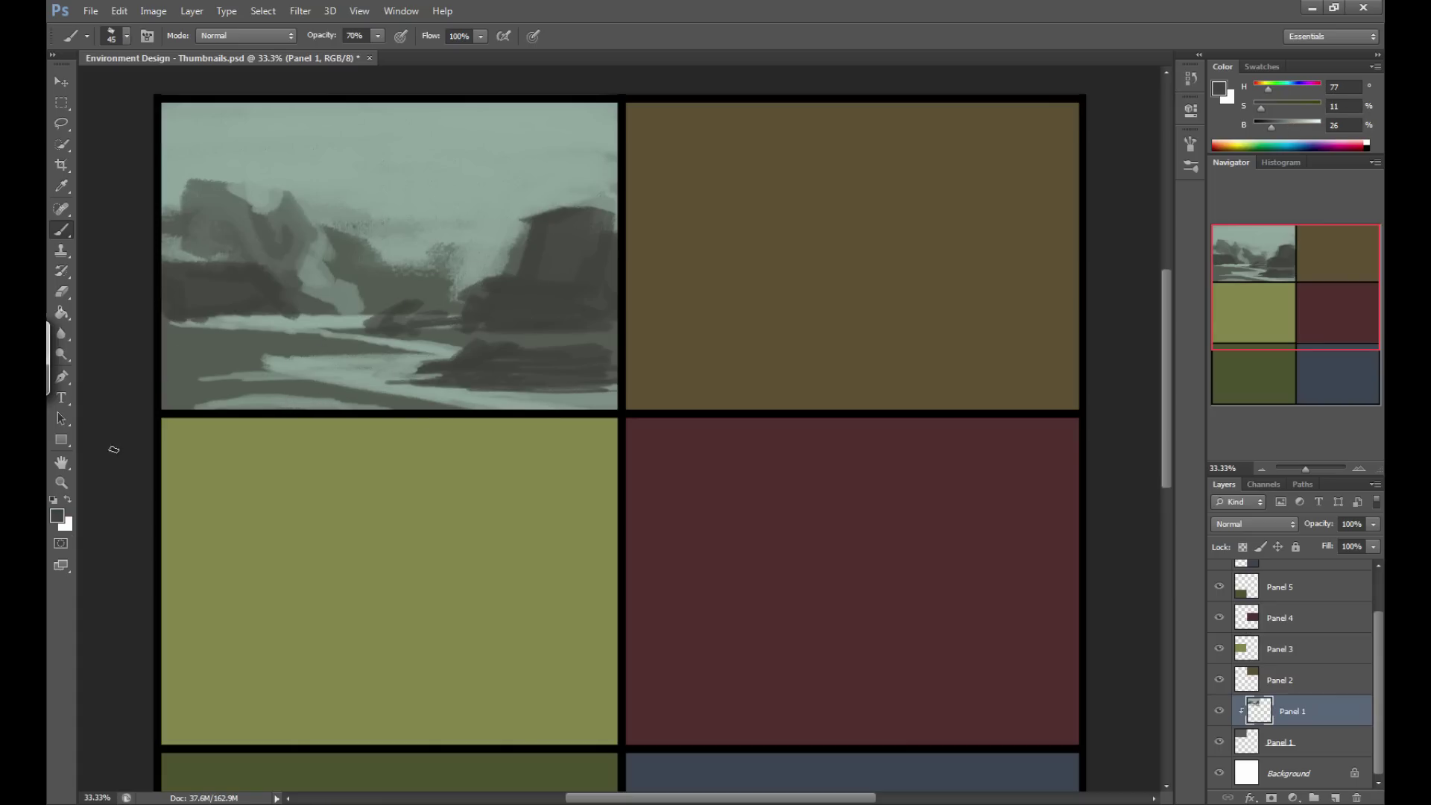
{"action": "key", "text": "i"}
{"action": "left_click", "coordinate": [57, 516]}
{"action": "left_click_drag", "start_coordinate": [523, 368], "coordinate": [523, 386]}
{"action": "left_click", "coordinate": [890, 210]}
{"action": "key", "text": "b"}
Paint a near-black rock formation in the lower-left foreground at size 40 and a dark patch on the right bank's tip.
{"action": "mouse_move", "coordinate": [383, 395]}
{"action": "left_mouse_down"}
{"action": "mouse_move", "coordinate": [363, 358]}
{"action": "mouse_move", "coordinate": [280, 363]}
{"action": "mouse_move", "coordinate": [362, 377]}
{"action": "mouse_move", "coordinate": [317, 363]}
{"action": "mouse_move", "coordinate": [354, 395]}
{"action": "mouse_move", "coordinate": [322, 376]}
{"action": "mouse_move", "coordinate": [261, 382]}
{"action": "mouse_move", "coordinate": [312, 368]}
{"action": "mouse_move", "coordinate": [274, 364]}
{"action": "mouse_move", "coordinate": [181, 388]}
{"action": "mouse_move", "coordinate": [234, 370]}
{"action": "mouse_move", "coordinate": [294, 371]}
{"action": "mouse_move", "coordinate": [221, 387]}
{"action": "mouse_move", "coordinate": [286, 366]}
{"action": "left_mouse_up"}
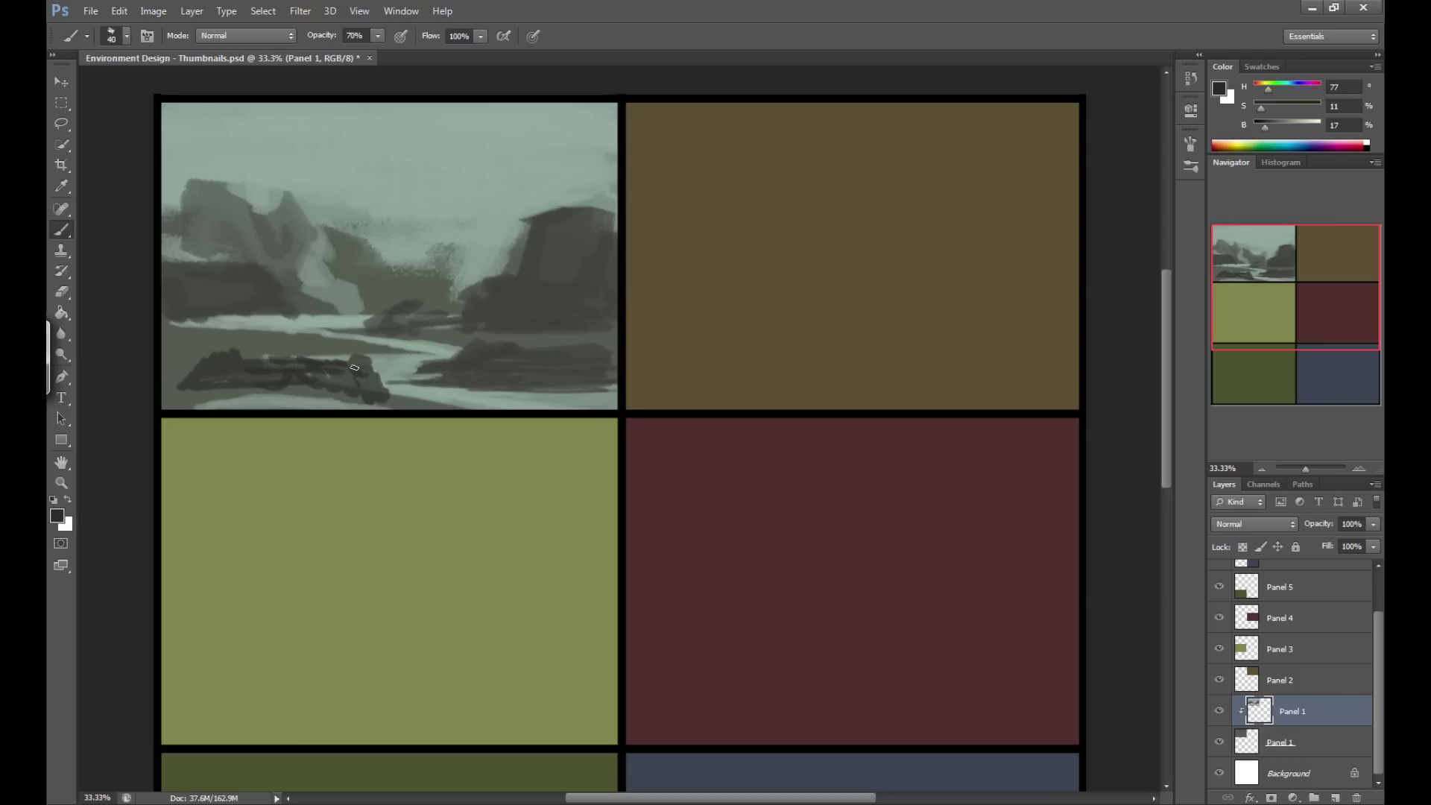
{"action": "mouse_move", "coordinate": [378, 361]}
{"action": "left_mouse_down"}
{"action": "mouse_move", "coordinate": [353, 347]}
{"action": "mouse_move", "coordinate": [341, 361]}
{"action": "left_mouse_up"}
{"action": "mouse_move", "coordinate": [241, 348]}
{"action": "left_mouse_down"}
{"action": "mouse_move", "coordinate": [199, 347]}
{"action": "mouse_move", "coordinate": [336, 348]}
{"action": "mouse_move", "coordinate": [235, 356]}
{"action": "mouse_move", "coordinate": [244, 388]}
{"action": "left_mouse_up"}
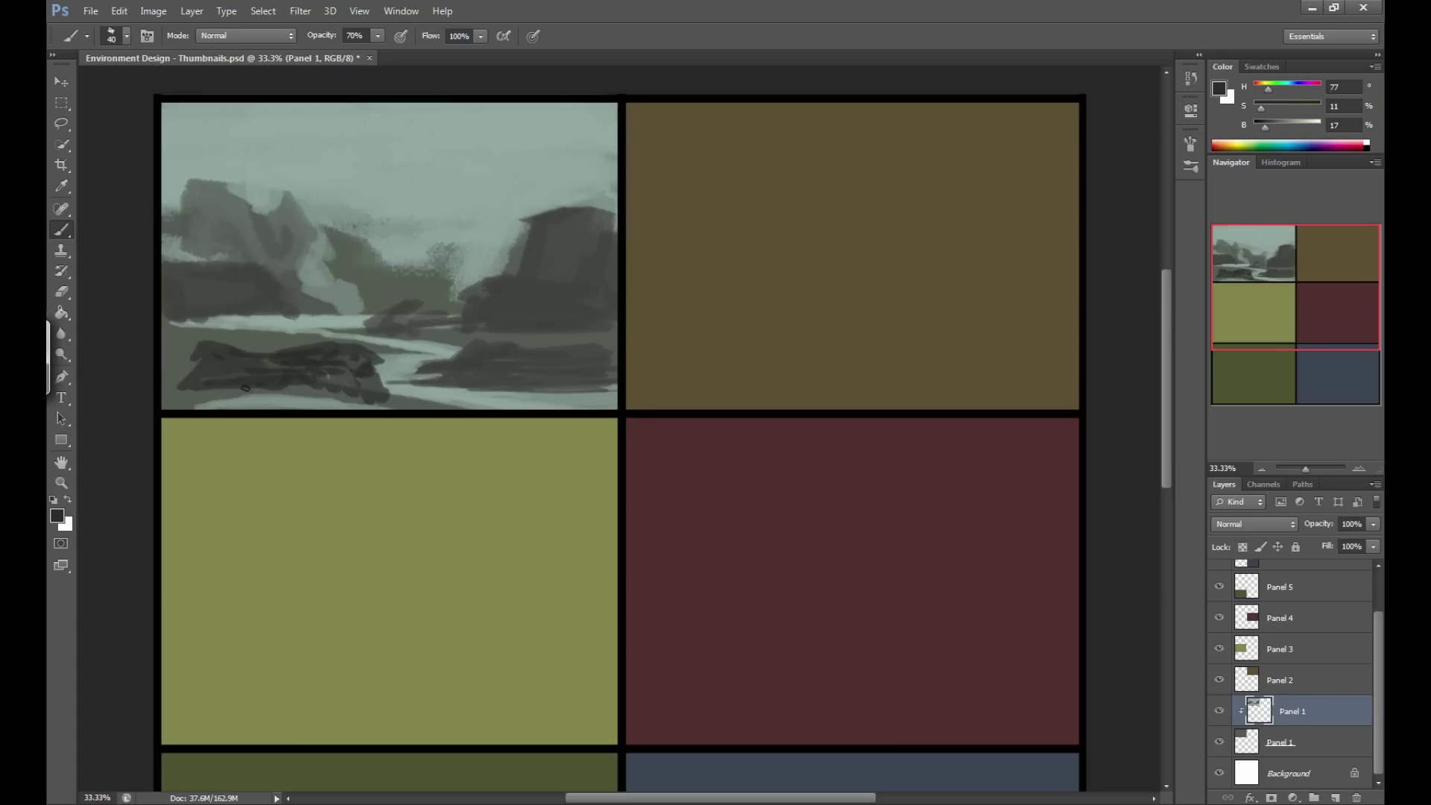
{"action": "left_click_drag", "start_coordinate": [461, 355], "coordinate": [485, 355]}
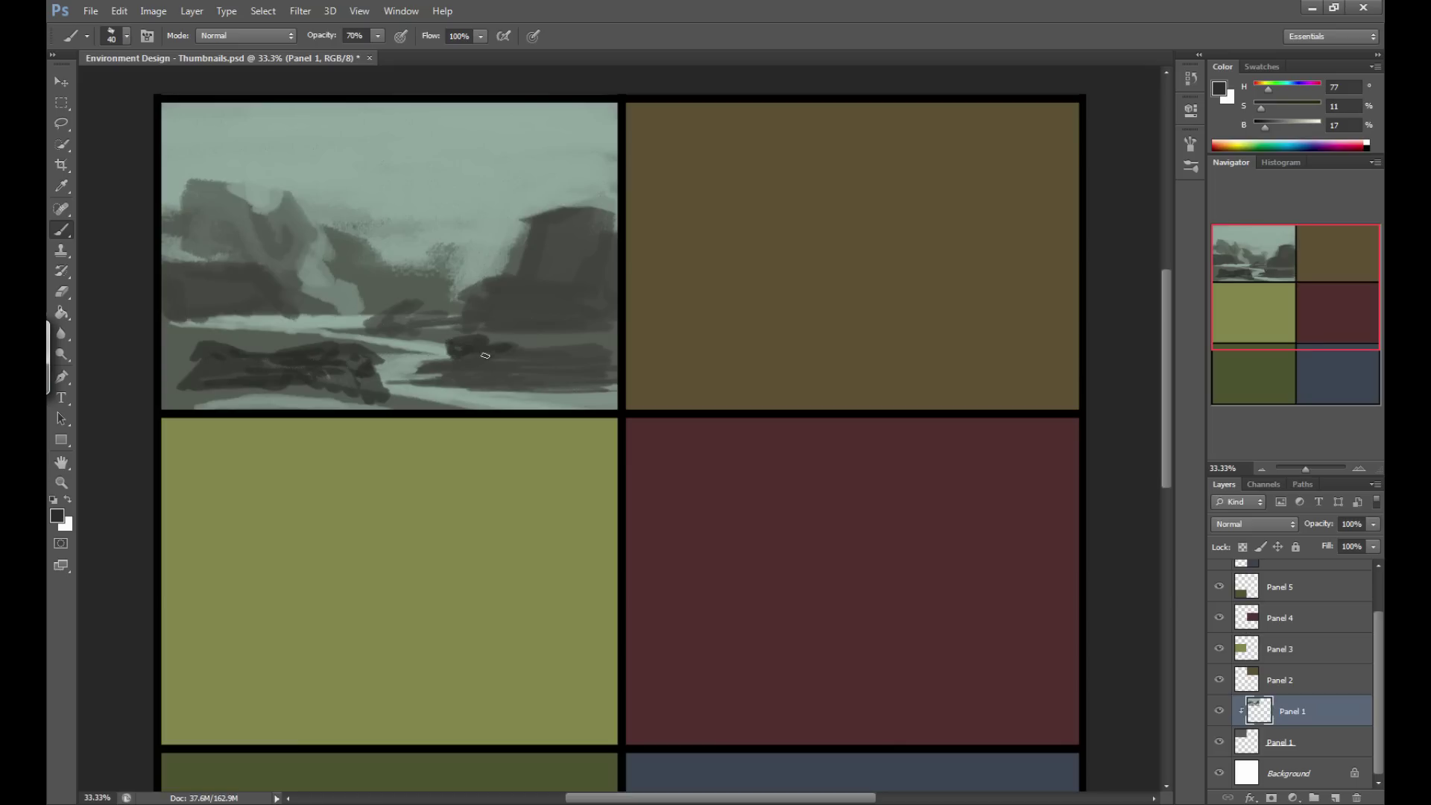
Sample the right cliff's dark grey and round out its top and left edge with a size 45 brush.
{"action": "left_click", "coordinate": [530, 250], "text": "alt"}
{"action": "mouse_move", "coordinate": [515, 221]}
{"action": "left_mouse_down"}
{"action": "mouse_move", "coordinate": [571, 204]}
{"action": "mouse_move", "coordinate": [531, 218]}
{"action": "mouse_move", "coordinate": [545, 247]}
{"action": "mouse_move", "coordinate": [515, 222]}
{"action": "mouse_move", "coordinate": [607, 216]}
{"action": "left_mouse_up"}
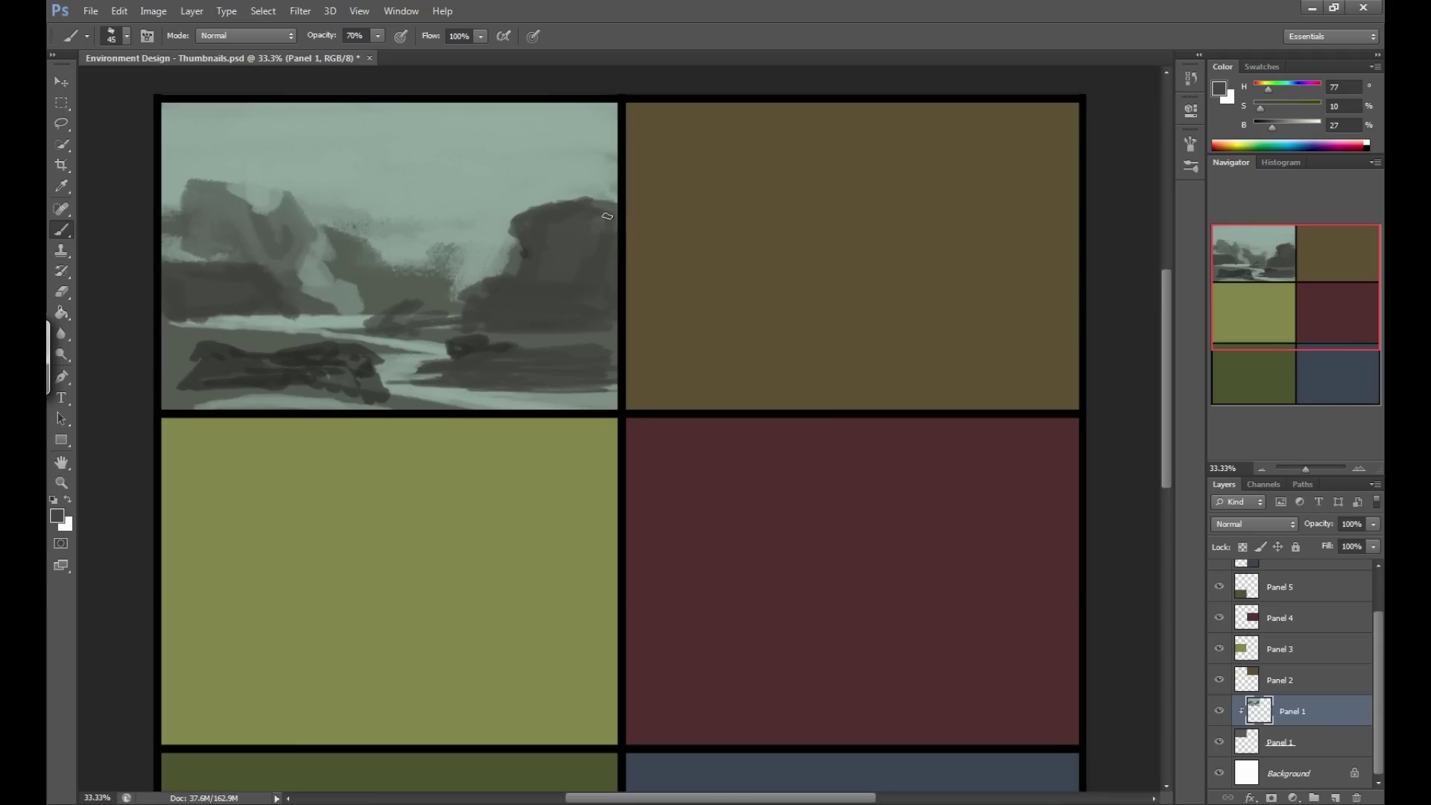
{"action": "key", "text": "alt"}
{"action": "key", "text": "alt"}
Sample the distant grey-green tones and paint rounded hills in the gap between the cliffs with a size 60 brush.
{"action": "left_click", "coordinate": [322, 257], "text": "alt"}
{"action": "left_click", "coordinate": [270, 297], "text": "alt"}
{"action": "left_click", "coordinate": [300, 295], "text": "alt"}
{"action": "key", "text": "bracketright"}
{"action": "key", "text": "bracketright"}
{"action": "mouse_move", "coordinate": [458, 261]}
{"action": "left_mouse_down"}
{"action": "mouse_move", "coordinate": [419, 275]}
{"action": "mouse_move", "coordinate": [438, 247]}
{"action": "mouse_move", "coordinate": [399, 280]}
{"action": "mouse_move", "coordinate": [454, 264]}
{"action": "left_mouse_up"}
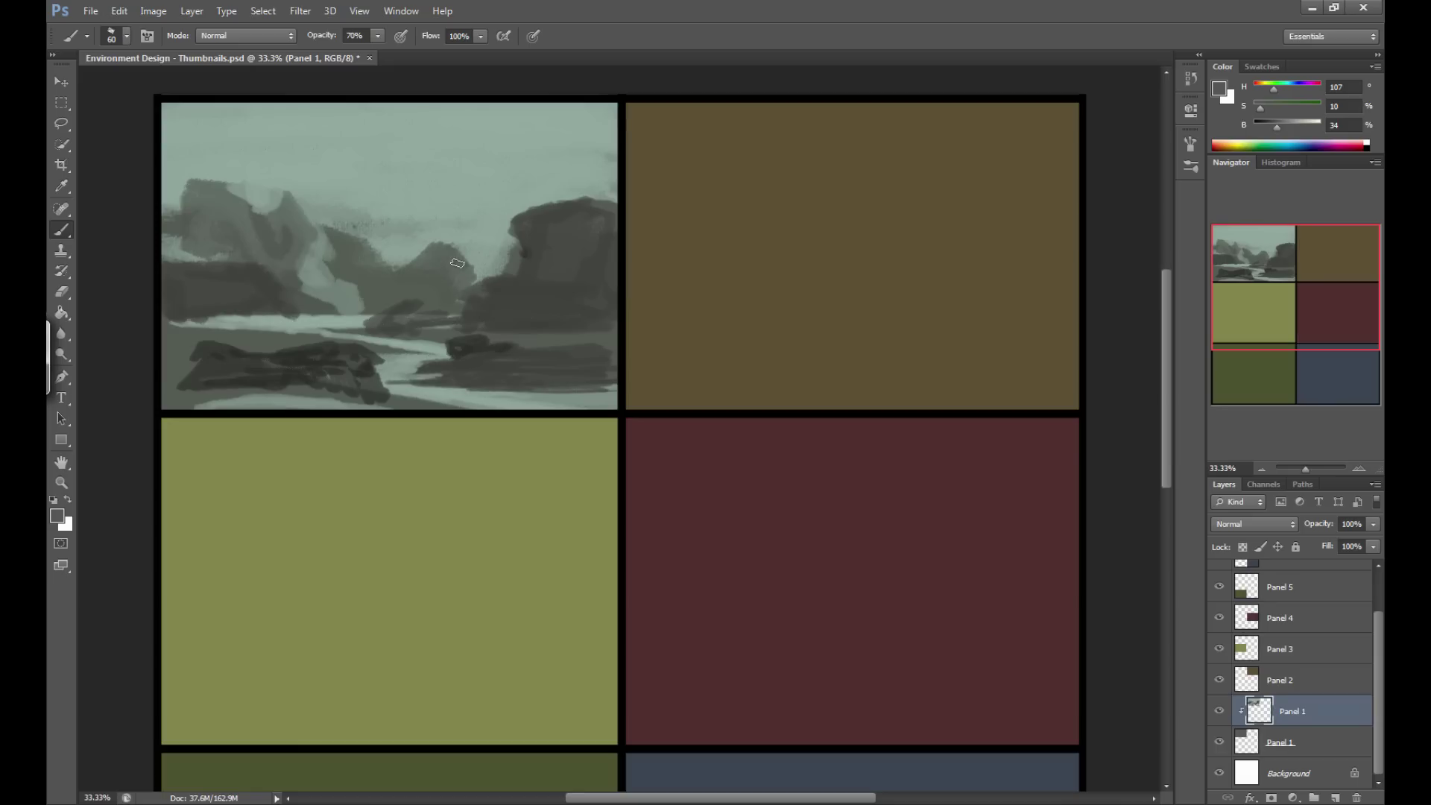
{"action": "left_click", "coordinate": [425, 272], "text": "alt"}
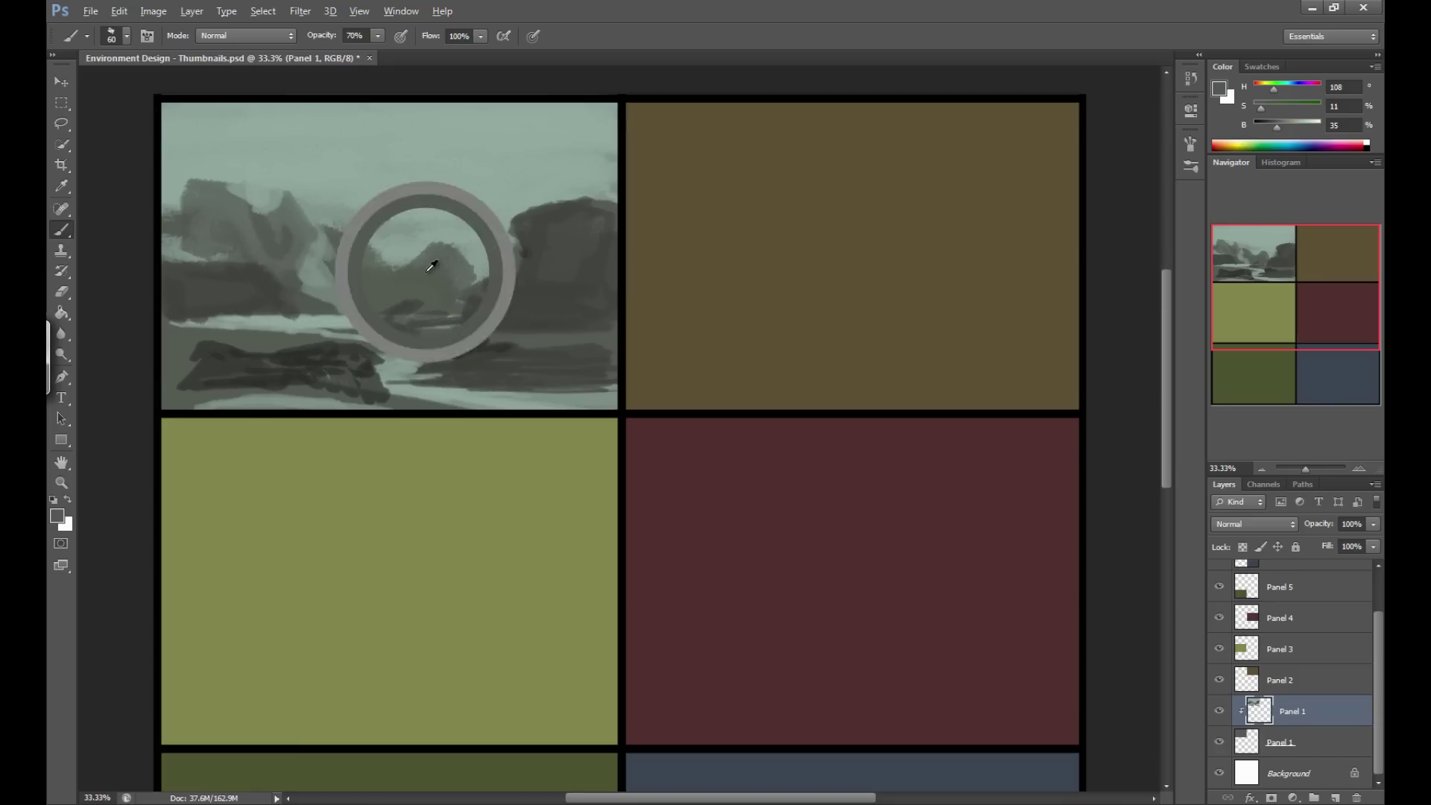
{"action": "mouse_move", "coordinate": [452, 249]}
{"action": "left_mouse_down"}
{"action": "mouse_move", "coordinate": [432, 227]}
{"action": "mouse_move", "coordinate": [410, 240]}
{"action": "mouse_move", "coordinate": [443, 244]}
{"action": "mouse_move", "coordinate": [421, 253]}
{"action": "left_mouse_up"}
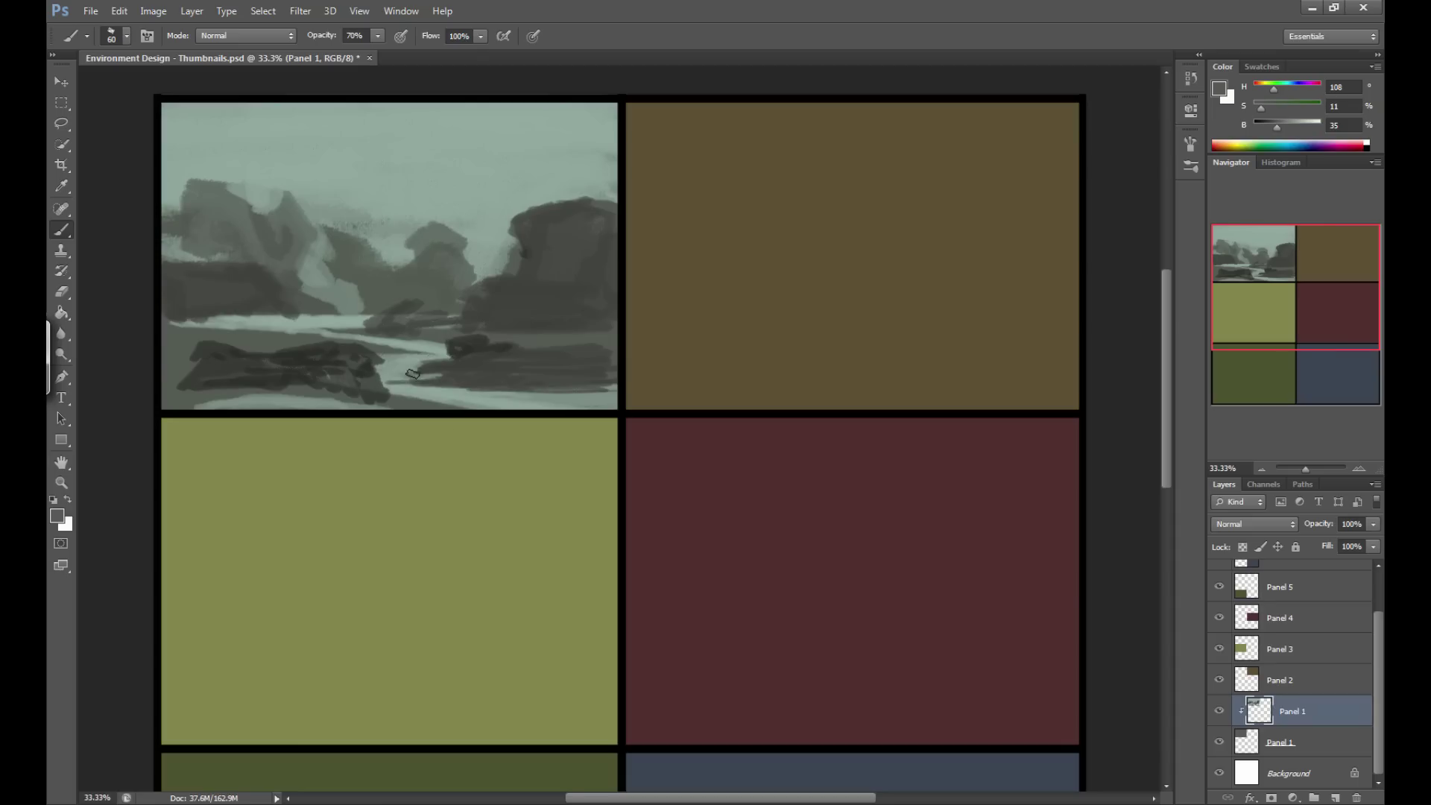
{"action": "key", "text": "alt"}
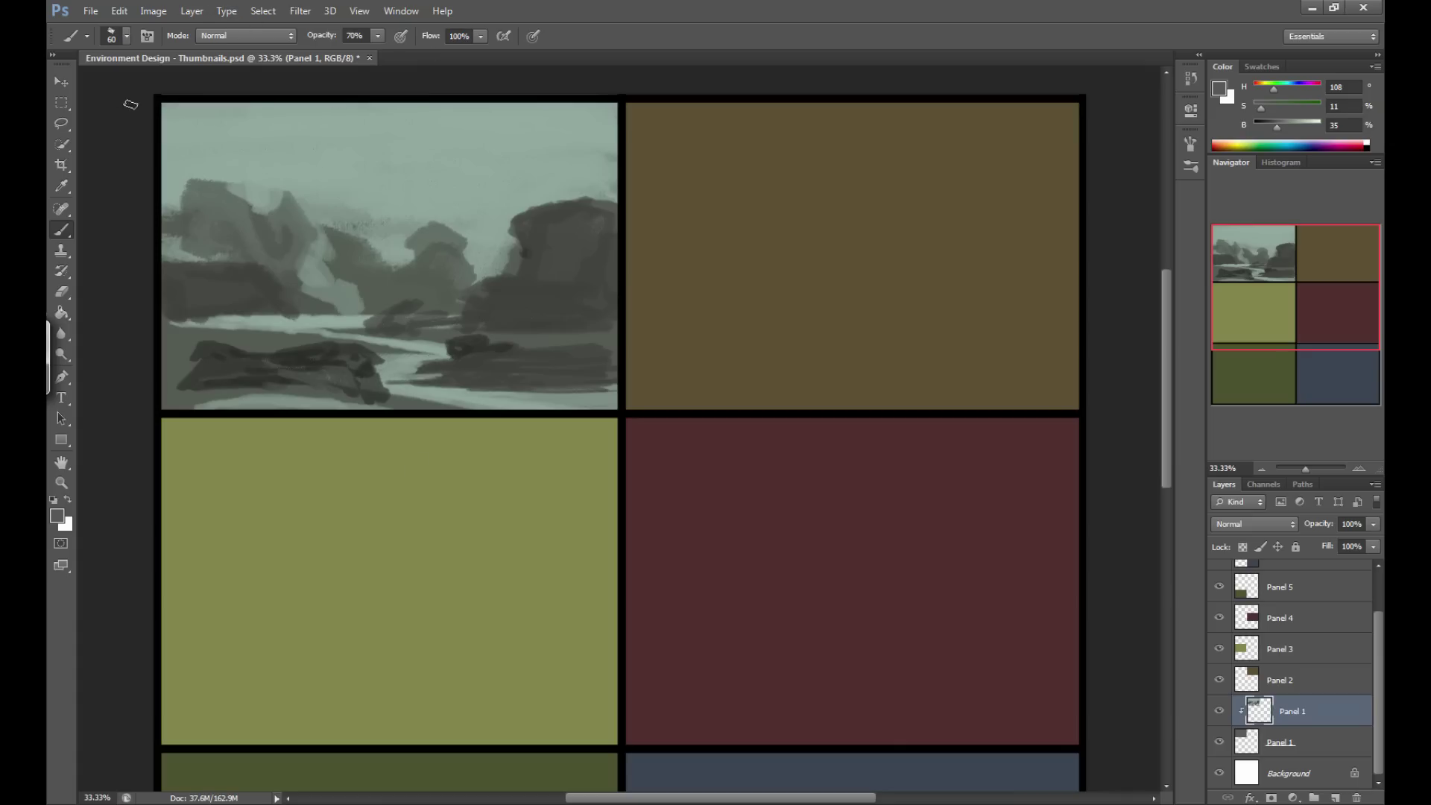
Choose the hard round 19 px brush from the brush presets.
{"action": "left_click", "coordinate": [124, 38]}
{"action": "left_click_drag", "start_coordinate": [228, 179], "coordinate": [221, 168]}
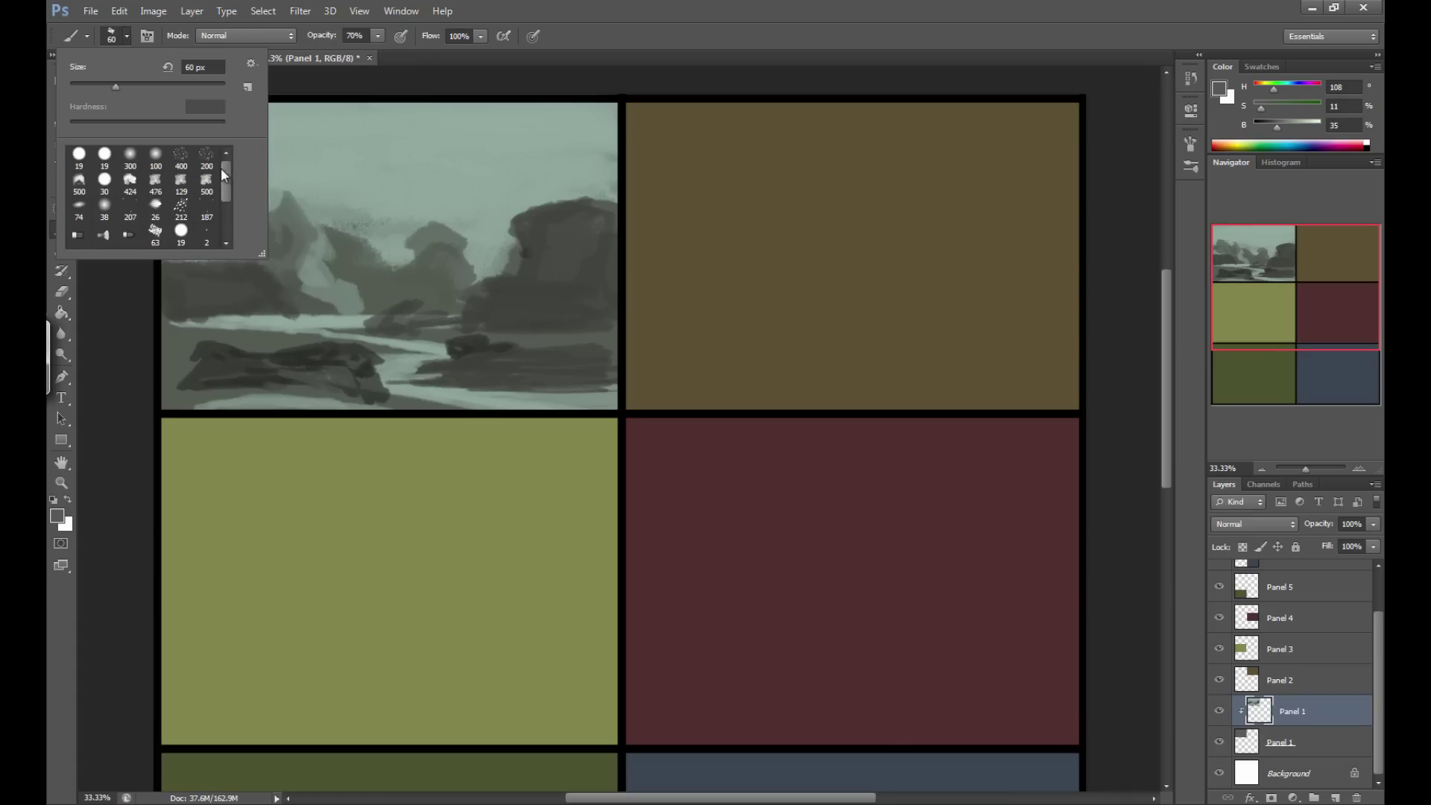
{"action": "left_click", "coordinate": [79, 155]}
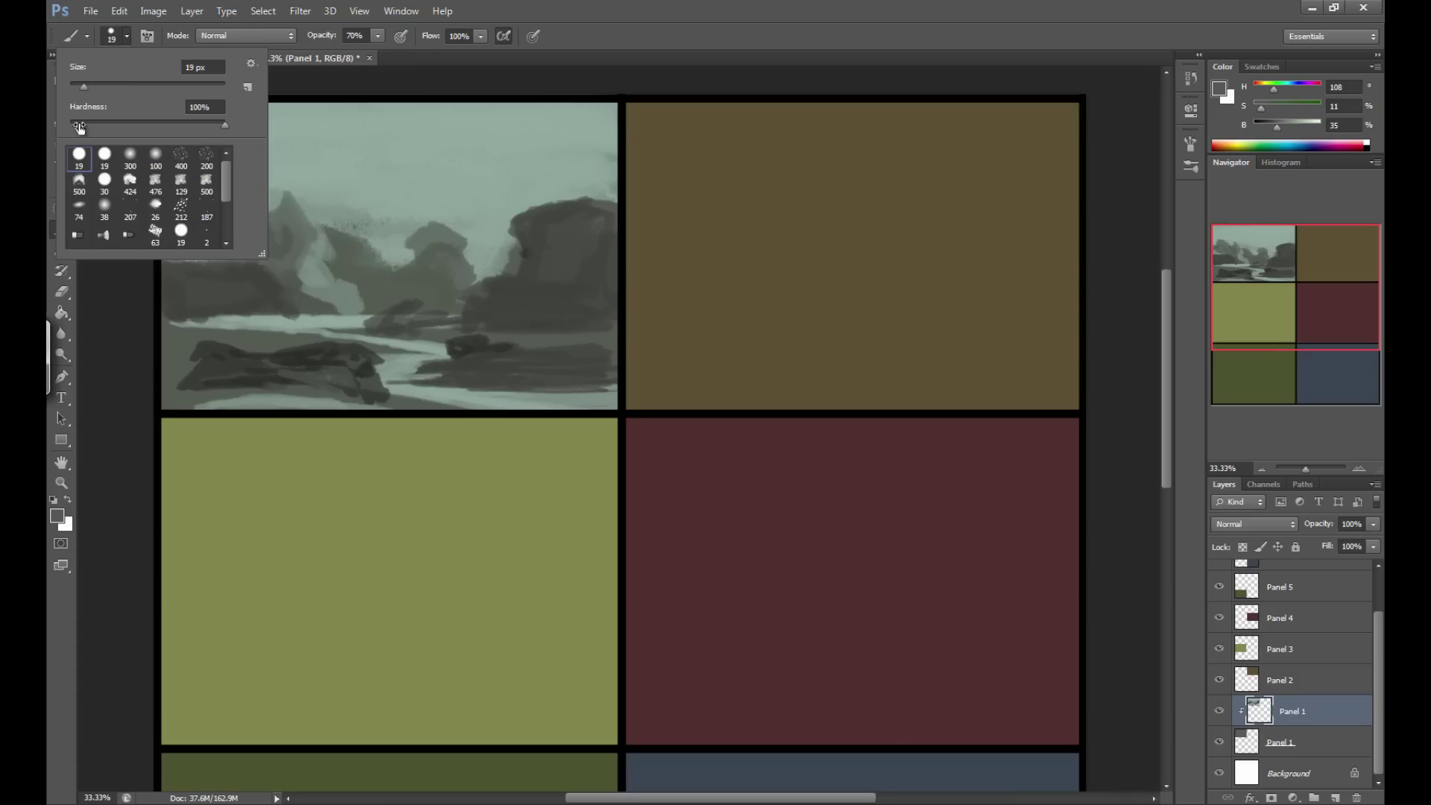
{"action": "left_click", "coordinate": [125, 356]}
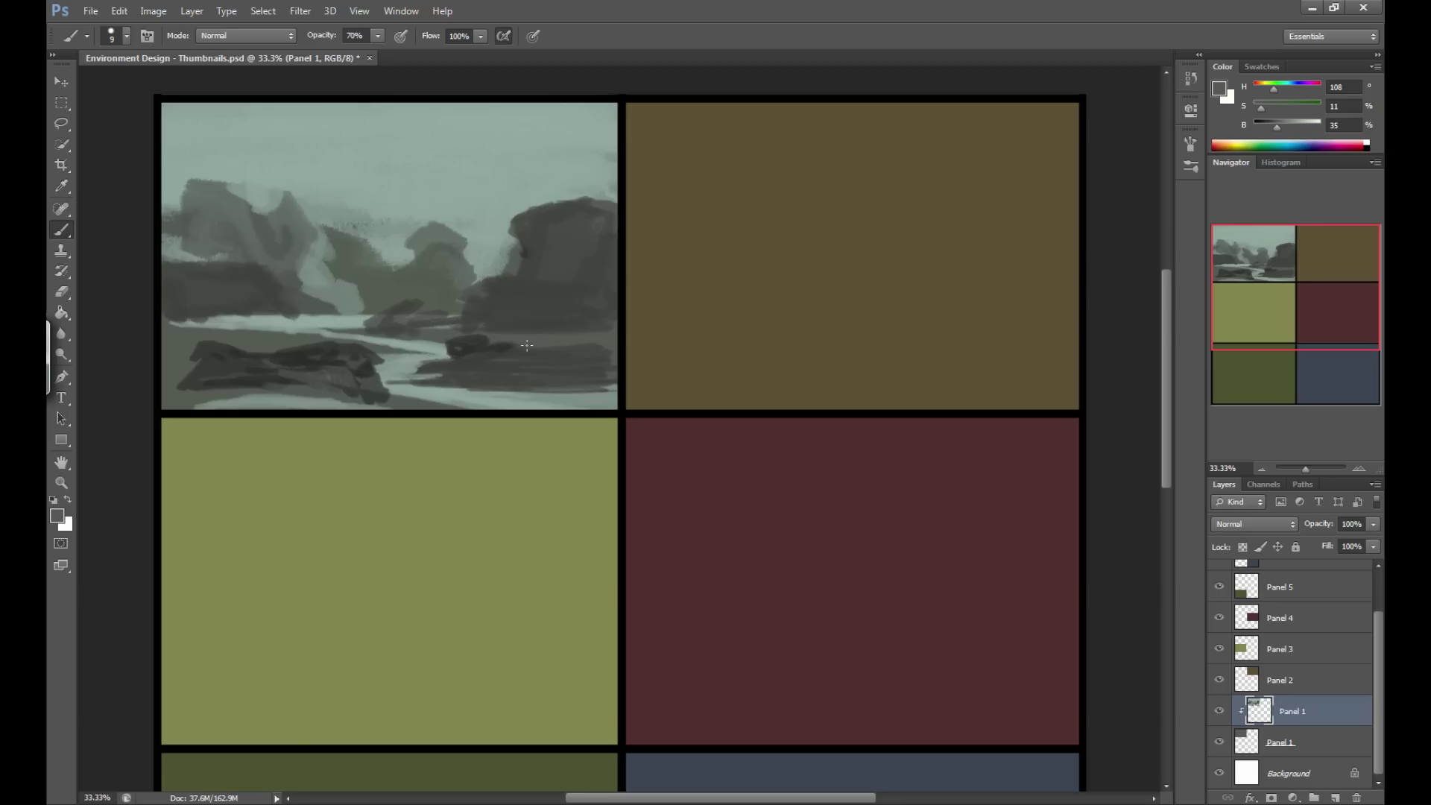
Mix a near-black foreground colour, #1c1d1b, starting from the dark greys of the painted rocks, and return to the Brush tool.
{"action": "left_click", "coordinate": [591, 299], "text": "alt"}
{"action": "left_click", "coordinate": [537, 279], "text": "alt"}
{"action": "key", "text": "bracketright"}
{"action": "key", "text": "bracketright"}
{"action": "left_click", "coordinate": [56, 515]}
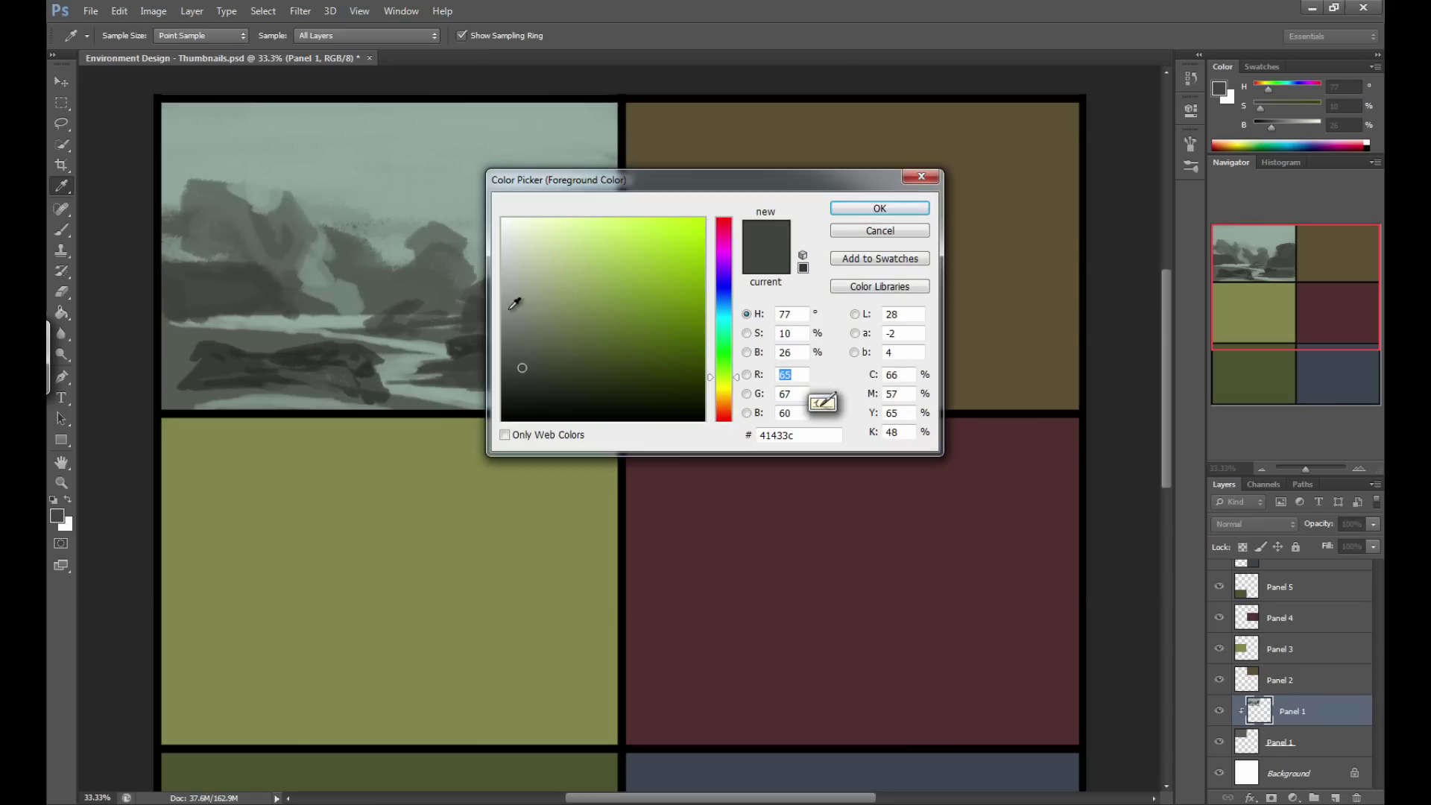
{"action": "left_click", "coordinate": [474, 302]}
{"action": "left_click", "coordinate": [336, 339]}
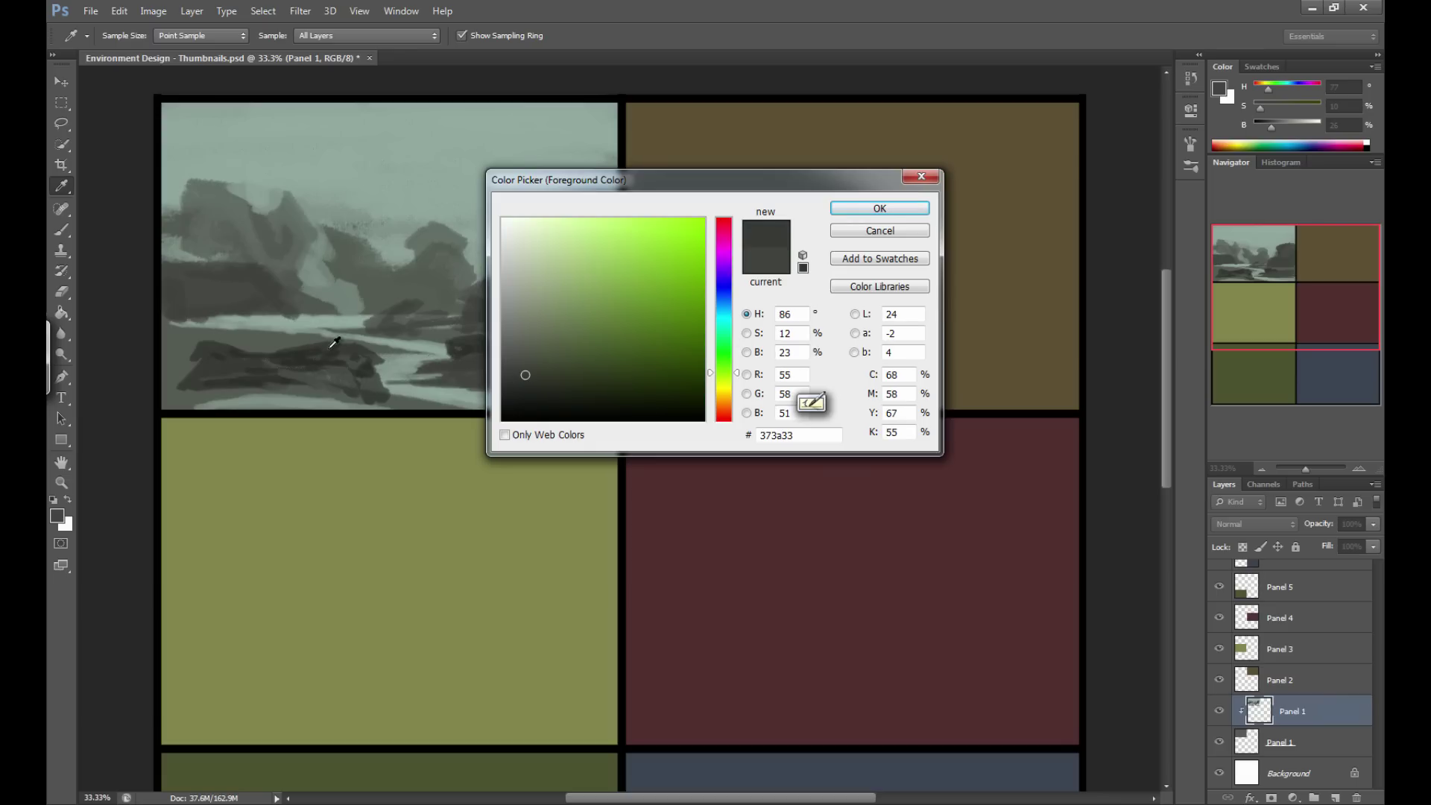
{"action": "left_click", "coordinate": [848, 207]}
{"action": "left_click", "coordinate": [57, 515]}
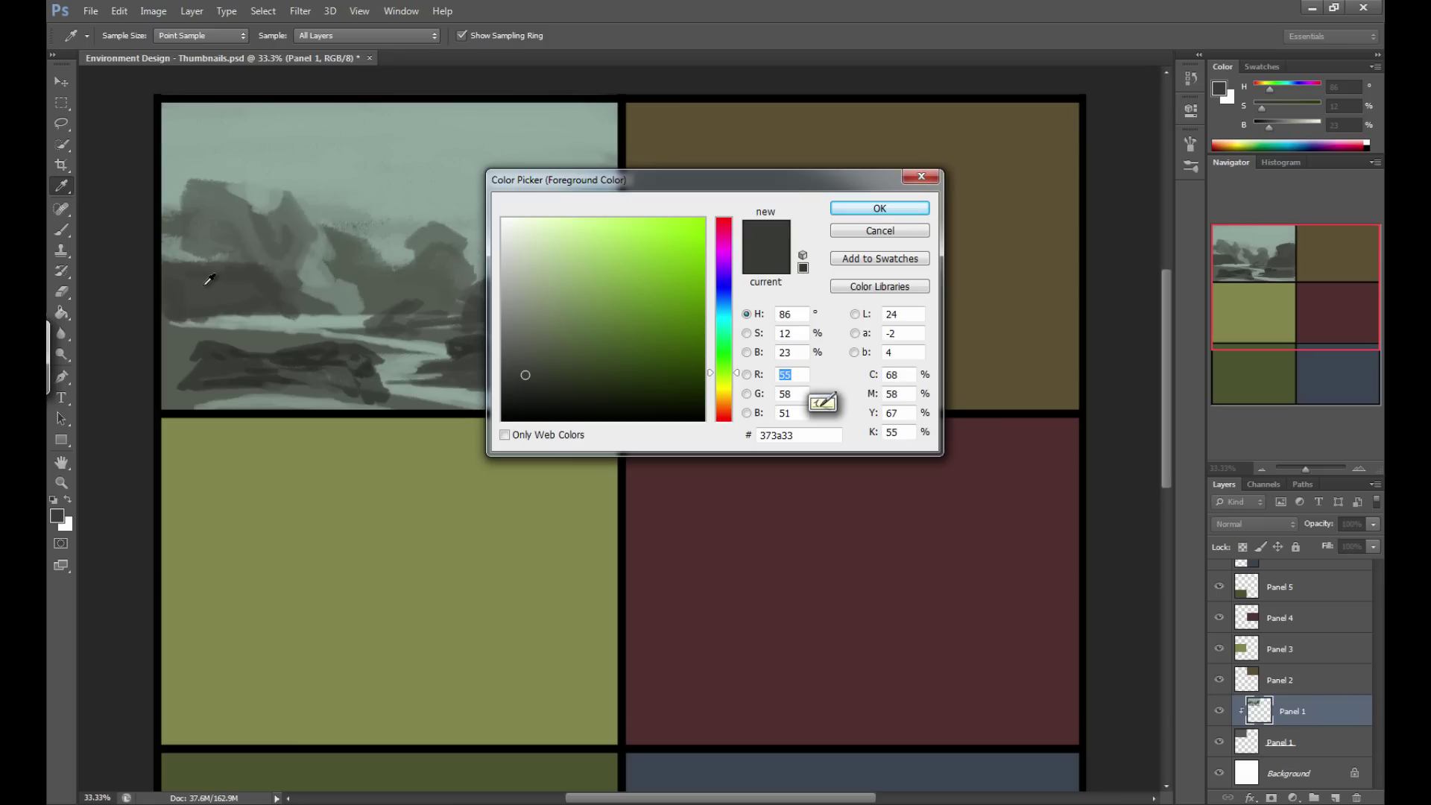
{"action": "left_click_drag", "start_coordinate": [526, 378], "coordinate": [518, 398]}
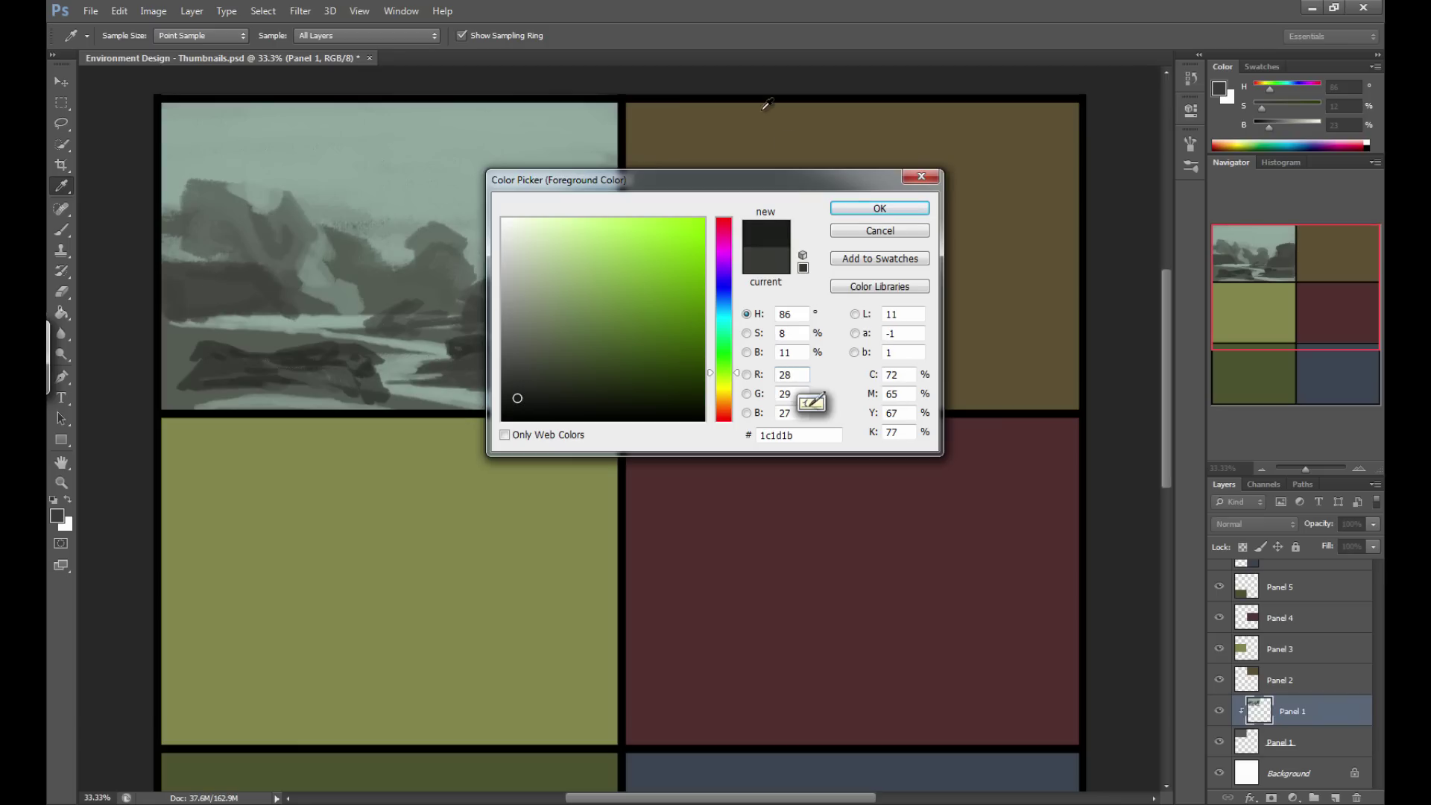
{"action": "left_click", "coordinate": [872, 208]}
{"action": "key", "text": "b"}
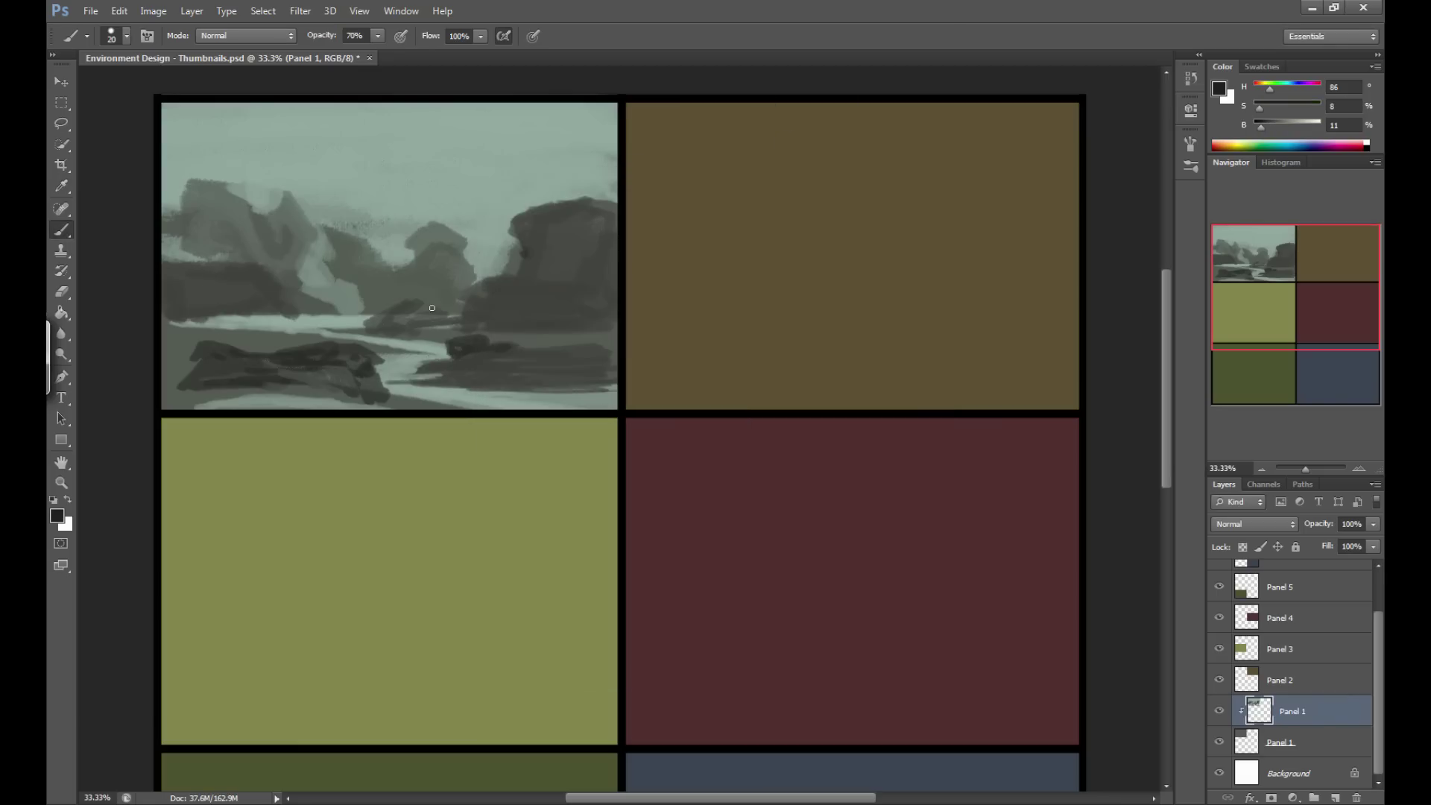
Paint near-black strokes across the right cliff's base and lower bank, raising the brush opacity to 100% and reducing its size to 15.
{"action": "key", "text": "bracketright"}
{"action": "left_click_drag", "start_coordinate": [522, 275], "coordinate": [592, 285]}
{"action": "left_click_drag", "start_coordinate": [536, 303], "coordinate": [491, 305]}
{"action": "left_click", "coordinate": [379, 36]}
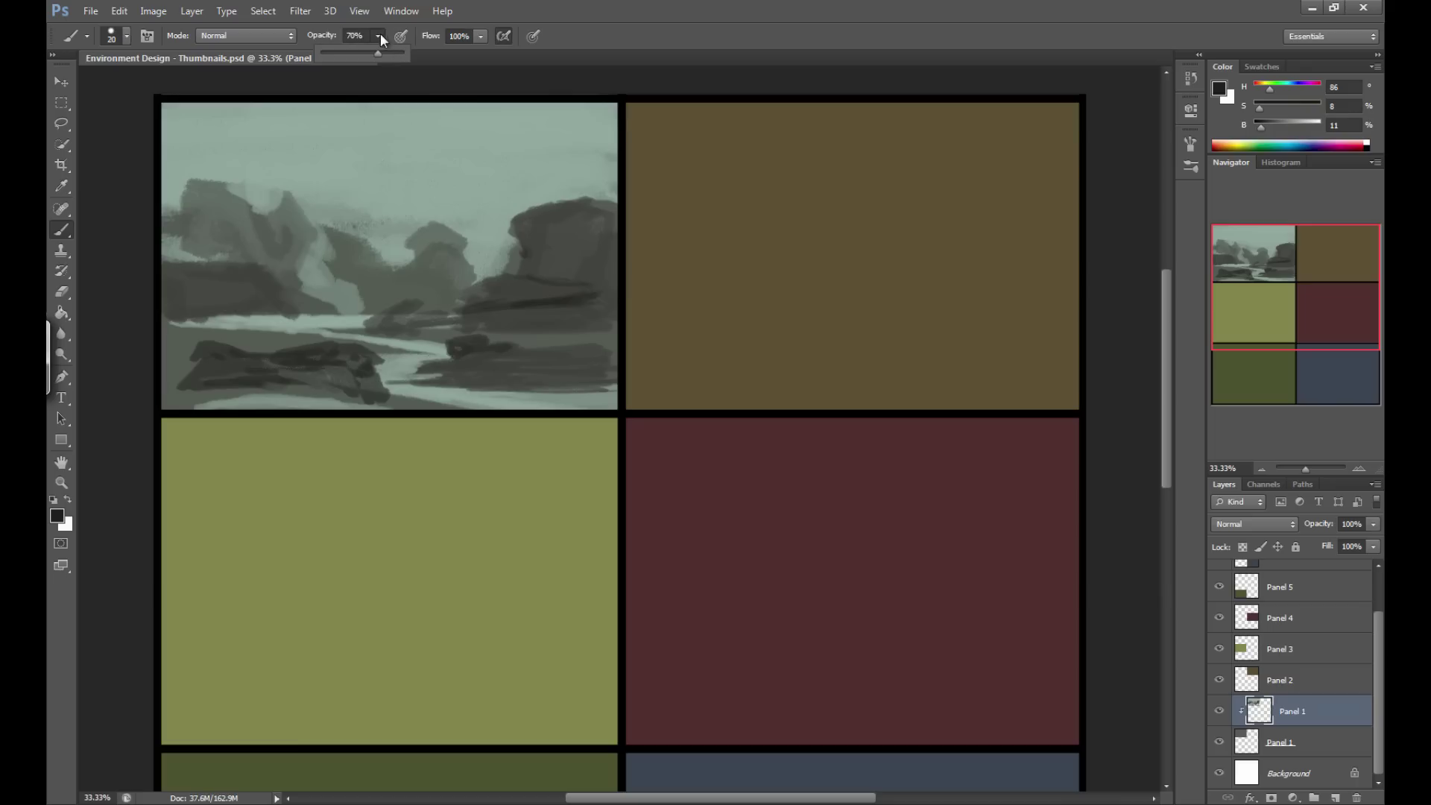
{"action": "left_click", "coordinate": [635, 30]}
{"action": "left_click_drag", "start_coordinate": [581, 295], "coordinate": [600, 295]}
{"action": "key", "text": "bracketleft"}
{"action": "mouse_move", "coordinate": [463, 320]}
{"action": "left_mouse_down"}
{"action": "mouse_move", "coordinate": [608, 322]}
{"action": "mouse_move", "coordinate": [574, 316]}
{"action": "left_mouse_up"}
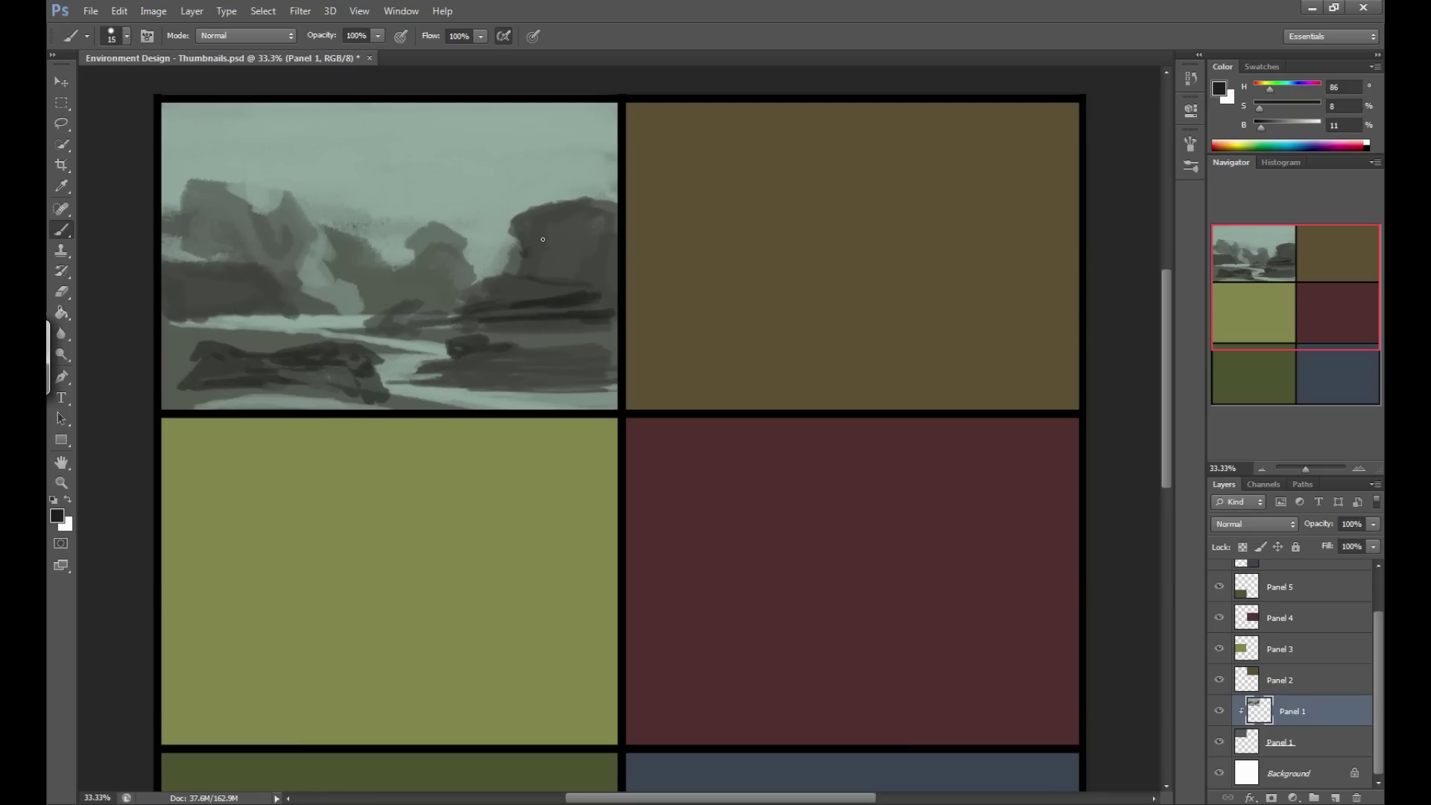
Define the right cliff's layered top, its overhanging lip and the tapering ledge at its base with thin near-black strokes.
{"action": "mouse_move", "coordinate": [597, 243]}
{"action": "left_mouse_down"}
{"action": "mouse_move", "coordinate": [516, 236]}
{"action": "mouse_move", "coordinate": [621, 216]}
{"action": "mouse_move", "coordinate": [503, 224]}
{"action": "mouse_move", "coordinate": [624, 204]}
{"action": "mouse_move", "coordinate": [532, 209]}
{"action": "mouse_move", "coordinate": [620, 216]}
{"action": "mouse_move", "coordinate": [544, 226]}
{"action": "left_mouse_up"}
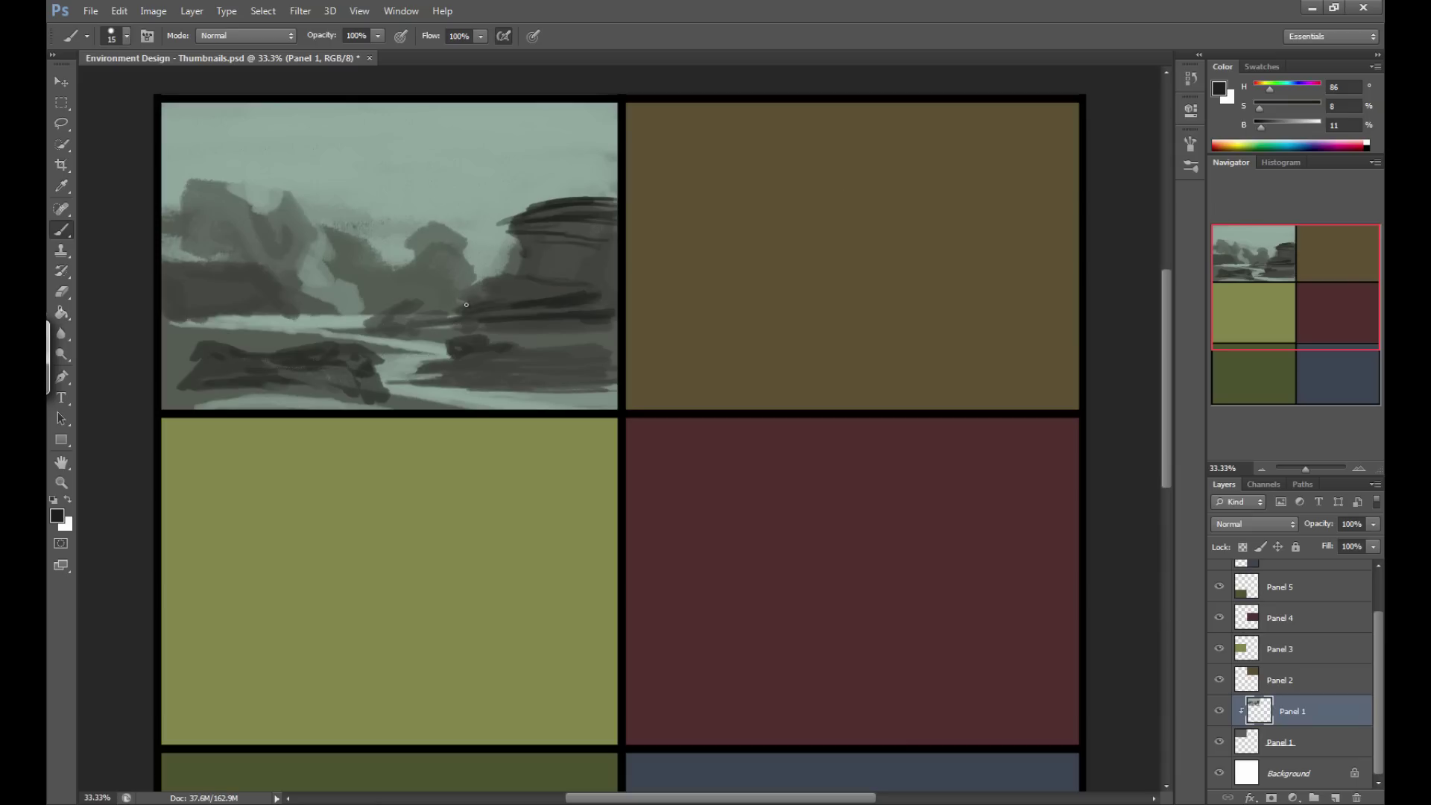
{"action": "mouse_move", "coordinate": [454, 303]}
{"action": "left_mouse_down"}
{"action": "mouse_move", "coordinate": [419, 318]}
{"action": "mouse_move", "coordinate": [484, 306]}
{"action": "mouse_move", "coordinate": [438, 316]}
{"action": "mouse_move", "coordinate": [469, 299]}
{"action": "mouse_move", "coordinate": [446, 311]}
{"action": "mouse_move", "coordinate": [525, 304]}
{"action": "mouse_move", "coordinate": [422, 317]}
{"action": "left_mouse_up"}
{"action": "key", "text": "bracketright"}
{"action": "mouse_move", "coordinate": [616, 290]}
{"action": "left_mouse_down"}
{"action": "mouse_move", "coordinate": [480, 285]}
{"action": "mouse_move", "coordinate": [422, 305]}
{"action": "left_mouse_up"}
{"action": "key", "text": "bracketright"}
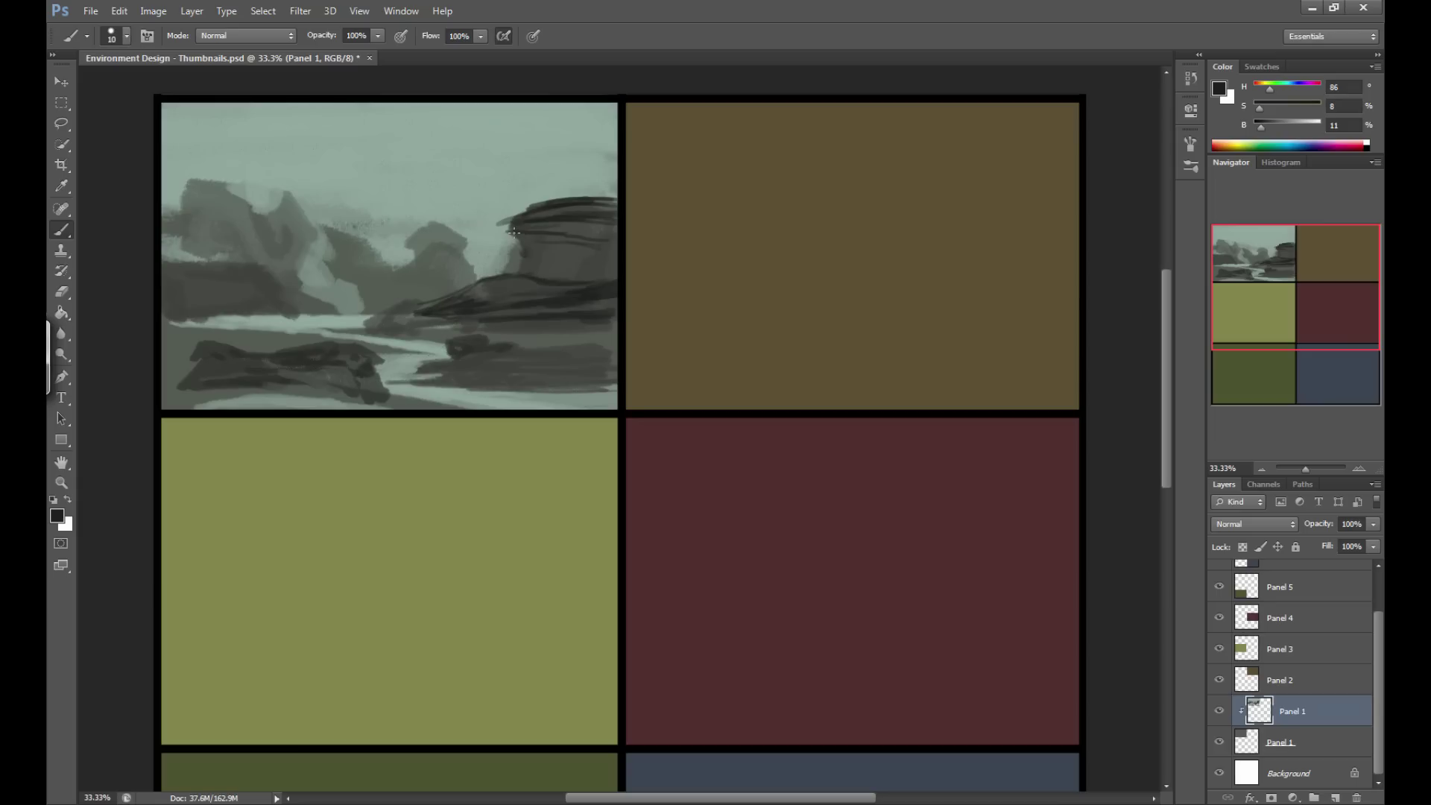
{"action": "left_click_drag", "start_coordinate": [514, 228], "coordinate": [490, 234]}
Paint near-black crevices and a dark underside along the left foreground rocks, extending the tip into the stream with a size 15 brush.
{"action": "mouse_move", "coordinate": [369, 374]}
{"action": "left_mouse_down"}
{"action": "mouse_move", "coordinate": [384, 366]}
{"action": "mouse_move", "coordinate": [304, 370]}
{"action": "mouse_move", "coordinate": [385, 369]}
{"action": "left_mouse_up"}
{"action": "left_click_drag", "start_coordinate": [266, 370], "coordinate": [247, 368]}
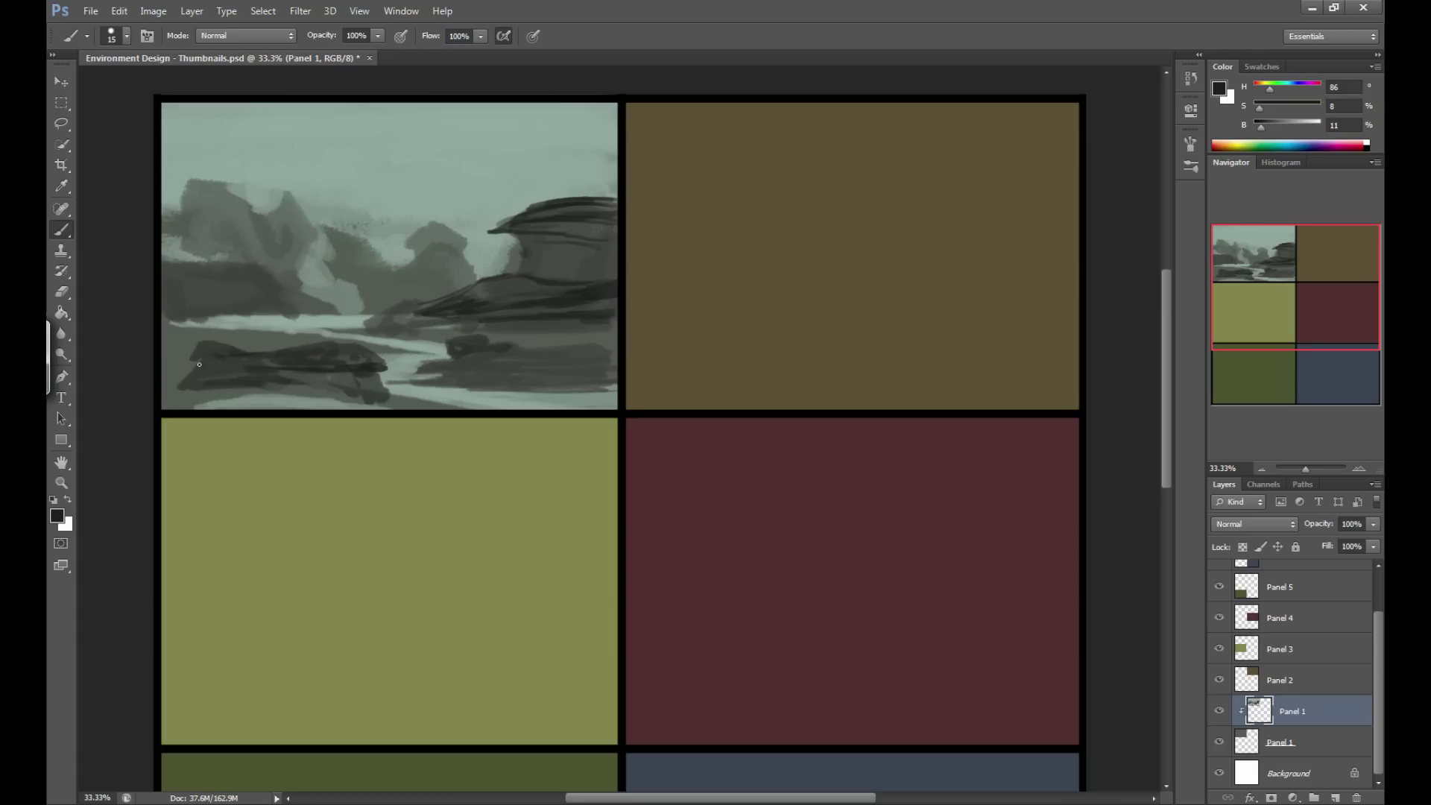
{"action": "left_click_drag", "start_coordinate": [204, 383], "coordinate": [327, 371]}
{"action": "left_click_drag", "start_coordinate": [231, 374], "coordinate": [267, 373]}
{"action": "left_click_drag", "start_coordinate": [353, 378], "coordinate": [285, 380]}
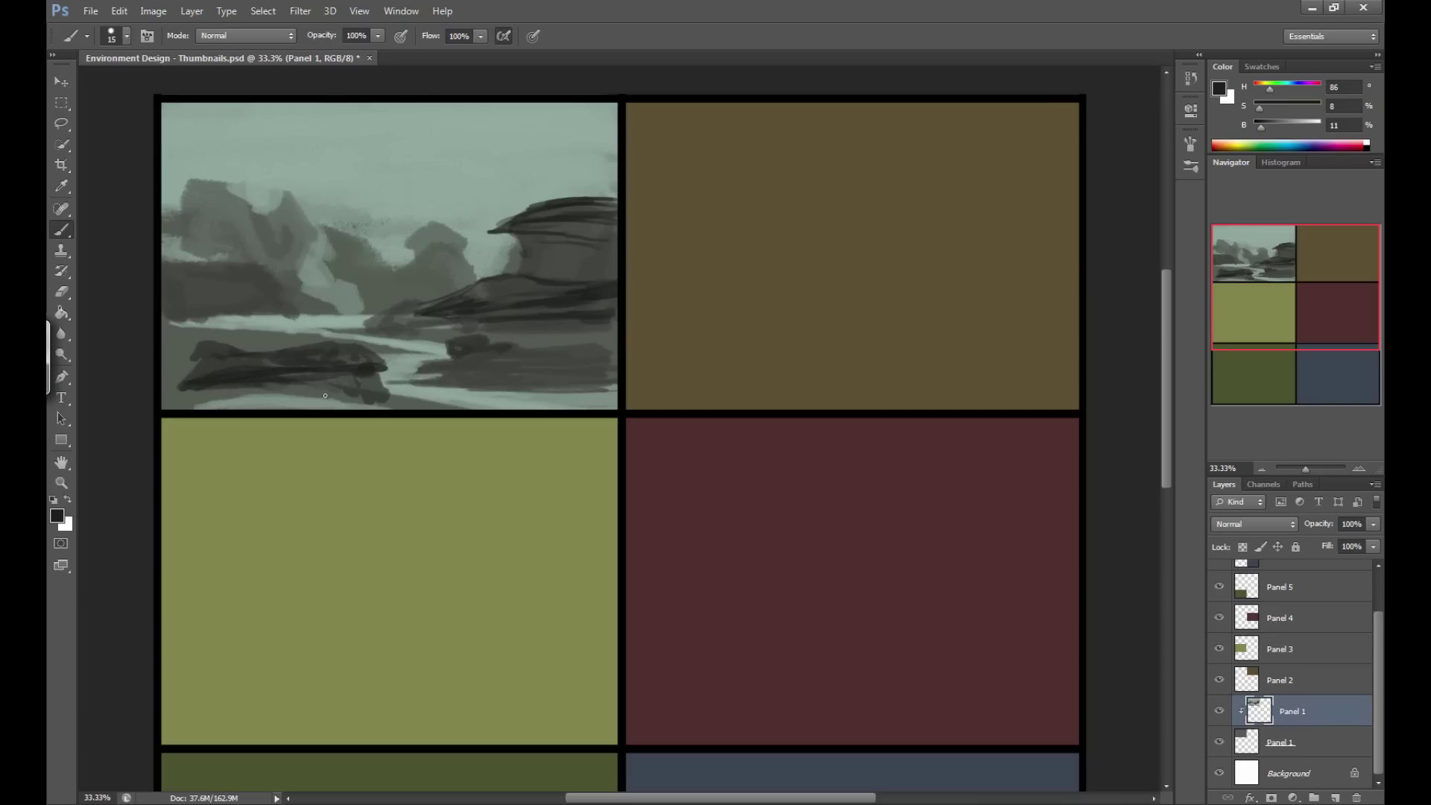
{"action": "mouse_move", "coordinate": [380, 372]}
{"action": "left_mouse_down"}
{"action": "mouse_move", "coordinate": [425, 394]}
{"action": "mouse_move", "coordinate": [324, 388]}
{"action": "left_mouse_up"}
Darken the tip, top edge and contours of the right foreground bank with size 25 and 20 brushes.
{"action": "key", "text": "bracketright"}
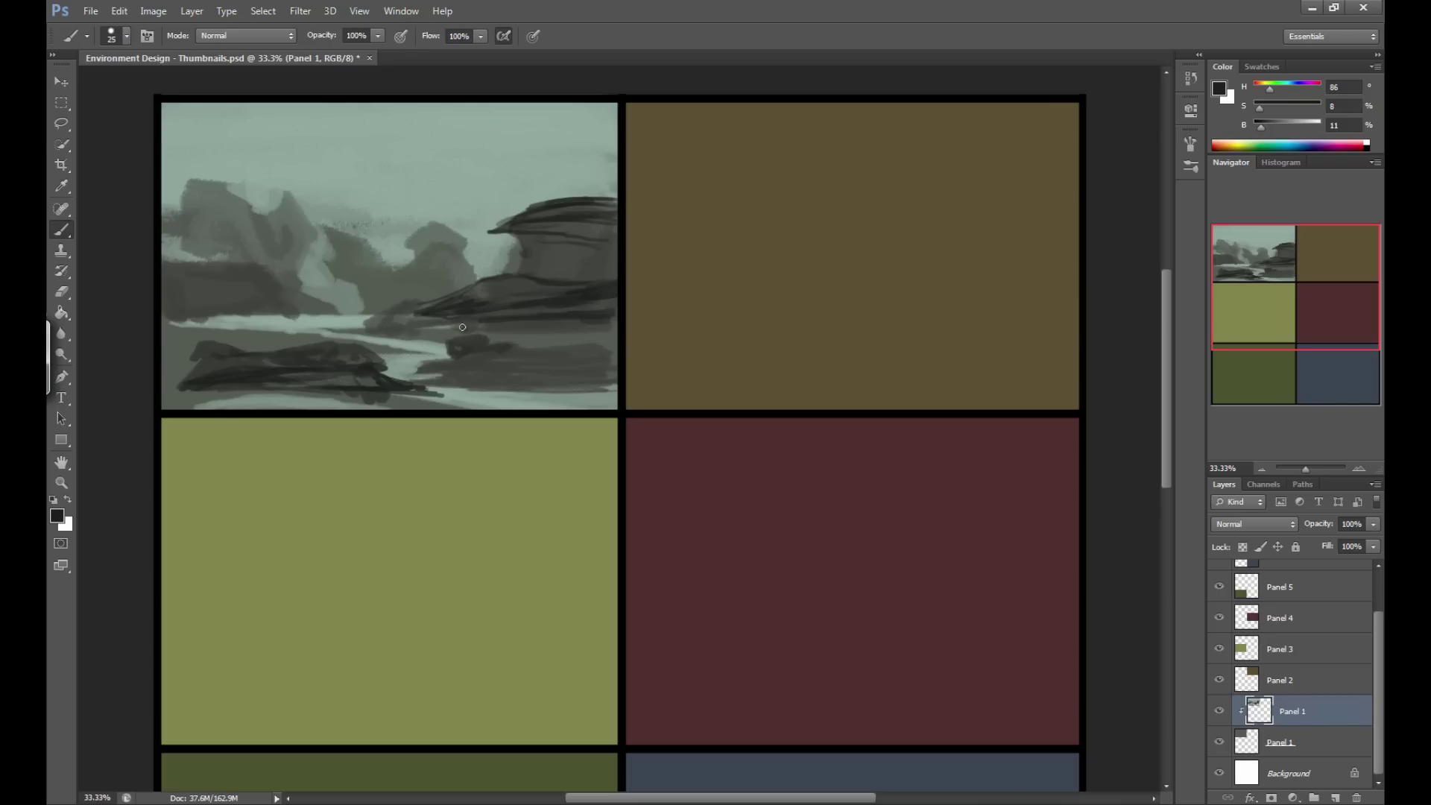
{"action": "mouse_move", "coordinate": [452, 347]}
{"action": "left_mouse_down"}
{"action": "mouse_move", "coordinate": [431, 359]}
{"action": "mouse_move", "coordinate": [468, 362]}
{"action": "left_mouse_up"}
{"action": "key", "text": "bracketleft"}
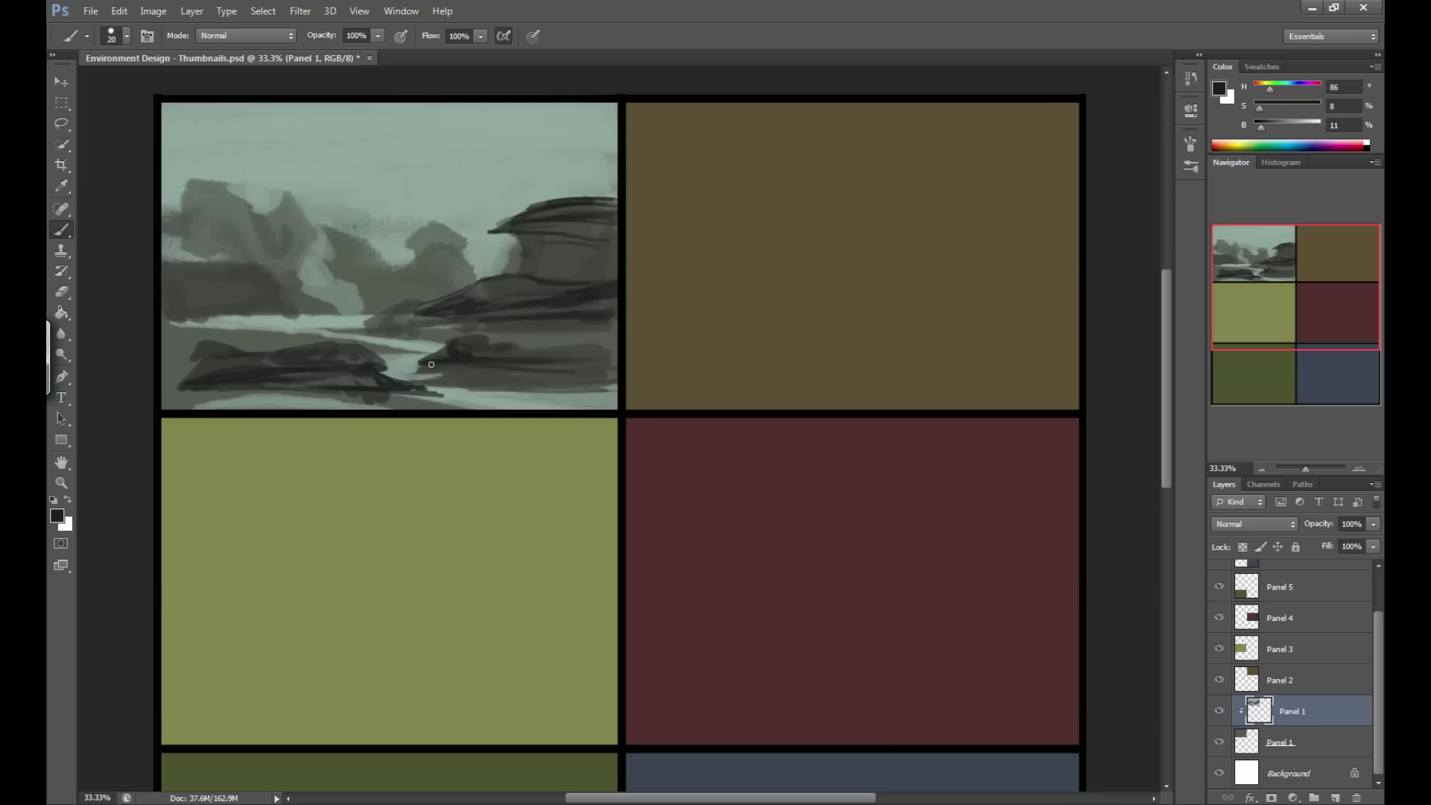
{"action": "mouse_move", "coordinate": [512, 348]}
{"action": "left_mouse_down"}
{"action": "mouse_move", "coordinate": [605, 358]}
{"action": "mouse_move", "coordinate": [457, 386]}
{"action": "mouse_move", "coordinate": [414, 377]}
{"action": "mouse_move", "coordinate": [484, 388]}
{"action": "mouse_move", "coordinate": [462, 386]}
{"action": "left_mouse_up"}
Sample the right cliff's dark top edge and refine the underside of its overhang with a size 10 brush.
{"action": "left_click", "coordinate": [402, 362], "text": "alt"}
{"action": "key", "text": "bracketleft"}
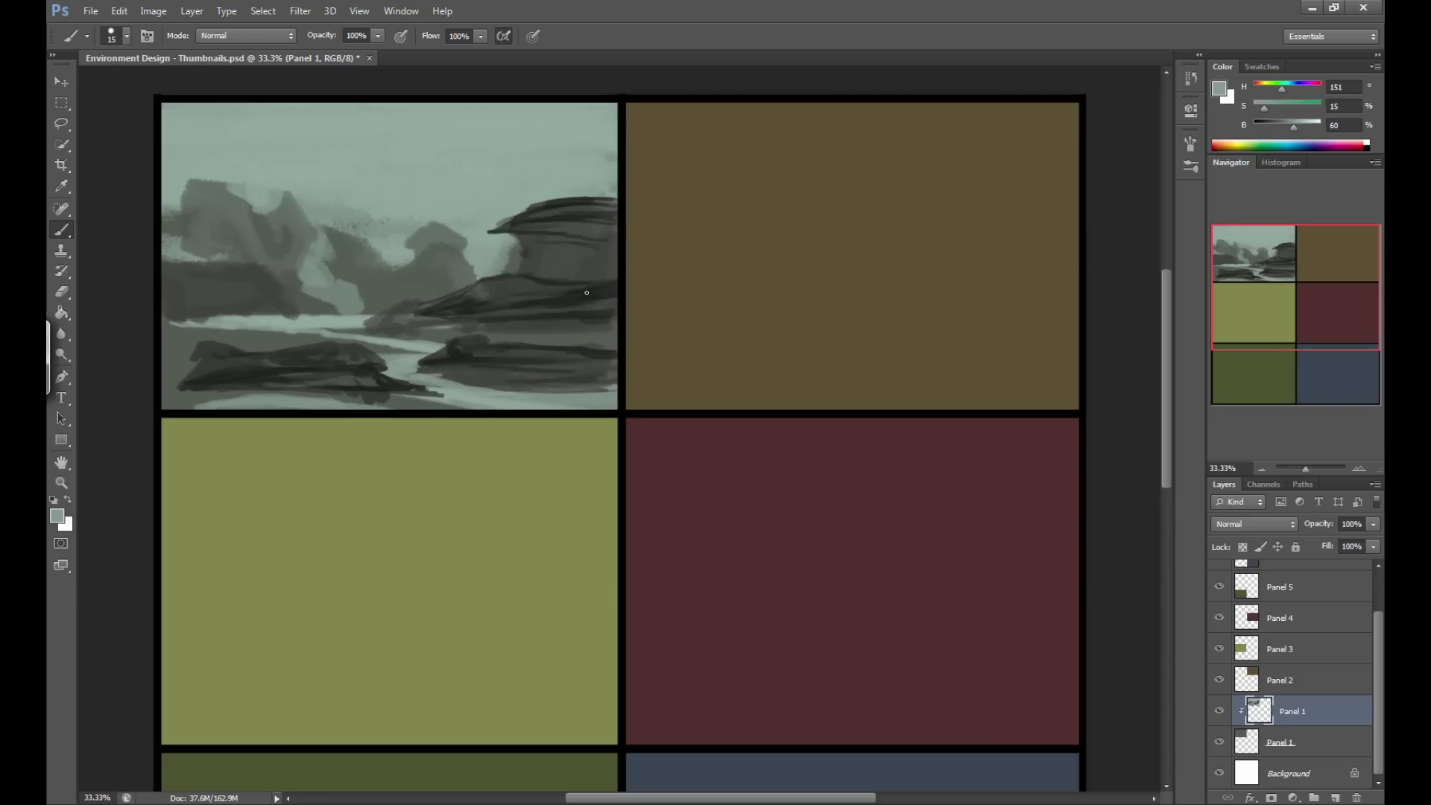
{"action": "left_click", "coordinate": [472, 388], "text": "alt"}
{"action": "left_click", "coordinate": [568, 199], "text": "alt"}
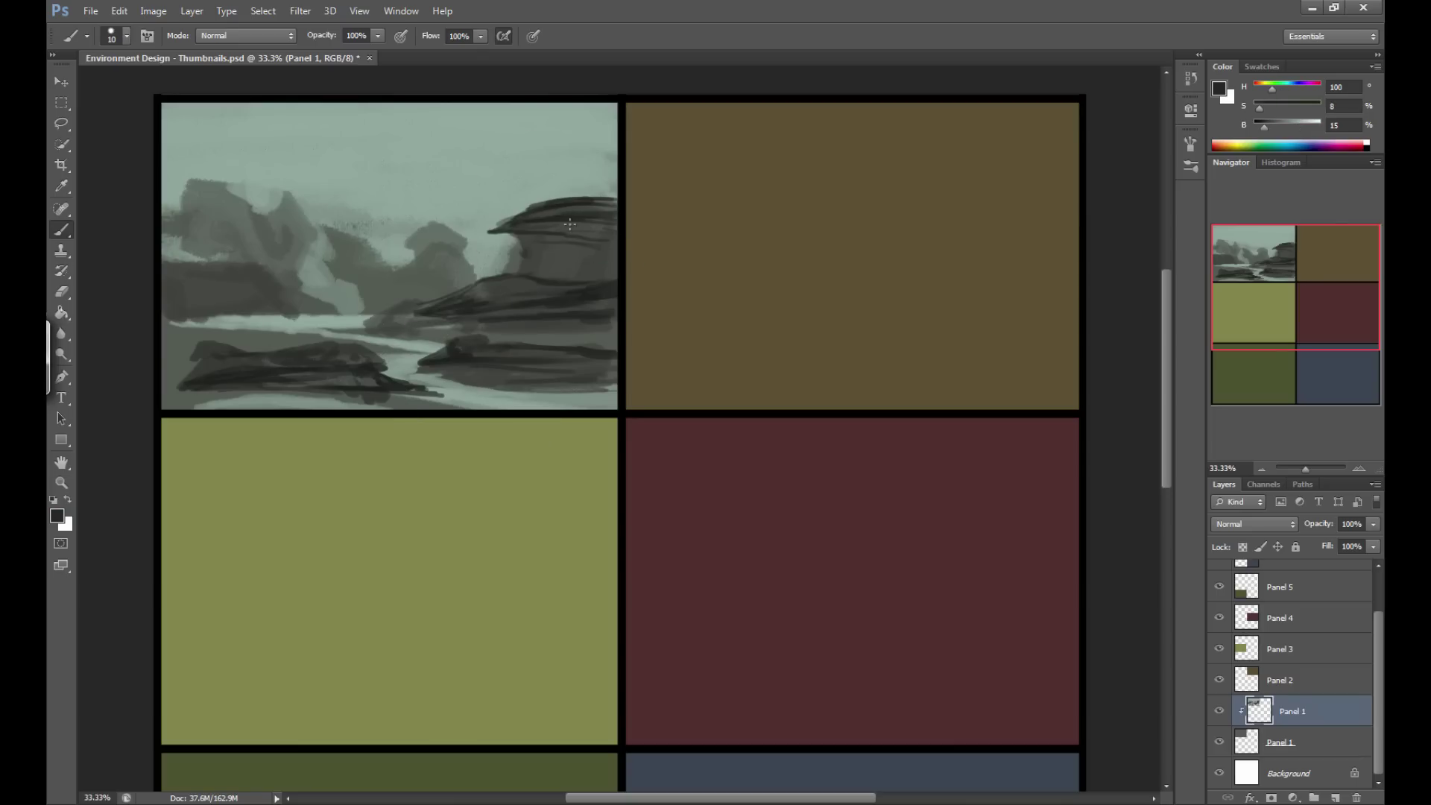
{"action": "left_click_drag", "start_coordinate": [534, 233], "coordinate": [487, 237]}
Sample the foreground rock's dark tone and draw contour and crack lines over the left bank with a size 15 brush.
{"action": "left_click", "coordinate": [377, 360], "text": "alt"}
{"action": "key", "text": "bracketright"}
{"action": "key", "text": "bracketleft"}
{"action": "mouse_move", "coordinate": [293, 294]}
{"action": "left_mouse_down"}
{"action": "mouse_move", "coordinate": [300, 308]}
{"action": "mouse_move", "coordinate": [249, 276]}
{"action": "left_mouse_up"}
{"action": "mouse_move", "coordinate": [314, 309]}
{"action": "left_mouse_down"}
{"action": "mouse_move", "coordinate": [259, 275]}
{"action": "mouse_move", "coordinate": [340, 312]}
{"action": "left_mouse_up"}
{"action": "left_click_drag", "start_coordinate": [268, 275], "coordinate": [343, 313]}
{"action": "mouse_move", "coordinate": [259, 261]}
{"action": "left_mouse_down"}
{"action": "mouse_move", "coordinate": [295, 283]}
{"action": "mouse_move", "coordinate": [164, 265]}
{"action": "mouse_move", "coordinate": [188, 270]}
{"action": "mouse_move", "coordinate": [163, 313]}
{"action": "mouse_move", "coordinate": [241, 316]}
{"action": "left_mouse_up"}
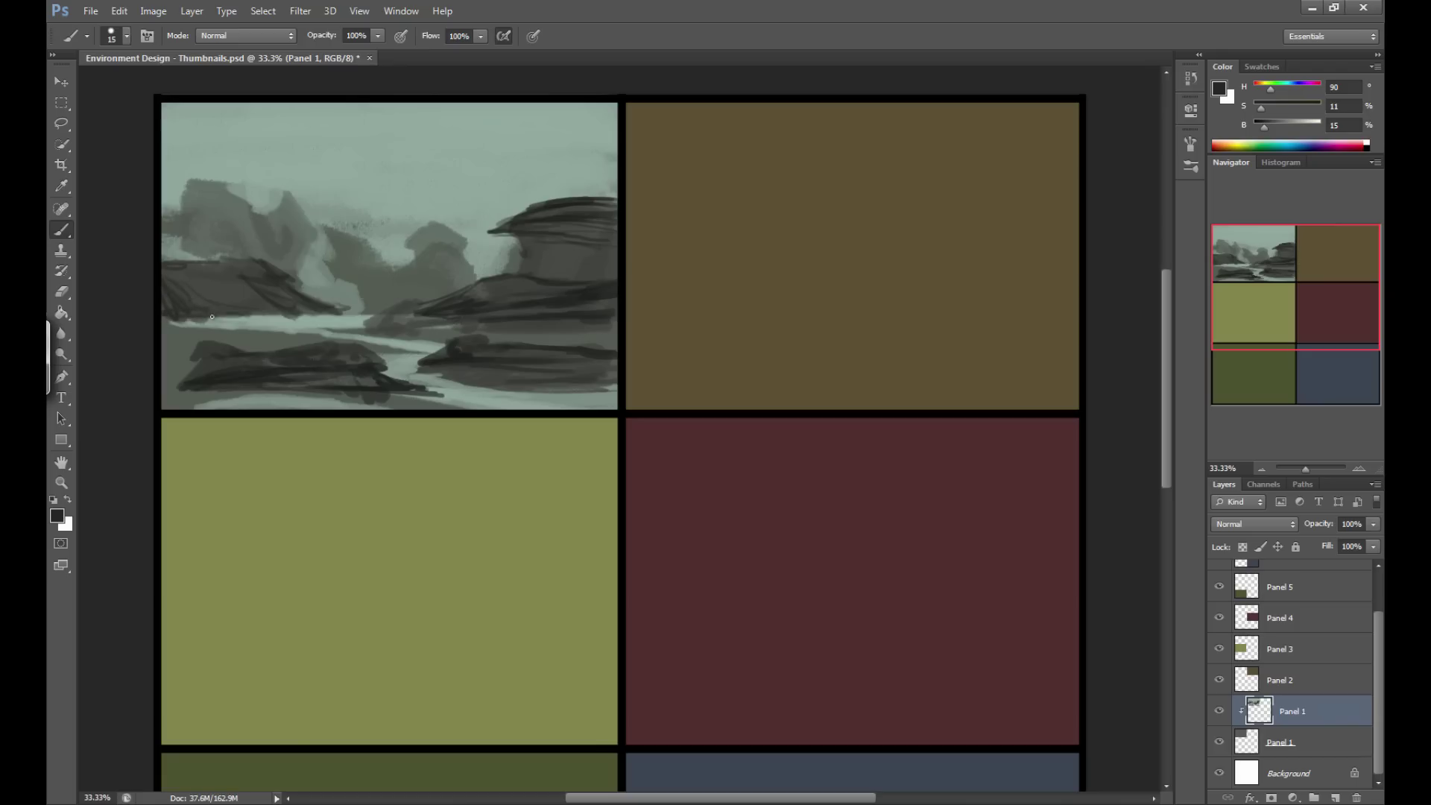
Sample the shore's grey-green and the left bank's grey and paint over the stream's left end beneath the bank.
{"action": "left_click", "coordinate": [265, 325], "text": "alt"}
{"action": "key", "text": "bracketright"}
{"action": "left_click", "coordinate": [264, 327], "text": "alt"}
{"action": "mouse_move", "coordinate": [254, 322]}
{"action": "left_mouse_down"}
{"action": "mouse_move", "coordinate": [179, 322]}
{"action": "mouse_move", "coordinate": [193, 325]}
{"action": "left_mouse_up"}
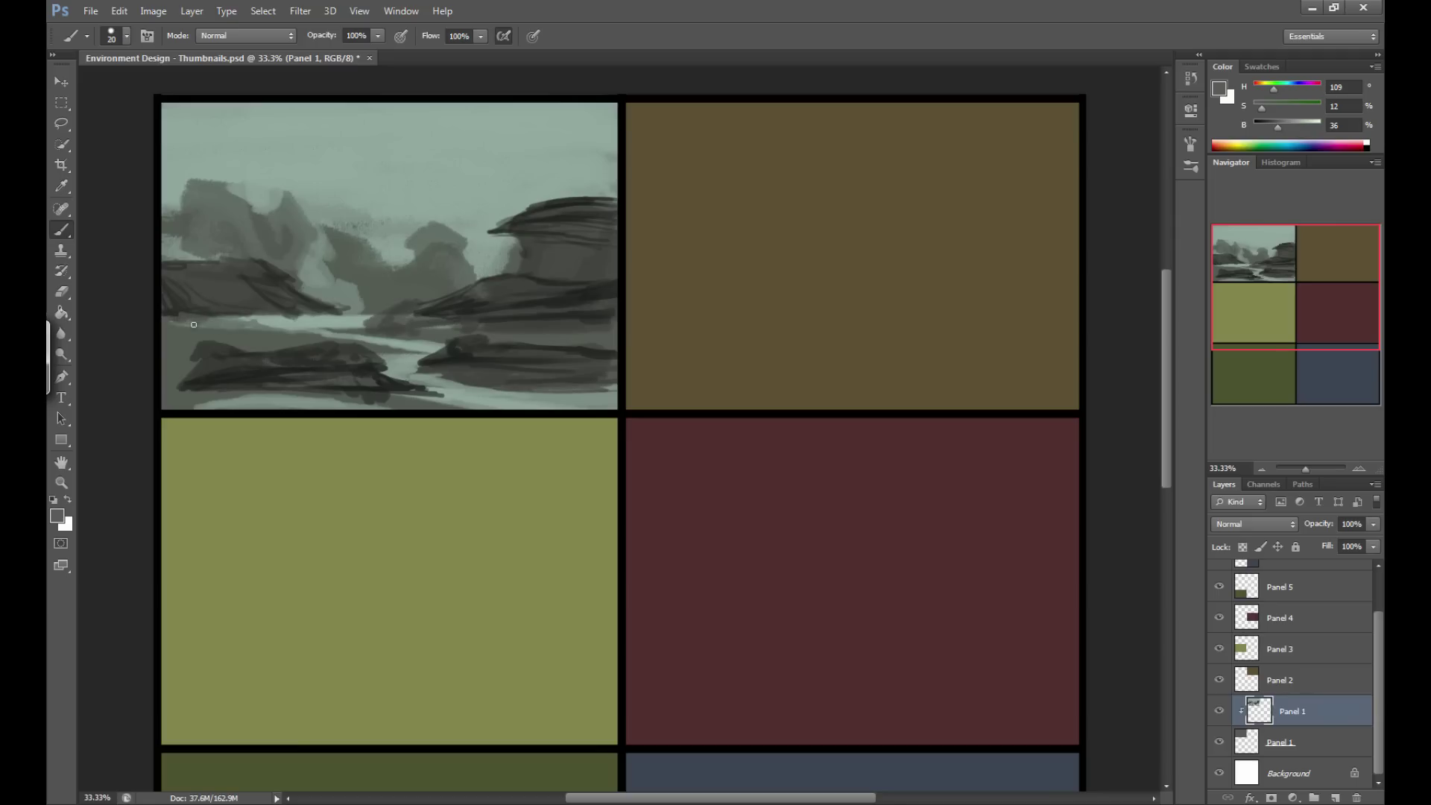
{"action": "left_click", "coordinate": [237, 307], "text": "alt"}
{"action": "key", "text": "bracketleft"}
{"action": "left_click_drag", "start_coordinate": [283, 320], "coordinate": [190, 320]}
Sample the left bank's dark grey and the shore's grey-green and blend the bank's lower edge into the shore.
{"action": "left_click", "coordinate": [225, 300], "text": "alt"}
{"action": "key", "text": "bracketright"}
{"action": "key", "text": "bracketright"}
{"action": "key", "text": "bracketright"}
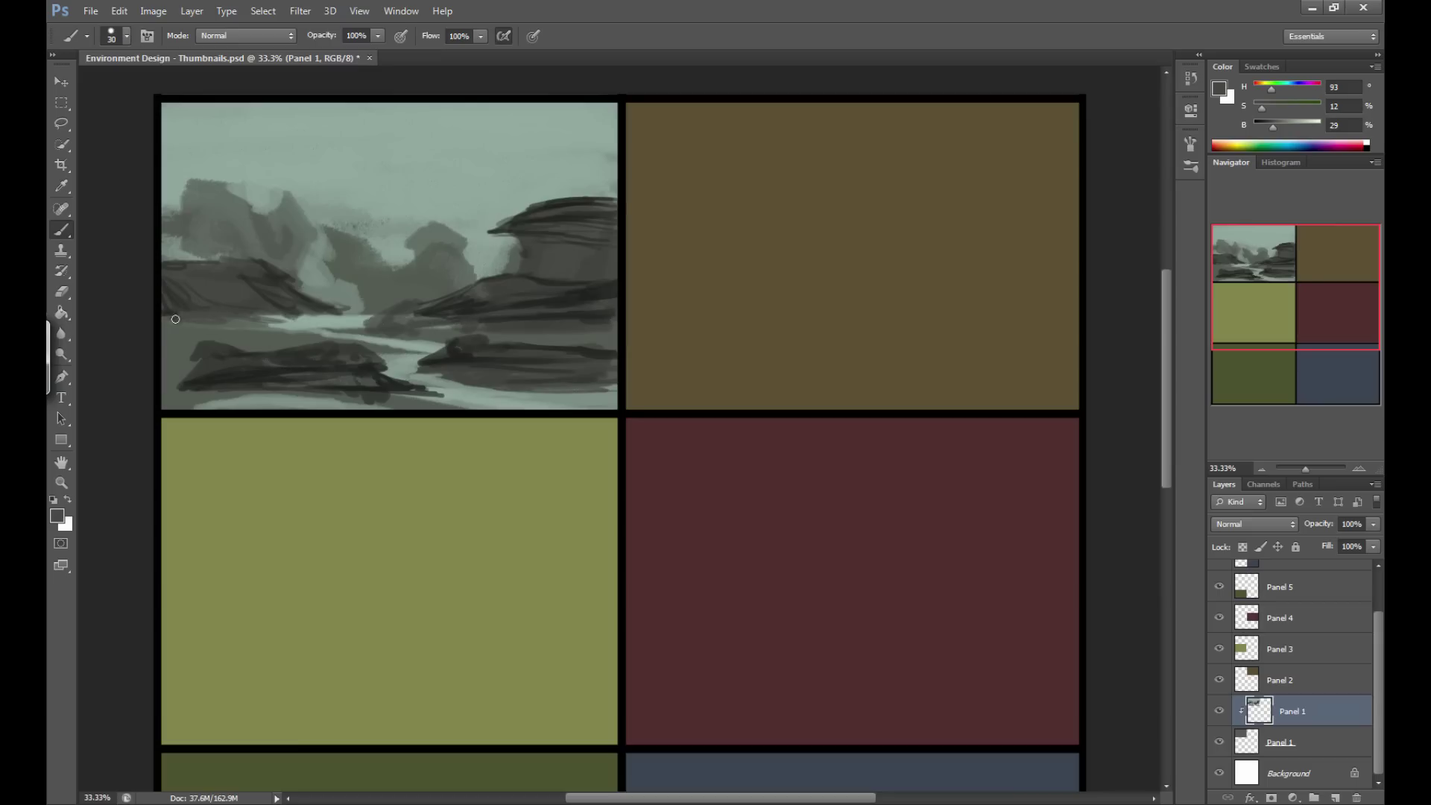
{"action": "left_click", "coordinate": [250, 330], "text": "alt"}
{"action": "key", "text": "bracketleft"}
{"action": "key", "text": "bracketleft"}
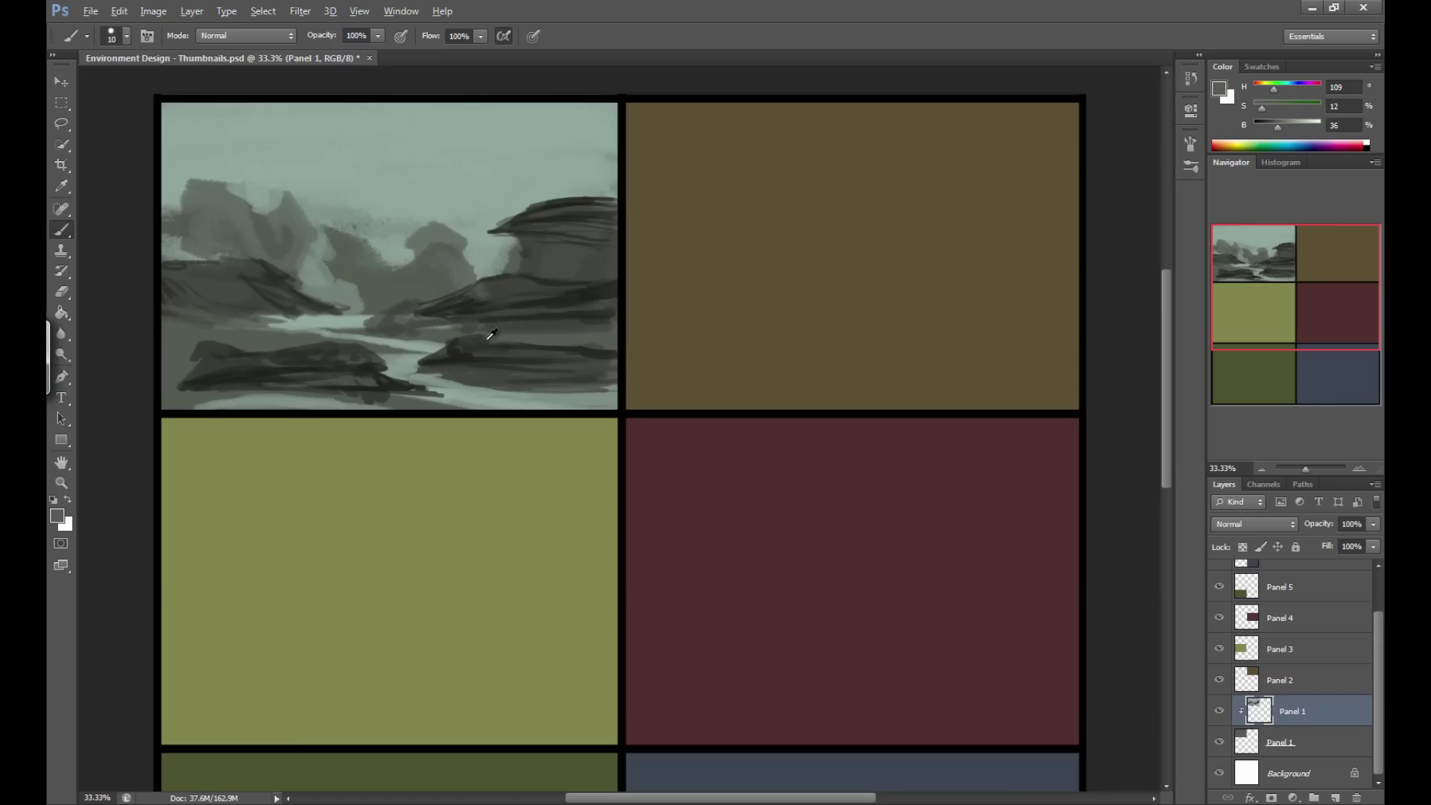
Sample the ground's grey-green and trim the left end of the foreground rocks with a size 20 brush.
{"action": "left_click", "coordinate": [189, 385], "text": "alt"}
{"action": "key", "text": "bracketright"}
{"action": "mouse_move", "coordinate": [190, 385]}
{"action": "left_mouse_down"}
{"action": "mouse_move", "coordinate": [312, 381]}
{"action": "mouse_move", "coordinate": [205, 391]}
{"action": "left_mouse_up"}
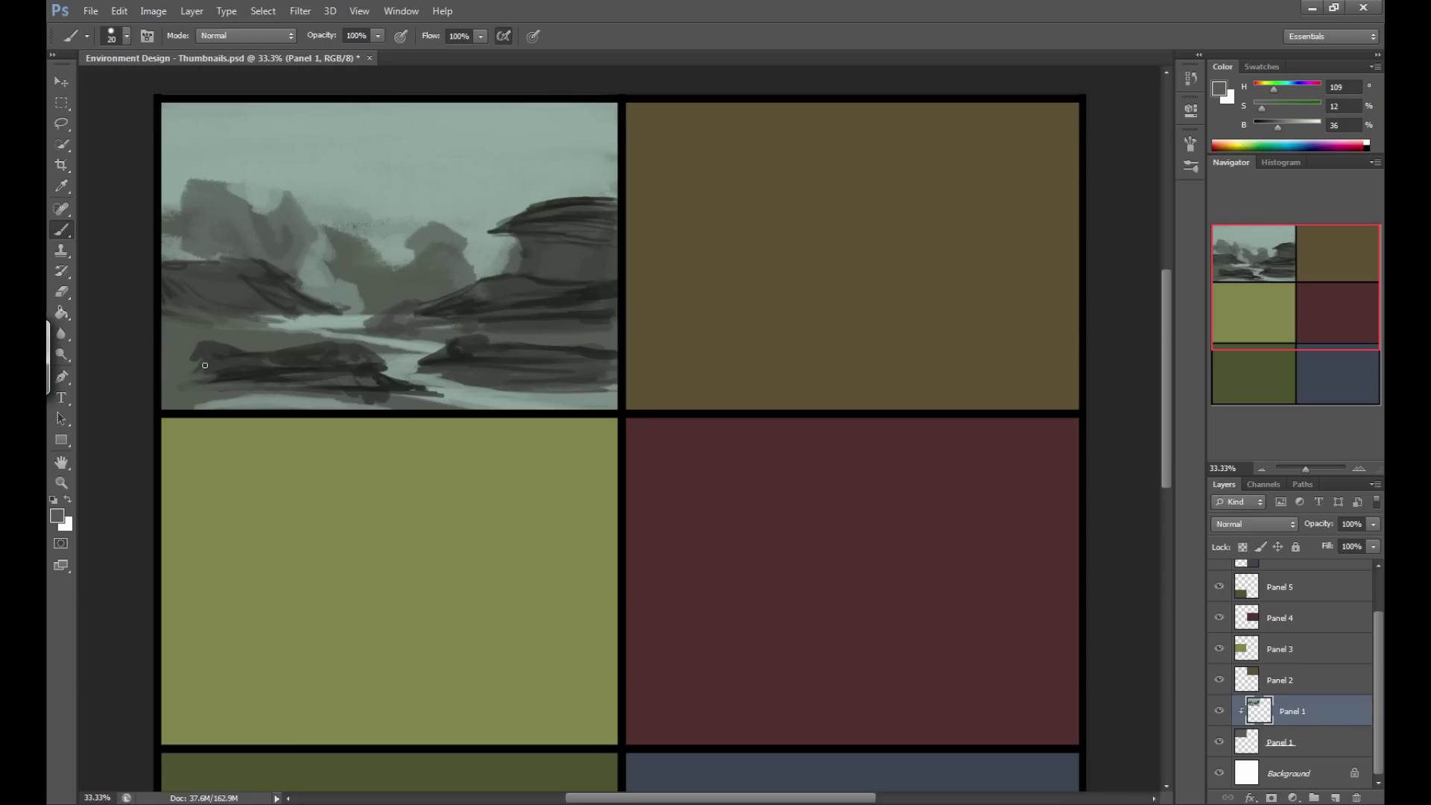
Sample the right bank's dark grey and paint its far tip where it meets the stream with a size 20 brush.
{"action": "left_click", "coordinate": [457, 376], "text": "alt"}
{"action": "left_click", "coordinate": [415, 389], "text": "alt"}
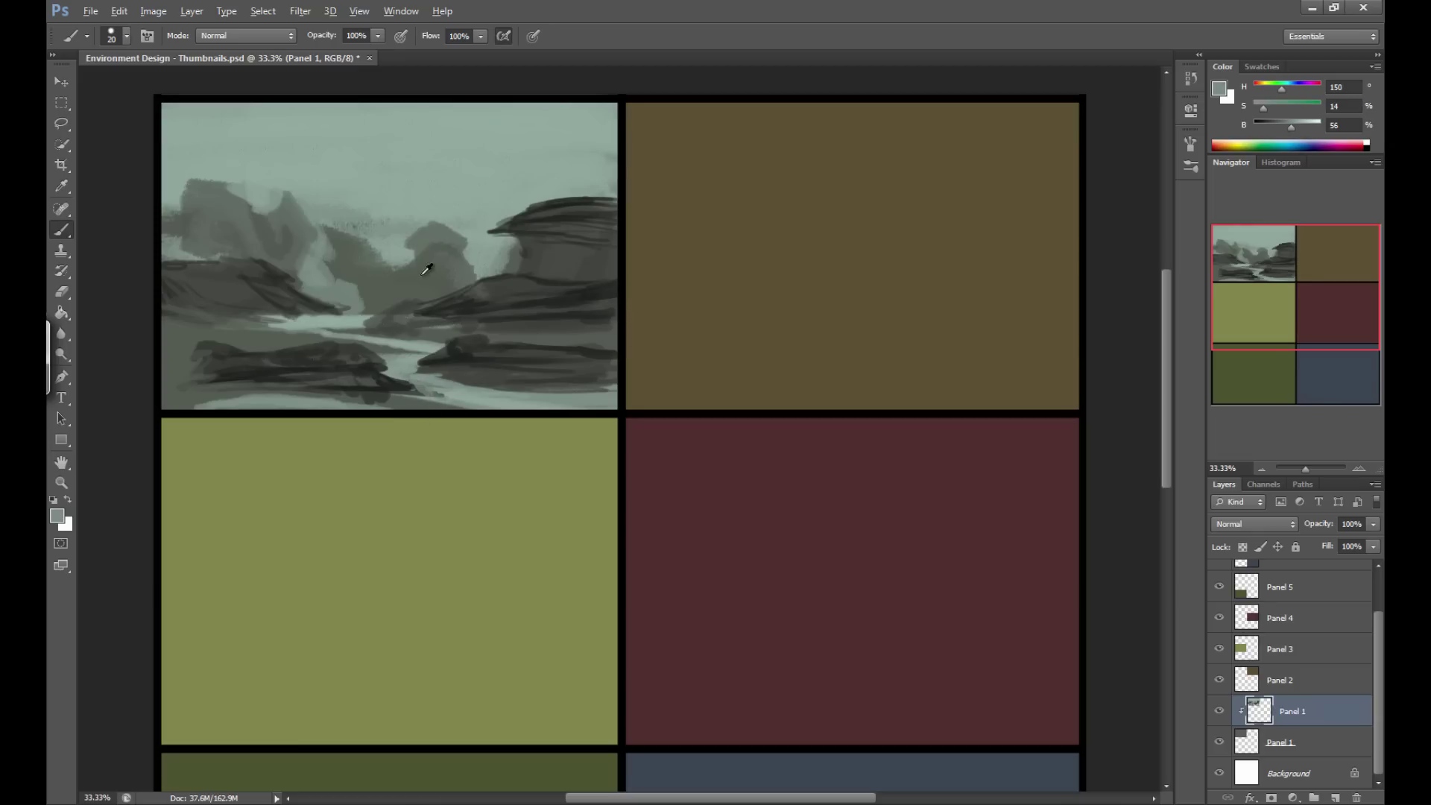
{"action": "left_click", "coordinate": [451, 305], "text": "alt"}
{"action": "left_click_drag", "start_coordinate": [377, 316], "coordinate": [376, 324]}
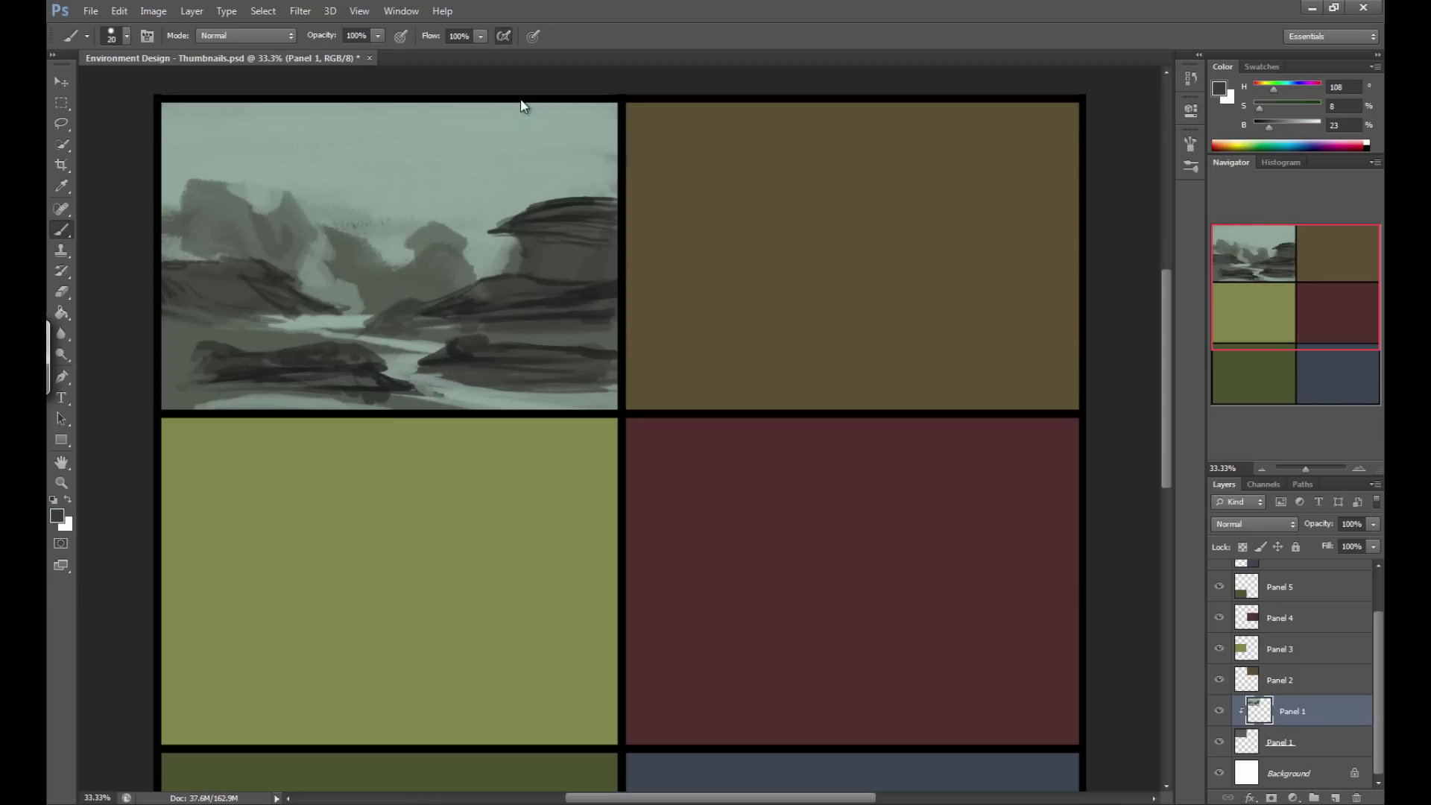
Sample the right cliff's near-black tone and add vertical crack strokes down its face with a size 15 brush.
{"action": "left_click", "coordinate": [556, 210], "text": "alt"}
{"action": "left_click", "coordinate": [552, 214], "text": "alt"}
{"action": "left_click", "coordinate": [557, 214], "text": "alt"}
{"action": "left_click", "coordinate": [557, 217], "text": "alt"}
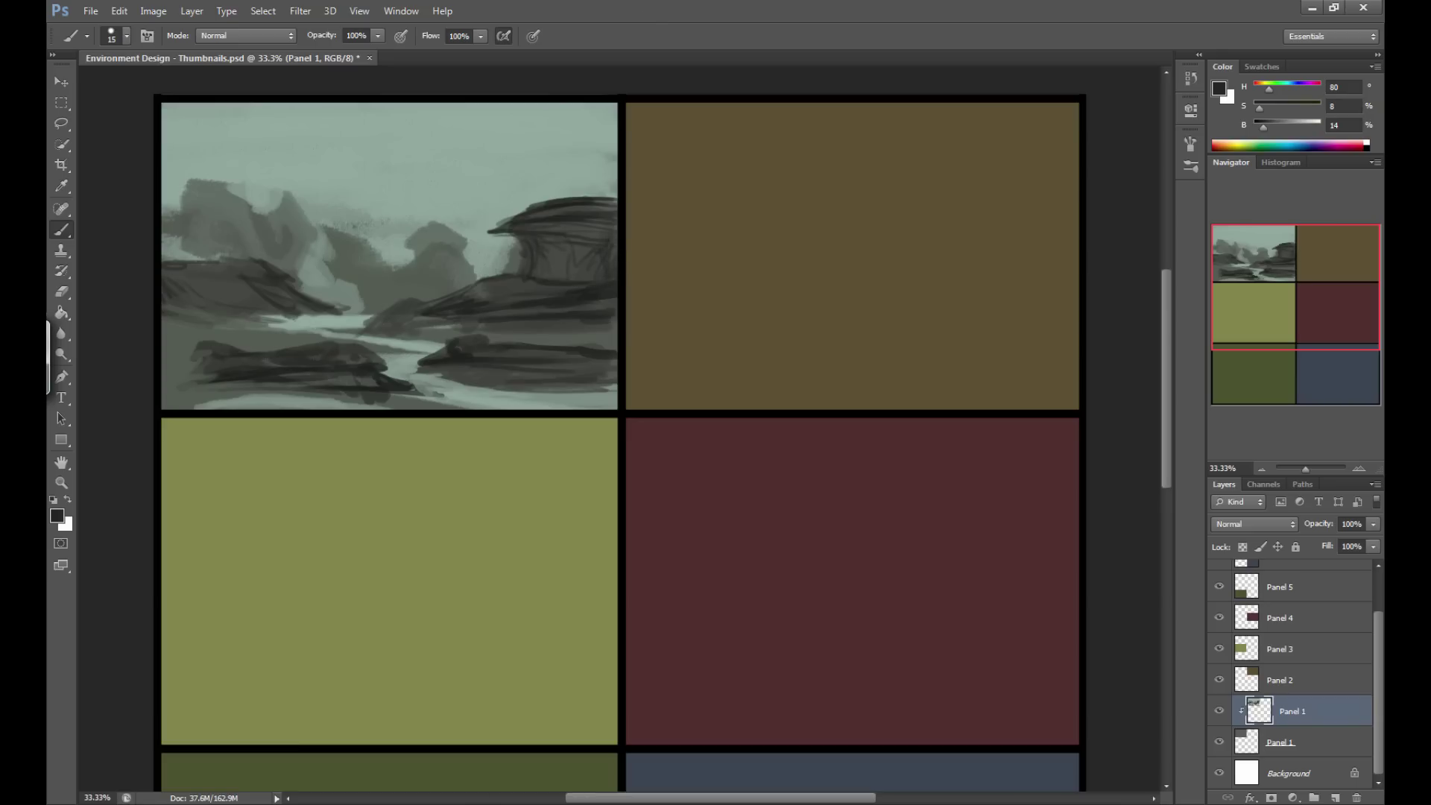
View the Death_swamp.jpg reference in Windows Photo Viewer and switch back to Photoshop.
{"action": "left_click", "coordinate": [510, 801]}
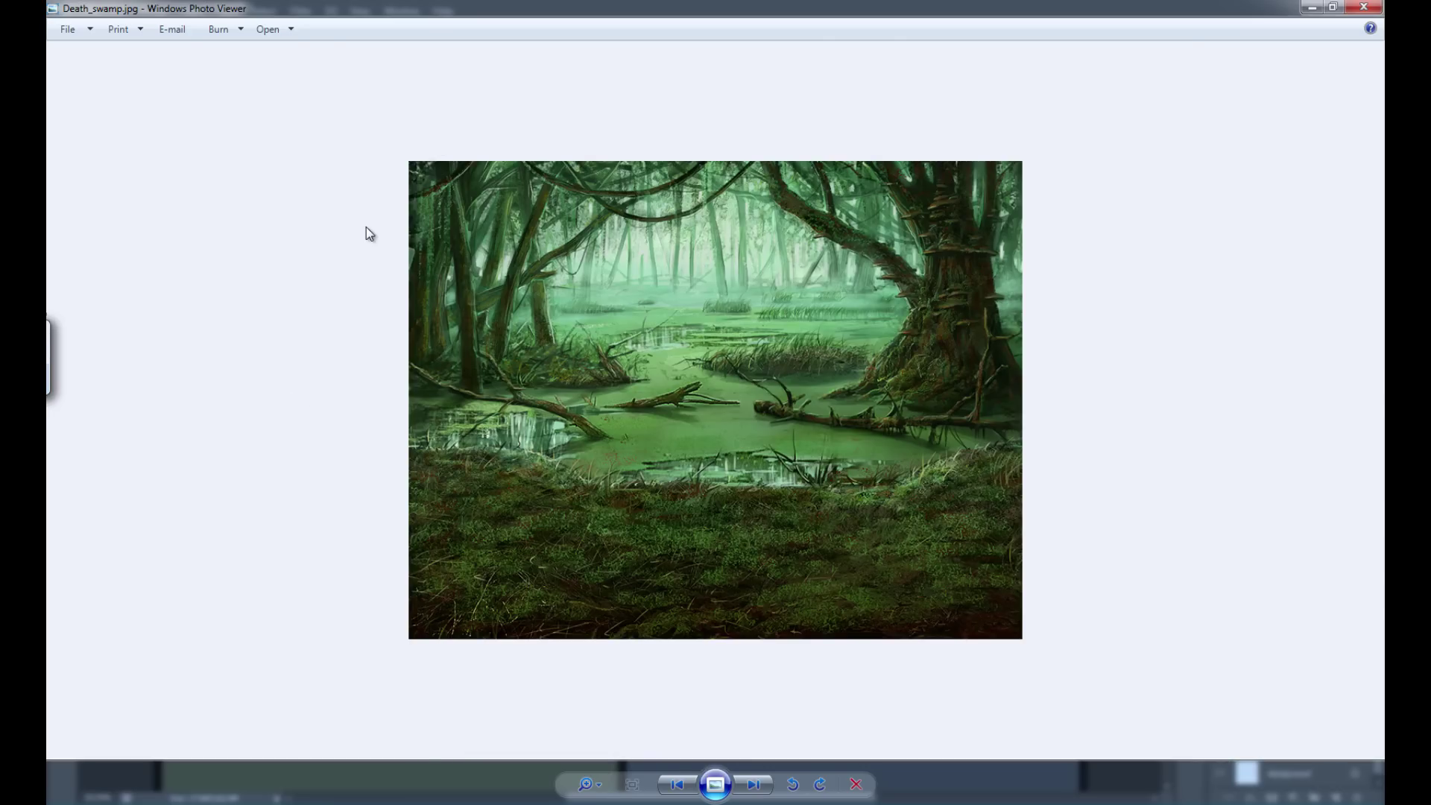
{"action": "key", "text": "alt+Tab"}
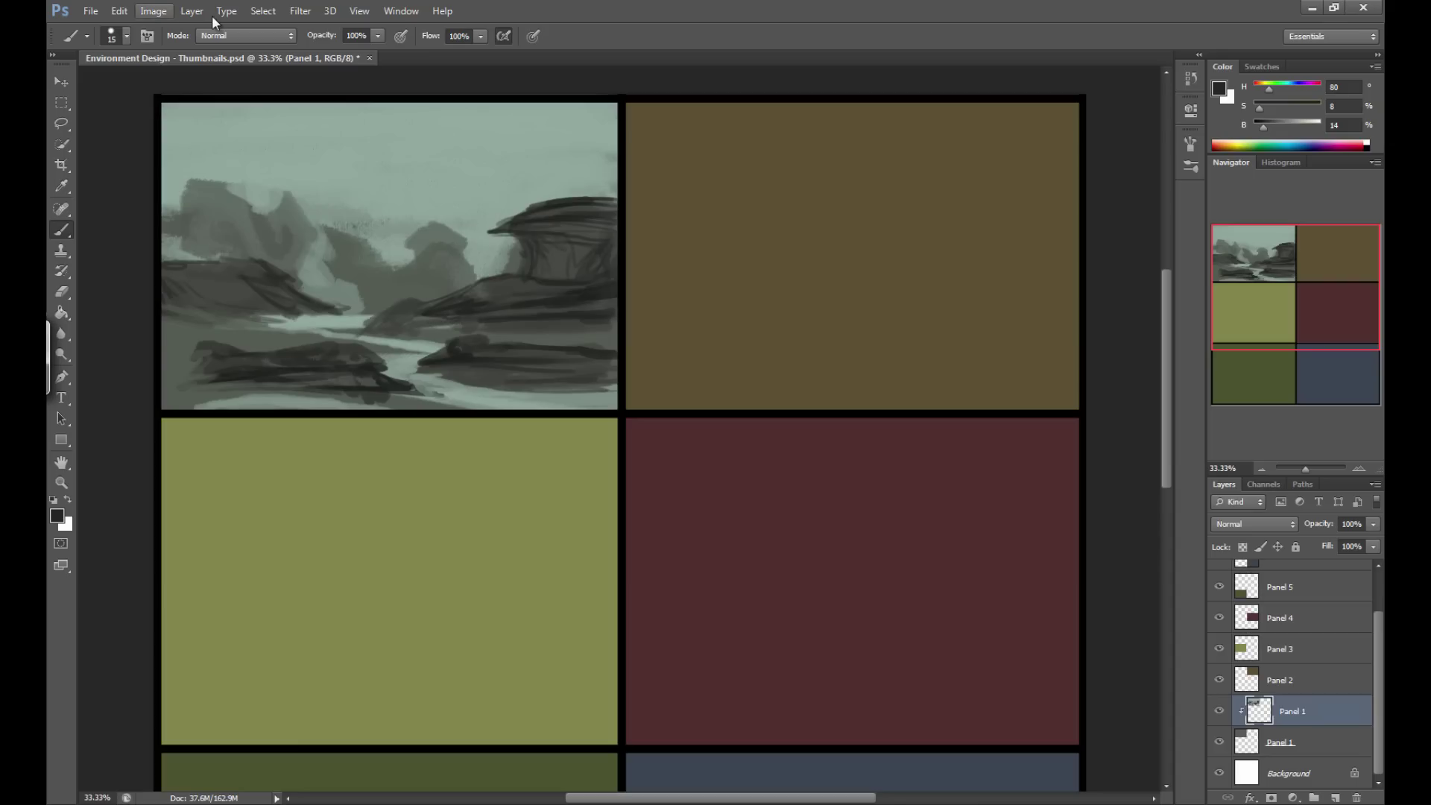
{"action": "left_click_drag", "start_coordinate": [263, 108], "coordinate": [324, 167]}
{"action": "left_click_drag", "start_coordinate": [322, 138], "coordinate": [324, 167]}
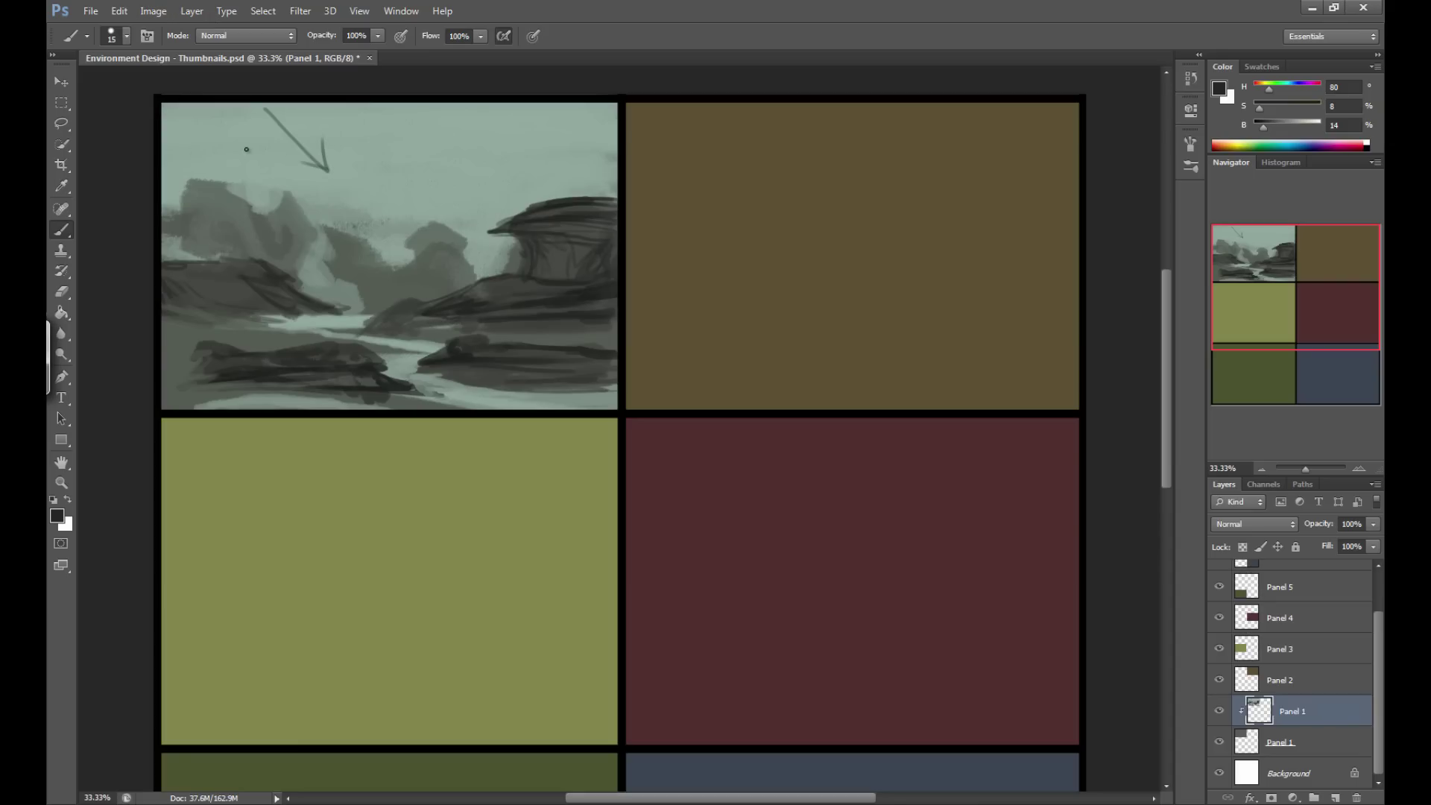
{"action": "key", "text": "ctrl+z"}
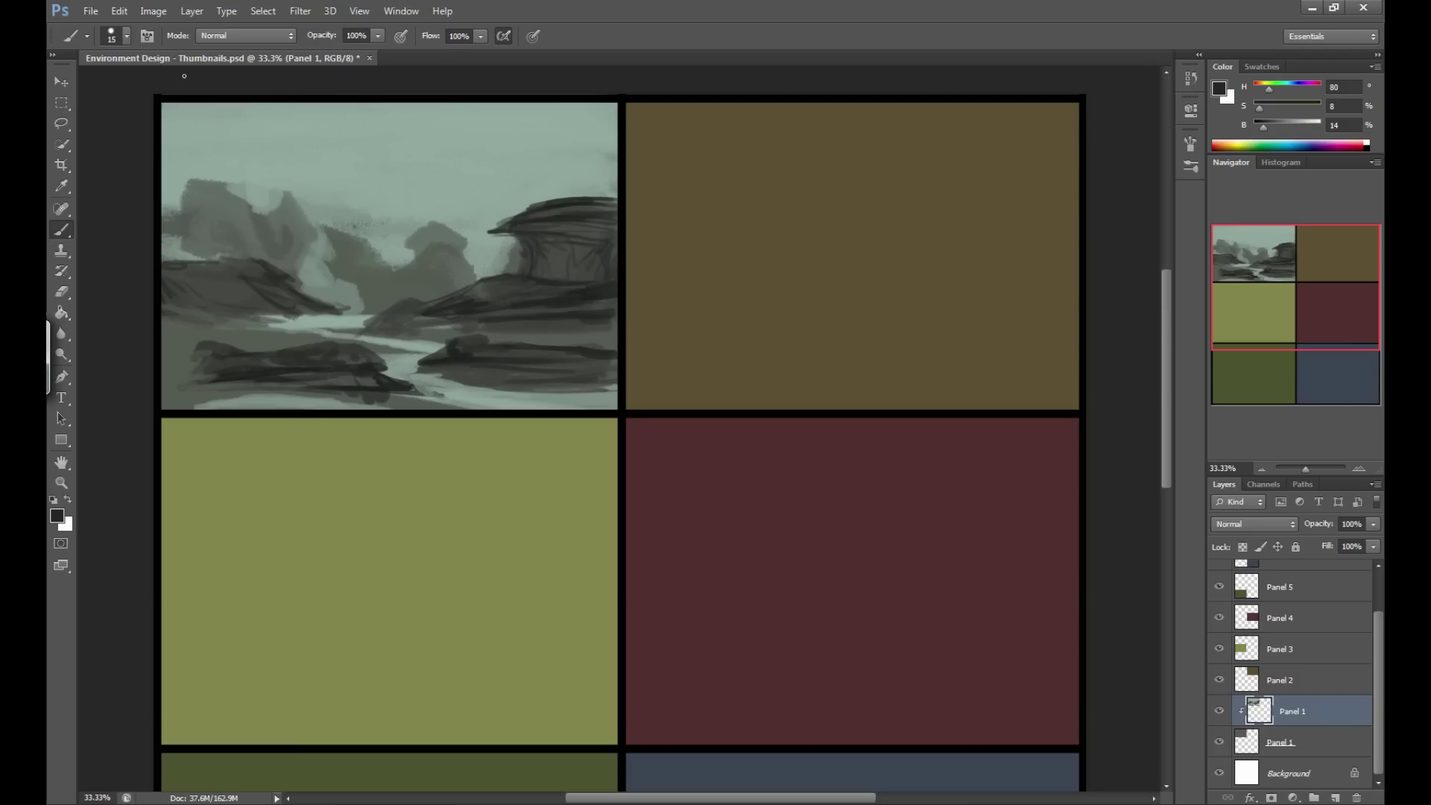
Sample the distant cliff's tone, lower its brightness to 23%, and paint shadow sides on the distant left cliffs and middle hills at size 60.
{"action": "left_click", "coordinate": [291, 229], "text": "alt"}
{"action": "left_click_drag", "start_coordinate": [1278, 127], "coordinate": [1270, 129]}
{"action": "key", "text": "bracketright"}
{"action": "key", "text": "bracketright"}
{"action": "key", "text": "bracketright"}
{"action": "key", "text": "bracketright"}
{"action": "key", "text": "bracketright"}
{"action": "mouse_move", "coordinate": [304, 237]}
{"action": "left_mouse_down"}
{"action": "mouse_move", "coordinate": [289, 269]}
{"action": "mouse_move", "coordinate": [288, 221]}
{"action": "mouse_move", "coordinate": [223, 228]}
{"action": "mouse_move", "coordinate": [235, 246]}
{"action": "mouse_move", "coordinate": [246, 234]}
{"action": "mouse_move", "coordinate": [248, 251]}
{"action": "left_mouse_up"}
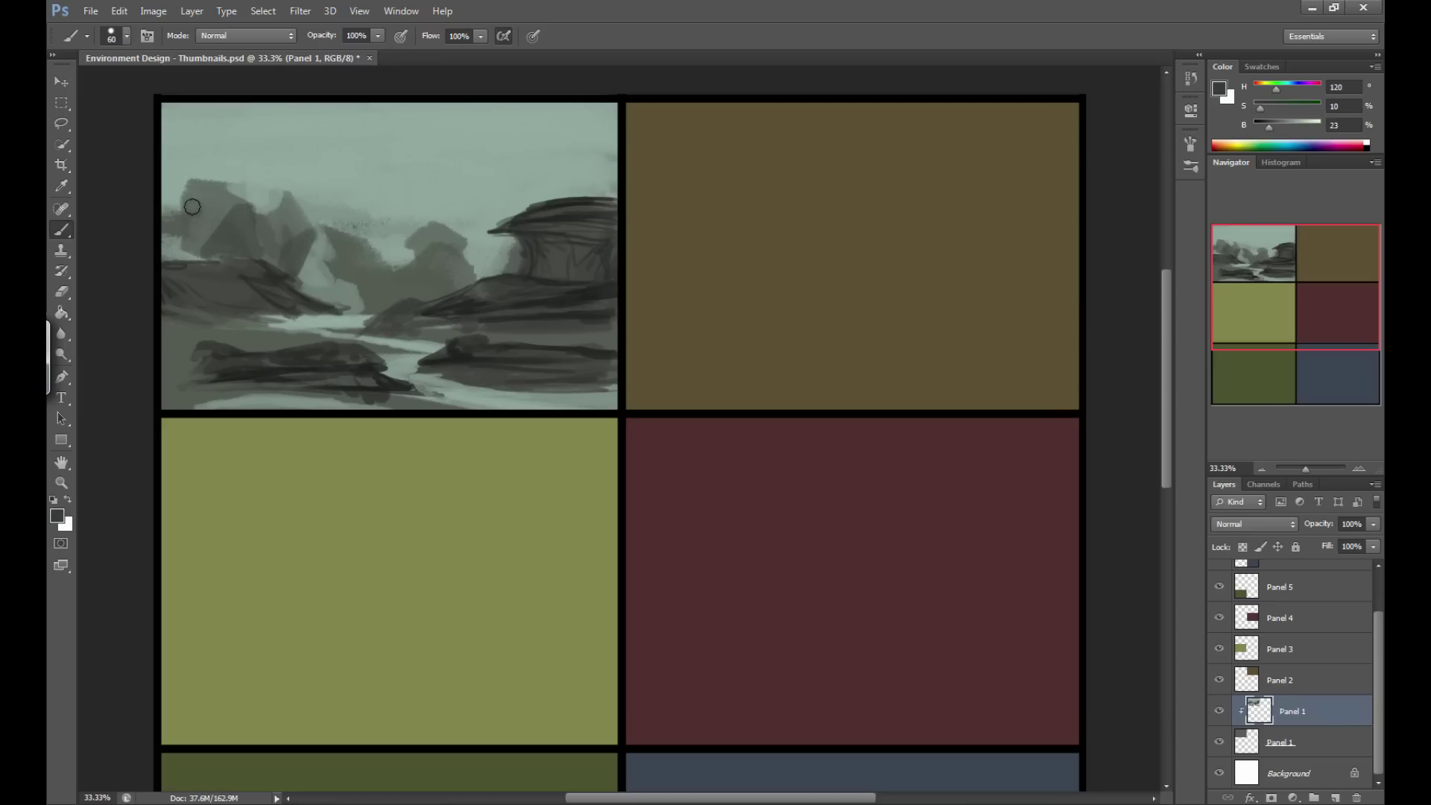
{"action": "mouse_move", "coordinate": [393, 277]}
{"action": "left_mouse_down"}
{"action": "mouse_move", "coordinate": [371, 257]}
{"action": "mouse_move", "coordinate": [352, 278]}
{"action": "left_mouse_up"}
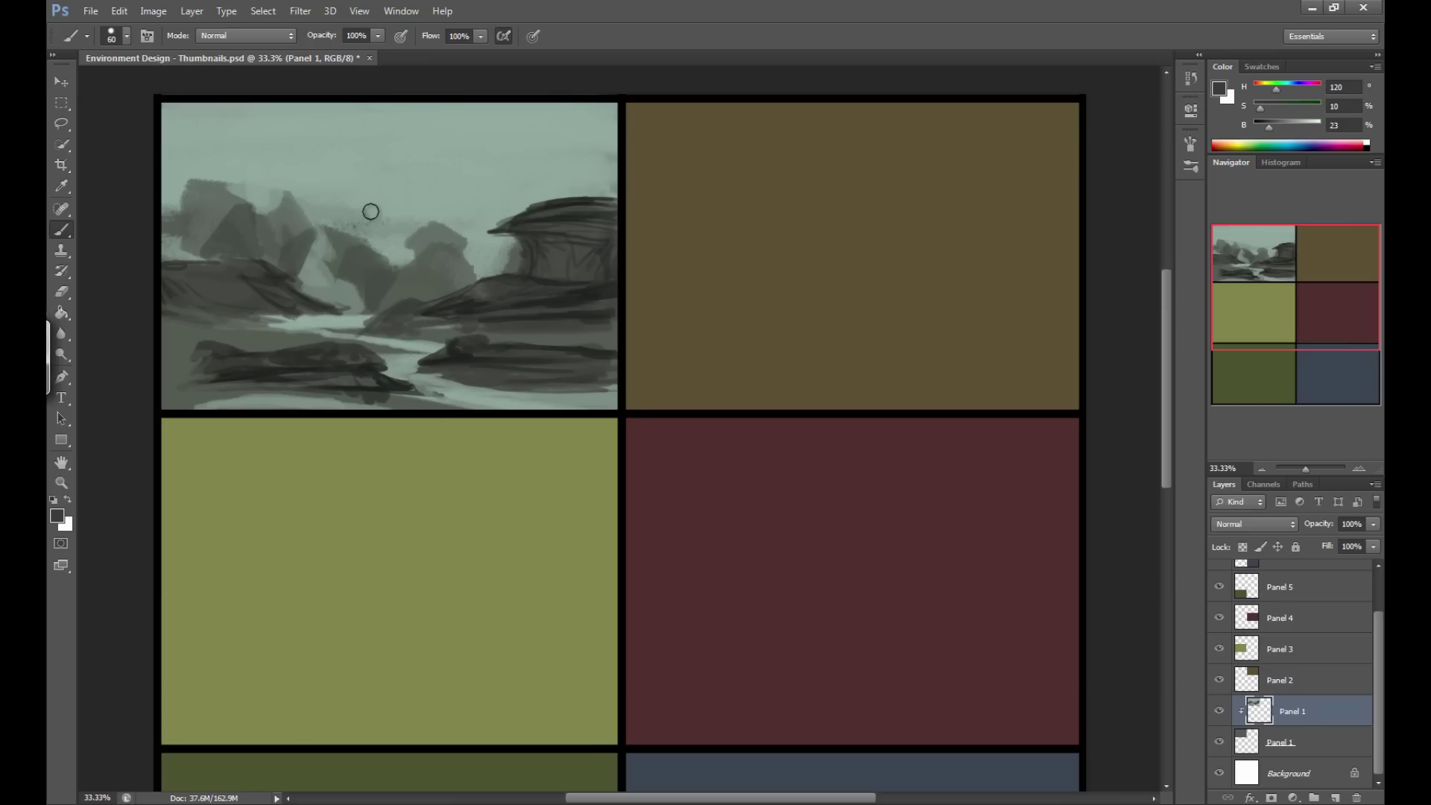
Toggle the painted Panel 1 layer to check it, and create a new layer above it clipped to the panel.
{"action": "left_click", "coordinate": [1221, 712]}
{"action": "left_click", "coordinate": [1221, 711]}
{"action": "key", "text": "bracketleft"}
{"action": "key", "text": "bracketleft"}
{"action": "left_click", "coordinate": [1335, 799]}
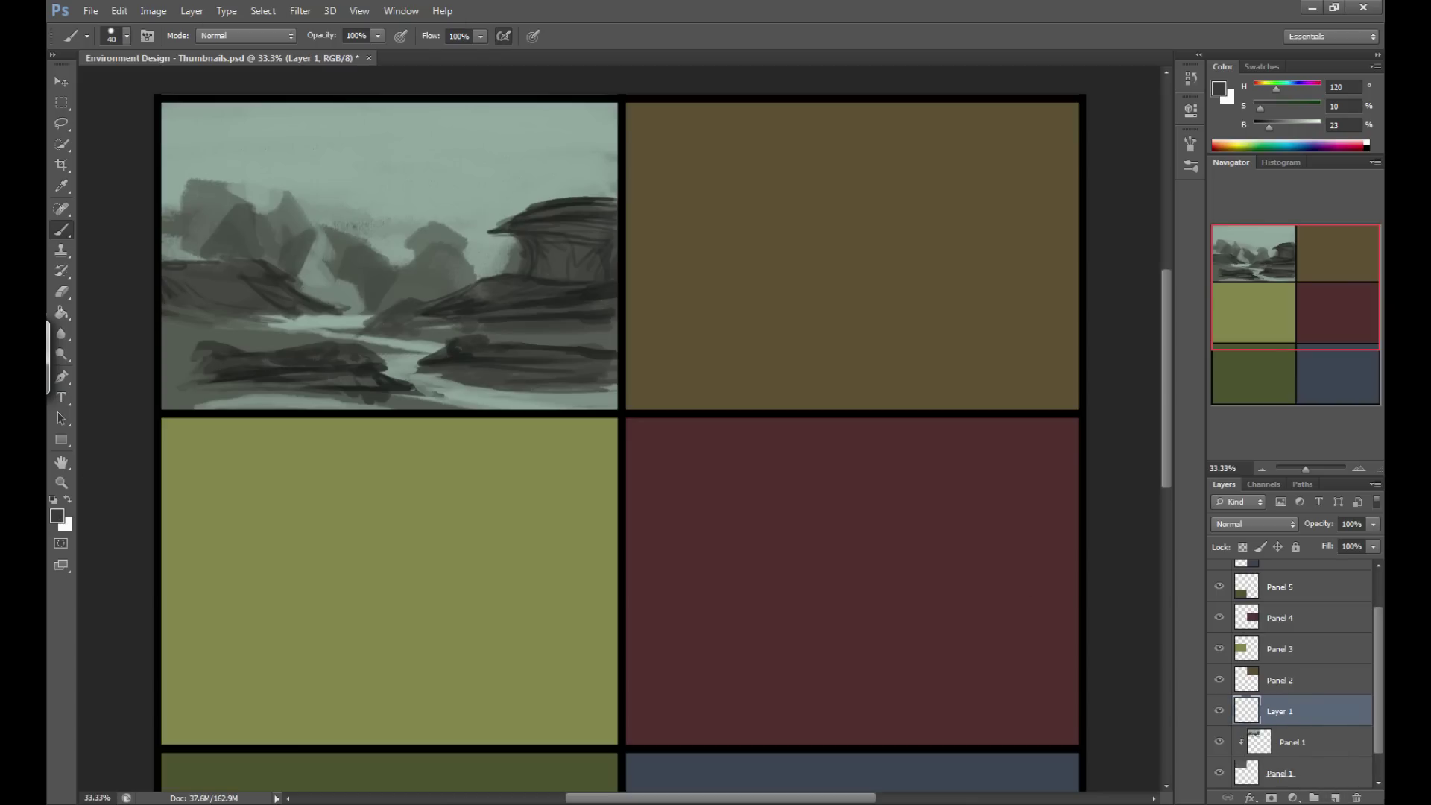
{"action": "key", "text": "alt"}
{"action": "key", "text": "alt"}
{"action": "left_click", "coordinate": [1303, 722], "text": "alt"}
Rename the new clipped layer "Panel 1 Shadow Overlay" and set its blend mode to Multiply.
{"action": "double_click", "coordinate": [1292, 712]}
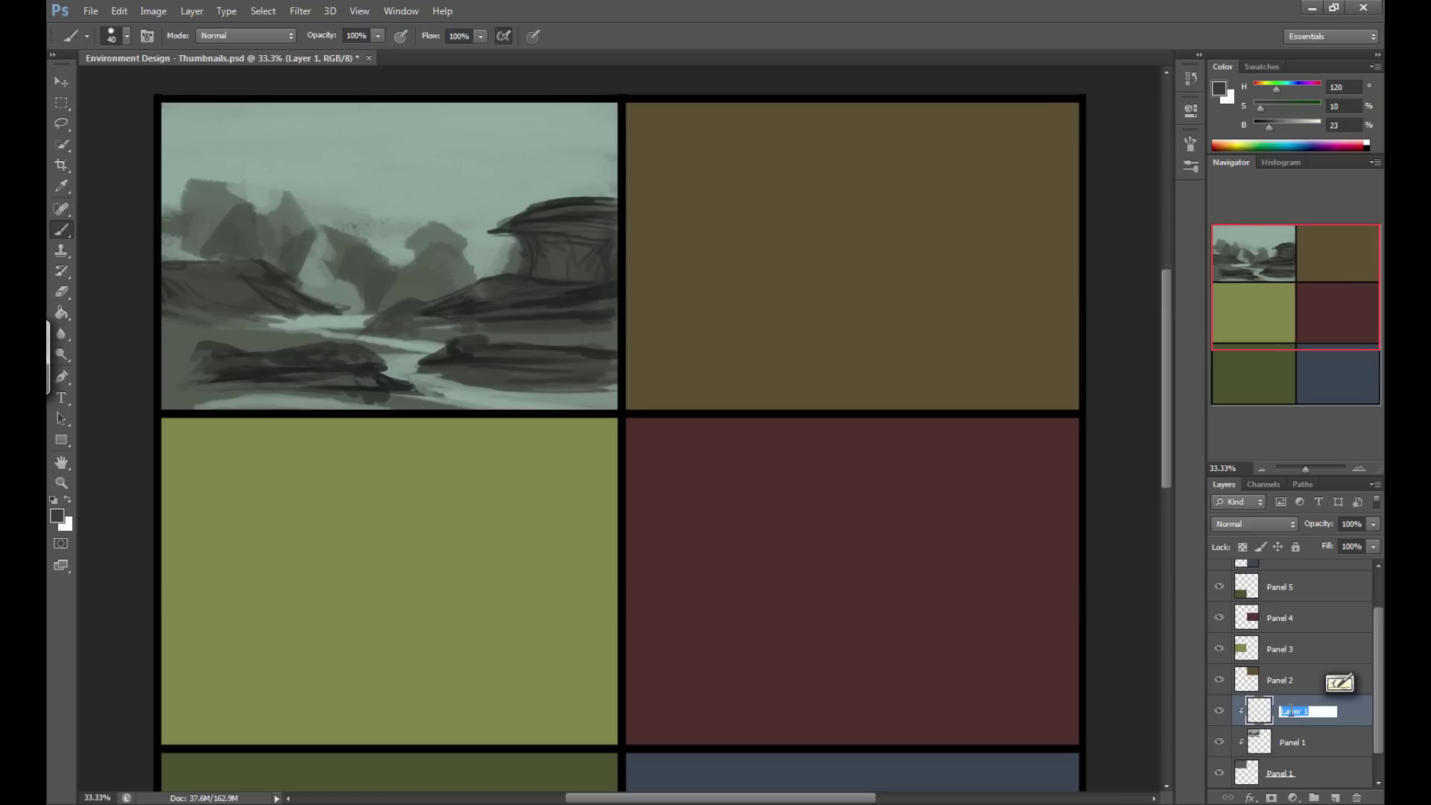
{"action": "type", "text": "Panel"}
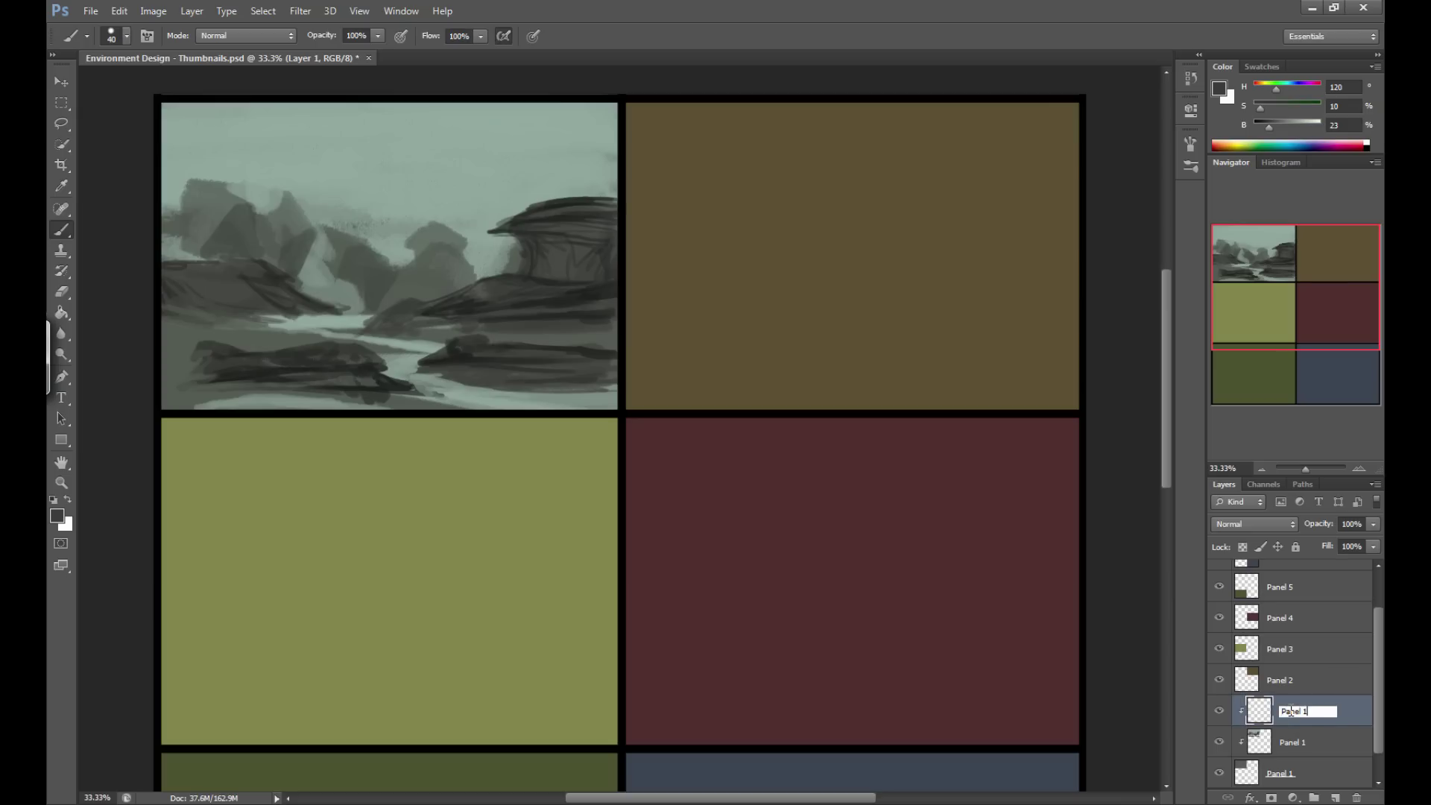
{"action": "key", "text": "Return"}
{"action": "double_click", "coordinate": [1300, 708]}
{"action": "left_click", "coordinate": [1315, 712]}
{"action": "type", "text": "Shadow Overlay"}
{"action": "key", "text": "Return"}
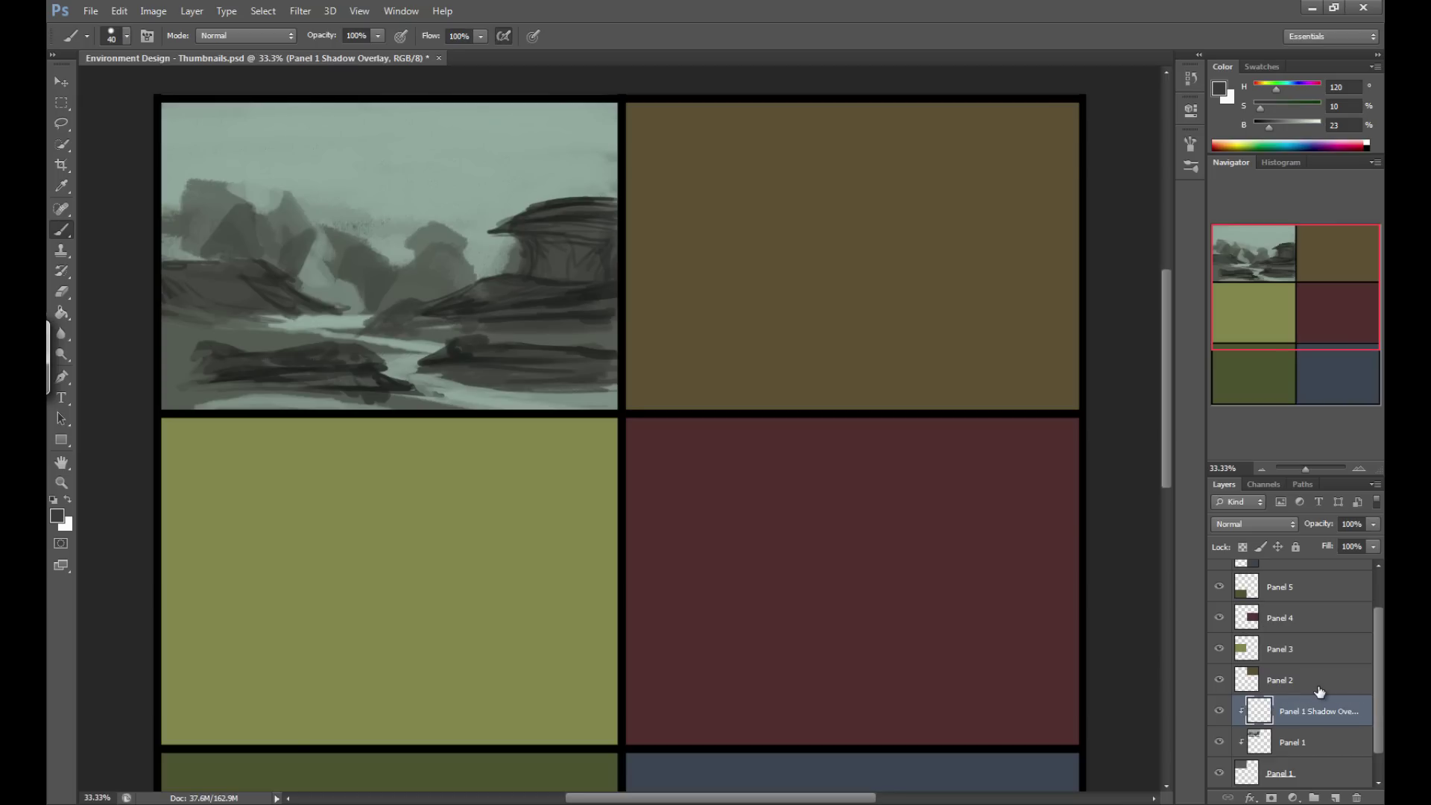
{"action": "left_click", "coordinate": [1233, 524]}
{"action": "left_click", "coordinate": [1230, 159]}
Set the foreground colour to a muted blue with hue 205, saturation 22% and brightness 47% for the shadows.
{"action": "left_click", "coordinate": [57, 515]}
{"action": "left_click", "coordinate": [724, 301]}
{"action": "left_click_drag", "start_coordinate": [724, 301], "coordinate": [726, 305]}
{"action": "left_click", "coordinate": [542, 281]}
{"action": "left_click_drag", "start_coordinate": [541, 281], "coordinate": [548, 313]}
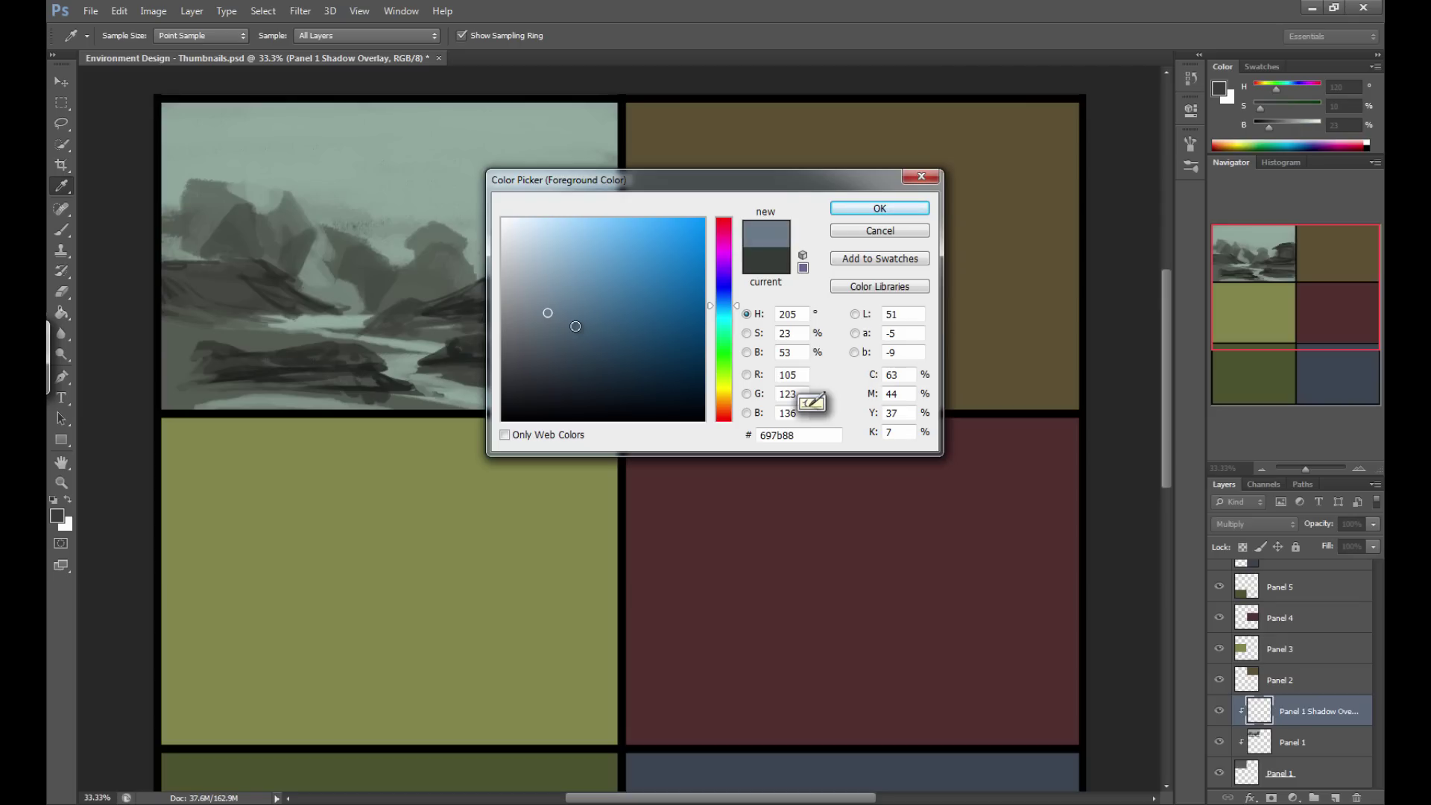
{"action": "left_click", "coordinate": [547, 325]}
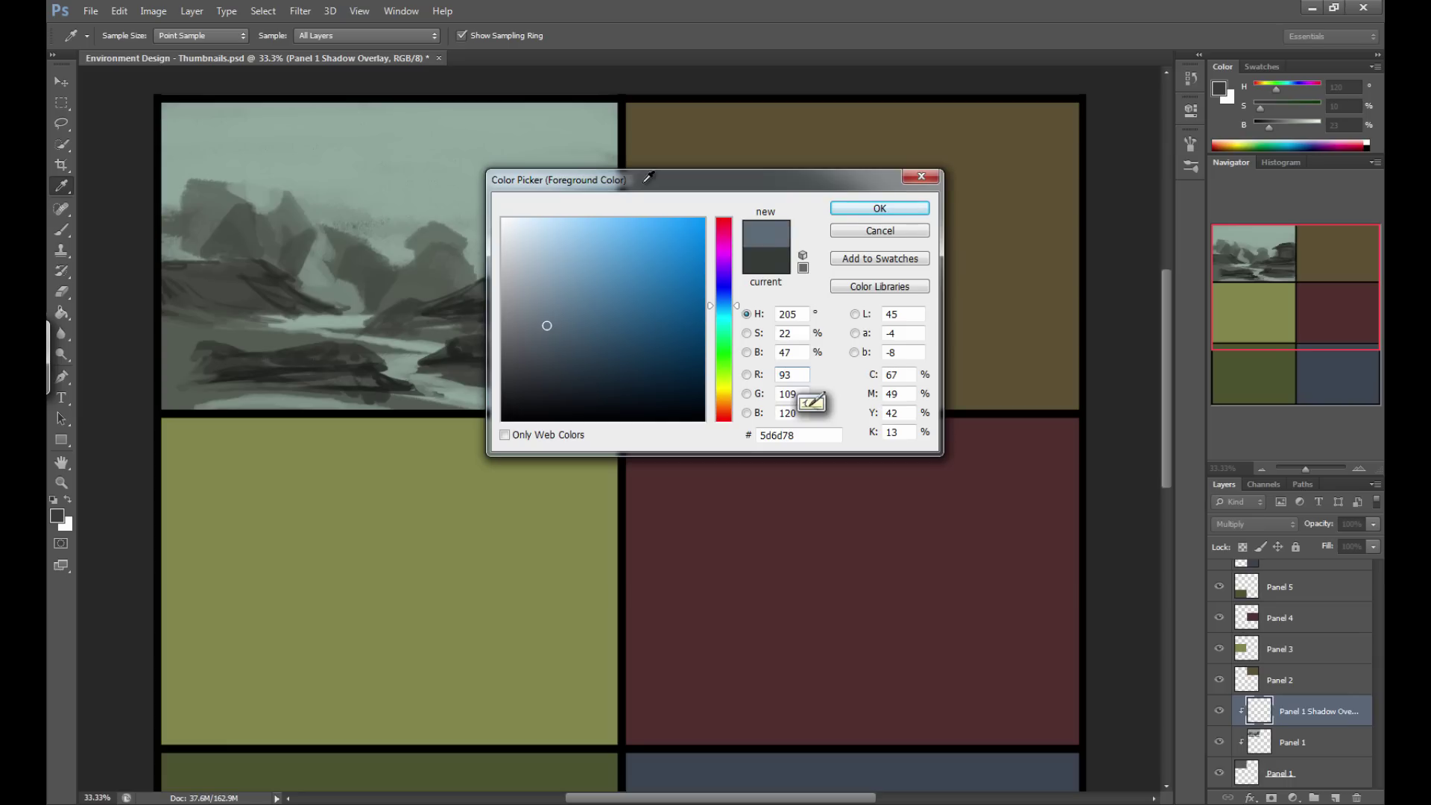
{"action": "left_click", "coordinate": [868, 208]}
Choose the soft 300 px round brush, enlarge it well beyond Panel 1's rocks, and darken the whole first scene with the blue shadow colour.
{"action": "key", "text": "b"}
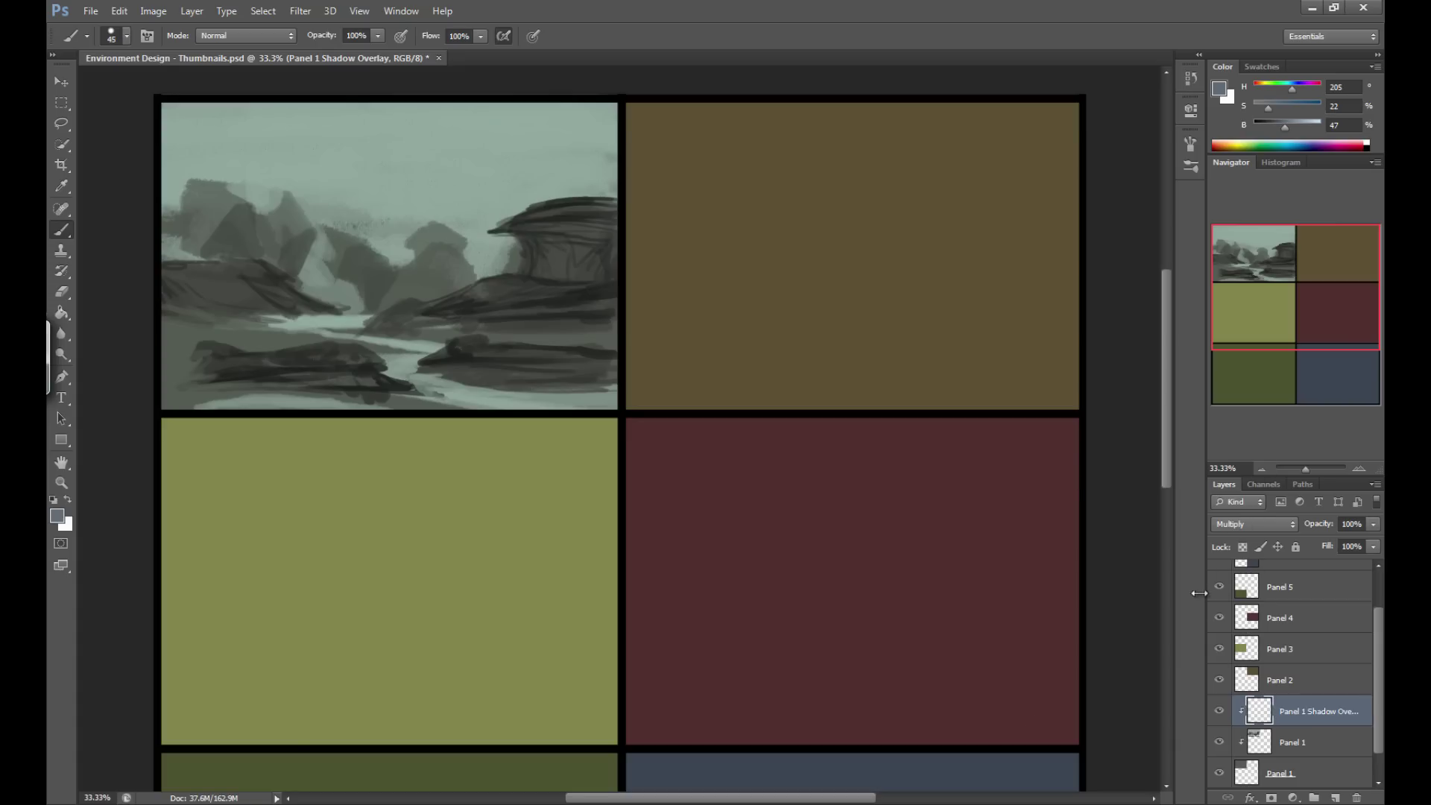
{"action": "key", "text": "bracketright"}
{"action": "key", "text": "bracketright"}
{"action": "key", "text": "bracketright"}
{"action": "key", "text": "bracketright"}
{"action": "key", "text": "bracketright"}
{"action": "key", "text": "bracketright"}
{"action": "key", "text": "bracketright"}
{"action": "key", "text": "bracketright"}
{"action": "key", "text": "bracketright"}
{"action": "key", "text": "bracketright"}
{"action": "key", "text": "bracketright"}
{"action": "key", "text": "bracketright"}
{"action": "key", "text": "bracketright"}
{"action": "key", "text": "bracketright"}
{"action": "key", "text": "bracketright"}
{"action": "left_click", "coordinate": [120, 35]}
{"action": "left_click", "coordinate": [130, 155]}
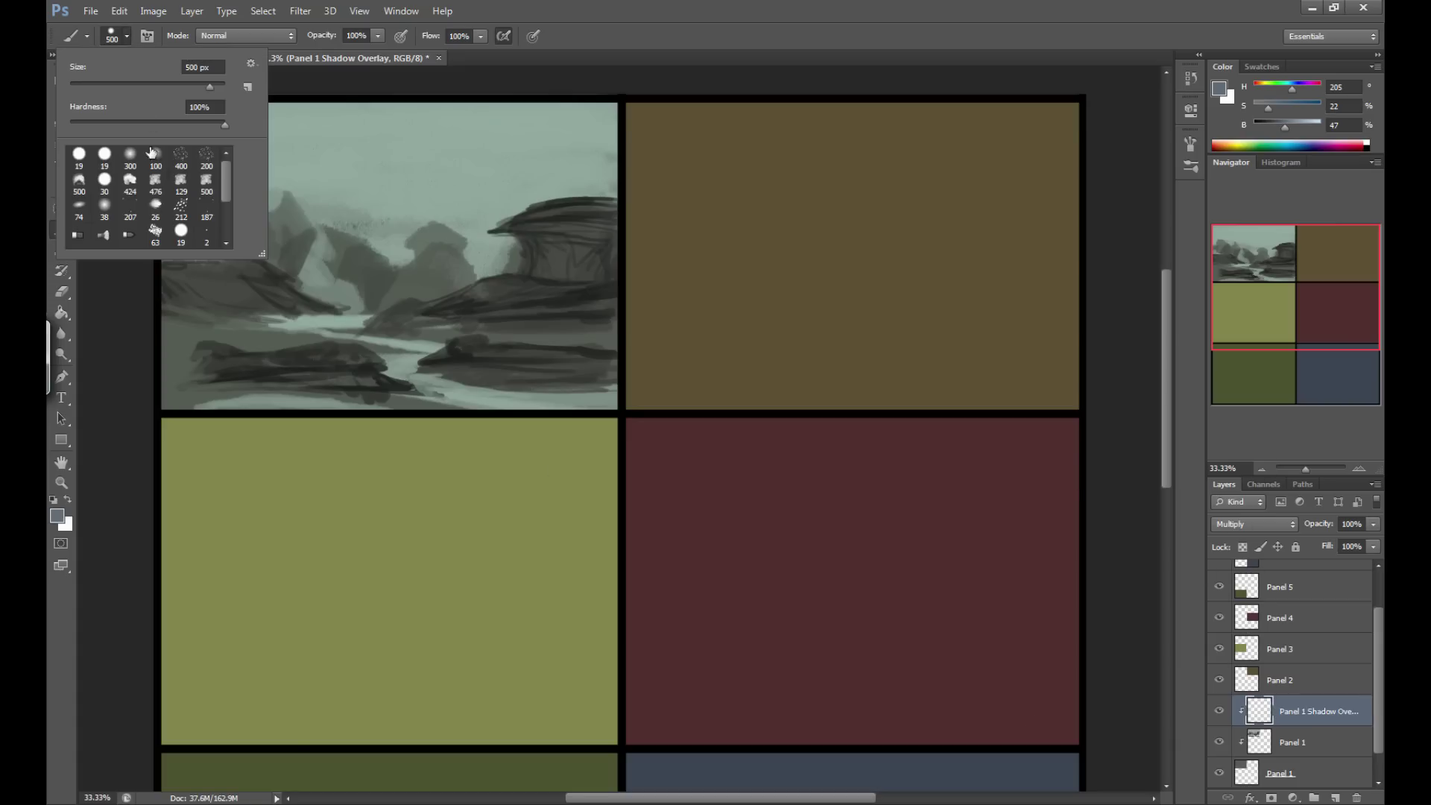
{"action": "key", "text": "Return"}
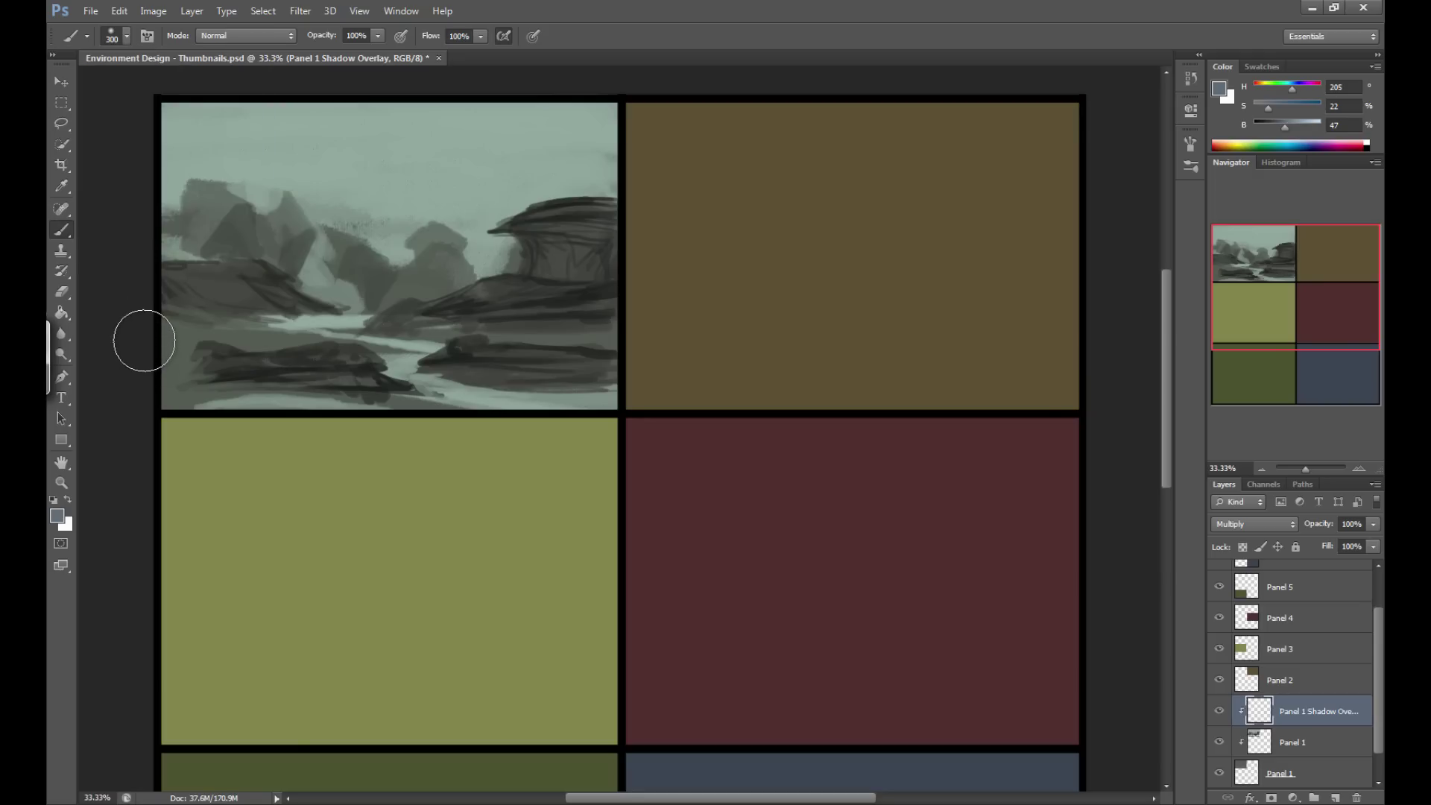
{"action": "key", "text": "bracketright"}
{"action": "key", "text": "bracketright"}
{"action": "key", "text": "bracketright"}
{"action": "key", "text": "bracketright"}
{"action": "key", "text": "bracketright"}
{"action": "key", "text": "bracketright"}
{"action": "key", "text": "bracketright"}
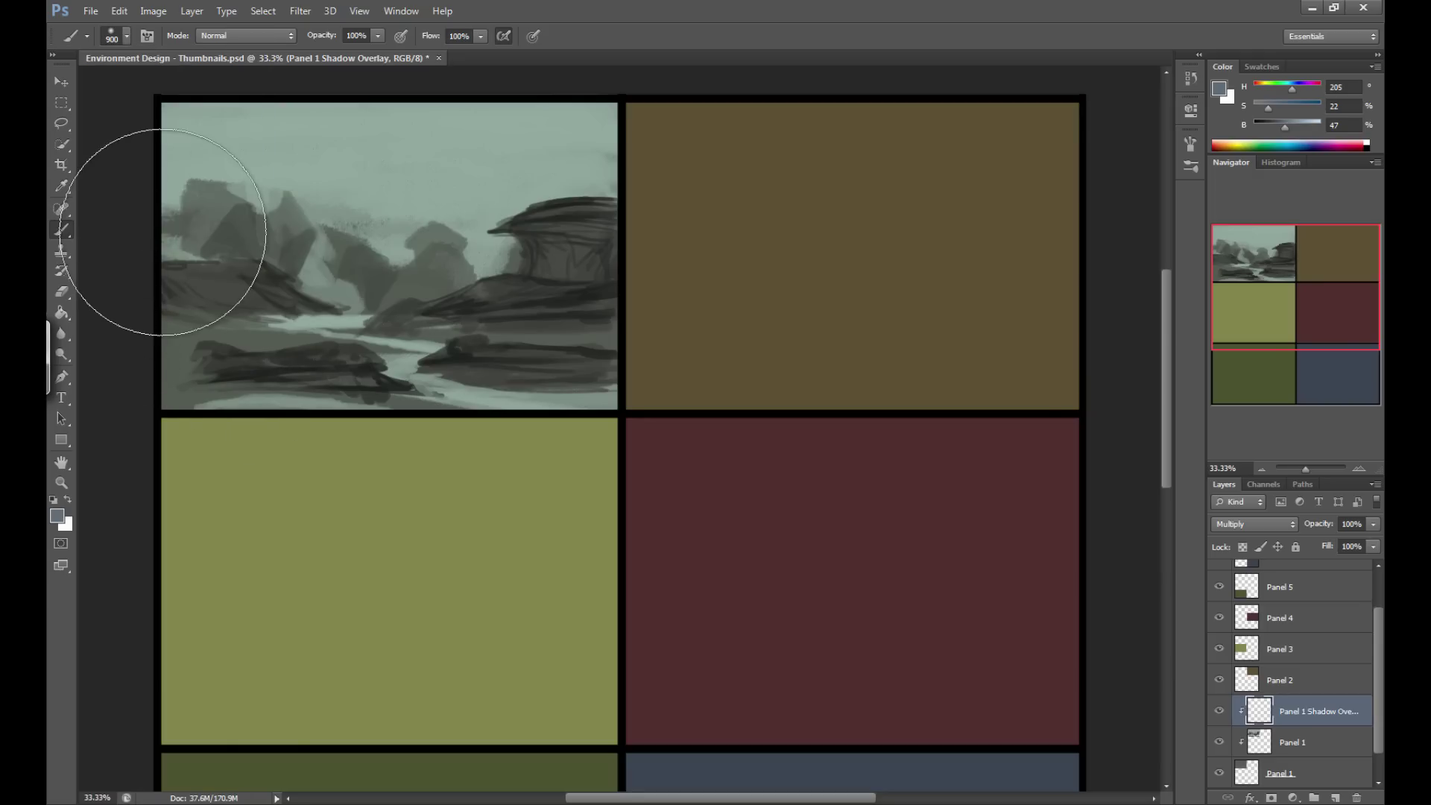
{"action": "key", "text": "bracketright"}
{"action": "key", "text": "bracketright"}
{"action": "mouse_move", "coordinate": [655, 255]}
{"action": "left_mouse_down"}
{"action": "mouse_move", "coordinate": [416, 472]}
{"action": "mouse_move", "coordinate": [96, 316]}
{"action": "mouse_move", "coordinate": [232, 348]}
{"action": "mouse_move", "coordinate": [702, 292]}
{"action": "mouse_move", "coordinate": [606, 148]}
{"action": "mouse_move", "coordinate": [285, 357]}
{"action": "mouse_move", "coordinate": [245, 351]}
{"action": "mouse_move", "coordinate": [683, 236]}
{"action": "mouse_move", "coordinate": [265, 359]}
{"action": "mouse_move", "coordinate": [419, 177]}
{"action": "mouse_move", "coordinate": [588, 121]}
{"action": "mouse_move", "coordinate": [295, 492]}
{"action": "left_mouse_up"}
{"action": "key", "text": "bracketright"}
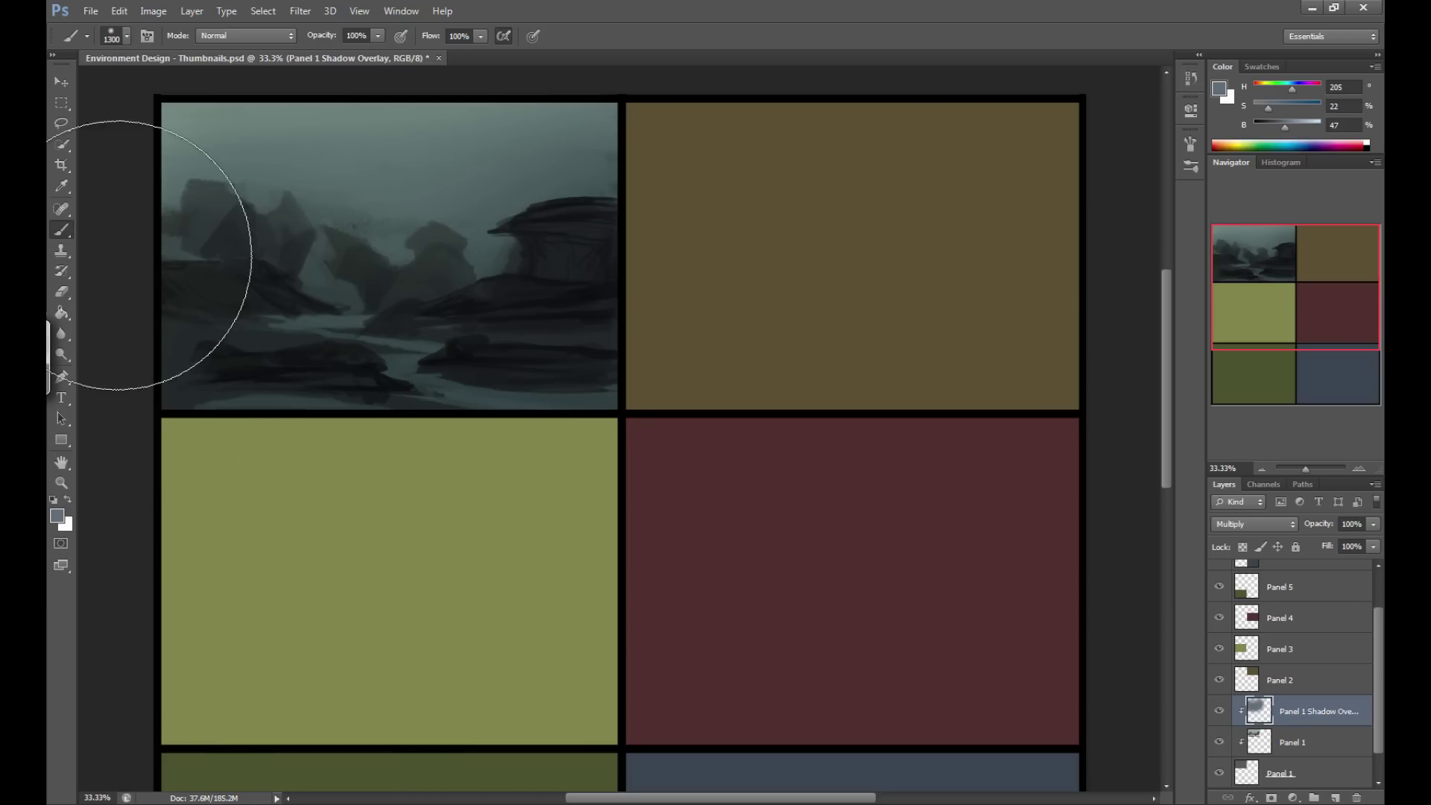
Erase the shadow from the sky and middle distance of Panel 1 using a greatly enlarged version of the soft 300 px eraser brush.
{"action": "left_click", "coordinate": [62, 292]}
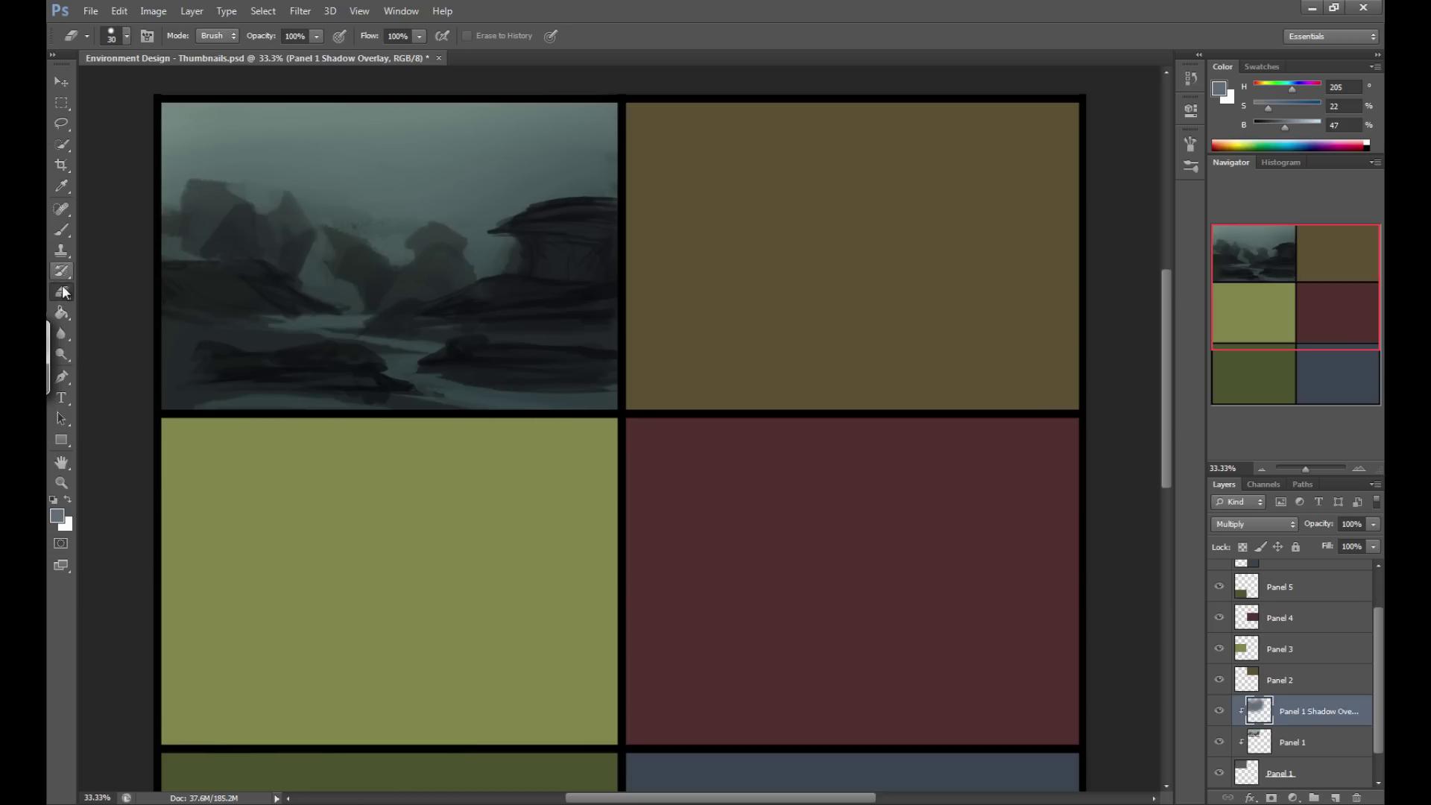
{"action": "left_click", "coordinate": [127, 36]}
{"action": "left_click", "coordinate": [131, 157]}
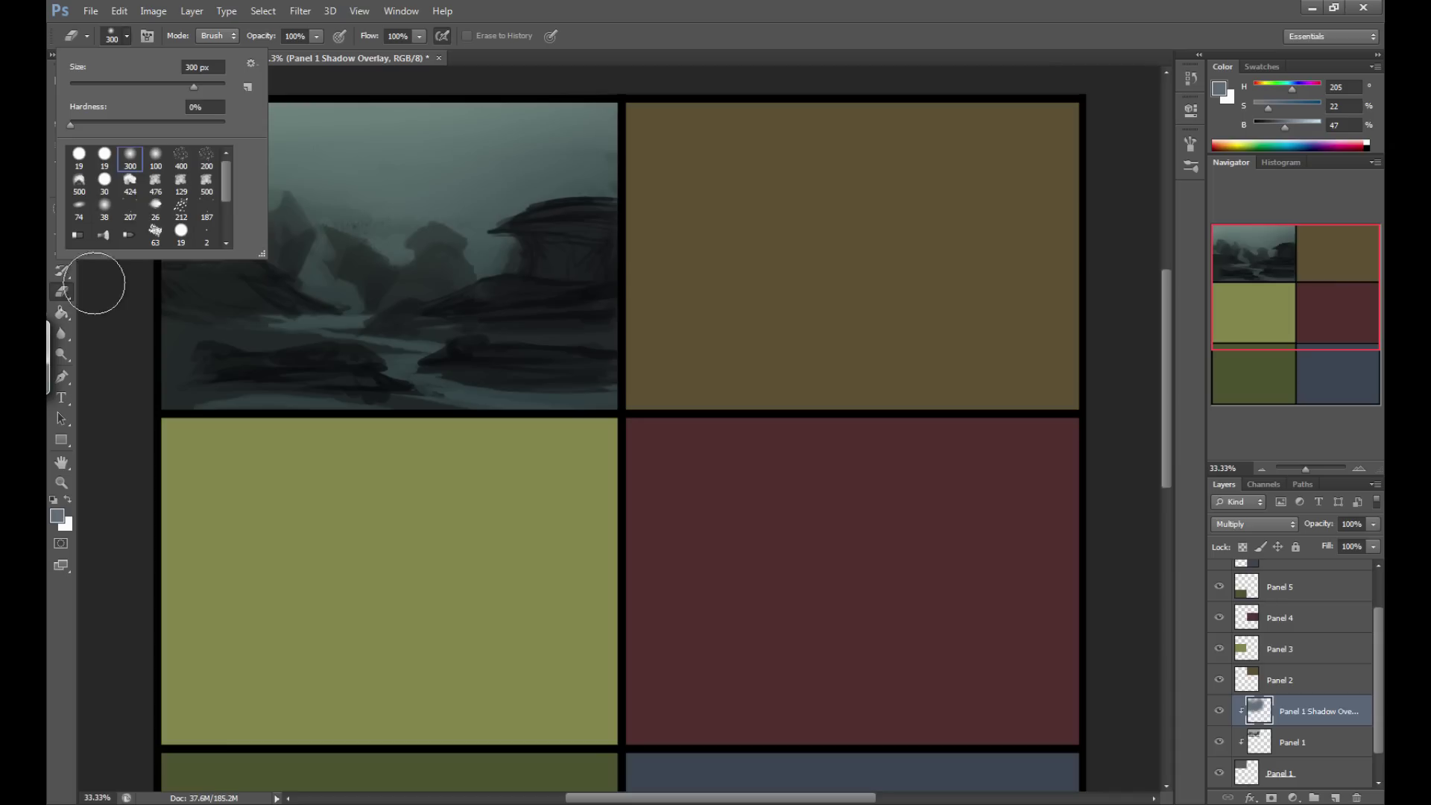
{"action": "left_click", "coordinate": [141, 345]}
{"action": "key", "text": "bracketright"}
{"action": "key", "text": "bracketright"}
{"action": "key", "text": "bracketright"}
{"action": "key", "text": "bracketright"}
{"action": "key", "text": "bracketright"}
{"action": "key", "text": "bracketright"}
{"action": "key", "text": "bracketright"}
{"action": "key", "text": "bracketright"}
{"action": "key", "text": "bracketright"}
{"action": "key", "text": "bracketright"}
{"action": "key", "text": "bracketright"}
{"action": "key", "text": "bracketright"}
{"action": "key", "text": "bracketleft"}
{"action": "key", "text": "bracketleft"}
{"action": "mouse_move", "coordinate": [239, 64]}
{"action": "left_mouse_down"}
{"action": "mouse_move", "coordinate": [480, 127]}
{"action": "mouse_move", "coordinate": [191, 79]}
{"action": "mouse_move", "coordinate": [399, 238]}
{"action": "mouse_move", "coordinate": [504, 281]}
{"action": "mouse_move", "coordinate": [326, 293]}
{"action": "mouse_move", "coordinate": [332, 310]}
{"action": "mouse_move", "coordinate": [220, 328]}
{"action": "mouse_move", "coordinate": [383, 176]}
{"action": "mouse_move", "coordinate": [320, 144]}
{"action": "left_mouse_up"}
{"action": "key", "text": "bracketleft"}
{"action": "key", "text": "bracketleft"}
Compare Panel 1 with and without the shadow overlay, and erase the remaining shadow from the upper sky at size 1000.
{"action": "left_click", "coordinate": [1221, 712]}
{"action": "left_click", "coordinate": [1220, 712]}
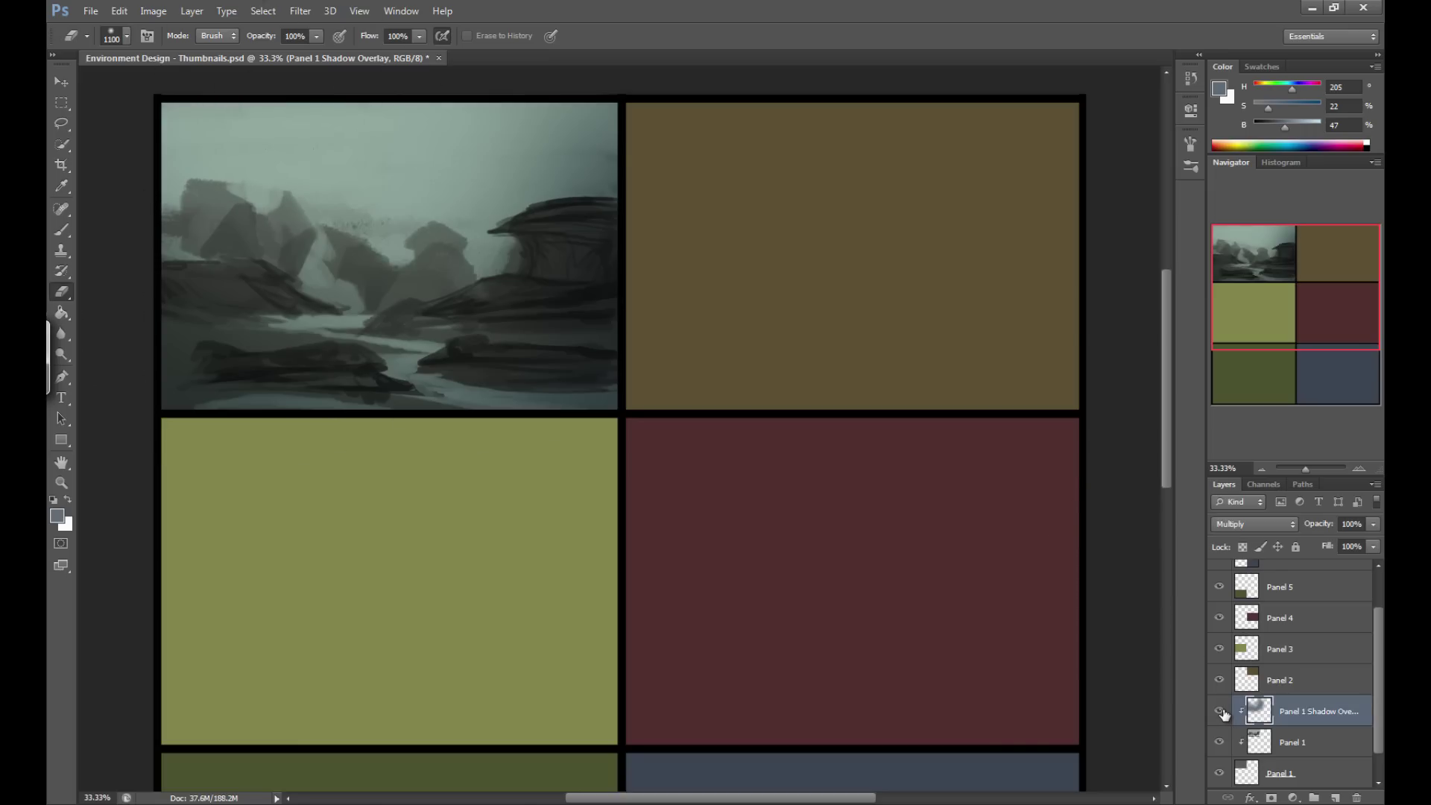
{"action": "left_click", "coordinate": [1220, 712]}
{"action": "left_click", "coordinate": [1220, 711]}
{"action": "key", "text": "bracketleft"}
{"action": "mouse_move", "coordinate": [531, 137]}
{"action": "left_mouse_down"}
{"action": "mouse_move", "coordinate": [470, 118]}
{"action": "mouse_move", "coordinate": [593, 98]}
{"action": "mouse_move", "coordinate": [270, 84]}
{"action": "mouse_move", "coordinate": [281, 99]}
{"action": "mouse_move", "coordinate": [503, 100]}
{"action": "mouse_move", "coordinate": [205, 83]}
{"action": "mouse_move", "coordinate": [303, 110]}
{"action": "mouse_move", "coordinate": [163, 111]}
{"action": "mouse_move", "coordinate": [388, 138]}
{"action": "mouse_move", "coordinate": [369, 107]}
{"action": "mouse_move", "coordinate": [447, 75]}
{"action": "mouse_move", "coordinate": [486, 117]}
{"action": "mouse_move", "coordinate": [442, 126]}
{"action": "left_mouse_up"}
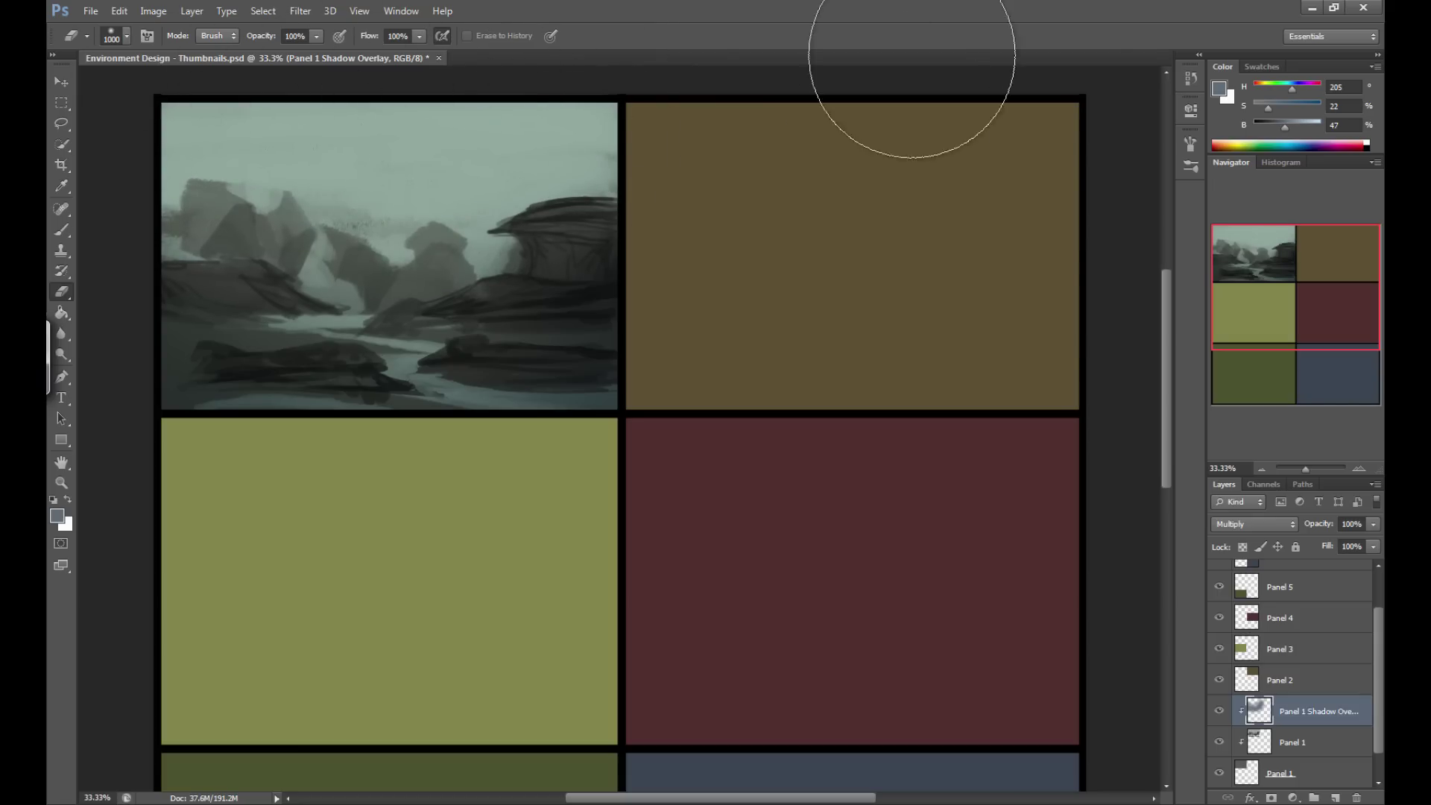
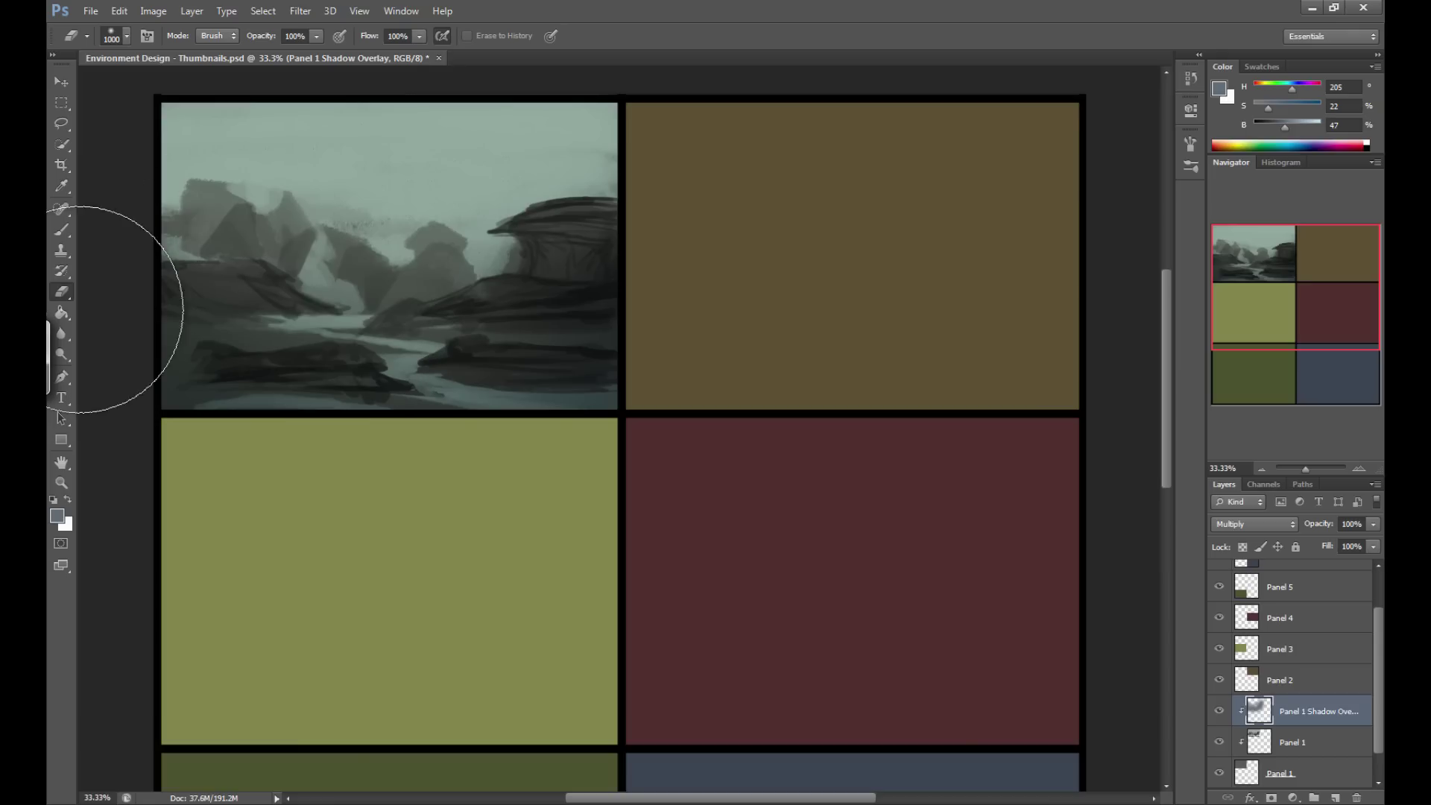
Create a new layer clipped above Panel 1 Shadow Overlay and name it "Highlight Overlay".
{"action": "left_click", "coordinate": [1335, 797]}
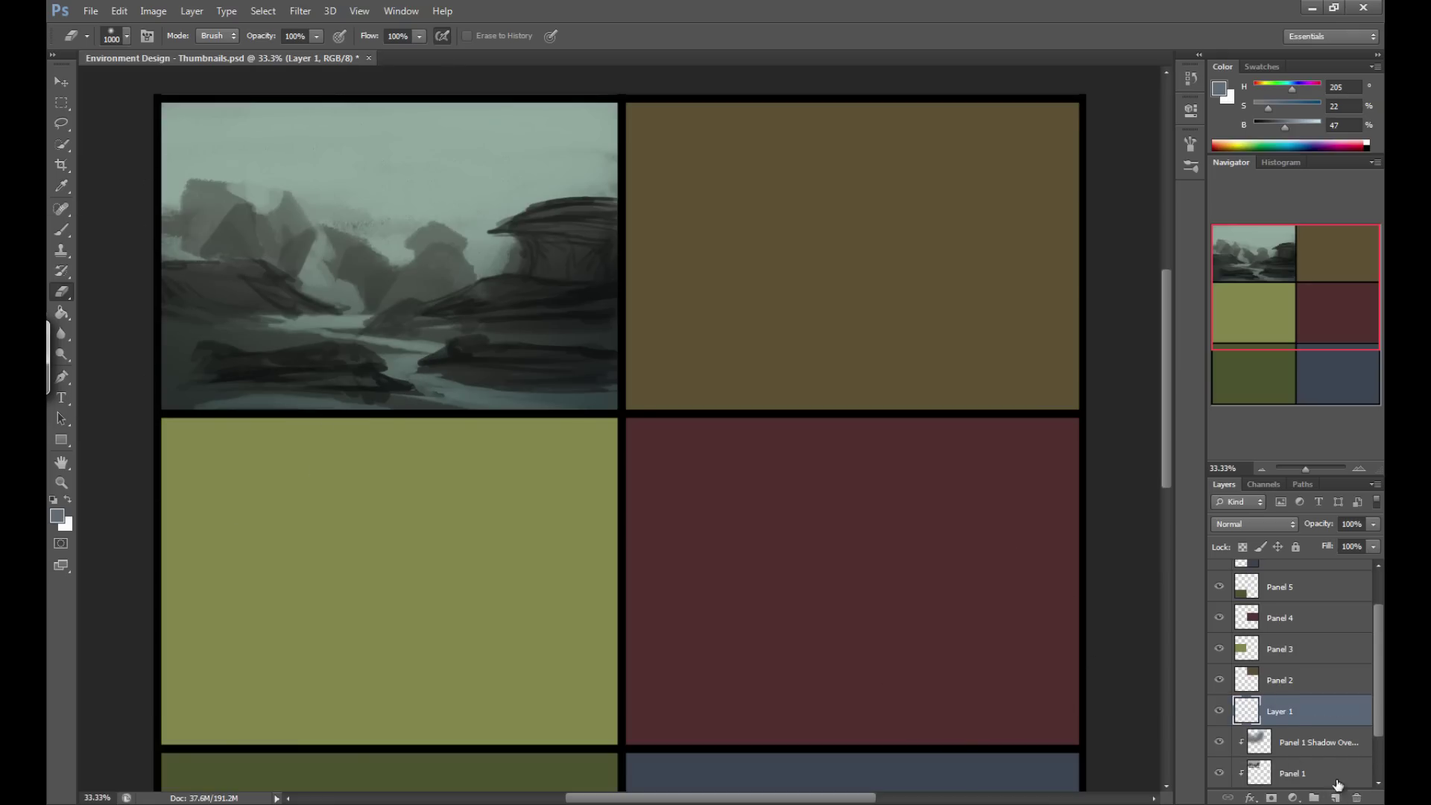
{"action": "left_click", "coordinate": [1313, 727], "text": "alt"}
{"action": "scroll", "coordinate": [1313, 728], "scroll_direction": "down", "scroll_amount": 1}
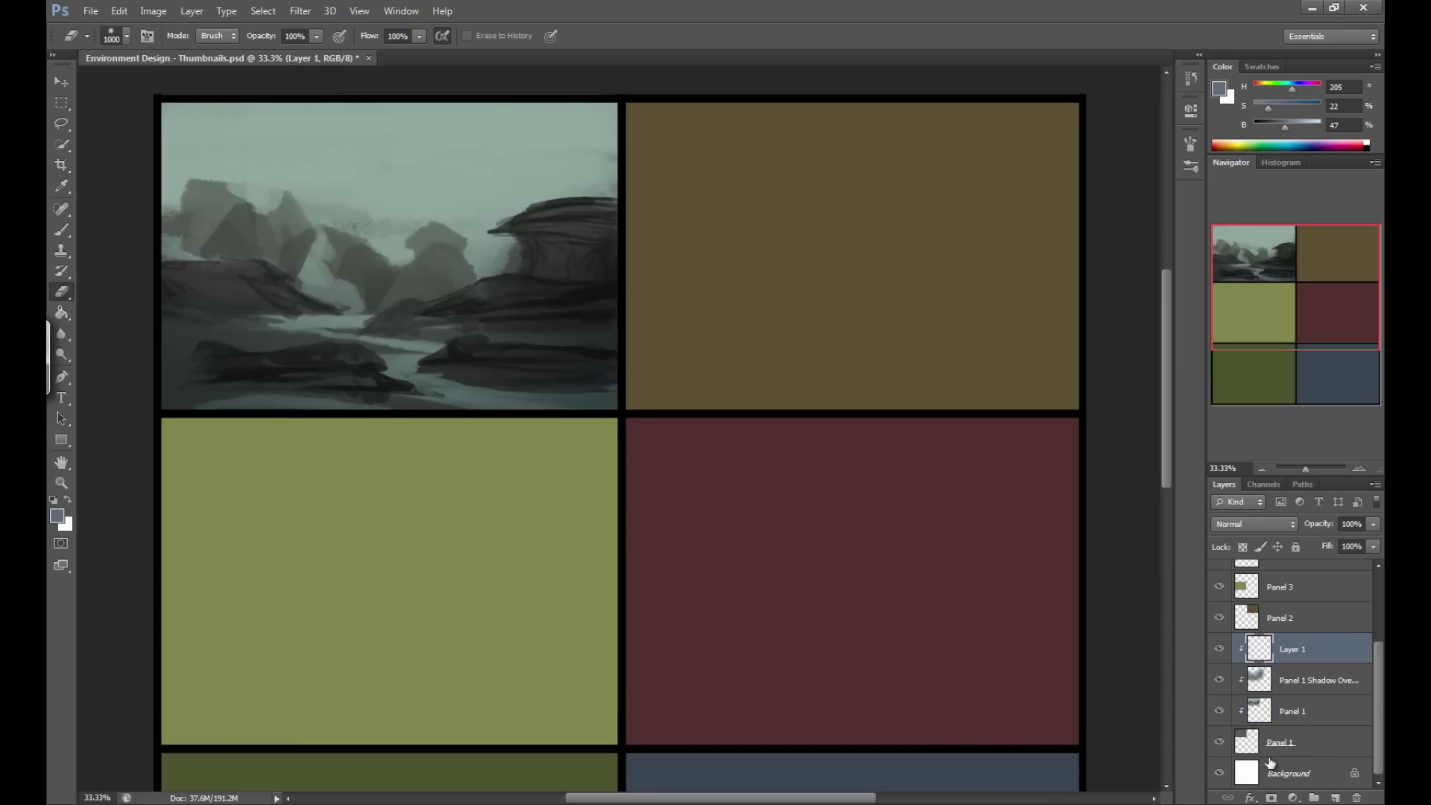
{"action": "double_click", "coordinate": [1297, 649]}
{"action": "type", "text": "Hi"}
{"action": "type", "text": "light Overlay"}
{"action": "key", "text": "Return"}
Pick a peach colour (hue 21, saturation 46%, brightness 88%) and brush a soft warm glow over Panel 1's centre at size 1800.
{"action": "left_click", "coordinate": [60, 228]}
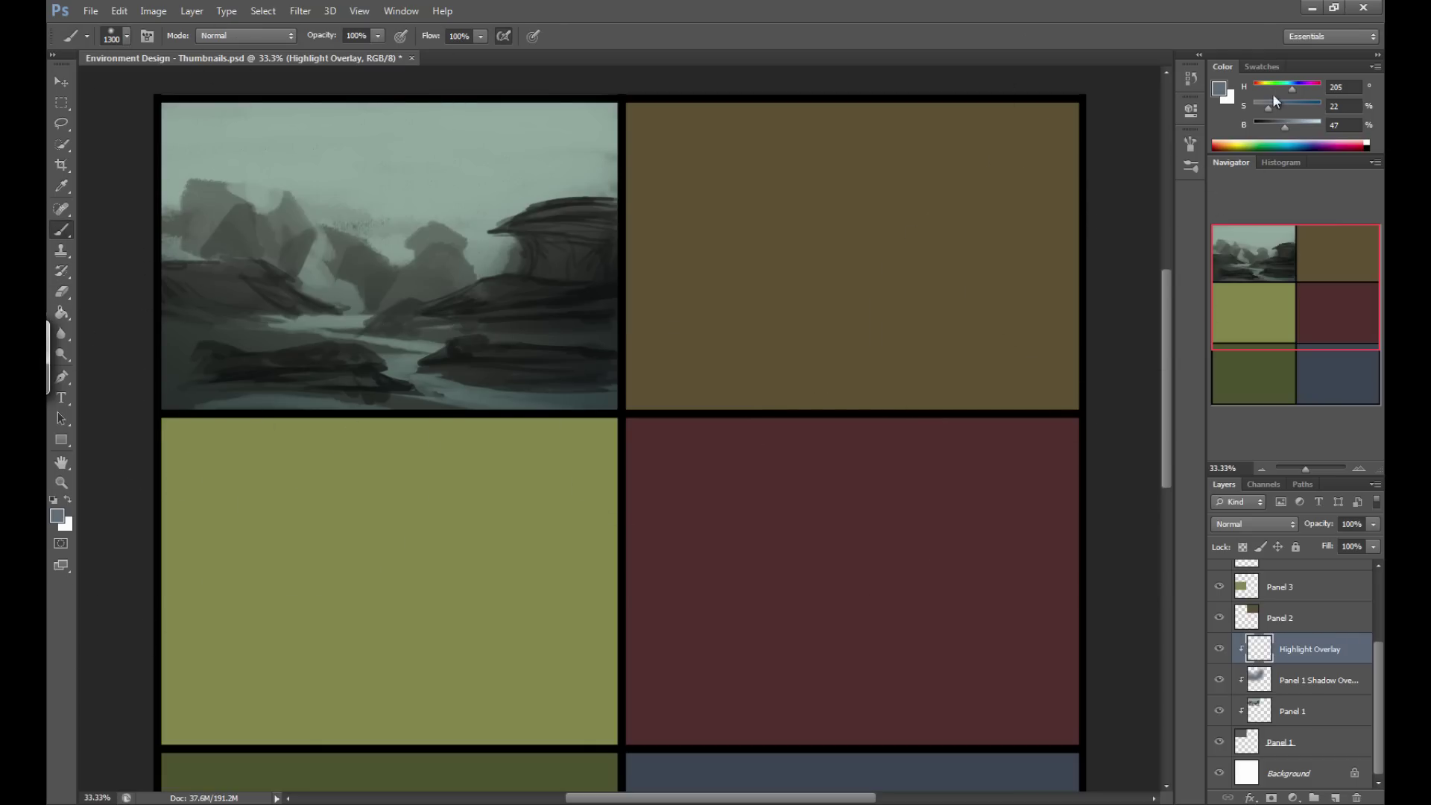
{"action": "mouse_move", "coordinate": [1259, 86]}
{"action": "left_mouse_down"}
{"action": "mouse_move", "coordinate": [1312, 133]}
{"action": "mouse_move", "coordinate": [1257, 88]}
{"action": "left_mouse_up"}
{"action": "key", "text": "bracketright"}
{"action": "key", "text": "bracketright"}
{"action": "key", "text": "bracketright"}
{"action": "key", "text": "bracketright"}
{"action": "key", "text": "bracketright"}
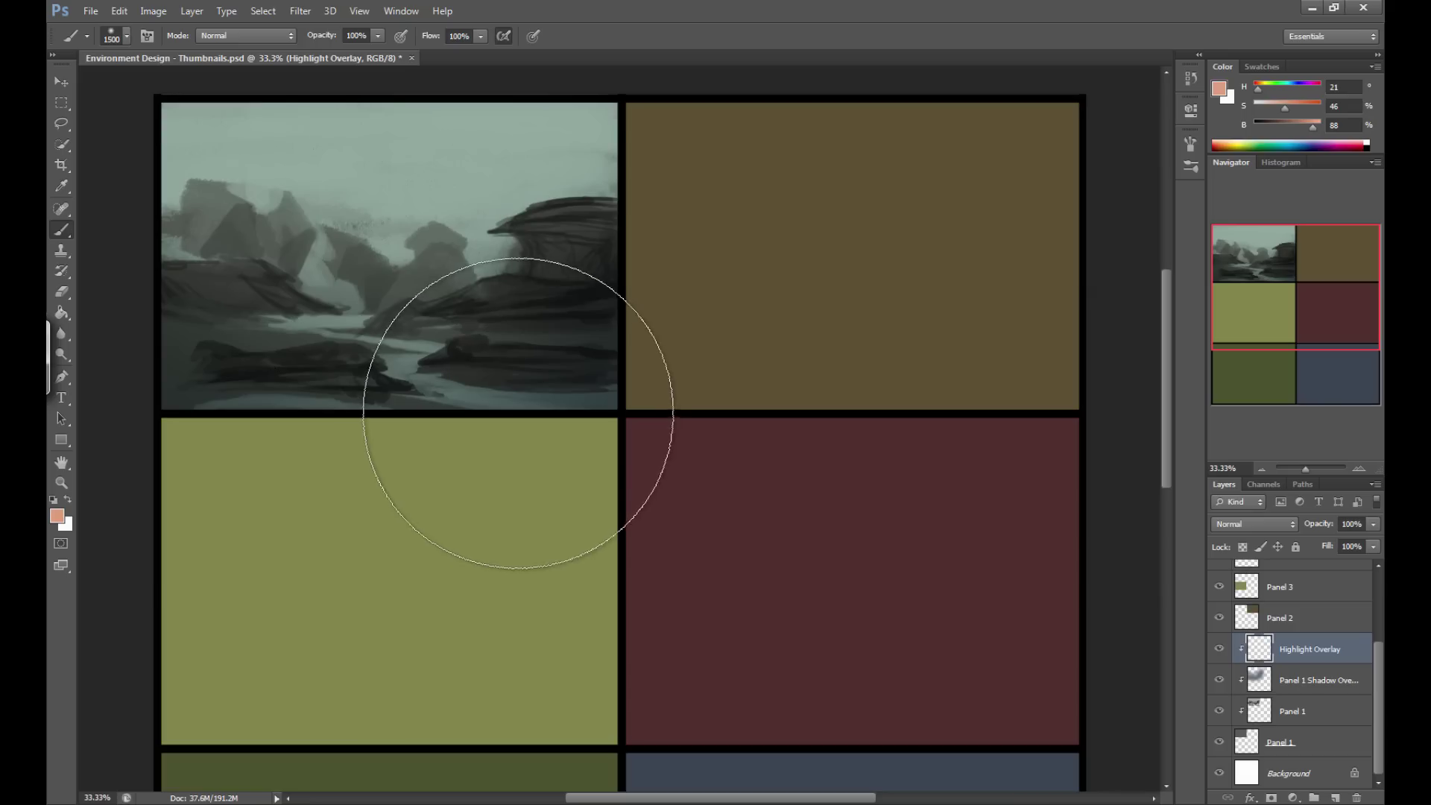
{"action": "key", "text": "alt+BackSpace"}
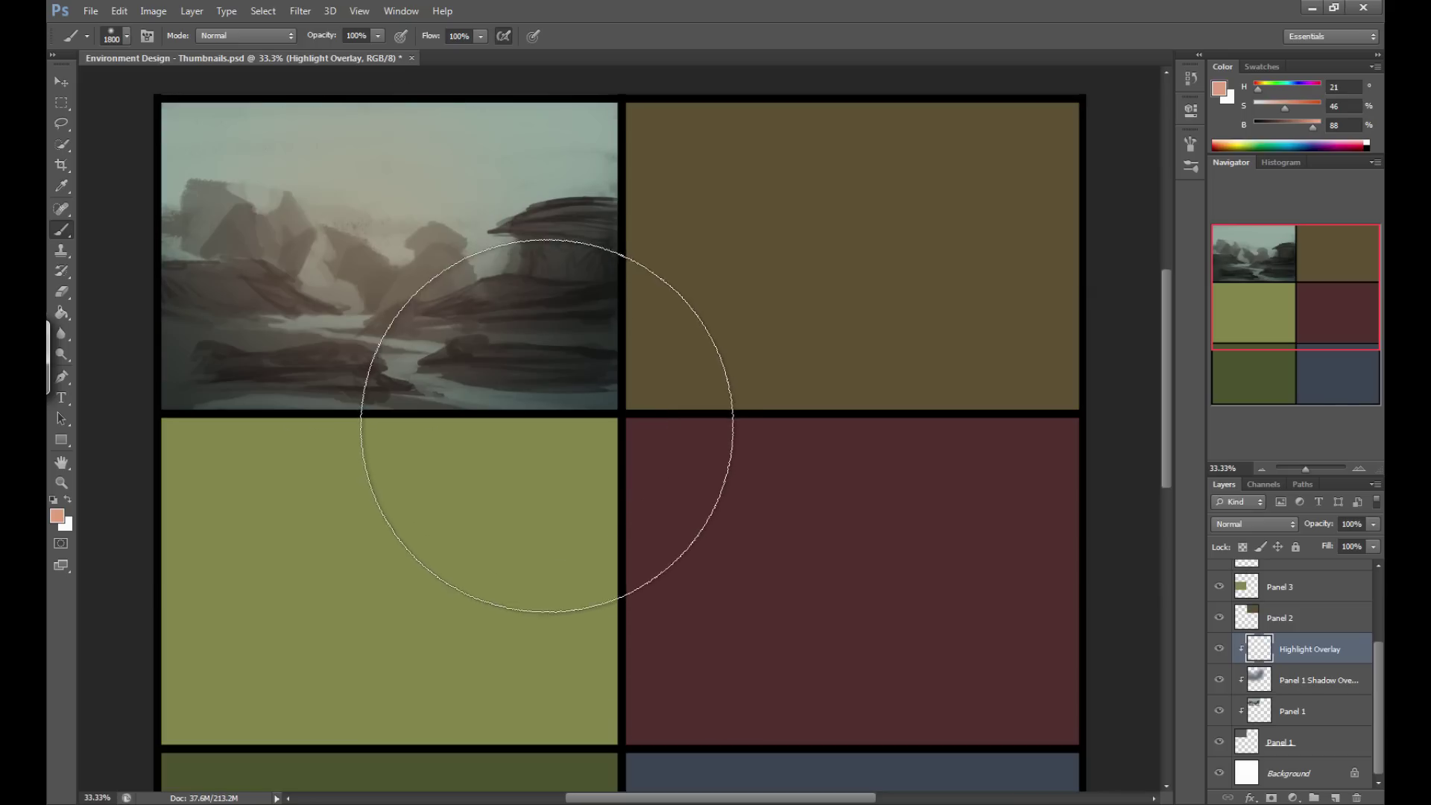
Set the Highlight Overlay layer's blend mode to Overlay and brush more warm light across the middle rocks and river at size 1000.
{"action": "left_click", "coordinate": [1220, 524]}
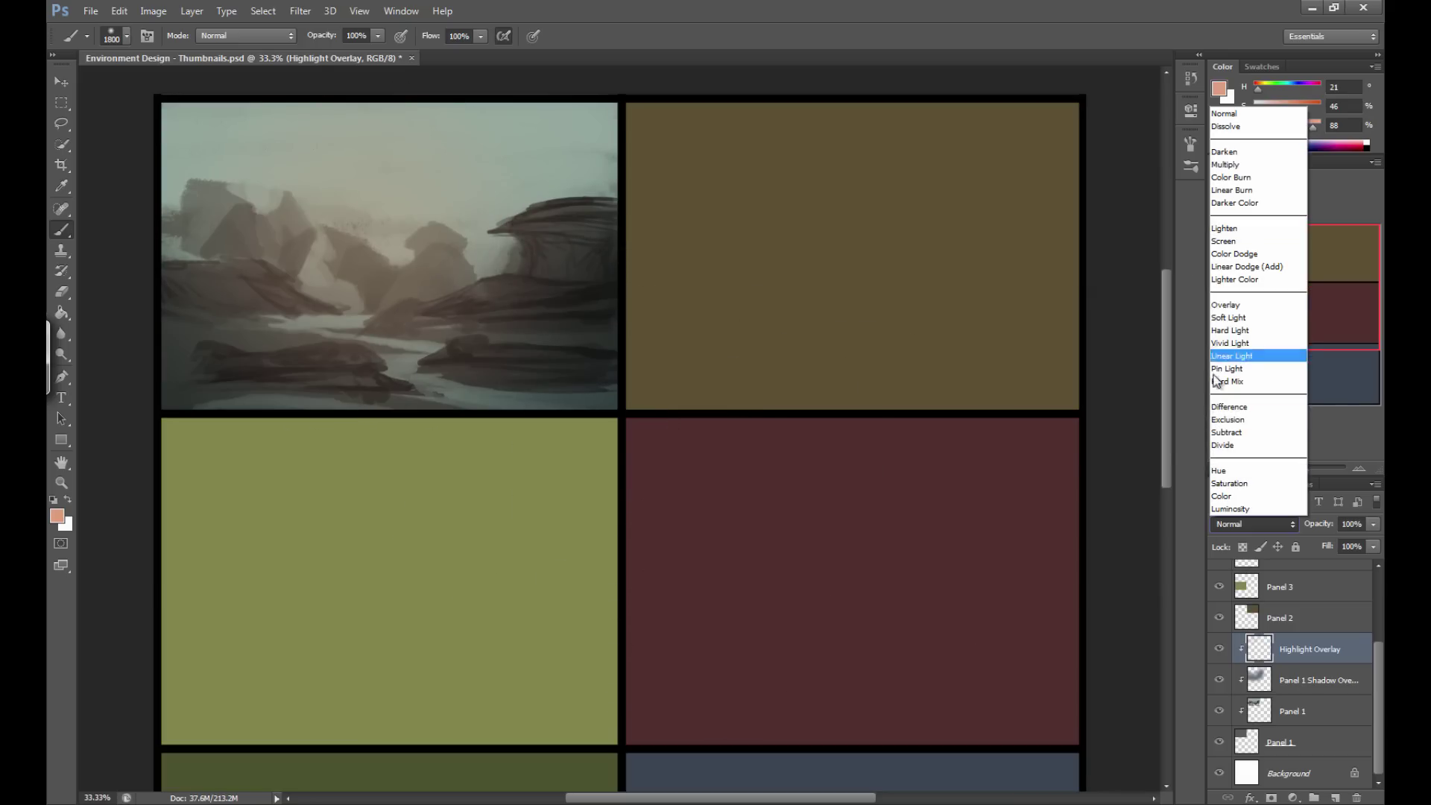
{"action": "left_click", "coordinate": [1227, 305]}
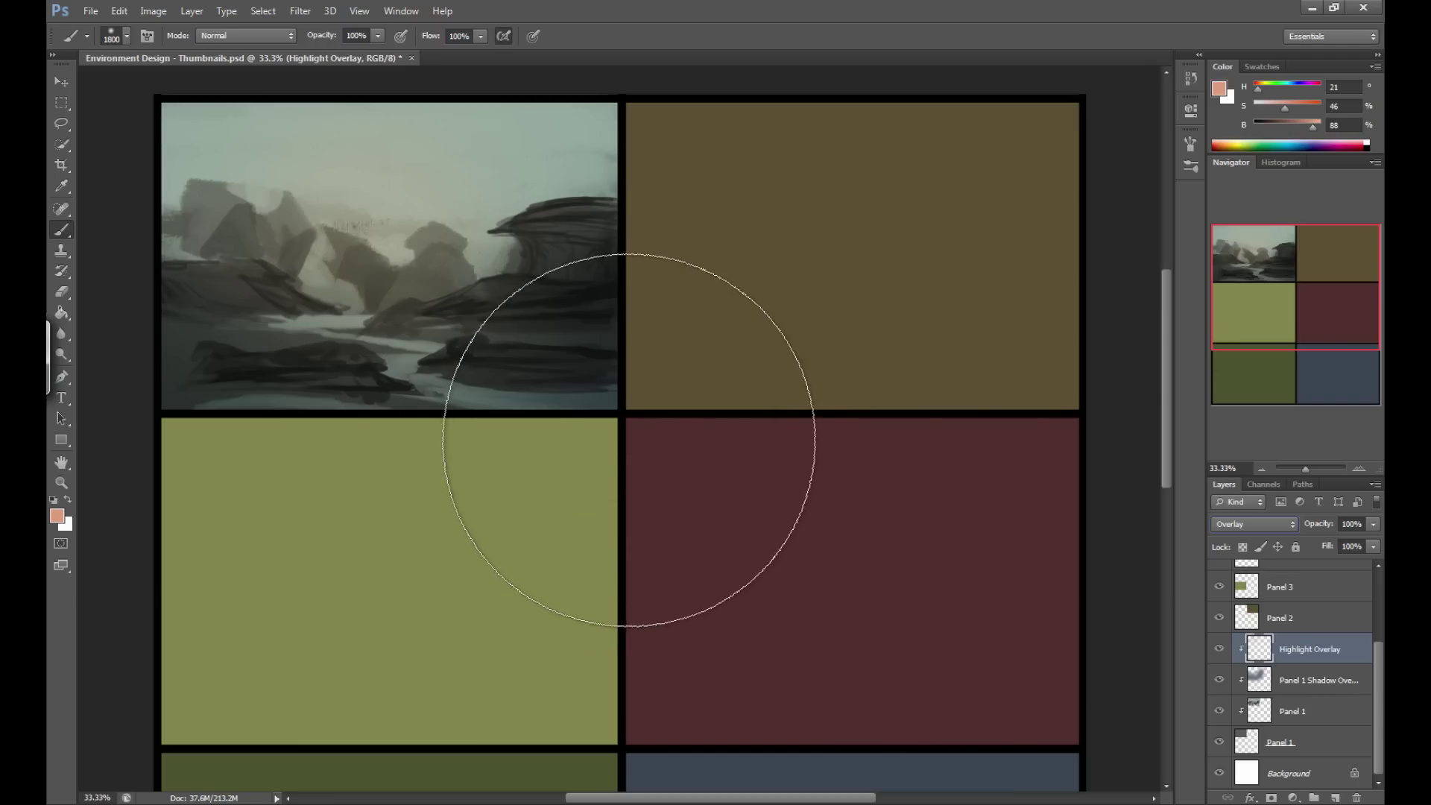
{"action": "key", "text": "bracketleft"}
{"action": "key", "text": "bracketleft"}
{"action": "key", "text": "bracketleft"}
{"action": "key", "text": "bracketleft"}
{"action": "key", "text": "bracketleft"}
{"action": "key", "text": "bracketleft"}
{"action": "key", "text": "bracketleft"}
{"action": "key", "text": "bracketleft"}
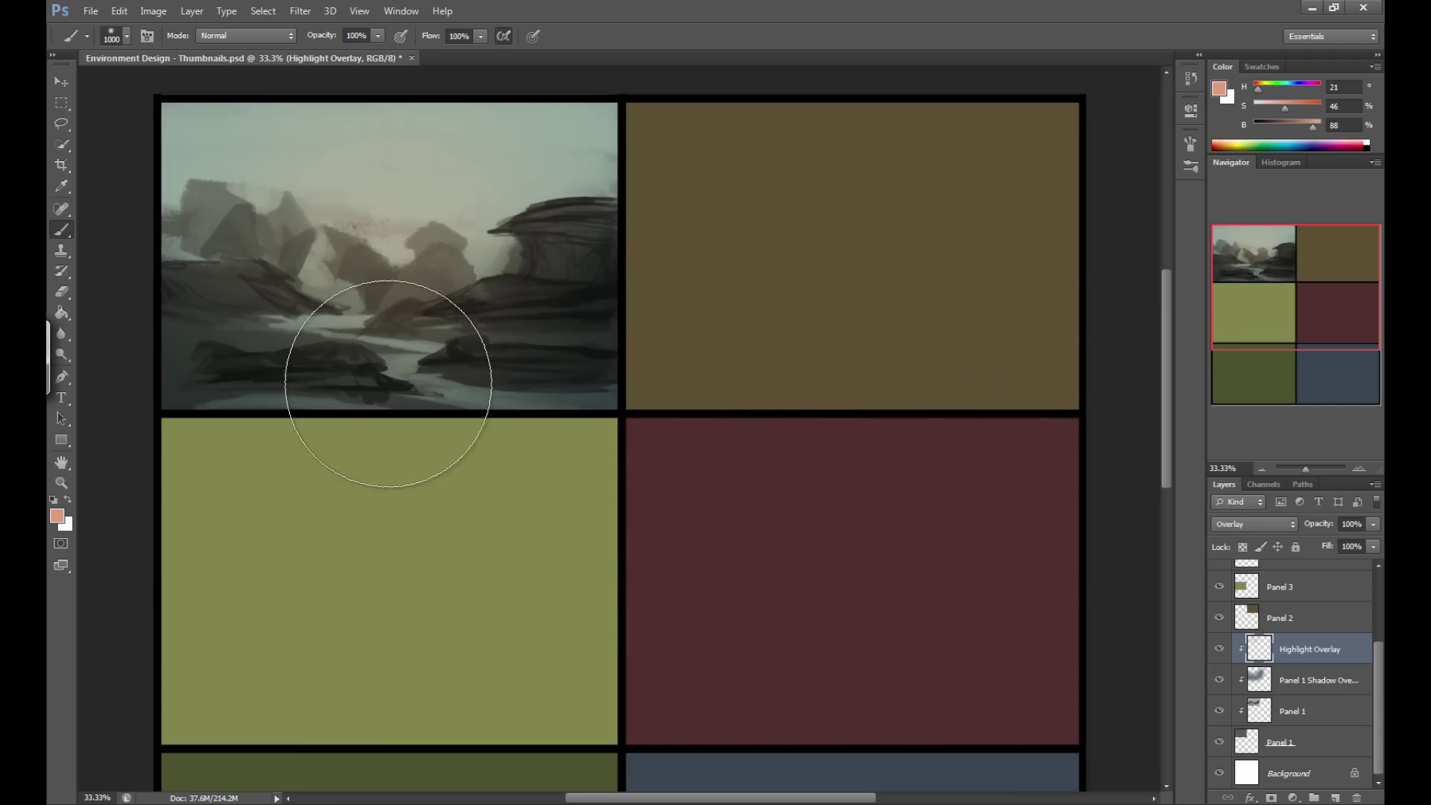
{"action": "mouse_move", "coordinate": [324, 315]}
{"action": "left_mouse_down"}
{"action": "mouse_move", "coordinate": [396, 221]}
{"action": "mouse_move", "coordinate": [498, 221]}
{"action": "mouse_move", "coordinate": [528, 205]}
{"action": "mouse_move", "coordinate": [495, 271]}
{"action": "left_mouse_up"}
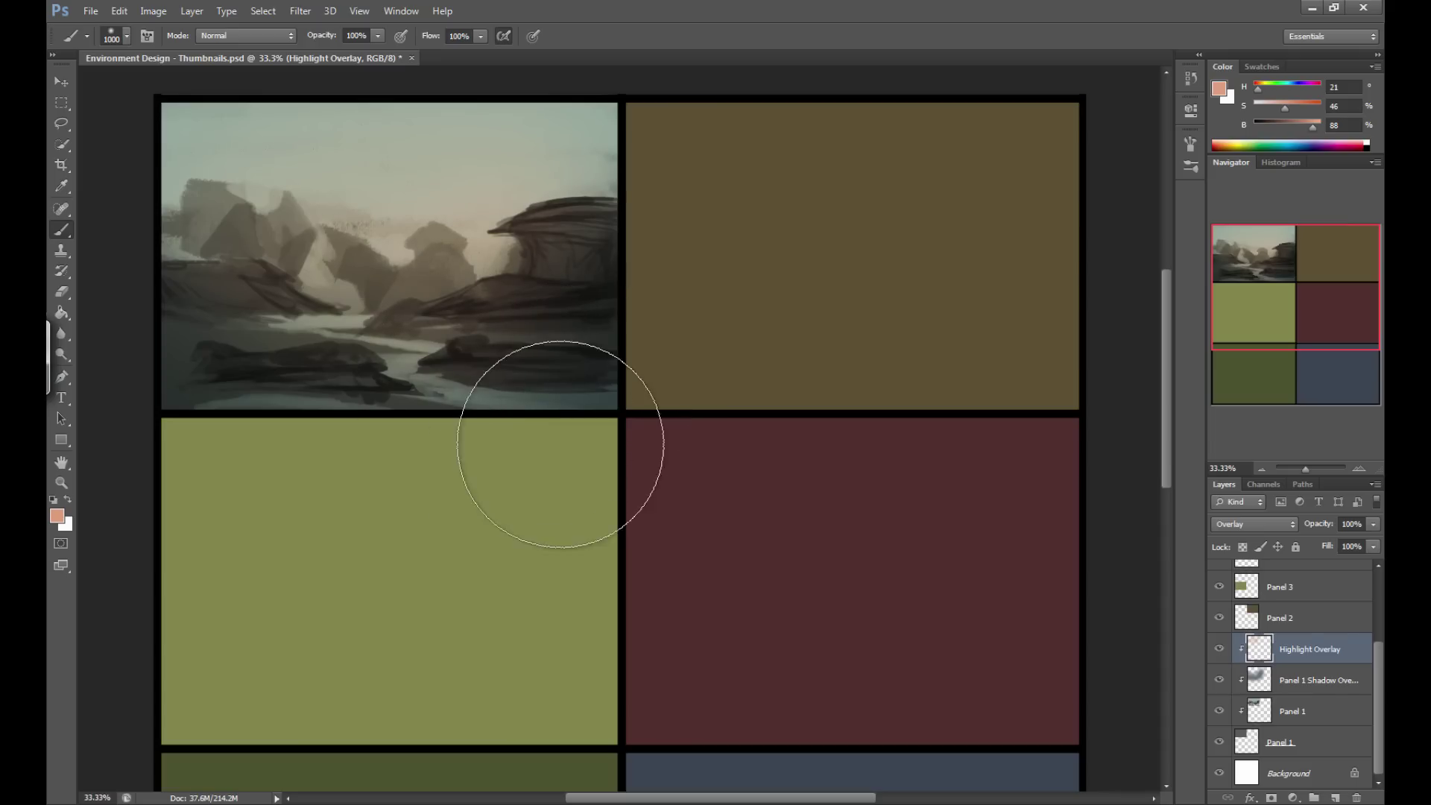
Compare Panel 1 with and without the Highlight Overlay layer and set the brush size to 800.
{"action": "key", "text": "bracketleft"}
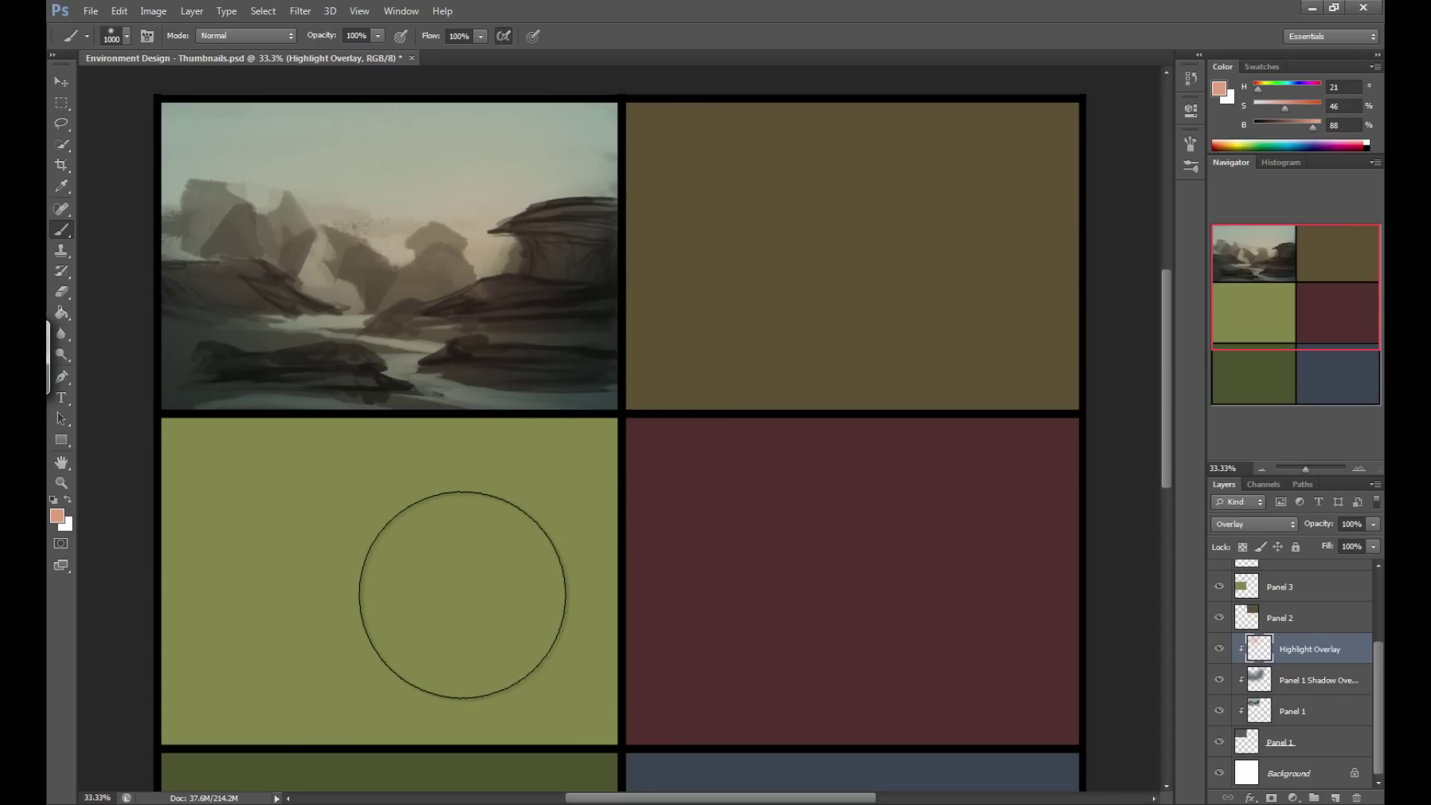
{"action": "left_click", "coordinate": [1219, 650]}
{"action": "left_click", "coordinate": [1220, 651]}
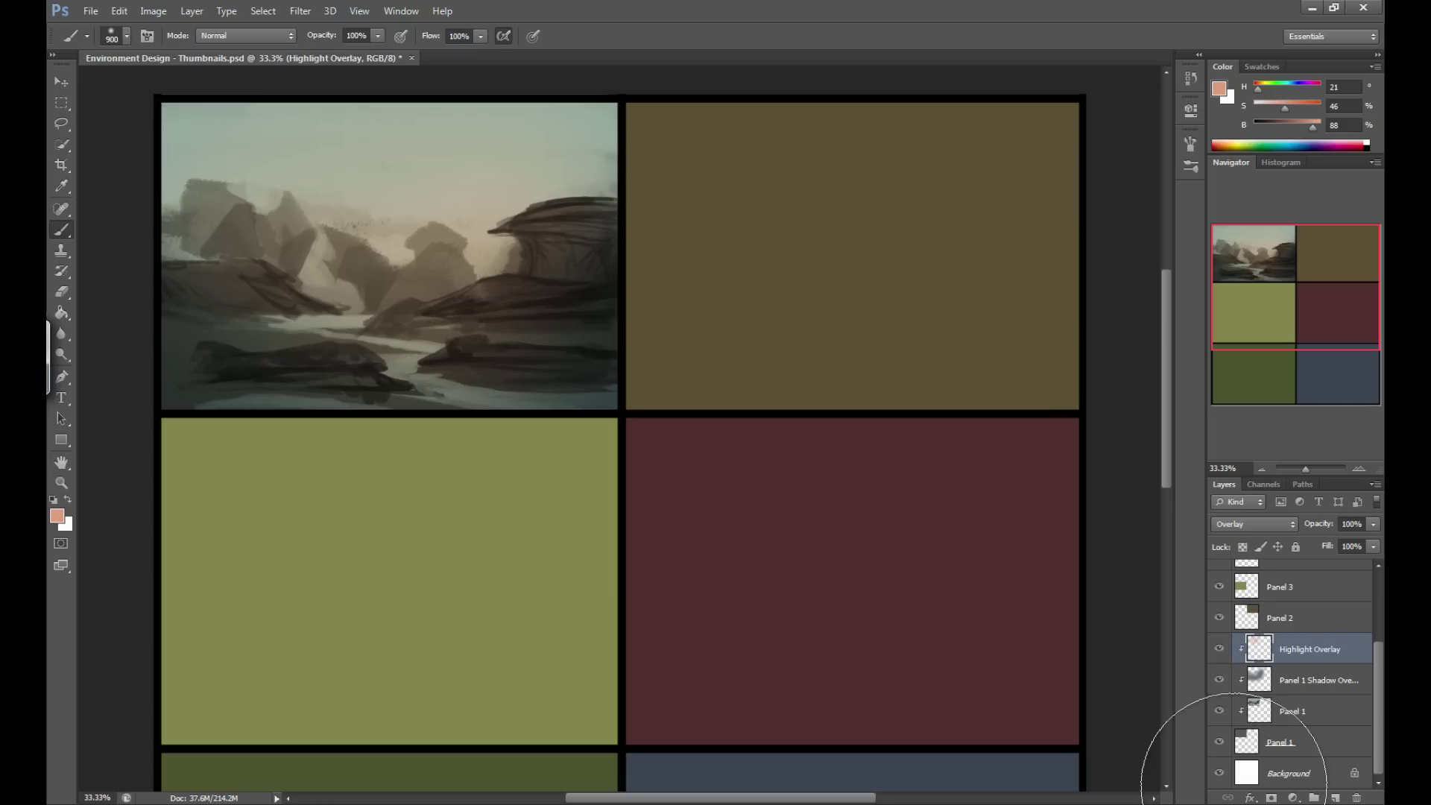
{"action": "key", "text": "bracketleft"}
{"action": "key", "text": "bracketleft"}
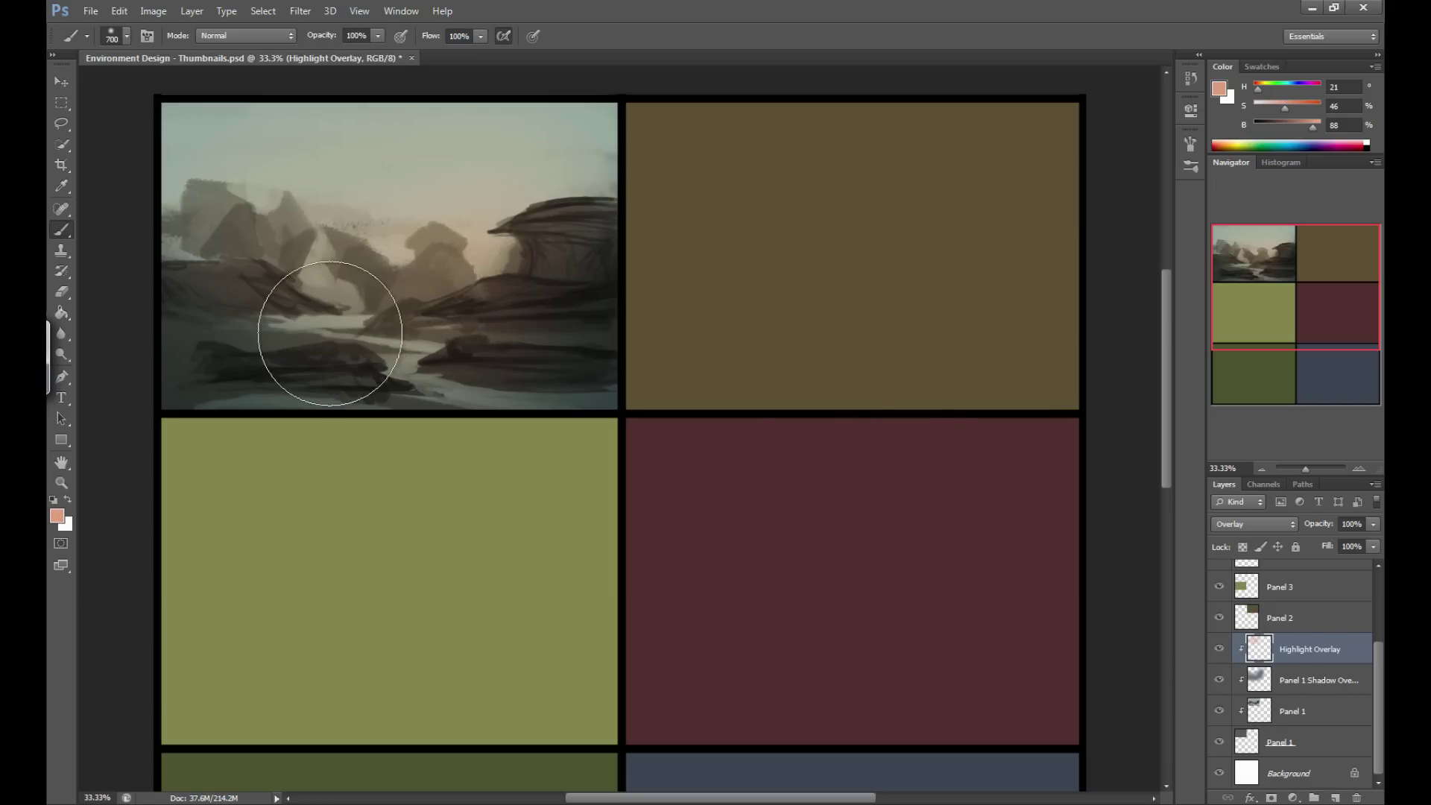
{"action": "key", "text": "bracketright"}
Create another clipped layer above Highlight Overlay and name it "Panel 1 Final Render".
{"action": "left_click", "coordinate": [1335, 798]}
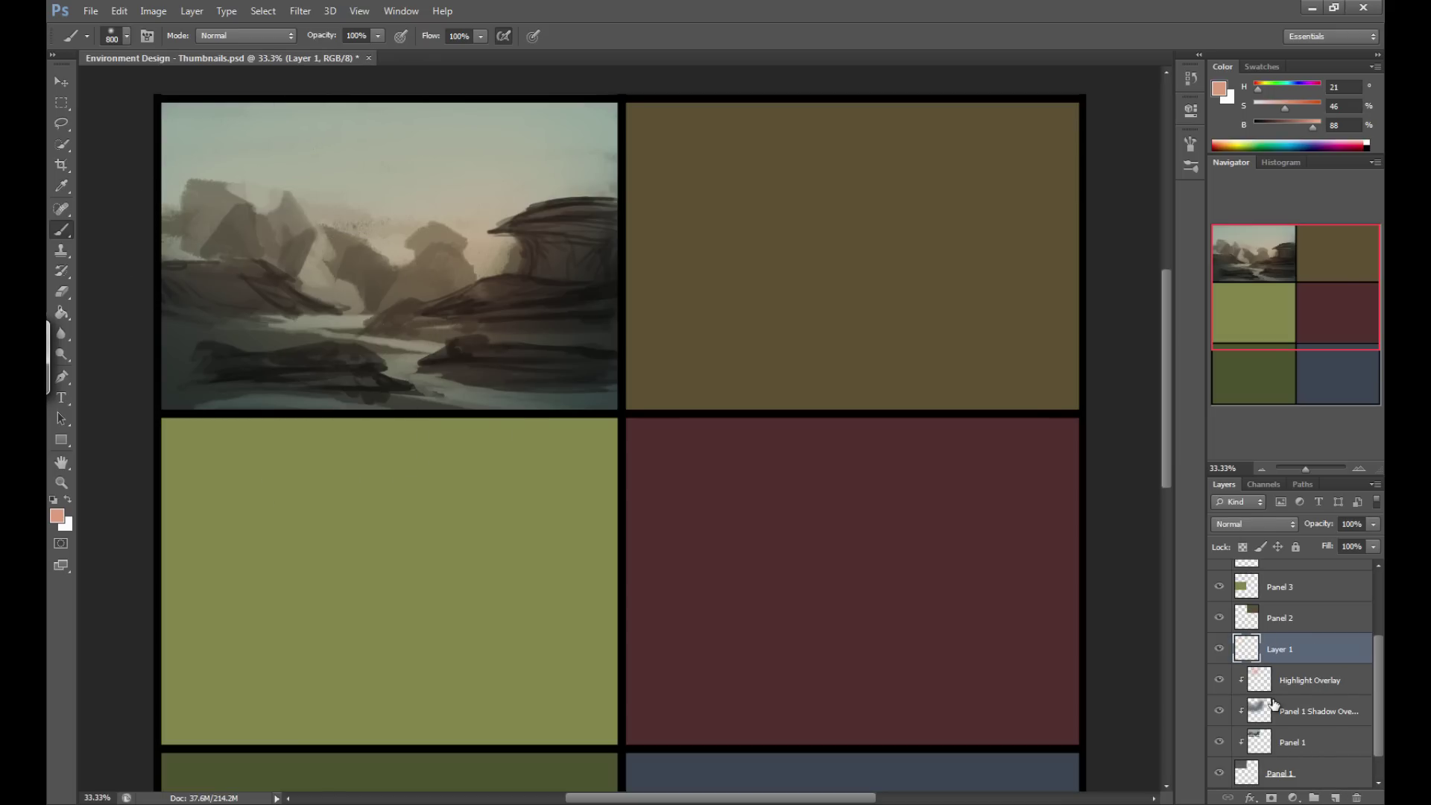
{"action": "left_click", "coordinate": [1301, 663], "text": "alt"}
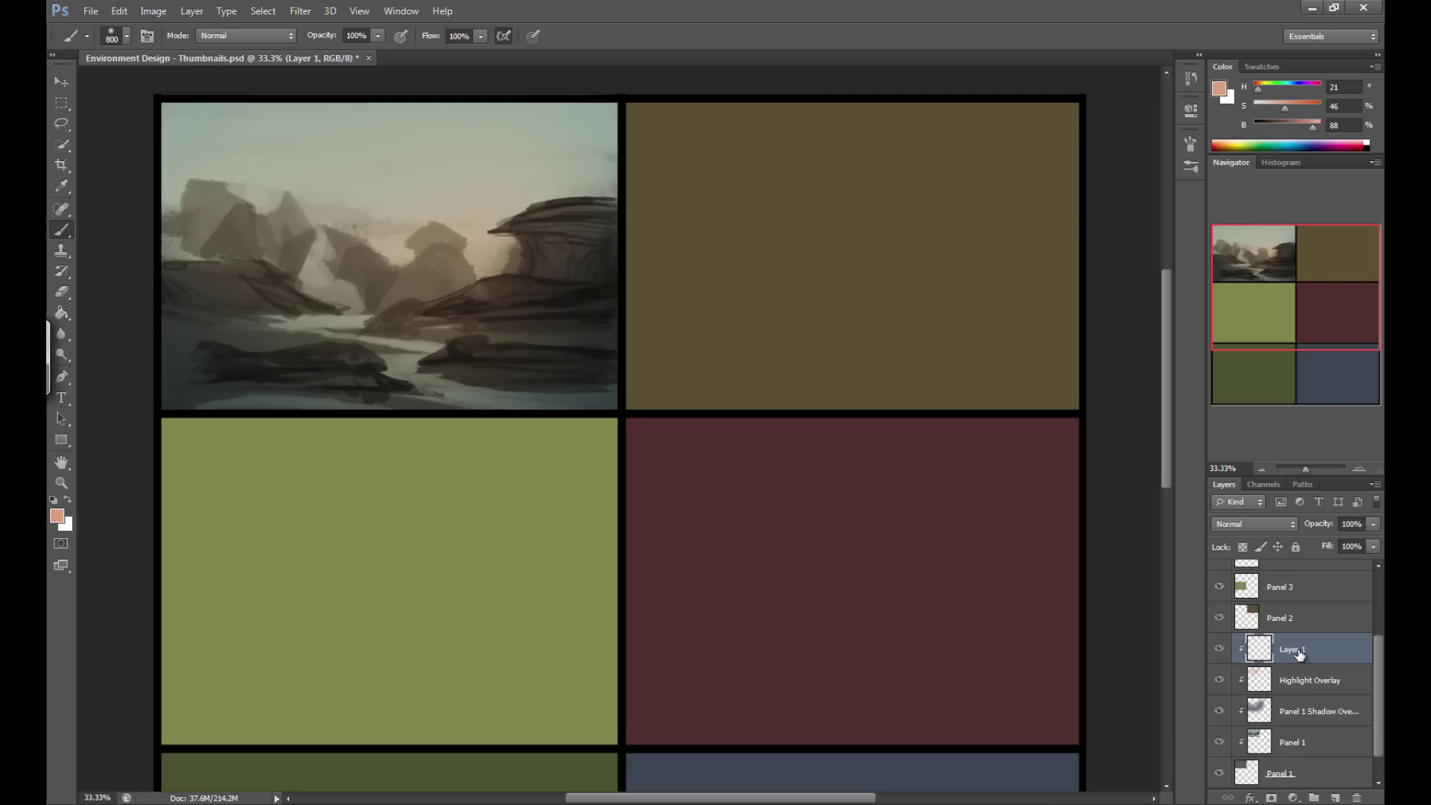
{"action": "double_click", "coordinate": [1296, 655]}
{"action": "type", "text": "Panel 1 Final Render"}
{"action": "key", "text": "Return"}
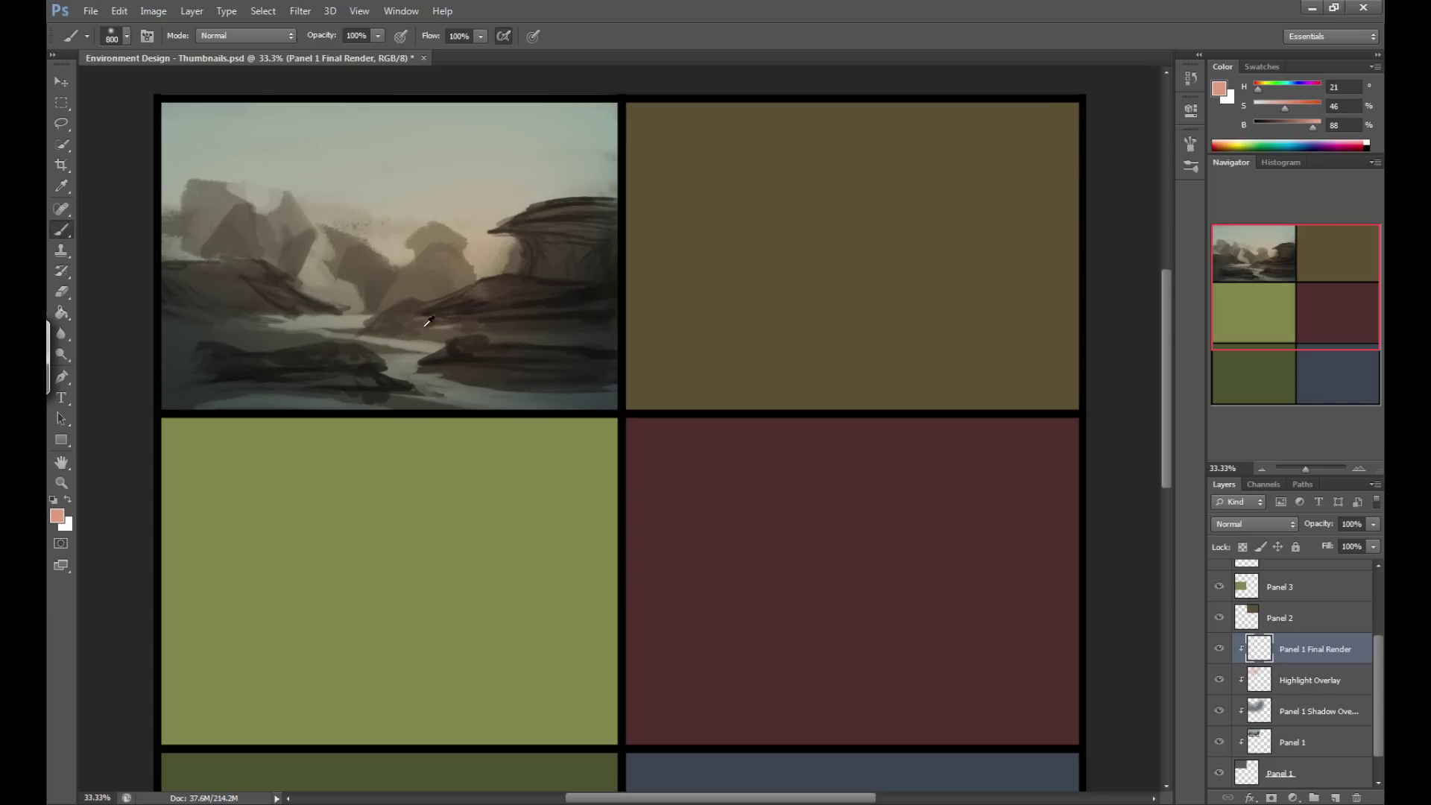
Sample the warm sky tone beside the tall cliff and brush a faint haze over Panel 1 with the soft brush at sizes 1500 to 1000.
{"action": "left_click", "coordinate": [272, 249], "text": "alt"}
{"action": "left_click", "coordinate": [358, 161], "text": "alt"}
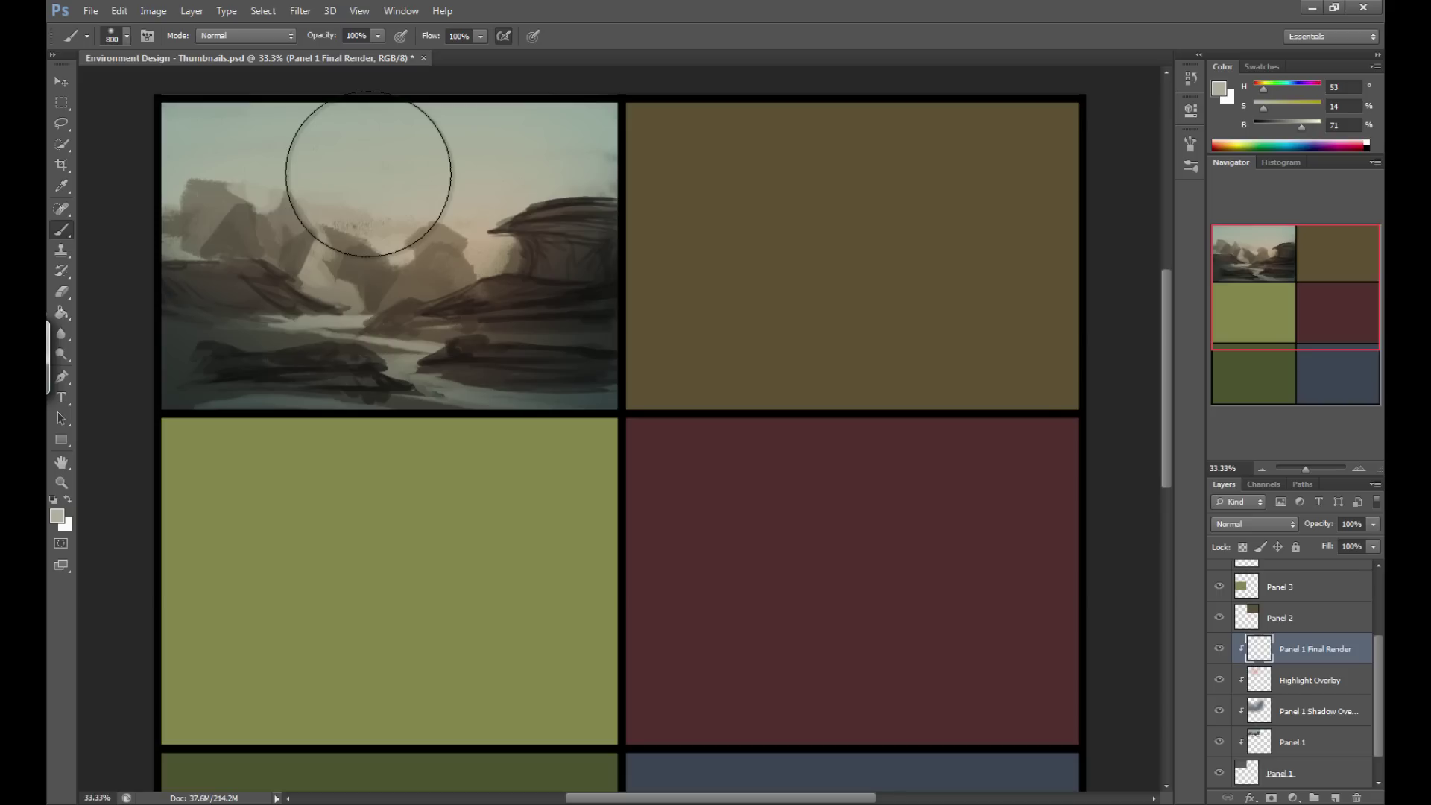
{"action": "key", "text": "bracketright"}
{"action": "key", "text": "bracketright"}
{"action": "key", "text": "bracketright"}
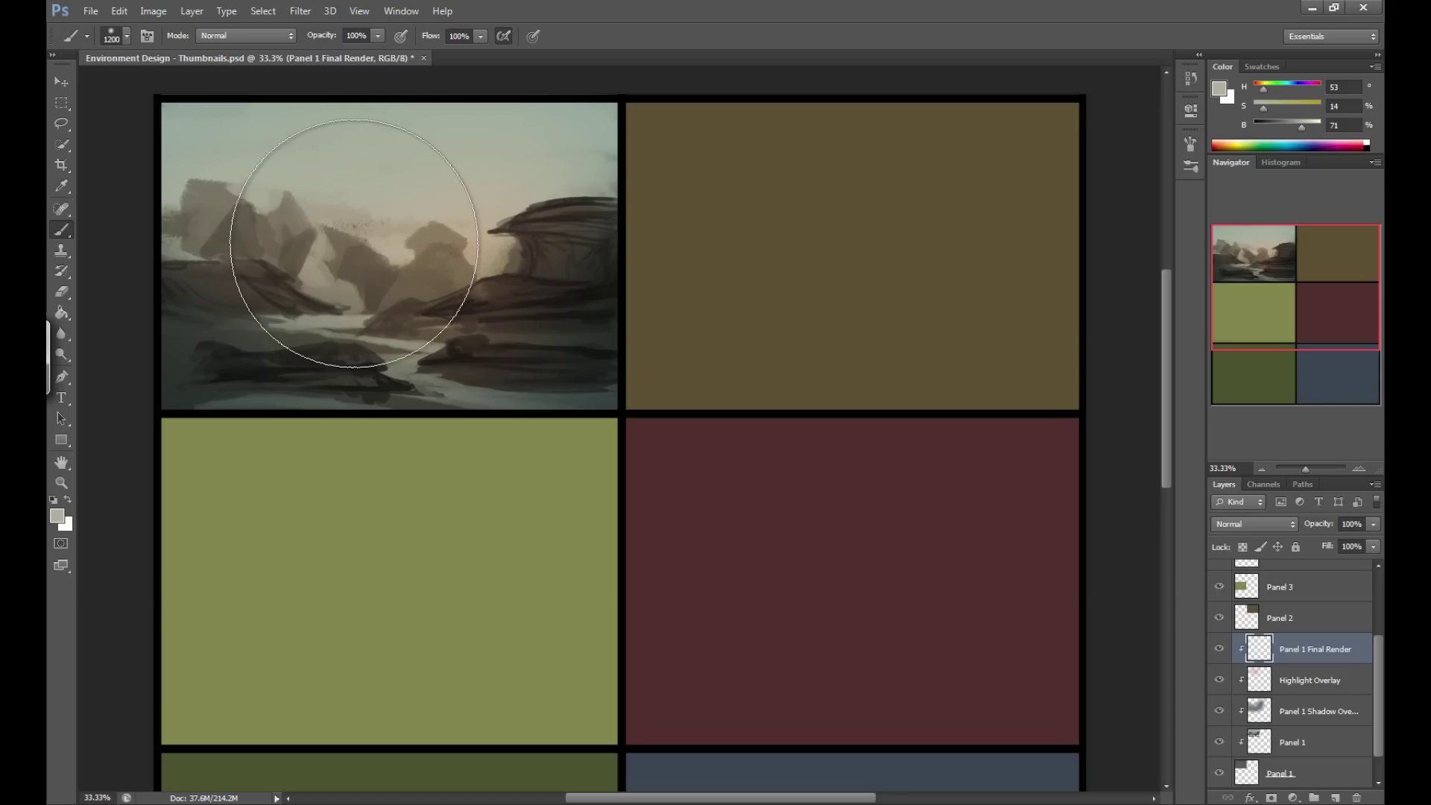
{"action": "left_click", "coordinate": [434, 213], "text": "alt"}
{"action": "left_click", "coordinate": [126, 36]}
{"action": "left_click_drag", "start_coordinate": [160, 115], "coordinate": [136, 114]}
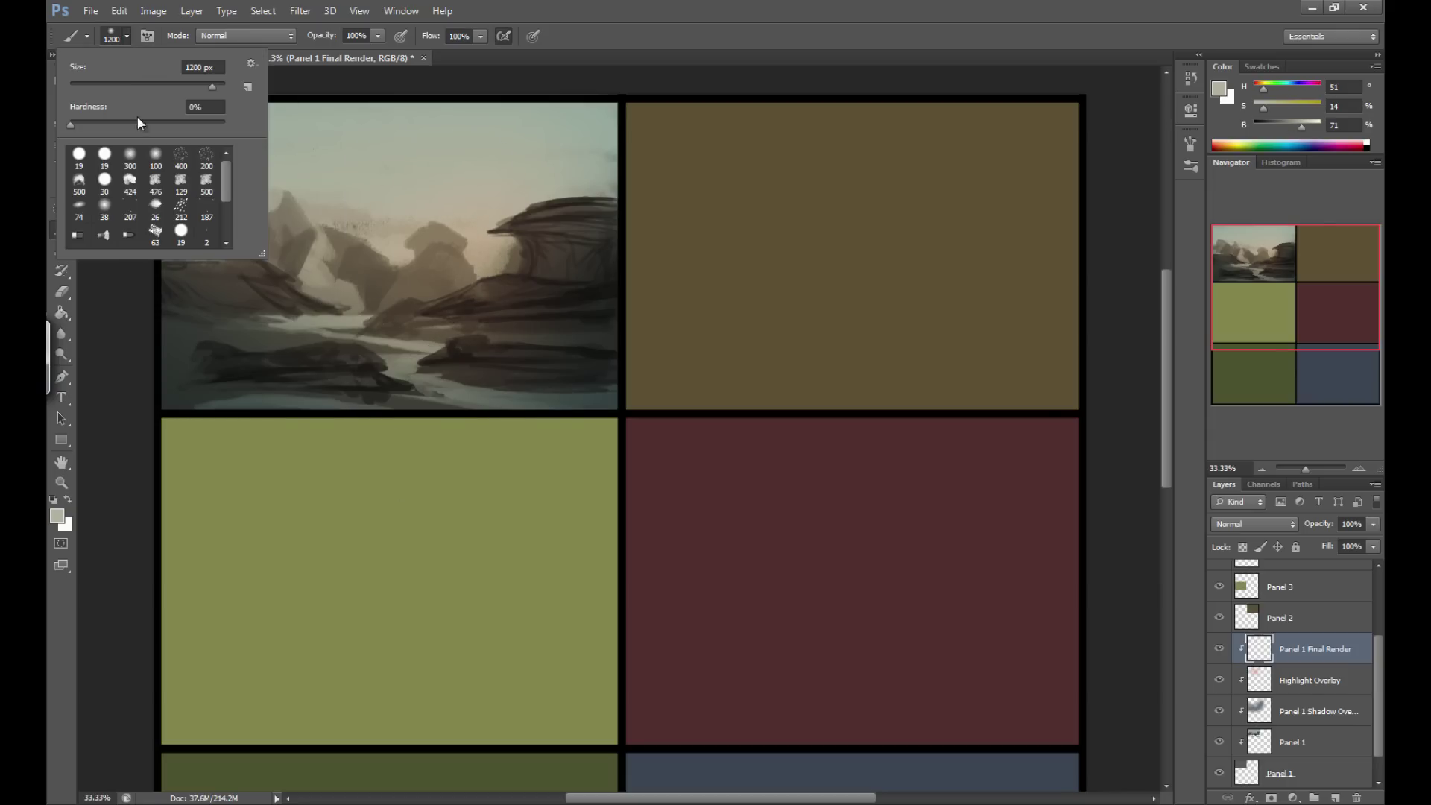
{"action": "left_click", "coordinate": [108, 339]}
{"action": "left_click", "coordinate": [481, 200], "text": "alt"}
{"action": "key", "text": "bracketright"}
{"action": "key", "text": "bracketright"}
{"action": "key", "text": "bracketright"}
{"action": "key", "text": "bracketright"}
{"action": "key", "text": "bracketright"}
{"action": "key", "text": "bracketright"}
{"action": "key", "text": "bracketright"}
{"action": "key", "text": "bracketright"}
{"action": "key", "text": "bracketright"}
{"action": "key", "text": "bracketright"}
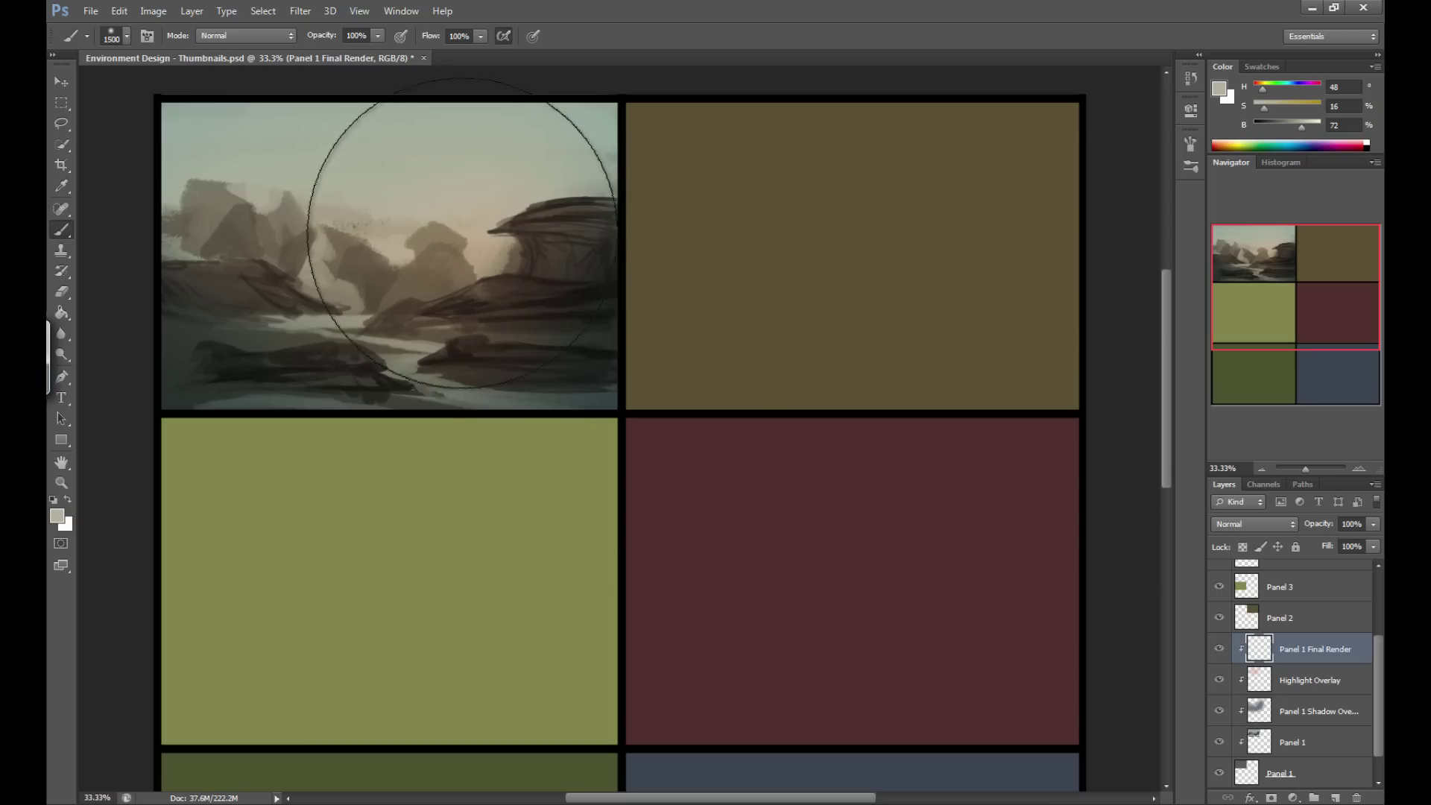
{"action": "key", "text": "bracketleft"}
{"action": "key", "text": "bracketleft"}
{"action": "key", "text": "bracketleft"}
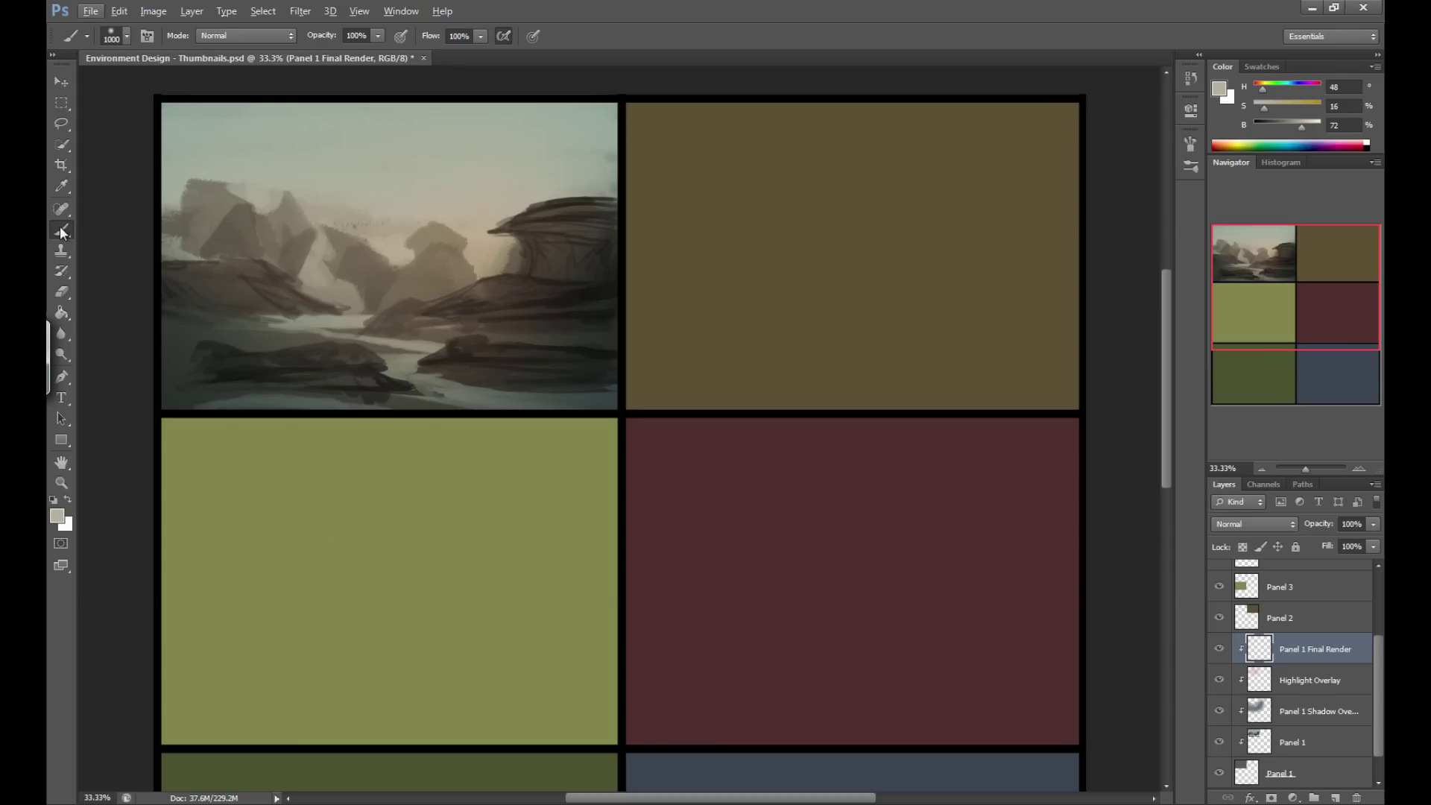
Sample the tall cliff's dark tone and paint thin, spiky bare trees along its top with a small hard round brush.
{"action": "left_click", "coordinate": [368, 355], "text": "alt"}
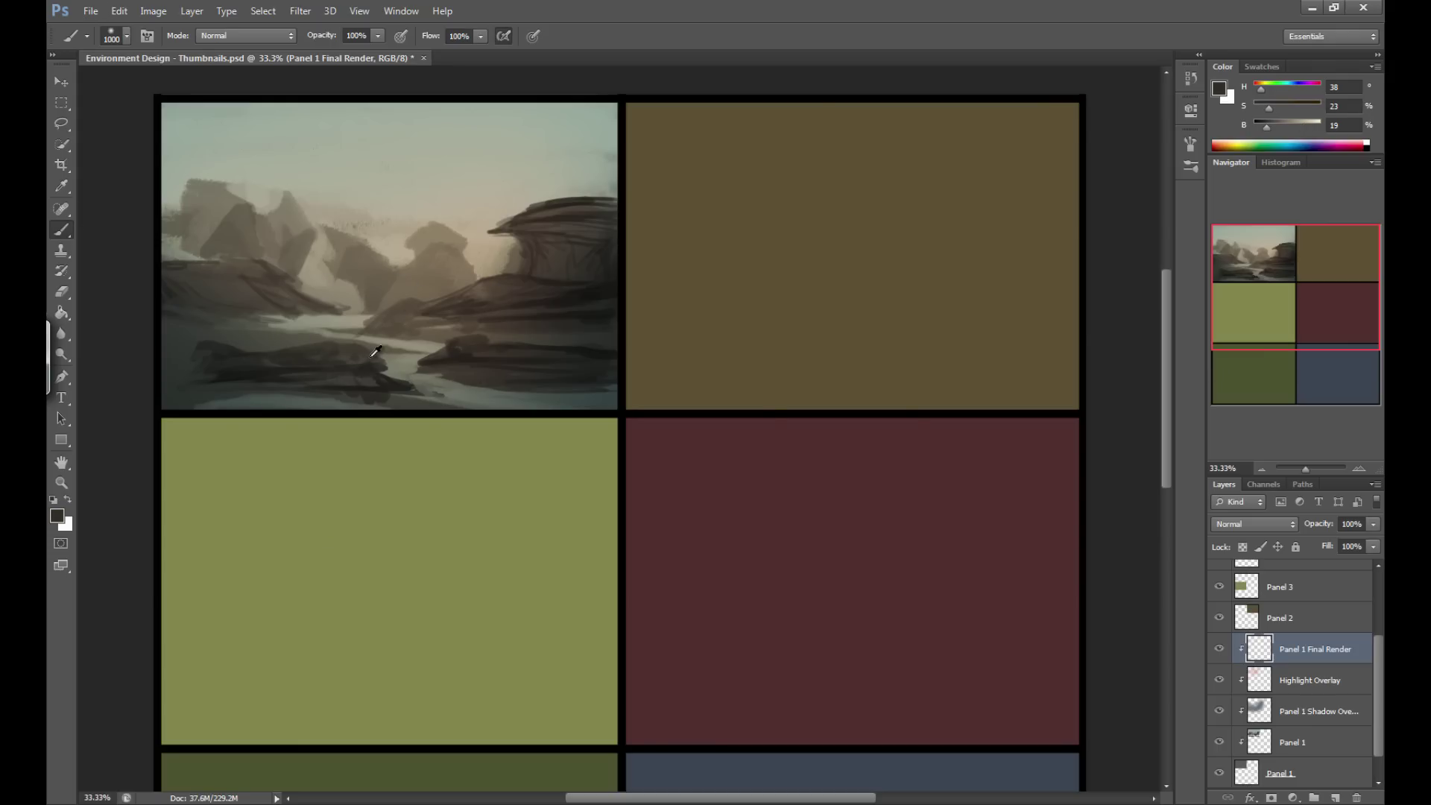
{"action": "left_click", "coordinate": [126, 35]}
{"action": "left_click", "coordinate": [79, 157]}
{"action": "left_click", "coordinate": [101, 292]}
{"action": "left_click", "coordinate": [545, 197], "text": "alt"}
{"action": "left_click", "coordinate": [537, 199], "text": "alt"}
{"action": "key", "text": "bracketleft"}
{"action": "key", "text": "bracketleft"}
{"action": "left_click_drag", "start_coordinate": [537, 205], "coordinate": [536, 186]}
{"action": "left_click_drag", "start_coordinate": [521, 200], "coordinate": [523, 173]}
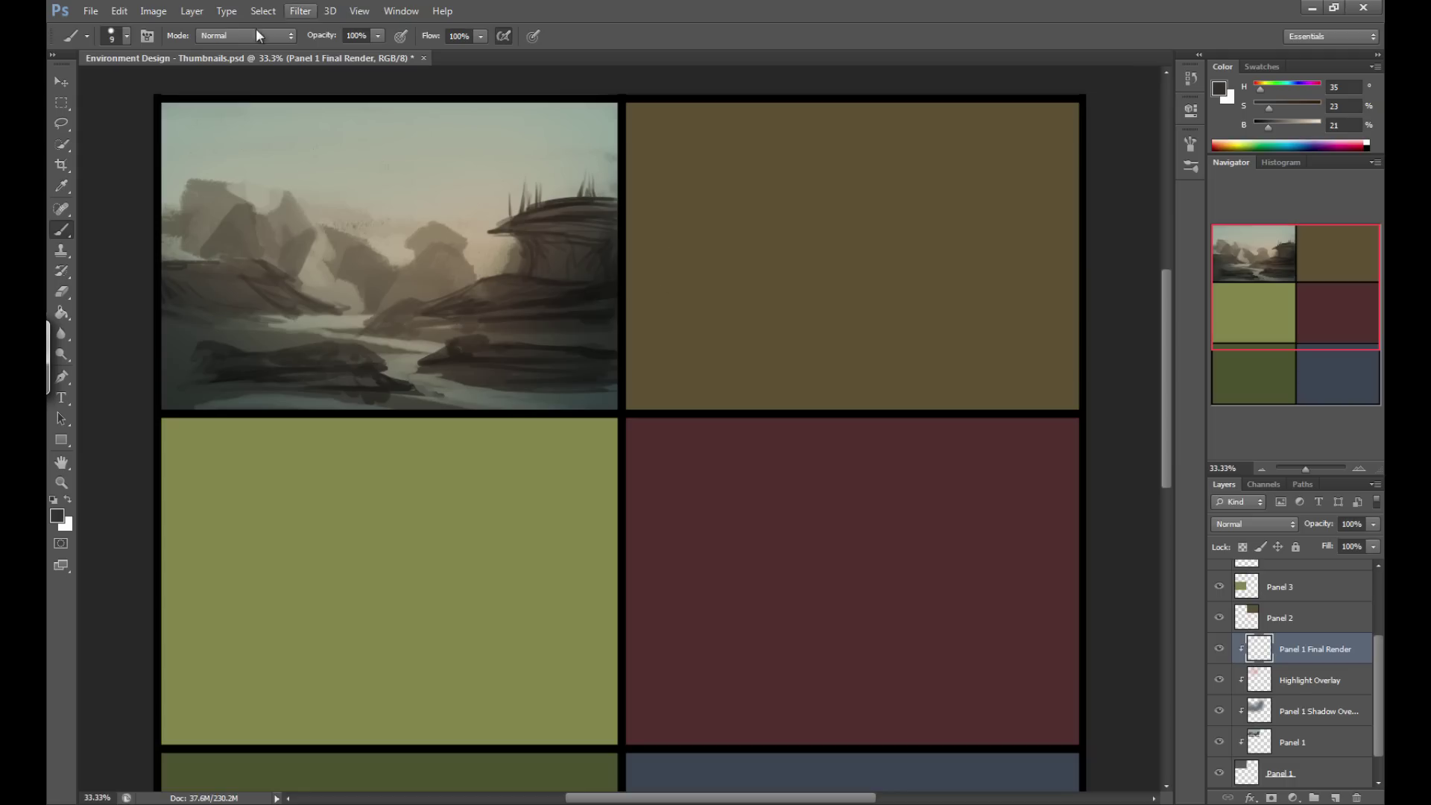
Paint a cluster of thin bare trunks on the left bank of Panel 1 and consult the swamp reference images in Windows Photo Viewer.
{"action": "mouse_move", "coordinate": [259, 264]}
{"action": "left_mouse_down"}
{"action": "mouse_move", "coordinate": [263, 203]}
{"action": "mouse_move", "coordinate": [258, 264]}
{"action": "mouse_move", "coordinate": [261, 229]}
{"action": "mouse_move", "coordinate": [254, 258]}
{"action": "mouse_move", "coordinate": [244, 208]}
{"action": "left_mouse_up"}
{"action": "left_click_drag", "start_coordinate": [252, 197], "coordinate": [246, 257]}
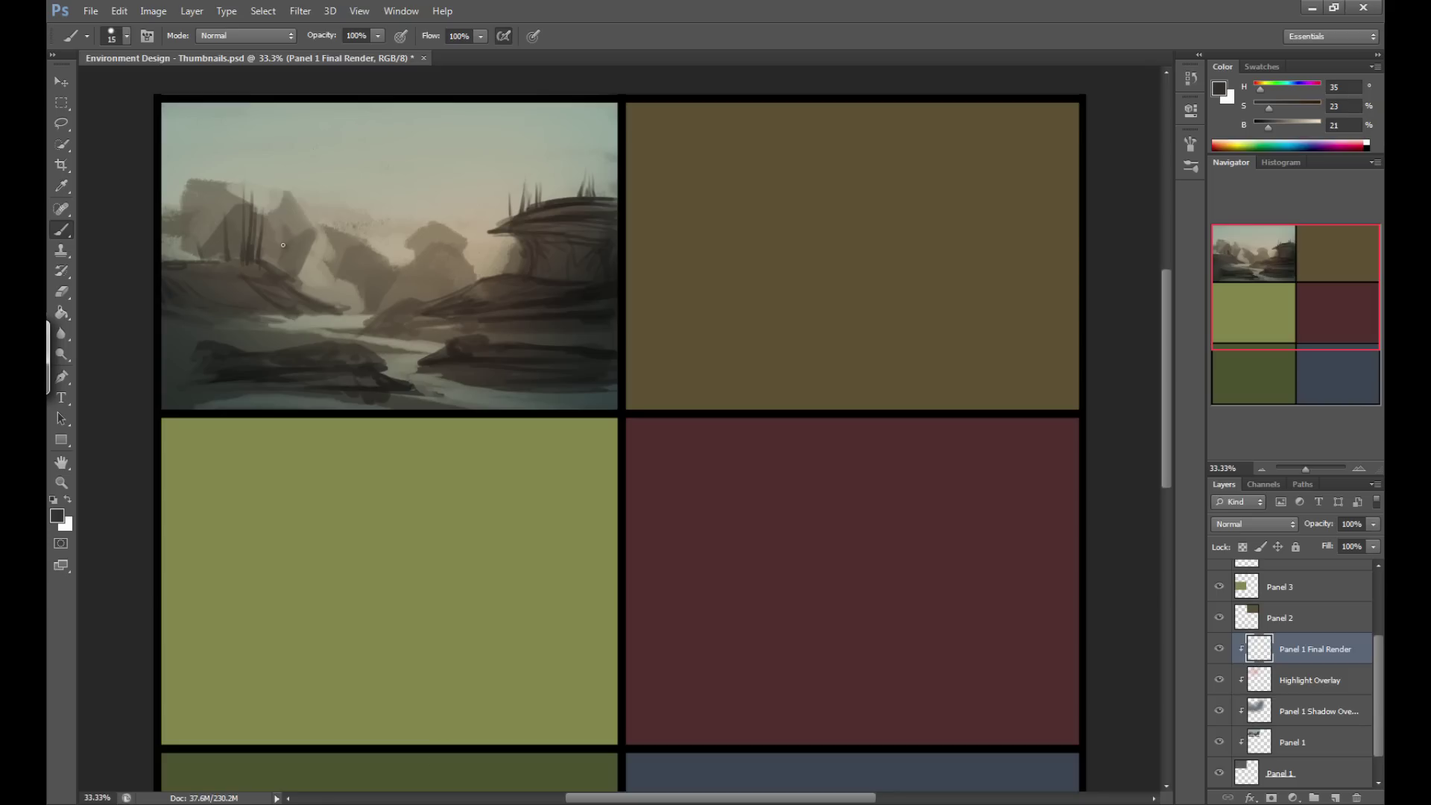
{"action": "key", "text": "alt+Tab"}
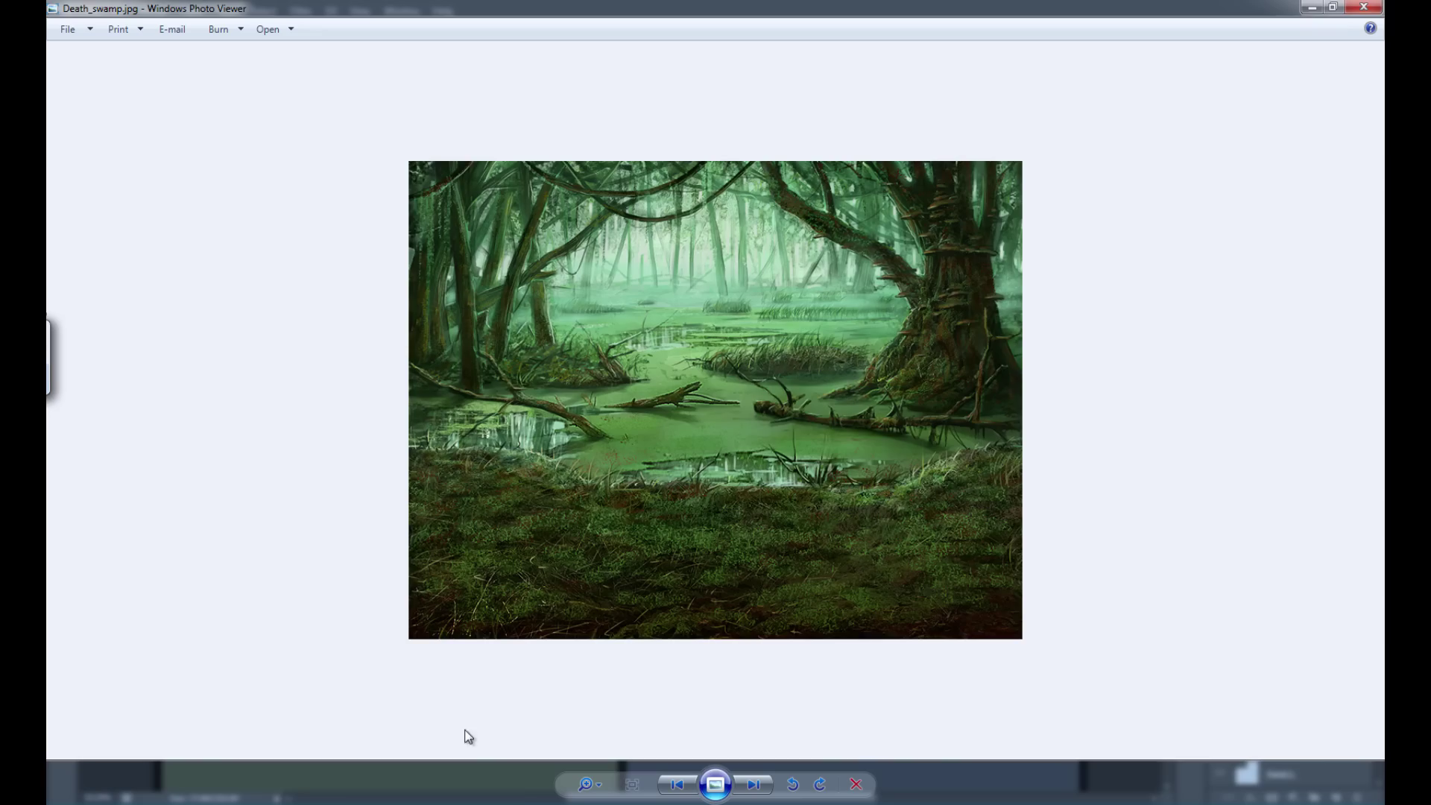
{"action": "key", "text": "Right"}
{"action": "key", "text": "Right"}
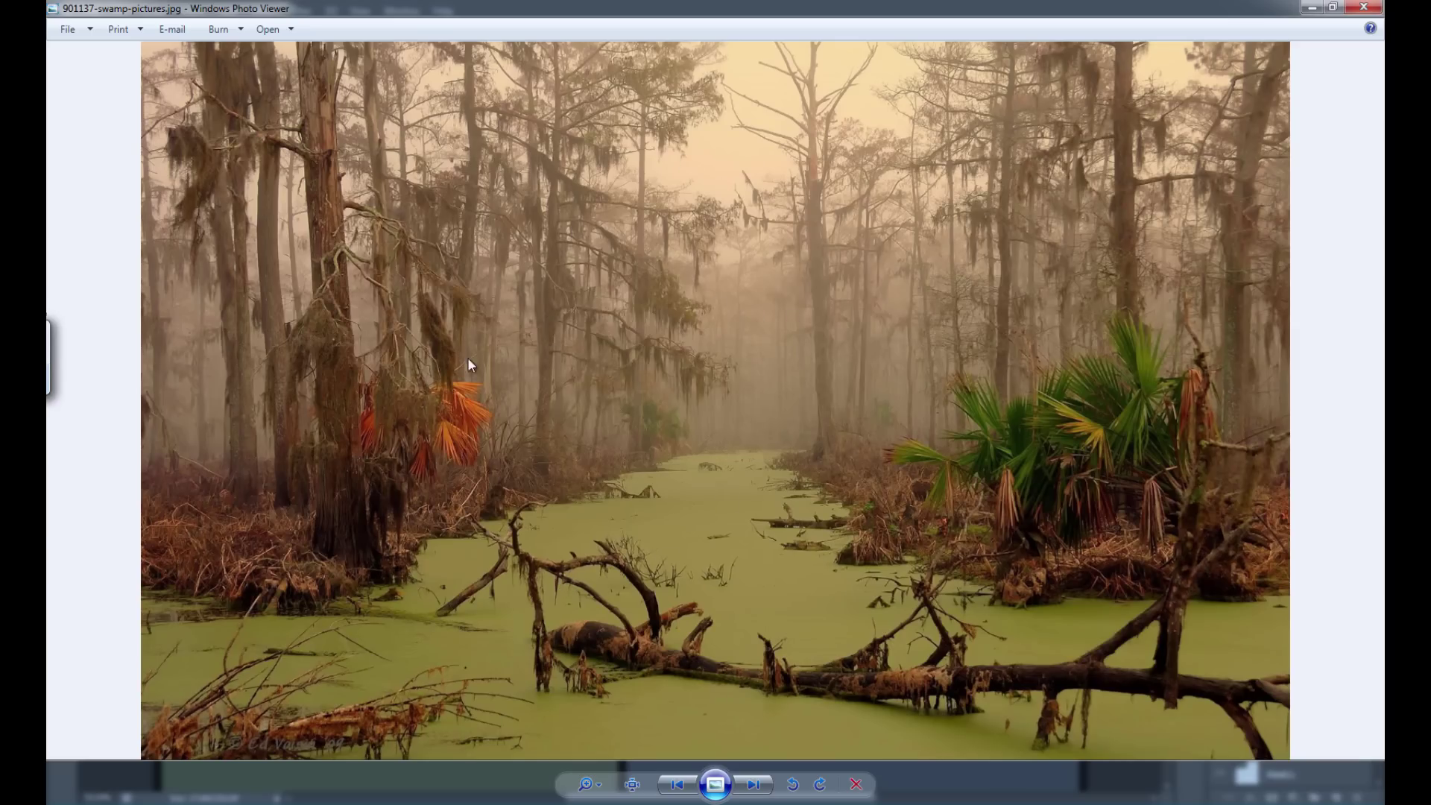
{"action": "key", "text": "alt+Tab"}
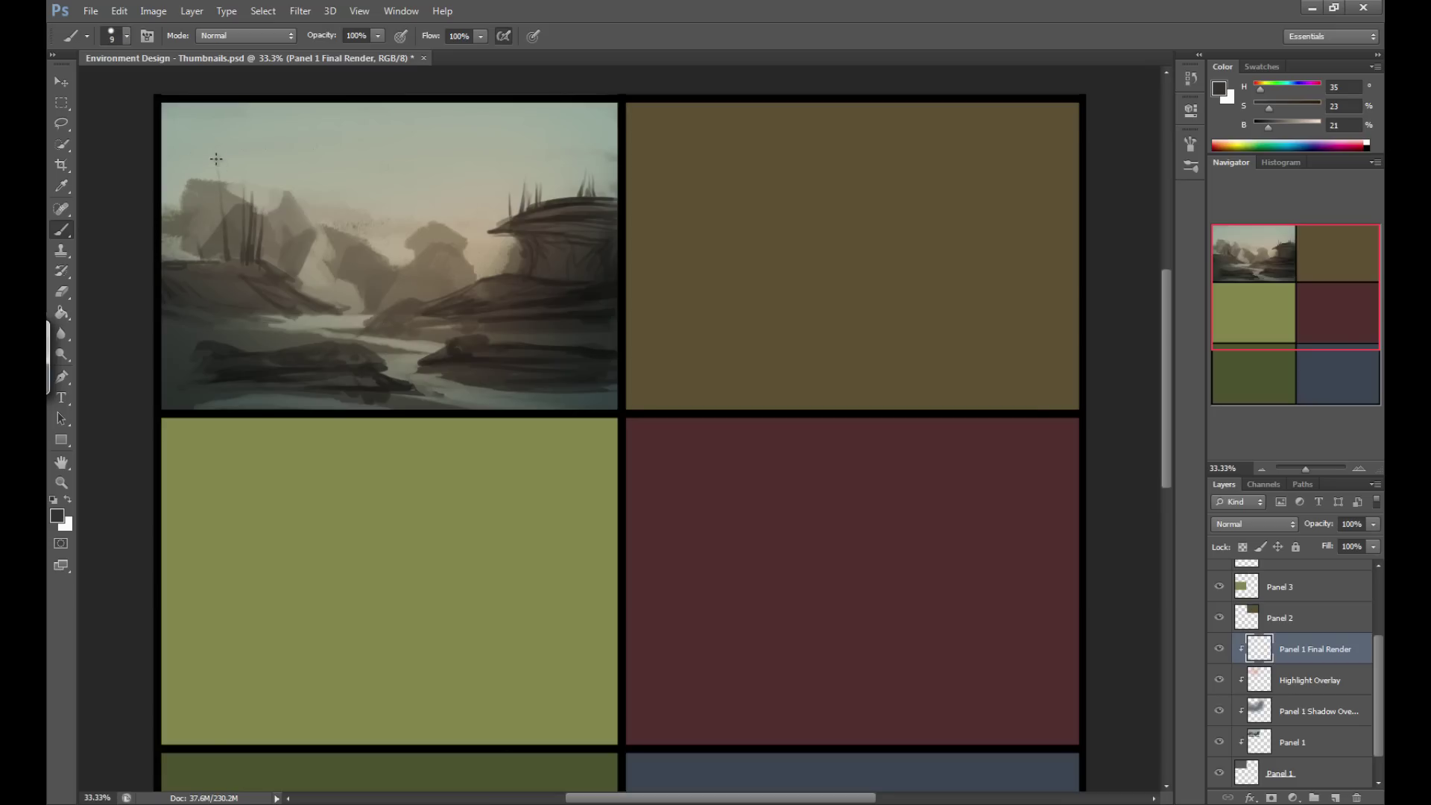
Paint a taller trunk and a row of thin bare trees along the left bank with a small brush up to size 10.
{"action": "left_click_drag", "start_coordinate": [220, 174], "coordinate": [224, 152]}
{"action": "scroll", "coordinate": [214, 168], "scroll_direction": "up", "scroll_amount": 3}
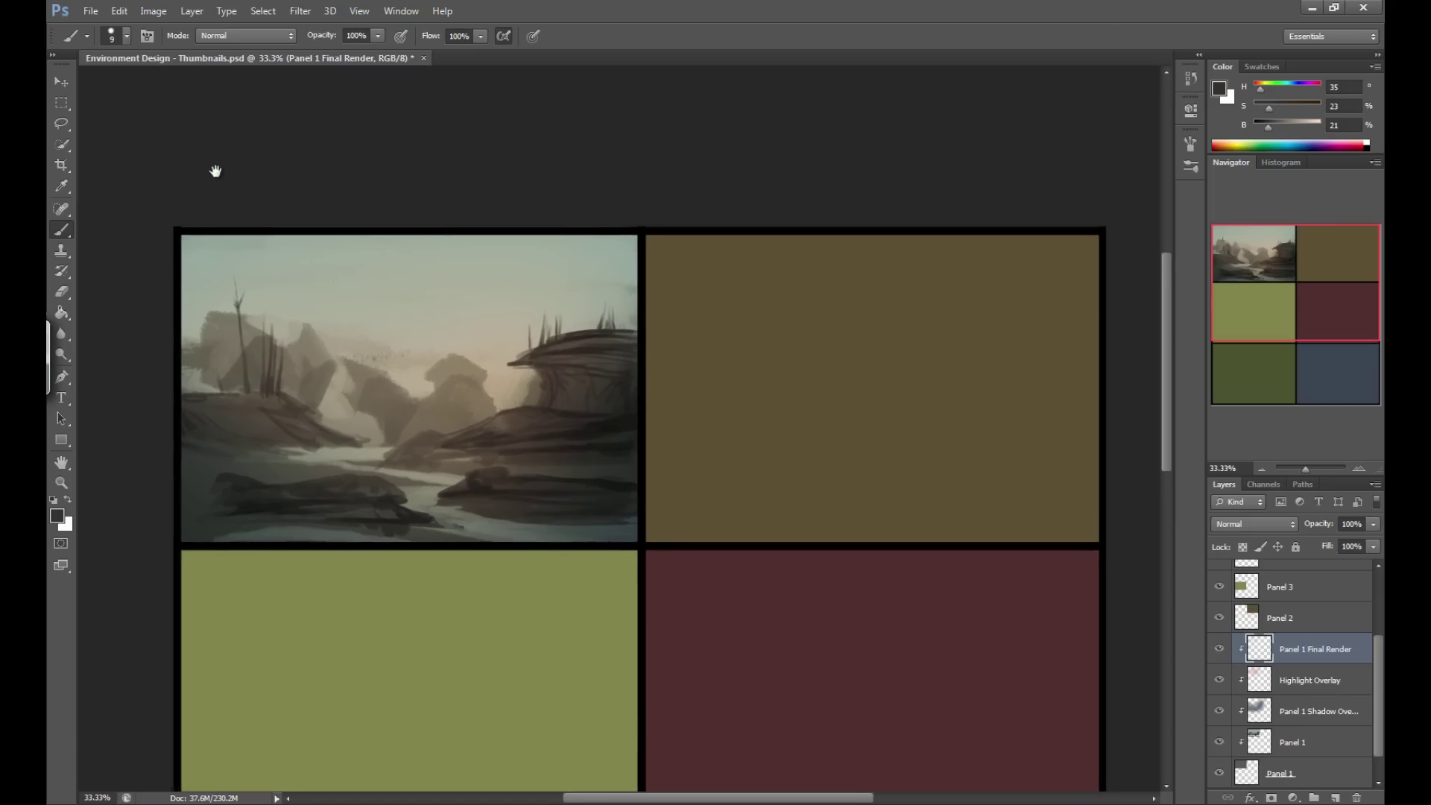
{"action": "left_click_drag", "start_coordinate": [1161, 364], "coordinate": [1167, 407]}
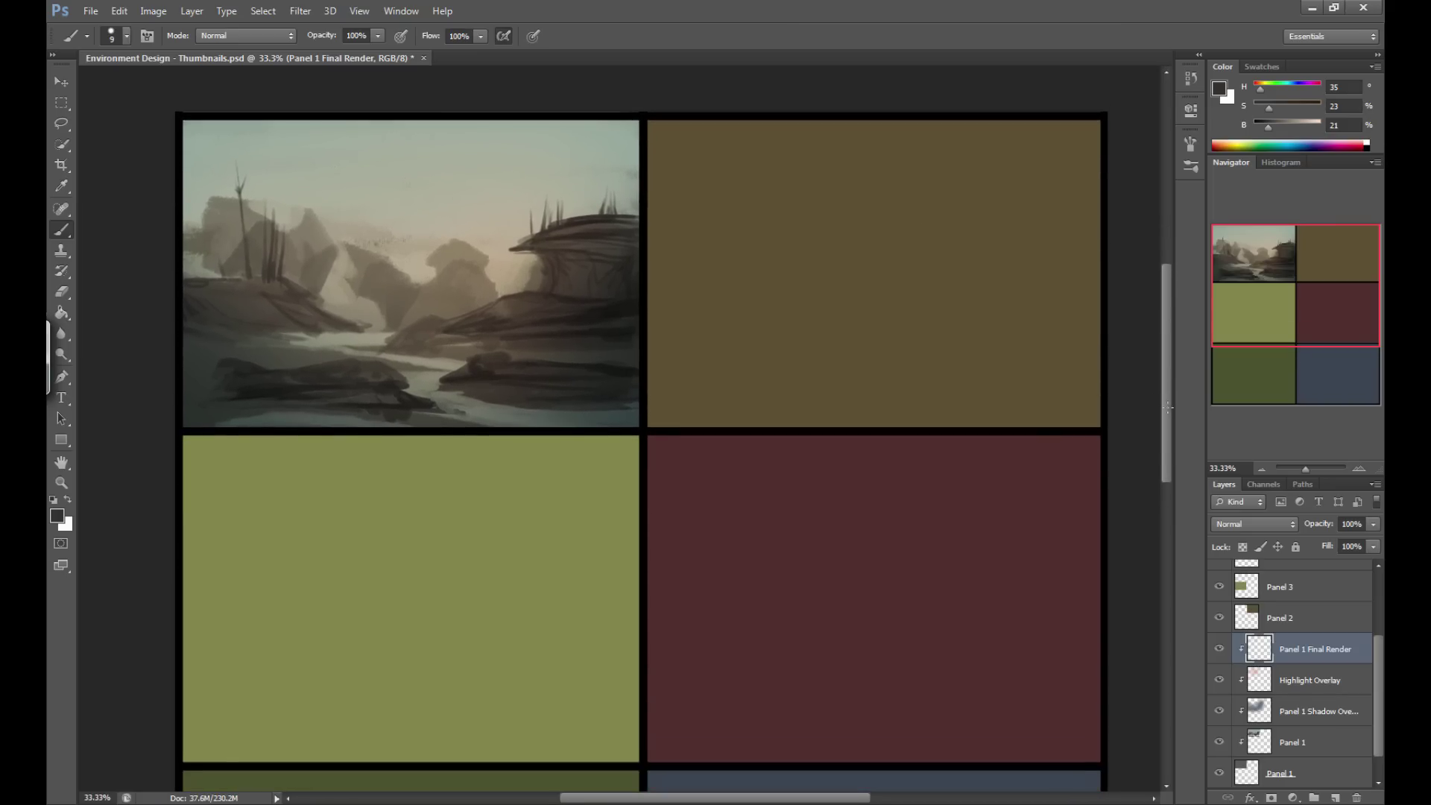
{"action": "left_click_drag", "start_coordinate": [233, 147], "coordinate": [239, 188]}
{"action": "left_click_drag", "start_coordinate": [265, 222], "coordinate": [265, 179]}
{"action": "key", "text": "bracketleft"}
{"action": "key", "text": "bracketleft"}
{"action": "left_click_drag", "start_coordinate": [196, 203], "coordinate": [194, 193]}
{"action": "mouse_move", "coordinate": [198, 195]}
{"action": "left_mouse_down"}
{"action": "mouse_move", "coordinate": [209, 275]}
{"action": "mouse_move", "coordinate": [187, 224]}
{"action": "mouse_move", "coordinate": [191, 267]}
{"action": "mouse_move", "coordinate": [193, 203]}
{"action": "mouse_move", "coordinate": [192, 278]}
{"action": "mouse_move", "coordinate": [196, 254]}
{"action": "mouse_move", "coordinate": [240, 276]}
{"action": "mouse_move", "coordinate": [236, 211]}
{"action": "mouse_move", "coordinate": [238, 275]}
{"action": "left_mouse_up"}
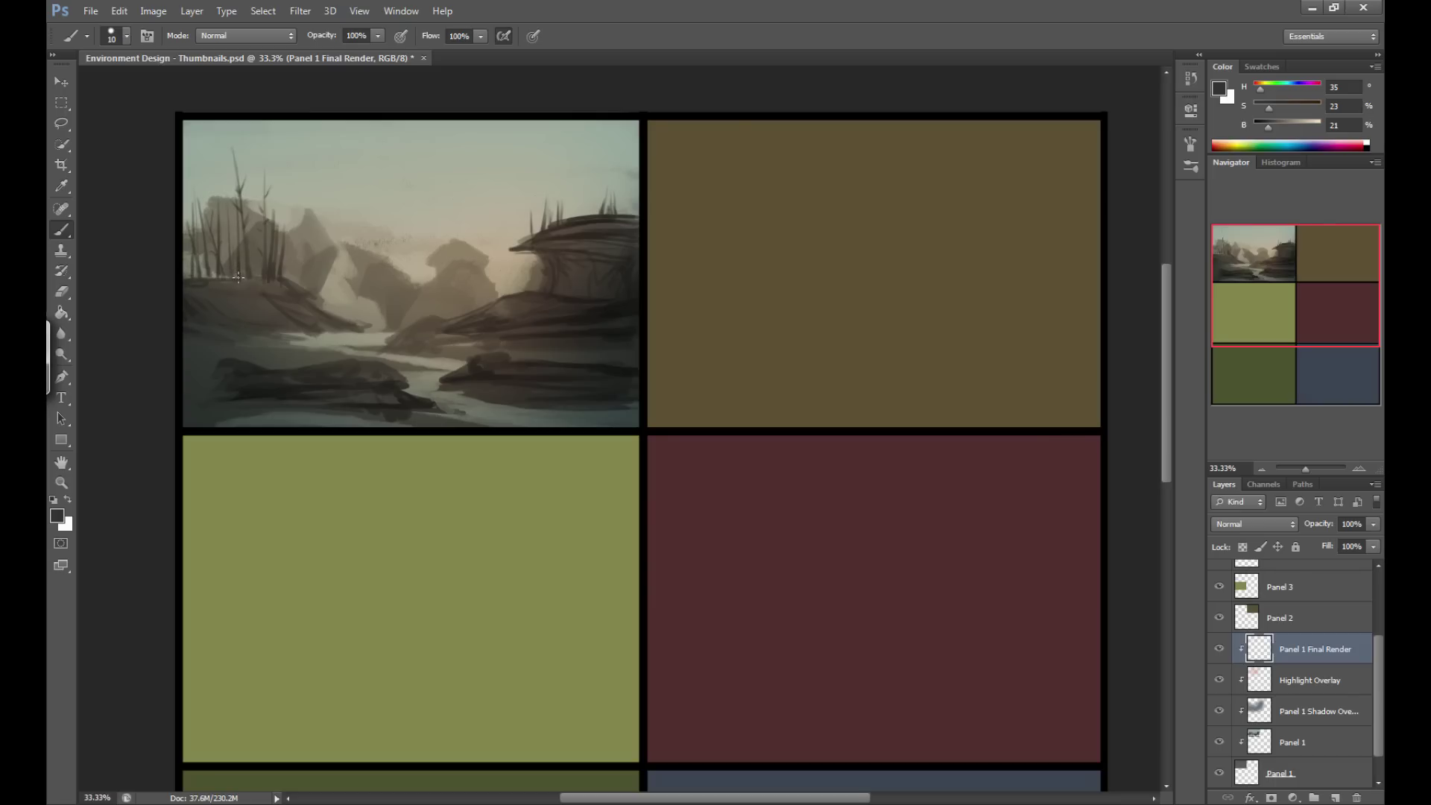
Add fine twigs and extra thin stems to the left bank's trees with the brush at size 8.
{"action": "left_click_drag", "start_coordinate": [214, 173], "coordinate": [225, 244]}
{"action": "key", "text": "["}
{"action": "left_click_drag", "start_coordinate": [216, 177], "coordinate": [219, 197]}
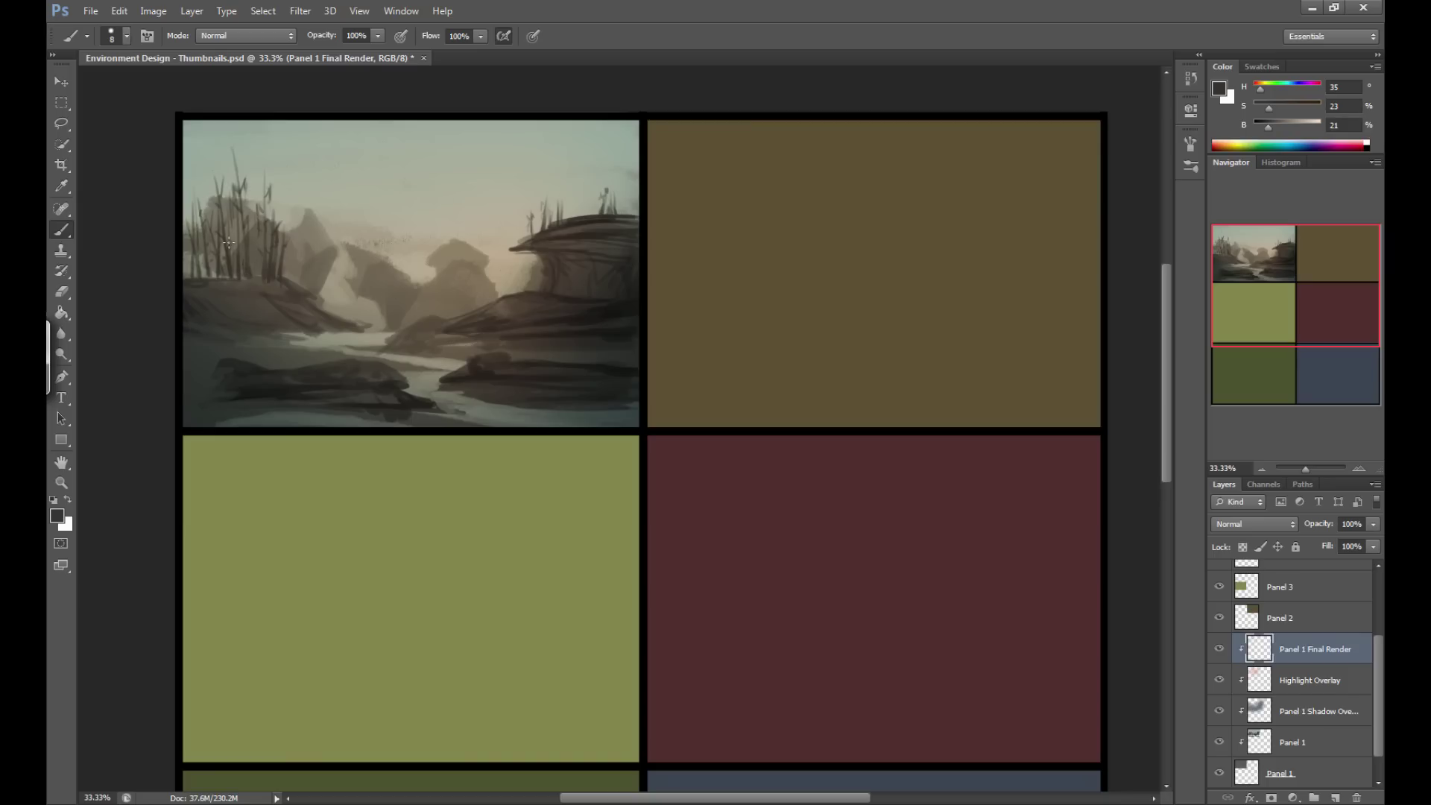
Sample the dark tone of the right foreground bank and paint tall, thin trunks rising from it.
{"action": "key", "text": "bracketright"}
{"action": "key", "text": "bracketleft"}
{"action": "left_click_drag", "start_coordinate": [472, 238], "coordinate": [474, 349]}
{"action": "key", "text": "bracketright"}
{"action": "left_click", "coordinate": [478, 359], "text": "alt"}
{"action": "left_click_drag", "start_coordinate": [469, 224], "coordinate": [471, 282]}
{"action": "key", "text": "bracketright"}
{"action": "key", "text": "bracketleft"}
{"action": "mouse_move", "coordinate": [480, 168]}
{"action": "left_mouse_down"}
{"action": "mouse_move", "coordinate": [488, 364]}
{"action": "mouse_move", "coordinate": [485, 224]}
{"action": "mouse_move", "coordinate": [474, 366]}
{"action": "left_mouse_up"}
{"action": "key", "text": "bracketright"}
{"action": "key", "text": "bracketleft"}
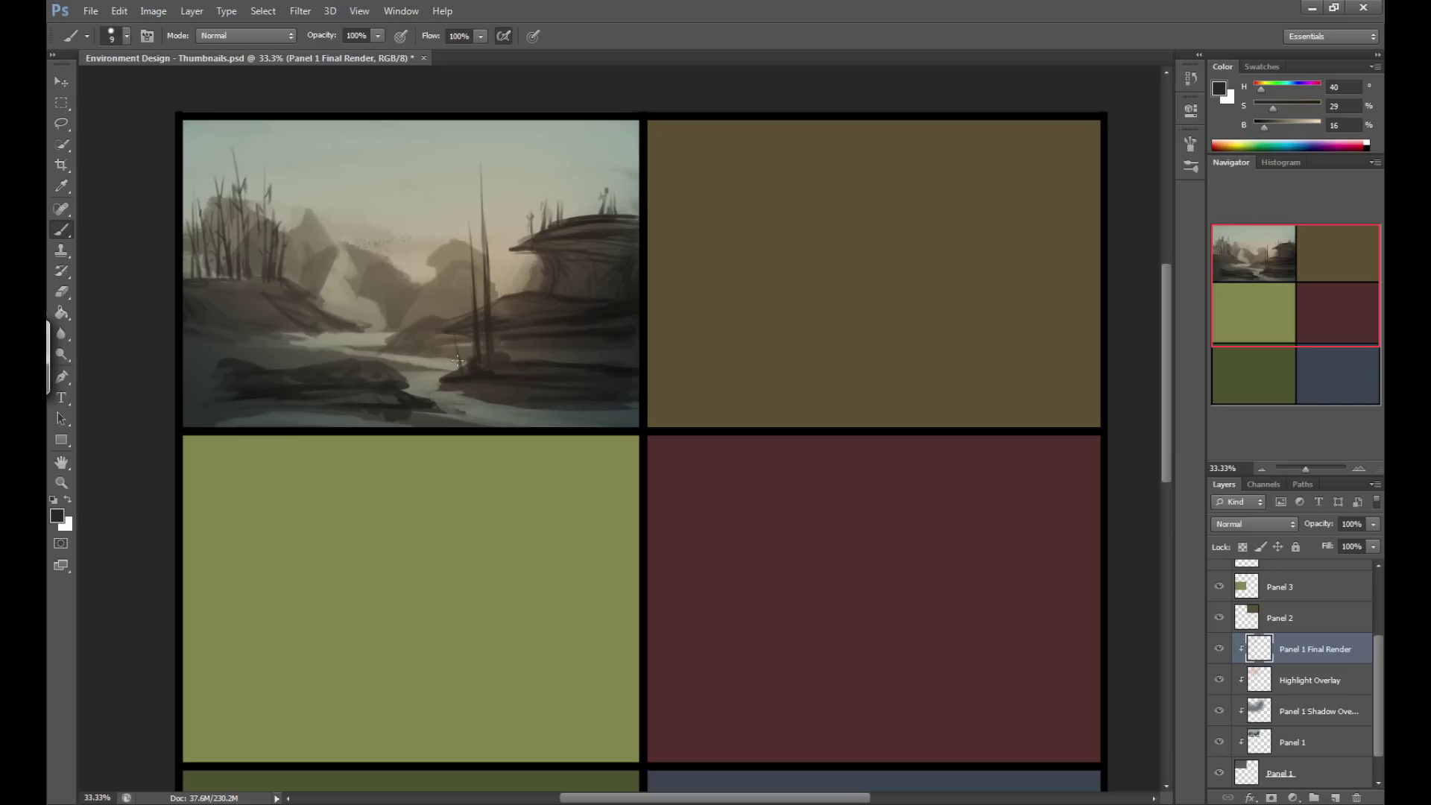
Paint additional bare trunks of varied height across the right foreground bank, in front of the tall cliff.
{"action": "left_click_drag", "start_coordinate": [444, 293], "coordinate": [454, 363]}
{"action": "left_click_drag", "start_coordinate": [520, 293], "coordinate": [522, 275]}
{"action": "key", "text": "bracketright"}
{"action": "left_click_drag", "start_coordinate": [520, 293], "coordinate": [520, 253]}
{"action": "left_click_drag", "start_coordinate": [520, 149], "coordinate": [518, 273]}
{"action": "left_click_drag", "start_coordinate": [520, 190], "coordinate": [519, 295]}
{"action": "key", "text": "bracketright"}
{"action": "left_click_drag", "start_coordinate": [486, 243], "coordinate": [483, 291]}
{"action": "key", "text": "bracketleft"}
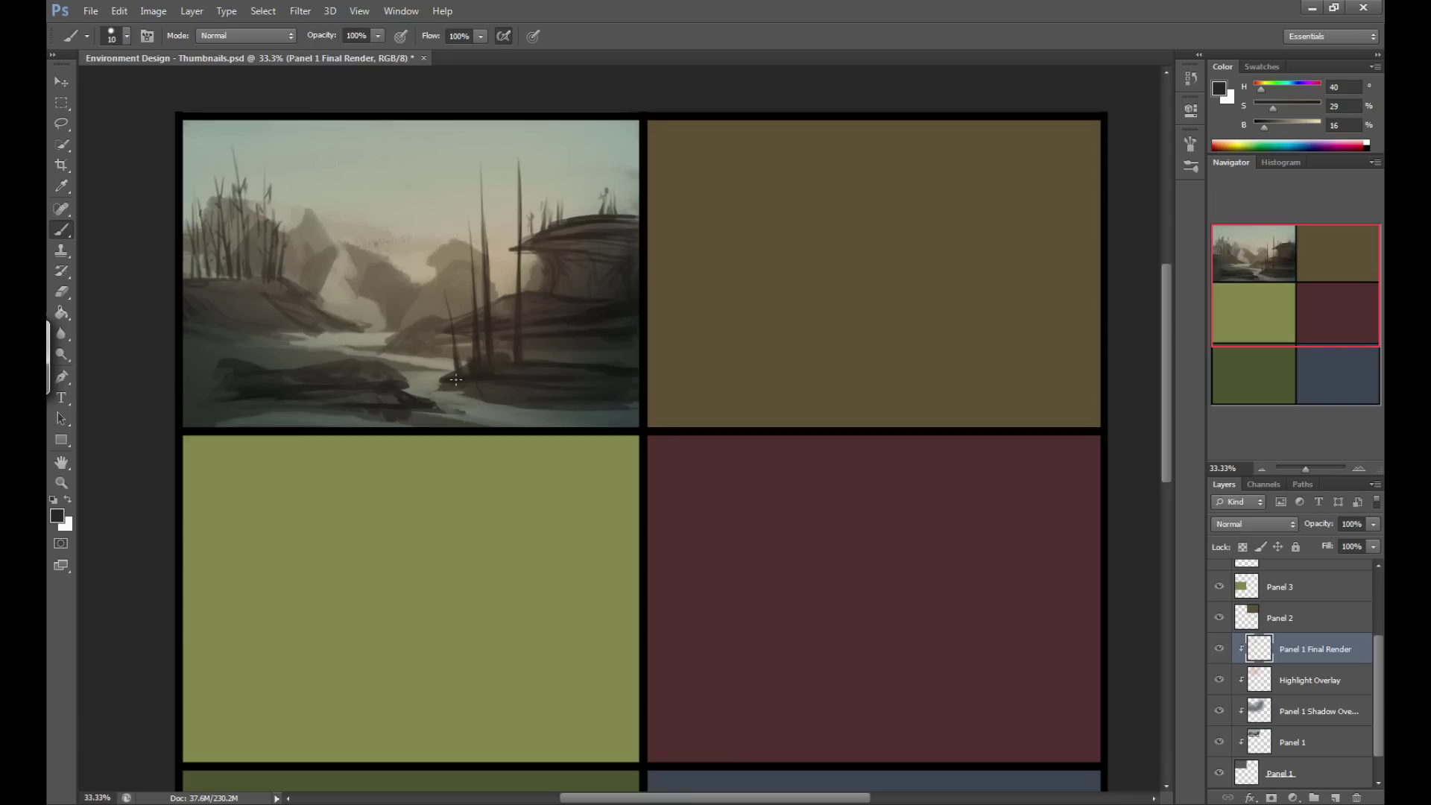
{"action": "left_click_drag", "start_coordinate": [441, 237], "coordinate": [449, 294]}
{"action": "left_click_drag", "start_coordinate": [544, 291], "coordinate": [545, 260]}
{"action": "left_click_drag", "start_coordinate": [545, 186], "coordinate": [544, 231]}
{"action": "key", "text": "bracketleft"}
Darken the brush colour to 10% brightness, add leaning trunks to the right foreground grove, undo the last stroke, and check the swamp photo.
{"action": "left_click_drag", "start_coordinate": [1260, 134], "coordinate": [1264, 135]}
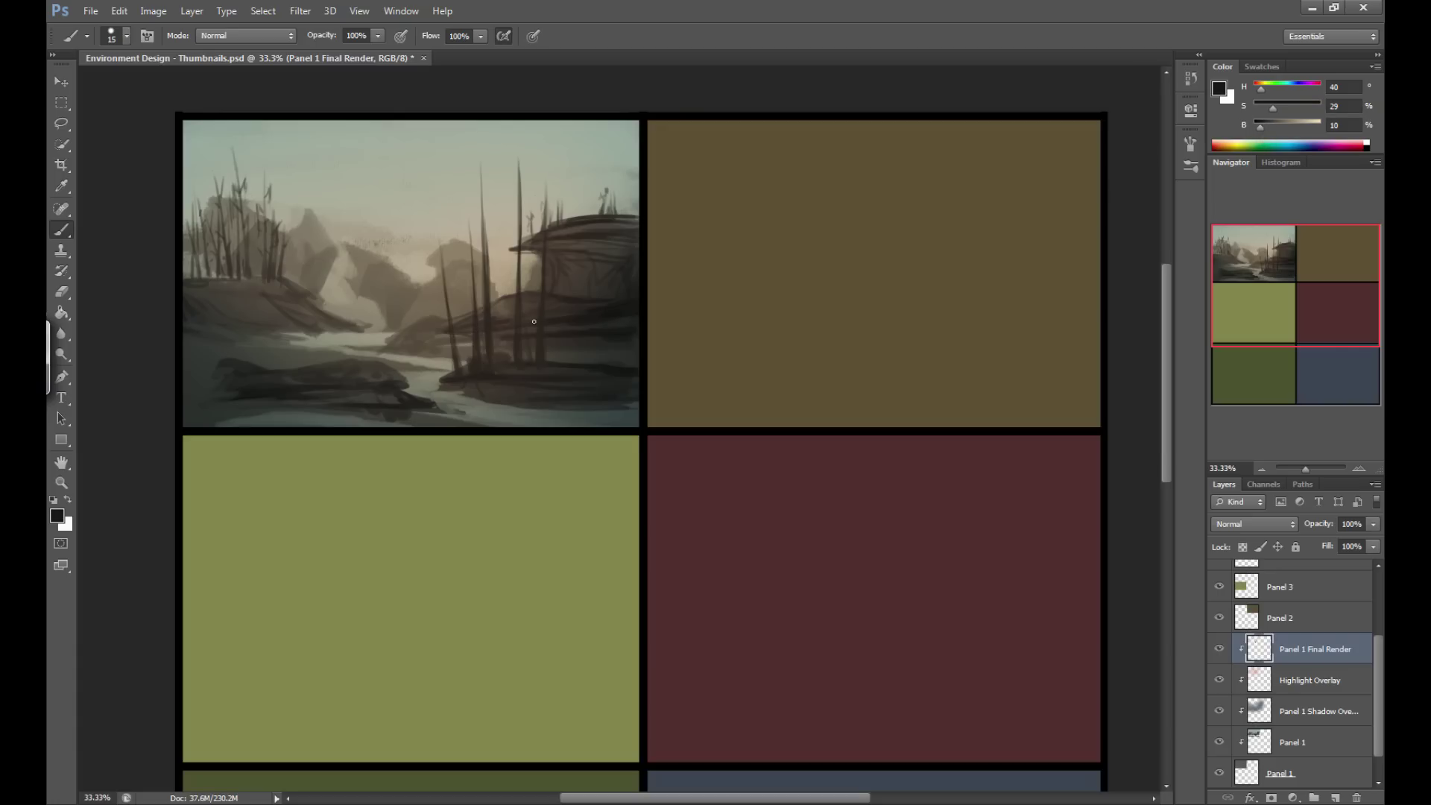
{"action": "mouse_move", "coordinate": [512, 297]}
{"action": "left_mouse_down"}
{"action": "mouse_move", "coordinate": [489, 178]}
{"action": "mouse_move", "coordinate": [515, 319]}
{"action": "mouse_move", "coordinate": [468, 333]}
{"action": "mouse_move", "coordinate": [459, 264]}
{"action": "left_mouse_up"}
{"action": "mouse_move", "coordinate": [468, 366]}
{"action": "left_mouse_down"}
{"action": "mouse_move", "coordinate": [457, 217]}
{"action": "mouse_move", "coordinate": [484, 352]}
{"action": "left_mouse_up"}
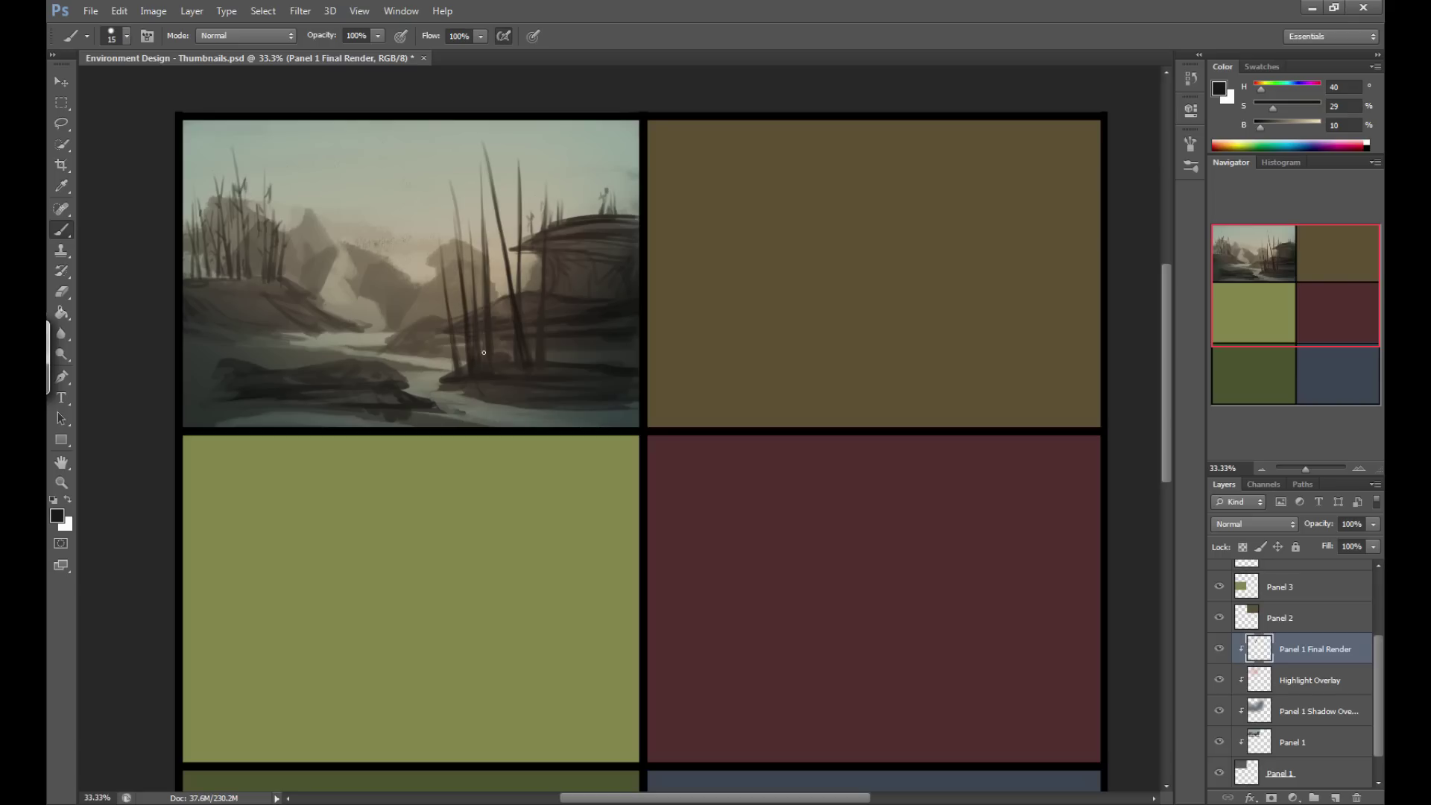
{"action": "key", "text": "ctrl+z"}
{"action": "key", "text": "alt+Tab"}
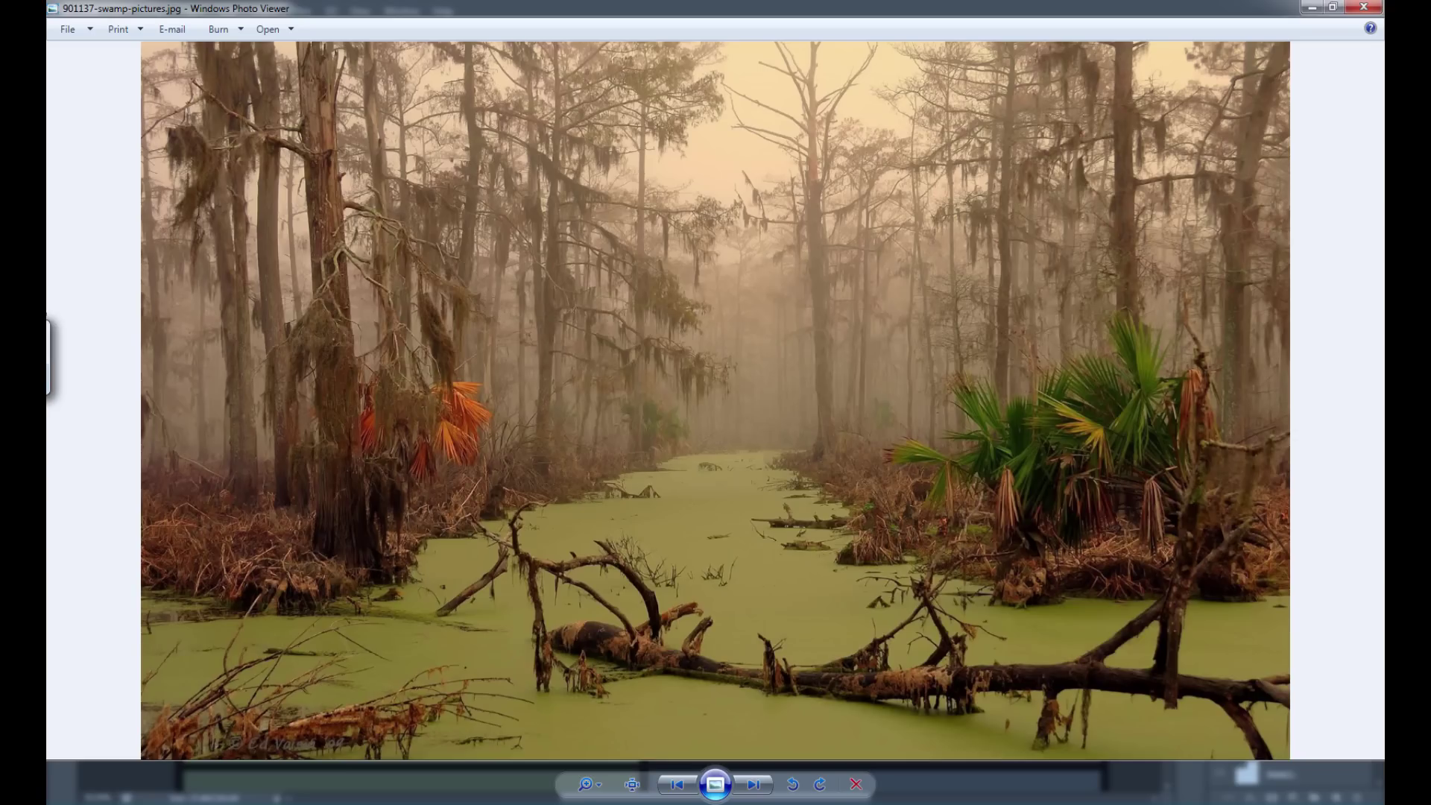
{"action": "key", "text": "alt+Tab"}
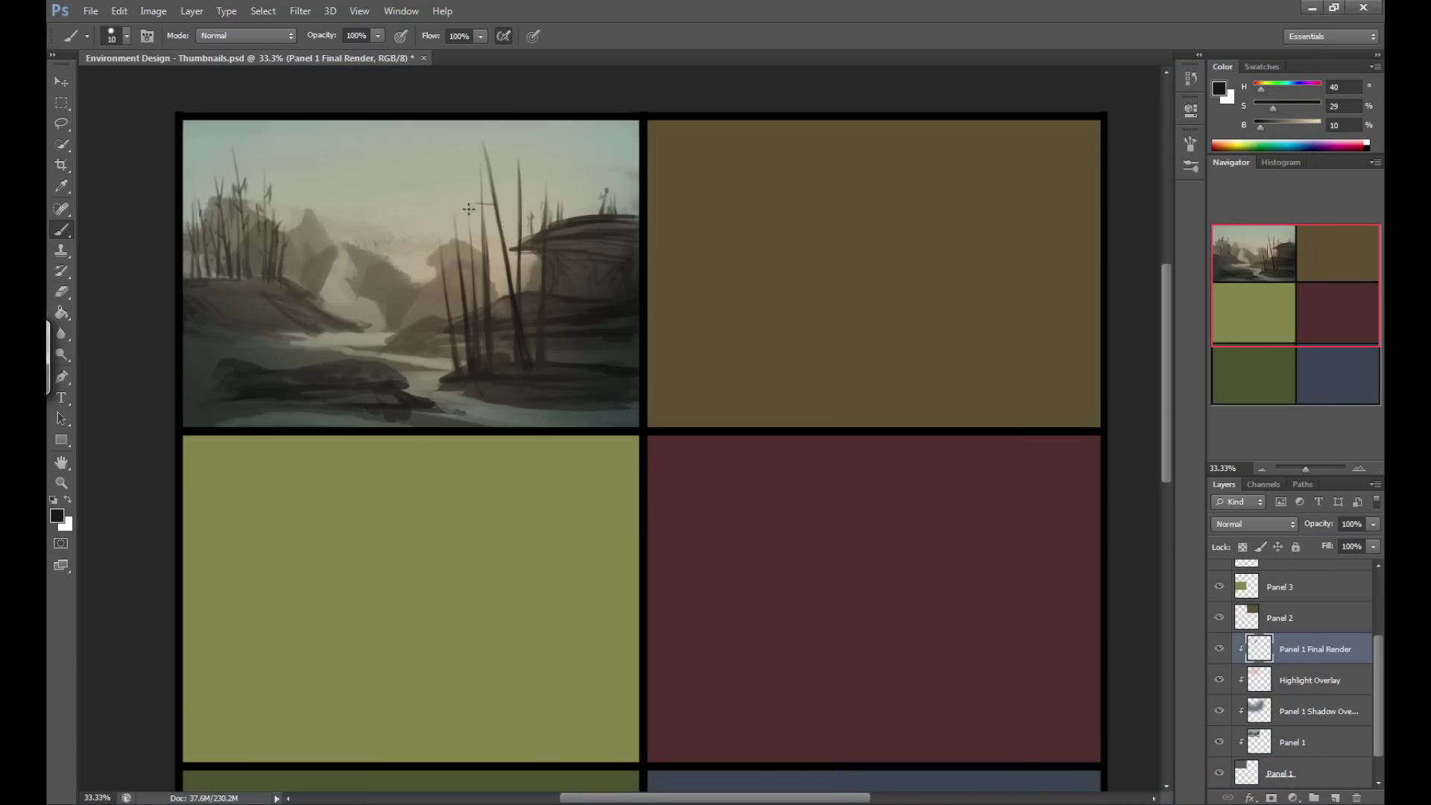
Paint bare, crooked branches spreading from the tall foreground trees with the brush at sizes 9 to 10.
{"action": "mouse_move", "coordinate": [497, 203]}
{"action": "left_mouse_down"}
{"action": "mouse_move", "coordinate": [455, 203]}
{"action": "mouse_move", "coordinate": [483, 199]}
{"action": "mouse_move", "coordinate": [431, 190]}
{"action": "left_mouse_up"}
{"action": "mouse_move", "coordinate": [498, 227]}
{"action": "left_mouse_down"}
{"action": "mouse_move", "coordinate": [454, 239]}
{"action": "mouse_move", "coordinate": [503, 231]}
{"action": "mouse_move", "coordinate": [493, 199]}
{"action": "mouse_move", "coordinate": [533, 170]}
{"action": "left_mouse_up"}
{"action": "left_click_drag", "start_coordinate": [493, 188], "coordinate": [479, 163]}
{"action": "left_click_drag", "start_coordinate": [497, 233], "coordinate": [505, 285]}
{"action": "key", "text": "bracketleft"}
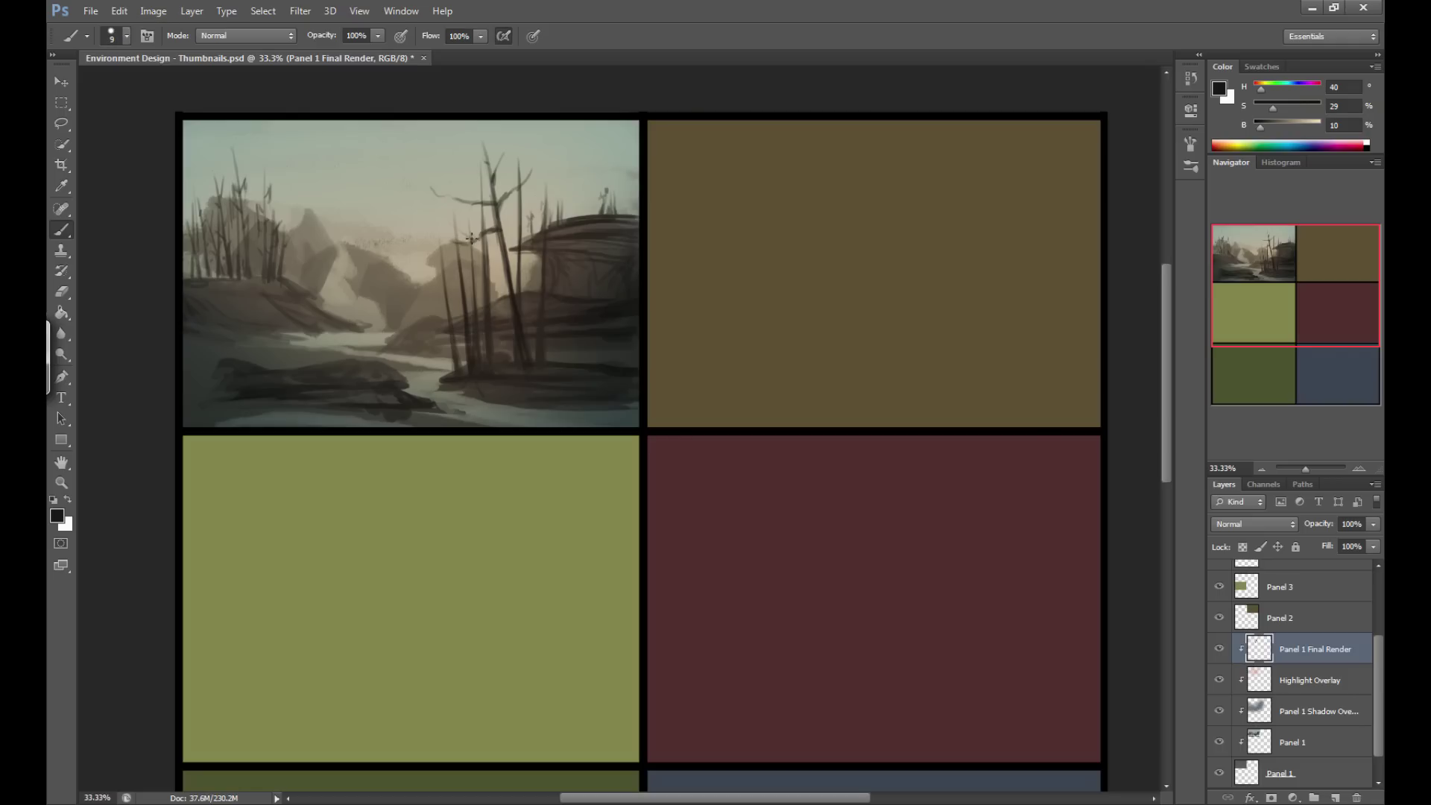
{"action": "key", "text": "bracketright"}
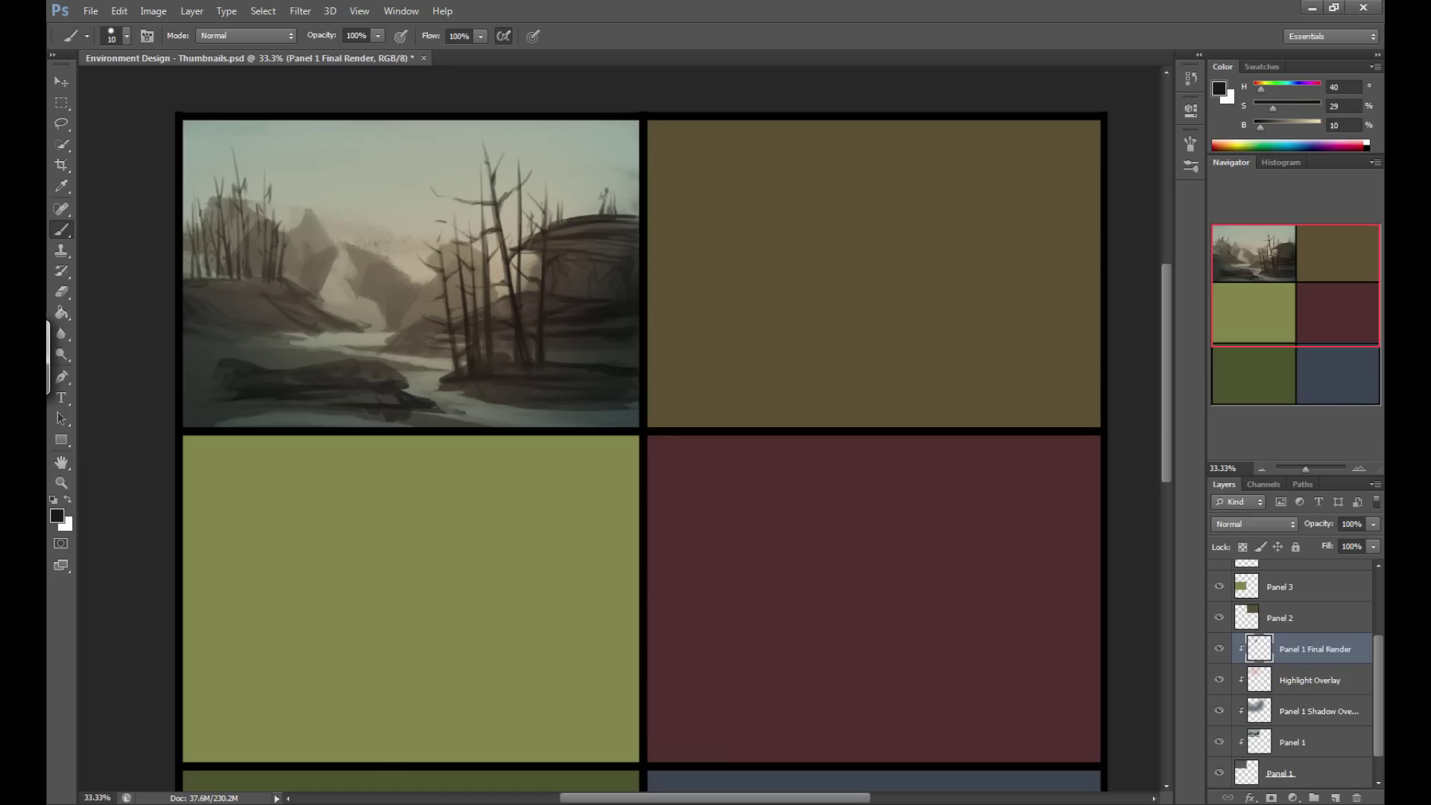
Paint hanging moss on the branches and trunks of the right foreground trees.
{"action": "key", "text": "alt+Tab"}
{"action": "mouse_move", "coordinate": [444, 195]}
{"action": "left_mouse_down"}
{"action": "mouse_move", "coordinate": [453, 234]}
{"action": "mouse_move", "coordinate": [521, 210]}
{"action": "mouse_move", "coordinate": [516, 187]}
{"action": "mouse_move", "coordinate": [512, 218]}
{"action": "mouse_move", "coordinate": [525, 174]}
{"action": "mouse_move", "coordinate": [493, 313]}
{"action": "mouse_move", "coordinate": [474, 303]}
{"action": "mouse_move", "coordinate": [441, 316]}
{"action": "mouse_move", "coordinate": [437, 298]}
{"action": "mouse_move", "coordinate": [444, 343]}
{"action": "left_mouse_up"}
{"action": "mouse_move", "coordinate": [524, 280]}
{"action": "left_mouse_down"}
{"action": "mouse_move", "coordinate": [533, 322]}
{"action": "mouse_move", "coordinate": [547, 295]}
{"action": "left_mouse_up"}
{"action": "left_click_drag", "start_coordinate": [518, 342], "coordinate": [511, 364]}
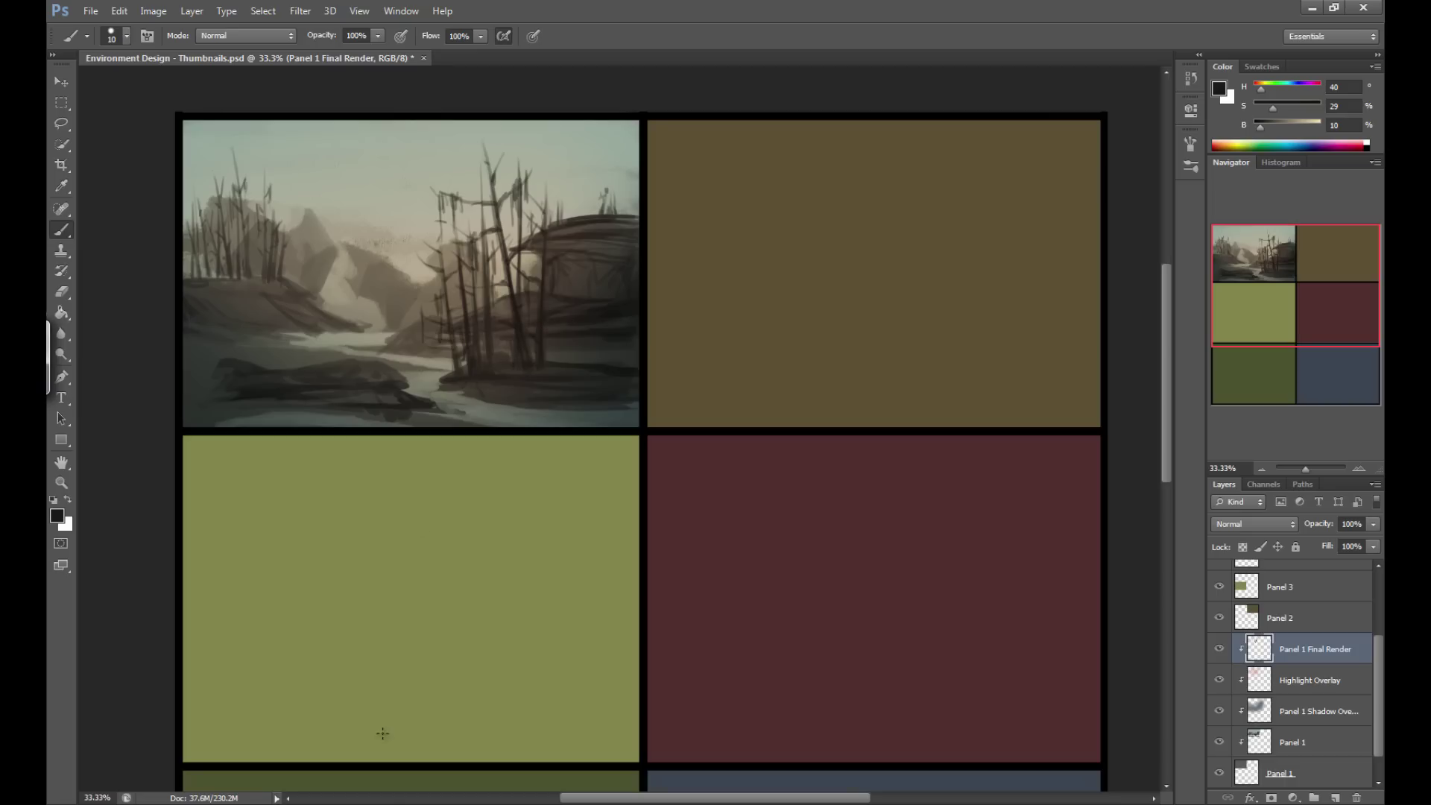
Check the swamp photo and paint scrubby undergrowth along both foreground banks and beneath the left bank's trees.
{"action": "key", "text": "alt+Tab"}
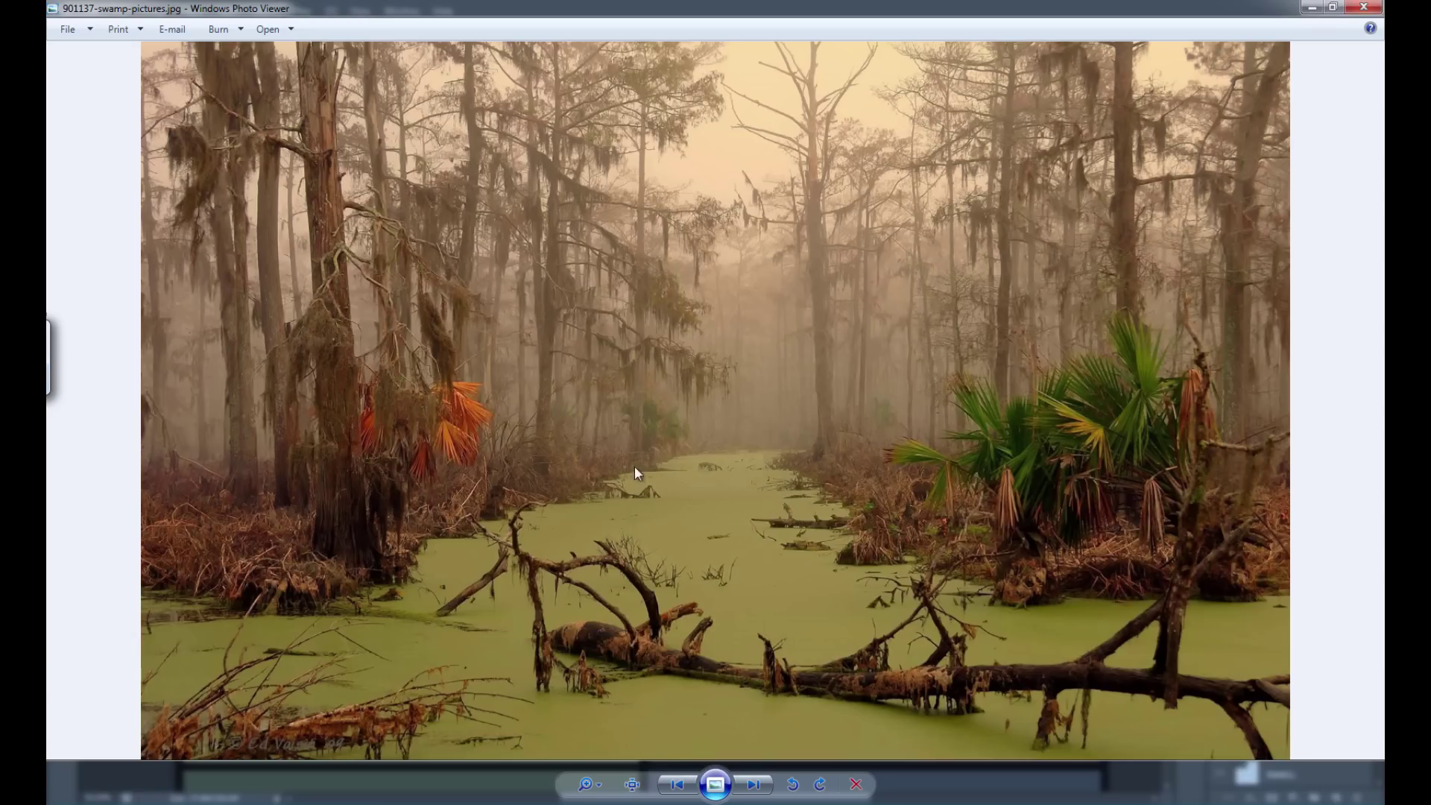
{"action": "key", "text": "alt+Tab"}
{"action": "mouse_move", "coordinate": [388, 378]}
{"action": "left_mouse_down"}
{"action": "mouse_move", "coordinate": [362, 356]}
{"action": "mouse_move", "coordinate": [334, 364]}
{"action": "mouse_move", "coordinate": [401, 380]}
{"action": "left_mouse_up"}
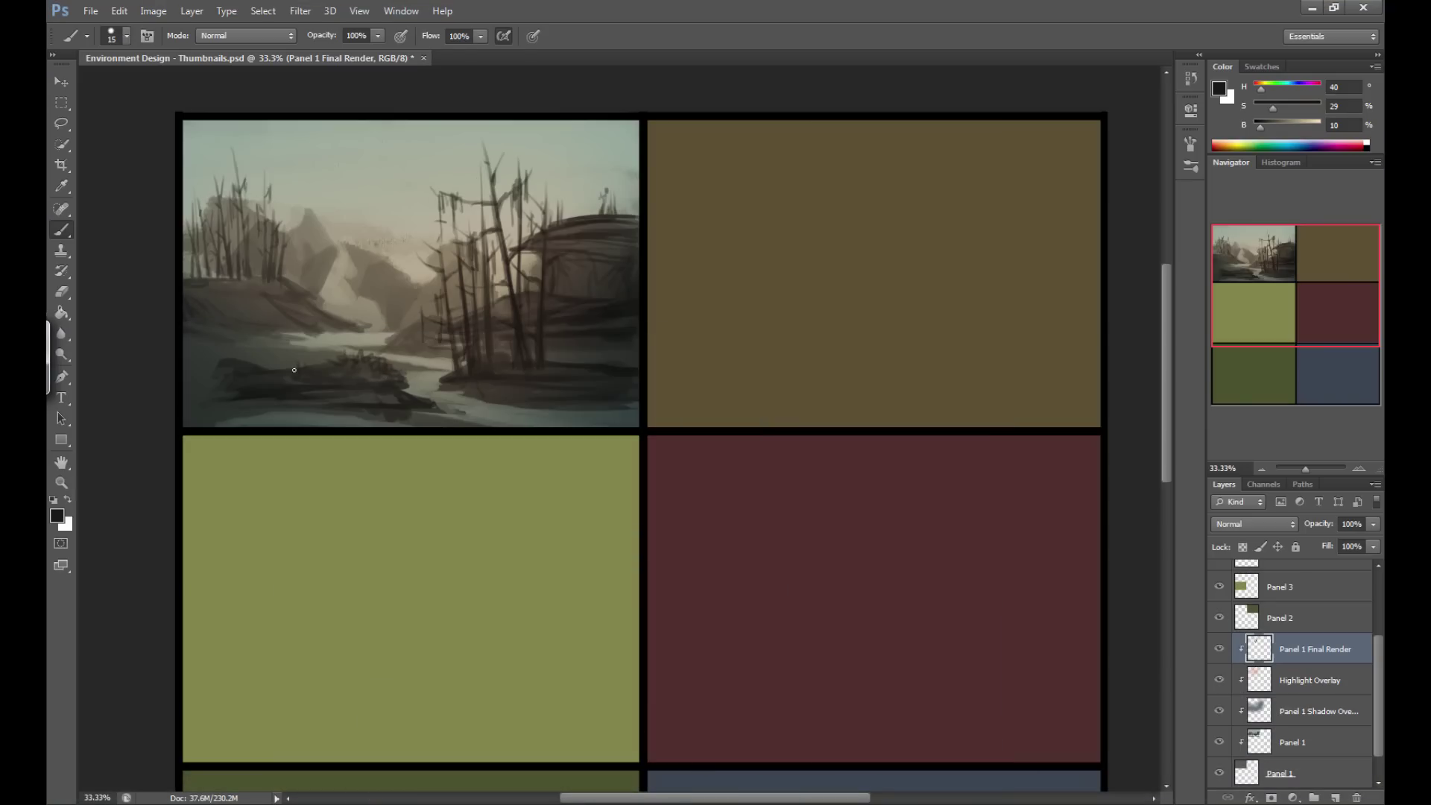
{"action": "left_click_drag", "start_coordinate": [311, 368], "coordinate": [322, 369]}
{"action": "key", "text": "bracketright"}
{"action": "left_click_drag", "start_coordinate": [509, 362], "coordinate": [508, 365]}
{"action": "key", "text": "bracketright"}
{"action": "mouse_move", "coordinate": [224, 279]}
{"action": "left_mouse_down"}
{"action": "mouse_move", "coordinate": [191, 283]}
{"action": "mouse_move", "coordinate": [229, 281]}
{"action": "left_mouse_up"}
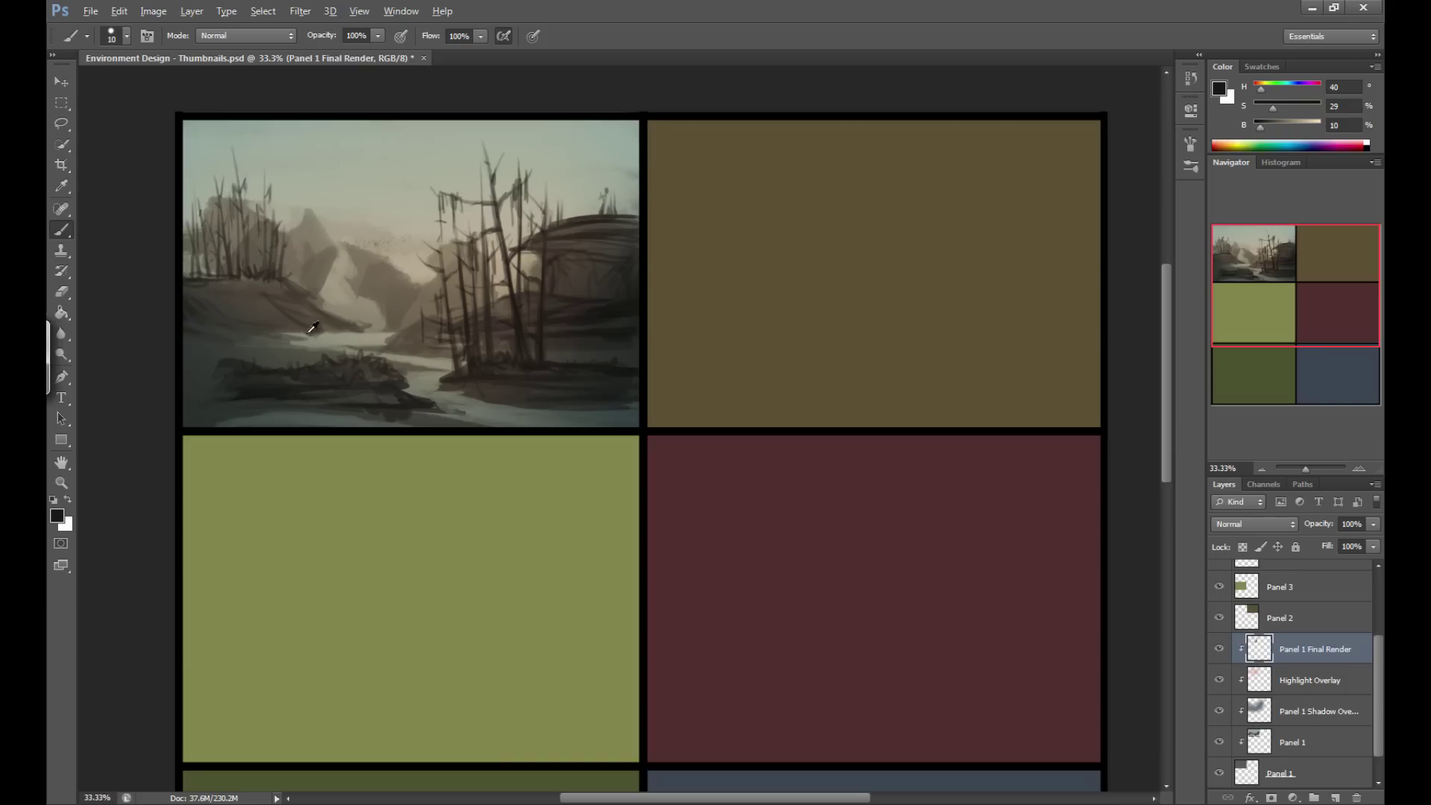
Sample the right bank's rock tone, lighten it to 32% brightness, and add brown detail to the banks, resampling near the left trees.
{"action": "left_click", "coordinate": [438, 297], "text": "alt"}
{"action": "left_click_drag", "start_coordinate": [1260, 128], "coordinate": [1277, 129]}
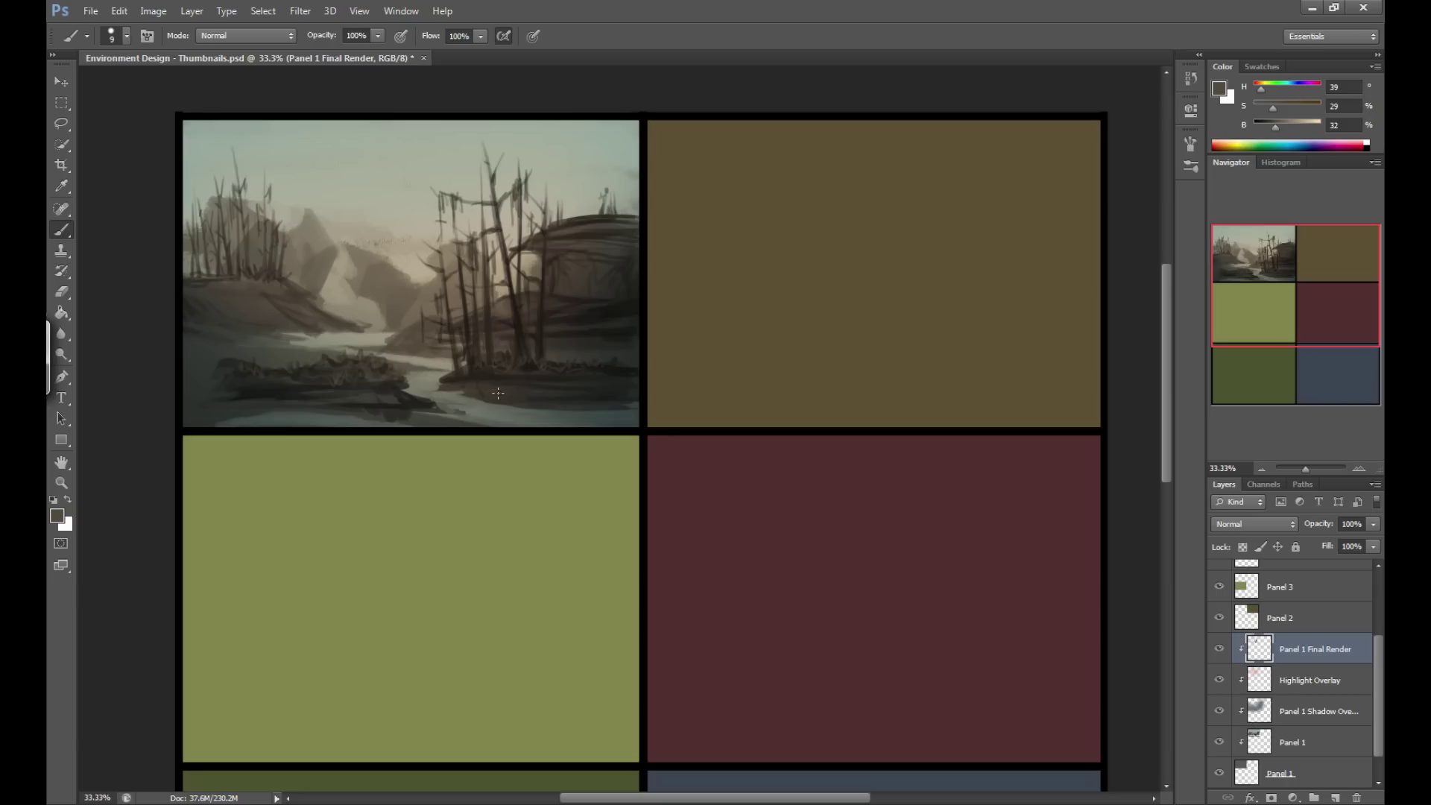
{"action": "left_click", "coordinate": [283, 273], "text": "alt"}
{"action": "left_click", "coordinate": [281, 276], "text": "alt"}
{"action": "left_click", "coordinate": [282, 274], "text": "alt"}
Sample the cliff-top tone, lighten it to 49% brightness, and paint fine highlights along the cliff's upper edge.
{"action": "left_click", "coordinate": [577, 223], "text": "alt"}
{"action": "left_click_drag", "start_coordinate": [1276, 132], "coordinate": [1285, 129]}
{"action": "key", "text": "bracketleft"}
{"action": "key", "text": "bracketright"}
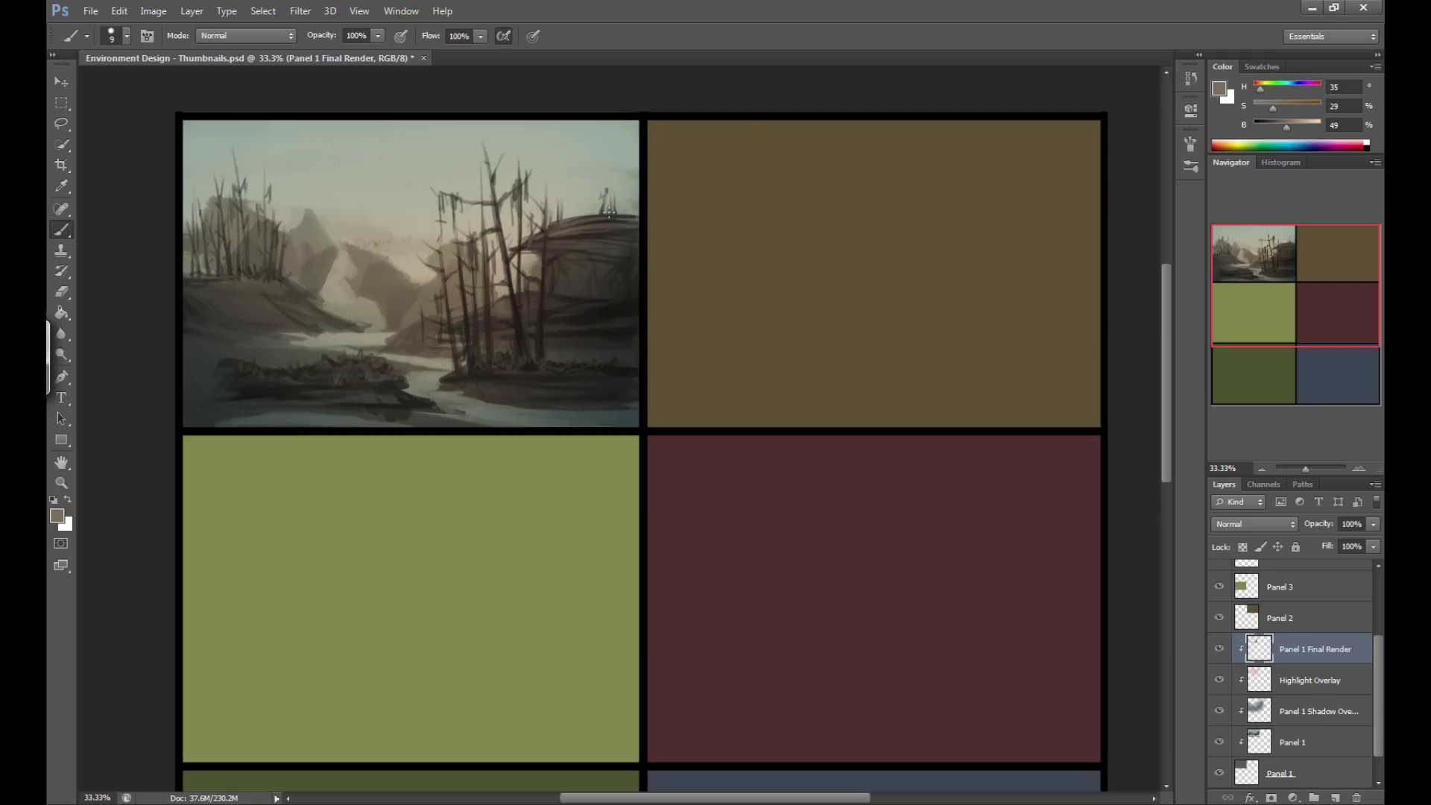
Sample a near-black tone and paint dark contour detail on the middle bank behind the foreground trees with the brush at size 10.
{"action": "key", "text": "bracketleft"}
{"action": "left_click", "coordinate": [415, 341], "text": "alt"}
{"action": "key", "text": "bracketright"}
{"action": "key", "text": "bracketleft"}
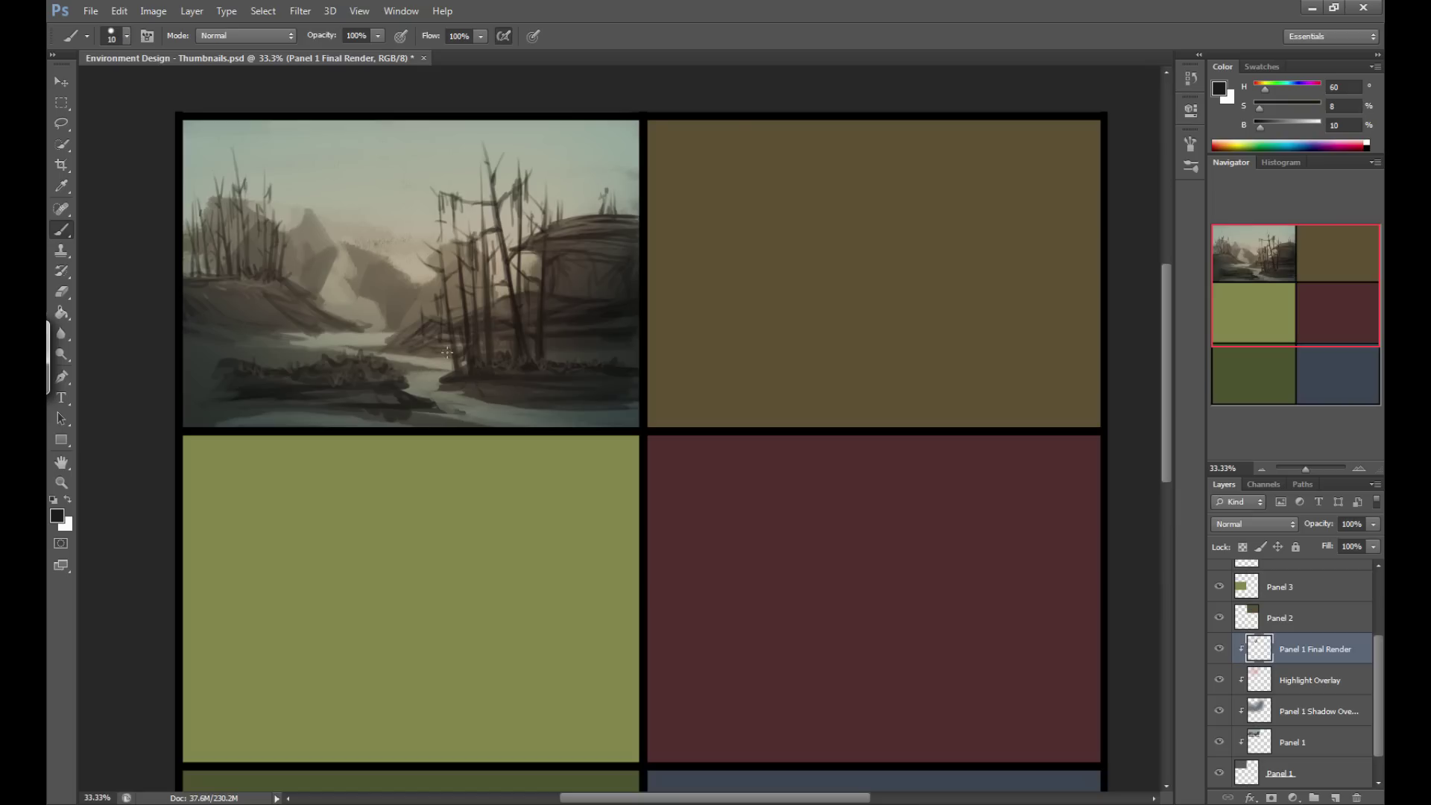
{"action": "key", "text": "bracketright"}
{"action": "key", "text": "bracketright"}
Sample the cliff and water tones and brush over the cliff's right edge and the lower-right water at about size 20.
{"action": "left_click", "coordinate": [614, 311], "text": "alt"}
{"action": "left_click_drag", "start_coordinate": [618, 307], "coordinate": [615, 369]}
{"action": "key", "text": "bracketright"}
{"action": "left_click", "coordinate": [527, 410], "text": "alt"}
{"action": "left_click_drag", "start_coordinate": [580, 407], "coordinate": [629, 408]}
{"action": "mouse_move", "coordinate": [503, 407]}
{"action": "left_mouse_down"}
{"action": "mouse_move", "coordinate": [633, 406]}
{"action": "mouse_move", "coordinate": [464, 400]}
{"action": "left_mouse_up"}
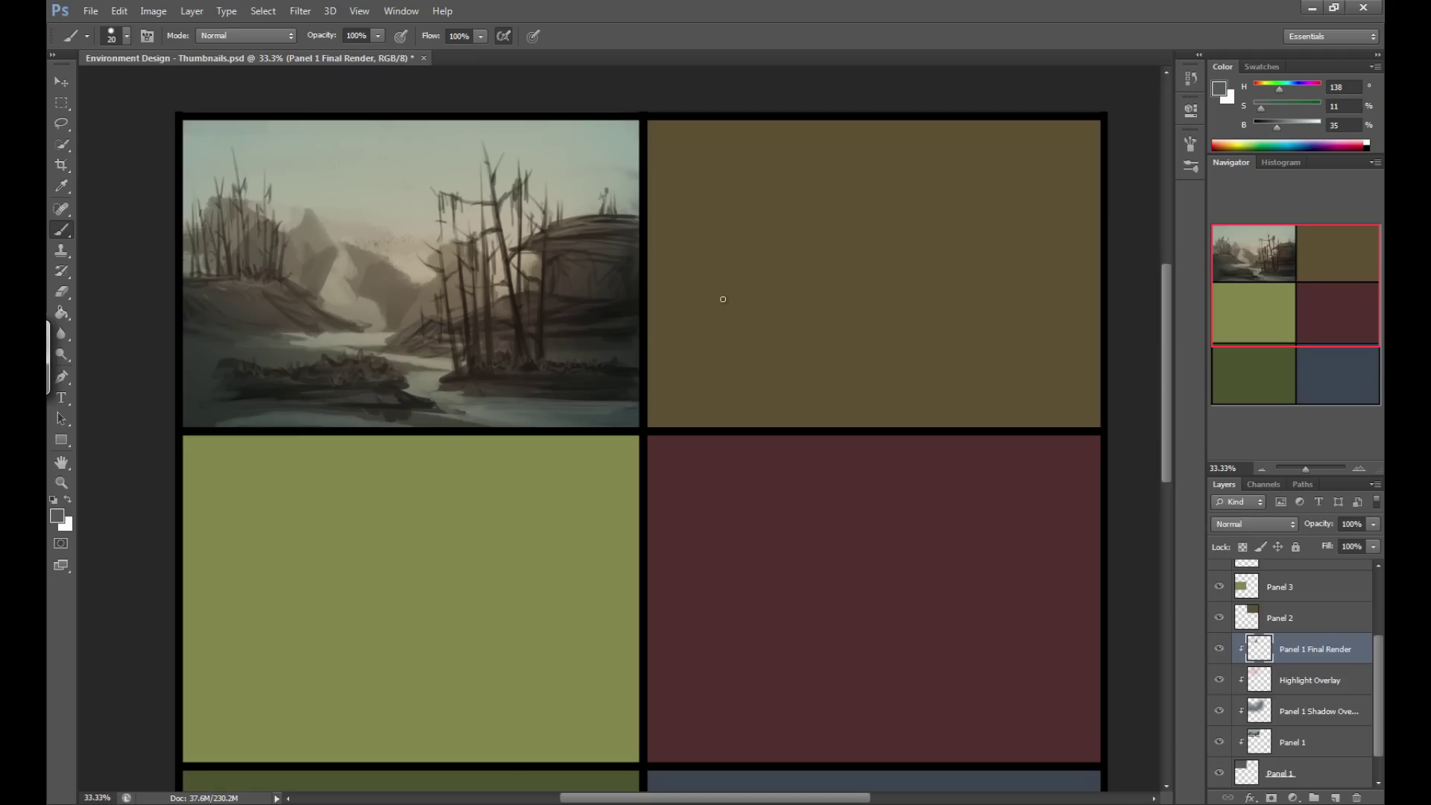
Sample the dark water tones at the lower left and smooth that area with the brush at up to size 30.
{"action": "key", "text": "alt"}
{"action": "key", "text": "bracketright"}
{"action": "left_click", "coordinate": [265, 414], "text": "alt"}
{"action": "left_click", "coordinate": [264, 384], "text": "alt"}
{"action": "left_click_drag", "start_coordinate": [264, 383], "coordinate": [225, 385]}
{"action": "key", "text": "bracketright"}
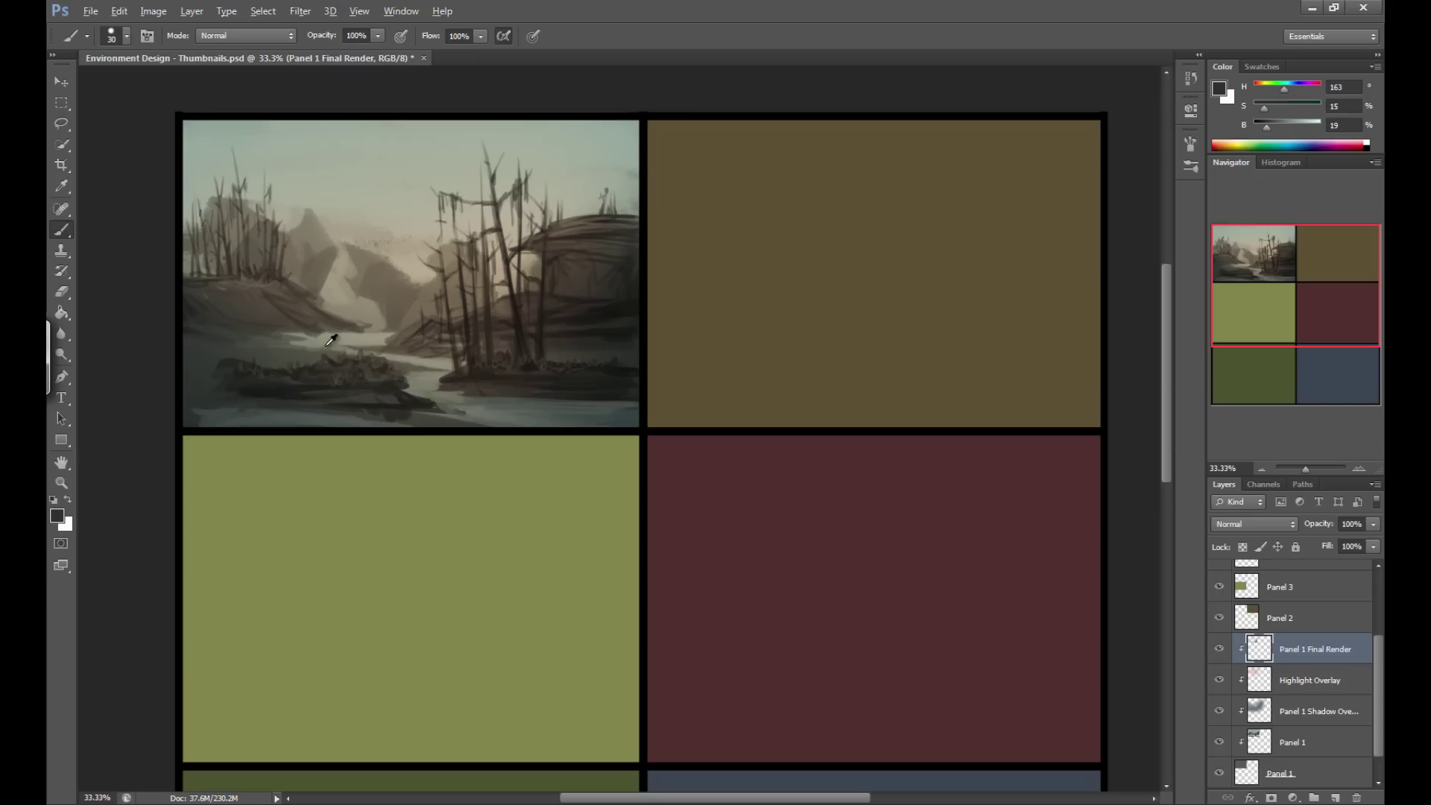
Choose a pale yellow-white (H 66, S 14, B 100) and paint thin light reflections along the river and foreground water.
{"action": "left_click", "coordinate": [1257, 144]}
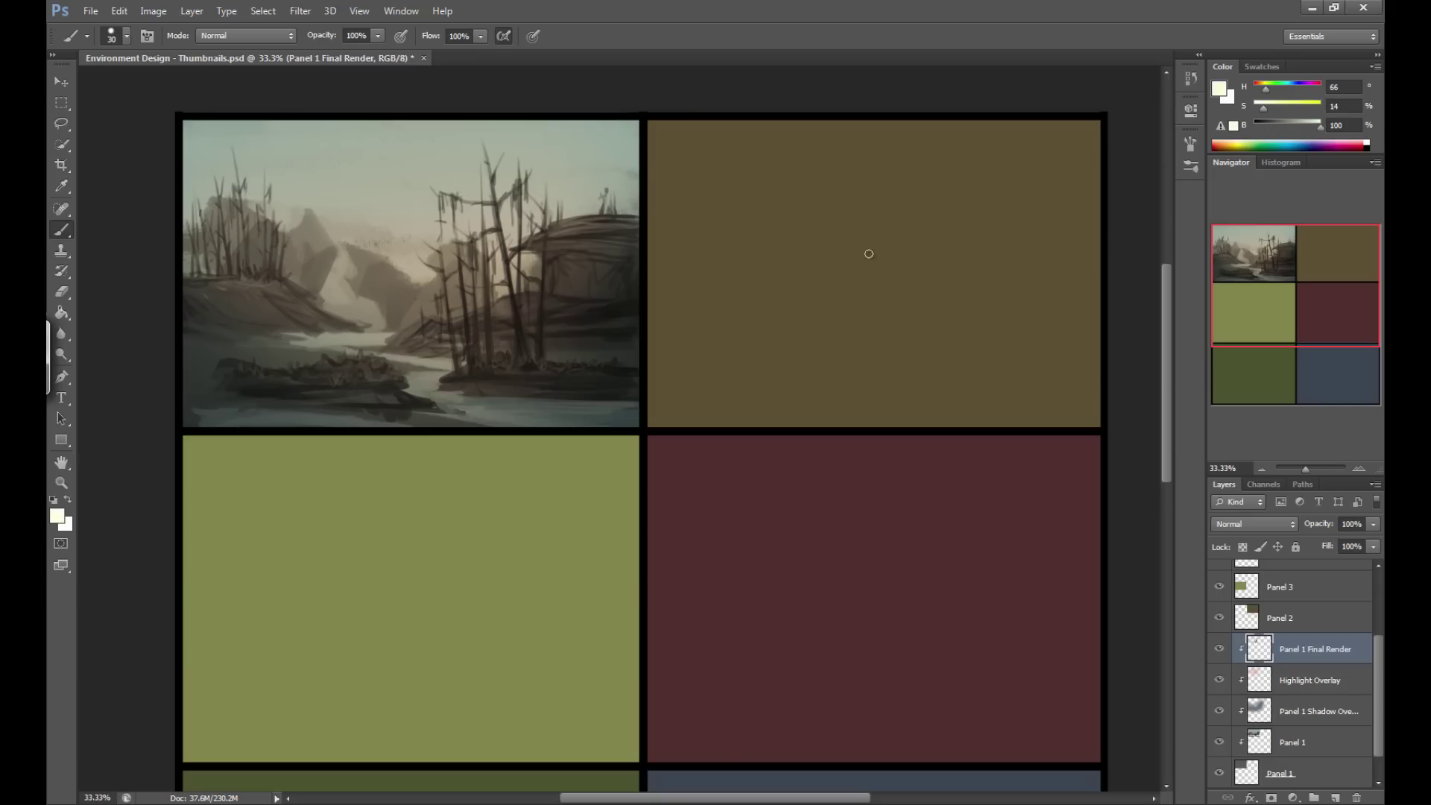
{"action": "key", "text": "alt"}
{"action": "key", "text": "]"}
{"action": "mouse_move", "coordinate": [439, 361]}
{"action": "left_mouse_down"}
{"action": "mouse_move", "coordinate": [305, 343]}
{"action": "mouse_move", "coordinate": [388, 334]}
{"action": "mouse_move", "coordinate": [294, 342]}
{"action": "mouse_move", "coordinate": [400, 334]}
{"action": "left_mouse_up"}
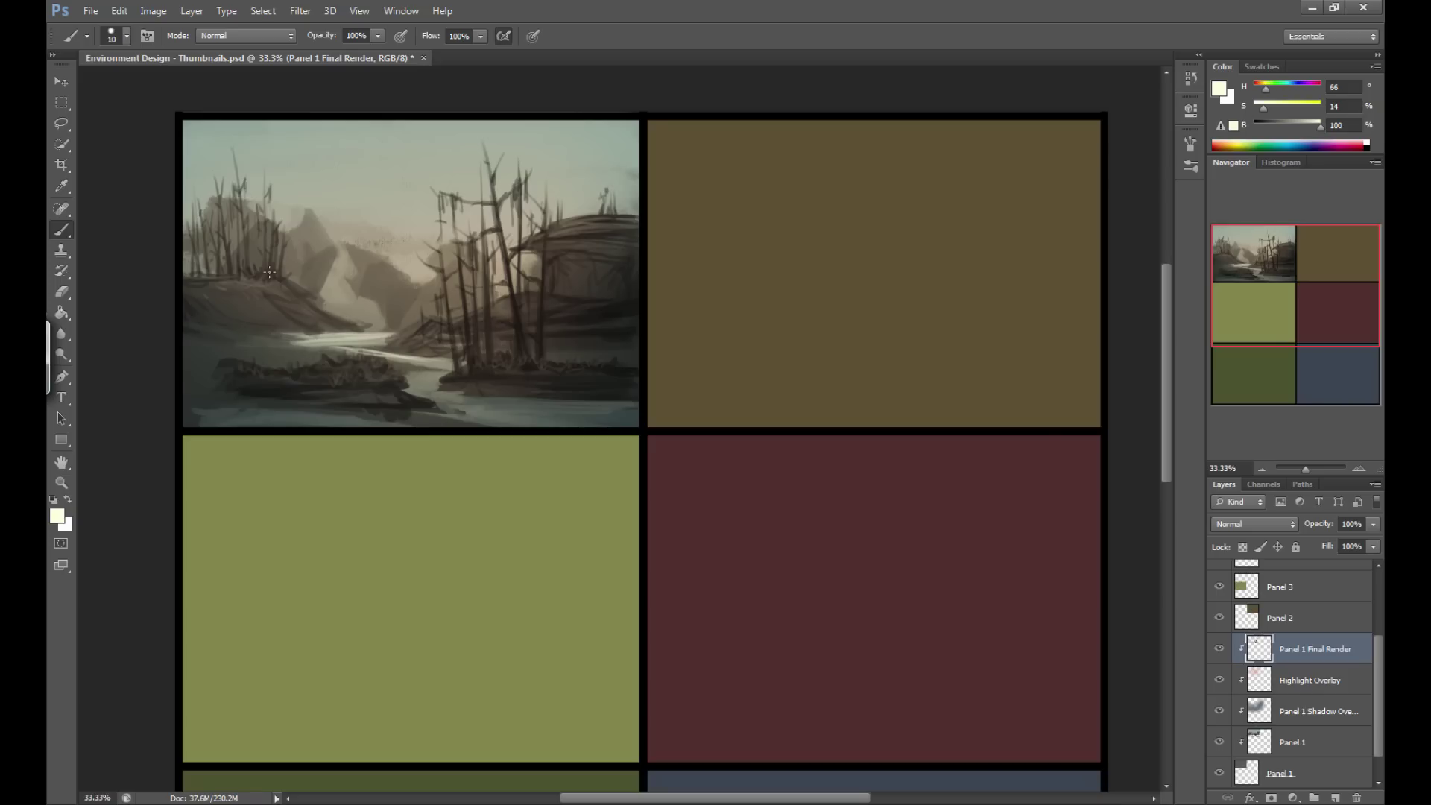
{"action": "mouse_move", "coordinate": [566, 404]}
{"action": "left_mouse_down"}
{"action": "mouse_move", "coordinate": [453, 401]}
{"action": "mouse_move", "coordinate": [416, 382]}
{"action": "left_mouse_up"}
{"action": "left_click_drag", "start_coordinate": [603, 415], "coordinate": [486, 417]}
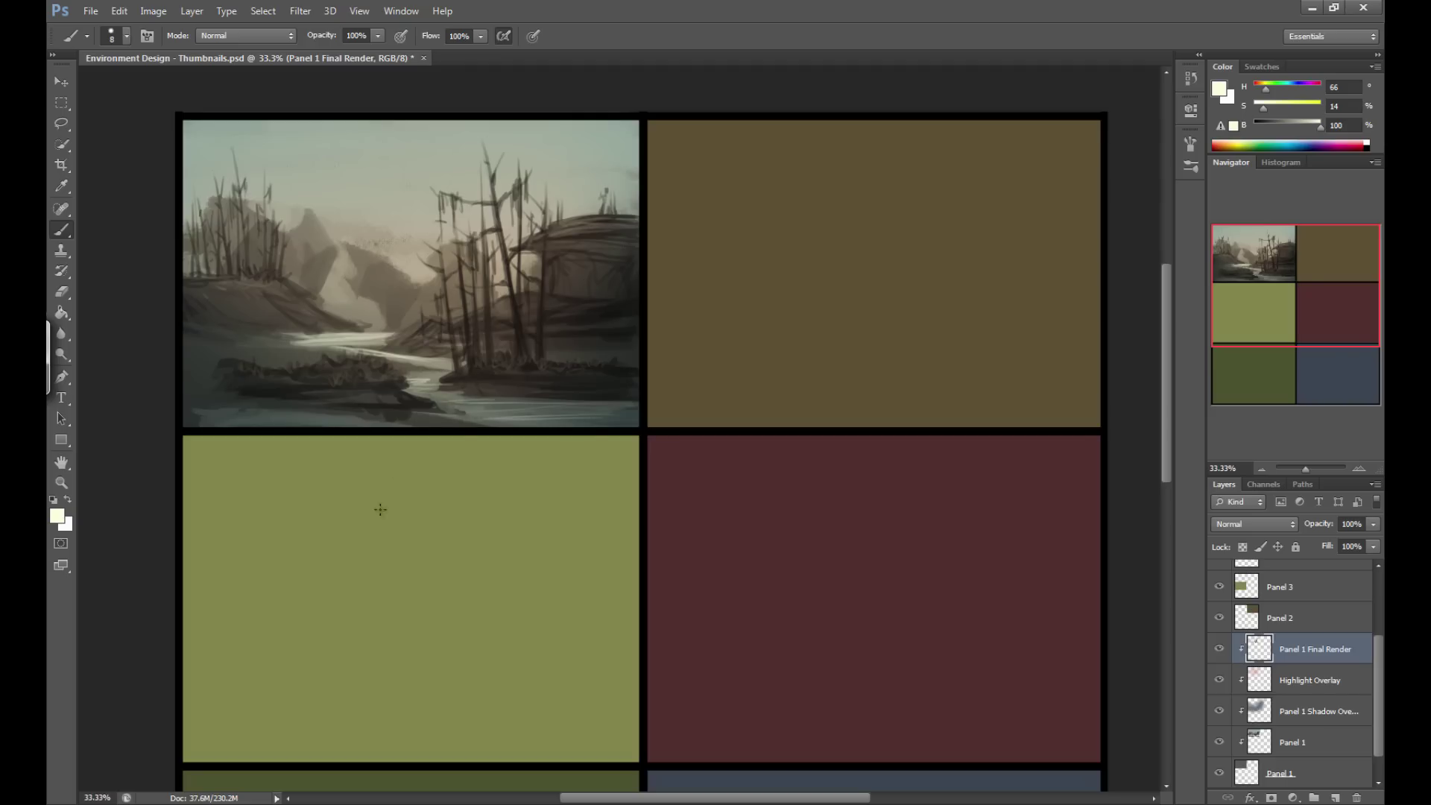
Sample the foreground's darkest tones and paint a large overhanging rock at Panel 1's left edge with the brush at sizes 20 to 35.
{"action": "left_click", "coordinate": [240, 346], "text": "alt"}
{"action": "key", "text": "bracketright"}
{"action": "key", "text": "bracketright"}
{"action": "left_click", "coordinate": [246, 374], "text": "alt"}
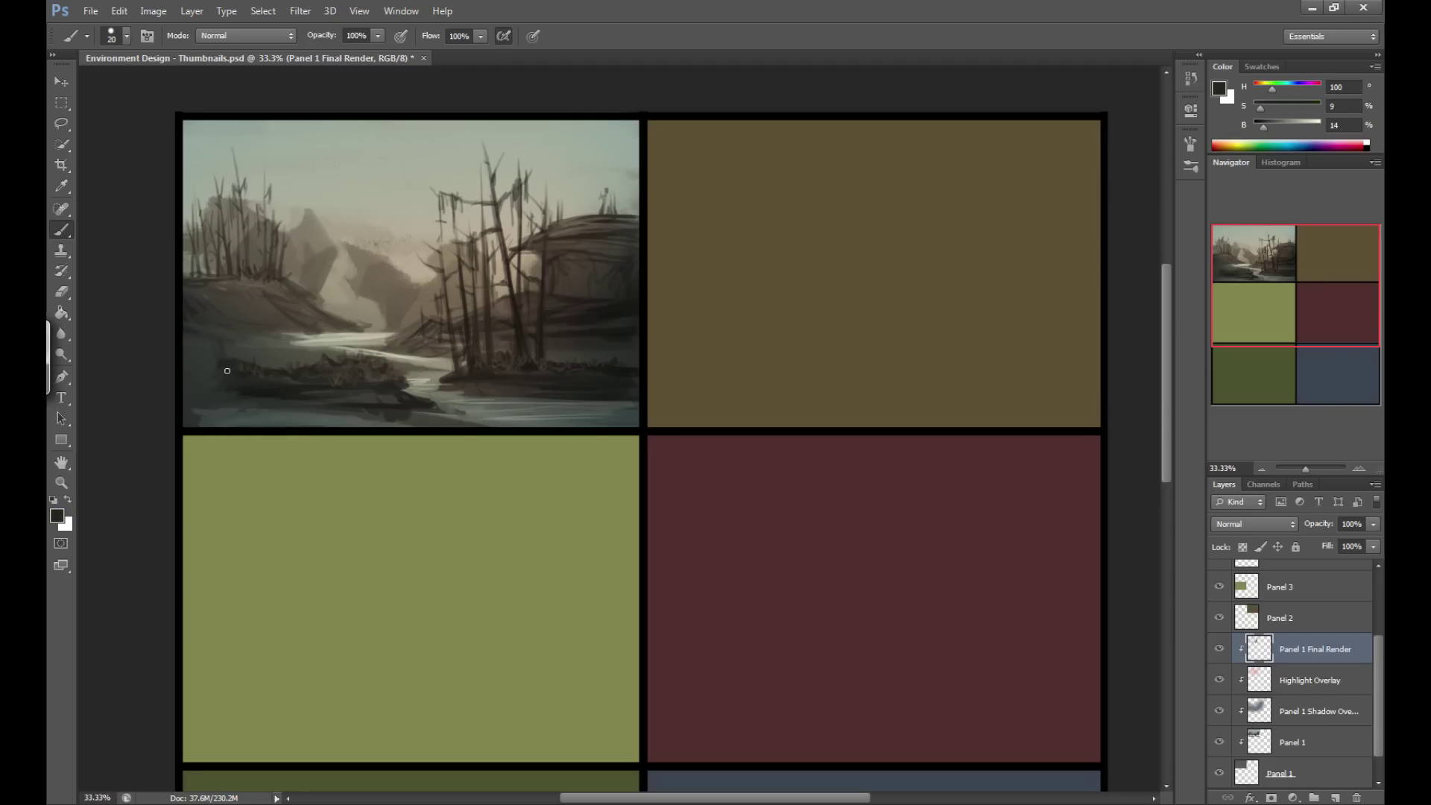
{"action": "key", "text": "bracketright"}
{"action": "key", "text": "bracketright"}
{"action": "key", "text": "bracketright"}
{"action": "left_click", "coordinate": [259, 385], "text": "alt"}
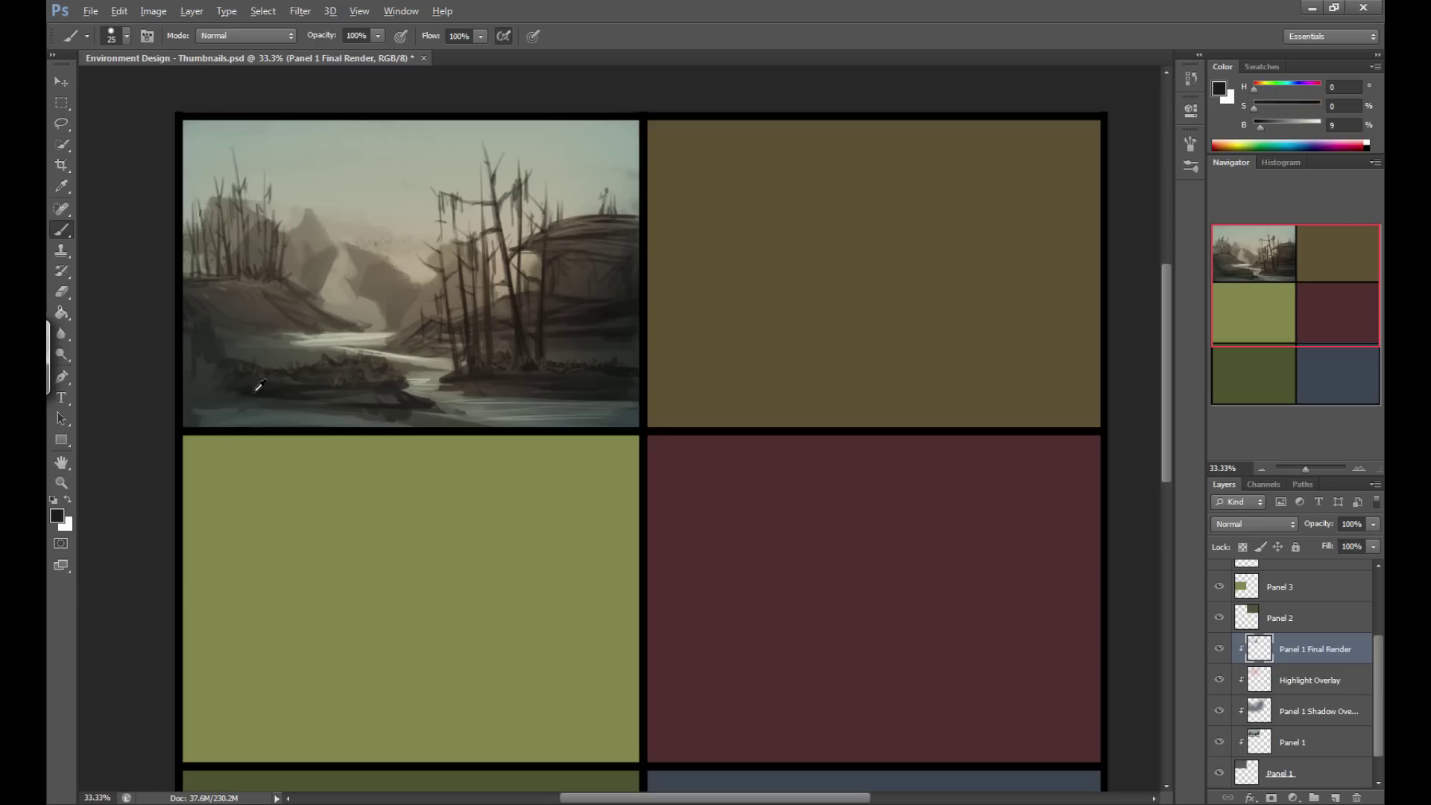
{"action": "mouse_move", "coordinate": [203, 326]}
{"action": "left_mouse_down"}
{"action": "mouse_move", "coordinate": [225, 379]}
{"action": "mouse_move", "coordinate": [223, 364]}
{"action": "mouse_move", "coordinate": [196, 373]}
{"action": "mouse_move", "coordinate": [237, 380]}
{"action": "mouse_move", "coordinate": [187, 383]}
{"action": "mouse_move", "coordinate": [219, 324]}
{"action": "mouse_move", "coordinate": [179, 296]}
{"action": "mouse_move", "coordinate": [226, 314]}
{"action": "mouse_move", "coordinate": [176, 280]}
{"action": "mouse_move", "coordinate": [229, 299]}
{"action": "mouse_move", "coordinate": [179, 273]}
{"action": "mouse_move", "coordinate": [238, 303]}
{"action": "mouse_move", "coordinate": [217, 284]}
{"action": "mouse_move", "coordinate": [232, 307]}
{"action": "mouse_move", "coordinate": [198, 295]}
{"action": "mouse_move", "coordinate": [215, 315]}
{"action": "mouse_move", "coordinate": [202, 348]}
{"action": "mouse_move", "coordinate": [185, 299]}
{"action": "mouse_move", "coordinate": [191, 362]}
{"action": "left_mouse_up"}
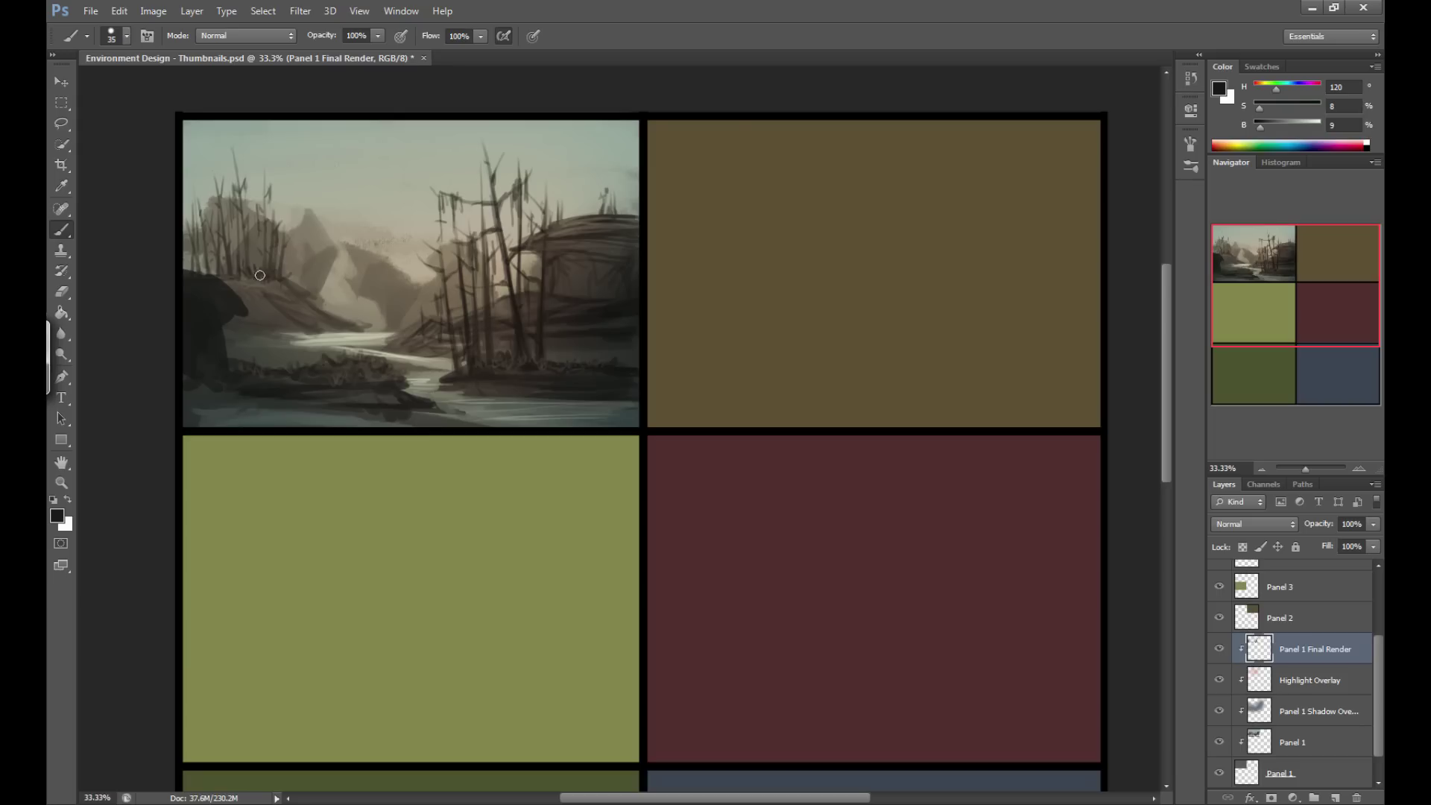
Refine the overhanging rock's silhouette and surface with dark strokes at brush sizes 15 to 20.
{"action": "key", "text": "bracketleft"}
{"action": "left_click", "coordinate": [127, 36]}
{"action": "left_click_drag", "start_coordinate": [343, 57], "coordinate": [566, 59]}
{"action": "left_click_drag", "start_coordinate": [900, 53], "coordinate": [933, 56]}
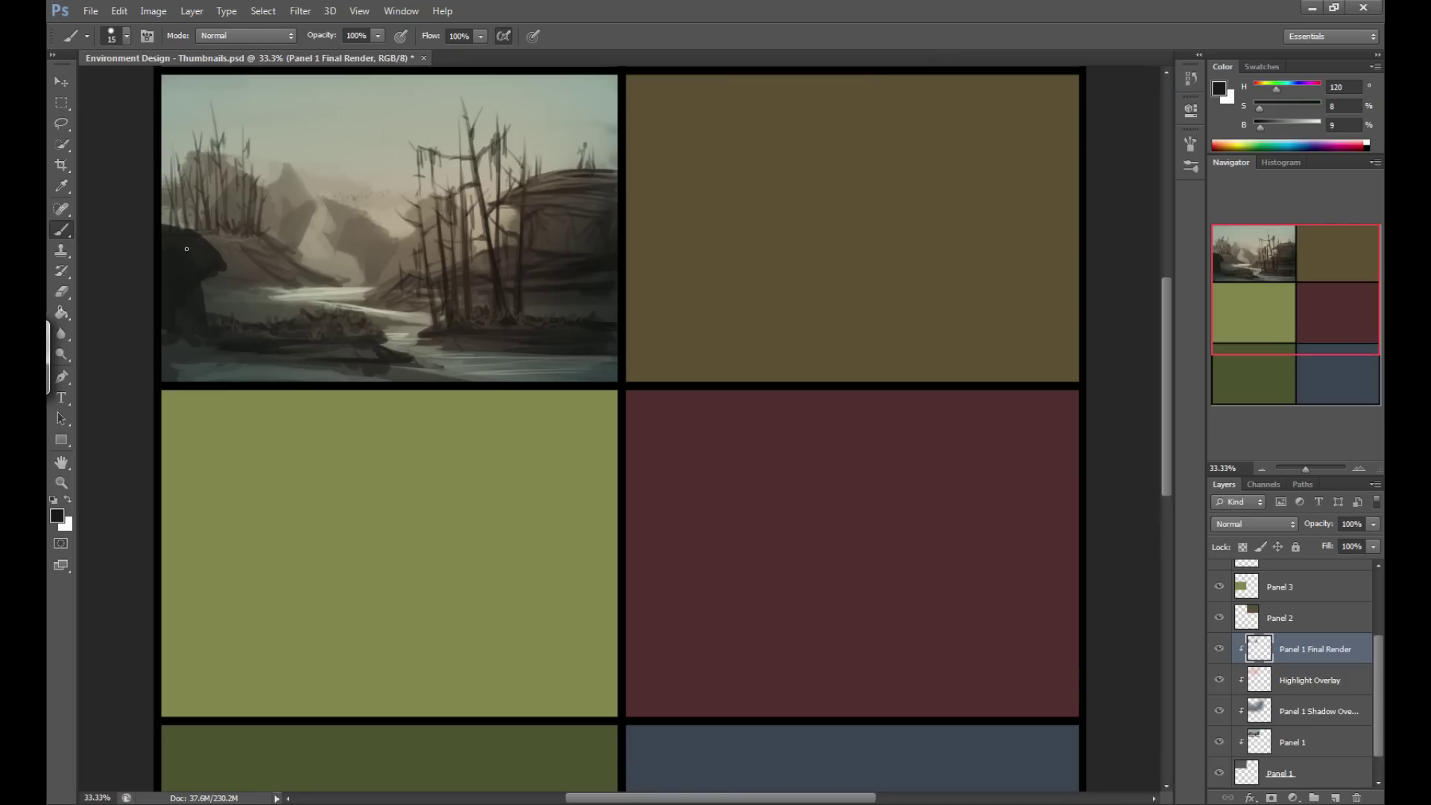
{"action": "mouse_move", "coordinate": [195, 240]}
{"action": "left_mouse_down"}
{"action": "mouse_move", "coordinate": [234, 271]}
{"action": "mouse_move", "coordinate": [193, 281]}
{"action": "mouse_move", "coordinate": [164, 263]}
{"action": "mouse_move", "coordinate": [210, 243]}
{"action": "mouse_move", "coordinate": [175, 228]}
{"action": "left_mouse_up"}
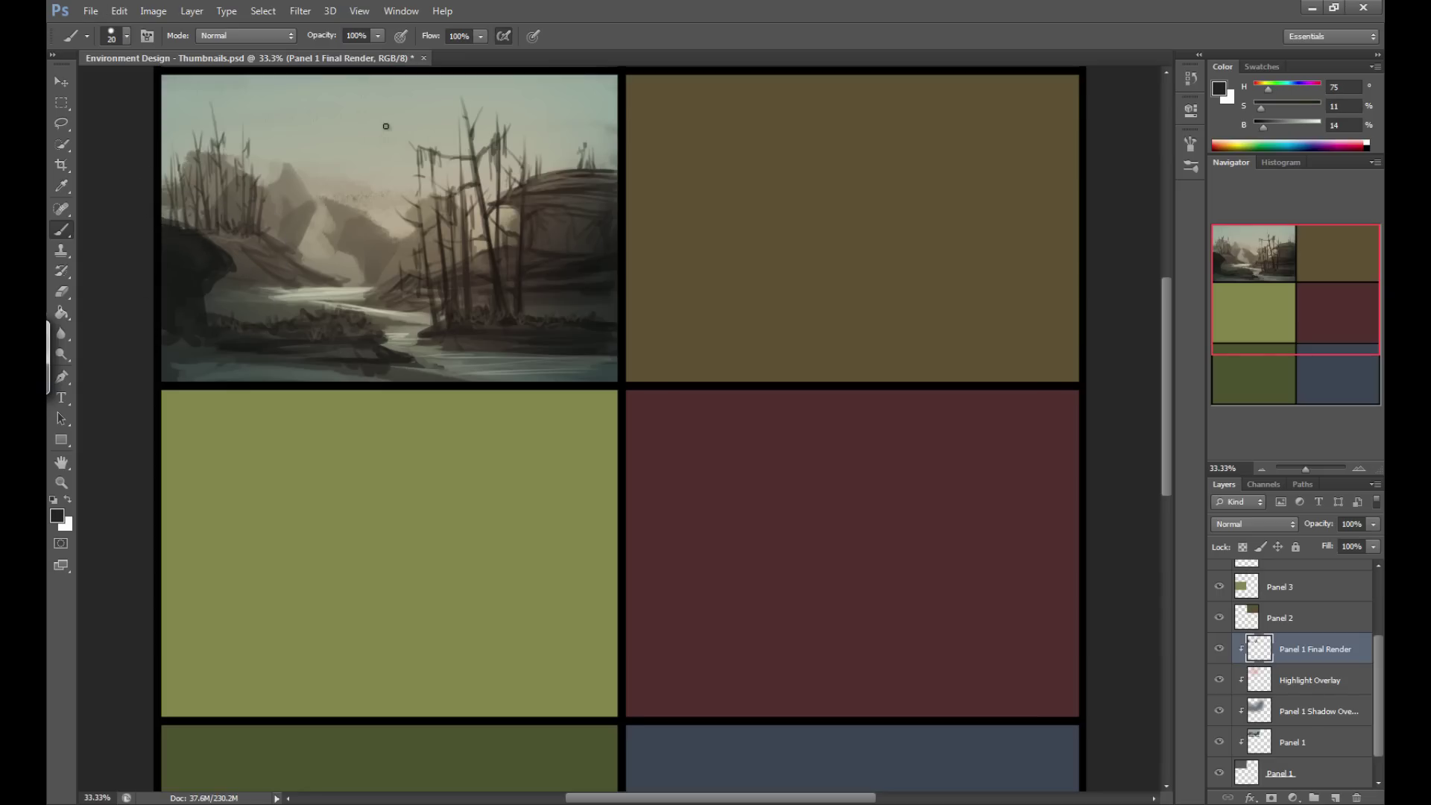
Highlight the overhanging rock with the cliff-top's sampled brown and deepen its underside with a sampled dark tone.
{"action": "left_click", "coordinate": [561, 171], "text": "alt"}
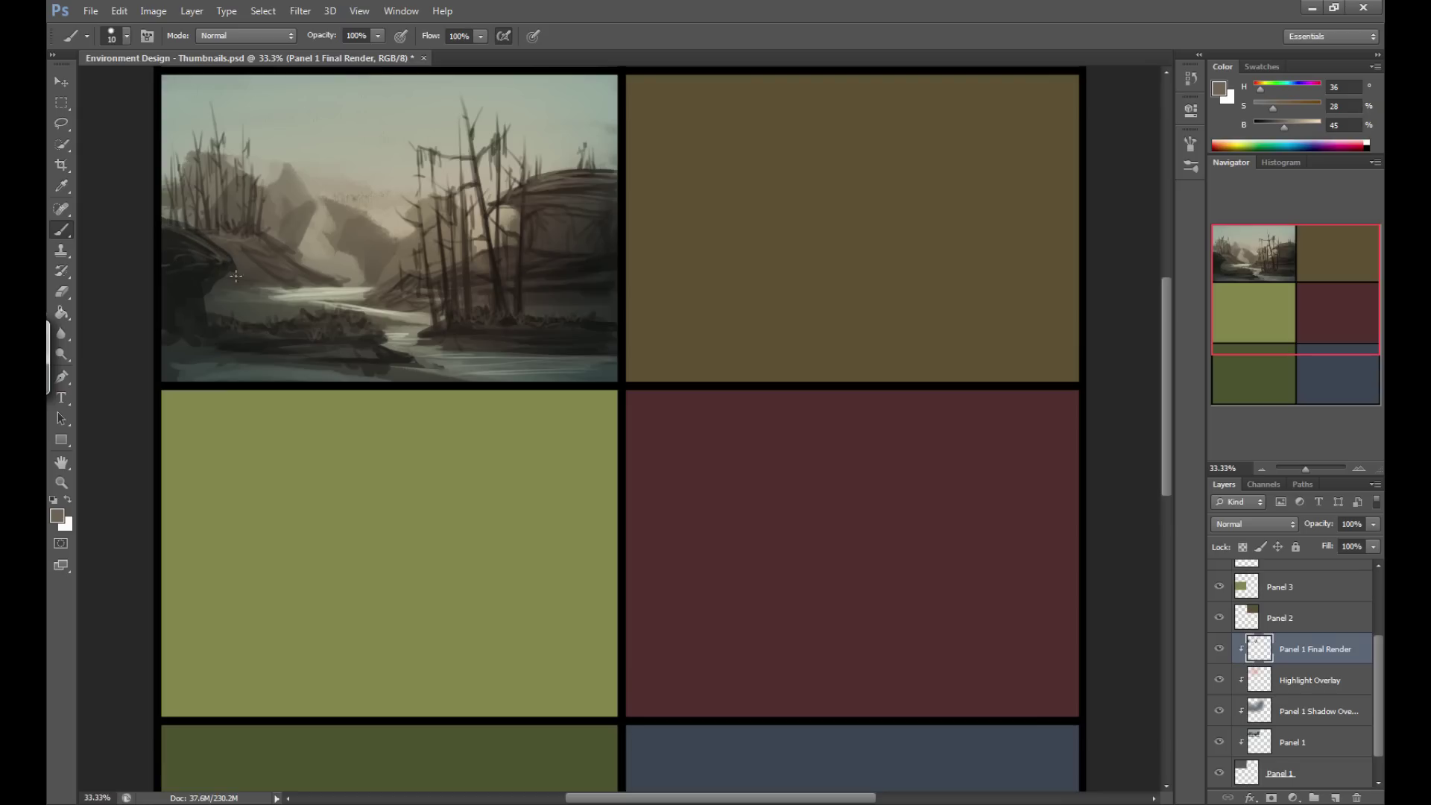
{"action": "left_click", "coordinate": [198, 278], "text": "alt"}
{"action": "left_click_drag", "start_coordinate": [197, 278], "coordinate": [198, 274]}
{"action": "key", "text": "bracketright"}
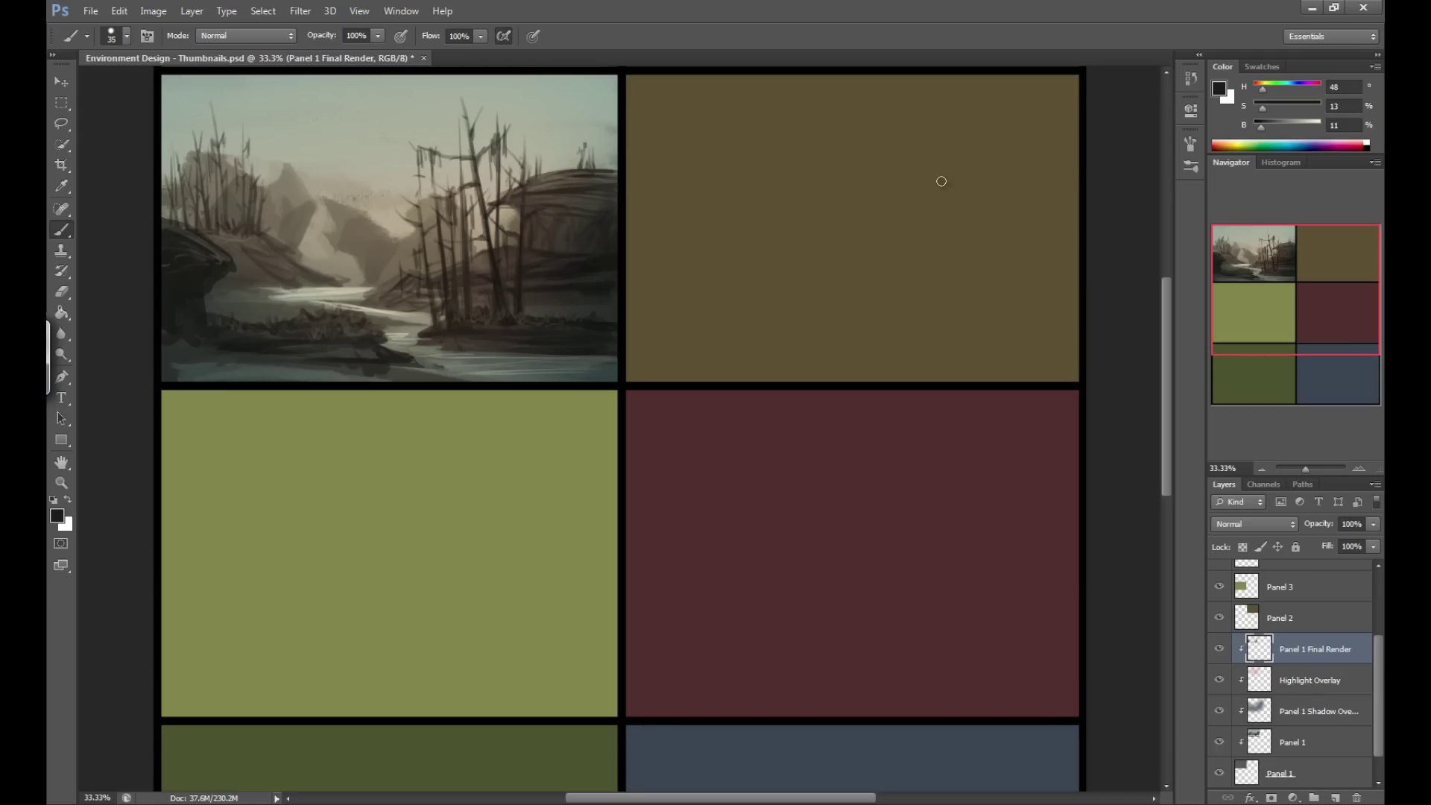
Sample muted browns from the overhanging rock's top and the bank beside it, and rework the rock's surface at brush size 20.
{"action": "left_click", "coordinate": [1256, 127]}
{"action": "left_click", "coordinate": [193, 231], "text": "alt"}
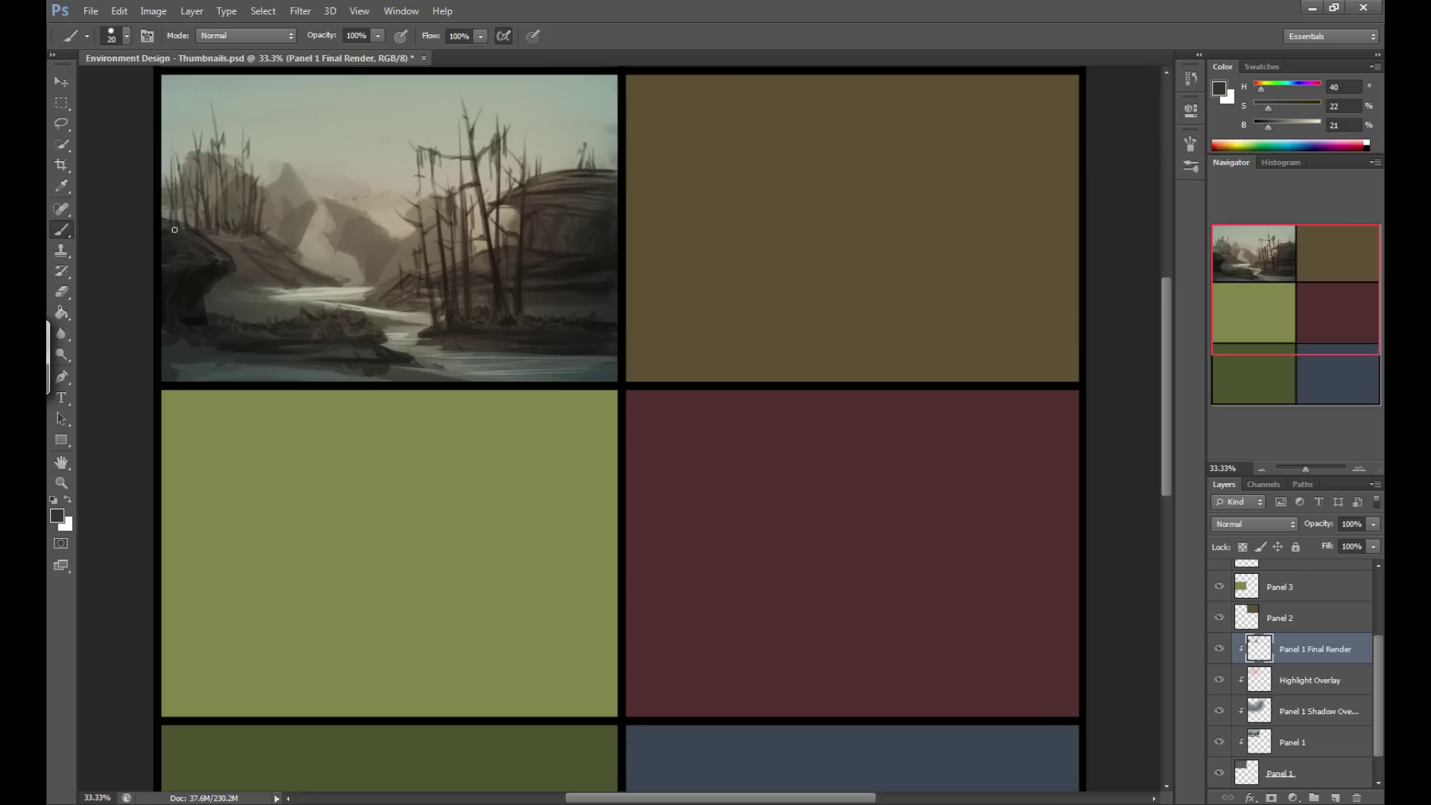
{"action": "left_click", "coordinate": [245, 262], "text": "alt"}
Sample the beige haze above the mountains (H 49, S 18, B 61) and wash it softly over Panel 1's left side at brush size 600.
{"action": "left_click", "coordinate": [350, 184], "text": "alt"}
{"action": "key", "text": "bracketright"}
{"action": "key", "text": "bracketright"}
{"action": "key", "text": "bracketright"}
{"action": "key", "text": "bracketright"}
{"action": "key", "text": "bracketright"}
{"action": "key", "text": "bracketright"}
{"action": "key", "text": "bracketright"}
{"action": "key", "text": "bracketright"}
{"action": "key", "text": "bracketright"}
{"action": "key", "text": "bracketright"}
{"action": "key", "text": "bracketright"}
{"action": "key", "text": "bracketright"}
{"action": "key", "text": "bracketright"}
{"action": "key", "text": "bracketright"}
{"action": "key", "text": "bracketright"}
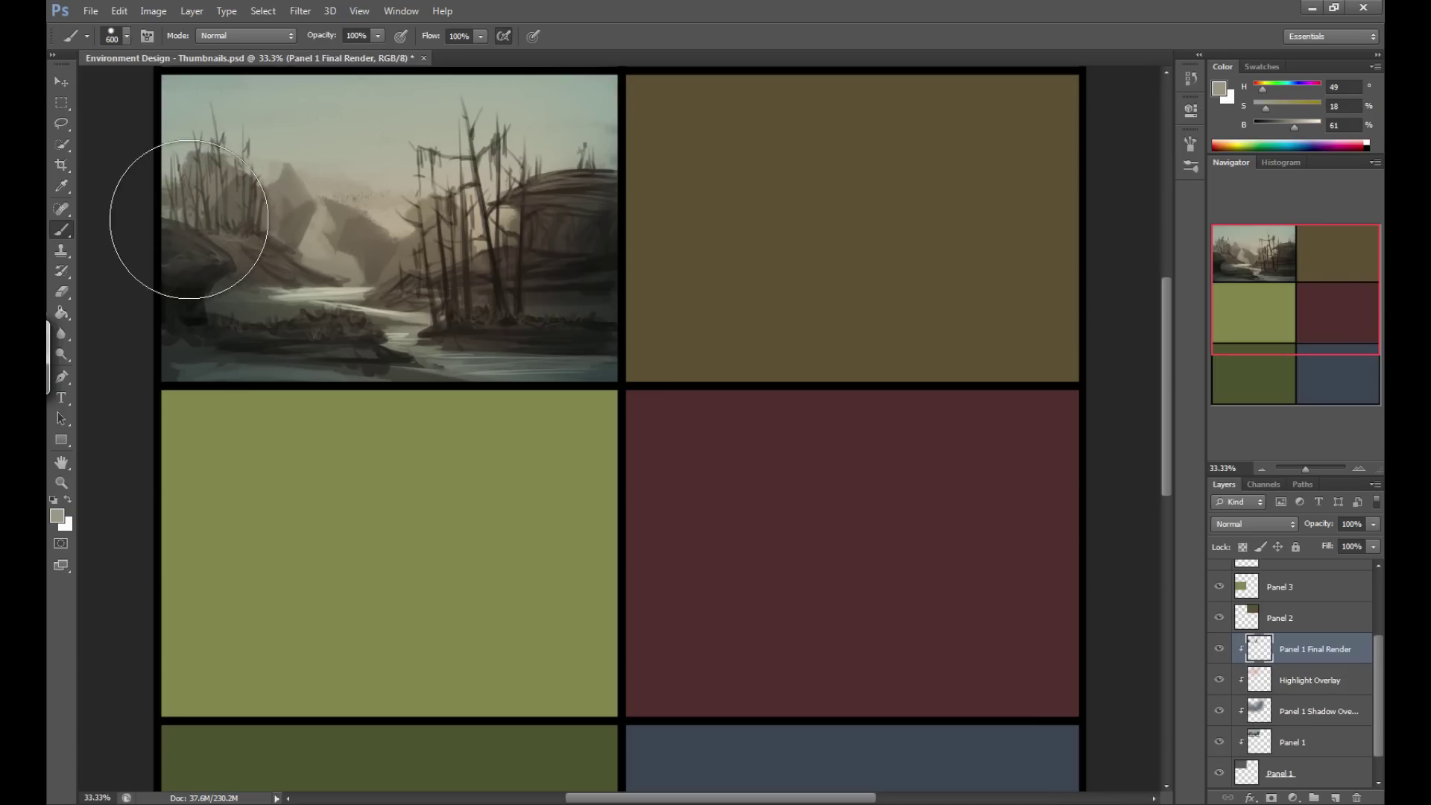
Sample the overhanging rock's near-black tone (H 80, S 17, B 7) and fill in its silhouette at brush size 50.
{"action": "left_click", "coordinate": [190, 257], "text": "alt"}
{"action": "key", "text": "bracketleft"}
{"action": "key", "text": "bracketleft"}
{"action": "key", "text": "bracketleft"}
{"action": "key", "text": "bracketleft"}
{"action": "key", "text": "bracketleft"}
{"action": "key", "text": "bracketleft"}
{"action": "key", "text": "bracketleft"}
{"action": "key", "text": "bracketleft"}
{"action": "key", "text": "bracketleft"}
{"action": "key", "text": "bracketleft"}
{"action": "key", "text": "bracketleft"}
{"action": "key", "text": "bracketleft"}
{"action": "key", "text": "bracketleft"}
{"action": "key", "text": "bracketleft"}
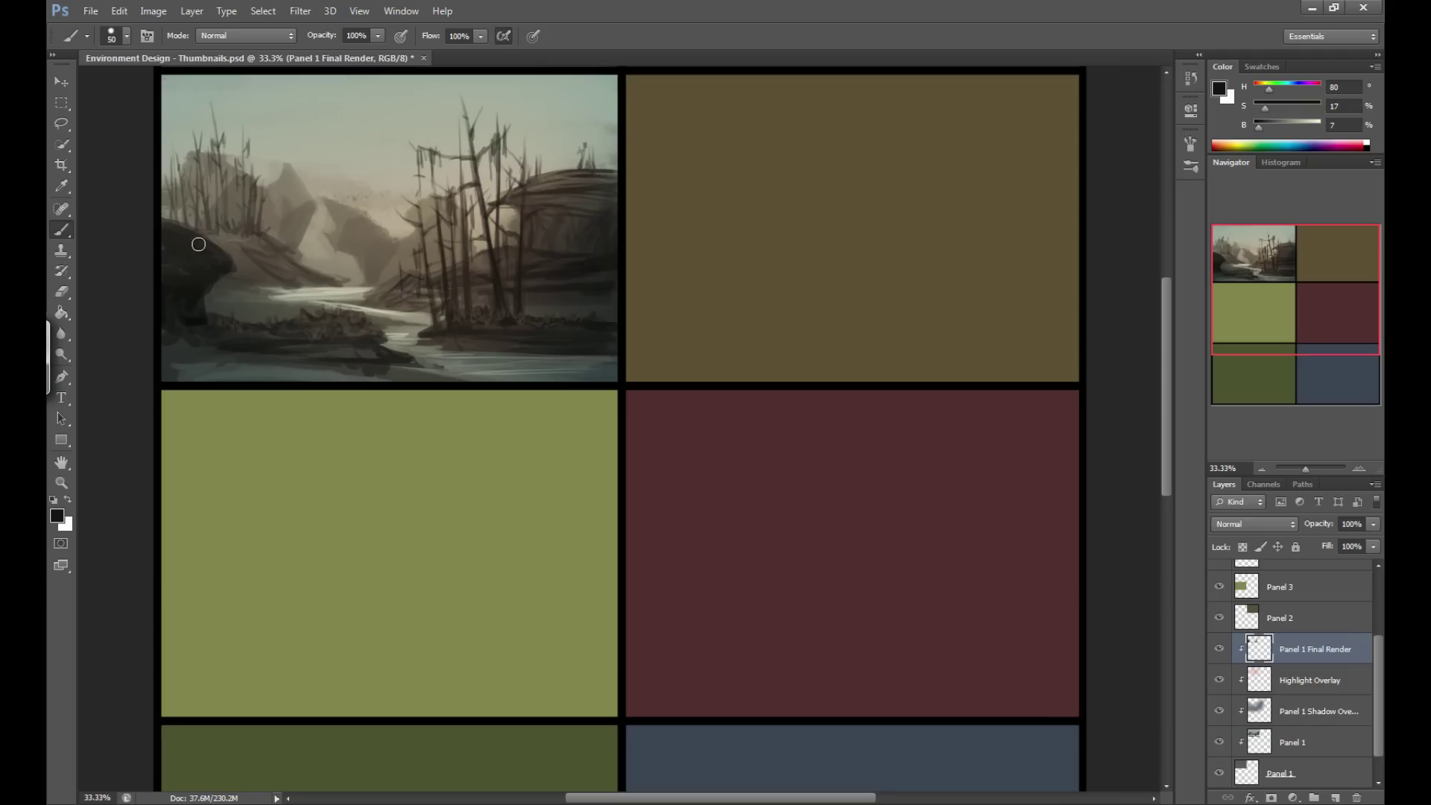
Paint fine grey-brown highlights (H 37, S 24, B 35) along the overhanging rock's top and edges, reducing the brush to size 15.
{"action": "key", "text": "bracketleft"}
{"action": "key", "text": "bracketleft"}
{"action": "key", "text": "bracketleft"}
{"action": "left_click", "coordinate": [205, 246], "text": "alt"}
{"action": "key", "text": "bracketleft"}
{"action": "key", "text": "bracketleft"}
{"action": "key", "text": "bracketleft"}
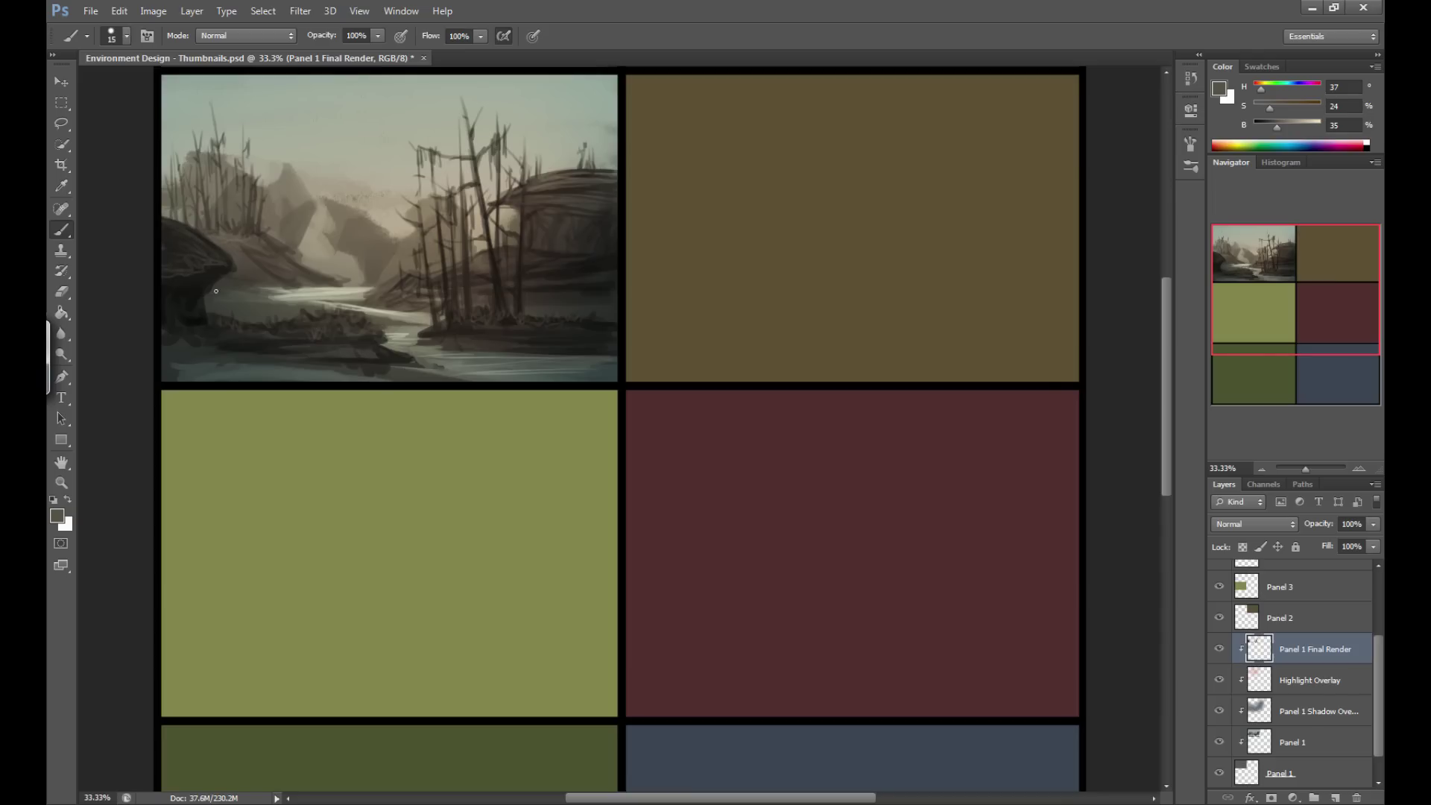
Refine the overhanging rock's underside and base with dark and water tones sampled from around the foreground, using a small brush.
{"action": "left_click", "coordinate": [190, 316], "text": "alt"}
{"action": "key", "text": "bracketright"}
{"action": "left_click", "coordinate": [225, 331], "text": "alt"}
{"action": "left_click", "coordinate": [323, 307], "text": "alt"}
{"action": "left_click", "coordinate": [186, 295], "text": "alt"}
{"action": "left_click", "coordinate": [204, 263], "text": "alt"}
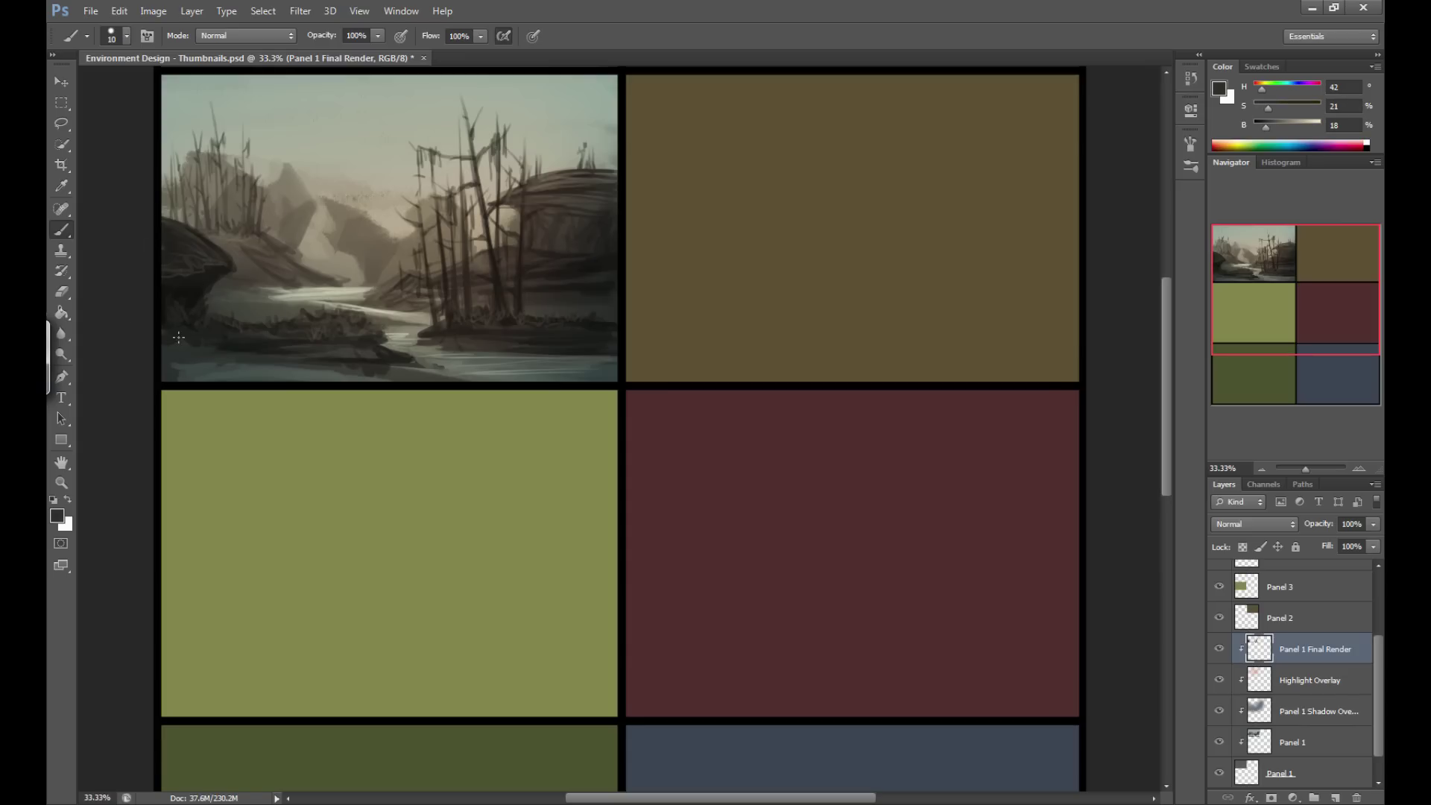
Set the brush colour to Panel 2's brown, 5c5033.
{"action": "left_click", "coordinate": [348, 213], "text": "alt"}
{"action": "key", "text": "alt"}
{"action": "key", "text": "Escape"}
{"action": "left_click", "coordinate": [57, 516]}
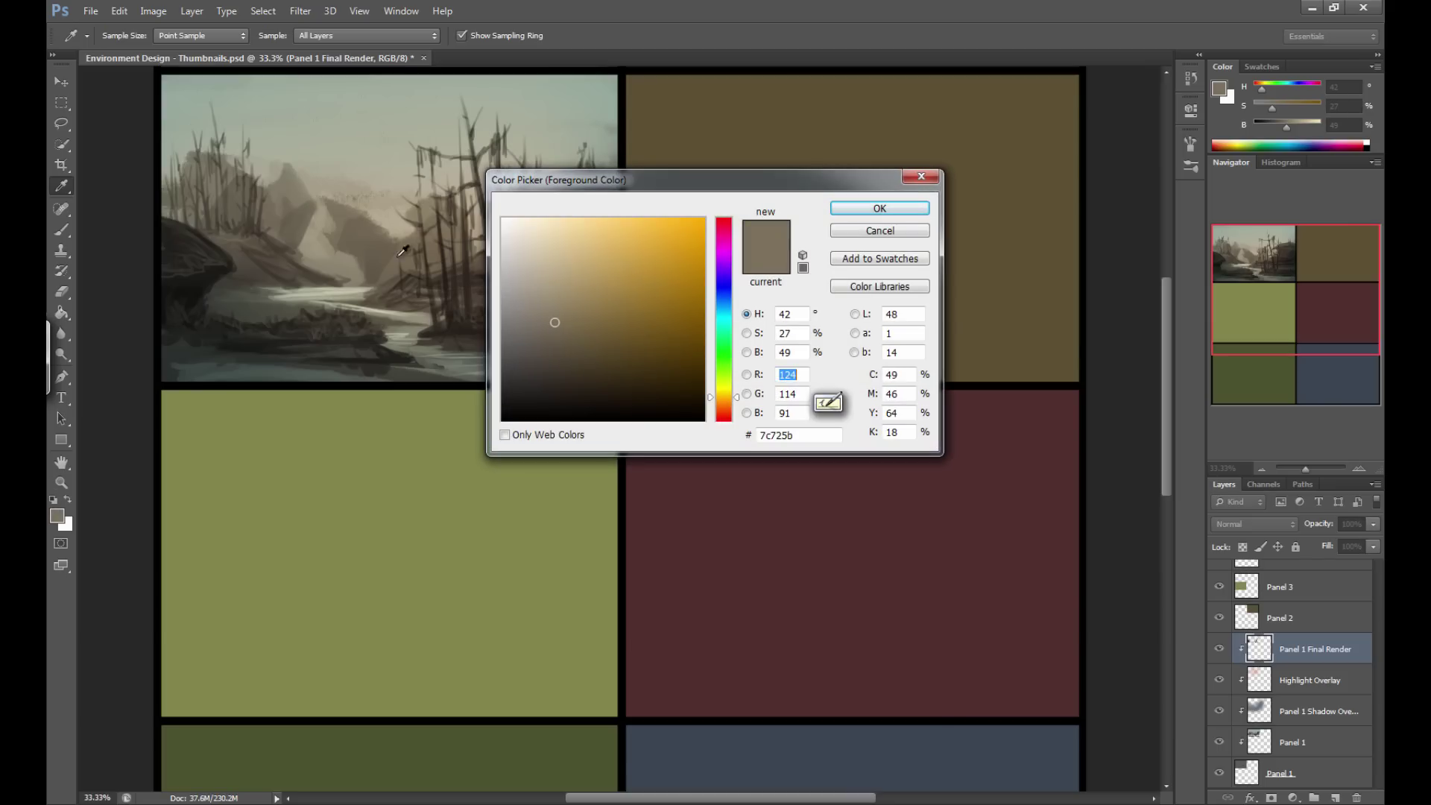
{"action": "left_click", "coordinate": [746, 94]}
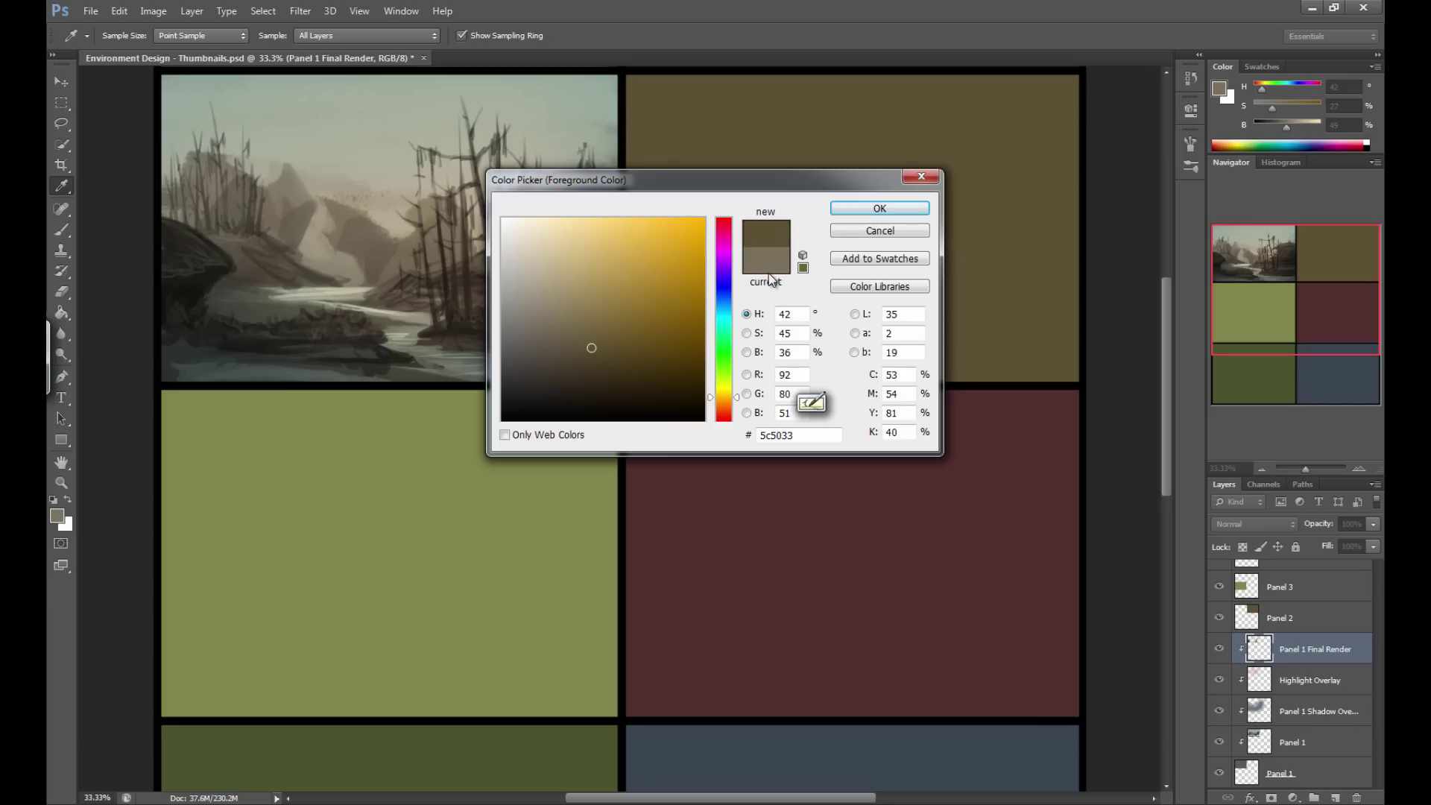
{"action": "left_click", "coordinate": [879, 208]}
{"action": "key", "text": "b"}
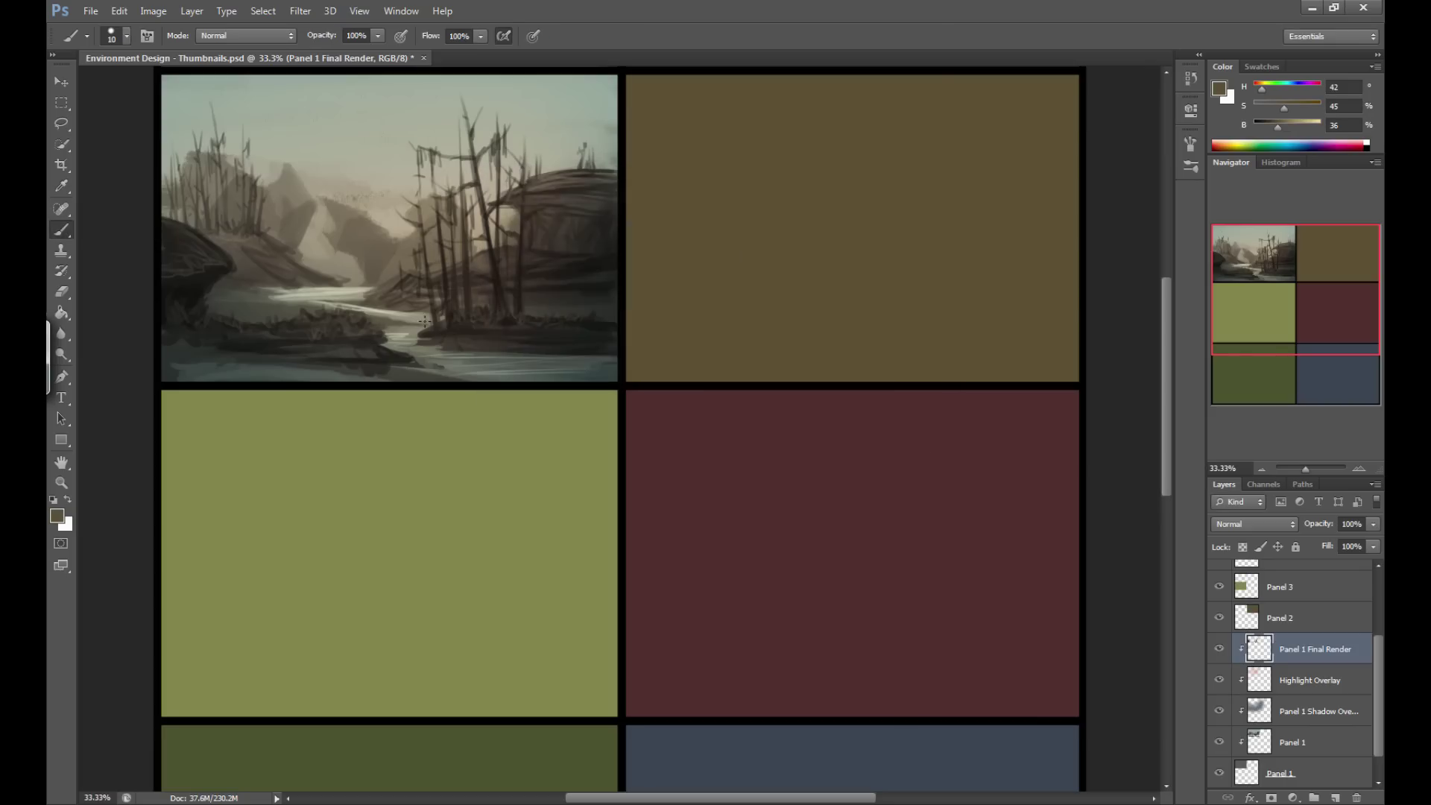
Set the brush colour to a dark greenish grey, 616156 (H 58, S 11, B 38).
{"action": "left_click", "coordinate": [57, 516]}
{"action": "left_click_drag", "start_coordinate": [591, 346], "coordinate": [527, 287]}
{"action": "left_click_drag", "start_coordinate": [725, 371], "coordinate": [725, 388]}
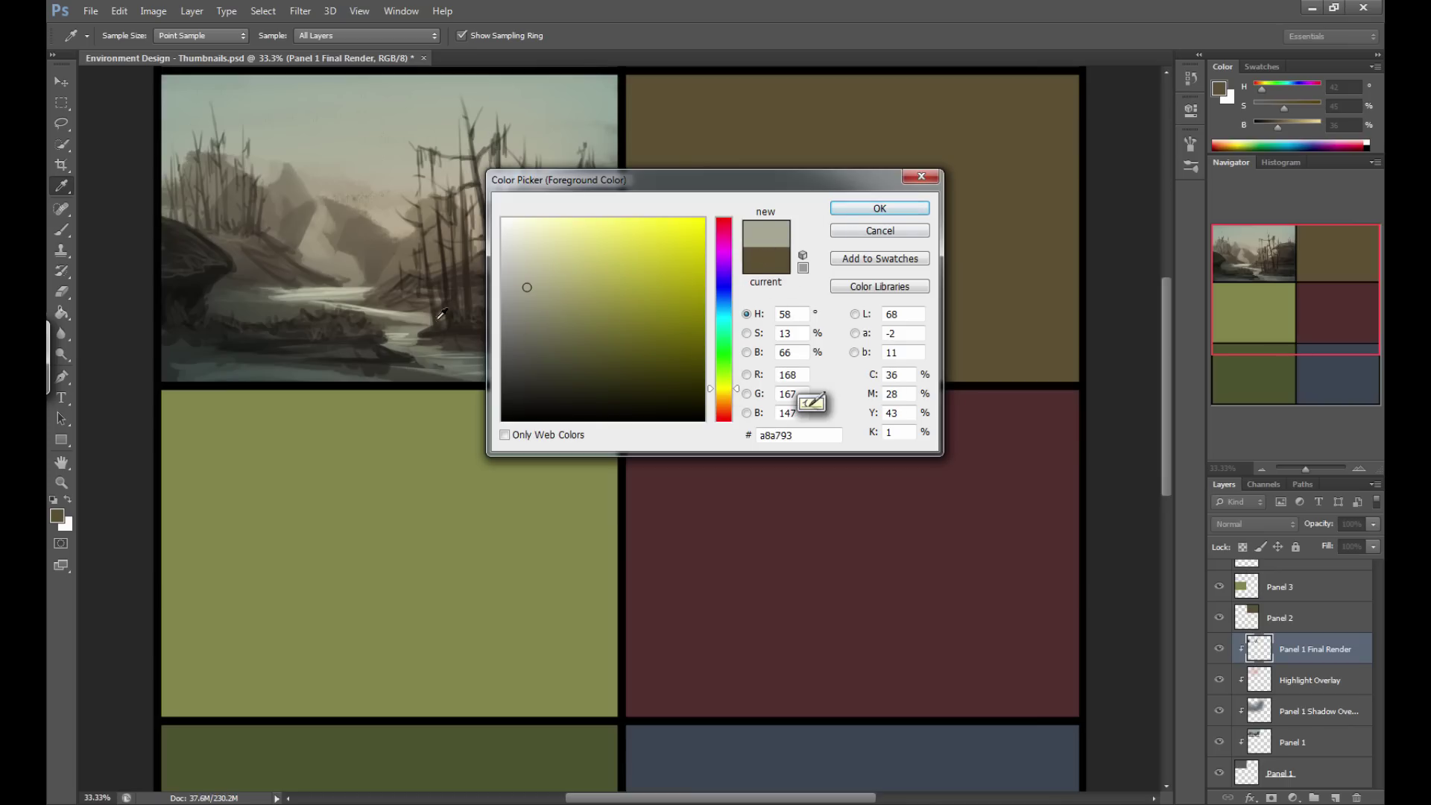
{"action": "left_click", "coordinate": [519, 314]}
{"action": "left_click_drag", "start_coordinate": [519, 313], "coordinate": [524, 343]}
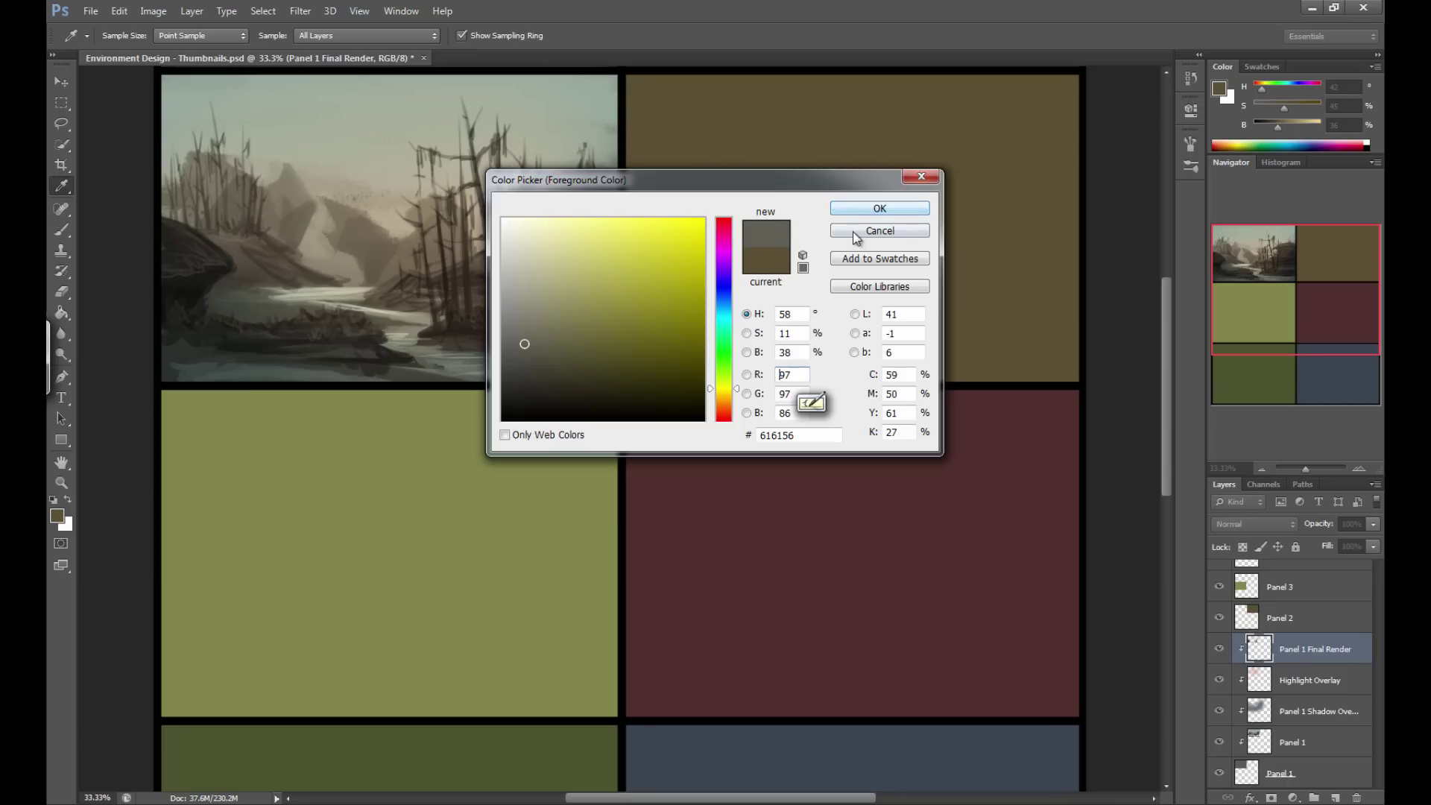
{"action": "left_click", "coordinate": [854, 208]}
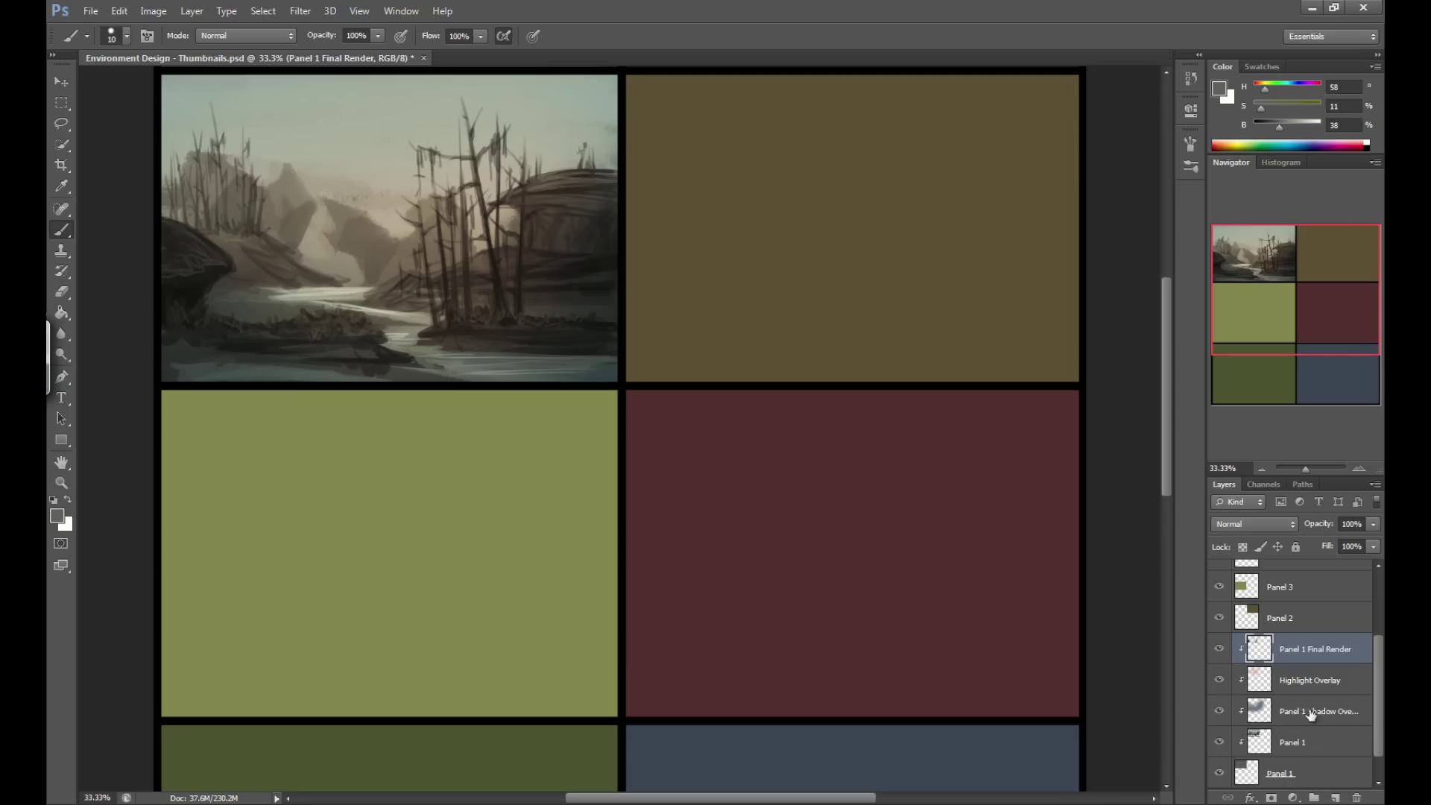
{"action": "left_click", "coordinate": [158, 16]}
{"action": "mouse_move", "coordinate": [176, 51]}
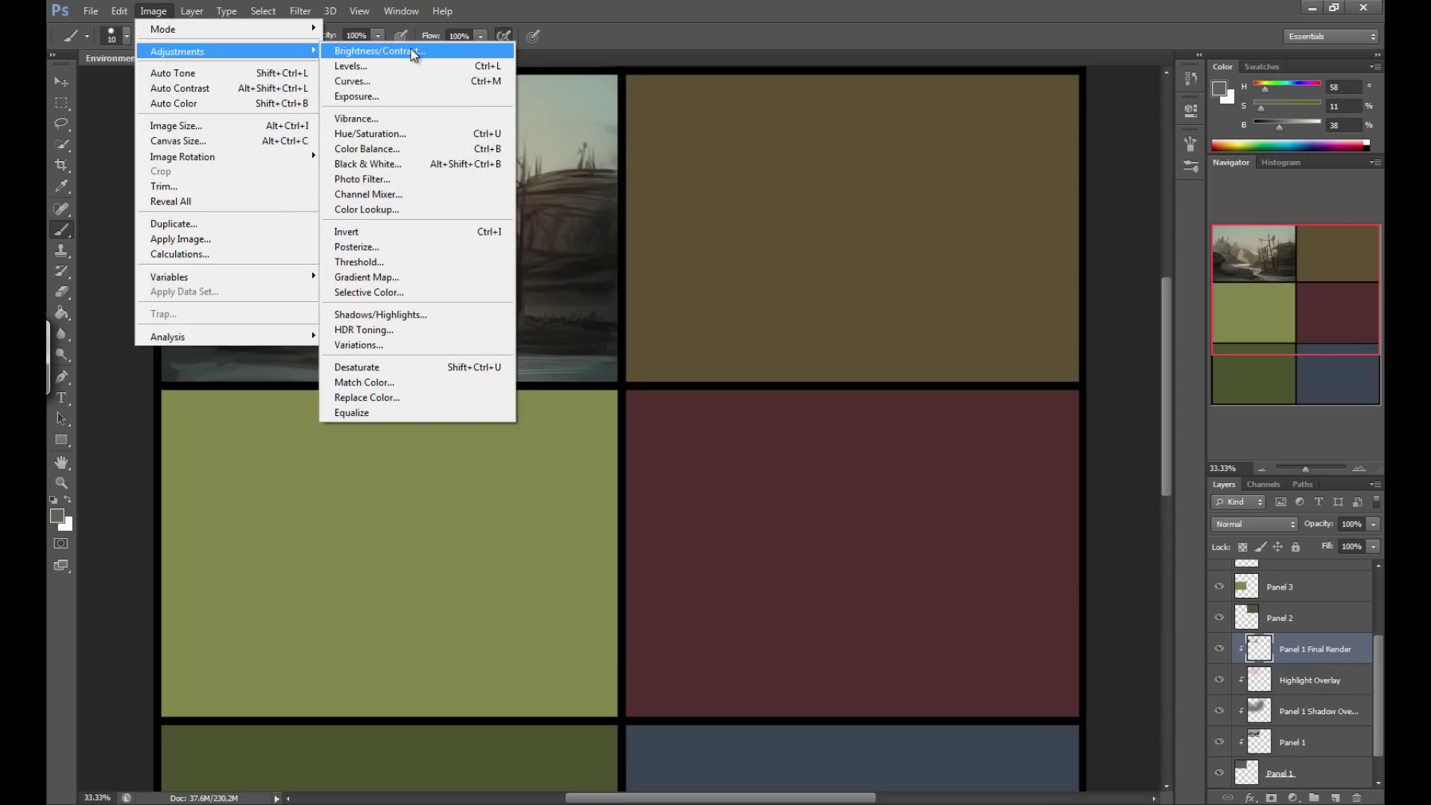
{"action": "left_click", "coordinate": [415, 149]}
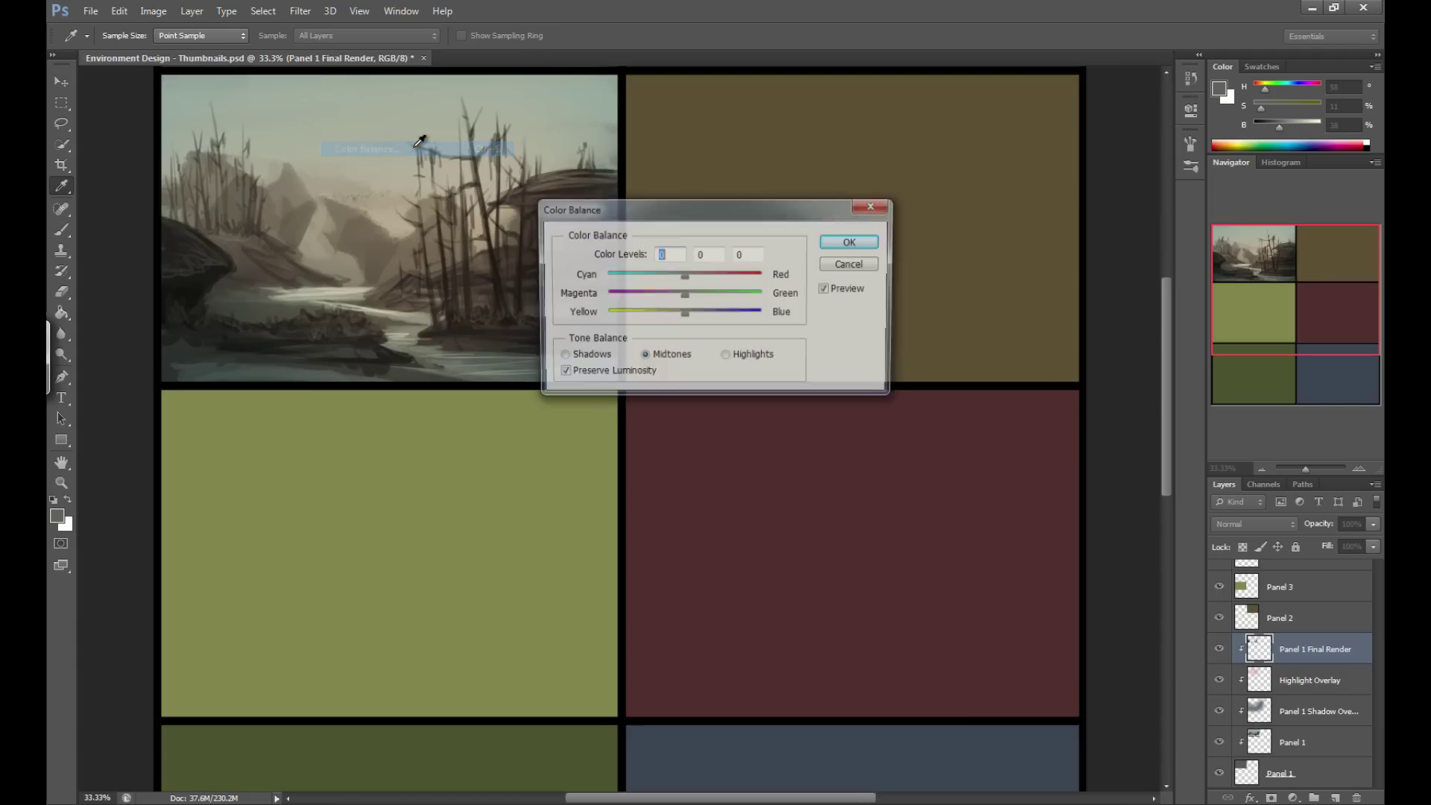
{"action": "left_click", "coordinate": [850, 244]}
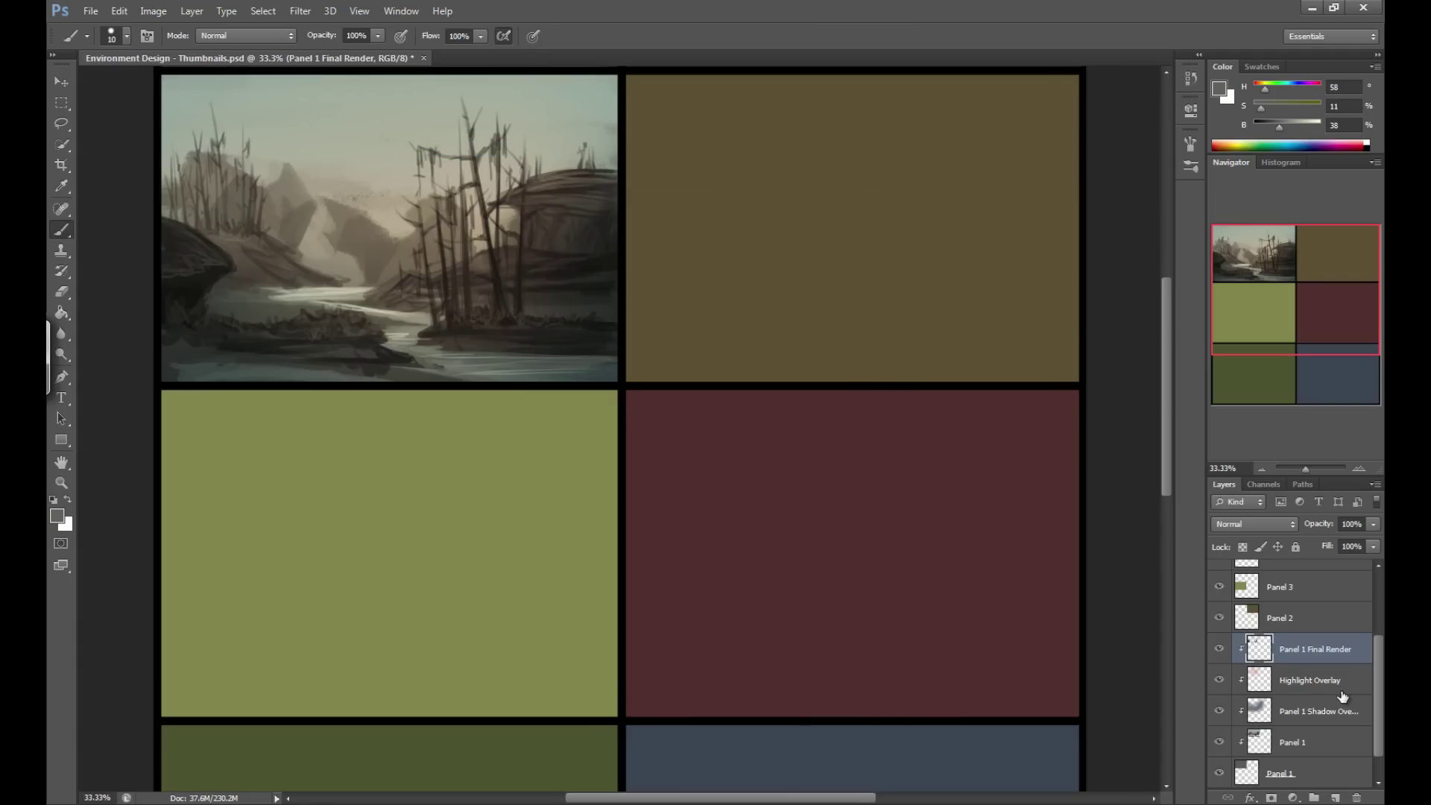
Add a Color Balance adjustment layer above Panel 1 Final Render and clip it to the Panel 1 layers.
{"action": "key", "text": "alt+l"}
{"action": "left_click", "coordinate": [152, 19]}
{"action": "mouse_move", "coordinate": [196, 18]}
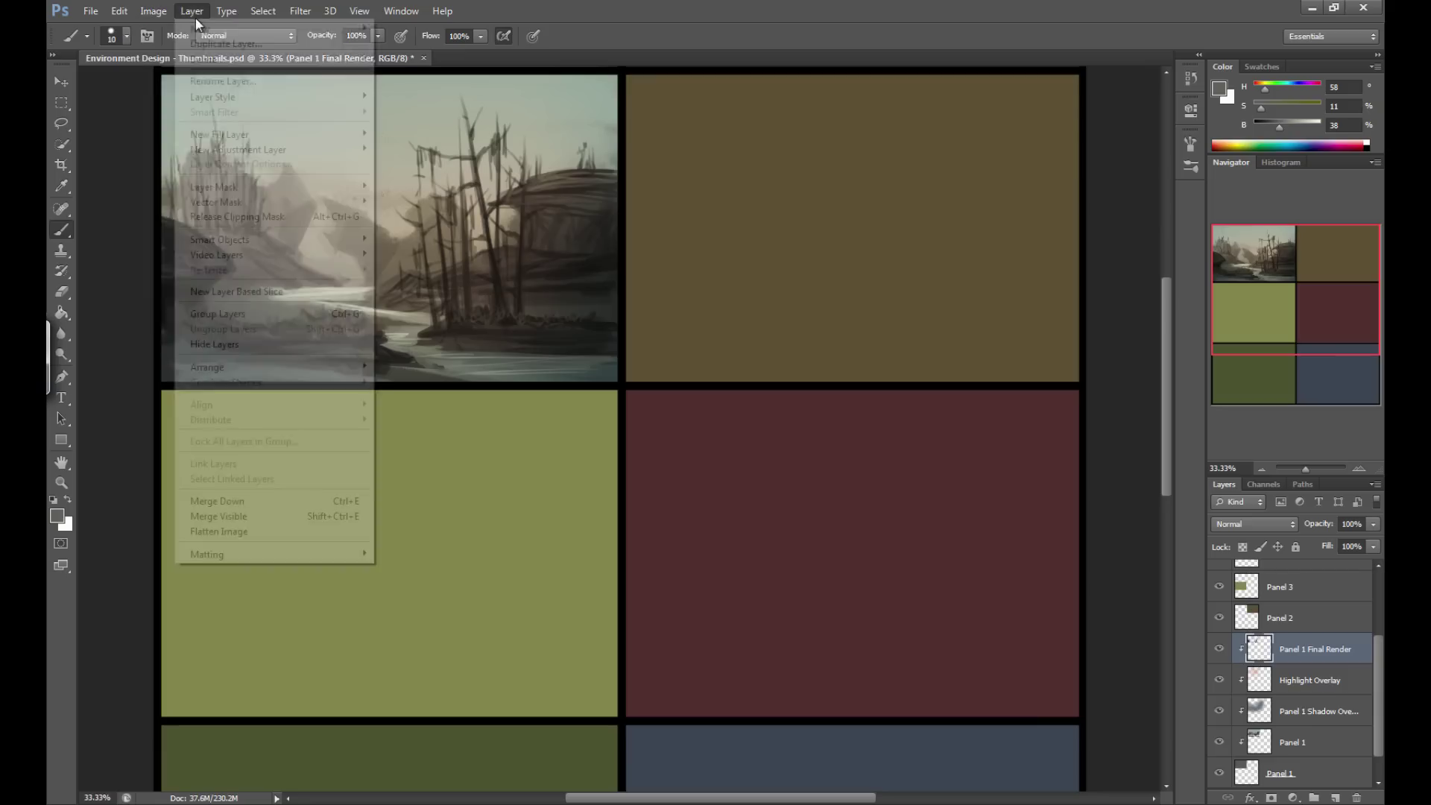
{"action": "mouse_move", "coordinate": [237, 151]}
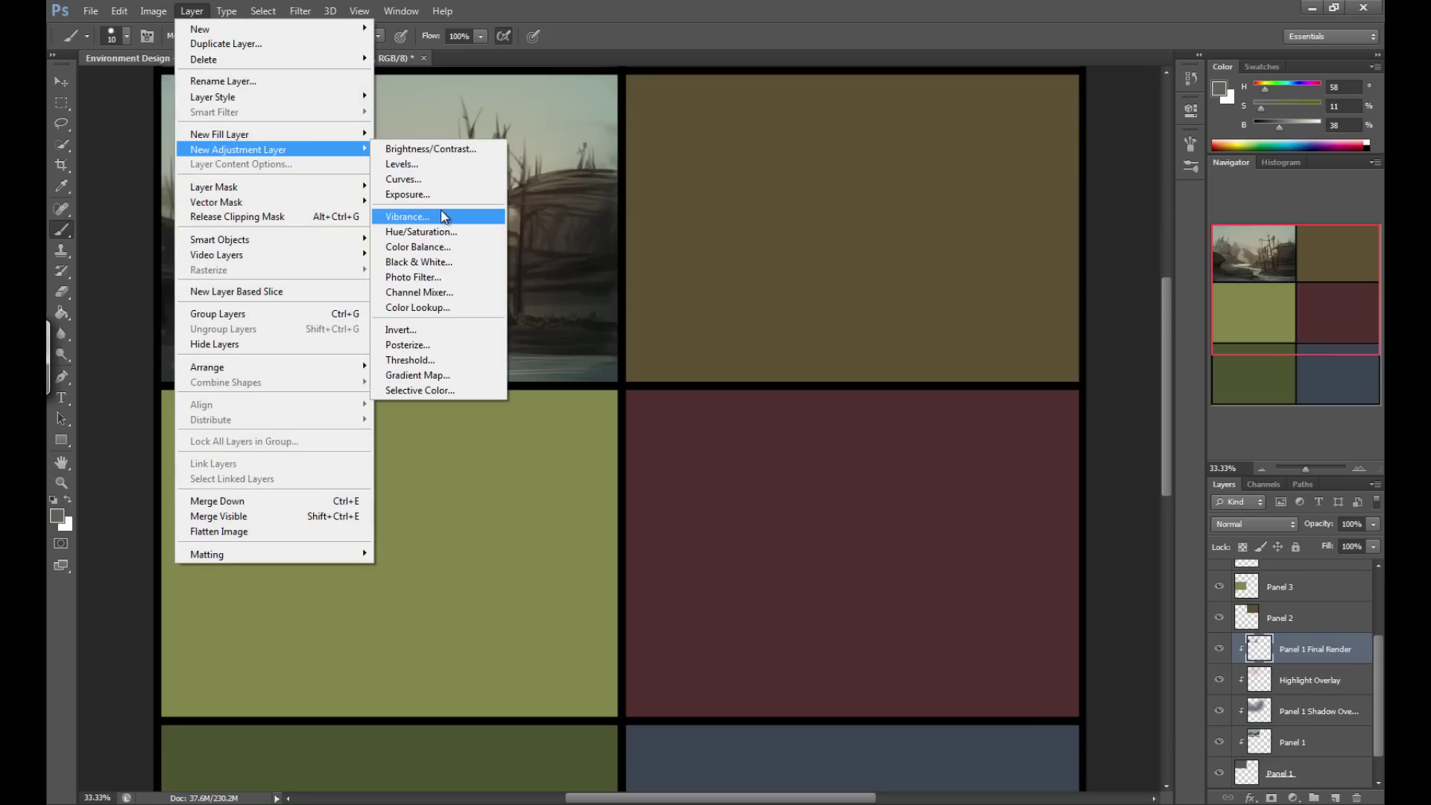
{"action": "left_click", "coordinate": [448, 248]}
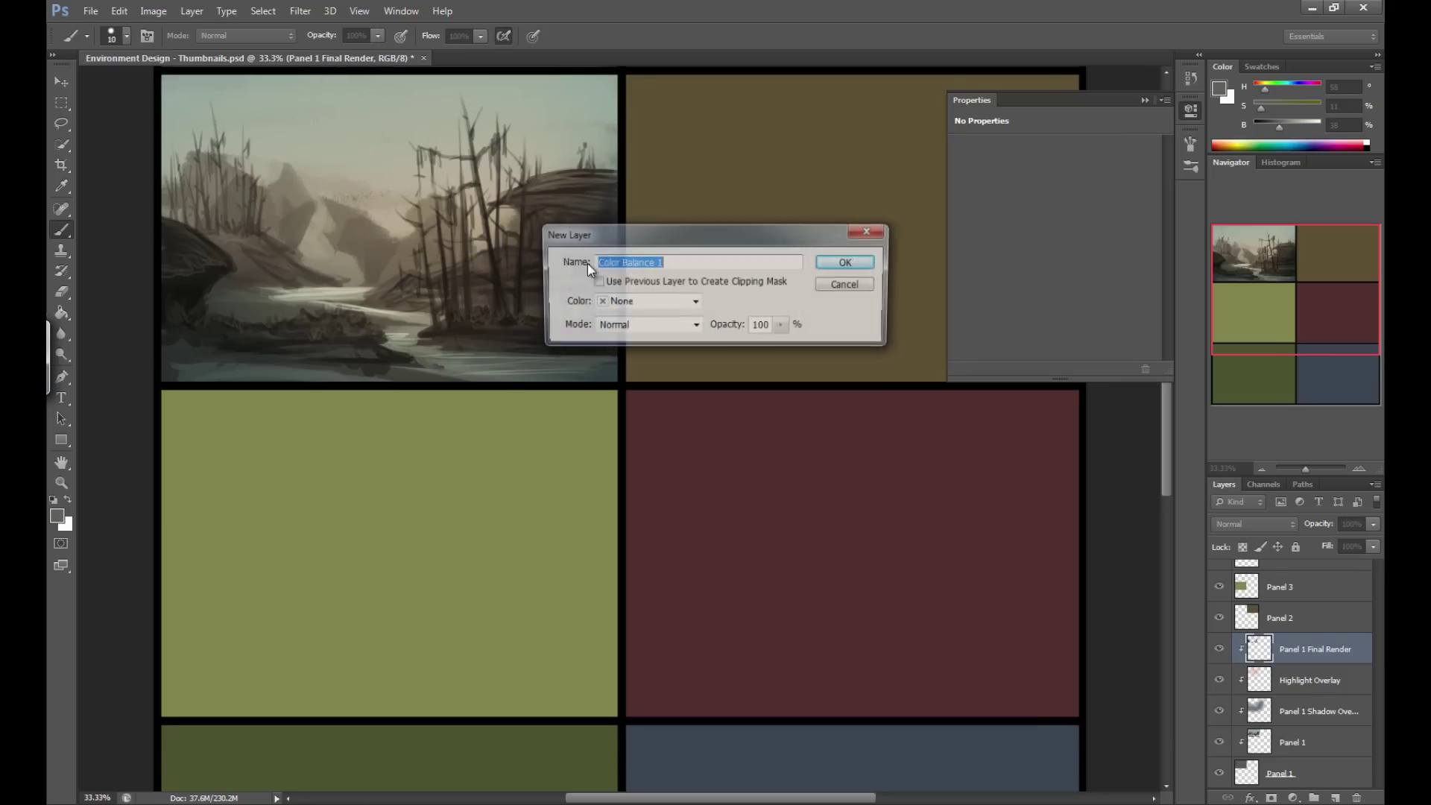
{"action": "left_click", "coordinate": [865, 264]}
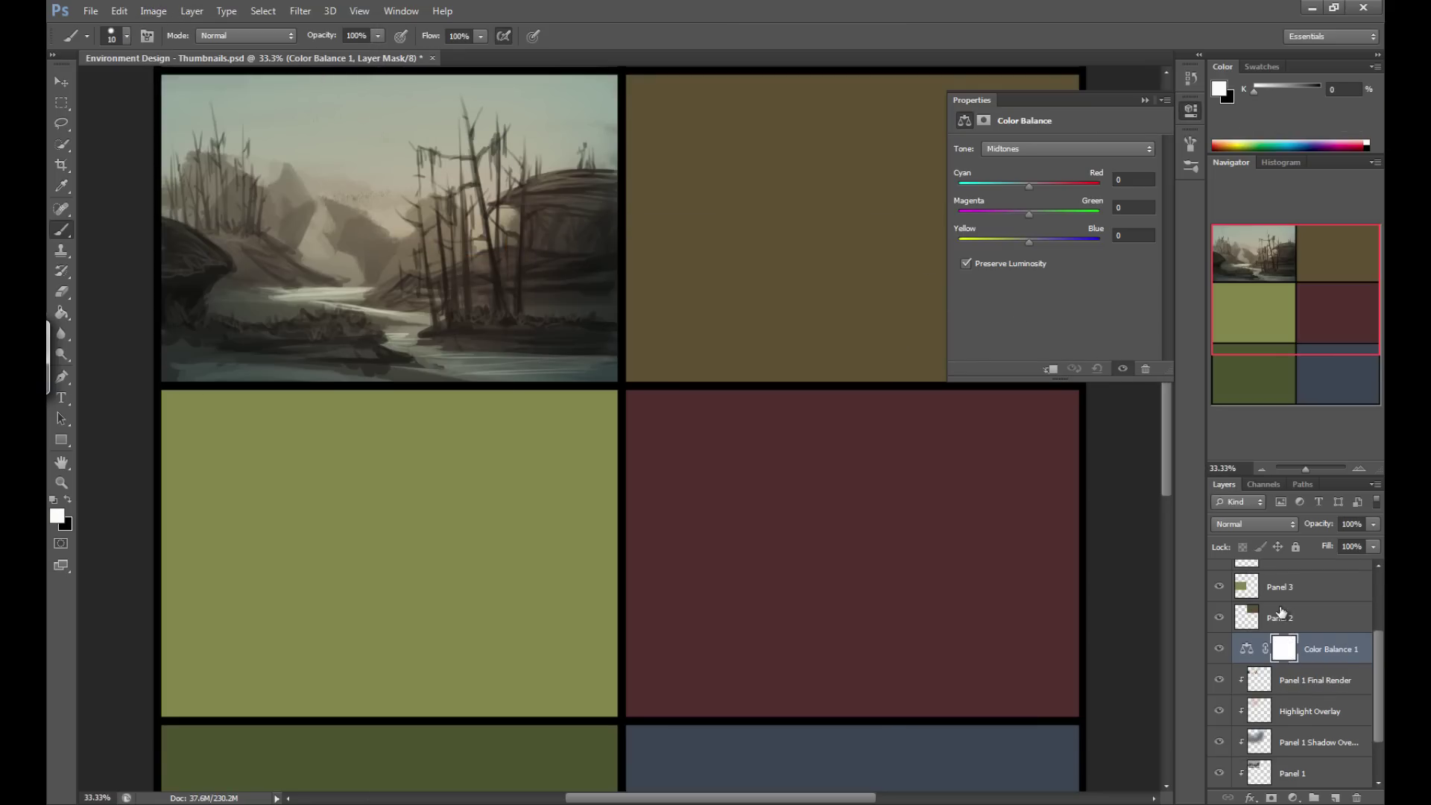
{"action": "left_click", "coordinate": [1346, 657], "text": "alt"}
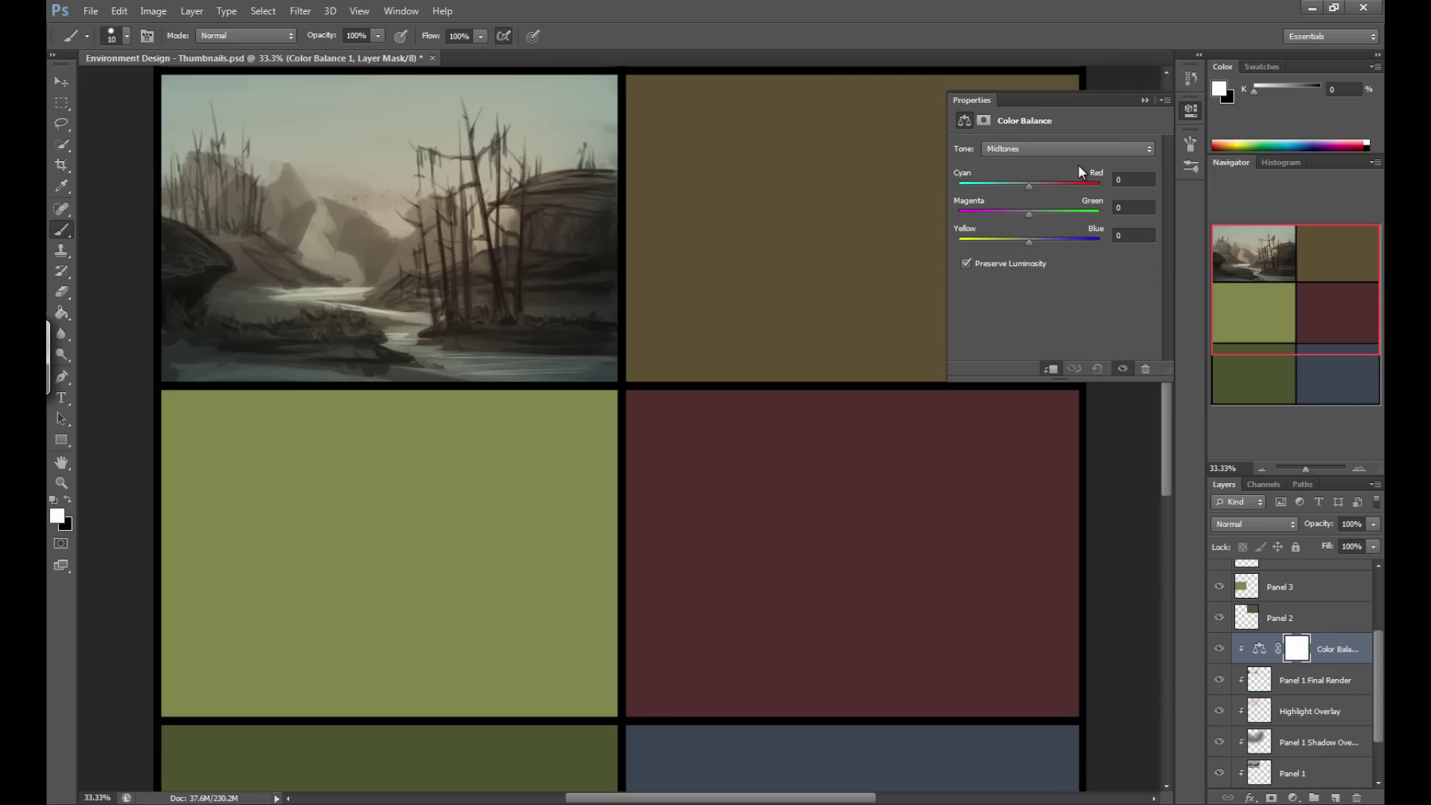
Warm Panel 1's midtones by shifting the colour balance about +16 toward red and about 6 toward yellow.
{"action": "mouse_move", "coordinate": [1031, 182]}
{"action": "left_mouse_down"}
{"action": "mouse_move", "coordinate": [1017, 182]}
{"action": "mouse_move", "coordinate": [1041, 184]}
{"action": "left_mouse_up"}
{"action": "left_click", "coordinate": [1030, 244]}
{"action": "left_click_drag", "start_coordinate": [1017, 244], "coordinate": [1030, 244]}
{"action": "left_click", "coordinate": [1144, 99]}
Add a Curves adjustment layer above the Color Balance adjustment and clip it to the Panel 1 layers.
{"action": "left_click", "coordinate": [192, 11]}
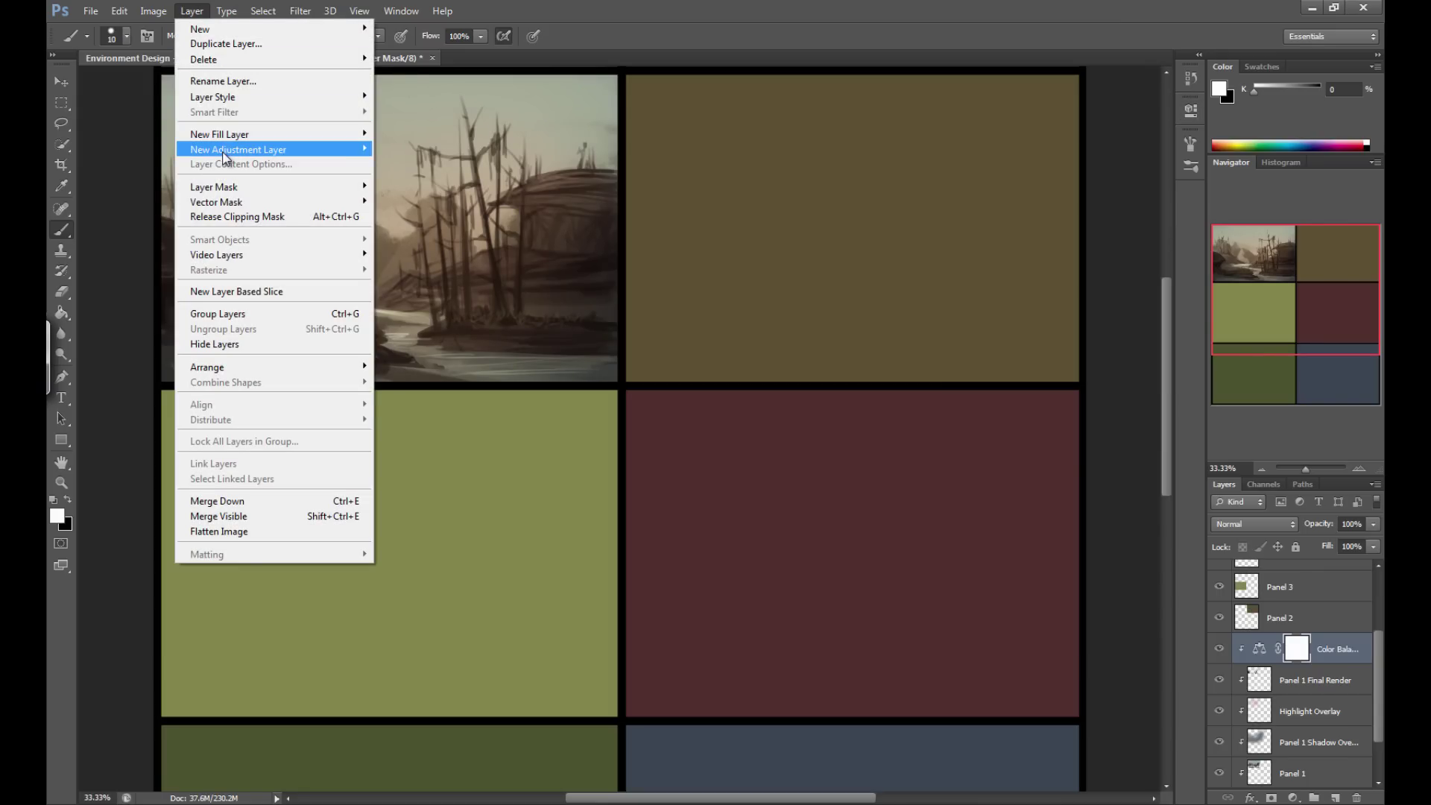
{"action": "mouse_move", "coordinate": [271, 148]}
{"action": "left_click", "coordinate": [410, 180]}
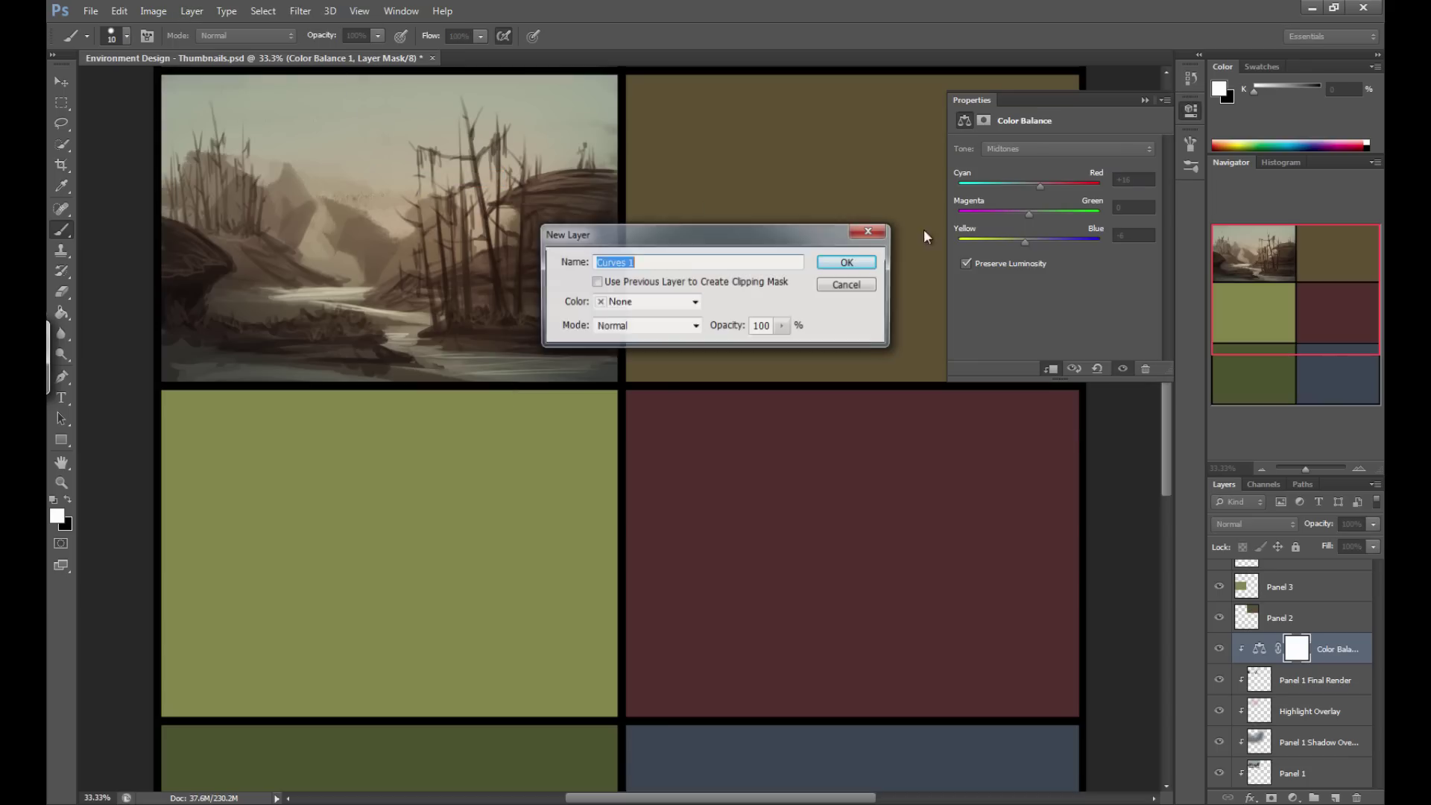
{"action": "left_click", "coordinate": [848, 263]}
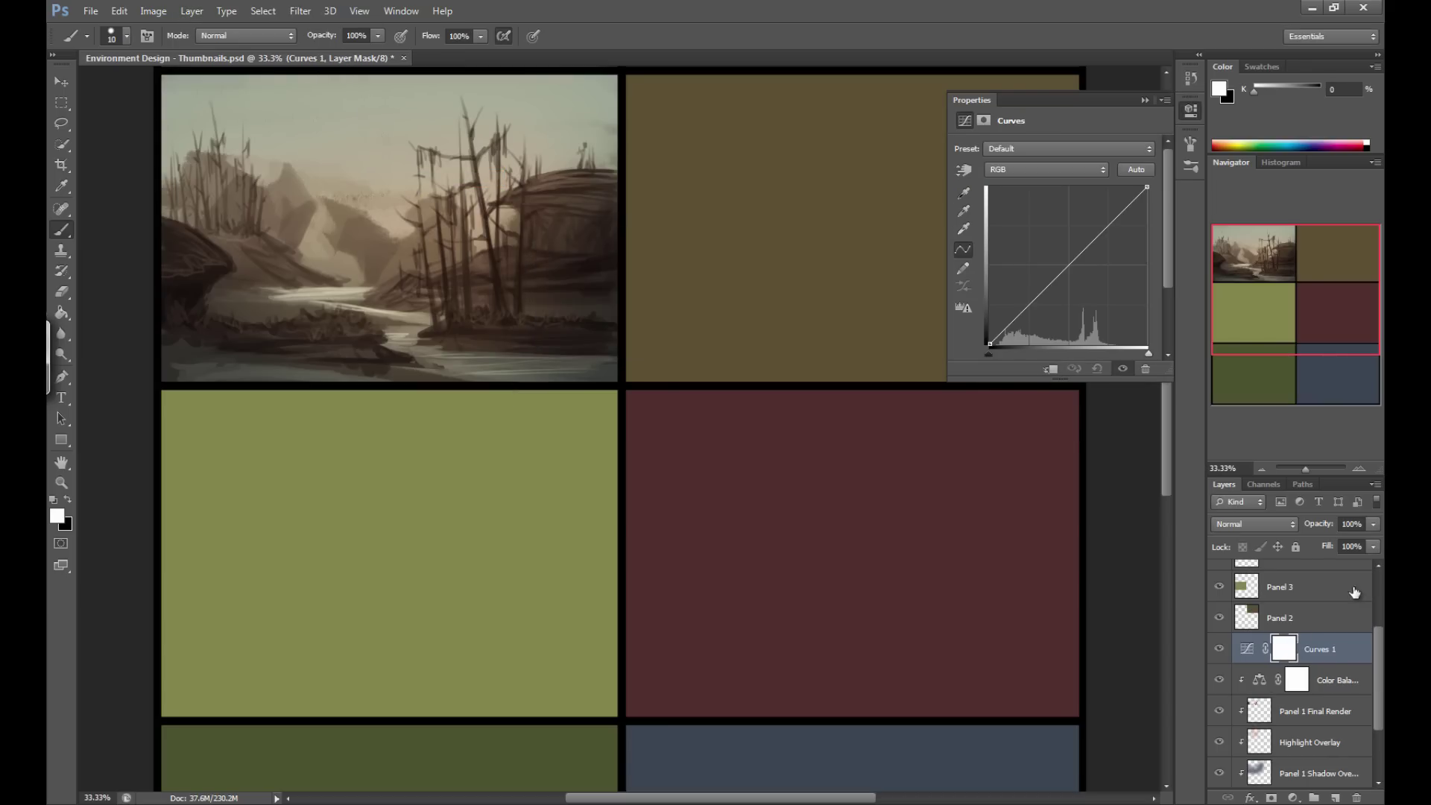
{"action": "left_click", "coordinate": [1329, 664], "text": "alt"}
Shape the RGB curve into an S that darkens Panel 1's shadows and brightens its highlights.
{"action": "left_click_drag", "start_coordinate": [1014, 319], "coordinate": [1016, 327]}
{"action": "left_click_drag", "start_coordinate": [1124, 208], "coordinate": [1119, 196]}
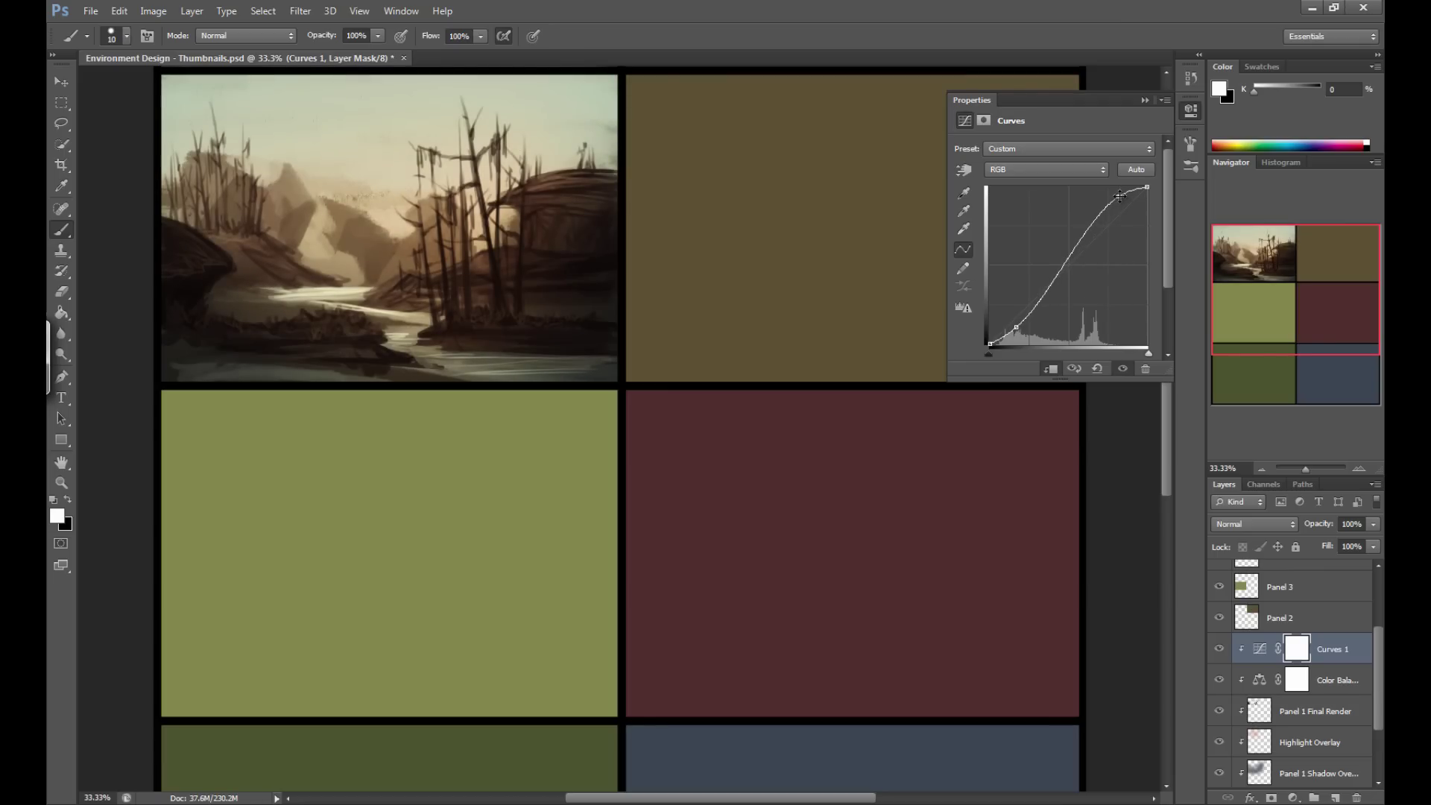
{"action": "left_click_drag", "start_coordinate": [1013, 326], "coordinate": [1006, 335]}
{"action": "left_click", "coordinate": [1148, 104]}
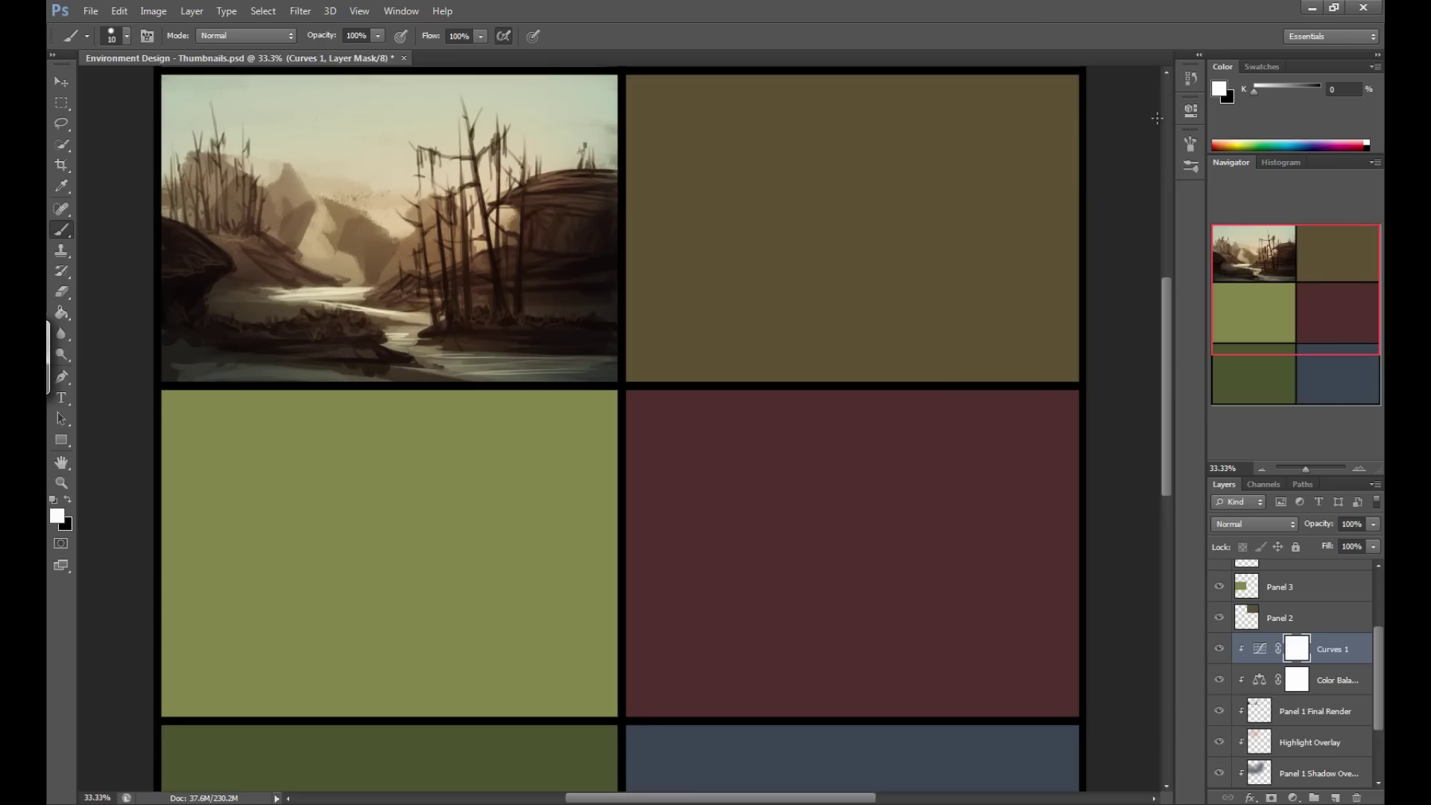
On the Panel 1 Final Render layer, touch up the scene with a sampled pale sky tone and the rock's dark brown, up to brush size 20.
{"action": "left_click", "coordinate": [1316, 708]}
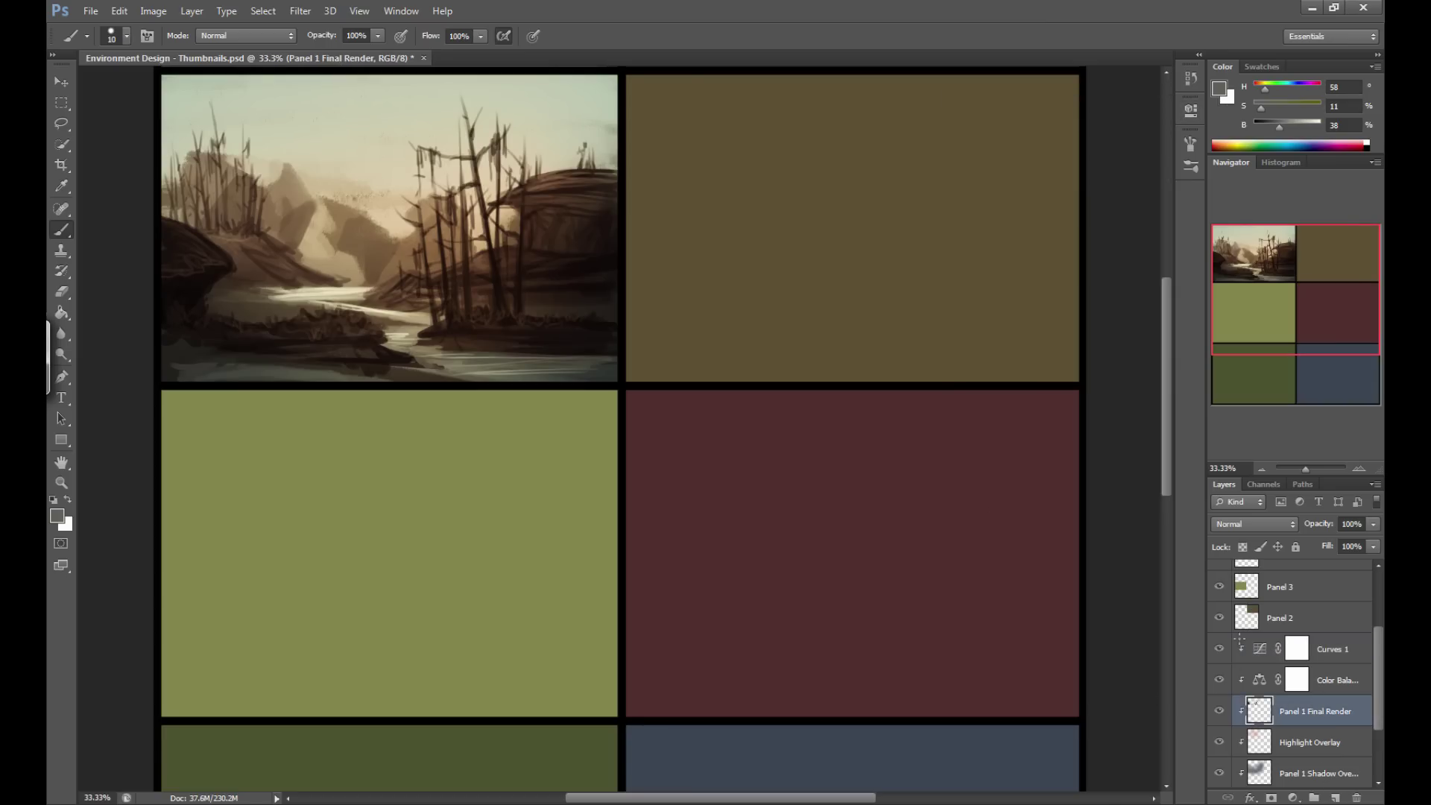
{"action": "left_click", "coordinate": [277, 149], "text": "alt"}
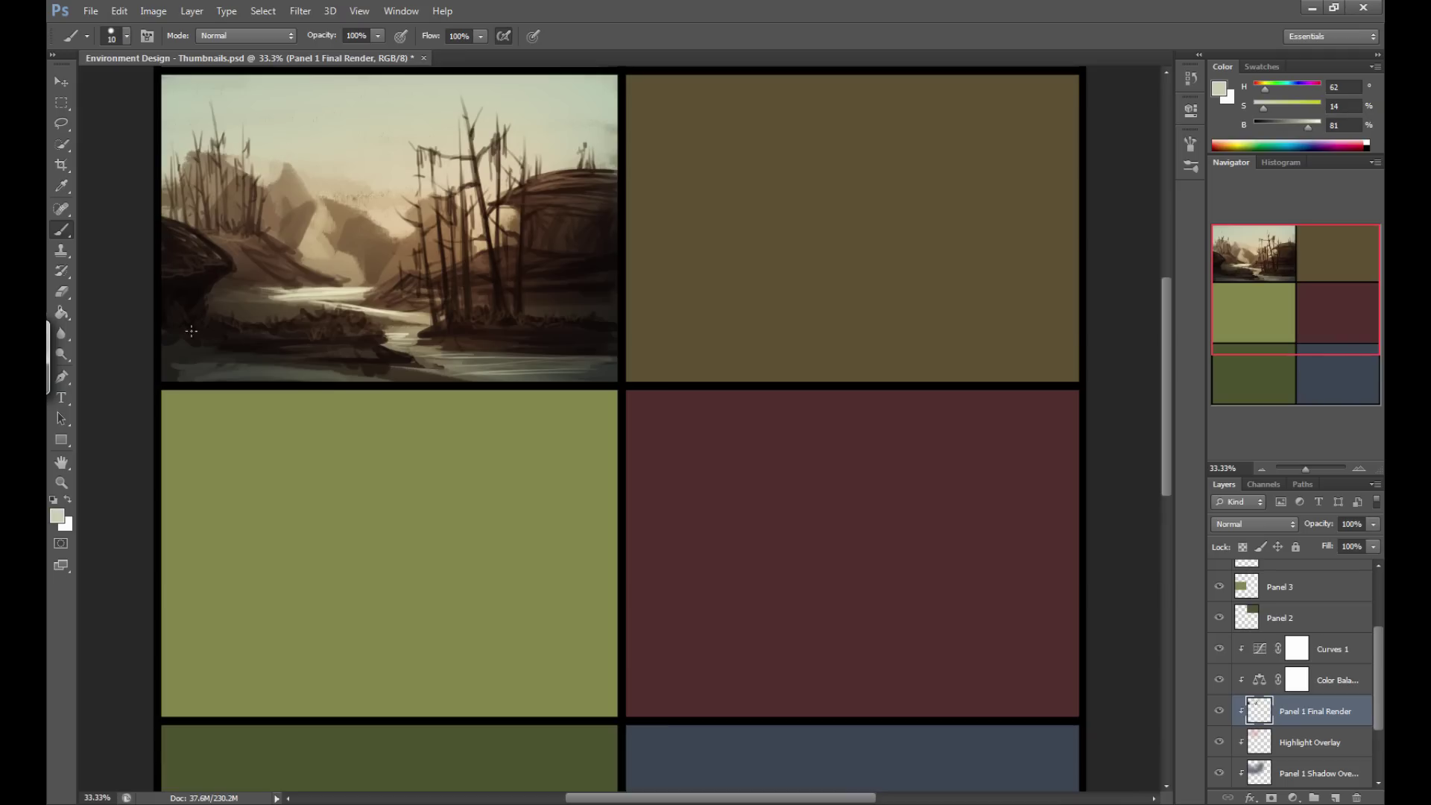
{"action": "left_click", "coordinate": [195, 254], "text": "alt"}
{"action": "key", "text": "bracketright"}
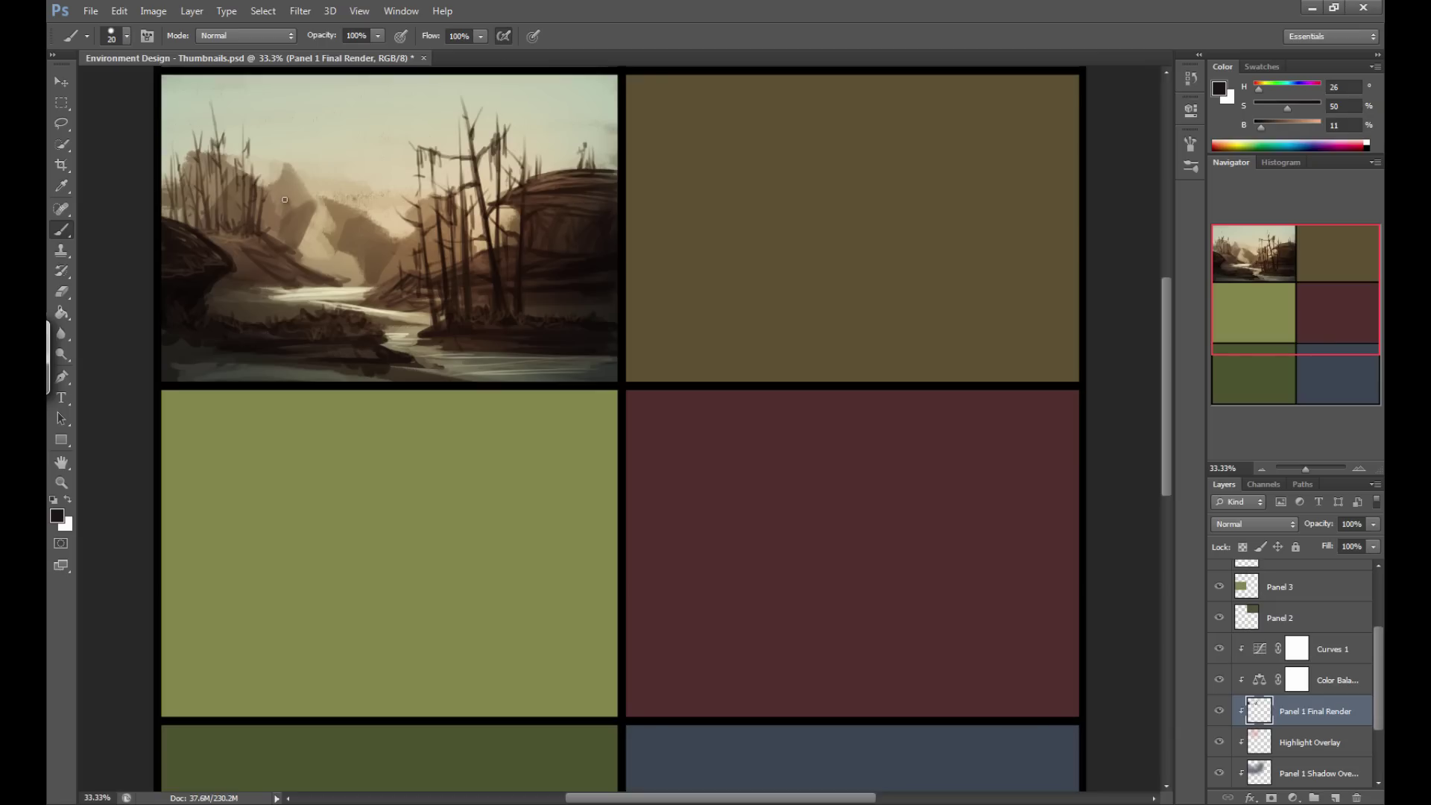
Switch to Windows Photo Viewer to study the misty swamp reference photo, and return to Photoshop.
{"action": "key", "text": "alt+Tab"}
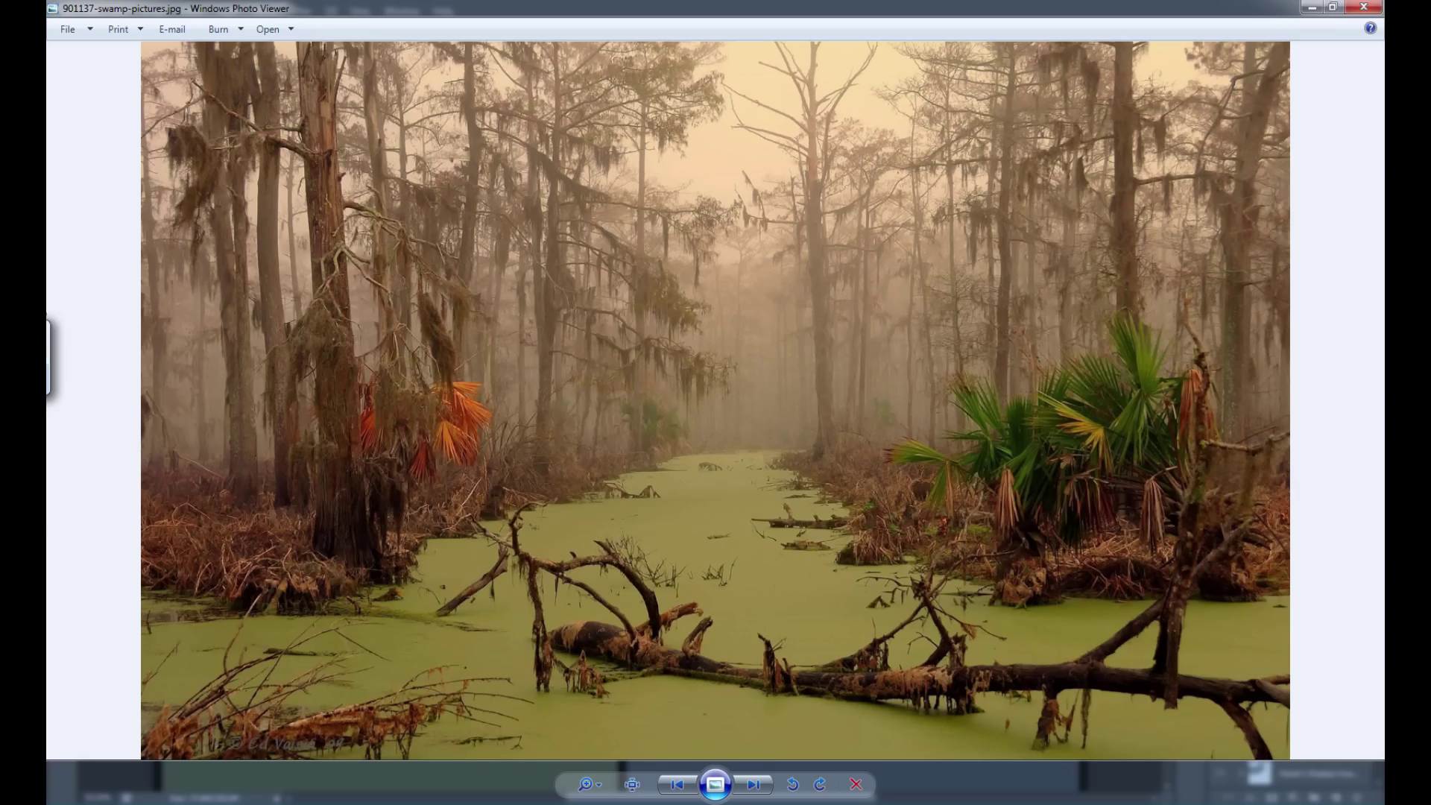
{"action": "key", "text": "alt+Tab"}
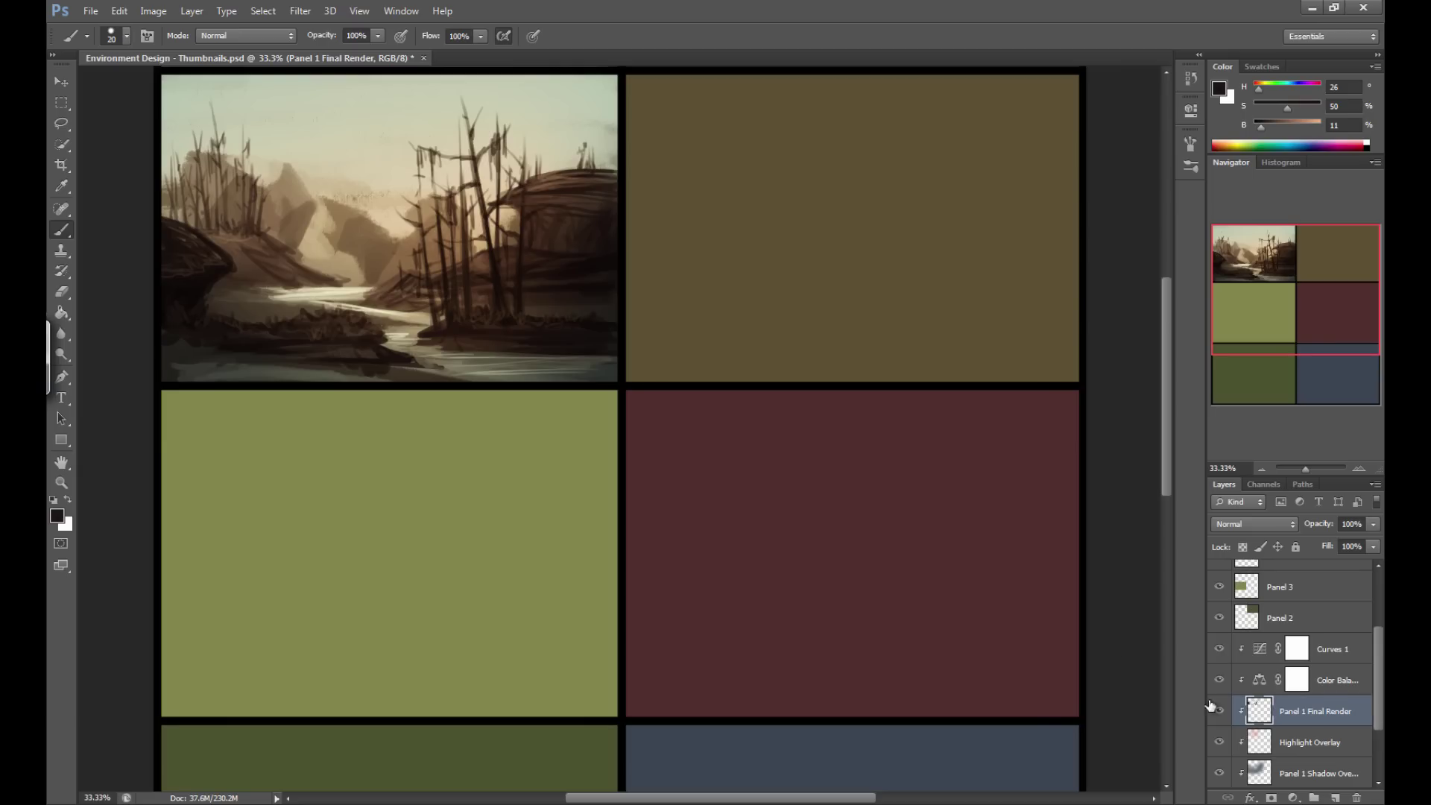
Create a layer above Panel 2, name it Panel, and clip it to Panel 2.
{"action": "left_click", "coordinate": [1310, 618]}
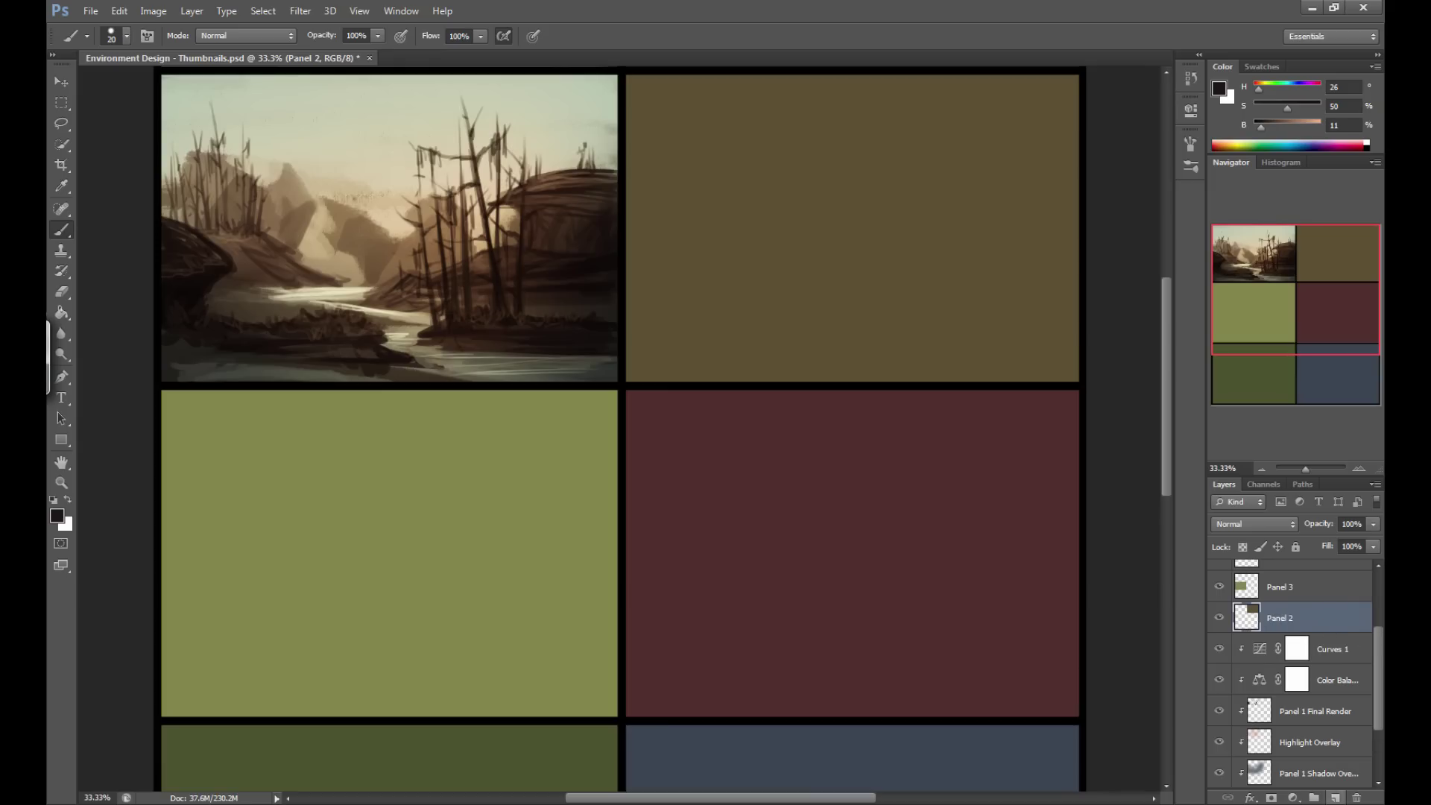
{"action": "left_click", "coordinate": [1337, 797]}
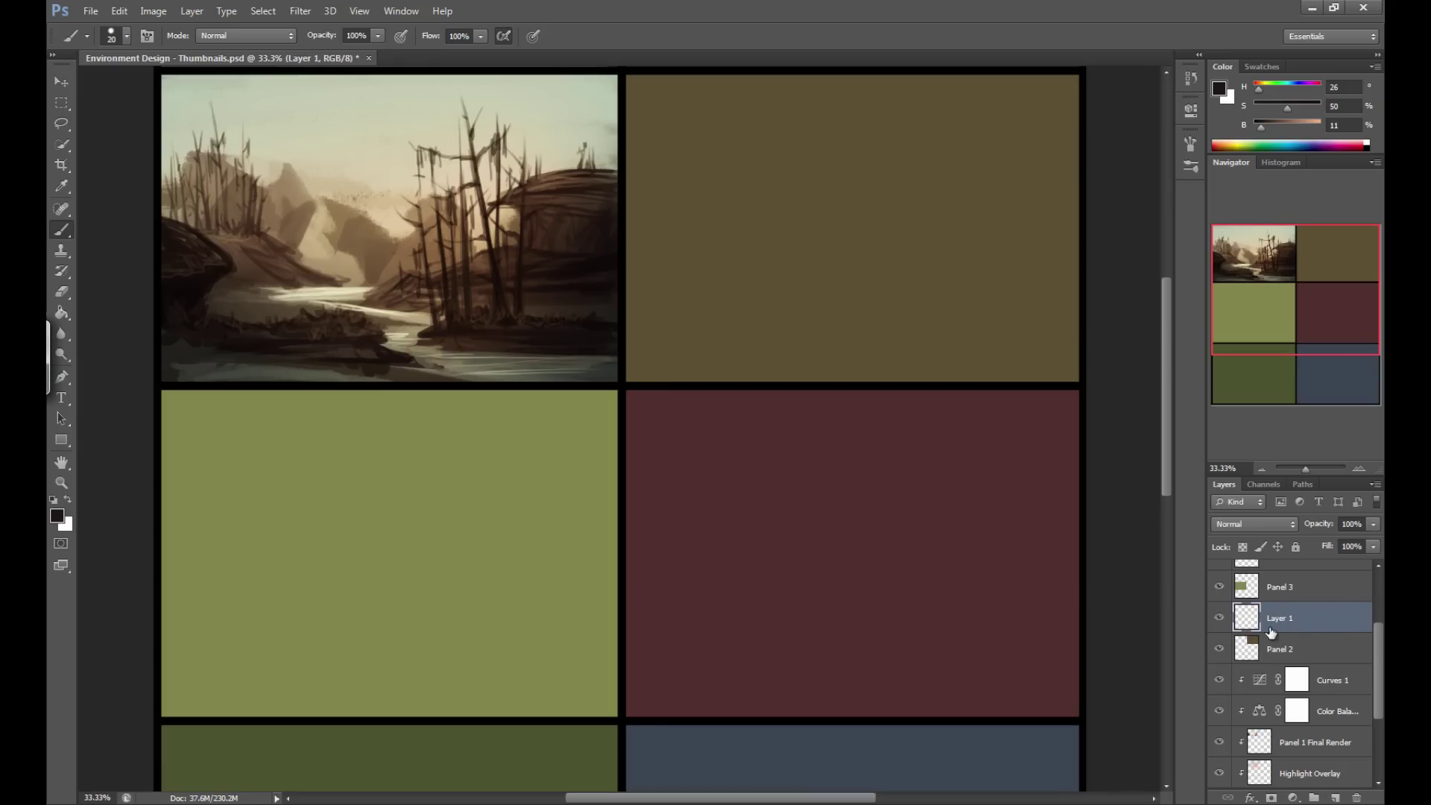
{"action": "double_click", "coordinate": [1277, 618]}
{"action": "type", "text": "Panel"}
{"action": "key", "text": "Return"}
{"action": "key", "text": "alt"}
{"action": "key", "text": "alt"}
{"action": "left_click", "coordinate": [1302, 633], "text": "alt"}
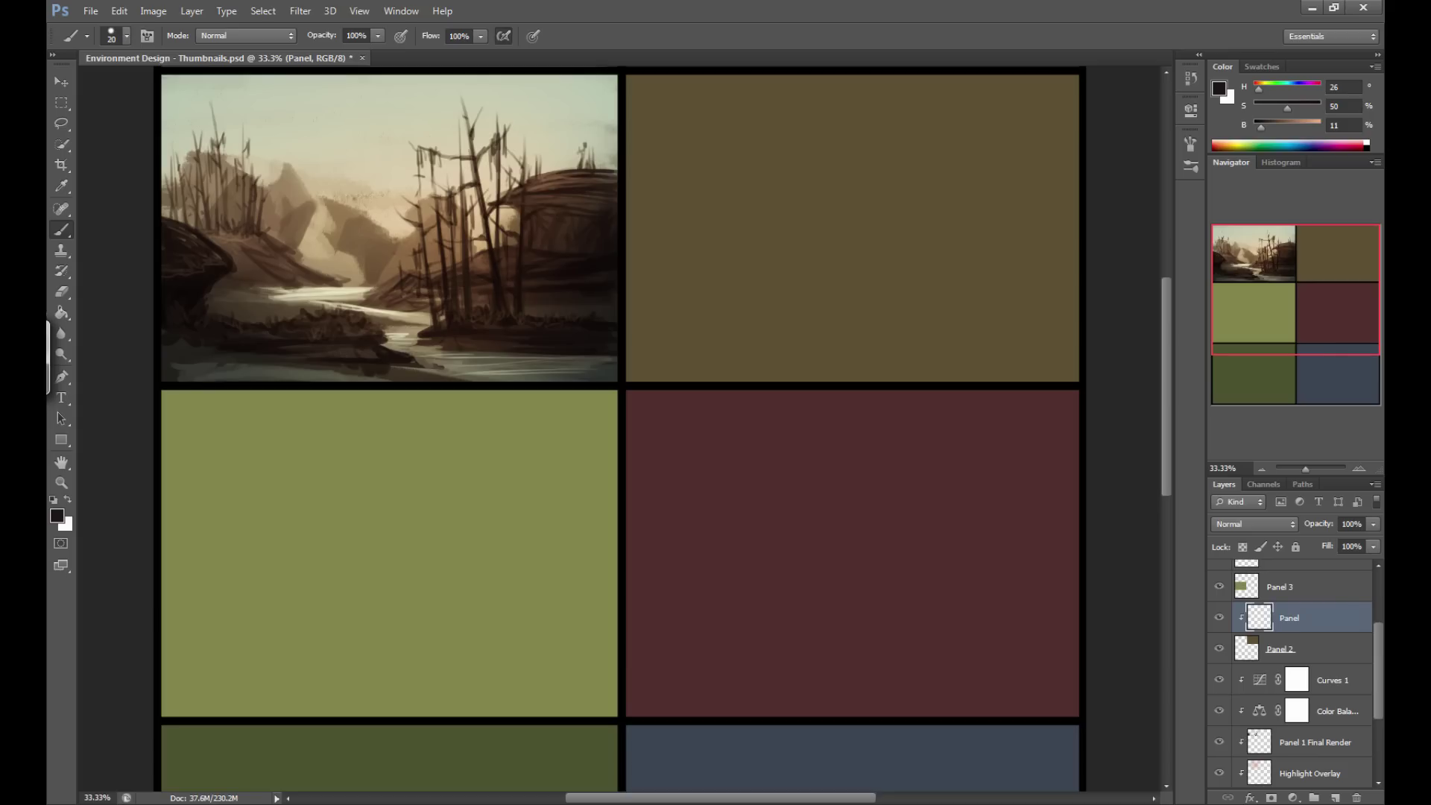
Sample Panel 2's brown and lighten it to a pale beige foreground colour with hue 42, saturation 17% and brightness 78%.
{"action": "left_click", "coordinate": [717, 125], "text": "alt"}
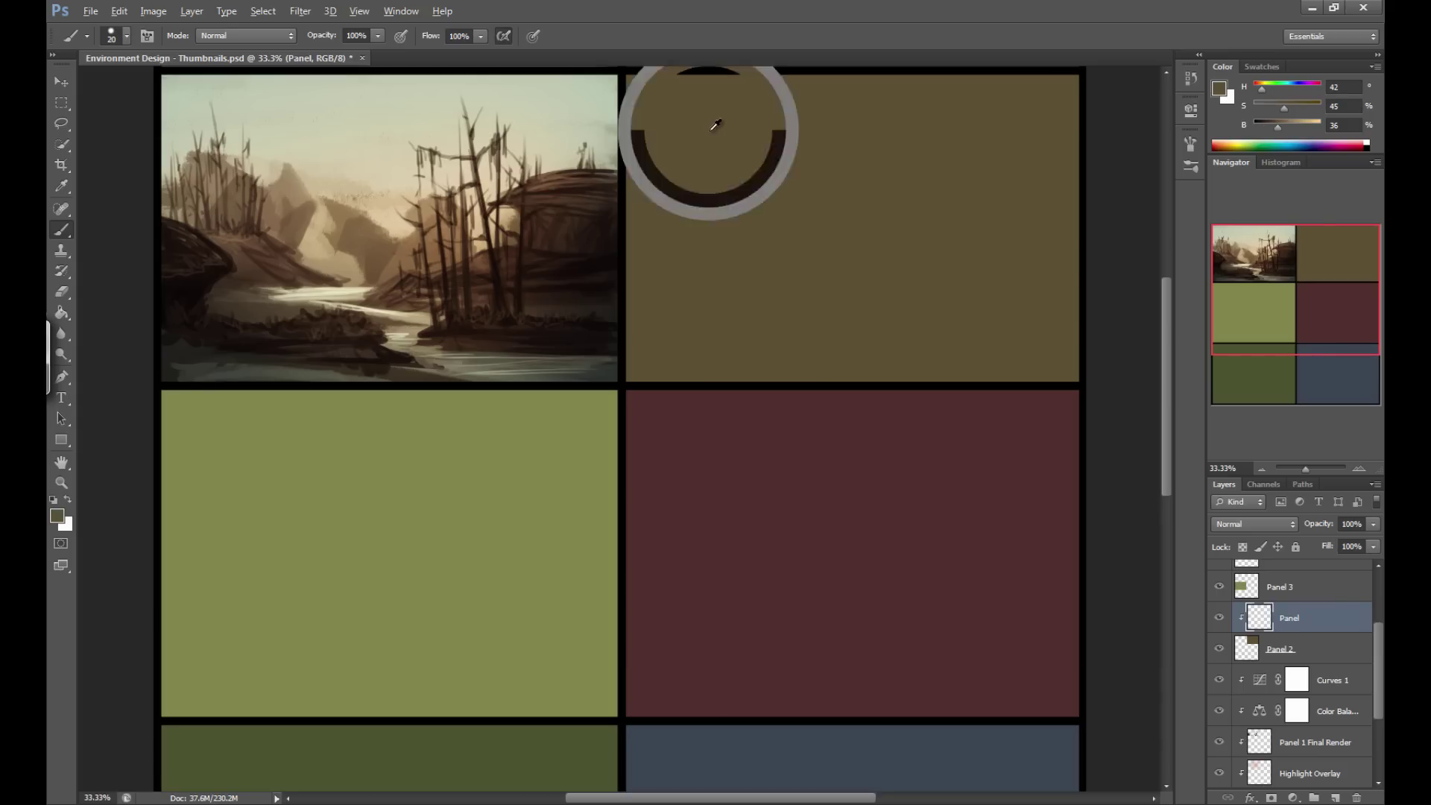
{"action": "left_click", "coordinate": [58, 518]}
{"action": "mouse_move", "coordinate": [591, 323]}
{"action": "left_mouse_down"}
{"action": "mouse_move", "coordinate": [569, 281]}
{"action": "mouse_move", "coordinate": [623, 274]}
{"action": "mouse_move", "coordinate": [533, 284]}
{"action": "mouse_move", "coordinate": [550, 261]}
{"action": "mouse_move", "coordinate": [527, 278]}
{"action": "mouse_move", "coordinate": [527, 265]}
{"action": "mouse_move", "coordinate": [531, 285]}
{"action": "mouse_move", "coordinate": [522, 277]}
{"action": "mouse_move", "coordinate": [557, 283]}
{"action": "mouse_move", "coordinate": [545, 276]}
{"action": "left_mouse_up"}
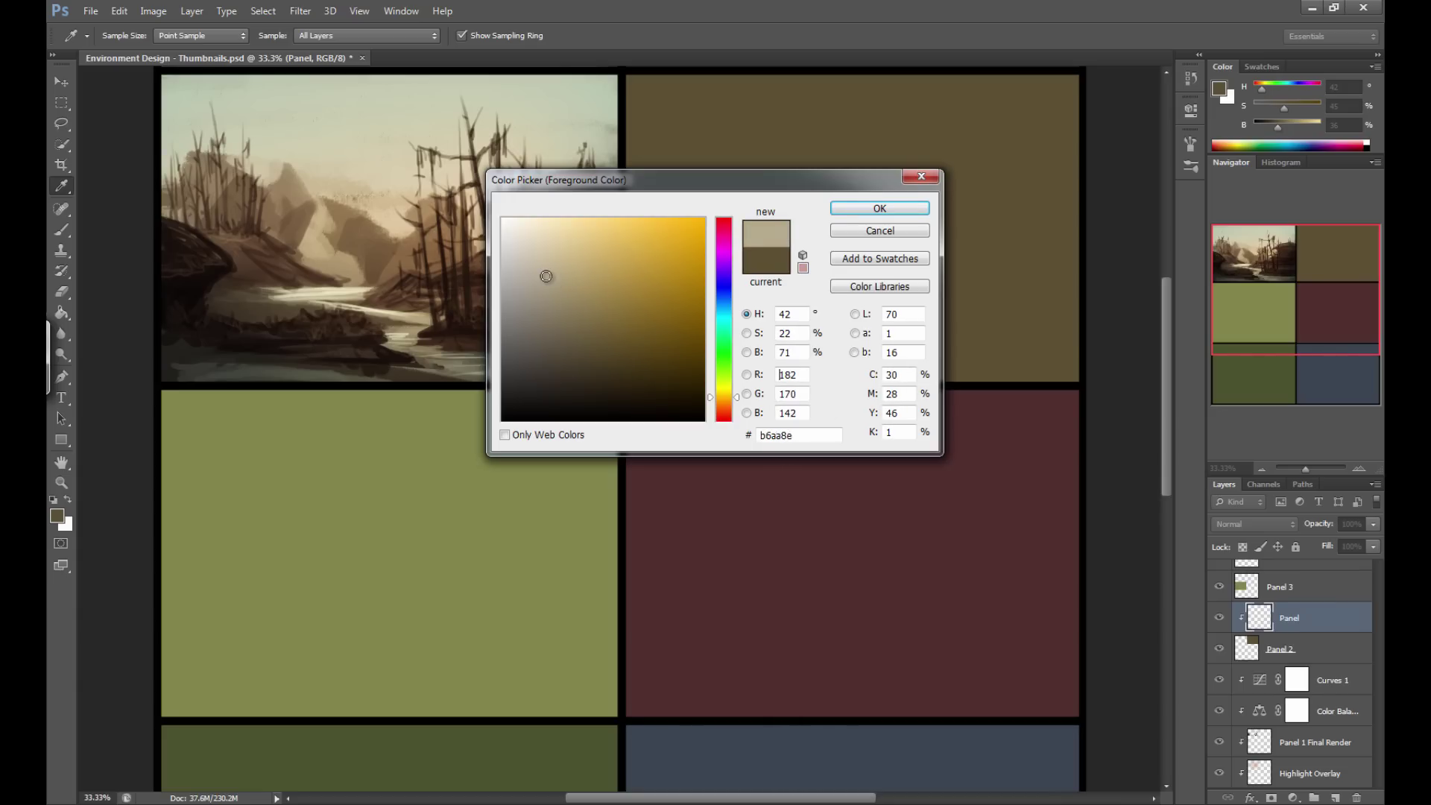
{"action": "left_click", "coordinate": [537, 263]}
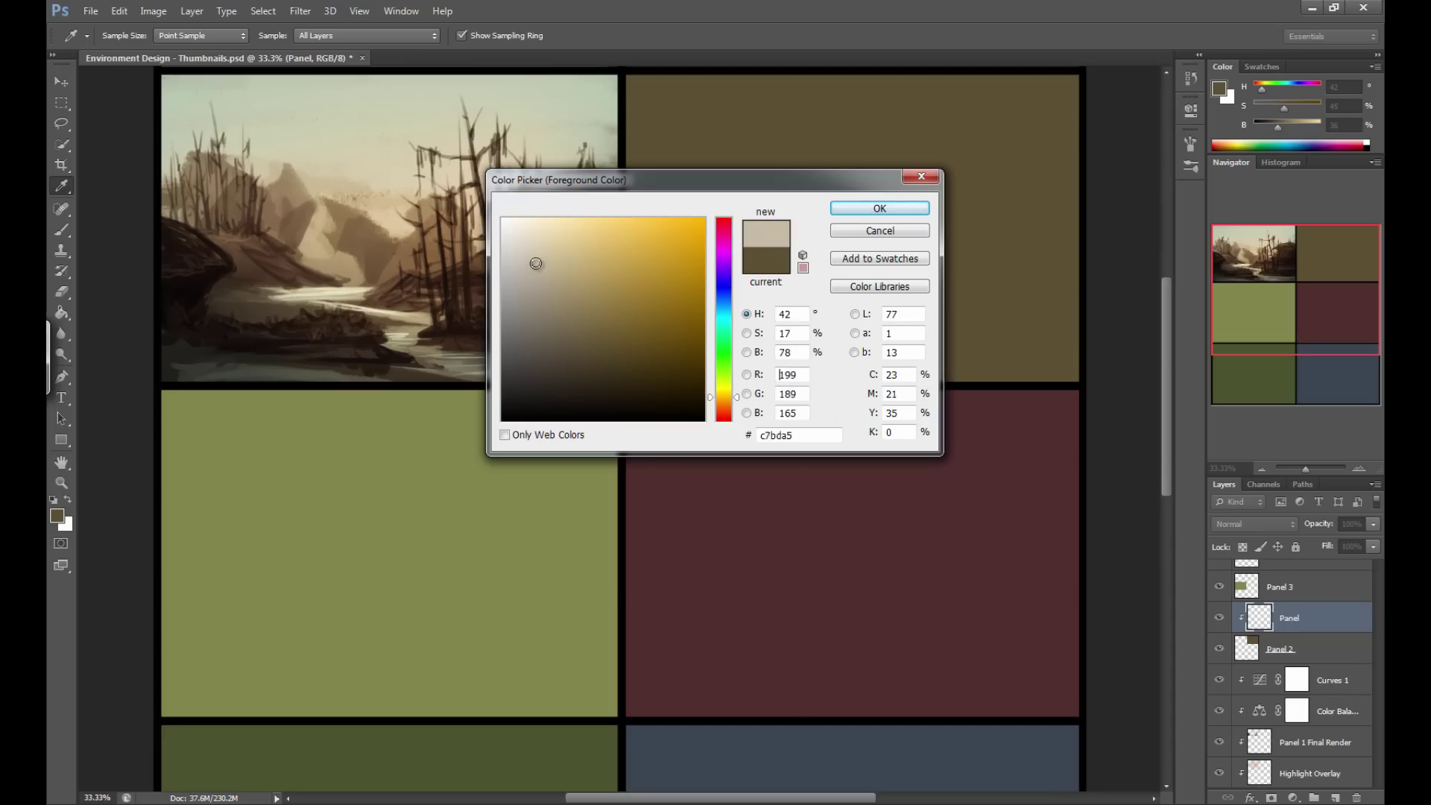
{"action": "left_click", "coordinate": [840, 219]}
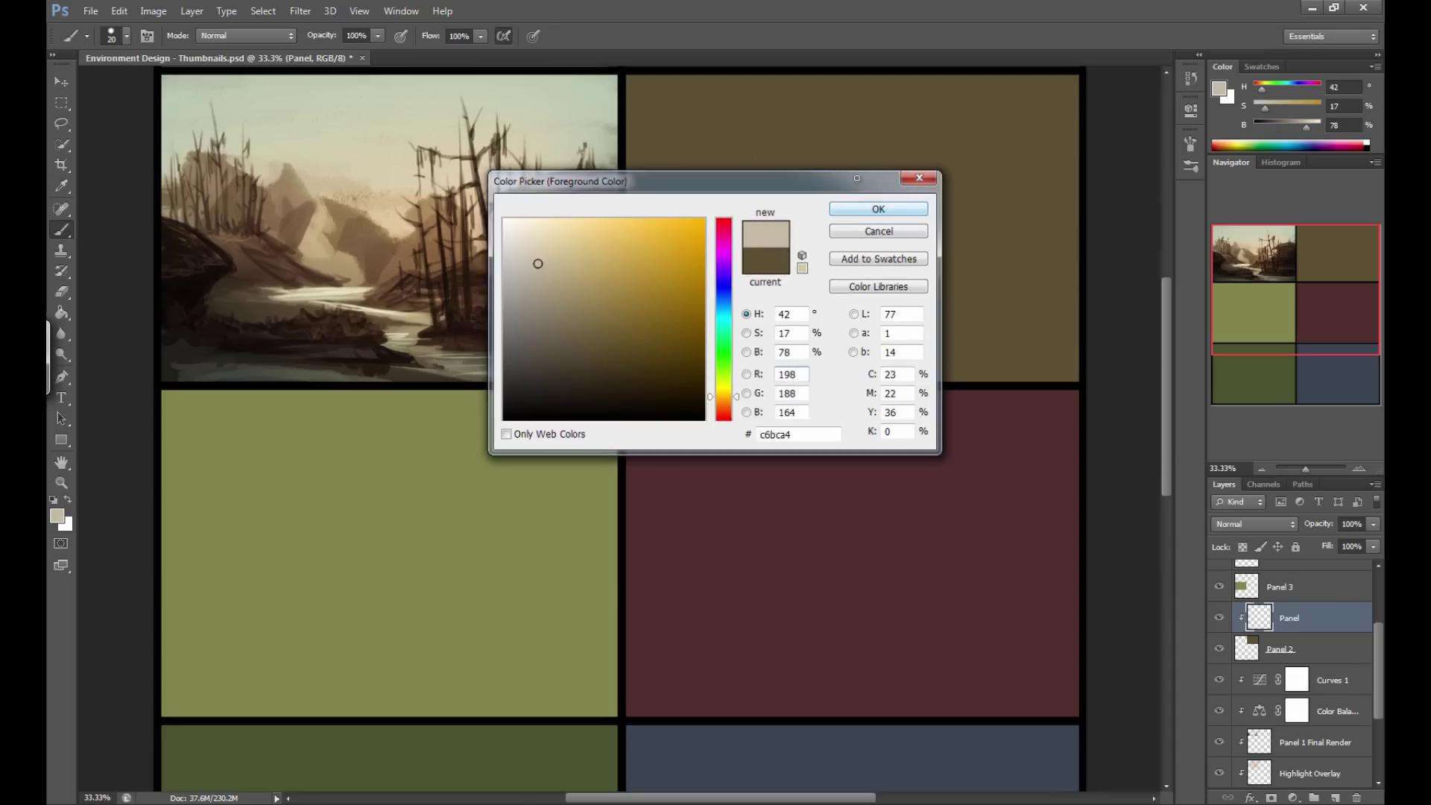
Switch to a rough textured brush preset and lower the brush opacity to 77%.
{"action": "key", "text": "b"}
{"action": "key", "text": "bracketright"}
{"action": "key", "text": "bracketright"}
{"action": "key", "text": "bracketright"}
{"action": "key", "text": "bracketright"}
{"action": "key", "text": "bracketright"}
{"action": "key", "text": "bracketright"}
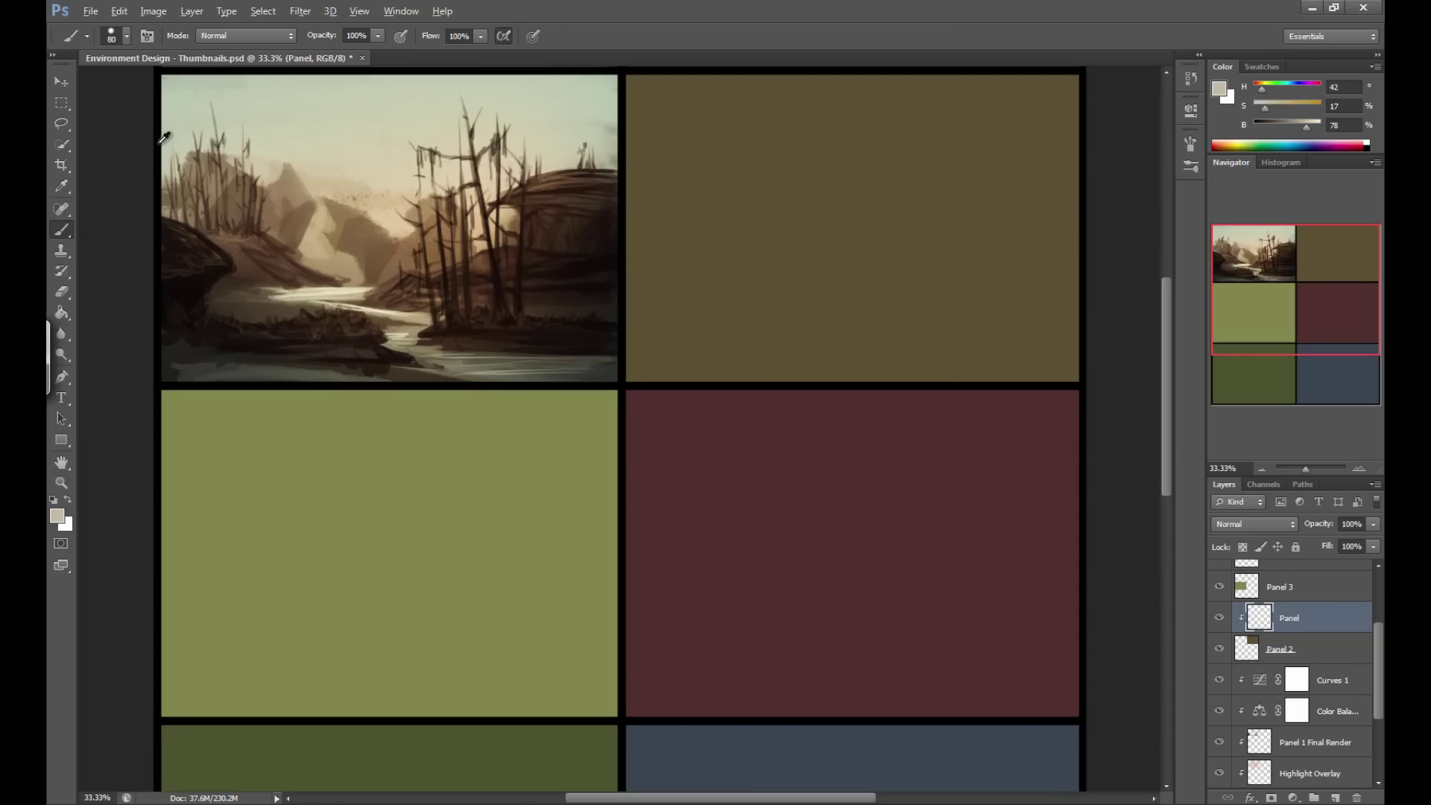
{"action": "left_click", "coordinate": [127, 36]}
{"action": "left_click_drag", "start_coordinate": [228, 178], "coordinate": [243, 219]}
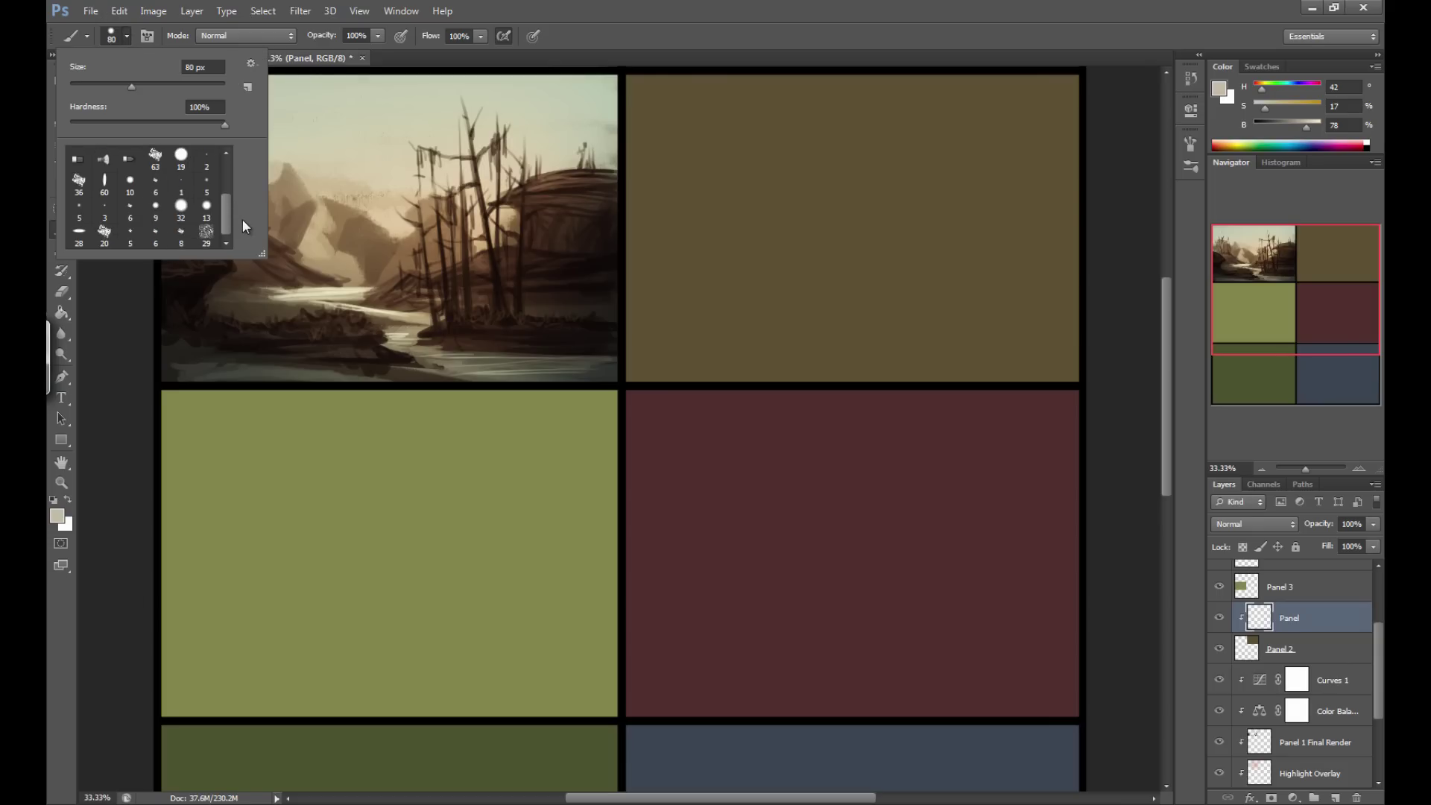
{"action": "left_click", "coordinate": [155, 158]}
{"action": "left_click", "coordinate": [78, 180]}
{"action": "left_click", "coordinate": [216, 295]}
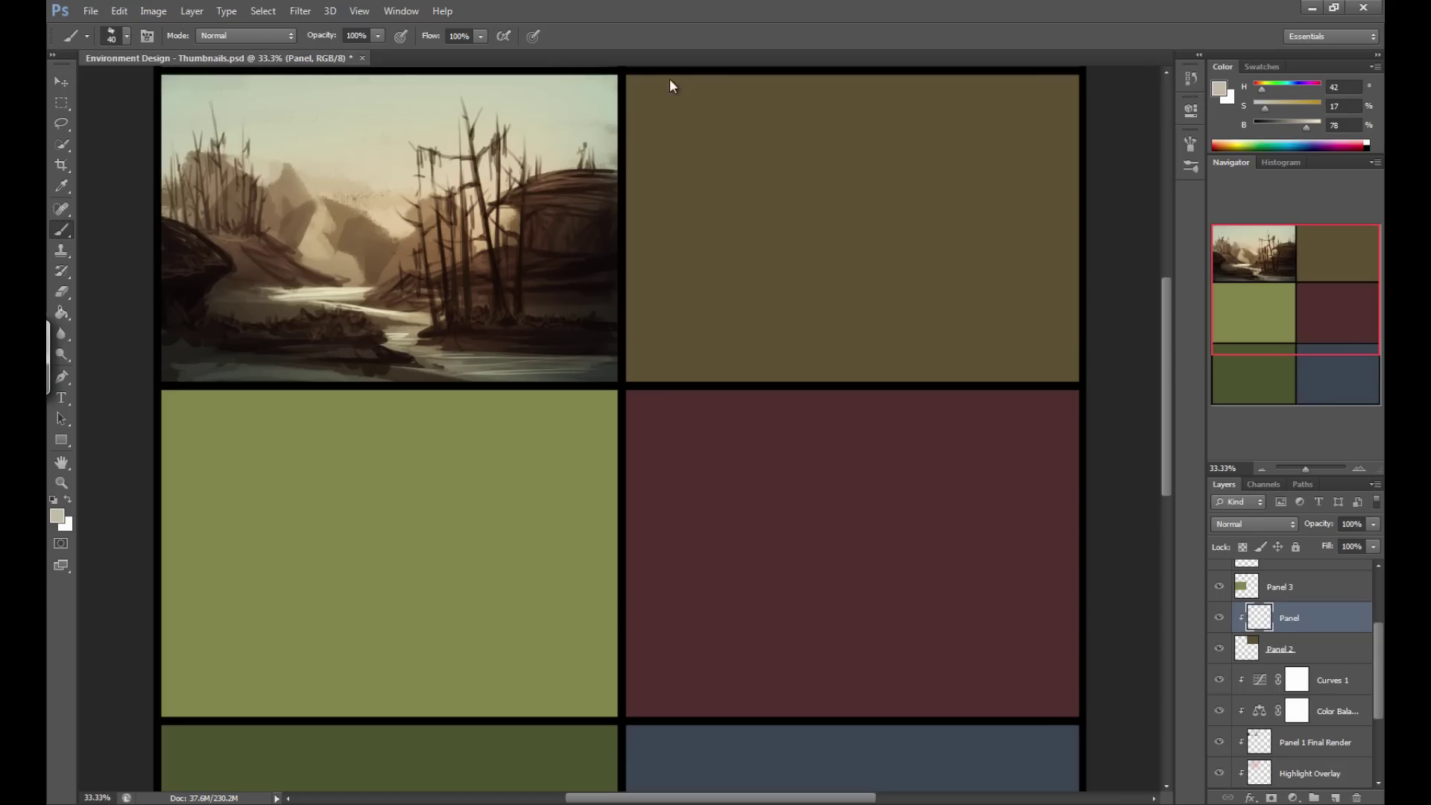
{"action": "left_click", "coordinate": [378, 36]}
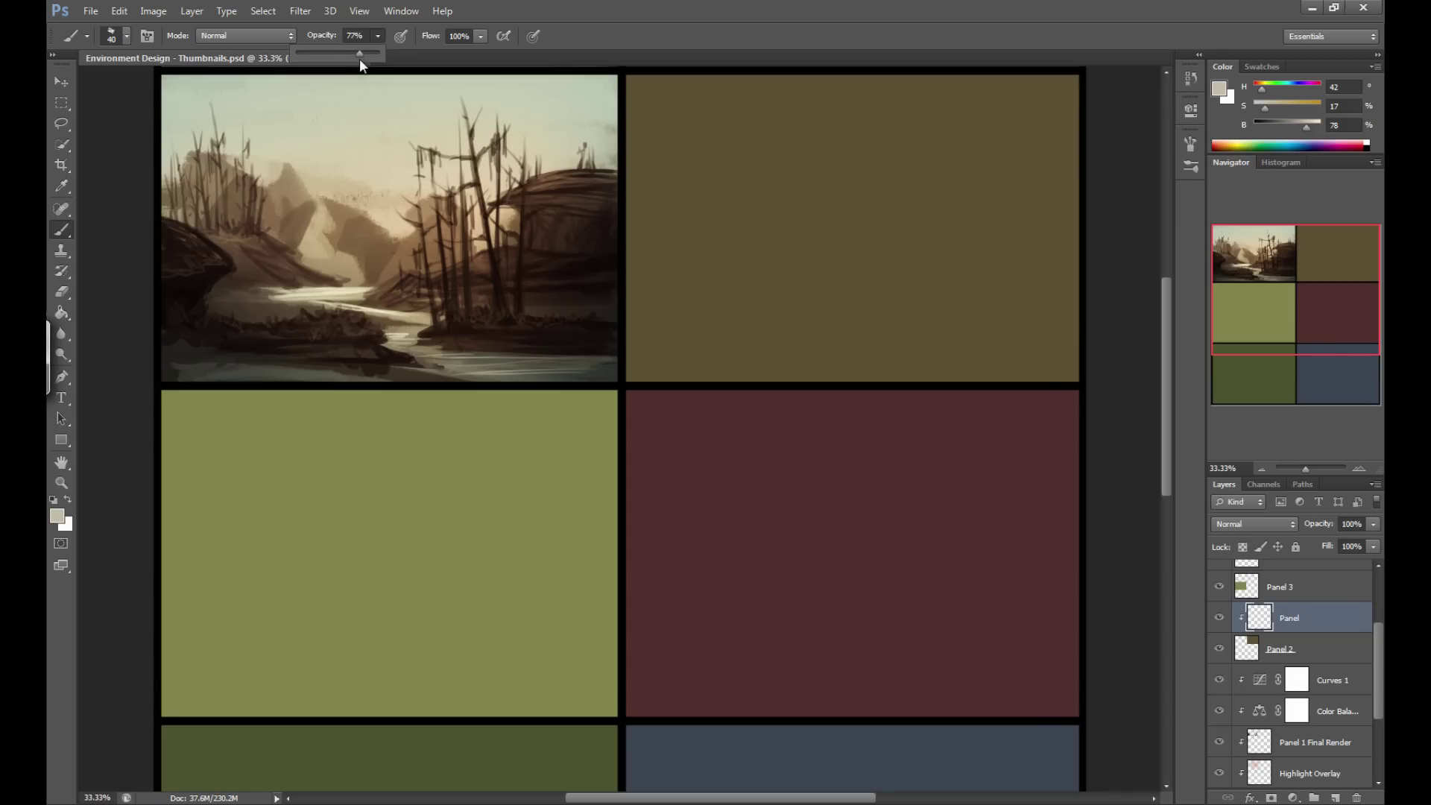
{"action": "left_click", "coordinate": [1070, 165]}
Block in Panel 2's sky with broad pale beige strokes, enlarging the brush from 45 up to 175.
{"action": "key", "text": "bracketright"}
{"action": "left_click_drag", "start_coordinate": [703, 187], "coordinate": [703, 215]}
{"action": "mouse_move", "coordinate": [706, 155]}
{"action": "left_mouse_down"}
{"action": "mouse_move", "coordinate": [715, 118]}
{"action": "mouse_move", "coordinate": [722, 186]}
{"action": "mouse_move", "coordinate": [741, 210]}
{"action": "mouse_move", "coordinate": [717, 114]}
{"action": "mouse_move", "coordinate": [710, 178]}
{"action": "mouse_move", "coordinate": [716, 135]}
{"action": "left_mouse_up"}
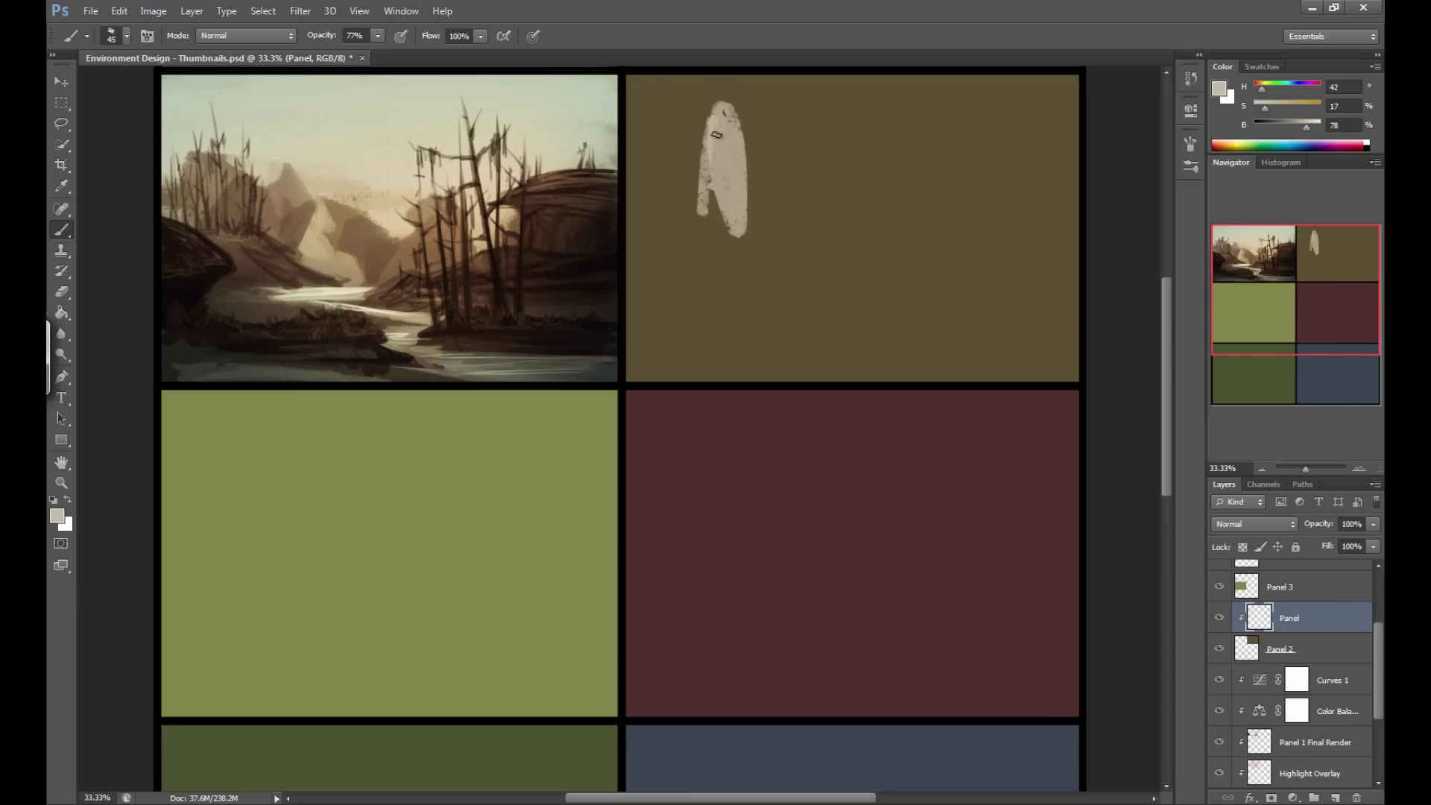
{"action": "key", "text": "bracketright"}
{"action": "key", "text": "bracketright"}
{"action": "key", "text": "bracketright"}
{"action": "key", "text": "bracketright"}
{"action": "key", "text": "bracketright"}
{"action": "key", "text": "bracketright"}
{"action": "key", "text": "bracketright"}
{"action": "key", "text": "bracketright"}
{"action": "key", "text": "bracketright"}
{"action": "mouse_move", "coordinate": [1066, 75]}
{"action": "left_mouse_down"}
{"action": "mouse_move", "coordinate": [665, 61]}
{"action": "mouse_move", "coordinate": [637, 130]}
{"action": "mouse_move", "coordinate": [775, 97]}
{"action": "mouse_move", "coordinate": [939, 105]}
{"action": "mouse_move", "coordinate": [1054, 71]}
{"action": "mouse_move", "coordinate": [881, 139]}
{"action": "mouse_move", "coordinate": [1047, 141]}
{"action": "mouse_move", "coordinate": [746, 160]}
{"action": "mouse_move", "coordinate": [846, 123]}
{"action": "left_mouse_up"}
{"action": "mouse_move", "coordinate": [653, 151]}
{"action": "left_mouse_down"}
{"action": "mouse_move", "coordinate": [919, 150]}
{"action": "mouse_move", "coordinate": [1073, 190]}
{"action": "mouse_move", "coordinate": [857, 84]}
{"action": "mouse_move", "coordinate": [716, 93]}
{"action": "mouse_move", "coordinate": [767, 166]}
{"action": "mouse_move", "coordinate": [641, 127]}
{"action": "mouse_move", "coordinate": [751, 176]}
{"action": "mouse_move", "coordinate": [897, 144]}
{"action": "mouse_move", "coordinate": [865, 208]}
{"action": "left_mouse_up"}
{"action": "key", "text": "alt"}
{"action": "mouse_move", "coordinate": [673, 172]}
{"action": "left_mouse_down"}
{"action": "mouse_move", "coordinate": [954, 261]}
{"action": "mouse_move", "coordinate": [1073, 223]}
{"action": "mouse_move", "coordinate": [917, 208]}
{"action": "left_mouse_up"}
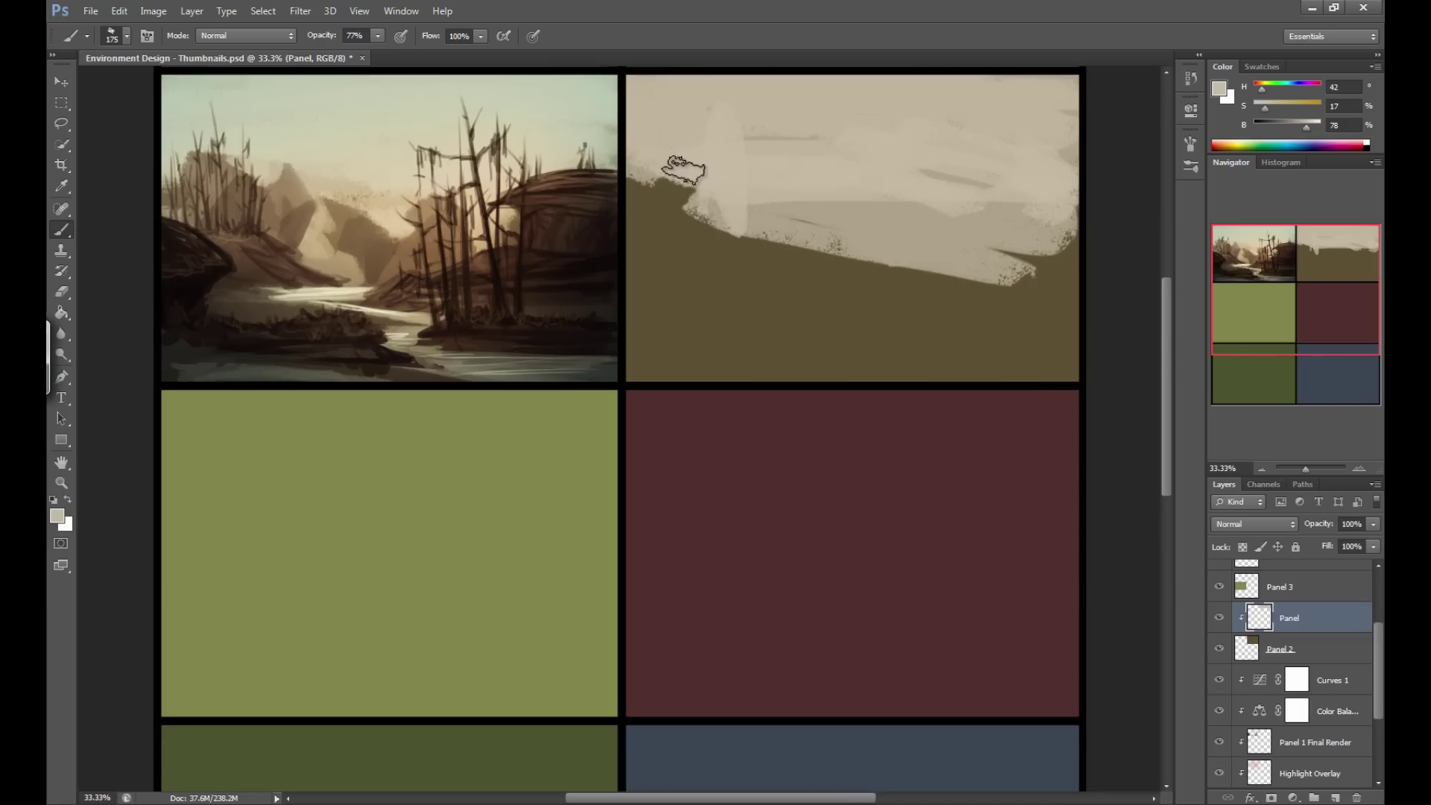
Sample Panel 2's olive brown and paint the hill ridge and rocky peaks against the sky, reducing the brush to 70.
{"action": "key", "text": "bracketleft"}
{"action": "key", "text": "bracketleft"}
{"action": "key", "text": "bracketleft"}
{"action": "left_click", "coordinate": [859, 282], "text": "alt"}
{"action": "mouse_move", "coordinate": [864, 235]}
{"action": "left_mouse_down"}
{"action": "mouse_move", "coordinate": [828, 210]}
{"action": "mouse_move", "coordinate": [732, 205]}
{"action": "mouse_move", "coordinate": [673, 239]}
{"action": "mouse_move", "coordinate": [800, 252]}
{"action": "mouse_move", "coordinate": [852, 274]}
{"action": "left_mouse_up"}
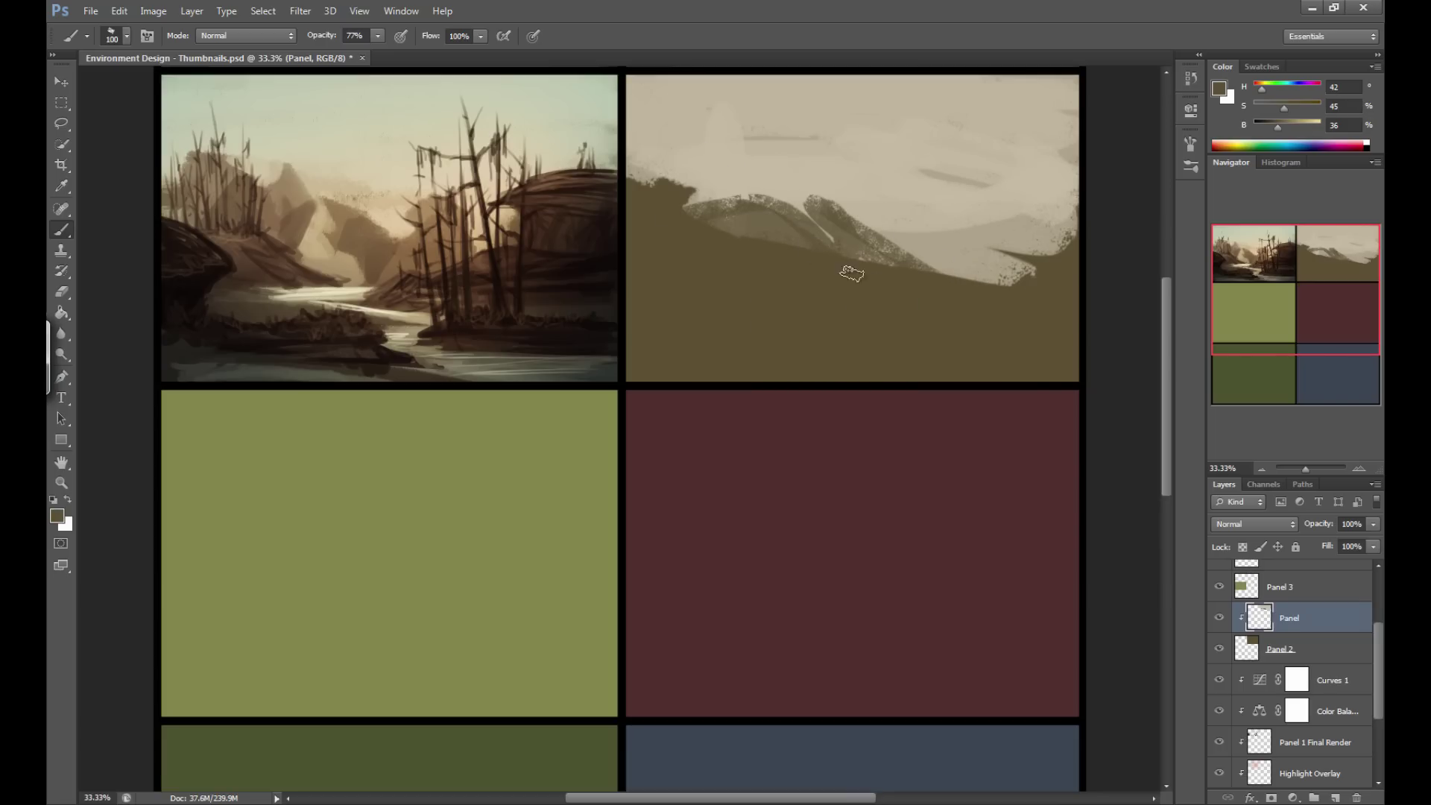
{"action": "key", "text": "bracketleft"}
{"action": "key", "text": "bracketleft"}
{"action": "key", "text": "bracketleft"}
{"action": "mouse_move", "coordinate": [701, 175]}
{"action": "left_mouse_down"}
{"action": "mouse_move", "coordinate": [671, 140]}
{"action": "mouse_move", "coordinate": [648, 171]}
{"action": "mouse_move", "coordinate": [705, 183]}
{"action": "left_mouse_up"}
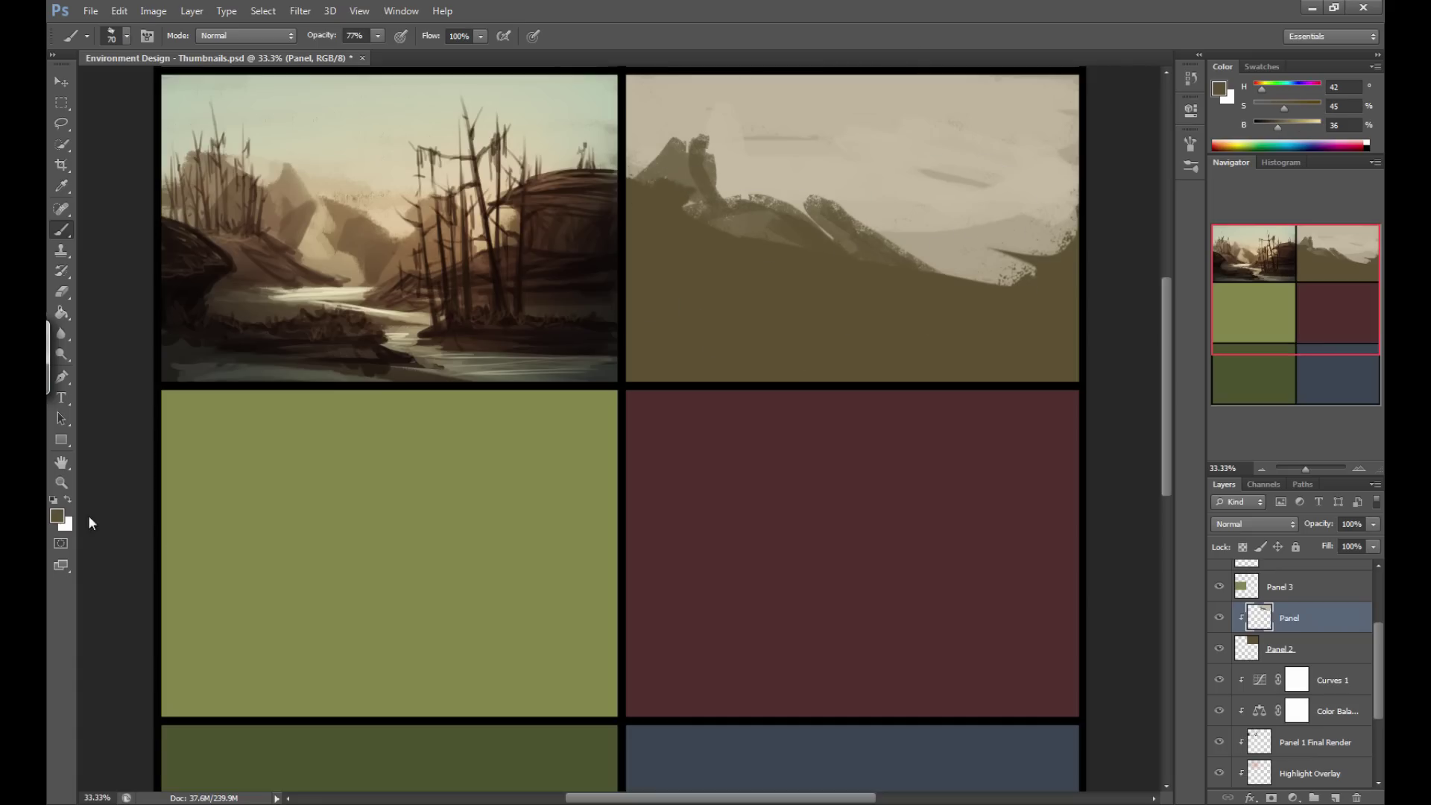
Set the foreground colour to a muted grey-green with hue 85, saturation 18% and brightness 47%.
{"action": "left_click", "coordinate": [57, 515]}
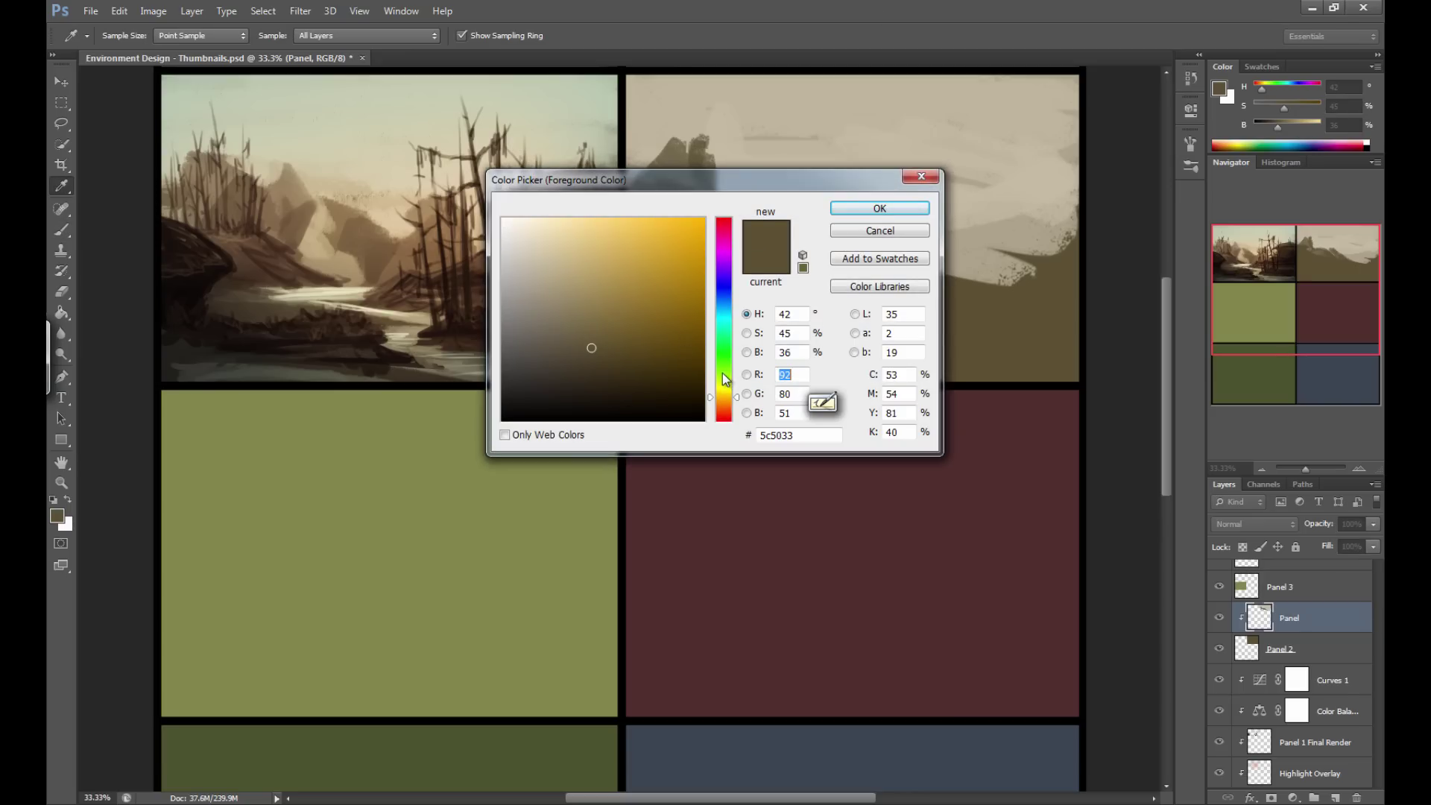
{"action": "left_click_drag", "start_coordinate": [730, 353], "coordinate": [729, 324]}
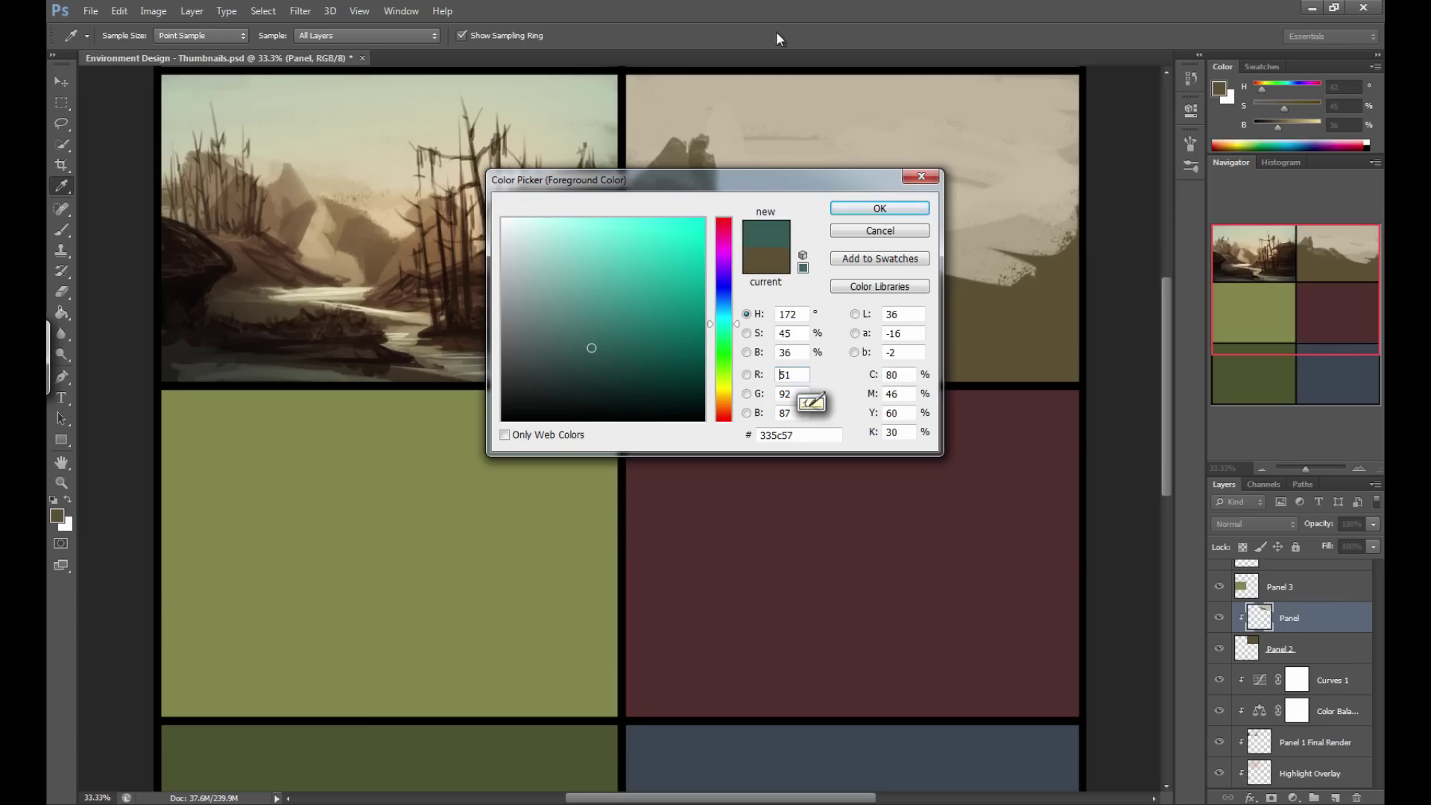
{"action": "left_click_drag", "start_coordinate": [724, 324], "coordinate": [725, 313]}
{"action": "left_click_drag", "start_coordinate": [591, 347], "coordinate": [538, 324]}
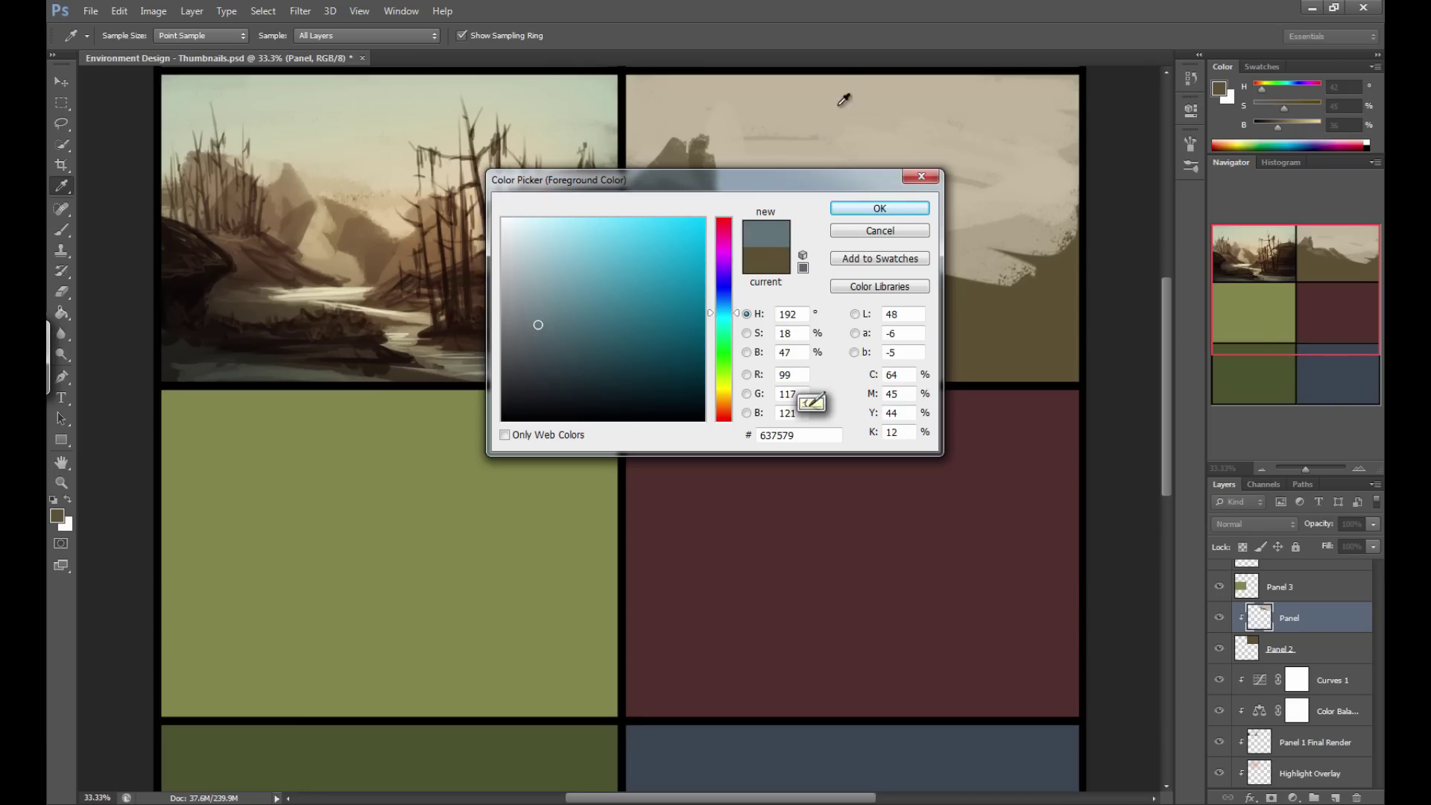
{"action": "left_click_drag", "start_coordinate": [720, 322], "coordinate": [722, 373]}
{"action": "left_click", "coordinate": [876, 212]}
Paint the grey-green water across the lower part of Panel 2 with the brush at size 90.
{"action": "key", "text": "]"}
{"action": "key", "text": "]"}
{"action": "left_click_drag", "start_coordinate": [1033, 279], "coordinate": [811, 291]}
{"action": "mouse_move", "coordinate": [993, 289]}
{"action": "left_mouse_down"}
{"action": "mouse_move", "coordinate": [925, 310]}
{"action": "mouse_move", "coordinate": [999, 299]}
{"action": "mouse_move", "coordinate": [764, 297]}
{"action": "mouse_move", "coordinate": [908, 319]}
{"action": "mouse_move", "coordinate": [772, 331]}
{"action": "mouse_move", "coordinate": [1058, 347]}
{"action": "mouse_move", "coordinate": [645, 335]}
{"action": "mouse_move", "coordinate": [673, 340]}
{"action": "left_mouse_up"}
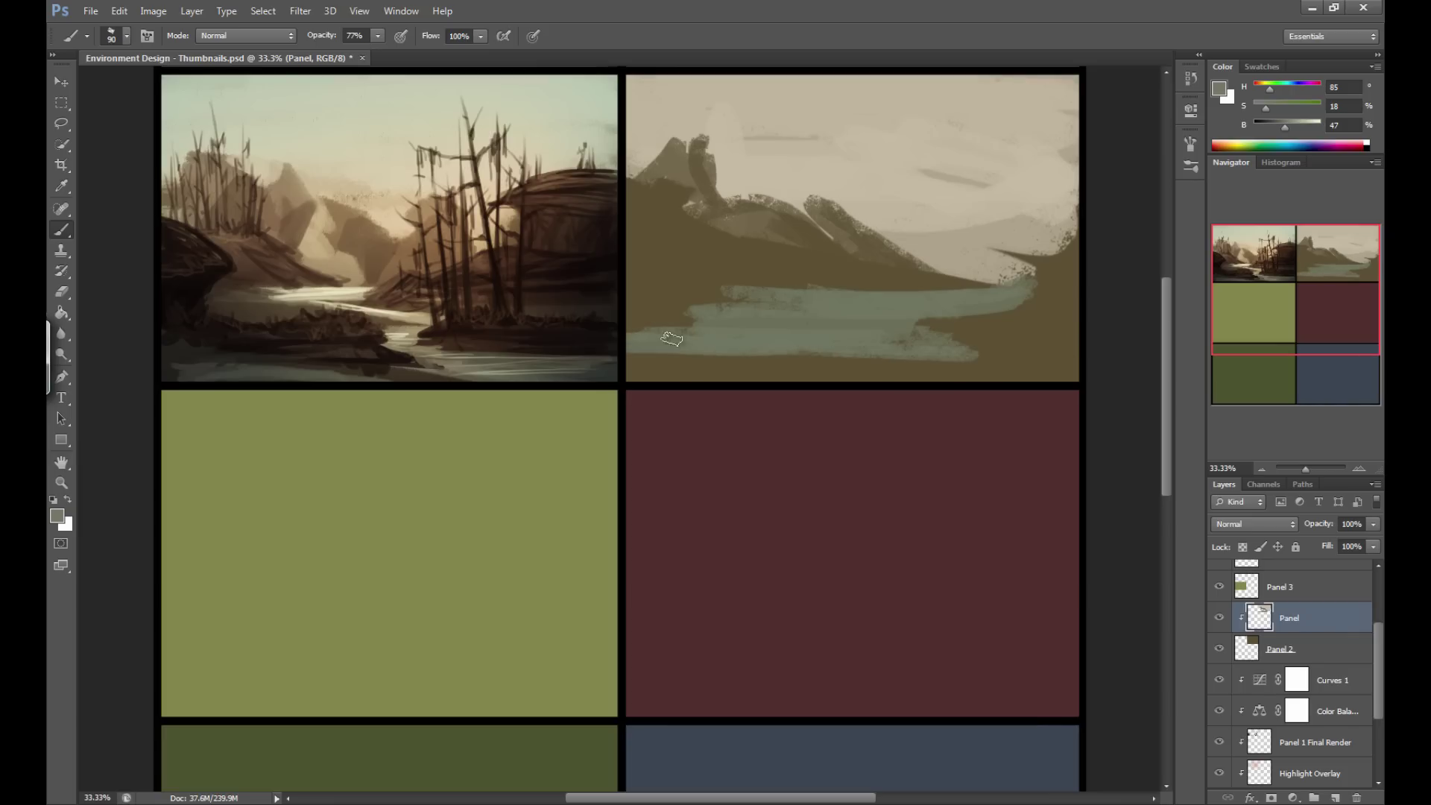
{"action": "left_click_drag", "start_coordinate": [817, 323], "coordinate": [726, 328]}
{"action": "mouse_move", "coordinate": [832, 359]}
{"action": "left_mouse_down"}
{"action": "mouse_move", "coordinate": [600, 374]}
{"action": "mouse_move", "coordinate": [882, 387]}
{"action": "mouse_move", "coordinate": [924, 385]}
{"action": "mouse_move", "coordinate": [758, 377]}
{"action": "mouse_move", "coordinate": [760, 358]}
{"action": "mouse_move", "coordinate": [1000, 374]}
{"action": "mouse_move", "coordinate": [1021, 358]}
{"action": "mouse_move", "coordinate": [930, 351]}
{"action": "left_mouse_up"}
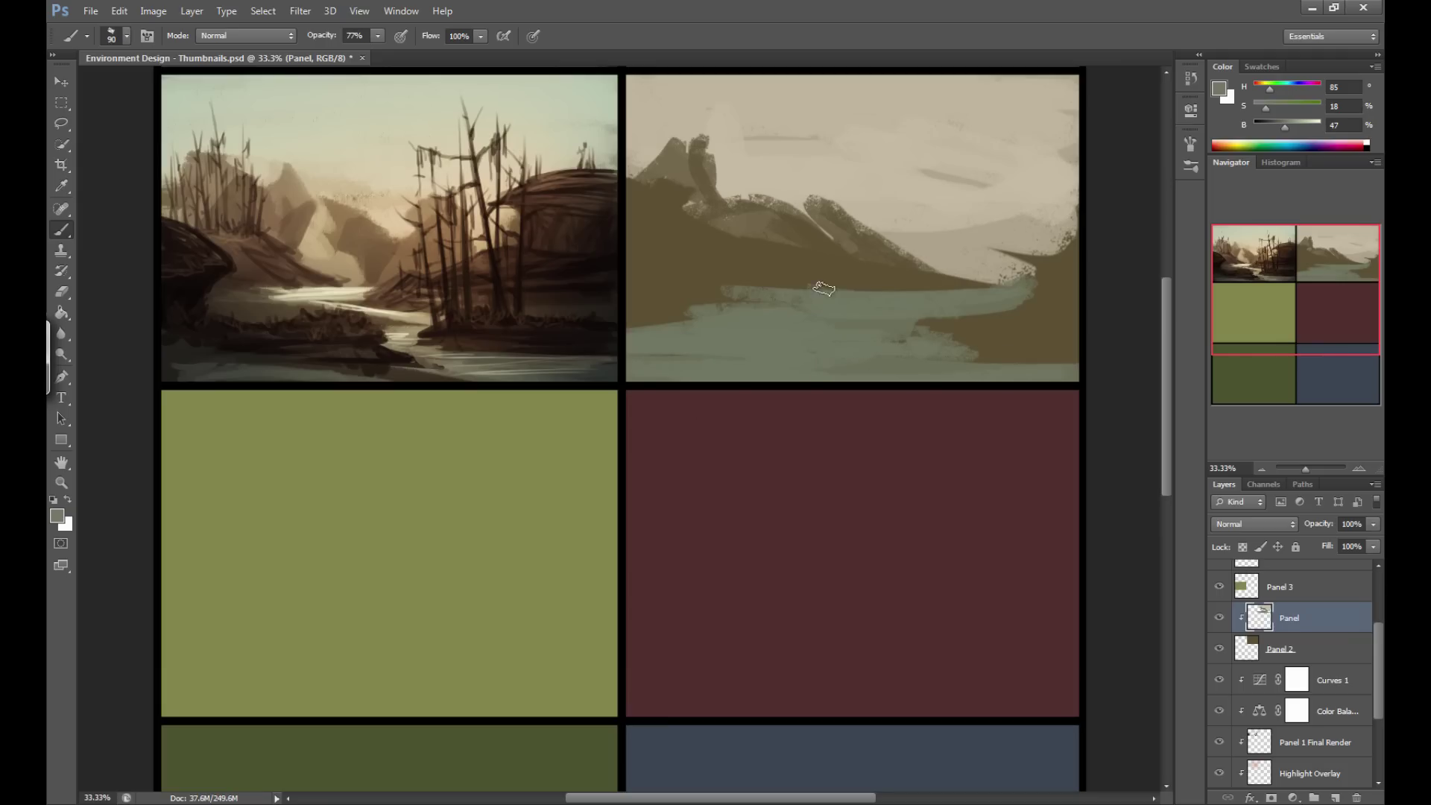
Sample the bank and water colours, and paint a grey-green band below Panel 2's rocky peaks with a brush reduced to 40.
{"action": "left_click", "coordinate": [731, 270], "text": "alt"}
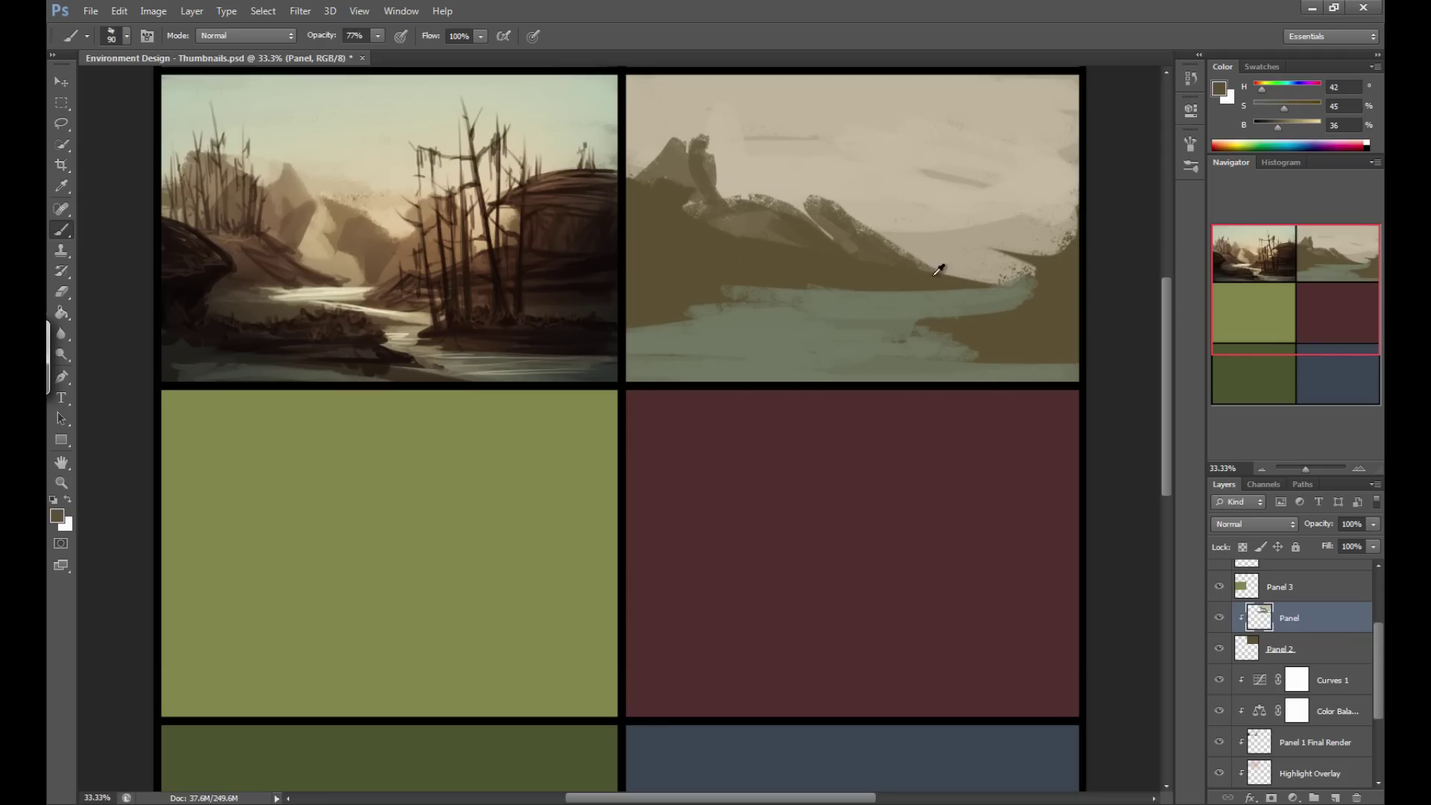
{"action": "left_click", "coordinate": [876, 307], "text": "alt"}
{"action": "left_click", "coordinate": [837, 266], "text": "alt"}
{"action": "left_click", "coordinate": [768, 303], "text": "alt"}
{"action": "left_click", "coordinate": [788, 266], "text": "alt"}
{"action": "left_click", "coordinate": [816, 317], "text": "alt"}
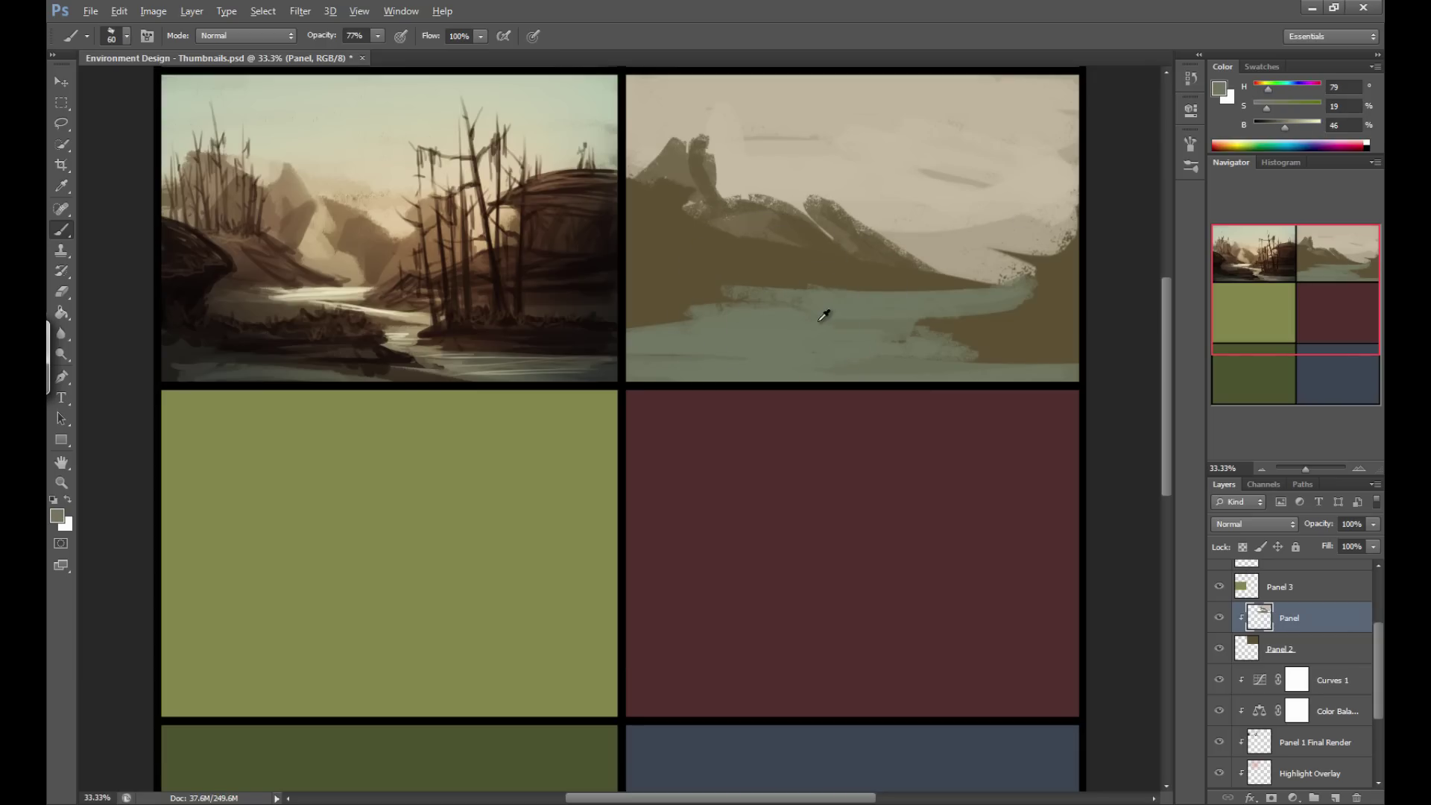
{"action": "mouse_move", "coordinate": [756, 213]}
{"action": "left_mouse_down"}
{"action": "mouse_move", "coordinate": [765, 223]}
{"action": "mouse_move", "coordinate": [705, 211]}
{"action": "mouse_move", "coordinate": [766, 206]}
{"action": "left_mouse_up"}
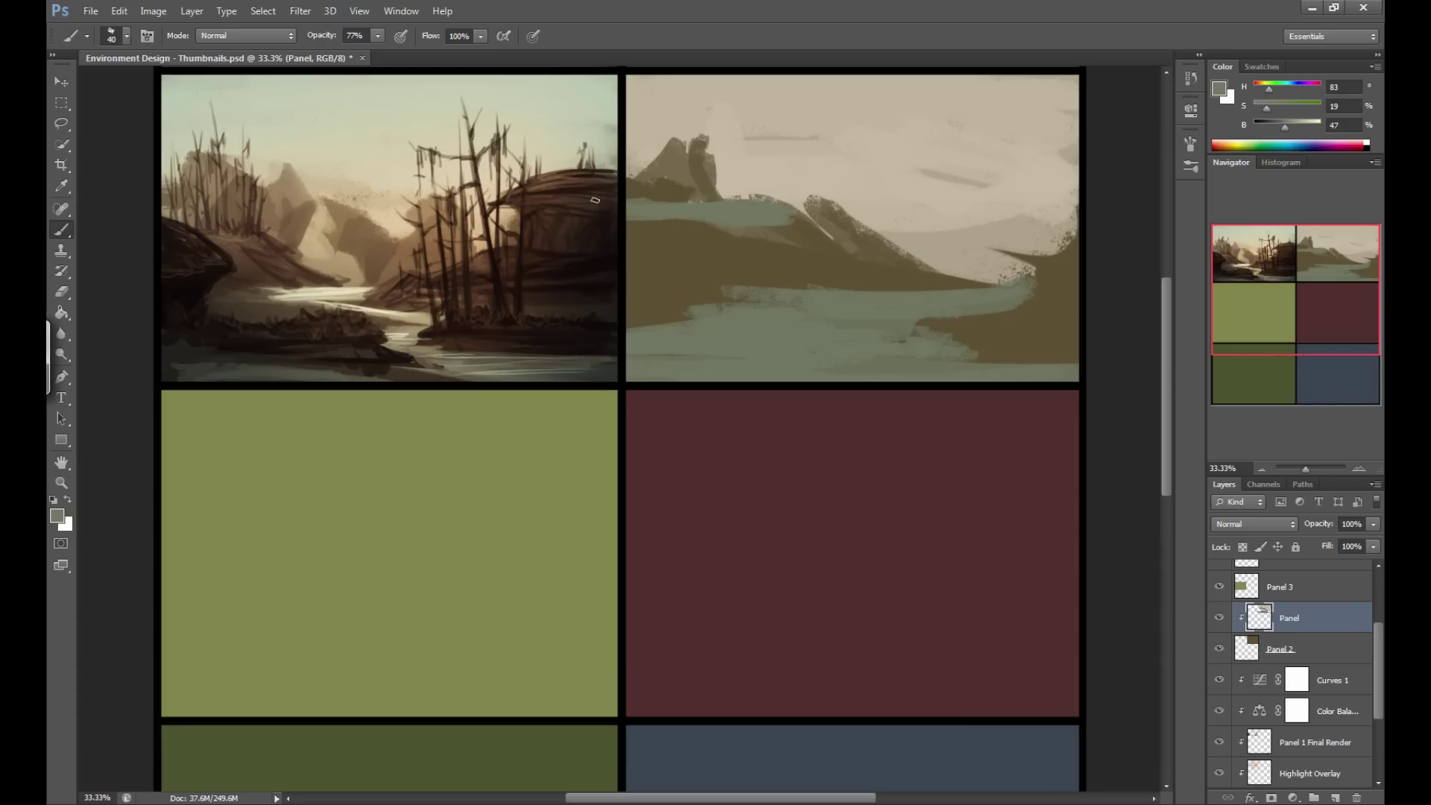
Sample the bank's olive brown and extend the near bank over the water in Panel 2, with a brush up to 60.
{"action": "left_click", "coordinate": [633, 242], "text": "alt"}
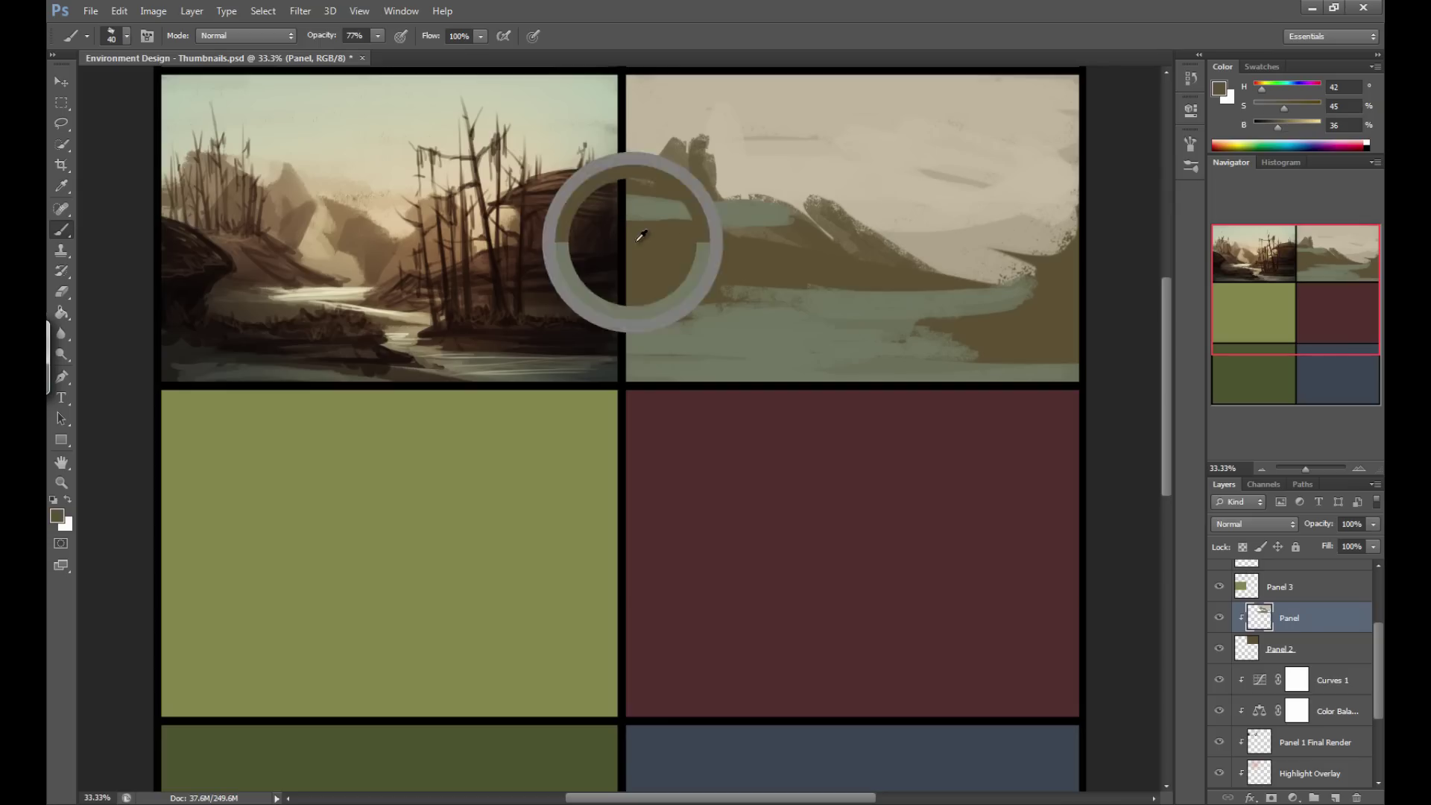
{"action": "left_click", "coordinate": [716, 261], "text": "alt"}
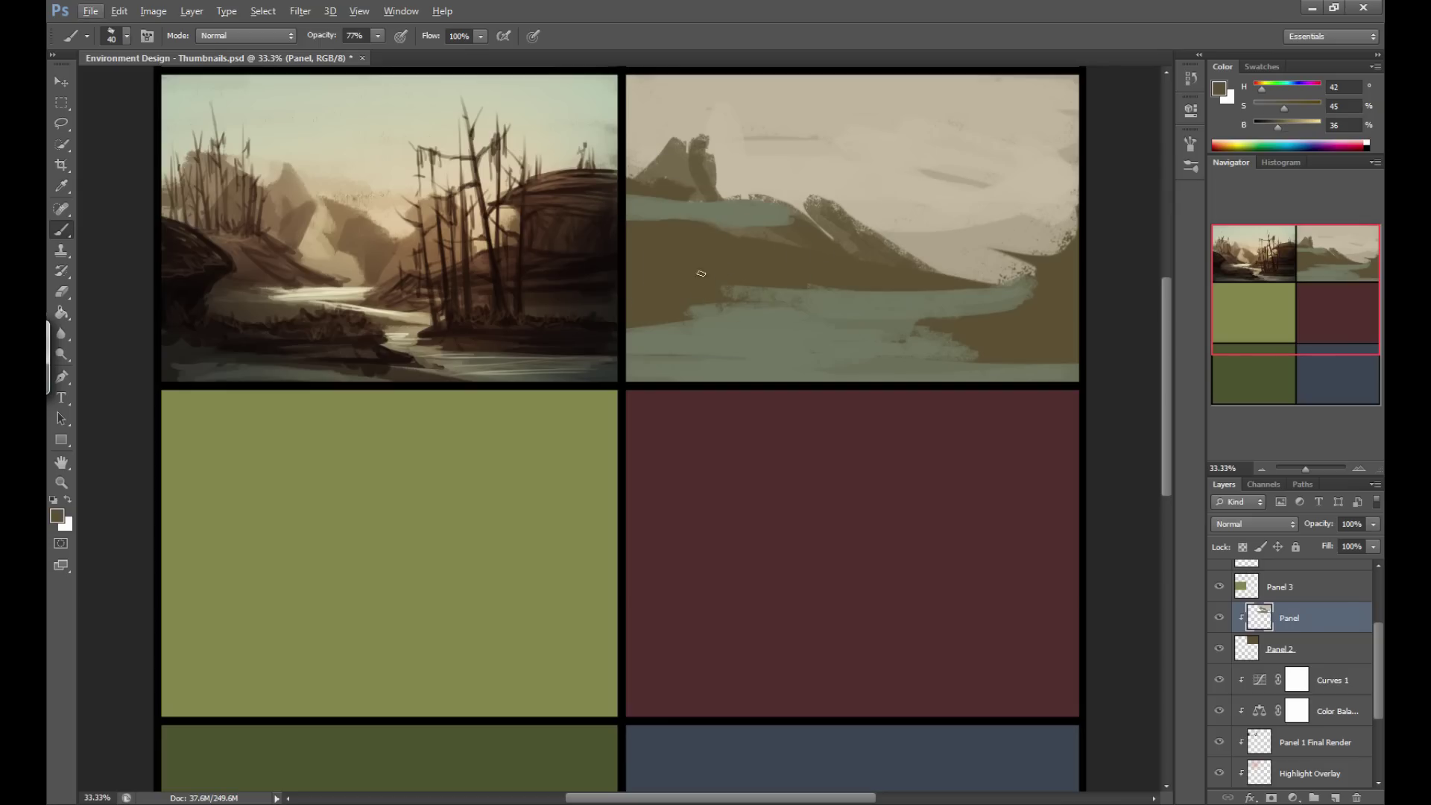
{"action": "mouse_move", "coordinate": [767, 283]}
{"action": "left_mouse_down"}
{"action": "mouse_move", "coordinate": [695, 278]}
{"action": "mouse_move", "coordinate": [706, 292]}
{"action": "mouse_move", "coordinate": [770, 292]}
{"action": "mouse_move", "coordinate": [750, 281]}
{"action": "mouse_move", "coordinate": [742, 302]}
{"action": "mouse_move", "coordinate": [711, 298]}
{"action": "mouse_move", "coordinate": [727, 307]}
{"action": "mouse_move", "coordinate": [649, 301]}
{"action": "left_mouse_up"}
{"action": "key", "text": "bracketright"}
{"action": "key", "text": "bracketleft"}
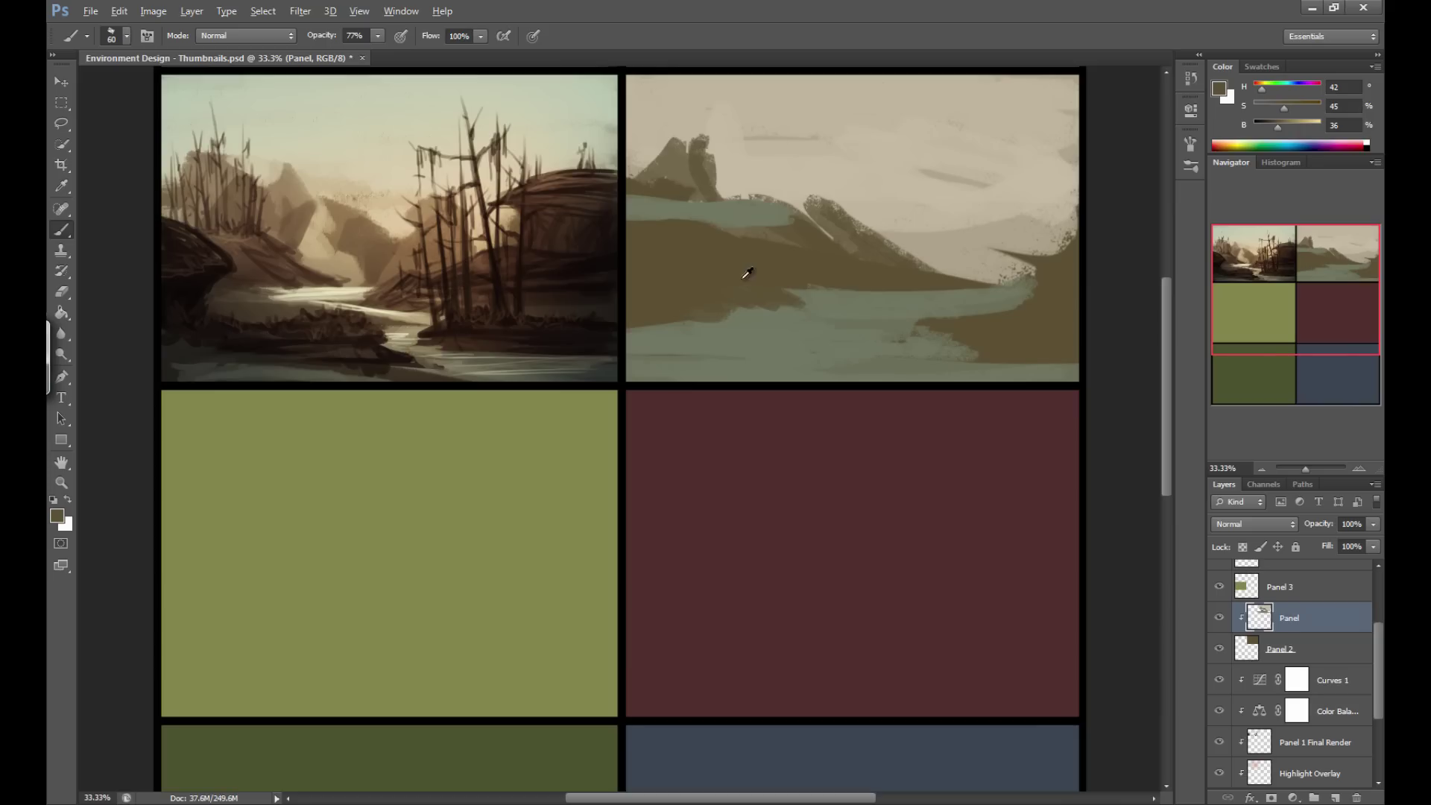
{"action": "left_click", "coordinate": [833, 307], "text": "alt"}
{"action": "left_click", "coordinate": [697, 292], "text": "alt"}
{"action": "key", "text": "alt"}
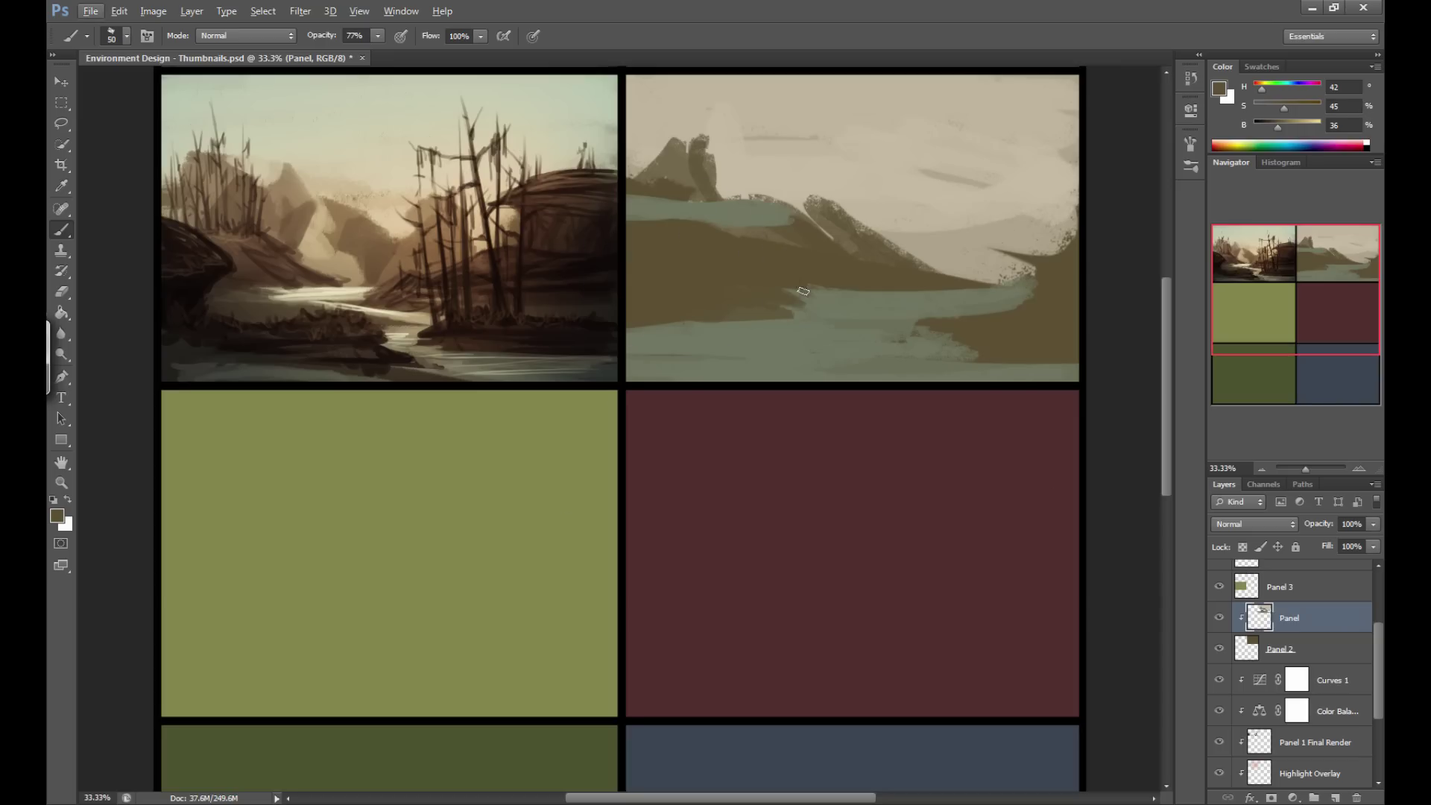
Darken the brown to 18% brightness and paint dark strokes on Panel 2's near bank and the slanted rock at the far edge.
{"action": "key", "text": "alt"}
{"action": "left_click_drag", "start_coordinate": [1276, 136], "coordinate": [1271, 127]}
{"action": "left_click_drag", "start_coordinate": [731, 300], "coordinate": [667, 273]}
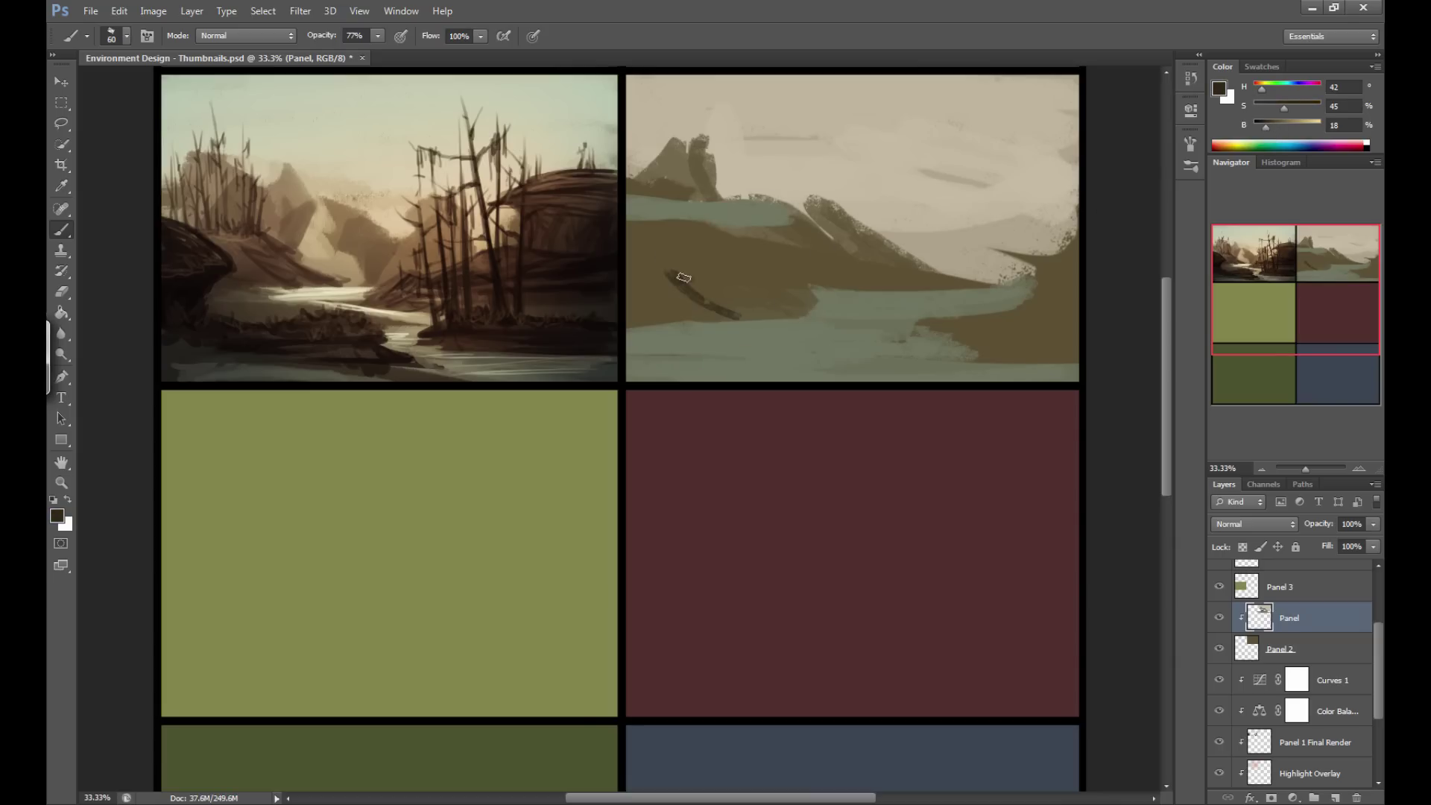
{"action": "mouse_move", "coordinate": [1010, 318]}
{"action": "left_mouse_down"}
{"action": "mouse_move", "coordinate": [1093, 199]}
{"action": "mouse_move", "coordinate": [1073, 270]}
{"action": "mouse_move", "coordinate": [1022, 322]}
{"action": "left_mouse_up"}
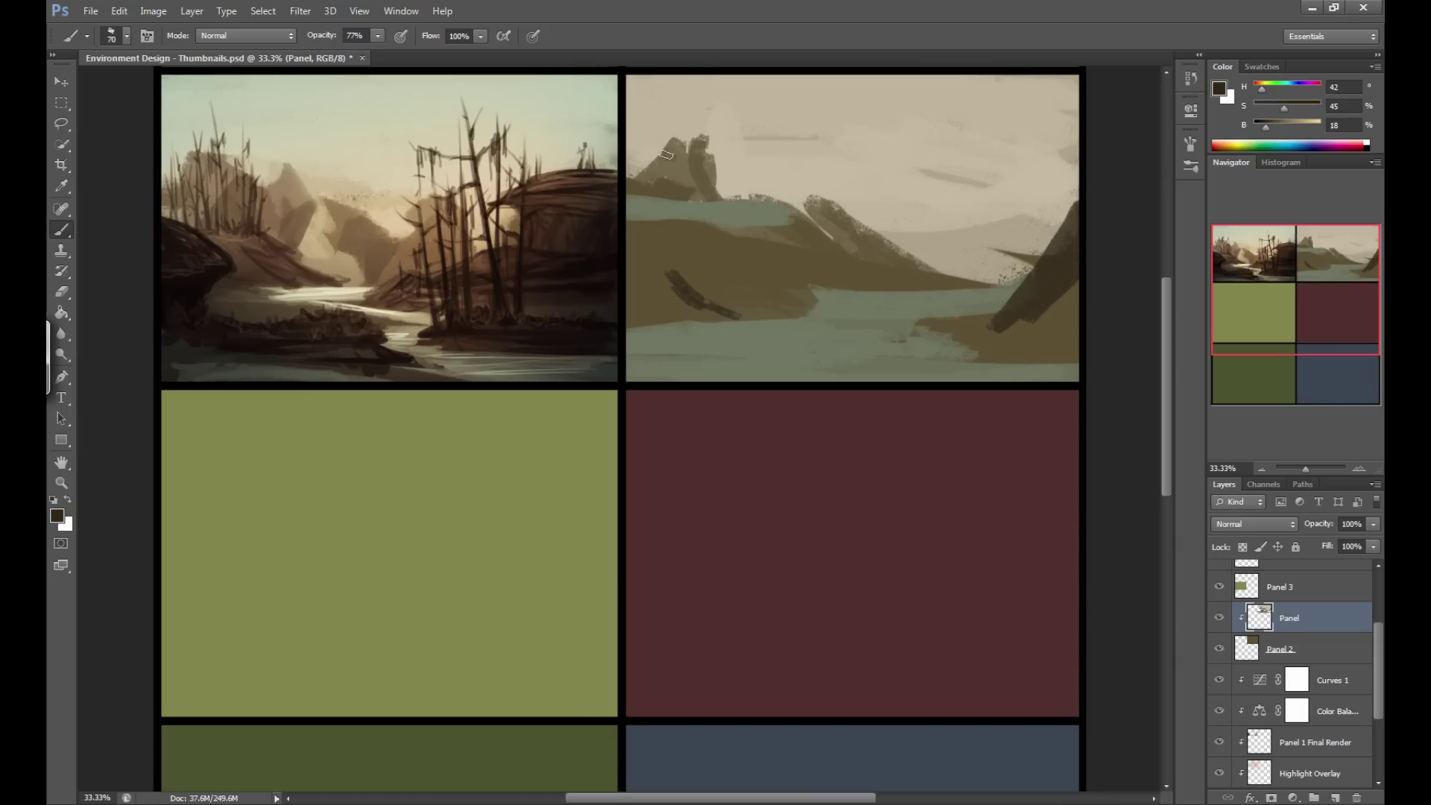
Build the rocky peak into a tall spire using a sampled lighter brown and a brush reduced to 35.
{"action": "left_click_drag", "start_coordinate": [711, 178], "coordinate": [709, 111]}
{"action": "key", "text": "bracketleft"}
{"action": "left_click", "coordinate": [692, 179], "text": "alt"}
{"action": "mouse_move", "coordinate": [706, 188]}
{"action": "left_mouse_down"}
{"action": "mouse_move", "coordinate": [720, 109]}
{"action": "mouse_move", "coordinate": [674, 157]}
{"action": "left_mouse_up"}
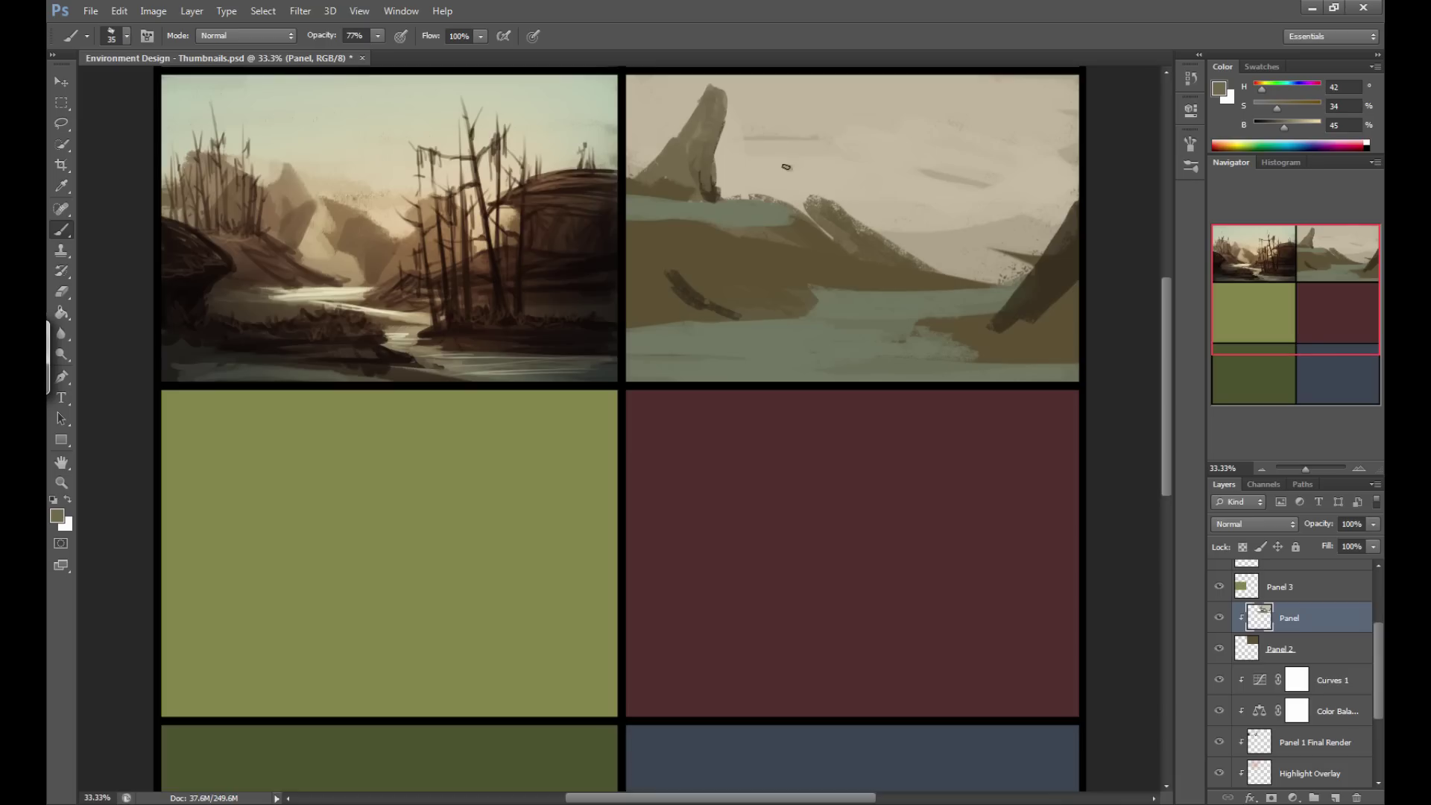
Paint a curved grey-brown rock spire rising from the middle hill in the second thumbnail's landscape.
{"action": "mouse_move", "coordinate": [937, 269]}
{"action": "left_mouse_down"}
{"action": "mouse_move", "coordinate": [845, 203]}
{"action": "mouse_move", "coordinate": [899, 244]}
{"action": "mouse_move", "coordinate": [822, 167]}
{"action": "mouse_move", "coordinate": [811, 222]}
{"action": "mouse_move", "coordinate": [820, 167]}
{"action": "mouse_move", "coordinate": [823, 224]}
{"action": "mouse_move", "coordinate": [822, 177]}
{"action": "left_mouse_up"}
{"action": "key", "text": "bracketright"}
{"action": "mouse_move", "coordinate": [894, 243]}
{"action": "left_mouse_down"}
{"action": "mouse_move", "coordinate": [945, 267]}
{"action": "mouse_move", "coordinate": [880, 260]}
{"action": "mouse_move", "coordinate": [821, 215]}
{"action": "mouse_move", "coordinate": [881, 246]}
{"action": "mouse_move", "coordinate": [883, 269]}
{"action": "mouse_move", "coordinate": [930, 271]}
{"action": "mouse_move", "coordinate": [848, 263]}
{"action": "left_mouse_up"}
{"action": "key", "text": "bracketright"}
Block in darker brown shading across the near-left hill using colours sampled from the hill and its dark stroke.
{"action": "left_click", "coordinate": [862, 269], "text": "alt"}
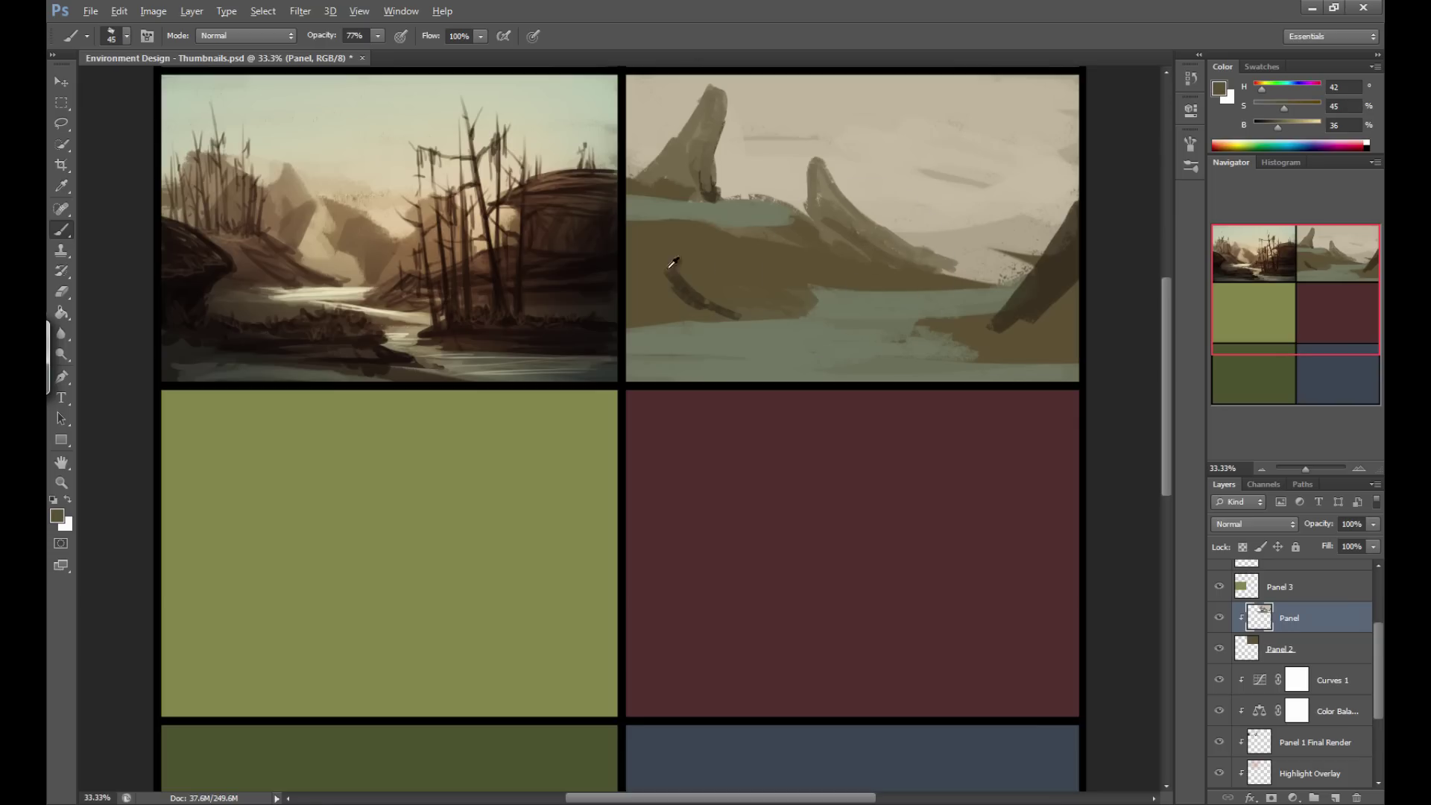
{"action": "left_click", "coordinate": [682, 280], "text": "alt"}
{"action": "key", "text": "bracketright"}
{"action": "key", "text": "bracketright"}
{"action": "key", "text": "bracketright"}
{"action": "key", "text": "bracketright"}
{"action": "mouse_move", "coordinate": [626, 258]}
{"action": "left_mouse_down"}
{"action": "mouse_move", "coordinate": [670, 250]}
{"action": "mouse_move", "coordinate": [723, 291]}
{"action": "mouse_move", "coordinate": [782, 287]}
{"action": "left_mouse_up"}
{"action": "mouse_move", "coordinate": [662, 275]}
{"action": "left_mouse_down"}
{"action": "mouse_move", "coordinate": [622, 245]}
{"action": "mouse_move", "coordinate": [650, 307]}
{"action": "mouse_move", "coordinate": [749, 289]}
{"action": "mouse_move", "coordinate": [793, 248]}
{"action": "mouse_move", "coordinate": [853, 252]}
{"action": "mouse_move", "coordinate": [801, 249]}
{"action": "mouse_move", "coordinate": [774, 269]}
{"action": "mouse_move", "coordinate": [892, 275]}
{"action": "mouse_move", "coordinate": [812, 272]}
{"action": "left_mouse_up"}
Extend the olive-brown tones along the middle hill's slope down to the waterline with a larger brush.
{"action": "left_click", "coordinate": [914, 274], "text": "alt"}
{"action": "key", "text": "bracketright"}
{"action": "key", "text": "bracketright"}
{"action": "key", "text": "bracketright"}
{"action": "mouse_move", "coordinate": [872, 268]}
{"action": "left_mouse_down"}
{"action": "mouse_move", "coordinate": [822, 253]}
{"action": "mouse_move", "coordinate": [683, 290]}
{"action": "mouse_move", "coordinate": [851, 249]}
{"action": "mouse_move", "coordinate": [648, 226]}
{"action": "mouse_move", "coordinate": [799, 284]}
{"action": "mouse_move", "coordinate": [750, 304]}
{"action": "mouse_move", "coordinate": [801, 292]}
{"action": "mouse_move", "coordinate": [777, 283]}
{"action": "mouse_move", "coordinate": [792, 304]}
{"action": "mouse_move", "coordinate": [697, 275]}
{"action": "mouse_move", "coordinate": [772, 268]}
{"action": "mouse_move", "coordinate": [661, 275]}
{"action": "mouse_move", "coordinate": [757, 276]}
{"action": "left_mouse_up"}
{"action": "left_click", "coordinate": [742, 272], "text": "alt"}
{"action": "left_click", "coordinate": [755, 305], "text": "alt"}
{"action": "key", "text": "bracketleft"}
{"action": "left_click", "coordinate": [717, 304], "text": "alt"}
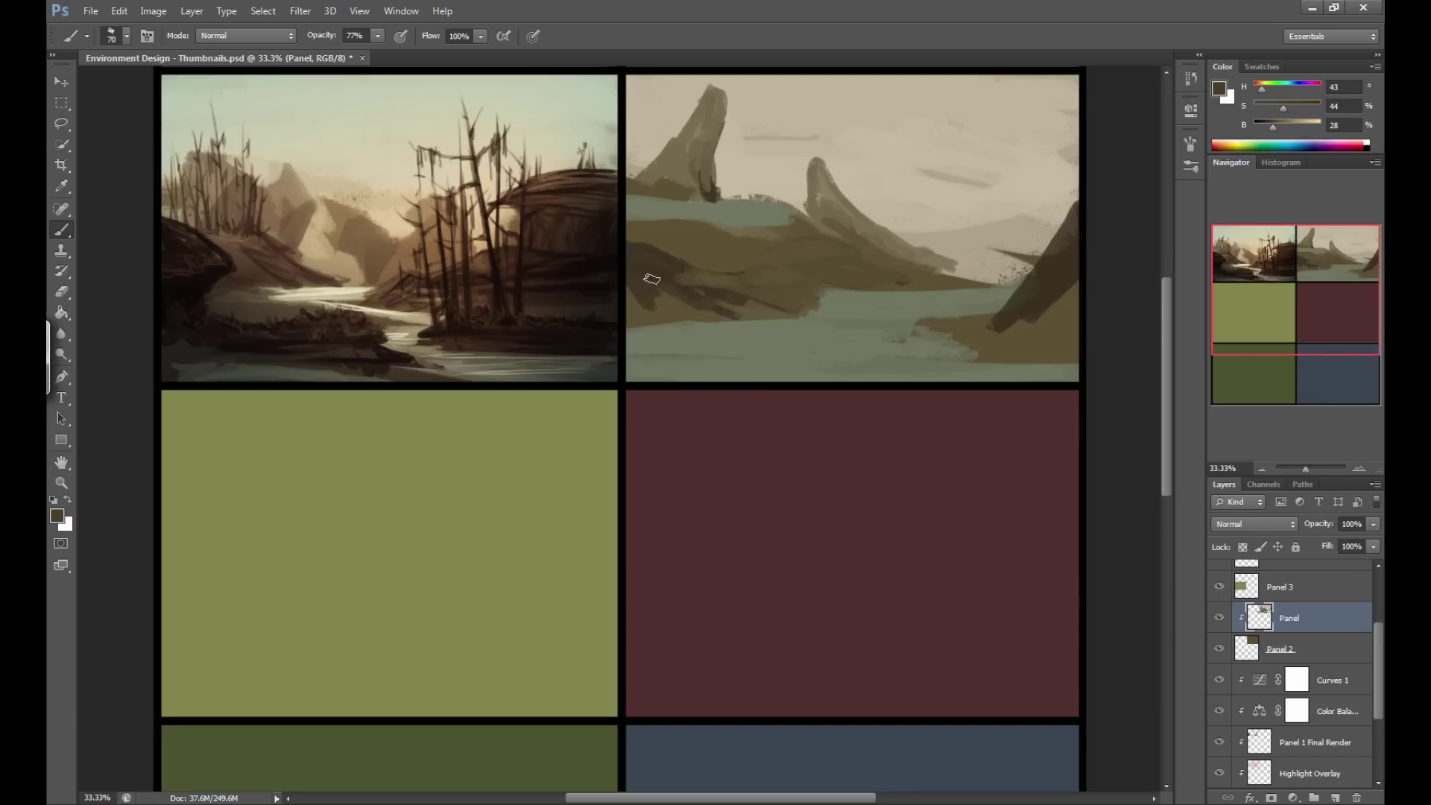
Paint a dark brown foreground rock mass across the lower water, using the colour sampled from the leaning rock.
{"action": "left_click", "coordinate": [1038, 283], "text": "alt"}
{"action": "key", "text": "bracketright"}
{"action": "key", "text": "bracketright"}
{"action": "mouse_move", "coordinate": [1066, 332]}
{"action": "left_mouse_down"}
{"action": "mouse_move", "coordinate": [883, 364]}
{"action": "mouse_move", "coordinate": [932, 335]}
{"action": "mouse_move", "coordinate": [900, 357]}
{"action": "left_mouse_up"}
{"action": "mouse_move", "coordinate": [969, 327]}
{"action": "left_mouse_down"}
{"action": "mouse_move", "coordinate": [868, 346]}
{"action": "mouse_move", "coordinate": [924, 319]}
{"action": "mouse_move", "coordinate": [1026, 360]}
{"action": "mouse_move", "coordinate": [904, 339]}
{"action": "mouse_move", "coordinate": [990, 345]}
{"action": "mouse_move", "coordinate": [898, 358]}
{"action": "mouse_move", "coordinate": [1003, 362]}
{"action": "mouse_move", "coordinate": [799, 387]}
{"action": "left_mouse_up"}
{"action": "key", "text": "bracketleft"}
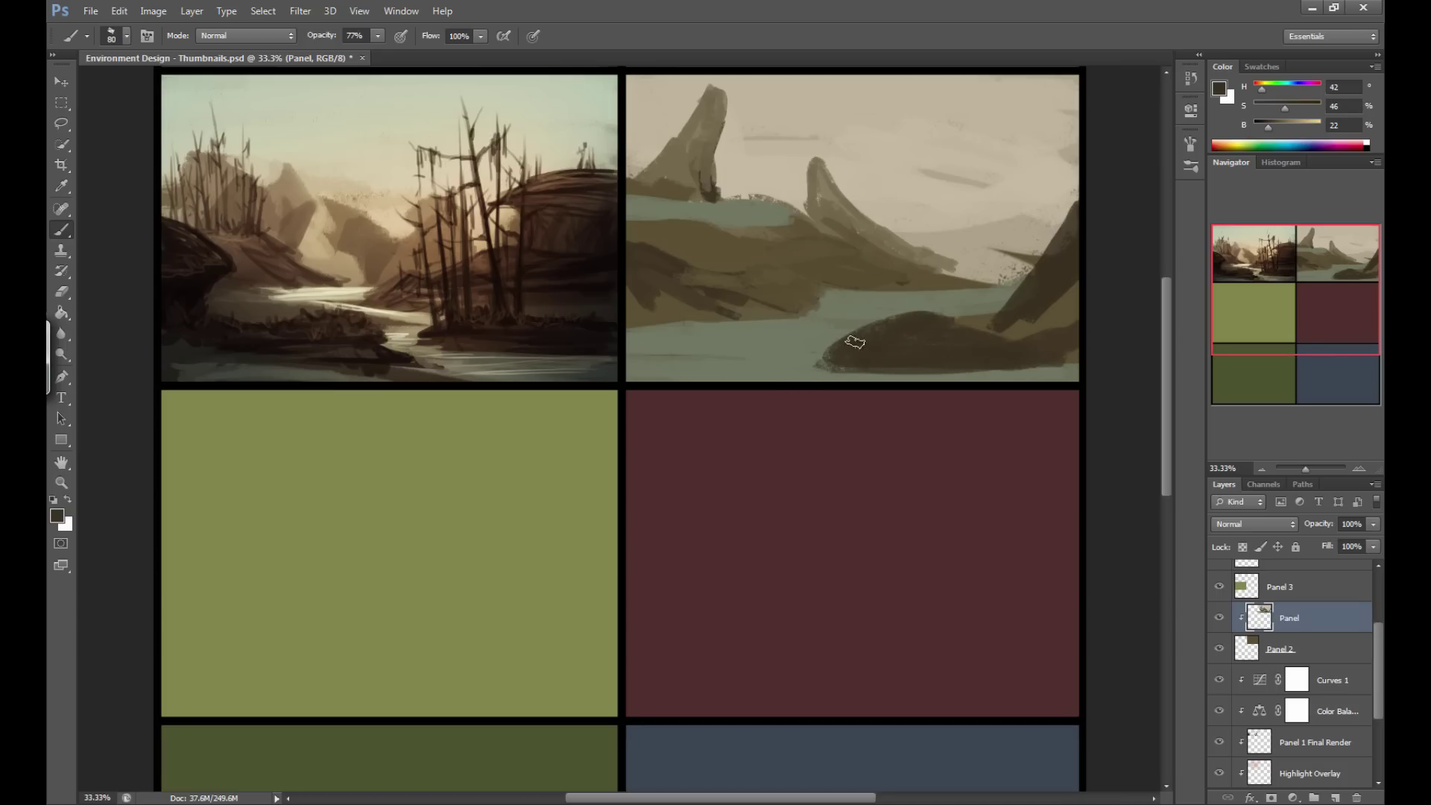
{"action": "mouse_move", "coordinate": [850, 341]}
{"action": "left_mouse_down"}
{"action": "mouse_move", "coordinate": [915, 272]}
{"action": "mouse_move", "coordinate": [950, 275]}
{"action": "mouse_move", "coordinate": [942, 264]}
{"action": "mouse_move", "coordinate": [978, 335]}
{"action": "mouse_move", "coordinate": [918, 314]}
{"action": "mouse_move", "coordinate": [880, 338]}
{"action": "left_mouse_up"}
{"action": "key", "text": "bracketright"}
{"action": "key", "text": "bracketright"}
{"action": "key", "text": "ctrl+alt+z"}
{"action": "key", "text": "ctrl+alt+z"}
{"action": "key", "text": "ctrl+alt+z"}
{"action": "key", "text": "ctrl+alt+z"}
Trim the near-left bank with sampled water colour and repaint it as a solid dark brown rock shape.
{"action": "left_click", "coordinate": [811, 313], "text": "alt"}
{"action": "left_click", "coordinate": [787, 307], "text": "alt"}
{"action": "left_click", "coordinate": [791, 328], "text": "alt"}
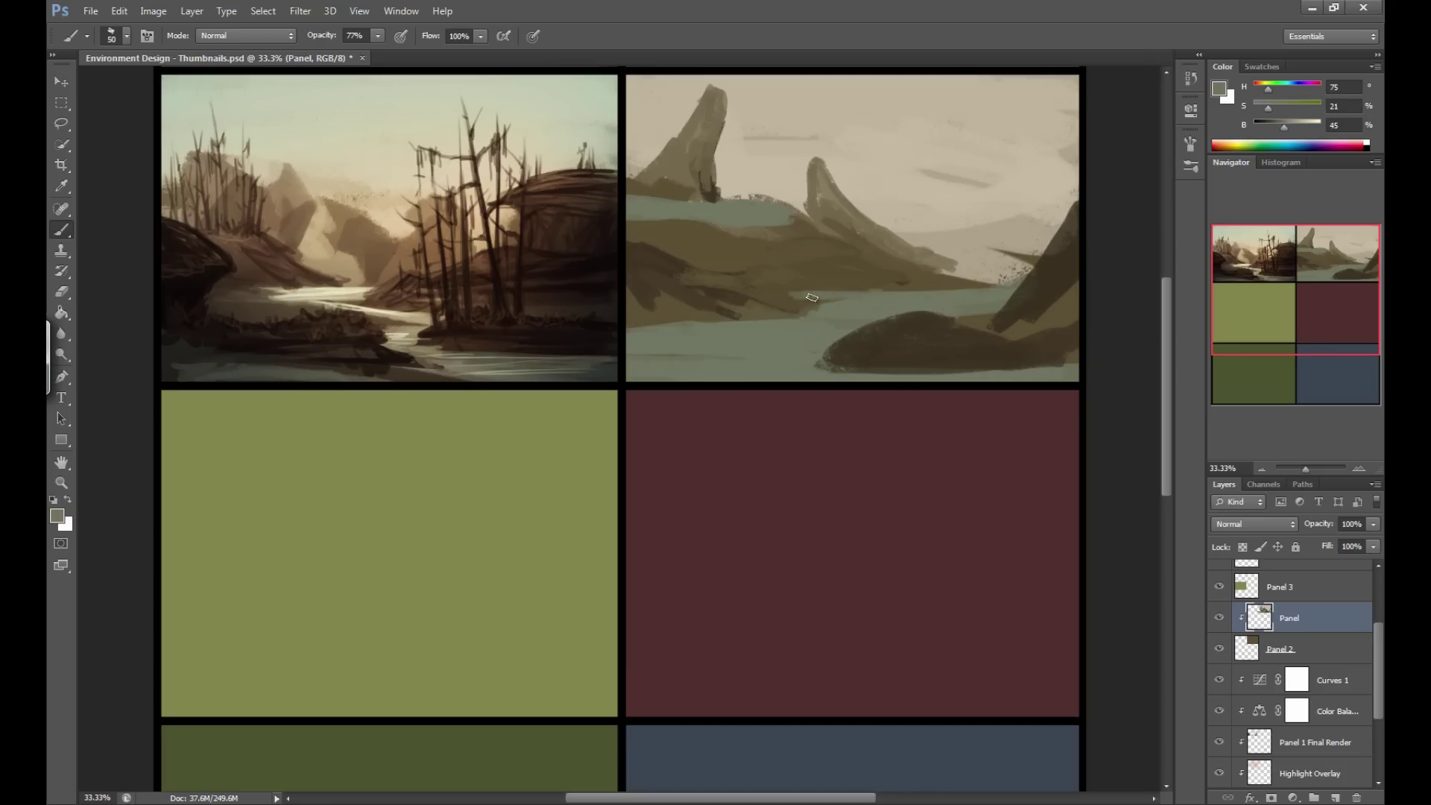
{"action": "left_click", "coordinate": [718, 276], "text": "alt"}
{"action": "key", "text": "bracketright"}
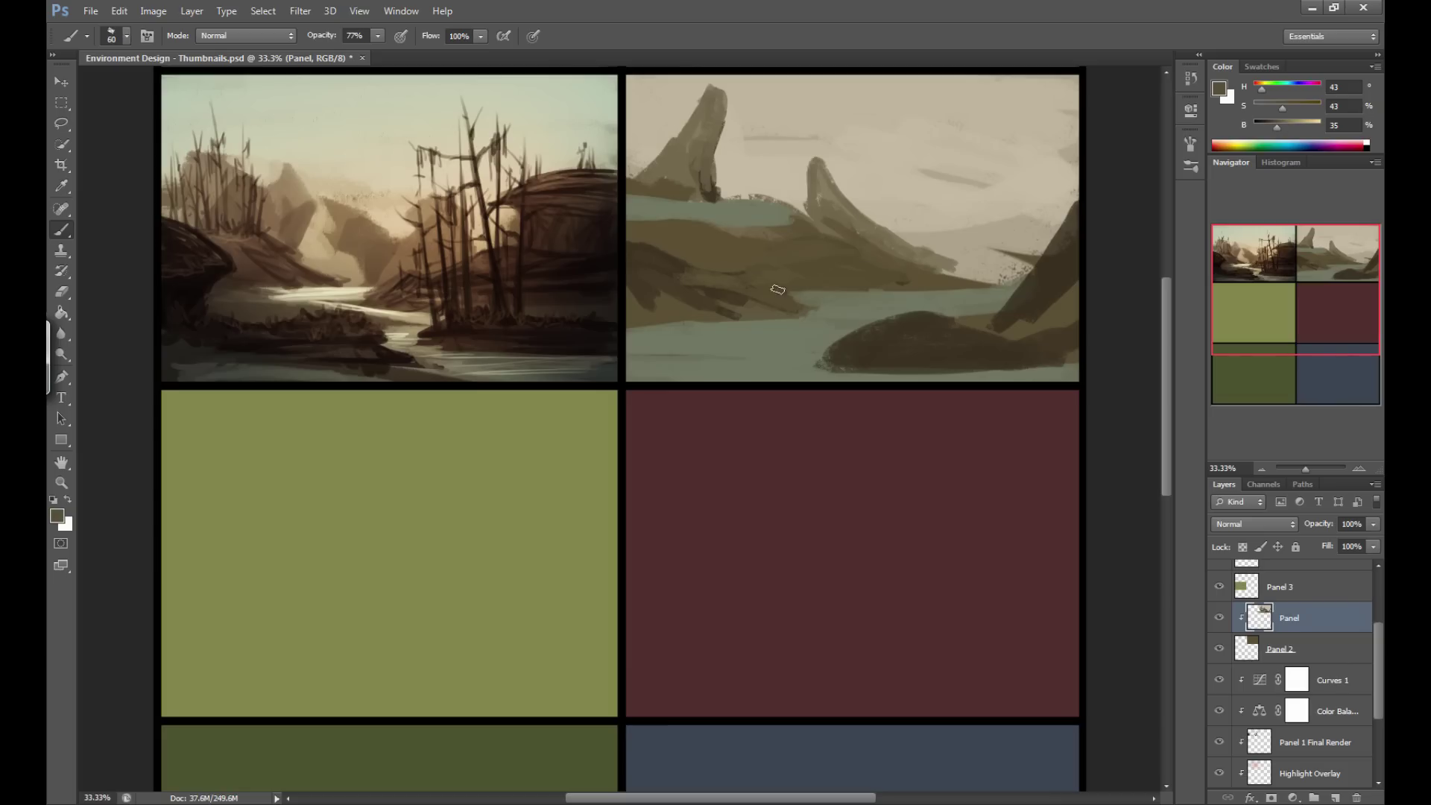
{"action": "left_click", "coordinate": [675, 274], "text": "alt"}
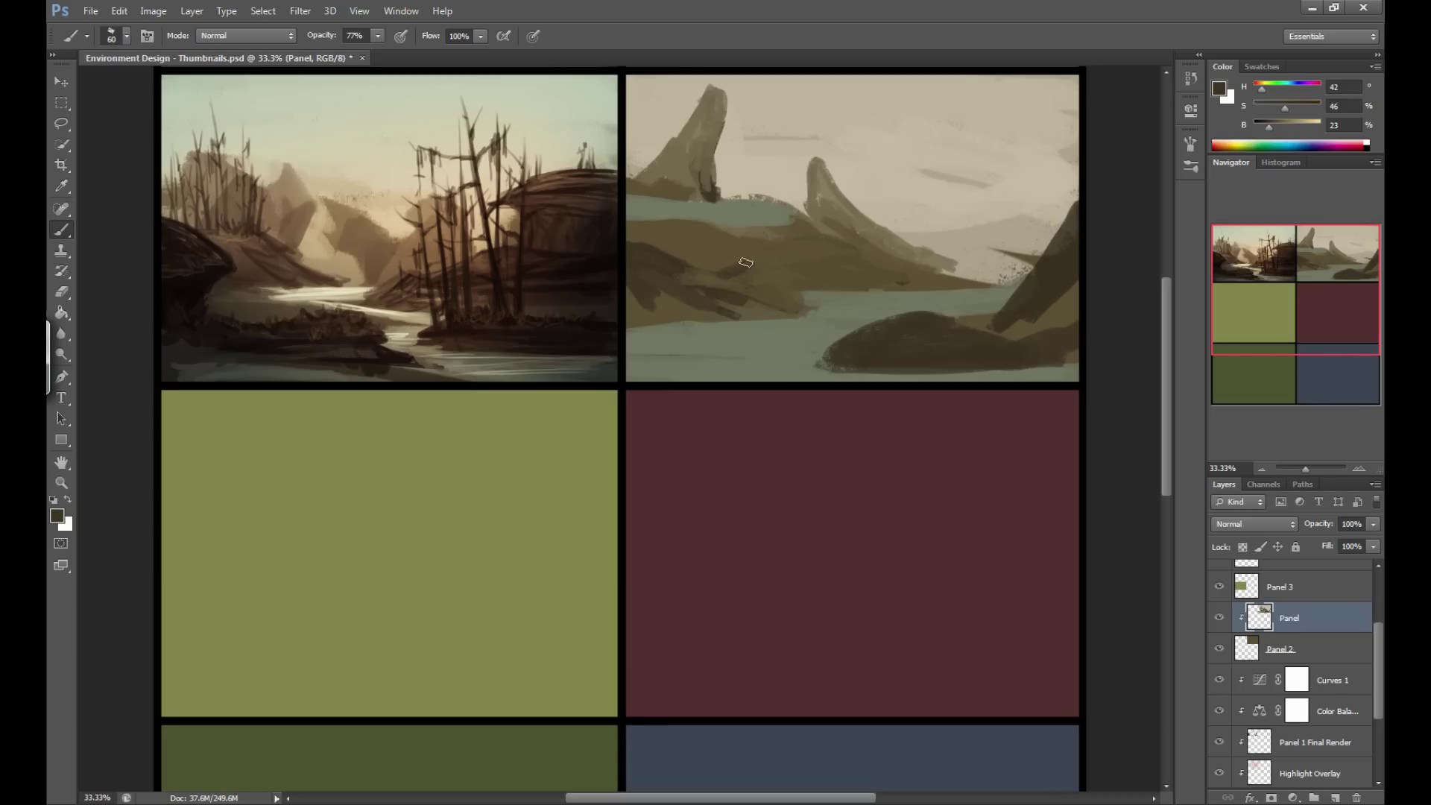
{"action": "mouse_move", "coordinate": [747, 272]}
{"action": "left_mouse_down"}
{"action": "mouse_move", "coordinate": [706, 288]}
{"action": "mouse_move", "coordinate": [743, 277]}
{"action": "mouse_move", "coordinate": [655, 269]}
{"action": "left_mouse_up"}
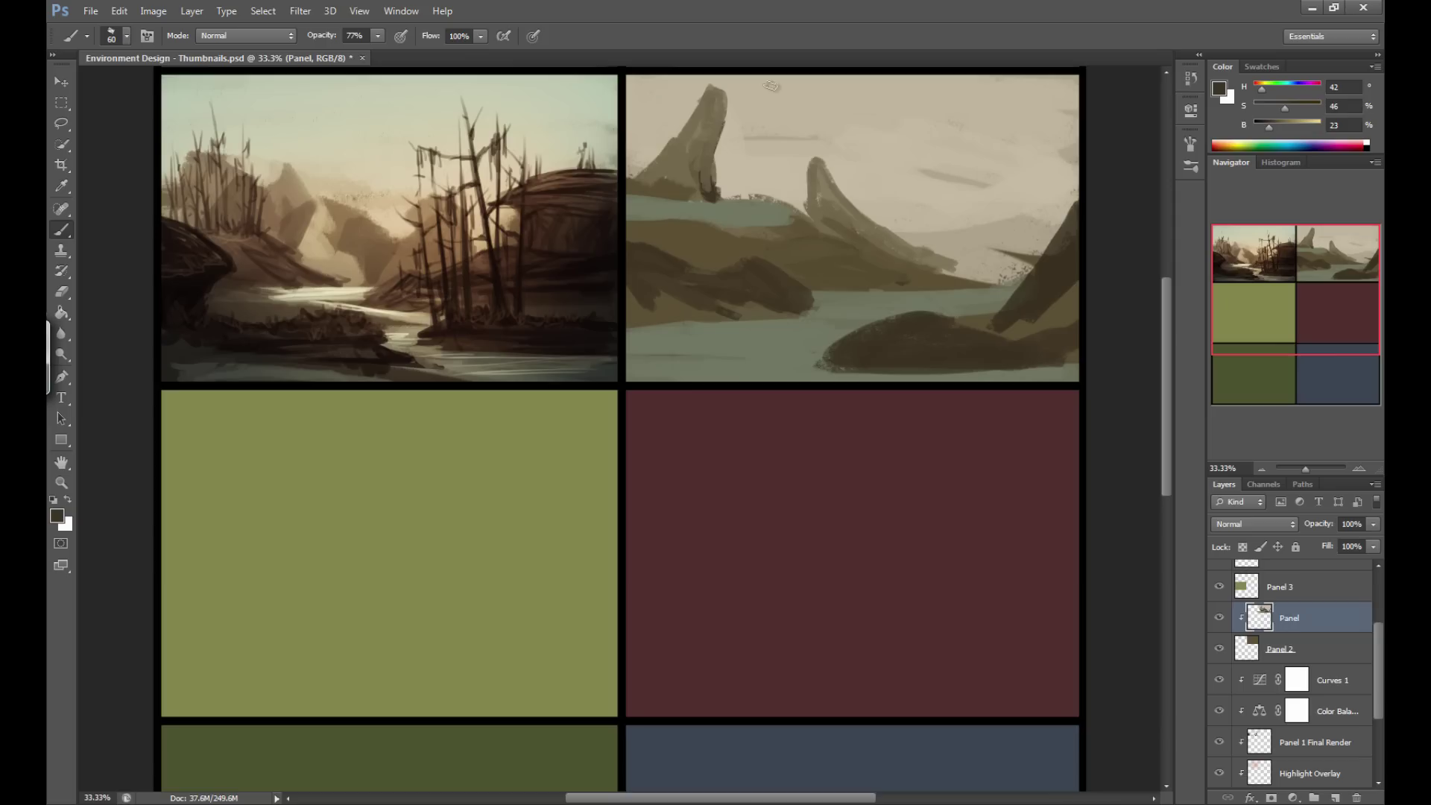
Outline a tall tapering rock spire against the sky behind the leaning rock, in a light grey-brown.
{"action": "left_click", "coordinate": [825, 244], "text": "alt"}
{"action": "left_click_drag", "start_coordinate": [918, 240], "coordinate": [957, 143]}
{"action": "left_click", "coordinate": [940, 213], "text": "alt"}
{"action": "mouse_move", "coordinate": [933, 227]}
{"action": "left_mouse_down"}
{"action": "mouse_move", "coordinate": [968, 122]}
{"action": "mouse_move", "coordinate": [1001, 123]}
{"action": "mouse_move", "coordinate": [1031, 235]}
{"action": "mouse_move", "coordinate": [994, 125]}
{"action": "mouse_move", "coordinate": [1038, 214]}
{"action": "left_mouse_up"}
{"action": "key", "text": "bracketright"}
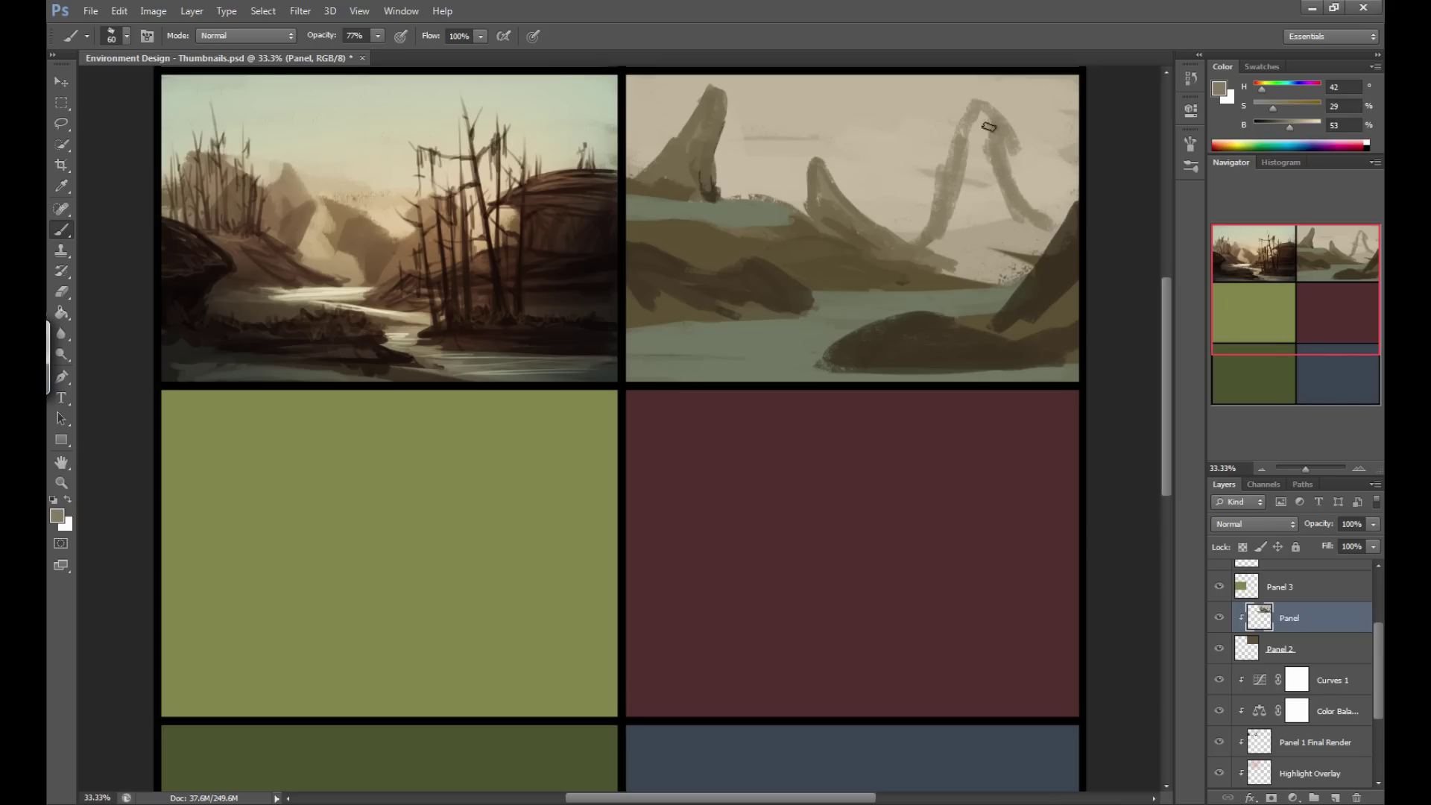
Fill in the tall background spire and its spreading base with a 90 px brush.
{"action": "mouse_move", "coordinate": [953, 110]}
{"action": "left_mouse_down"}
{"action": "mouse_move", "coordinate": [984, 146]}
{"action": "mouse_move", "coordinate": [958, 106]}
{"action": "mouse_move", "coordinate": [940, 139]}
{"action": "mouse_move", "coordinate": [943, 112]}
{"action": "mouse_move", "coordinate": [959, 196]}
{"action": "mouse_move", "coordinate": [938, 120]}
{"action": "mouse_move", "coordinate": [936, 239]}
{"action": "left_mouse_up"}
{"action": "left_click_drag", "start_coordinate": [934, 103], "coordinate": [1049, 213]}
{"action": "key", "text": "bracketright"}
{"action": "key", "text": "bracketright"}
{"action": "mouse_move", "coordinate": [953, 107]}
{"action": "left_mouse_down"}
{"action": "mouse_move", "coordinate": [983, 194]}
{"action": "mouse_move", "coordinate": [1045, 228]}
{"action": "mouse_move", "coordinate": [1025, 250]}
{"action": "mouse_move", "coordinate": [999, 209]}
{"action": "mouse_move", "coordinate": [962, 223]}
{"action": "mouse_move", "coordinate": [1001, 264]}
{"action": "left_mouse_up"}
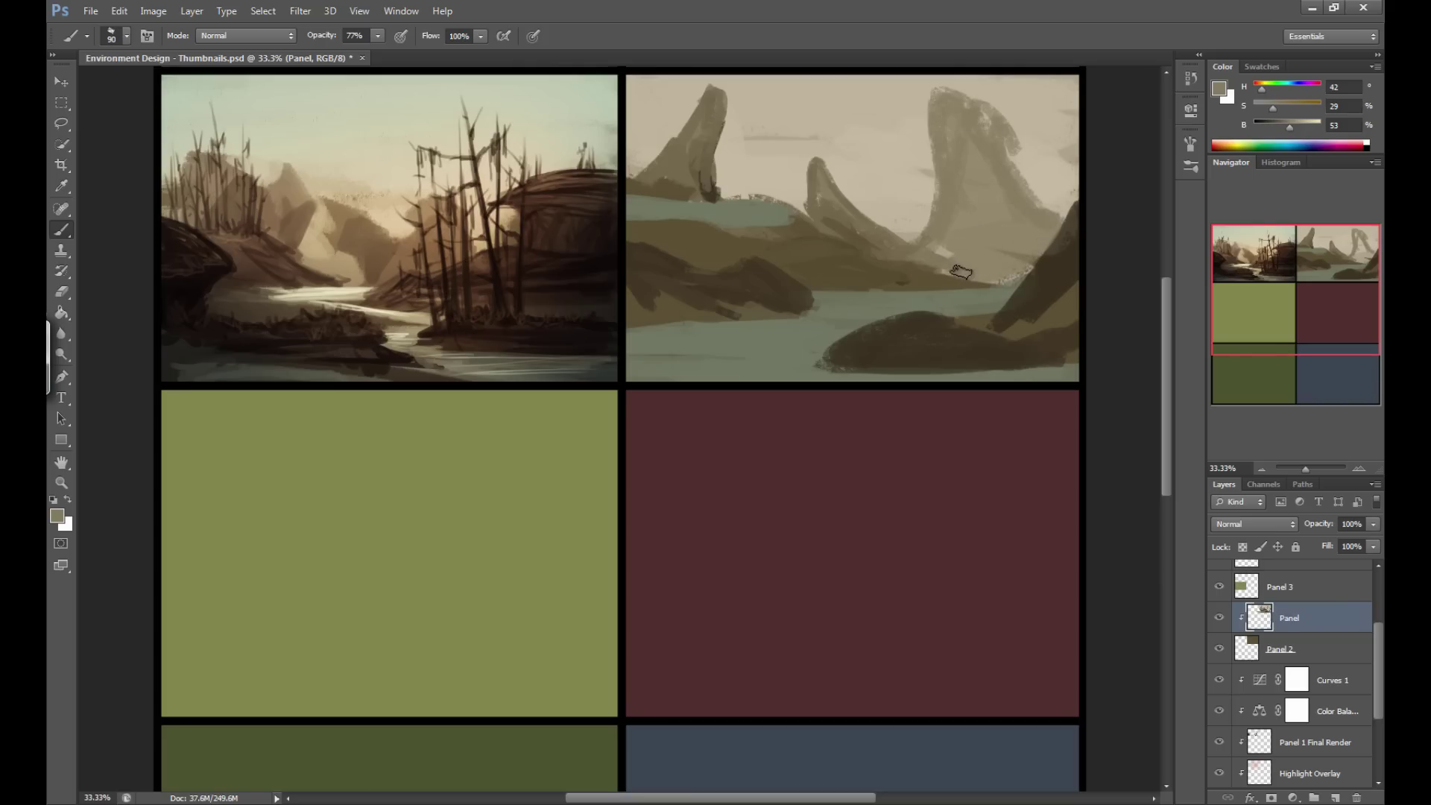
Clean up the tall spire with sampled sky and rock tones, and repaint the middle hill's crest in olive brown.
{"action": "left_click", "coordinate": [995, 101], "text": "alt"}
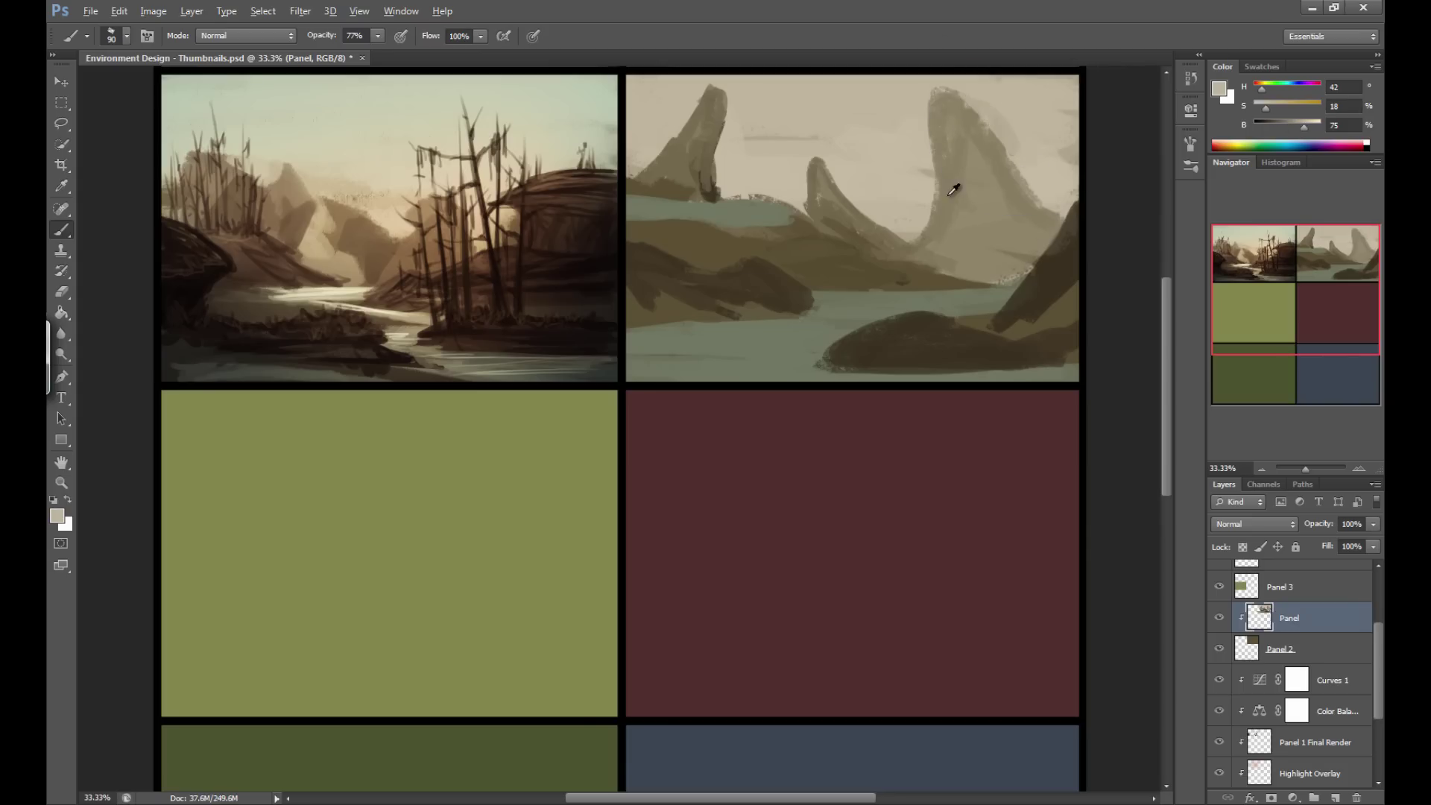
{"action": "left_click", "coordinate": [975, 234], "text": "alt"}
{"action": "left_click", "coordinate": [741, 237], "text": "alt"}
{"action": "key", "text": "bracketleft"}
{"action": "key", "text": "bracketleft"}
{"action": "left_click_drag", "start_coordinate": [800, 224], "coordinate": [660, 225]}
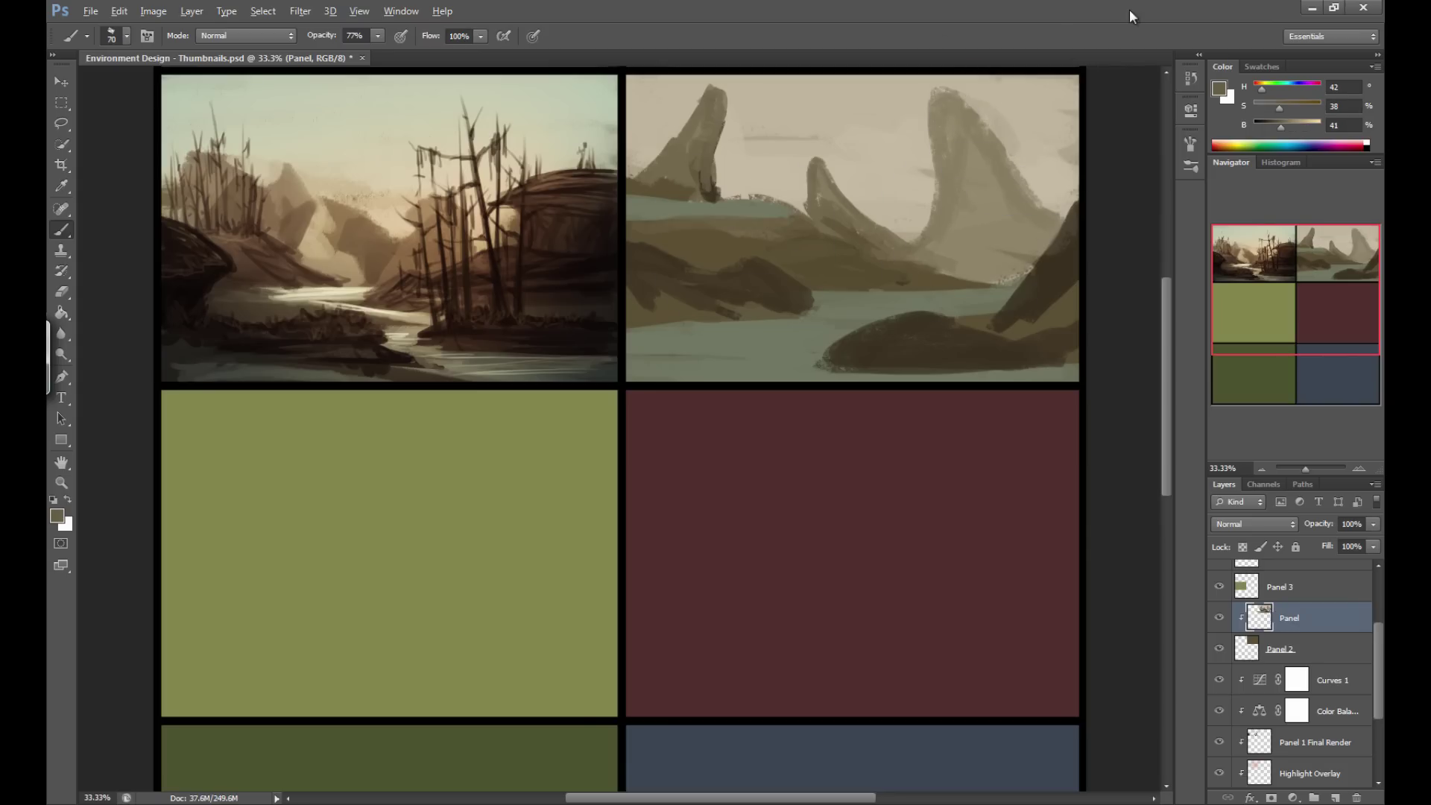
{"action": "left_click", "coordinate": [1067, 261], "text": "alt"}
{"action": "left_click", "coordinate": [1278, 123]}
{"action": "key", "text": "bracketleft"}
{"action": "key", "text": "bracketleft"}
{"action": "key", "text": "bracketleft"}
{"action": "key", "text": "bracketleft"}
{"action": "left_click_drag", "start_coordinate": [1035, 199], "coordinate": [945, 231]}
{"action": "key", "text": "ctrl+z"}
Paint curved dark brown bands across the tall spire with the 19 px hard round brush preset reduced in size.
{"action": "left_click", "coordinate": [123, 38]}
{"action": "left_click", "coordinate": [123, 38]}
{"action": "left_click", "coordinate": [123, 37]}
{"action": "scroll", "coordinate": [202, 185], "scroll_direction": "up", "scroll_amount": 3}
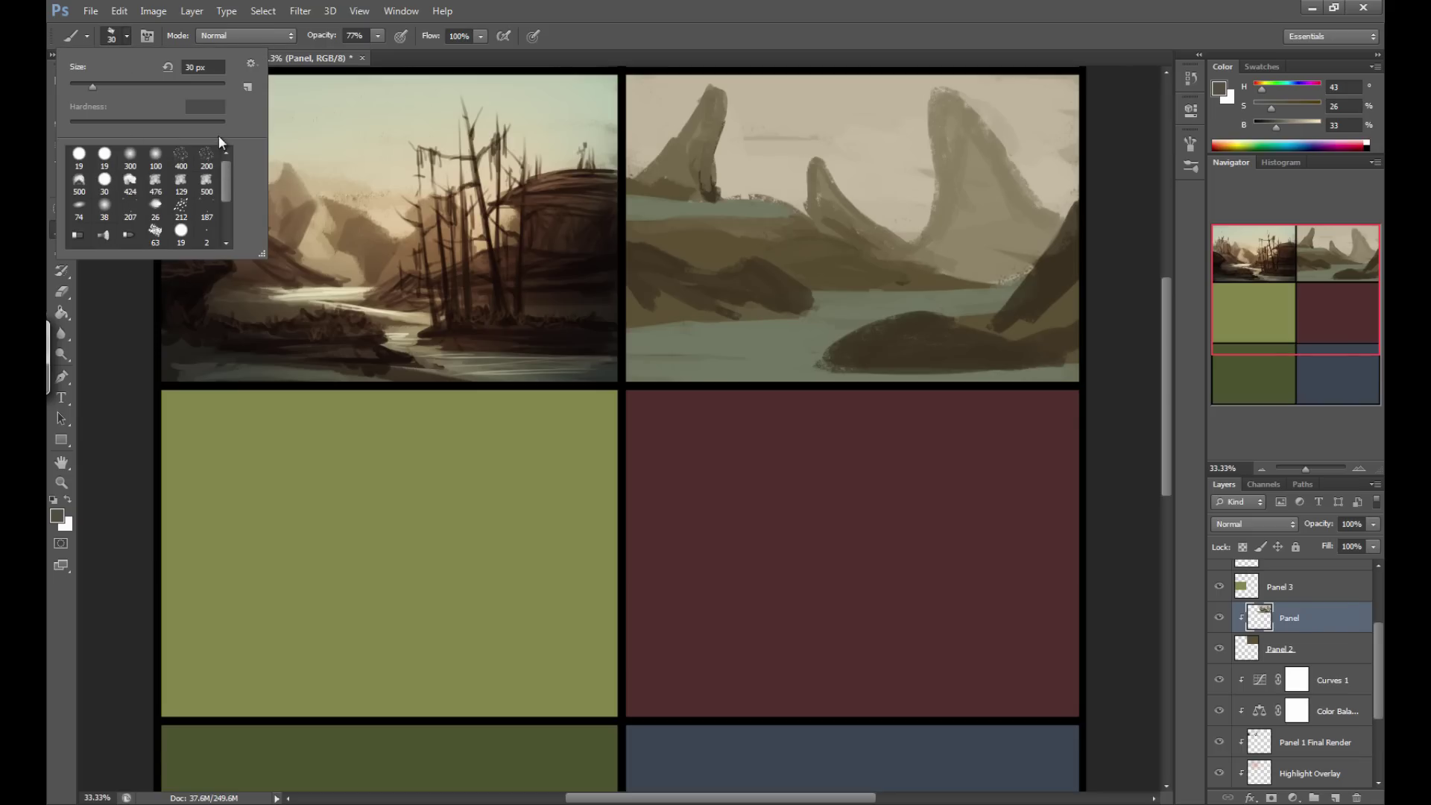
{"action": "double_click", "coordinate": [79, 155]}
{"action": "left_click", "coordinate": [1011, 233], "text": "alt"}
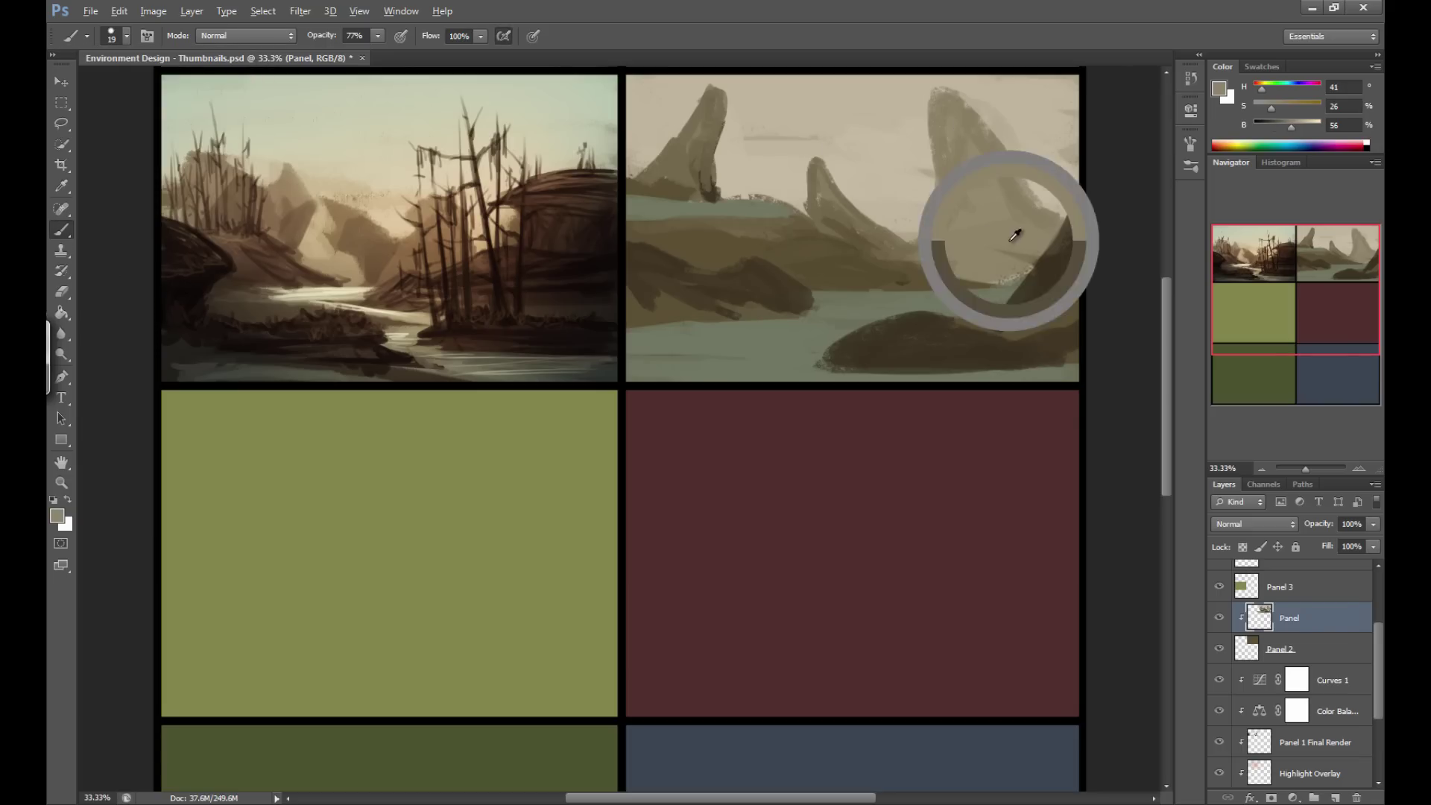
{"action": "left_click_drag", "start_coordinate": [1286, 124], "coordinate": [1272, 123]}
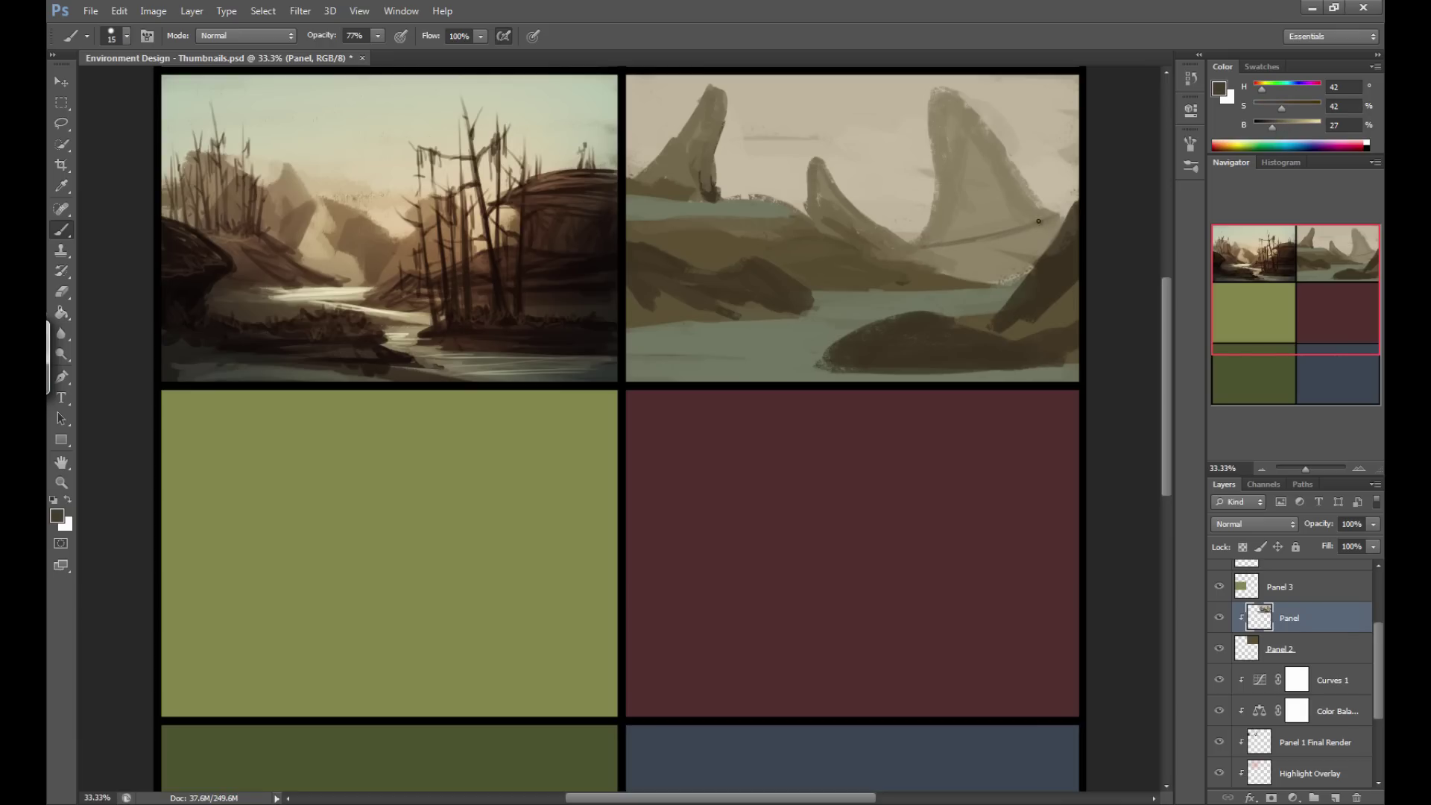
{"action": "left_click_drag", "start_coordinate": [1018, 221], "coordinate": [927, 230]}
{"action": "key", "text": "bracketleft"}
{"action": "mouse_move", "coordinate": [1036, 197]}
{"action": "left_mouse_down"}
{"action": "mouse_move", "coordinate": [921, 199]}
{"action": "mouse_move", "coordinate": [999, 202]}
{"action": "mouse_move", "coordinate": [952, 202]}
{"action": "left_mouse_up"}
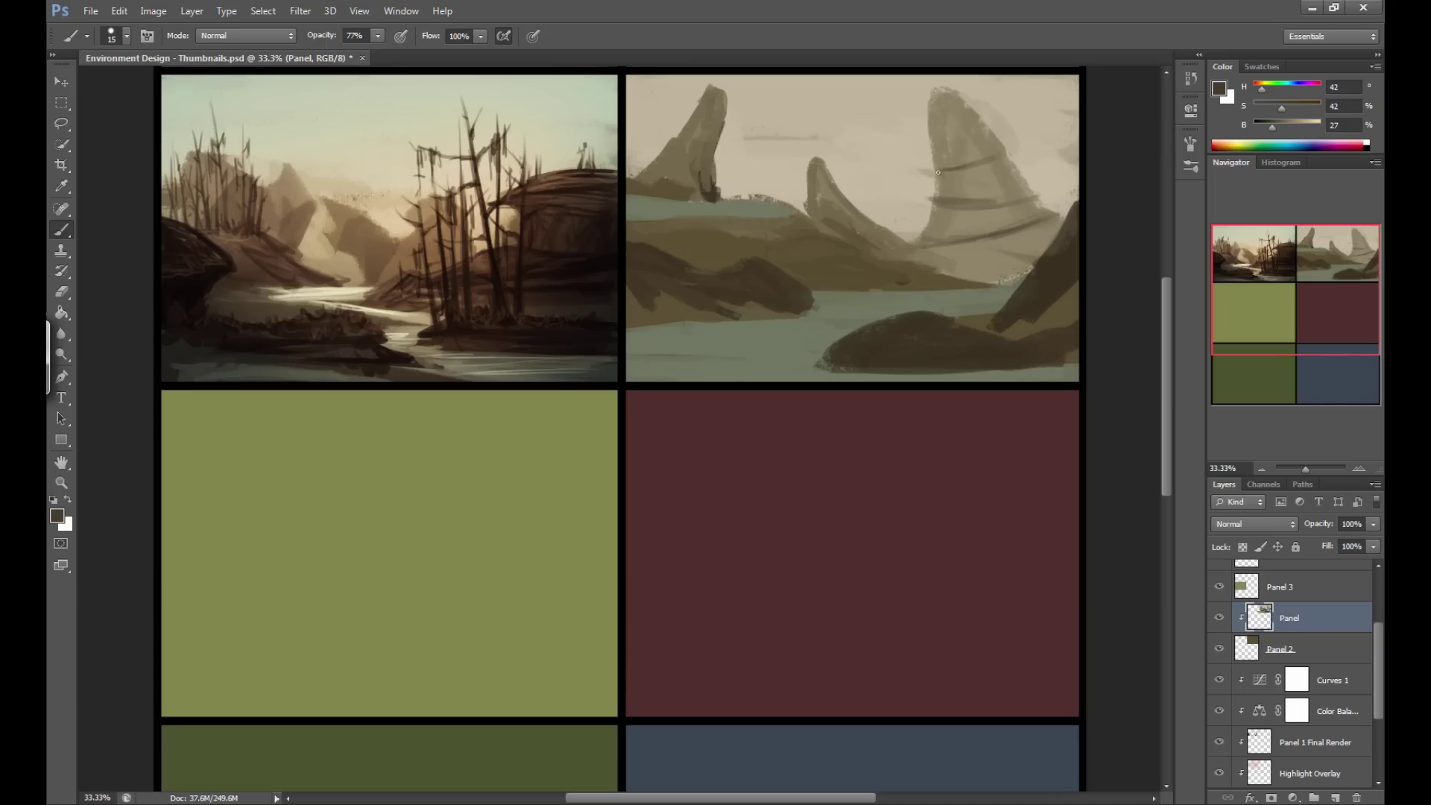
{"action": "left_click_drag", "start_coordinate": [920, 133], "coordinate": [952, 127]}
{"action": "left_click_drag", "start_coordinate": [1021, 195], "coordinate": [986, 201]}
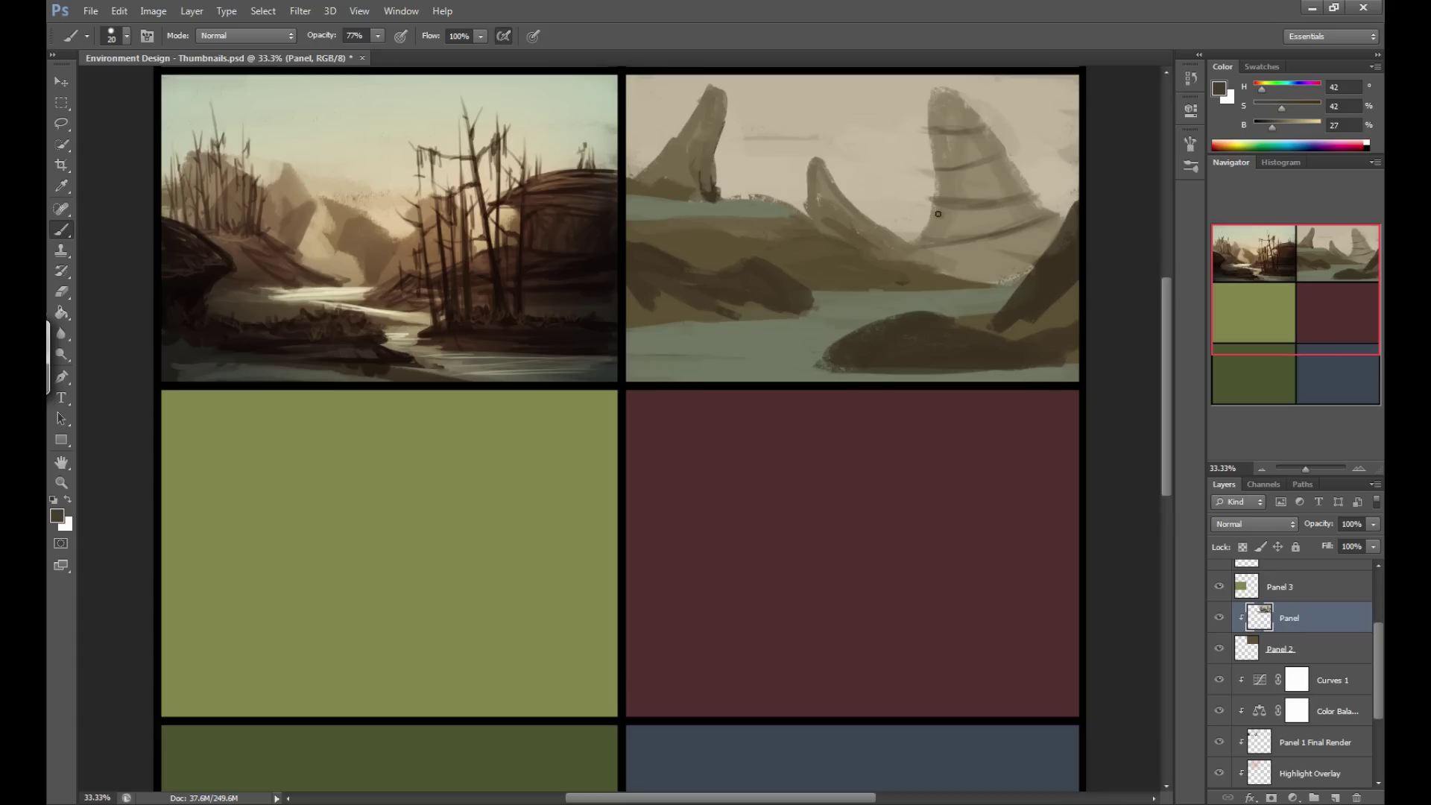
Refine the tall spire's silhouette around the bands with a 25 px brush, using sampled sky and rock colours.
{"action": "left_click", "coordinate": [1016, 175], "text": "alt"}
{"action": "key", "text": "bracketright"}
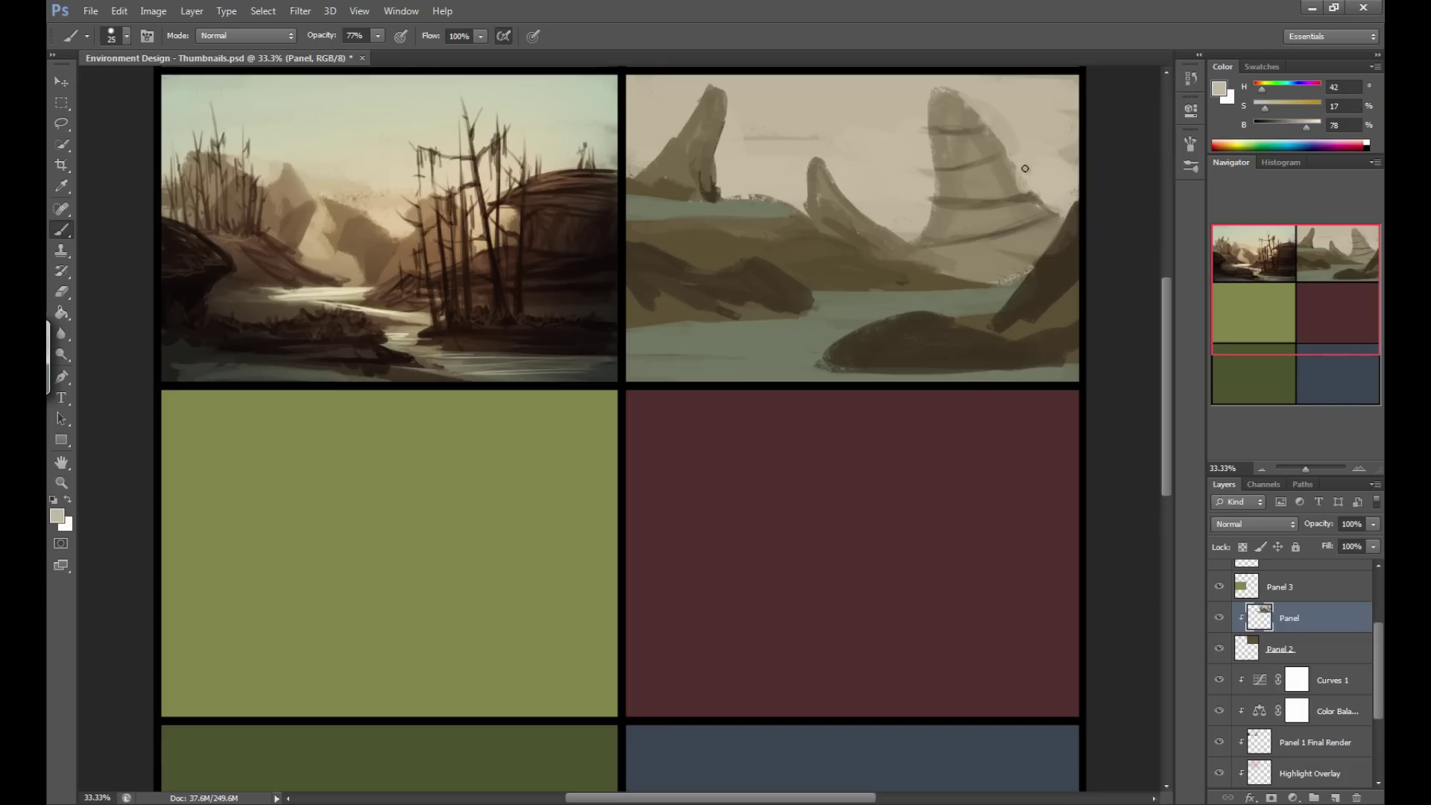
{"action": "left_click", "coordinate": [921, 176], "text": "alt"}
{"action": "left_click", "coordinate": [970, 179], "text": "alt"}
{"action": "left_click", "coordinate": [923, 133], "text": "alt"}
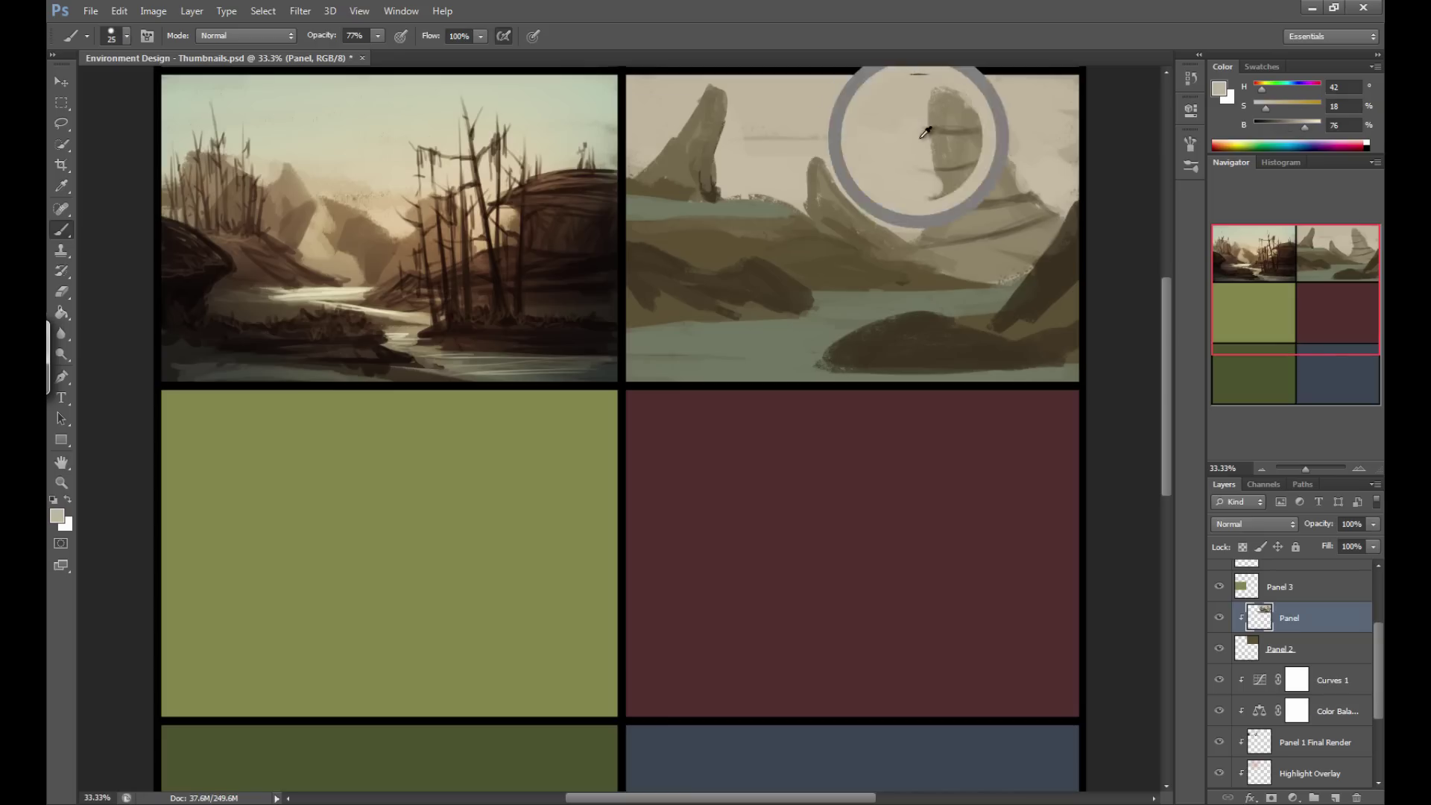
{"action": "left_click", "coordinate": [990, 124], "text": "alt"}
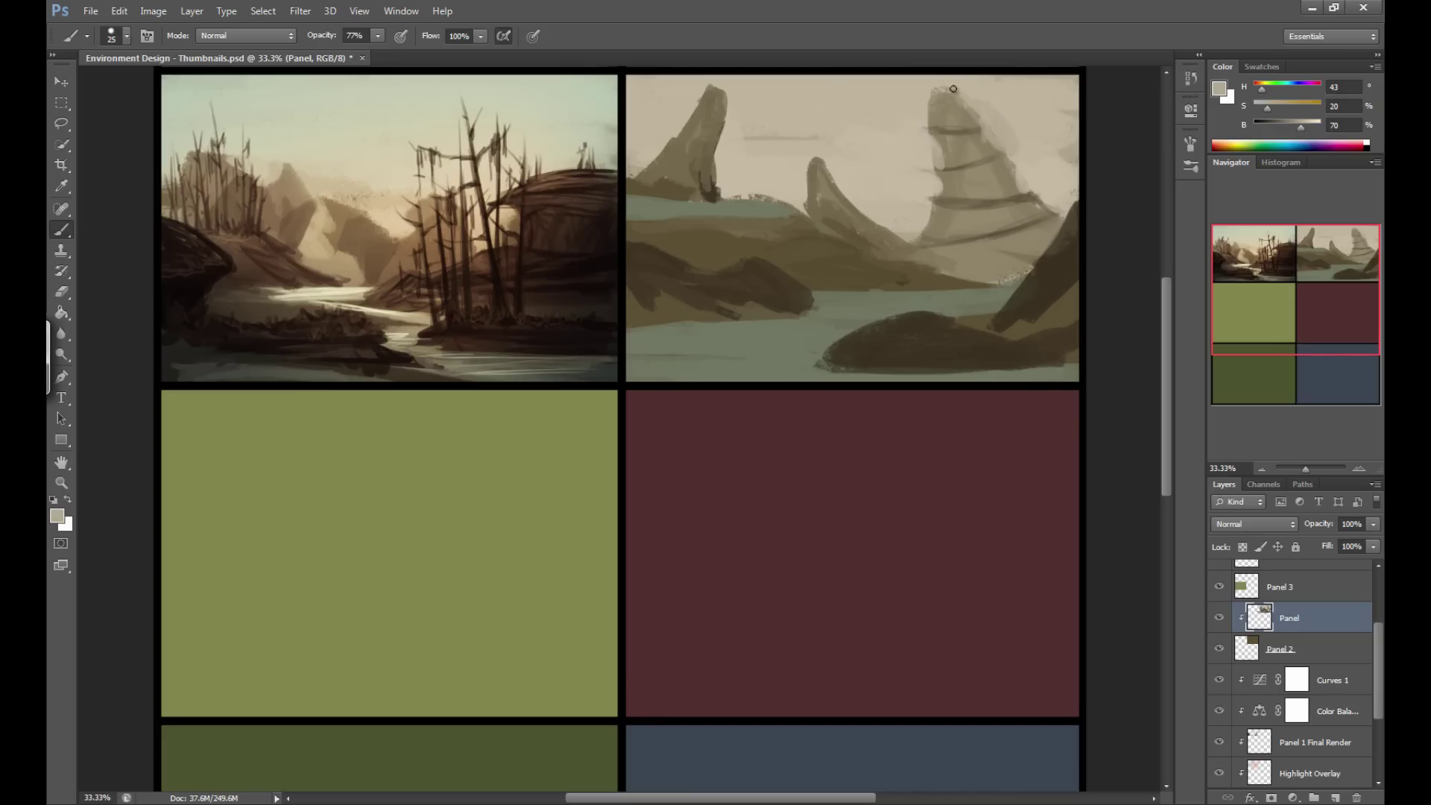
Add dark curved bands to the middle spire and to the far-left spire.
{"action": "left_click", "coordinate": [829, 197], "text": "alt"}
{"action": "left_click", "coordinate": [747, 269], "text": "alt"}
{"action": "mouse_move", "coordinate": [836, 237]}
{"action": "left_mouse_down"}
{"action": "mouse_move", "coordinate": [876, 220]}
{"action": "mouse_move", "coordinate": [846, 245]}
{"action": "mouse_move", "coordinate": [832, 237]}
{"action": "mouse_move", "coordinate": [865, 212]}
{"action": "mouse_move", "coordinate": [805, 202]}
{"action": "left_mouse_up"}
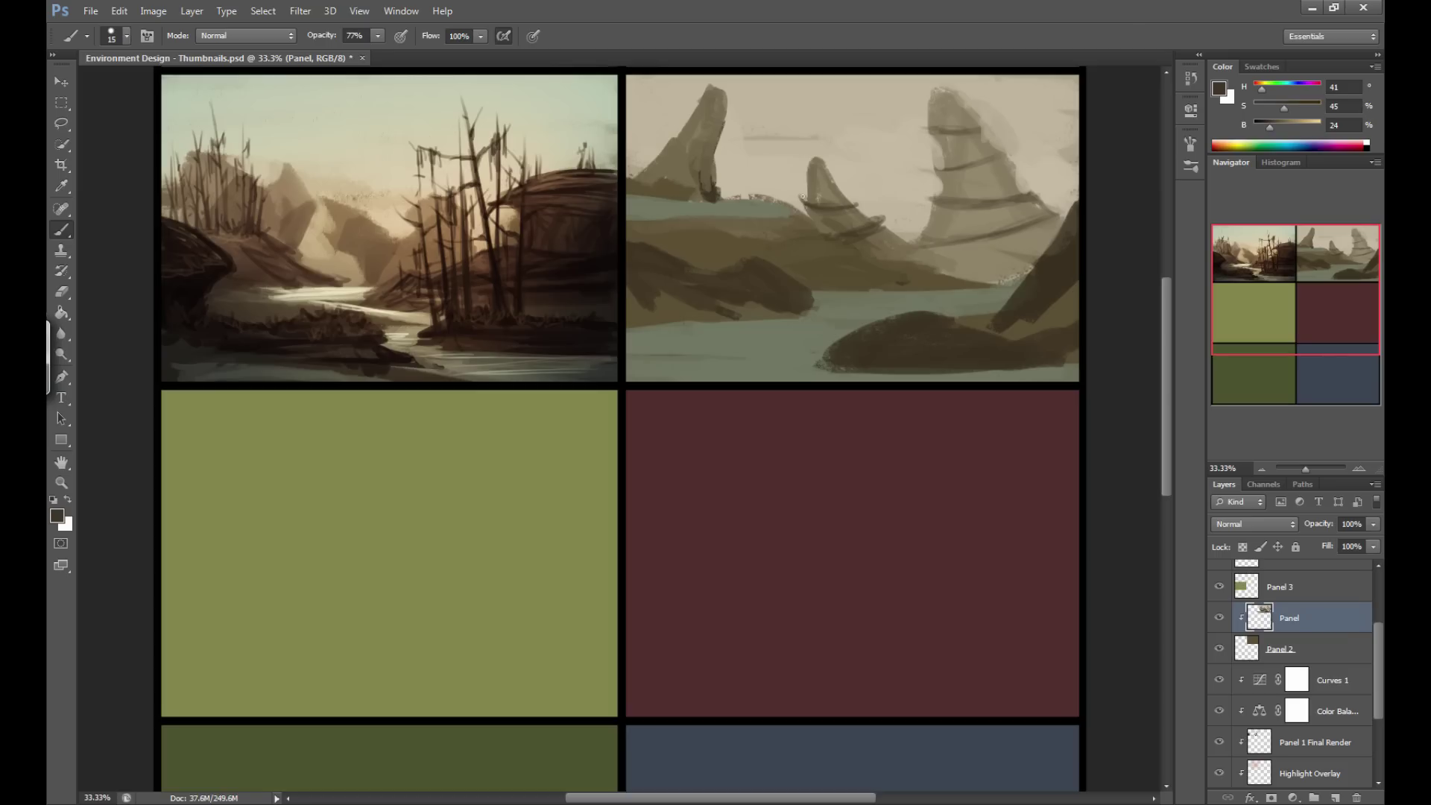
{"action": "mouse_move", "coordinate": [713, 166]}
{"action": "left_mouse_down"}
{"action": "mouse_move", "coordinate": [678, 128]}
{"action": "mouse_move", "coordinate": [709, 182]}
{"action": "left_mouse_up"}
{"action": "left_click_drag", "start_coordinate": [689, 117], "coordinate": [709, 110]}
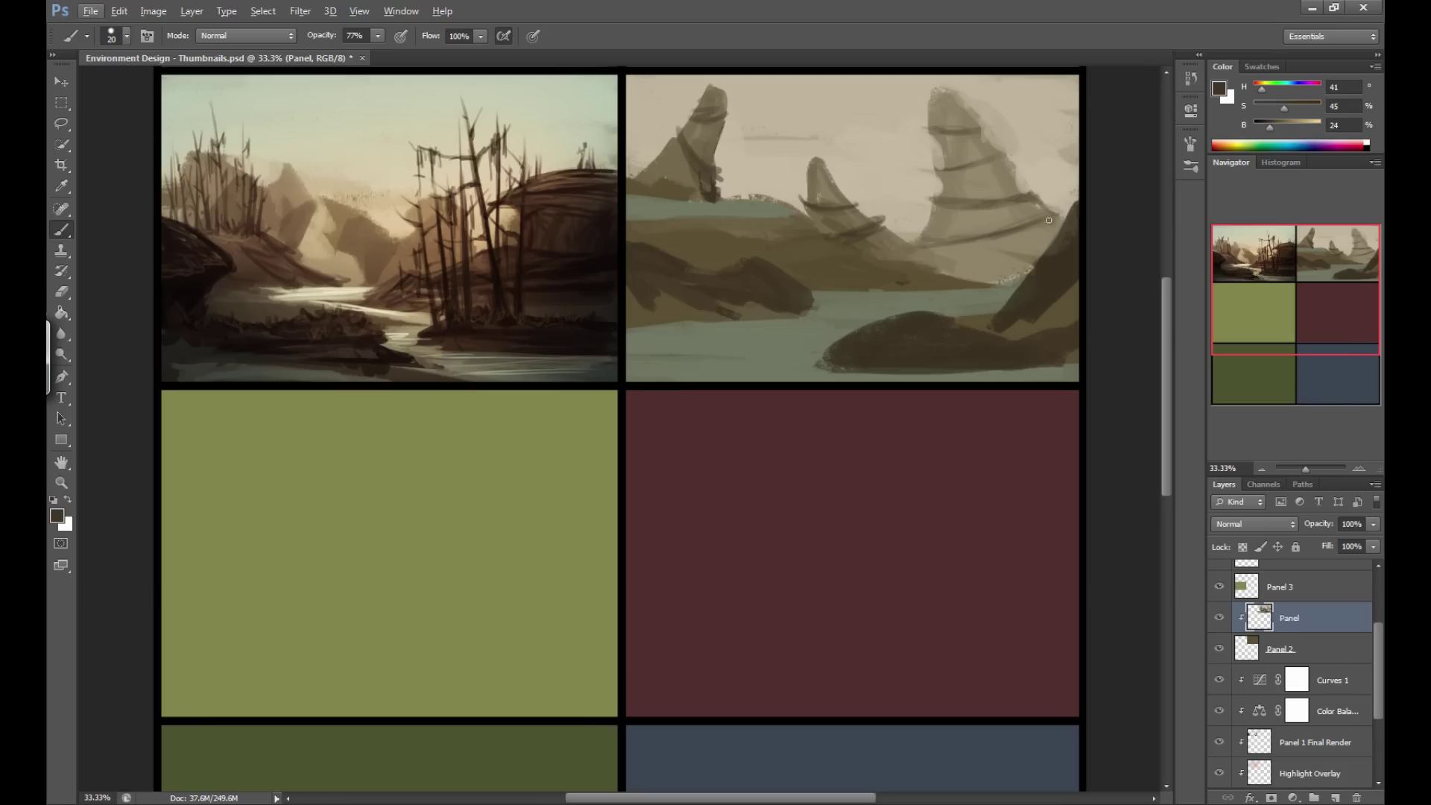
Paint muted water tones at the tall spire's base and add a small brown rock spike in front of it.
{"action": "left_click", "coordinate": [977, 260], "text": "alt"}
{"action": "left_click", "coordinate": [994, 306], "text": "alt"}
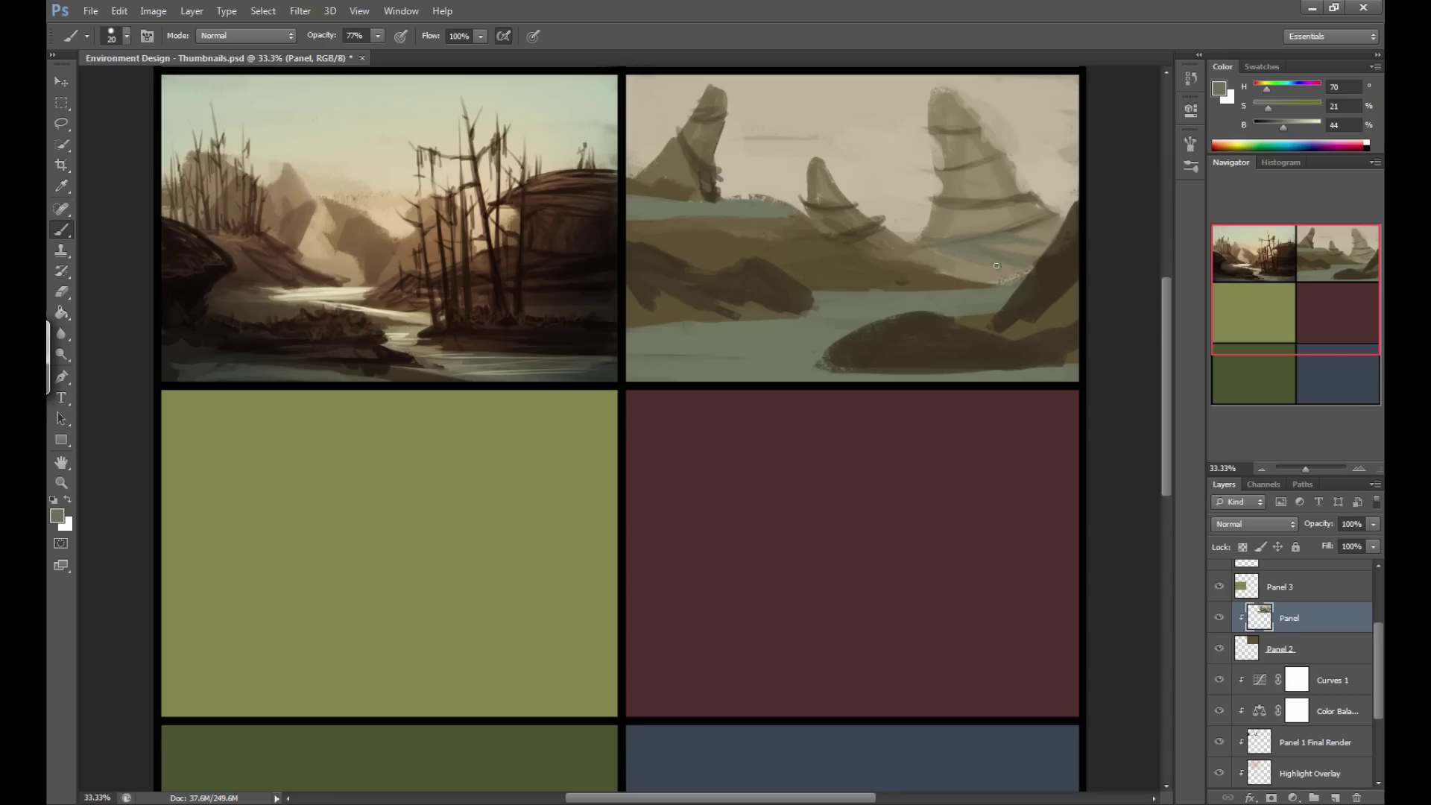
{"action": "key", "text": "]"}
{"action": "left_click", "coordinate": [921, 280], "text": "alt"}
{"action": "mouse_move", "coordinate": [974, 277]}
{"action": "left_mouse_down"}
{"action": "mouse_move", "coordinate": [1002, 272]}
{"action": "mouse_move", "coordinate": [994, 247]}
{"action": "mouse_move", "coordinate": [973, 281]}
{"action": "mouse_move", "coordinate": [995, 280]}
{"action": "mouse_move", "coordinate": [1003, 280]}
{"action": "left_mouse_up"}
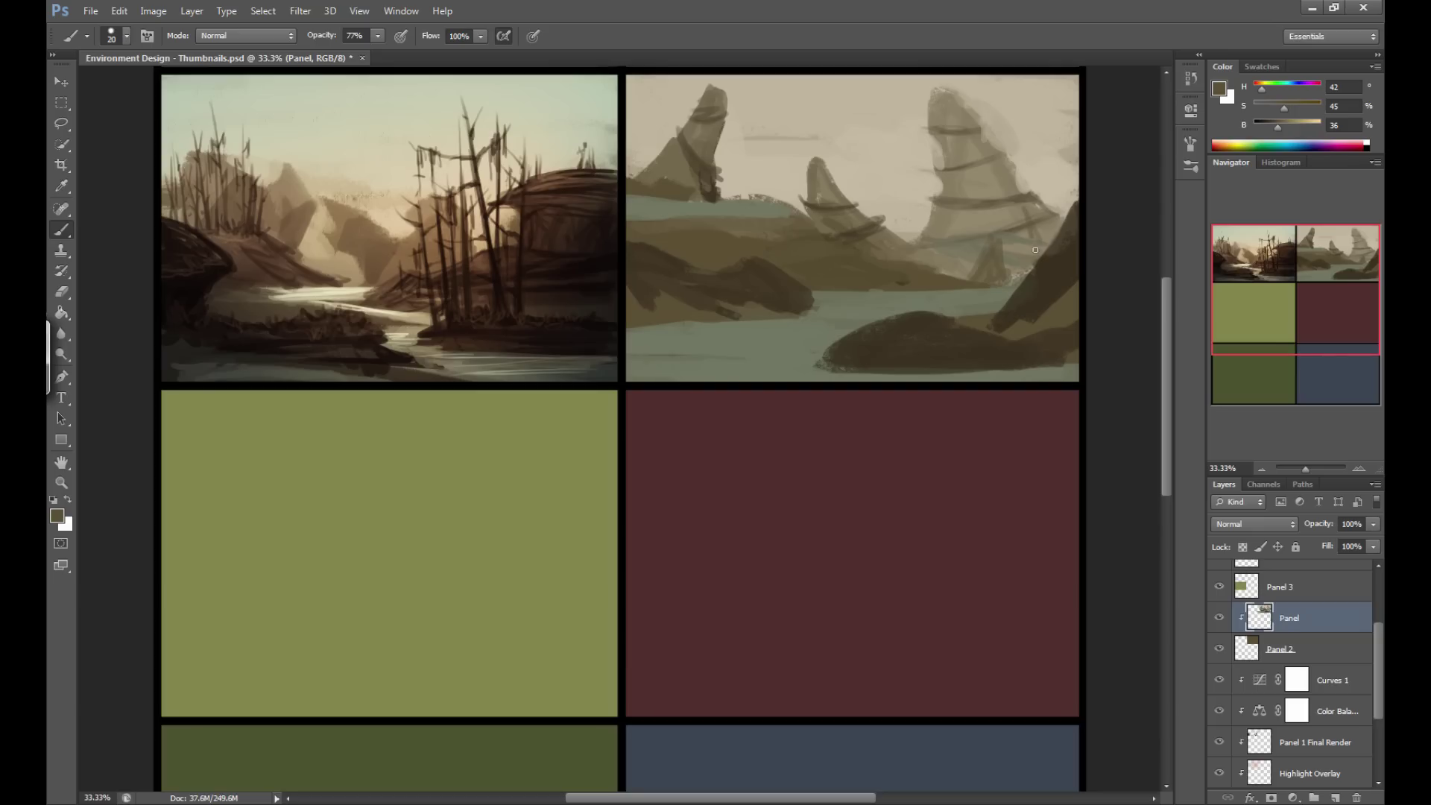
Touch up the hills and shoreline with brown, grey-green and sky colours sampled from the painting.
{"action": "key", "text": "alt"}
{"action": "left_click", "coordinate": [761, 302], "text": "alt"}
{"action": "key", "text": "bracketright"}
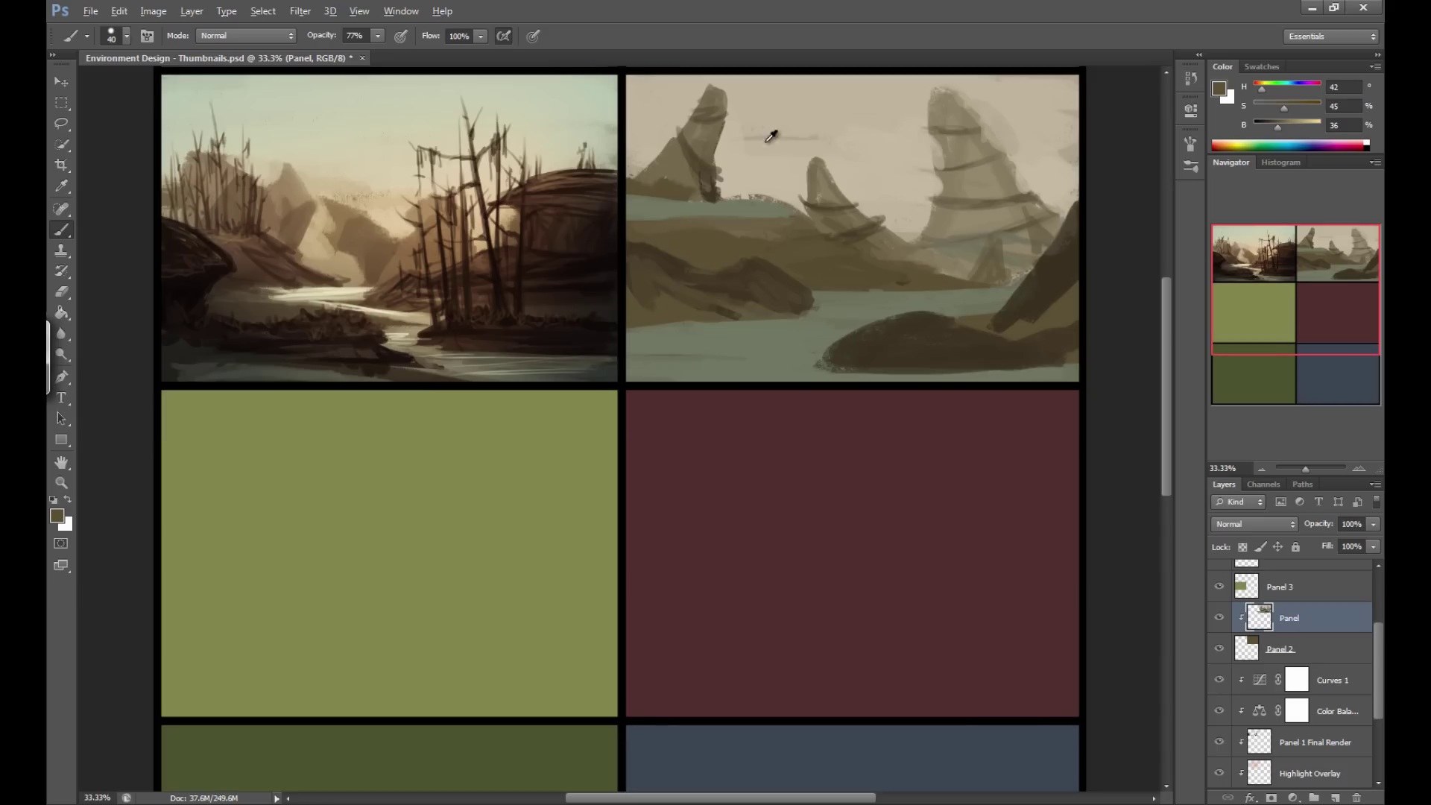
{"action": "left_click", "coordinate": [953, 198], "text": "alt"}
{"action": "left_click", "coordinate": [699, 216], "text": "alt"}
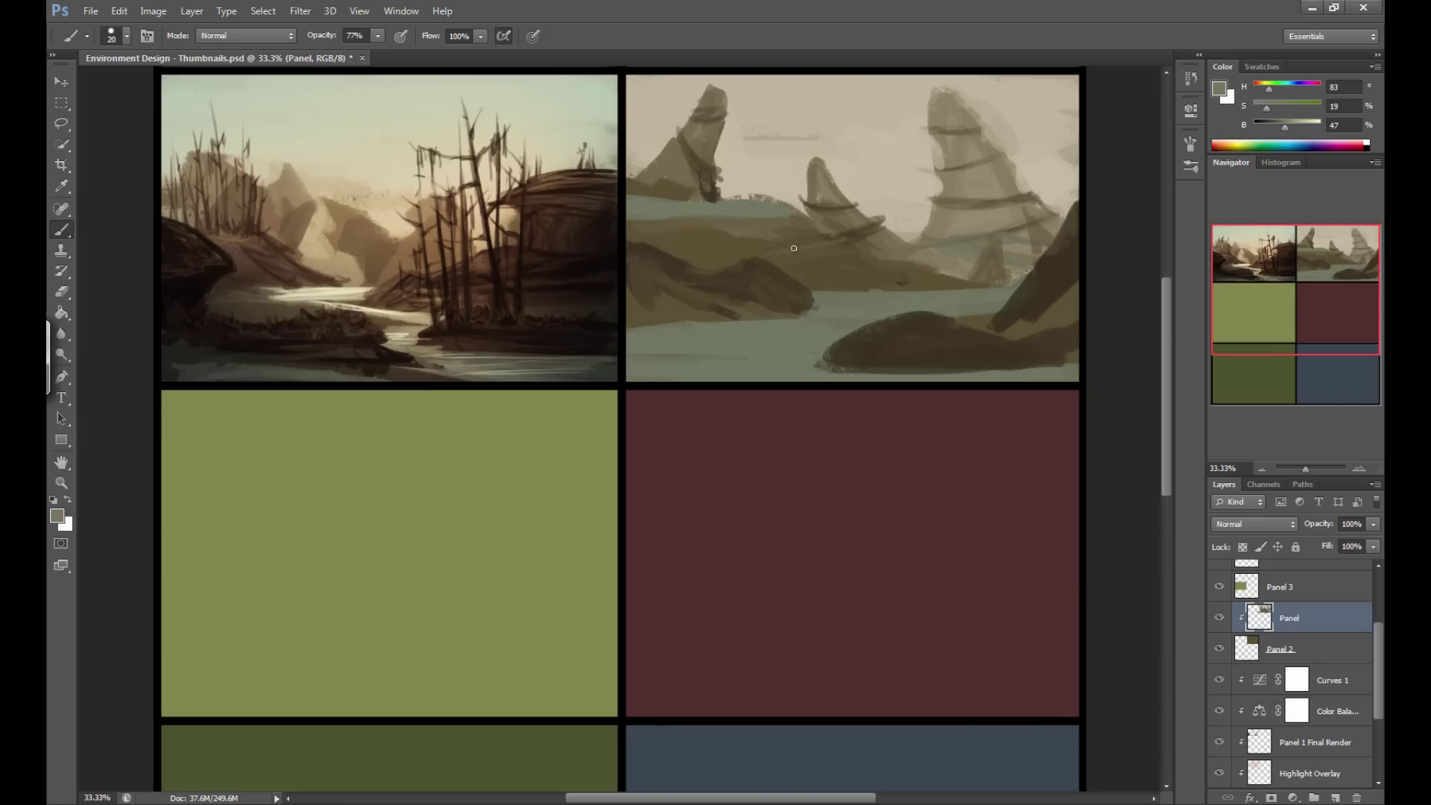
{"action": "left_click", "coordinate": [670, 206], "text": "alt"}
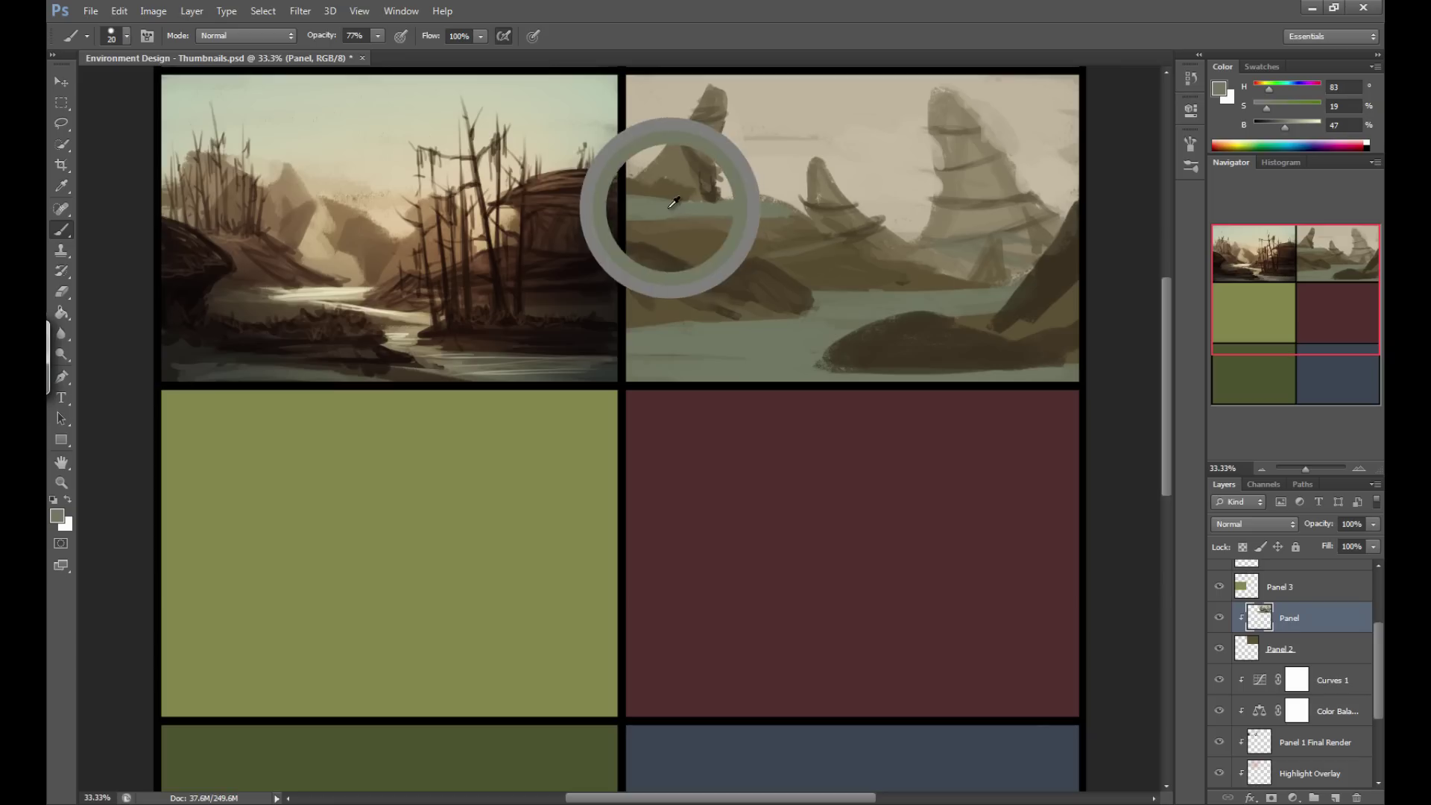
{"action": "left_click", "coordinate": [909, 313], "text": "alt"}
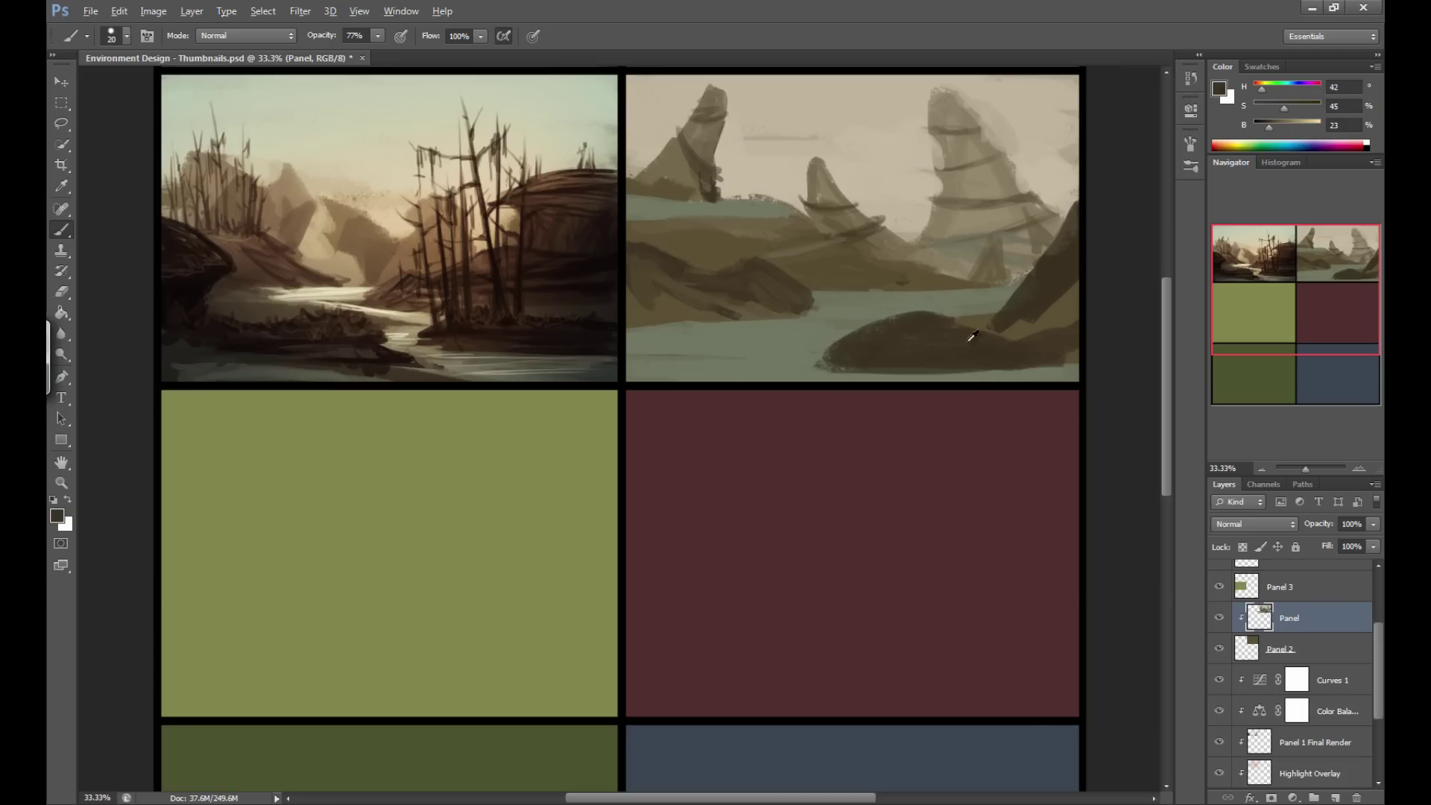
{"action": "left_click", "coordinate": [877, 187], "text": "alt"}
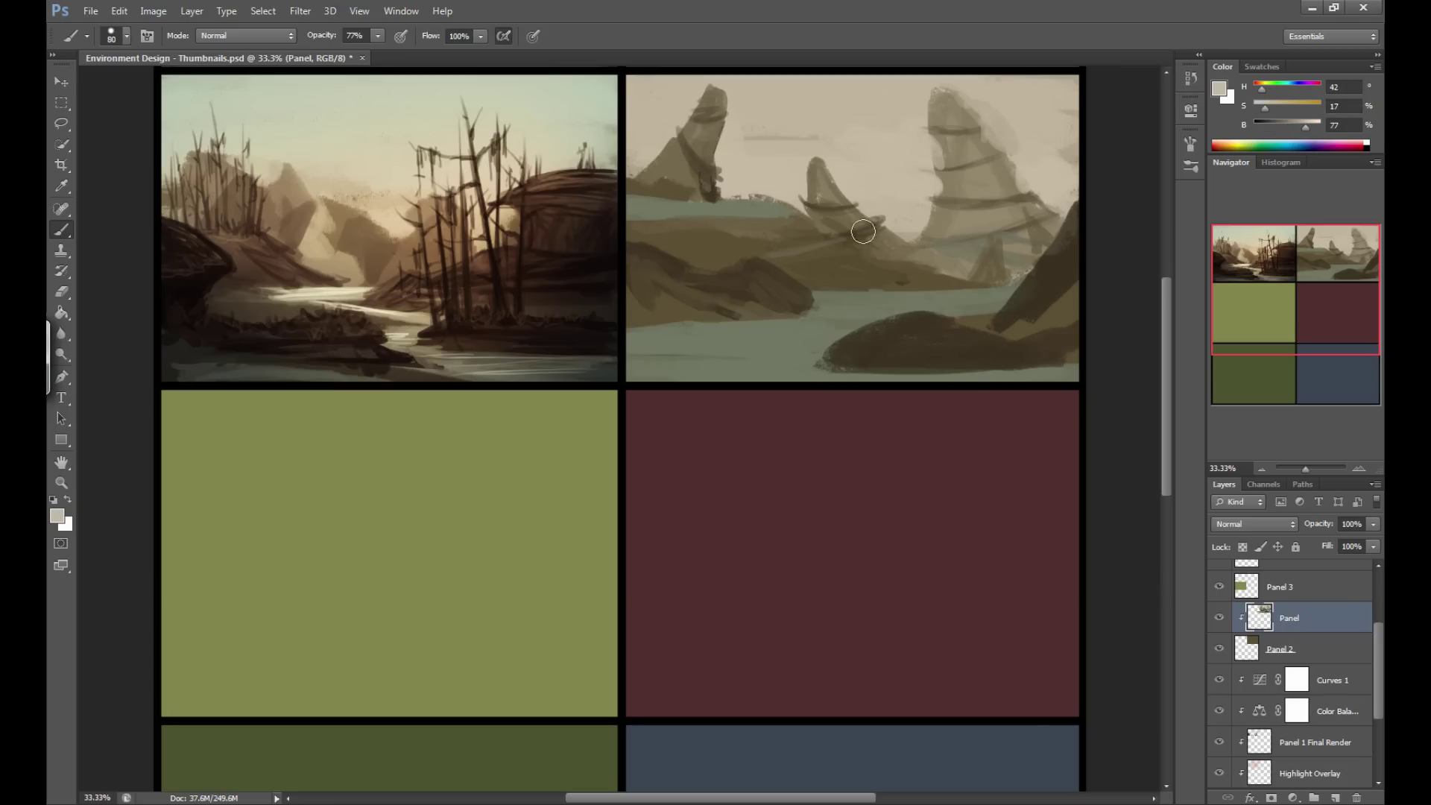
Switch the brush to the 300 px soft round preset.
{"action": "left_click", "coordinate": [127, 36]}
{"action": "left_click", "coordinate": [129, 155]}
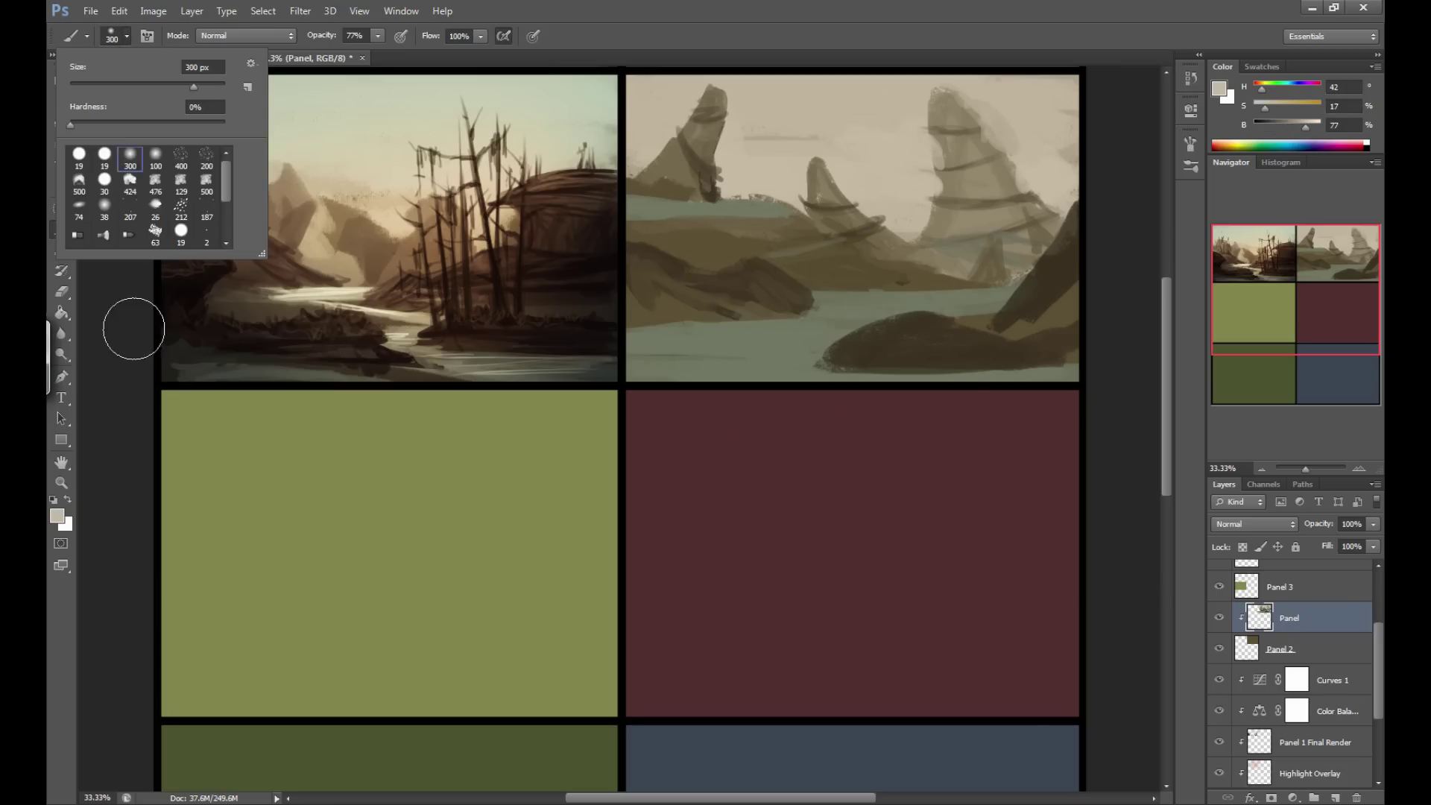
{"action": "left_click", "coordinate": [131, 328]}
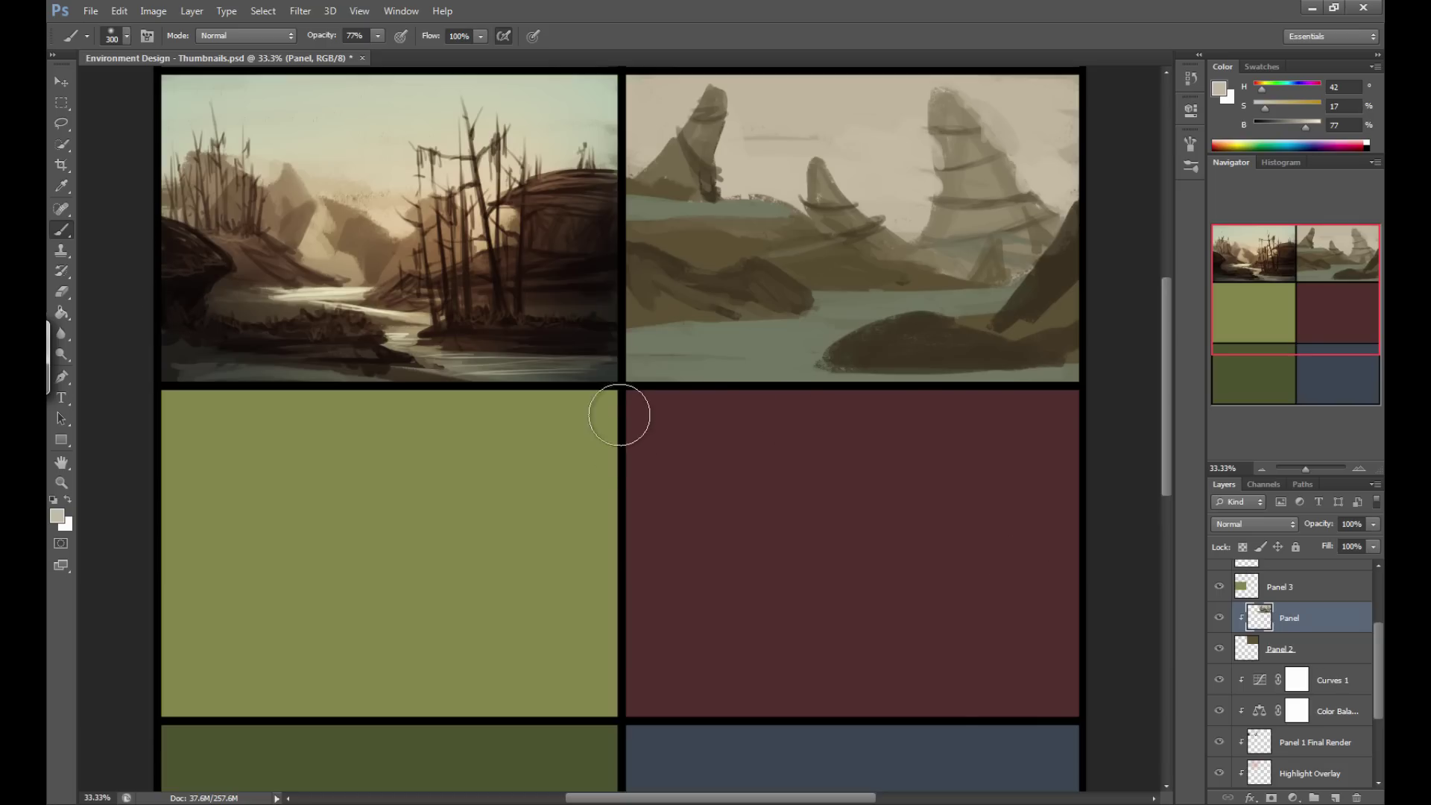
Add a new layer above the Panel layer, clip it to Panel 2 and set its blend mode to Multiply.
{"action": "left_click", "coordinate": [1335, 798]}
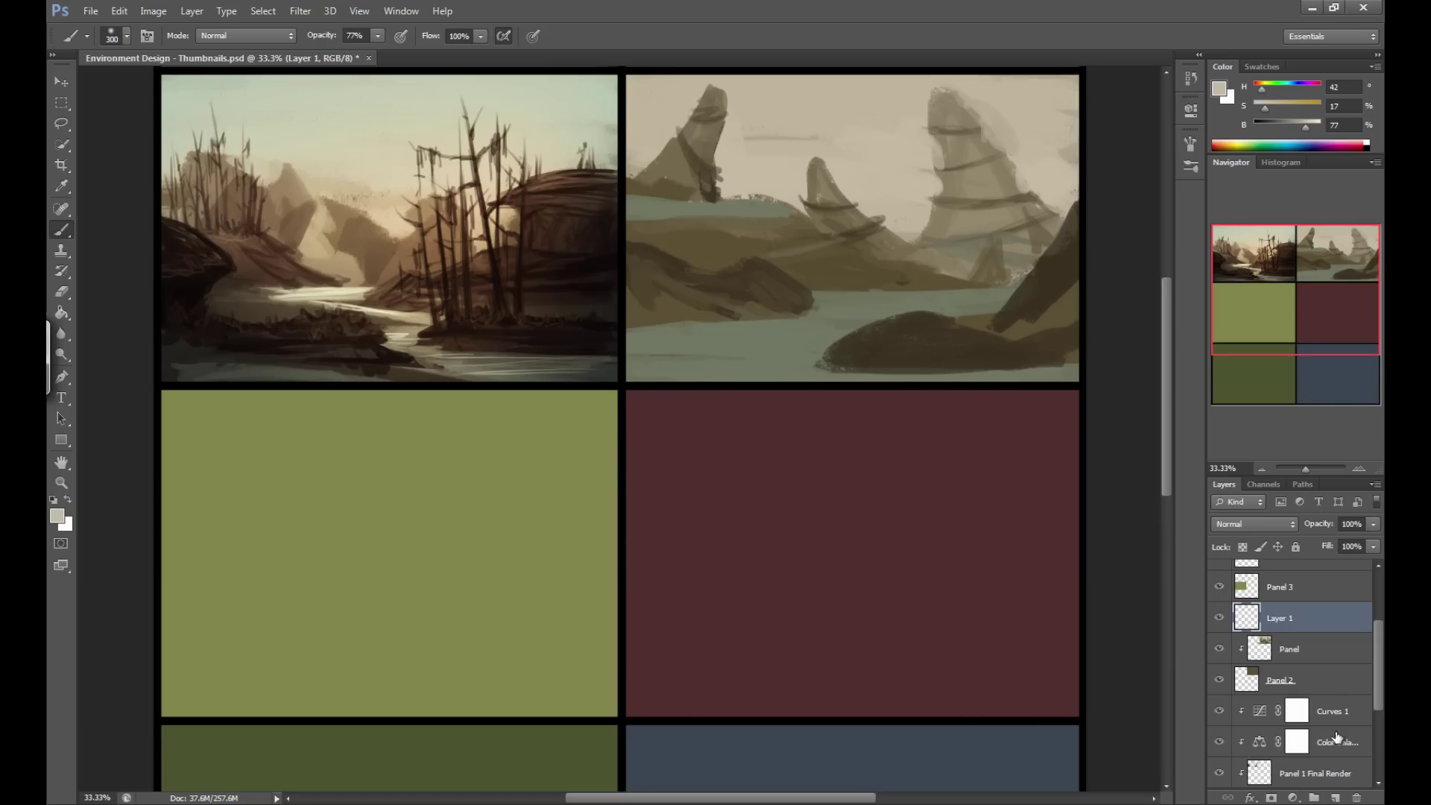
{"action": "left_click", "coordinate": [1306, 633], "text": "alt"}
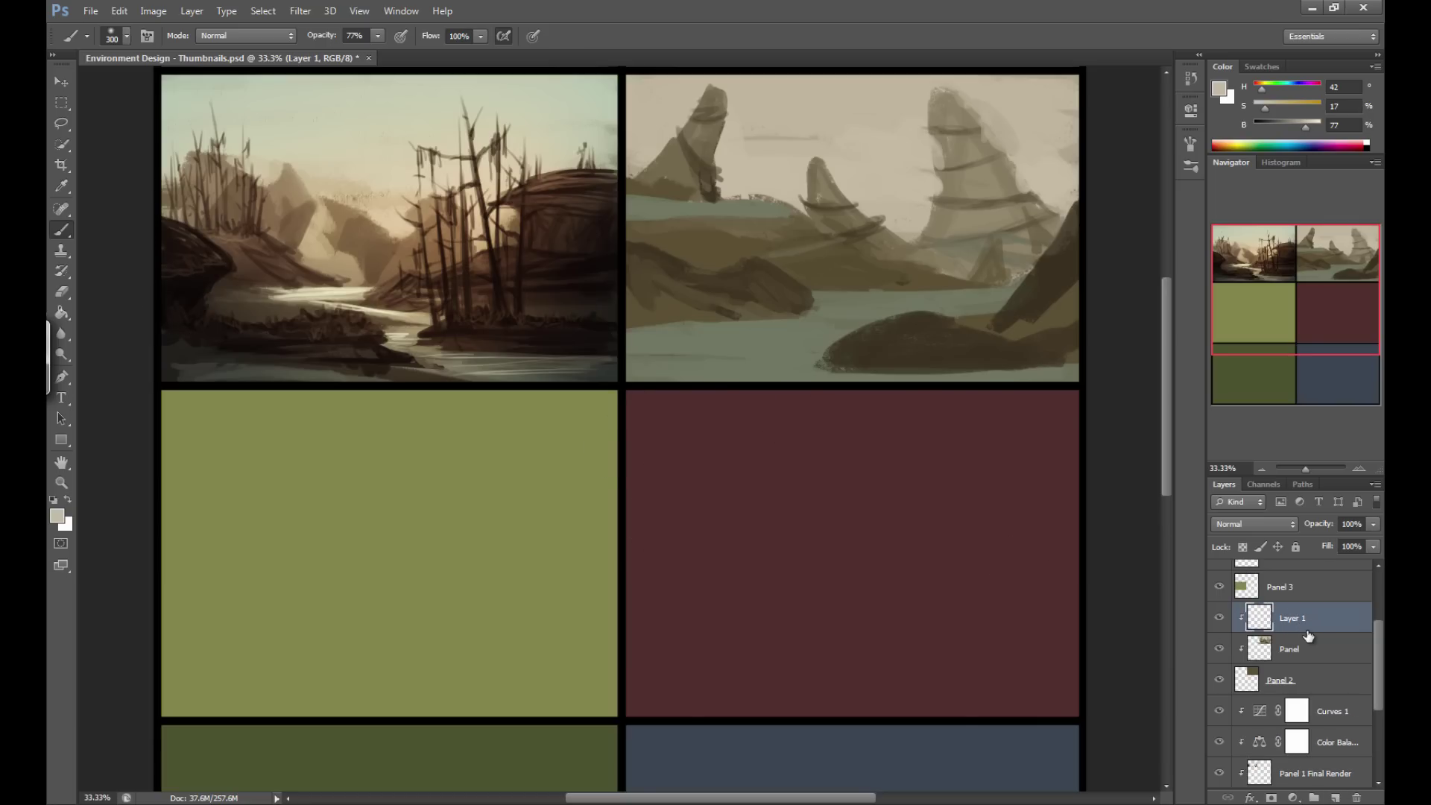
{"action": "left_click", "coordinate": [1240, 523]}
{"action": "left_click", "coordinate": [1225, 165]}
Glaze the whole second thumbnail with a dusty red (H 13, S 32, B 71) using a 1400 px soft brush.
{"action": "mouse_move", "coordinate": [1315, 101]}
{"action": "left_mouse_down"}
{"action": "mouse_move", "coordinate": [1258, 106]}
{"action": "mouse_move", "coordinate": [1301, 134]}
{"action": "left_mouse_up"}
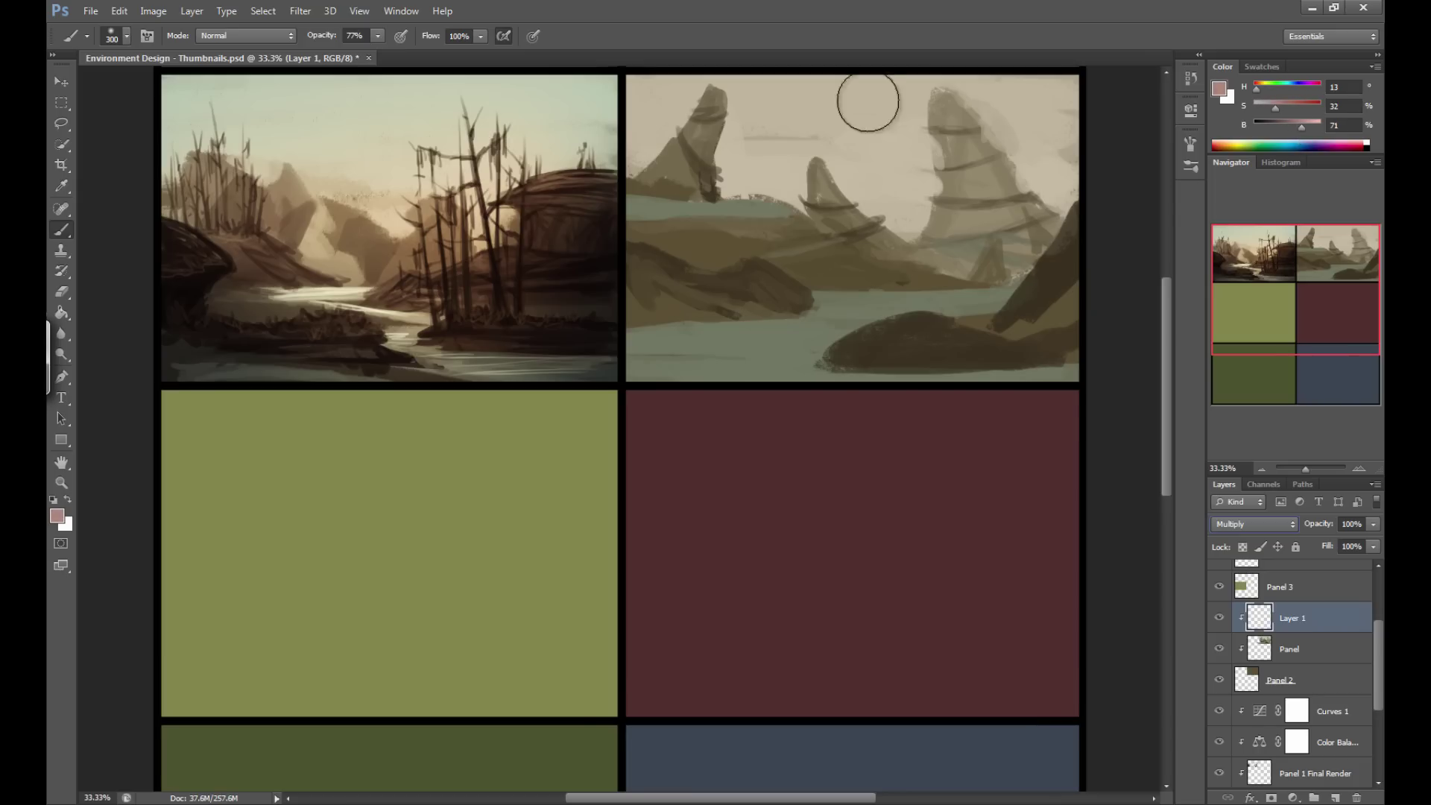
{"action": "key", "text": "bracketright"}
{"action": "key", "text": "bracketright"}
{"action": "key", "text": "bracketright"}
{"action": "key", "text": "bracketright"}
{"action": "key", "text": "bracketright"}
{"action": "key", "text": "bracketright"}
{"action": "key", "text": "bracketright"}
{"action": "key", "text": "bracketright"}
{"action": "key", "text": "bracketright"}
{"action": "key", "text": "bracketright"}
{"action": "key", "text": "bracketright"}
{"action": "key", "text": "bracketright"}
{"action": "key", "text": "bracketright"}
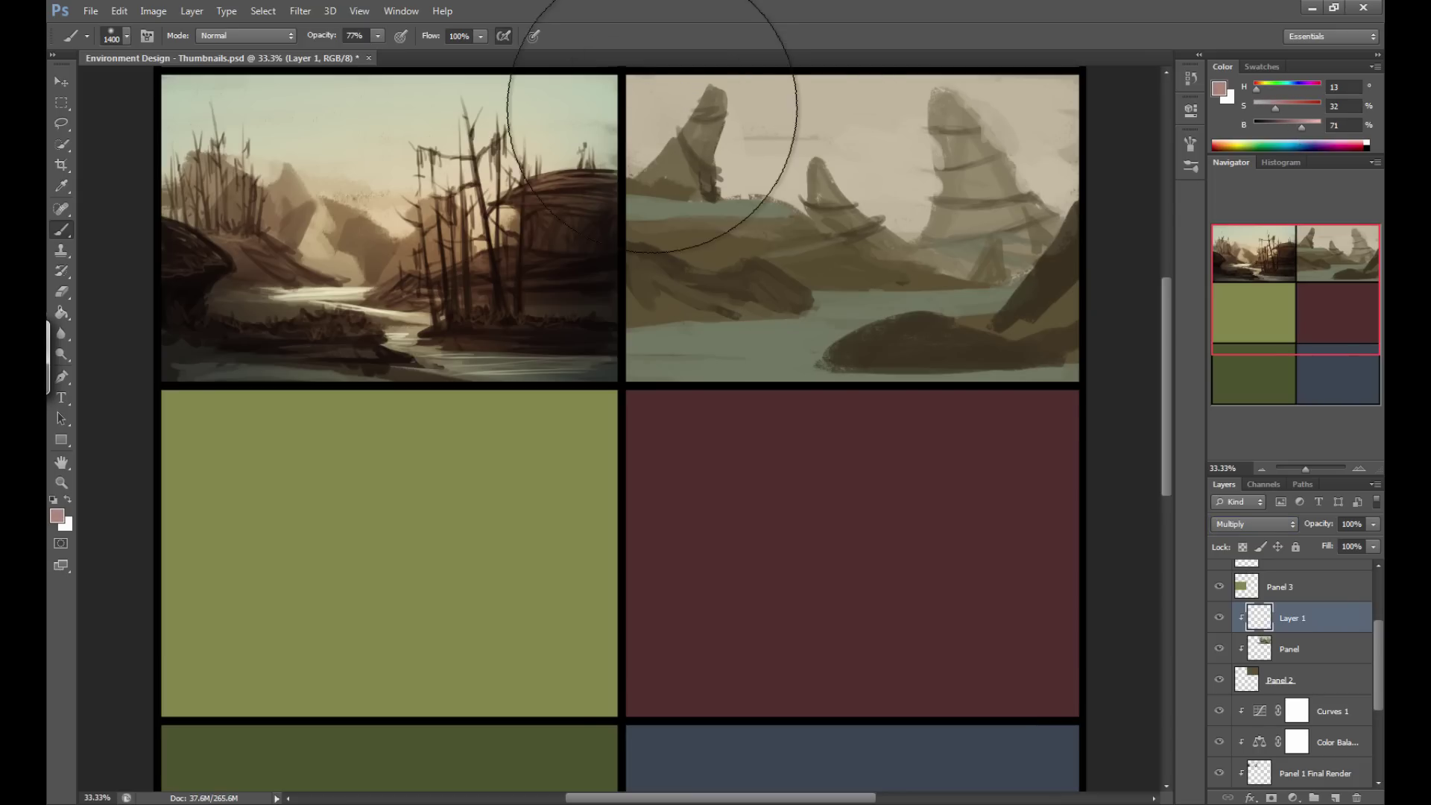
{"action": "mouse_move", "coordinate": [415, 156]}
{"action": "left_mouse_down"}
{"action": "mouse_move", "coordinate": [745, 75]}
{"action": "mouse_move", "coordinate": [1133, 402]}
{"action": "mouse_move", "coordinate": [1222, 499]}
{"action": "mouse_move", "coordinate": [1220, 316]}
{"action": "mouse_move", "coordinate": [728, 166]}
{"action": "mouse_move", "coordinate": [878, 345]}
{"action": "mouse_move", "coordinate": [981, 639]}
{"action": "left_mouse_up"}
Erase the reddish tint from the sky and centre of the second thumbnail with a 1100 px soft eraser.
{"action": "mouse_move", "coordinate": [48, 395]}
{"action": "left_click", "coordinate": [61, 291]}
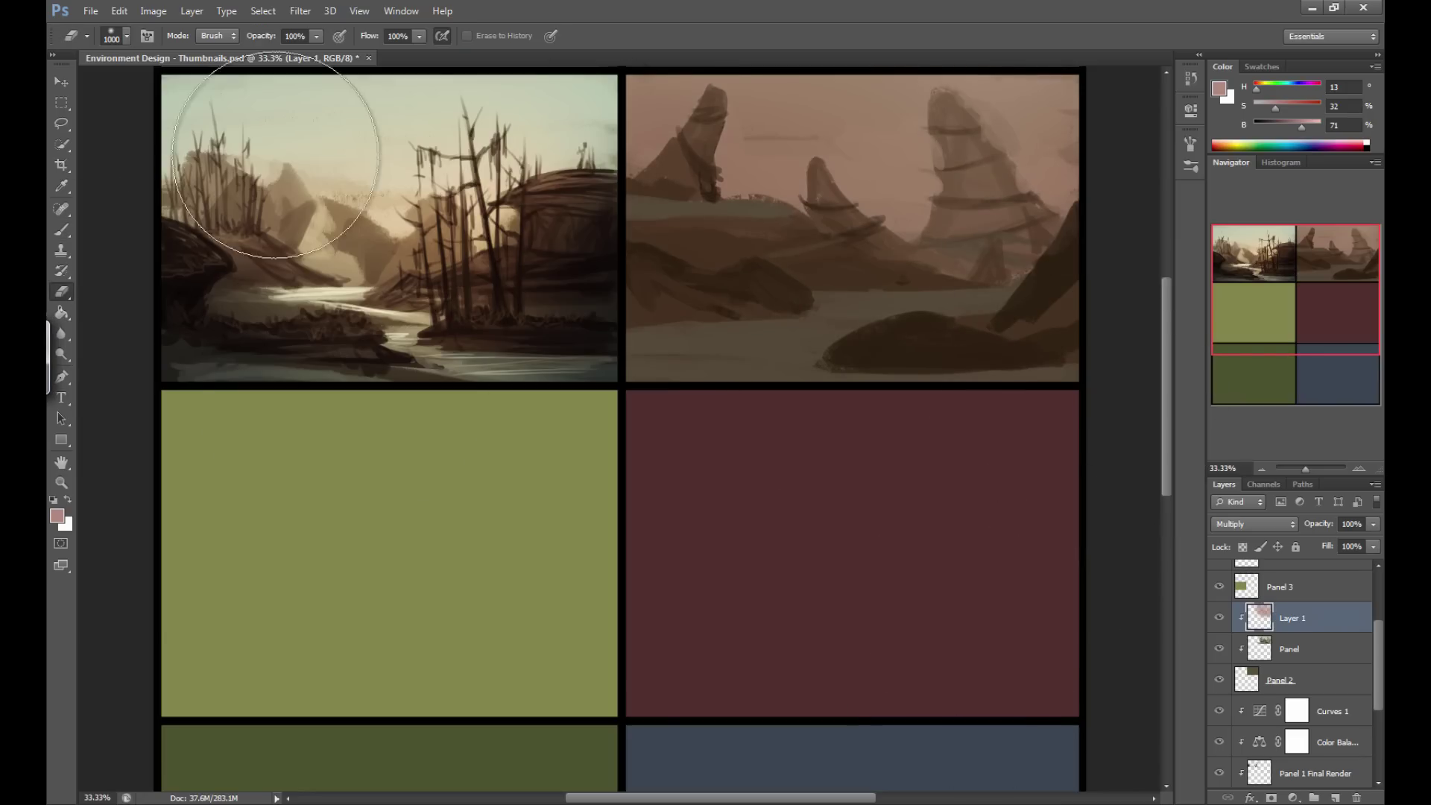
{"action": "mouse_move", "coordinate": [842, 128]}
{"action": "left_mouse_down"}
{"action": "mouse_move", "coordinate": [848, 246]}
{"action": "mouse_move", "coordinate": [730, 133]}
{"action": "mouse_move", "coordinate": [1022, 94]}
{"action": "mouse_move", "coordinate": [922, 169]}
{"action": "mouse_move", "coordinate": [632, 86]}
{"action": "mouse_move", "coordinate": [860, 139]}
{"action": "mouse_move", "coordinate": [862, 181]}
{"action": "mouse_move", "coordinate": [818, 241]}
{"action": "mouse_move", "coordinate": [865, 260]}
{"action": "mouse_move", "coordinate": [776, 260]}
{"action": "mouse_move", "coordinate": [905, 258]}
{"action": "mouse_move", "coordinate": [836, 387]}
{"action": "left_mouse_up"}
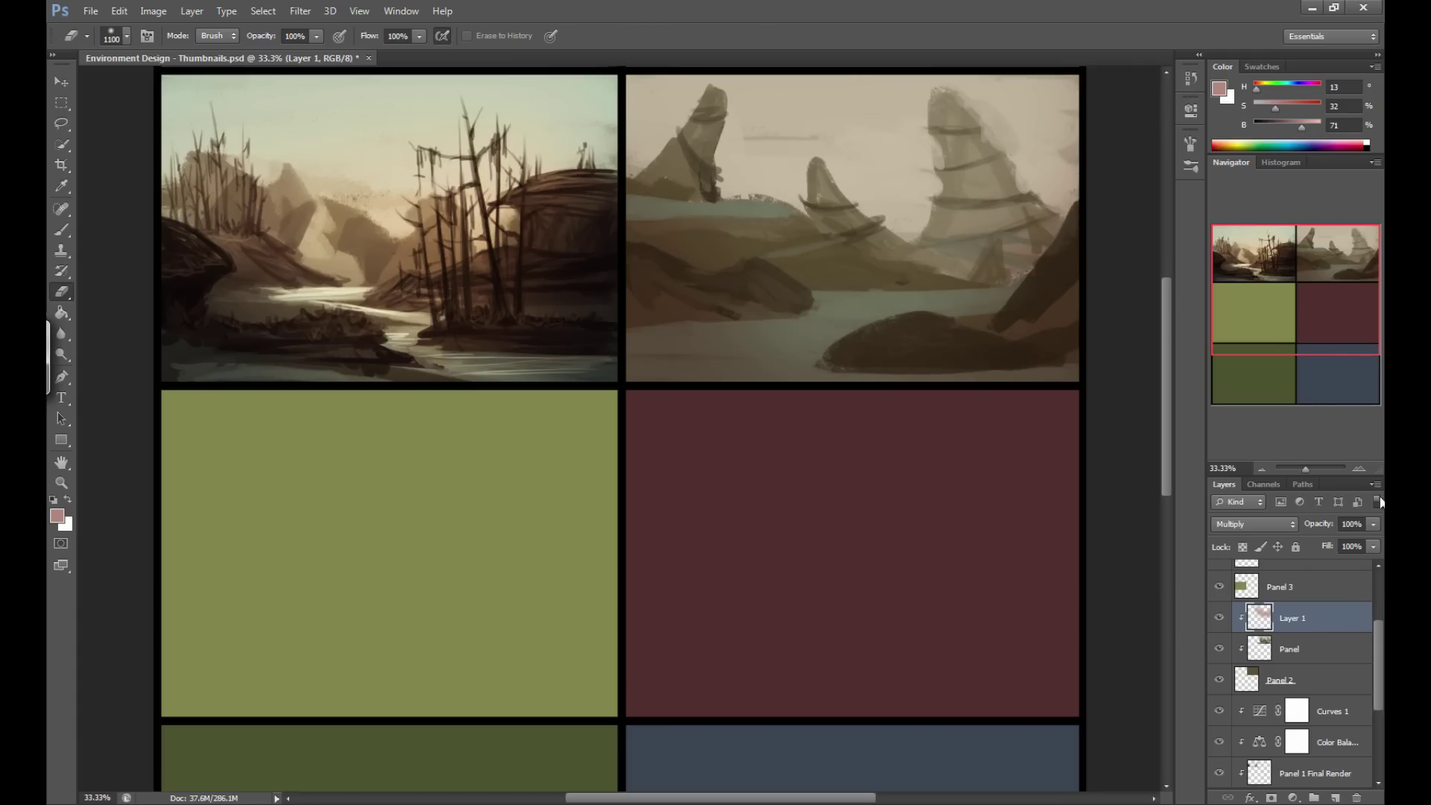
Add a layer named Highlight Overlay above Layer 1, clip it to Panel 2 and set its blend mode to Overlay.
{"action": "left_click", "coordinate": [1336, 797]}
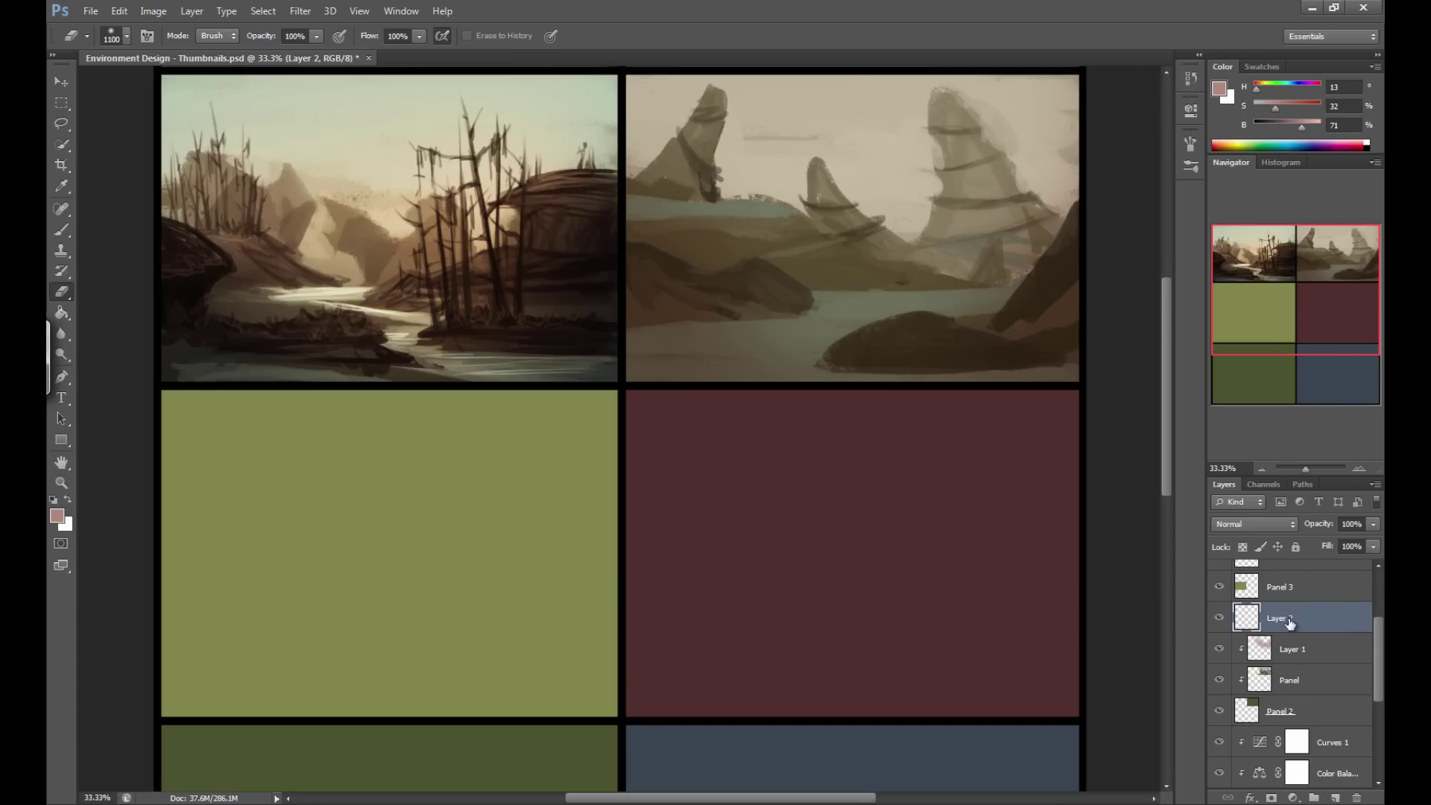
{"action": "double_click", "coordinate": [1283, 619]}
{"action": "type", "text": "Highlight Overlay"}
{"action": "key", "text": "Return"}
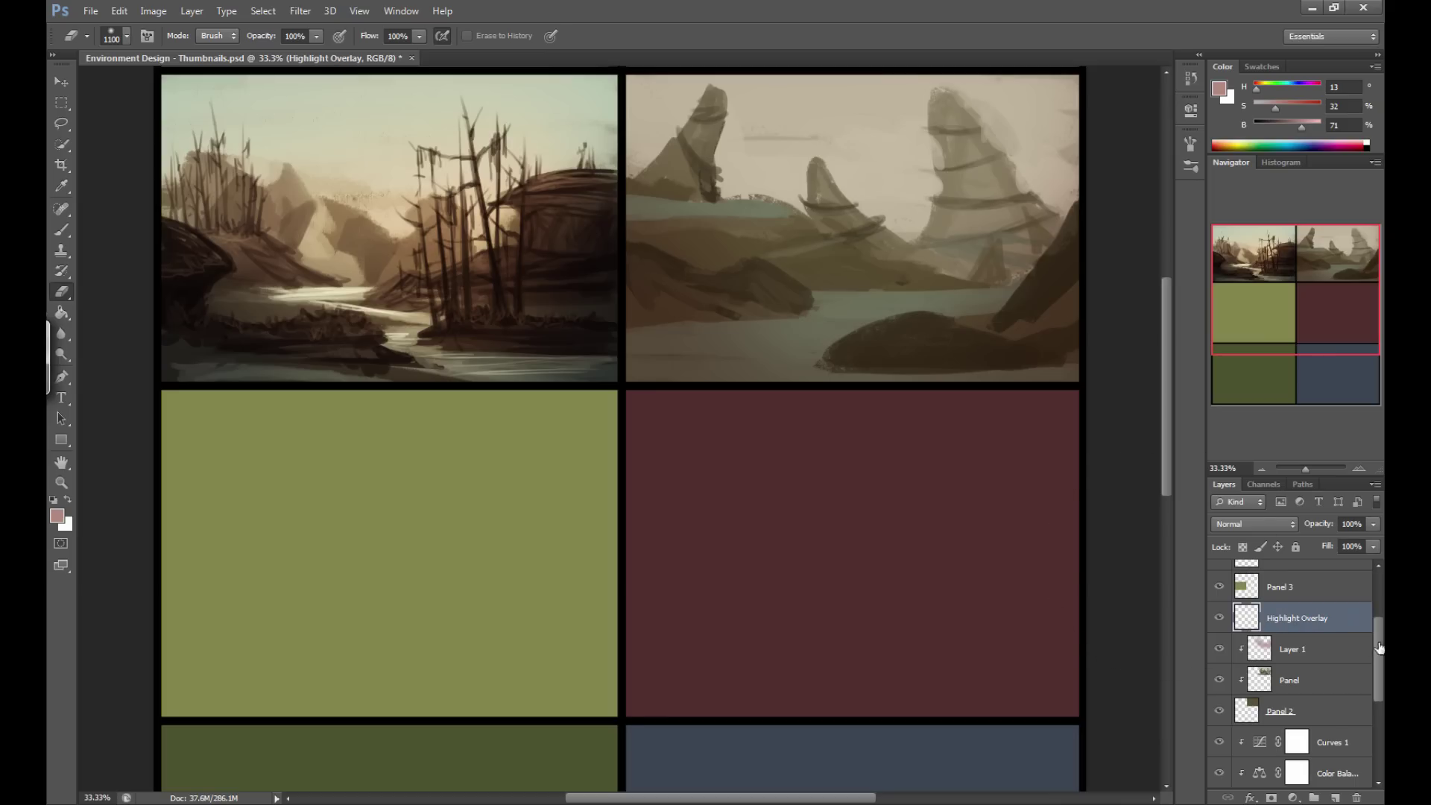
{"action": "left_click", "coordinate": [1339, 627], "text": "alt"}
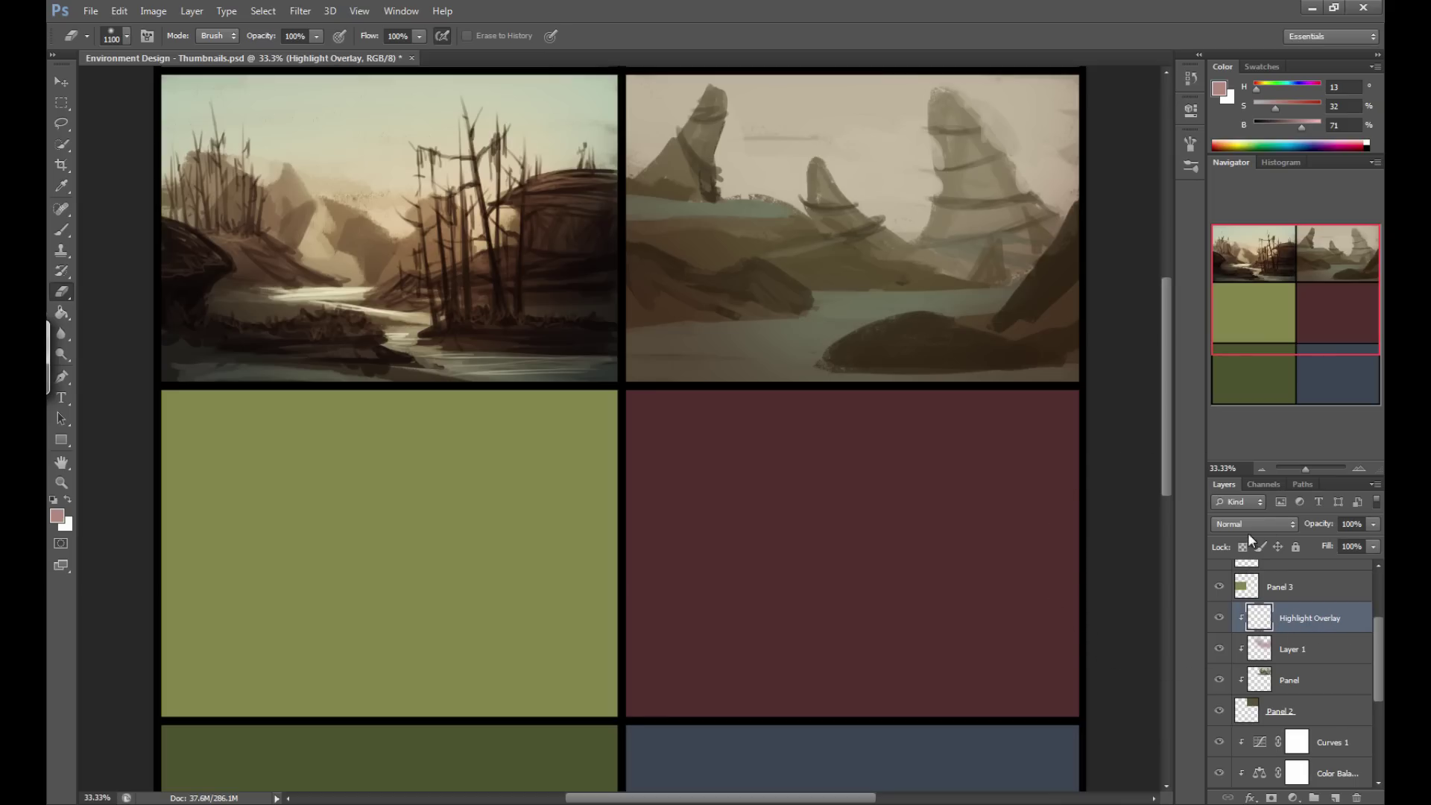
{"action": "left_click", "coordinate": [1250, 524]}
{"action": "left_click", "coordinate": [1251, 302]}
Glaze the second thumbnail with pale cyan (H 184, S 32, B 88) using a 1600 px soft brush, and set the Highlight Overlay layer's opacity to 81%.
{"action": "left_click", "coordinate": [61, 229]}
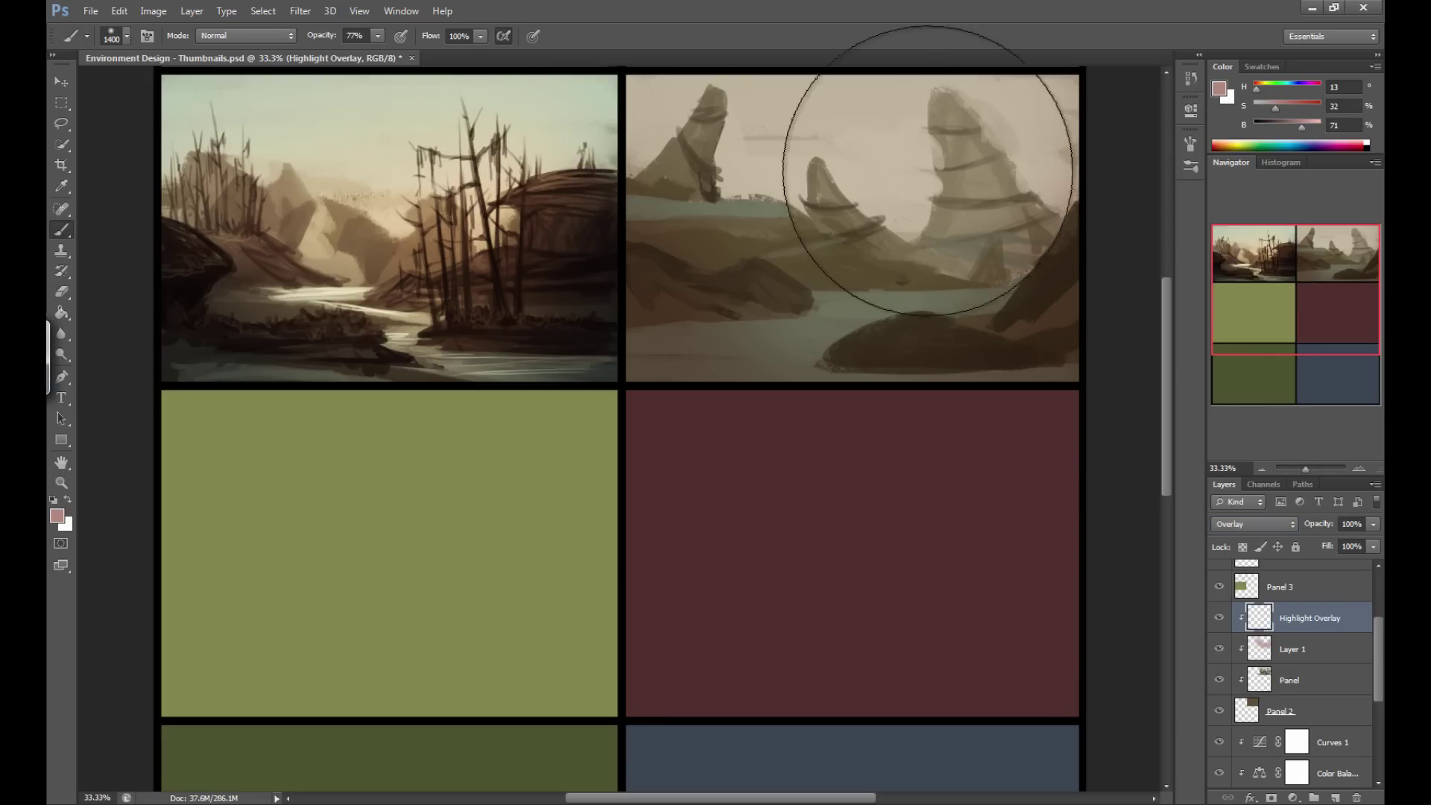
{"action": "mouse_move", "coordinate": [1267, 85]}
{"action": "left_mouse_down"}
{"action": "mouse_move", "coordinate": [1289, 88]}
{"action": "mouse_move", "coordinate": [1313, 121]}
{"action": "left_mouse_up"}
{"action": "key", "text": "bracketright"}
{"action": "key", "text": "bracketright"}
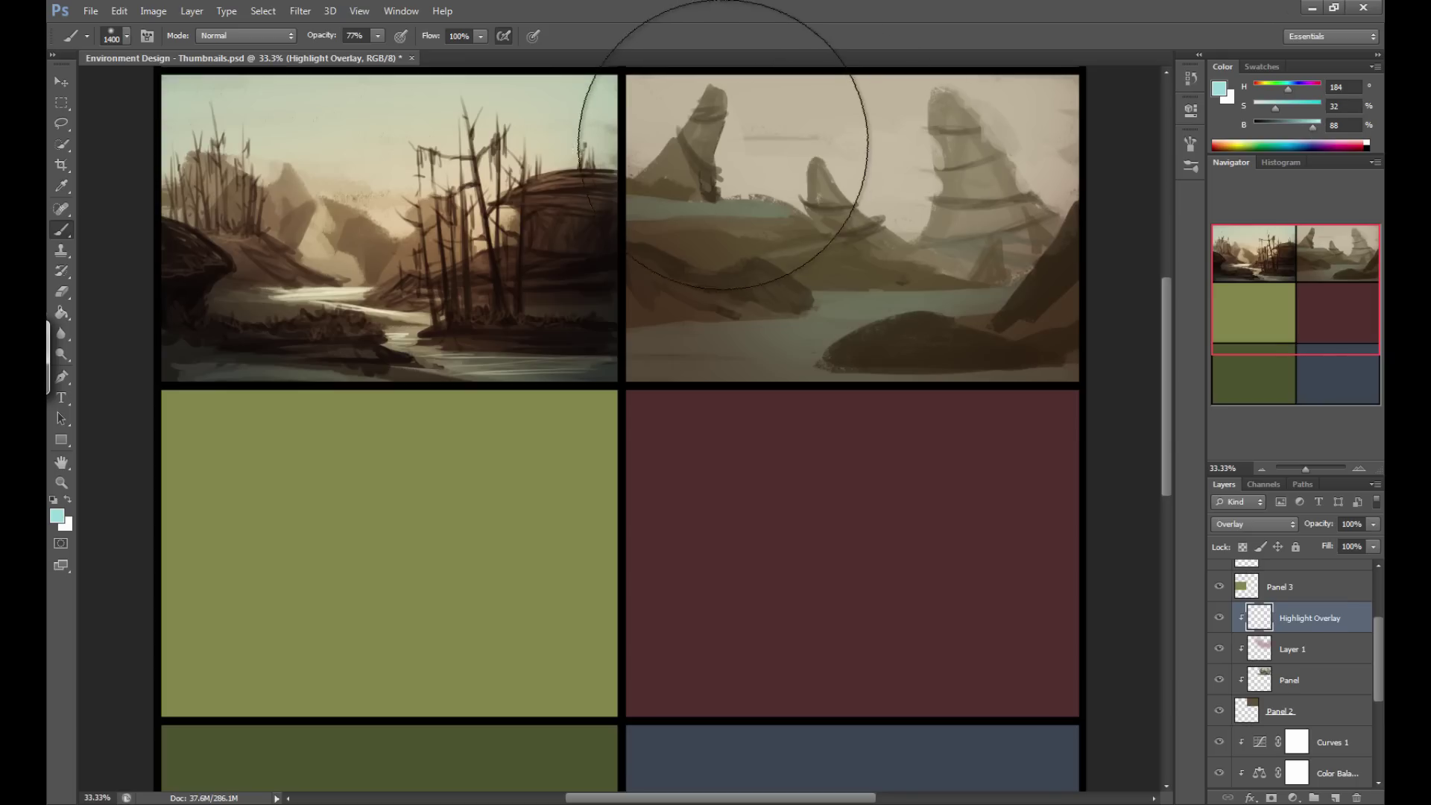
{"action": "mouse_move", "coordinate": [837, 310]}
{"action": "left_mouse_down"}
{"action": "mouse_move", "coordinate": [1070, 249]}
{"action": "mouse_move", "coordinate": [958, 287]}
{"action": "mouse_move", "coordinate": [868, 178]}
{"action": "left_mouse_up"}
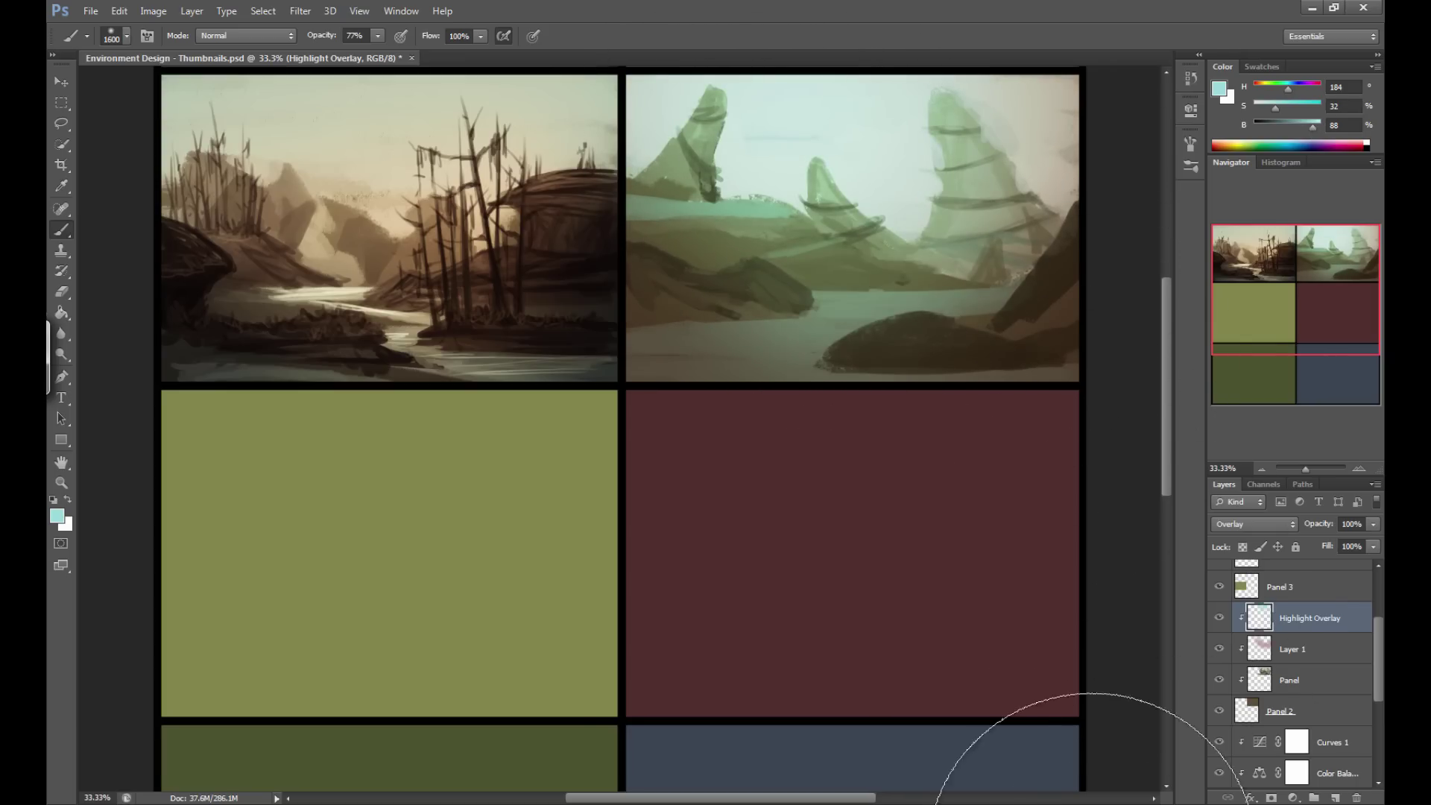
{"action": "left_click", "coordinate": [1373, 524]}
{"action": "left_click_drag", "start_coordinate": [1374, 542], "coordinate": [1358, 540]}
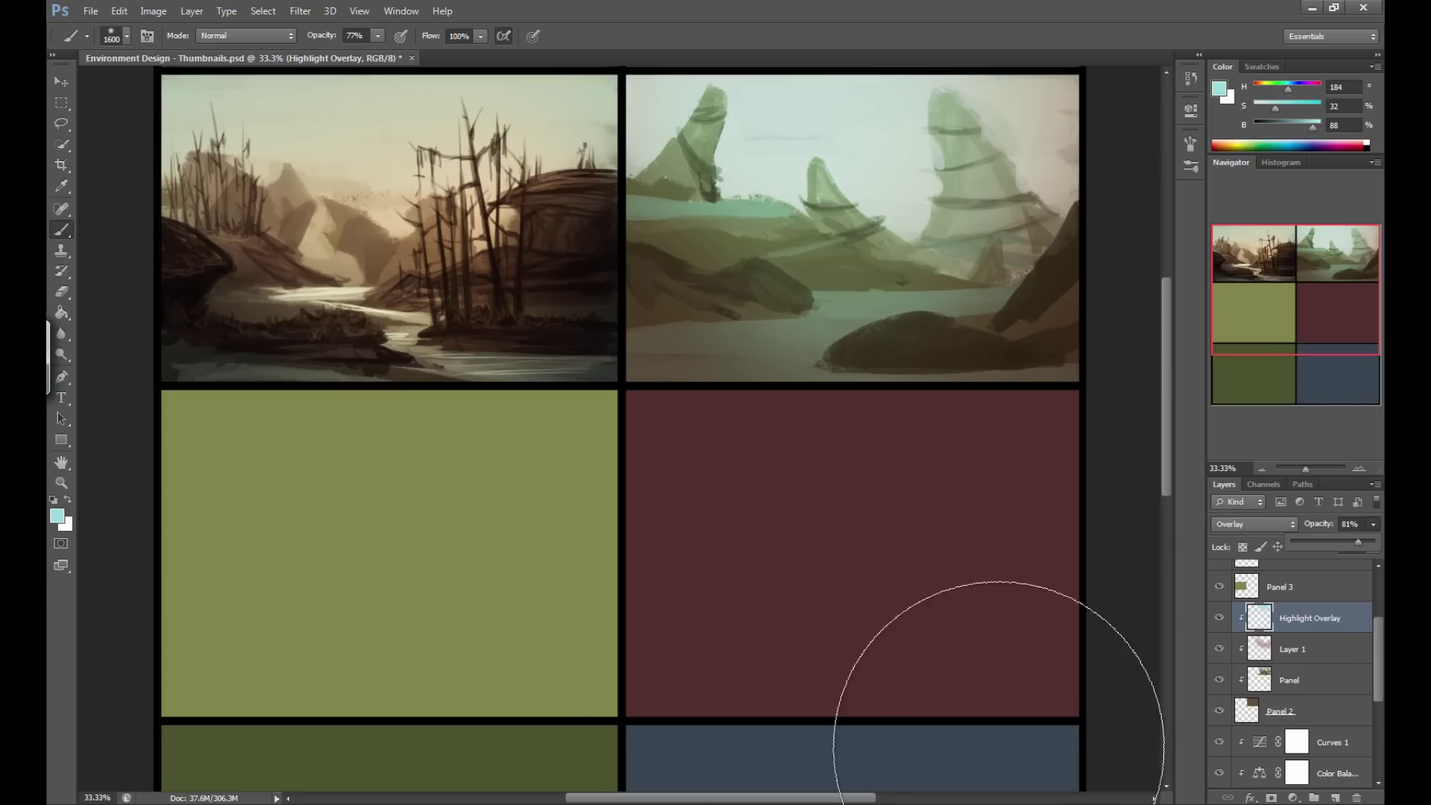
Add a new layer clipped above Highlight Overlay and switch the brush to the 19 px hard round preset.
{"action": "left_click", "coordinate": [1335, 797]}
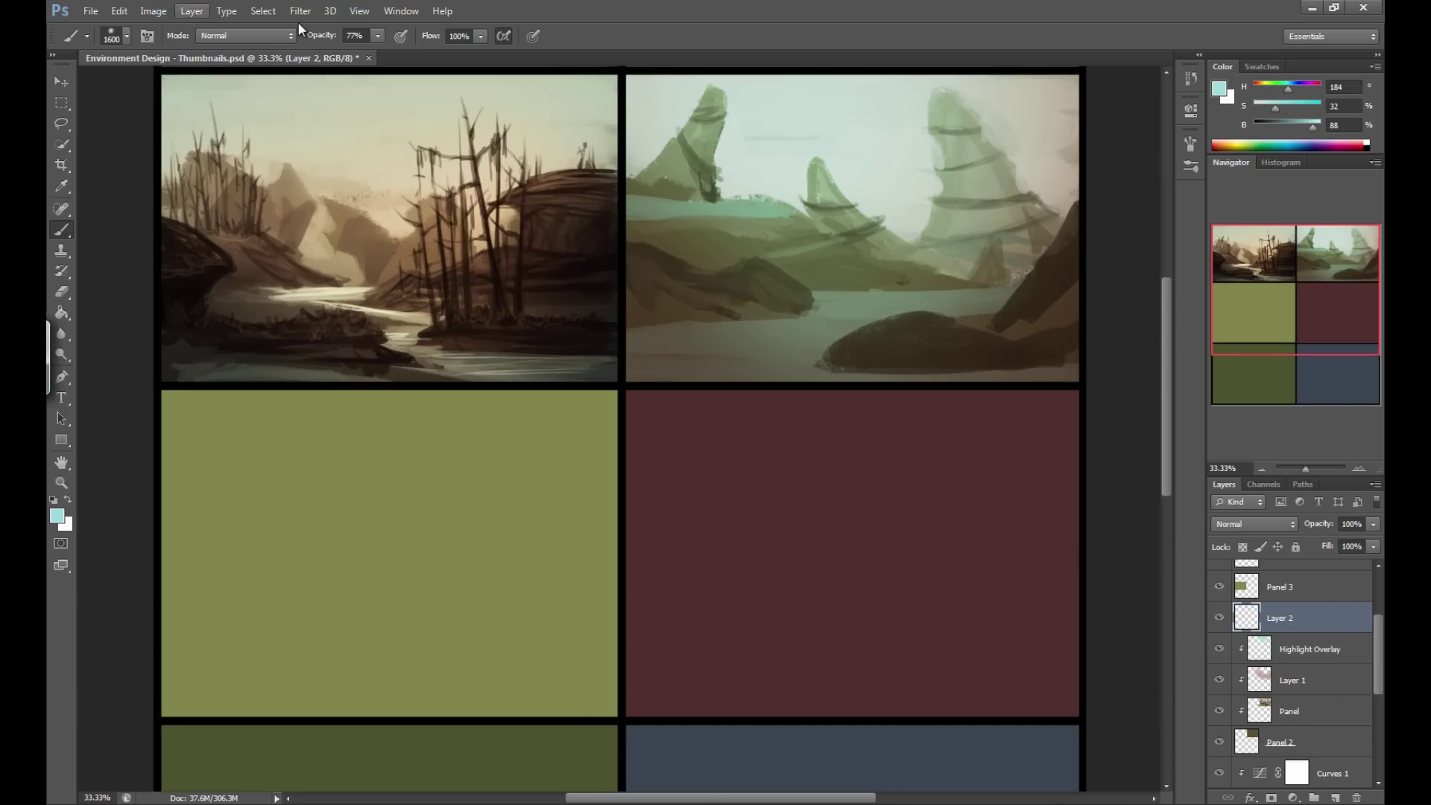
{"action": "left_click", "coordinate": [1343, 633], "text": "alt"}
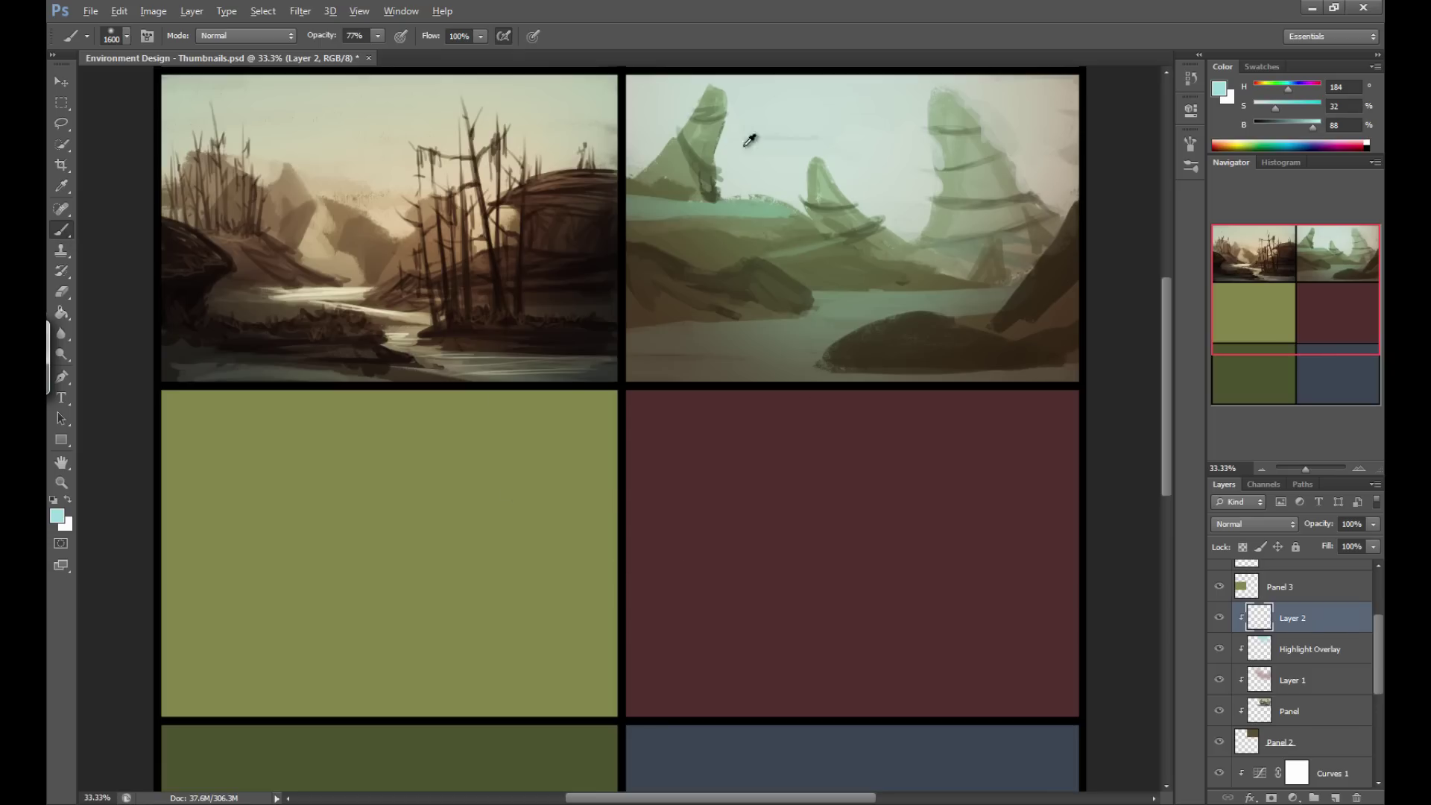
{"action": "left_click", "coordinate": [720, 201], "text": "alt"}
{"action": "key", "text": "bracketleft"}
{"action": "key", "text": "bracketleft"}
{"action": "key", "text": "bracketleft"}
{"action": "key", "text": "bracketleft"}
{"action": "key", "text": "bracketleft"}
{"action": "key", "text": "bracketleft"}
{"action": "key", "text": "bracketleft"}
{"action": "key", "text": "bracketleft"}
{"action": "key", "text": "bracketleft"}
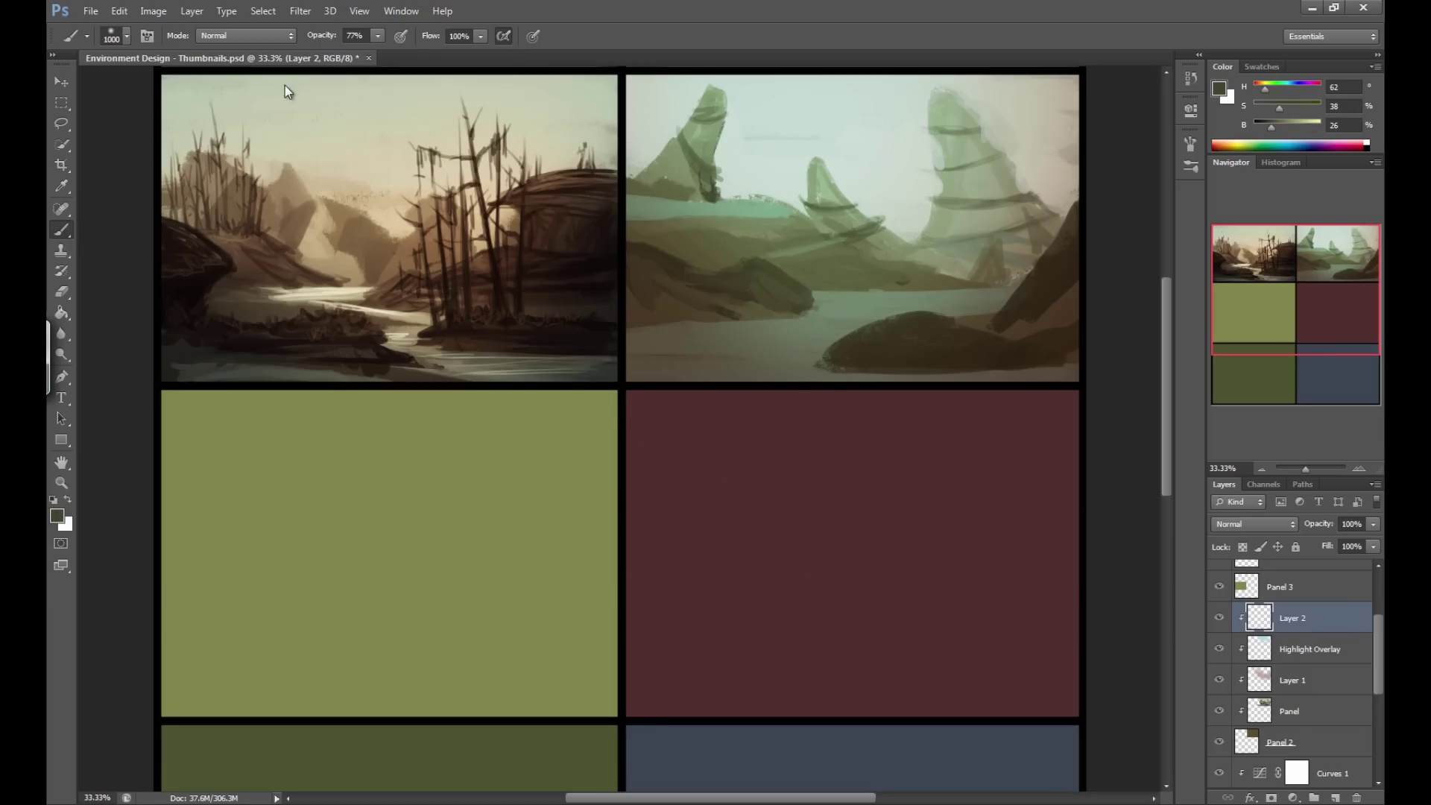
{"action": "left_click", "coordinate": [129, 41]}
{"action": "left_click", "coordinate": [82, 160]}
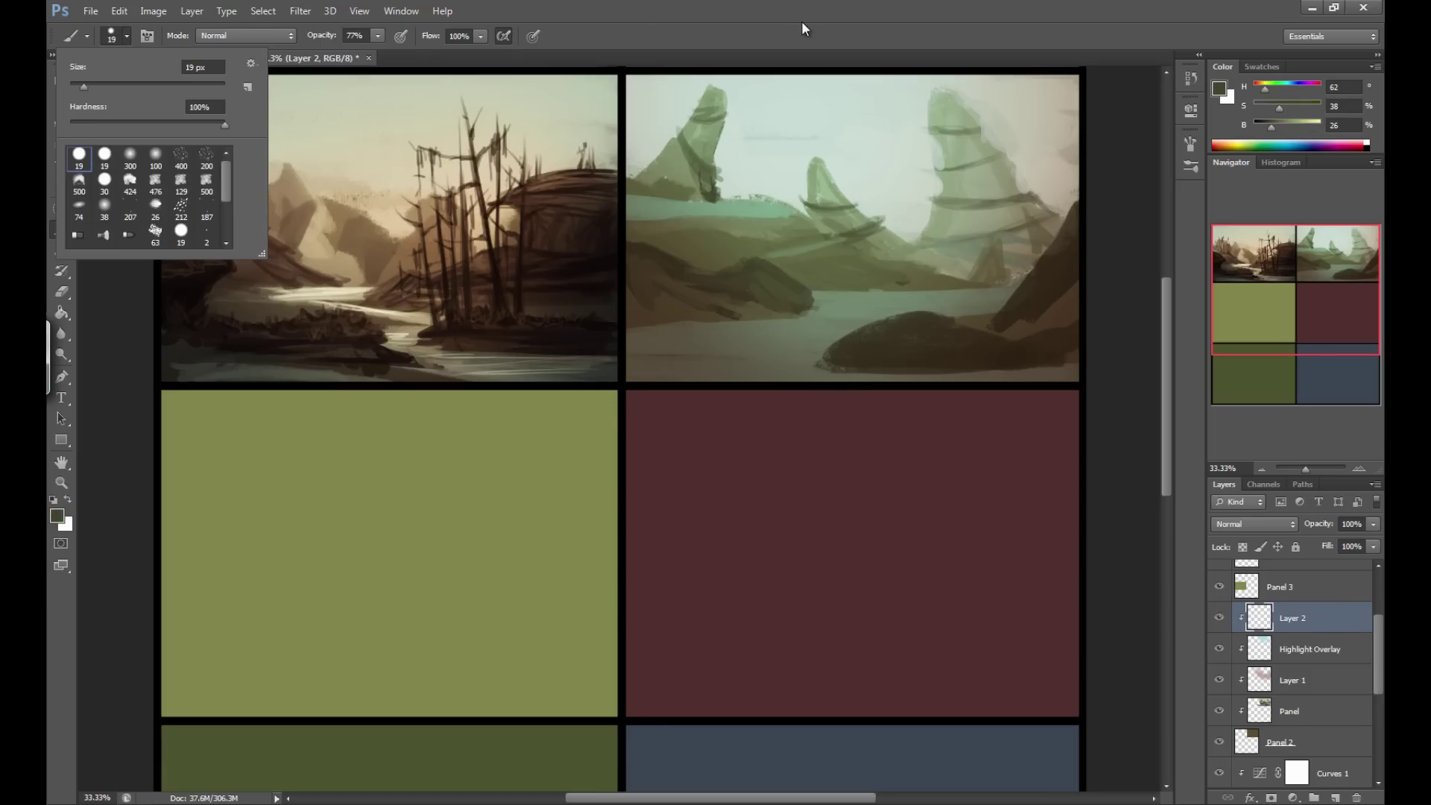
{"action": "key", "text": "Return"}
{"action": "left_click", "coordinate": [983, 326], "text": "alt"}
{"action": "key", "text": "bracketleft"}
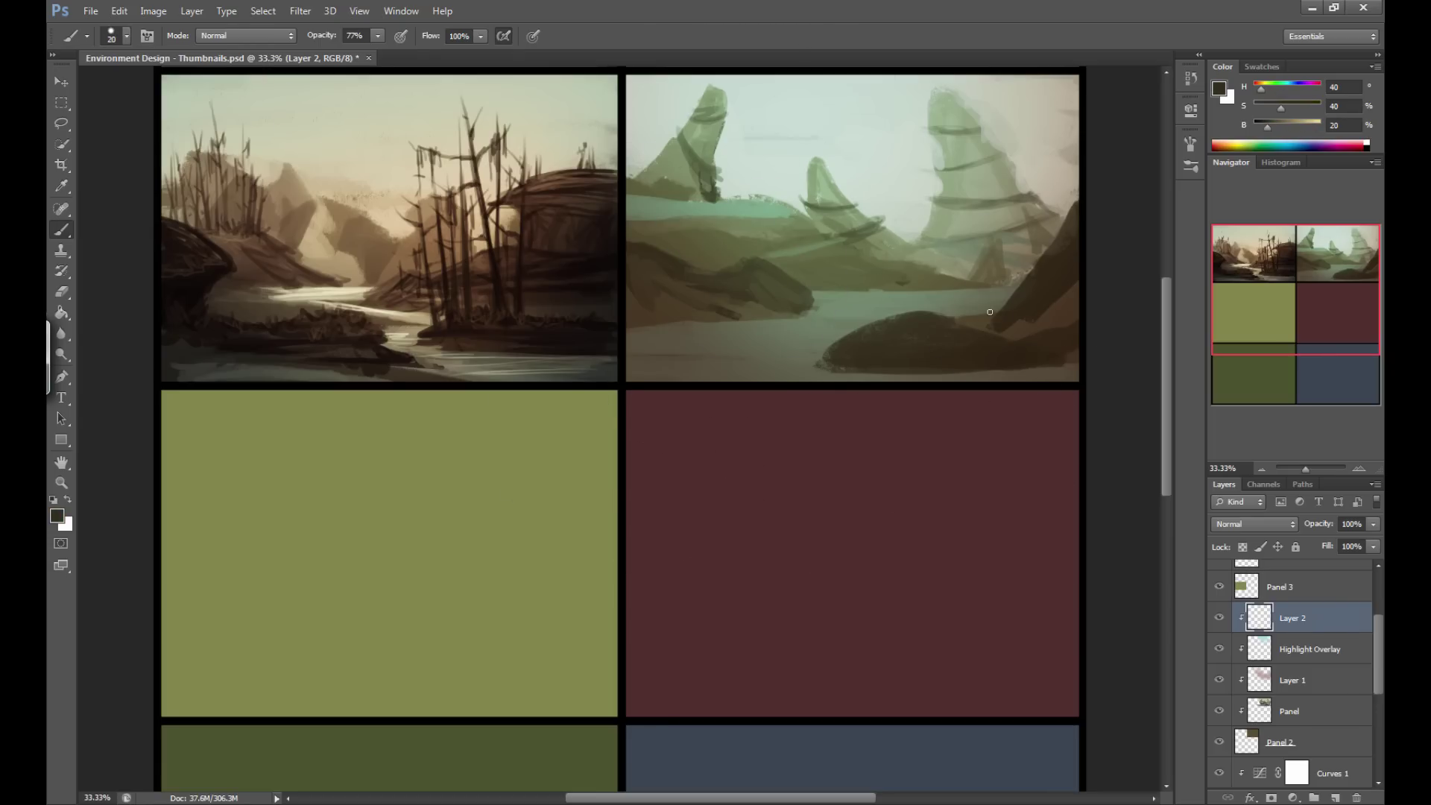
Brush pale grey-green haze (H 115, S 6, B 84) over the distant spires on Layer 2 with an 1100 px brush.
{"action": "left_click", "coordinate": [1031, 295], "text": "alt"}
{"action": "left_click", "coordinate": [877, 230], "text": "alt"}
{"action": "key", "text": "alt+bracketright"}
{"action": "key", "text": "bracketright"}
{"action": "key", "text": "bracketright"}
{"action": "key", "text": "bracketright"}
{"action": "key", "text": "bracketright"}
{"action": "key", "text": "bracketright"}
{"action": "key", "text": "bracketright"}
{"action": "key", "text": "bracketright"}
{"action": "key", "text": "bracketright"}
{"action": "key", "text": "bracketright"}
{"action": "key", "text": "bracketright"}
{"action": "key", "text": "bracketright"}
{"action": "key", "text": "bracketright"}
{"action": "key", "text": "bracketright"}
{"action": "key", "text": "bracketright"}
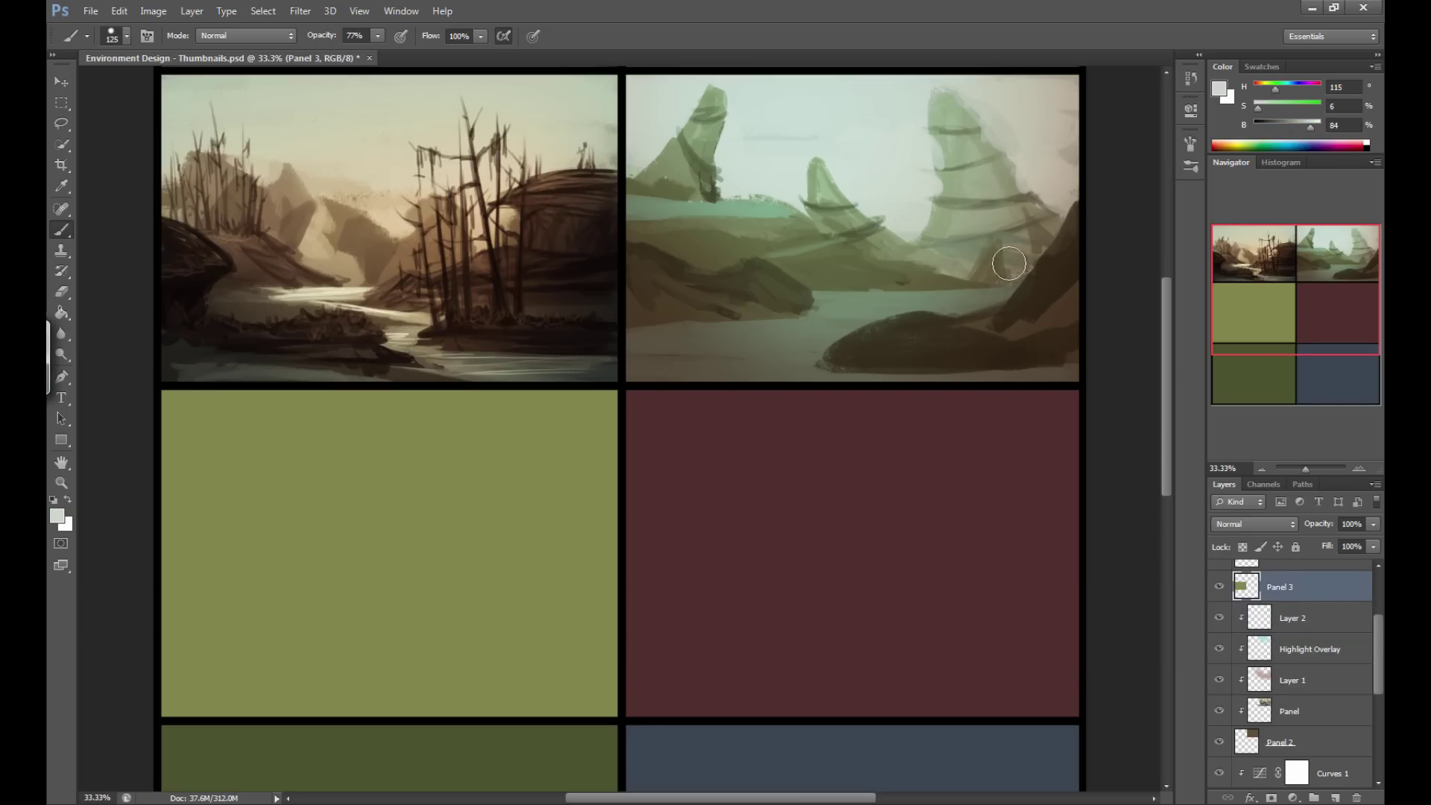
{"action": "left_click", "coordinate": [1285, 612]}
{"action": "key", "text": "bracketright"}
{"action": "key", "text": "bracketright"}
{"action": "key", "text": "bracketright"}
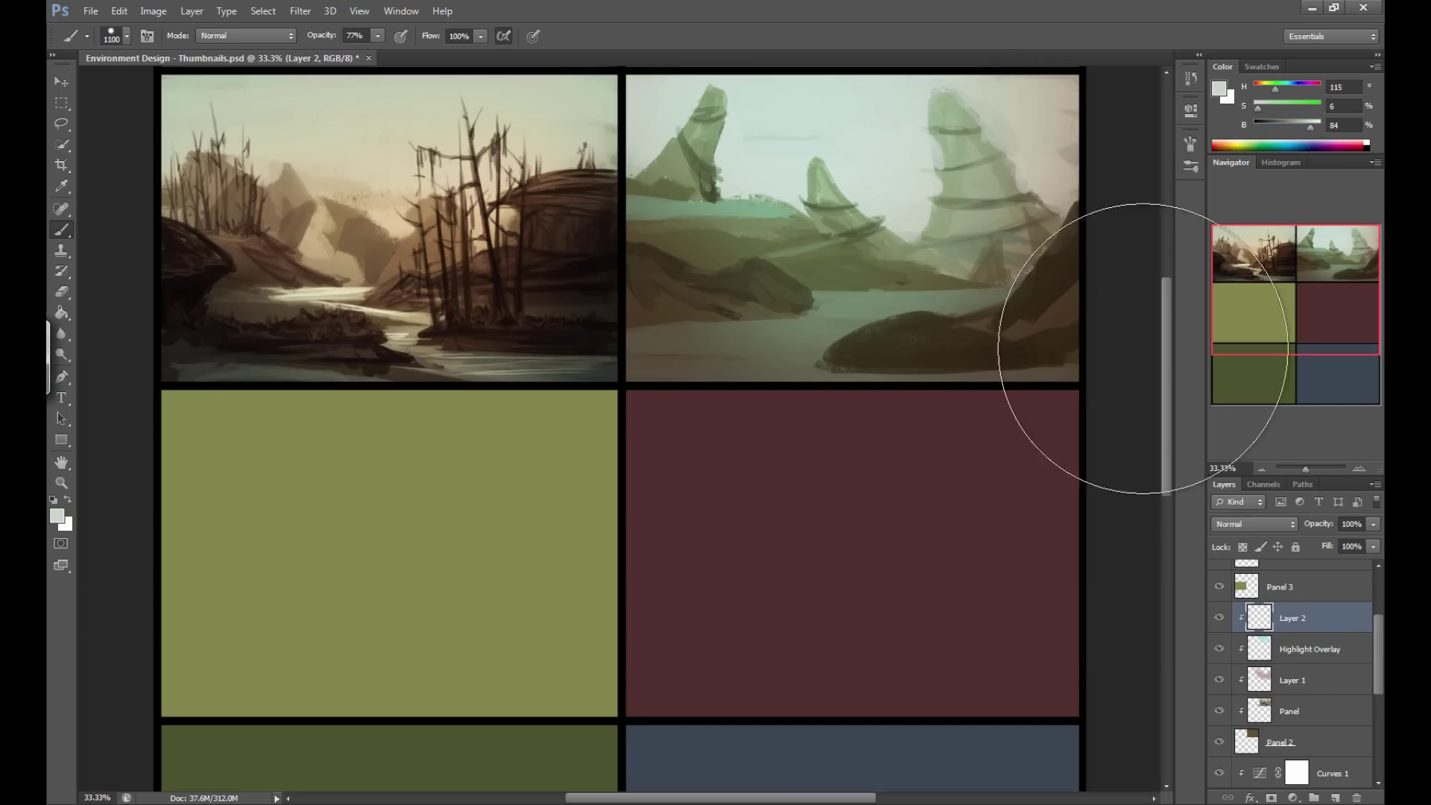
{"action": "left_click_drag", "start_coordinate": [959, 198], "coordinate": [1007, 230]}
Build up a dark mound on the far-left bank with dark olive (H 53, S 43, B 24) sampled from the rock.
{"action": "left_click", "coordinate": [754, 279], "text": "alt"}
{"action": "key", "text": "bracketleft"}
{"action": "key", "text": "bracketleft"}
{"action": "key", "text": "bracketleft"}
{"action": "key", "text": "bracketleft"}
{"action": "key", "text": "bracketleft"}
{"action": "key", "text": "bracketleft"}
{"action": "key", "text": "bracketleft"}
{"action": "key", "text": "bracketleft"}
{"action": "key", "text": "bracketleft"}
{"action": "key", "text": "bracketleft"}
{"action": "key", "text": "bracketleft"}
{"action": "key", "text": "bracketleft"}
{"action": "key", "text": "bracketleft"}
{"action": "key", "text": "bracketleft"}
{"action": "key", "text": "bracketleft"}
{"action": "mouse_move", "coordinate": [769, 264]}
{"action": "left_mouse_down"}
{"action": "mouse_move", "coordinate": [745, 232]}
{"action": "mouse_move", "coordinate": [751, 260]}
{"action": "mouse_move", "coordinate": [706, 283]}
{"action": "mouse_move", "coordinate": [786, 263]}
{"action": "mouse_move", "coordinate": [746, 276]}
{"action": "left_mouse_up"}
{"action": "key", "text": "bracketleft"}
{"action": "key", "text": "bracketleft"}
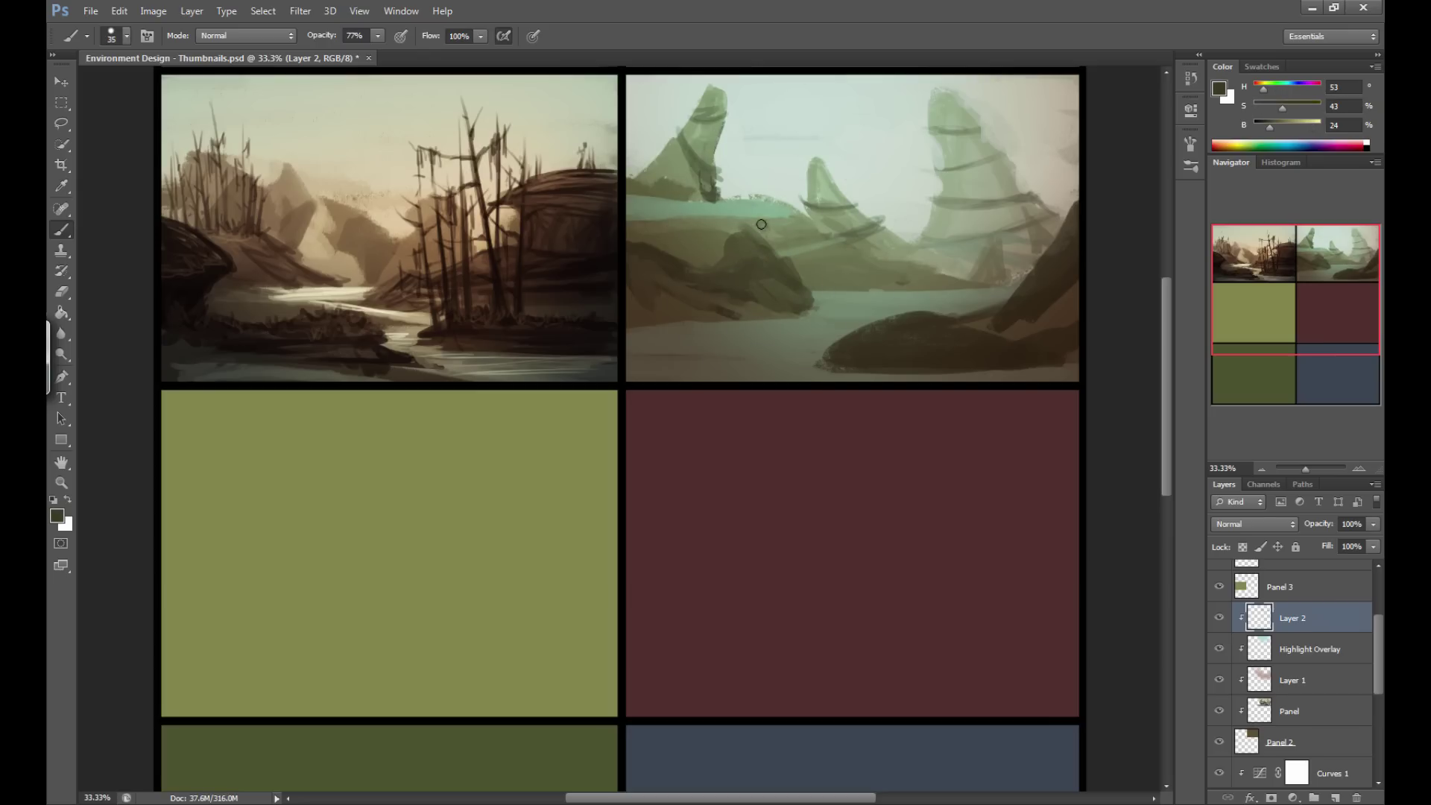
Paint tall bare tree trunks with forking branches rising from the left bank's mound in dark olive.
{"action": "key", "text": "bracketright"}
{"action": "key", "text": "bracketright"}
{"action": "mouse_move", "coordinate": [755, 150]}
{"action": "left_mouse_down"}
{"action": "mouse_move", "coordinate": [749, 235]}
{"action": "mouse_move", "coordinate": [758, 122]}
{"action": "mouse_move", "coordinate": [740, 262]}
{"action": "left_mouse_up"}
{"action": "key", "text": "bracketleft"}
{"action": "left_click_drag", "start_coordinate": [727, 119], "coordinate": [708, 233]}
{"action": "left_click_drag", "start_coordinate": [791, 148], "coordinate": [759, 240]}
{"action": "mouse_move", "coordinate": [805, 102]}
{"action": "left_mouse_down"}
{"action": "mouse_move", "coordinate": [752, 266]}
{"action": "mouse_move", "coordinate": [784, 213]}
{"action": "mouse_move", "coordinate": [774, 263]}
{"action": "left_mouse_up"}
{"action": "mouse_move", "coordinate": [767, 108]}
{"action": "left_mouse_down"}
{"action": "mouse_move", "coordinate": [786, 147]}
{"action": "mouse_move", "coordinate": [770, 177]}
{"action": "mouse_move", "coordinate": [834, 113]}
{"action": "left_mouse_up"}
{"action": "mouse_move", "coordinate": [790, 160]}
{"action": "left_mouse_down"}
{"action": "mouse_move", "coordinate": [812, 104]}
{"action": "mouse_move", "coordinate": [803, 114]}
{"action": "left_mouse_up"}
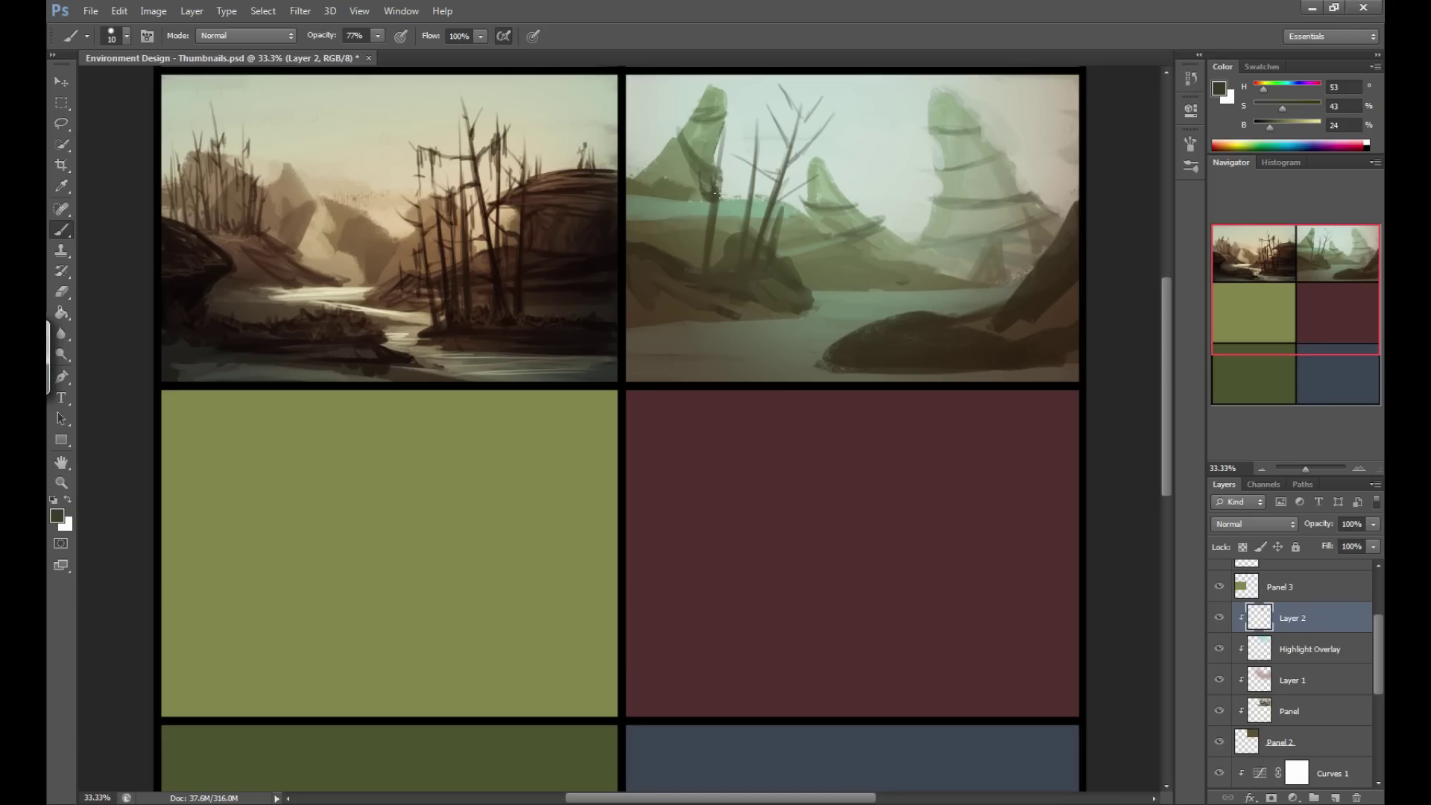
Add thin twigs and hanging growth to the left bank's trees with a 10 px brush.
{"action": "left_click_drag", "start_coordinate": [695, 198], "coordinate": [701, 221]}
{"action": "left_click_drag", "start_coordinate": [819, 196], "coordinate": [779, 229]}
{"action": "left_click_drag", "start_coordinate": [822, 129], "coordinate": [819, 175]}
{"action": "left_click_drag", "start_coordinate": [831, 112], "coordinate": [818, 193]}
{"action": "left_click_drag", "start_coordinate": [809, 105], "coordinate": [806, 178]}
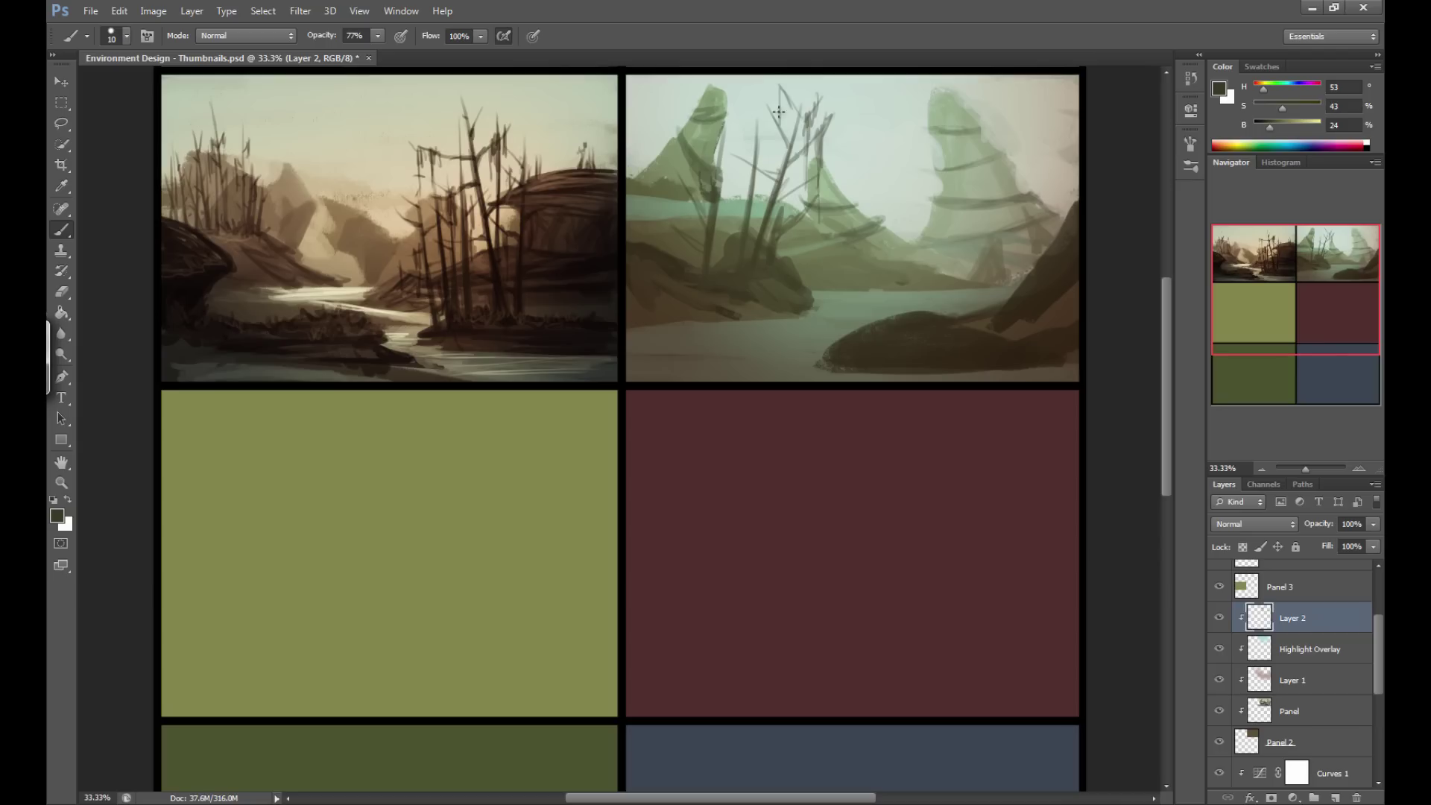
{"action": "left_click_drag", "start_coordinate": [779, 88], "coordinate": [779, 124]}
{"action": "left_click_drag", "start_coordinate": [750, 159], "coordinate": [744, 211]}
Paint leaning bare trunks on the foreground rock in sampled dark brown (H 39, S 49, B 21).
{"action": "key", "text": "bracketright"}
{"action": "left_click_drag", "start_coordinate": [936, 308], "coordinate": [909, 211]}
{"action": "left_click", "coordinate": [937, 300], "text": "alt"}
{"action": "left_click_drag", "start_coordinate": [937, 310], "coordinate": [890, 150]}
{"action": "mouse_move", "coordinate": [931, 280]}
{"action": "left_mouse_down"}
{"action": "mouse_move", "coordinate": [878, 87]}
{"action": "mouse_move", "coordinate": [937, 318]}
{"action": "left_mouse_up"}
{"action": "key", "text": "bracketleft"}
{"action": "left_click_drag", "start_coordinate": [859, 176], "coordinate": [902, 313]}
{"action": "mouse_move", "coordinate": [874, 230]}
{"action": "left_mouse_down"}
{"action": "mouse_move", "coordinate": [898, 313]}
{"action": "mouse_move", "coordinate": [870, 323]}
{"action": "left_mouse_up"}
{"action": "left_click_drag", "start_coordinate": [835, 246], "coordinate": [844, 332]}
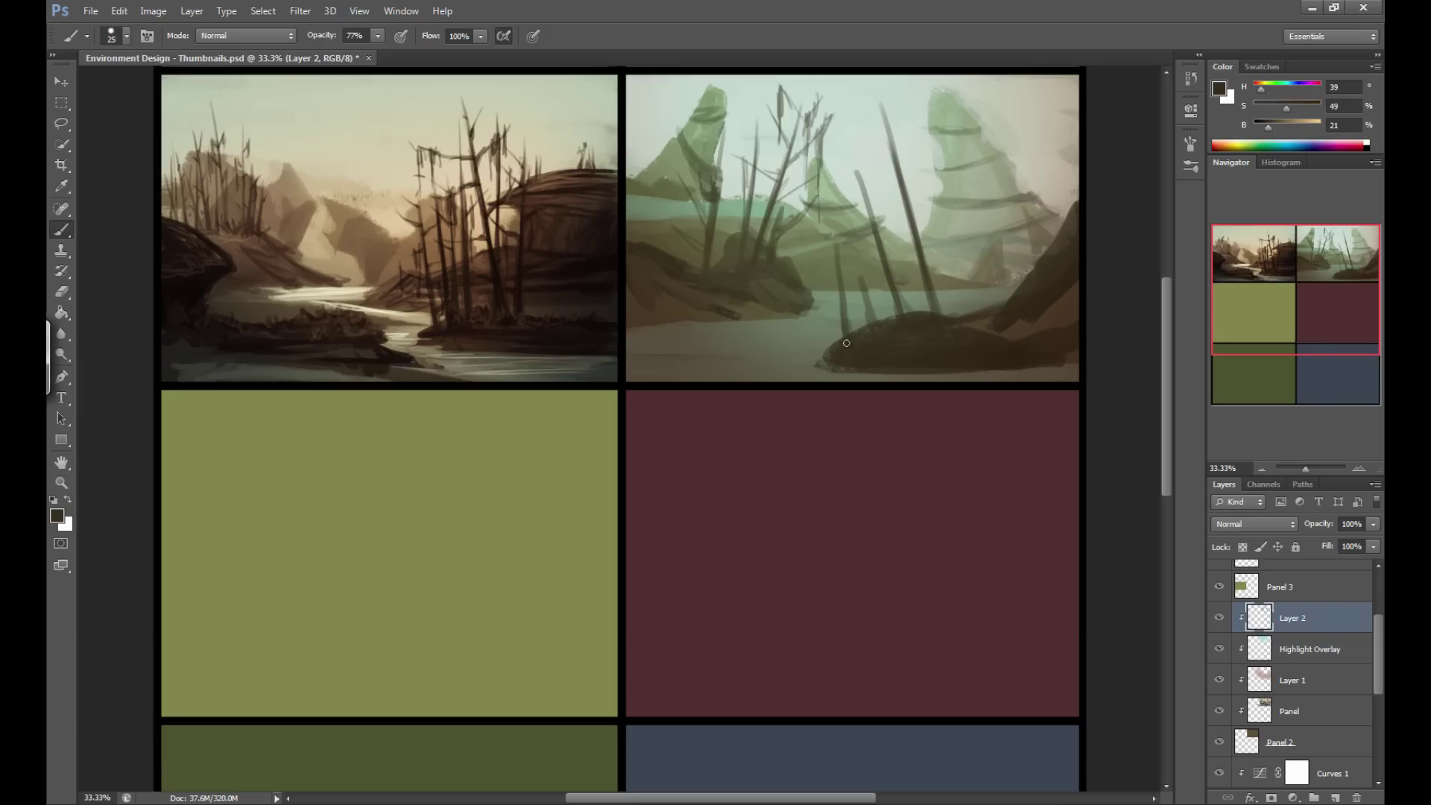
Add a slender branching tree at the right end of the foreground trunks, with fine 10 px twigs.
{"action": "left_click_drag", "start_coordinate": [847, 195], "coordinate": [865, 308]}
{"action": "left_click_drag", "start_coordinate": [951, 315], "coordinate": [964, 186]}
{"action": "mouse_move", "coordinate": [960, 244]}
{"action": "left_mouse_down"}
{"action": "mouse_move", "coordinate": [925, 116]}
{"action": "mouse_move", "coordinate": [957, 266]}
{"action": "mouse_move", "coordinate": [940, 248]}
{"action": "mouse_move", "coordinate": [961, 263]}
{"action": "mouse_move", "coordinate": [962, 212]}
{"action": "mouse_move", "coordinate": [988, 172]}
{"action": "mouse_move", "coordinate": [968, 205]}
{"action": "mouse_move", "coordinate": [956, 130]}
{"action": "mouse_move", "coordinate": [965, 175]}
{"action": "mouse_move", "coordinate": [989, 128]}
{"action": "left_mouse_up"}
{"action": "key", "text": "bracketleft"}
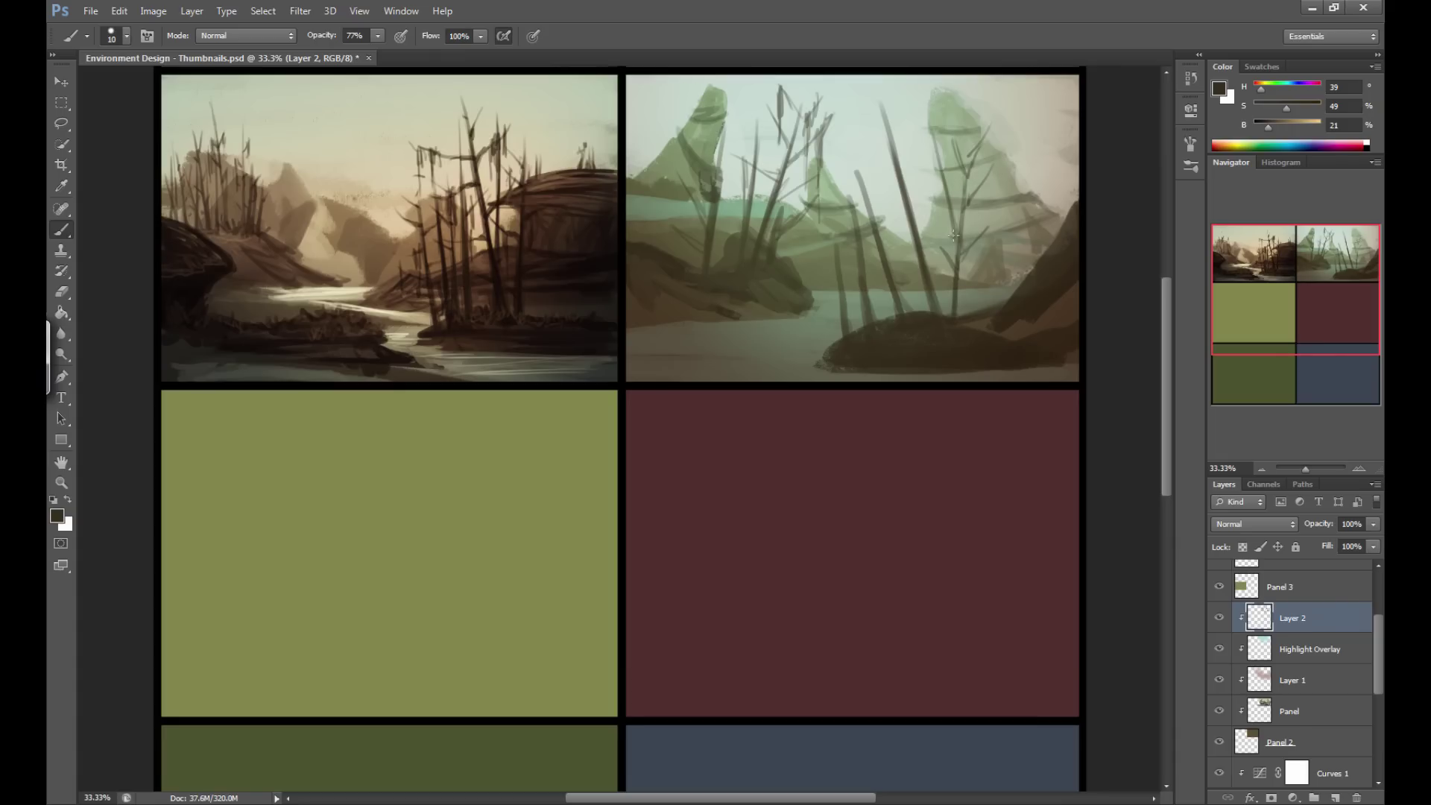
{"action": "left_click_drag", "start_coordinate": [981, 179], "coordinate": [980, 256]}
Add side branches and smaller stems to the leaning foreground trunks.
{"action": "key", "text": "bracketright"}
{"action": "mouse_move", "coordinate": [902, 172]}
{"action": "left_mouse_down"}
{"action": "mouse_move", "coordinate": [850, 131]}
{"action": "mouse_move", "coordinate": [891, 162]}
{"action": "left_mouse_up"}
{"action": "mouse_move", "coordinate": [916, 222]}
{"action": "left_mouse_down"}
{"action": "mouse_move", "coordinate": [941, 132]}
{"action": "mouse_move", "coordinate": [932, 177]}
{"action": "mouse_move", "coordinate": [928, 157]}
{"action": "left_mouse_up"}
{"action": "mouse_move", "coordinate": [922, 269]}
{"action": "left_mouse_down"}
{"action": "mouse_move", "coordinate": [885, 246]}
{"action": "mouse_move", "coordinate": [937, 285]}
{"action": "mouse_move", "coordinate": [954, 216]}
{"action": "mouse_move", "coordinate": [833, 184]}
{"action": "mouse_move", "coordinate": [870, 183]}
{"action": "mouse_move", "coordinate": [879, 158]}
{"action": "left_mouse_up"}
{"action": "left_click_drag", "start_coordinate": [893, 250], "coordinate": [882, 207]}
{"action": "mouse_move", "coordinate": [888, 283]}
{"action": "left_mouse_down"}
{"action": "mouse_move", "coordinate": [852, 247]}
{"action": "mouse_move", "coordinate": [865, 256]}
{"action": "left_mouse_up"}
{"action": "mouse_move", "coordinate": [898, 307]}
{"action": "left_mouse_down"}
{"action": "mouse_move", "coordinate": [905, 259]}
{"action": "mouse_move", "coordinate": [820, 256]}
{"action": "left_mouse_up"}
{"action": "key", "text": "bracketleft"}
{"action": "mouse_move", "coordinate": [831, 322]}
{"action": "left_mouse_down"}
{"action": "mouse_move", "coordinate": [827, 282]}
{"action": "mouse_move", "coordinate": [854, 212]}
{"action": "left_mouse_up"}
{"action": "left_click_drag", "start_coordinate": [858, 274], "coordinate": [868, 205]}
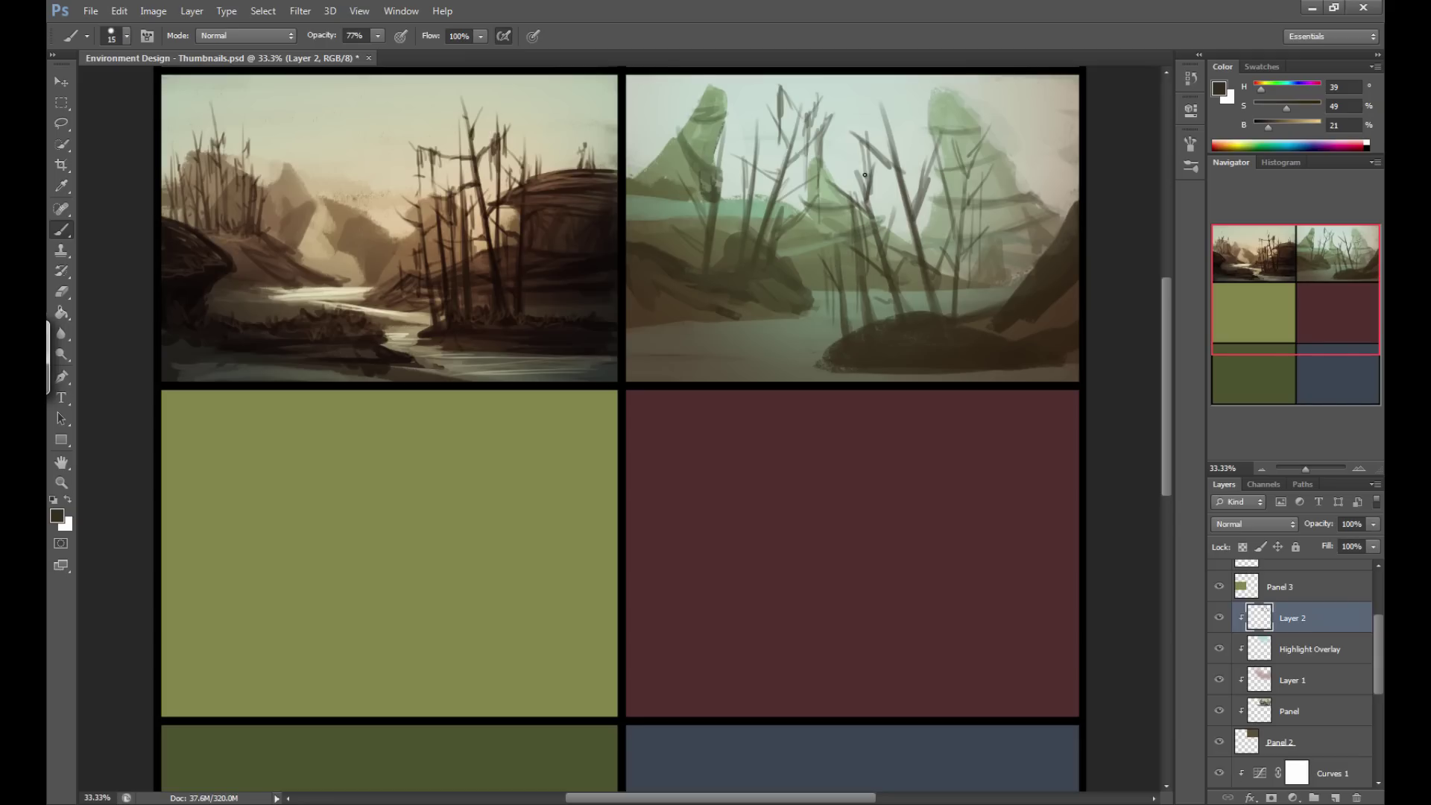
Repaint the foreground rocks with brown sampled from the painting (H 34, S 52, B 29), setting the brush opacity to 100%.
{"action": "key", "text": "bracketright"}
{"action": "left_click", "coordinate": [933, 341], "text": "alt"}
{"action": "left_click", "coordinate": [1017, 328], "text": "alt"}
{"action": "key", "text": "bracketright"}
{"action": "left_click_drag", "start_coordinate": [999, 341], "coordinate": [974, 347]}
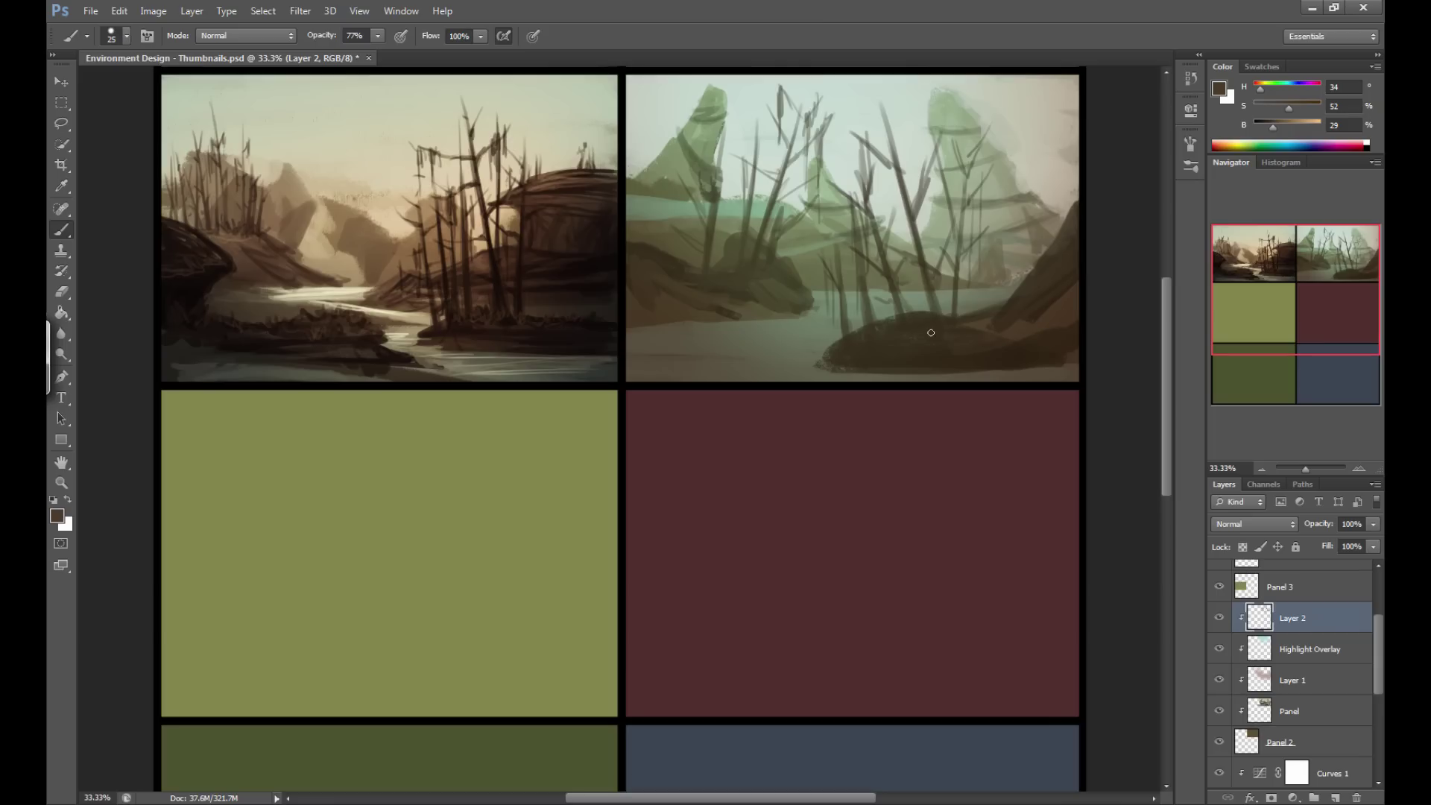
{"action": "key", "text": "bracketright"}
{"action": "key", "text": "bracketright"}
{"action": "key", "text": "bracketright"}
{"action": "left_click_drag", "start_coordinate": [378, 35], "coordinate": [495, 64]}
{"action": "key", "text": "bracketright"}
{"action": "left_click", "coordinate": [1058, 319], "text": "alt"}
{"action": "key", "text": "bracketleft"}
Detail the foreground bank's upper edge beneath the trees with grey-olive (H 60, S 20, B 37) and dark brown (H 37, S 54, B 19) in small strokes.
{"action": "left_click", "coordinate": [1003, 230], "text": "alt"}
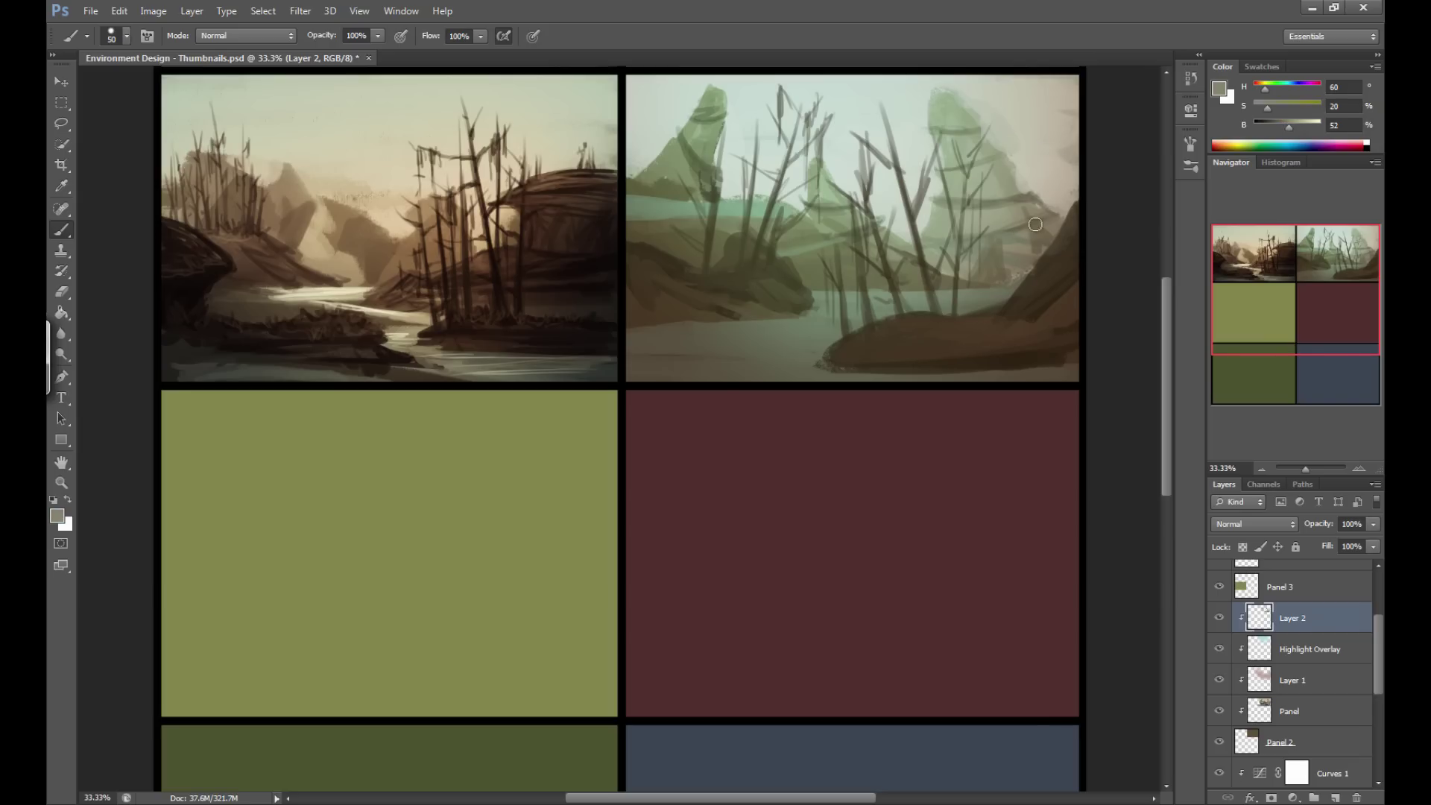
{"action": "left_click_drag", "start_coordinate": [1289, 127], "coordinate": [1279, 127]}
{"action": "key", "text": "bracketleft"}
{"action": "key", "text": "bracketleft"}
{"action": "key", "text": "bracketleft"}
{"action": "key", "text": "bracketleft"}
{"action": "key", "text": "bracketleft"}
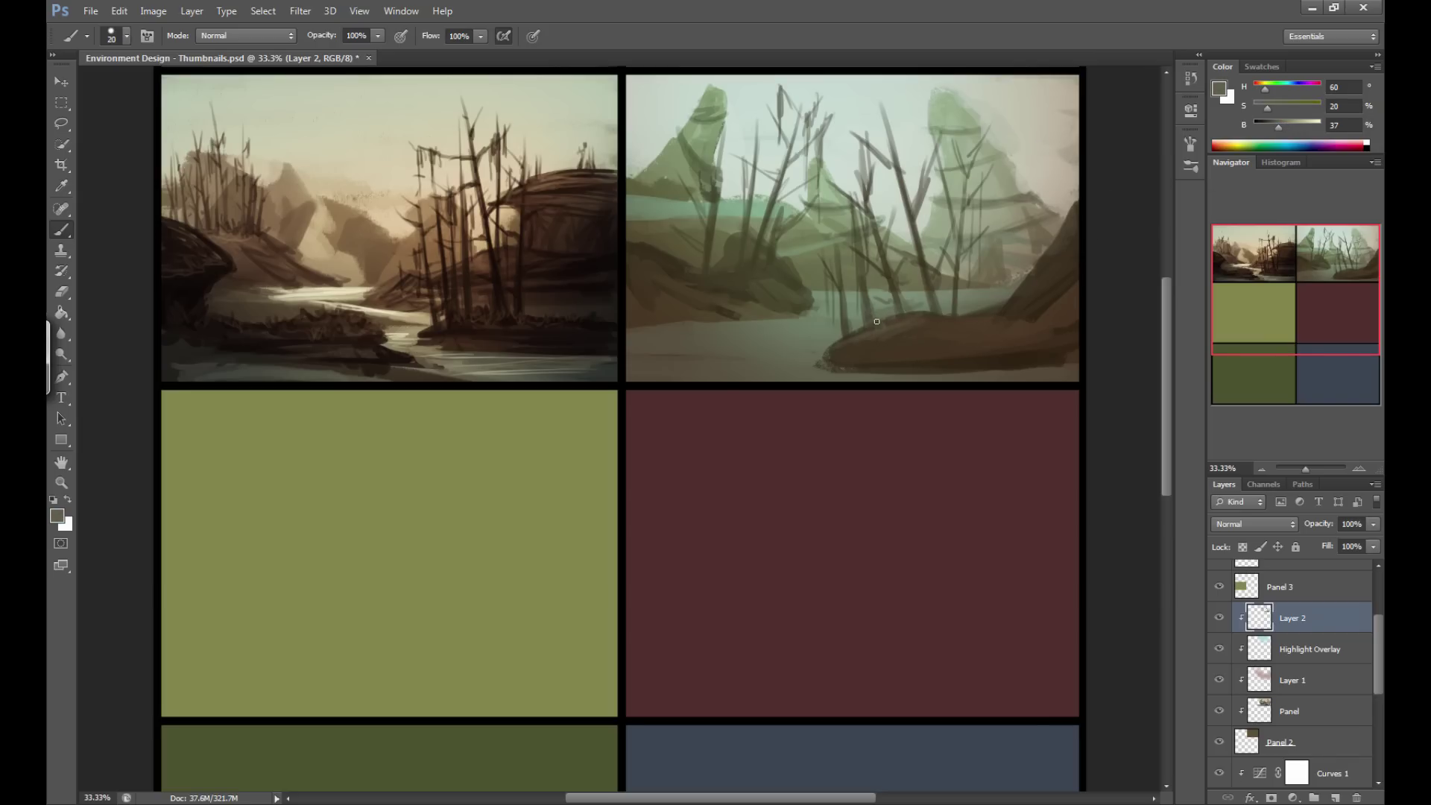
{"action": "left_click", "coordinate": [1040, 298], "text": "alt"}
{"action": "key", "text": "bracketright"}
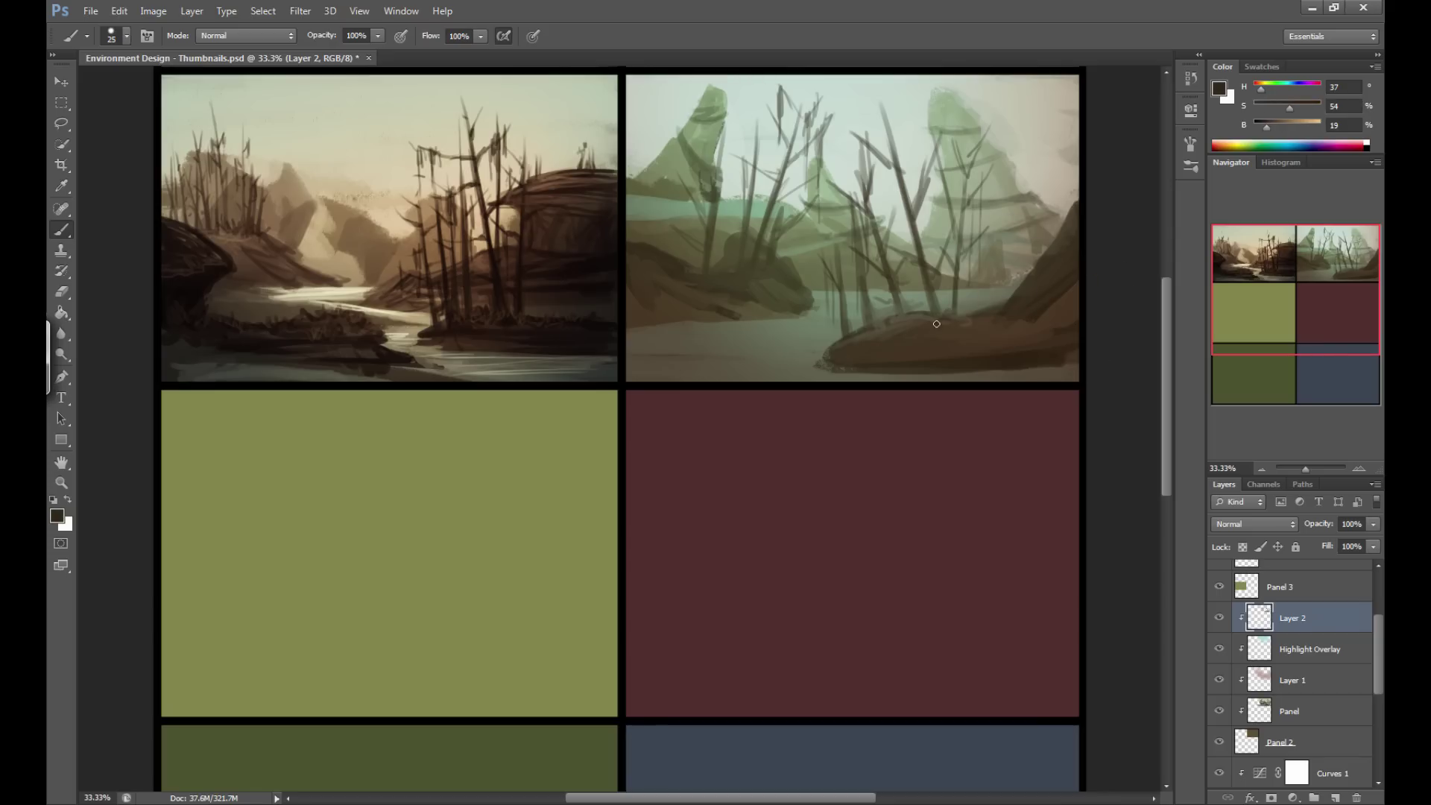
{"action": "left_click_drag", "start_coordinate": [897, 321], "coordinate": [854, 334]}
{"action": "key", "text": "bracketleft"}
{"action": "left_click_drag", "start_coordinate": [991, 332], "coordinate": [933, 313]}
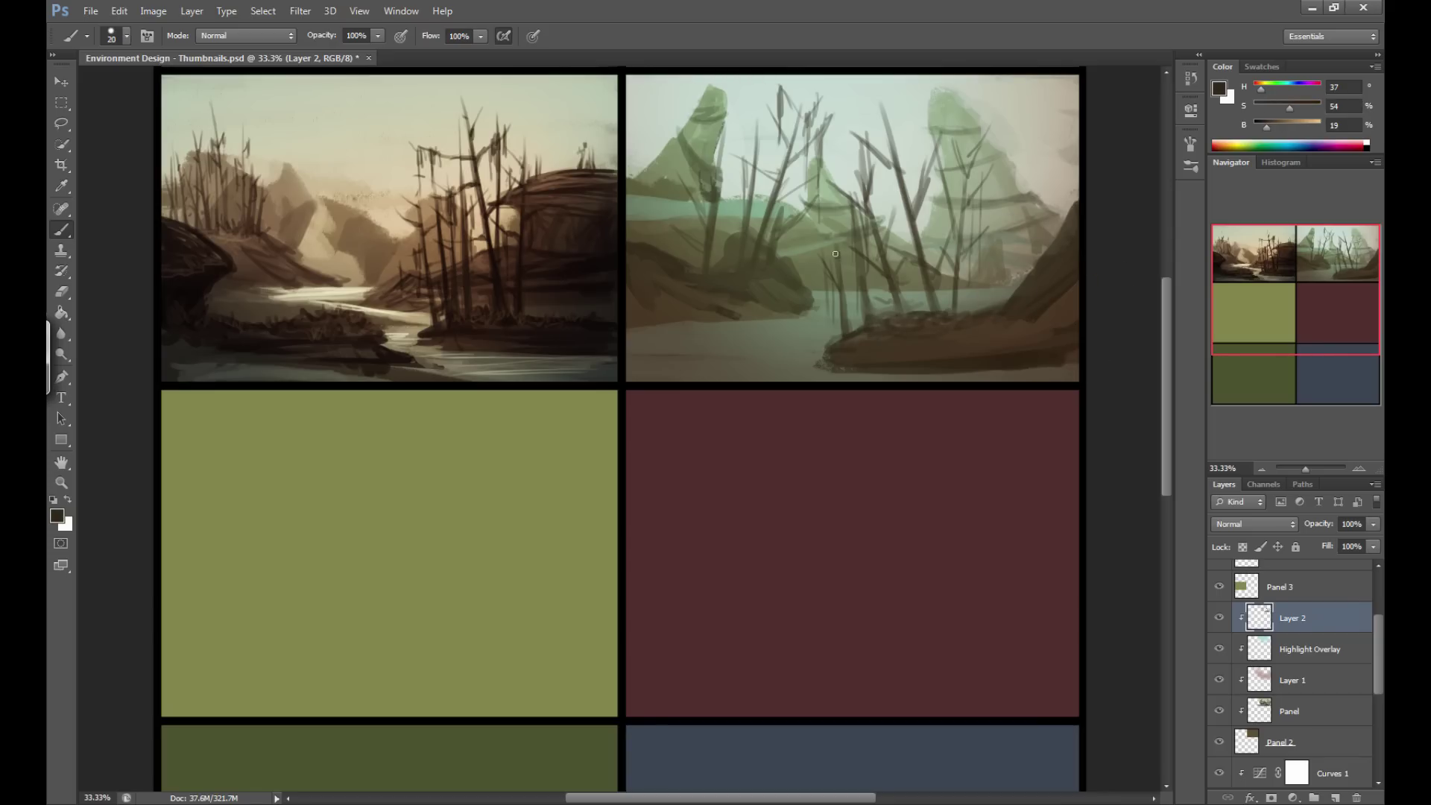
Add fine light texture to both tree-covered banks with a 15 px brush in sampled olive-grey (H 46, S 29, B 45).
{"action": "key", "text": "bracketleft"}
{"action": "left_click", "coordinate": [1034, 229], "text": "alt"}
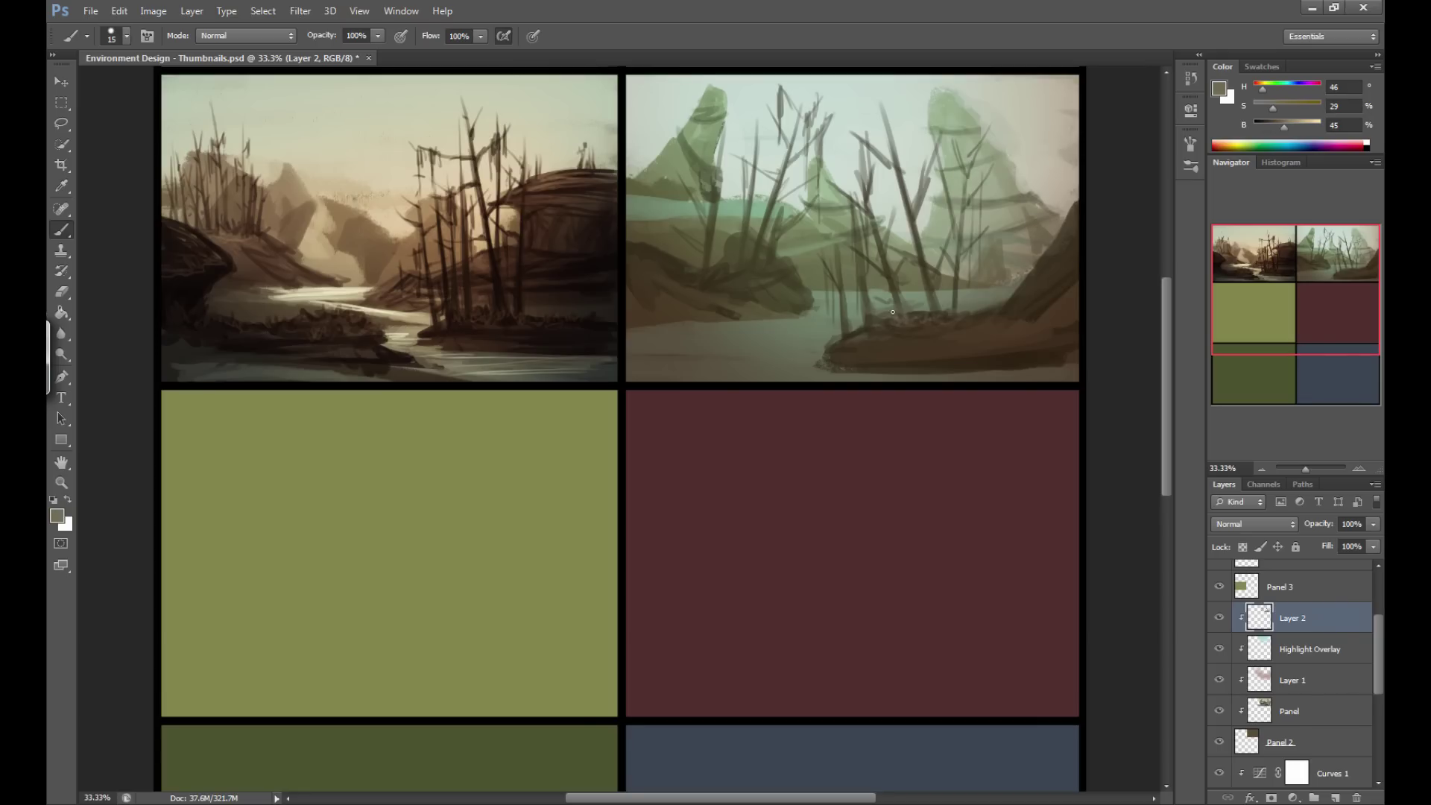
{"action": "left_click_drag", "start_coordinate": [883, 349], "coordinate": [910, 340]}
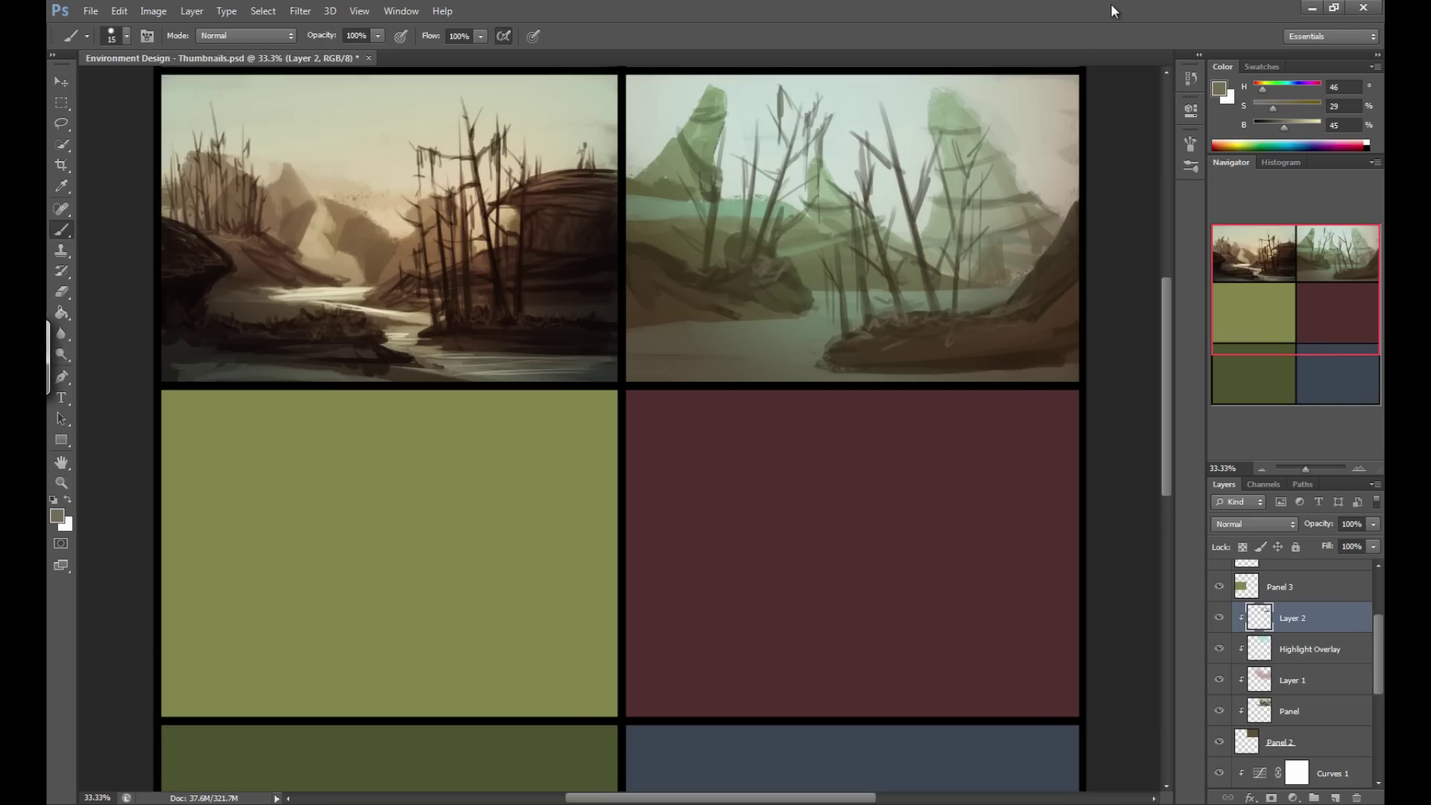
Streak horizontal light reflections across the foreground water with the pale sky colour (H 136, S 7, B 85).
{"action": "left_click", "coordinate": [897, 130], "text": "alt"}
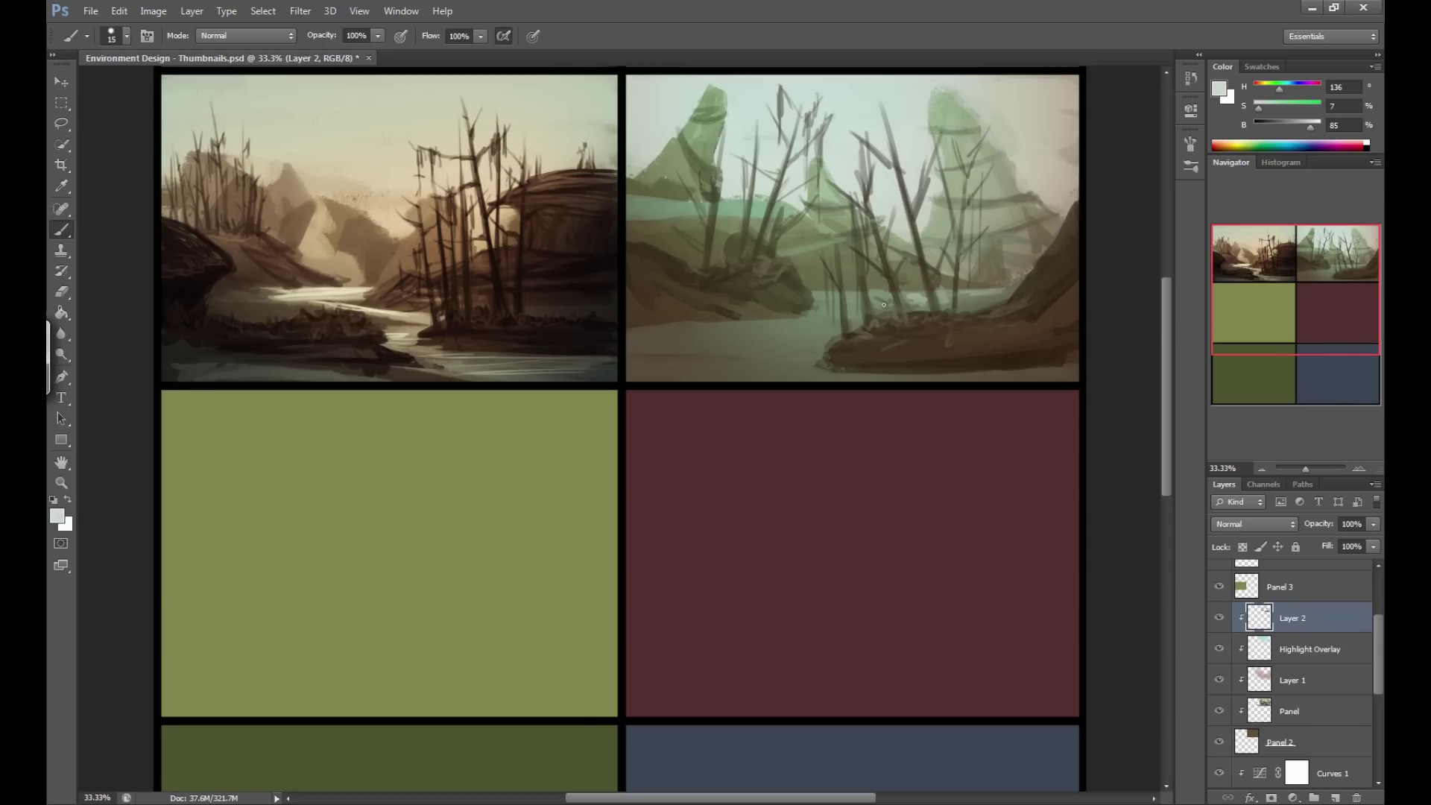
{"action": "mouse_move", "coordinate": [854, 296]}
{"action": "left_mouse_down"}
{"action": "mouse_move", "coordinate": [822, 298]}
{"action": "mouse_move", "coordinate": [810, 331]}
{"action": "mouse_move", "coordinate": [682, 340]}
{"action": "left_mouse_up"}
{"action": "mouse_move", "coordinate": [787, 337]}
{"action": "left_mouse_down"}
{"action": "mouse_move", "coordinate": [627, 343]}
{"action": "mouse_move", "coordinate": [821, 336]}
{"action": "mouse_move", "coordinate": [661, 349]}
{"action": "left_mouse_up"}
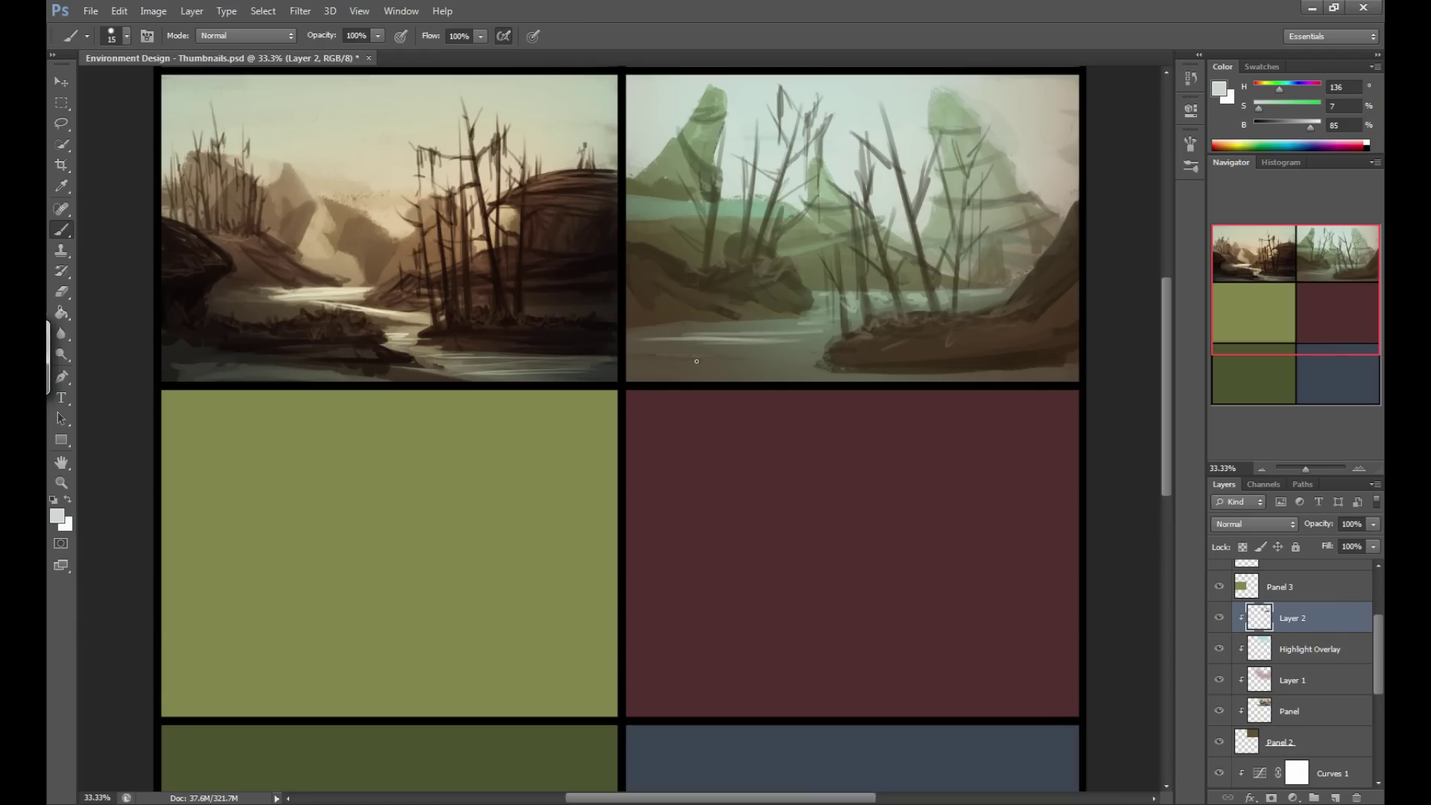
{"action": "left_click_drag", "start_coordinate": [801, 365], "coordinate": [660, 373]}
Extend the foreground bank's tip into the water and repaint its surface with sampled browns, using a 20 to 30 px brush.
{"action": "mouse_move", "coordinate": [852, 370]}
{"action": "left_mouse_down"}
{"action": "mouse_move", "coordinate": [755, 355]}
{"action": "mouse_move", "coordinate": [871, 365]}
{"action": "mouse_move", "coordinate": [813, 357]}
{"action": "mouse_move", "coordinate": [828, 343]}
{"action": "mouse_move", "coordinate": [801, 354]}
{"action": "mouse_move", "coordinate": [847, 334]}
{"action": "mouse_move", "coordinate": [806, 352]}
{"action": "left_mouse_up"}
{"action": "key", "text": "bracketright"}
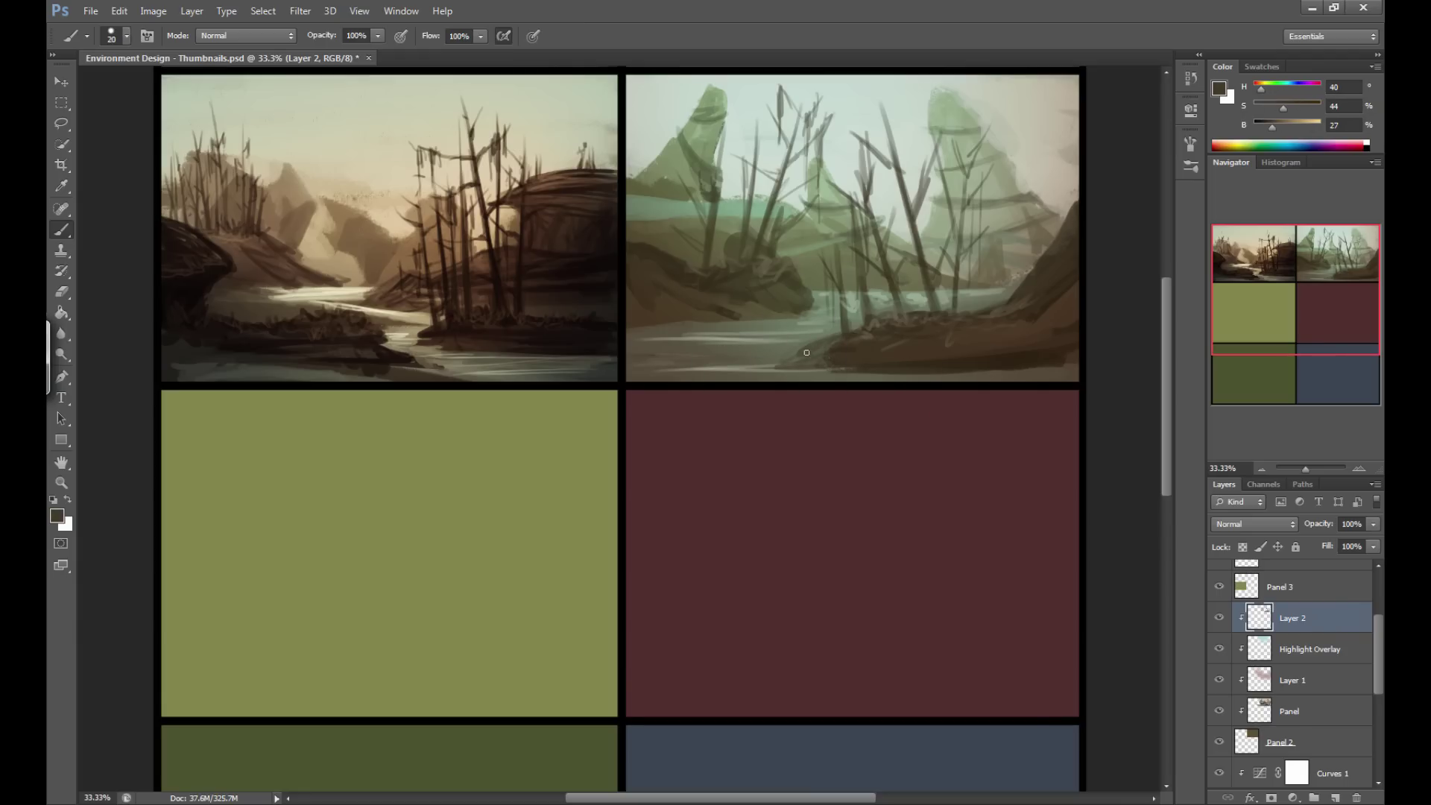
{"action": "left_click", "coordinate": [760, 356], "text": "alt"}
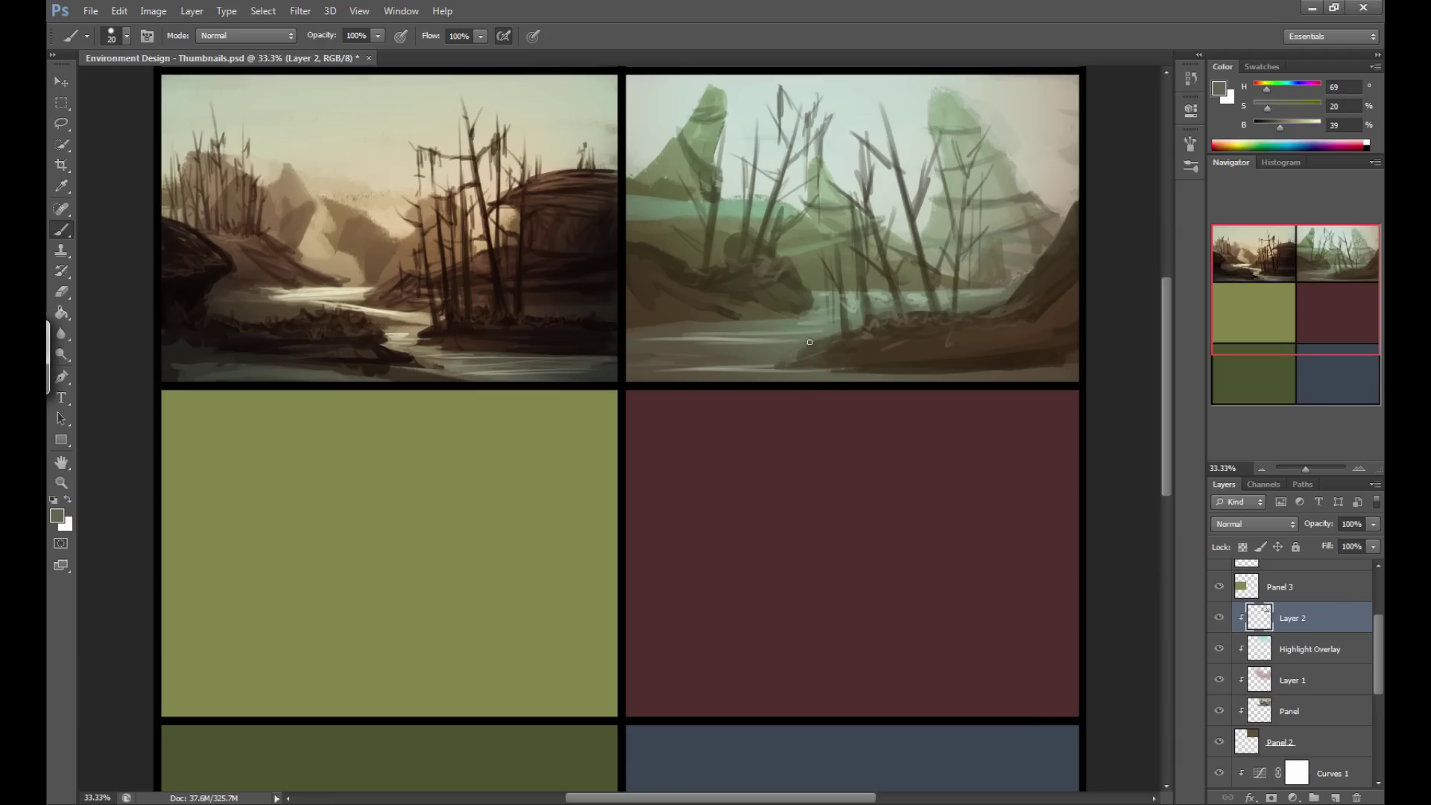
{"action": "left_click", "coordinate": [1001, 337], "text": "alt"}
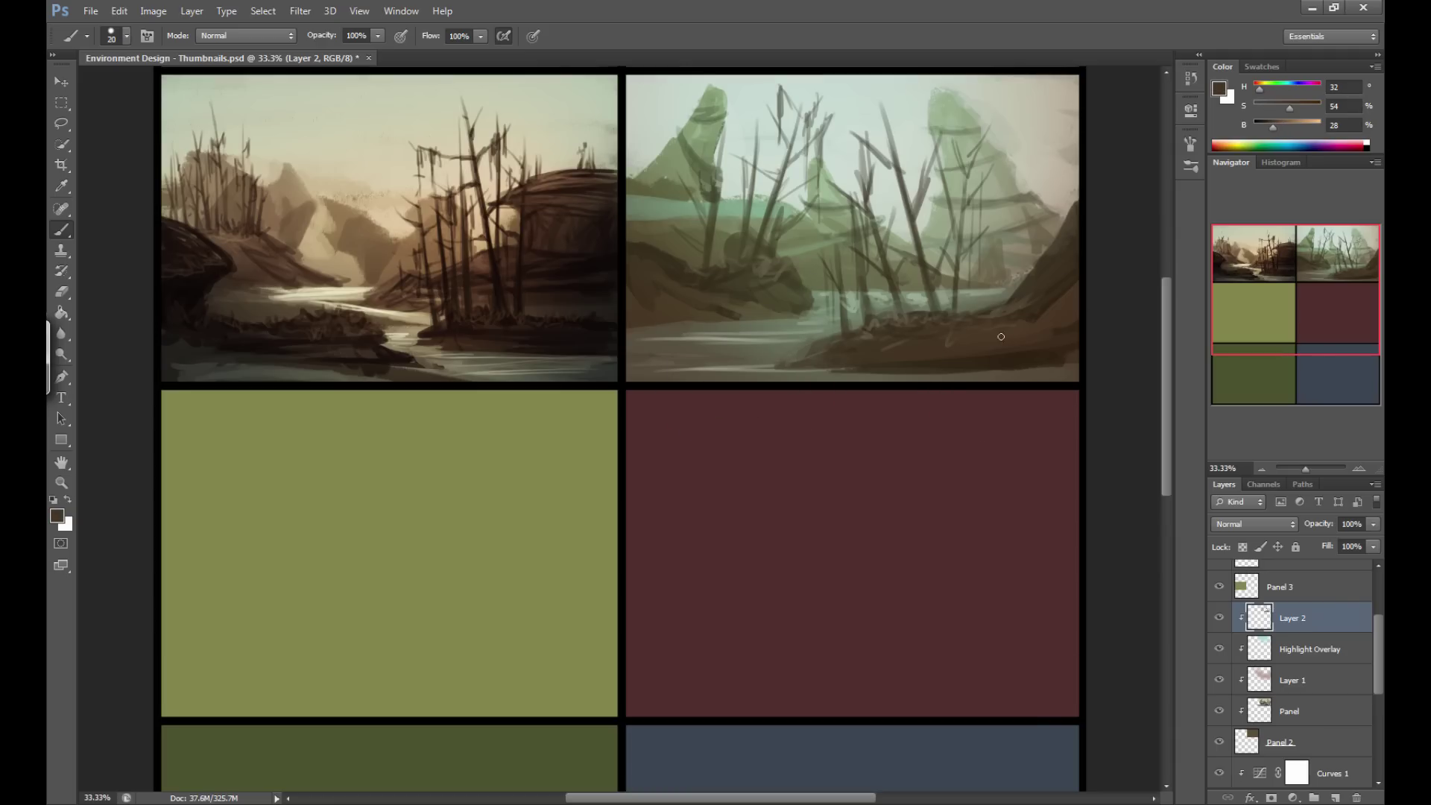
{"action": "left_click", "coordinate": [1002, 354], "text": "alt"}
{"action": "key", "text": "bracketright"}
{"action": "left_click", "coordinate": [1049, 323], "text": "alt"}
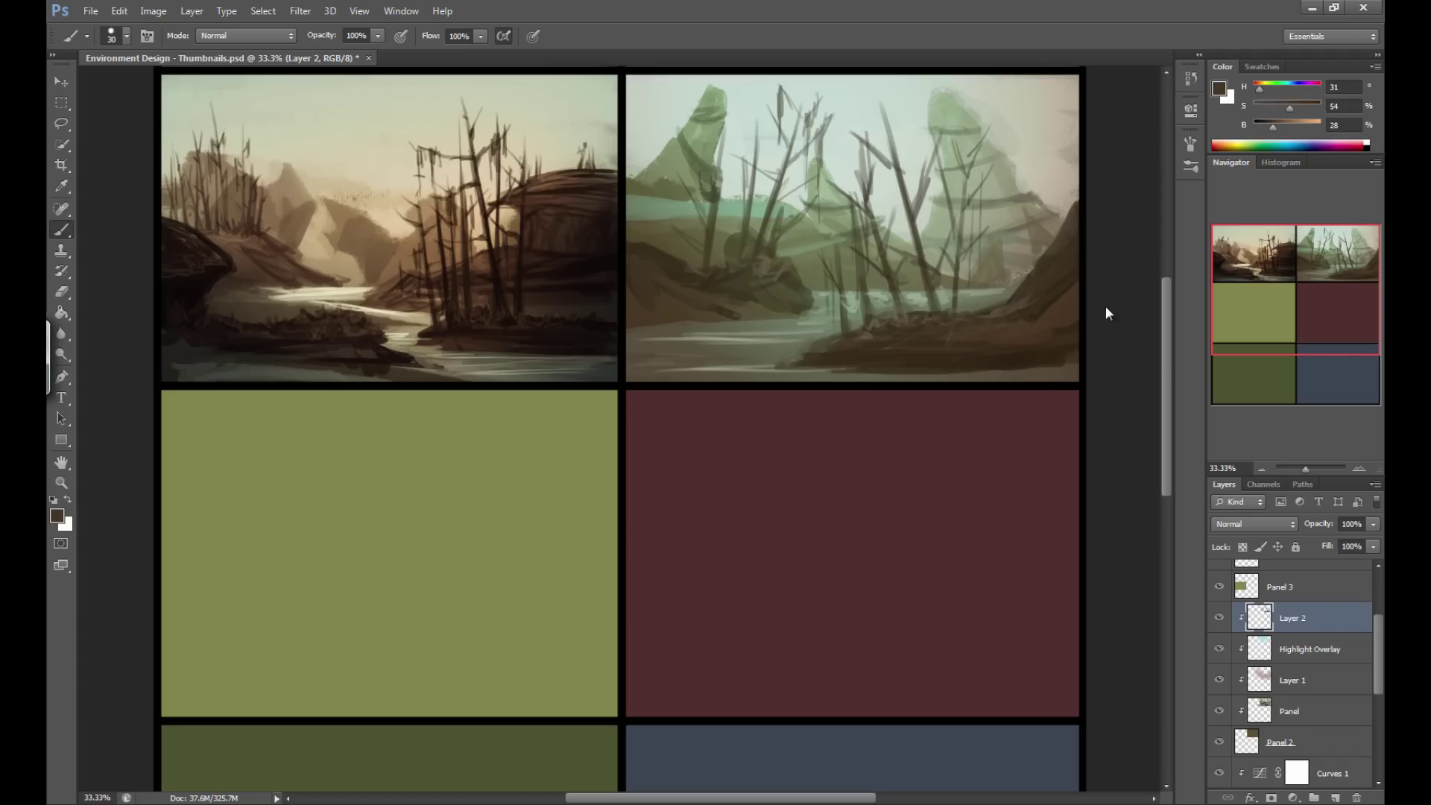
Add a new empty layer above Layer 2 and clip it to the second thumbnail's panel.
{"action": "left_click", "coordinate": [656, 252], "text": "alt"}
{"action": "key", "text": "bracketleft"}
{"action": "left_click", "coordinate": [1334, 798]}
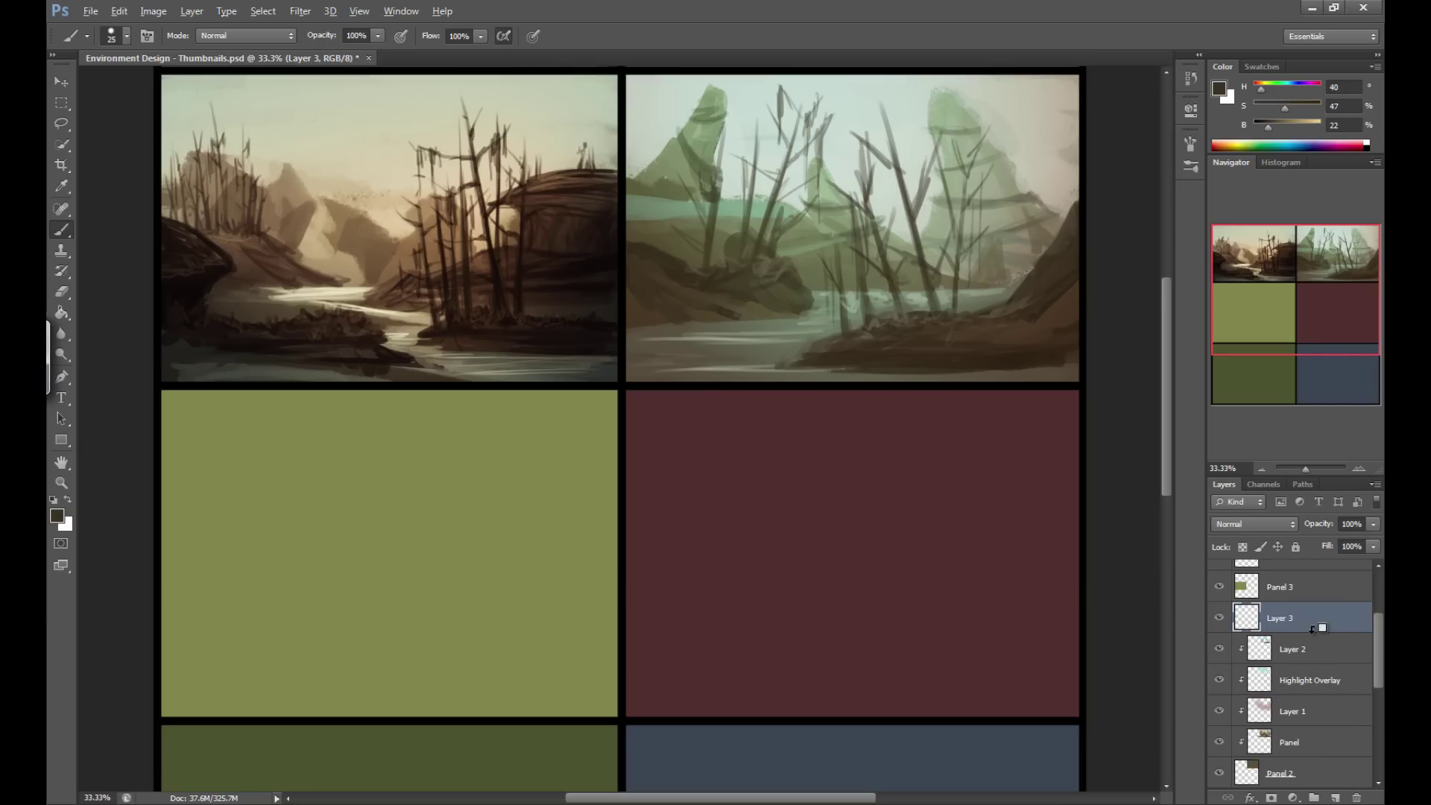
Add a clipped Color Balance adjustment layer to the second thumbnail, with midtones at -11 toward cyan and +22 toward green.
{"action": "left_click", "coordinate": [227, 10]}
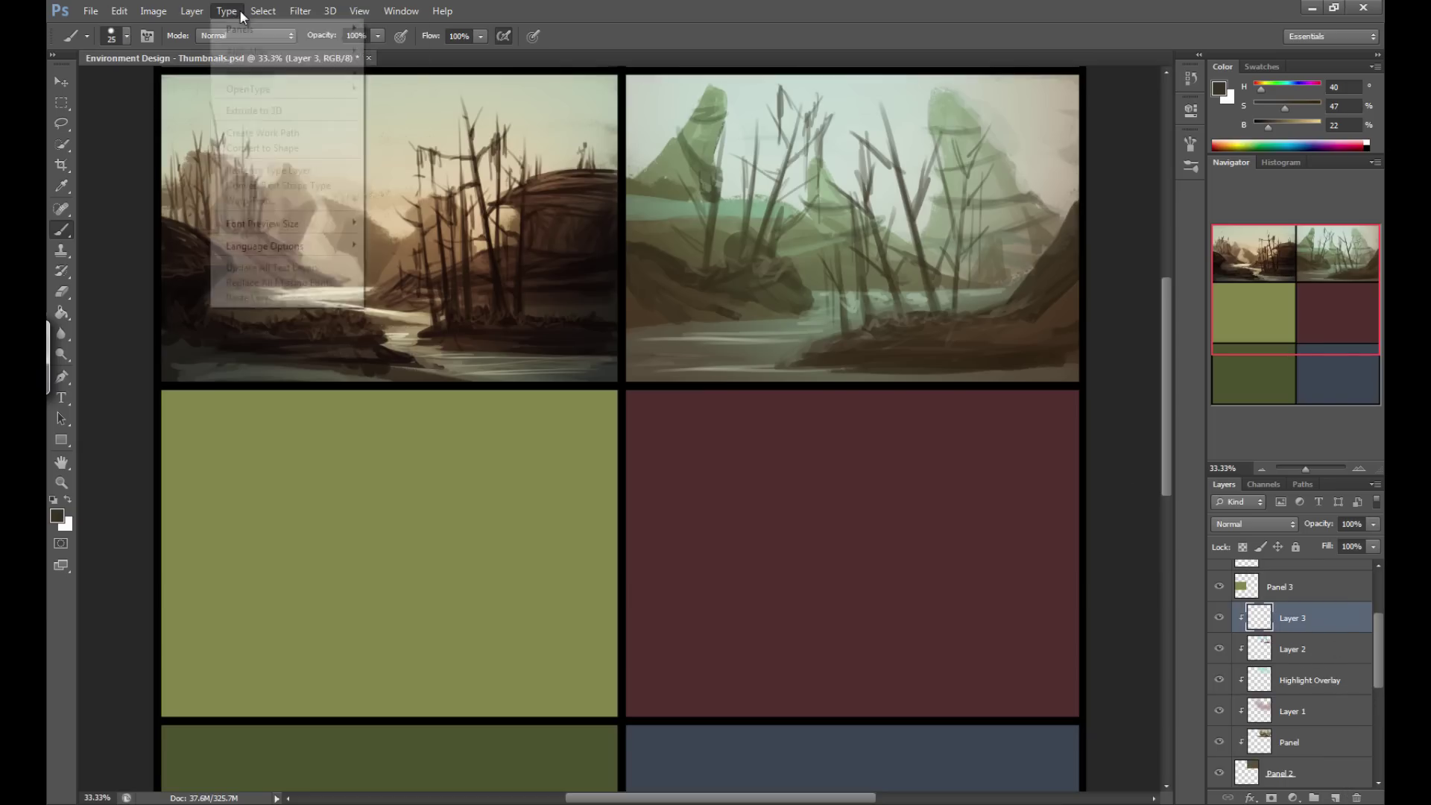
{"action": "left_click", "coordinate": [192, 10]}
{"action": "mouse_move", "coordinate": [252, 157]}
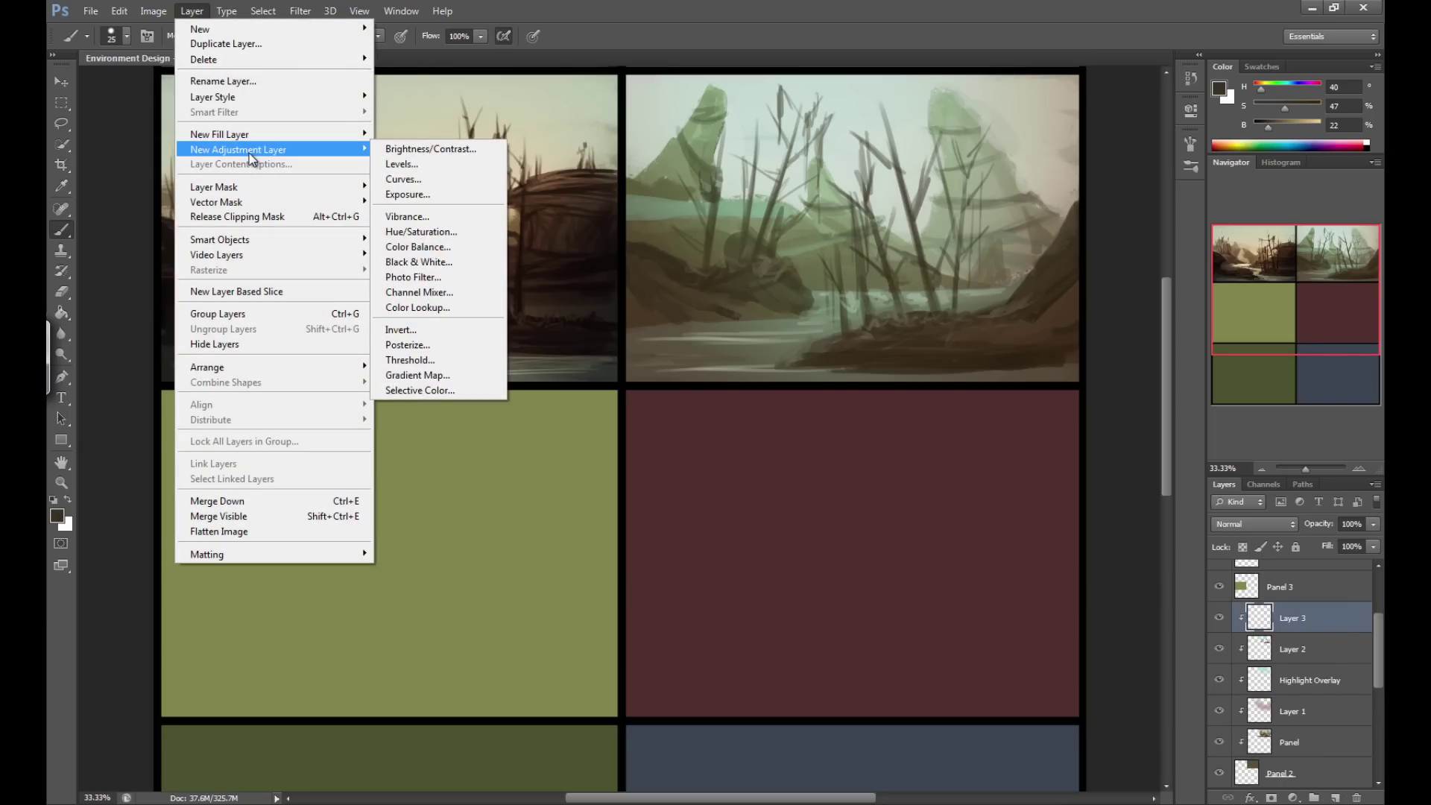
{"action": "left_click", "coordinate": [431, 249]}
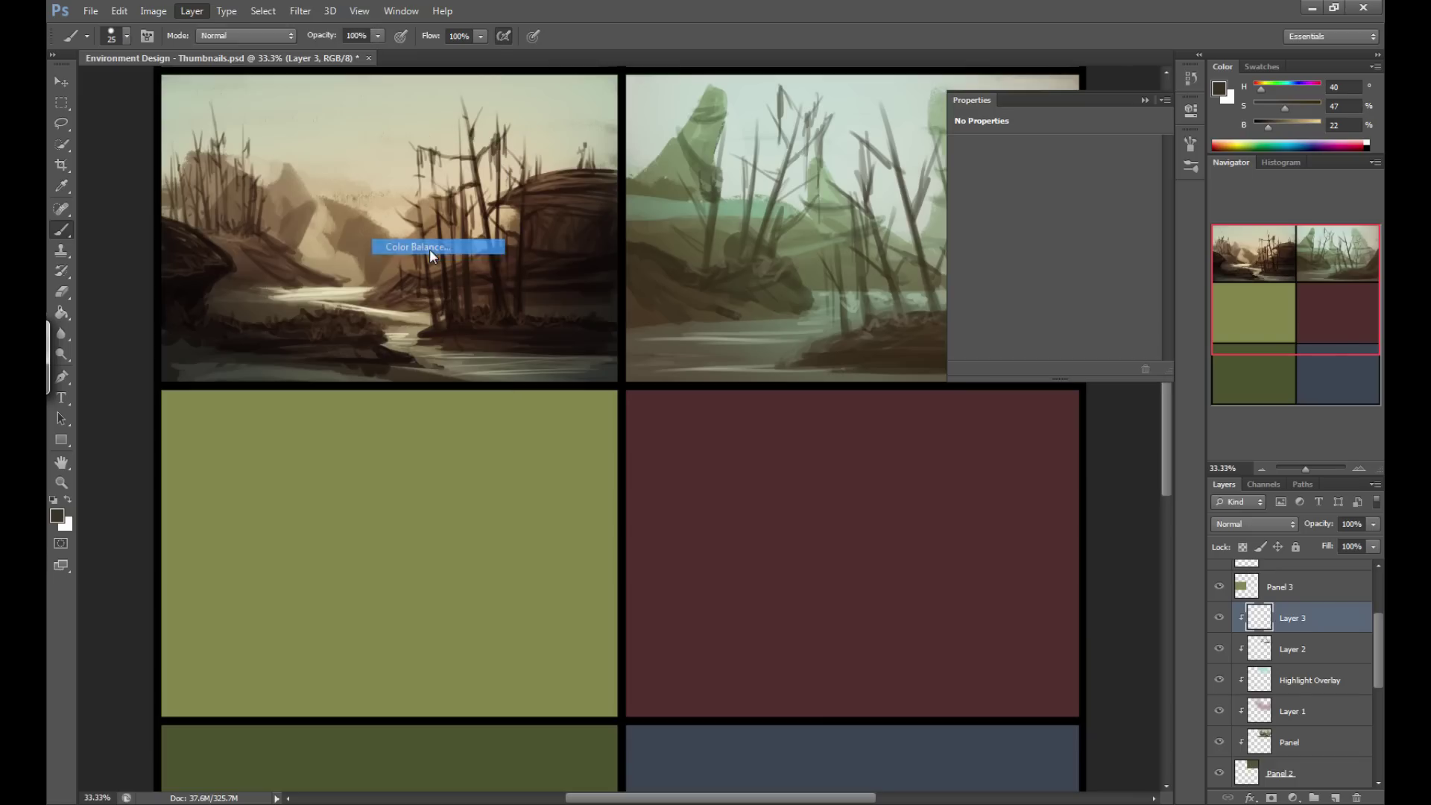
{"action": "left_click", "coordinate": [881, 267]}
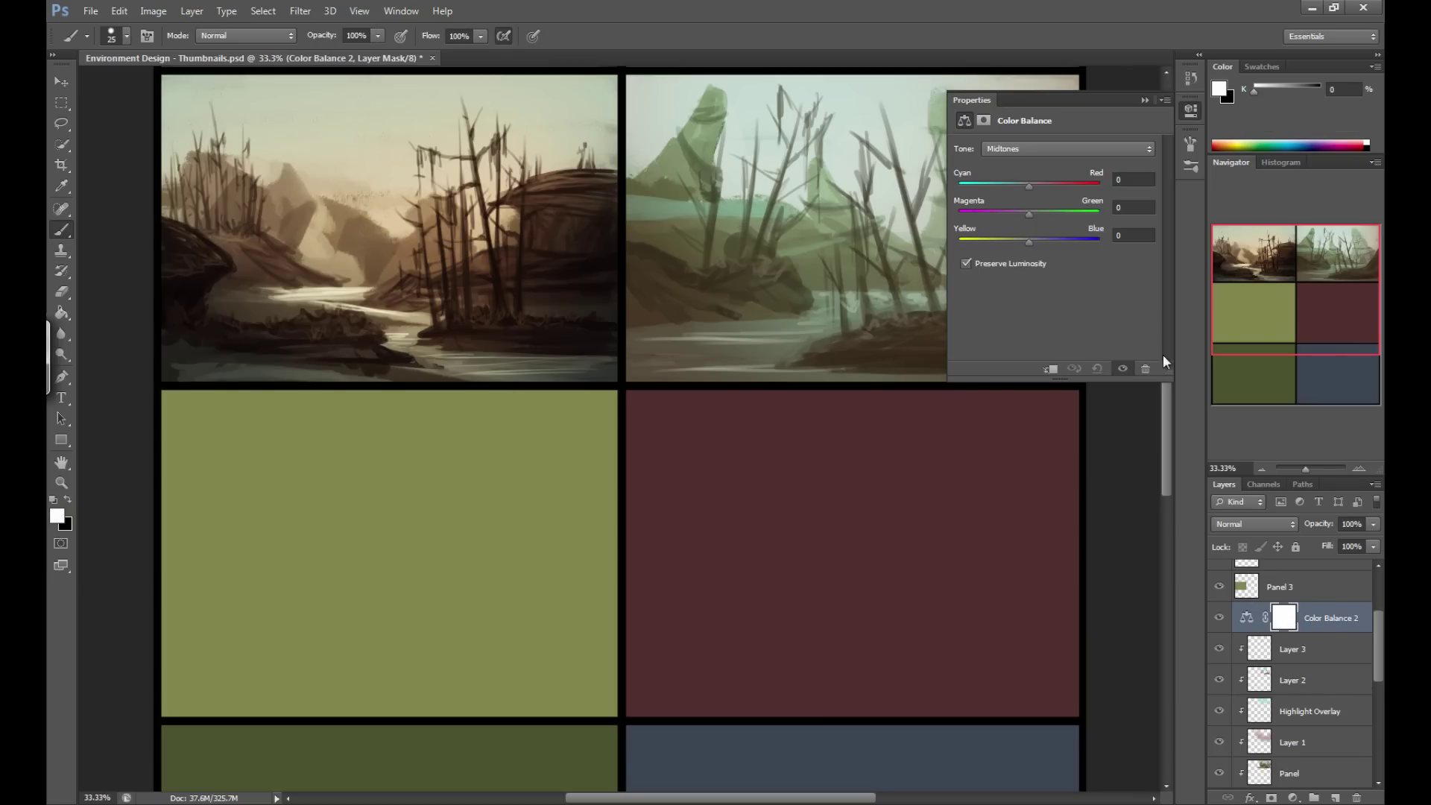
{"action": "left_click", "coordinate": [1326, 633], "text": "alt"}
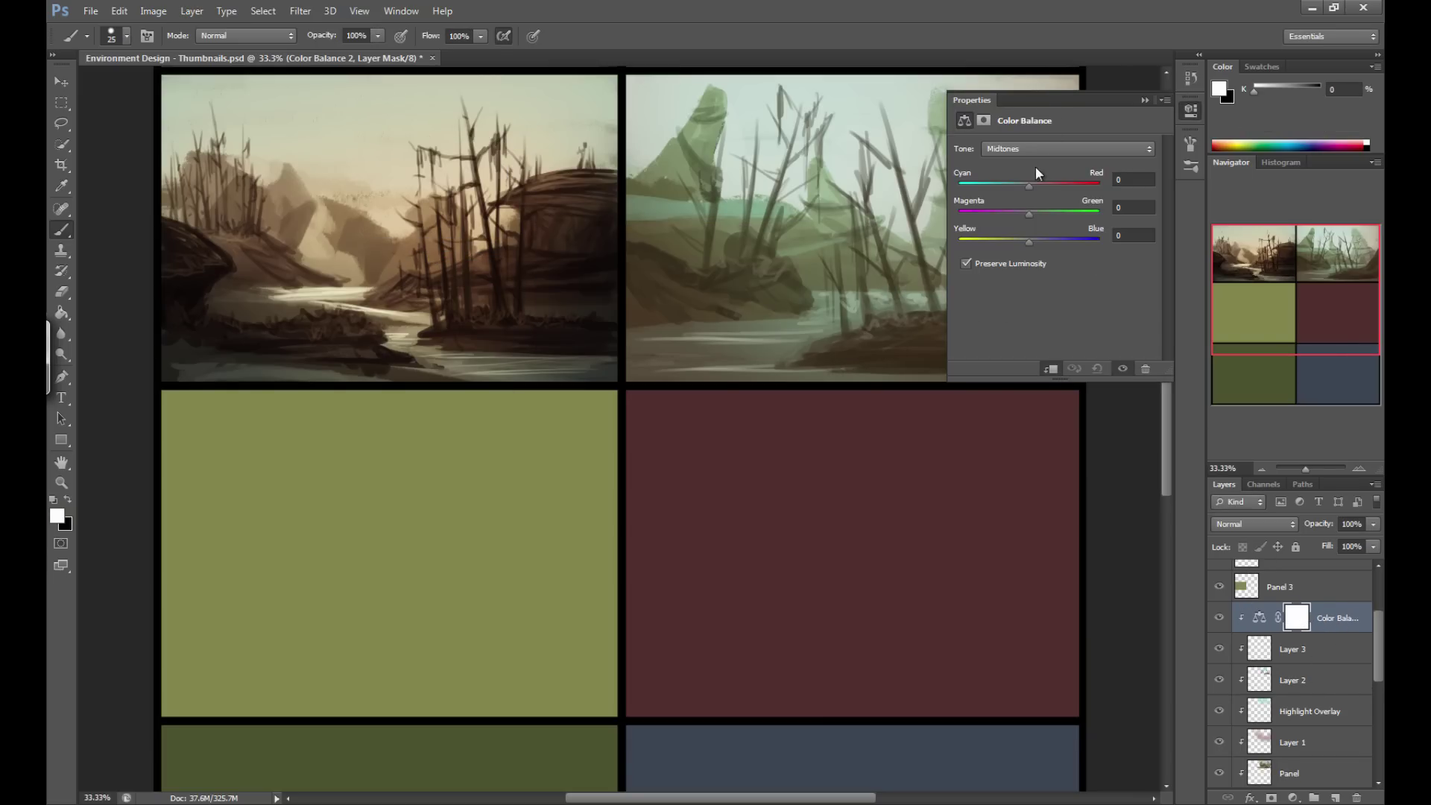
{"action": "mouse_move", "coordinate": [1042, 187]}
{"action": "left_mouse_down"}
{"action": "mouse_move", "coordinate": [1019, 186]}
{"action": "mouse_move", "coordinate": [1045, 214]}
{"action": "left_mouse_up"}
{"action": "left_click", "coordinate": [1138, 102]}
Add a clipped Curves adjustment layer to the second thumbnail and bend it into an S-curve with darker shadows and brighter highlights.
{"action": "left_click", "coordinate": [153, 11]}
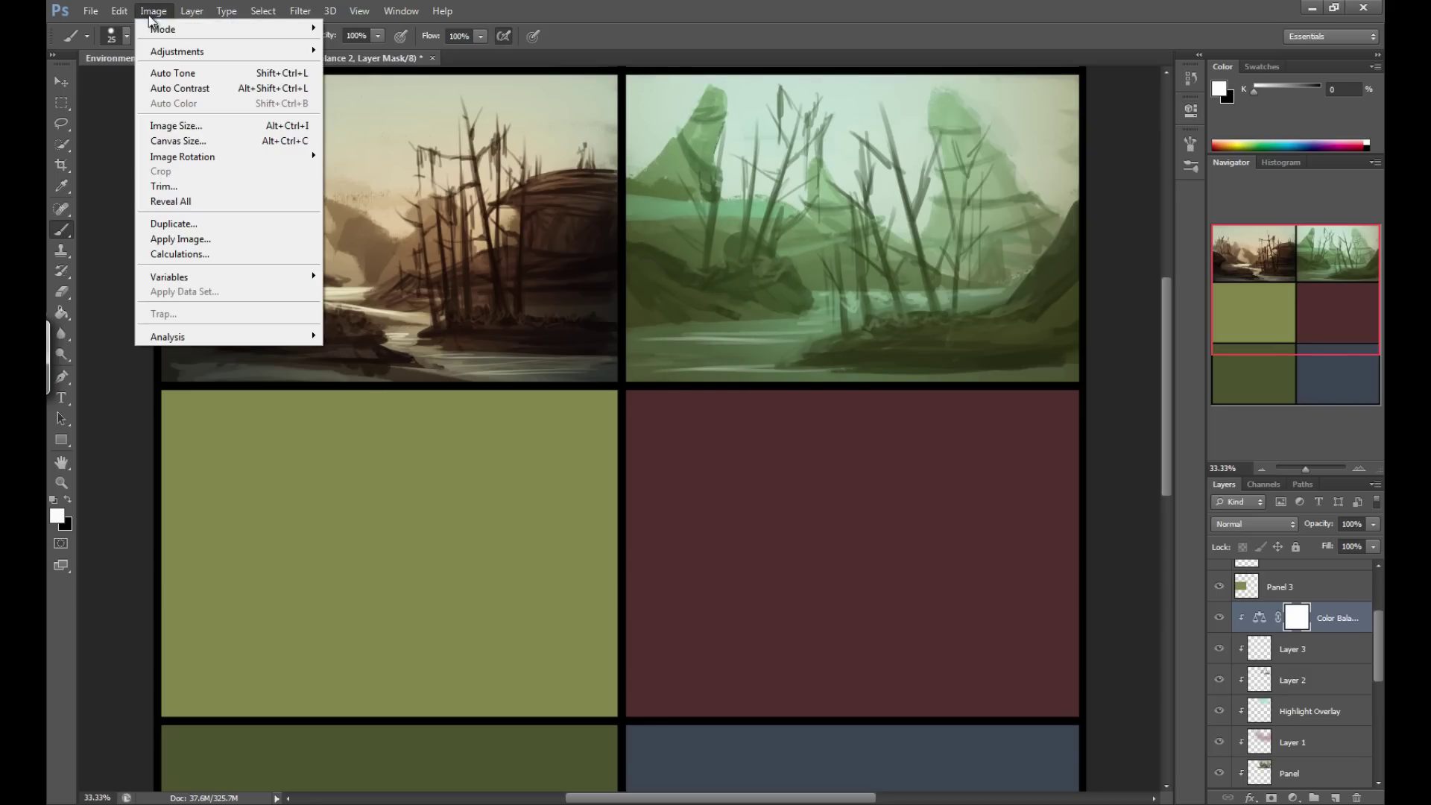
{"action": "mouse_move", "coordinate": [191, 11]}
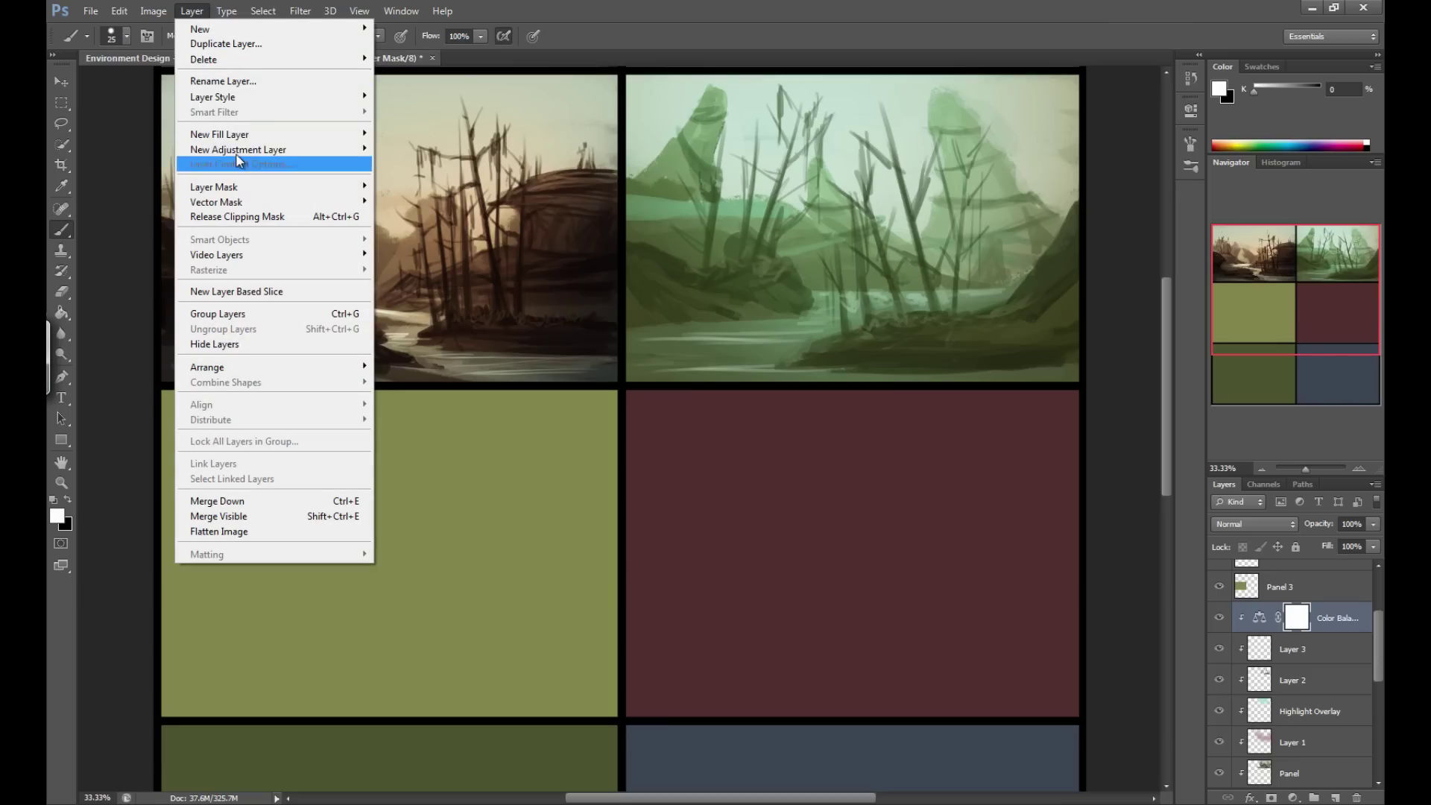
{"action": "mouse_move", "coordinate": [240, 150]}
{"action": "left_click", "coordinate": [427, 182]}
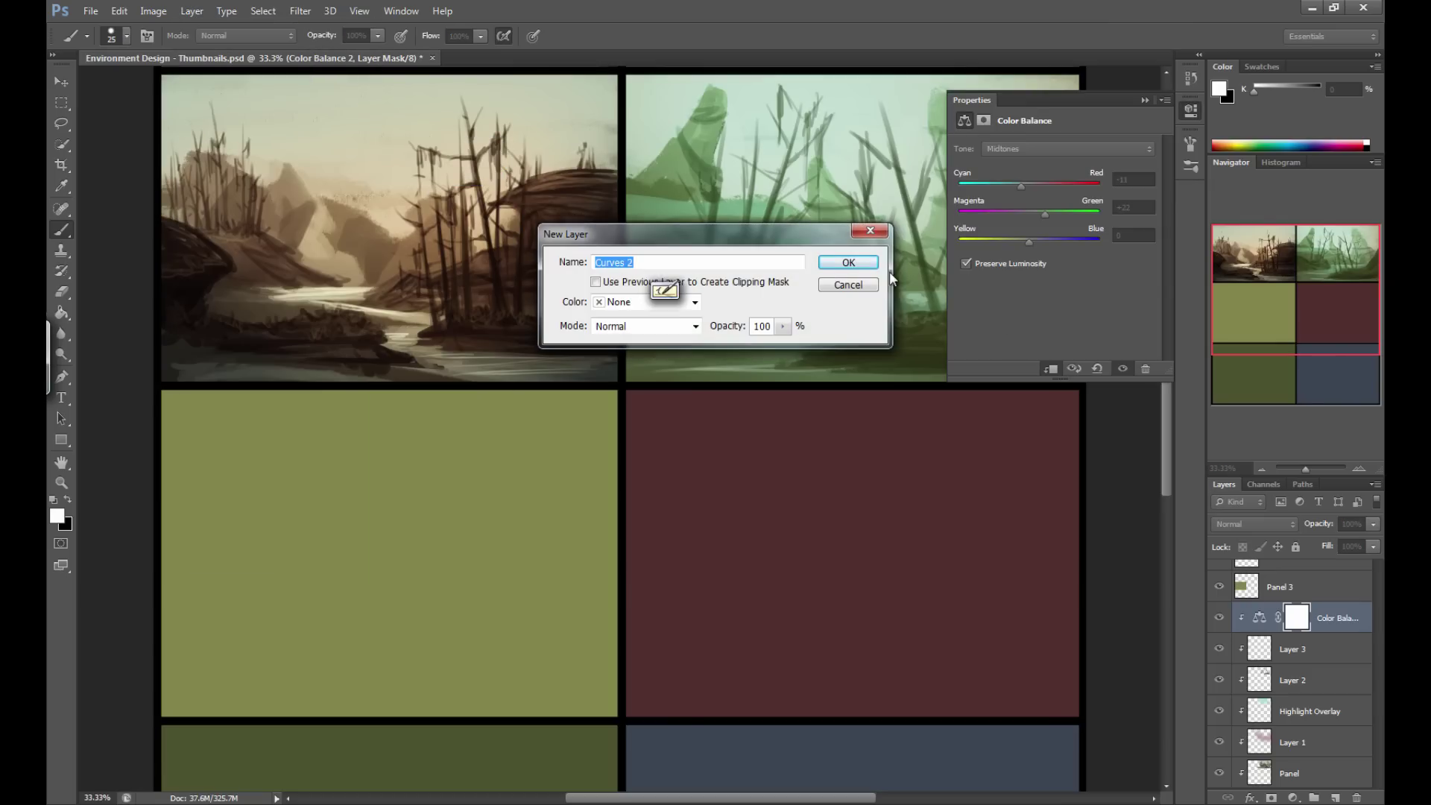
{"action": "left_click", "coordinate": [850, 263]}
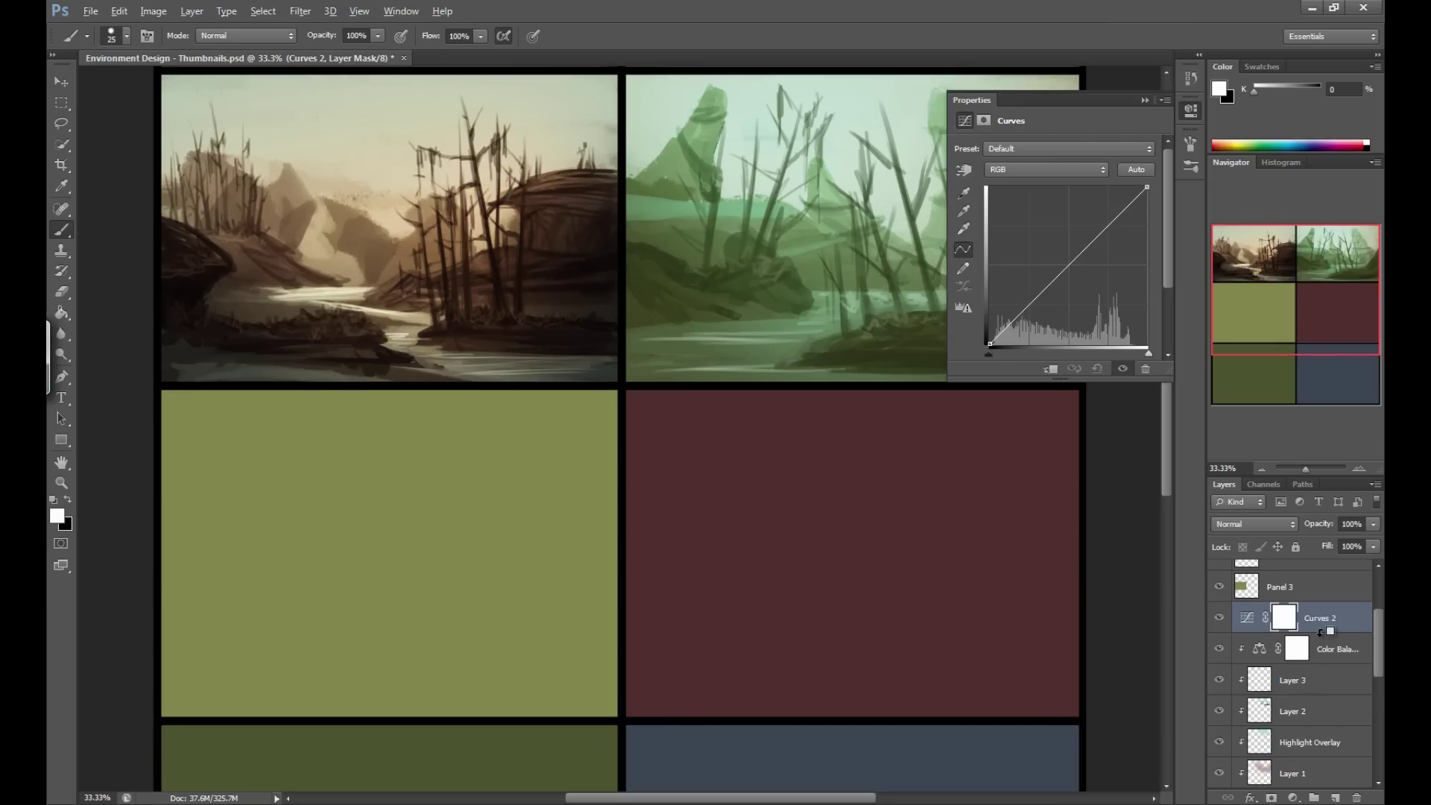
{"action": "left_click", "coordinate": [1319, 633], "text": "alt"}
{"action": "left_click_drag", "start_coordinate": [1014, 320], "coordinate": [1027, 327]}
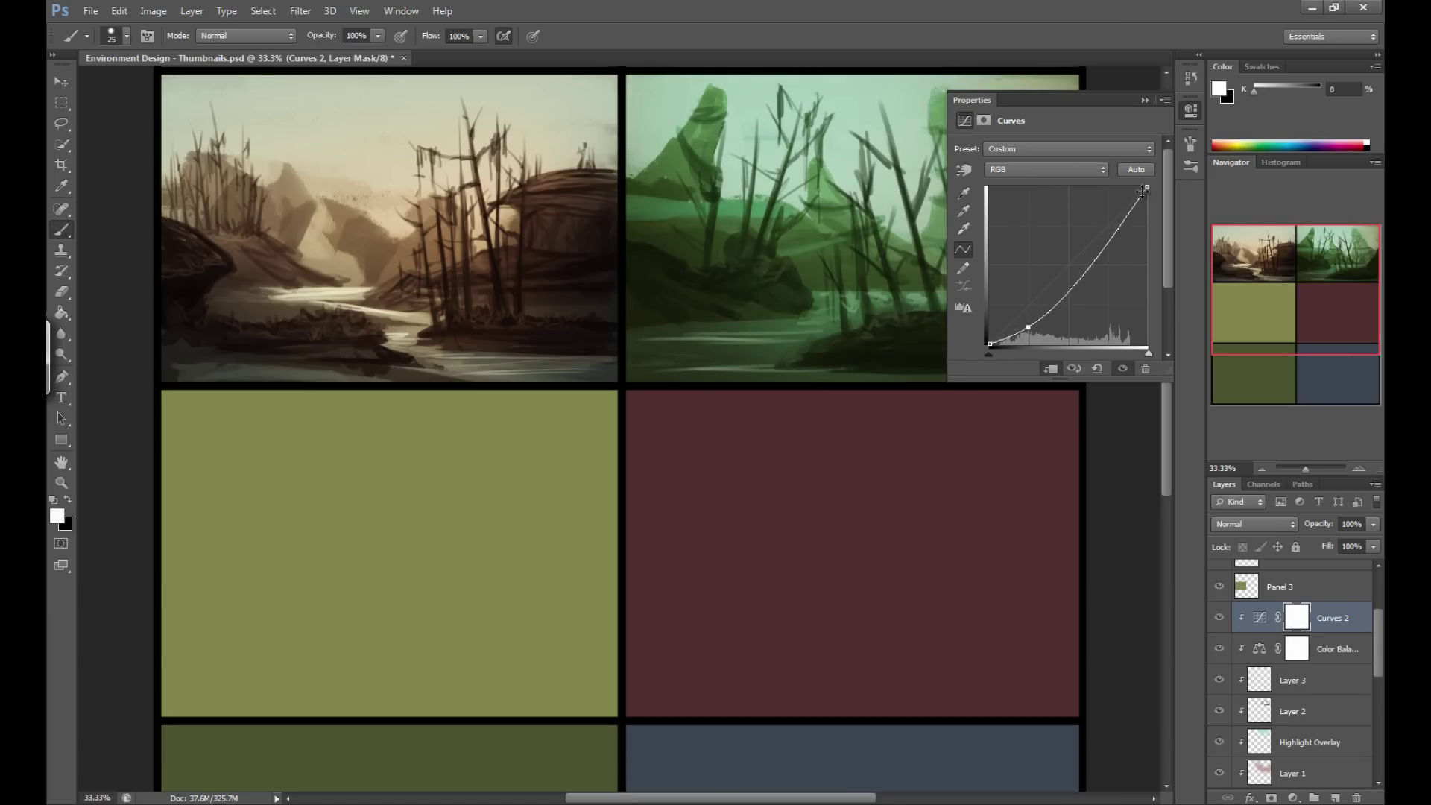
{"action": "left_click_drag", "start_coordinate": [1139, 199], "coordinate": [1134, 196]}
{"action": "left_click_drag", "start_coordinate": [1030, 325], "coordinate": [1041, 327]}
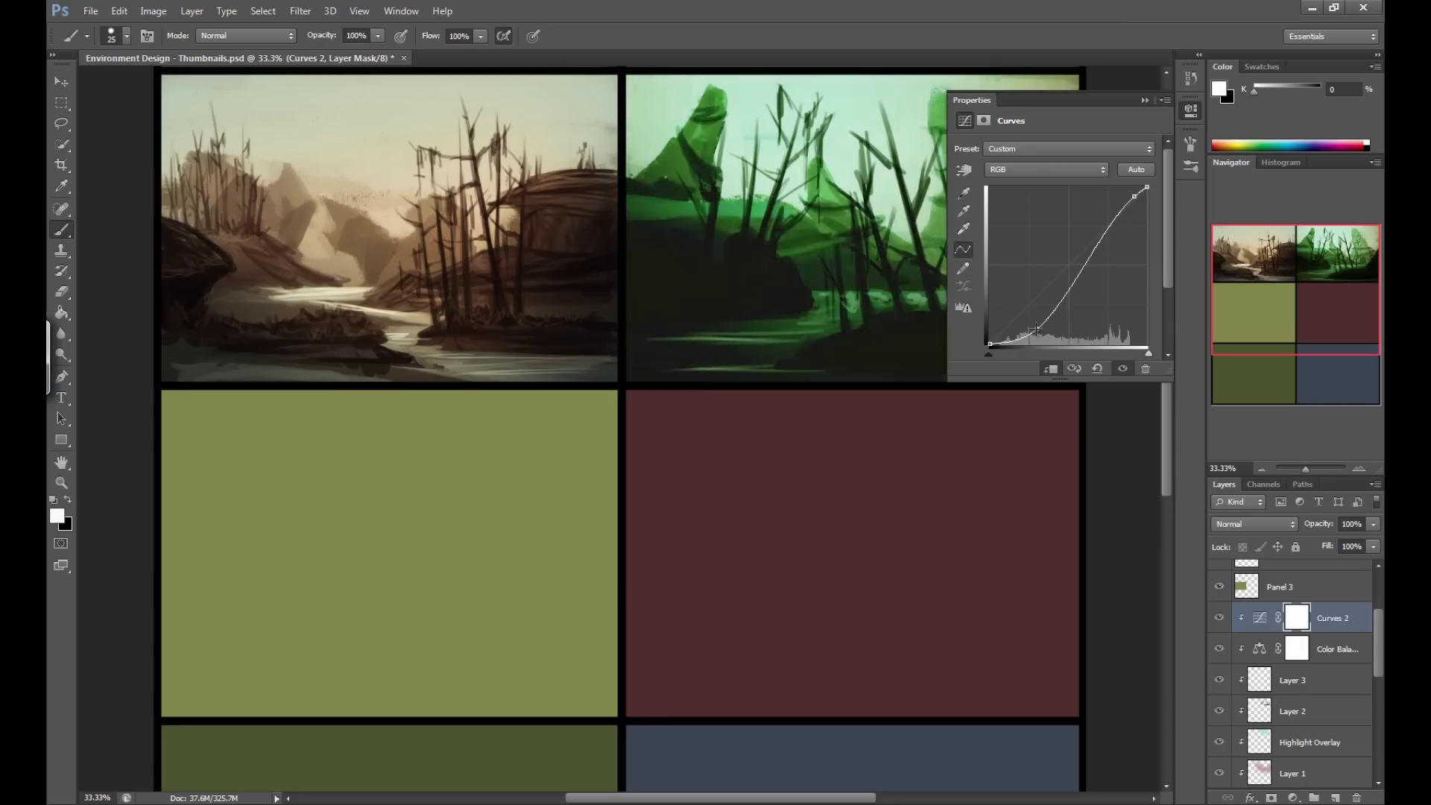
{"action": "left_click_drag", "start_coordinate": [1037, 329], "coordinate": [1028, 334]}
{"action": "left_click", "coordinate": [1144, 100]}
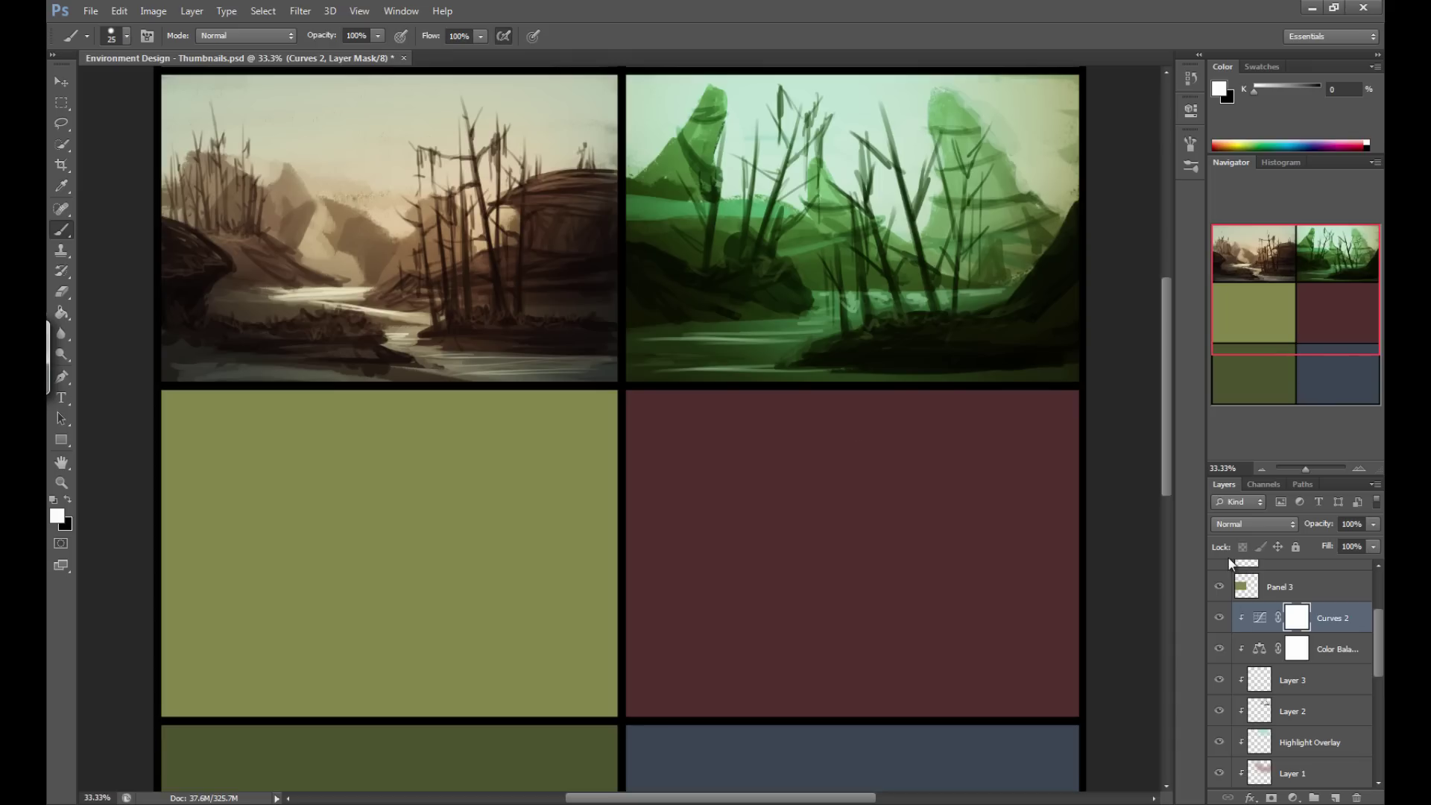
Add a new layer directly above Panel 3 and clip it to that panel.
{"action": "left_click", "coordinate": [1297, 589]}
{"action": "scroll", "coordinate": [1313, 638], "scroll_direction": "up", "scroll_amount": 2}
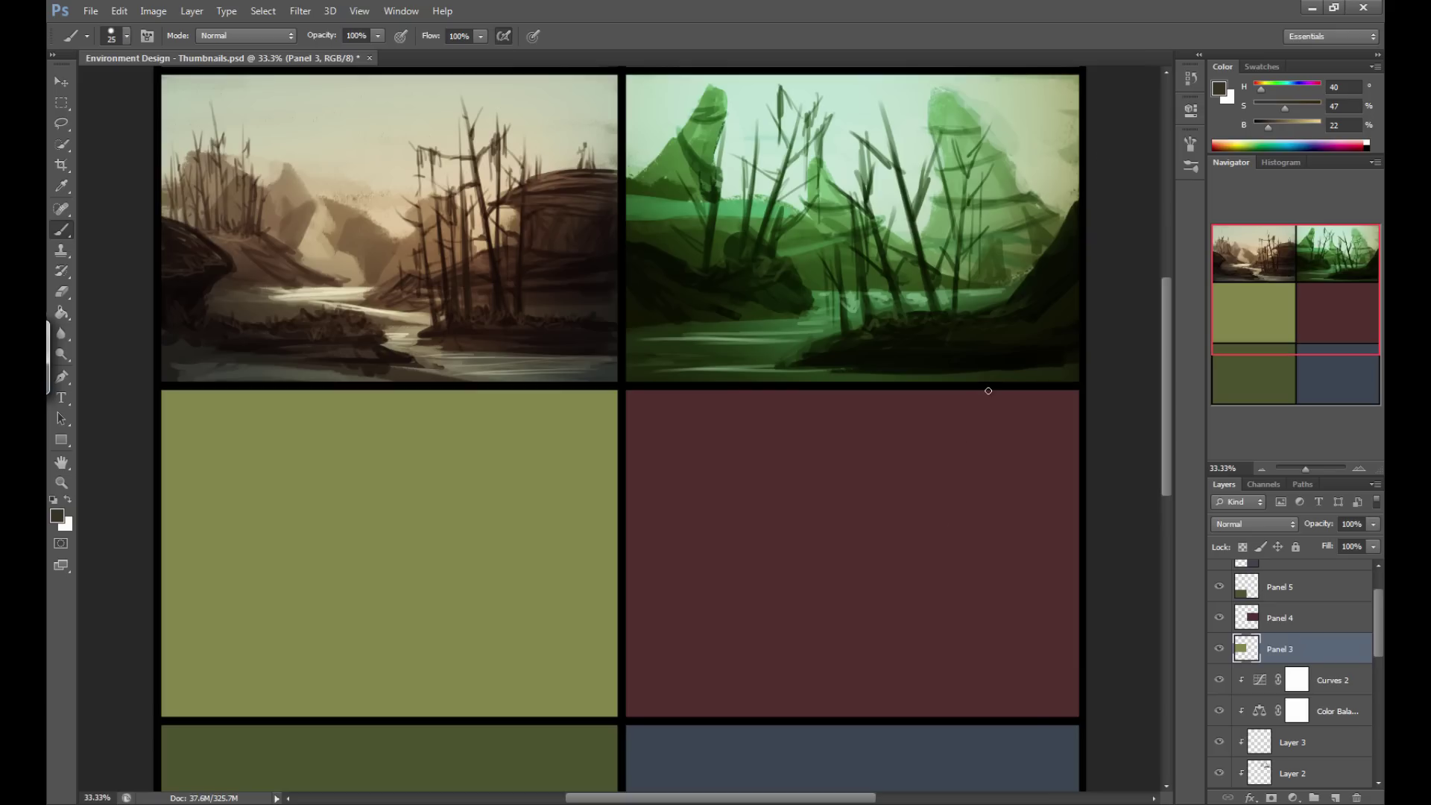
{"action": "scroll", "coordinate": [1058, 423], "scroll_direction": "down", "scroll_amount": 3}
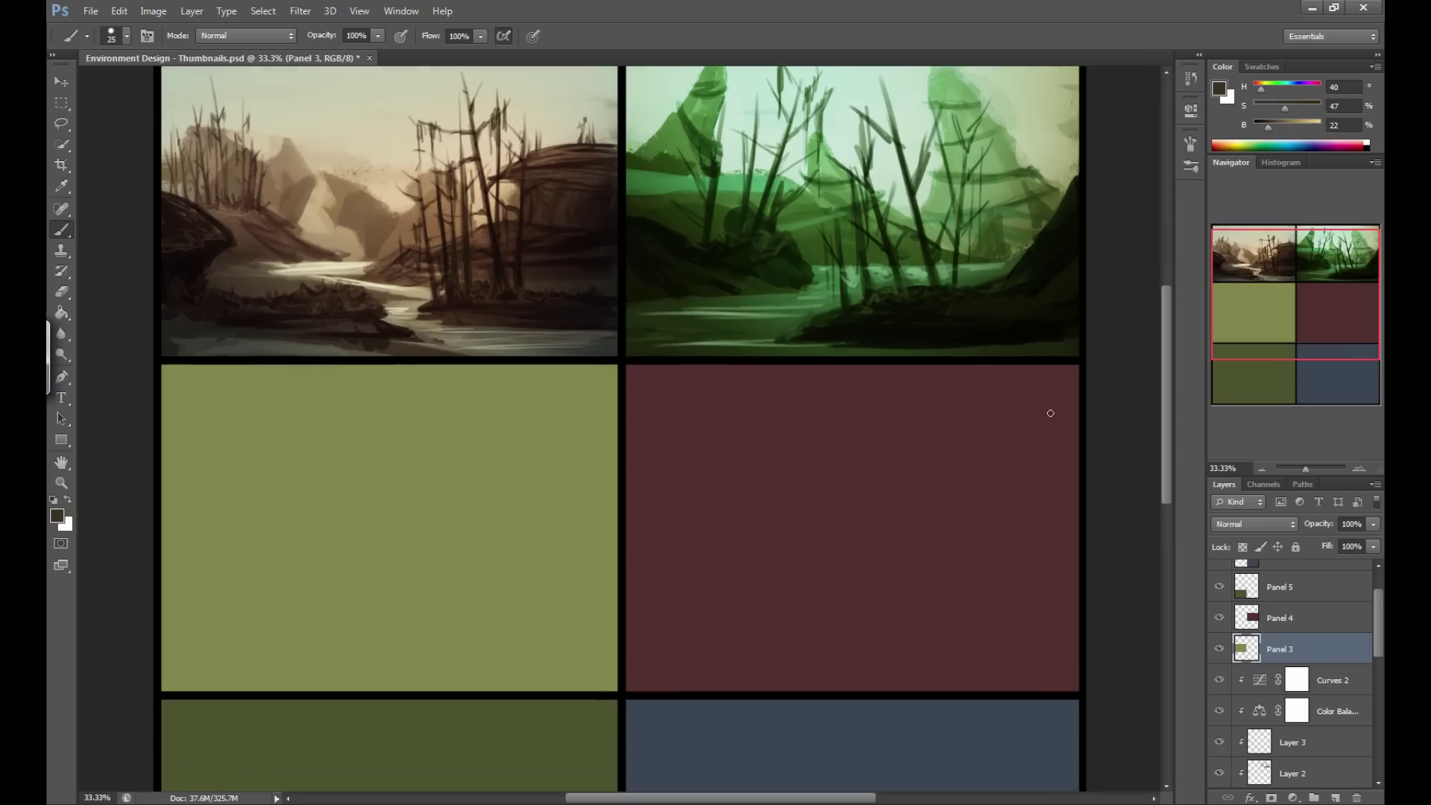
{"action": "scroll", "coordinate": [758, 671], "scroll_direction": "up", "scroll_amount": 3}
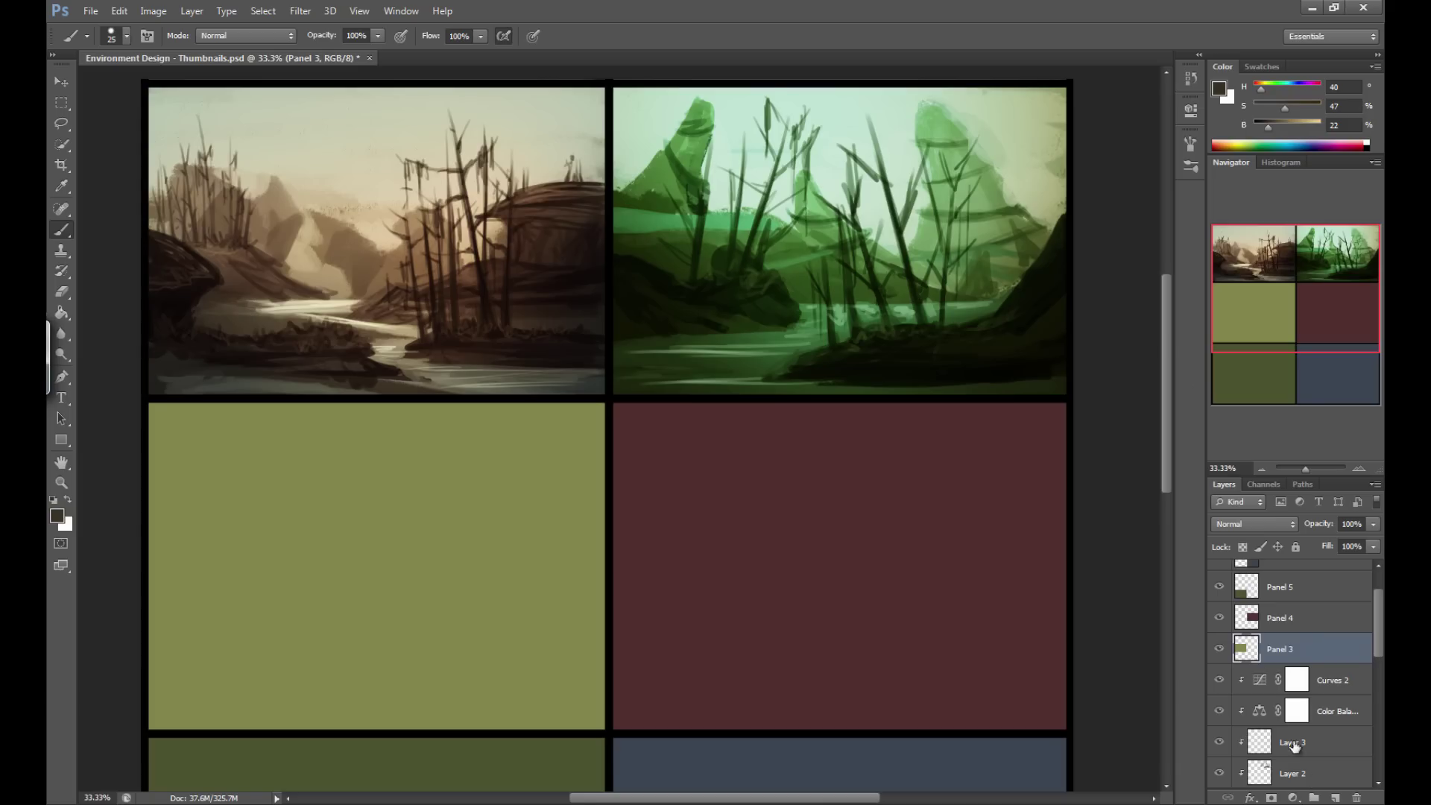
{"action": "left_click", "coordinate": [1252, 652], "text": "ctrl"}
{"action": "left_click", "coordinate": [1336, 798]}
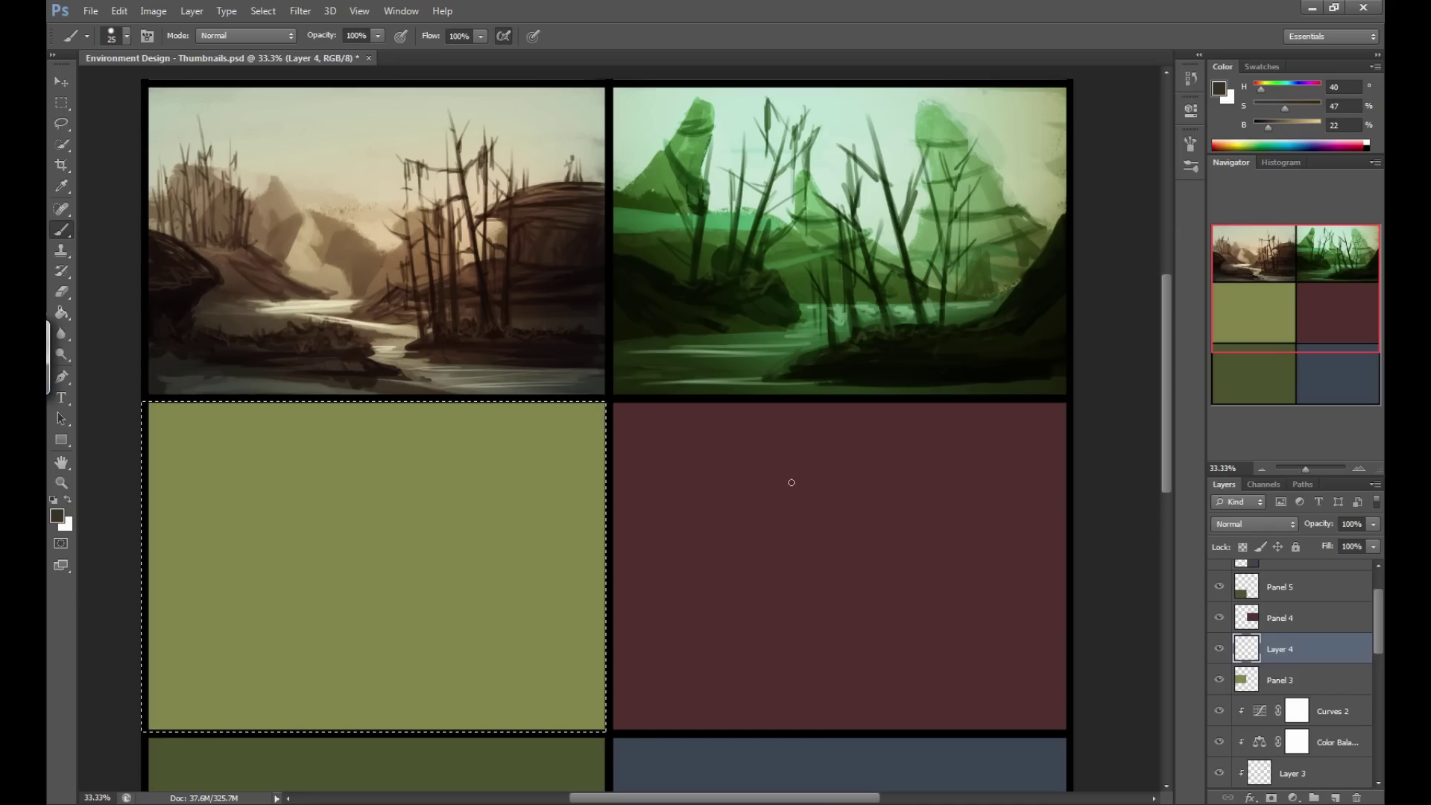
{"action": "left_click", "coordinate": [1306, 675], "text": "alt"}
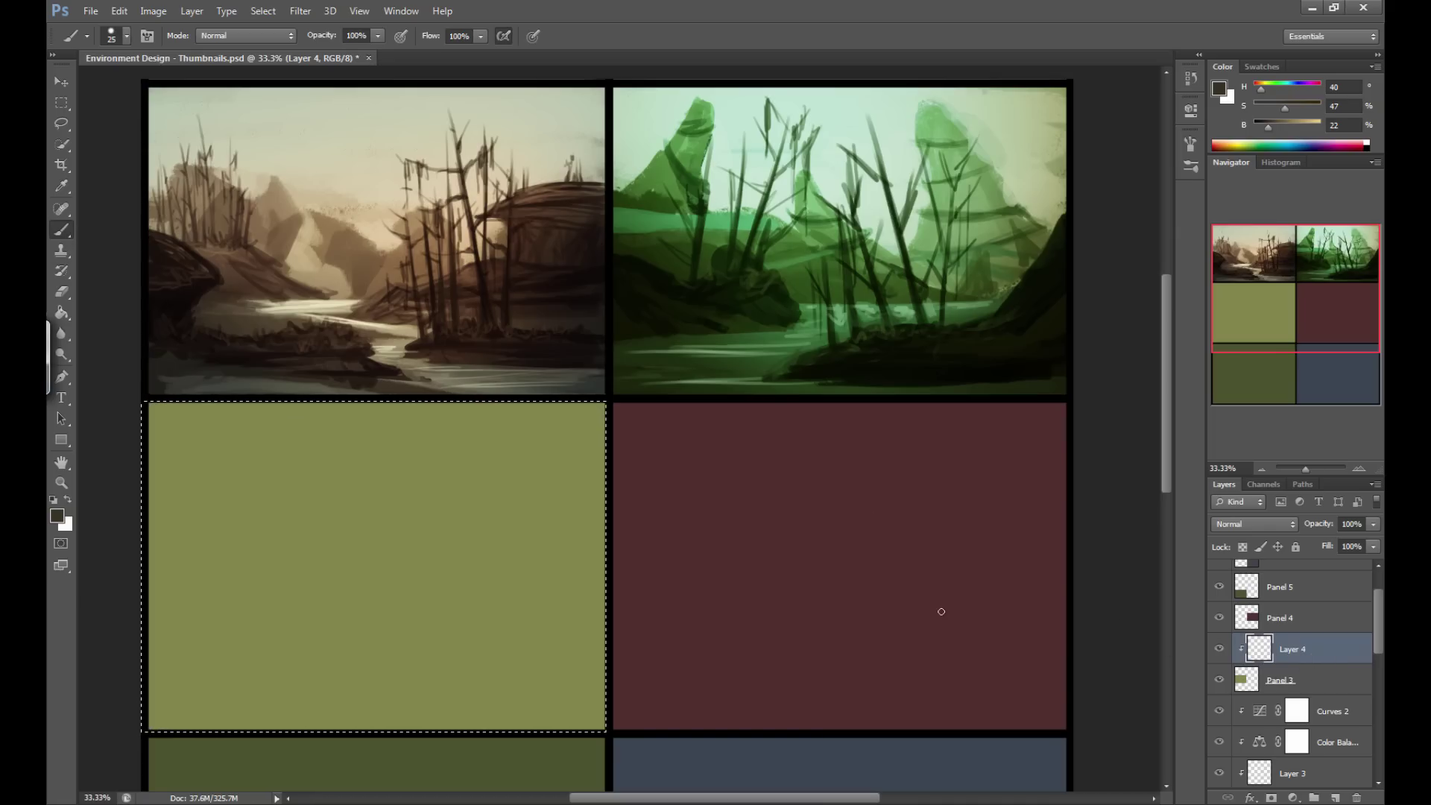
{"action": "key", "text": "ctrl+d"}
Set the foreground colour to a dark olive-grey (H 64, S 18, B 22), starting from the third panel's green.
{"action": "left_click", "coordinate": [392, 519], "text": "alt"}
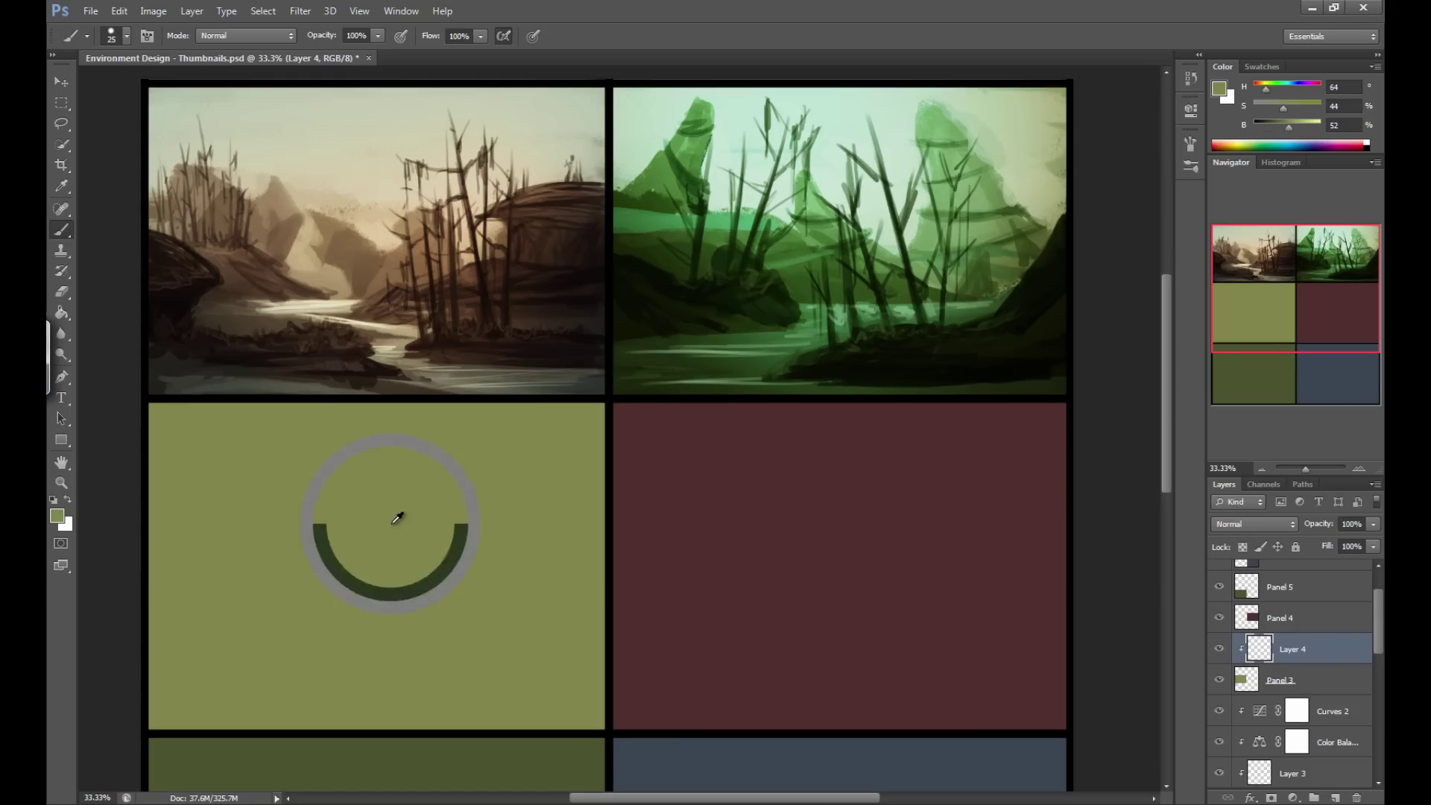
{"action": "left_click", "coordinate": [57, 516]}
{"action": "mouse_move", "coordinate": [566, 358]}
{"action": "left_mouse_down"}
{"action": "mouse_move", "coordinate": [558, 380]}
{"action": "mouse_move", "coordinate": [539, 378]}
{"action": "left_mouse_up"}
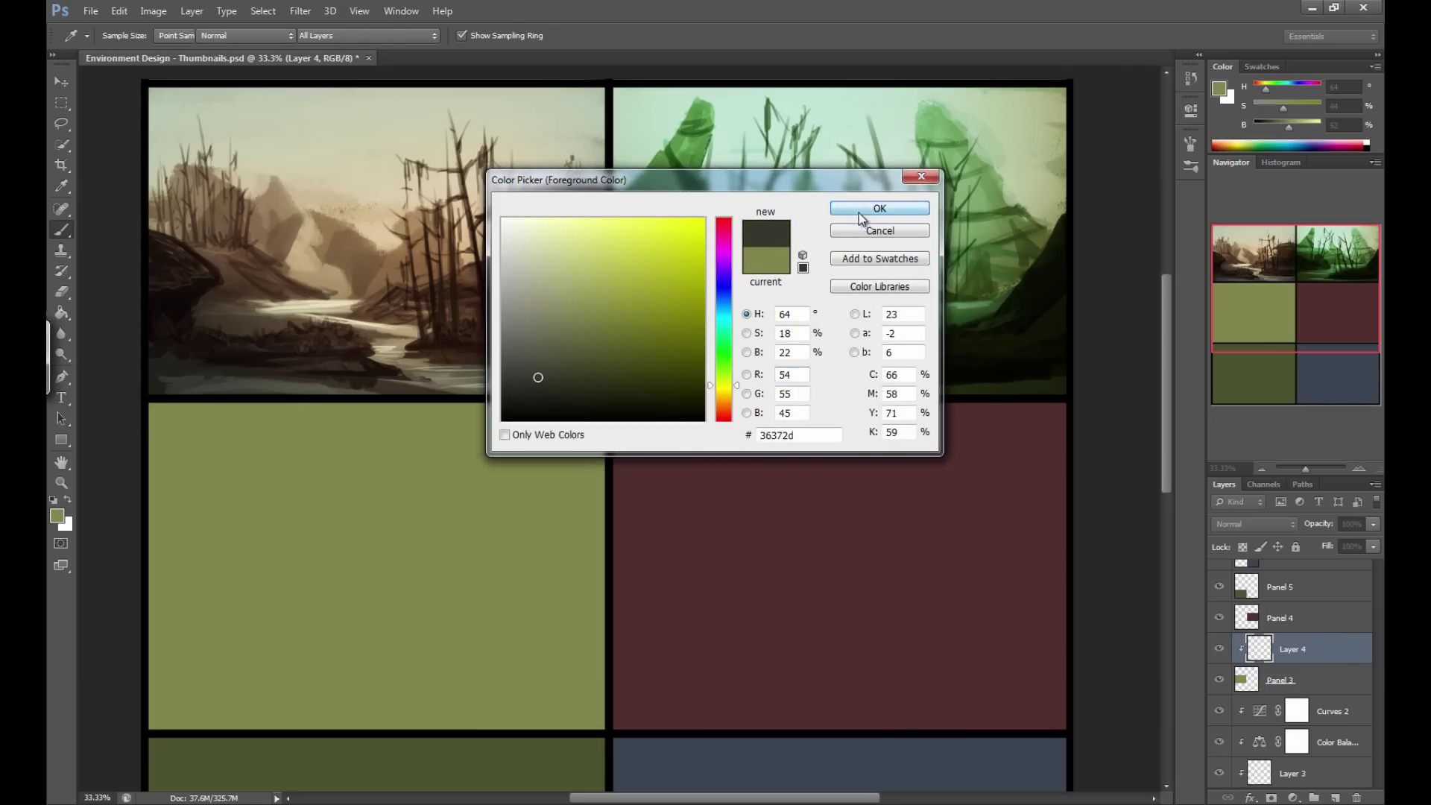
{"action": "left_click", "coordinate": [879, 208]}
Choose the textured 36 px brush preset and lower the brush opacity to 75%.
{"action": "key", "text": "b"}
{"action": "left_click", "coordinate": [119, 39]}
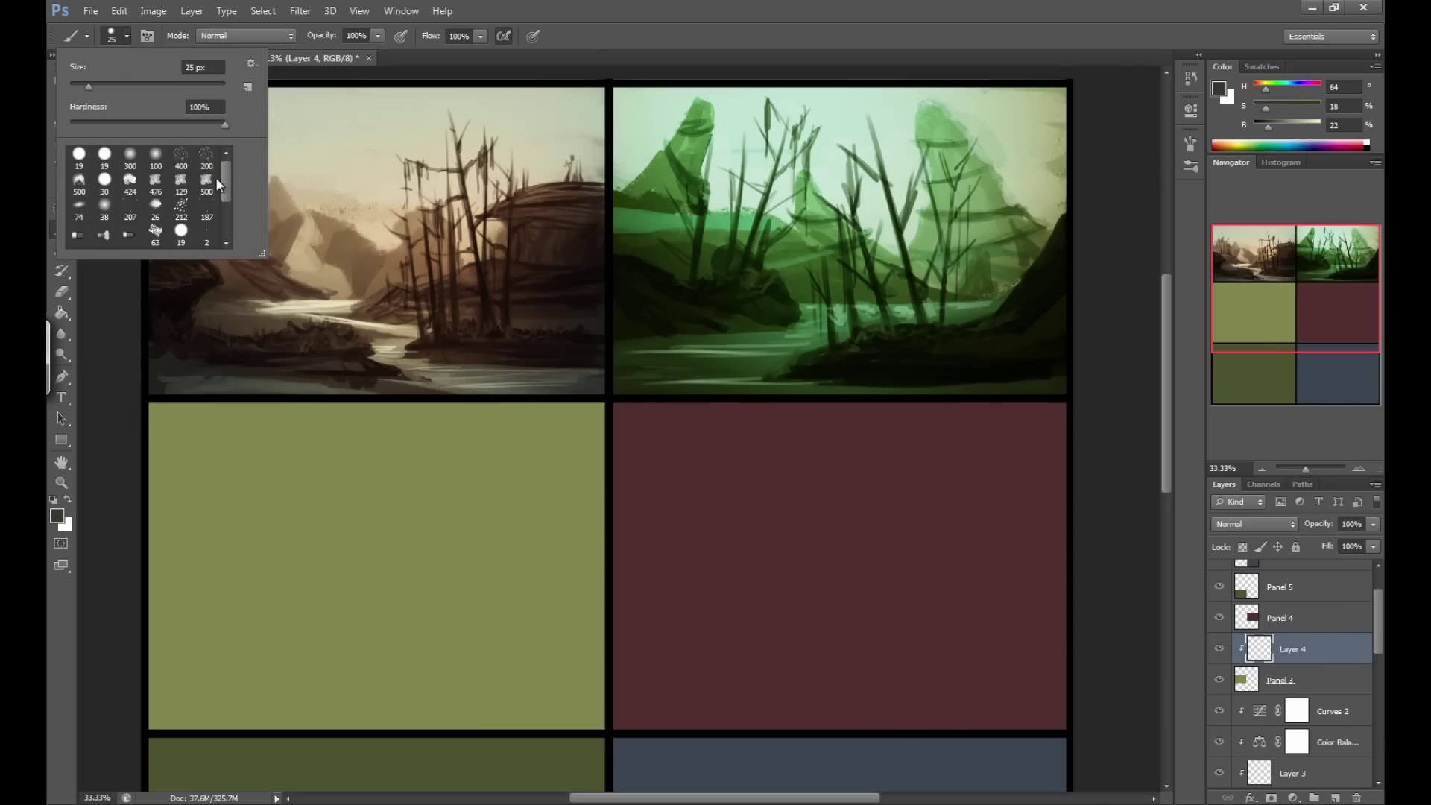
{"action": "left_click_drag", "start_coordinate": [225, 179], "coordinate": [225, 225]}
{"action": "left_click", "coordinate": [156, 160]}
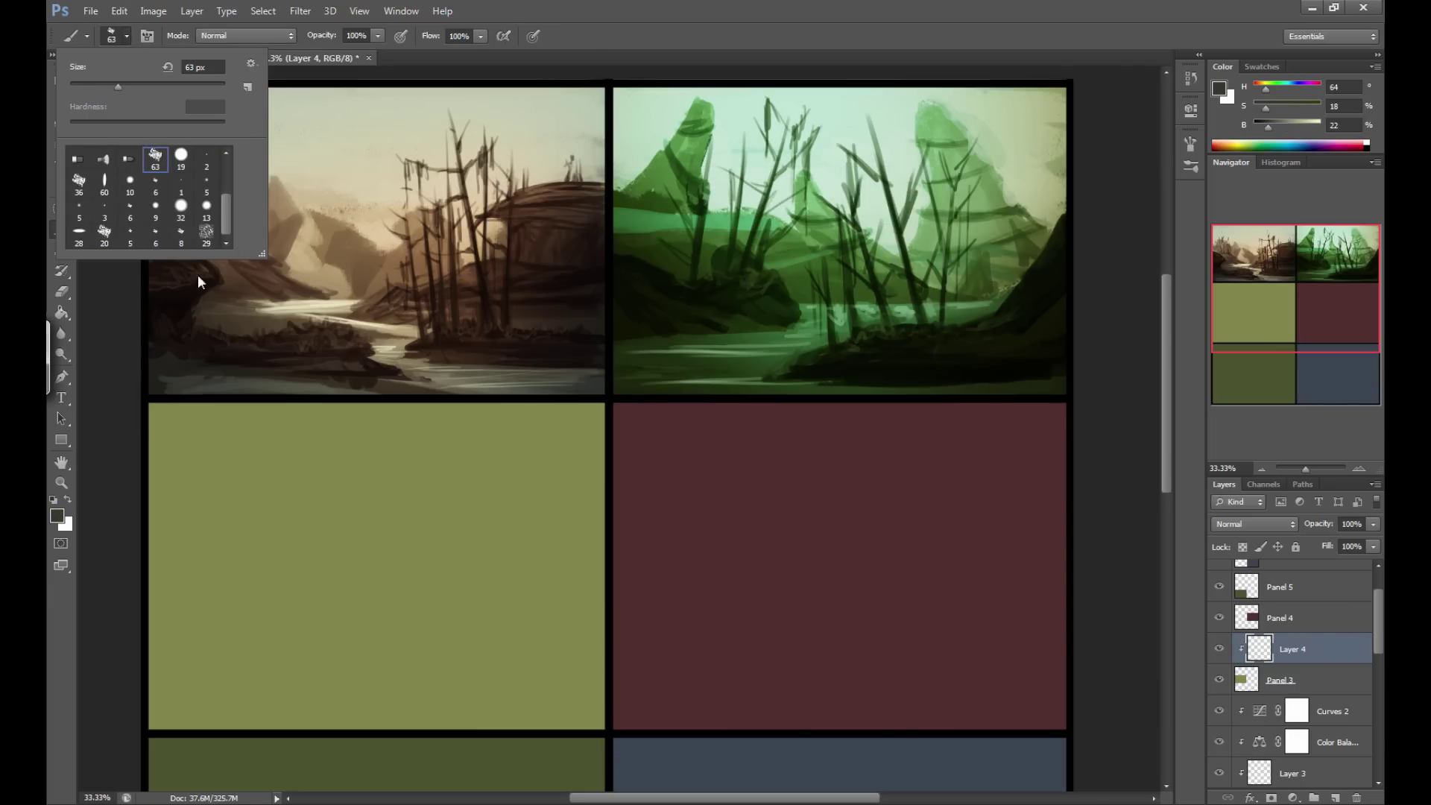
{"action": "left_click", "coordinate": [83, 184]}
{"action": "left_click_drag", "start_coordinate": [382, 35], "coordinate": [343, 52]}
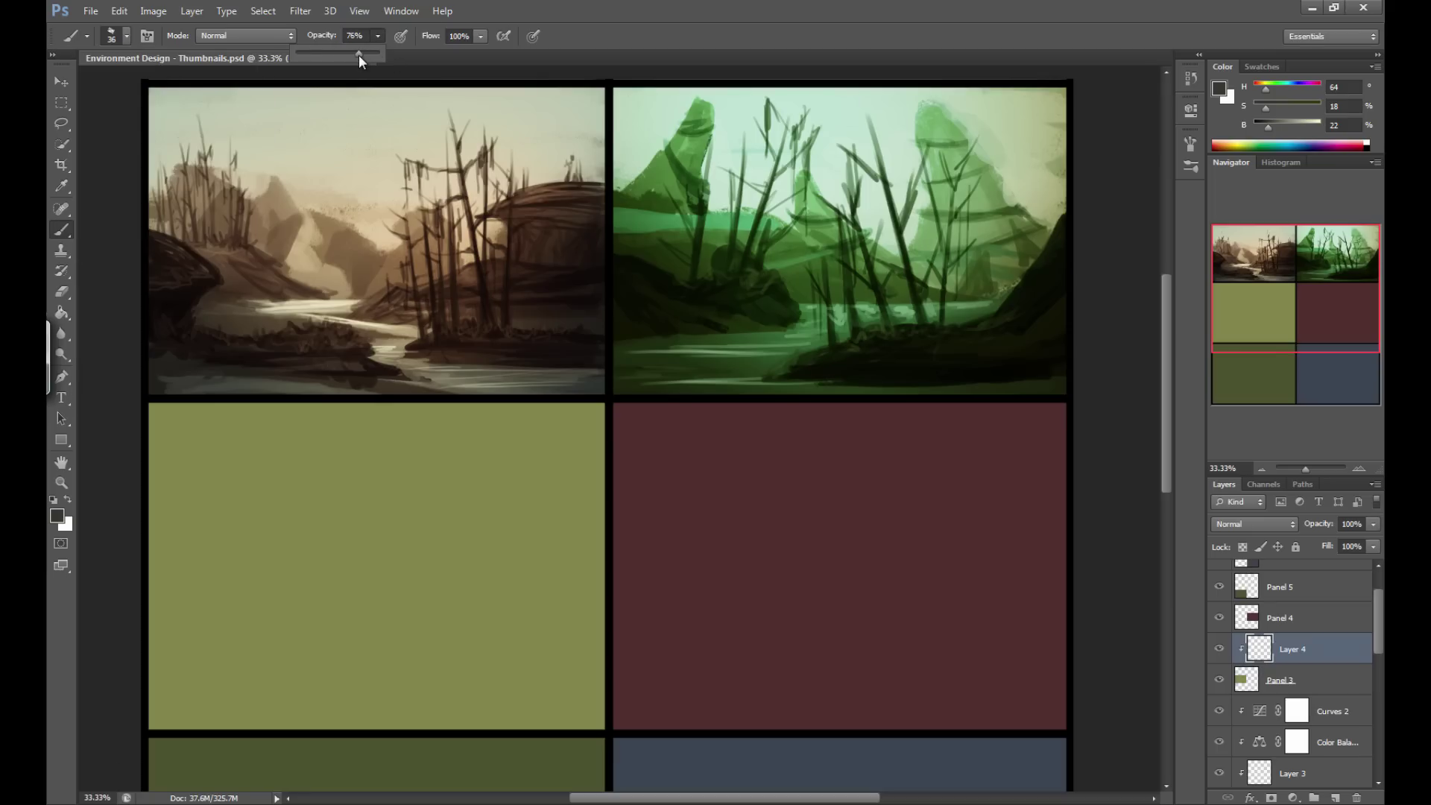
{"action": "left_click", "coordinate": [493, 92]}
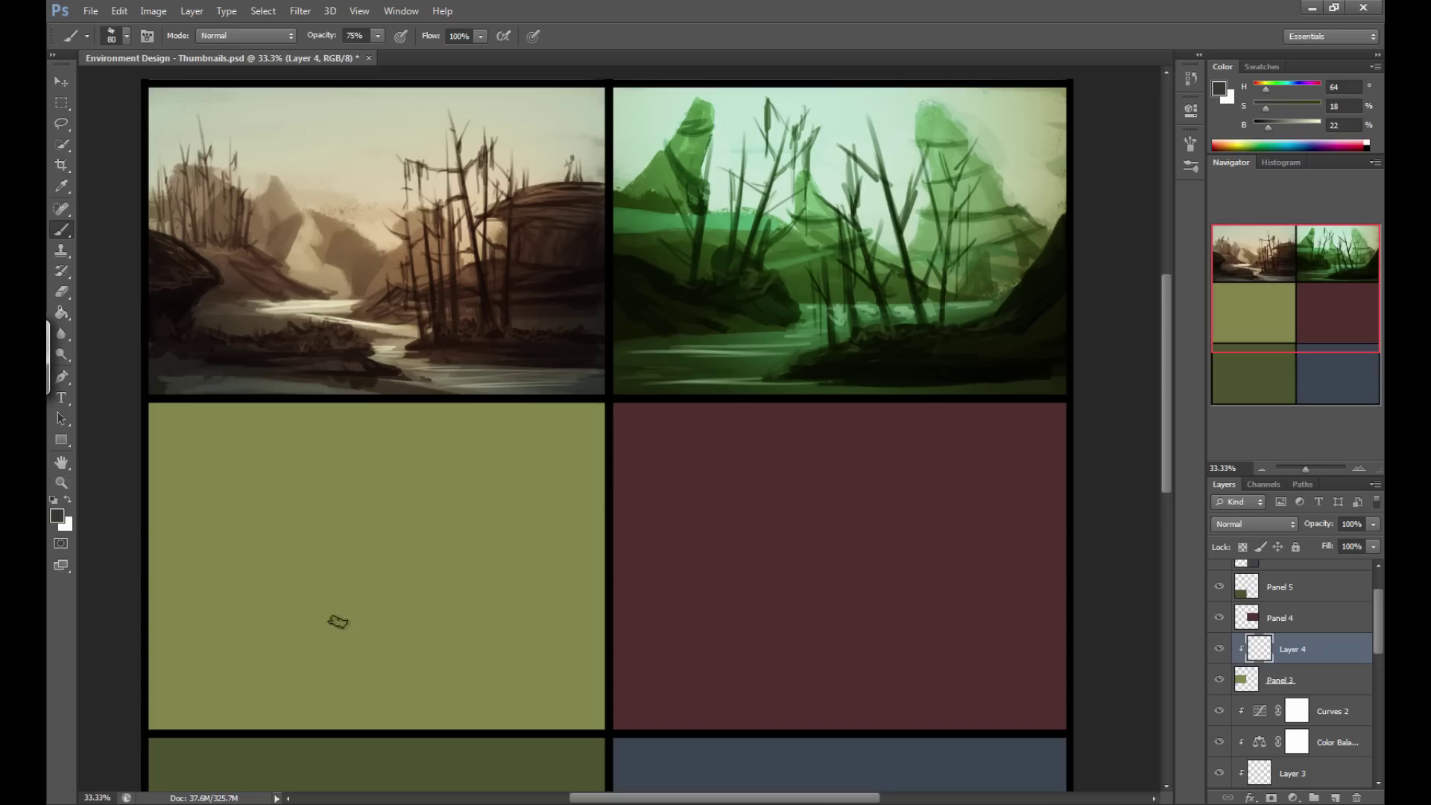
Block in dark ground along the third panel's lower part, sloping down from left to right, with a brush up to 150 px.
{"action": "key", "text": "bracketright"}
{"action": "key", "text": "bracketright"}
{"action": "key", "text": "bracketright"}
{"action": "key", "text": "bracketright"}
{"action": "key", "text": "bracketright"}
{"action": "left_click_drag", "start_coordinate": [600, 699], "coordinate": [540, 702]}
{"action": "left_click_drag", "start_coordinate": [149, 558], "coordinate": [589, 705]}
{"action": "key", "text": "bracketright"}
{"action": "key", "text": "bracketright"}
{"action": "mouse_move", "coordinate": [495, 664]}
{"action": "left_mouse_down"}
{"action": "mouse_move", "coordinate": [377, 674]}
{"action": "mouse_move", "coordinate": [174, 594]}
{"action": "mouse_move", "coordinate": [182, 664]}
{"action": "mouse_move", "coordinate": [238, 700]}
{"action": "mouse_move", "coordinate": [511, 728]}
{"action": "mouse_move", "coordinate": [160, 697]}
{"action": "mouse_move", "coordinate": [178, 749]}
{"action": "left_mouse_up"}
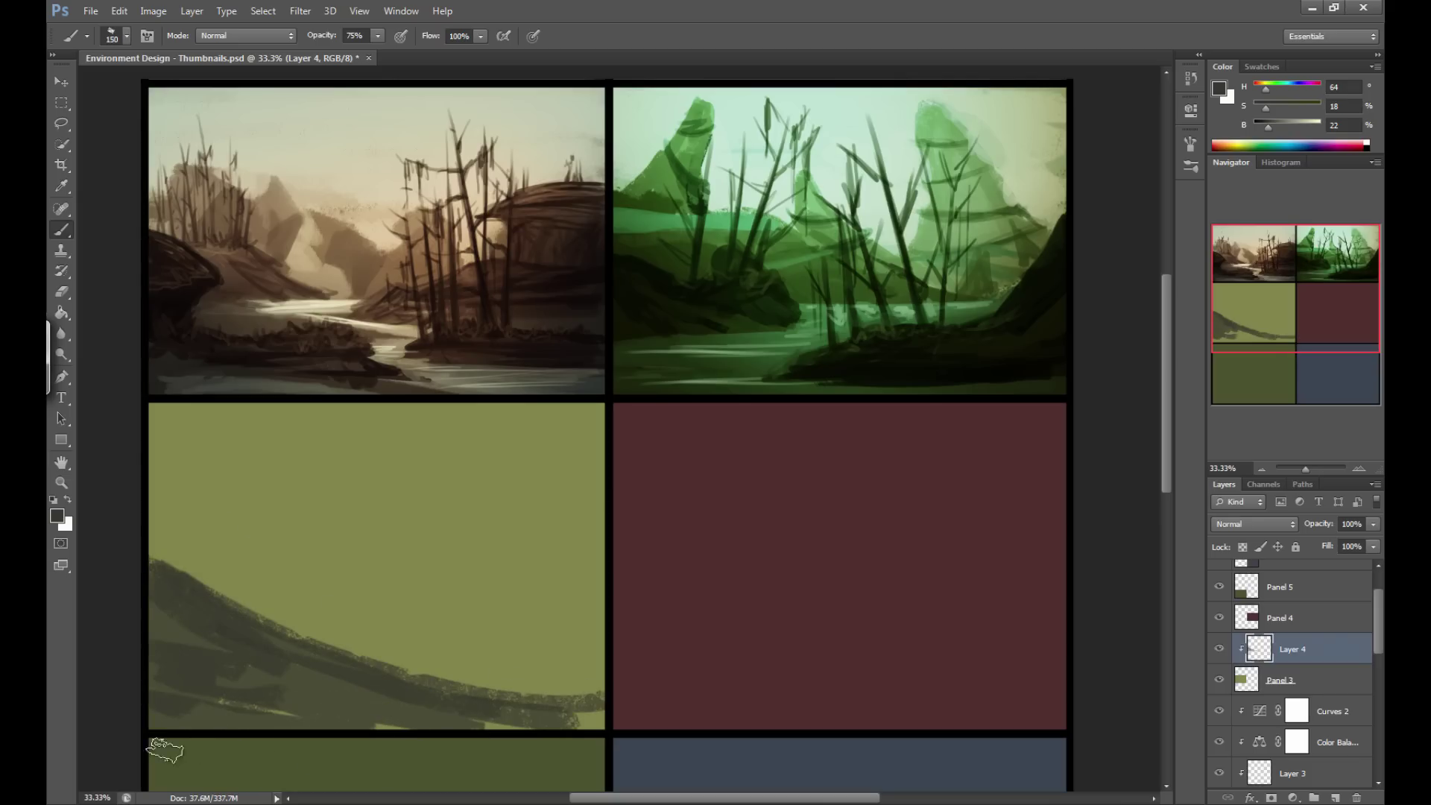
Paint a large wave-like rock arch curling leftward from the right half of the third panel.
{"action": "key", "text": "bracketleft"}
{"action": "key", "text": "bracketleft"}
{"action": "mouse_move", "coordinate": [403, 671]}
{"action": "left_mouse_down"}
{"action": "mouse_move", "coordinate": [473, 600]}
{"action": "mouse_move", "coordinate": [410, 593]}
{"action": "mouse_move", "coordinate": [321, 522]}
{"action": "mouse_move", "coordinate": [402, 471]}
{"action": "mouse_move", "coordinate": [529, 510]}
{"action": "left_mouse_up"}
{"action": "key", "text": "bracketright"}
{"action": "key", "text": "bracketright"}
{"action": "key", "text": "bracketright"}
{"action": "key", "text": "bracketright"}
{"action": "key", "text": "bracketright"}
{"action": "key", "text": "bracketright"}
{"action": "left_click_drag", "start_coordinate": [373, 506], "coordinate": [507, 522]}
{"action": "mouse_move", "coordinate": [358, 507]}
{"action": "left_mouse_down"}
{"action": "mouse_move", "coordinate": [470, 527]}
{"action": "mouse_move", "coordinate": [520, 577]}
{"action": "mouse_move", "coordinate": [441, 685]}
{"action": "mouse_move", "coordinate": [526, 586]}
{"action": "mouse_move", "coordinate": [542, 618]}
{"action": "mouse_move", "coordinate": [523, 687]}
{"action": "mouse_move", "coordinate": [471, 685]}
{"action": "mouse_move", "coordinate": [444, 545]}
{"action": "mouse_move", "coordinate": [411, 511]}
{"action": "mouse_move", "coordinate": [513, 532]}
{"action": "mouse_move", "coordinate": [546, 629]}
{"action": "mouse_move", "coordinate": [580, 629]}
{"action": "mouse_move", "coordinate": [570, 578]}
{"action": "mouse_move", "coordinate": [618, 479]}
{"action": "mouse_move", "coordinate": [593, 705]}
{"action": "mouse_move", "coordinate": [565, 694]}
{"action": "mouse_move", "coordinate": [455, 722]}
{"action": "left_mouse_up"}
Paint an overhanging rock in the third panel's upper left corner and a rounded mound on the slope below it.
{"action": "key", "text": "bracketleft"}
{"action": "key", "text": "bracketleft"}
{"action": "key", "text": "bracketleft"}
{"action": "mouse_move", "coordinate": [127, 505]}
{"action": "left_mouse_down"}
{"action": "mouse_move", "coordinate": [179, 461]}
{"action": "mouse_move", "coordinate": [133, 474]}
{"action": "mouse_move", "coordinate": [236, 456]}
{"action": "mouse_move", "coordinate": [172, 485]}
{"action": "left_mouse_up"}
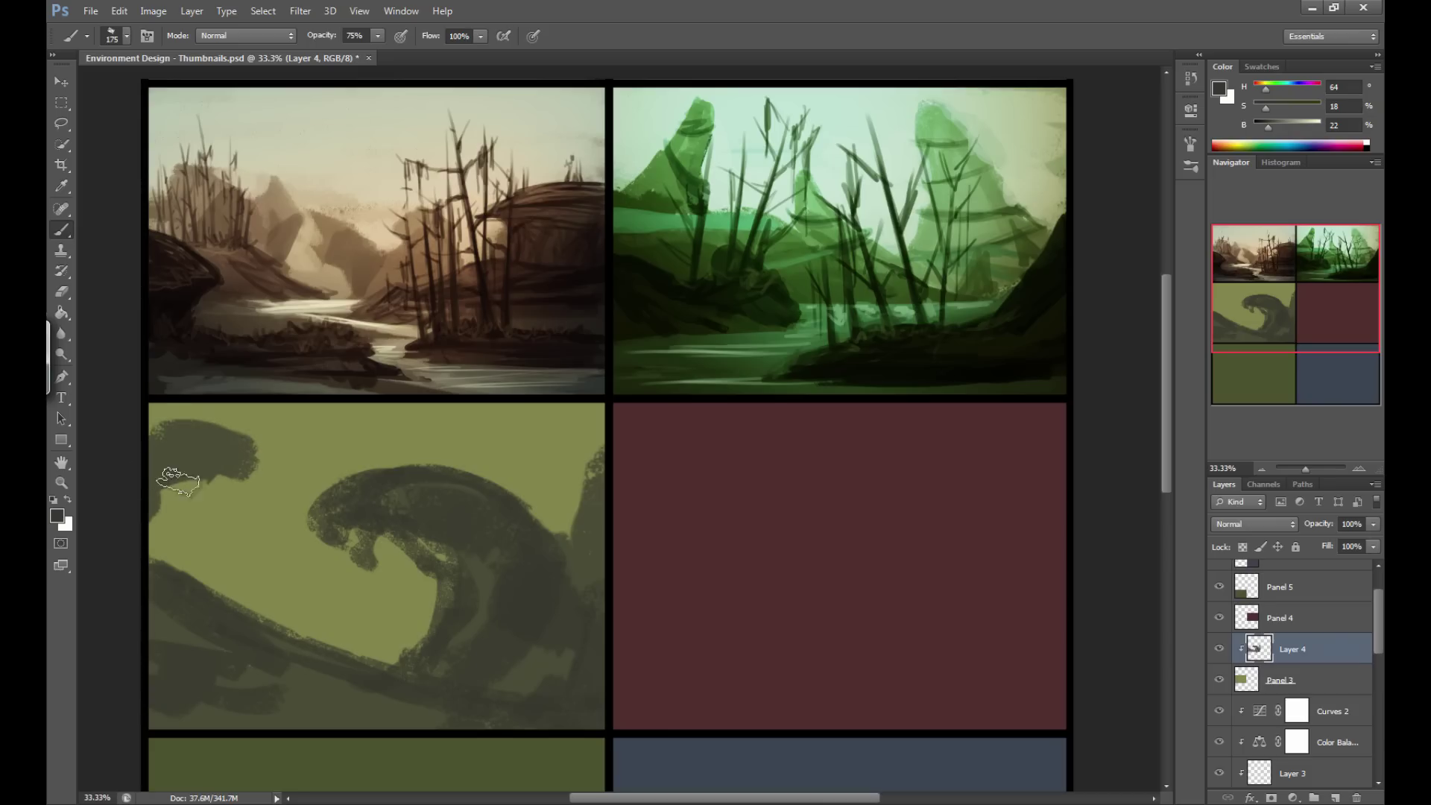
{"action": "key", "text": "bracketleft"}
{"action": "mouse_move", "coordinate": [249, 655]}
{"action": "left_mouse_down"}
{"action": "mouse_move", "coordinate": [238, 577]}
{"action": "mouse_move", "coordinate": [287, 622]}
{"action": "mouse_move", "coordinate": [213, 701]}
{"action": "left_mouse_up"}
Paint a diagonal rock spike behind the arch at about 90 px and darken the left mound and slope.
{"action": "key", "text": "bracketleft"}
{"action": "key", "text": "bracketleft"}
{"action": "key", "text": "bracketleft"}
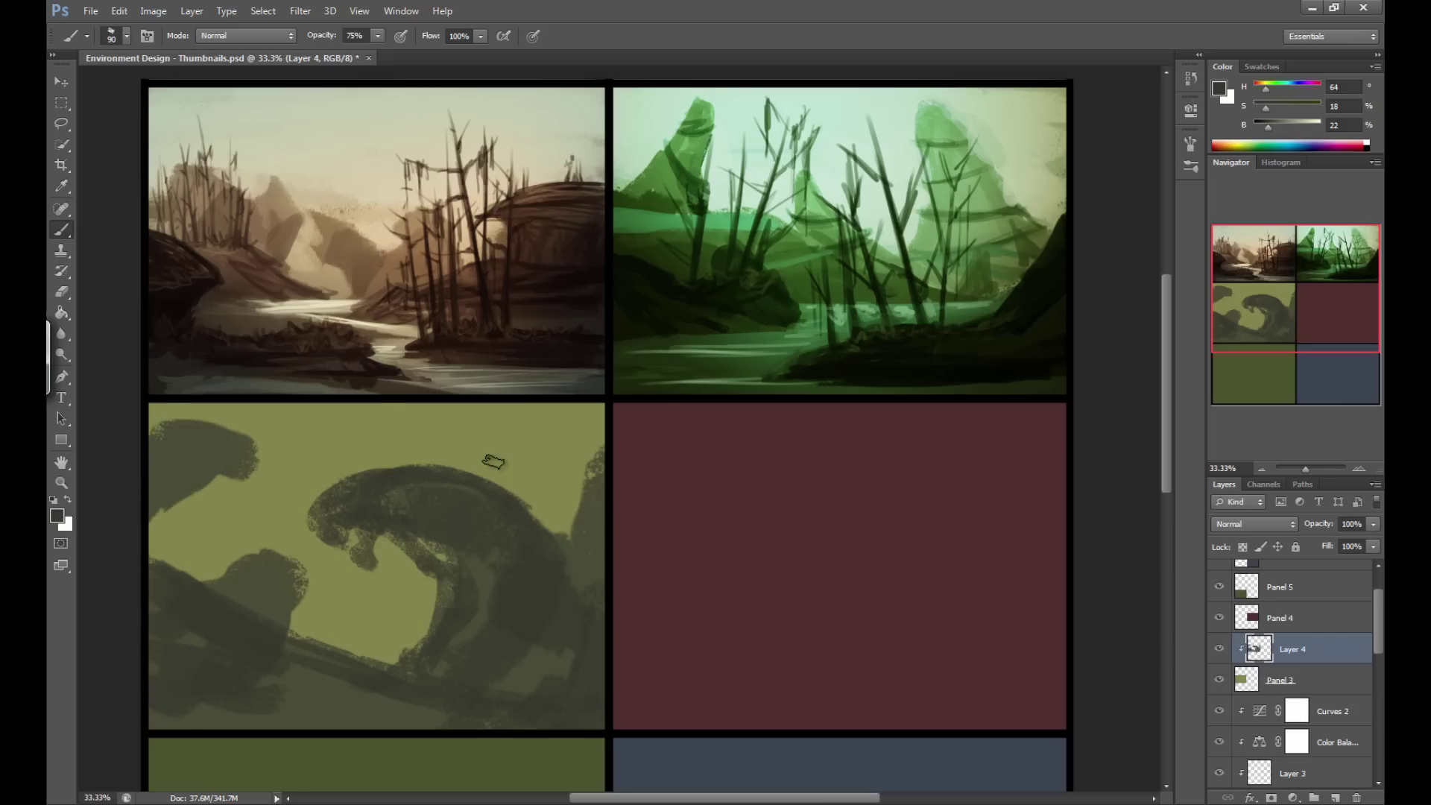
{"action": "mouse_move", "coordinate": [574, 515]}
{"action": "left_mouse_down"}
{"action": "mouse_move", "coordinate": [538, 477]}
{"action": "mouse_move", "coordinate": [556, 510]}
{"action": "mouse_move", "coordinate": [560, 487]}
{"action": "mouse_move", "coordinate": [498, 460]}
{"action": "mouse_move", "coordinate": [589, 503]}
{"action": "mouse_move", "coordinate": [507, 456]}
{"action": "left_mouse_up"}
{"action": "key", "text": "bracketleft"}
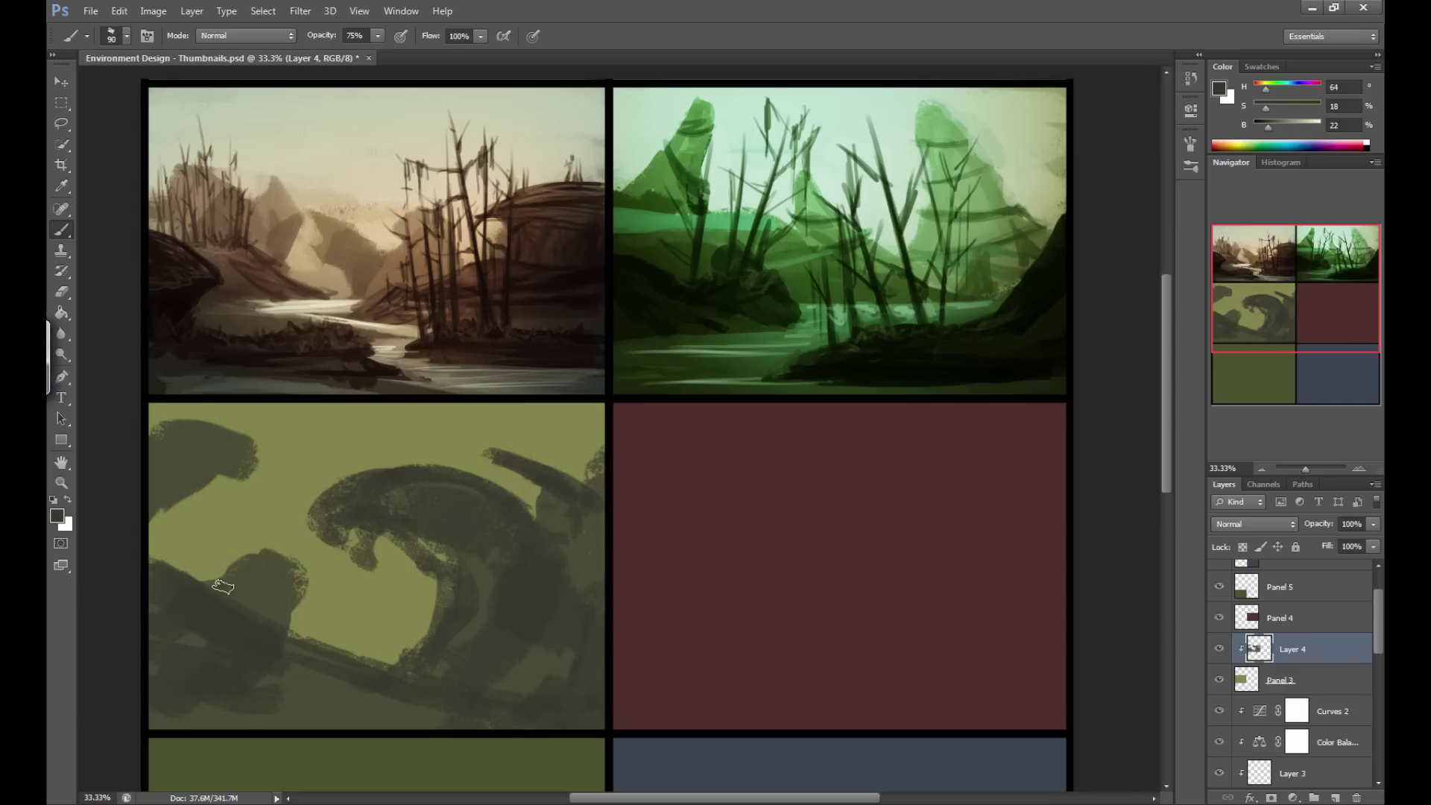
{"action": "mouse_move", "coordinate": [261, 582]}
{"action": "left_mouse_down"}
{"action": "mouse_move", "coordinate": [157, 574]}
{"action": "mouse_move", "coordinate": [249, 613]}
{"action": "mouse_move", "coordinate": [332, 682]}
{"action": "left_mouse_up"}
Set the colour to neutral grey (H 65, S 0, B 28) and brush it over the ground between the mound and arch and along the foreground.
{"action": "left_click", "coordinate": [261, 674], "text": "alt"}
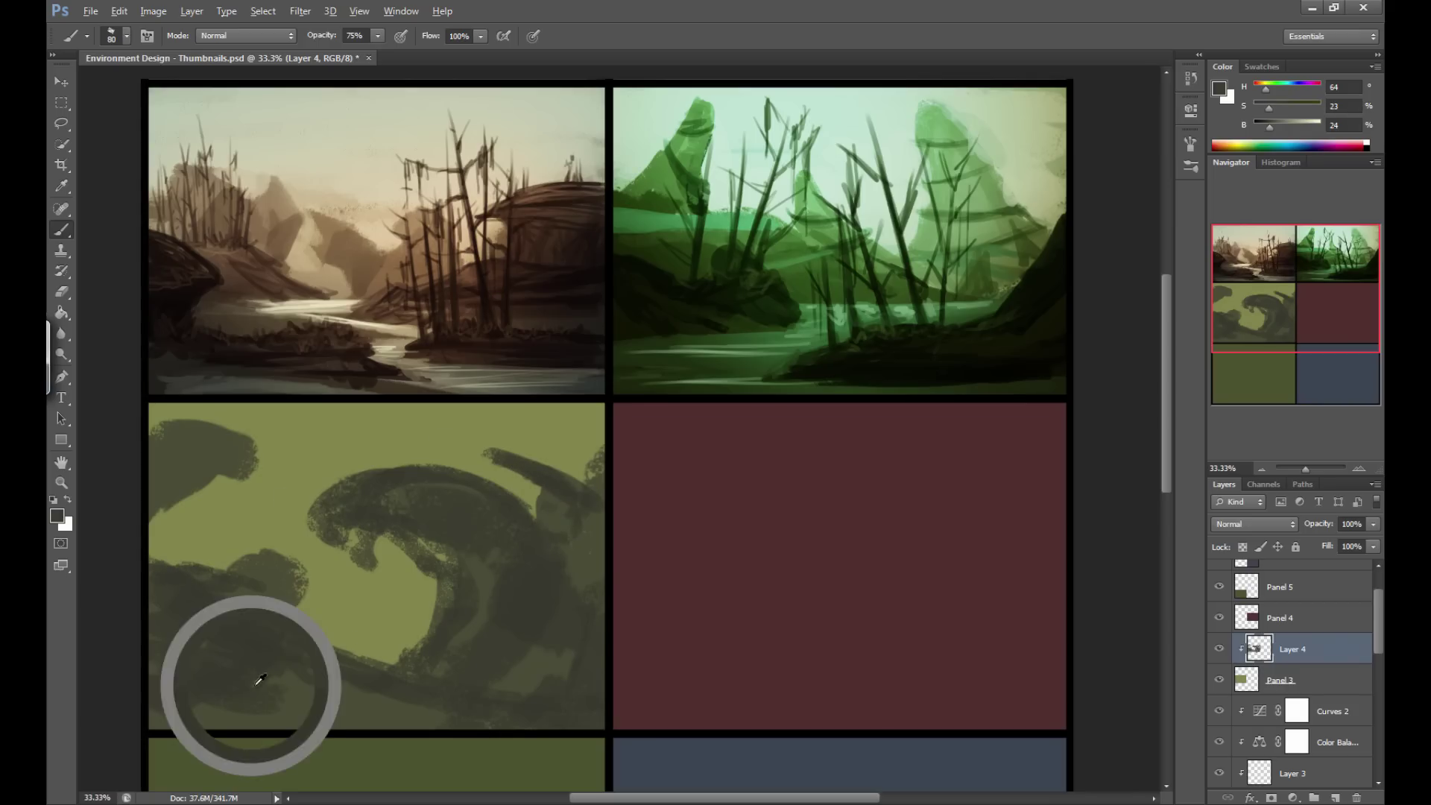
{"action": "left_click", "coordinate": [58, 516]}
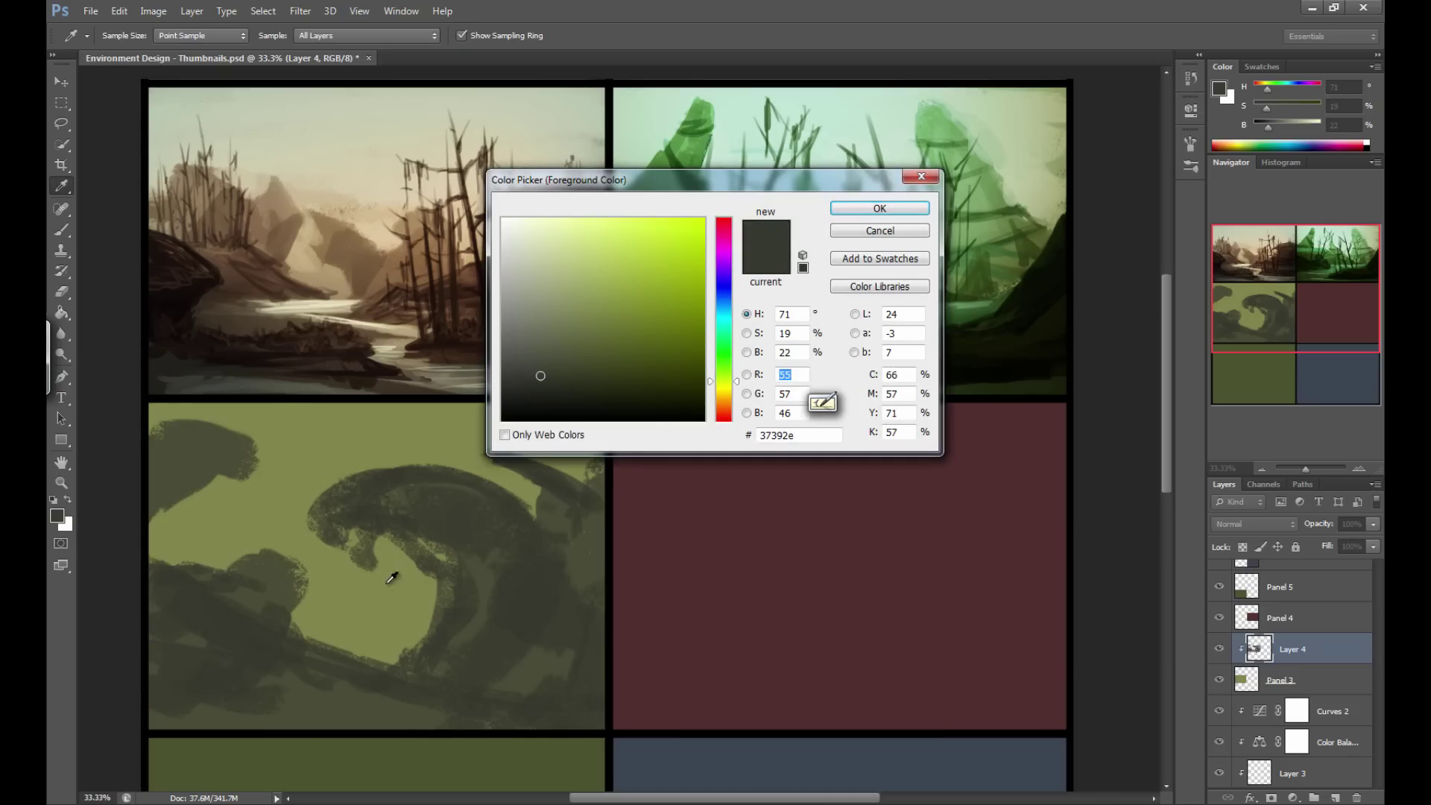
{"action": "mouse_move", "coordinate": [712, 325]}
{"action": "left_mouse_down"}
{"action": "mouse_move", "coordinate": [712, 343]}
{"action": "mouse_move", "coordinate": [712, 325]}
{"action": "left_mouse_up"}
{"action": "left_click", "coordinate": [346, 627]}
{"action": "mouse_move", "coordinate": [563, 362]}
{"action": "left_mouse_down"}
{"action": "mouse_move", "coordinate": [566, 401]}
{"action": "mouse_move", "coordinate": [501, 364]}
{"action": "left_mouse_up"}
{"action": "left_click", "coordinate": [846, 208]}
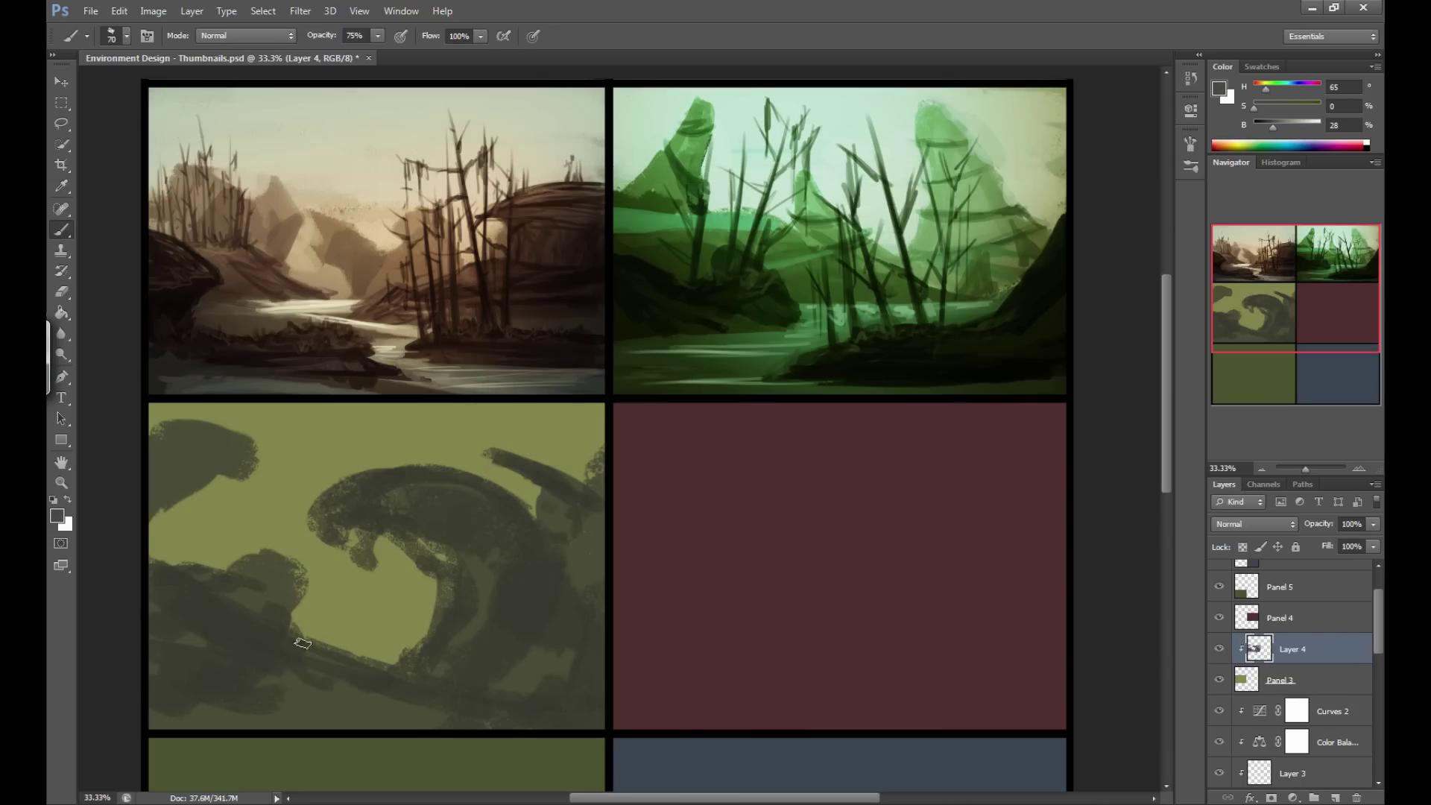
{"action": "mouse_move", "coordinate": [306, 652]}
{"action": "left_mouse_down"}
{"action": "mouse_move", "coordinate": [260, 656]}
{"action": "mouse_move", "coordinate": [460, 689]}
{"action": "mouse_move", "coordinate": [283, 677]}
{"action": "left_mouse_up"}
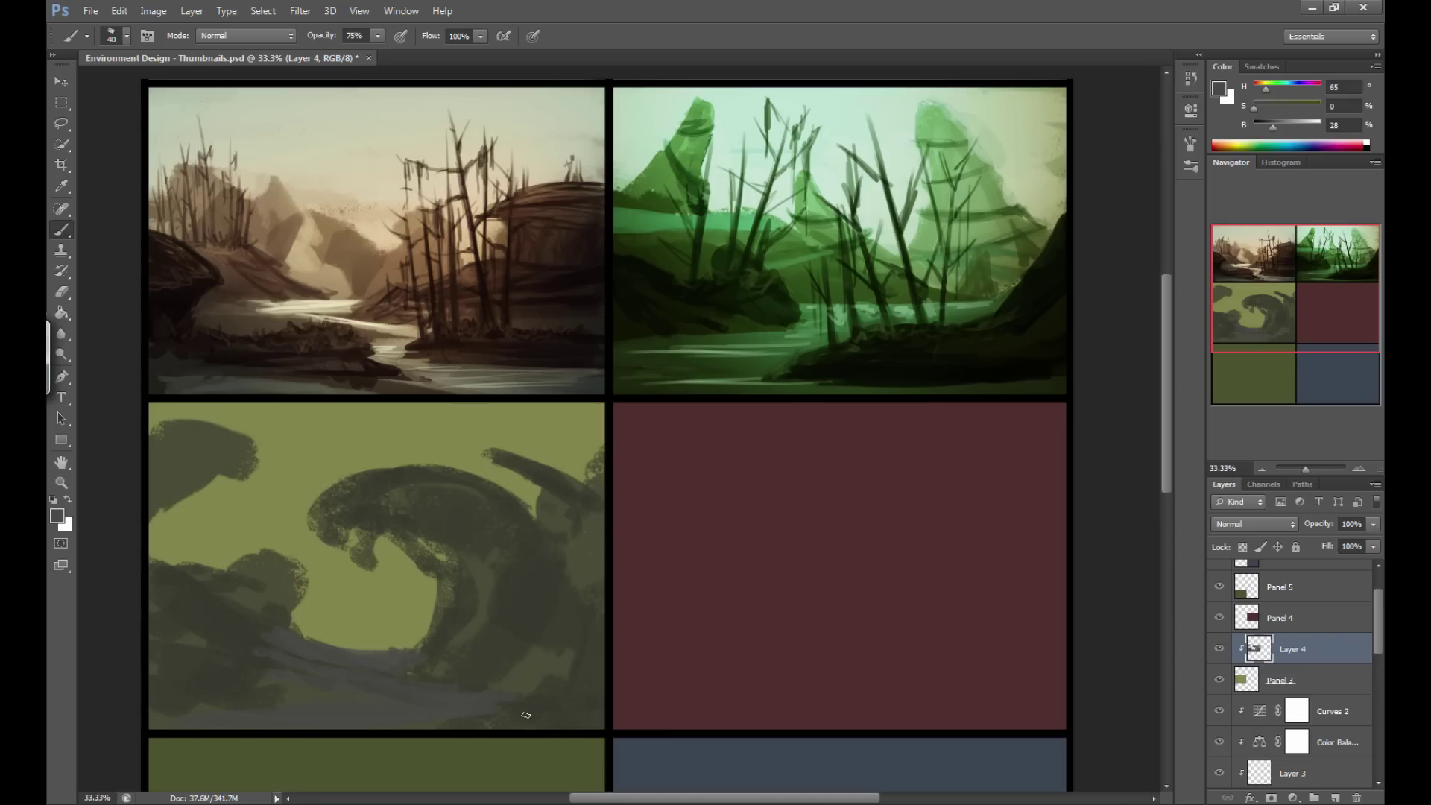
{"action": "left_click_drag", "start_coordinate": [597, 707], "coordinate": [391, 725]}
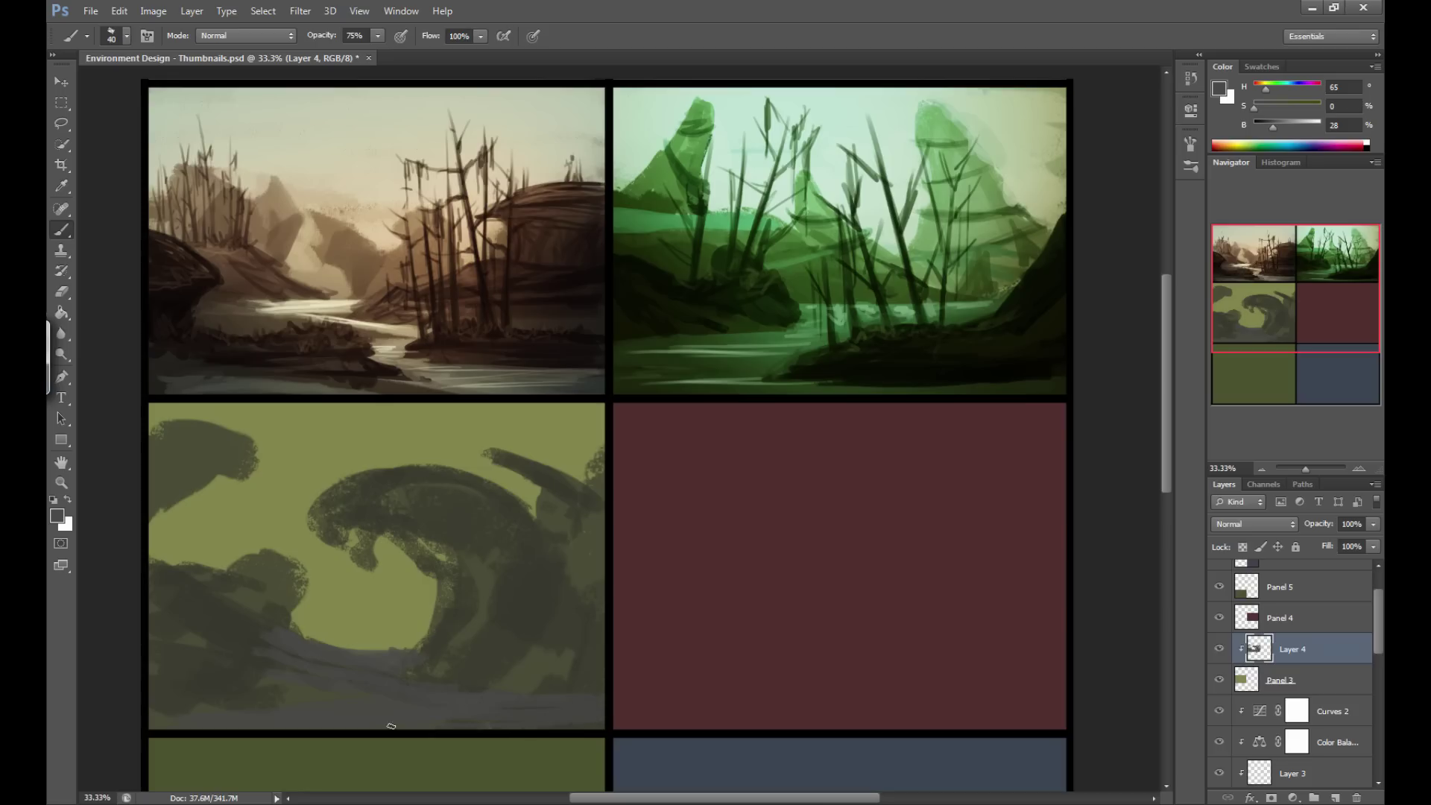
Blend the arch's base into the foreground ground with its sampled dark colour, using a 70 px brush.
{"action": "left_click", "coordinate": [545, 625], "text": "alt"}
{"action": "key", "text": "bracketright"}
{"action": "key", "text": "bracketright"}
{"action": "key", "text": "bracketright"}
{"action": "mouse_move", "coordinate": [432, 704]}
{"action": "left_mouse_down"}
{"action": "mouse_move", "coordinate": [604, 696]}
{"action": "mouse_move", "coordinate": [360, 704]}
{"action": "left_mouse_up"}
Reshape the horizon between the mound and arch with sampled grey and the background's olive green (H 64, S 44, B 52).
{"action": "left_click", "coordinate": [362, 630], "text": "alt"}
{"action": "mouse_move", "coordinate": [361, 629]}
{"action": "left_mouse_down"}
{"action": "mouse_move", "coordinate": [309, 649]}
{"action": "mouse_move", "coordinate": [293, 620]}
{"action": "mouse_move", "coordinate": [343, 667]}
{"action": "mouse_move", "coordinate": [400, 651]}
{"action": "mouse_move", "coordinate": [277, 639]}
{"action": "left_mouse_up"}
{"action": "left_click", "coordinate": [349, 654], "text": "alt"}
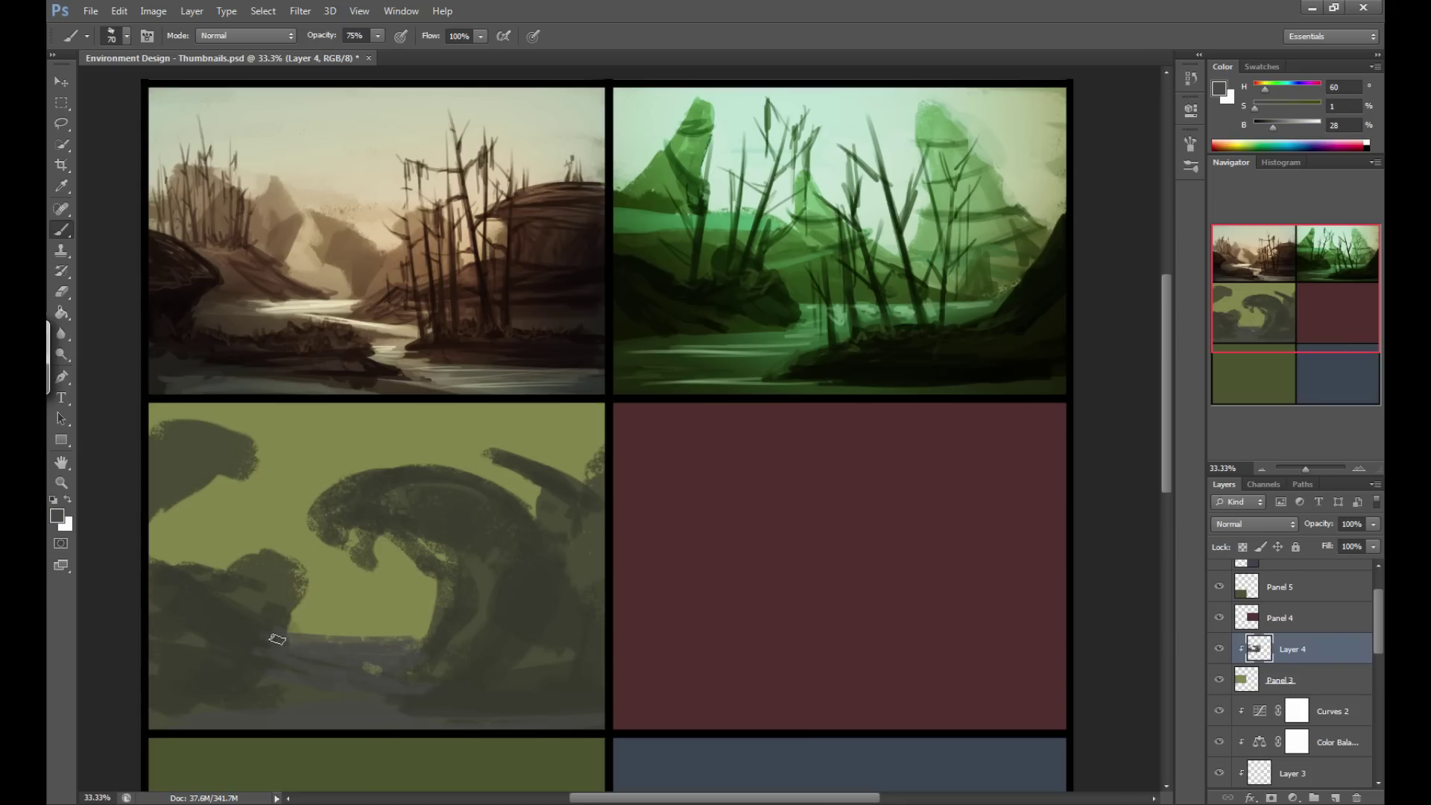
{"action": "left_click", "coordinate": [383, 616], "text": "alt"}
{"action": "mouse_move", "coordinate": [402, 641]}
{"action": "left_mouse_down"}
{"action": "mouse_move", "coordinate": [296, 650]}
{"action": "mouse_move", "coordinate": [351, 644]}
{"action": "mouse_move", "coordinate": [297, 638]}
{"action": "left_mouse_up"}
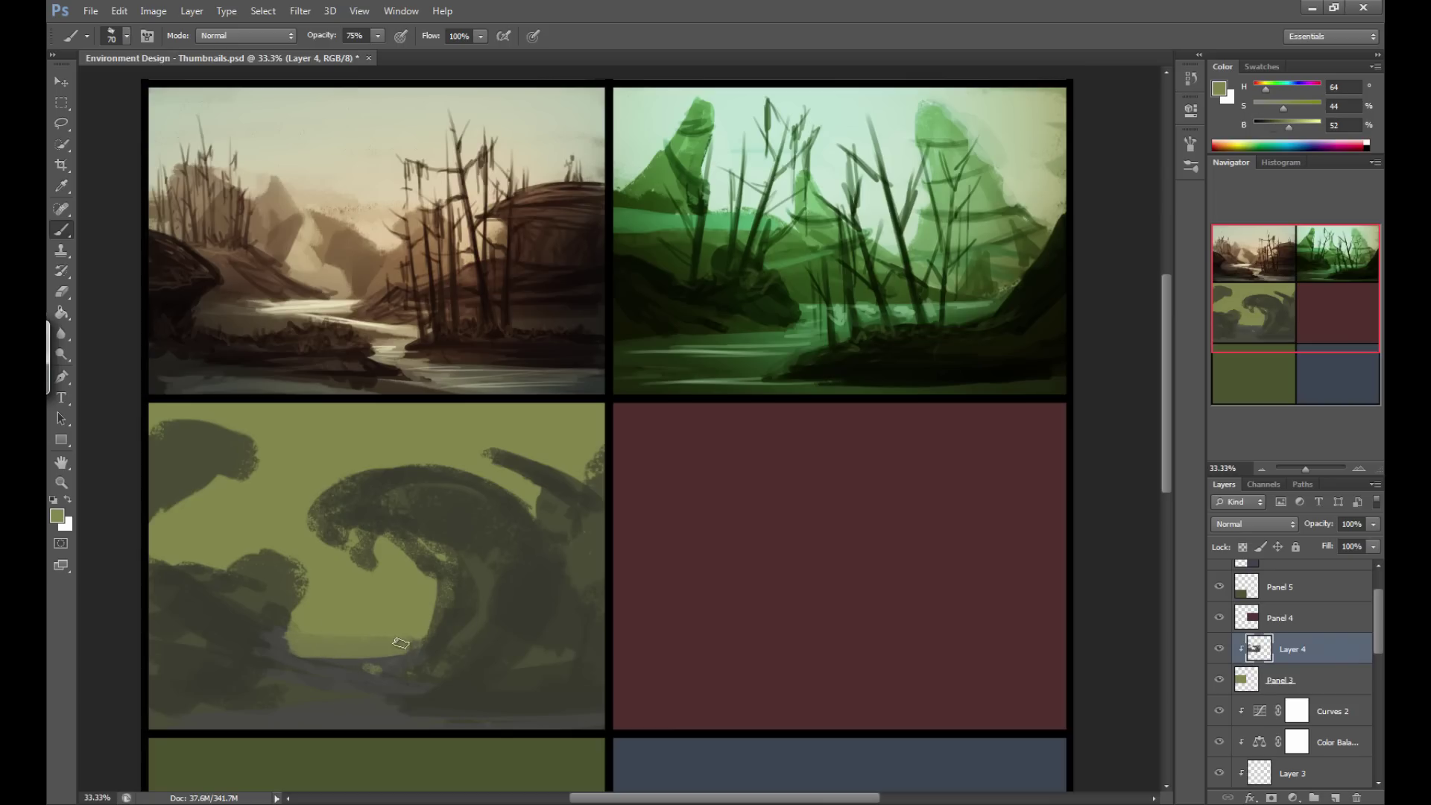
Paint distant rock forms inside the arch opening and behind the left mound in olive (H 63, S 38, B 38) at 70 px.
{"action": "left_click", "coordinate": [287, 594], "text": "alt"}
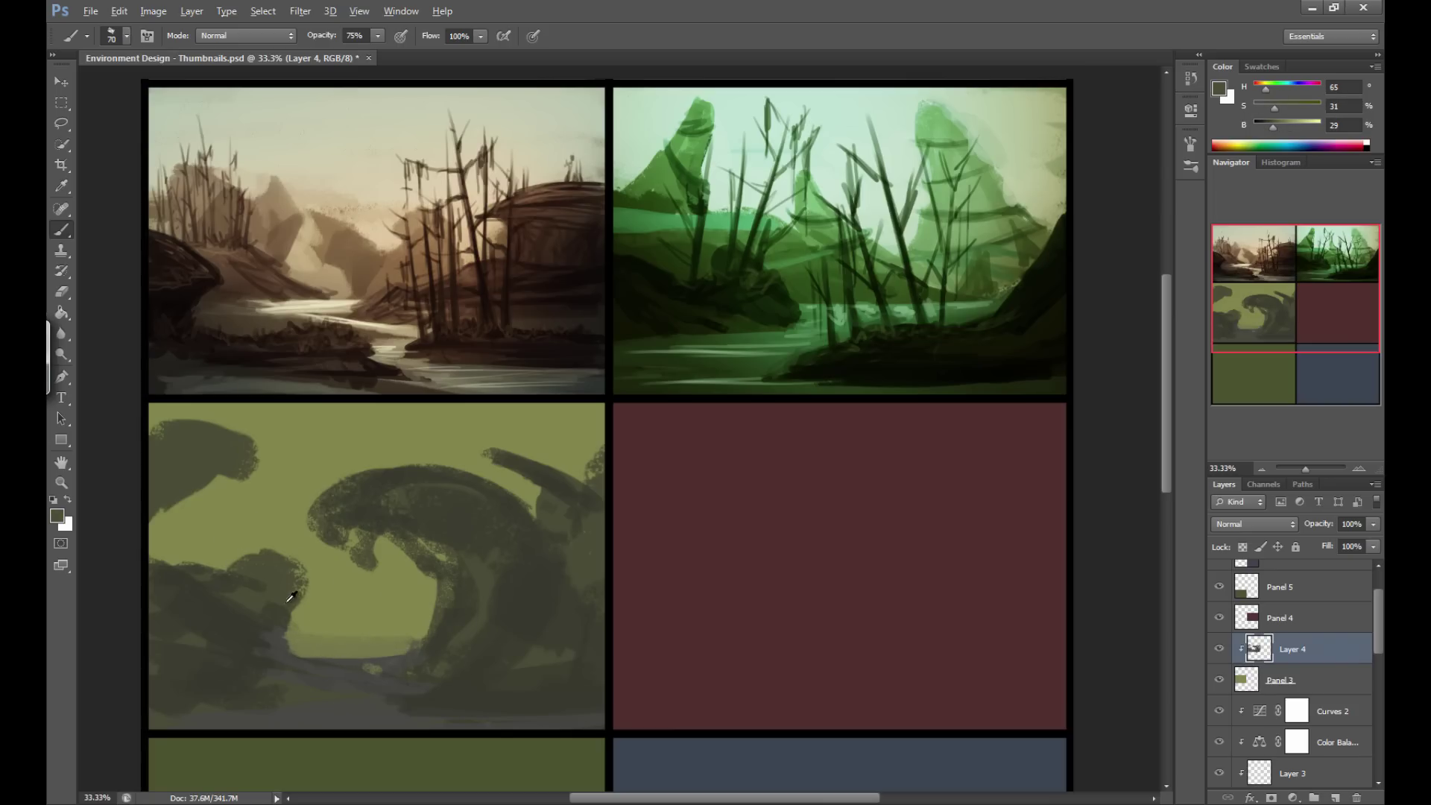
{"action": "mouse_move", "coordinate": [304, 596]}
{"action": "left_mouse_down"}
{"action": "mouse_move", "coordinate": [328, 631]}
{"action": "mouse_move", "coordinate": [336, 612]}
{"action": "mouse_move", "coordinate": [351, 629]}
{"action": "mouse_move", "coordinate": [382, 626]}
{"action": "mouse_move", "coordinate": [319, 630]}
{"action": "mouse_move", "coordinate": [337, 645]}
{"action": "mouse_move", "coordinate": [407, 645]}
{"action": "mouse_move", "coordinate": [420, 622]}
{"action": "mouse_move", "coordinate": [382, 585]}
{"action": "mouse_move", "coordinate": [422, 643]}
{"action": "mouse_move", "coordinate": [302, 636]}
{"action": "left_mouse_up"}
{"action": "left_click", "coordinate": [333, 615], "text": "alt"}
{"action": "mouse_move", "coordinate": [209, 570]}
{"action": "left_mouse_down"}
{"action": "mouse_move", "coordinate": [248, 518]}
{"action": "mouse_move", "coordinate": [220, 555]}
{"action": "mouse_move", "coordinate": [253, 594]}
{"action": "left_mouse_up"}
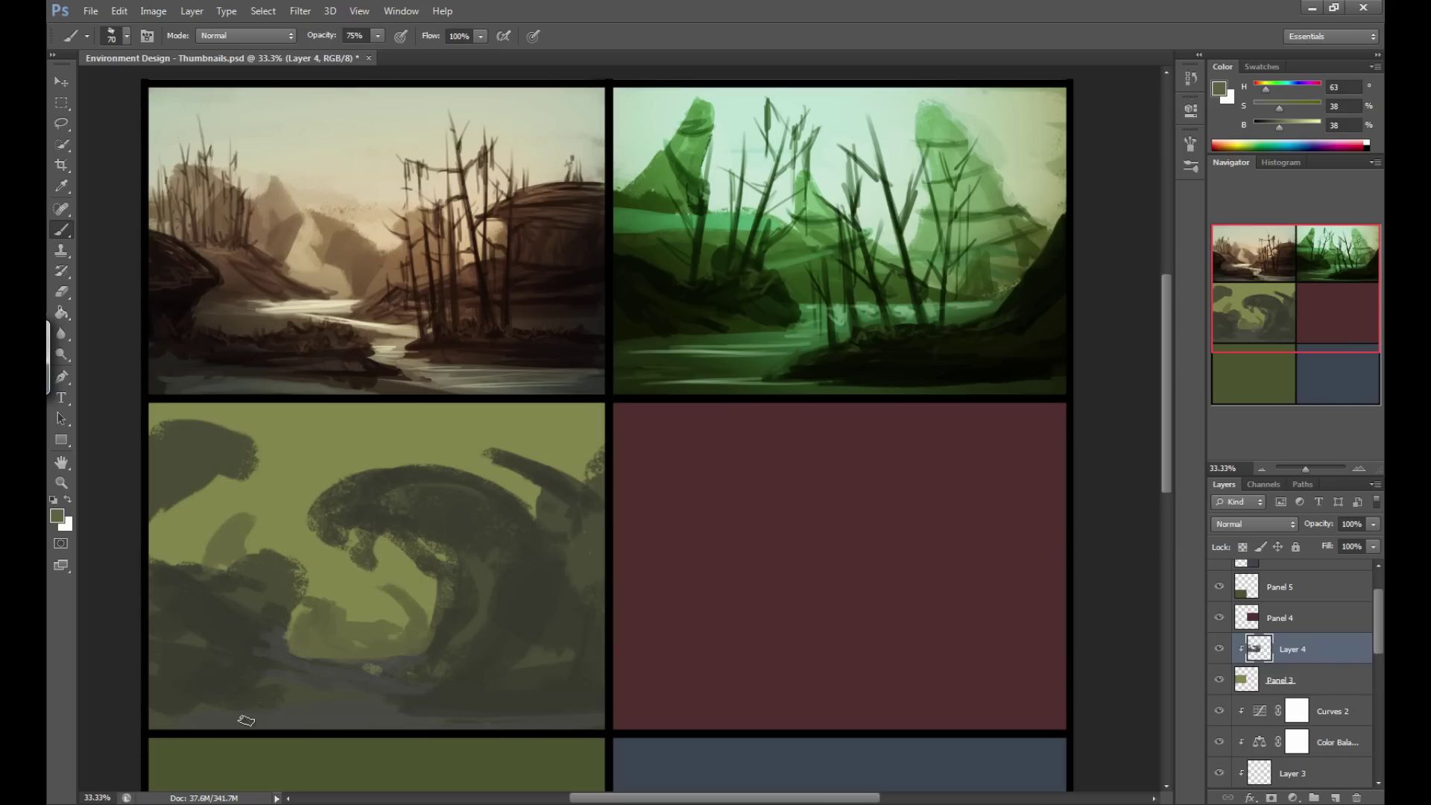
{"action": "mouse_move", "coordinate": [205, 540]}
{"action": "left_mouse_down"}
{"action": "mouse_move", "coordinate": [209, 555]}
{"action": "mouse_move", "coordinate": [178, 541]}
{"action": "left_mouse_up"}
Sample the left mound's dark tone, lower its brightness to 14, and paint shadows over the mound with a larger brush.
{"action": "left_click", "coordinate": [256, 574], "text": "alt"}
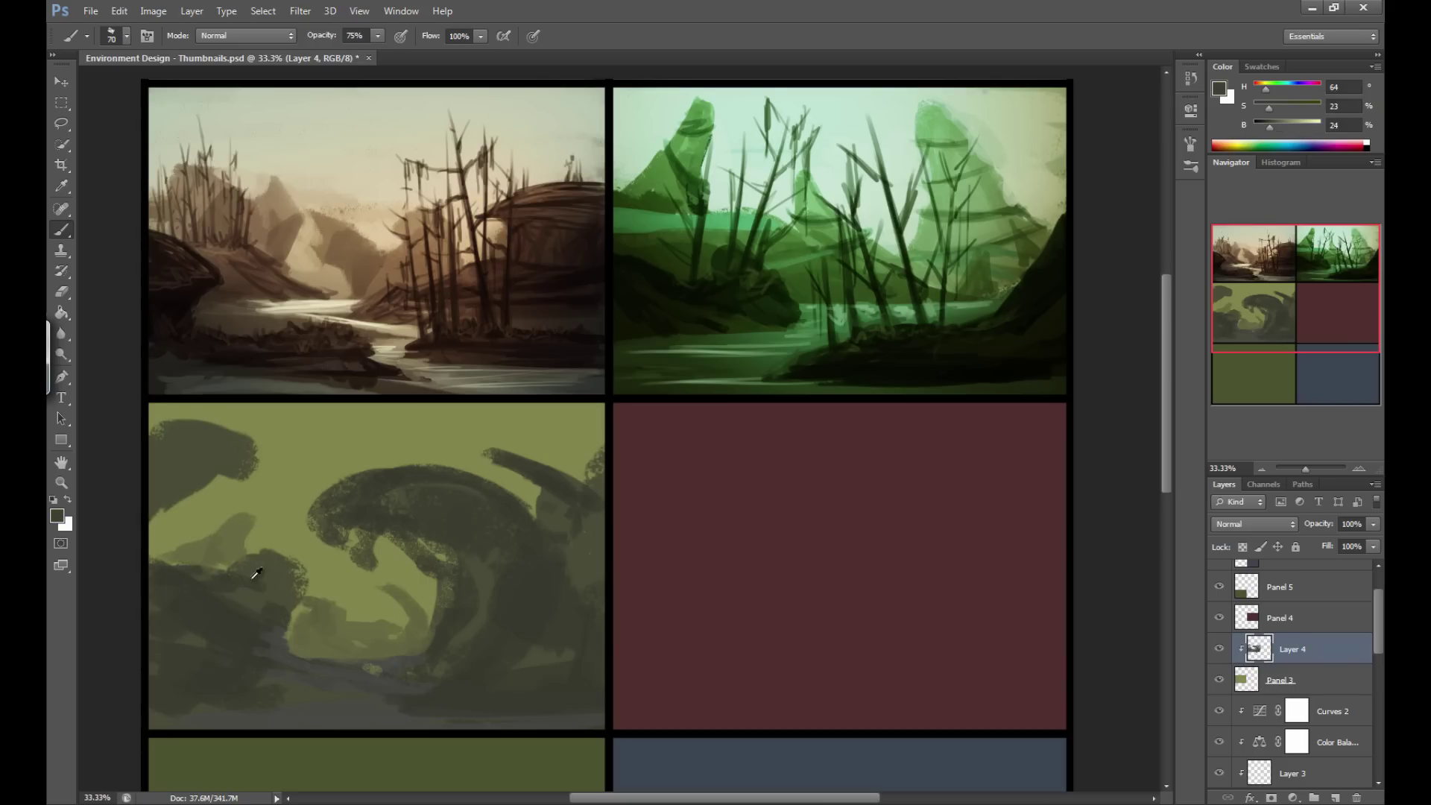
{"action": "left_click_drag", "start_coordinate": [1270, 127], "coordinate": [1262, 128]}
{"action": "key", "text": "bracketright"}
{"action": "key", "text": "bracketright"}
{"action": "mouse_move", "coordinate": [290, 591]}
{"action": "left_mouse_down"}
{"action": "mouse_move", "coordinate": [296, 660]}
{"action": "mouse_move", "coordinate": [230, 630]}
{"action": "mouse_move", "coordinate": [214, 659]}
{"action": "mouse_move", "coordinate": [208, 628]}
{"action": "mouse_move", "coordinate": [154, 659]}
{"action": "mouse_move", "coordinate": [191, 627]}
{"action": "mouse_move", "coordinate": [153, 660]}
{"action": "left_mouse_up"}
Shade the arch's underside, its base and the rock behind it in the same near-black olive, finishing with a 90 px brush.
{"action": "key", "text": "bracketleft"}
{"action": "key", "text": "bracketleft"}
{"action": "mouse_move", "coordinate": [363, 542]}
{"action": "left_mouse_down"}
{"action": "mouse_move", "coordinate": [466, 531]}
{"action": "mouse_move", "coordinate": [486, 607]}
{"action": "mouse_move", "coordinate": [538, 587]}
{"action": "mouse_move", "coordinate": [495, 597]}
{"action": "mouse_move", "coordinate": [607, 638]}
{"action": "mouse_move", "coordinate": [594, 655]}
{"action": "mouse_move", "coordinate": [527, 619]}
{"action": "mouse_move", "coordinate": [449, 632]}
{"action": "left_mouse_up"}
{"action": "key", "text": "bracketright"}
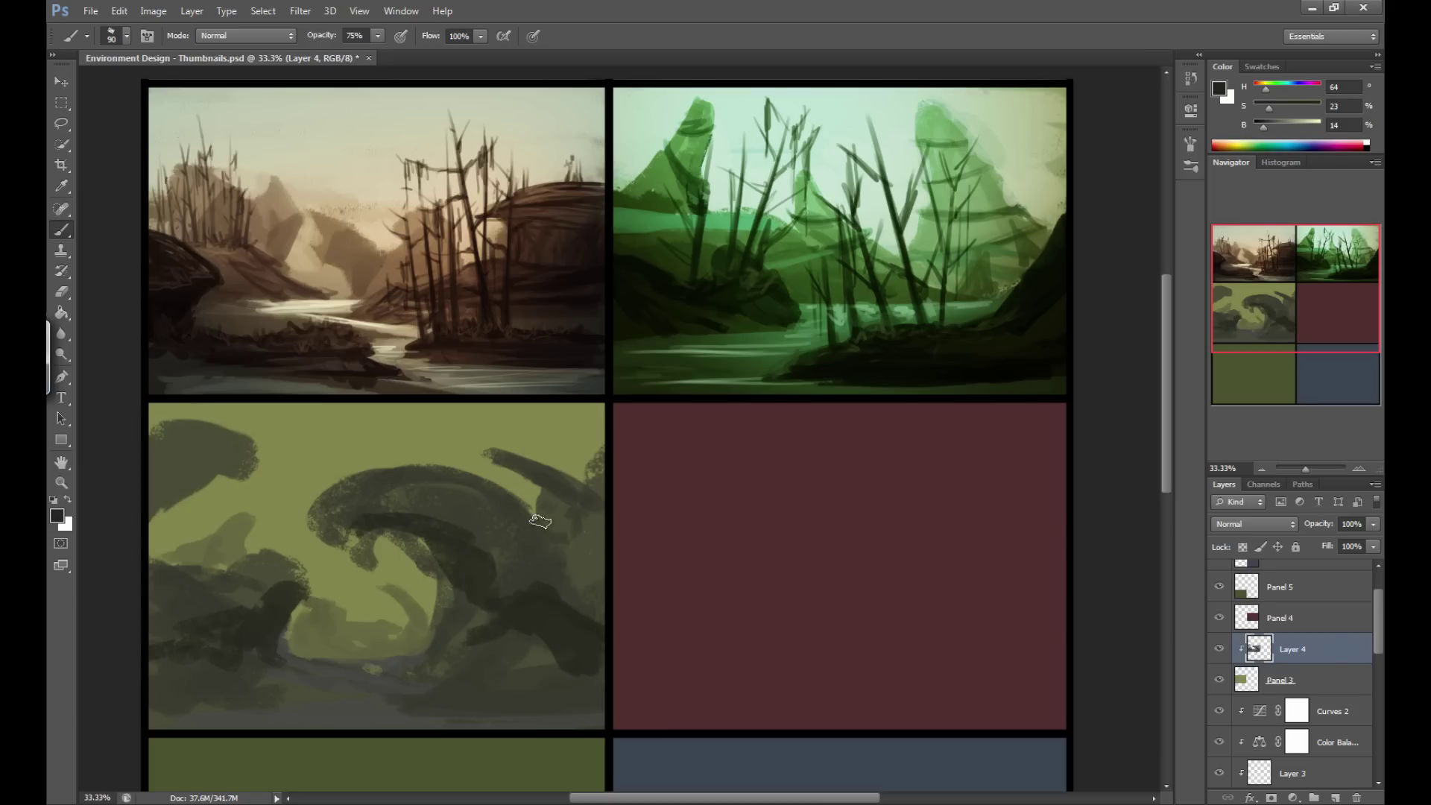
{"action": "mouse_move", "coordinate": [548, 524]}
{"action": "left_mouse_down"}
{"action": "mouse_move", "coordinate": [563, 508]}
{"action": "mouse_move", "coordinate": [590, 538]}
{"action": "mouse_move", "coordinate": [572, 562]}
{"action": "mouse_move", "coordinate": [552, 538]}
{"action": "left_mouse_up"}
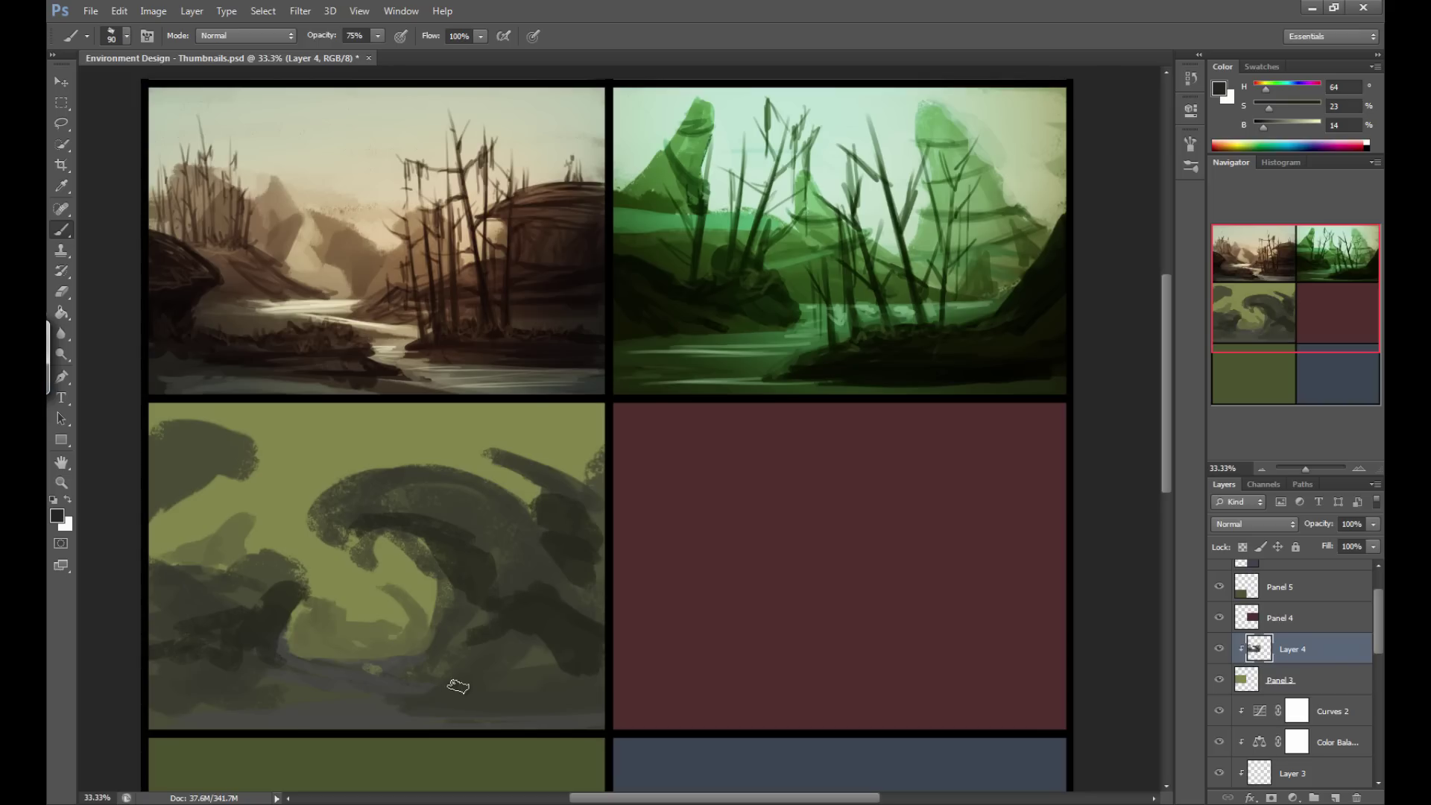
Paint dark horizontal bands across the foreground on both sides of the third thumbnail, using a 70 px brush for the left band.
{"action": "mouse_move", "coordinate": [523, 694]}
{"action": "left_mouse_down"}
{"action": "mouse_move", "coordinate": [574, 706]}
{"action": "mouse_move", "coordinate": [482, 702]}
{"action": "mouse_move", "coordinate": [578, 707]}
{"action": "mouse_move", "coordinate": [324, 704]}
{"action": "left_mouse_up"}
{"action": "key", "text": "bracketleft"}
{"action": "key", "text": "bracketleft"}
{"action": "key", "text": "bracketleft"}
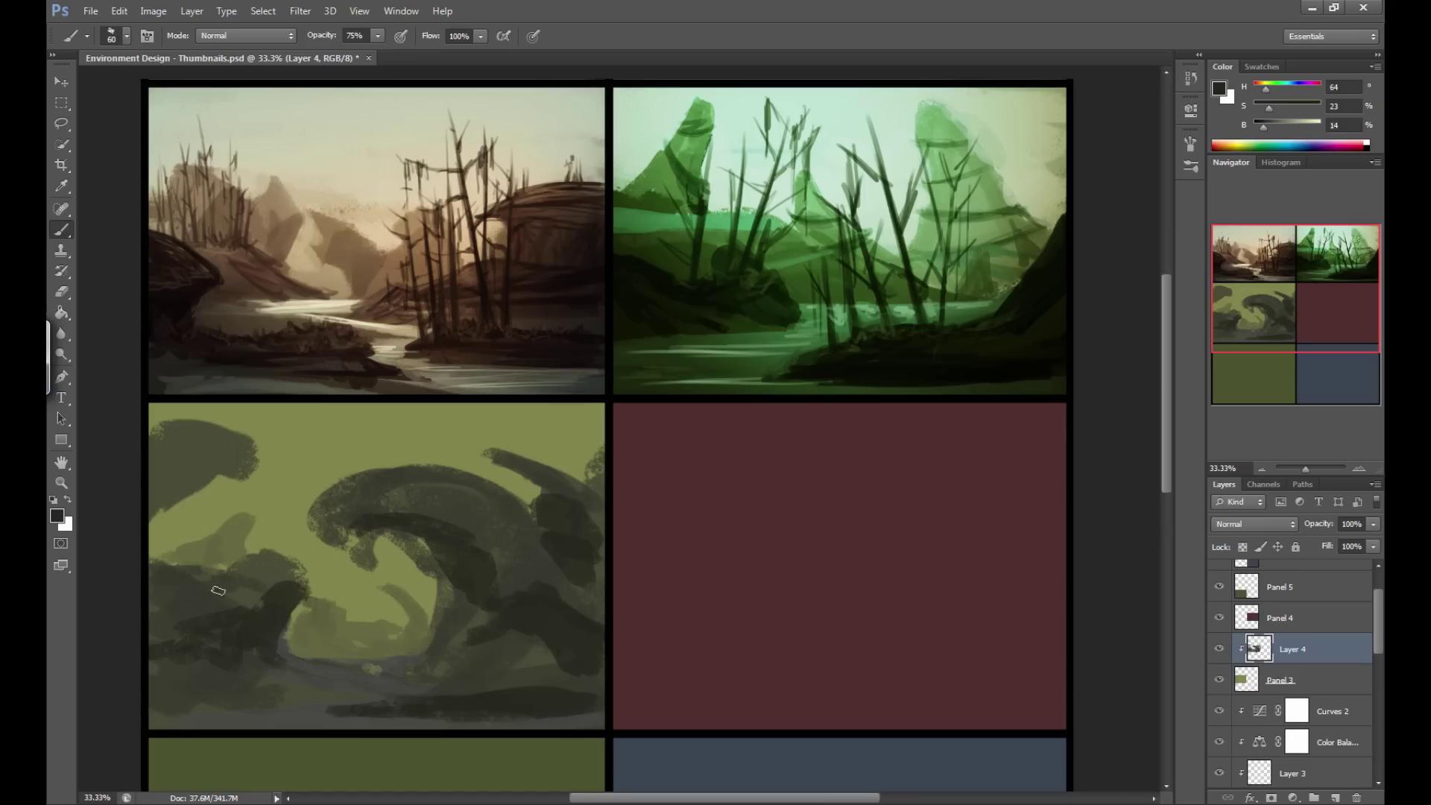
{"action": "key", "text": "bracketright"}
{"action": "mouse_move", "coordinate": [272, 683]}
{"action": "left_mouse_down"}
{"action": "mouse_move", "coordinate": [165, 689]}
{"action": "mouse_move", "coordinate": [290, 682]}
{"action": "left_mouse_up"}
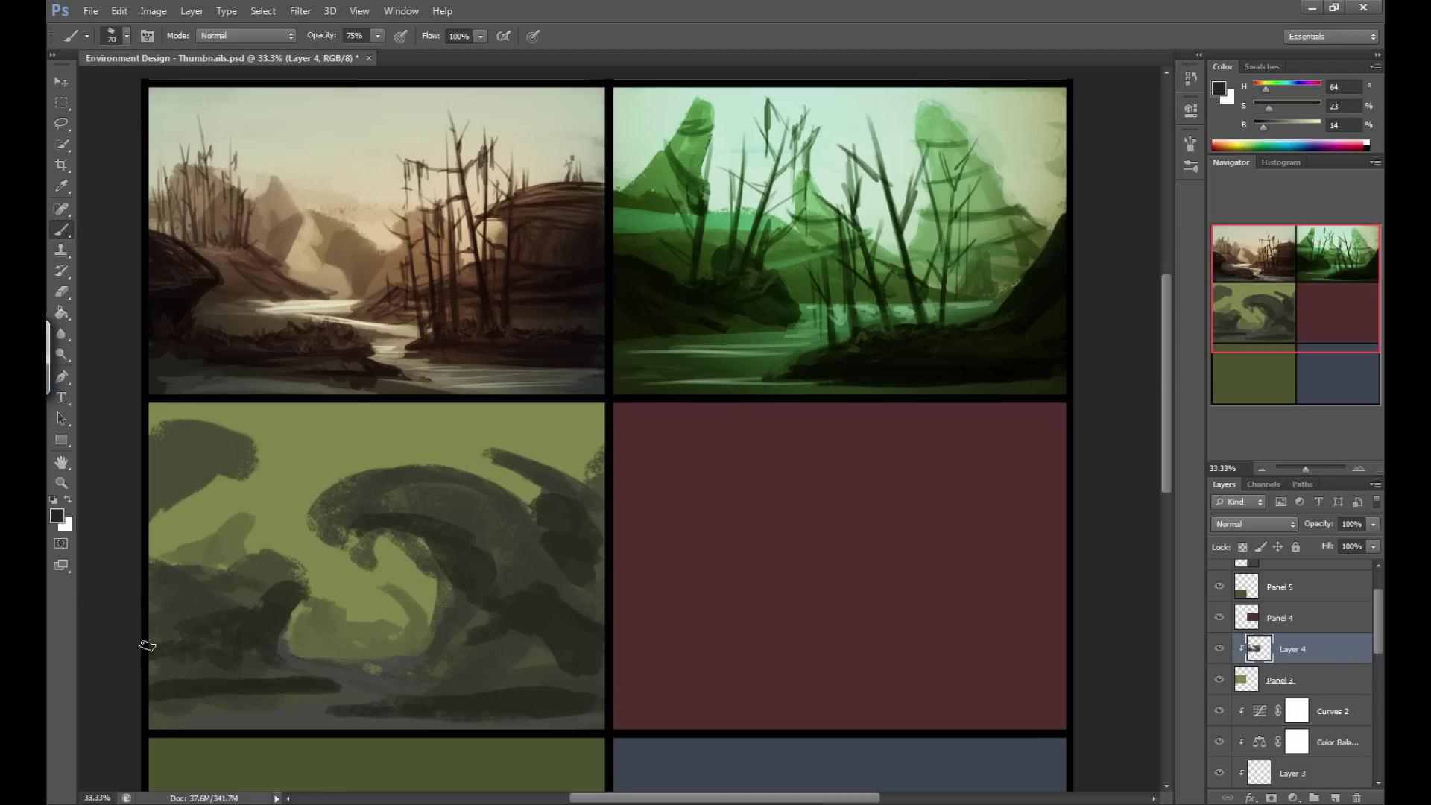
Shade the underside of the overhanging rock in the thumbnail's upper left corner with a 150 px brush.
{"action": "key", "text": "bracketright"}
{"action": "key", "text": "bracketright"}
{"action": "key", "text": "bracketright"}
{"action": "key", "text": "bracketright"}
{"action": "mouse_move", "coordinate": [222, 469]}
{"action": "left_mouse_down"}
{"action": "mouse_move", "coordinate": [251, 484]}
{"action": "mouse_move", "coordinate": [163, 494]}
{"action": "mouse_move", "coordinate": [209, 489]}
{"action": "mouse_move", "coordinate": [185, 507]}
{"action": "left_mouse_up"}
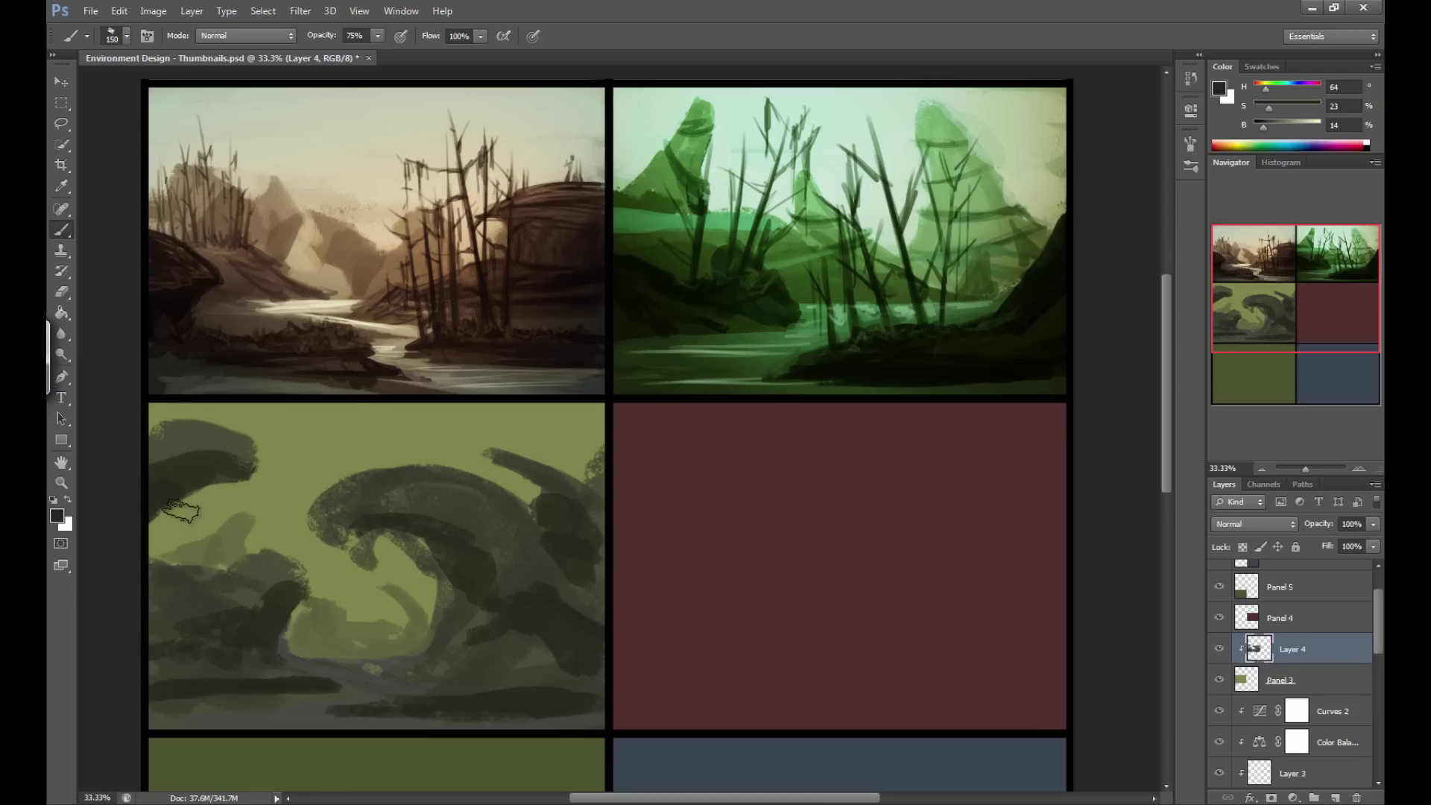
Draw dark contour lines along the arch's curl and underside with a 20 px brush.
{"action": "key", "text": "bracketleft"}
{"action": "key", "text": "bracketleft"}
{"action": "key", "text": "bracketleft"}
{"action": "key", "text": "bracketleft"}
{"action": "left_click_drag", "start_coordinate": [331, 535], "coordinate": [493, 539]}
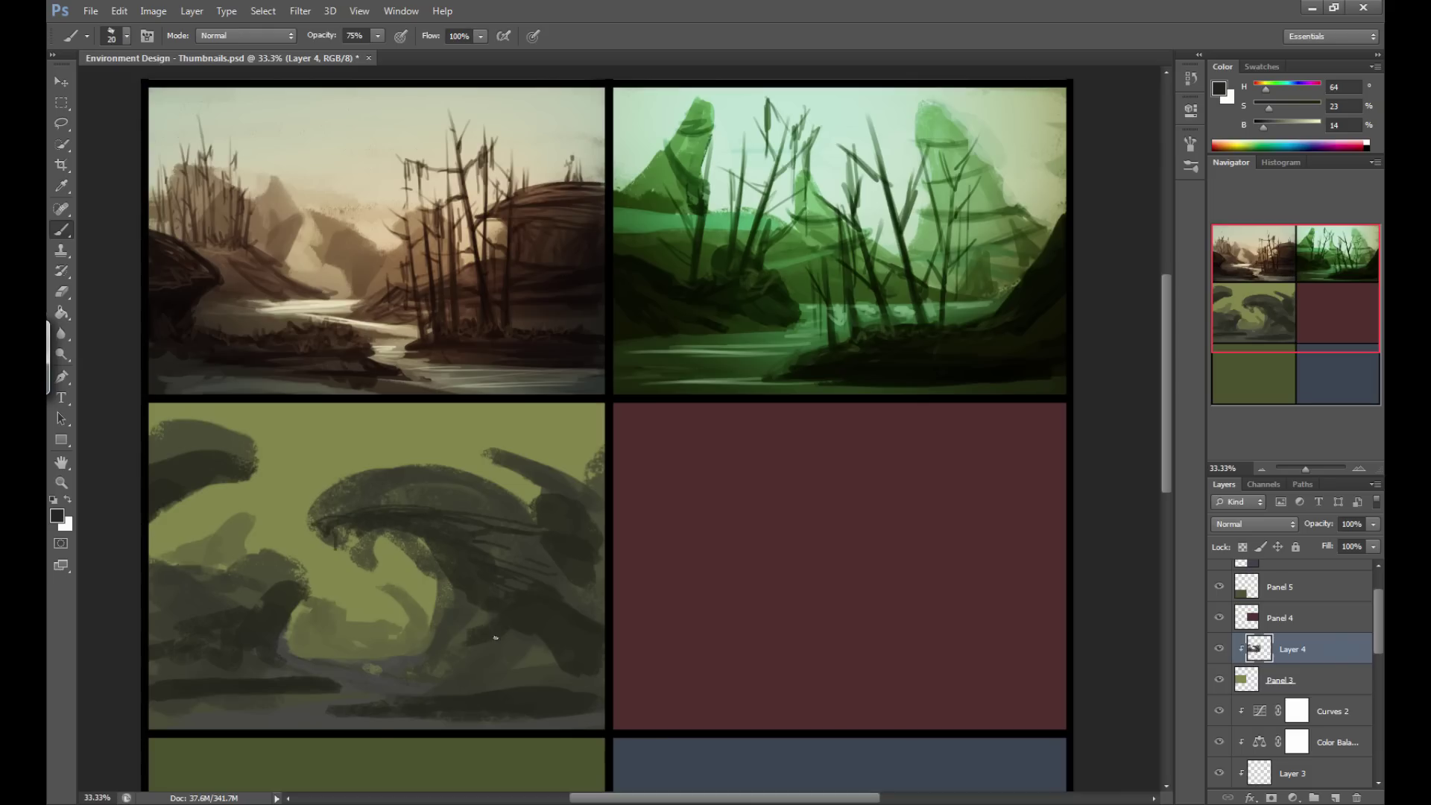
Add fine 10 px contour lines to the slope, left mound and upper-left rock, and touch up the arch's inner edge with sampled olive.
{"action": "key", "text": "bracketleft"}
{"action": "mouse_move", "coordinate": [507, 648]}
{"action": "left_mouse_down"}
{"action": "mouse_move", "coordinate": [417, 685]}
{"action": "mouse_move", "coordinate": [384, 674]}
{"action": "mouse_move", "coordinate": [556, 661]}
{"action": "mouse_move", "coordinate": [465, 687]}
{"action": "left_mouse_up"}
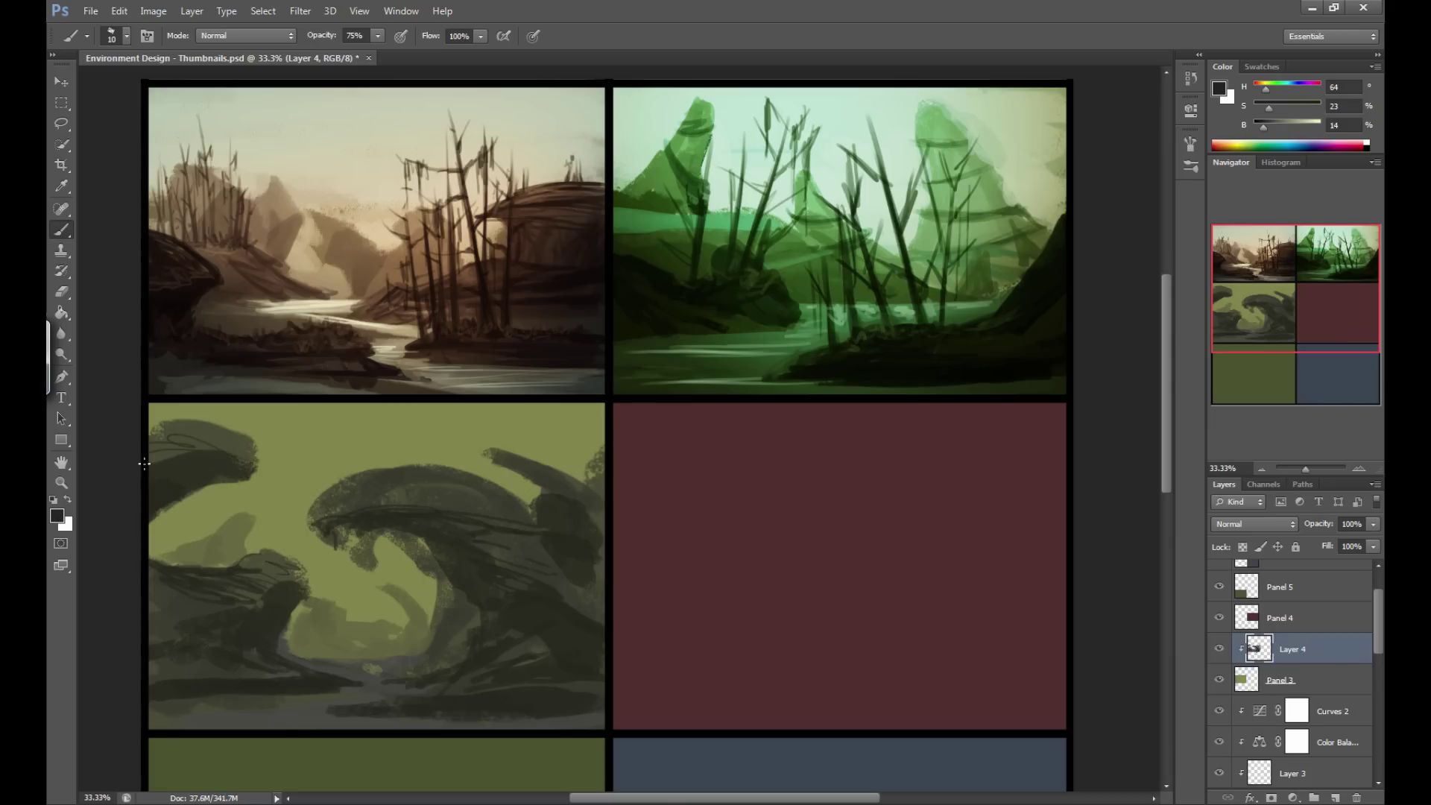
{"action": "left_click", "coordinate": [432, 615], "text": "alt"}
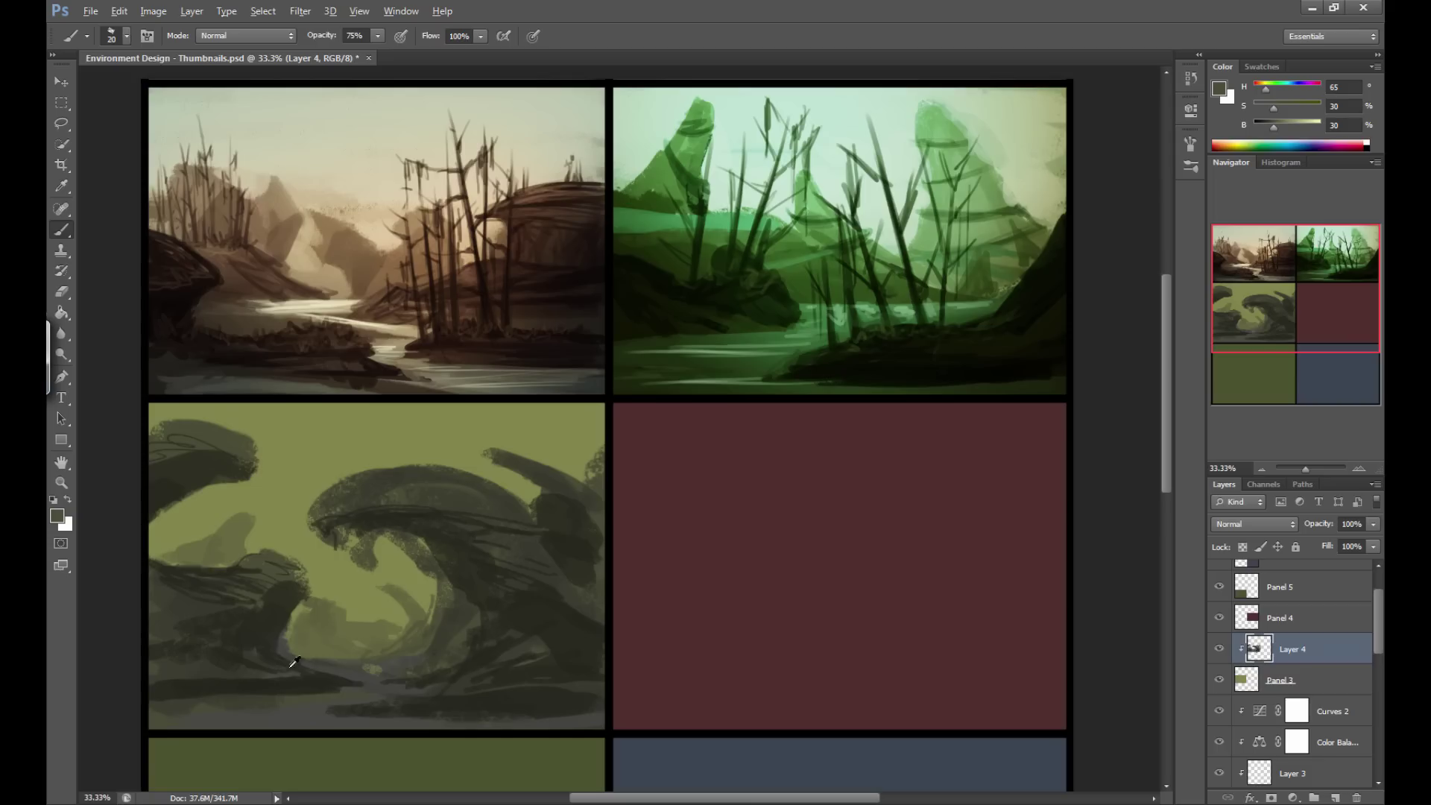
Try a pale grey-green (H 64, S 15, B 82) and other picked tones as the sky colour.
{"action": "left_click", "coordinate": [313, 424], "text": "alt"}
{"action": "left_click_drag", "start_coordinate": [1289, 128], "coordinate": [1309, 128]}
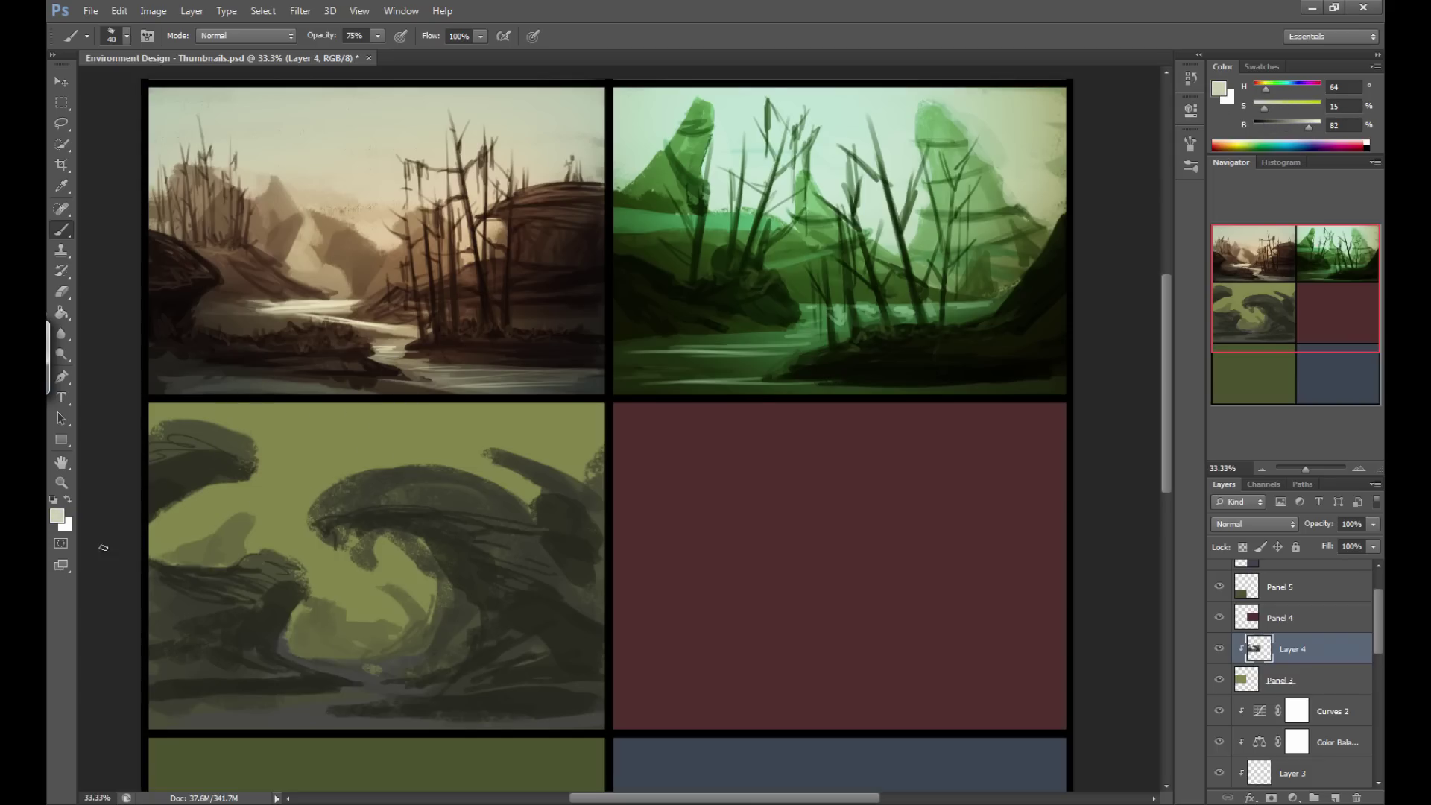
{"action": "left_click", "coordinate": [58, 515]}
{"action": "left_click", "coordinate": [314, 424]}
{"action": "left_click_drag", "start_coordinate": [726, 368], "coordinate": [724, 383]}
{"action": "left_click", "coordinate": [879, 208]}
{"action": "key", "text": "b"}
{"action": "key", "text": "i"}
Pick a desaturated blue-grey and brush it over the third thumbnail's sky down to the arch opening.
{"action": "left_click", "coordinate": [57, 515]}
{"action": "left_click_drag", "start_coordinate": [616, 331], "coordinate": [545, 270]}
{"action": "left_click", "coordinate": [713, 329]}
{"action": "left_click_drag", "start_coordinate": [712, 329], "coordinate": [717, 300]}
{"action": "left_click_drag", "start_coordinate": [549, 296], "coordinate": [513, 286]}
{"action": "left_click", "coordinate": [859, 211]}
{"action": "key", "text": "b"}
{"action": "mouse_move", "coordinate": [573, 405]}
{"action": "left_mouse_down"}
{"action": "mouse_move", "coordinate": [345, 426]}
{"action": "mouse_move", "coordinate": [592, 408]}
{"action": "mouse_move", "coordinate": [284, 419]}
{"action": "mouse_move", "coordinate": [431, 416]}
{"action": "mouse_move", "coordinate": [183, 405]}
{"action": "mouse_move", "coordinate": [312, 414]}
{"action": "mouse_move", "coordinate": [234, 412]}
{"action": "mouse_move", "coordinate": [288, 460]}
{"action": "mouse_move", "coordinate": [280, 493]}
{"action": "mouse_move", "coordinate": [272, 470]}
{"action": "mouse_move", "coordinate": [410, 436]}
{"action": "mouse_move", "coordinate": [334, 459]}
{"action": "mouse_move", "coordinate": [292, 446]}
{"action": "mouse_move", "coordinate": [433, 438]}
{"action": "mouse_move", "coordinate": [346, 457]}
{"action": "mouse_move", "coordinate": [417, 452]}
{"action": "mouse_move", "coordinate": [512, 417]}
{"action": "mouse_move", "coordinate": [491, 428]}
{"action": "mouse_move", "coordinate": [592, 415]}
{"action": "mouse_move", "coordinate": [578, 448]}
{"action": "mouse_move", "coordinate": [528, 429]}
{"action": "mouse_move", "coordinate": [578, 464]}
{"action": "mouse_move", "coordinate": [482, 433]}
{"action": "mouse_move", "coordinate": [478, 452]}
{"action": "mouse_move", "coordinate": [456, 453]}
{"action": "mouse_move", "coordinate": [527, 486]}
{"action": "mouse_move", "coordinate": [434, 458]}
{"action": "mouse_move", "coordinate": [516, 491]}
{"action": "mouse_move", "coordinate": [443, 454]}
{"action": "mouse_move", "coordinate": [462, 459]}
{"action": "mouse_move", "coordinate": [323, 508]}
{"action": "mouse_move", "coordinate": [304, 489]}
{"action": "mouse_move", "coordinate": [291, 509]}
{"action": "mouse_move", "coordinate": [325, 479]}
{"action": "mouse_move", "coordinate": [295, 509]}
{"action": "mouse_move", "coordinate": [293, 479]}
{"action": "mouse_move", "coordinate": [272, 542]}
{"action": "mouse_move", "coordinate": [304, 533]}
{"action": "mouse_move", "coordinate": [332, 574]}
{"action": "left_mouse_up"}
Blend sampled sky greys over the remaining green between the upper-left rock, left mound and arch opening, using a 90 px brush.
{"action": "left_click", "coordinate": [587, 421], "text": "alt"}
{"action": "key", "text": "bracketleft"}
{"action": "key", "text": "bracketleft"}
{"action": "key", "text": "bracketleft"}
{"action": "left_click", "coordinate": [290, 506], "text": "alt"}
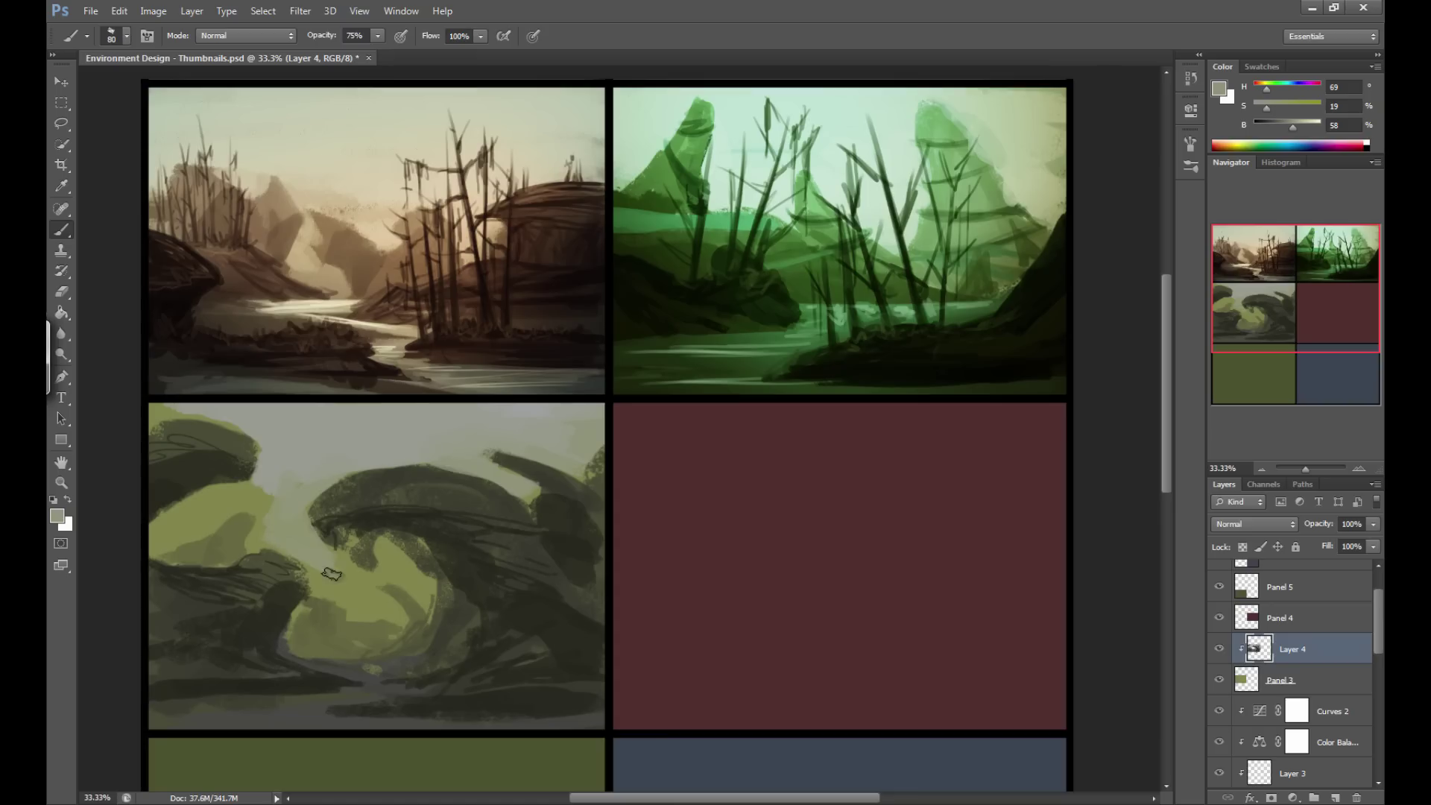
{"action": "left_click", "coordinate": [282, 479], "text": "alt"}
{"action": "mouse_move", "coordinate": [283, 492]}
{"action": "left_mouse_down"}
{"action": "mouse_move", "coordinate": [183, 514]}
{"action": "mouse_move", "coordinate": [208, 509]}
{"action": "mouse_move", "coordinate": [185, 531]}
{"action": "left_mouse_up"}
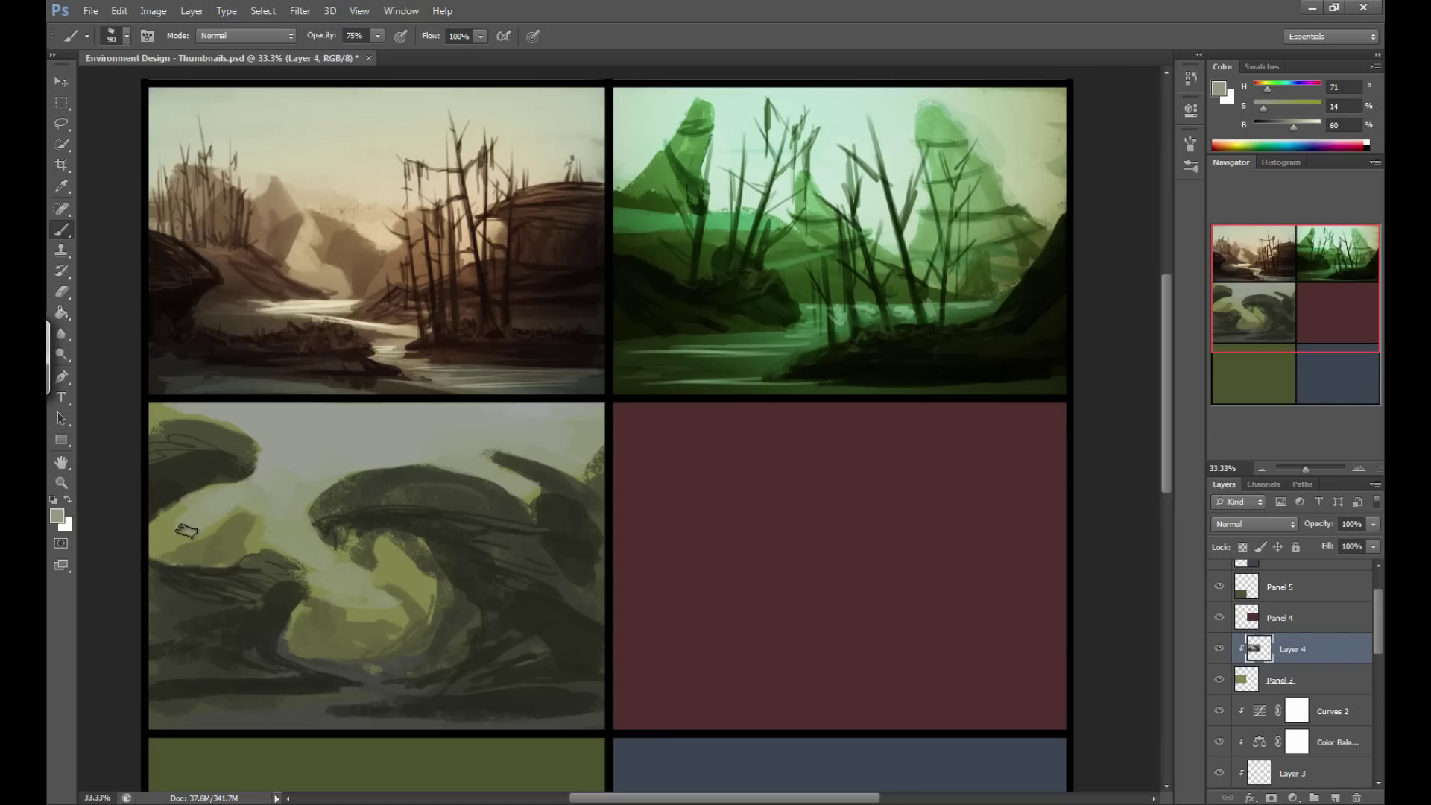
{"action": "left_click", "coordinate": [205, 406], "text": "alt"}
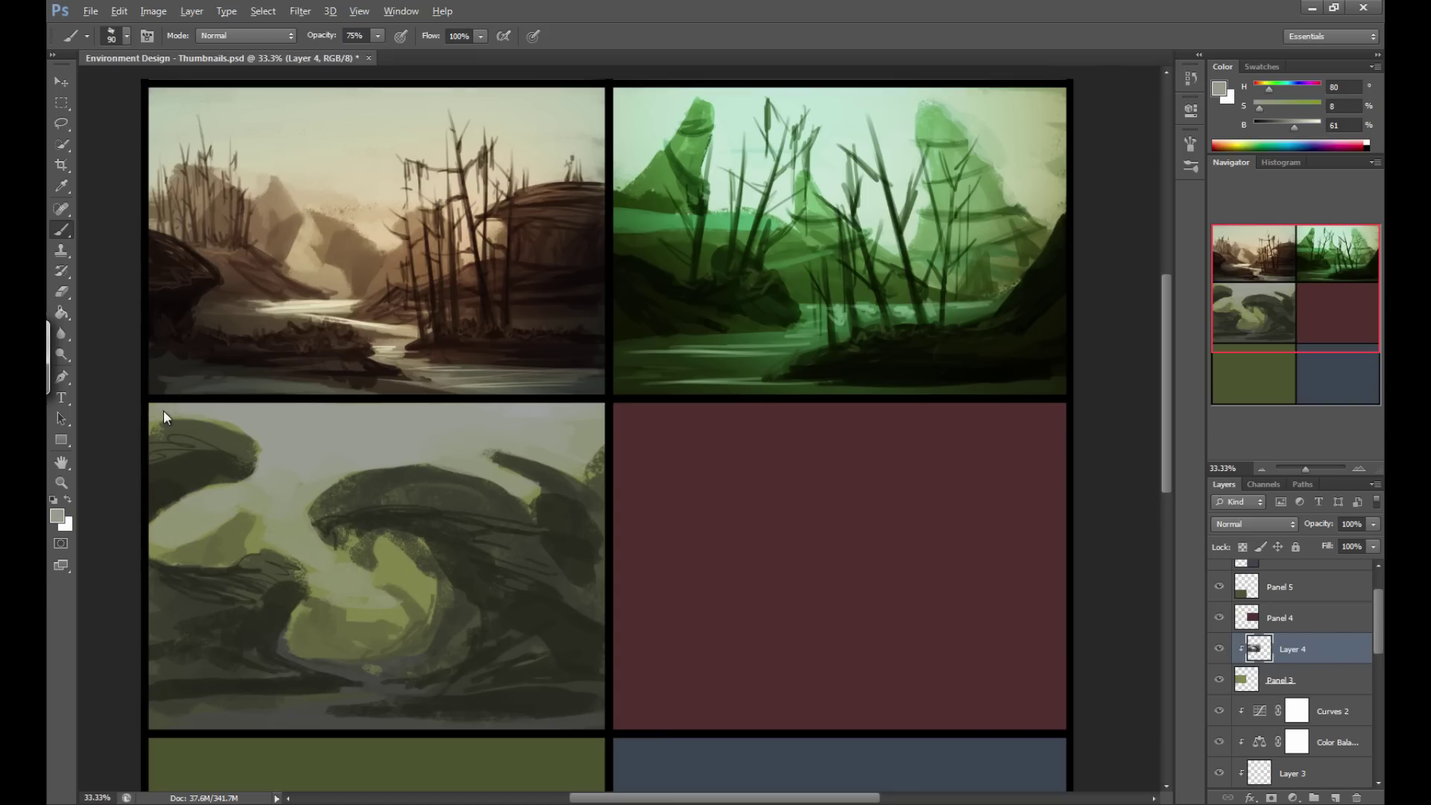
Sample tones around the rocks and extend the left mound's tip into a downward curl on Layer 4 in dark olive (H 65, S 31, B 29).
{"action": "key", "text": "bracketleft"}
{"action": "left_click", "coordinate": [477, 471], "text": "alt"}
{"action": "key", "text": "bracketleft"}
{"action": "key", "text": "bracketleft"}
{"action": "key", "text": "bracketleft"}
{"action": "left_click", "coordinate": [433, 492], "text": "alt"}
{"action": "left_click", "coordinate": [266, 560], "text": "alt"}
{"action": "key", "text": "alt+bracketleft"}
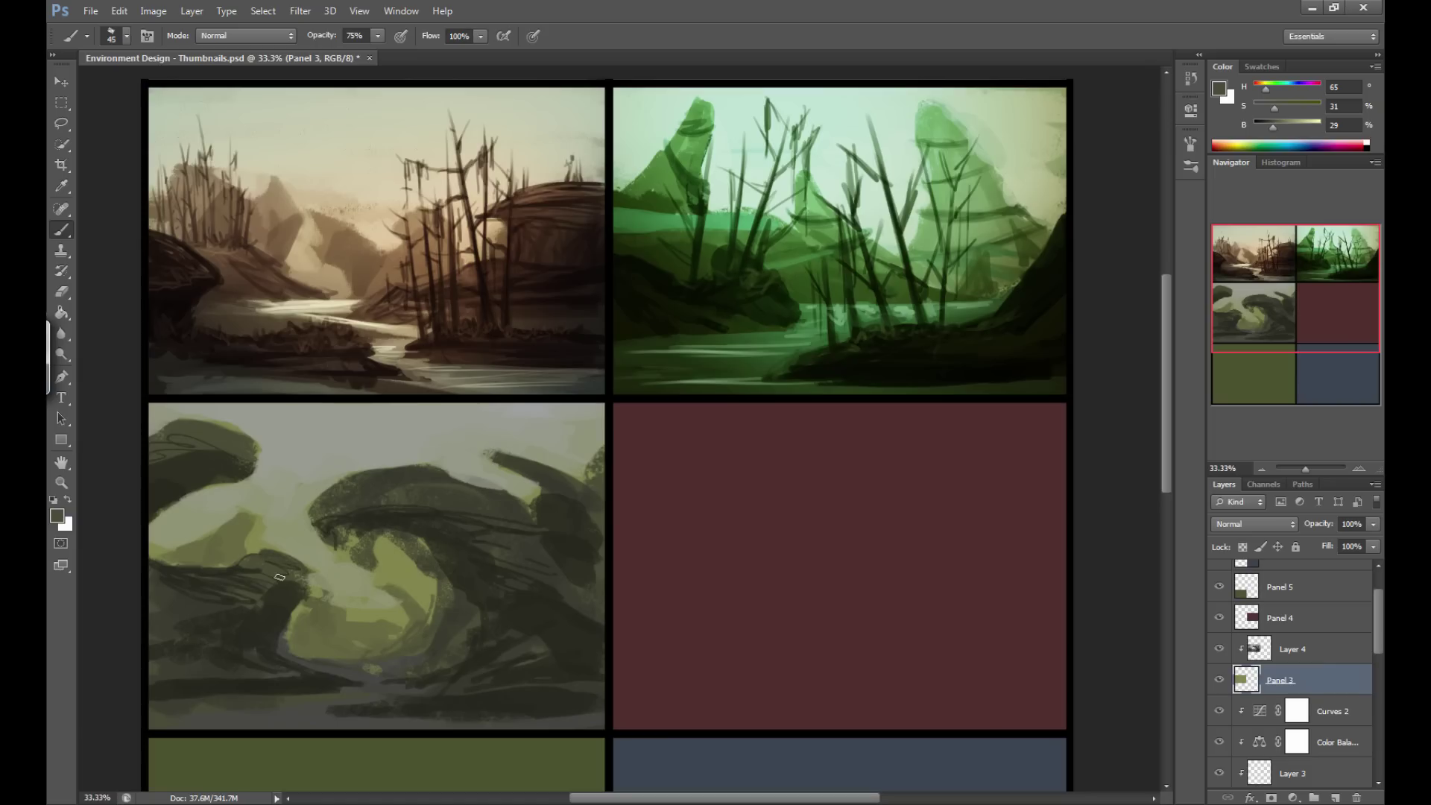
{"action": "left_click", "coordinate": [274, 557], "text": "alt"}
{"action": "left_click", "coordinate": [1298, 642]}
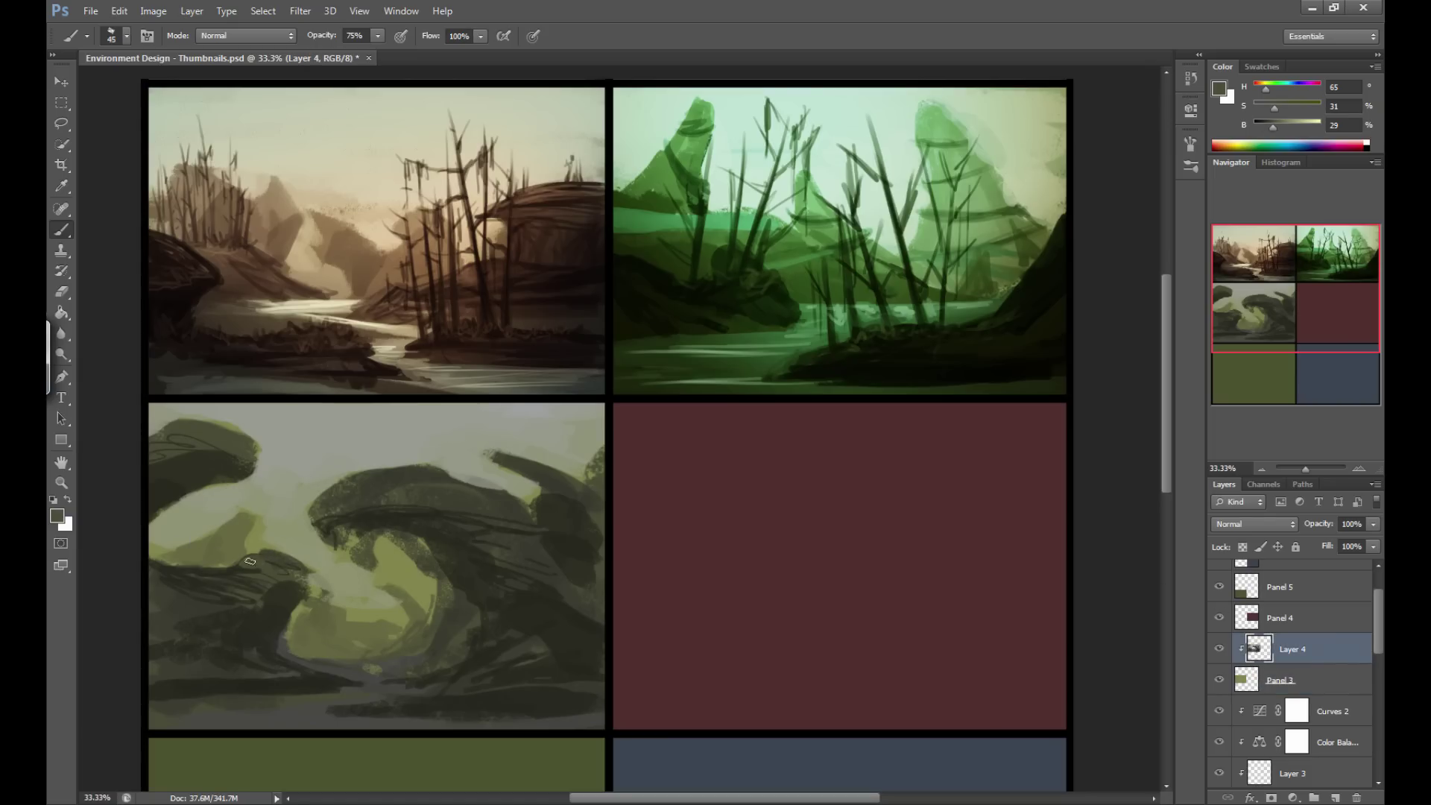
{"action": "mouse_move", "coordinate": [317, 575]}
{"action": "left_mouse_down"}
{"action": "mouse_move", "coordinate": [287, 564]}
{"action": "mouse_move", "coordinate": [324, 600]}
{"action": "mouse_move", "coordinate": [269, 559]}
{"action": "mouse_move", "coordinate": [198, 430]}
{"action": "mouse_move", "coordinate": [329, 621]}
{"action": "mouse_move", "coordinate": [282, 606]}
{"action": "mouse_move", "coordinate": [307, 594]}
{"action": "mouse_move", "coordinate": [288, 588]}
{"action": "mouse_move", "coordinate": [290, 643]}
{"action": "left_mouse_up"}
{"action": "left_click", "coordinate": [330, 620], "text": "alt"}
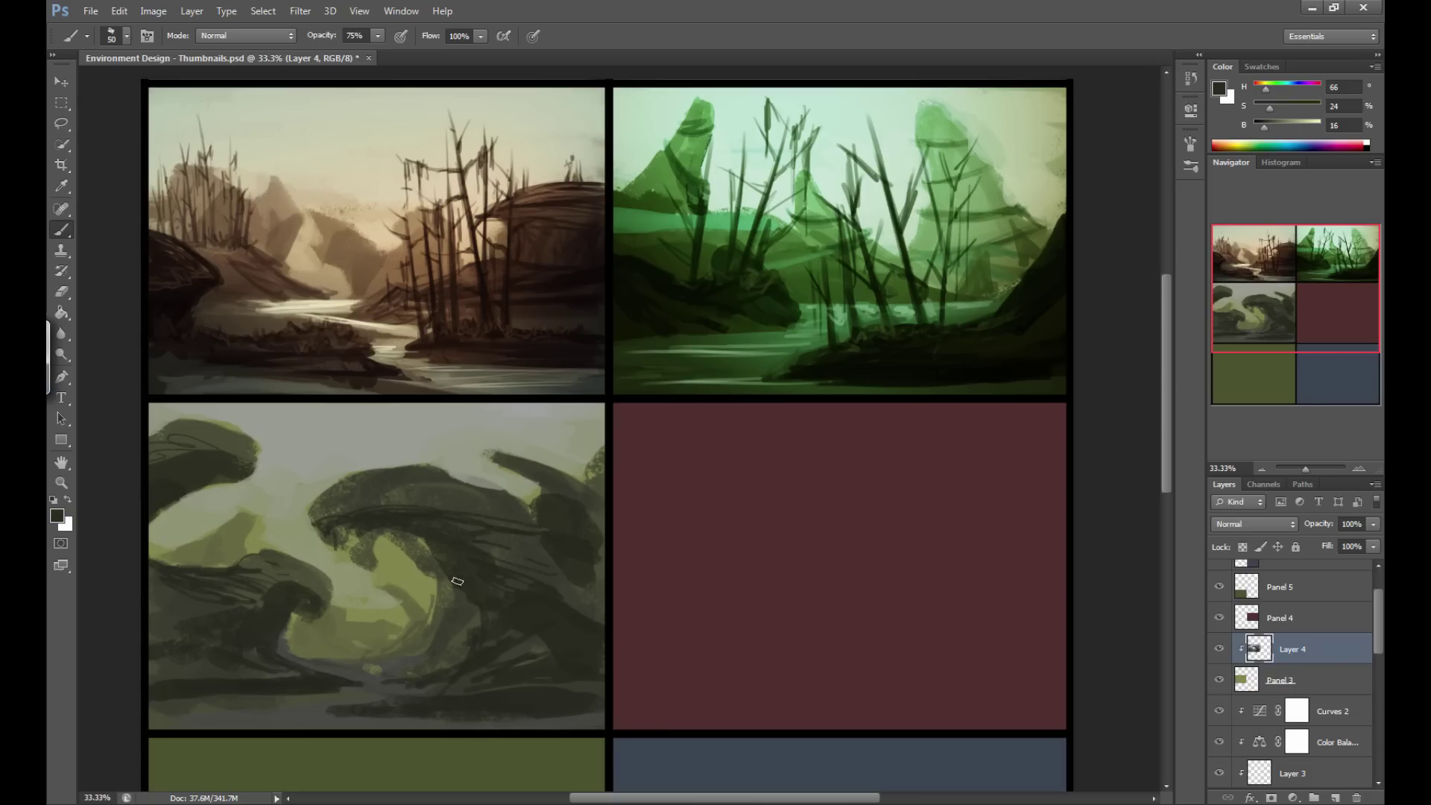
Paint thin light water streaks between the banks and along the foreground with the sampled sky grey.
{"action": "left_click", "coordinate": [326, 427], "text": "alt"}
{"action": "key", "text": "bracketleft"}
{"action": "mouse_move", "coordinate": [425, 654]}
{"action": "left_mouse_down"}
{"action": "mouse_move", "coordinate": [316, 668]}
{"action": "mouse_move", "coordinate": [399, 671]}
{"action": "mouse_move", "coordinate": [376, 690]}
{"action": "mouse_move", "coordinate": [411, 691]}
{"action": "mouse_move", "coordinate": [207, 711]}
{"action": "left_mouse_up"}
{"action": "key", "text": "bracketright"}
{"action": "left_click_drag", "start_coordinate": [451, 712], "coordinate": [246, 717]}
{"action": "left_click_drag", "start_coordinate": [589, 719], "coordinate": [355, 719]}
Rework the foreground water streaks and the lower-left bank with tones sampled from the ground.
{"action": "left_click", "coordinate": [426, 719], "text": "alt"}
{"action": "left_click", "coordinate": [574, 714], "text": "alt"}
{"action": "key", "text": "bracketright"}
{"action": "left_click_drag", "start_coordinate": [566, 719], "coordinate": [208, 711]}
{"action": "left_click_drag", "start_coordinate": [379, 696], "coordinate": [317, 697]}
{"action": "left_click", "coordinate": [249, 685], "text": "alt"}
{"action": "left_click", "coordinate": [212, 668], "text": "alt"}
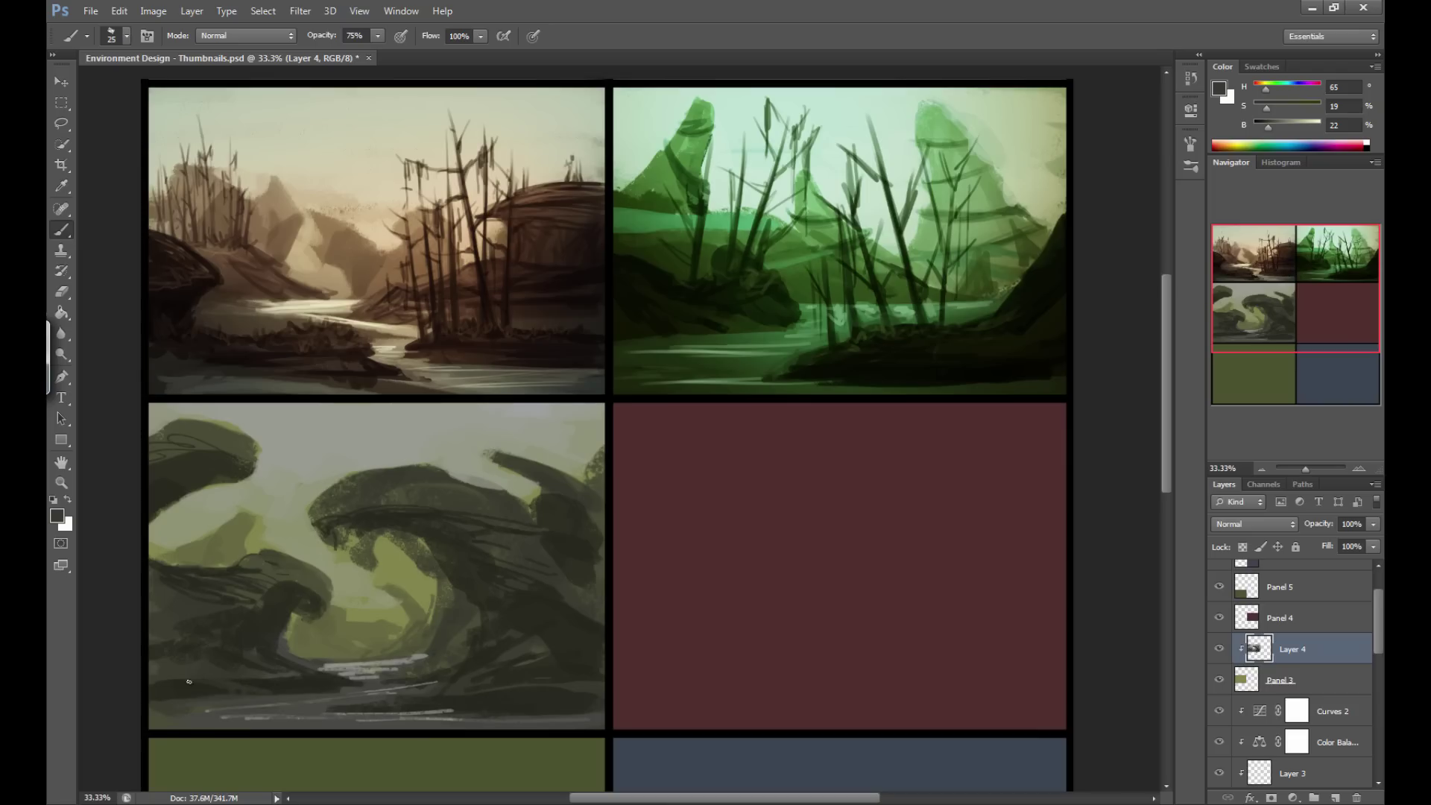
Set the colour to grey-olive (H 62, S 22, B 36) and draw 10 px highlight lines down the arch's base.
{"action": "key", "text": "alt"}
{"action": "key", "text": "alt"}
{"action": "left_click", "coordinate": [530, 637], "text": "alt"}
{"action": "left_click", "coordinate": [57, 516]}
{"action": "left_click", "coordinate": [545, 349]}
{"action": "left_click_drag", "start_coordinate": [545, 349], "coordinate": [546, 348]}
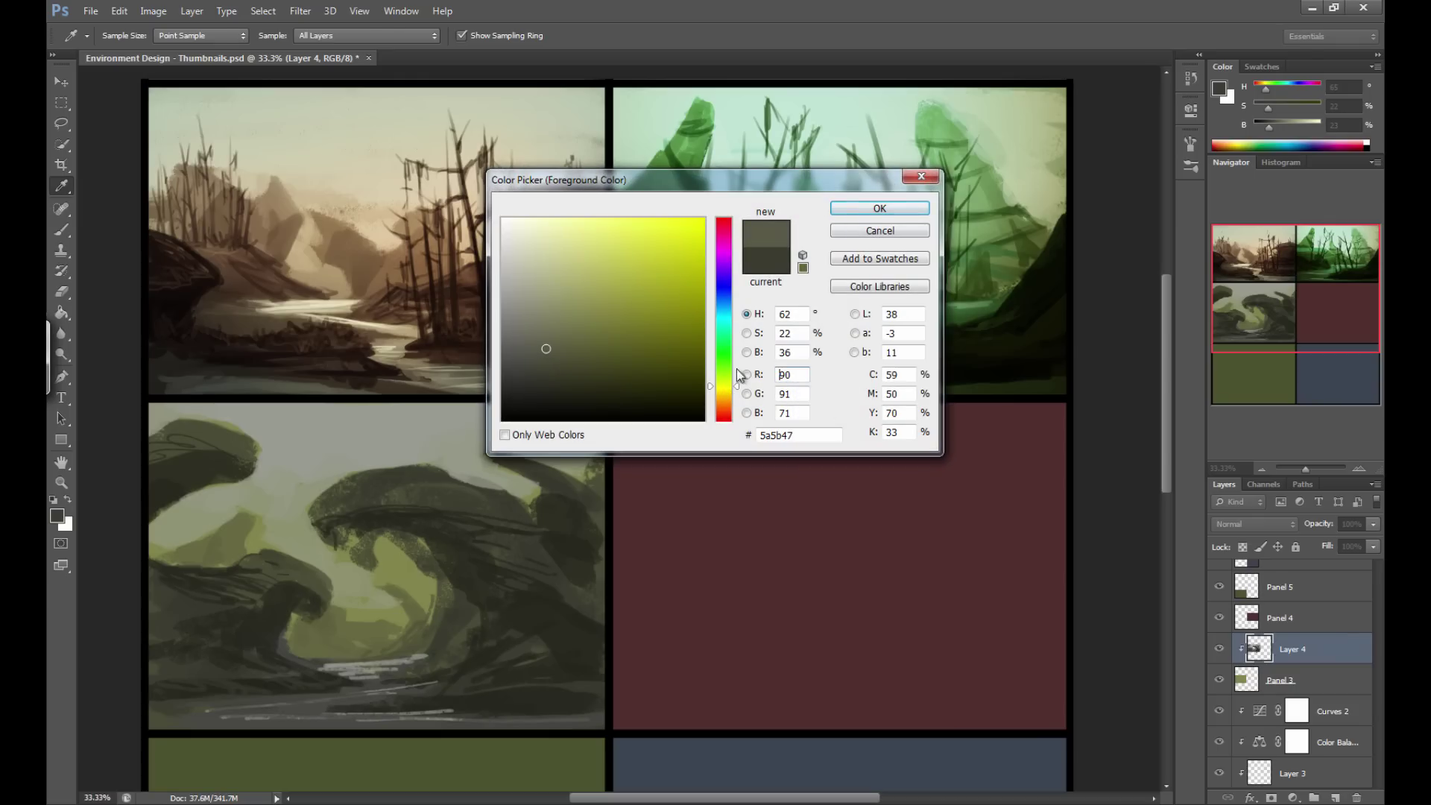
{"action": "left_click", "coordinate": [859, 210]}
{"action": "left_click_drag", "start_coordinate": [490, 648], "coordinate": [396, 706]}
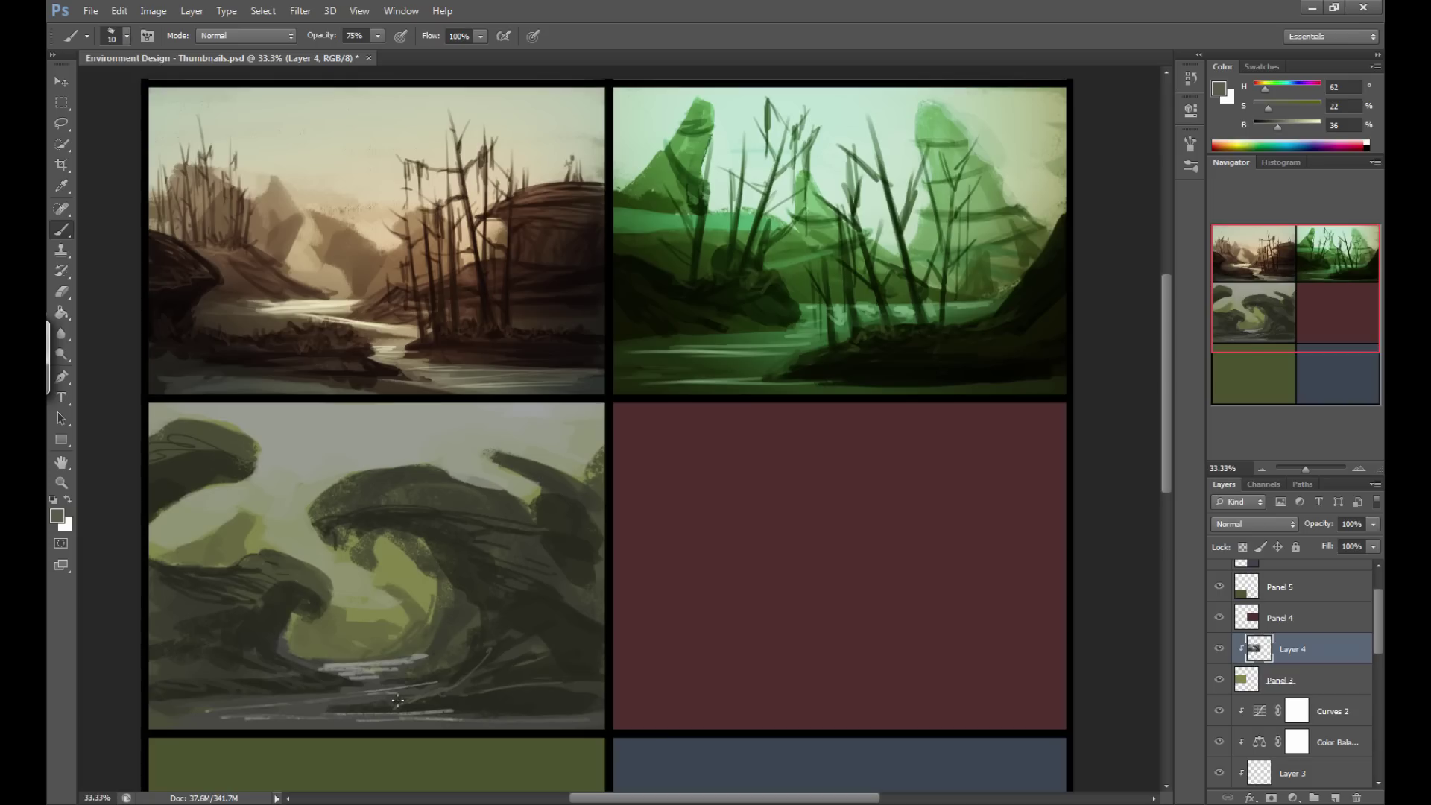
Add more thin grey-olive highlight lines across the right slope, the rock behind the arch and the left bank.
{"action": "left_click_drag", "start_coordinate": [589, 683], "coordinate": [440, 703]}
{"action": "left_click_drag", "start_coordinate": [511, 641], "coordinate": [471, 694]}
{"action": "left_click_drag", "start_coordinate": [494, 639], "coordinate": [533, 613]}
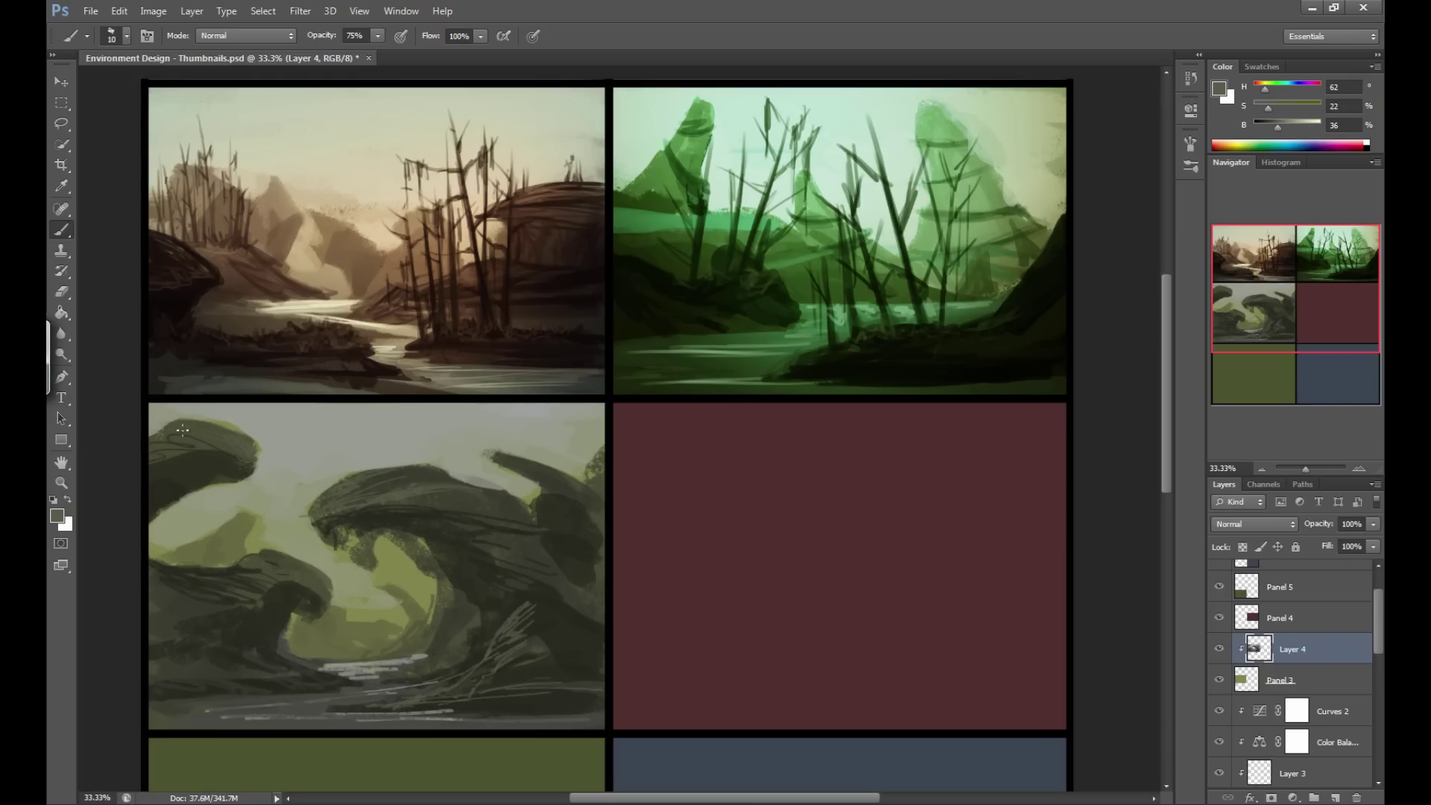
{"action": "mouse_move", "coordinate": [569, 506]}
{"action": "left_mouse_down"}
{"action": "mouse_move", "coordinate": [551, 504]}
{"action": "mouse_move", "coordinate": [571, 517]}
{"action": "left_mouse_up"}
{"action": "left_click_drag", "start_coordinate": [186, 644], "coordinate": [237, 665]}
Fill in the water between the banks with sampled greys, using a 20 px brush.
{"action": "left_click", "coordinate": [301, 655], "text": "alt"}
{"action": "key", "text": "bracketright"}
{"action": "mouse_move", "coordinate": [347, 675]}
{"action": "left_mouse_down"}
{"action": "mouse_move", "coordinate": [384, 672]}
{"action": "mouse_move", "coordinate": [368, 687]}
{"action": "mouse_move", "coordinate": [345, 680]}
{"action": "mouse_move", "coordinate": [367, 673]}
{"action": "mouse_move", "coordinate": [329, 670]}
{"action": "mouse_move", "coordinate": [374, 670]}
{"action": "mouse_move", "coordinate": [328, 666]}
{"action": "left_mouse_up"}
{"action": "left_click", "coordinate": [365, 685], "text": "alt"}
{"action": "left_click", "coordinate": [377, 670], "text": "alt"}
{"action": "left_click", "coordinate": [377, 656], "text": "alt"}
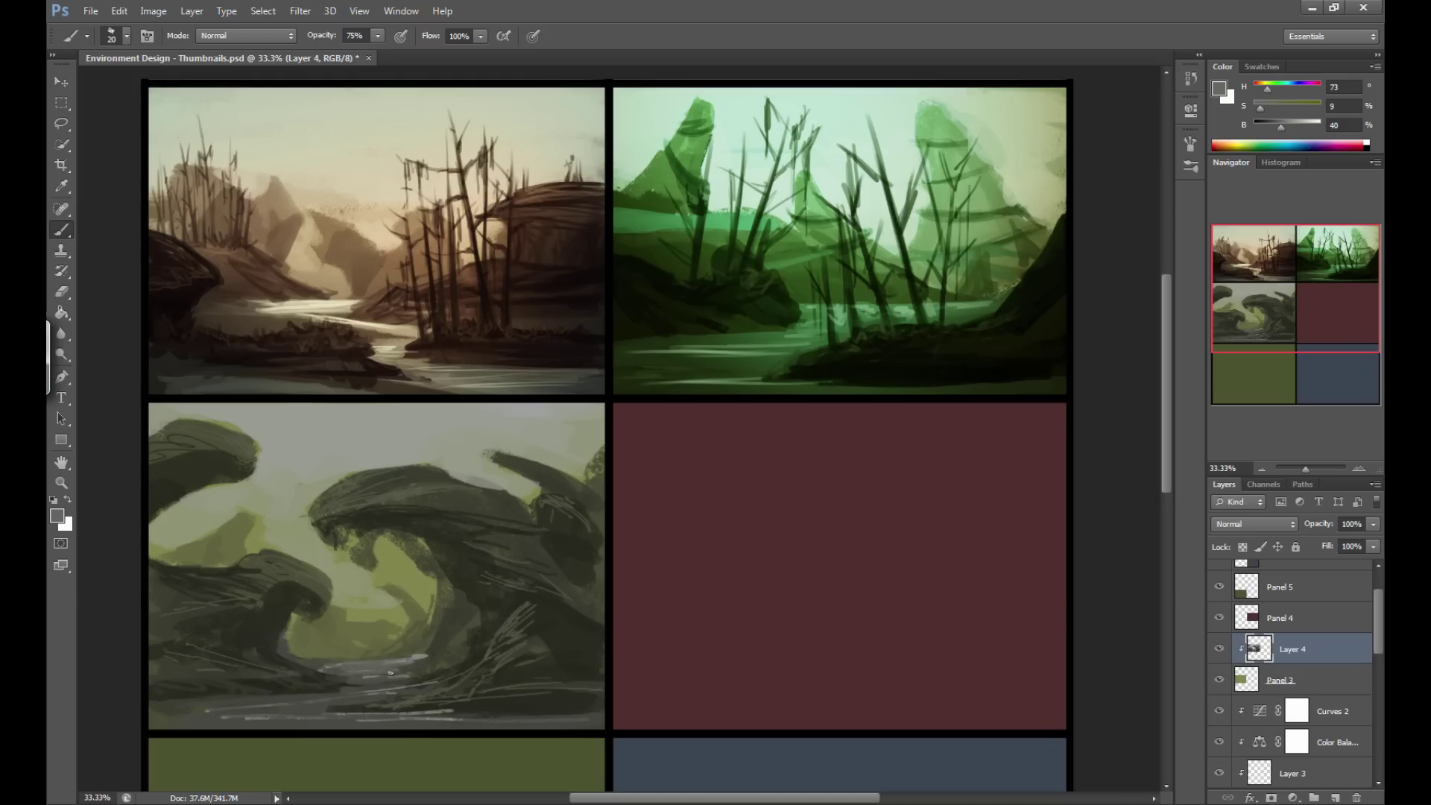
{"action": "left_click_drag", "start_coordinate": [391, 683], "coordinate": [260, 693]}
Retouch the left mound, both banks and the arch's base with dark and olive tones sampled from the rocks.
{"action": "left_click", "coordinate": [264, 676], "text": "alt"}
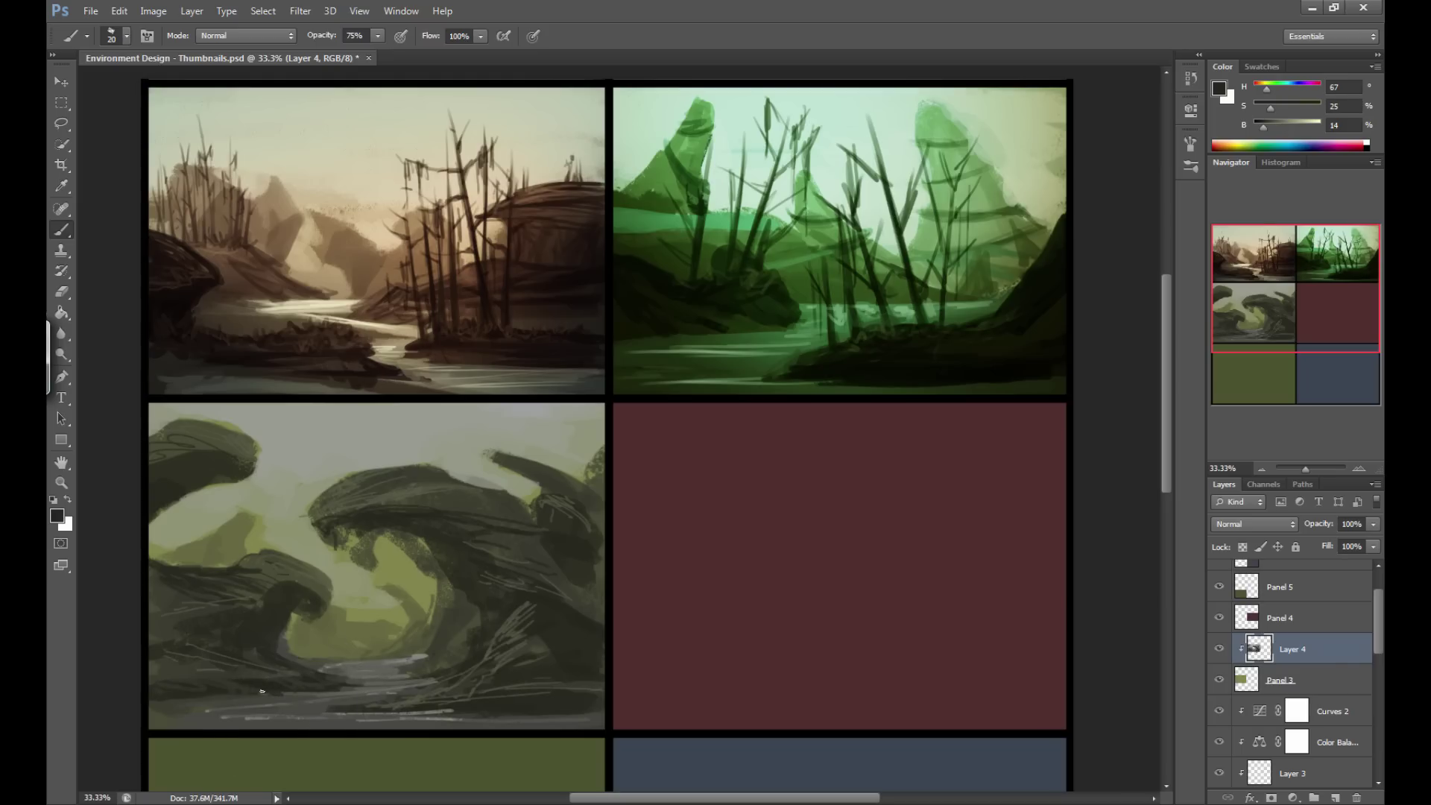
{"action": "left_click", "coordinate": [302, 590], "text": "alt"}
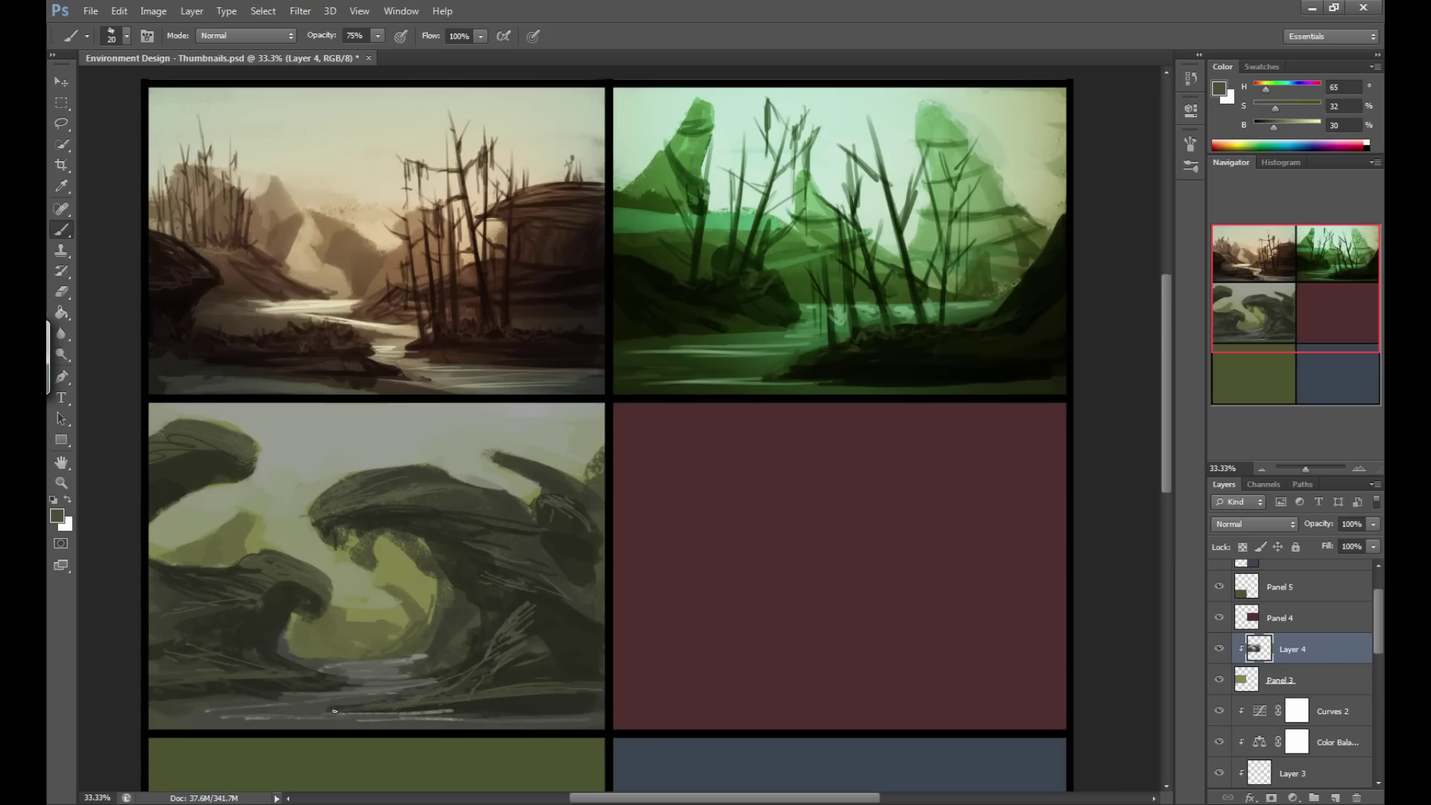
{"action": "left_click", "coordinate": [466, 699], "text": "alt"}
{"action": "left_click", "coordinate": [495, 685], "text": "alt"}
{"action": "left_click", "coordinate": [419, 644], "text": "alt"}
Reshape the diagonal spike behind the arch into a thicker rounded rock with sampled dark olive and a 25 px brush.
{"action": "left_click", "coordinate": [563, 508], "text": "alt"}
{"action": "key", "text": "bracketright"}
{"action": "mouse_move", "coordinate": [484, 448]}
{"action": "left_mouse_down"}
{"action": "mouse_move", "coordinate": [533, 446]}
{"action": "mouse_move", "coordinate": [518, 447]}
{"action": "mouse_move", "coordinate": [561, 473]}
{"action": "mouse_move", "coordinate": [498, 457]}
{"action": "mouse_move", "coordinate": [533, 450]}
{"action": "mouse_move", "coordinate": [567, 475]}
{"action": "mouse_move", "coordinate": [487, 458]}
{"action": "left_mouse_up"}
{"action": "left_click_drag", "start_coordinate": [564, 485], "coordinate": [589, 472]}
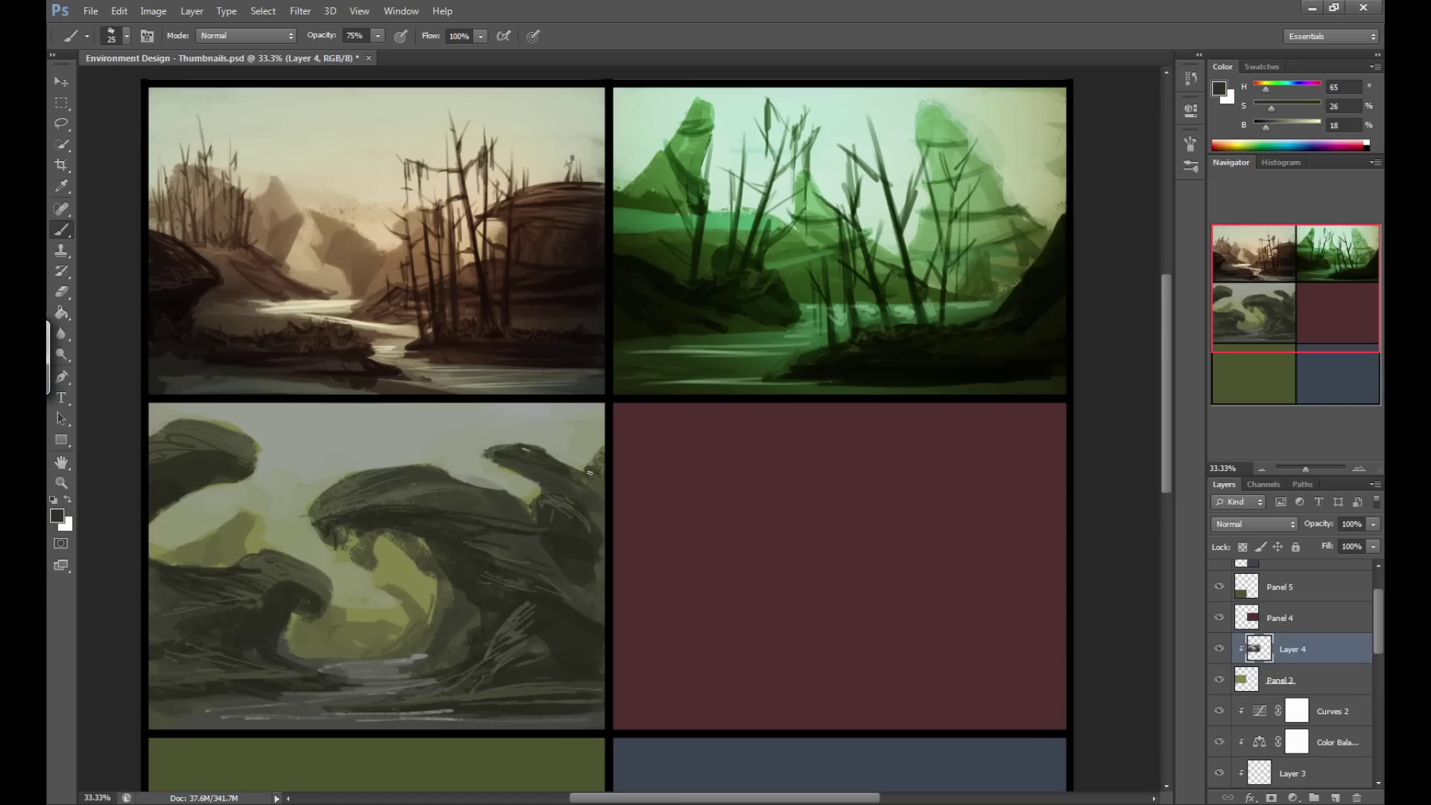
{"action": "left_click", "coordinate": [515, 471], "text": "alt"}
{"action": "left_click", "coordinate": [170, 481], "text": "alt"}
Switch to the soft round 300 px brush with 0% hardness.
{"action": "left_click", "coordinate": [127, 36]}
{"action": "scroll", "coordinate": [227, 209], "scroll_direction": "up", "scroll_amount": 5}
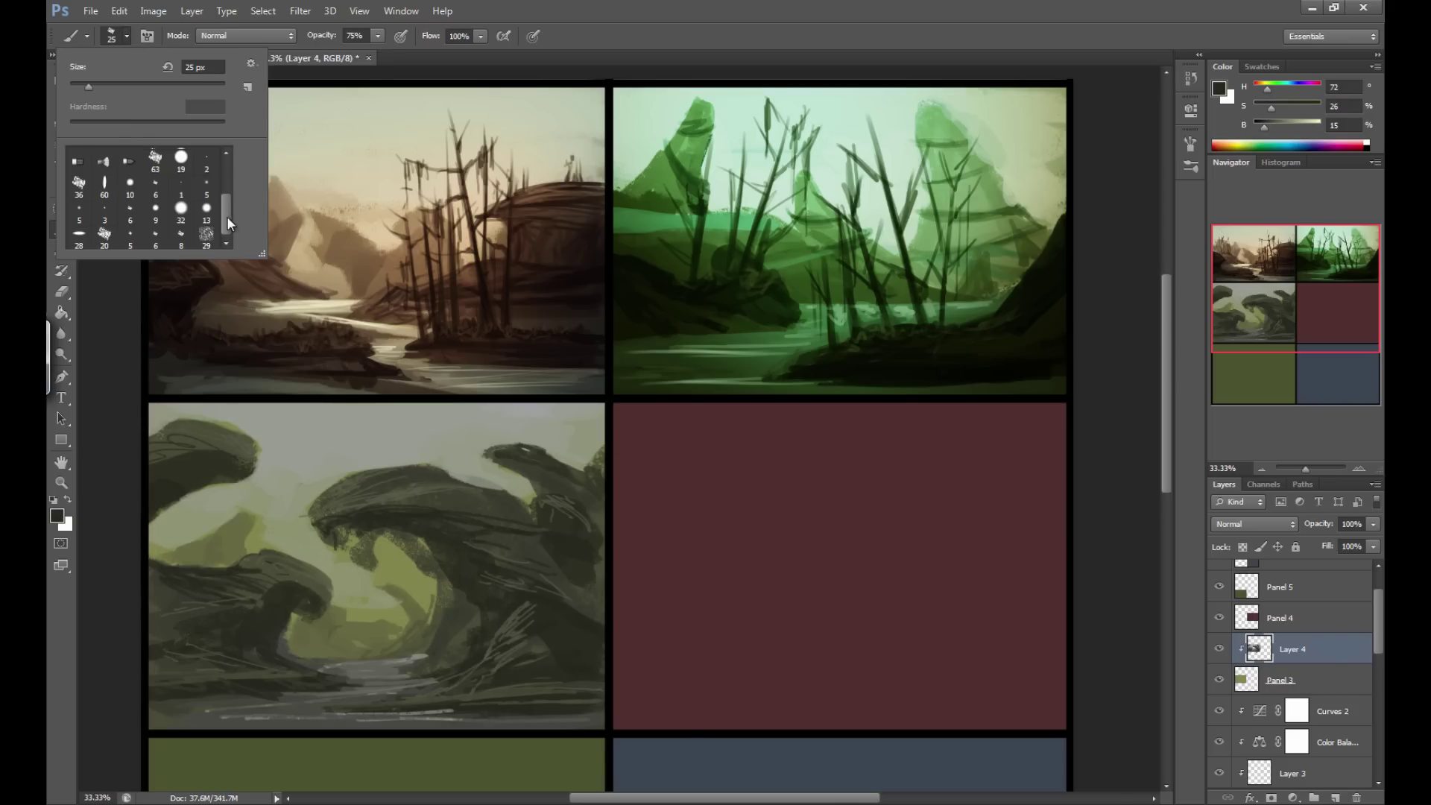
{"action": "left_click", "coordinate": [129, 155]}
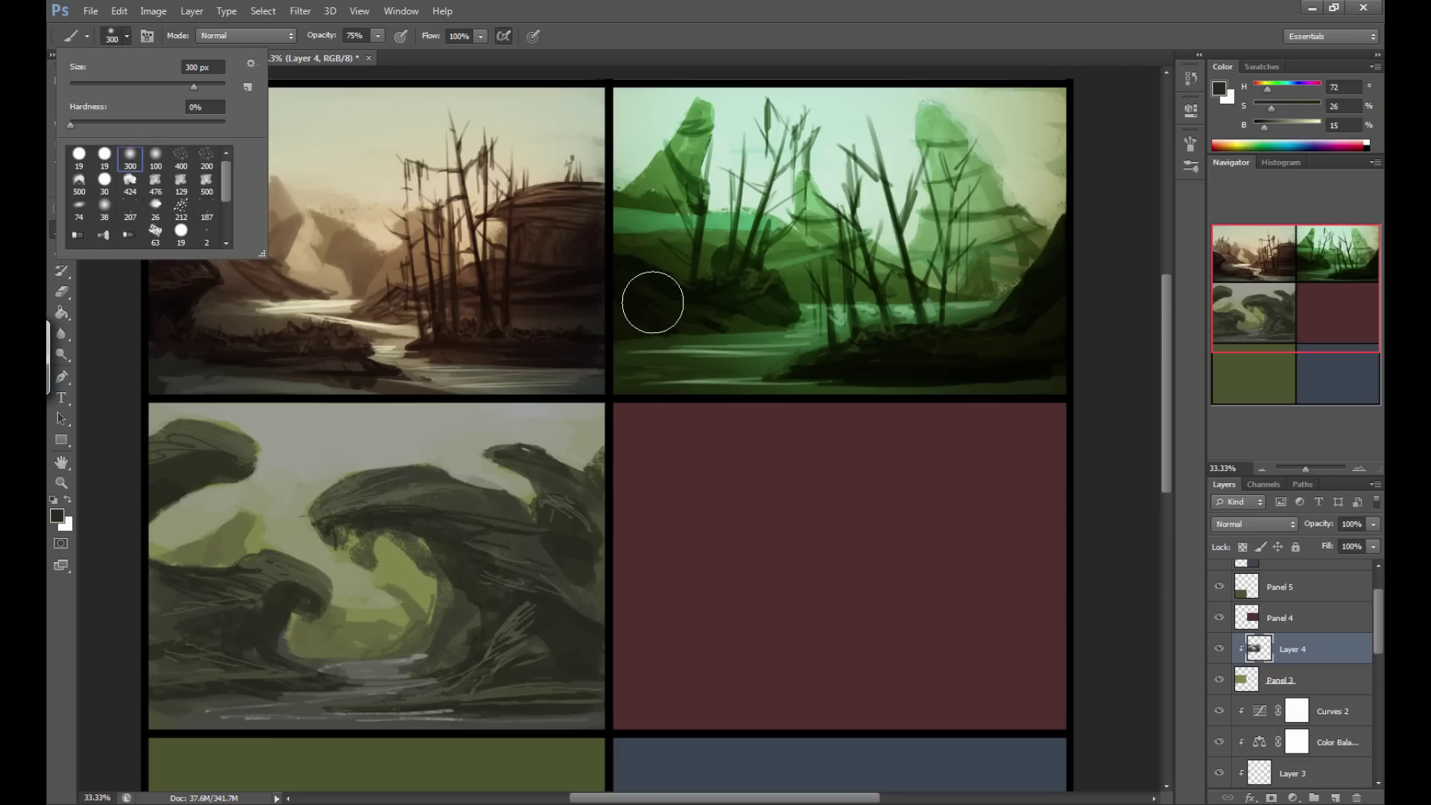
{"action": "left_click", "coordinate": [253, 11]}
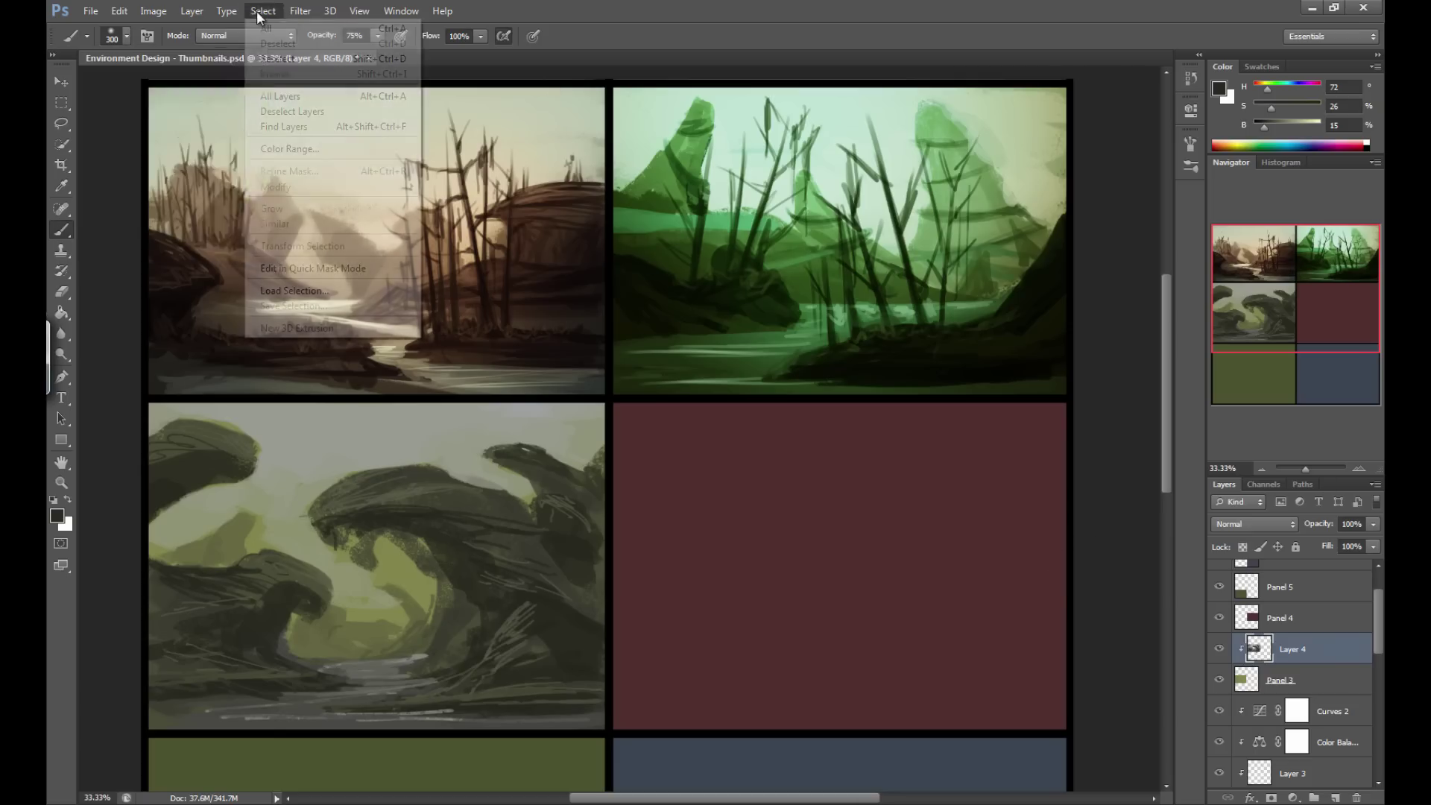
{"action": "mouse_move", "coordinate": [191, 12]}
{"action": "mouse_move", "coordinate": [354, 154]}
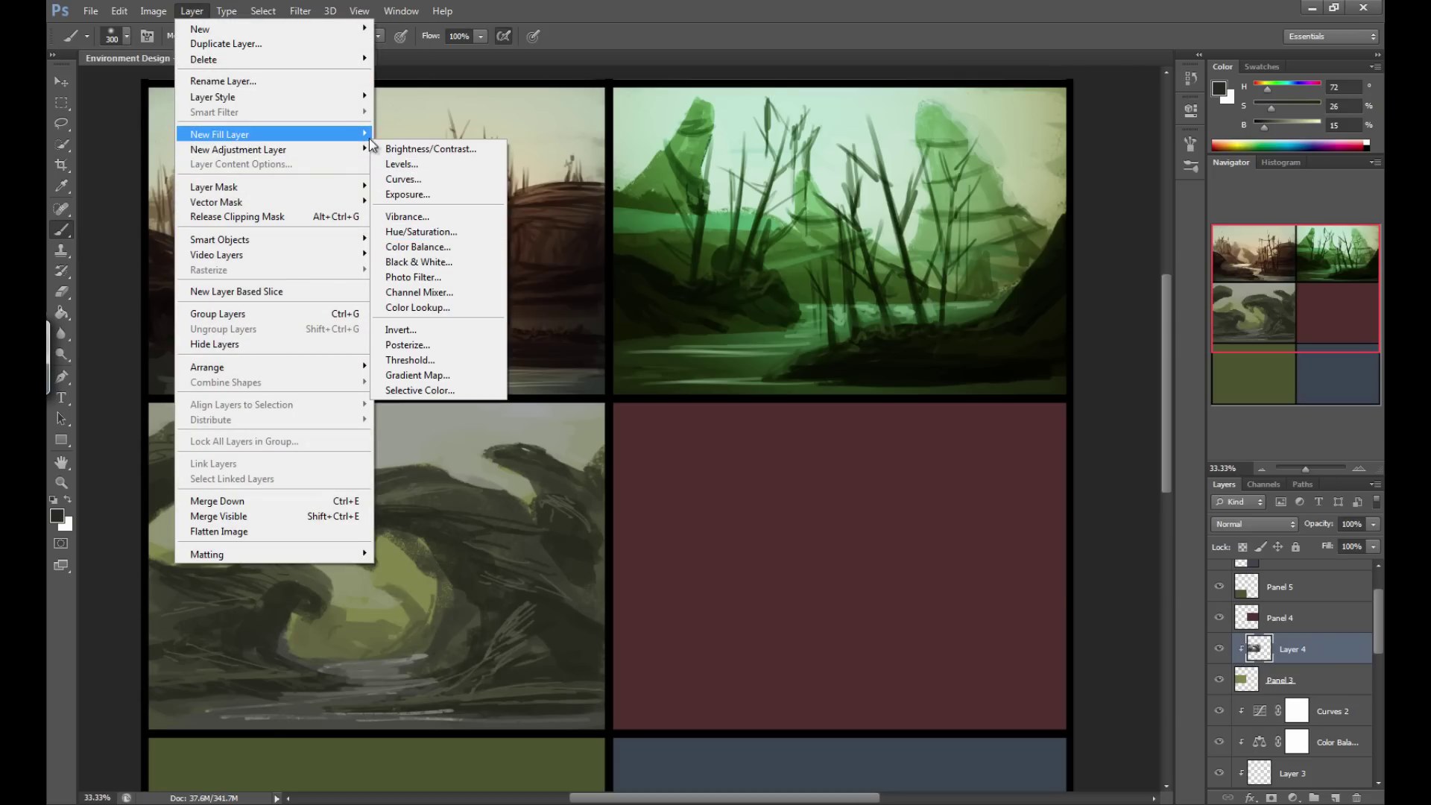
{"action": "left_click", "coordinate": [158, 13]}
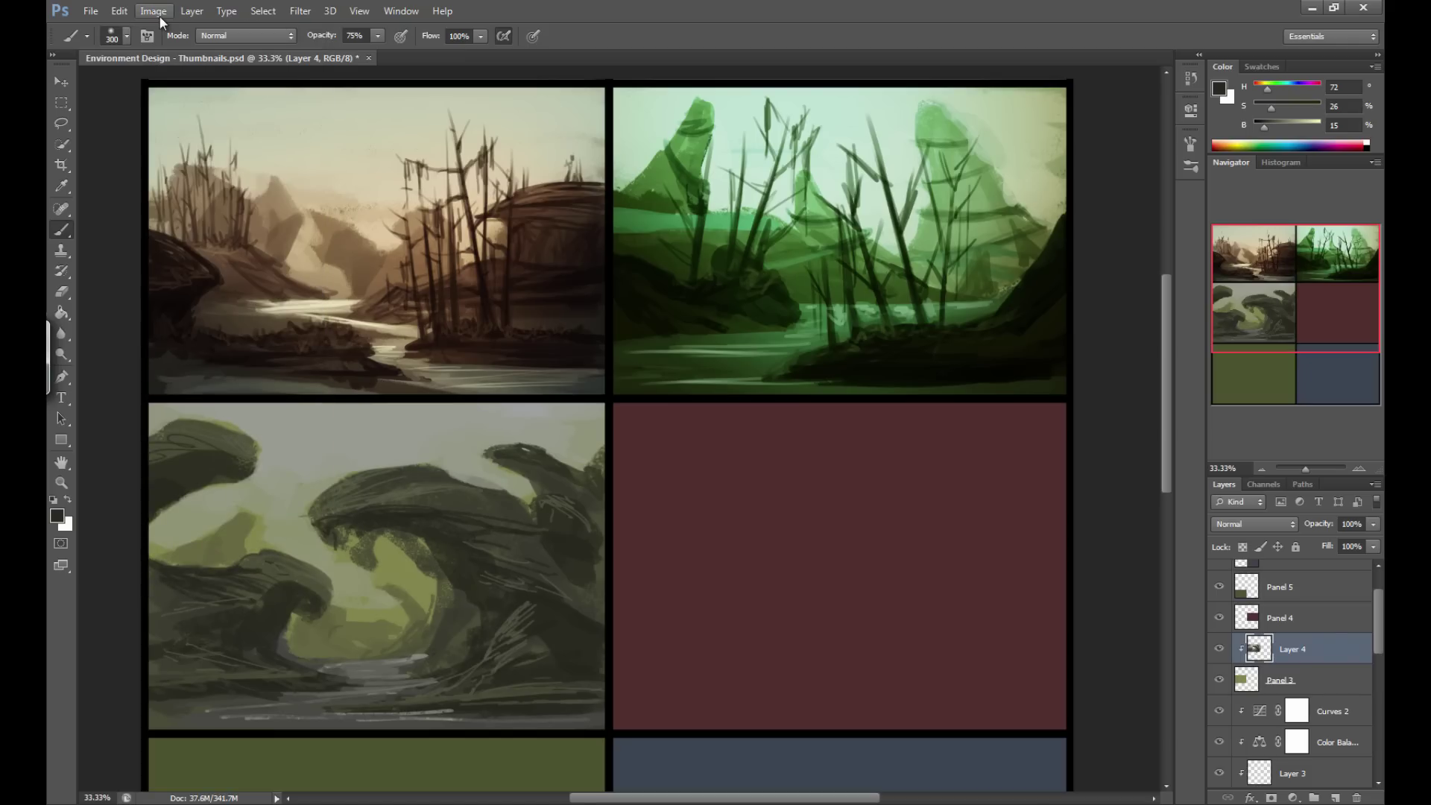
Add a new clipped layer above Layer 4 and name it Shadows.
{"action": "left_click", "coordinate": [1335, 797]}
{"action": "left_click", "coordinate": [1293, 663], "text": "alt"}
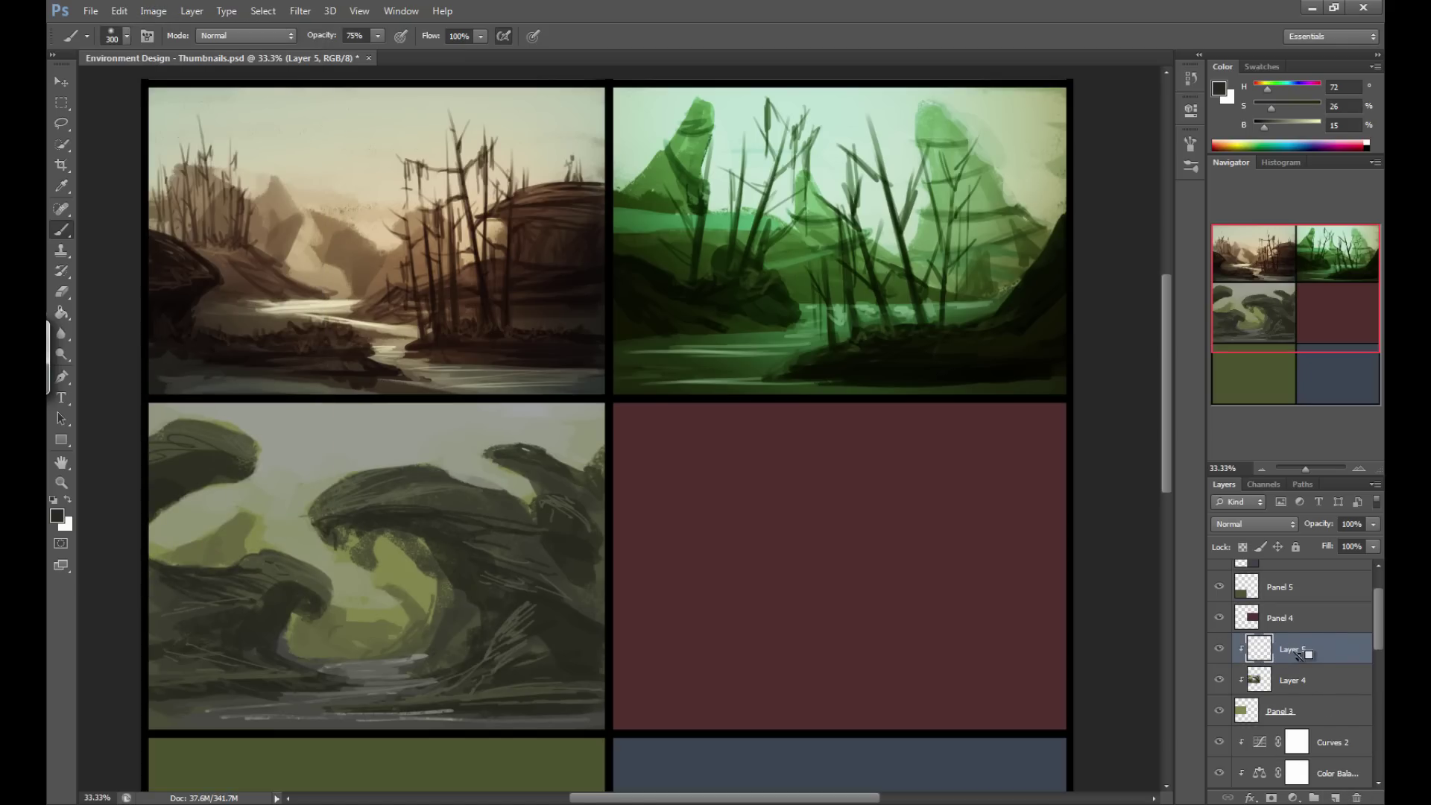
{"action": "type", "text": "Skedows"}
{"action": "key", "text": "Return"}
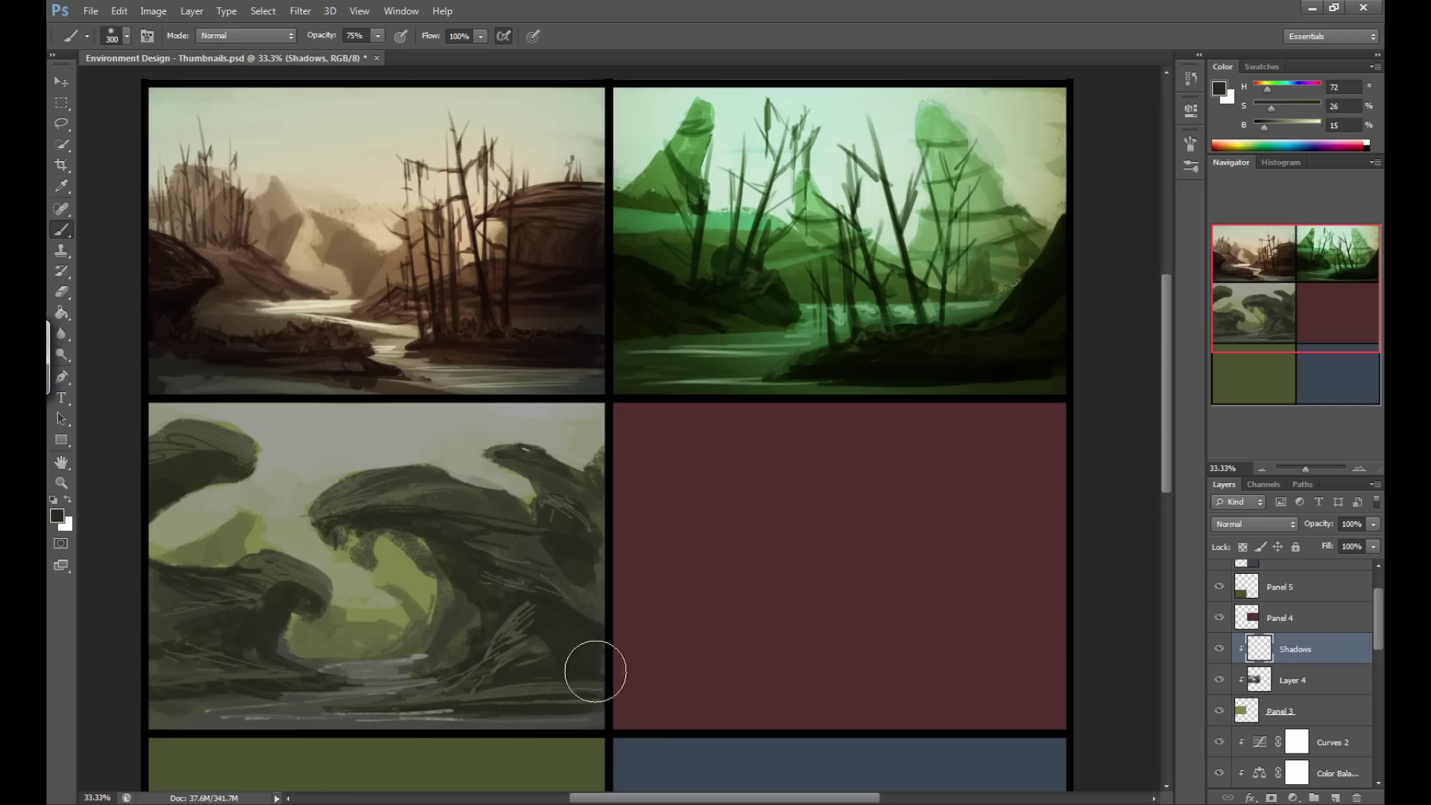
Set the foreground colour to blue-grey (H 200, S 16, B 64) for the Shadows layer.
{"action": "left_click", "coordinate": [57, 515]}
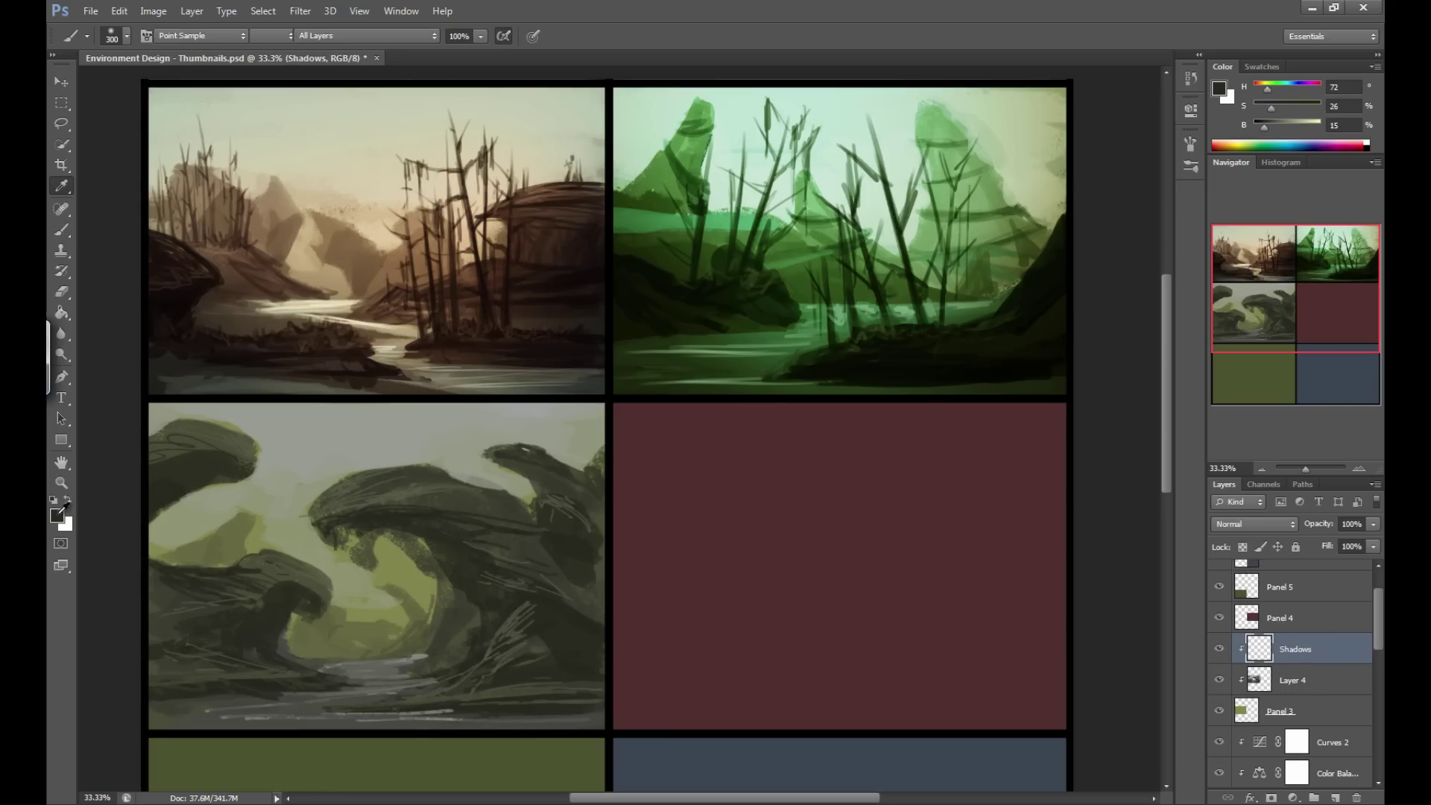
{"action": "left_click_drag", "start_coordinate": [727, 350], "coordinate": [724, 307]}
{"action": "left_click_drag", "start_coordinate": [581, 310], "coordinate": [535, 290]}
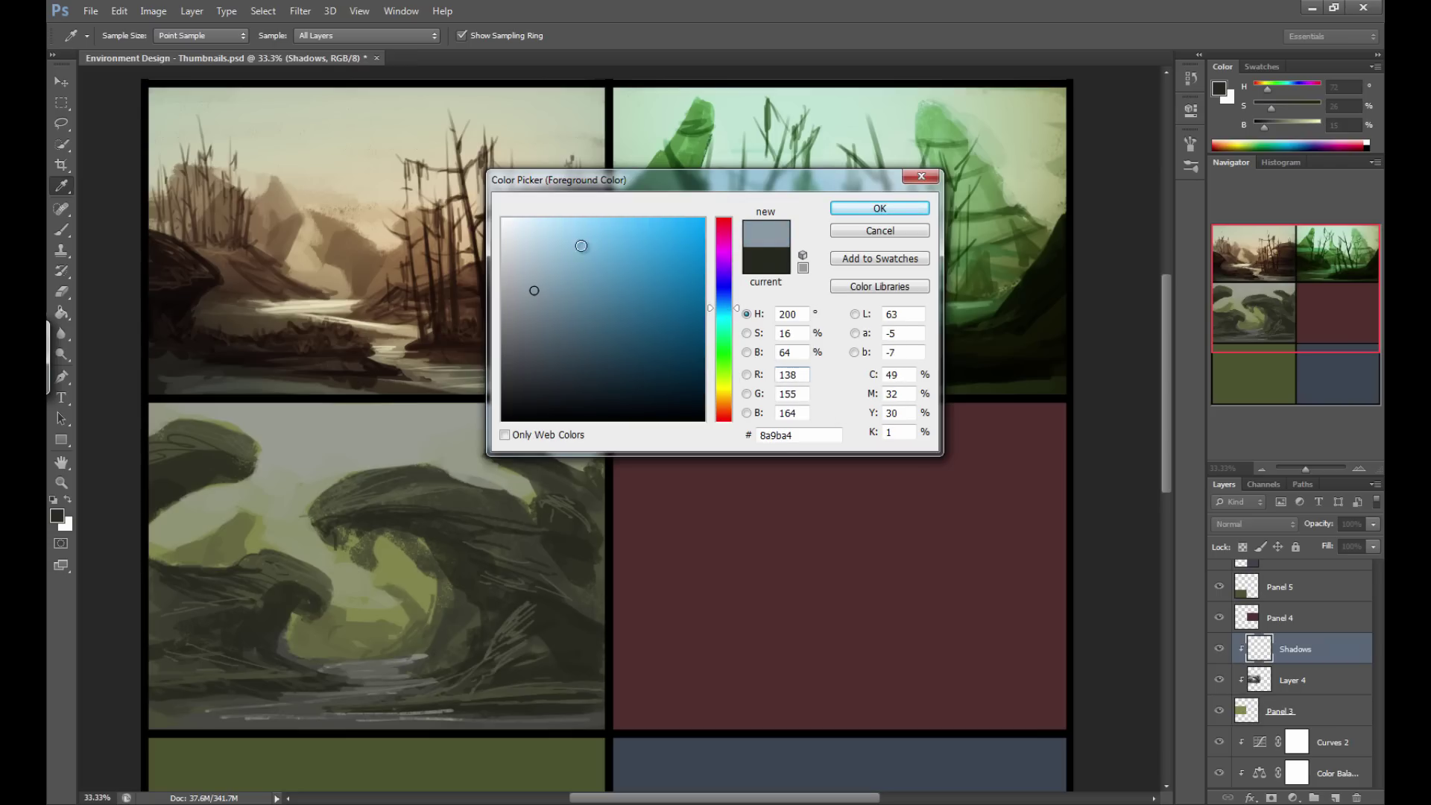
{"action": "left_click", "coordinate": [872, 208]}
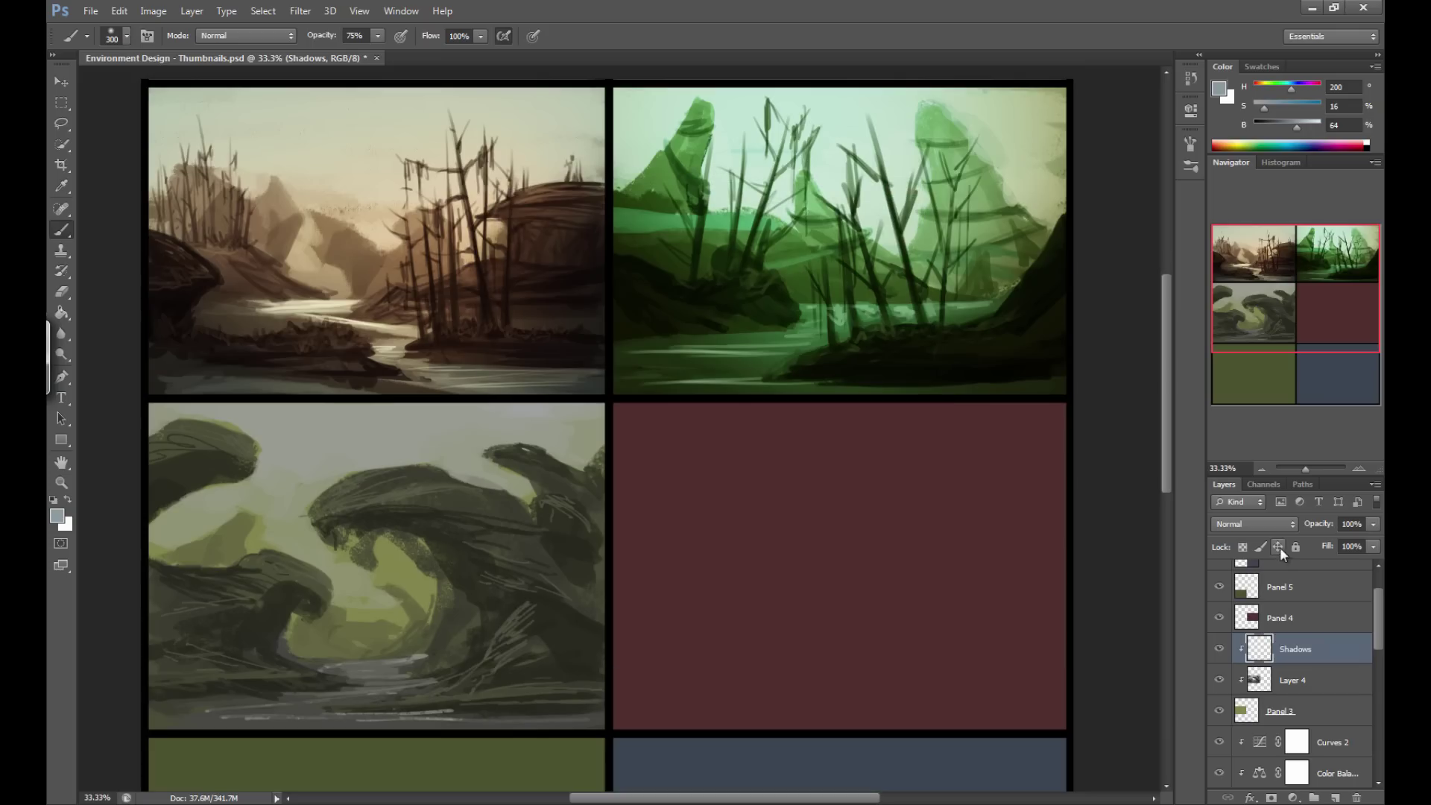
Set the Shadows layer to Multiply and brush soft shading over the third thumbnail with a much larger brush.
{"action": "left_click", "coordinate": [1253, 524]}
{"action": "left_click", "coordinate": [1237, 154]}
{"action": "key", "text": "bracketright"}
{"action": "key", "text": "bracketright"}
{"action": "key", "text": "bracketright"}
{"action": "key", "text": "bracketright"}
{"action": "key", "text": "bracketright"}
{"action": "key", "text": "bracketright"}
{"action": "key", "text": "bracketright"}
{"action": "key", "text": "bracketright"}
{"action": "key", "text": "bracketright"}
{"action": "mouse_move", "coordinate": [166, 445]}
{"action": "left_mouse_down"}
{"action": "mouse_move", "coordinate": [335, 655]}
{"action": "mouse_move", "coordinate": [639, 501]}
{"action": "mouse_move", "coordinate": [351, 671]}
{"action": "left_mouse_up"}
Deepen the shadows with darker blue-grey (H 200, S 17, B 34), then lighten the sky and arch opening with a 1200 px eraser.
{"action": "key", "text": "bracketright"}
{"action": "left_click", "coordinate": [1219, 90]}
{"action": "left_click", "coordinate": [535, 352]}
{"action": "left_click", "coordinate": [849, 210]}
{"action": "mouse_move", "coordinate": [182, 464]}
{"action": "left_mouse_down"}
{"action": "mouse_move", "coordinate": [505, 671]}
{"action": "mouse_move", "coordinate": [340, 781]}
{"action": "left_mouse_up"}
{"action": "left_click", "coordinate": [63, 296]}
{"action": "mouse_move", "coordinate": [239, 463]}
{"action": "left_mouse_down"}
{"action": "mouse_move", "coordinate": [351, 535]}
{"action": "mouse_move", "coordinate": [506, 408]}
{"action": "mouse_move", "coordinate": [329, 486]}
{"action": "mouse_move", "coordinate": [209, 441]}
{"action": "mouse_move", "coordinate": [547, 369]}
{"action": "mouse_move", "coordinate": [376, 558]}
{"action": "mouse_move", "coordinate": [415, 601]}
{"action": "left_mouse_up"}
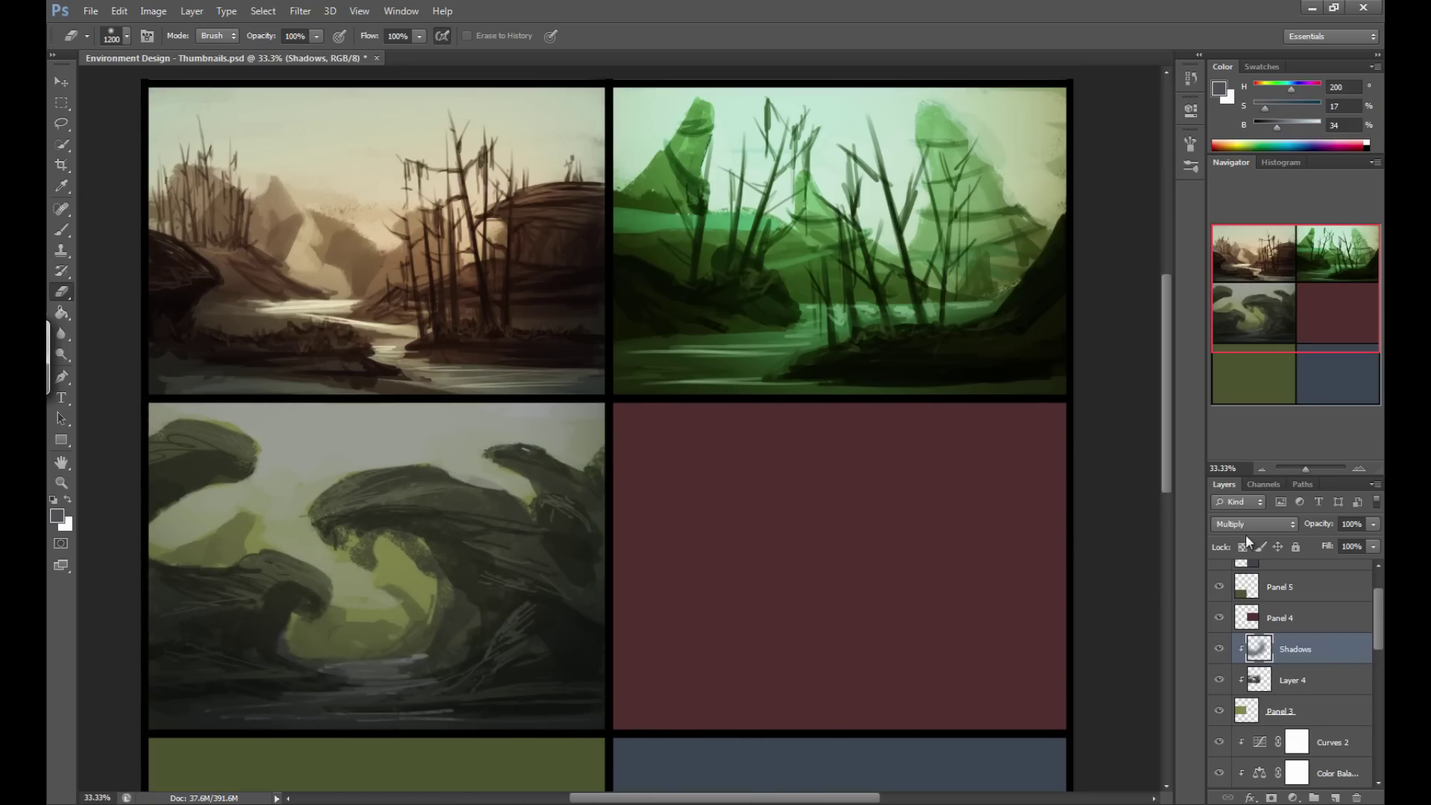
Add a new clipped layer above Shadows and name it Highlights.
{"action": "left_click", "coordinate": [1335, 797]}
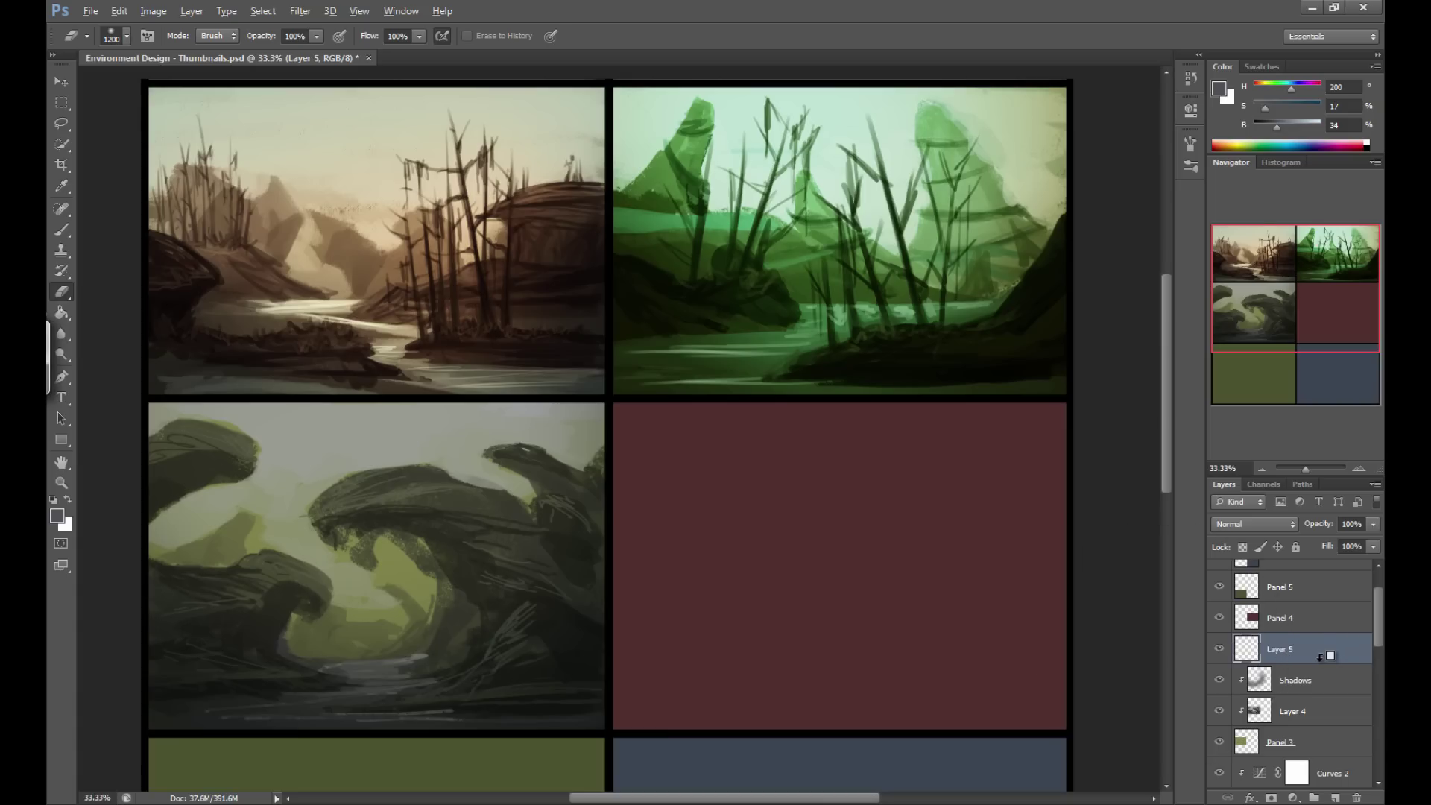
{"action": "left_click", "coordinate": [1313, 657], "text": "alt"}
{"action": "double_click", "coordinate": [1292, 650]}
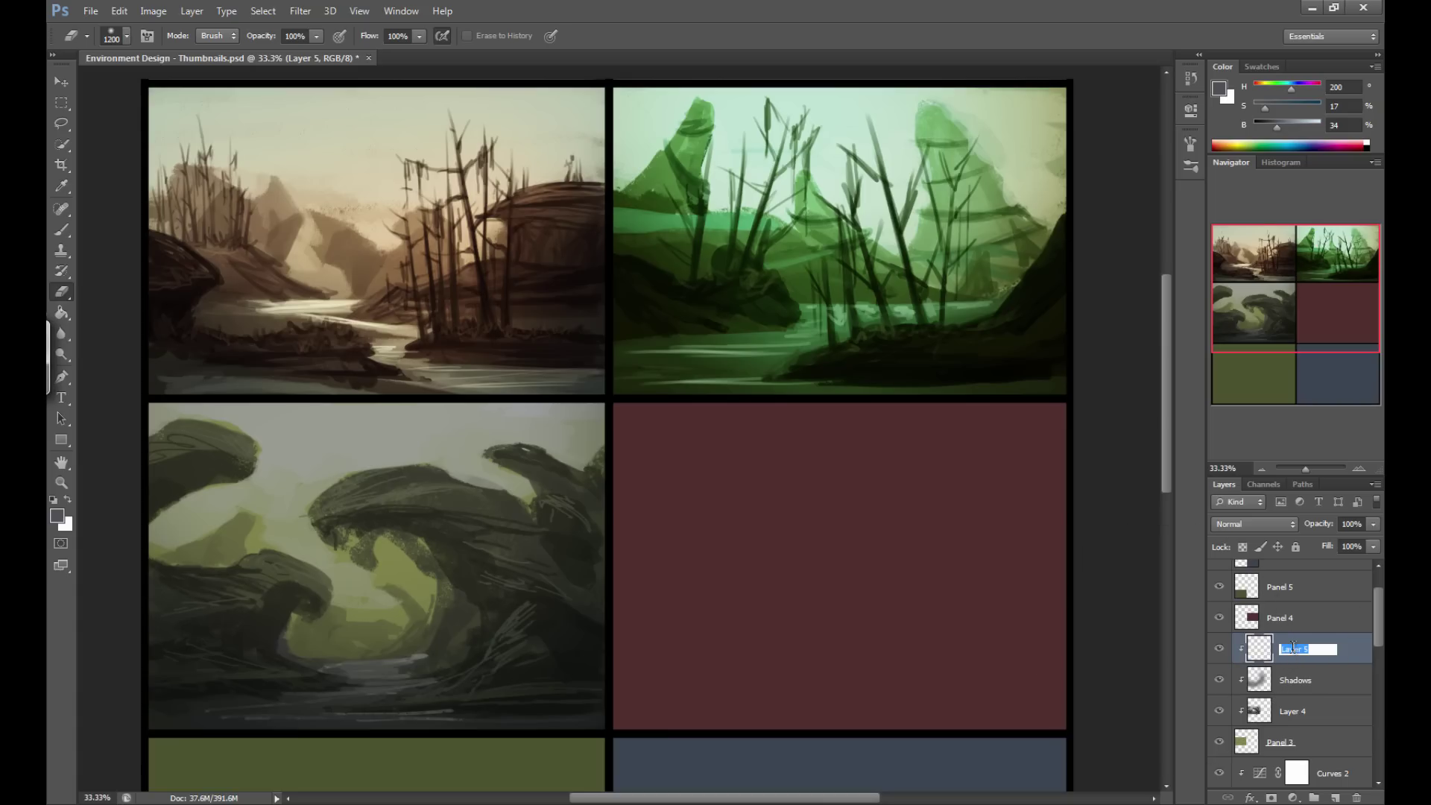
{"action": "type", "text": "Highlights"}
{"action": "key", "text": "Return"}
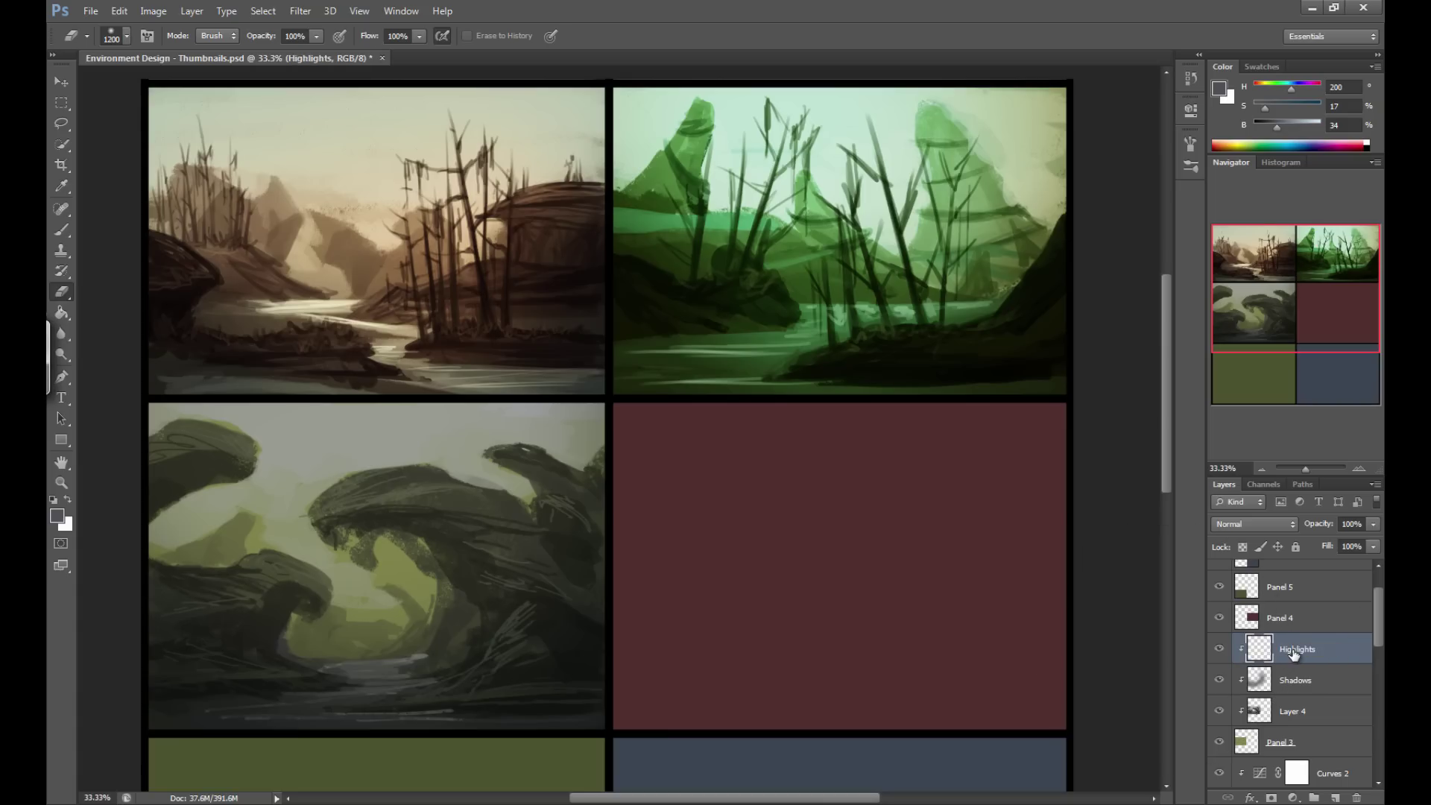
Set the foreground colour to pale yellow (H 55, S 25, B 82) and the Highlights layer to Overlay.
{"action": "left_click", "coordinate": [57, 515]}
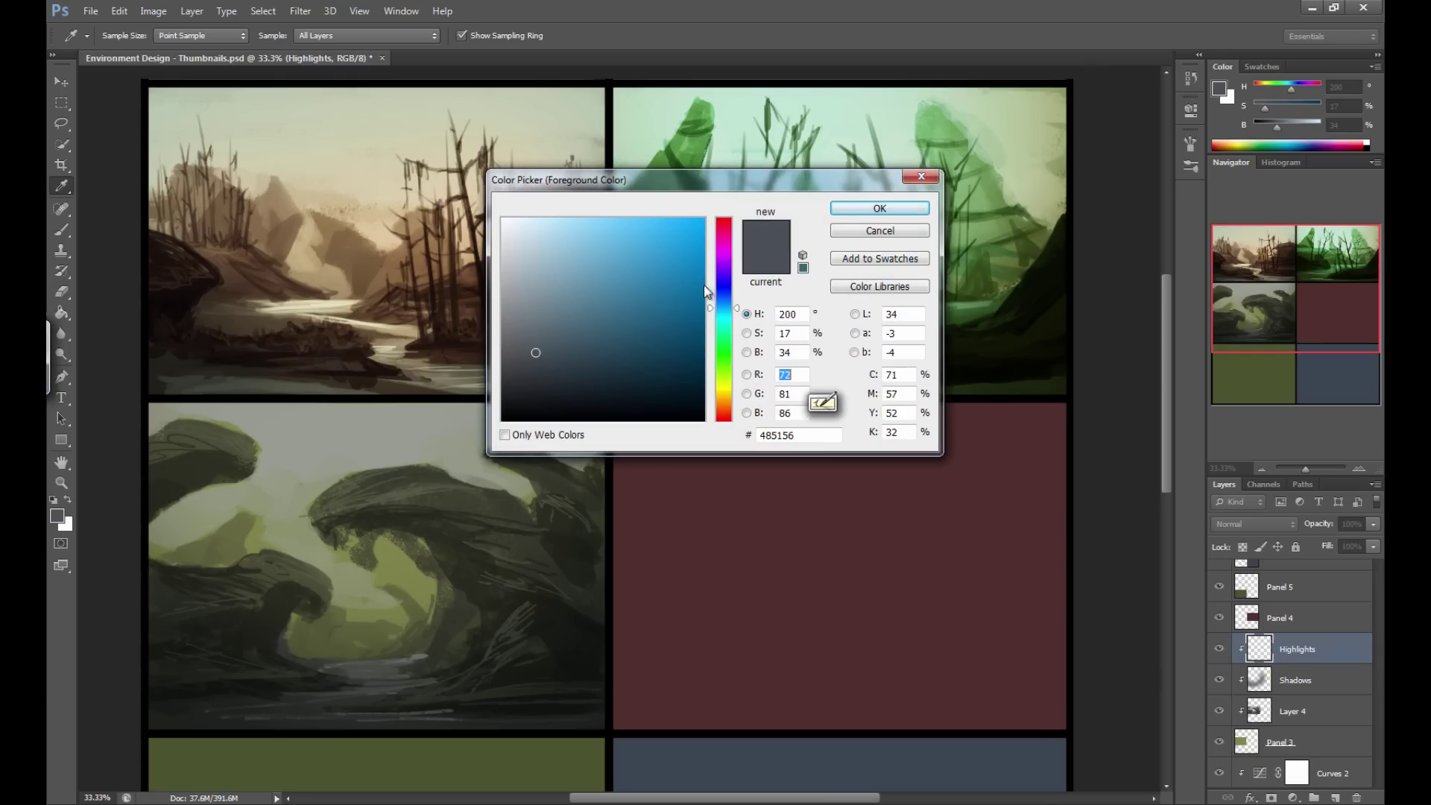
{"action": "mouse_move", "coordinate": [721, 408]}
{"action": "left_mouse_down"}
{"action": "mouse_move", "coordinate": [721, 376]}
{"action": "mouse_move", "coordinate": [721, 390]}
{"action": "left_mouse_up"}
{"action": "left_click", "coordinate": [573, 239]}
{"action": "mouse_move", "coordinate": [574, 238]}
{"action": "left_mouse_down"}
{"action": "mouse_move", "coordinate": [548, 251]}
{"action": "mouse_move", "coordinate": [591, 223]}
{"action": "mouse_move", "coordinate": [552, 253]}
{"action": "left_mouse_up"}
{"action": "key", "text": "Return"}
{"action": "key", "text": "e"}
{"action": "left_click", "coordinate": [1253, 527]}
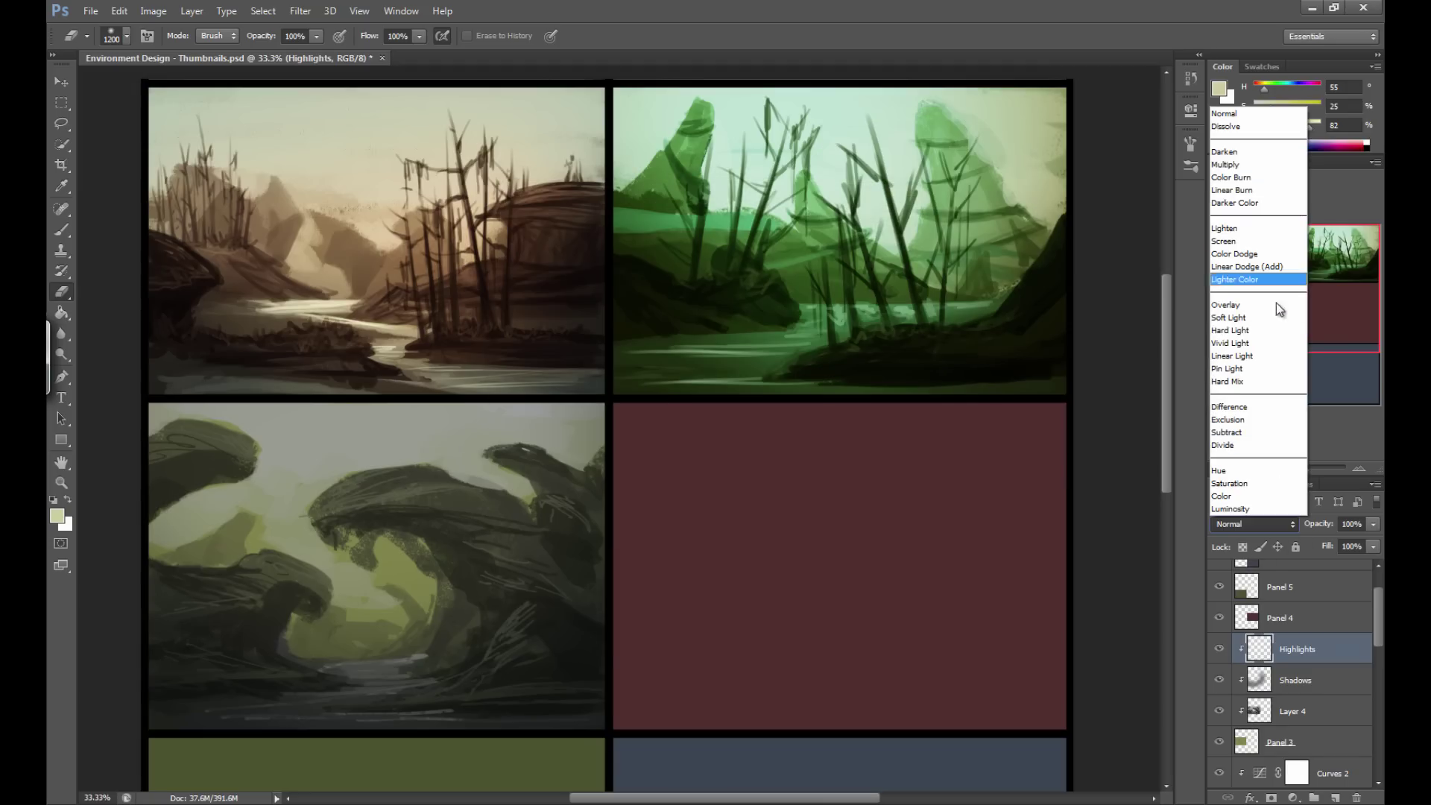
{"action": "left_click", "coordinate": [1259, 300]}
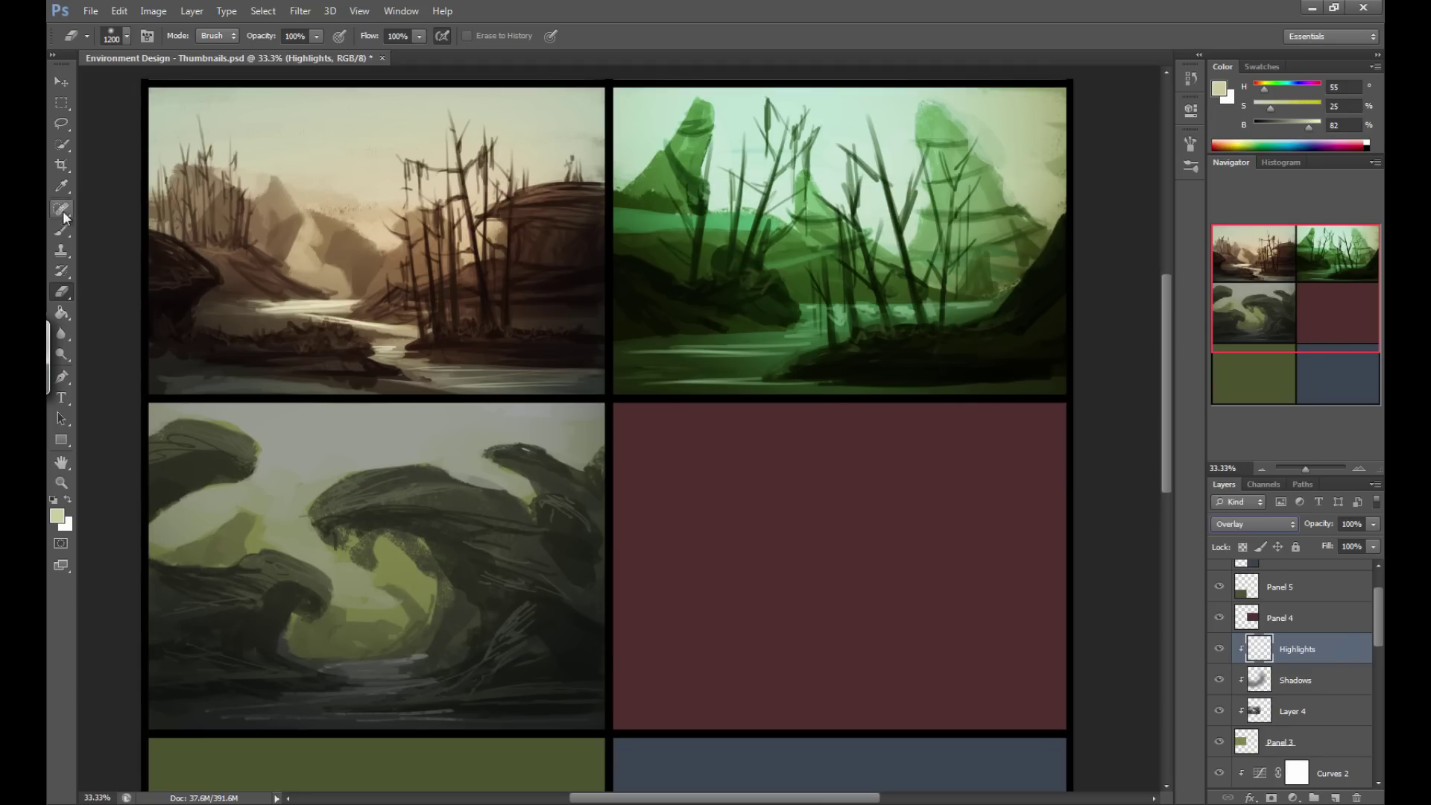
Brush soft highlights over the sky, arch opening and rock tops of the third thumbnail, reducing the brush to 1300 px.
{"action": "key", "text": "b"}
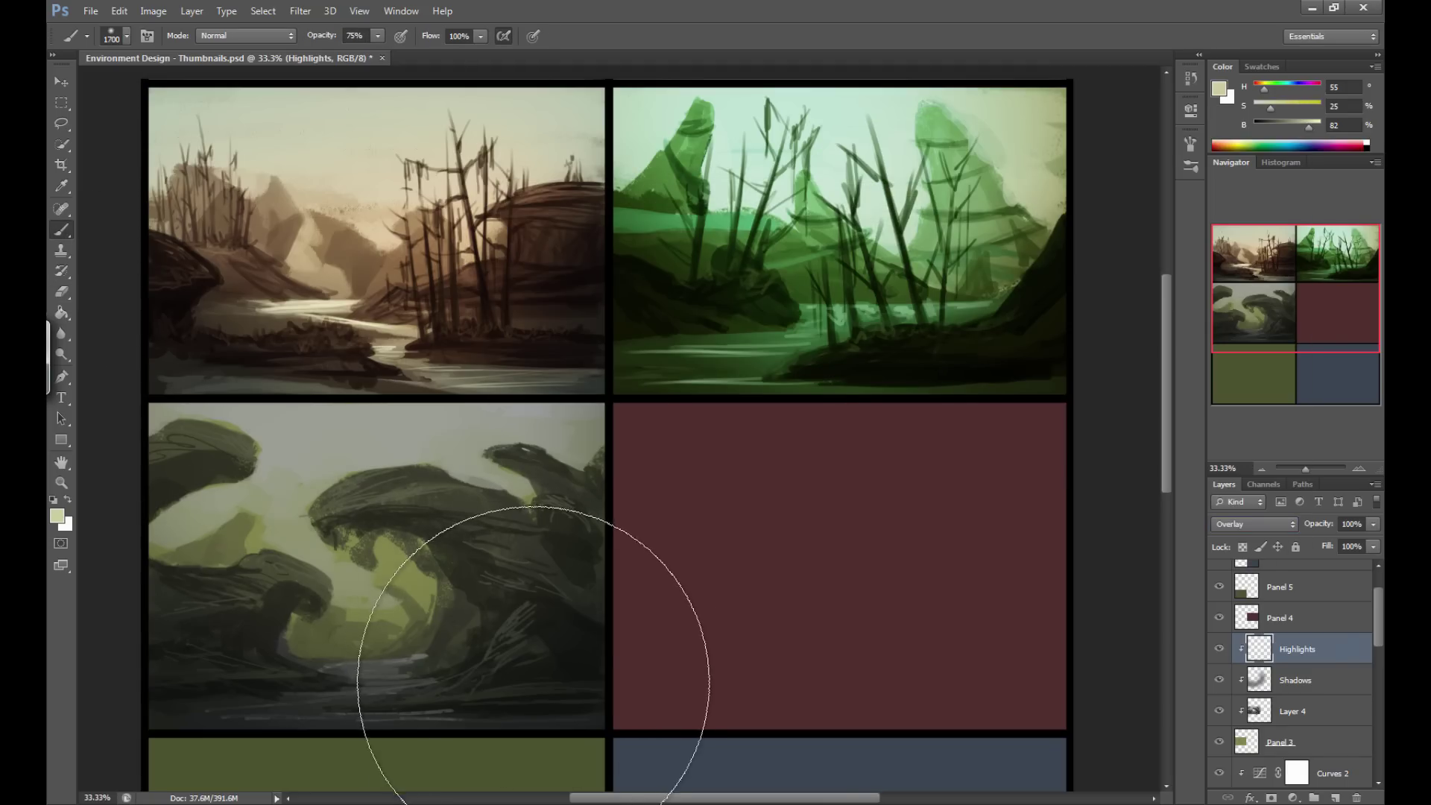
{"action": "left_click_drag", "start_coordinate": [479, 639], "coordinate": [544, 638]}
{"action": "key", "text": "bracketright"}
{"action": "key", "text": "bracketleft"}
{"action": "key", "text": "bracketleft"}
{"action": "key", "text": "bracketleft"}
{"action": "key", "text": "bracketleft"}
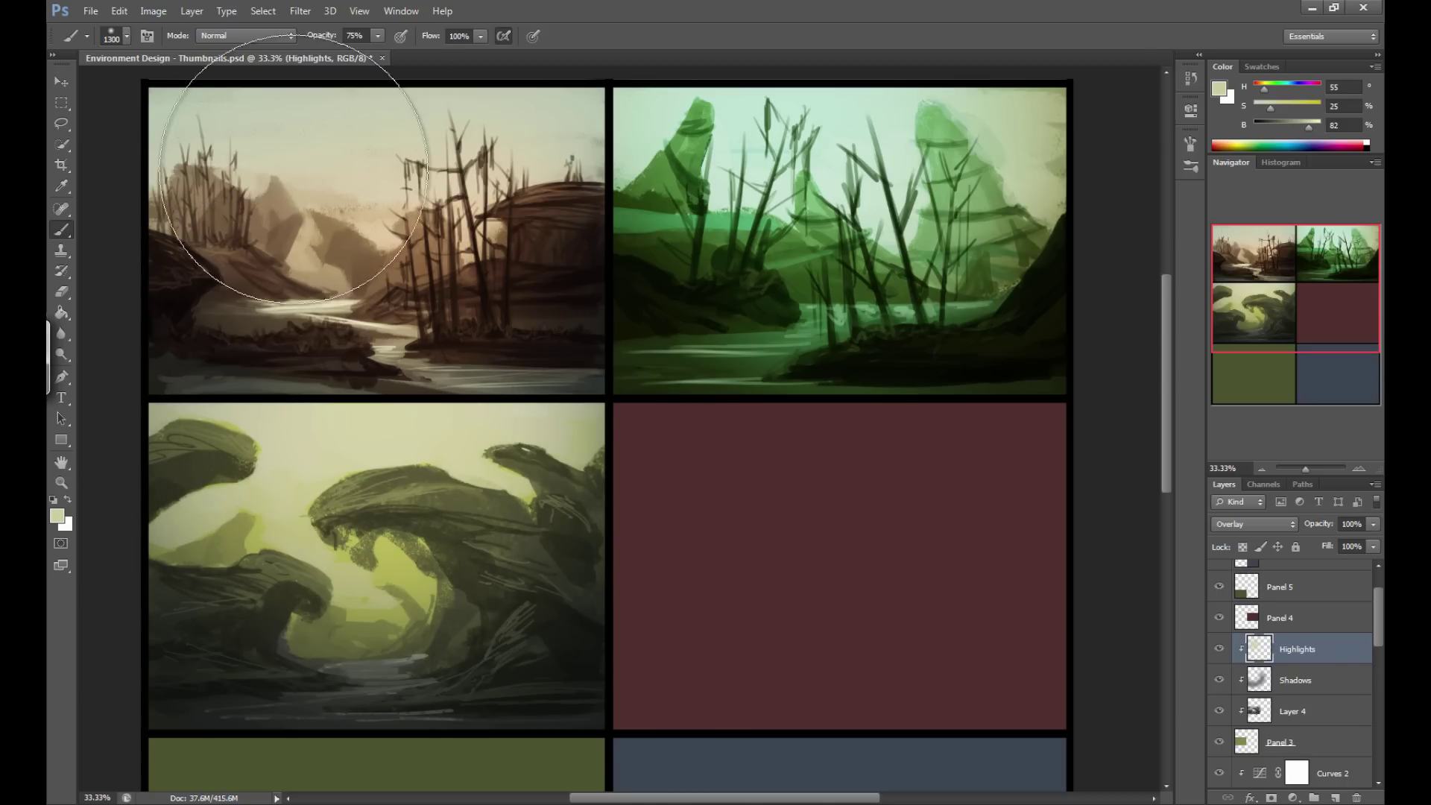
Shift the Highlights layer's hue to +15 with Hue/Saturation.
{"action": "left_click", "coordinate": [154, 12]}
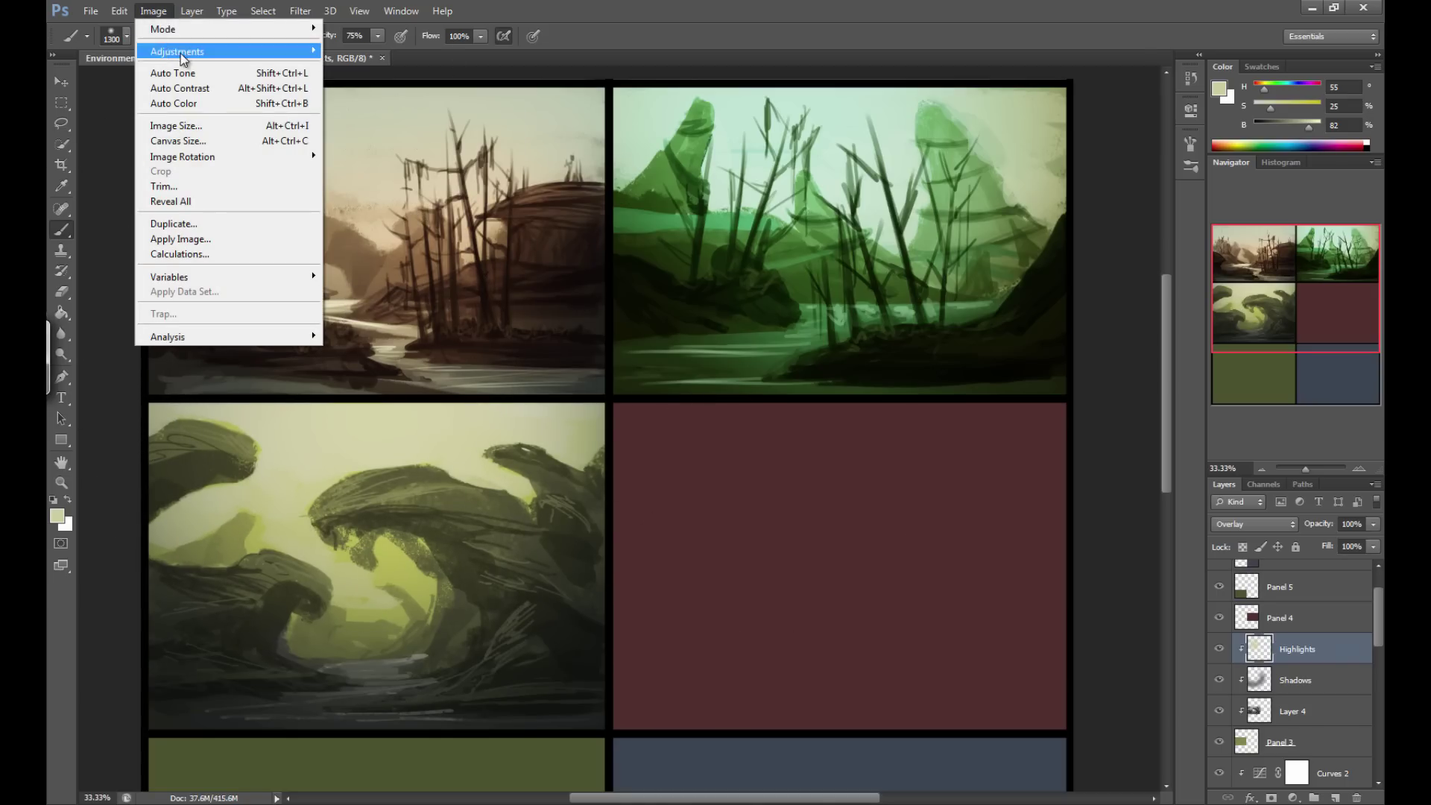
{"action": "mouse_move", "coordinate": [190, 54]}
{"action": "left_click", "coordinate": [459, 135]}
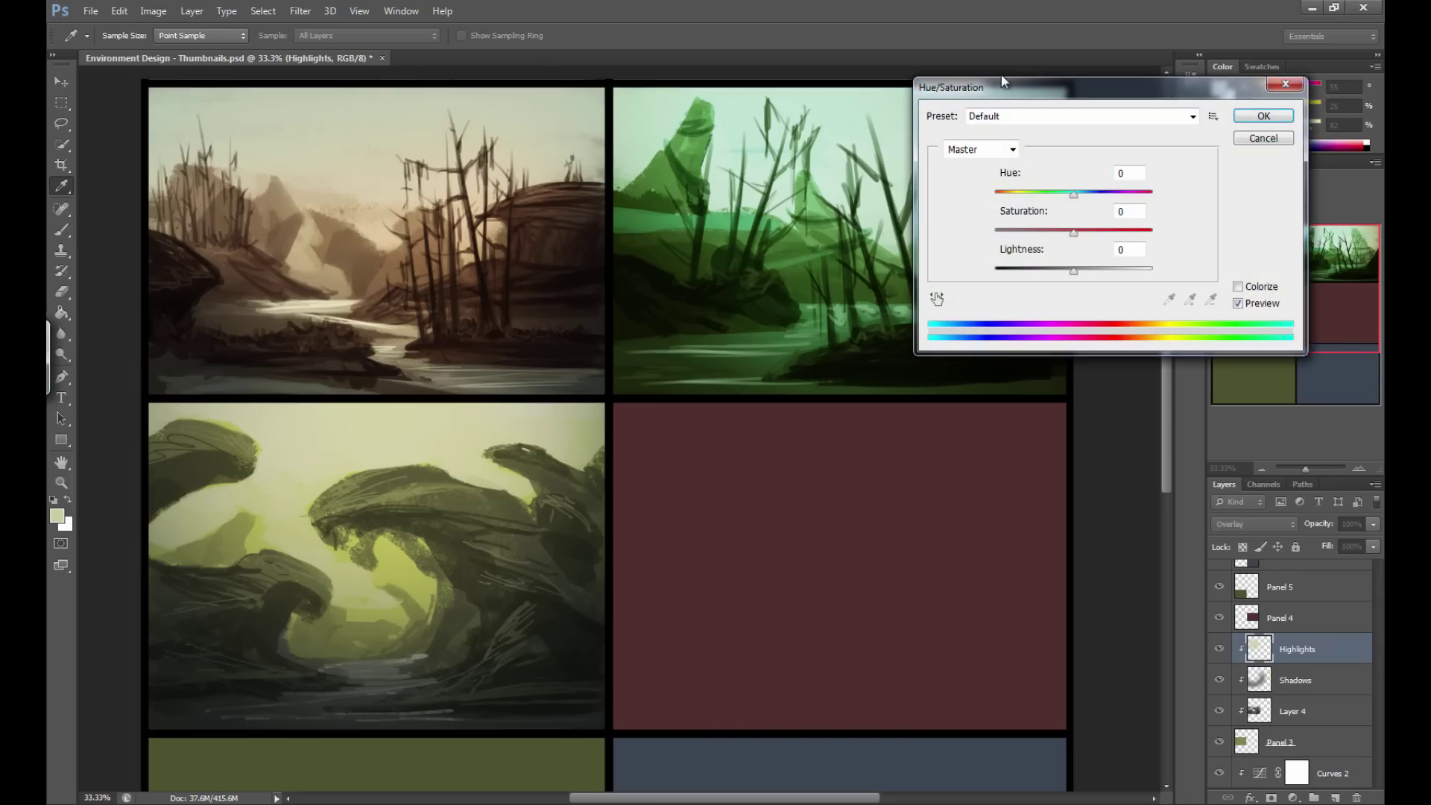
{"action": "mouse_move", "coordinate": [1079, 193]}
{"action": "left_mouse_down"}
{"action": "mouse_move", "coordinate": [1055, 199]}
{"action": "mouse_move", "coordinate": [1103, 209]}
{"action": "mouse_move", "coordinate": [1090, 209]}
{"action": "left_mouse_up"}
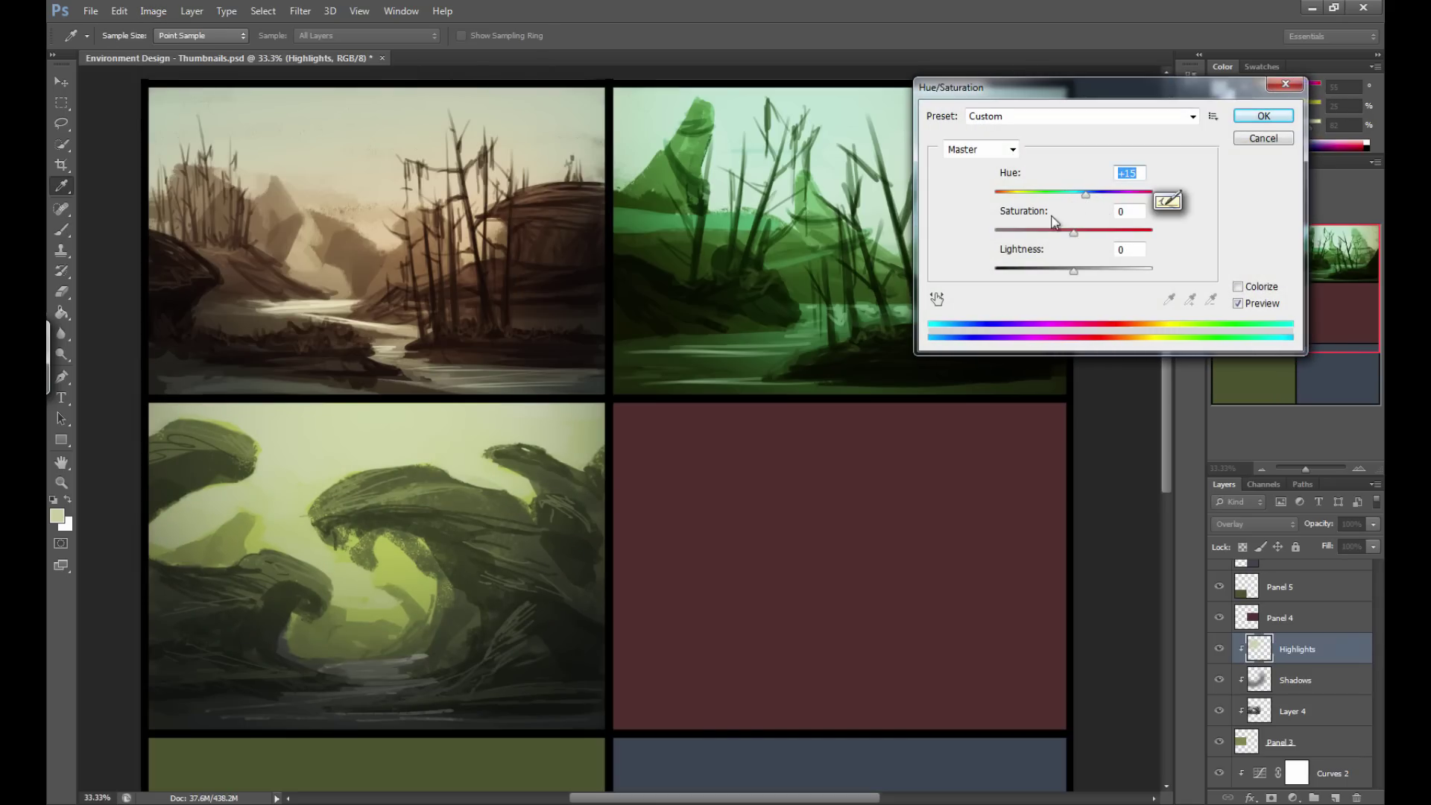
{"action": "left_click", "coordinate": [1263, 118]}
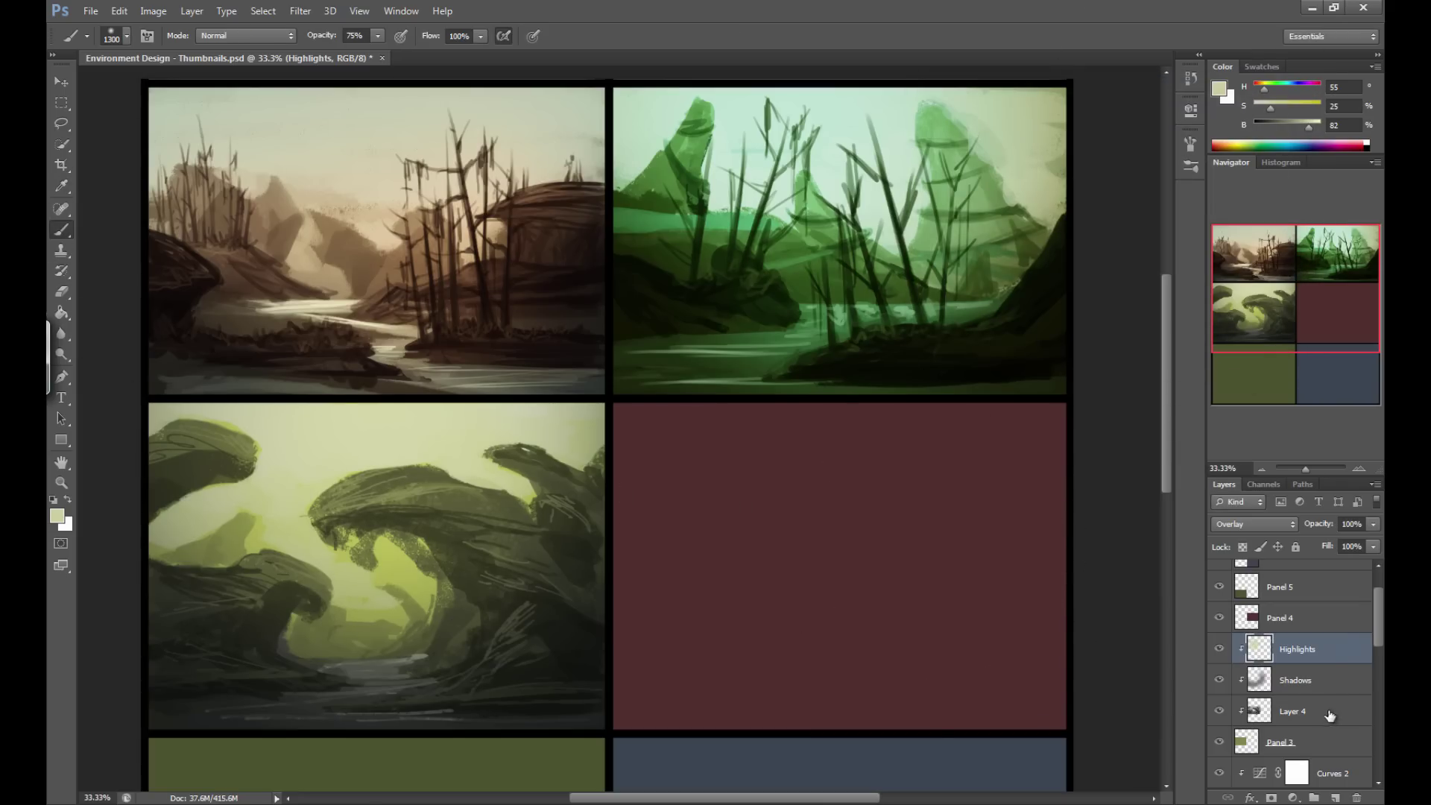
Add a new clipped layer above Highlights and brush a soft haze over the arch and background in sampled pale olive.
{"action": "left_click", "coordinate": [1336, 797]}
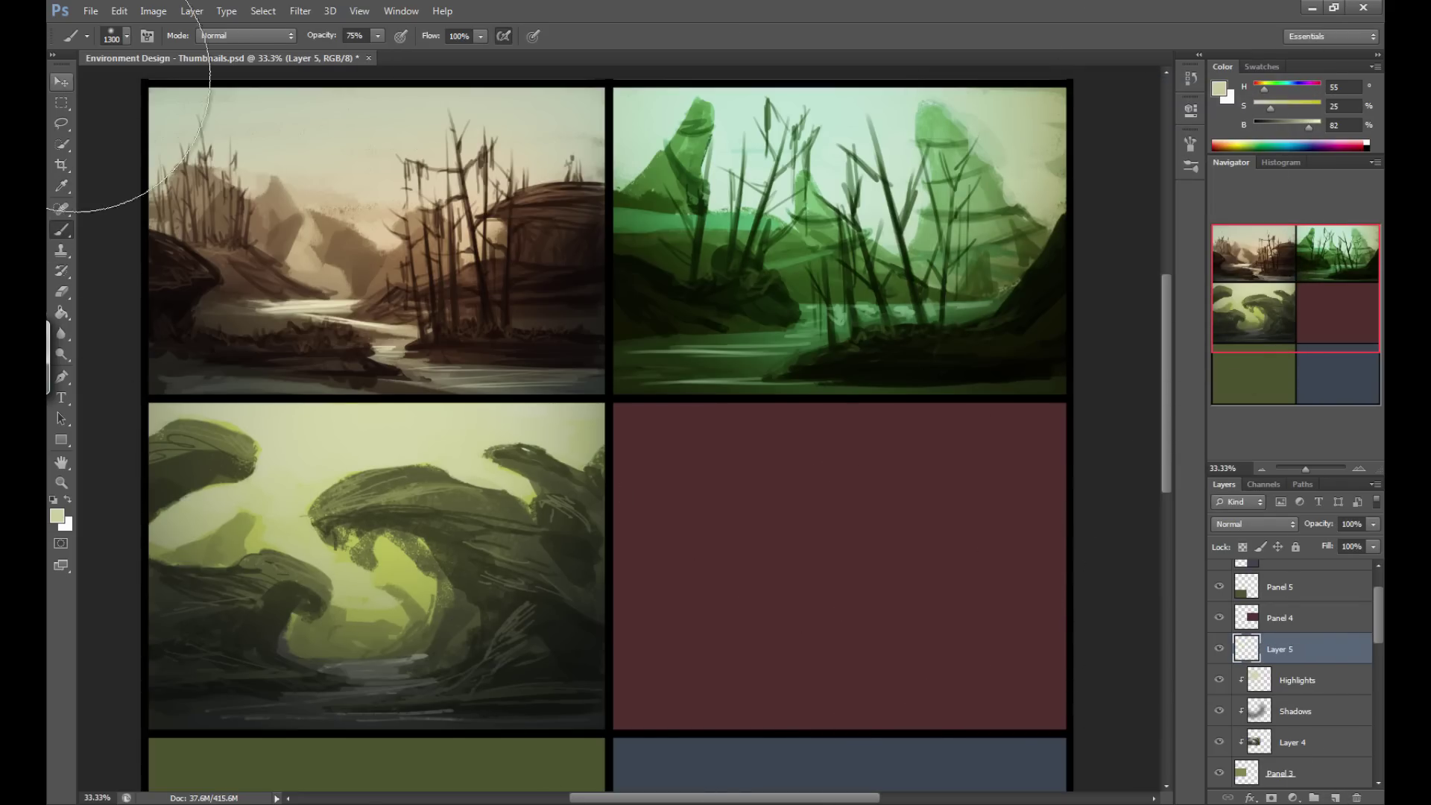
{"action": "left_click", "coordinate": [1323, 663], "text": "alt"}
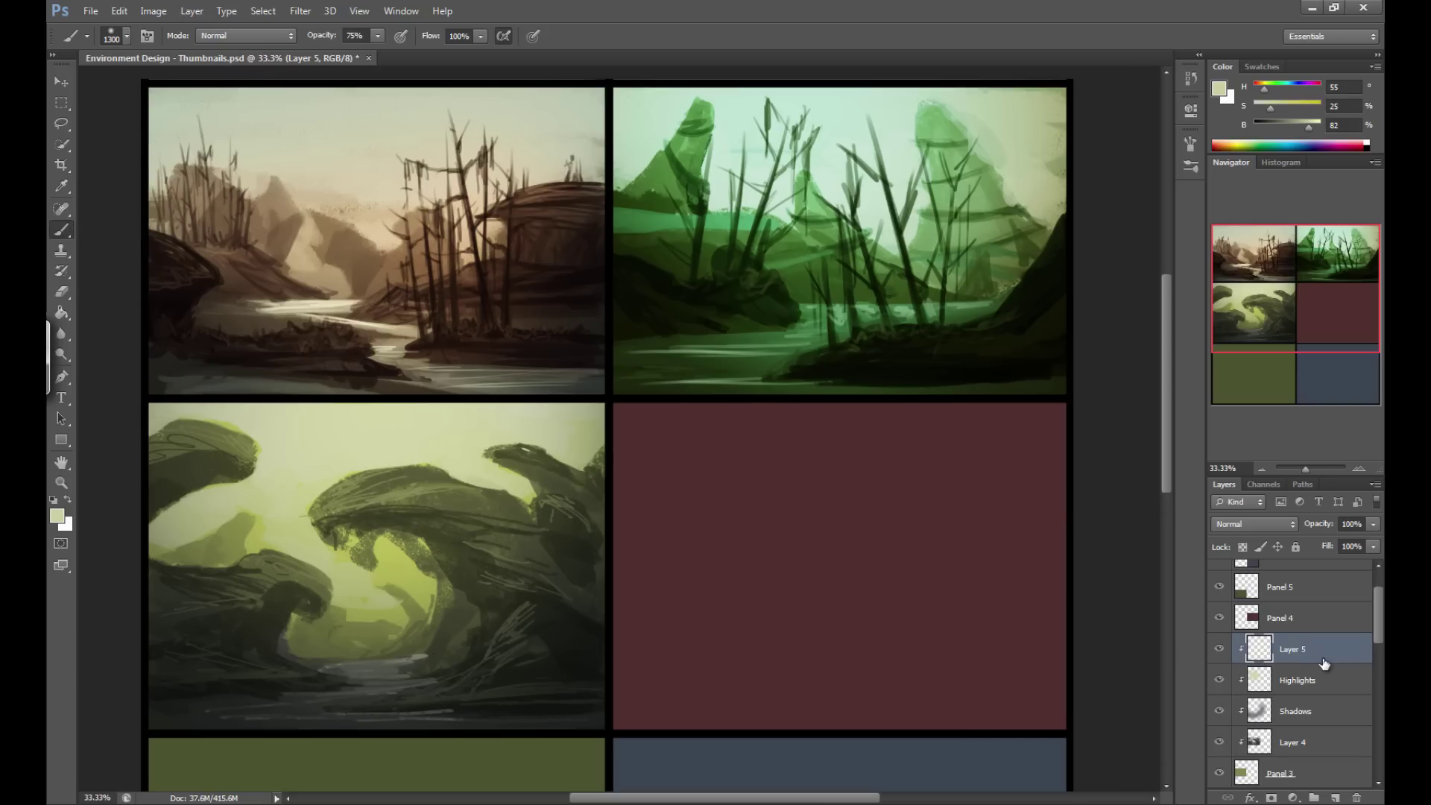
{"action": "left_click", "coordinate": [117, 39]}
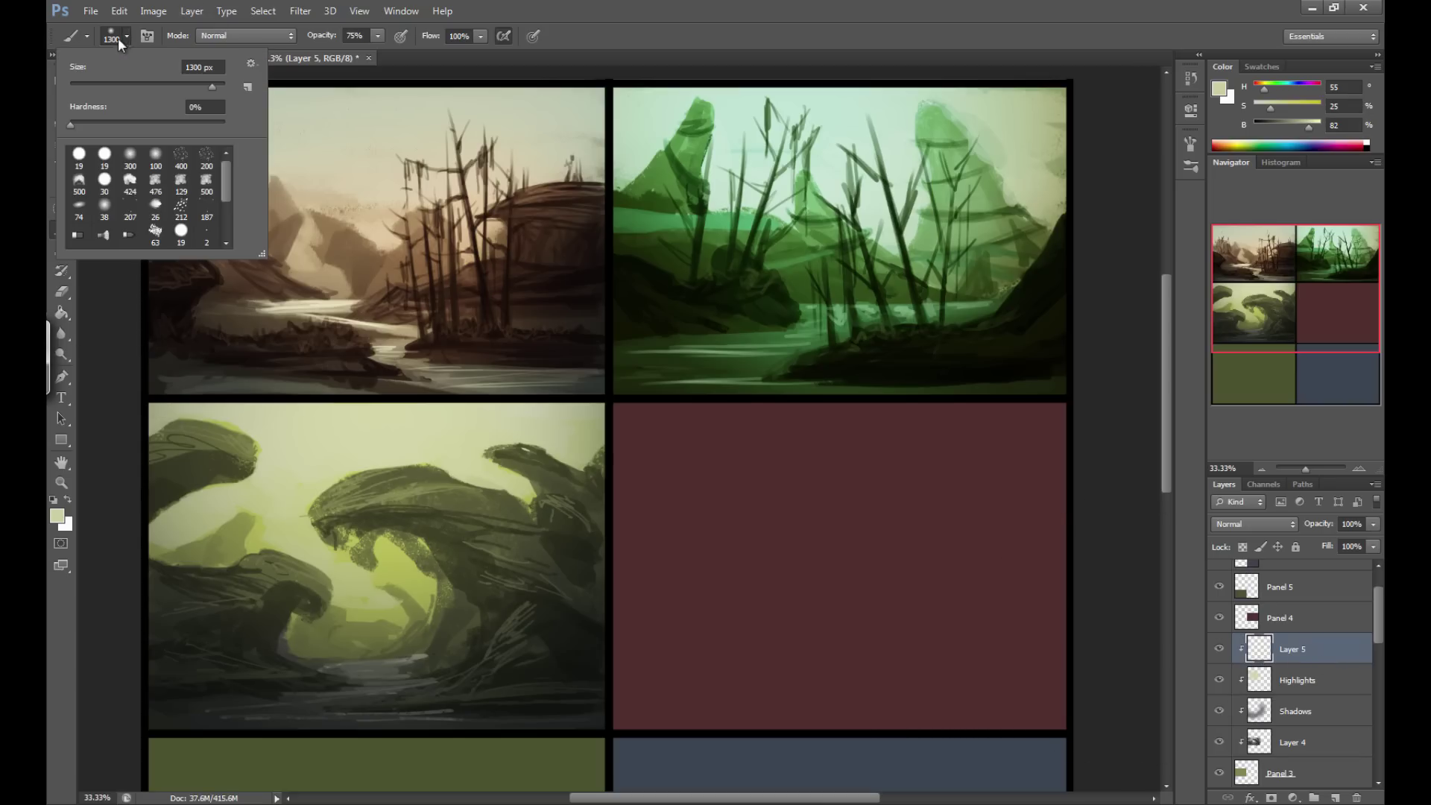
{"action": "left_click", "coordinate": [138, 575], "text": "alt"}
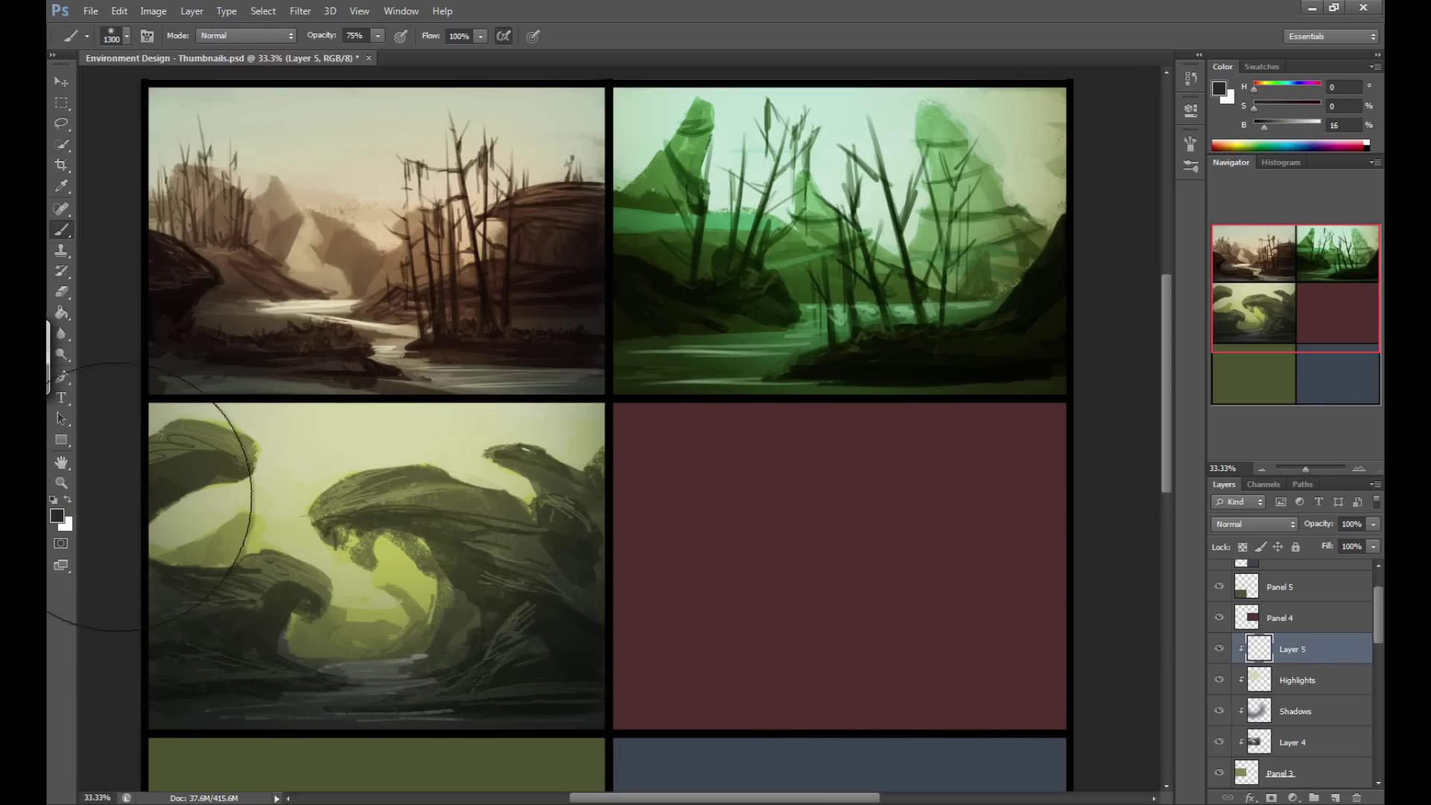
{"action": "left_click", "coordinate": [274, 527], "text": "alt"}
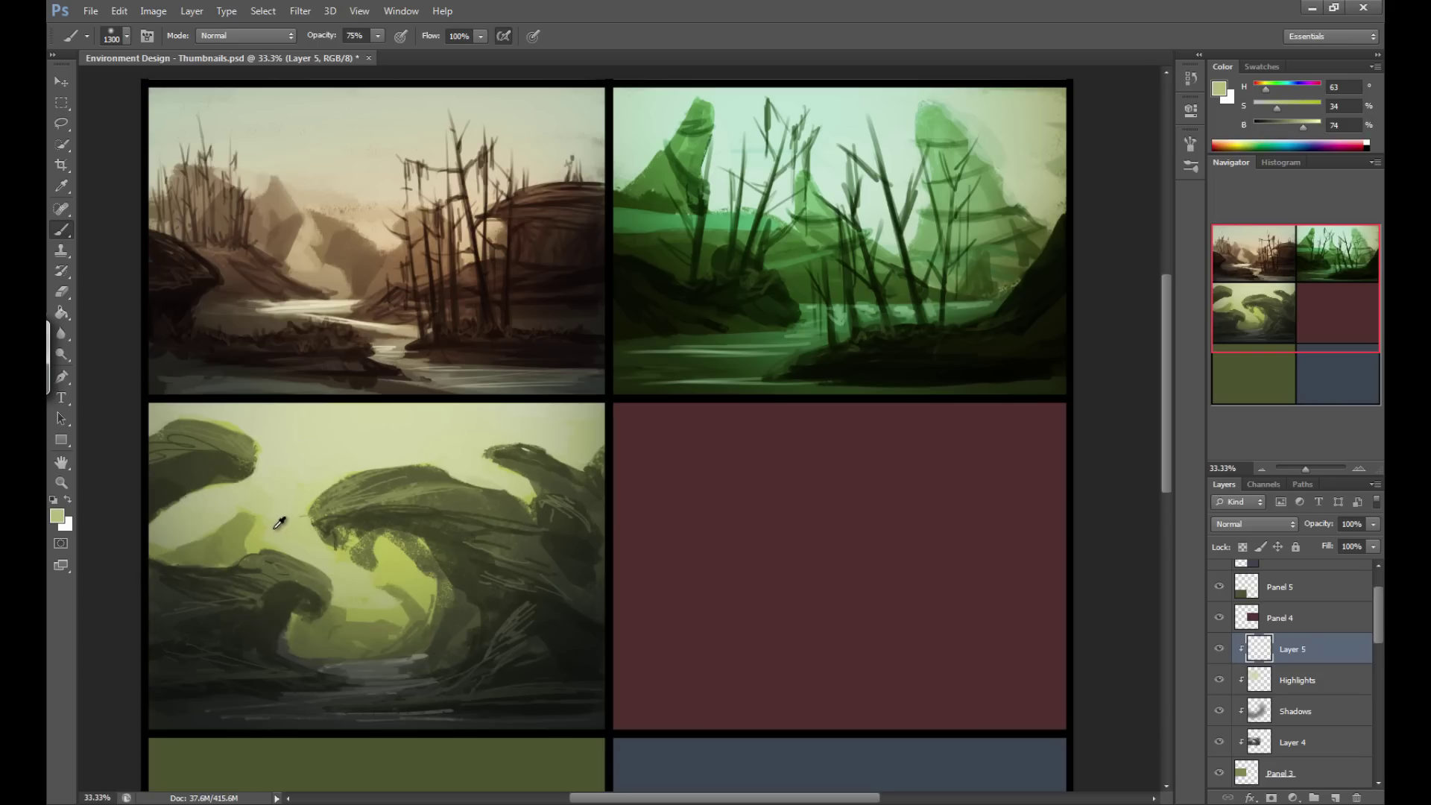
{"action": "key", "text": "bracketleft"}
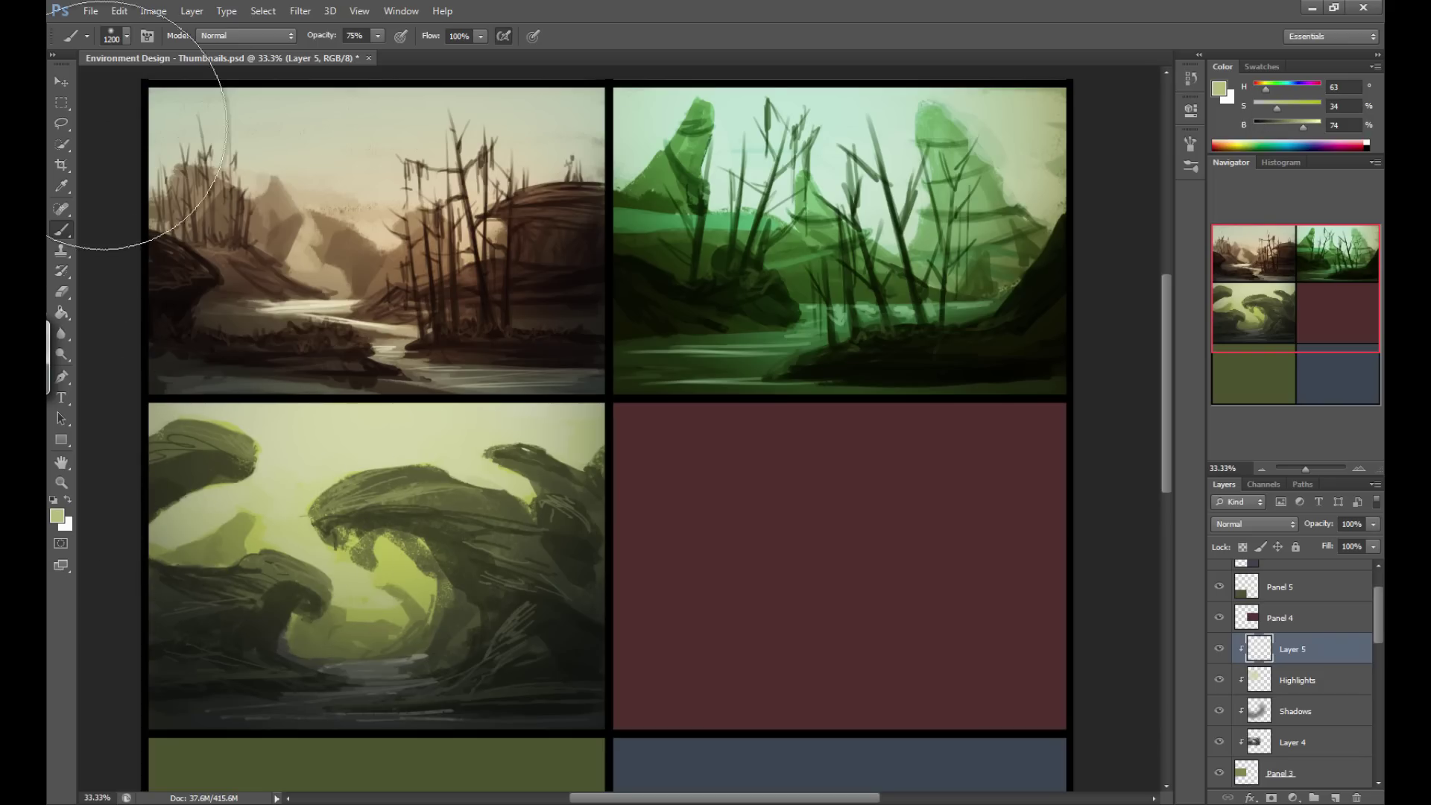
{"action": "left_click", "coordinate": [126, 35]}
{"action": "left_click", "coordinate": [126, 35]}
{"action": "key", "text": "bracketleft"}
{"action": "mouse_move", "coordinate": [477, 607]}
{"action": "left_mouse_down"}
{"action": "mouse_move", "coordinate": [465, 592]}
{"action": "mouse_move", "coordinate": [488, 581]}
{"action": "mouse_move", "coordinate": [461, 601]}
{"action": "mouse_move", "coordinate": [350, 455]}
{"action": "left_mouse_up"}
Set the foreground colour to near-black olive (H 75, S 28, B 6) and switch to the textured 63 px brush.
{"action": "left_click", "coordinate": [567, 630], "text": "alt"}
{"action": "key", "text": "bracketleft"}
{"action": "left_click_drag", "start_coordinate": [1260, 133], "coordinate": [1258, 131]}
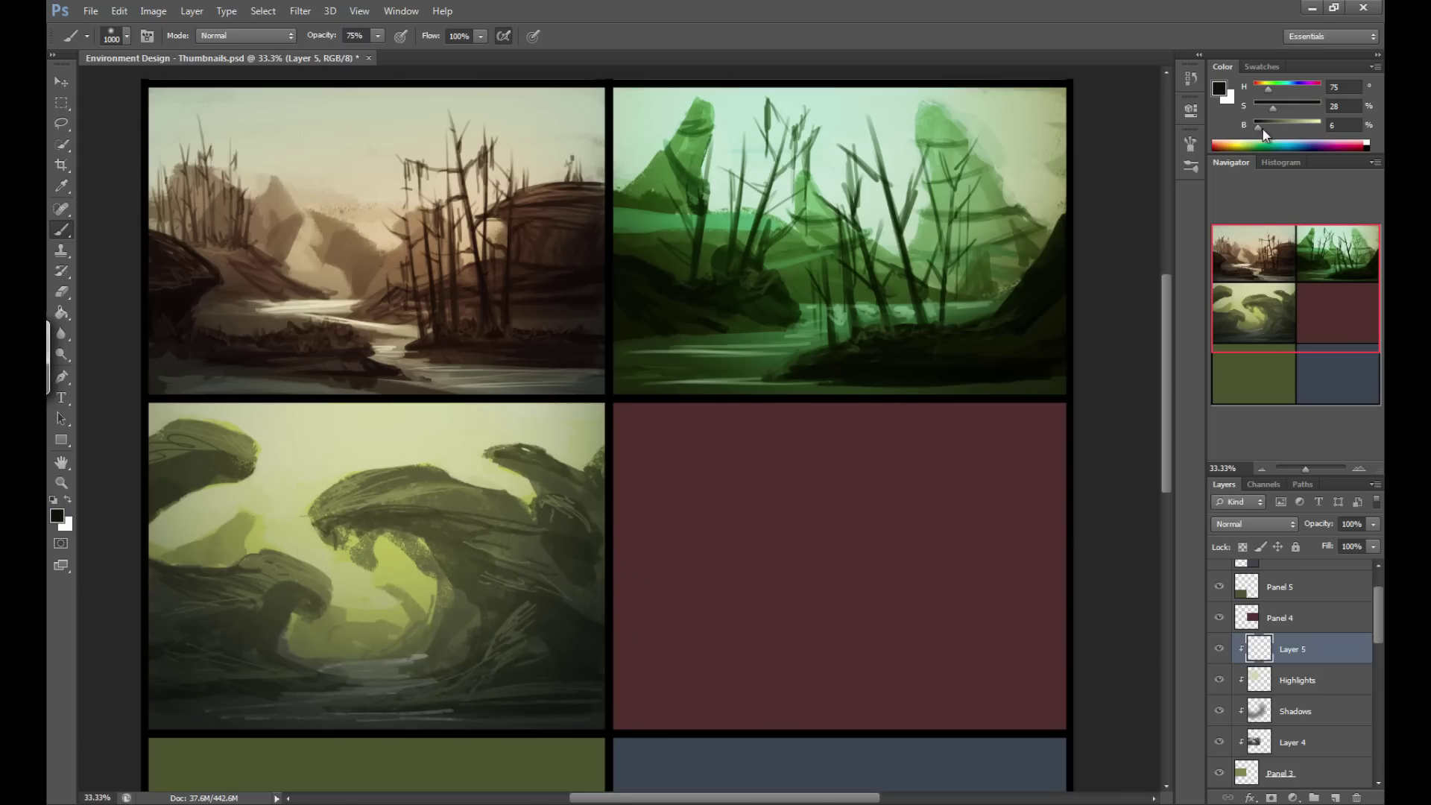
{"action": "key", "text": "bracketleft"}
{"action": "key", "text": "bracketleft"}
{"action": "key", "text": "bracketleft"}
{"action": "key", "text": "bracketleft"}
{"action": "key", "text": "bracketleft"}
{"action": "key", "text": "bracketleft"}
{"action": "key", "text": "bracketleft"}
{"action": "key", "text": "bracketleft"}
{"action": "key", "text": "bracketleft"}
{"action": "key", "text": "bracketleft"}
{"action": "left_click", "coordinate": [127, 36]}
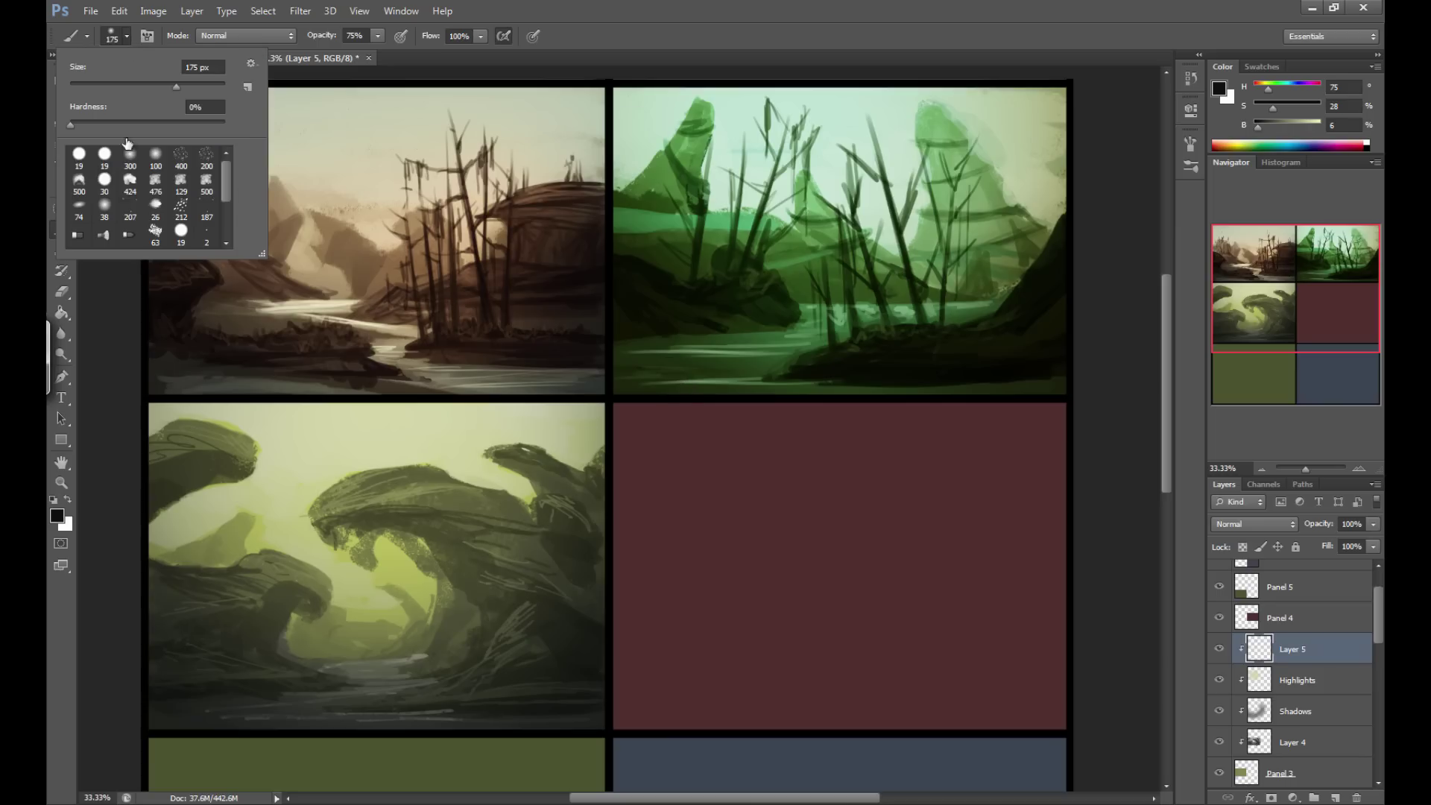
{"action": "left_click", "coordinate": [79, 156]}
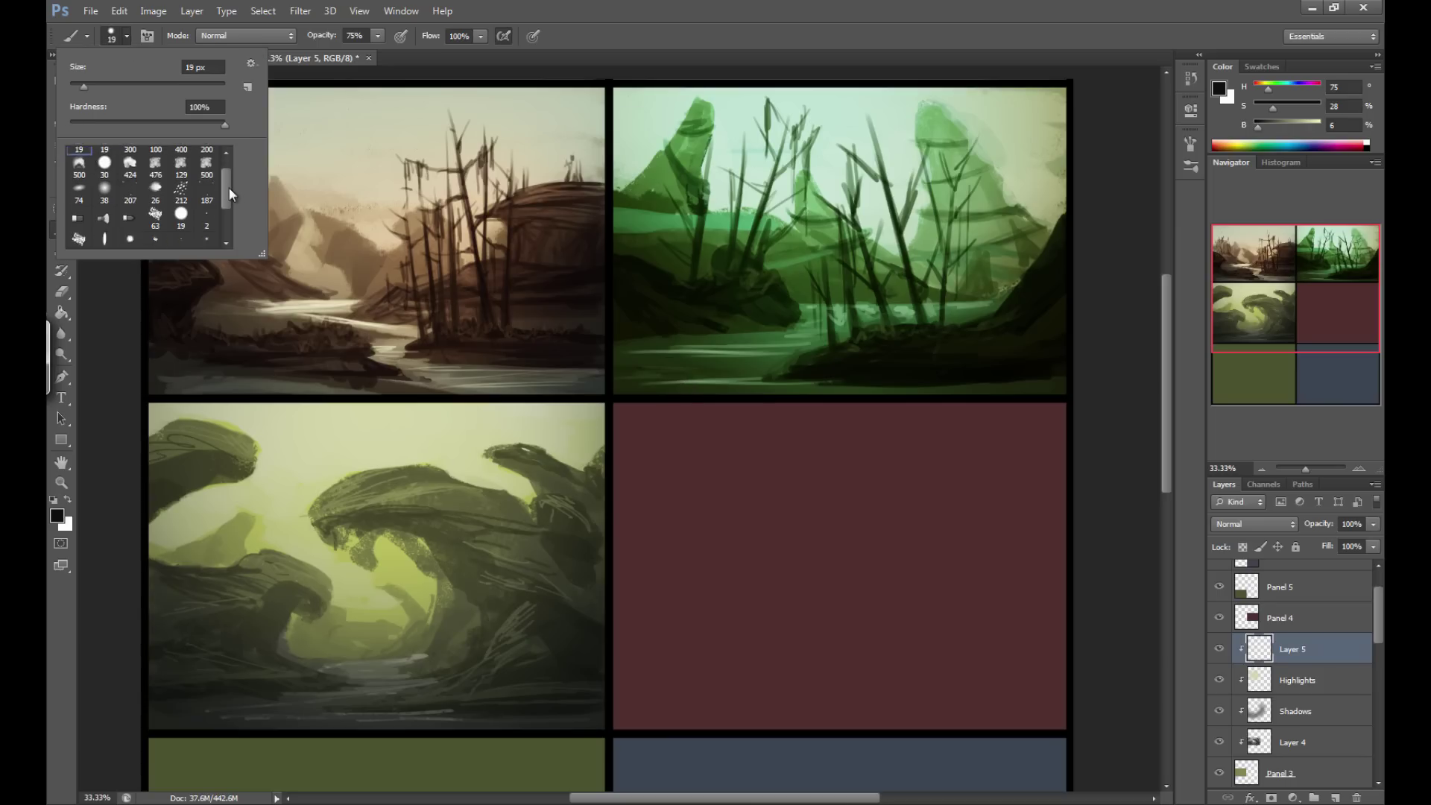
{"action": "scroll", "coordinate": [175, 235], "scroll_direction": "down", "scroll_amount": 3}
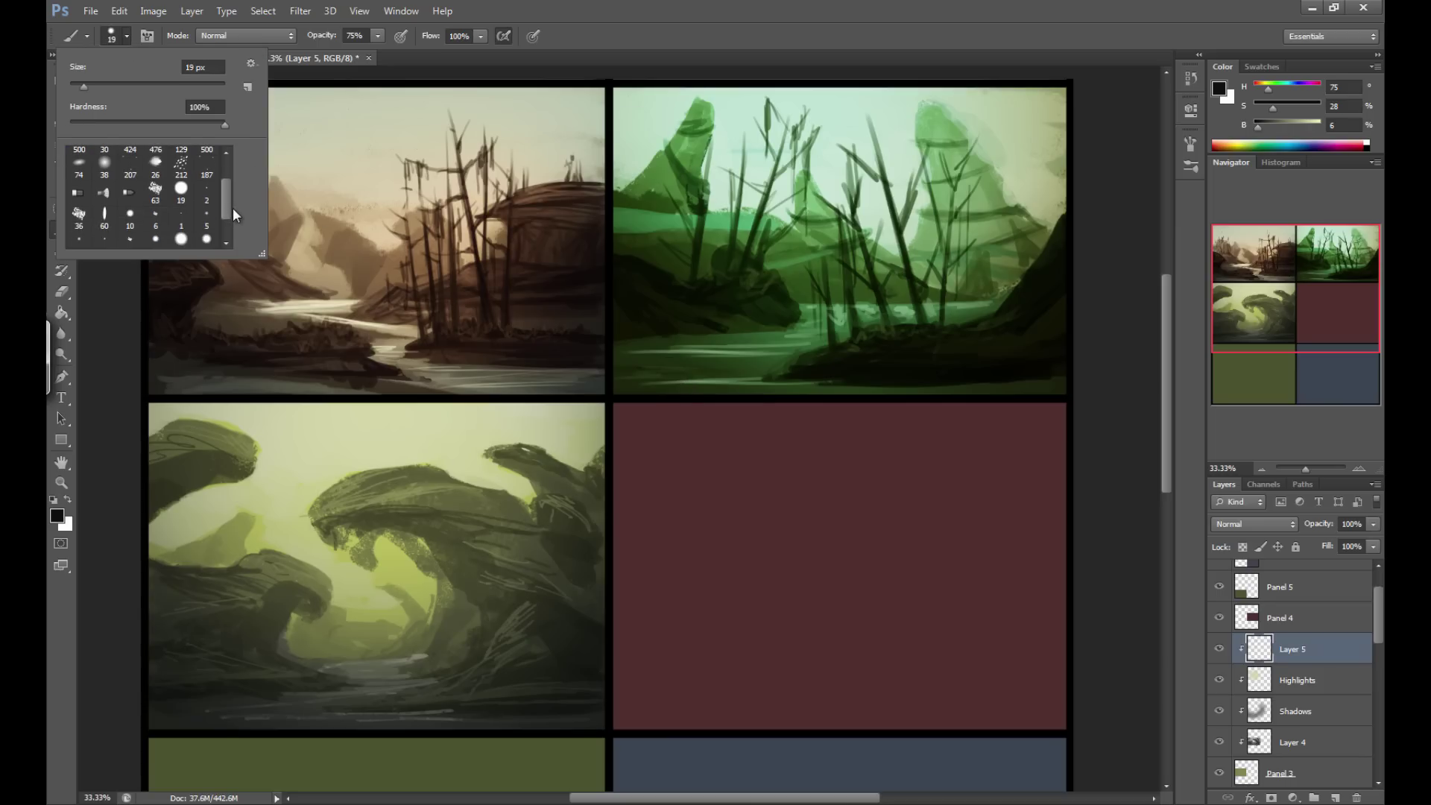
{"action": "left_click", "coordinate": [155, 192]}
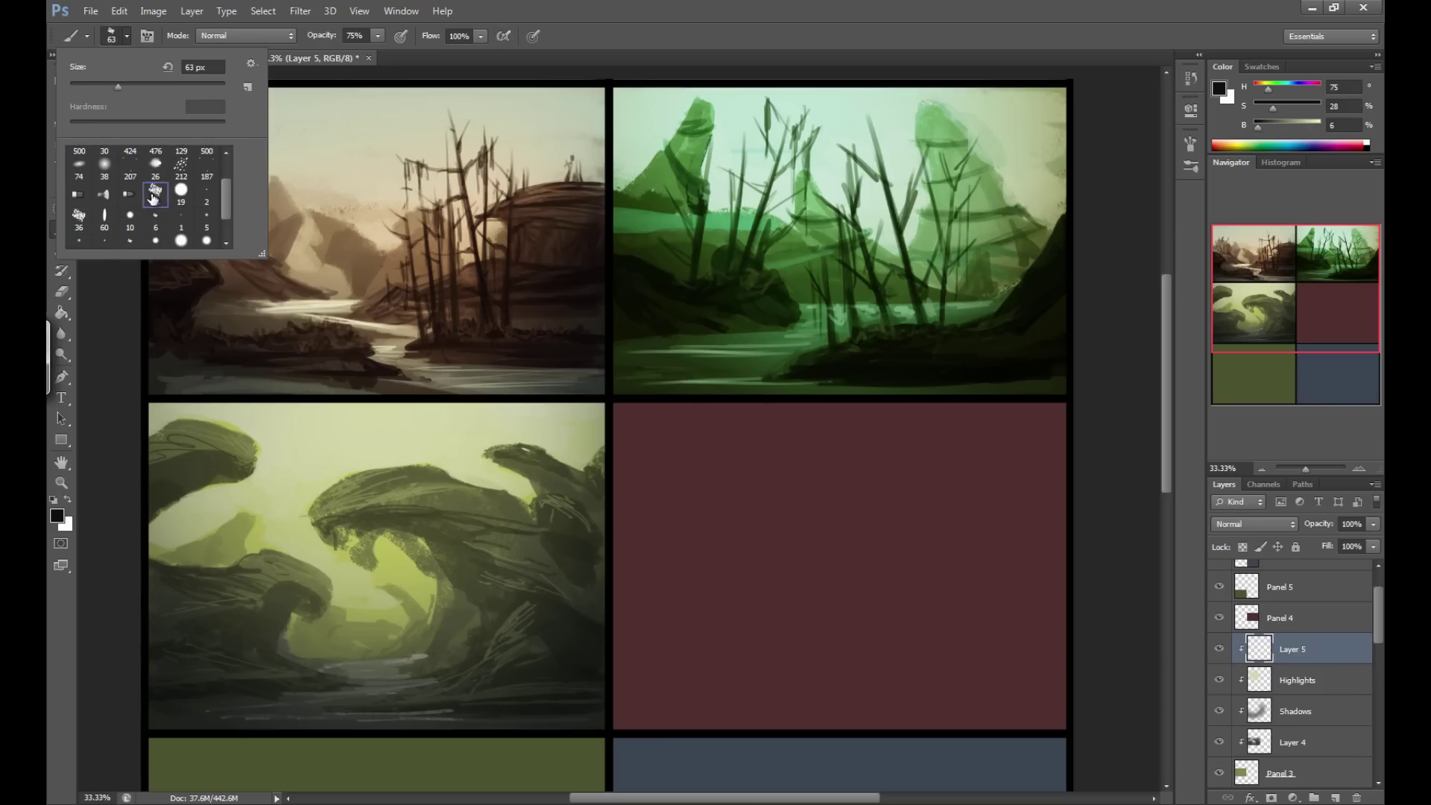
{"action": "left_click", "coordinate": [1098, 622]}
Paint a dark rock with branches on the near bank beneath the arch, using sampled dark tones and a smaller brush.
{"action": "mouse_move", "coordinate": [524, 695]}
{"action": "left_mouse_down"}
{"action": "mouse_move", "coordinate": [460, 656]}
{"action": "mouse_move", "coordinate": [505, 678]}
{"action": "mouse_move", "coordinate": [534, 672]}
{"action": "mouse_move", "coordinate": [491, 673]}
{"action": "mouse_move", "coordinate": [470, 643]}
{"action": "mouse_move", "coordinate": [448, 668]}
{"action": "left_mouse_up"}
{"action": "left_click", "coordinate": [535, 671], "text": "alt"}
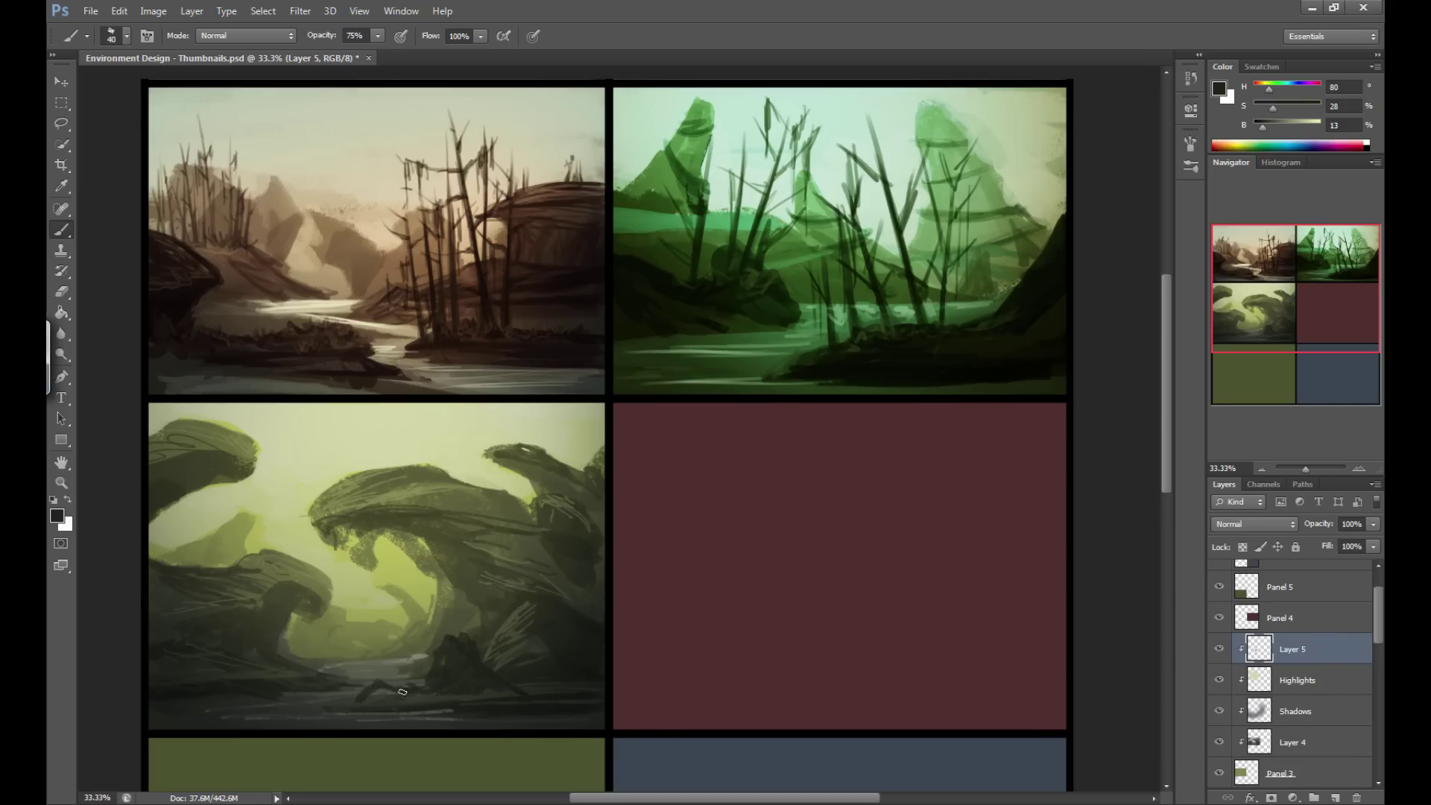
{"action": "left_click", "coordinate": [460, 681], "text": "alt"}
{"action": "left_click", "coordinate": [492, 682], "text": "alt"}
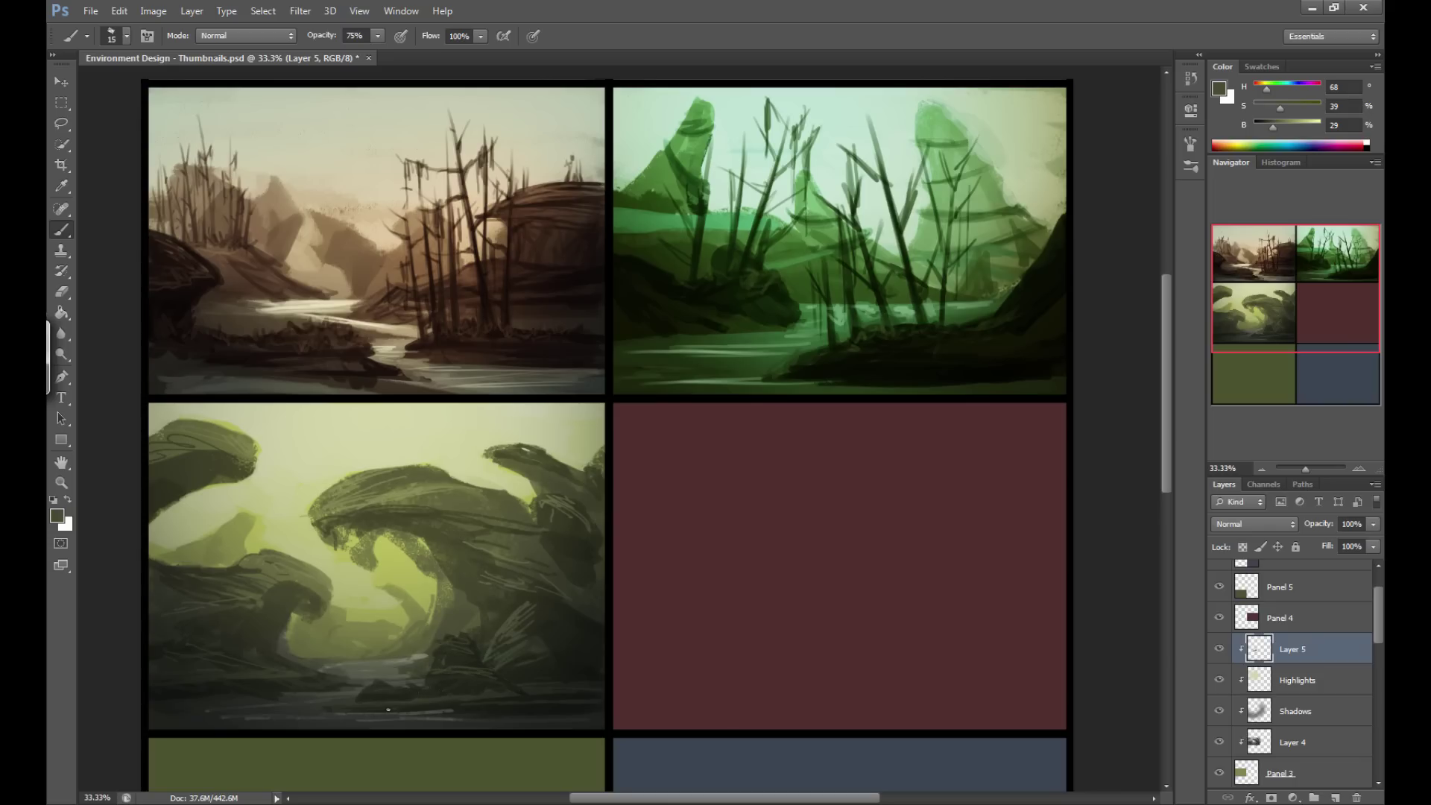
Detail the foreground rock and branches with light and dark olive strokes sampled from the painting, using a 15–20 px brush.
{"action": "mouse_move", "coordinate": [489, 675]}
{"action": "left_mouse_down"}
{"action": "mouse_move", "coordinate": [428, 672]}
{"action": "mouse_move", "coordinate": [440, 683]}
{"action": "left_mouse_up"}
{"action": "key", "text": "bracketright"}
{"action": "left_click", "coordinate": [470, 663], "text": "alt"}
{"action": "left_click", "coordinate": [462, 495], "text": "alt"}
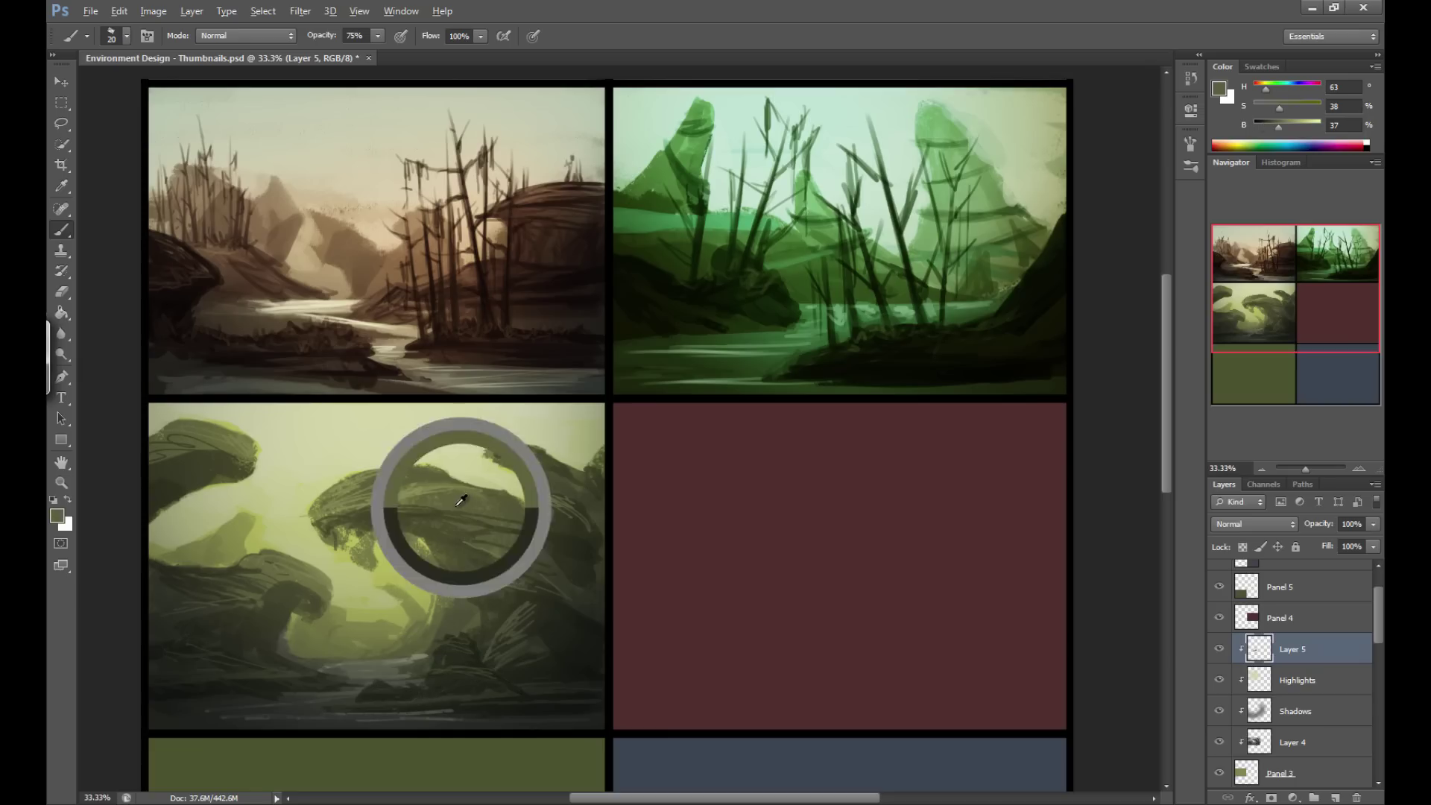
{"action": "left_click", "coordinate": [437, 673], "text": "alt"}
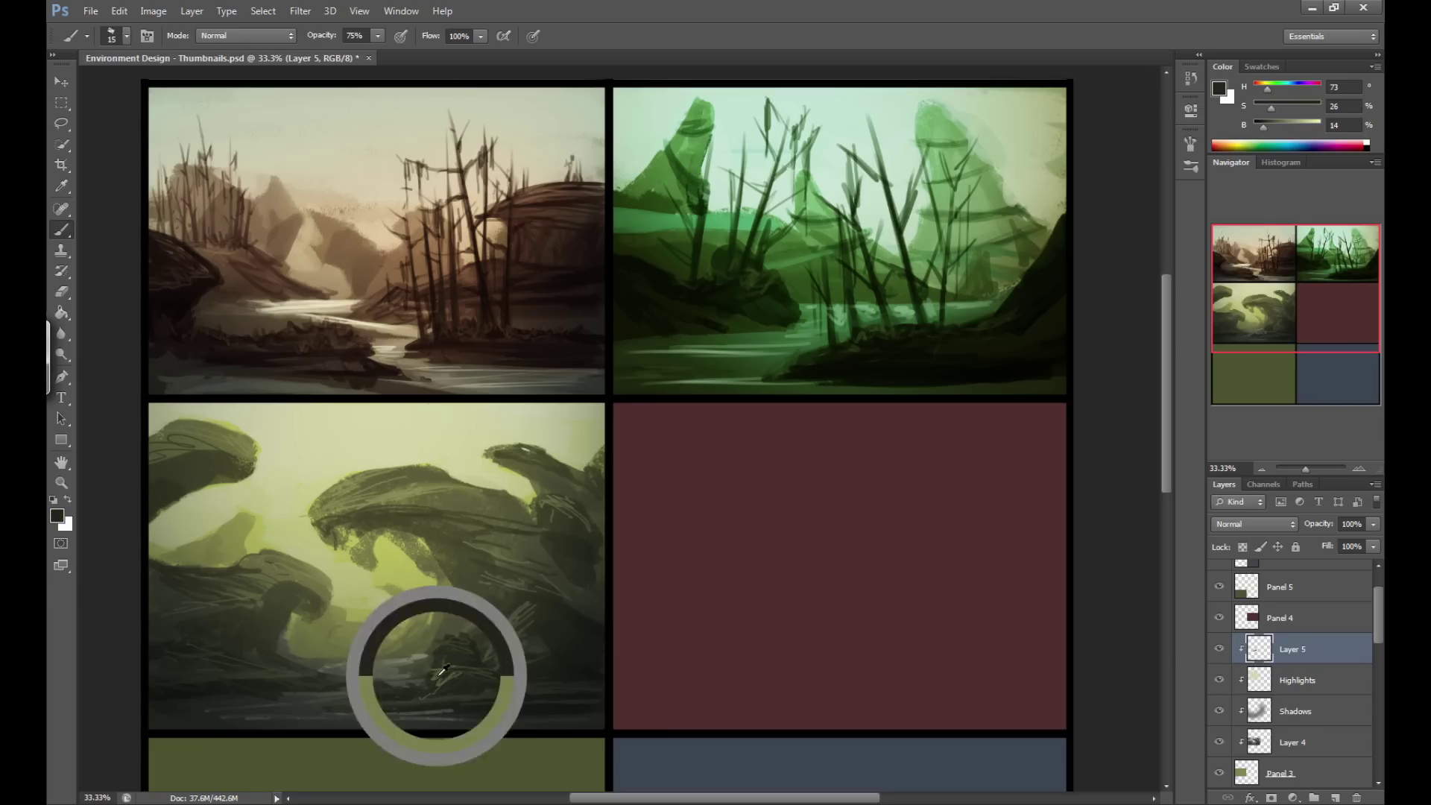
{"action": "left_click", "coordinate": [447, 673], "text": "alt"}
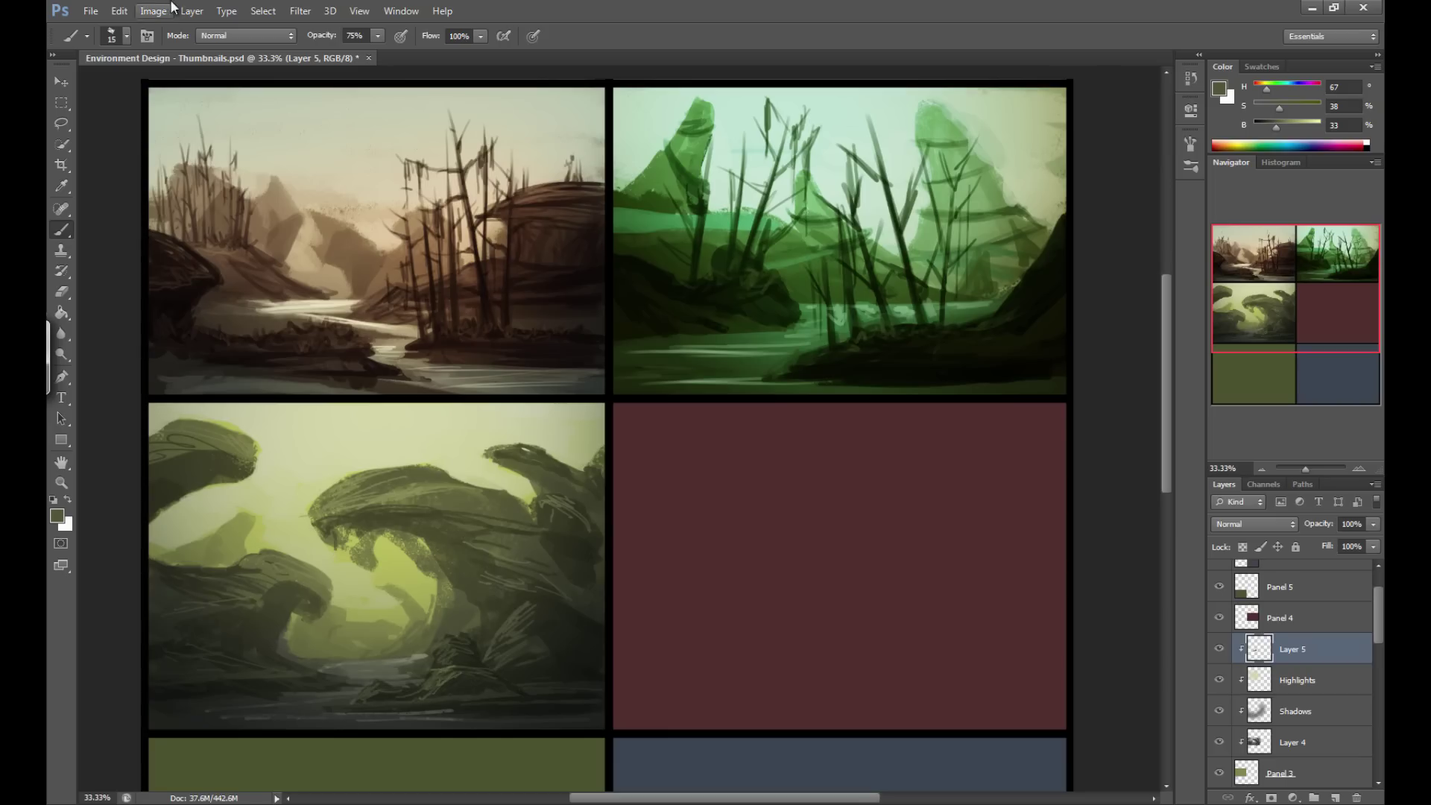
Add a Color Balance adjustment clipped to the third thumbnail, with midtones shifted to Cyan–Red +15 and Yellow–Blue -17.
{"action": "key", "text": "super+Down"}
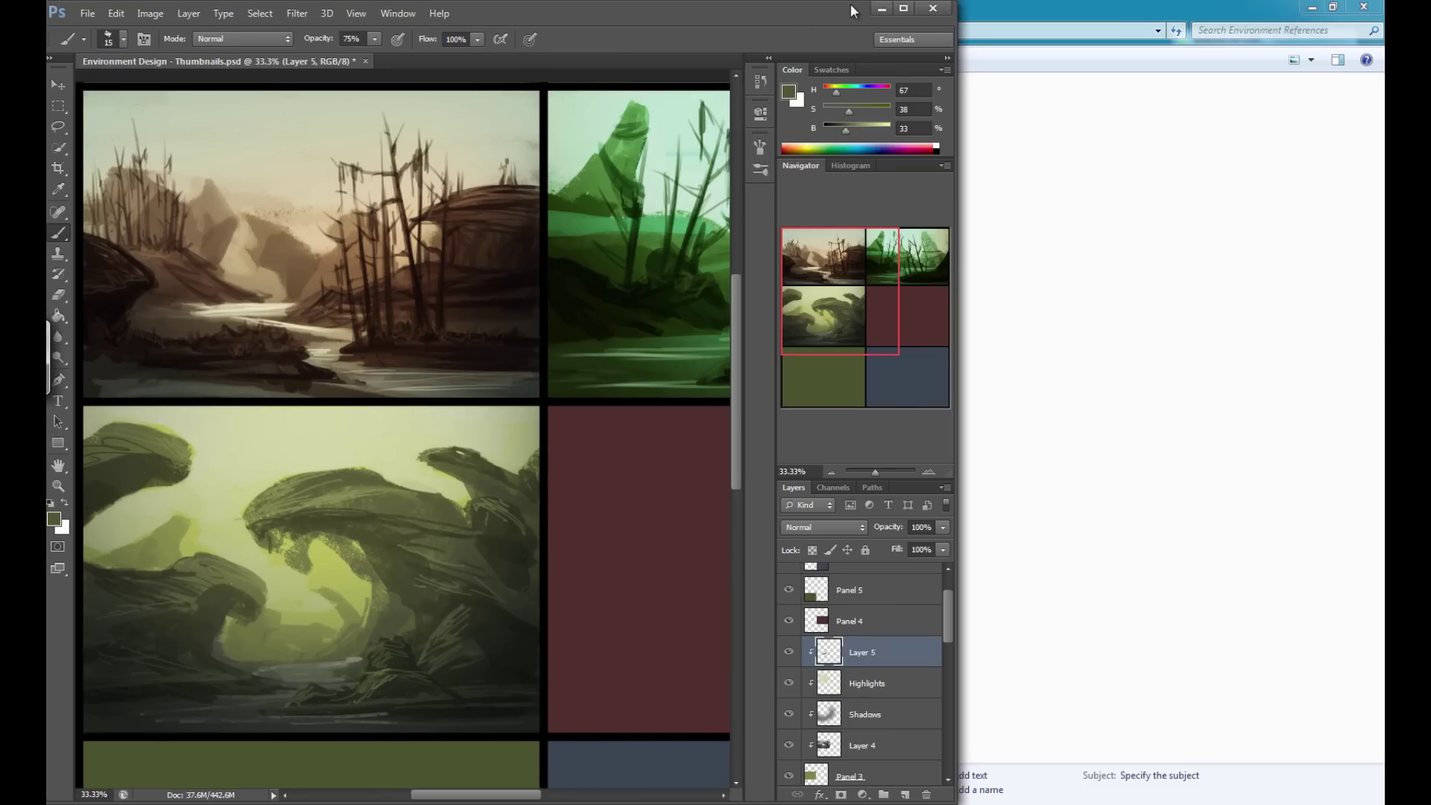
{"action": "left_click", "coordinate": [903, 8]}
{"action": "left_click", "coordinate": [195, 13]}
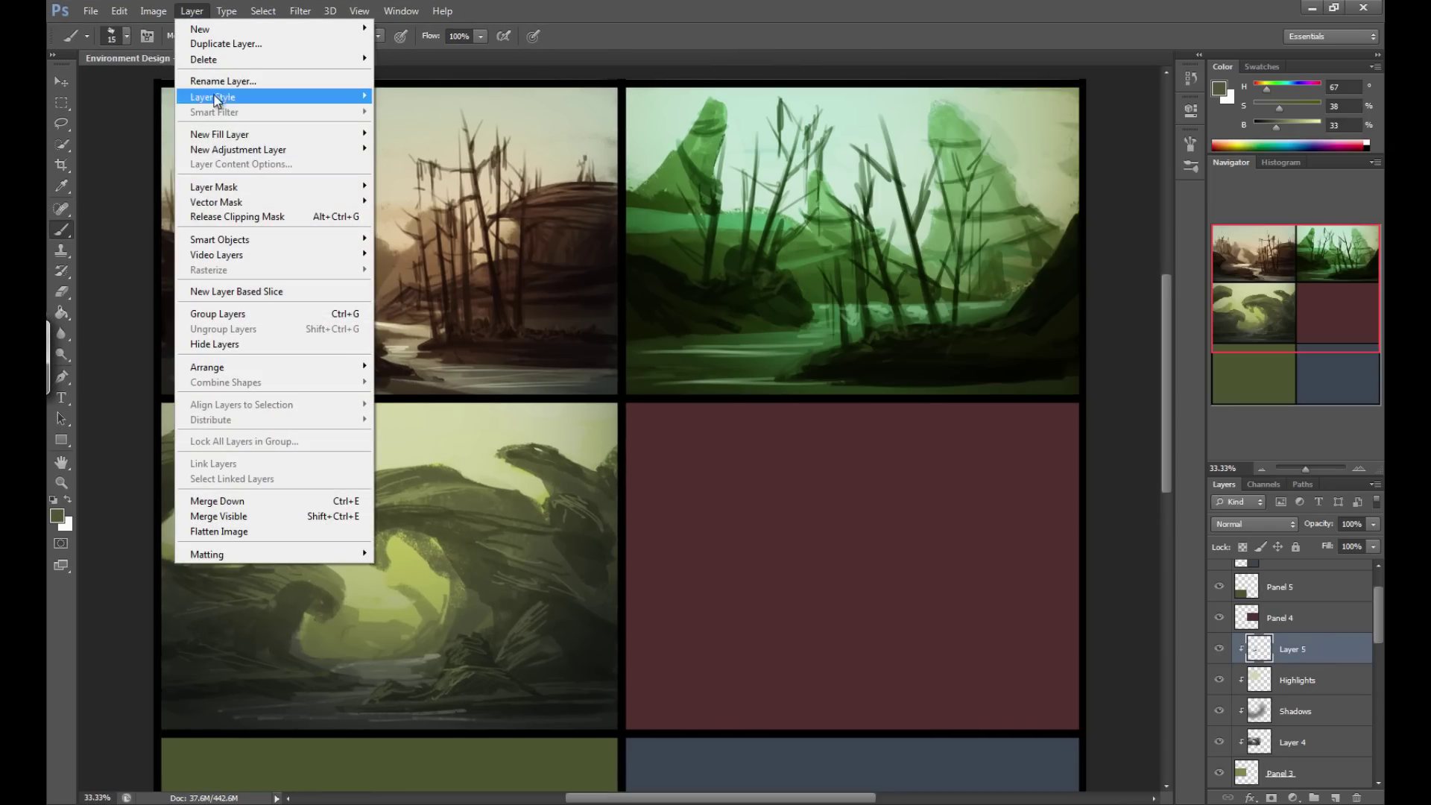
{"action": "mouse_move", "coordinate": [239, 150]}
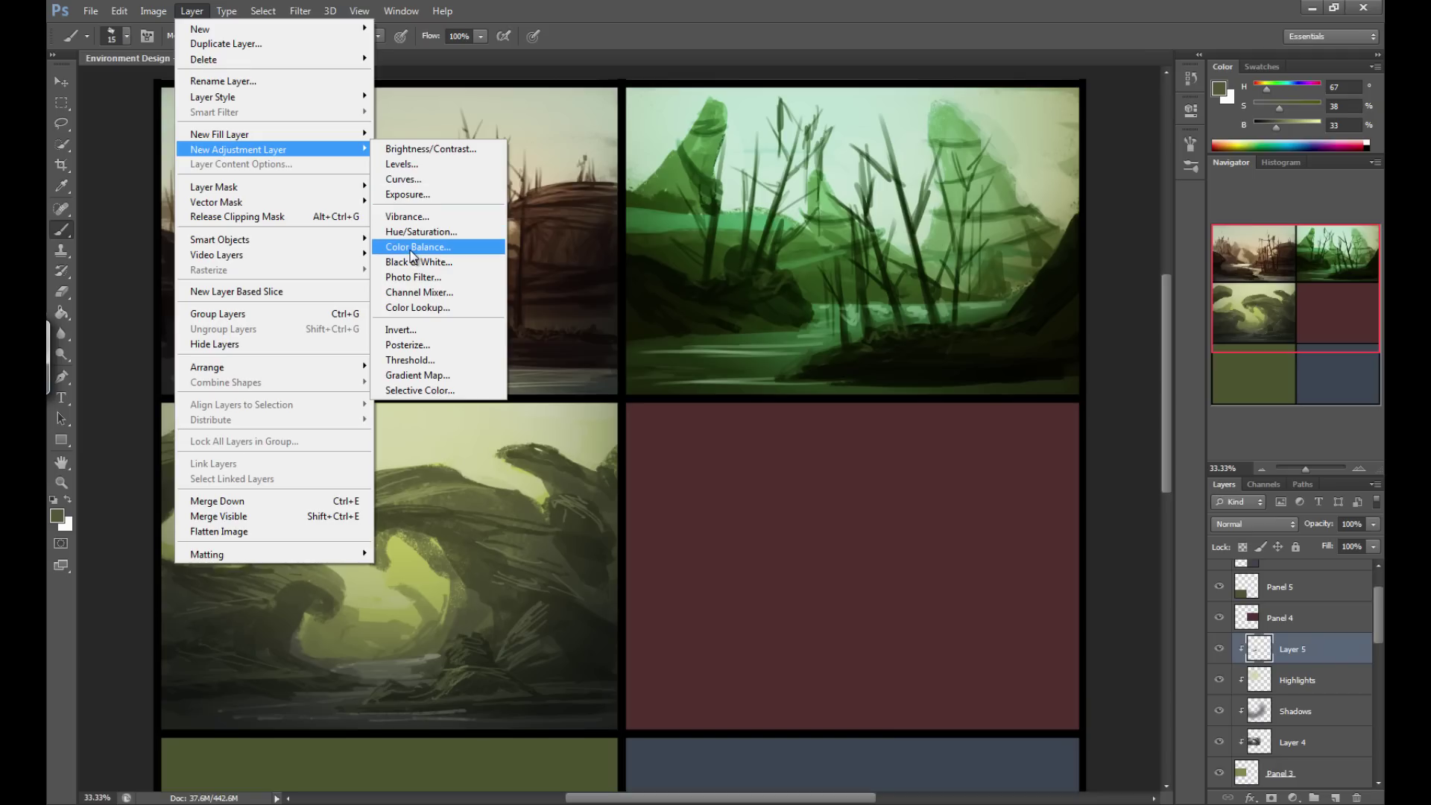
{"action": "left_click", "coordinate": [411, 248]}
{"action": "left_click", "coordinate": [847, 258]}
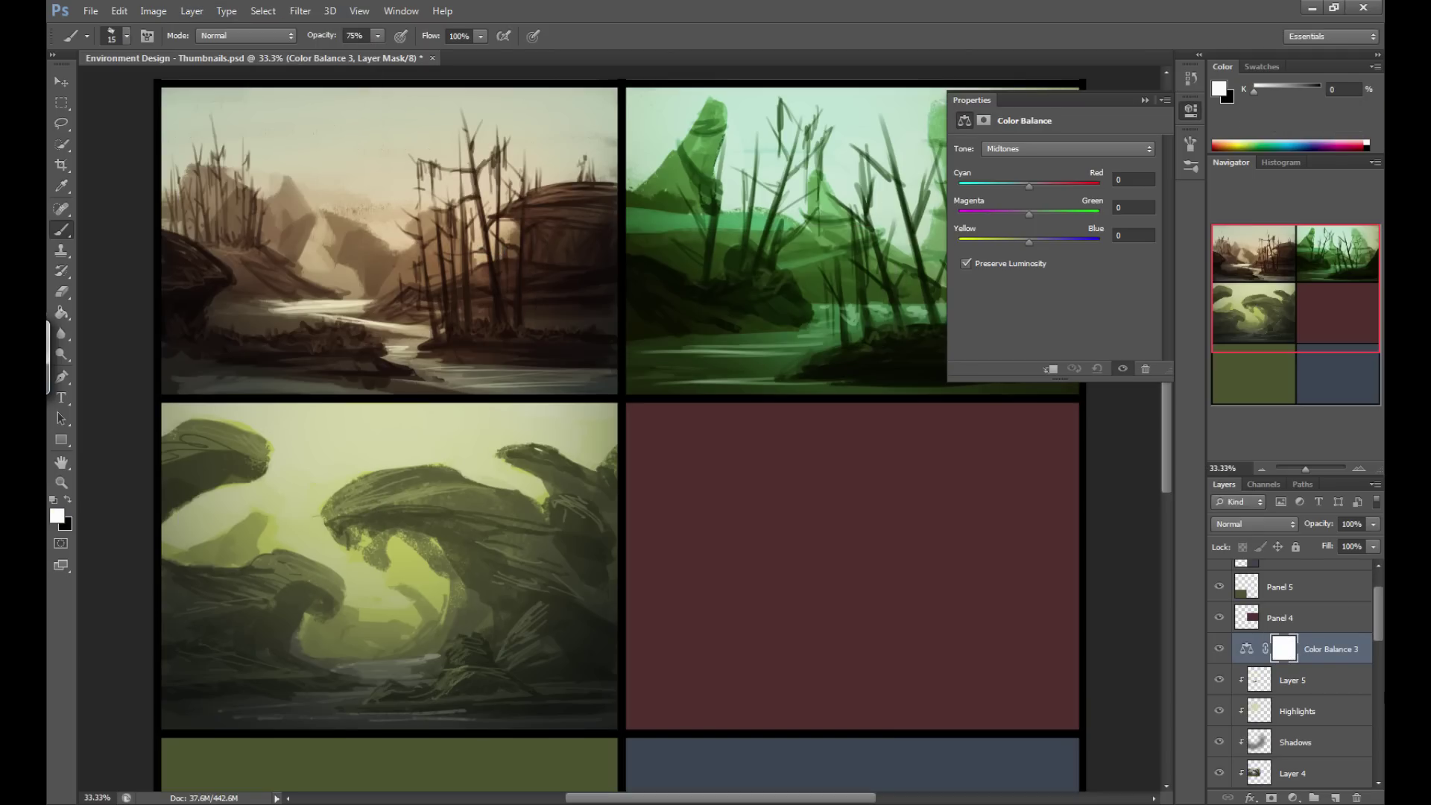
{"action": "left_click", "coordinate": [1340, 664], "text": "alt"}
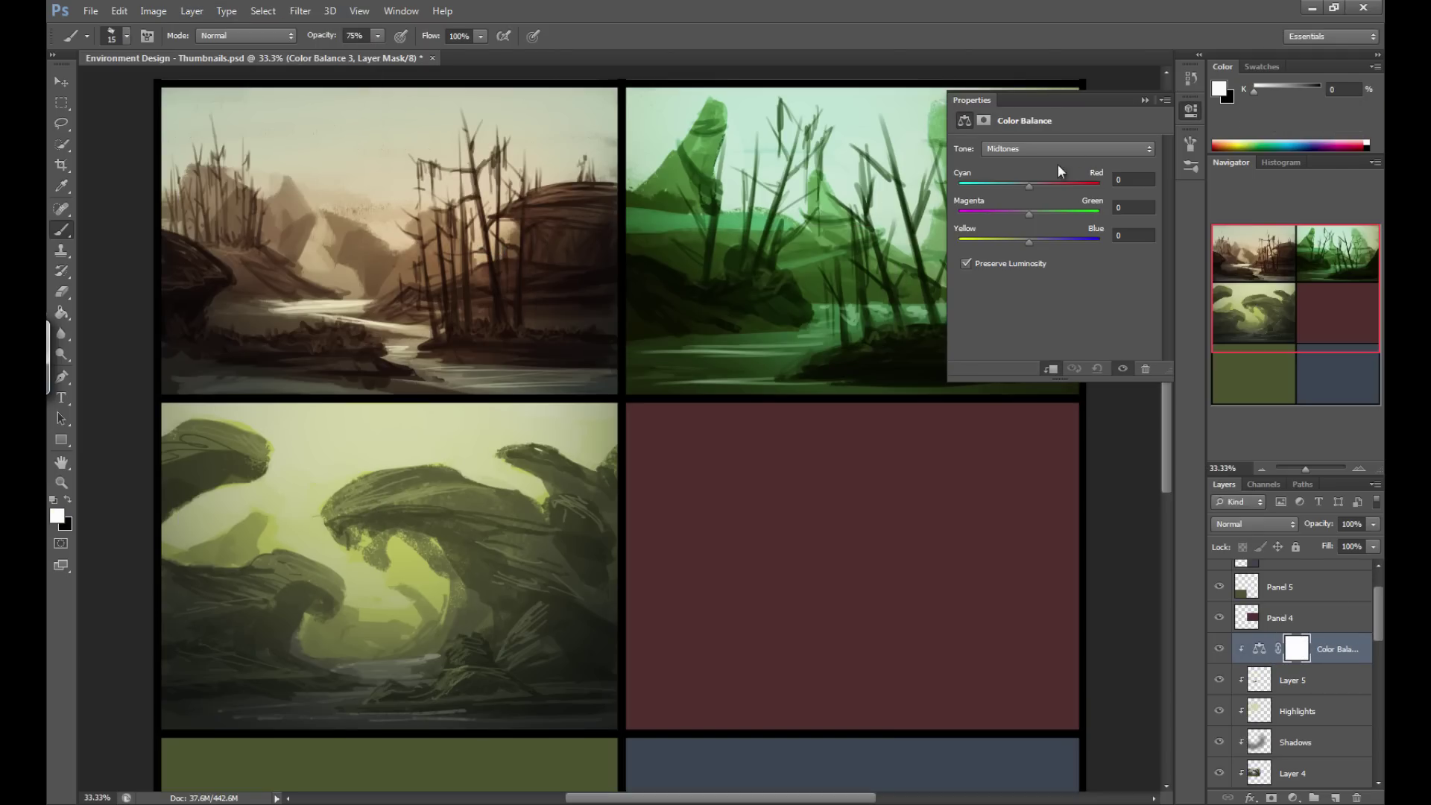
{"action": "mouse_move", "coordinate": [1030, 184]}
{"action": "left_mouse_down"}
{"action": "mouse_move", "coordinate": [1018, 184]}
{"action": "mouse_move", "coordinate": [1038, 185]}
{"action": "left_mouse_up"}
{"action": "left_click_drag", "start_coordinate": [1029, 242], "coordinate": [1025, 241]}
{"action": "left_click", "coordinate": [1144, 100]}
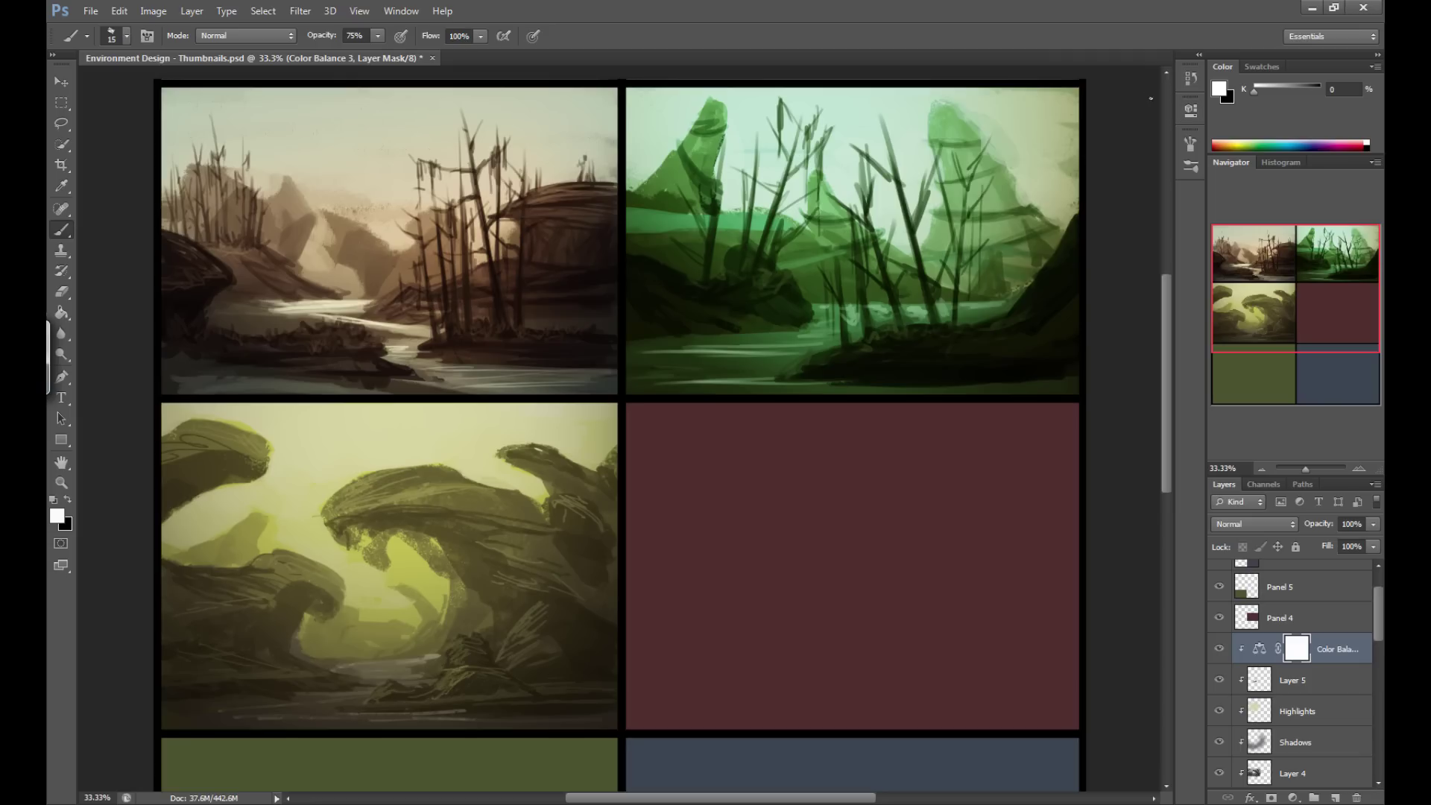
Add an empty clipped layer and a Curves adjustment layer above the third thumbnail's Color Balance.
{"action": "left_click", "coordinate": [1334, 798]}
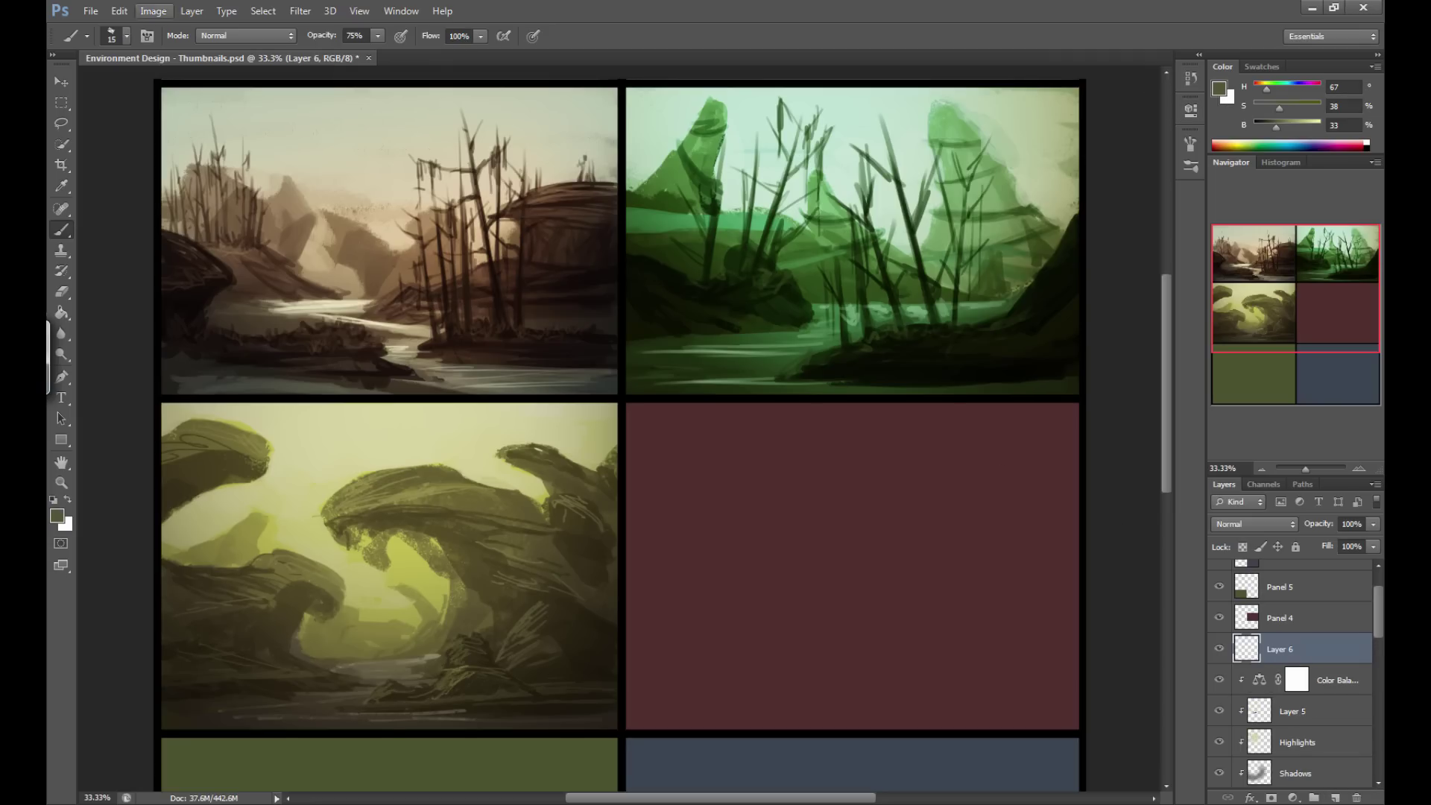
{"action": "left_click", "coordinate": [1336, 660], "text": "alt"}
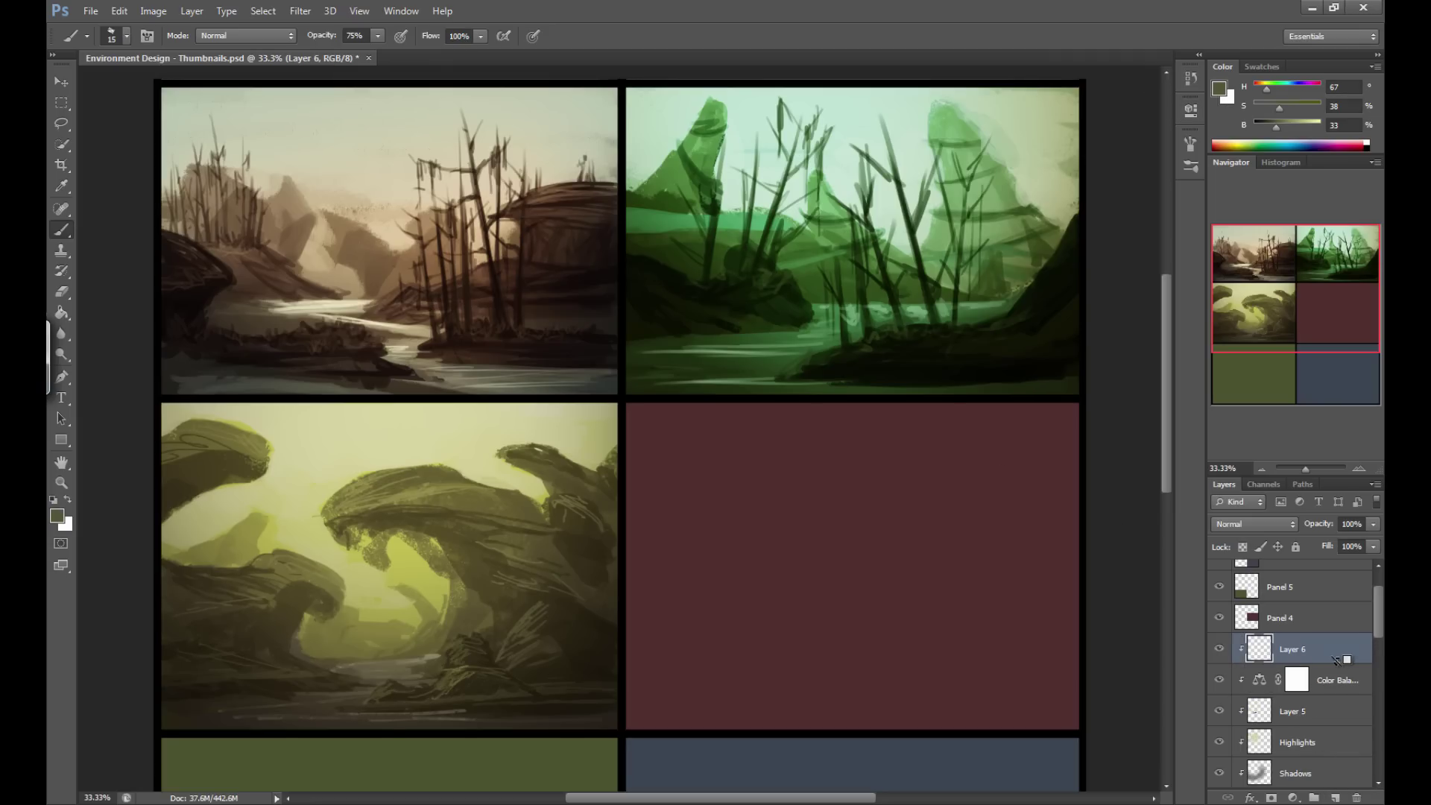
{"action": "left_click", "coordinate": [204, 14]}
{"action": "mouse_move", "coordinate": [257, 149]}
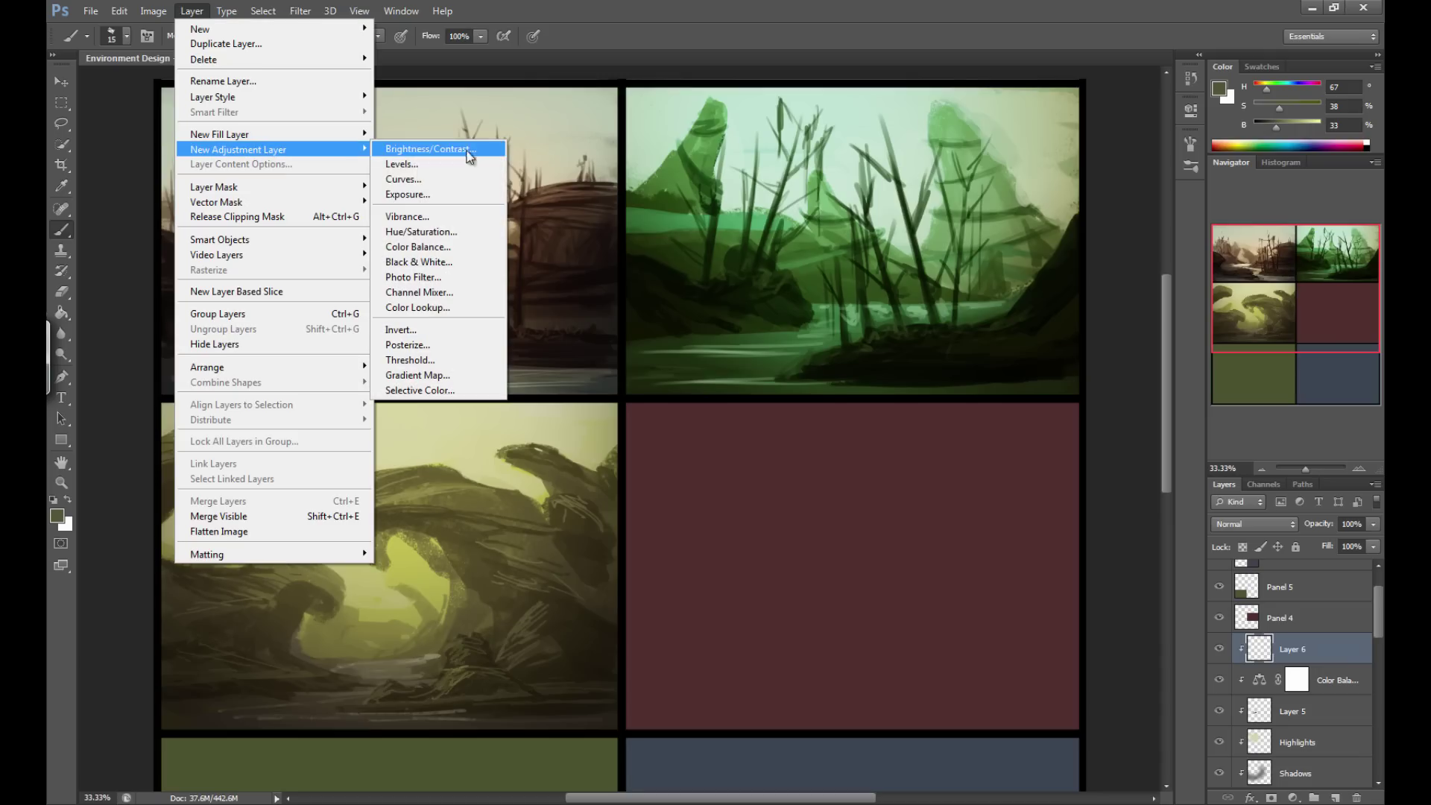
{"action": "left_click", "coordinate": [440, 179]}
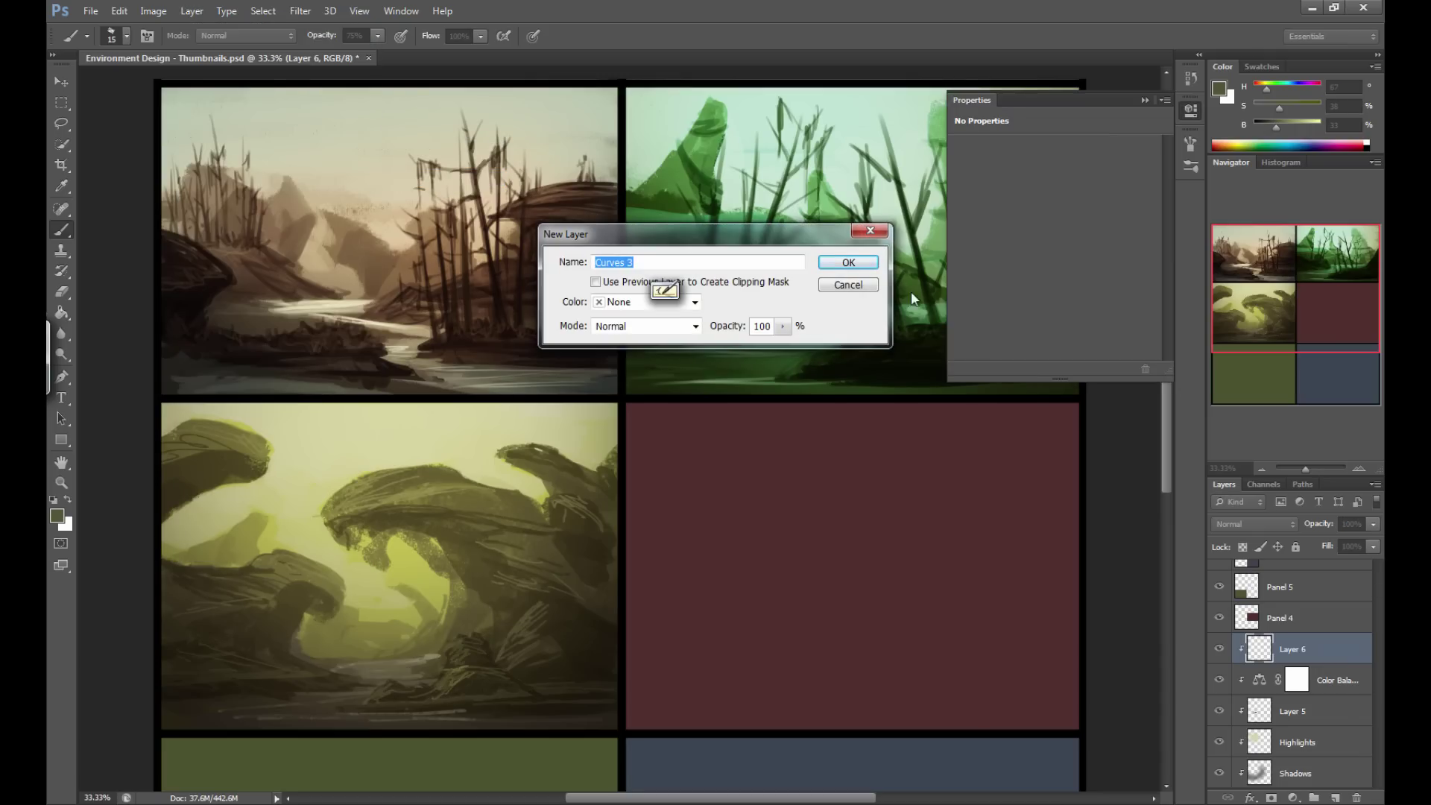
{"action": "key", "text": "Return"}
Delete the empty layer beneath Curves 3 and clip the curves adjustment to the third thumbnail's stack.
{"action": "right_click", "coordinate": [1333, 681]}
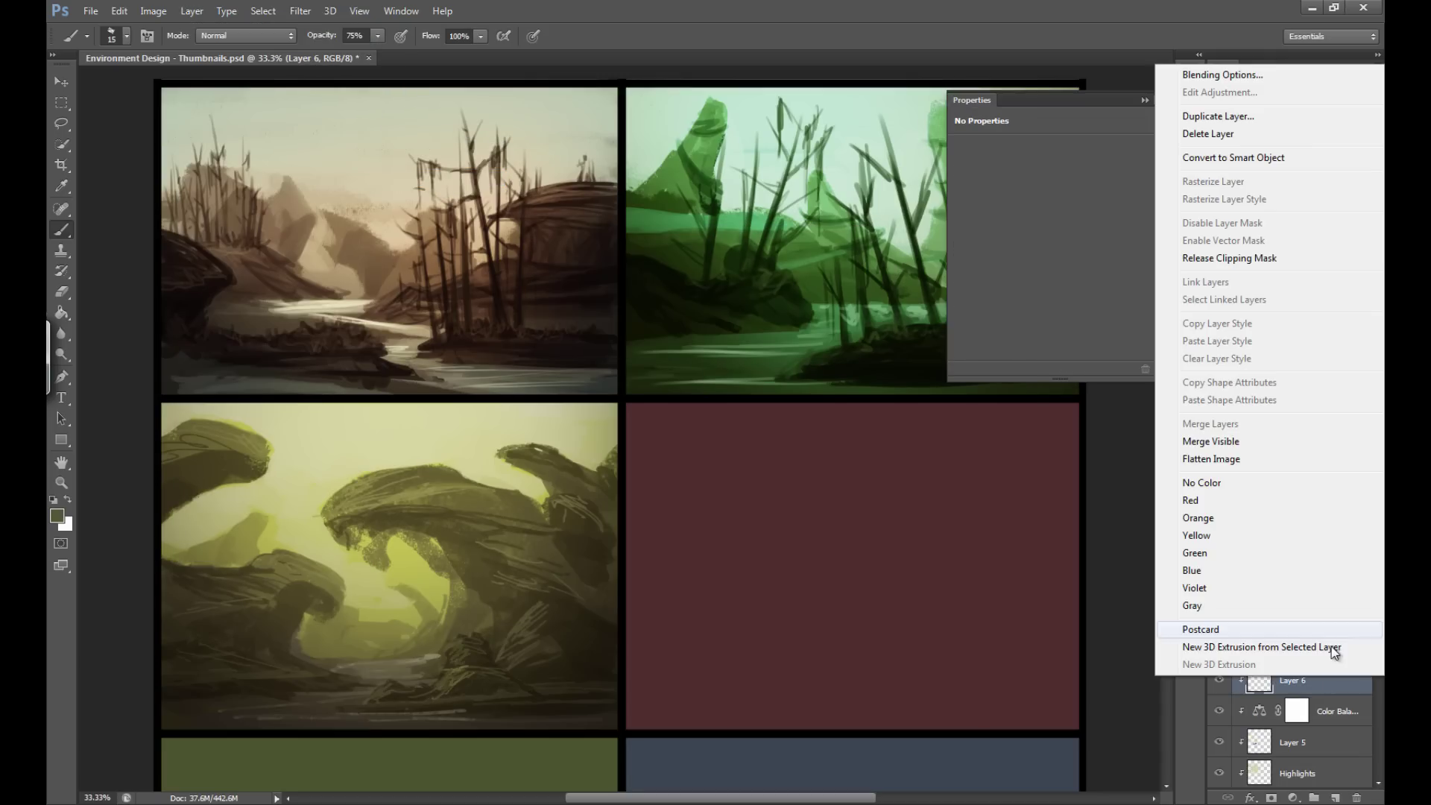
{"action": "left_click", "coordinate": [1208, 133]}
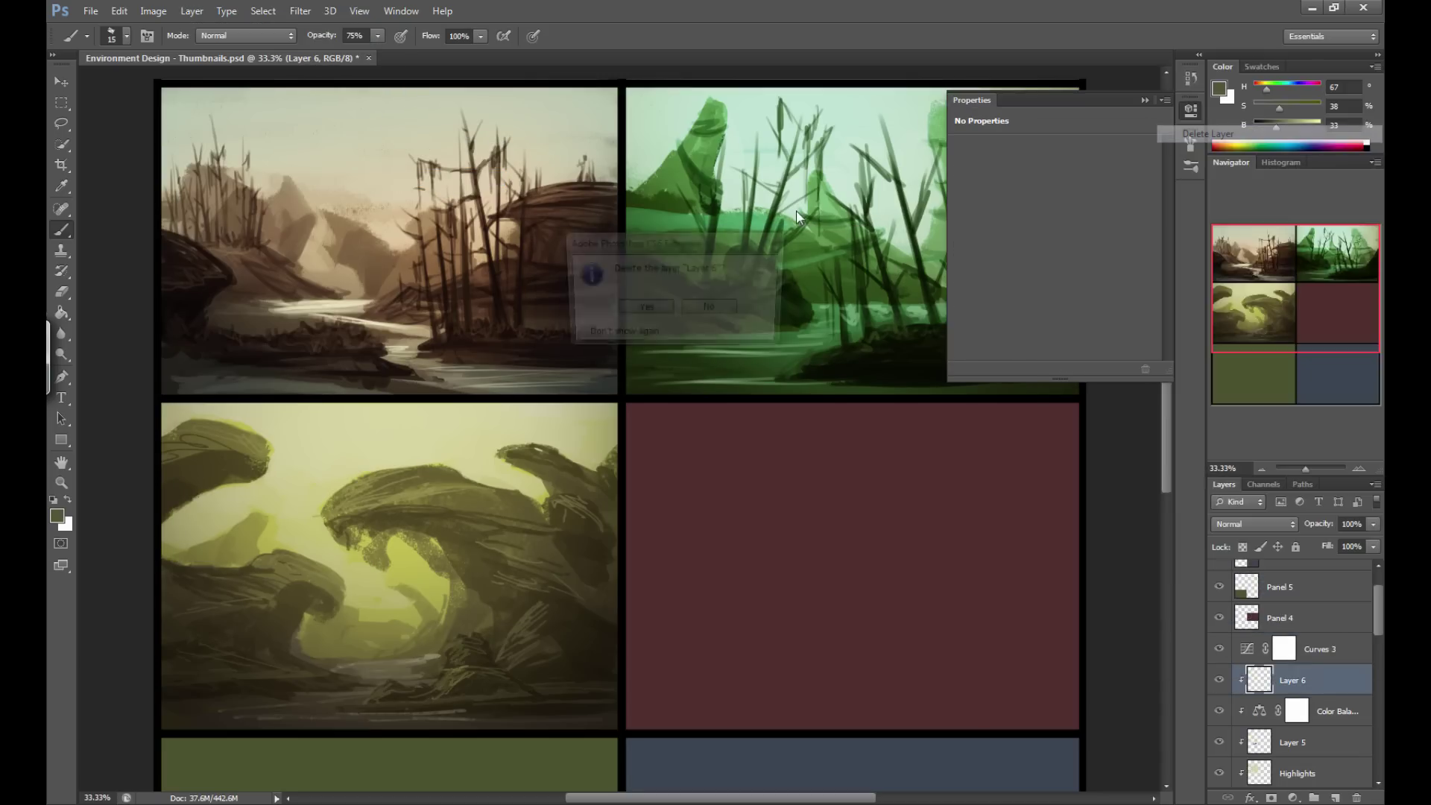
{"action": "left_click", "coordinate": [643, 309]}
{"action": "left_click", "coordinate": [1328, 664], "text": "alt"}
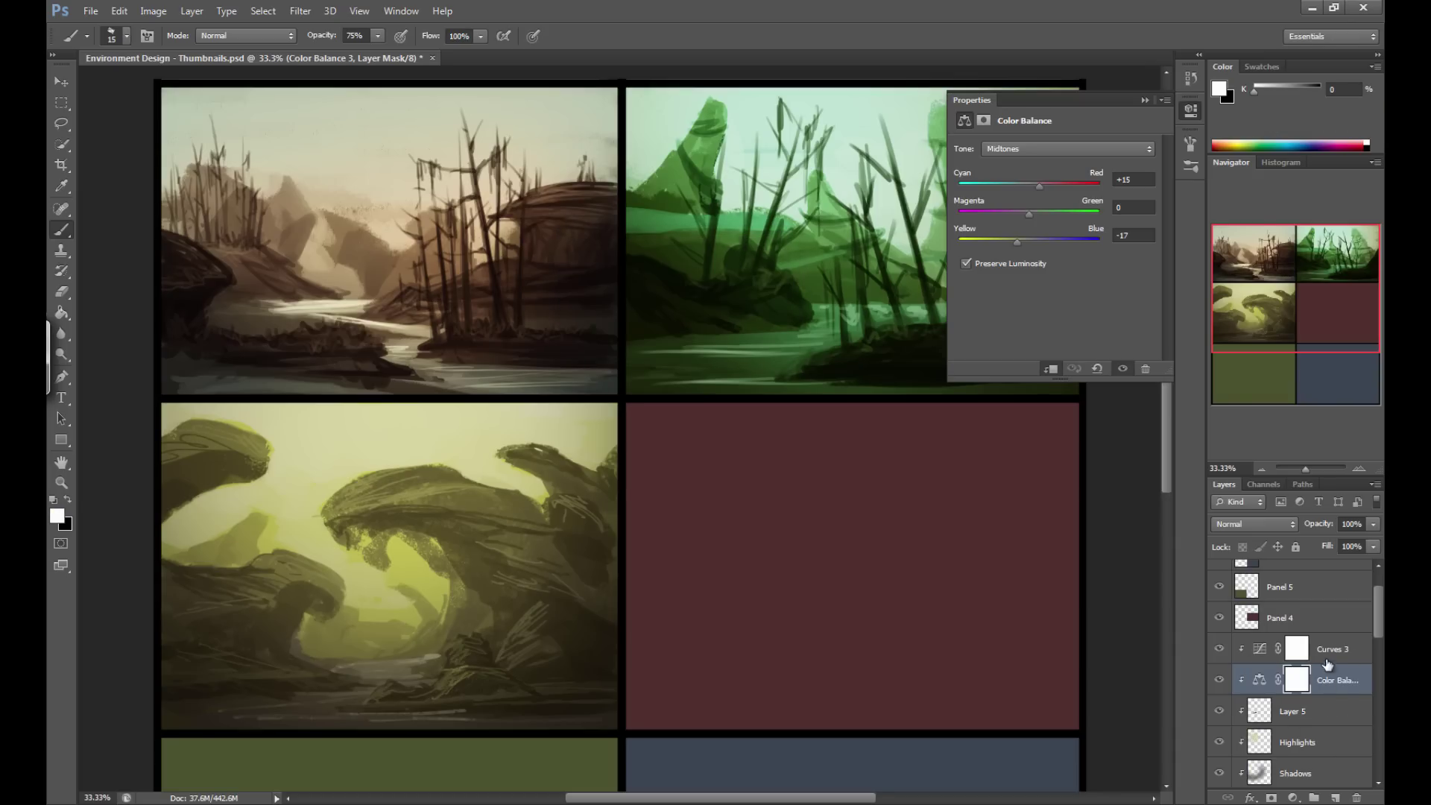
Shape the Curves 3 RGB curve into an S, lowering the shadows and raising the highlights of the arch thumbnail.
{"action": "left_click", "coordinate": [1260, 655]}
{"action": "left_click_drag", "start_coordinate": [1012, 317], "coordinate": [1010, 336]}
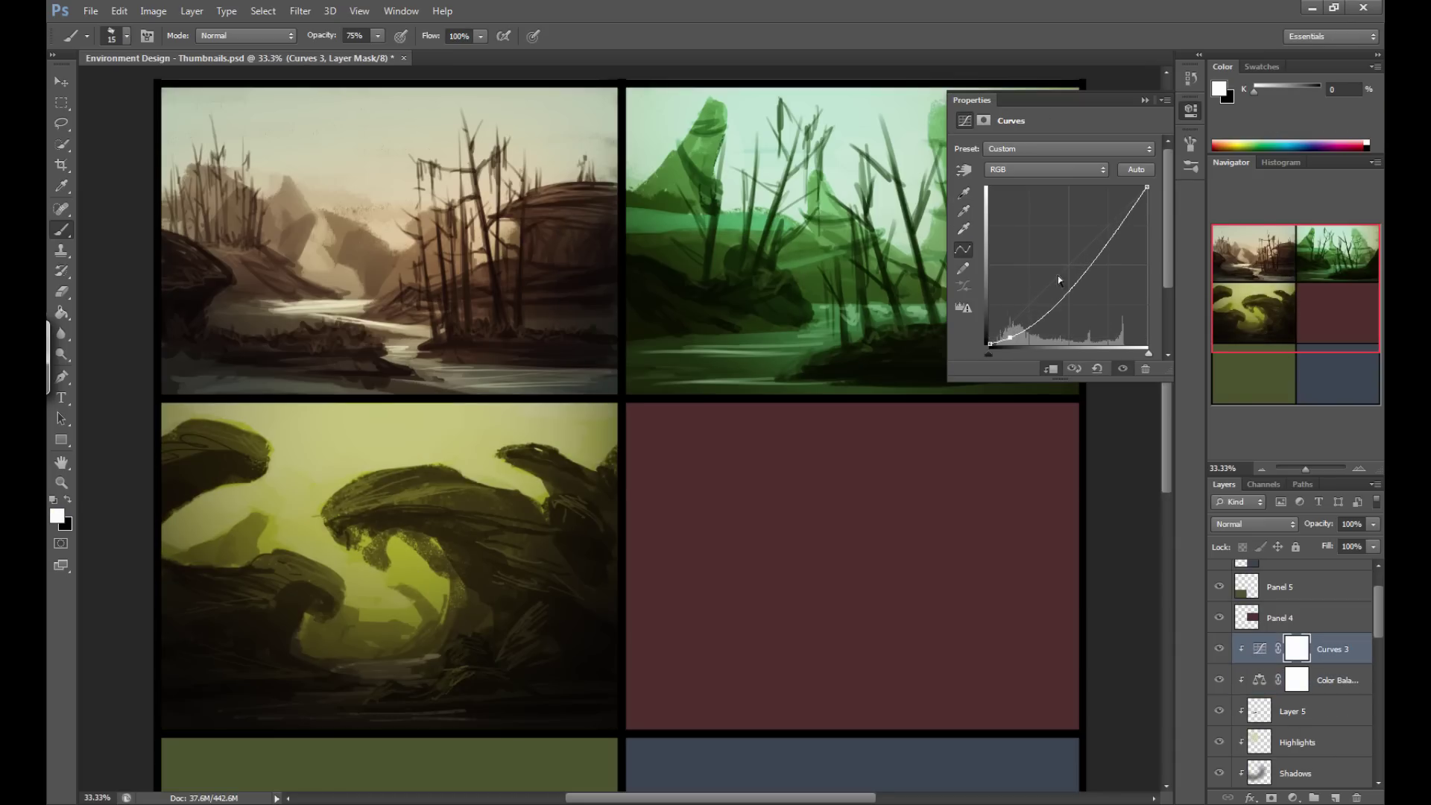
{"action": "left_click_drag", "start_coordinate": [1127, 209], "coordinate": [1124, 199]}
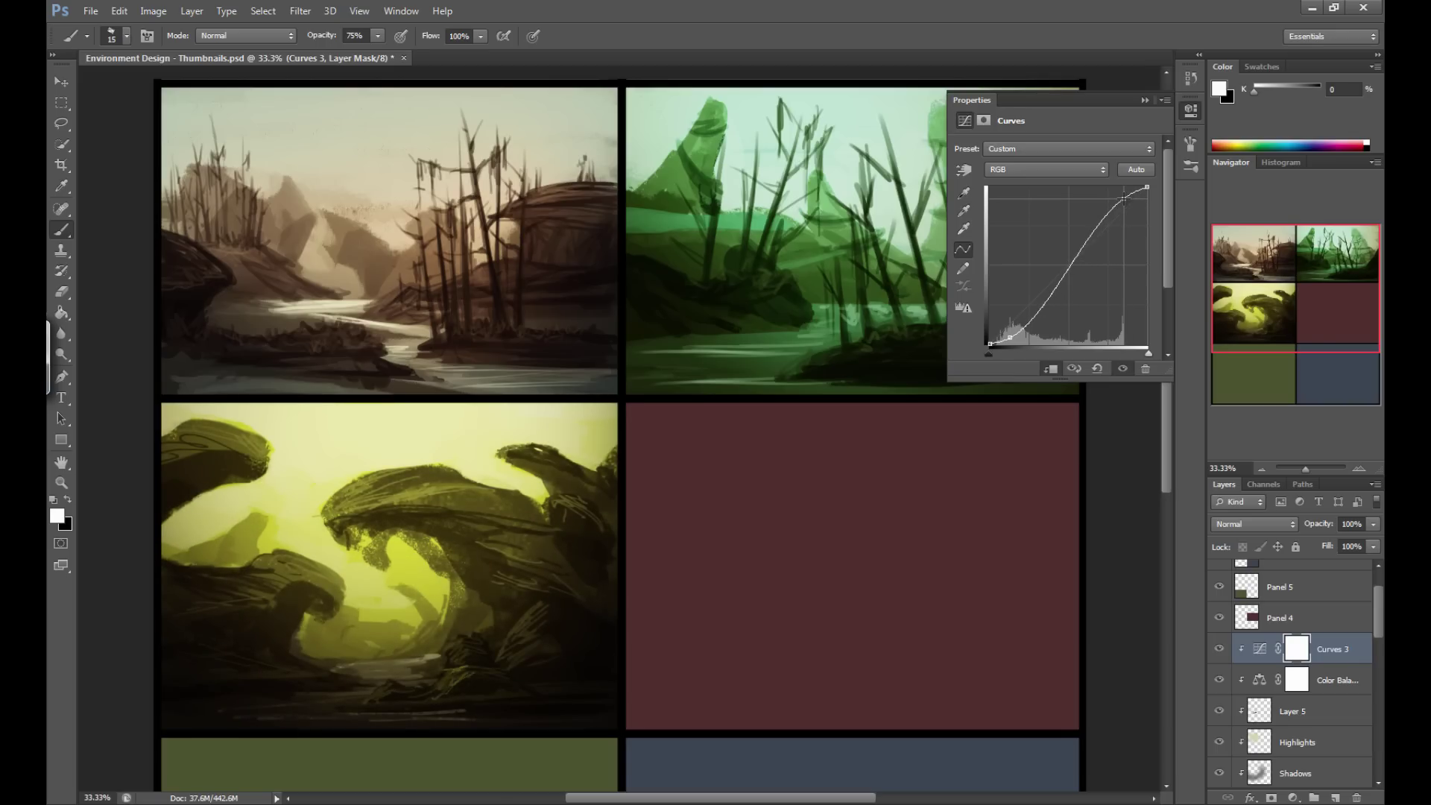
{"action": "left_click", "coordinate": [1145, 100]}
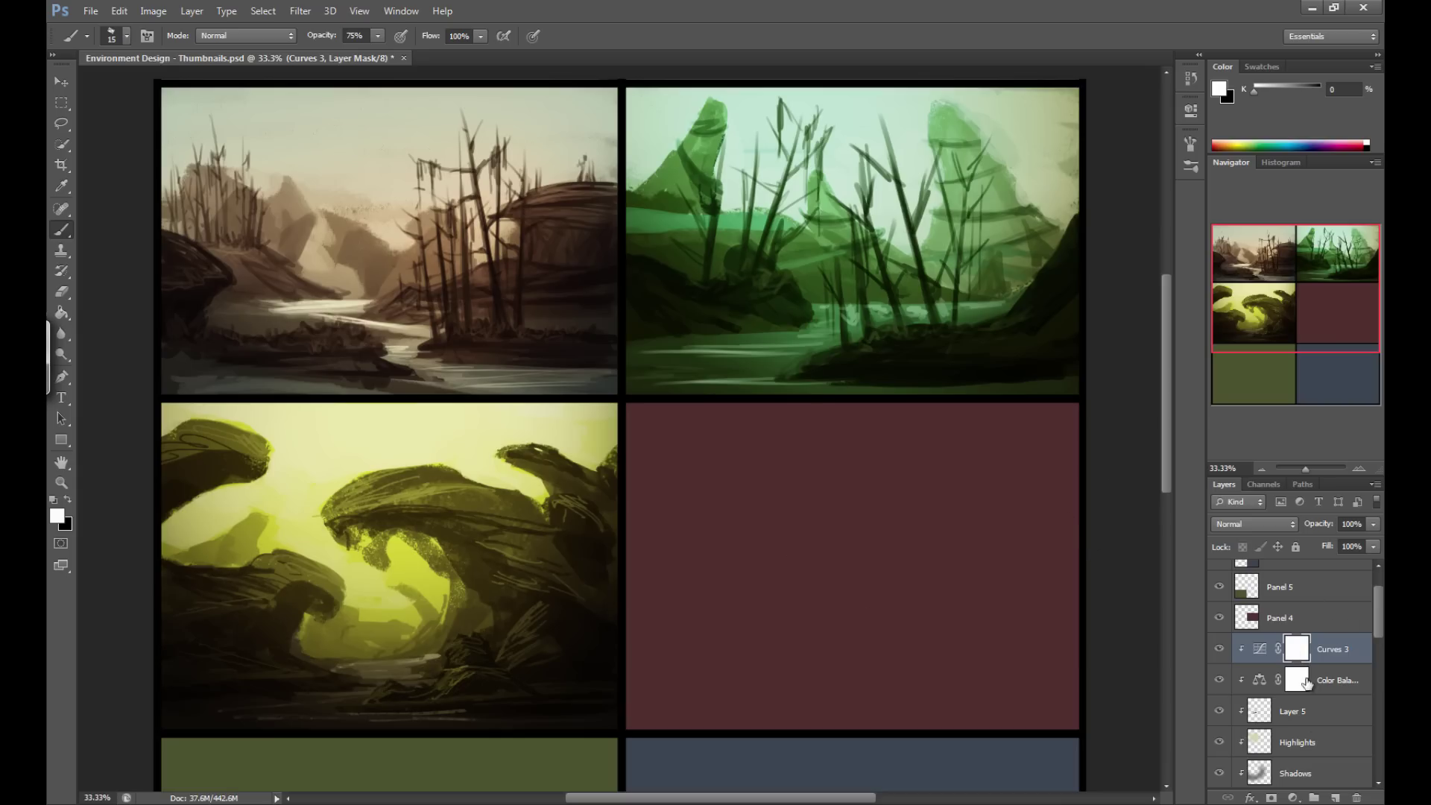
Add a new layer above Panel 4 and clip it to the dark red panel.
{"action": "left_click", "coordinate": [1280, 610]}
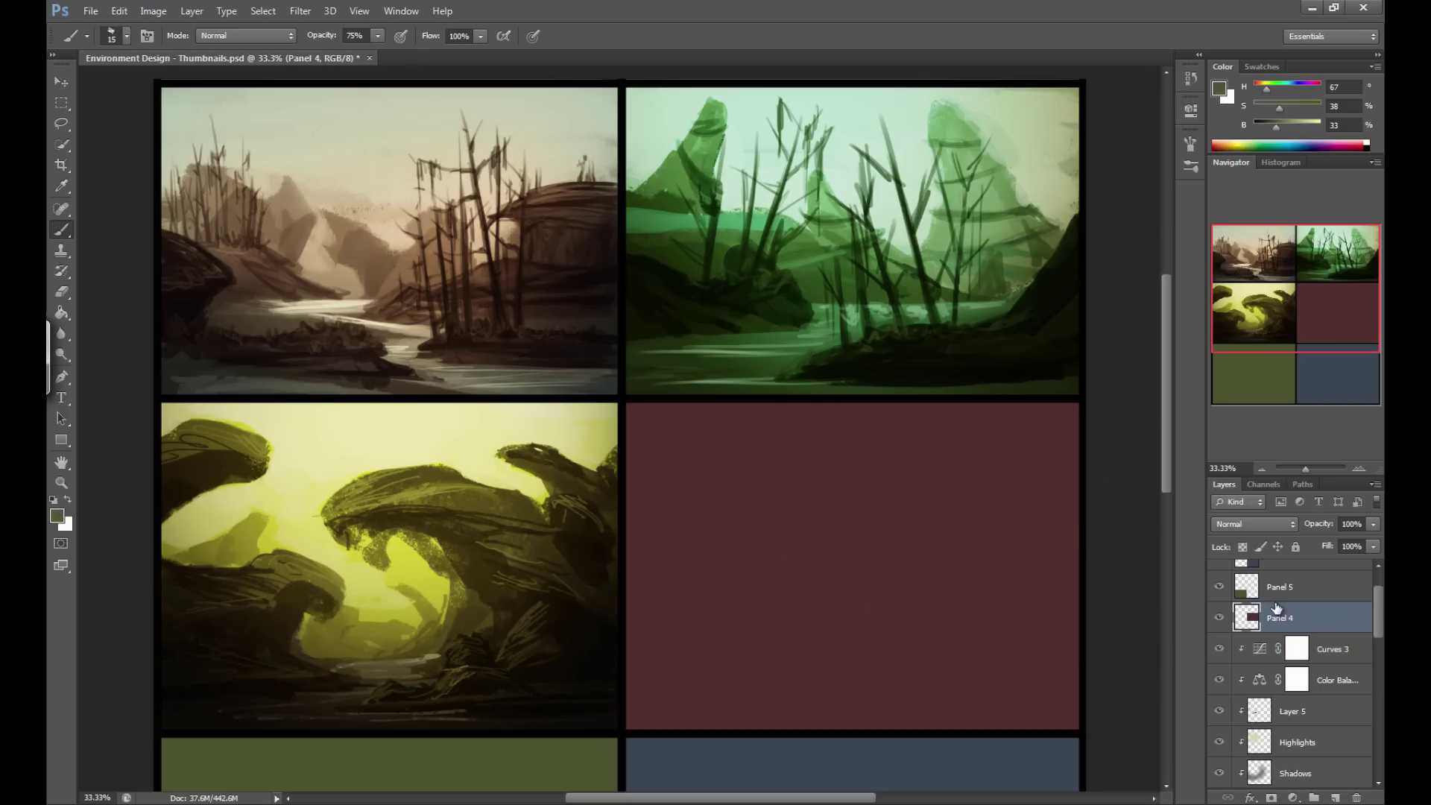
{"action": "left_click", "coordinate": [1335, 797]}
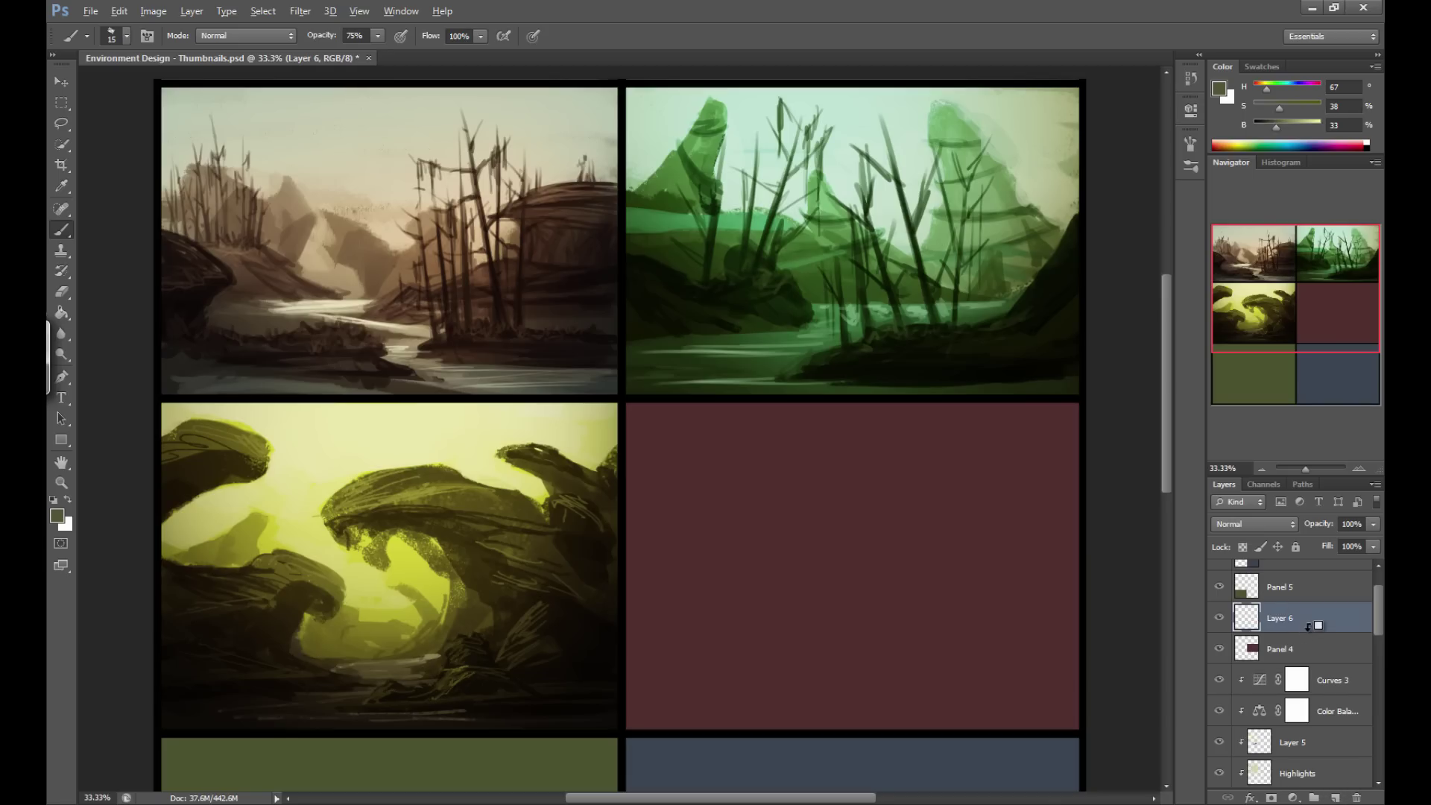
{"action": "left_click", "coordinate": [1308, 626], "text": "alt"}
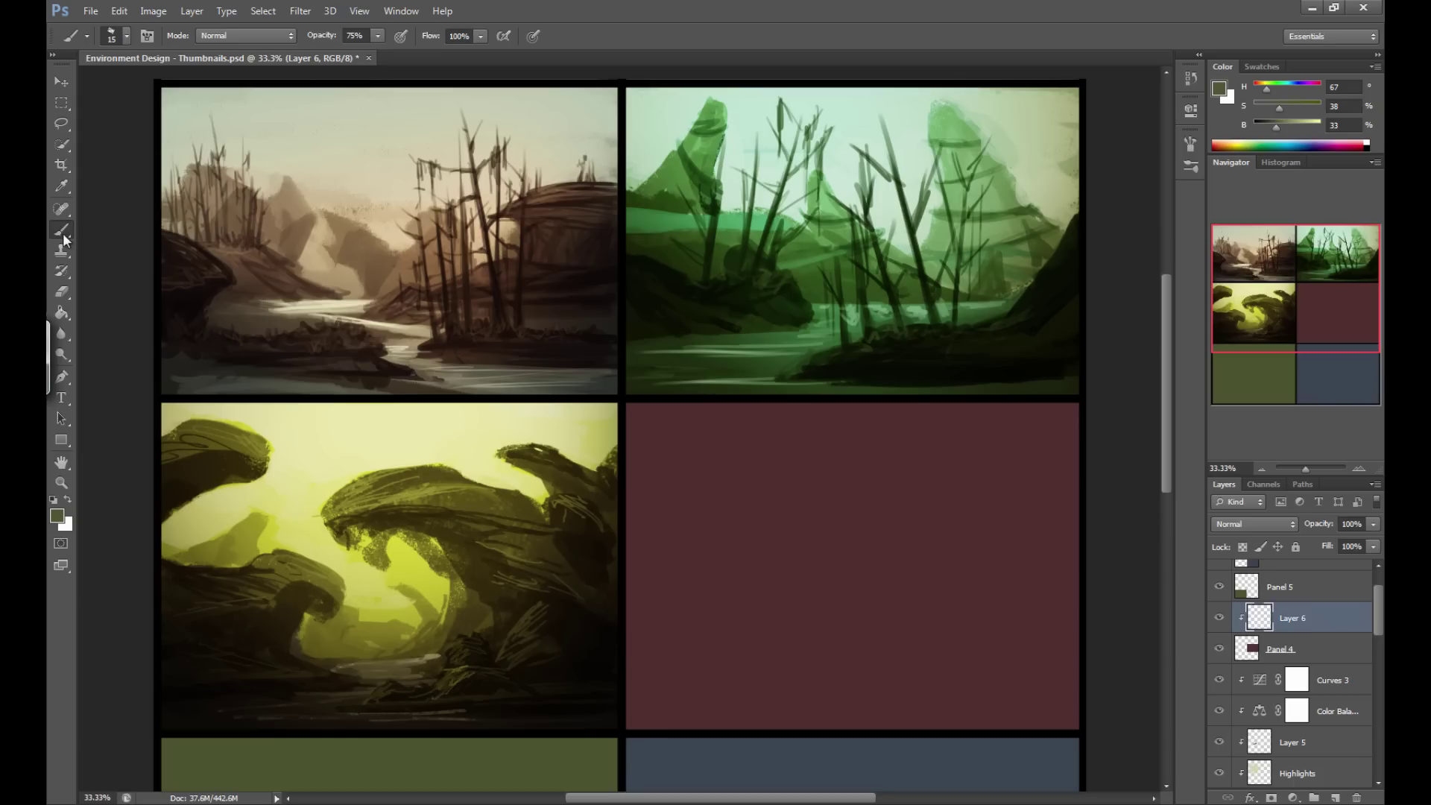
Sample the panel's dark red and set the foreground colour to a dark grey (H 3, S 9, B 16).
{"action": "left_click", "coordinate": [729, 485], "text": "alt"}
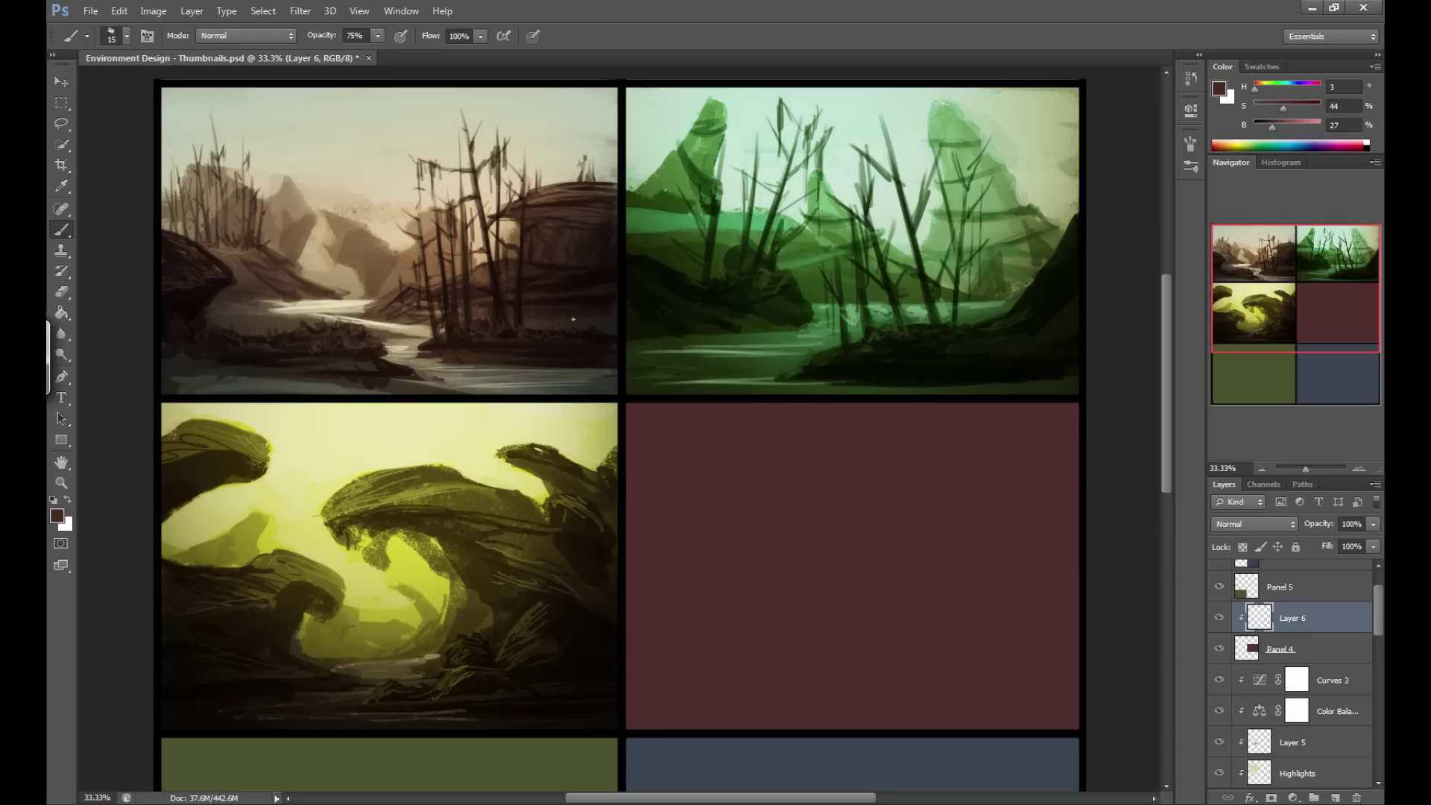
{"action": "left_click", "coordinate": [58, 519]}
{"action": "left_click_drag", "start_coordinate": [547, 378], "coordinate": [520, 388]}
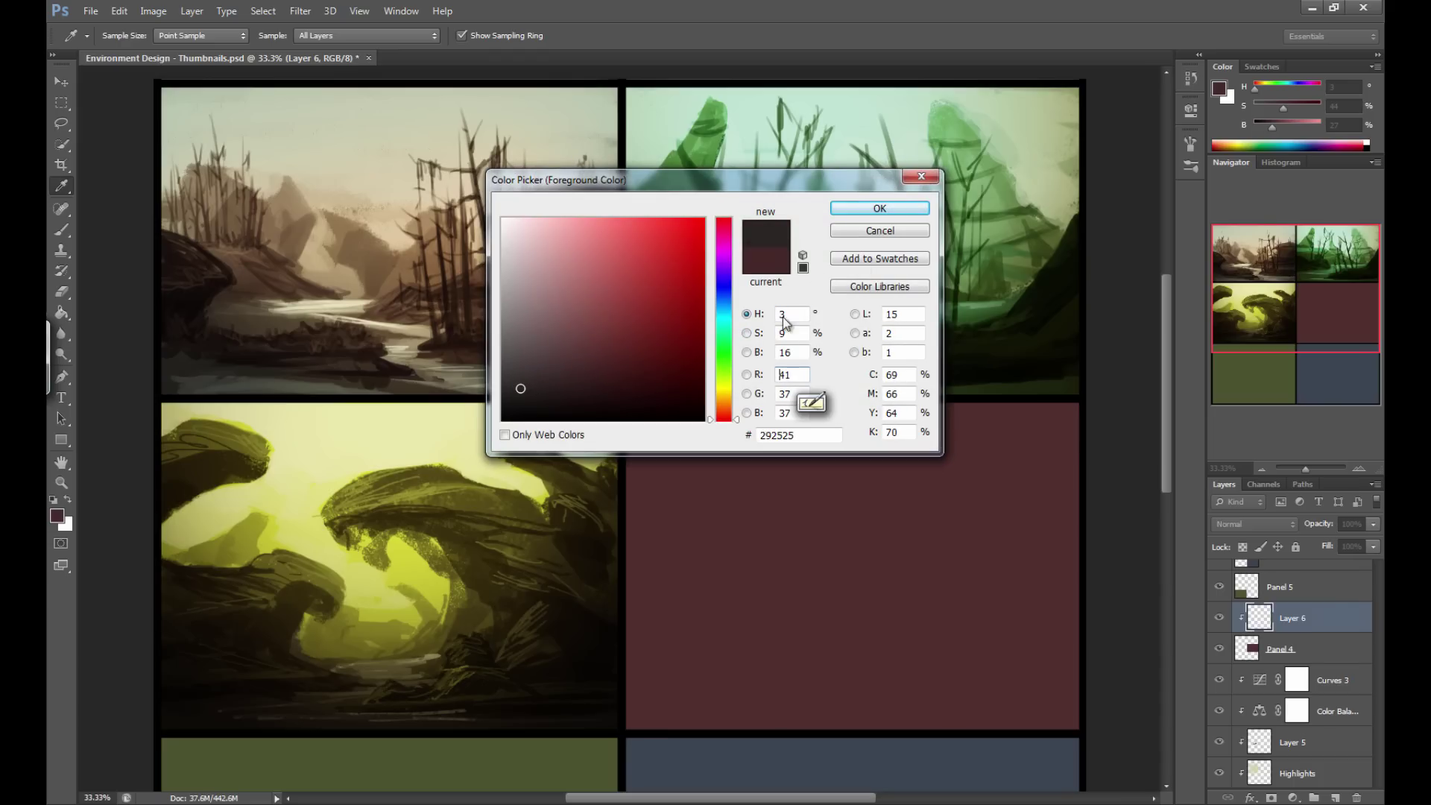
{"action": "left_click", "coordinate": [871, 209]}
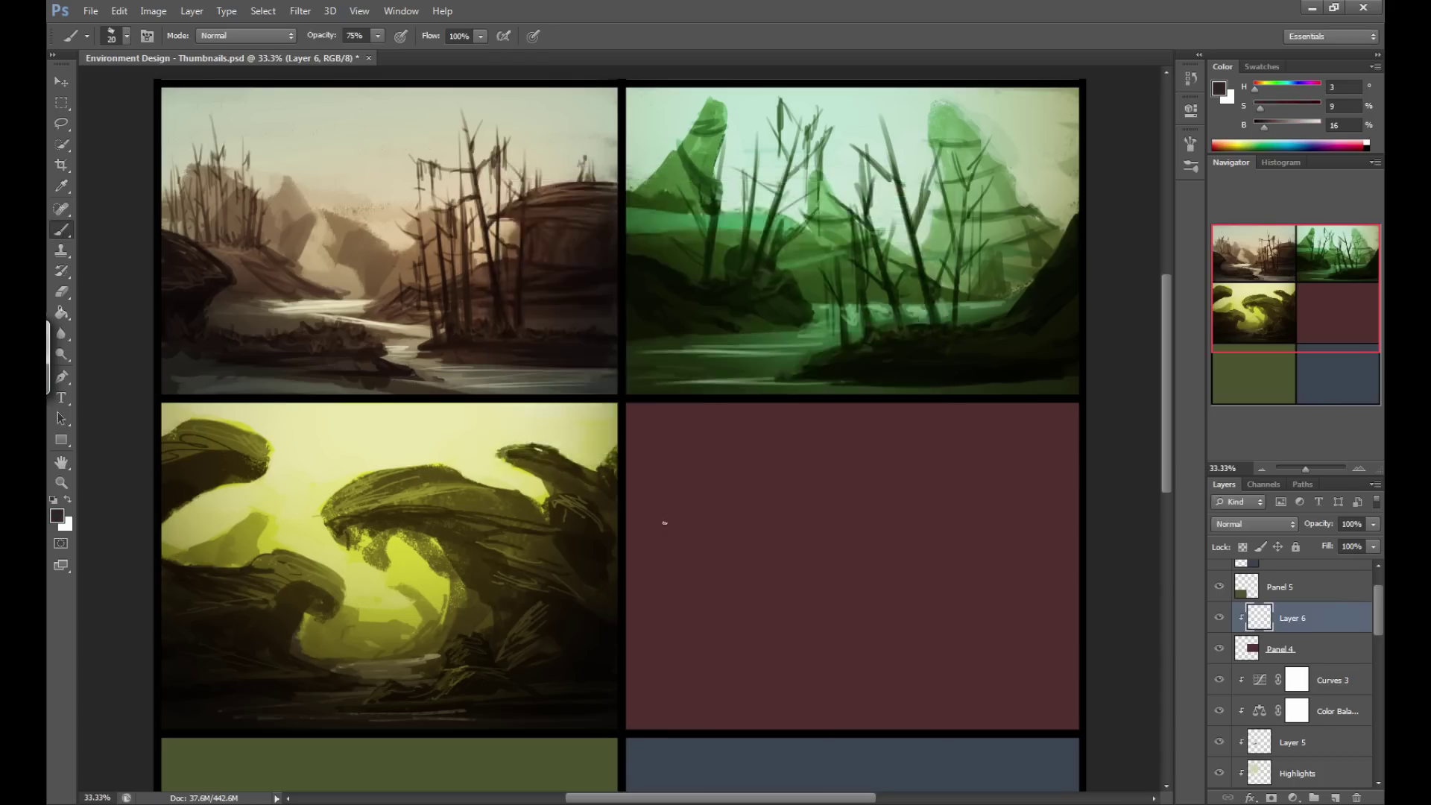
Block in dark rock masses on both sides of the red panel with the brush enlarged to 150 px.
{"action": "key", "text": "bracketright"}
{"action": "key", "text": "bracketright"}
{"action": "key", "text": "bracketright"}
{"action": "key", "text": "bracketright"}
{"action": "key", "text": "bracketright"}
{"action": "key", "text": "bracketright"}
{"action": "key", "text": "bracketright"}
{"action": "key", "text": "bracketright"}
{"action": "key", "text": "bracketright"}
{"action": "mouse_move", "coordinate": [675, 575]}
{"action": "left_mouse_down"}
{"action": "mouse_move", "coordinate": [815, 687]}
{"action": "mouse_move", "coordinate": [709, 694]}
{"action": "mouse_move", "coordinate": [681, 607]}
{"action": "left_mouse_up"}
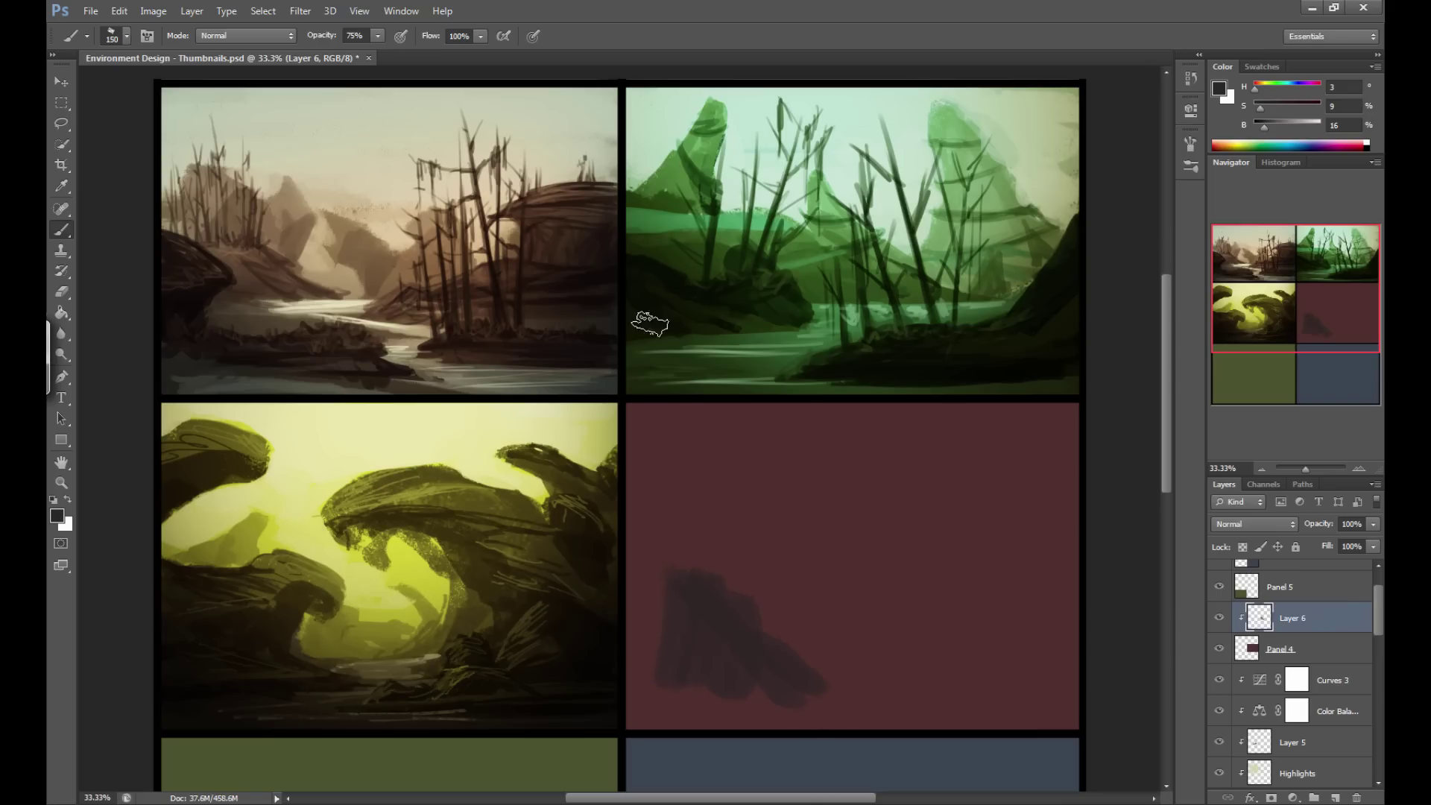
{"action": "mouse_move", "coordinate": [754, 687]}
{"action": "left_mouse_down"}
{"action": "mouse_move", "coordinate": [787, 606]}
{"action": "mouse_move", "coordinate": [733, 661]}
{"action": "mouse_move", "coordinate": [693, 664]}
{"action": "mouse_move", "coordinate": [675, 636]}
{"action": "mouse_move", "coordinate": [686, 542]}
{"action": "left_mouse_up"}
{"action": "mouse_move", "coordinate": [932, 618]}
{"action": "left_mouse_down"}
{"action": "mouse_move", "coordinate": [950, 584]}
{"action": "mouse_move", "coordinate": [931, 588]}
{"action": "mouse_move", "coordinate": [995, 533]}
{"action": "mouse_move", "coordinate": [1029, 597]}
{"action": "mouse_move", "coordinate": [1014, 623]}
{"action": "mouse_move", "coordinate": [954, 618]}
{"action": "mouse_move", "coordinate": [919, 594]}
{"action": "mouse_move", "coordinate": [929, 650]}
{"action": "mouse_move", "coordinate": [1028, 551]}
{"action": "mouse_move", "coordinate": [1011, 554]}
{"action": "mouse_move", "coordinate": [1034, 604]}
{"action": "mouse_move", "coordinate": [992, 649]}
{"action": "mouse_move", "coordinate": [953, 655]}
{"action": "left_mouse_up"}
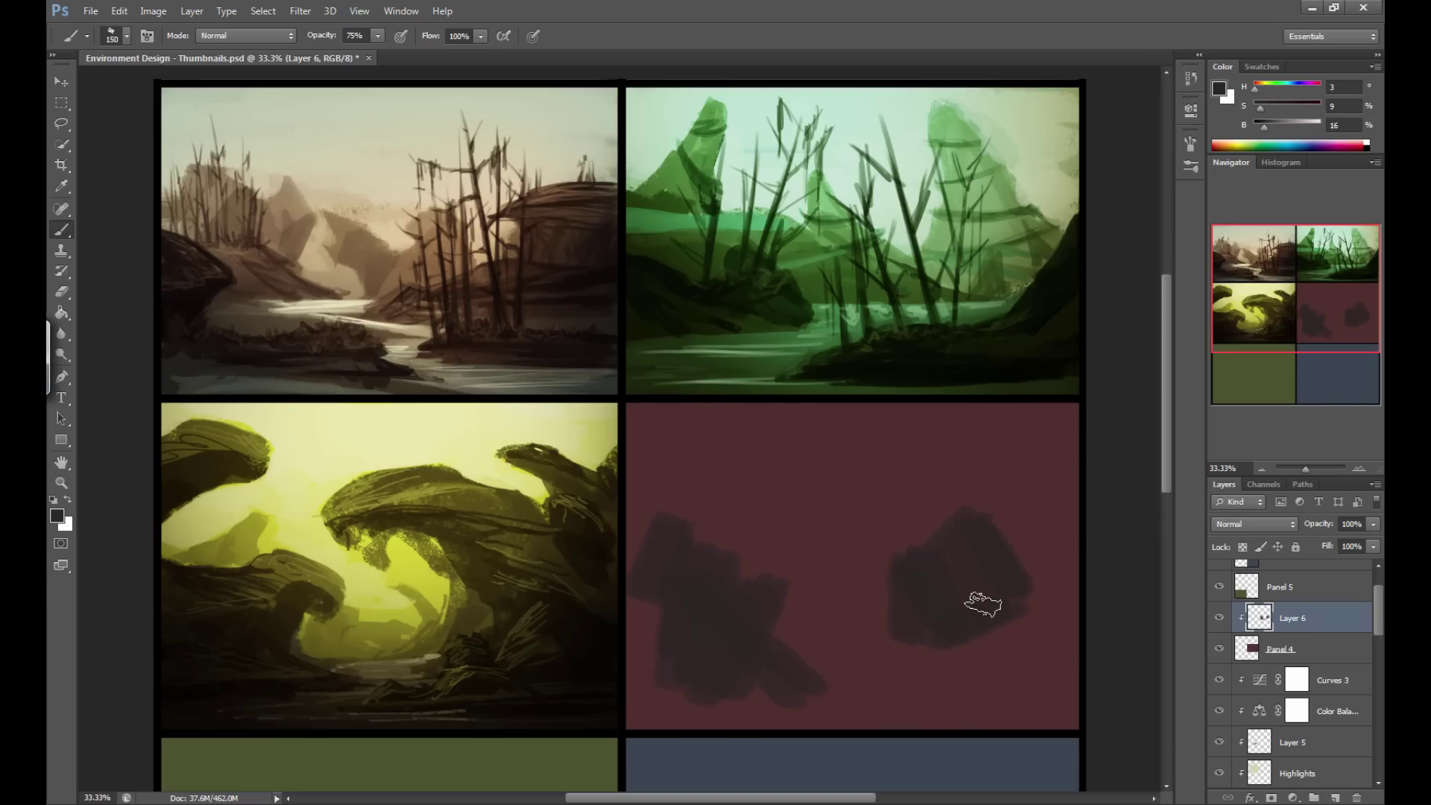
{"action": "mouse_move", "coordinate": [1022, 521]}
{"action": "left_mouse_down"}
{"action": "mouse_move", "coordinate": [1008, 559]}
{"action": "mouse_move", "coordinate": [1012, 455]}
{"action": "mouse_move", "coordinate": [1040, 492]}
{"action": "mouse_move", "coordinate": [1030, 482]}
{"action": "mouse_move", "coordinate": [1040, 613]}
{"action": "mouse_move", "coordinate": [965, 638]}
{"action": "mouse_move", "coordinate": [1018, 623]}
{"action": "mouse_move", "coordinate": [1006, 618]}
{"action": "mouse_move", "coordinate": [976, 628]}
{"action": "mouse_move", "coordinate": [1038, 641]}
{"action": "left_mouse_up"}
{"action": "mouse_move", "coordinate": [758, 712]}
{"action": "left_mouse_down"}
{"action": "mouse_move", "coordinate": [863, 729]}
{"action": "mouse_move", "coordinate": [820, 723]}
{"action": "left_mouse_up"}
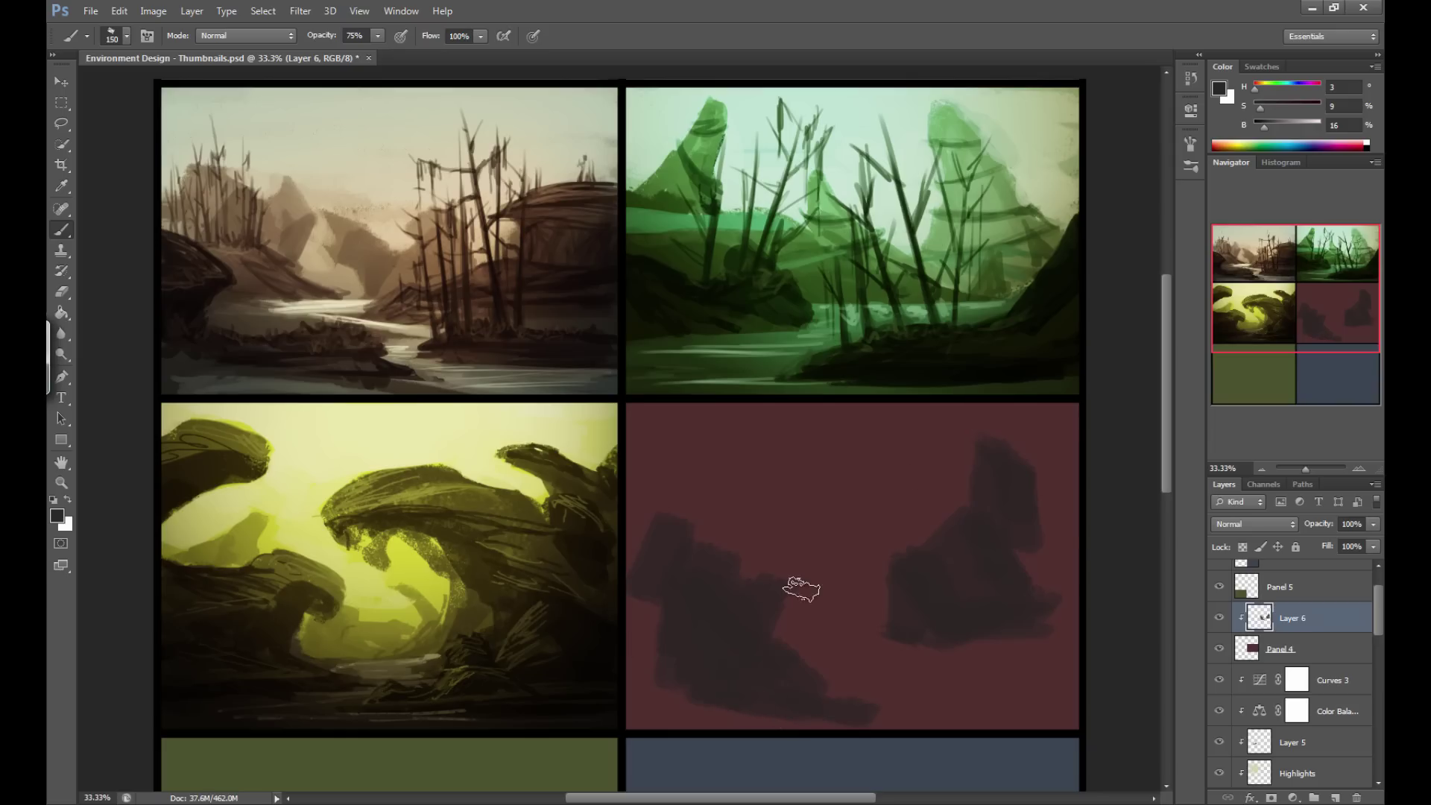
Paint dark ground beneath the right-hand rocks and a pale greyish band across their base, reducing the brush to 80 px.
{"action": "left_click", "coordinate": [951, 546], "text": "alt"}
{"action": "key", "text": "bracketleft"}
{"action": "mouse_move", "coordinate": [1040, 600]}
{"action": "left_mouse_down"}
{"action": "mouse_move", "coordinate": [910, 600]}
{"action": "mouse_move", "coordinate": [894, 655]}
{"action": "mouse_move", "coordinate": [951, 692]}
{"action": "mouse_move", "coordinate": [1038, 645]}
{"action": "mouse_move", "coordinate": [965, 674]}
{"action": "left_mouse_up"}
{"action": "key", "text": "bracketleft"}
{"action": "key", "text": "bracketleft"}
Paint a pale mauve path winding from the band between the rock masses down to the near foreground, using sampled tones.
{"action": "left_click", "coordinate": [904, 631], "text": "alt"}
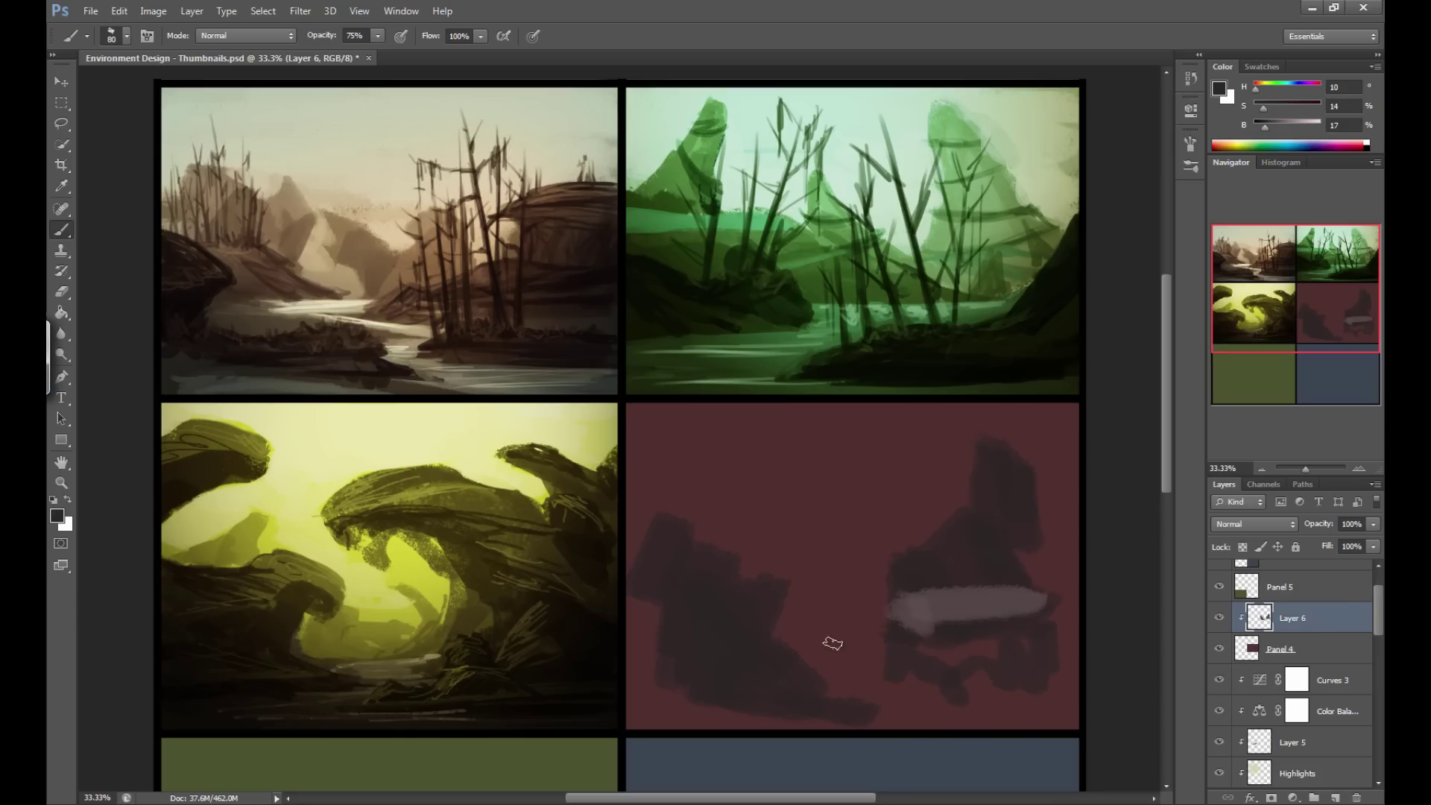
{"action": "left_click_drag", "start_coordinate": [887, 627], "coordinate": [768, 624]}
{"action": "left_click", "coordinate": [911, 616], "text": "alt"}
{"action": "mouse_move", "coordinate": [887, 630]}
{"action": "left_mouse_down"}
{"action": "mouse_move", "coordinate": [805, 621]}
{"action": "mouse_move", "coordinate": [872, 640]}
{"action": "mouse_move", "coordinate": [855, 665]}
{"action": "mouse_move", "coordinate": [801, 650]}
{"action": "mouse_move", "coordinate": [859, 670]}
{"action": "mouse_move", "coordinate": [878, 666]}
{"action": "mouse_move", "coordinate": [868, 657]}
{"action": "mouse_move", "coordinate": [985, 705]}
{"action": "left_mouse_up"}
{"action": "mouse_move", "coordinate": [1108, 717]}
{"action": "left_mouse_down"}
{"action": "mouse_move", "coordinate": [928, 727]}
{"action": "mouse_move", "coordinate": [890, 701]}
{"action": "mouse_move", "coordinate": [942, 702]}
{"action": "mouse_move", "coordinate": [925, 698]}
{"action": "mouse_move", "coordinate": [941, 719]}
{"action": "mouse_move", "coordinate": [864, 731]}
{"action": "mouse_move", "coordinate": [912, 711]}
{"action": "mouse_move", "coordinate": [802, 654]}
{"action": "mouse_move", "coordinate": [867, 693]}
{"action": "mouse_move", "coordinate": [807, 641]}
{"action": "mouse_move", "coordinate": [883, 623]}
{"action": "mouse_move", "coordinate": [843, 622]}
{"action": "left_mouse_up"}
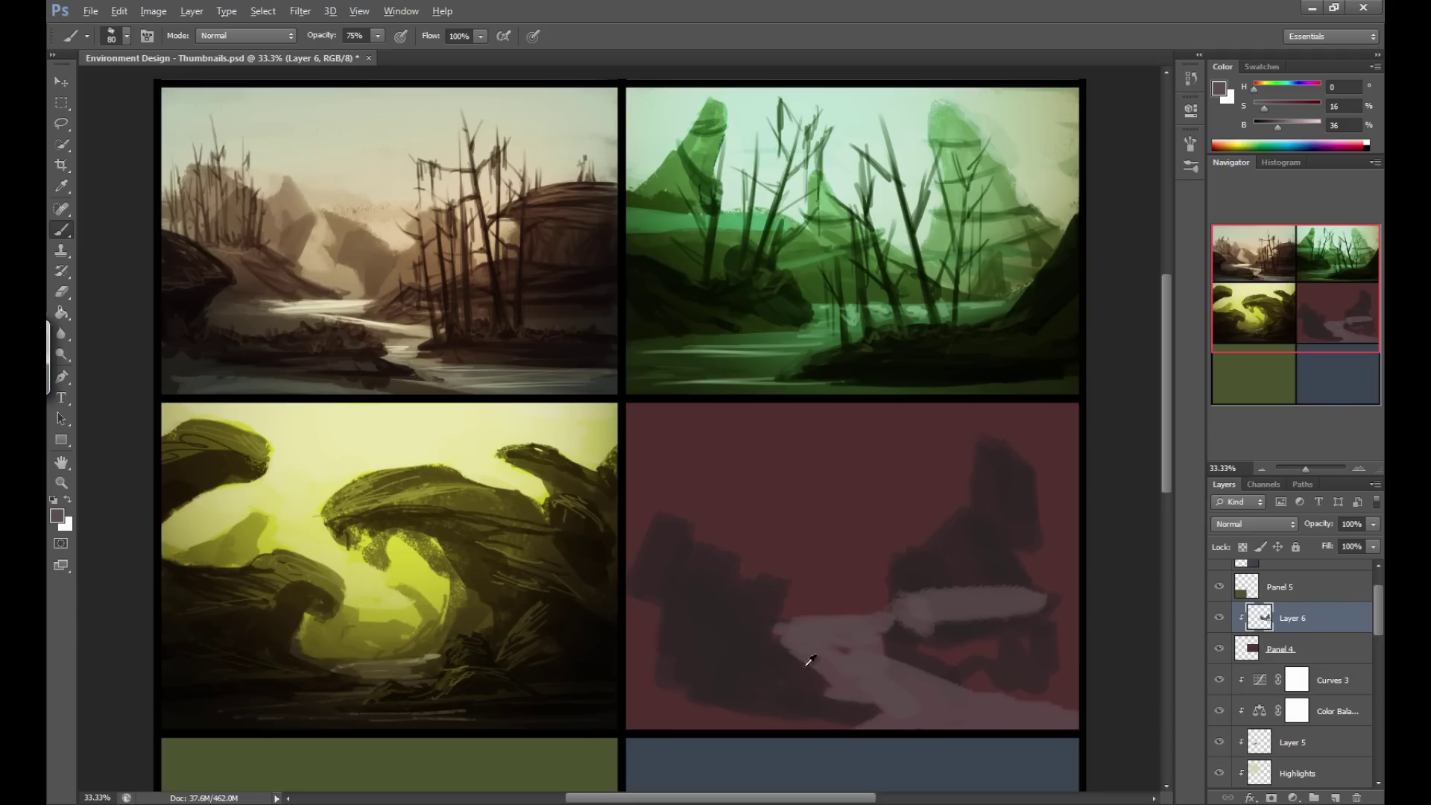
Darken the sampled panel red to H 3, S 44, B 17 and brush it over the upper background with a much larger brush.
{"action": "left_click", "coordinate": [916, 561], "text": "alt"}
{"action": "left_click", "coordinate": [794, 442], "text": "alt"}
{"action": "left_click_drag", "start_coordinate": [1273, 128], "coordinate": [1268, 134]}
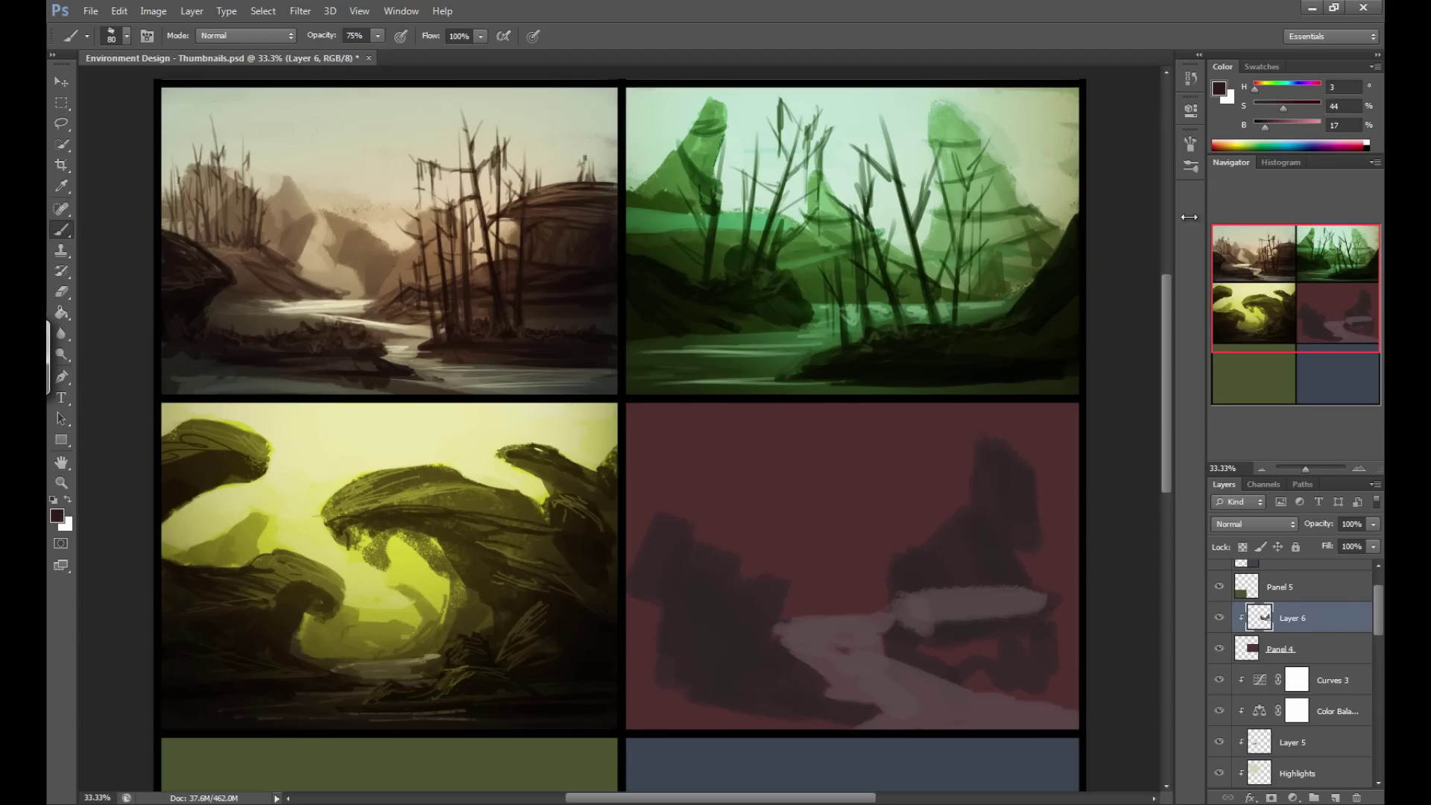
{"action": "key", "text": "bracketright"}
{"action": "key", "text": "bracketright"}
{"action": "key", "text": "bracketright"}
{"action": "key", "text": "bracketright"}
{"action": "key", "text": "bracketright"}
{"action": "key", "text": "bracketright"}
{"action": "key", "text": "bracketright"}
{"action": "key", "text": "bracketright"}
{"action": "key", "text": "bracketright"}
{"action": "key", "text": "bracketright"}
{"action": "key", "text": "bracketright"}
{"action": "mouse_move", "coordinate": [884, 407]}
{"action": "left_mouse_down"}
{"action": "mouse_move", "coordinate": [728, 482]}
{"action": "mouse_move", "coordinate": [1029, 368]}
{"action": "mouse_move", "coordinate": [1086, 378]}
{"action": "mouse_move", "coordinate": [1054, 432]}
{"action": "mouse_move", "coordinate": [871, 425]}
{"action": "left_mouse_up"}
Spread the dark maroon over the rest of the background behind the rocks with a 175–200 px brush.
{"action": "key", "text": "bracketleft"}
{"action": "key", "text": "bracketleft"}
{"action": "key", "text": "bracketleft"}
{"action": "key", "text": "bracketleft"}
{"action": "key", "text": "bracketleft"}
{"action": "mouse_move", "coordinate": [947, 490]}
{"action": "left_mouse_down"}
{"action": "mouse_move", "coordinate": [923, 520]}
{"action": "mouse_move", "coordinate": [867, 542]}
{"action": "mouse_move", "coordinate": [870, 581]}
{"action": "mouse_move", "coordinate": [808, 605]}
{"action": "mouse_move", "coordinate": [832, 538]}
{"action": "mouse_move", "coordinate": [795, 535]}
{"action": "mouse_move", "coordinate": [790, 550]}
{"action": "mouse_move", "coordinate": [738, 517]}
{"action": "mouse_move", "coordinate": [681, 511]}
{"action": "left_mouse_up"}
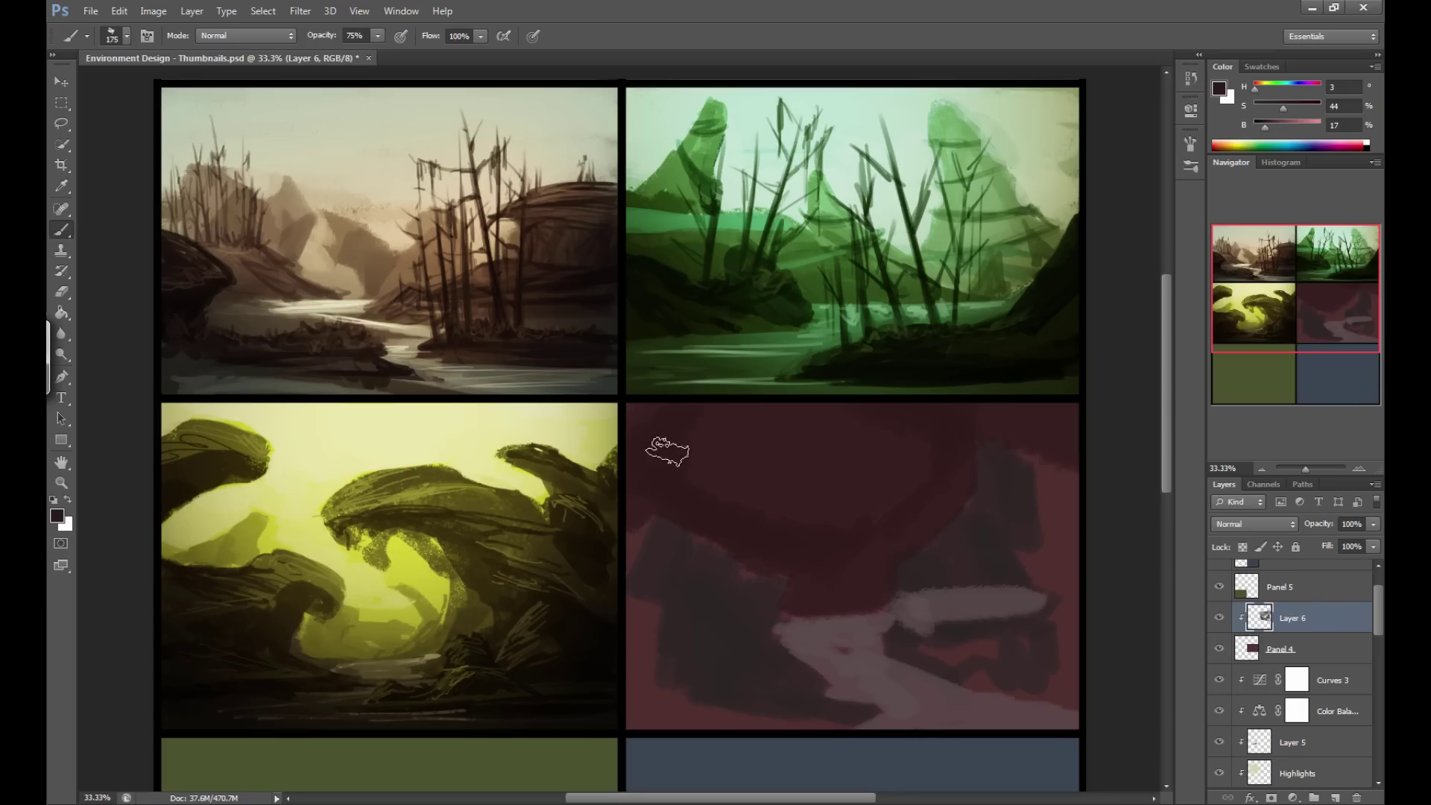
{"action": "key", "text": "bracketright"}
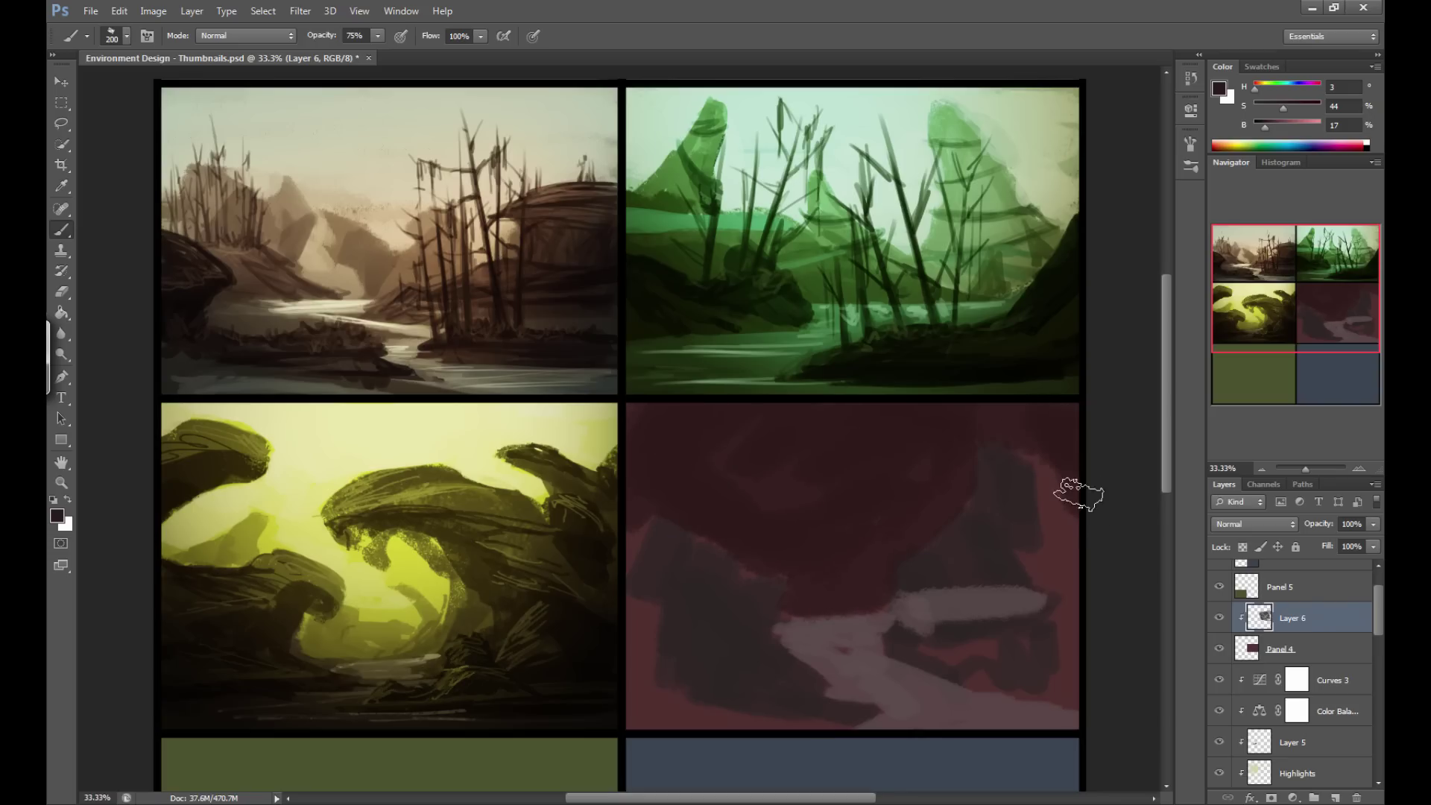
Extend the right-hand rocks and pale band to the panel's edge and fill the dark ground below, using sampled tones at 200 px.
{"action": "left_click", "coordinate": [1010, 529], "text": "alt"}
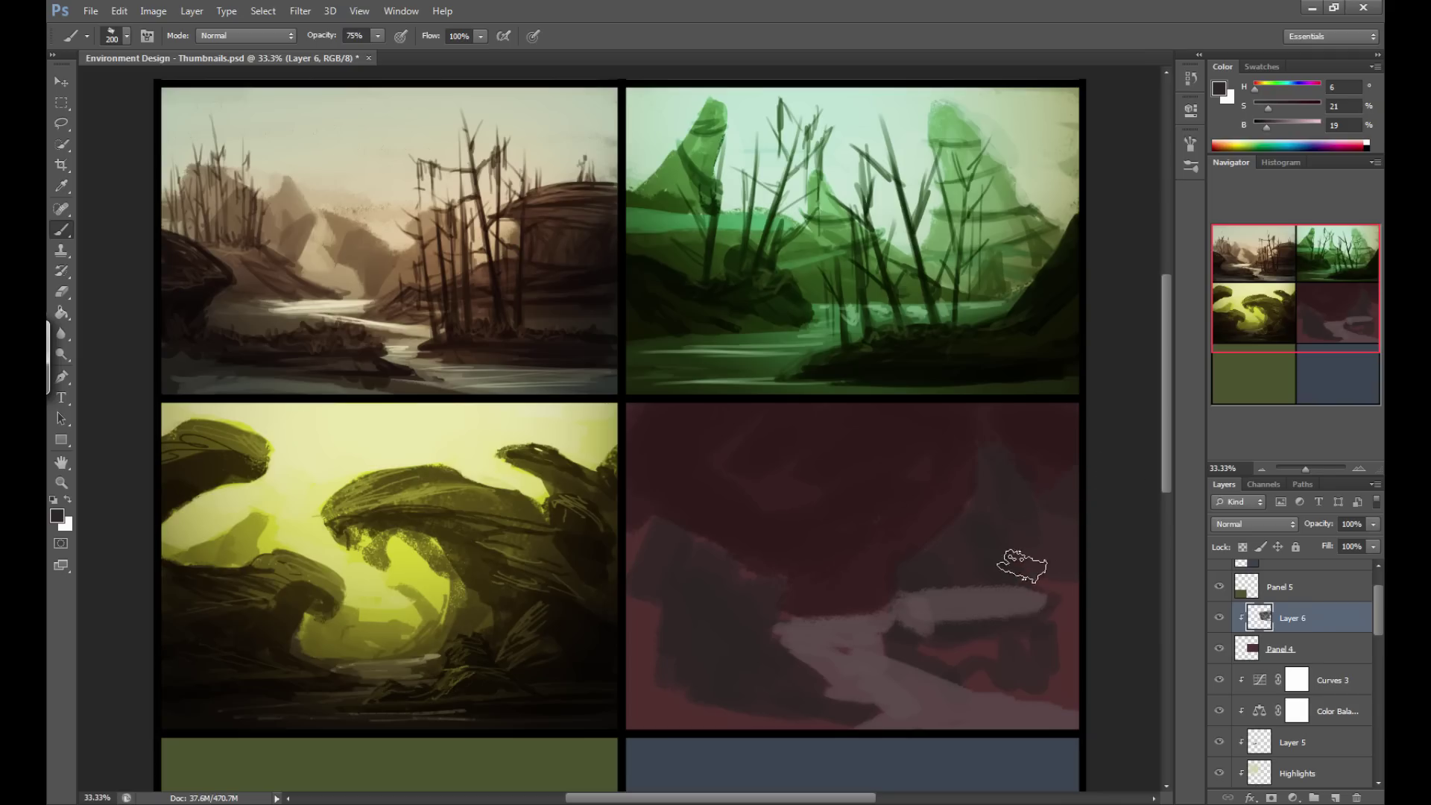
{"action": "left_click", "coordinate": [1010, 603], "text": "alt"}
{"action": "left_click_drag", "start_coordinate": [1009, 603], "coordinate": [1091, 629]}
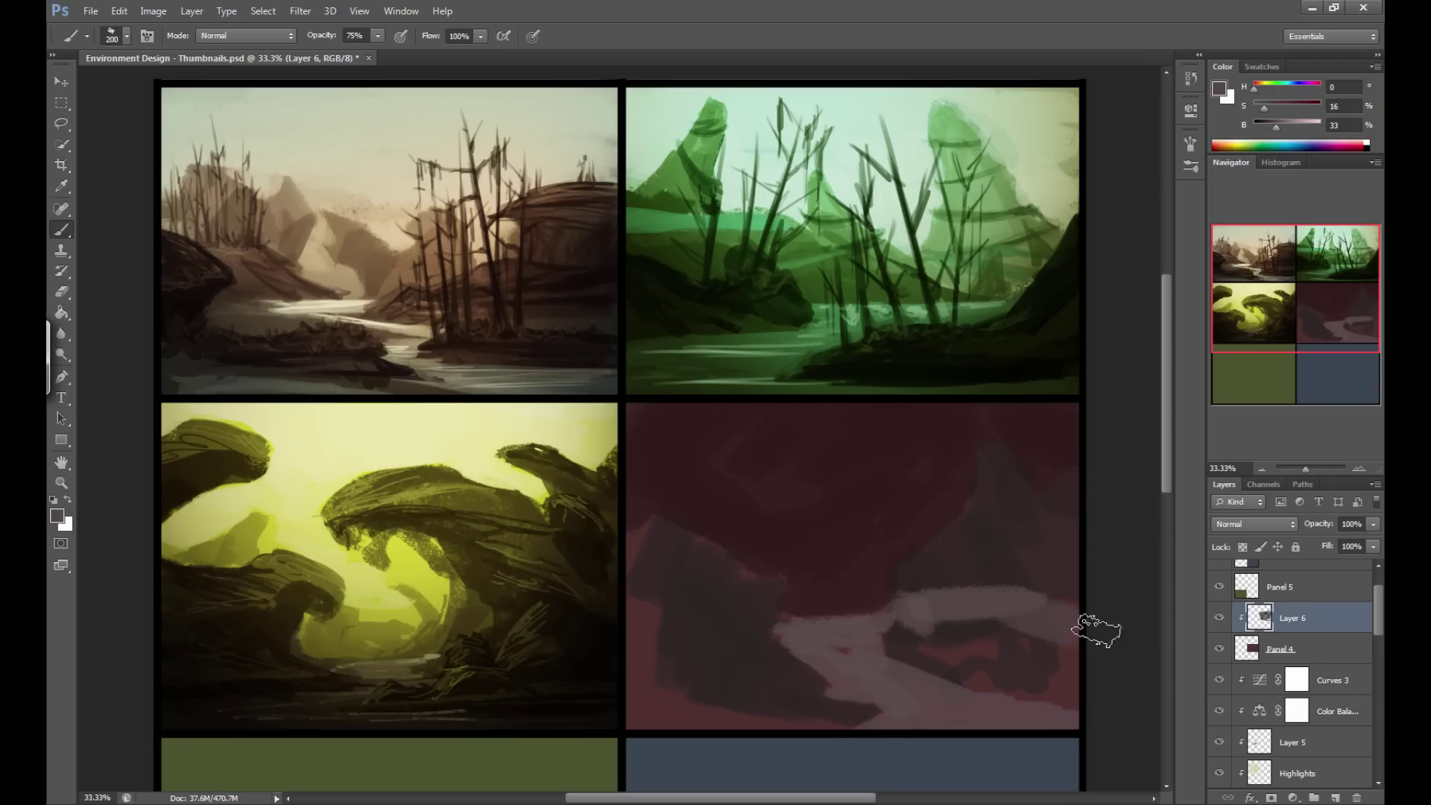
{"action": "left_click", "coordinate": [932, 646], "text": "alt"}
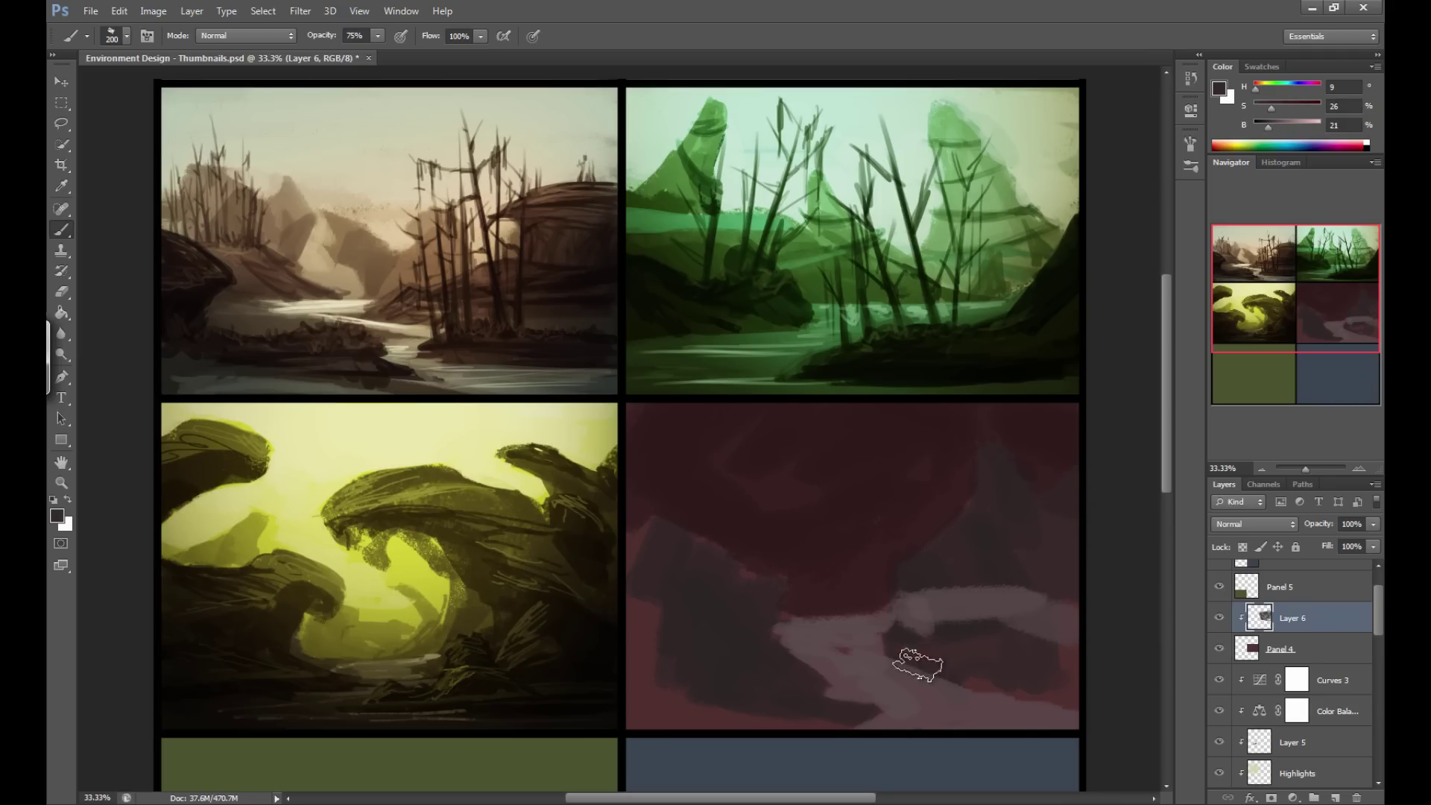
Paint muted maroon (H 3, S 44, B 32) over the outer part of the left rock mass with a 175 px brush.
{"action": "left_click", "coordinate": [688, 687], "text": "alt"}
{"action": "left_click", "coordinate": [642, 655], "text": "alt"}
{"action": "key", "text": "bracketleft"}
{"action": "left_click_drag", "start_coordinate": [678, 661], "coordinate": [642, 600]}
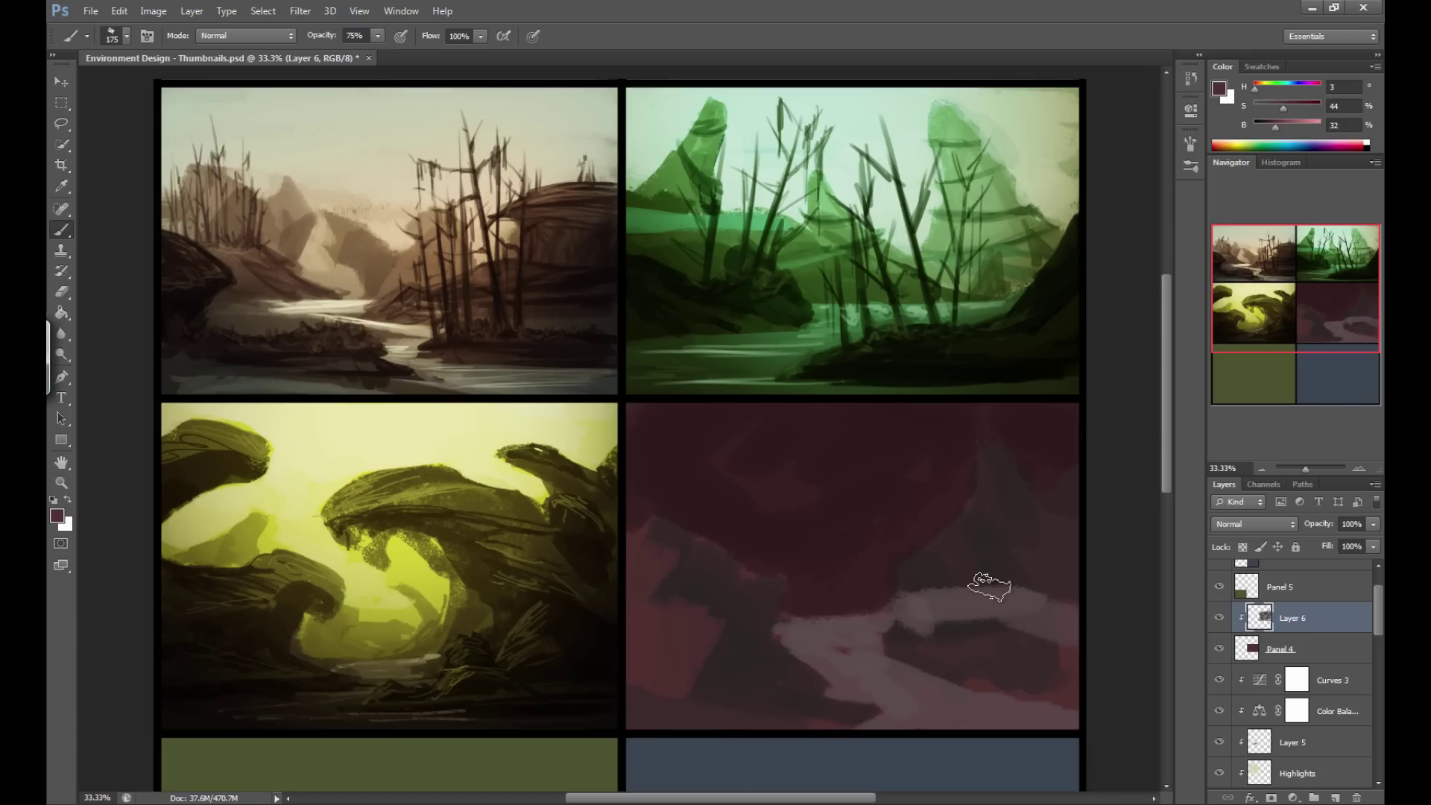
{"action": "left_click", "coordinate": [744, 465], "text": "alt"}
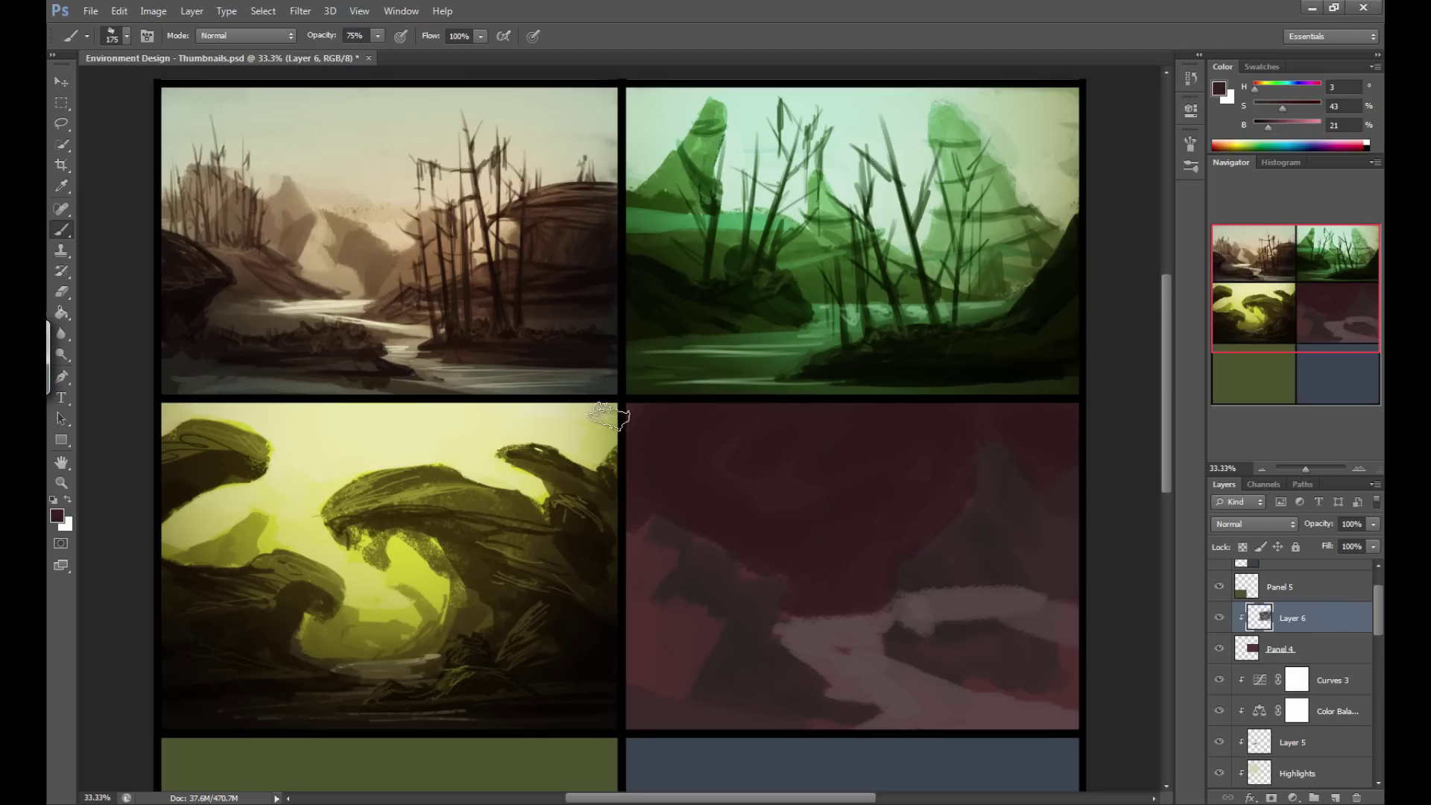
Paint a large pale pink moon (H 3, S 22, B 65) in the middle of the fourth panel's sky with a 250 px brush.
{"action": "left_click", "coordinate": [56, 516]}
{"action": "left_click", "coordinate": [546, 288]}
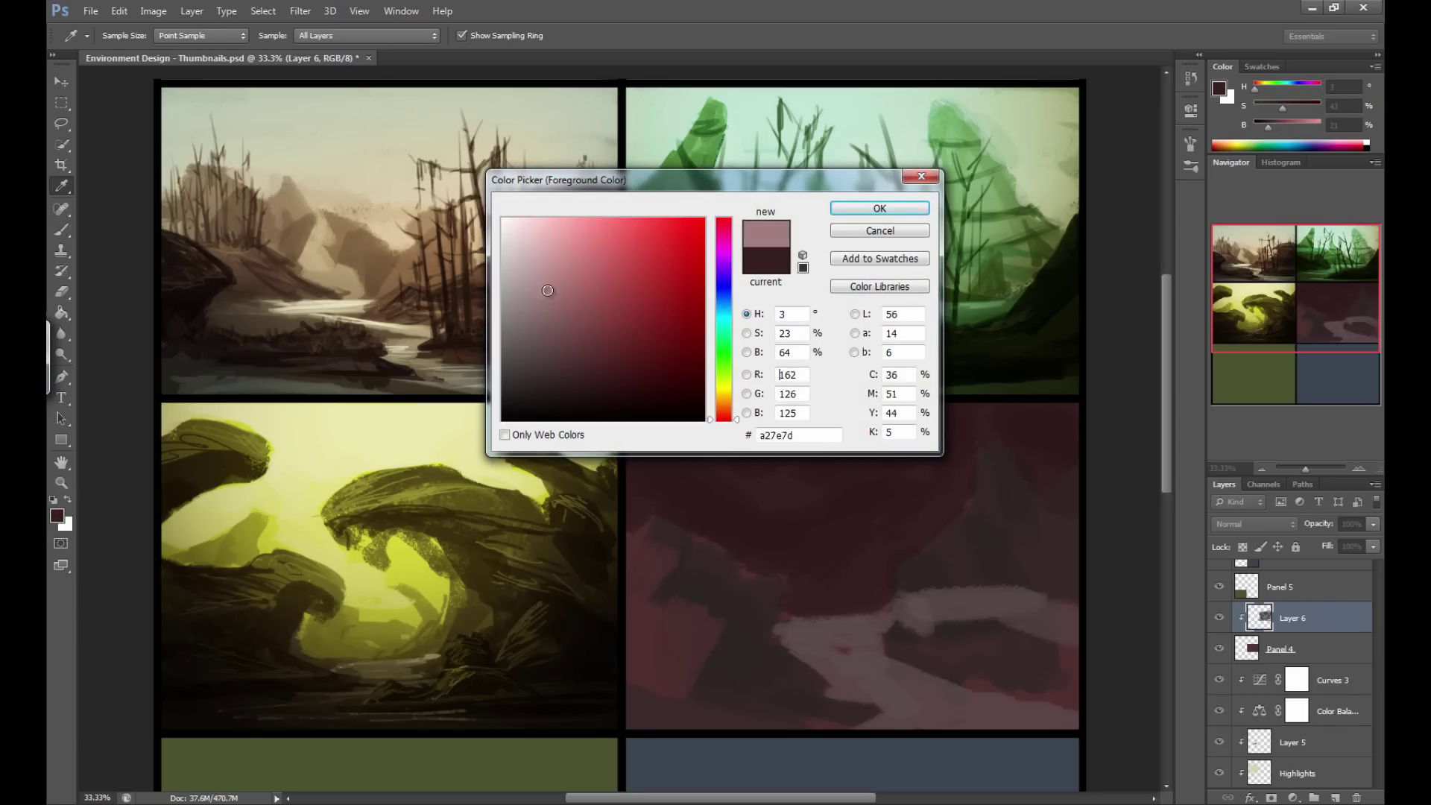
{"action": "left_click", "coordinate": [852, 209]}
{"action": "key", "text": "b"}
{"action": "mouse_move", "coordinate": [693, 417]}
{"action": "left_mouse_down"}
{"action": "mouse_move", "coordinate": [724, 444]}
{"action": "mouse_move", "coordinate": [761, 436]}
{"action": "mouse_move", "coordinate": [790, 401]}
{"action": "mouse_move", "coordinate": [732, 450]}
{"action": "mouse_move", "coordinate": [824, 439]}
{"action": "mouse_move", "coordinate": [792, 414]}
{"action": "mouse_move", "coordinate": [826, 497]}
{"action": "mouse_move", "coordinate": [879, 477]}
{"action": "mouse_move", "coordinate": [750, 495]}
{"action": "left_mouse_up"}
{"action": "key", "text": "bracketright"}
{"action": "key", "text": "ctrl+z"}
{"action": "key", "text": "bracketleft"}
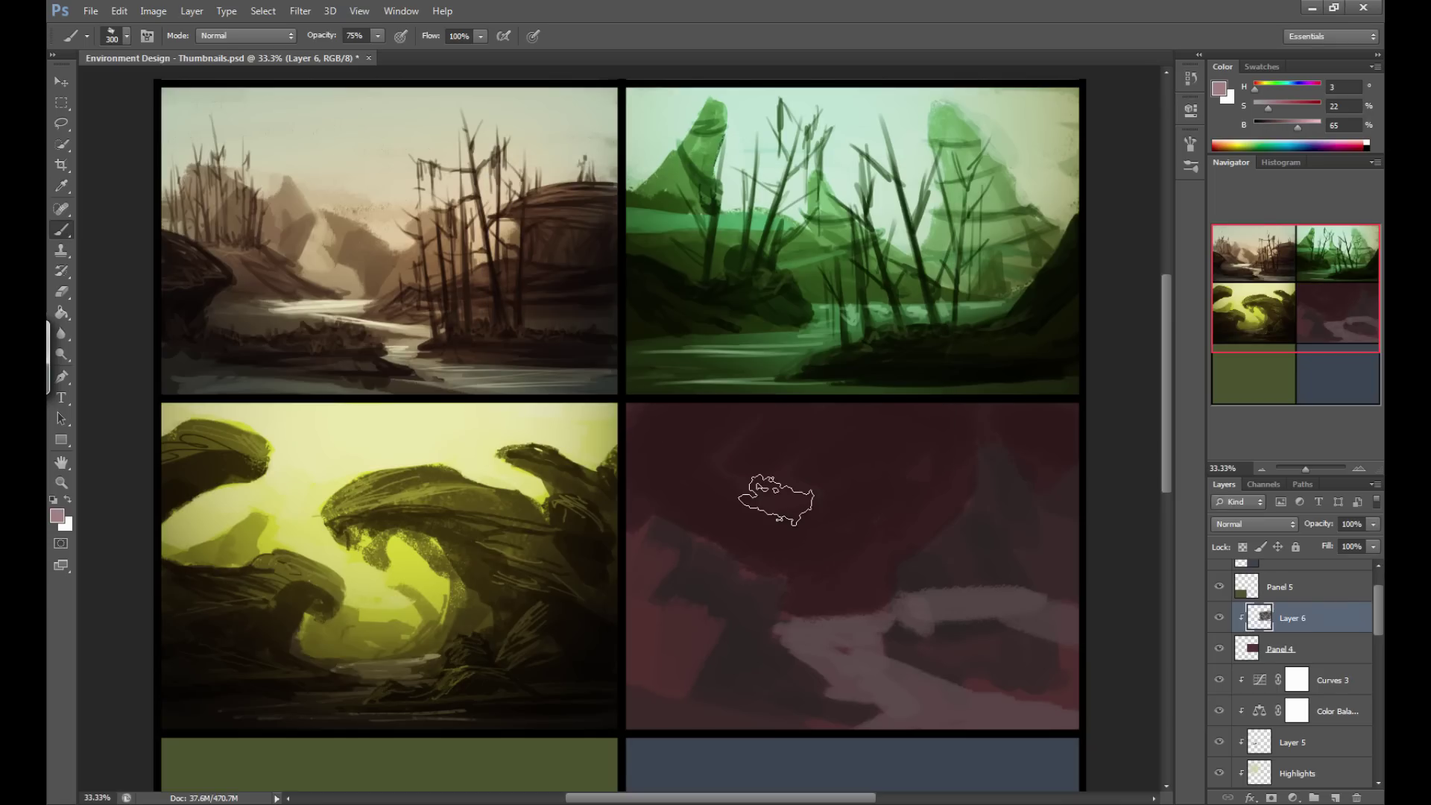
{"action": "left_click", "coordinate": [875, 522]}
{"action": "mouse_move", "coordinate": [873, 517]}
{"action": "left_mouse_down"}
{"action": "mouse_move", "coordinate": [833, 504]}
{"action": "mouse_move", "coordinate": [771, 518]}
{"action": "mouse_move", "coordinate": [754, 539]}
{"action": "mouse_move", "coordinate": [792, 502]}
{"action": "mouse_move", "coordinate": [846, 492]}
{"action": "mouse_move", "coordinate": [900, 523]}
{"action": "mouse_move", "coordinate": [865, 501]}
{"action": "mouse_move", "coordinate": [885, 537]}
{"action": "mouse_move", "coordinate": [851, 567]}
{"action": "mouse_move", "coordinate": [807, 536]}
{"action": "mouse_move", "coordinate": [801, 563]}
{"action": "mouse_move", "coordinate": [813, 585]}
{"action": "left_mouse_up"}
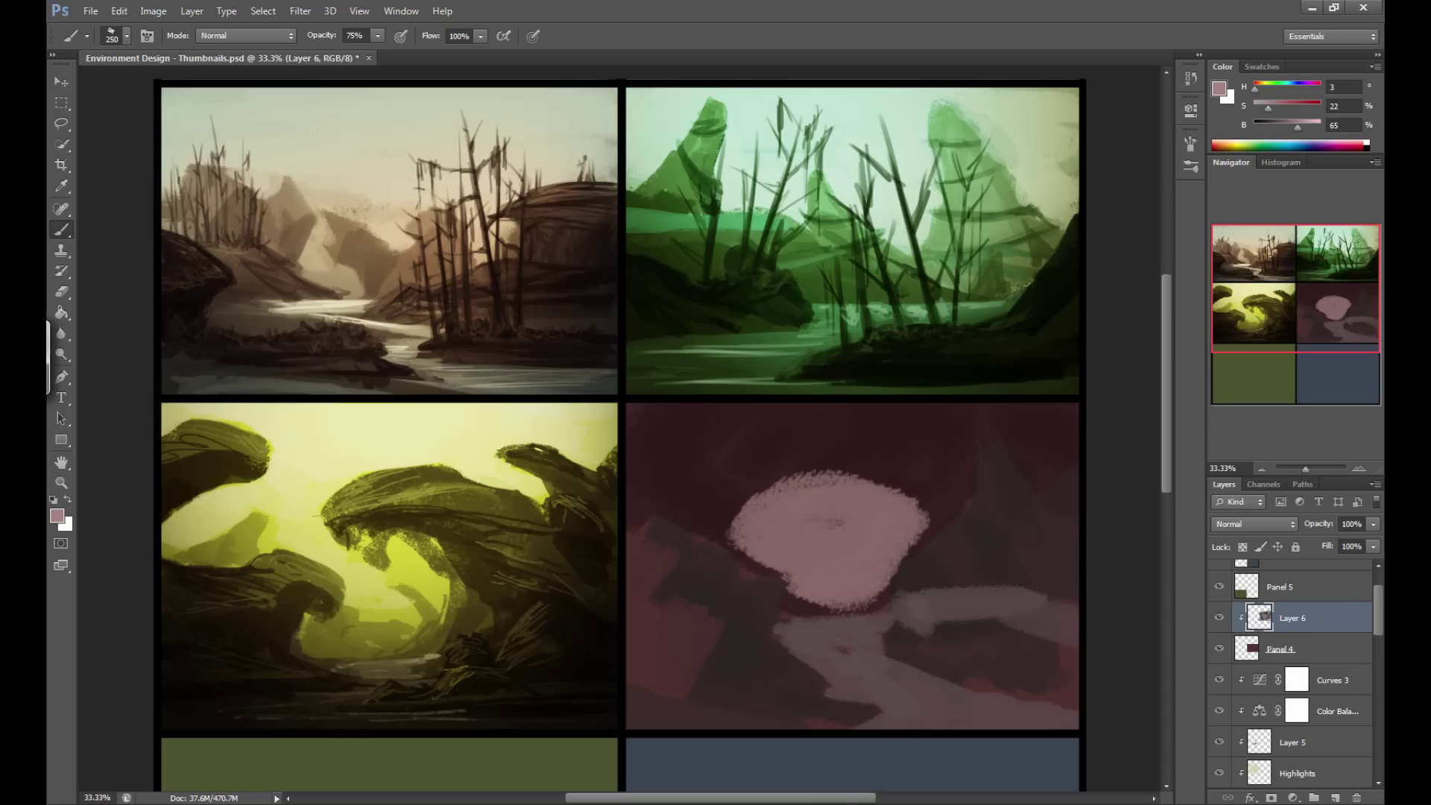
{"action": "mouse_move", "coordinate": [766, 511]}
{"action": "left_mouse_down"}
{"action": "mouse_move", "coordinate": [853, 522]}
{"action": "mouse_move", "coordinate": [859, 509]}
{"action": "left_mouse_up"}
Trim the moon's upper and lower-right edges with sampled sky maroon and rock grey, using a 90 px brush.
{"action": "left_click", "coordinate": [894, 473], "text": "alt"}
{"action": "key", "text": "bracketleft"}
{"action": "key", "text": "bracketleft"}
{"action": "key", "text": "bracketleft"}
{"action": "key", "text": "bracketleft"}
{"action": "key", "text": "bracketleft"}
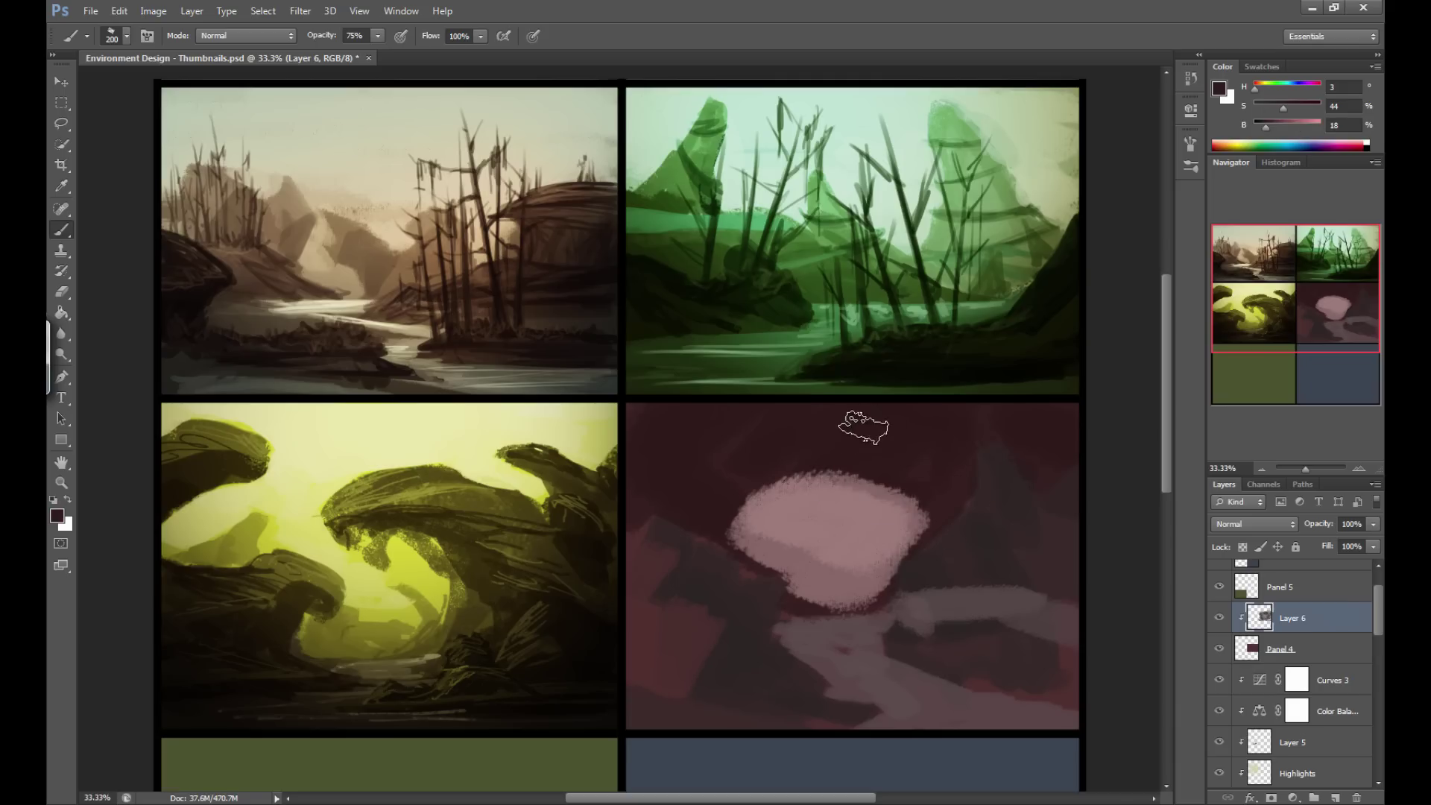
{"action": "key", "text": "bracketleft"}
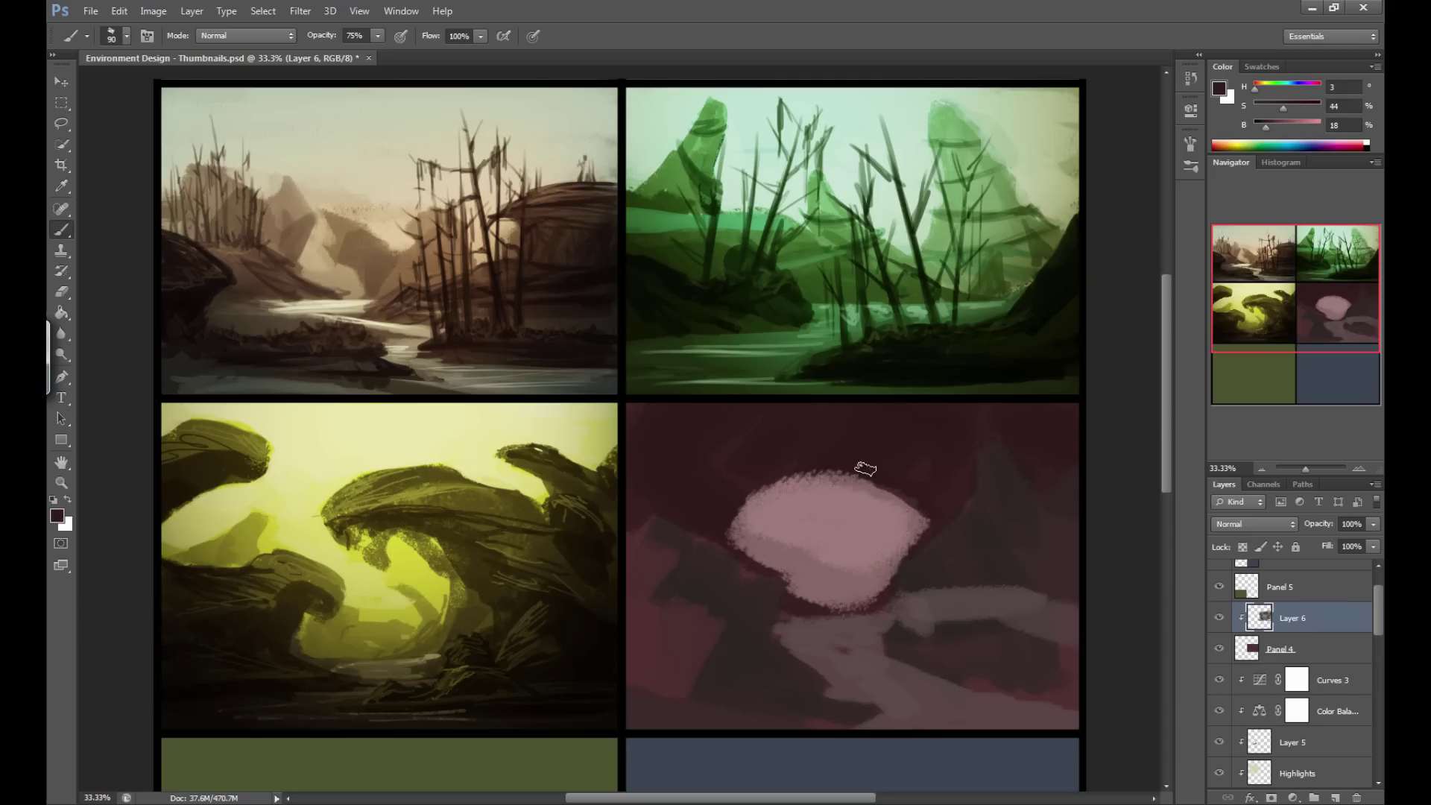
{"action": "mouse_move", "coordinate": [757, 473]}
{"action": "left_mouse_down"}
{"action": "mouse_move", "coordinate": [728, 520]}
{"action": "mouse_move", "coordinate": [756, 486]}
{"action": "mouse_move", "coordinate": [878, 472]}
{"action": "left_mouse_up"}
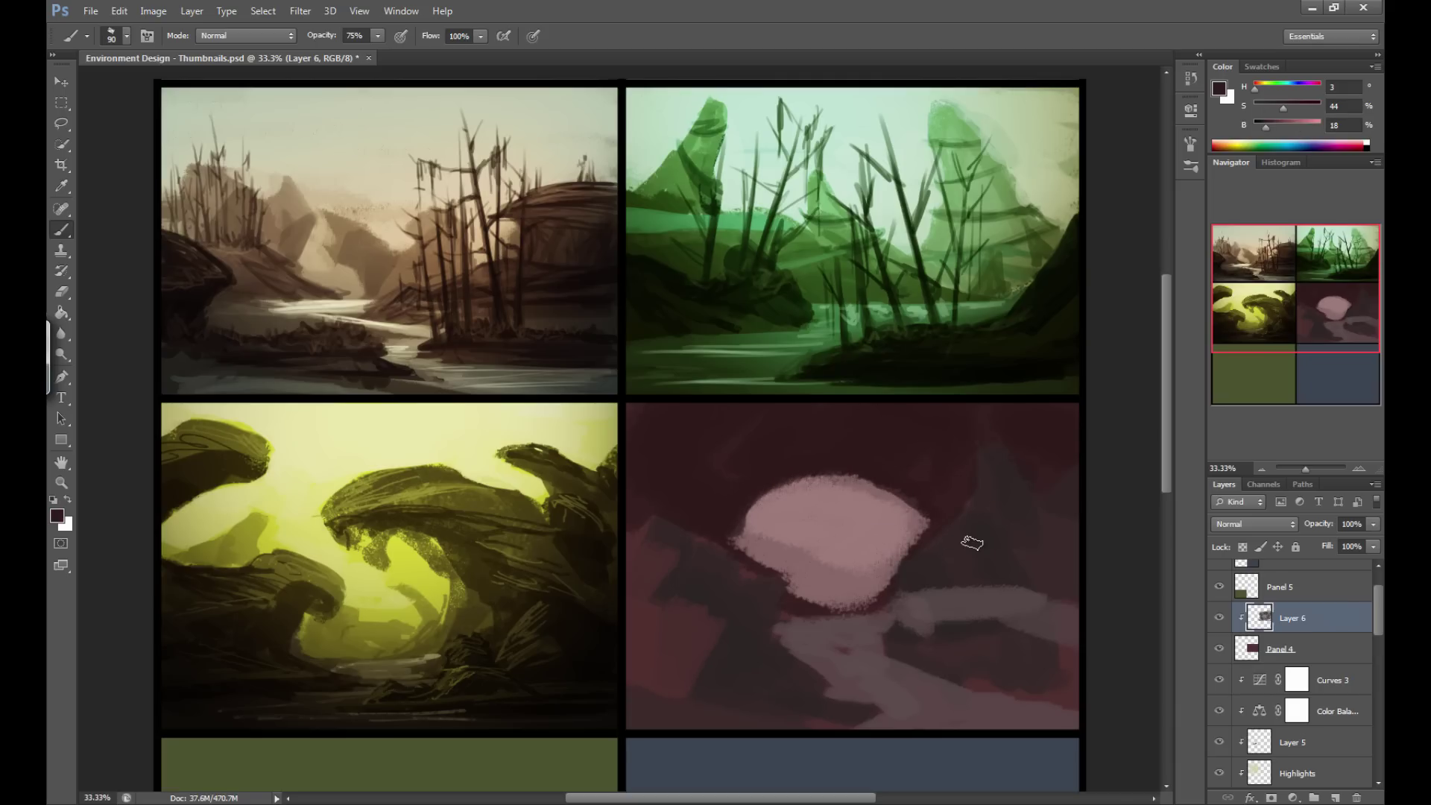
{"action": "left_click", "coordinate": [922, 550], "text": "alt"}
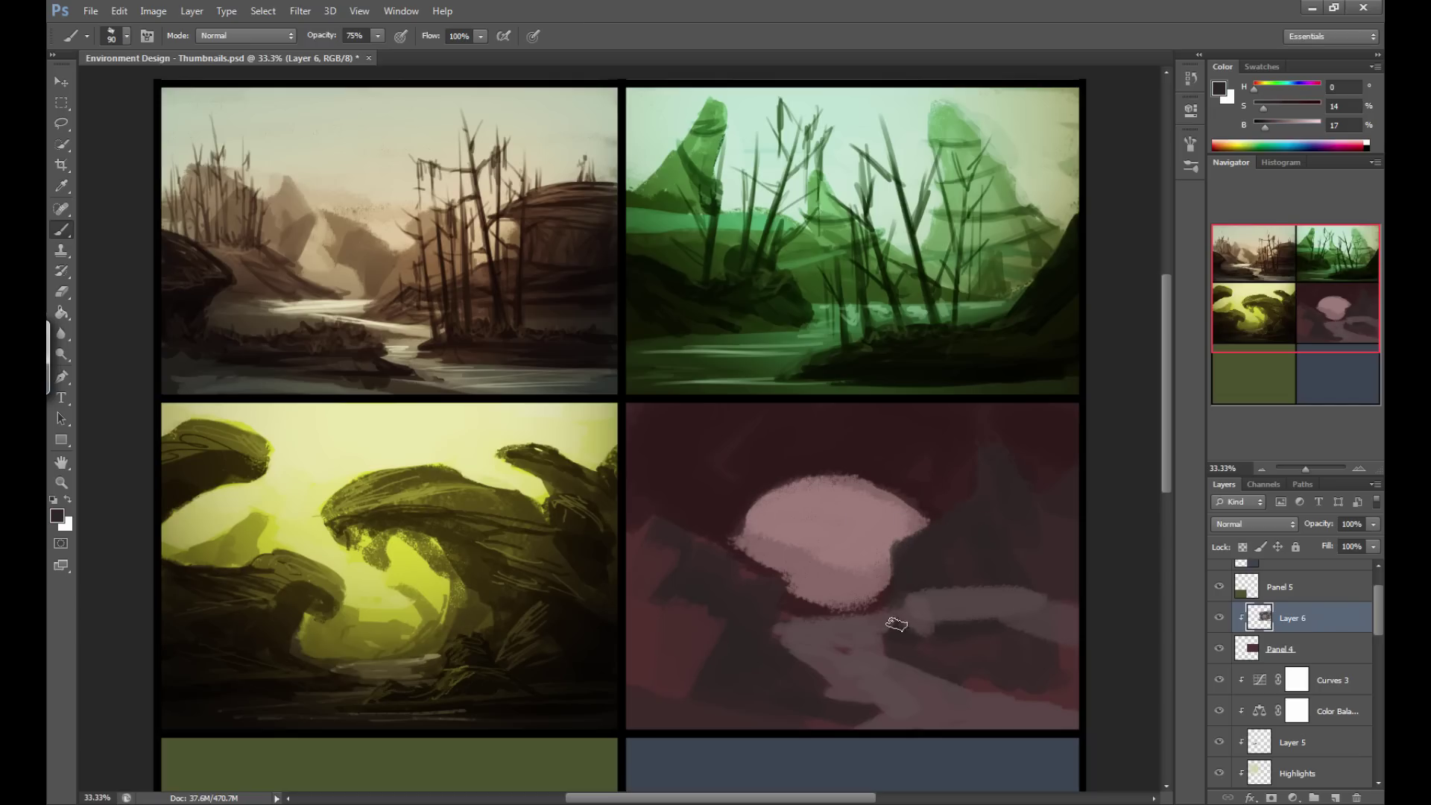
Lay a faint haze of the sampled moon pink over the fourth panel with a very large soft round brush.
{"action": "left_click", "coordinate": [831, 529], "text": "alt"}
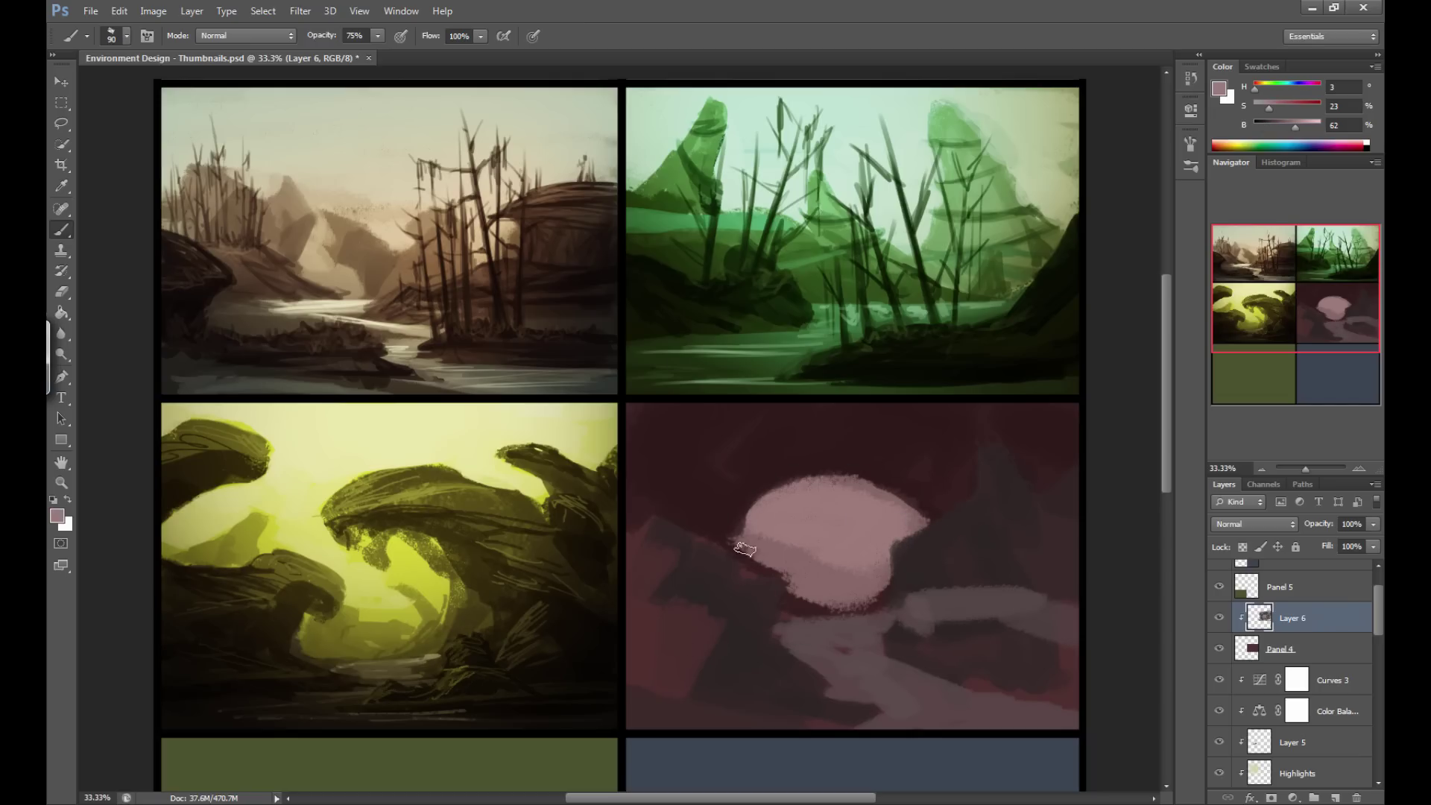
{"action": "left_click", "coordinate": [126, 35]}
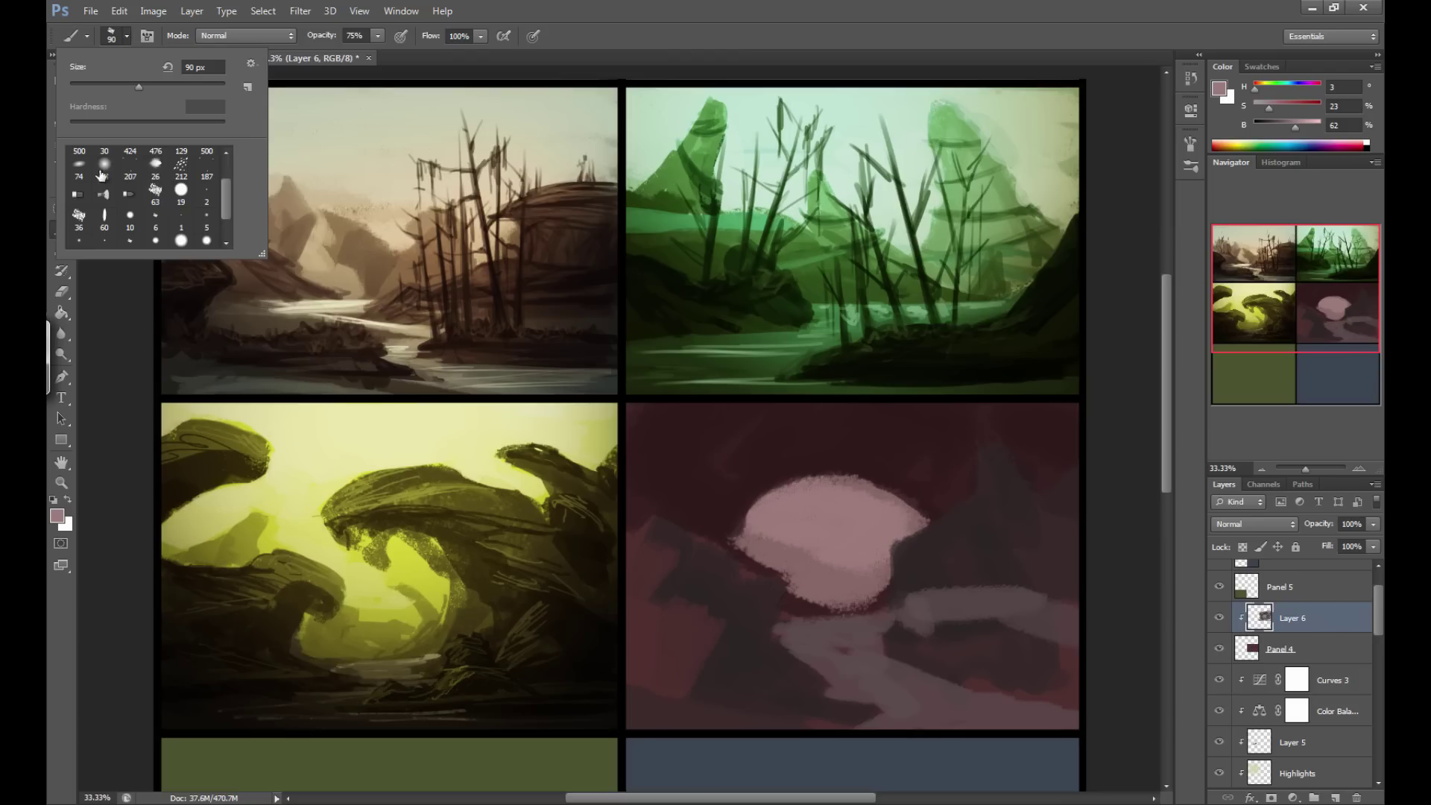
{"action": "left_click", "coordinate": [130, 161]}
{"action": "key", "text": "Return"}
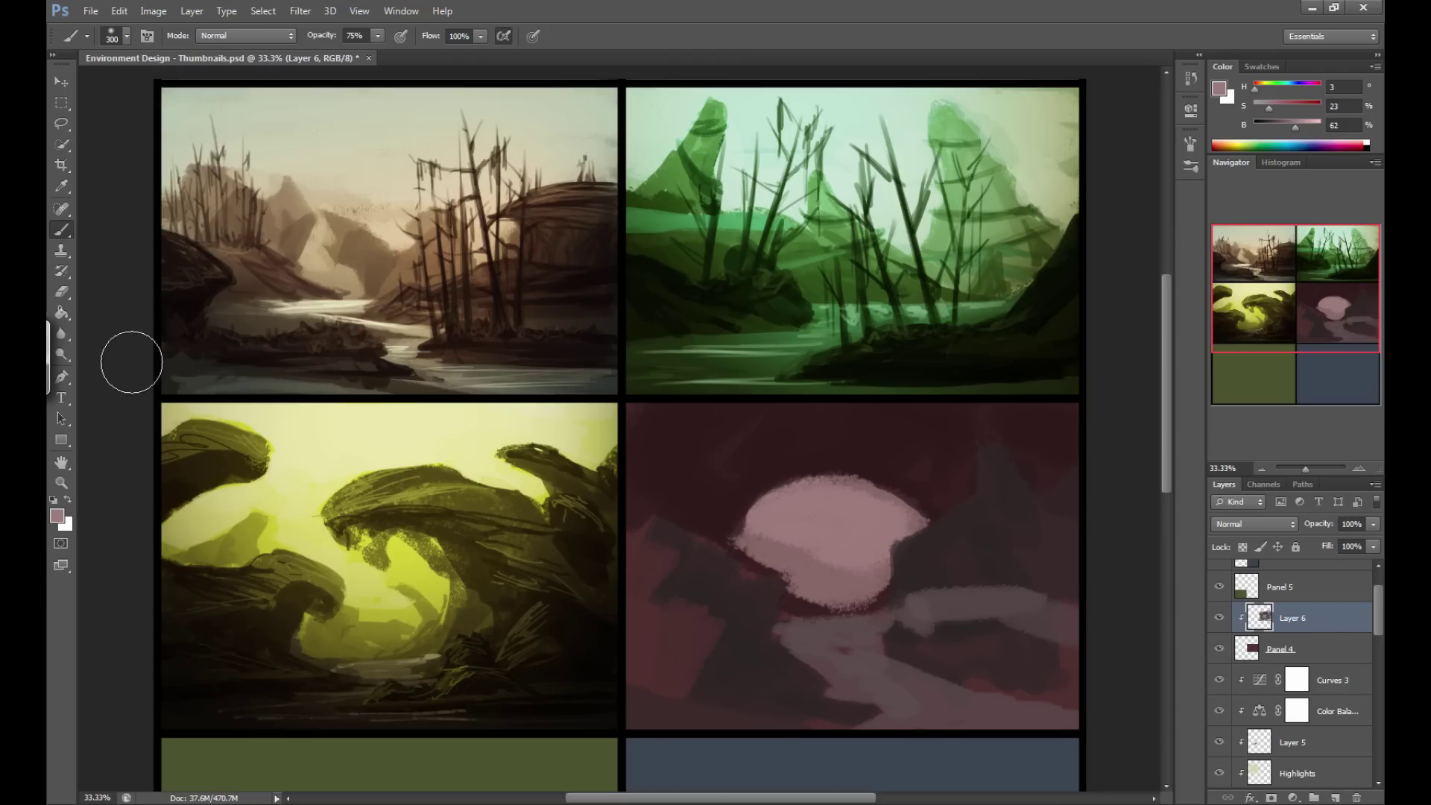
{"action": "key", "text": "bracketright"}
{"action": "key", "text": "bracketright"}
{"action": "key", "text": "bracketright"}
{"action": "key", "text": "bracketright"}
{"action": "key", "text": "bracketright"}
{"action": "key", "text": "bracketright"}
{"action": "key", "text": "bracketright"}
{"action": "key", "text": "bracketright"}
{"action": "key", "text": "bracketright"}
{"action": "key", "text": "bracketleft"}
{"action": "key", "text": "bracketleft"}
{"action": "key", "text": "bracketleft"}
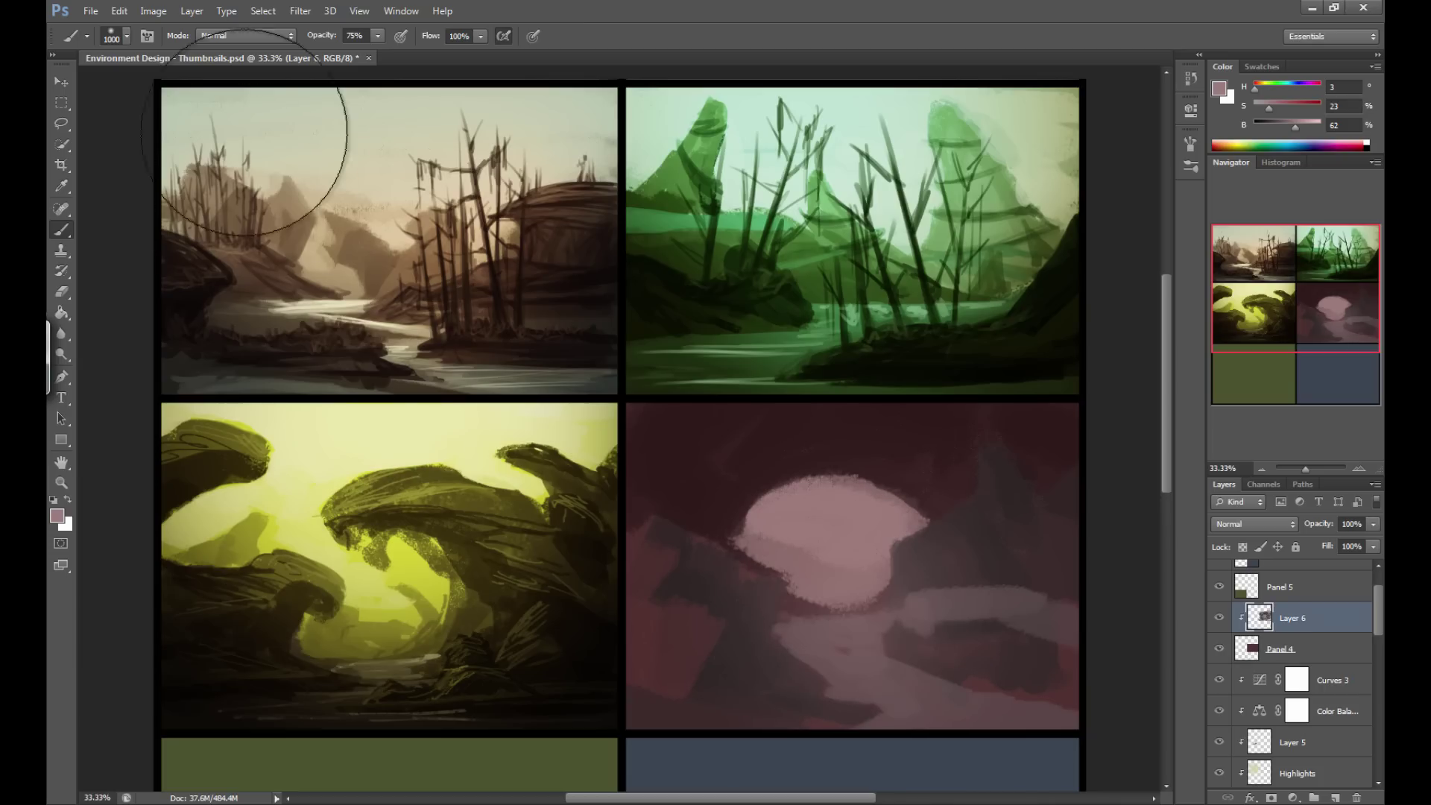
Paint a soft pink glow around the moon's upper edge with the soft round brush at about 200 px.
{"action": "key", "text": "bracketleft"}
{"action": "key", "text": "bracketleft"}
{"action": "key", "text": "bracketleft"}
{"action": "key", "text": "bracketleft"}
{"action": "key", "text": "bracketleft"}
{"action": "key", "text": "bracketleft"}
{"action": "key", "text": "bracketleft"}
{"action": "key", "text": "bracketleft"}
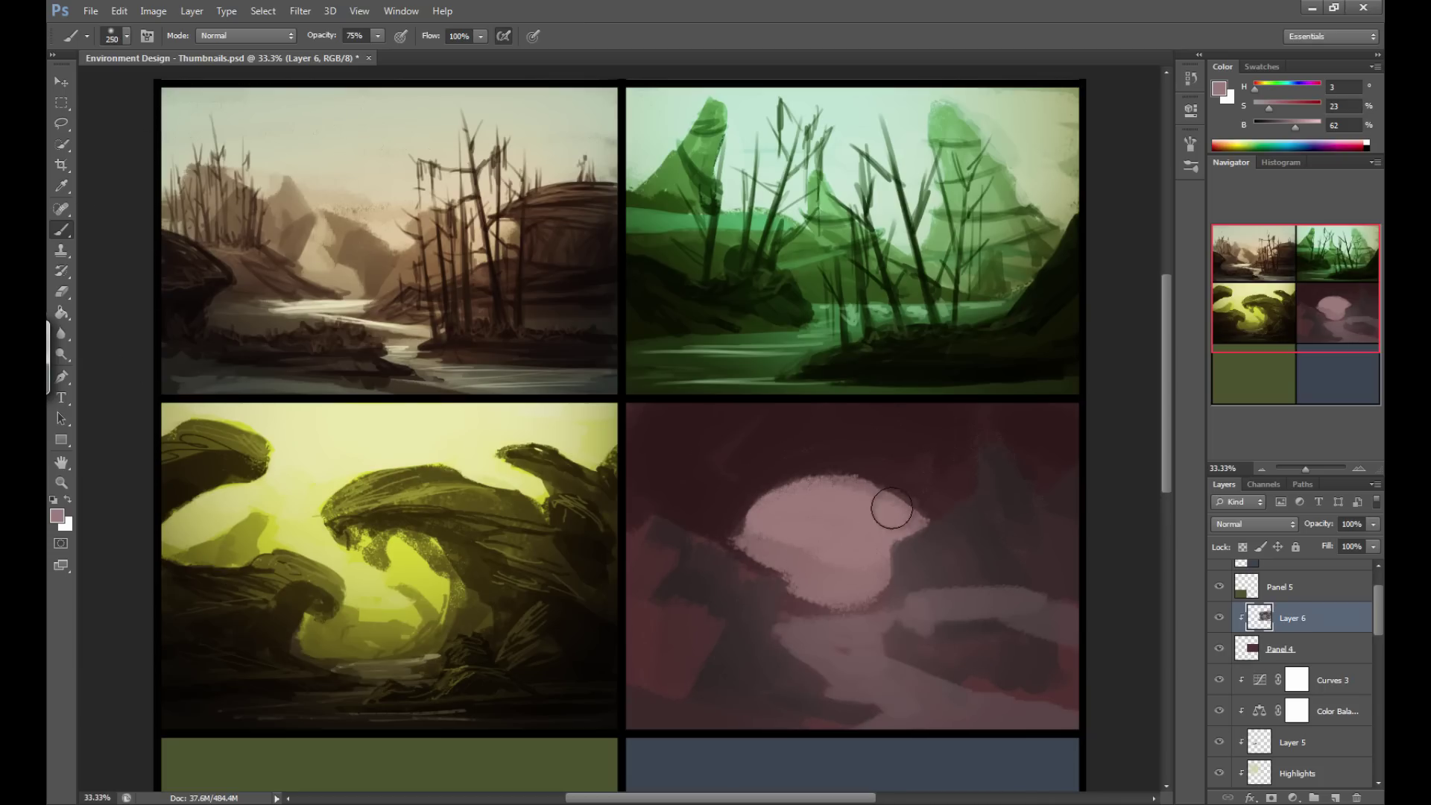
{"action": "mouse_move", "coordinate": [765, 504]}
{"action": "left_mouse_down"}
{"action": "mouse_move", "coordinate": [750, 501]}
{"action": "mouse_move", "coordinate": [862, 485]}
{"action": "left_mouse_up"}
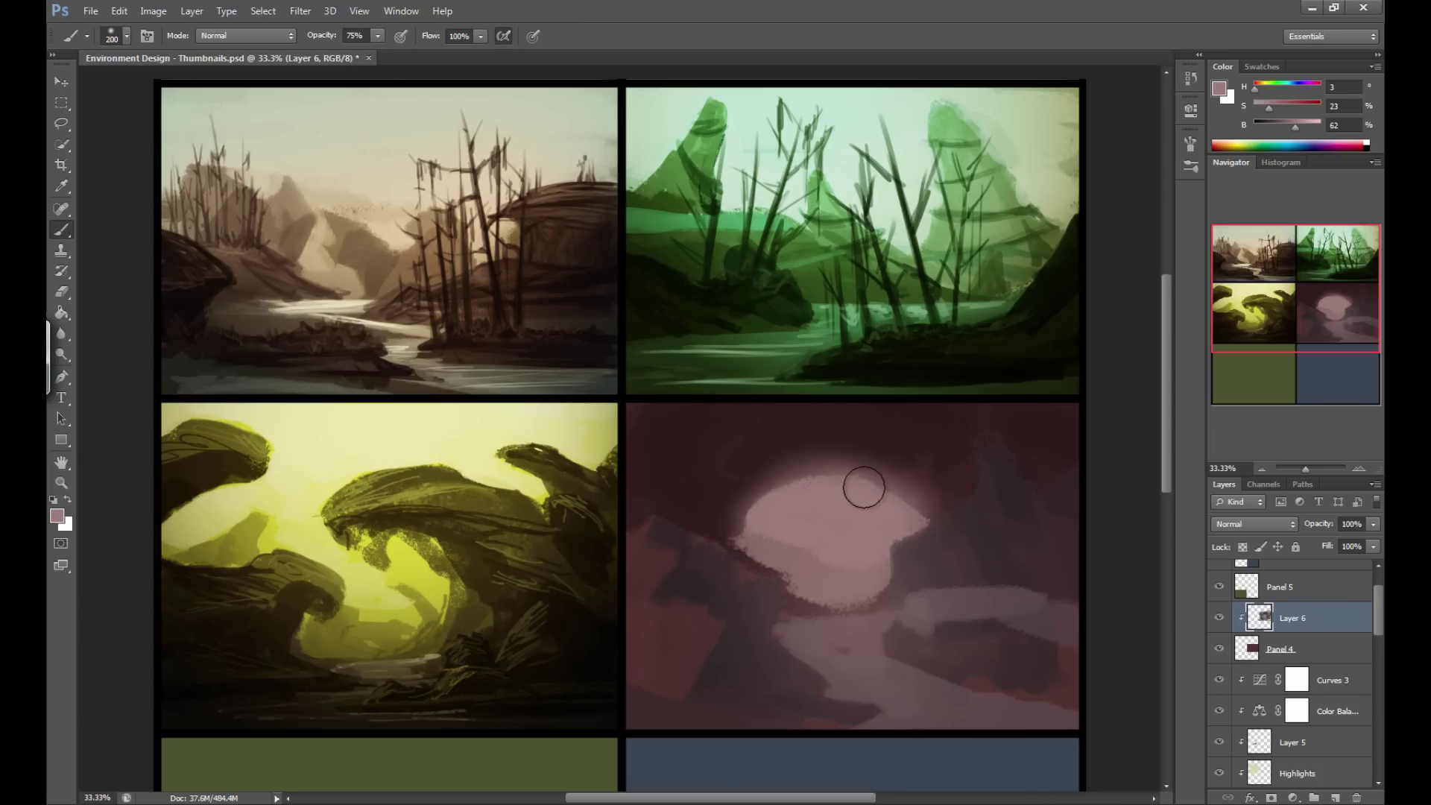
Switch to the 36 px textured brush and paint a near-black accent (H 0, S 24, B 15) on the left foreground rocks.
{"action": "left_click", "coordinate": [123, 35]}
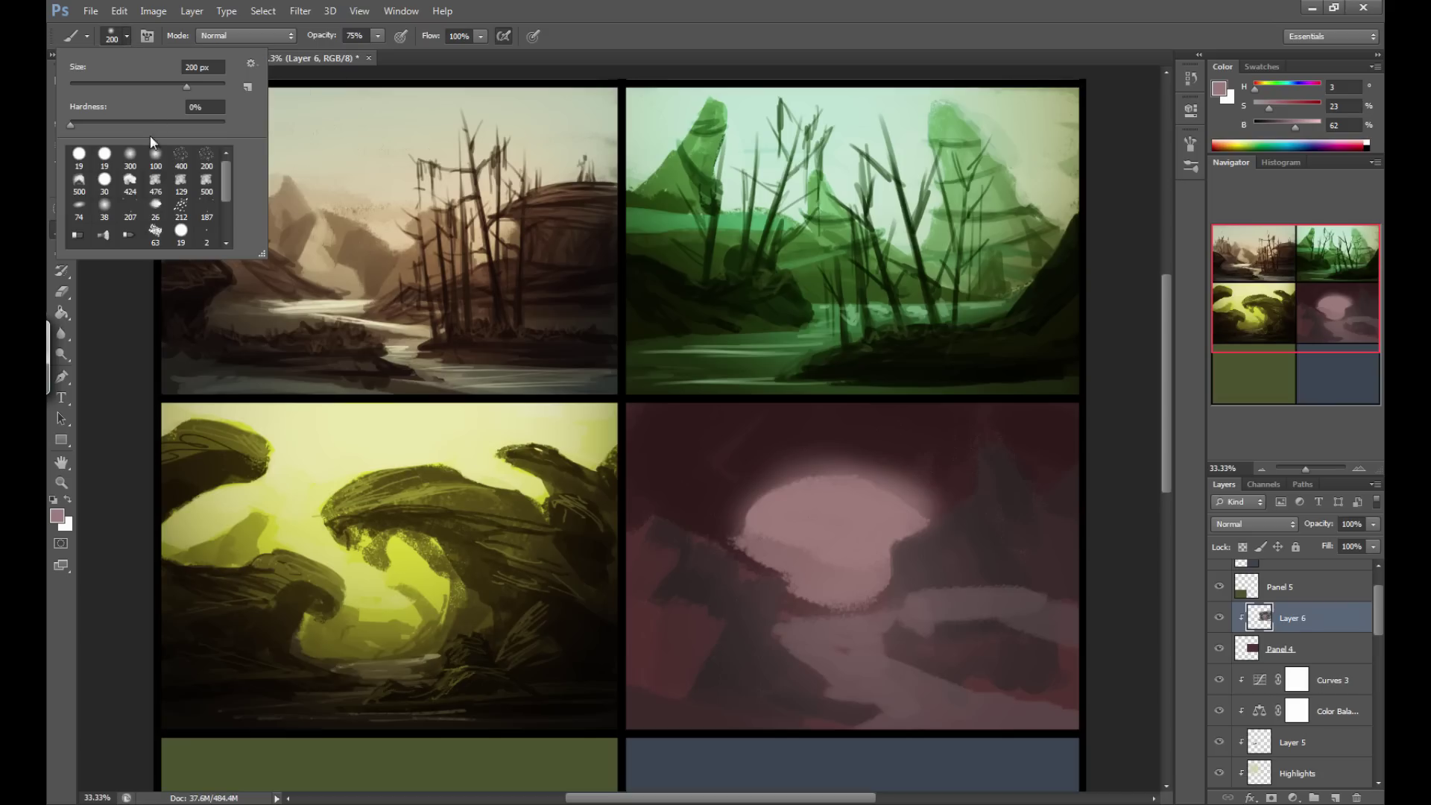
{"action": "left_click_drag", "start_coordinate": [227, 178], "coordinate": [243, 208]}
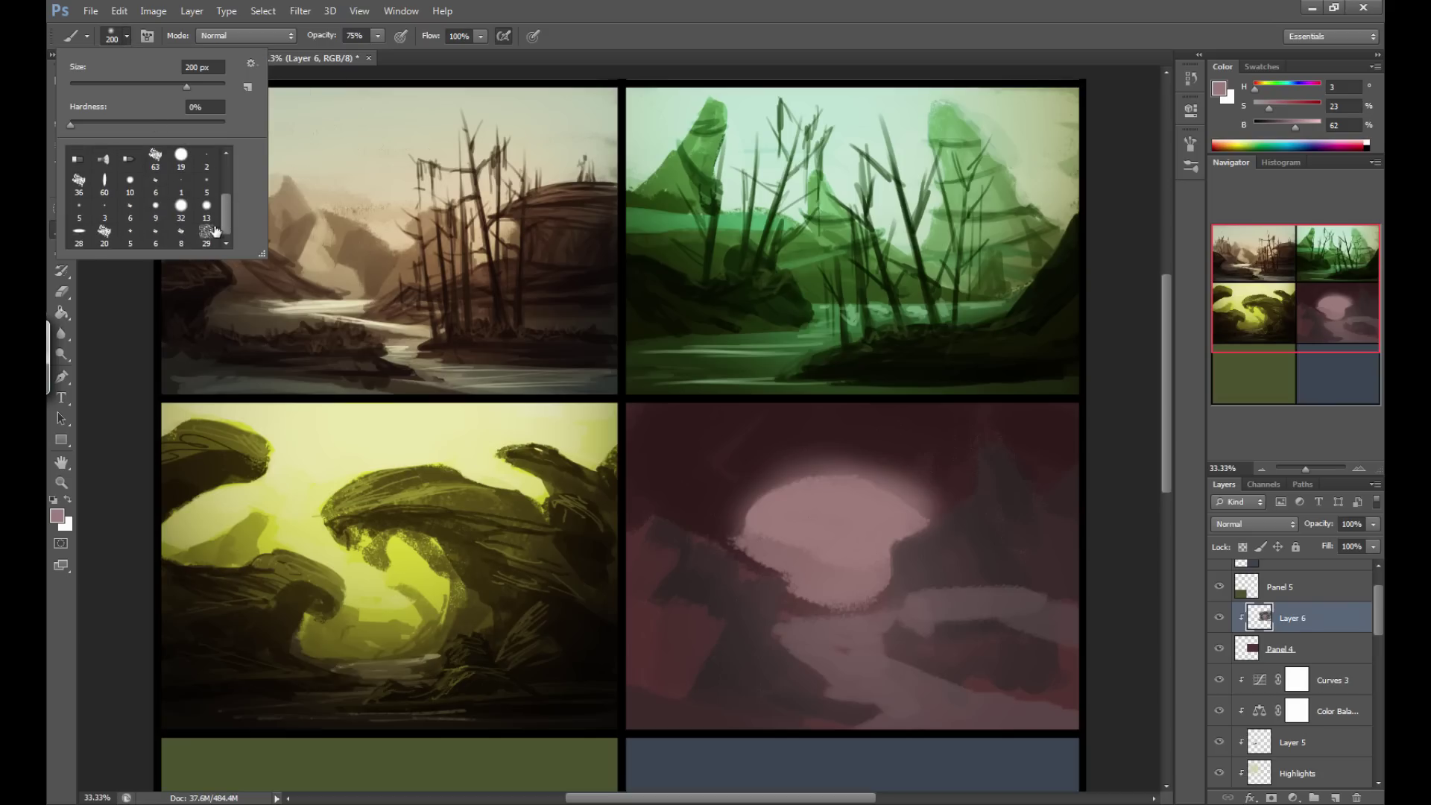
{"action": "left_click", "coordinate": [79, 184]}
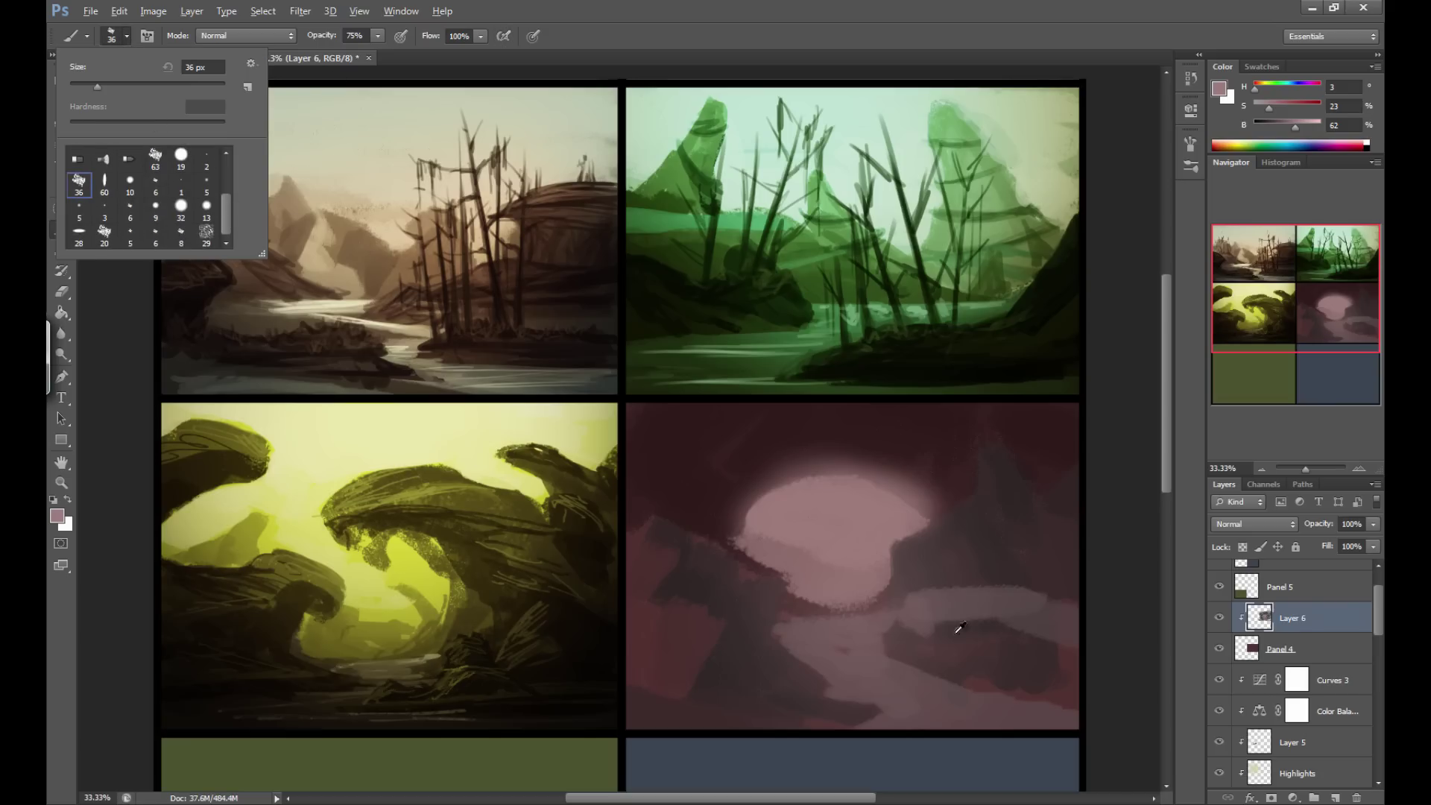
{"action": "left_click", "coordinate": [975, 500], "text": "alt"}
{"action": "left_click", "coordinate": [56, 514]}
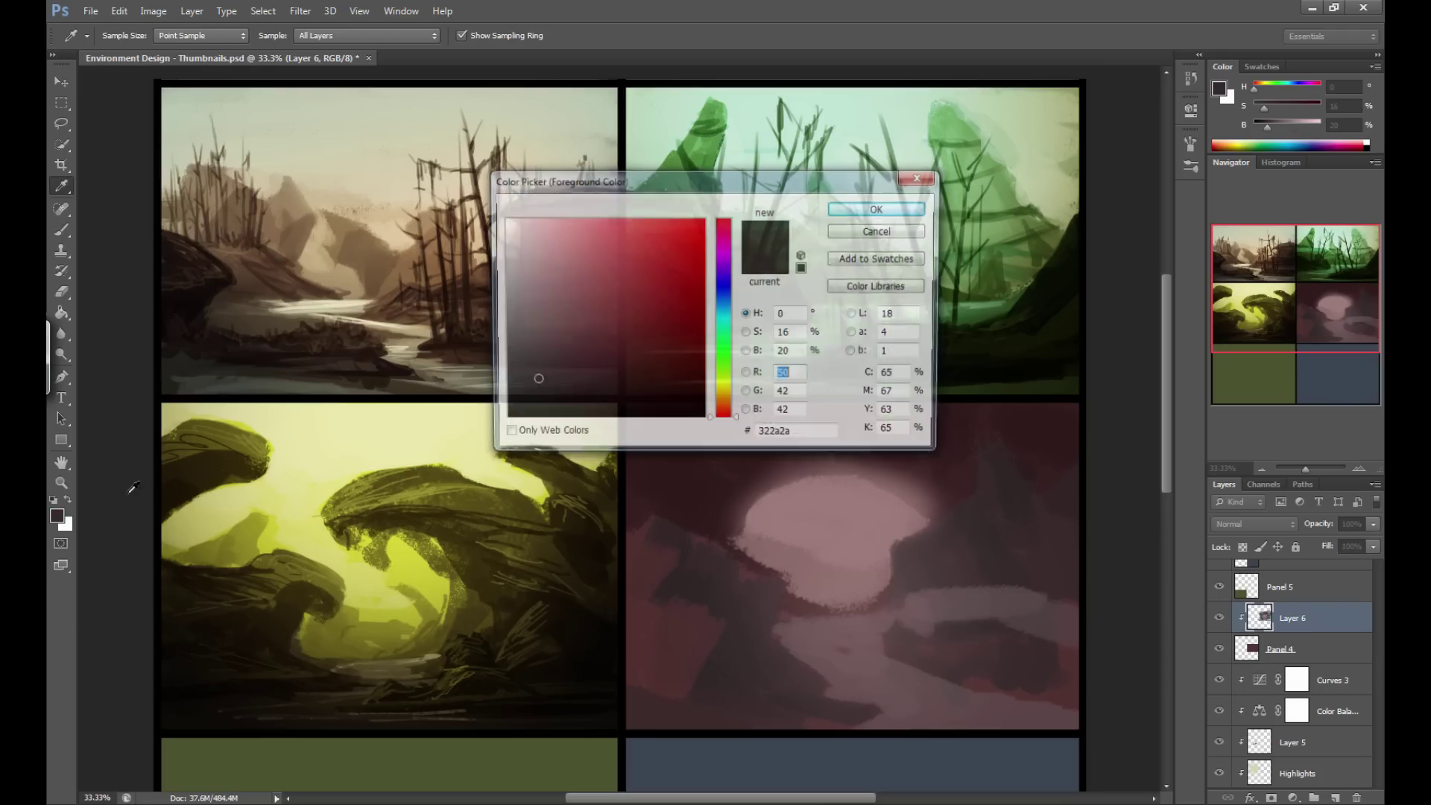
{"action": "left_click", "coordinate": [543, 386]}
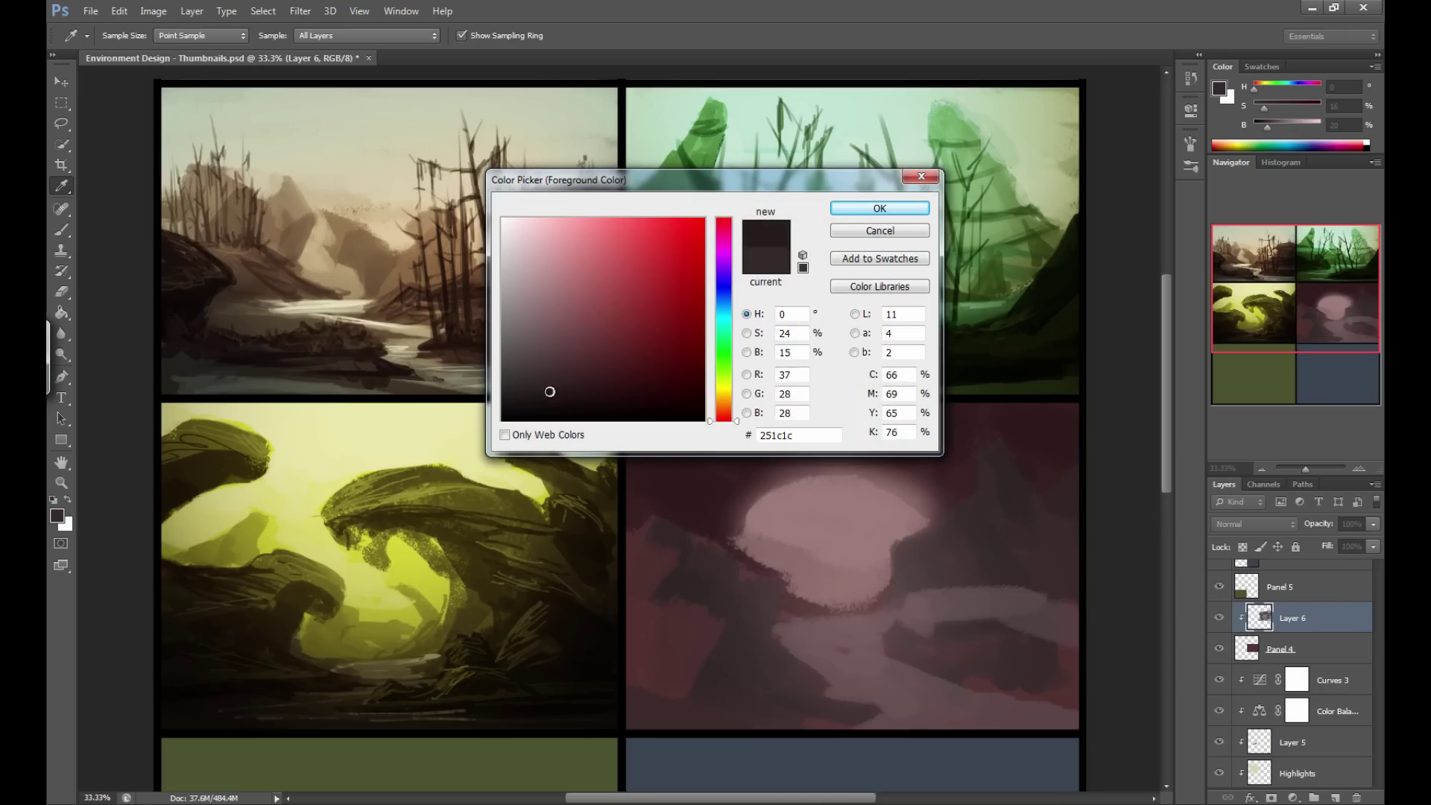
{"action": "left_click", "coordinate": [850, 211]}
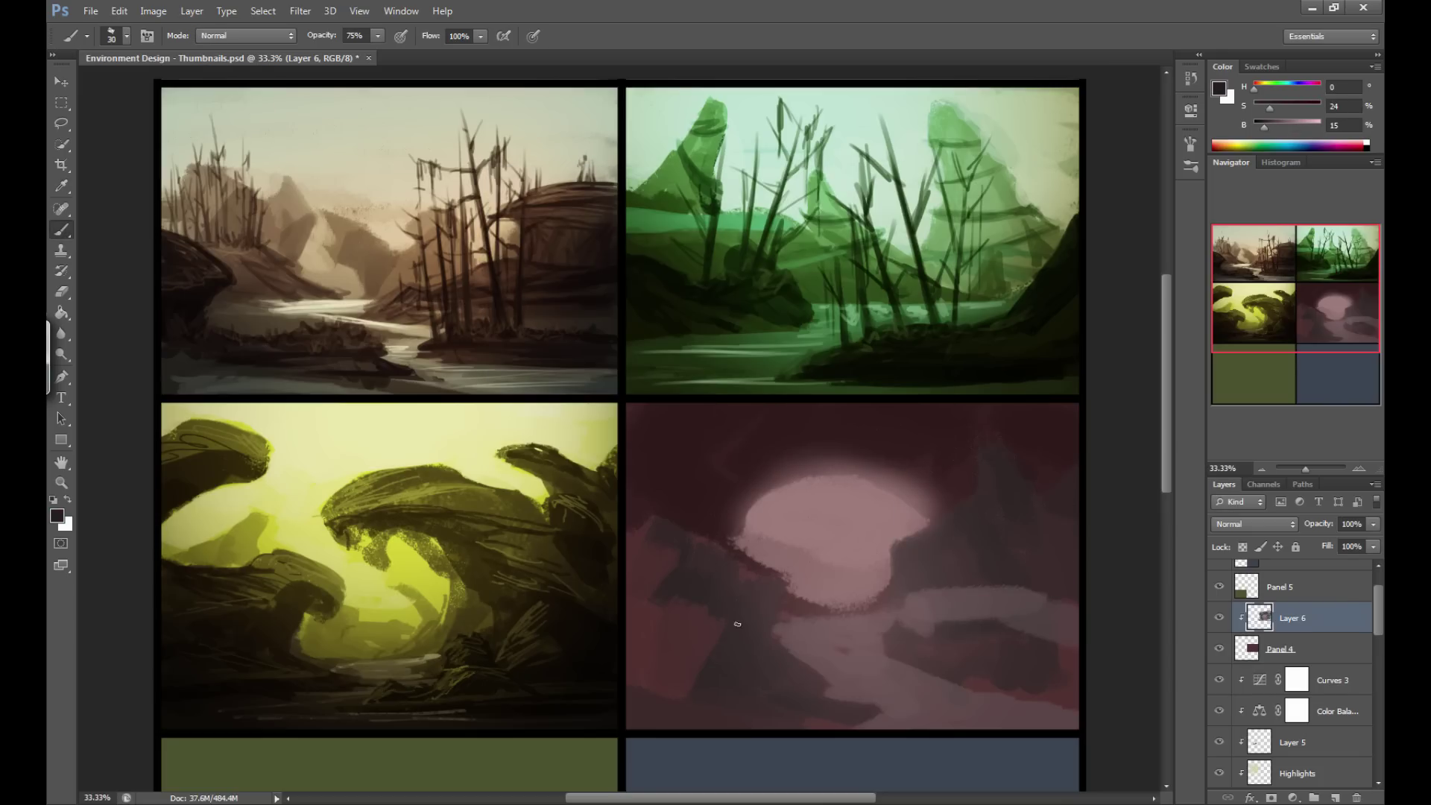
{"action": "key", "text": "bracketleft"}
{"action": "left_click_drag", "start_coordinate": [807, 655], "coordinate": [772, 708]}
Build up dark rock outcrops along the right riverbank with sampled dark tones, using a 30–60 px brush.
{"action": "left_click", "coordinate": [961, 641], "text": "alt"}
{"action": "left_click", "coordinate": [949, 647], "text": "alt"}
{"action": "mouse_move", "coordinate": [897, 608]}
{"action": "left_mouse_down"}
{"action": "mouse_move", "coordinate": [886, 661]}
{"action": "mouse_move", "coordinate": [902, 619]}
{"action": "mouse_move", "coordinate": [899, 643]}
{"action": "mouse_move", "coordinate": [870, 649]}
{"action": "left_mouse_up"}
{"action": "key", "text": "bracketright"}
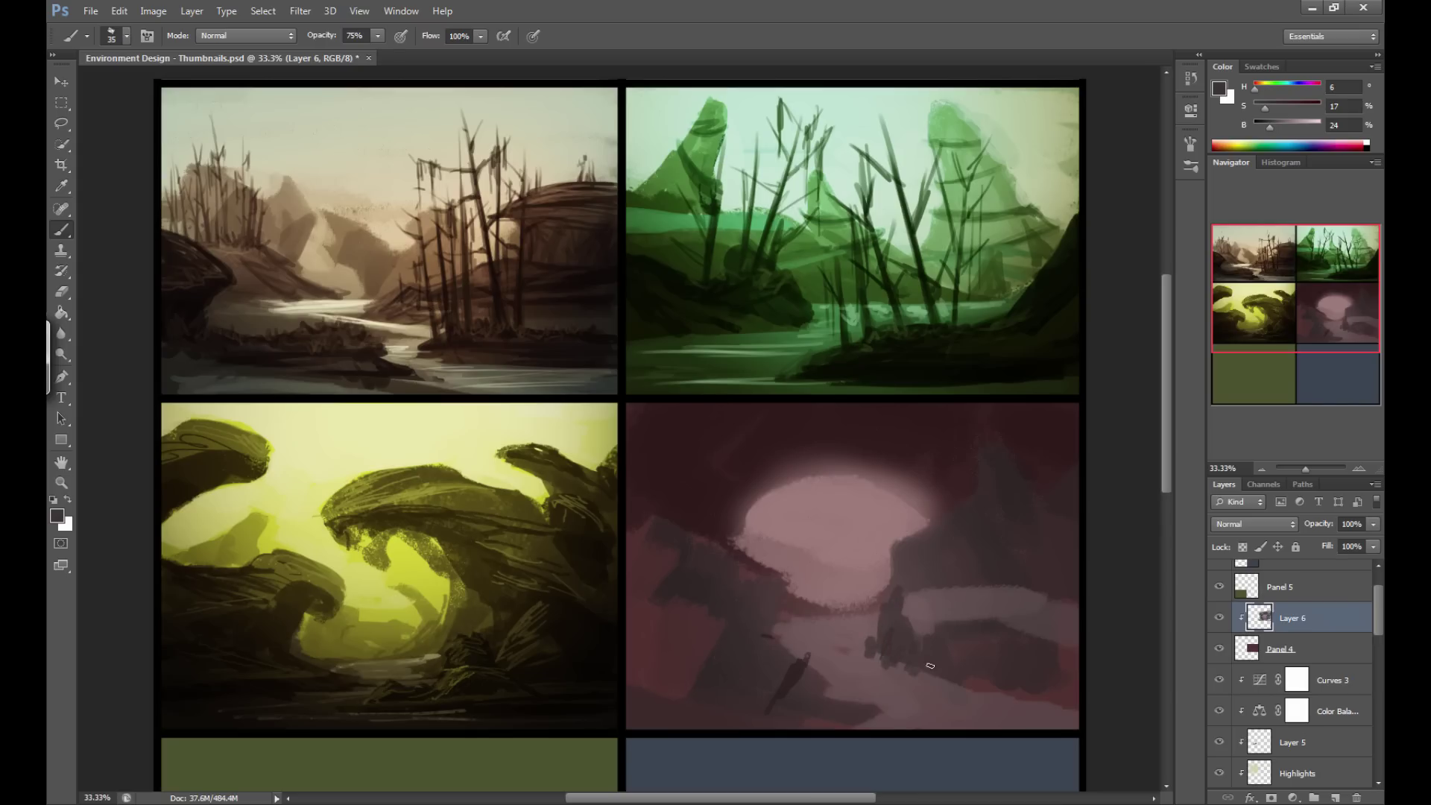
{"action": "left_click", "coordinate": [887, 645], "text": "alt"}
{"action": "mouse_move", "coordinate": [889, 652]}
{"action": "left_mouse_down"}
{"action": "mouse_move", "coordinate": [953, 680]}
{"action": "mouse_move", "coordinate": [987, 665]}
{"action": "mouse_move", "coordinate": [940, 681]}
{"action": "mouse_move", "coordinate": [1019, 688]}
{"action": "left_mouse_up"}
{"action": "key", "text": "bracketright"}
{"action": "key", "text": "bracketright"}
{"action": "key", "text": "bracketright"}
{"action": "mouse_move", "coordinate": [1018, 629]}
{"action": "left_mouse_down"}
{"action": "mouse_move", "coordinate": [980, 626]}
{"action": "mouse_move", "coordinate": [971, 663]}
{"action": "mouse_move", "coordinate": [1001, 648]}
{"action": "left_mouse_up"}
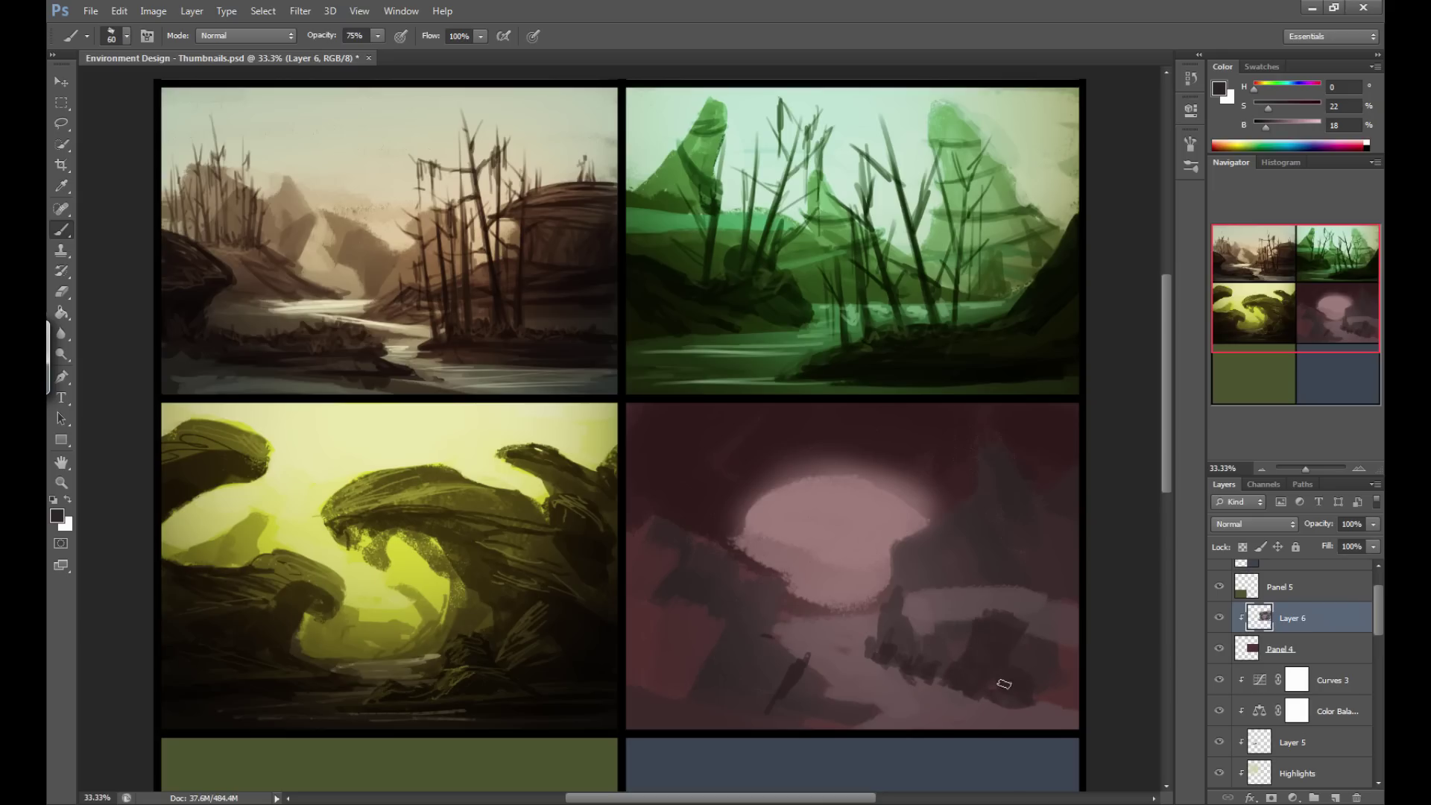
Define the rocks above the pale band and cover the red patch at the panel's right edge with sampled tones at 45–50 px.
{"action": "left_click", "coordinate": [1006, 631], "text": "alt"}
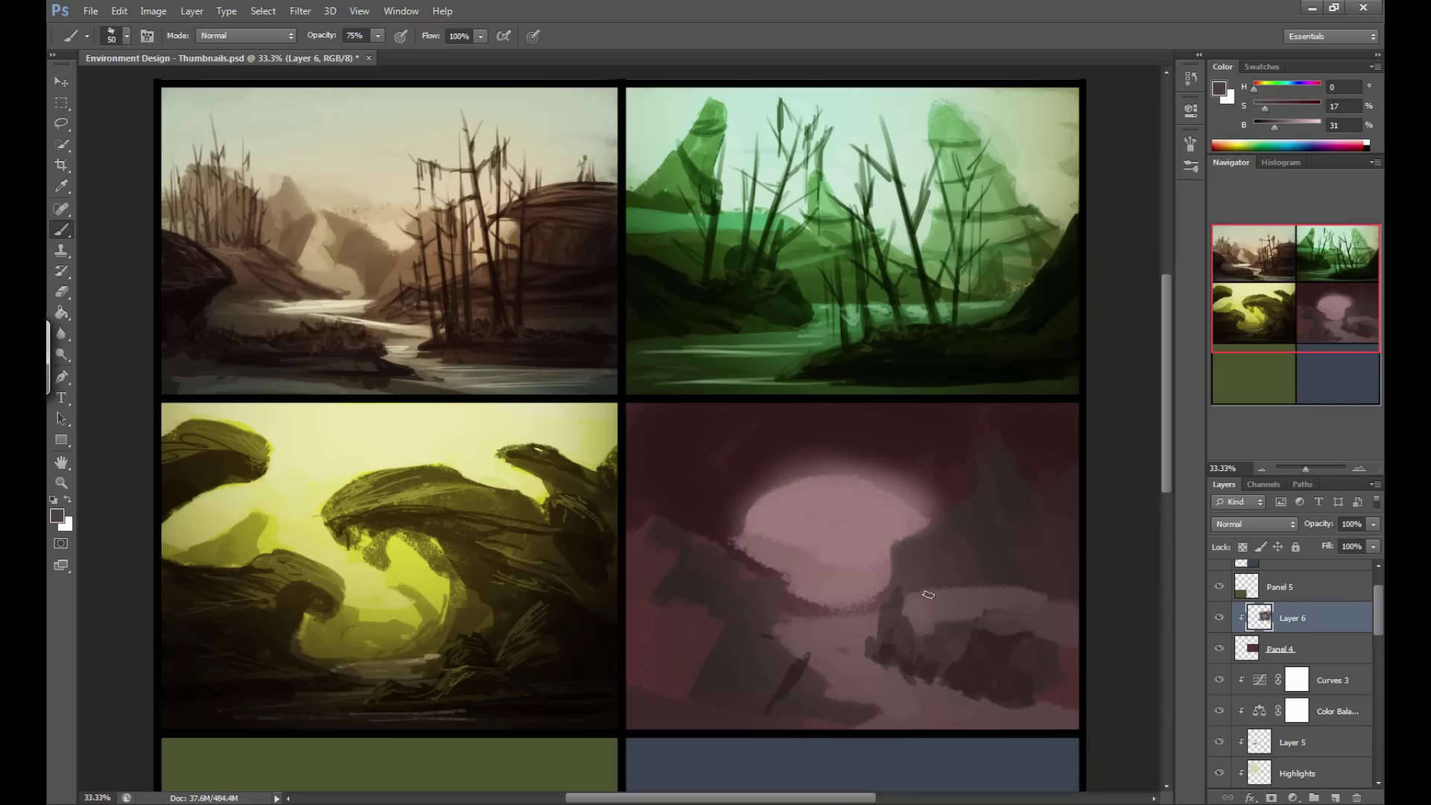
{"action": "left_click", "coordinate": [1016, 576], "text": "alt"}
{"action": "left_click_drag", "start_coordinate": [1058, 593], "coordinate": [967, 586]}
{"action": "key", "text": "bracketleft"}
{"action": "left_click", "coordinate": [999, 638], "text": "alt"}
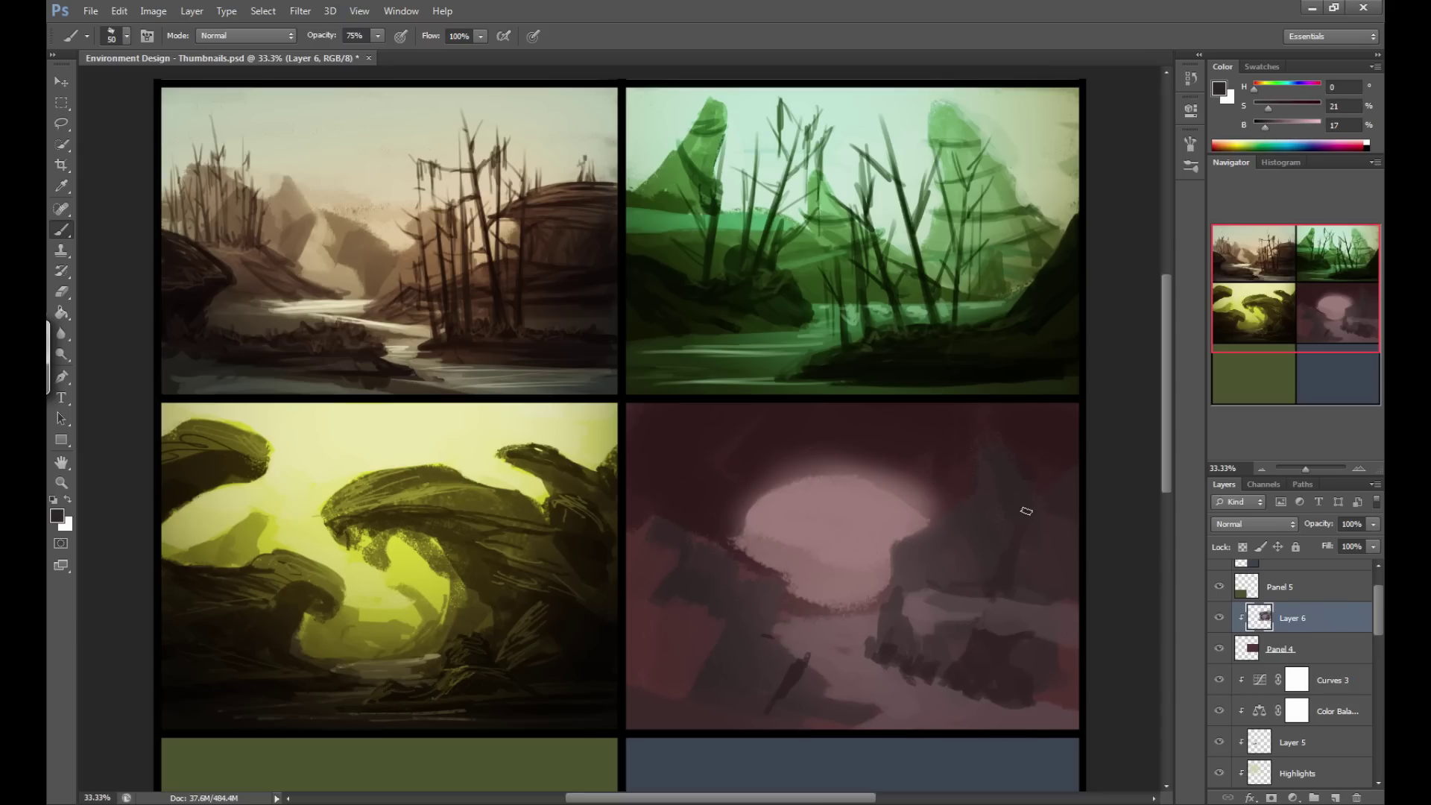
{"action": "mouse_move", "coordinate": [960, 572]}
{"action": "left_mouse_down"}
{"action": "mouse_move", "coordinate": [954, 589]}
{"action": "mouse_move", "coordinate": [1010, 573]}
{"action": "left_mouse_up"}
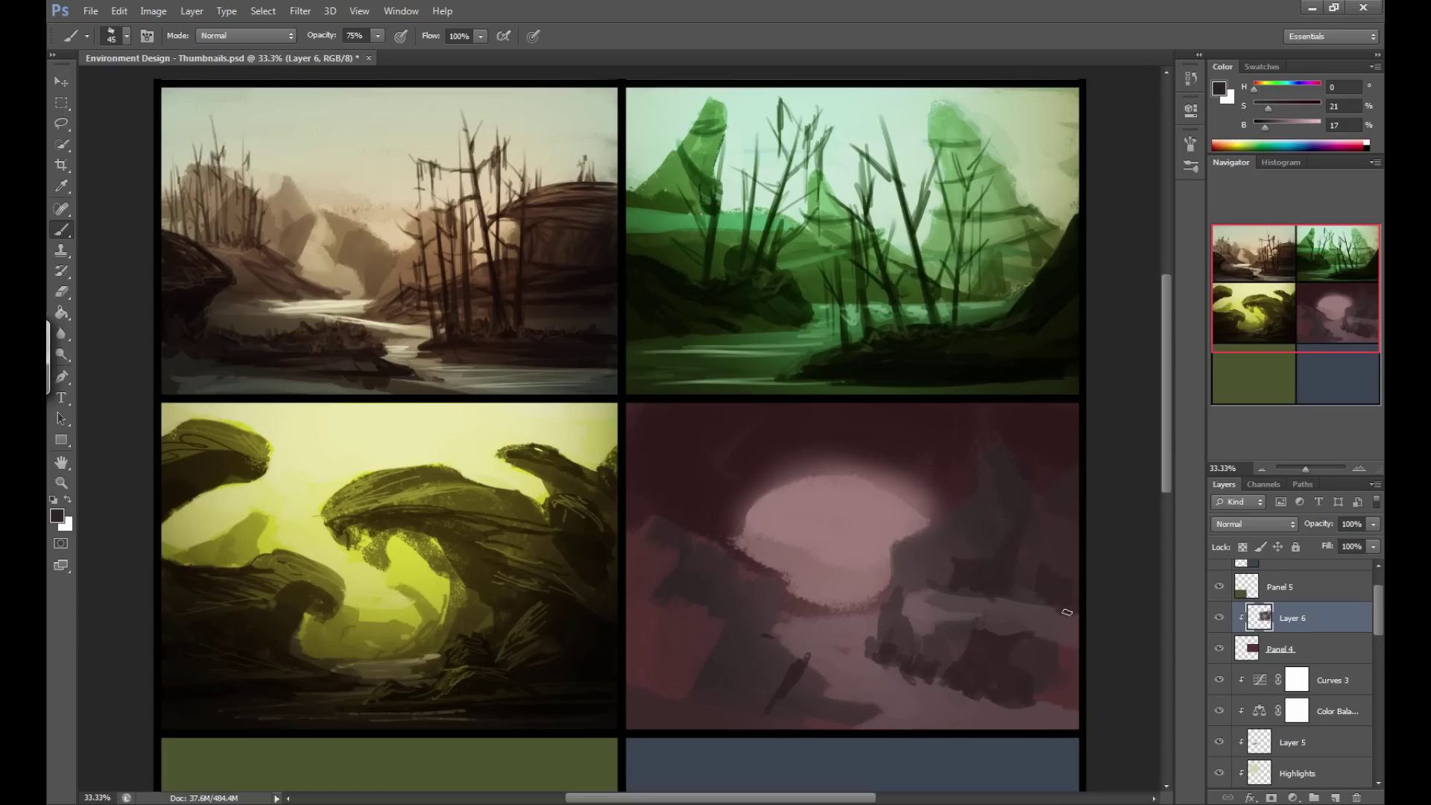
{"action": "left_click", "coordinate": [1054, 627], "text": "alt"}
{"action": "mouse_move", "coordinate": [1074, 656]}
{"action": "left_mouse_down"}
{"action": "mouse_move", "coordinate": [1005, 688]}
{"action": "mouse_move", "coordinate": [1068, 665]}
{"action": "mouse_move", "coordinate": [1045, 682]}
{"action": "mouse_move", "coordinate": [1075, 683]}
{"action": "left_mouse_up"}
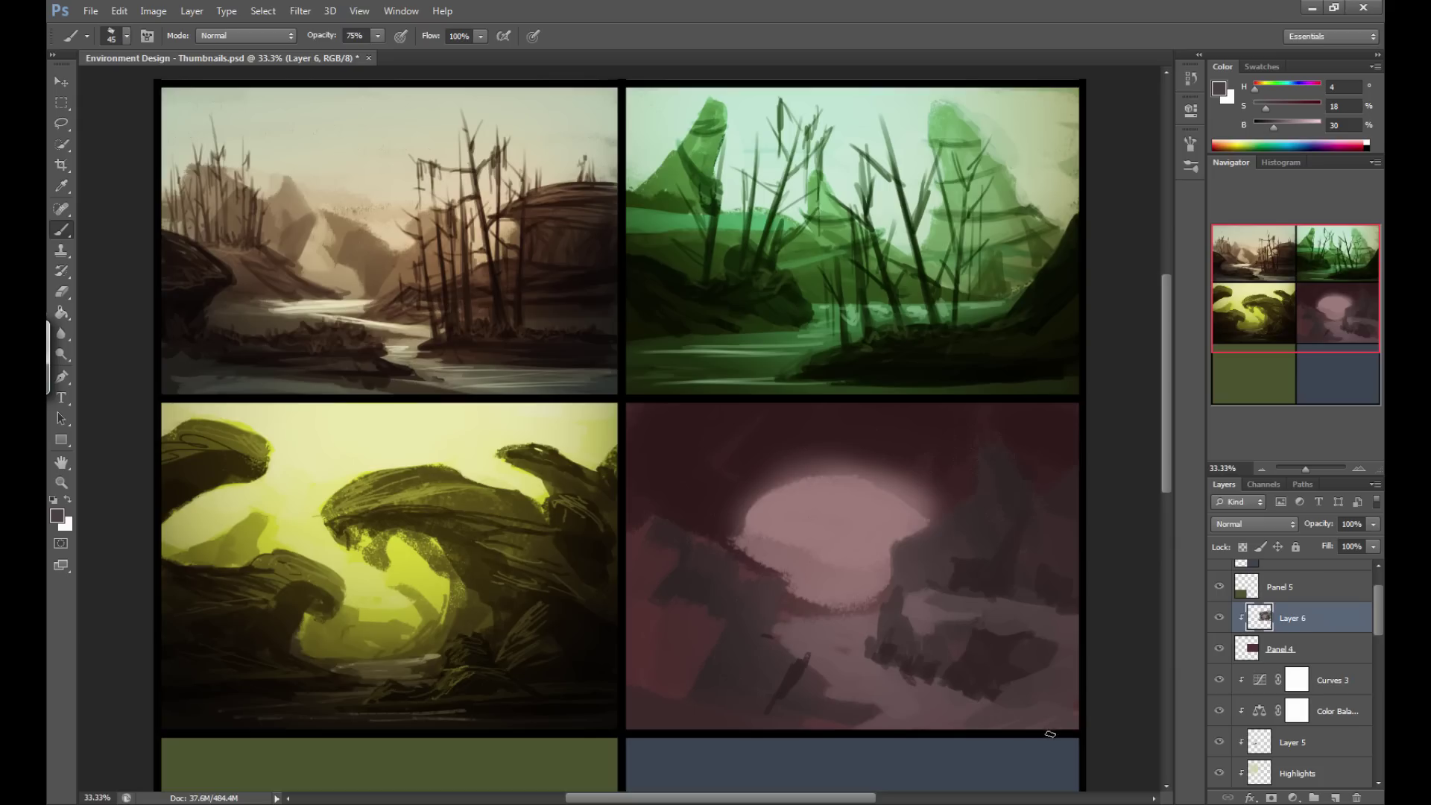
Paint a near-black slope (H 0, S 19, B 14) across the panel's lower-right corner with a 250 px brush.
{"action": "left_click", "coordinate": [976, 663], "text": "alt"}
{"action": "key", "text": "bracketright"}
{"action": "key", "text": "bracketright"}
{"action": "key", "text": "bracketright"}
{"action": "left_click", "coordinate": [1028, 693], "text": "alt"}
{"action": "left_click", "coordinate": [1266, 128]}
{"action": "key", "text": "bracketright"}
{"action": "key", "text": "bracketright"}
{"action": "key", "text": "bracketright"}
{"action": "key", "text": "bracketright"}
{"action": "key", "text": "bracketright"}
{"action": "key", "text": "bracketright"}
{"action": "key", "text": "bracketright"}
{"action": "key", "text": "bracketright"}
{"action": "mouse_move", "coordinate": [1105, 699]}
{"action": "left_mouse_down"}
{"action": "mouse_move", "coordinate": [952, 754]}
{"action": "mouse_move", "coordinate": [1054, 686]}
{"action": "left_mouse_up"}
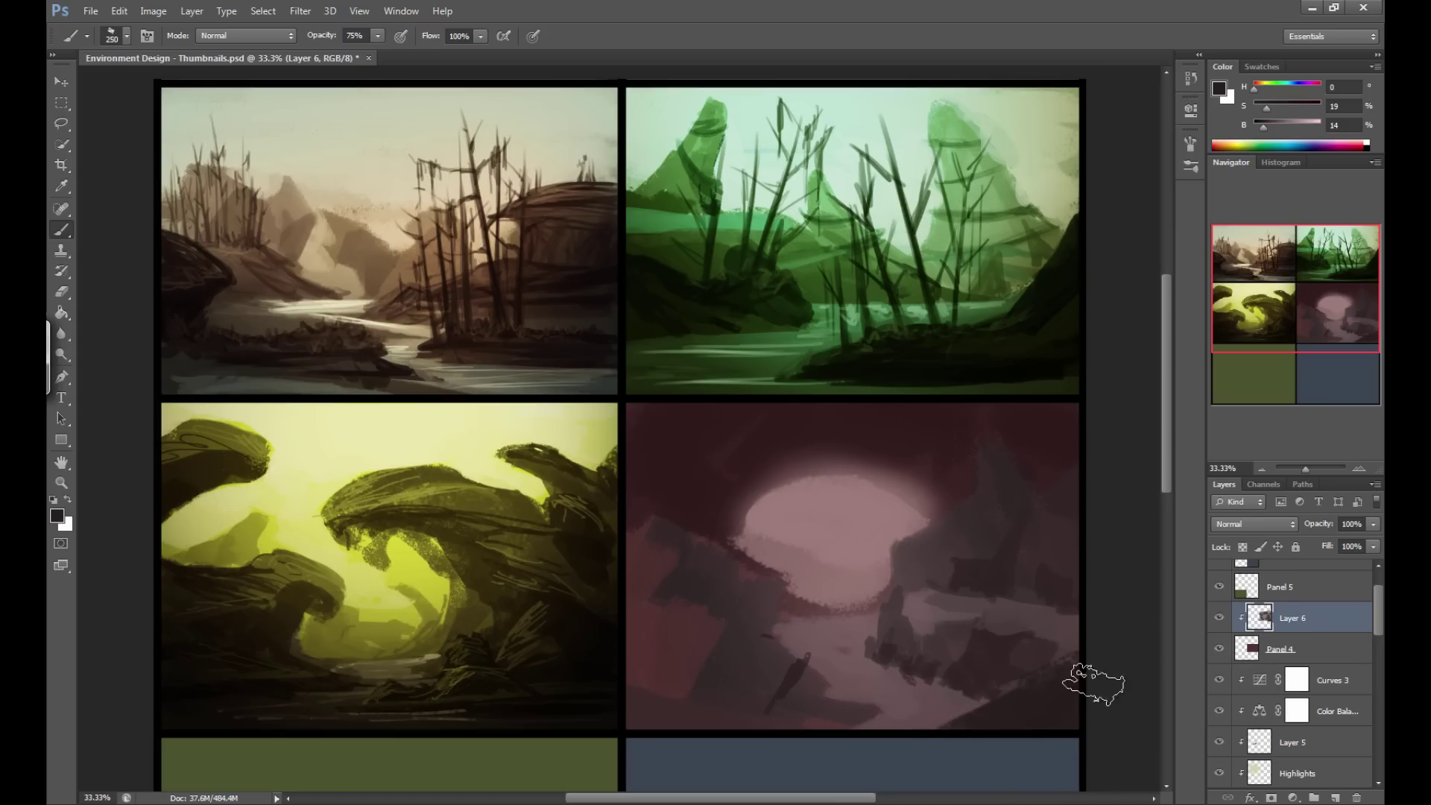
Extend the pale band to the panel's right edge with its sampled tone (H 4, S 19, B 34), using a roughly 80–100 px brush.
{"action": "left_click", "coordinate": [1064, 663], "text": "alt"}
{"action": "key", "text": "bracketleft"}
{"action": "key", "text": "bracketleft"}
{"action": "key", "text": "bracketleft"}
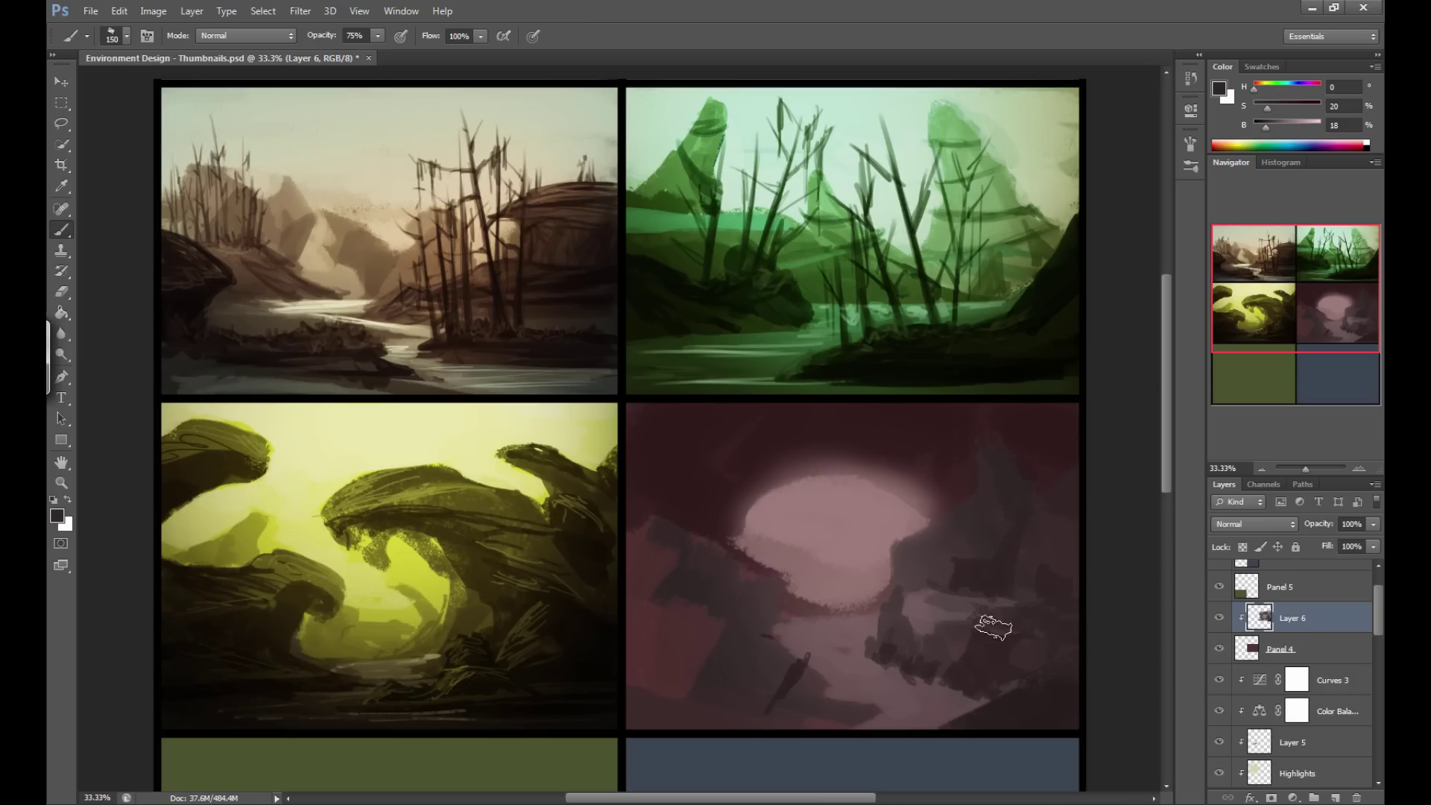
{"action": "left_click", "coordinate": [946, 600], "text": "alt"}
{"action": "left_click", "coordinate": [975, 606], "text": "alt"}
{"action": "key", "text": "bracketleft"}
{"action": "key", "text": "bracketleft"}
{"action": "mouse_move", "coordinate": [1009, 626]}
{"action": "left_mouse_down"}
{"action": "mouse_move", "coordinate": [1048, 617]}
{"action": "mouse_move", "coordinate": [1086, 639]}
{"action": "left_mouse_up"}
{"action": "key", "text": "bracketleft"}
{"action": "key", "text": "bracketleft"}
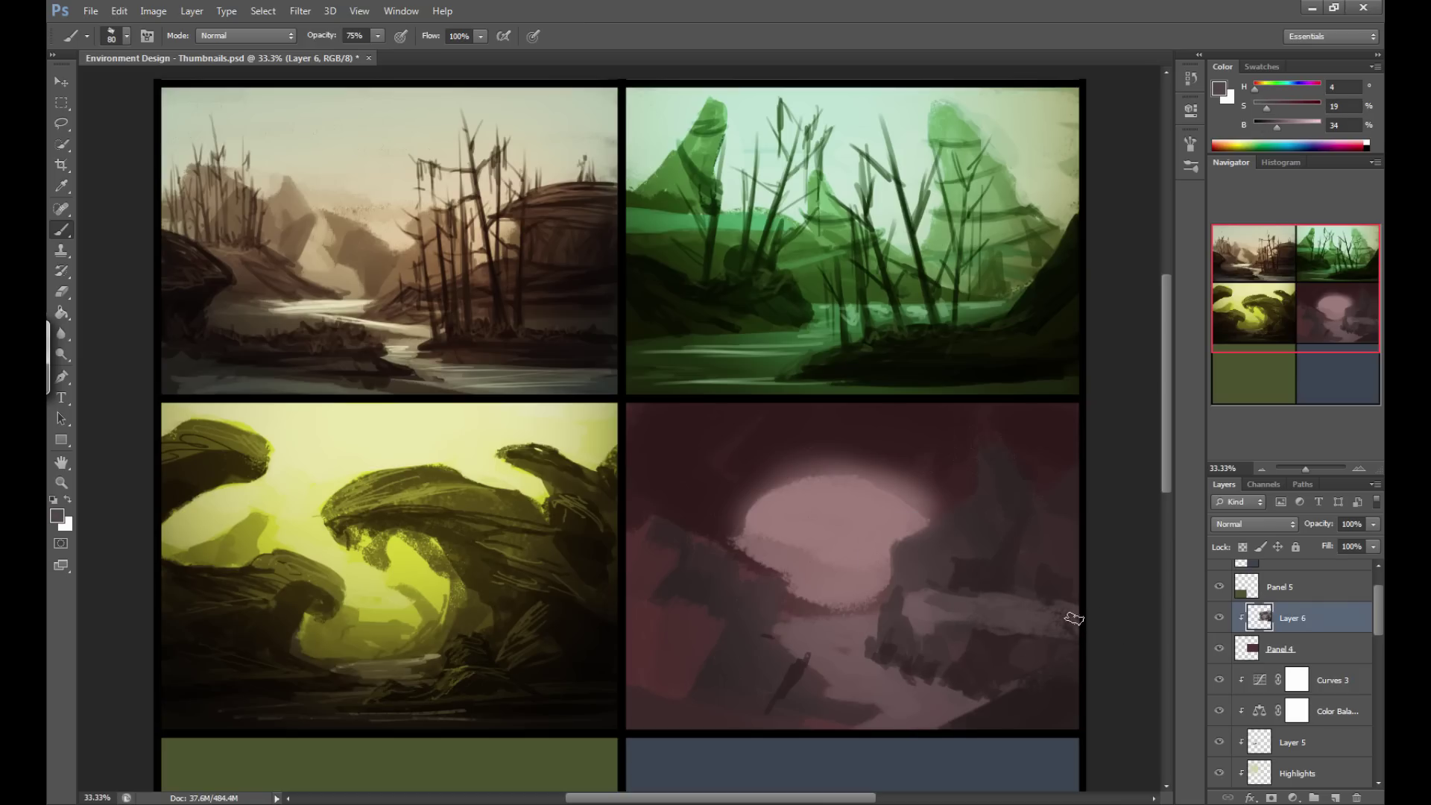
Repaint the lower-right foreground slope and bank with sampled muted tones such as H 5, S 21, B 25, using a brush around 100 px.
{"action": "left_click", "coordinate": [1046, 628], "text": "alt"}
{"action": "key", "text": "bracketleft"}
{"action": "key", "text": "bracketright"}
{"action": "left_click", "coordinate": [1042, 692], "text": "alt"}
{"action": "key", "text": "bracketright"}
{"action": "key", "text": "bracketright"}
{"action": "mouse_move", "coordinate": [1064, 683]}
{"action": "left_mouse_down"}
{"action": "mouse_move", "coordinate": [1079, 722]}
{"action": "mouse_move", "coordinate": [942, 743]}
{"action": "left_mouse_up"}
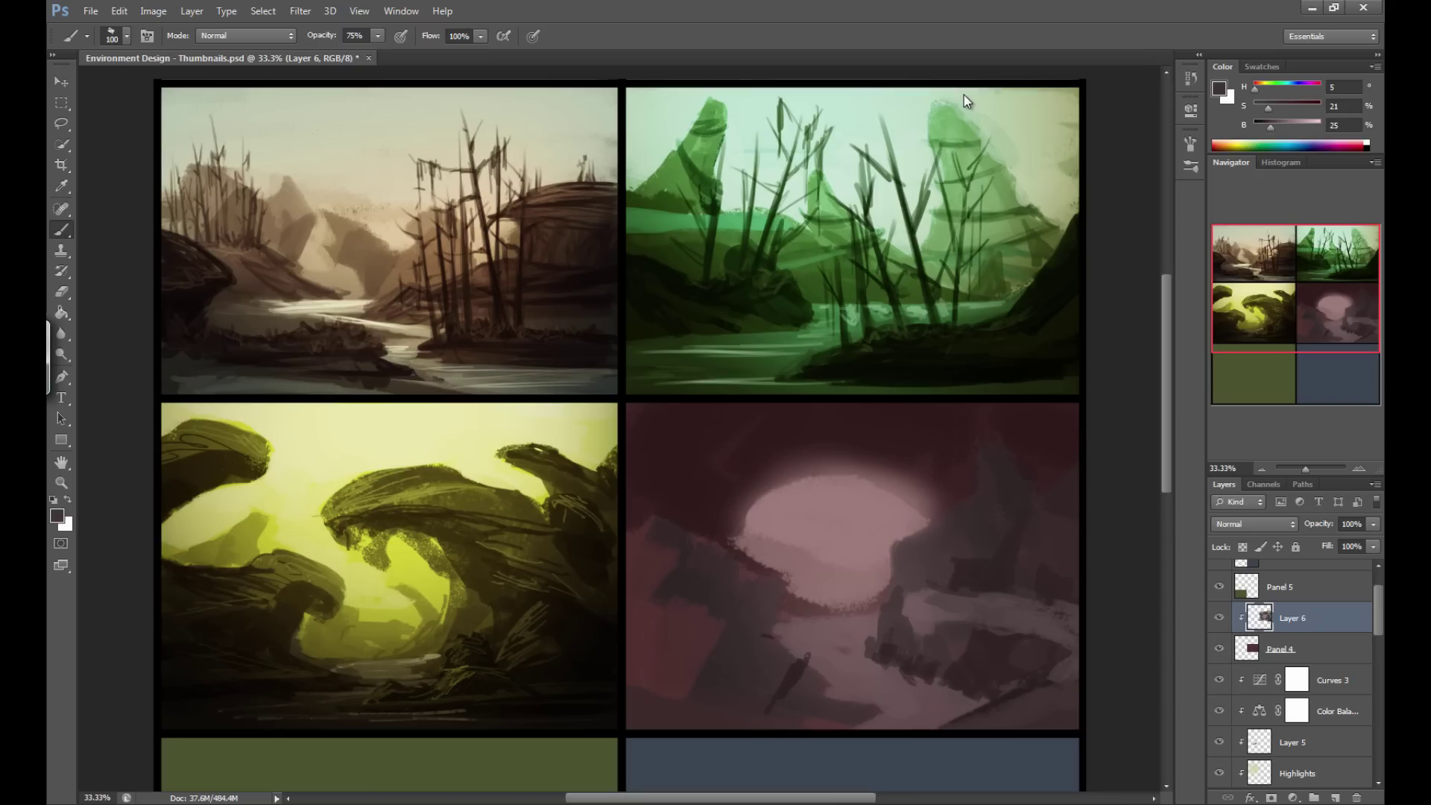
{"action": "left_click", "coordinate": [1037, 675], "text": "alt"}
{"action": "left_click", "coordinate": [999, 687], "text": "alt"}
{"action": "key", "text": "bracketleft"}
{"action": "key", "text": "bracketleft"}
{"action": "key", "text": "bracketleft"}
{"action": "key", "text": "bracketleft"}
{"action": "left_click", "coordinate": [1062, 630], "text": "alt"}
{"action": "key", "text": "bracketright"}
{"action": "key", "text": "bracketright"}
Cut back the moon's glow and reshape its outline, widening the left side, with sampled maroon and pink at 125 px.
{"action": "left_click", "coordinate": [907, 465], "text": "alt"}
{"action": "key", "text": "bracketright"}
{"action": "key", "text": "bracketright"}
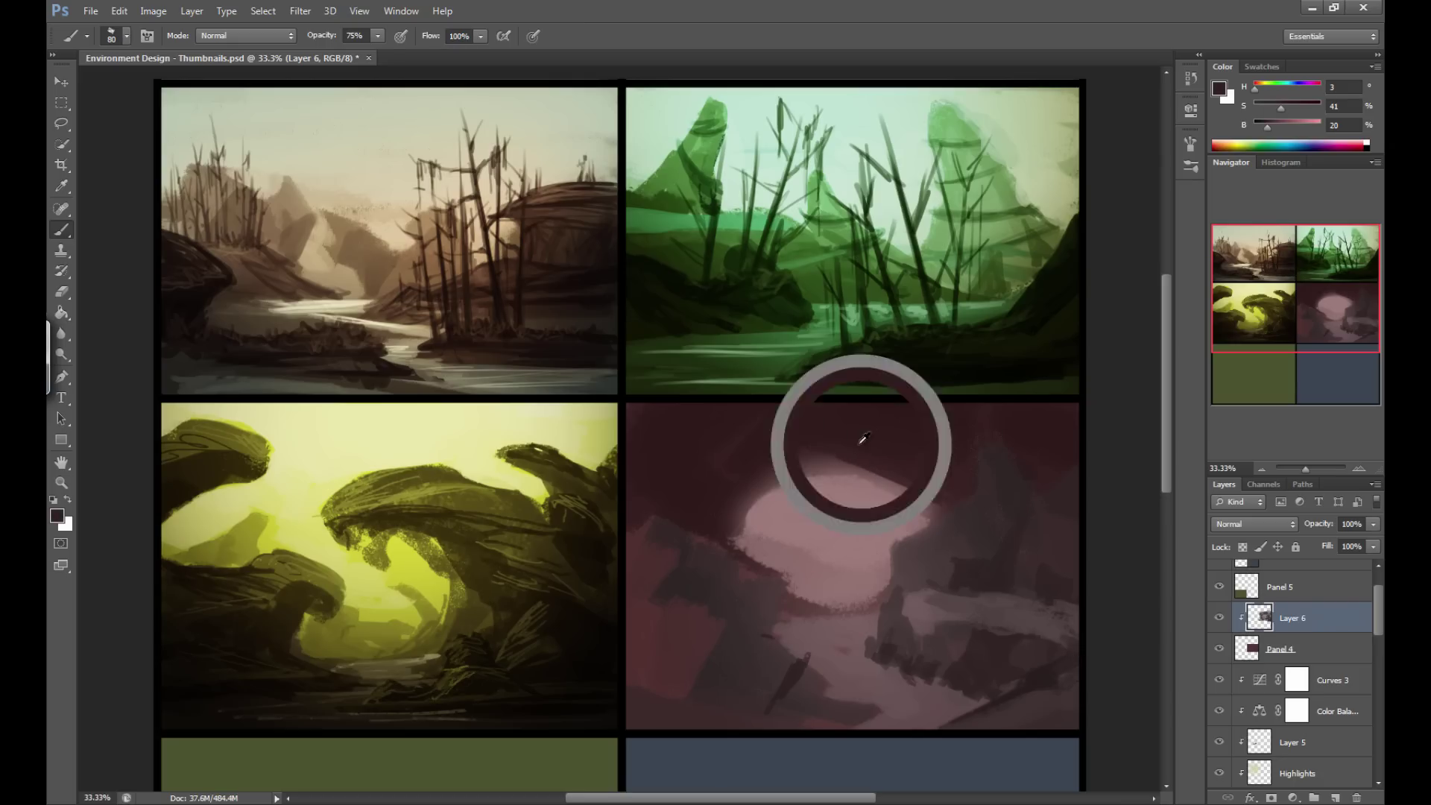
{"action": "key", "text": "bracketright"}
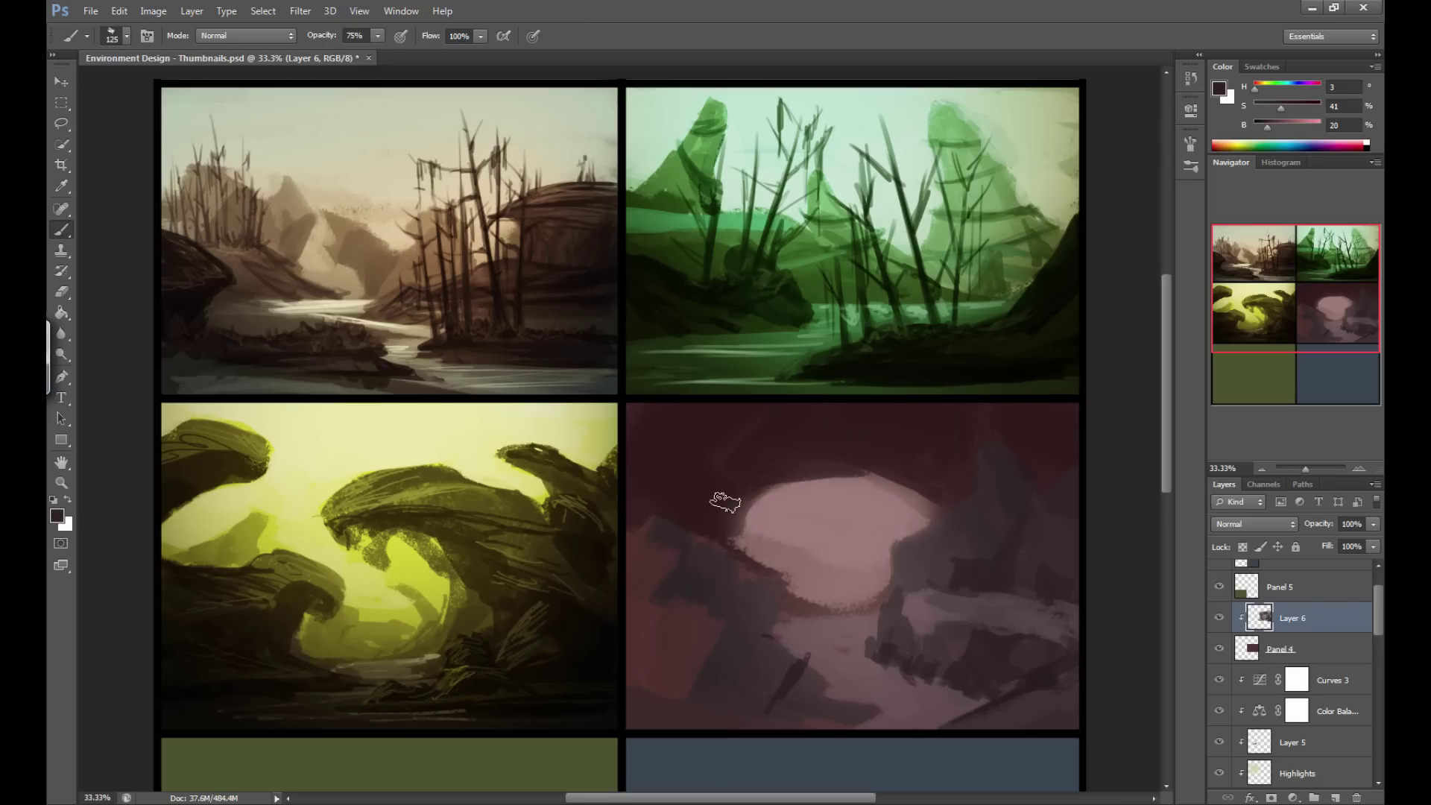
{"action": "mouse_move", "coordinate": [797, 481]}
{"action": "left_mouse_down"}
{"action": "mouse_move", "coordinate": [879, 463]}
{"action": "mouse_move", "coordinate": [910, 495]}
{"action": "mouse_move", "coordinate": [783, 488]}
{"action": "mouse_move", "coordinate": [748, 528]}
{"action": "left_mouse_up"}
{"action": "left_click", "coordinate": [898, 495], "text": "alt"}
{"action": "left_click", "coordinate": [905, 488], "text": "alt"}
Paint the right-hand rocks over the moon's lower-right edge with sampled rock grey (H 0, S 20, B 29), reducing the brush to 90 px.
{"action": "key", "text": "bracketleft"}
{"action": "key", "text": "bracketleft"}
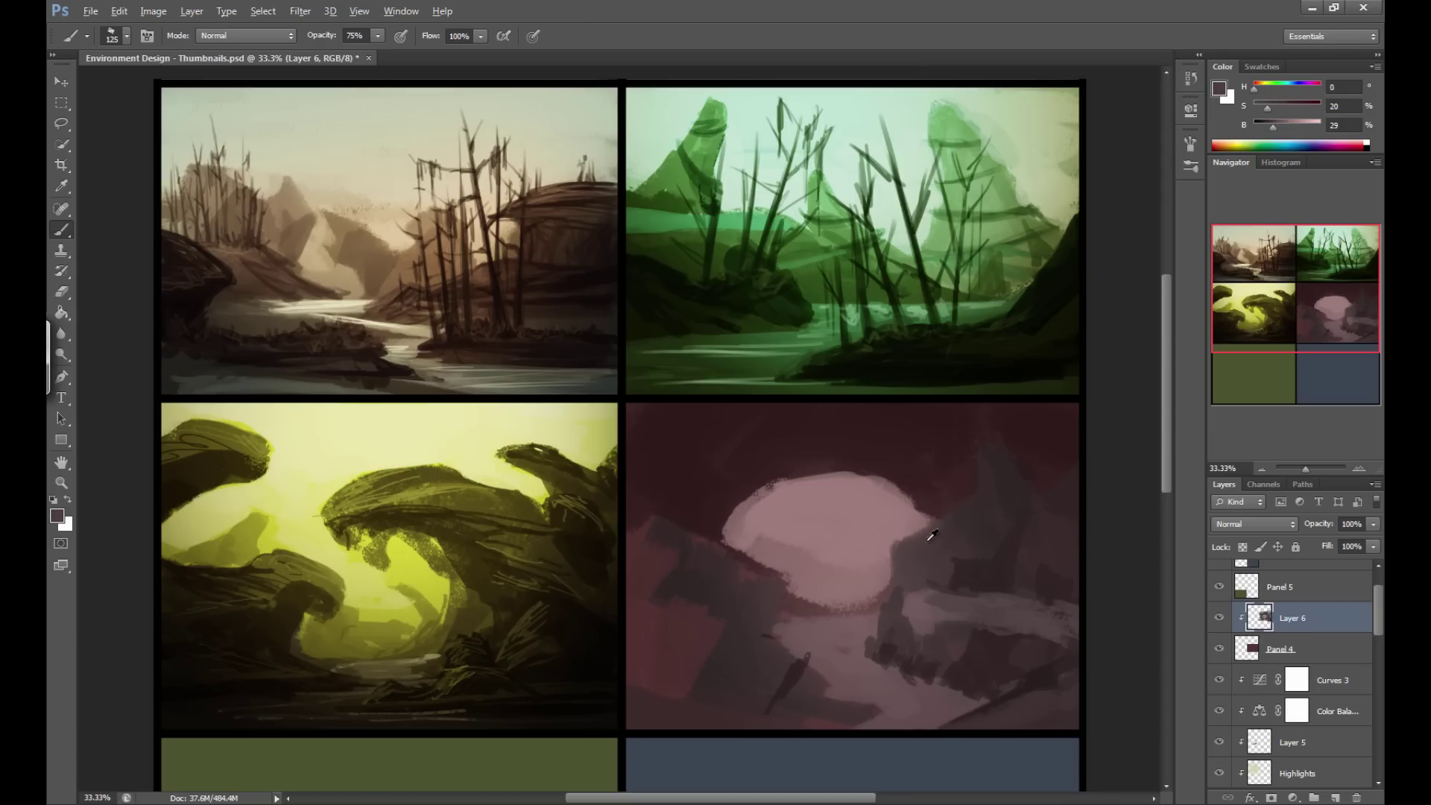
{"action": "mouse_move", "coordinate": [906, 536]}
{"action": "left_mouse_down"}
{"action": "mouse_move", "coordinate": [950, 514]}
{"action": "mouse_move", "coordinate": [947, 525]}
{"action": "left_mouse_up"}
{"action": "left_click", "coordinate": [948, 528], "text": "alt"}
Add lighter planes to the left rock mass with the sampled band tone (H 0, S 19, B 44) and a 70 px brush.
{"action": "left_click", "coordinate": [718, 591], "text": "alt"}
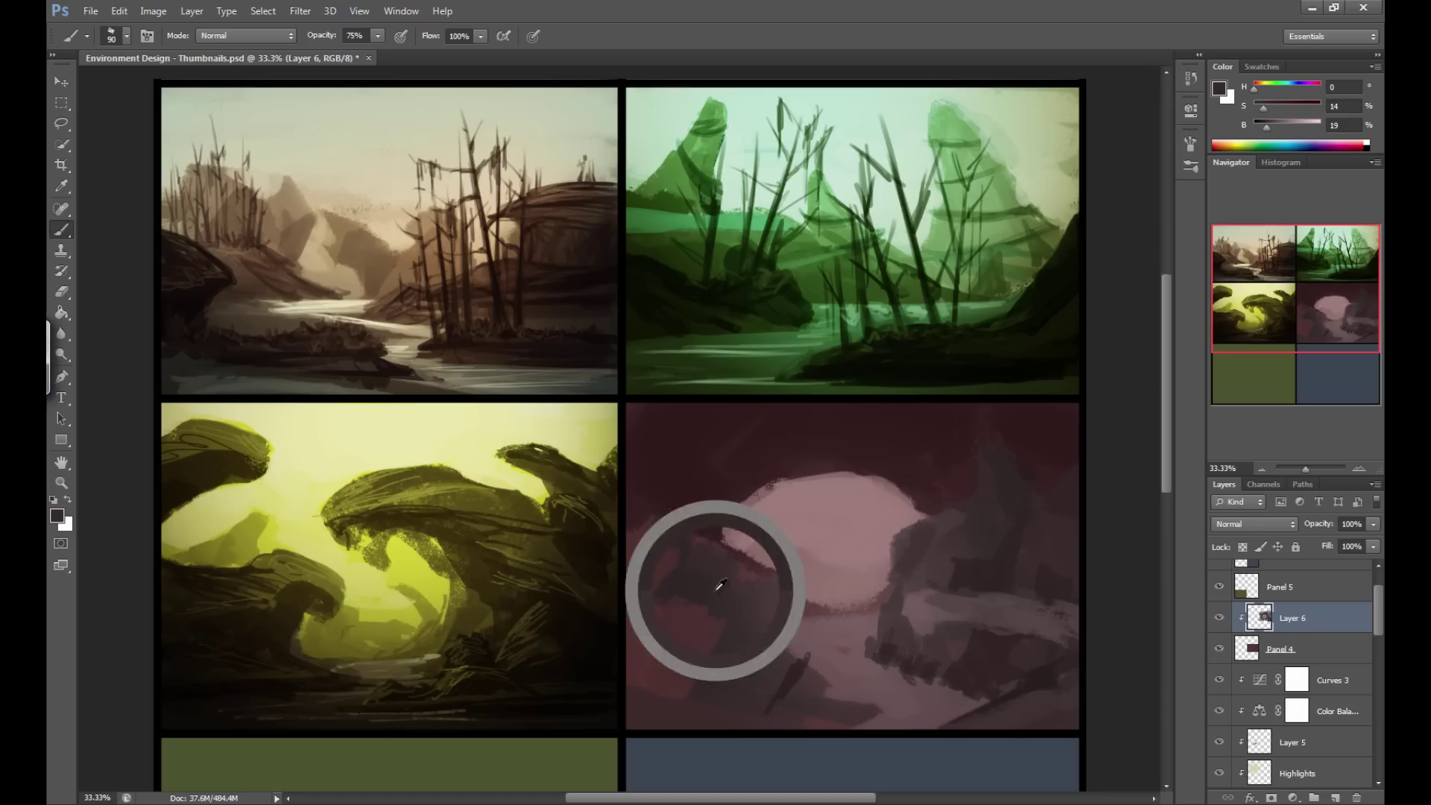
{"action": "left_click", "coordinate": [939, 595], "text": "alt"}
{"action": "key", "text": "bracketleft"}
{"action": "key", "text": "bracketleft"}
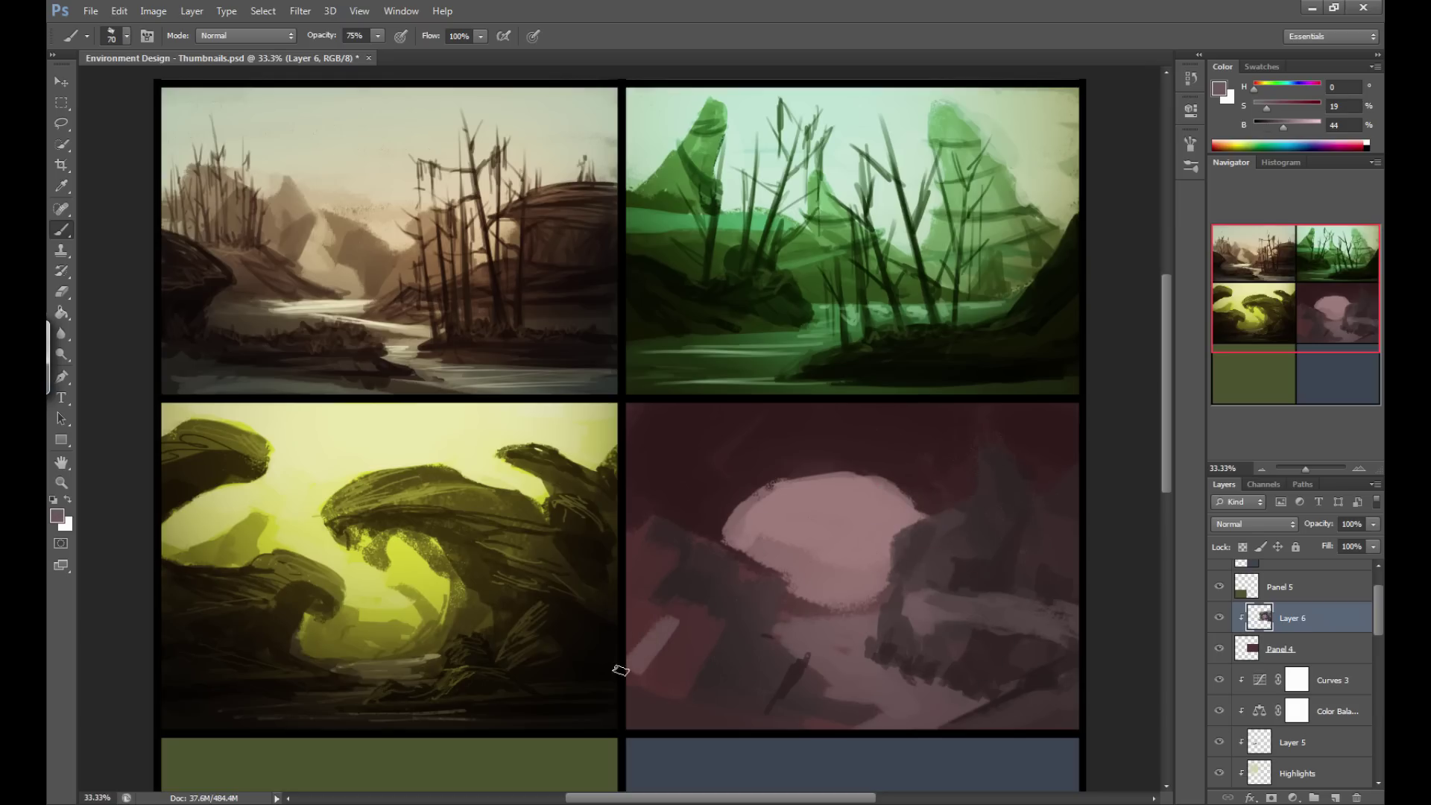
{"action": "mouse_move", "coordinate": [611, 624]}
{"action": "left_mouse_down"}
{"action": "mouse_move", "coordinate": [614, 593]}
{"action": "mouse_move", "coordinate": [696, 642]}
{"action": "left_mouse_up"}
Blend the left rock mass's remaining red areas with sampled muted reds (H 2, S 28, B 36), using a roughly 90 px brush.
{"action": "left_click", "coordinate": [637, 593], "text": "alt"}
{"action": "key", "text": "bracketright"}
{"action": "key", "text": "bracketright"}
{"action": "left_click", "coordinate": [645, 676], "text": "alt"}
{"action": "mouse_move", "coordinate": [645, 596]}
{"action": "left_mouse_down"}
{"action": "mouse_move", "coordinate": [671, 567]}
{"action": "mouse_move", "coordinate": [648, 540]}
{"action": "mouse_move", "coordinate": [693, 552]}
{"action": "left_mouse_up"}
{"action": "key", "text": "bracketleft"}
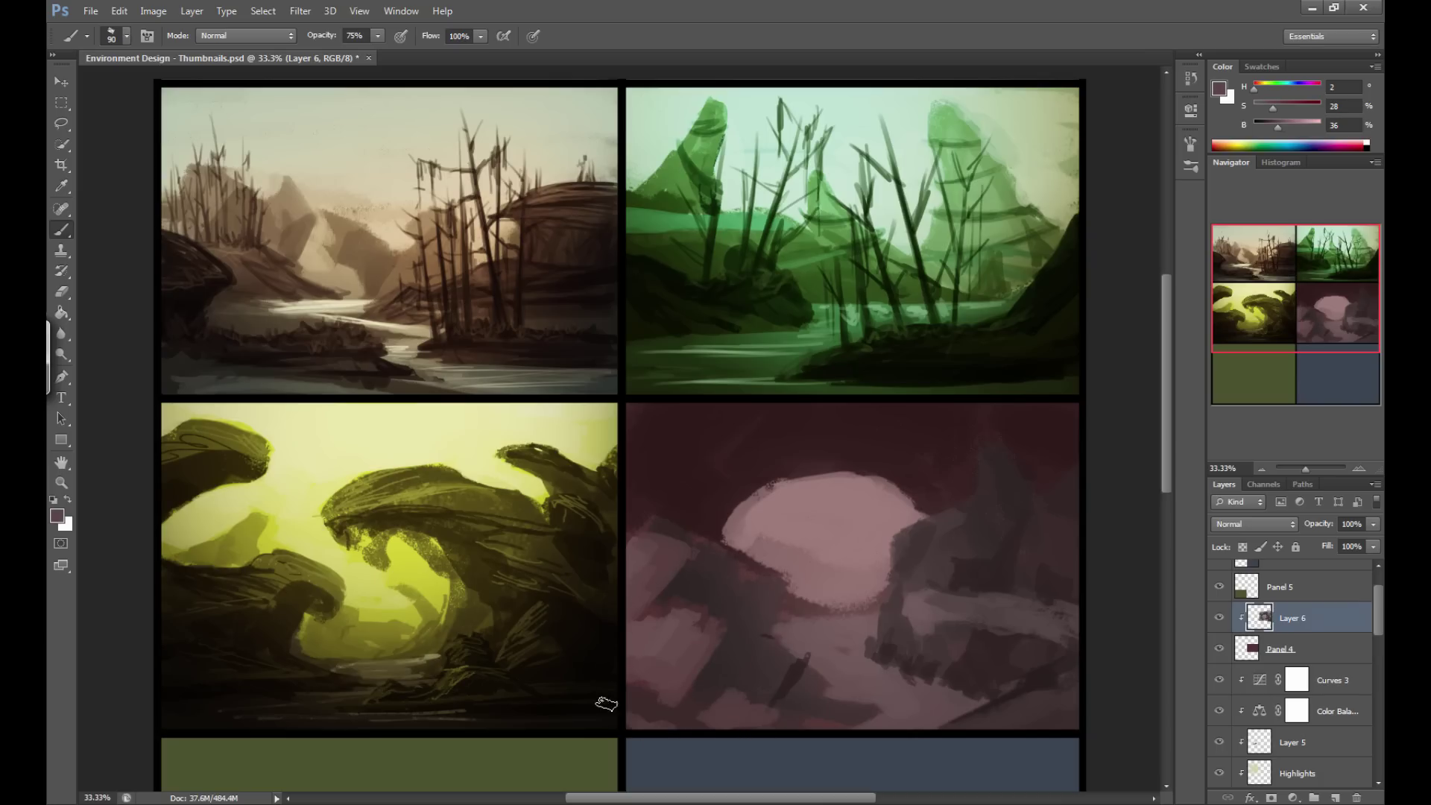
Reshape the rock shelf beside the river under the moon with sampled dark grey (H 0, S 17, B 23) at 50 px and a lighter tone (B 44).
{"action": "key", "text": "bracketleft"}
{"action": "key", "text": "bracketleft"}
{"action": "left_click", "coordinate": [817, 540], "text": "alt"}
{"action": "left_click", "coordinate": [911, 597], "text": "alt"}
{"action": "key", "text": "bracketleft"}
{"action": "key", "text": "bracketleft"}
{"action": "left_click", "coordinate": [884, 602], "text": "alt"}
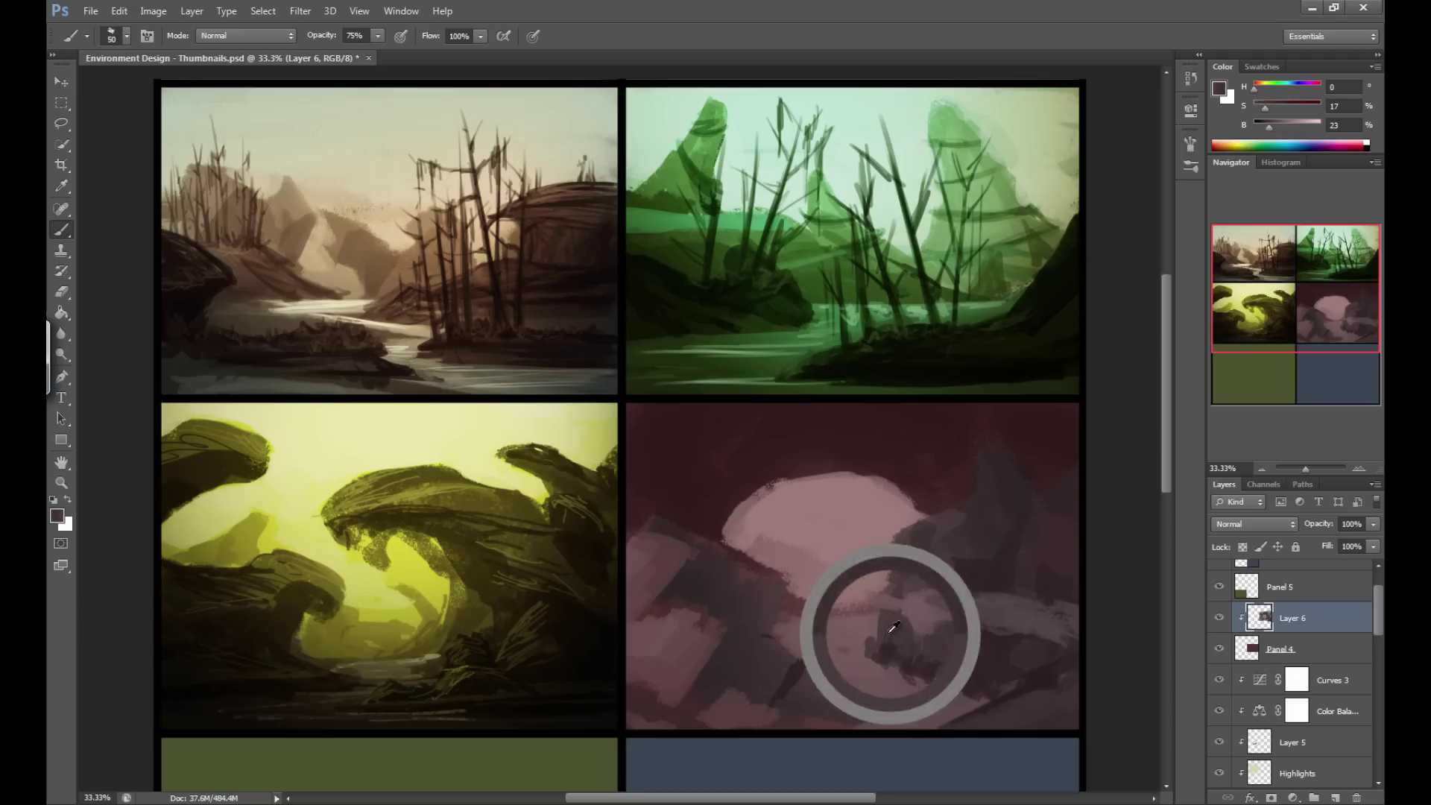
{"action": "mouse_move", "coordinate": [863, 596]}
{"action": "left_mouse_down"}
{"action": "mouse_move", "coordinate": [849, 633]}
{"action": "mouse_move", "coordinate": [875, 605]}
{"action": "mouse_move", "coordinate": [880, 637]}
{"action": "mouse_move", "coordinate": [855, 642]}
{"action": "left_mouse_up"}
{"action": "left_click", "coordinate": [911, 598], "text": "alt"}
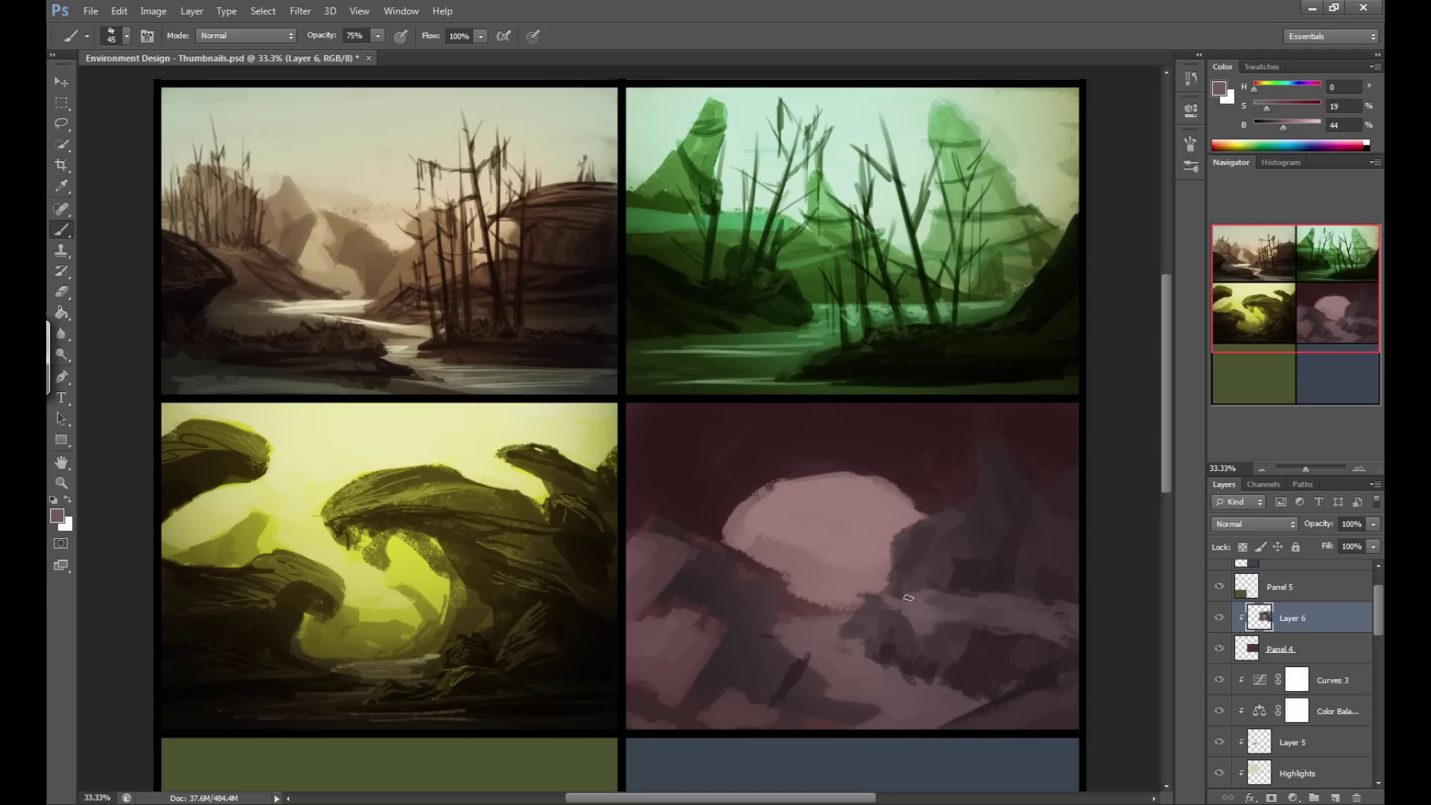
Paint dark cracks down the right-hand spire with a near-black red (H 0, S 20, B 10) and a 10 px brush.
{"action": "left_click", "coordinate": [991, 558], "text": "alt"}
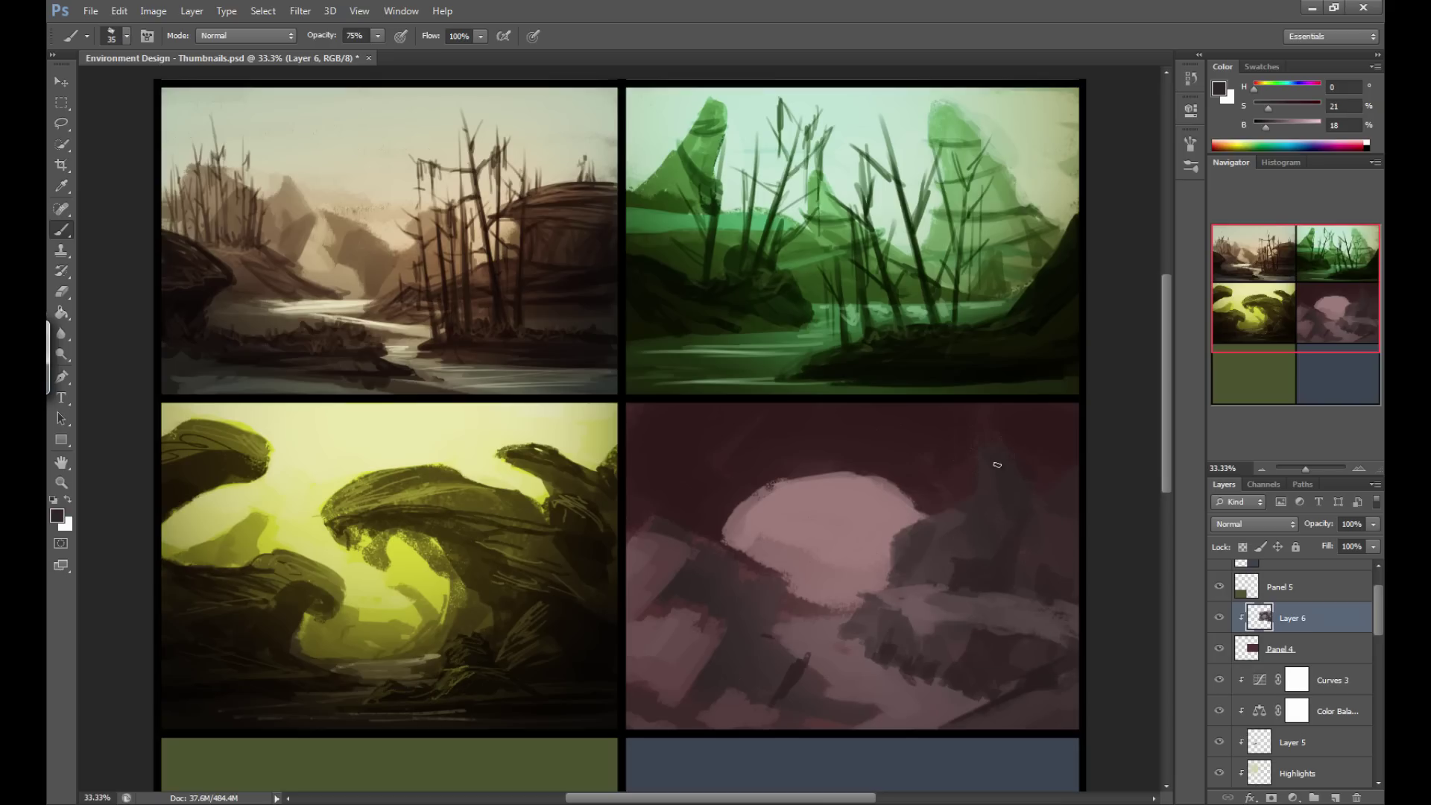
{"action": "left_click_drag", "start_coordinate": [1266, 127], "coordinate": [1259, 127]}
{"action": "left_click_drag", "start_coordinate": [1003, 444], "coordinate": [997, 507]}
{"action": "left_click", "coordinate": [1001, 490], "text": "alt"}
{"action": "key", "text": "bracketright"}
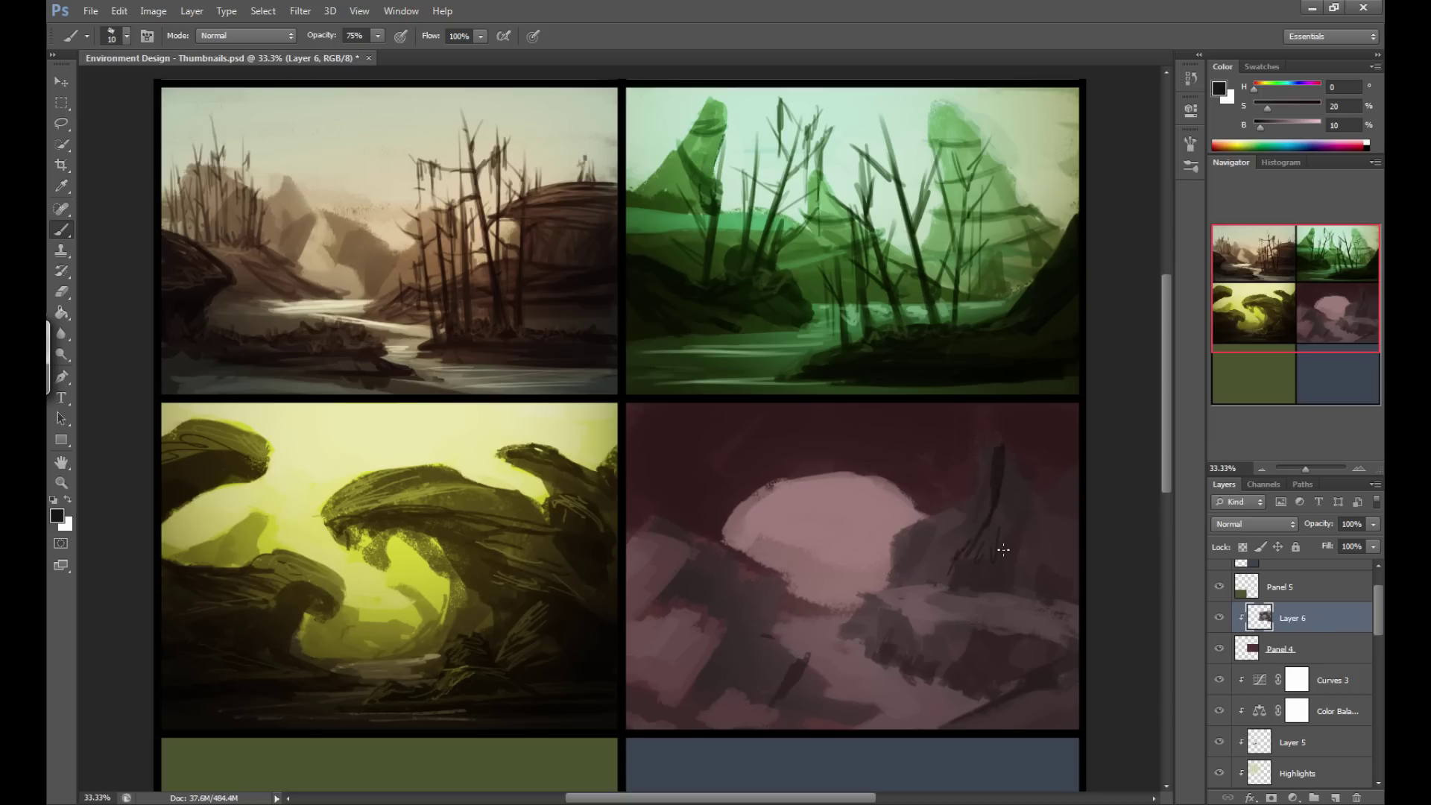
Shade the ridge sloping from the spire toward the moon with a dark tone (H 0, S 18, B 15) at 25 px.
{"action": "left_click_drag", "start_coordinate": [1265, 131], "coordinate": [1269, 133]}
{"action": "key", "text": "bracketright"}
{"action": "left_click", "coordinate": [982, 532], "text": "alt"}
{"action": "left_click_drag", "start_coordinate": [930, 576], "coordinate": [954, 543]}
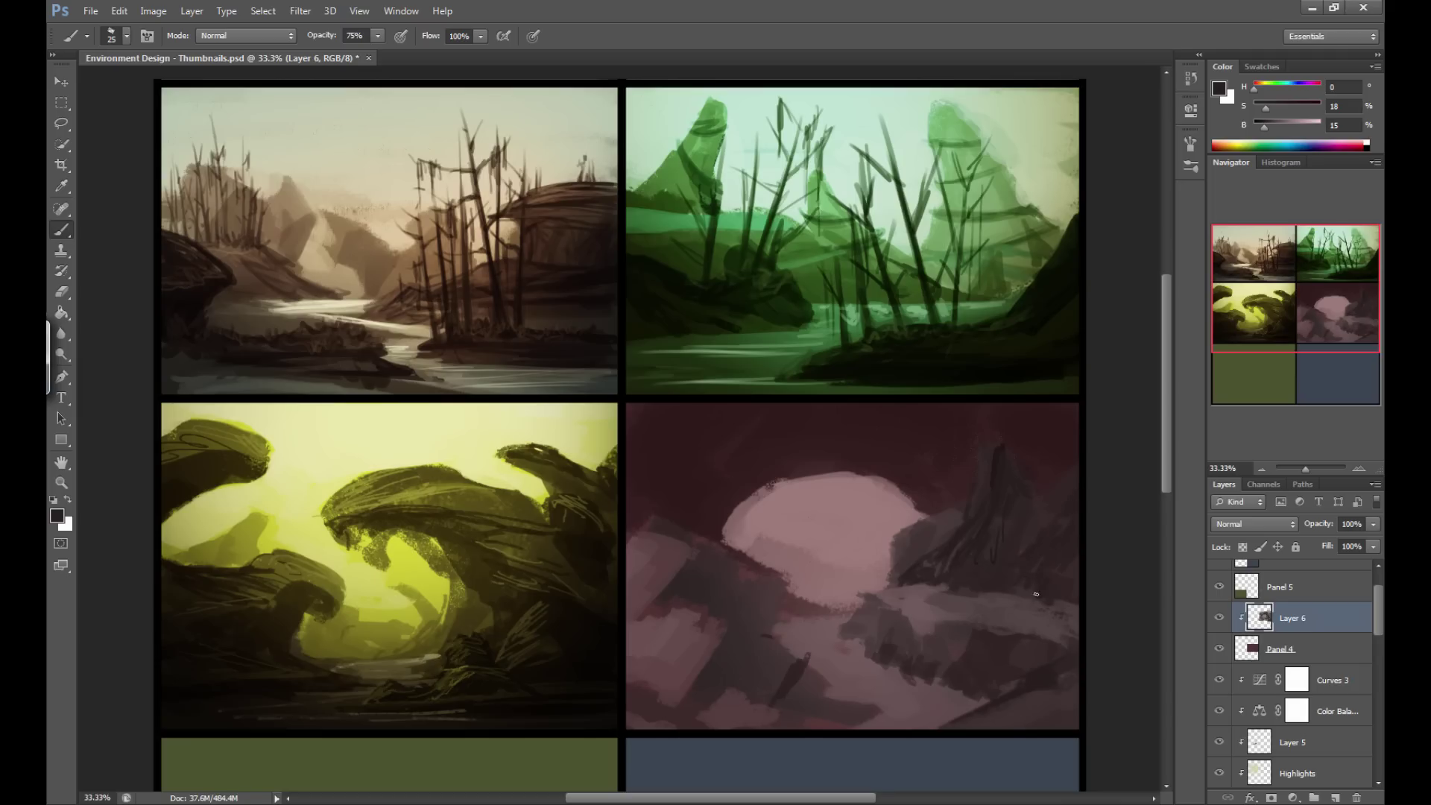
Break up the rock shelf and the left riverside boulder with dark shadow planes, using 10 to 25 px brushes.
{"action": "mouse_move", "coordinate": [891, 566]}
{"action": "left_mouse_down"}
{"action": "mouse_move", "coordinate": [873, 625]}
{"action": "mouse_move", "coordinate": [903, 615]}
{"action": "mouse_move", "coordinate": [887, 633]}
{"action": "mouse_move", "coordinate": [917, 660]}
{"action": "left_mouse_up"}
{"action": "mouse_move", "coordinate": [969, 621]}
{"action": "left_mouse_down"}
{"action": "mouse_move", "coordinate": [938, 608]}
{"action": "mouse_move", "coordinate": [958, 613]}
{"action": "mouse_move", "coordinate": [937, 620]}
{"action": "mouse_move", "coordinate": [995, 608]}
{"action": "mouse_move", "coordinate": [982, 631]}
{"action": "mouse_move", "coordinate": [1034, 634]}
{"action": "mouse_move", "coordinate": [947, 617]}
{"action": "left_mouse_up"}
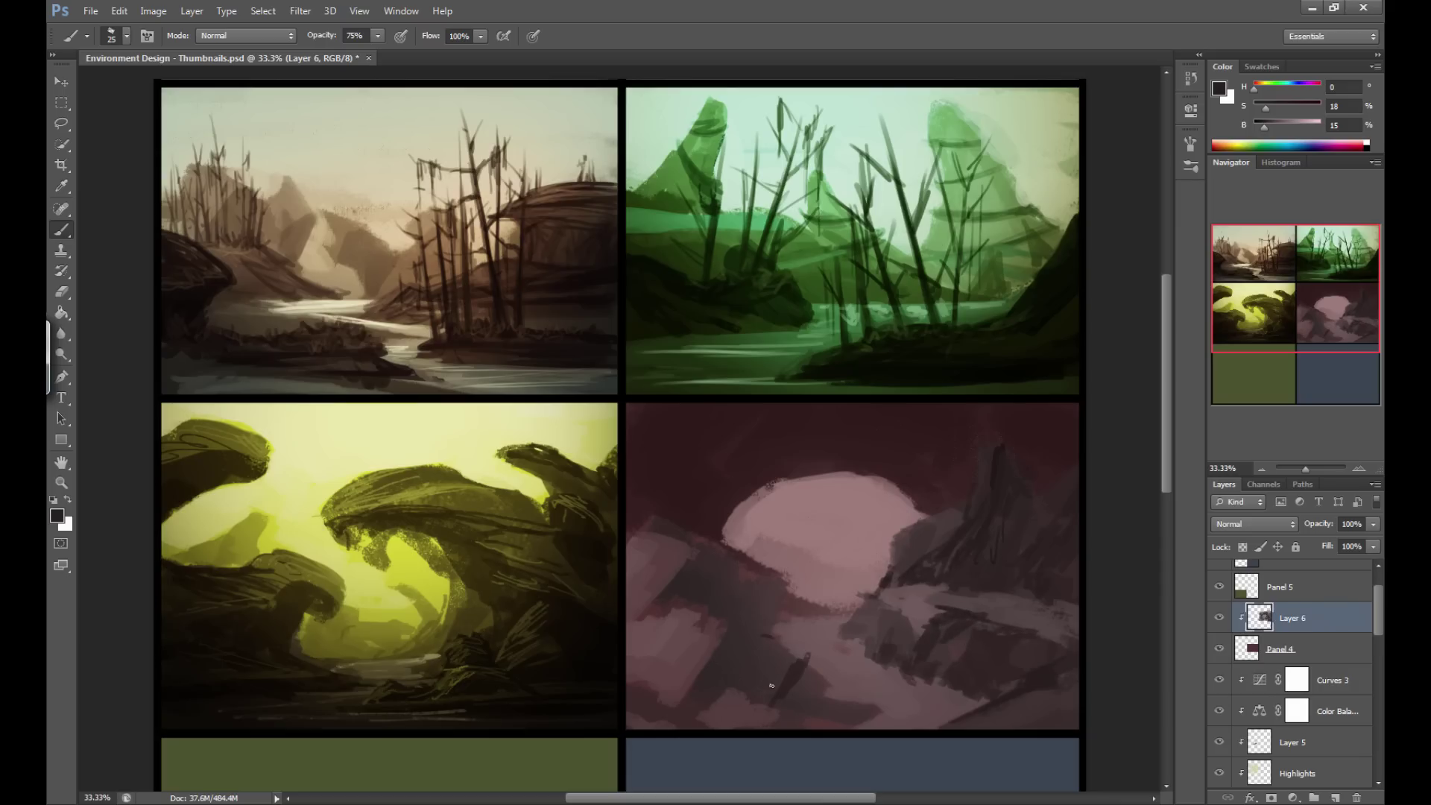
{"action": "mouse_move", "coordinate": [774, 691]}
{"action": "left_mouse_down"}
{"action": "mouse_move", "coordinate": [761, 680]}
{"action": "mouse_move", "coordinate": [790, 675]}
{"action": "mouse_move", "coordinate": [779, 641]}
{"action": "mouse_move", "coordinate": [766, 660]}
{"action": "left_mouse_up"}
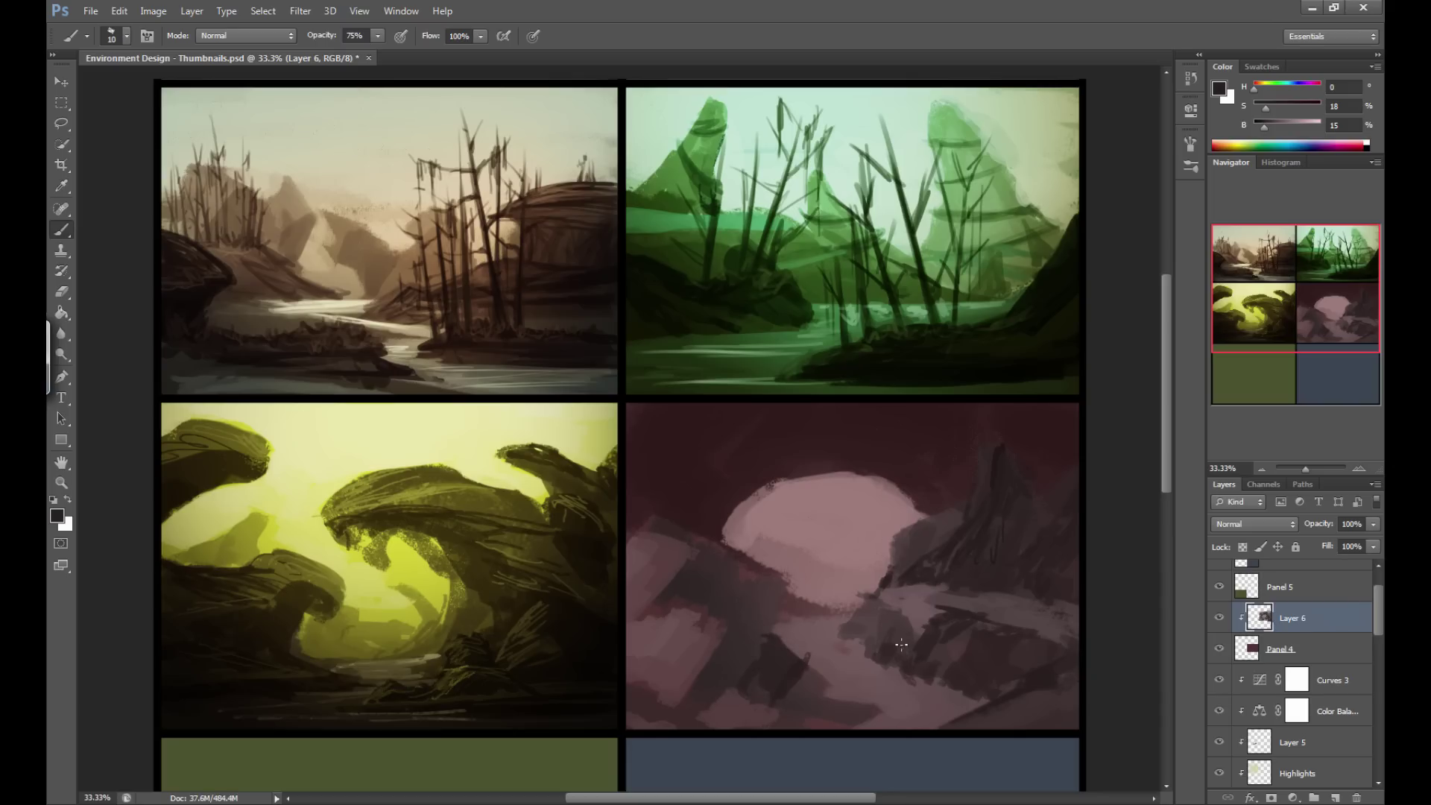
{"action": "left_click_drag", "start_coordinate": [940, 682], "coordinate": [901, 683]}
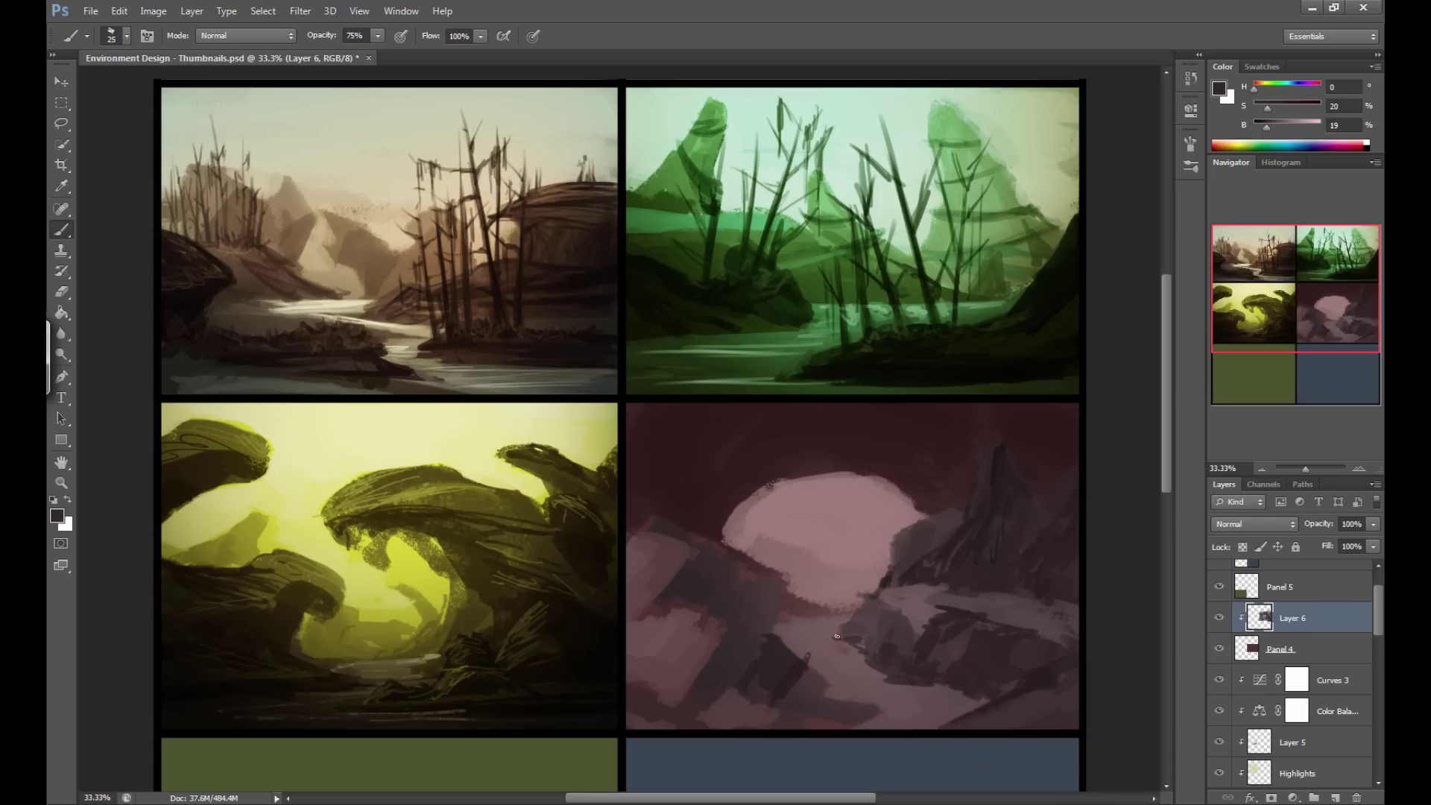
Define the river's banks with dark strokes (H 0, S 20, B 19) and a sampled tone (H 0, S 23, B 26) at 25 to 30 px.
{"action": "left_click_drag", "start_coordinate": [840, 632], "coordinate": [826, 631]}
{"action": "left_click_drag", "start_coordinate": [832, 701], "coordinate": [881, 708]}
{"action": "left_click", "coordinate": [853, 705], "text": "alt"}
{"action": "key", "text": "bracketright"}
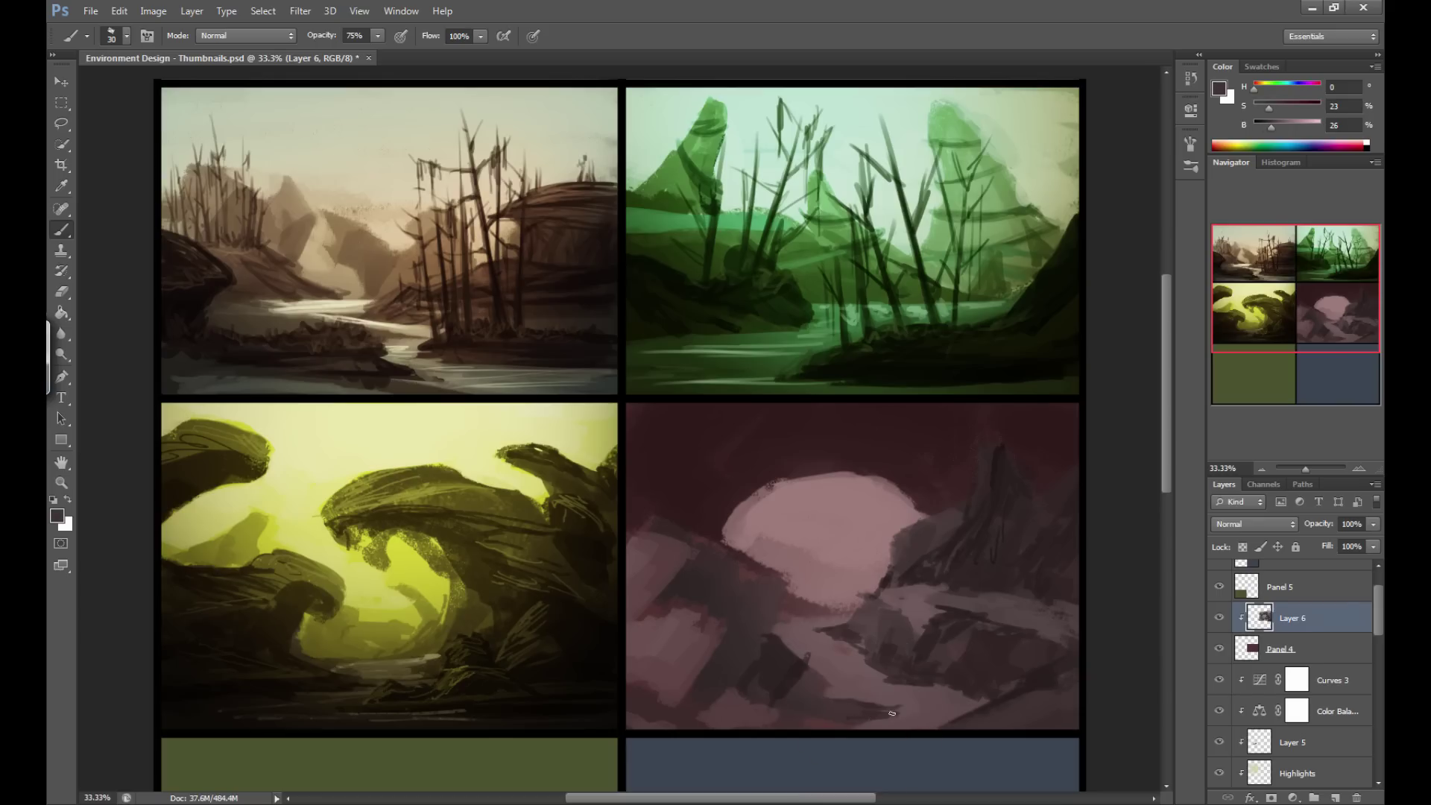
Darken the left rock mass's shadow side down to the foreground with sampled darks (H 0, S 18, B 17 and S 19, B 14), up to 50 px.
{"action": "left_click", "coordinate": [772, 676], "text": "alt"}
{"action": "left_click_drag", "start_coordinate": [772, 725], "coordinate": [754, 710]}
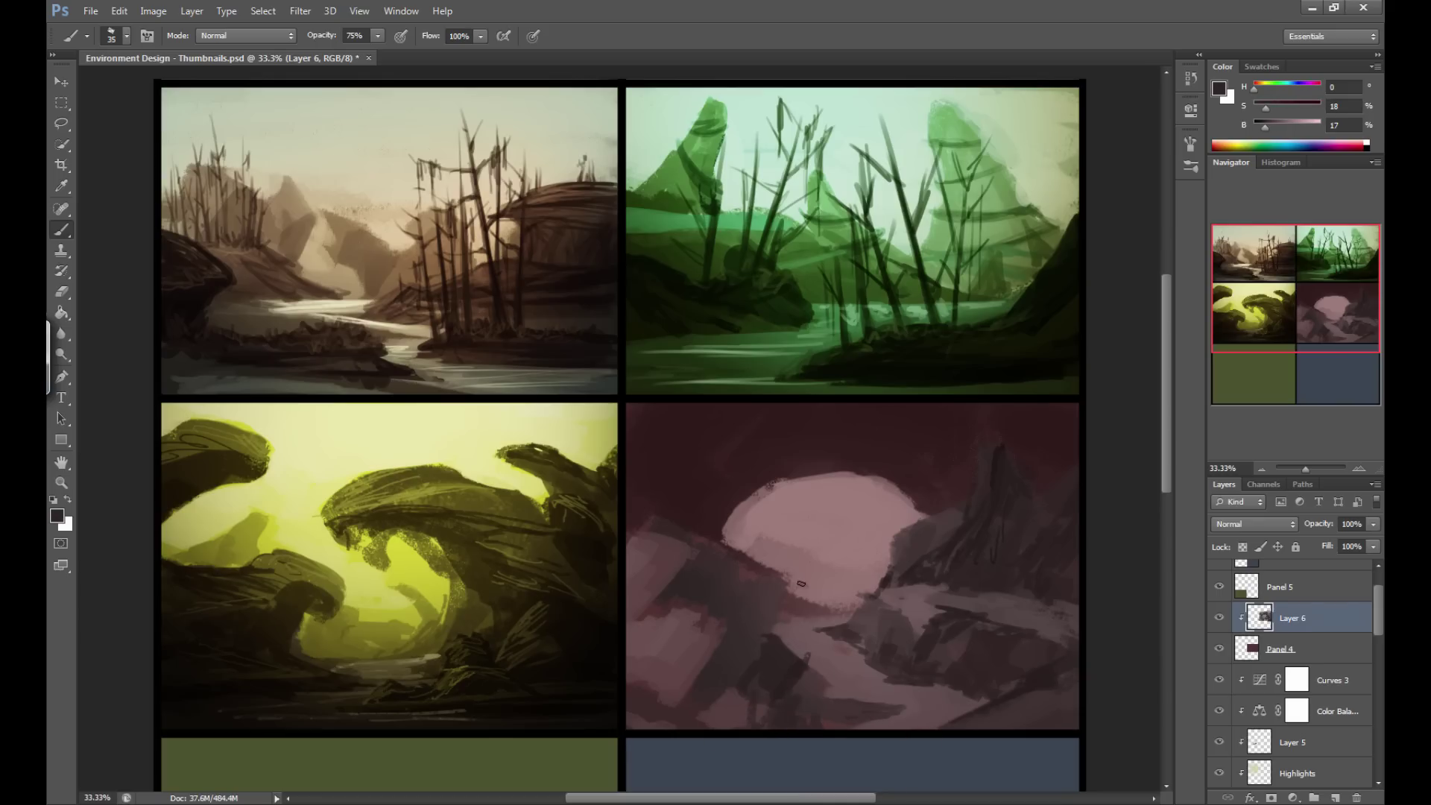
{"action": "left_click", "coordinate": [749, 596], "text": "alt"}
{"action": "left_click", "coordinate": [1007, 463], "text": "alt"}
{"action": "mouse_move", "coordinate": [710, 698]}
{"action": "left_mouse_down"}
{"action": "mouse_move", "coordinate": [745, 639]}
{"action": "mouse_move", "coordinate": [679, 699]}
{"action": "mouse_move", "coordinate": [764, 596]}
{"action": "mouse_move", "coordinate": [744, 648]}
{"action": "mouse_move", "coordinate": [789, 593]}
{"action": "mouse_move", "coordinate": [753, 633]}
{"action": "mouse_move", "coordinate": [727, 734]}
{"action": "mouse_move", "coordinate": [785, 696]}
{"action": "mouse_move", "coordinate": [776, 638]}
{"action": "left_mouse_up"}
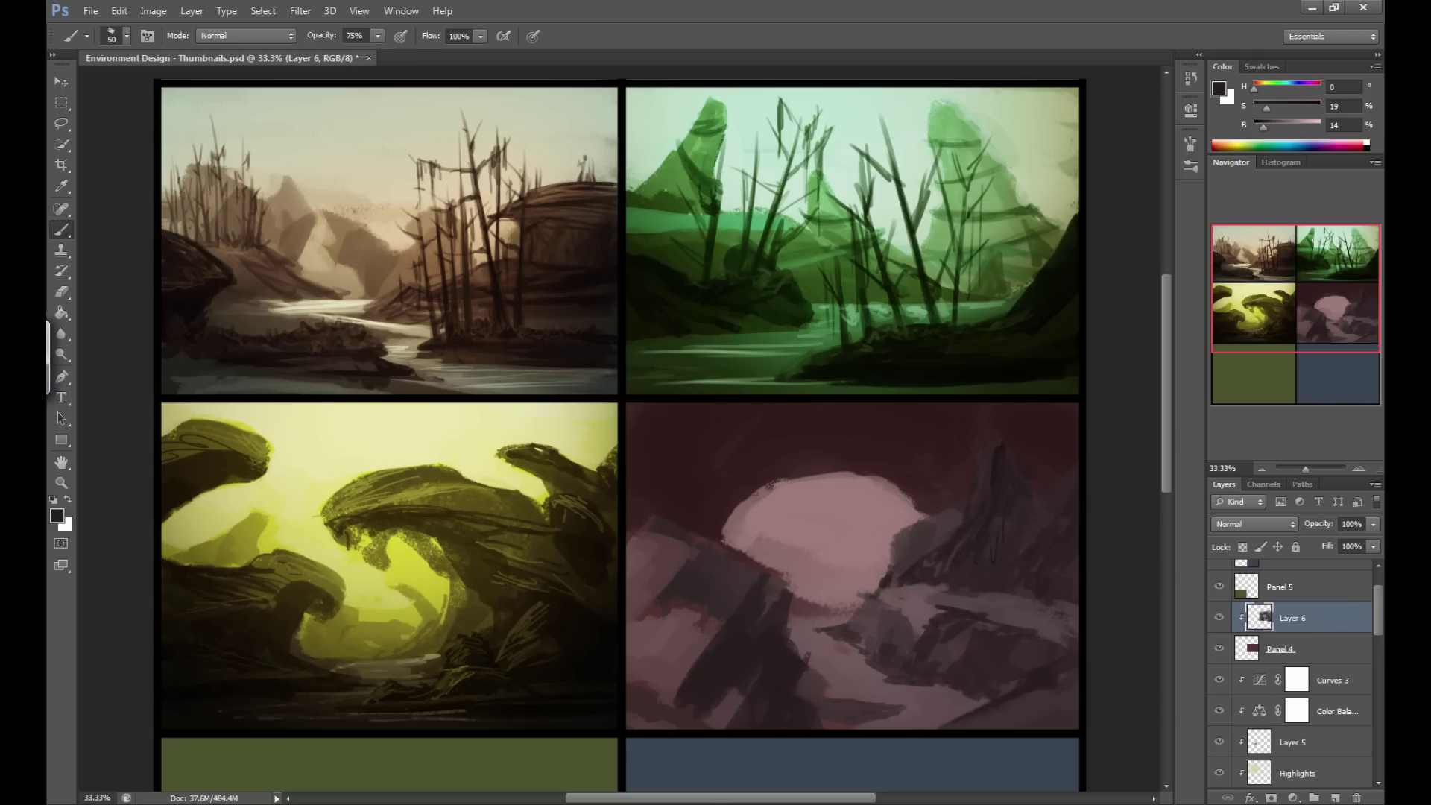
Clean up the moon's upper edge with sampled sky maroon and moon pink.
{"action": "left_click", "coordinate": [841, 448], "text": "alt"}
{"action": "left_click", "coordinate": [802, 483], "text": "alt"}
{"action": "mouse_move", "coordinate": [888, 496]}
{"action": "left_mouse_down"}
{"action": "mouse_move", "coordinate": [856, 482]}
{"action": "mouse_move", "coordinate": [892, 496]}
{"action": "mouse_move", "coordinate": [771, 504]}
{"action": "left_mouse_up"}
{"action": "left_click", "coordinate": [825, 433], "text": "alt"}
Repaint the maroon sky in slate blue #333841 (H 219, S 21, B 25) with a 175 px brush.
{"action": "left_click", "coordinate": [56, 516]}
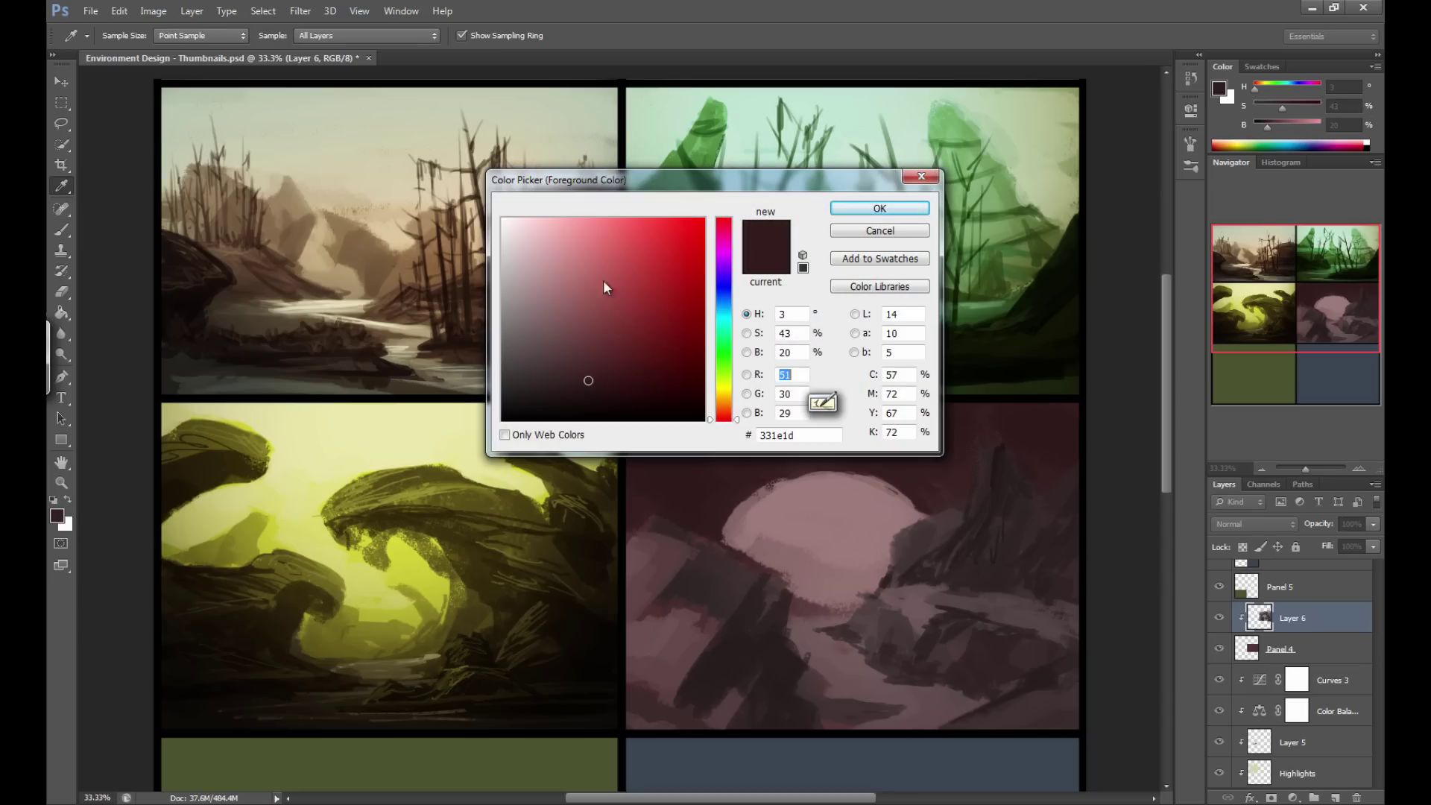
{"action": "left_click_drag", "start_coordinate": [726, 292], "coordinate": [720, 297]}
{"action": "left_click", "coordinate": [543, 342]}
{"action": "mouse_move", "coordinate": [544, 342]}
{"action": "left_mouse_down"}
{"action": "mouse_move", "coordinate": [576, 377]}
{"action": "mouse_move", "coordinate": [544, 370]}
{"action": "left_mouse_up"}
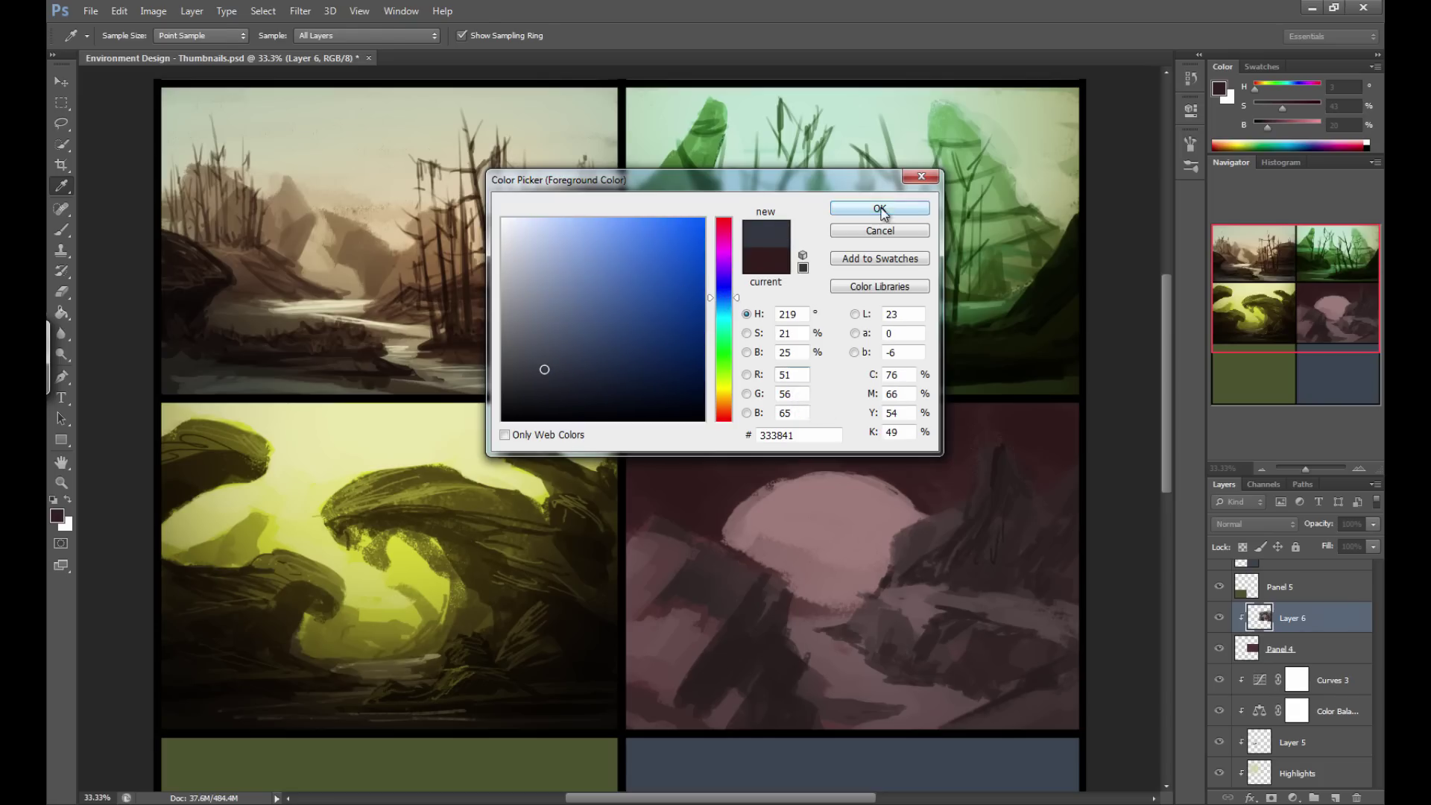
{"action": "left_click", "coordinate": [879, 209]}
{"action": "key", "text": "bracketright"}
{"action": "key", "text": "bracketright"}
{"action": "key", "text": "bracketright"}
{"action": "key", "text": "bracketright"}
{"action": "key", "text": "bracketright"}
{"action": "key", "text": "bracketright"}
{"action": "key", "text": "bracketright"}
{"action": "key", "text": "bracketright"}
{"action": "mouse_move", "coordinate": [734, 414]}
{"action": "left_mouse_down"}
{"action": "mouse_move", "coordinate": [1058, 404]}
{"action": "mouse_move", "coordinate": [686, 415]}
{"action": "mouse_move", "coordinate": [790, 431]}
{"action": "mouse_move", "coordinate": [704, 505]}
{"action": "mouse_move", "coordinate": [720, 503]}
{"action": "mouse_move", "coordinate": [728, 483]}
{"action": "mouse_move", "coordinate": [633, 495]}
{"action": "mouse_move", "coordinate": [638, 470]}
{"action": "mouse_move", "coordinate": [674, 495]}
{"action": "mouse_move", "coordinate": [782, 456]}
{"action": "mouse_move", "coordinate": [891, 470]}
{"action": "mouse_move", "coordinate": [926, 494]}
{"action": "mouse_move", "coordinate": [949, 485]}
{"action": "mouse_move", "coordinate": [964, 424]}
{"action": "mouse_move", "coordinate": [1058, 431]}
{"action": "mouse_move", "coordinate": [1059, 447]}
{"action": "mouse_move", "coordinate": [1029, 431]}
{"action": "mouse_move", "coordinate": [1025, 457]}
{"action": "mouse_move", "coordinate": [1081, 425]}
{"action": "left_mouse_up"}
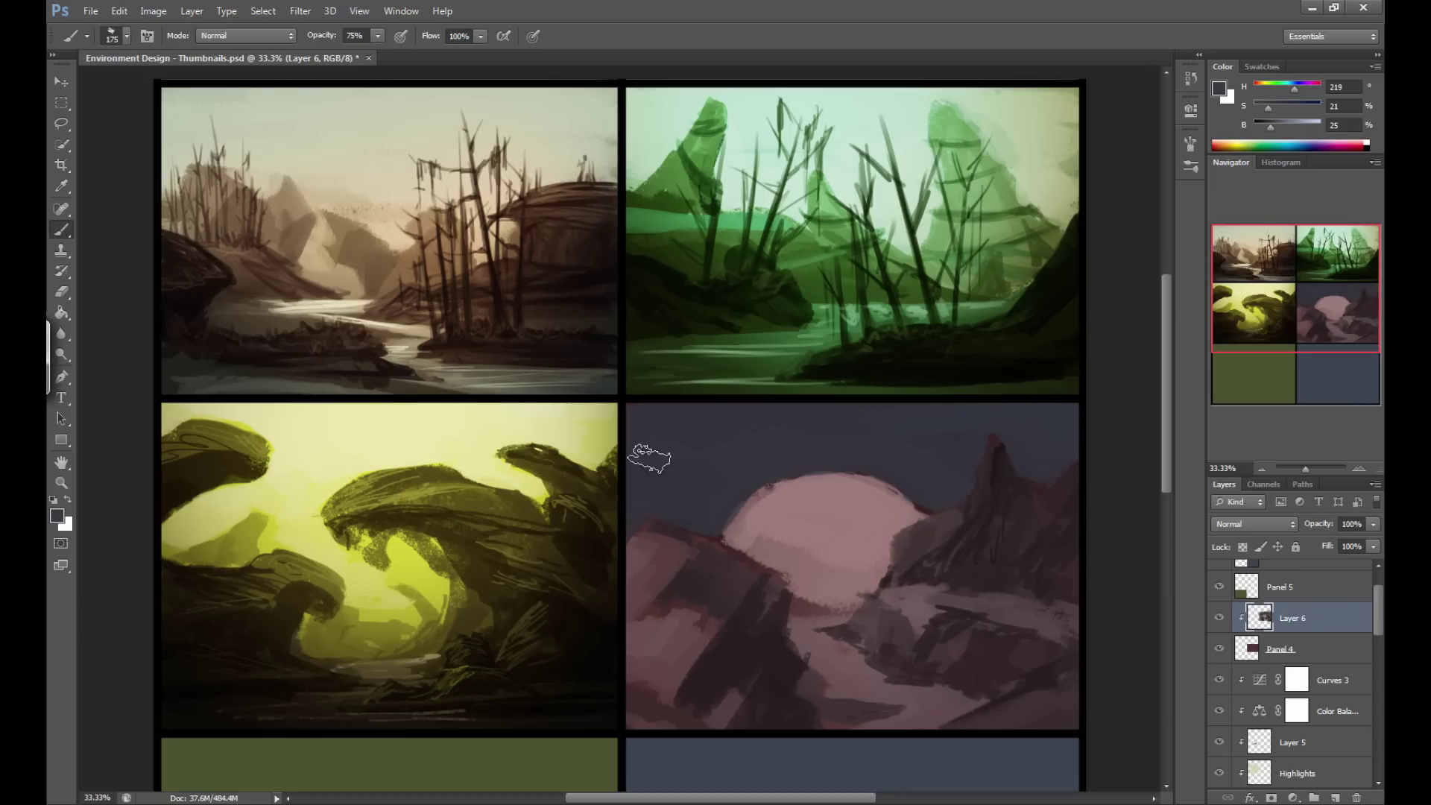
Darken the upper sky with a deeper blue (H 219, S 21, B 13) and a 250 px brush.
{"action": "left_click_drag", "start_coordinate": [1267, 130], "coordinate": [1262, 130]}
{"action": "key", "text": "bracketright"}
{"action": "key", "text": "bracketright"}
{"action": "mouse_move", "coordinate": [637, 411]}
{"action": "left_mouse_down"}
{"action": "mouse_move", "coordinate": [676, 432]}
{"action": "mouse_move", "coordinate": [675, 477]}
{"action": "left_mouse_up"}
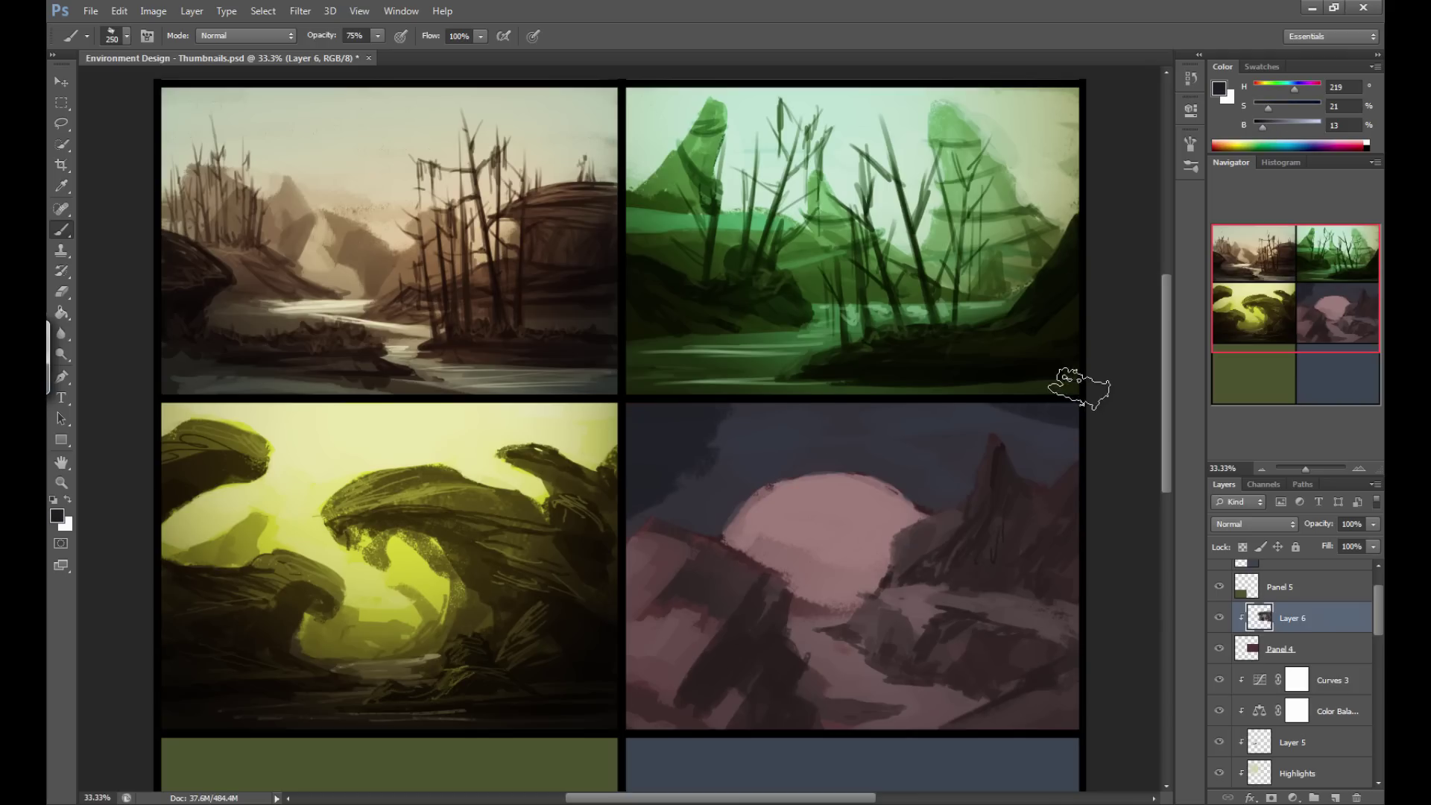
{"action": "left_click_drag", "start_coordinate": [847, 431], "coordinate": [720, 485]}
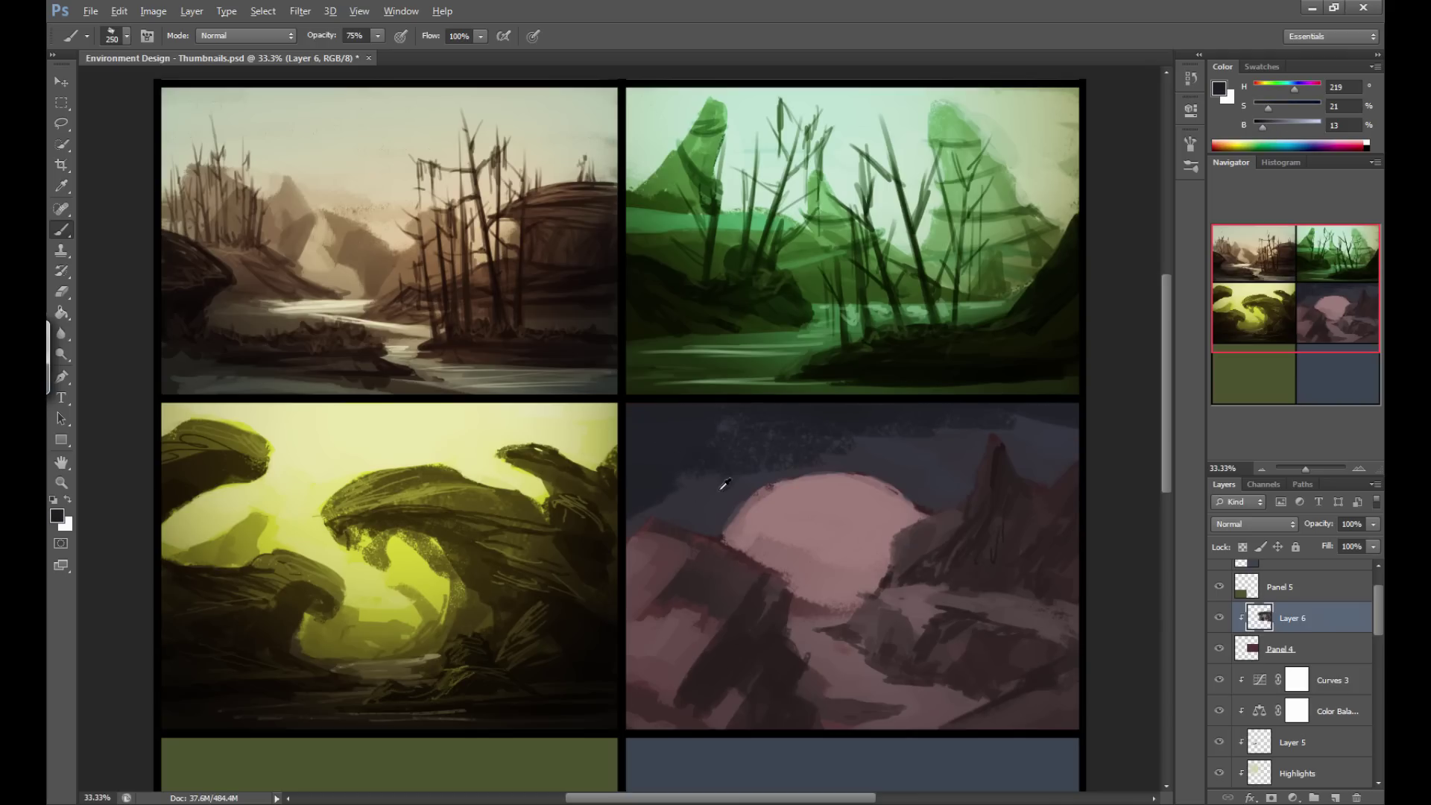
Blend the sky's dark and light patches with sampled blues (H 224, S 20, B 21 and H 222, S 20, B 19) at 200 px.
{"action": "key", "text": "bracketleft"}
{"action": "key", "text": "bracketleft"}
{"action": "left_click", "coordinate": [846, 434], "text": "alt"}
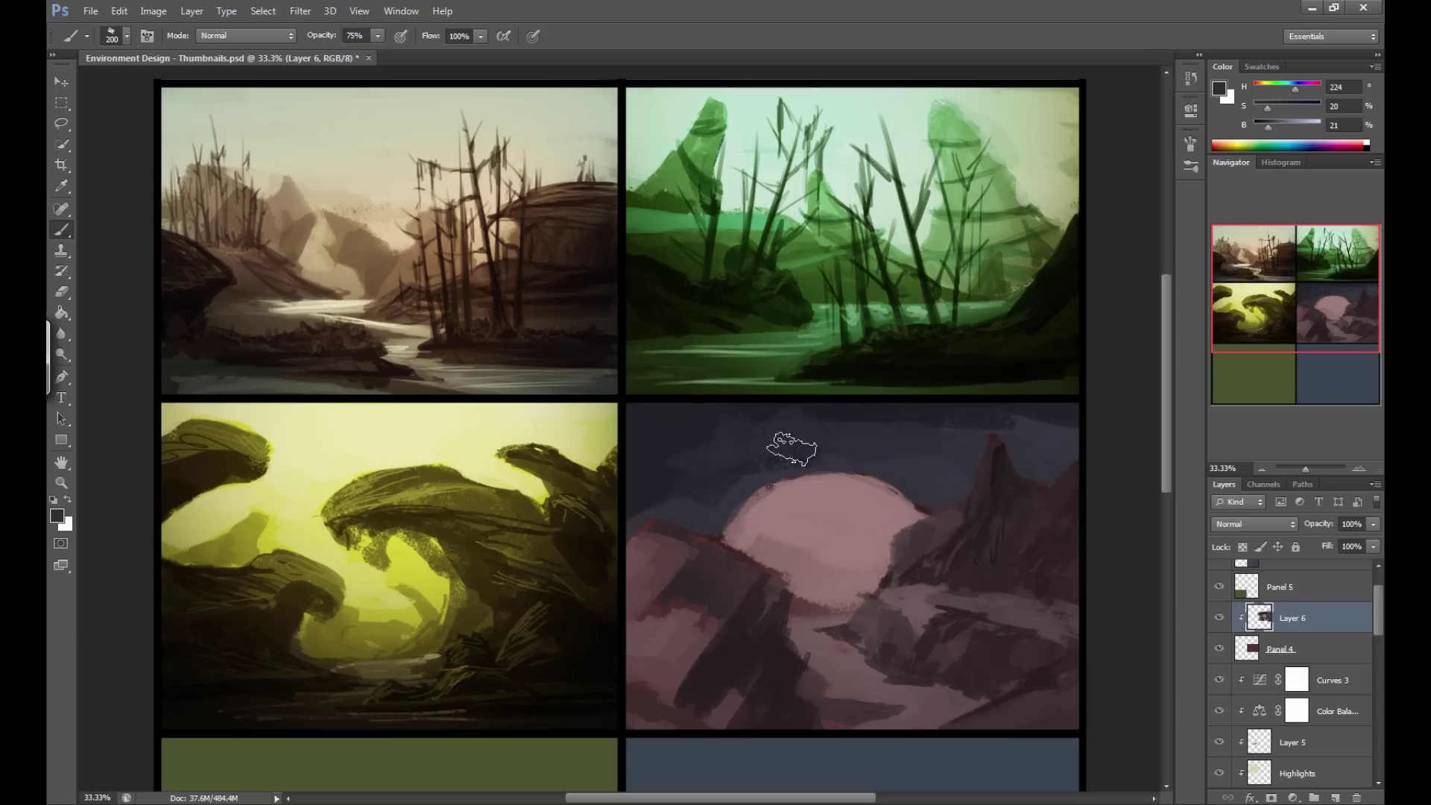
{"action": "left_click", "coordinate": [677, 447], "text": "alt"}
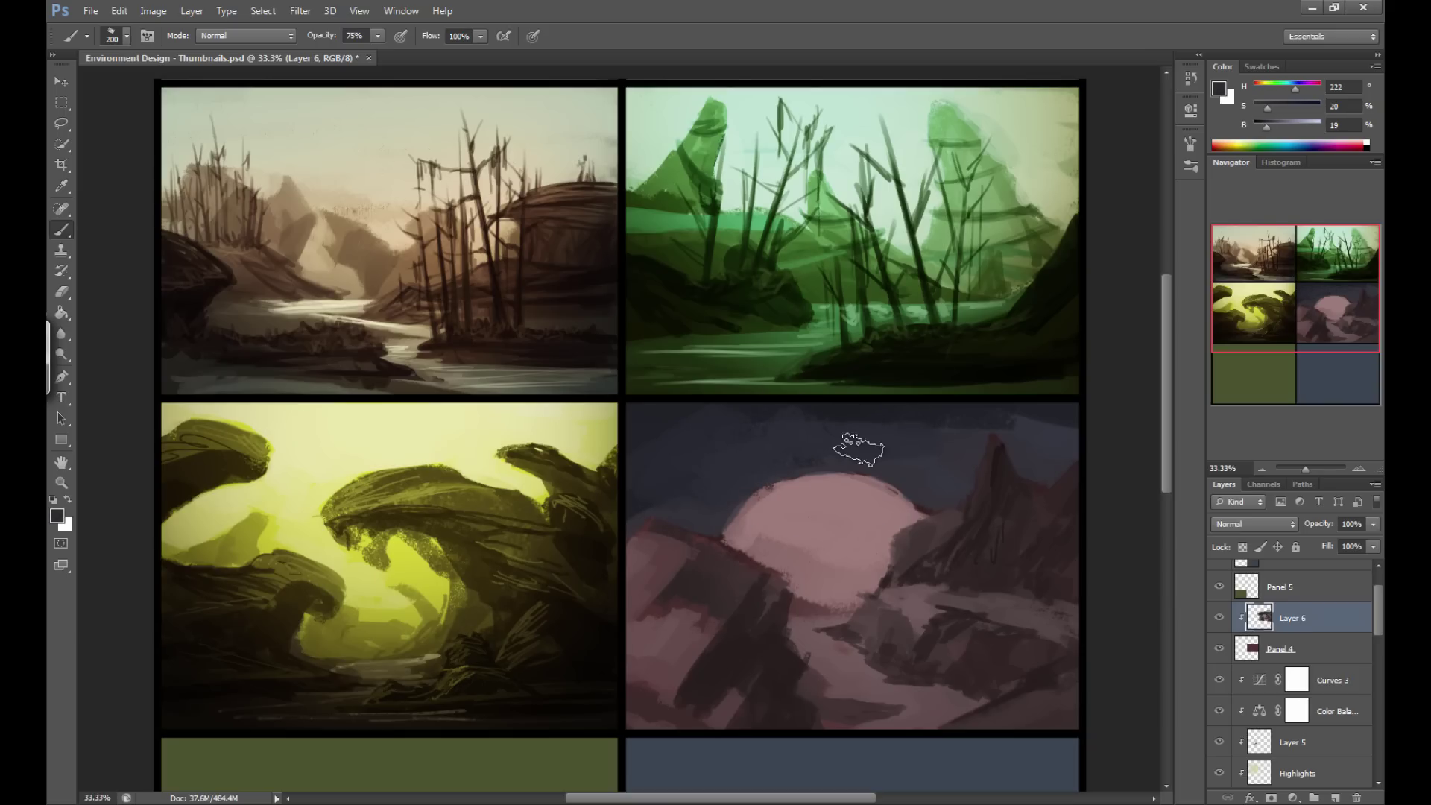
{"action": "left_click", "coordinate": [1013, 390], "text": "alt"}
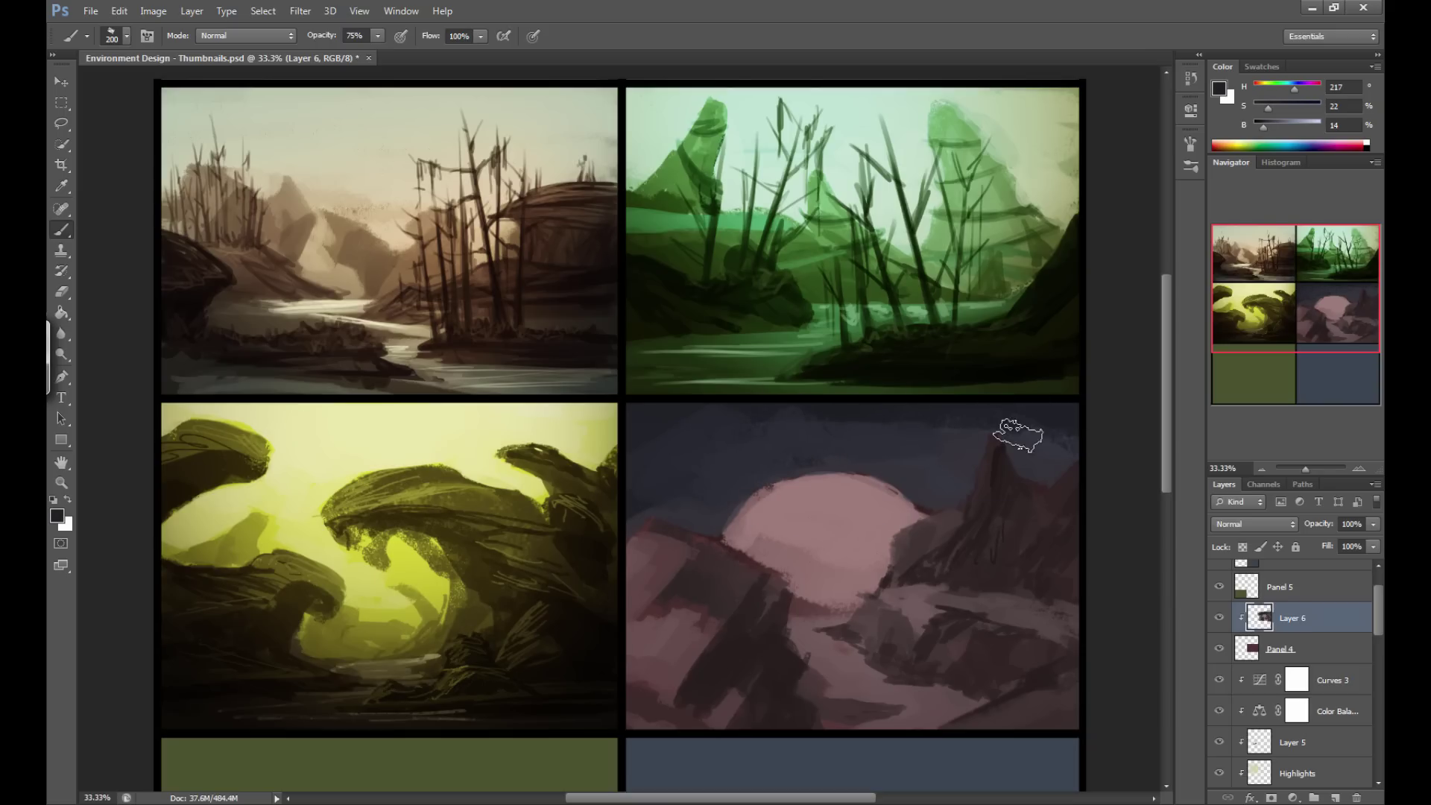
Refine the right-hand rocks with sampled greys at 45 px, and deepen their shadows and the left foreground with near-black (H 0, S 20, B 7).
{"action": "left_click", "coordinate": [915, 537], "text": "alt"}
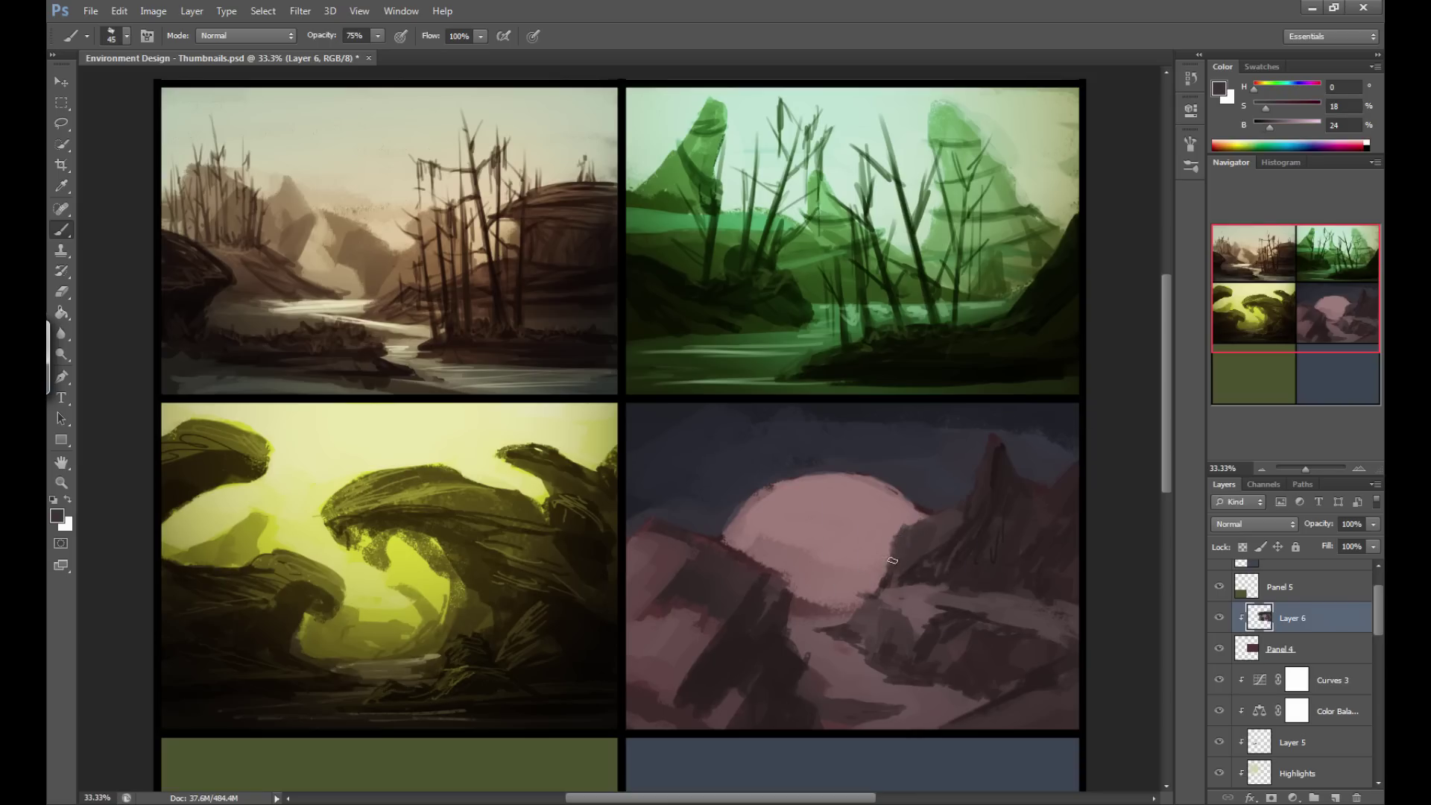
{"action": "left_click", "coordinate": [964, 533], "text": "alt"}
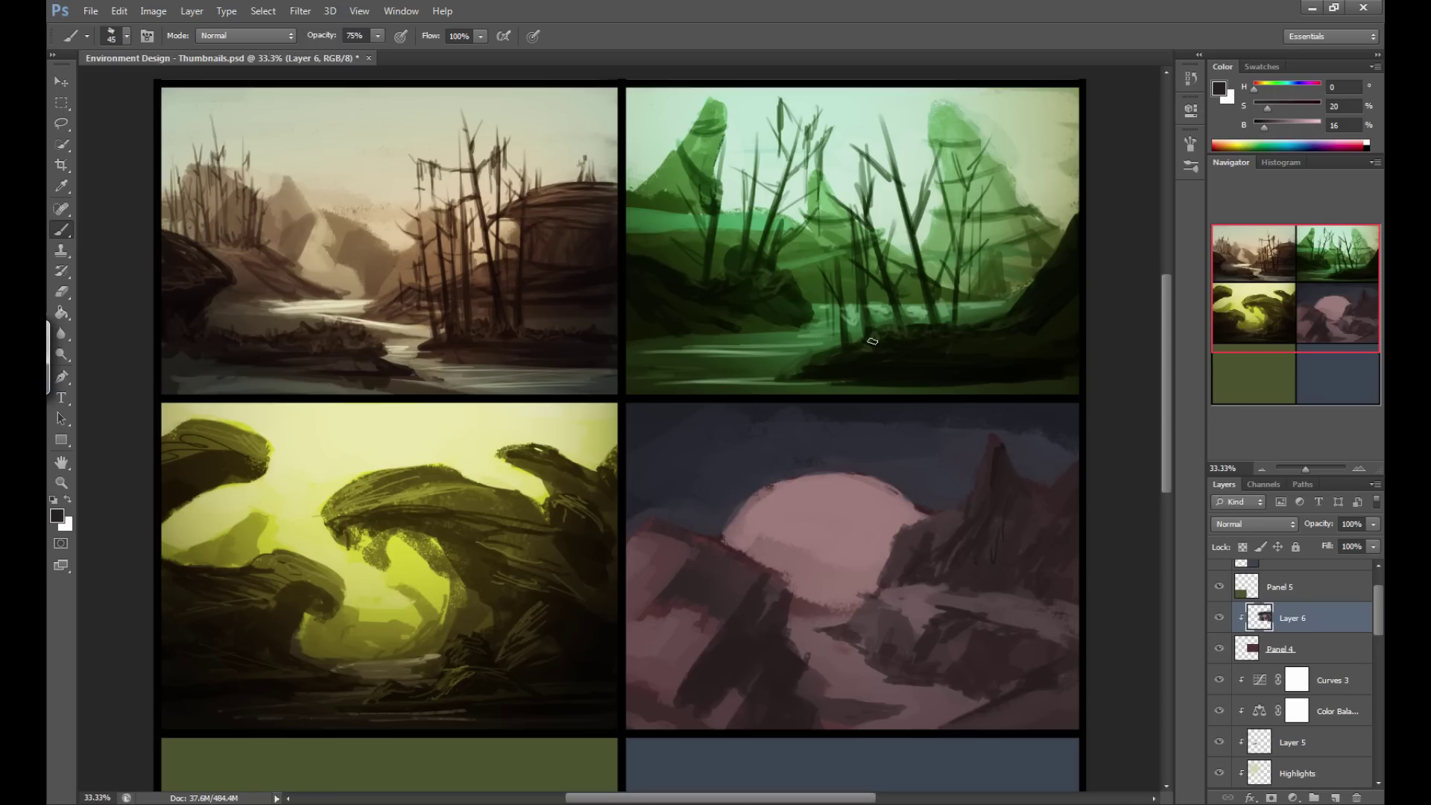
{"action": "left_click_drag", "start_coordinate": [1260, 129], "coordinate": [1252, 130]}
{"action": "key", "text": "bracketright"}
{"action": "mouse_move", "coordinate": [1039, 578]}
{"action": "left_mouse_down"}
{"action": "mouse_move", "coordinate": [1006, 589]}
{"action": "mouse_move", "coordinate": [1056, 513]}
{"action": "mouse_move", "coordinate": [1057, 574]}
{"action": "left_mouse_up"}
{"action": "key", "text": "bracketright"}
{"action": "left_click", "coordinate": [1071, 592]}
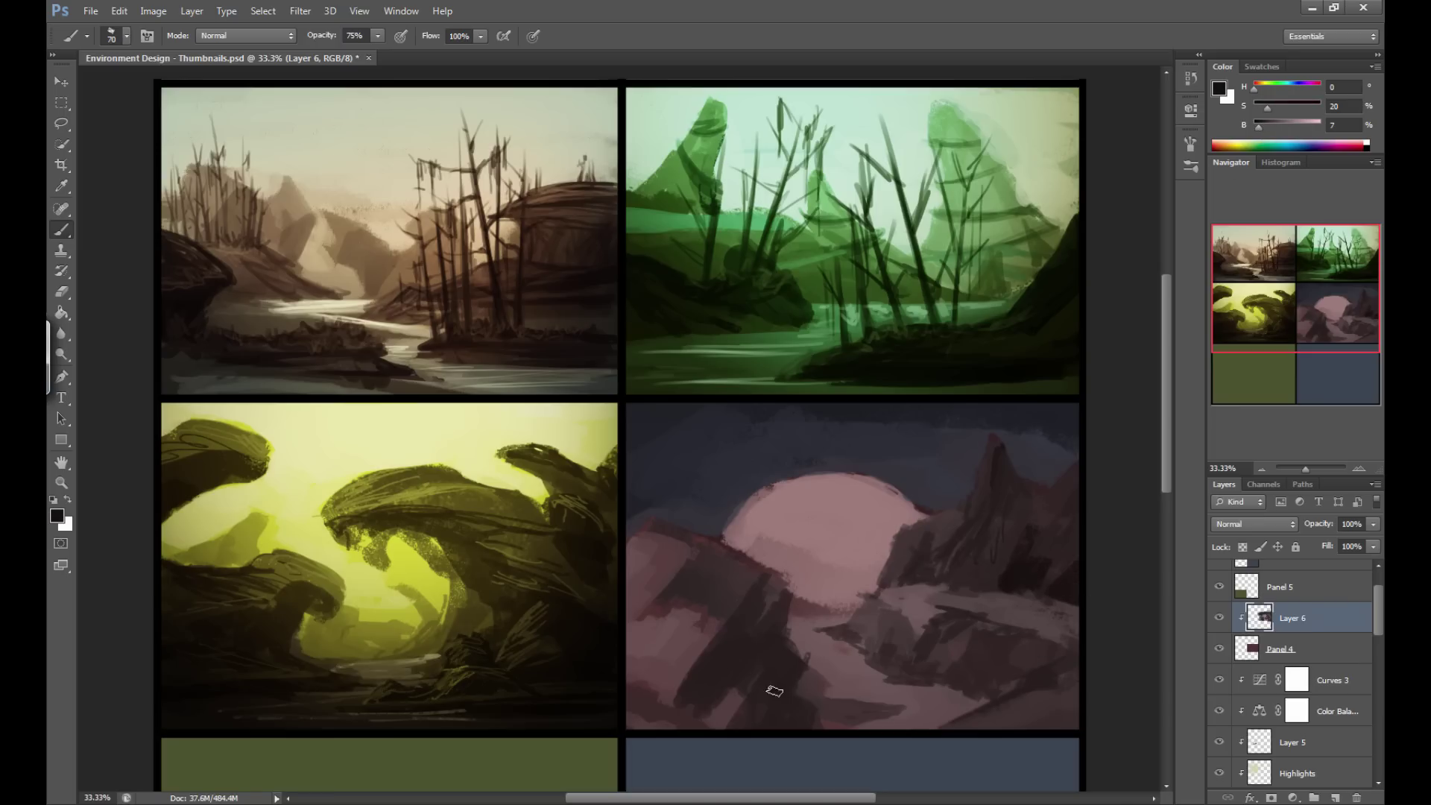
{"action": "mouse_move", "coordinate": [727, 715]}
{"action": "left_mouse_down"}
{"action": "mouse_move", "coordinate": [717, 758]}
{"action": "mouse_move", "coordinate": [792, 709]}
{"action": "left_mouse_up"}
{"action": "key", "text": "bracketright"}
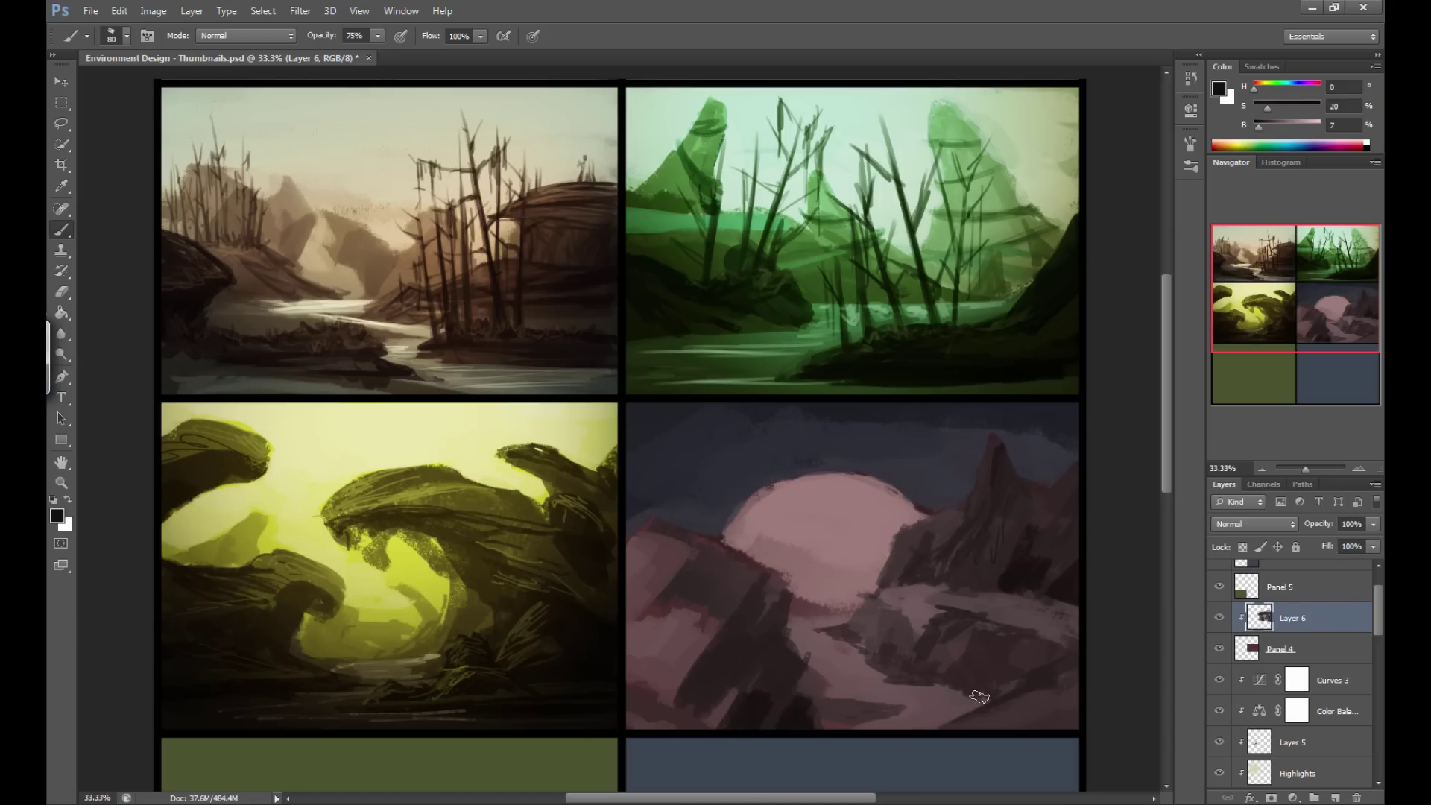
Paint the river surface in a bluish grey sampled from the sky area (H 250, S 11, B 22) with a 40 to 50 px brush.
{"action": "left_click", "coordinate": [839, 656], "text": "alt"}
{"action": "left_click", "coordinate": [900, 675], "text": "alt"}
{"action": "key", "text": "bracketleft"}
{"action": "left_click", "coordinate": [858, 612], "text": "alt"}
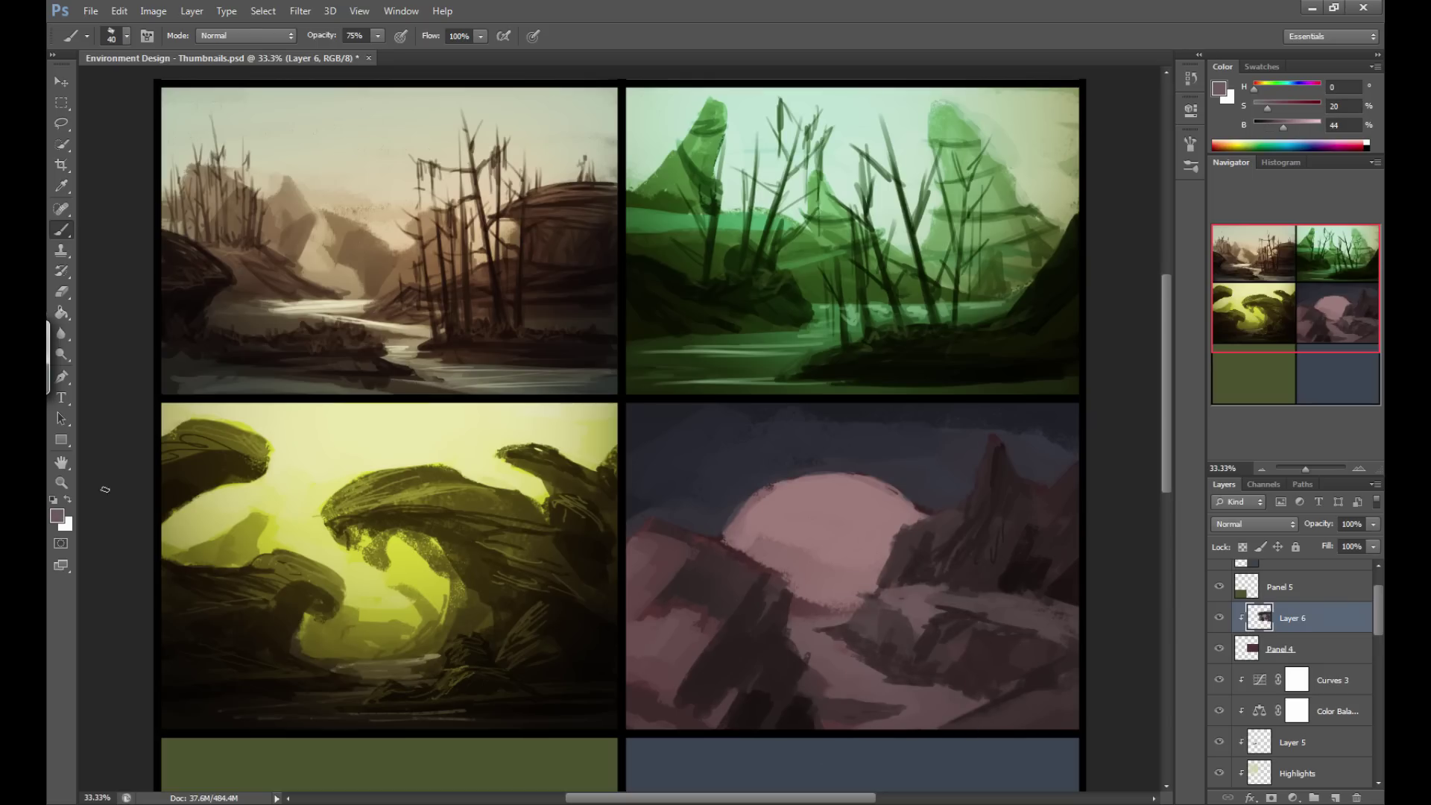
{"action": "left_click", "coordinate": [58, 517]}
{"action": "left_click", "coordinate": [530, 319]}
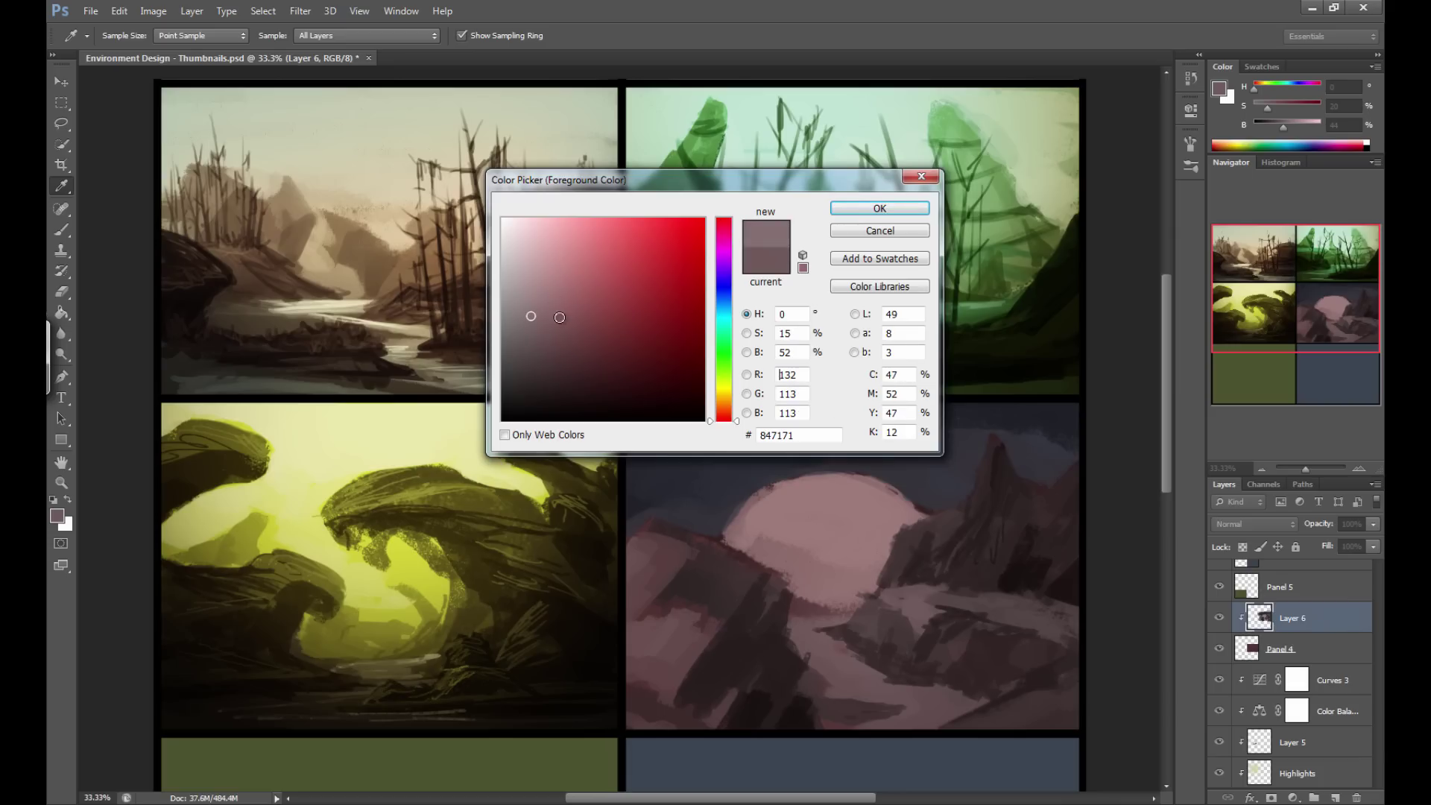
{"action": "left_click", "coordinate": [722, 310]}
{"action": "left_click_drag", "start_coordinate": [721, 310], "coordinate": [718, 300]}
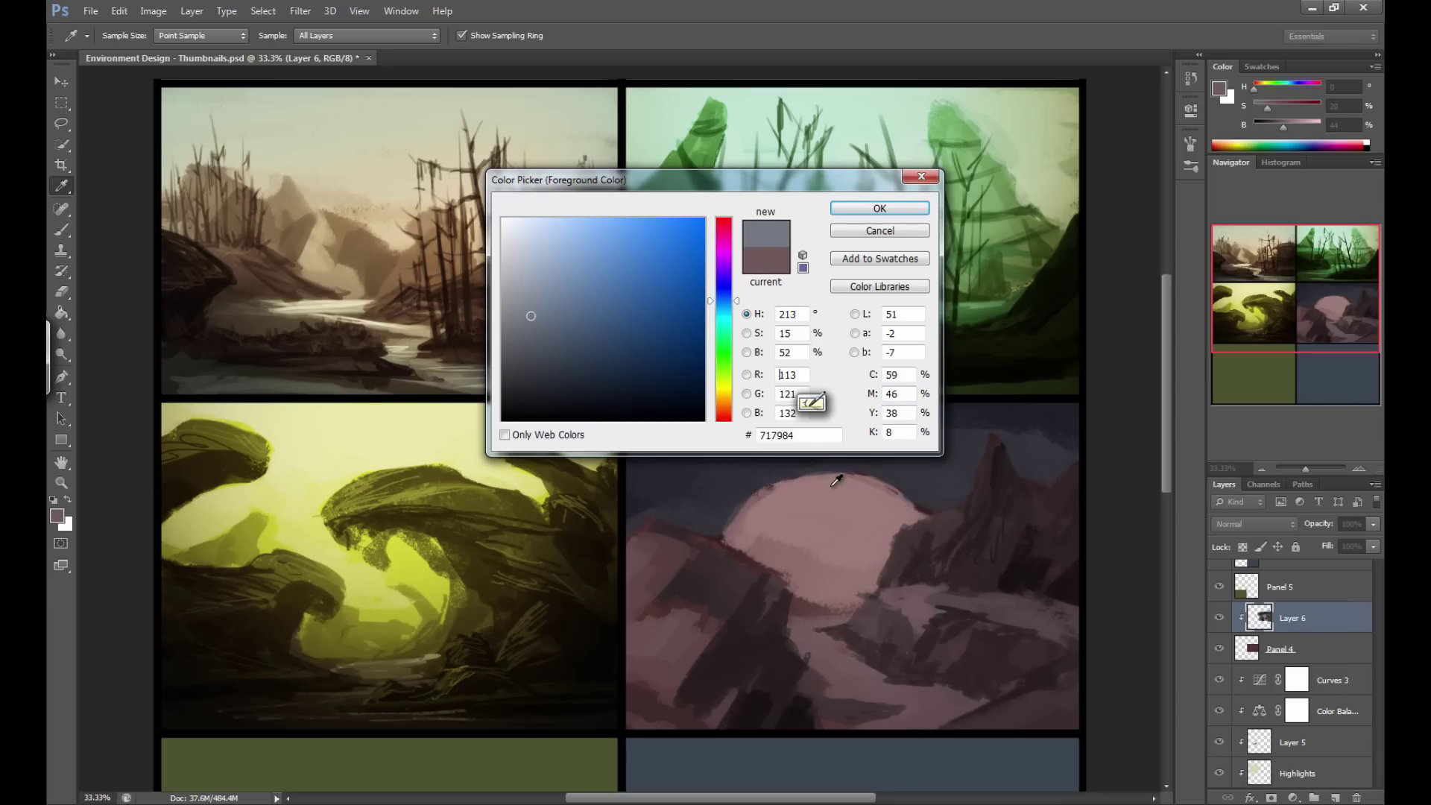
{"action": "left_click", "coordinate": [965, 440]}
{"action": "left_click", "coordinate": [840, 212]}
{"action": "key", "text": "b"}
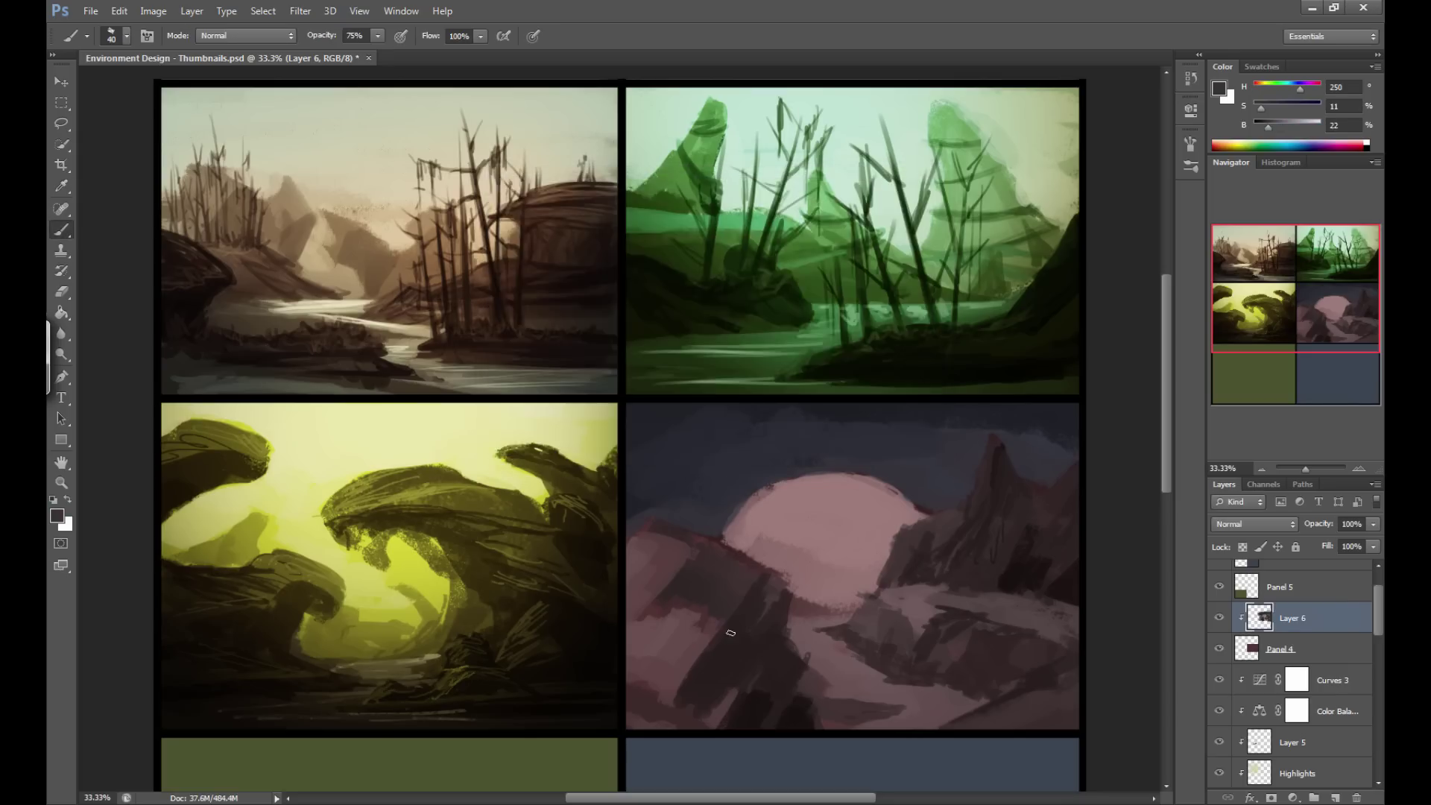
{"action": "left_click_drag", "start_coordinate": [797, 620], "coordinate": [835, 623]}
{"action": "mouse_move", "coordinate": [978, 699]}
{"action": "left_mouse_down"}
{"action": "mouse_move", "coordinate": [898, 730]}
{"action": "mouse_move", "coordinate": [963, 711]}
{"action": "mouse_move", "coordinate": [913, 731]}
{"action": "mouse_move", "coordinate": [866, 725]}
{"action": "mouse_move", "coordinate": [960, 706]}
{"action": "mouse_move", "coordinate": [928, 693]}
{"action": "mouse_move", "coordinate": [945, 689]}
{"action": "mouse_move", "coordinate": [984, 700]}
{"action": "mouse_move", "coordinate": [948, 686]}
{"action": "mouse_move", "coordinate": [977, 697]}
{"action": "mouse_move", "coordinate": [928, 706]}
{"action": "mouse_move", "coordinate": [922, 694]}
{"action": "mouse_move", "coordinate": [907, 714]}
{"action": "mouse_move", "coordinate": [889, 696]}
{"action": "mouse_move", "coordinate": [915, 707]}
{"action": "mouse_move", "coordinate": [828, 695]}
{"action": "mouse_move", "coordinate": [828, 682]}
{"action": "mouse_move", "coordinate": [886, 690]}
{"action": "mouse_move", "coordinate": [845, 687]}
{"action": "mouse_move", "coordinate": [858, 667]}
{"action": "mouse_move", "coordinate": [893, 684]}
{"action": "mouse_move", "coordinate": [844, 652]}
{"action": "mouse_move", "coordinate": [864, 674]}
{"action": "mouse_move", "coordinate": [834, 678]}
{"action": "mouse_move", "coordinate": [848, 662]}
{"action": "mouse_move", "coordinate": [813, 653]}
{"action": "mouse_move", "coordinate": [828, 639]}
{"action": "mouse_move", "coordinate": [792, 633]}
{"action": "left_mouse_up"}
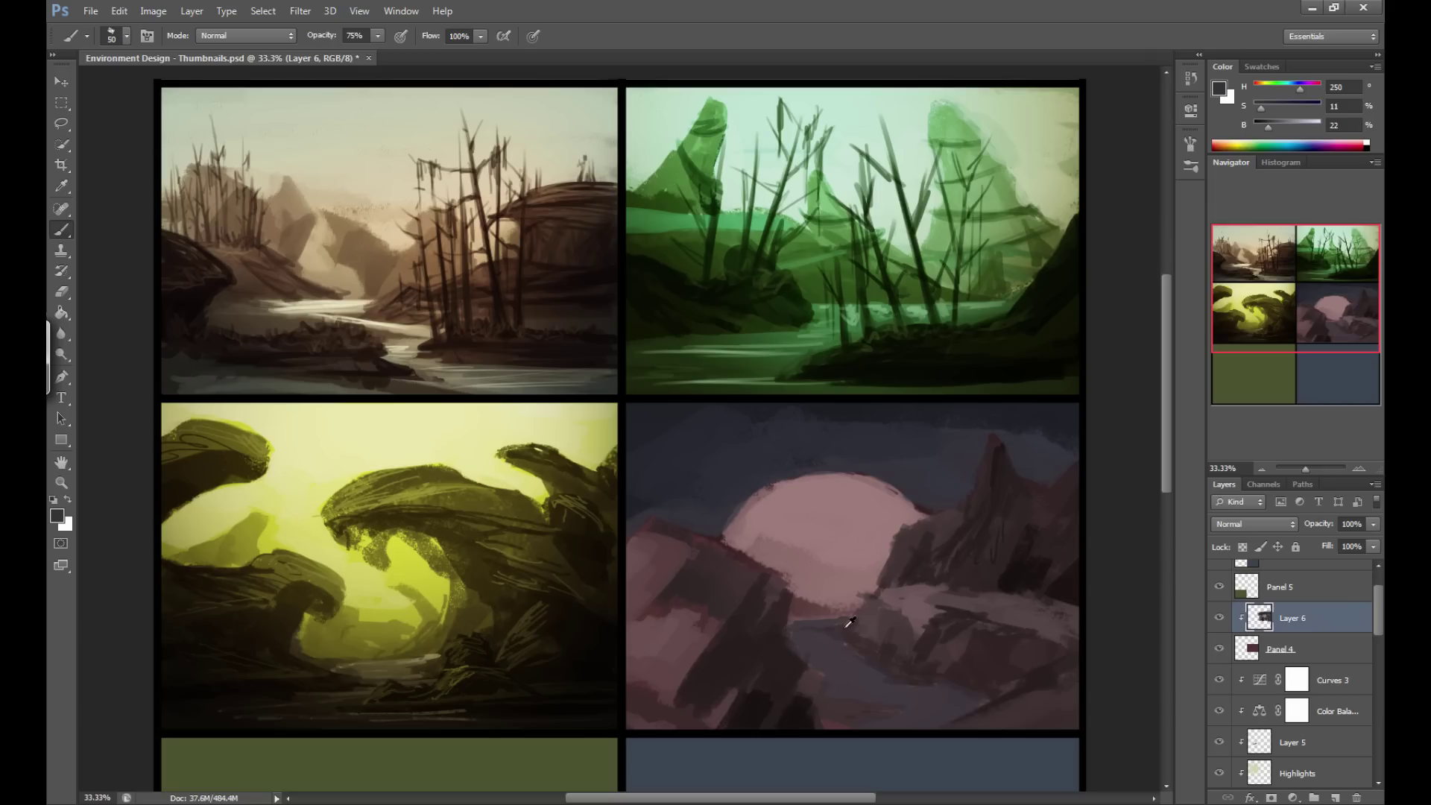
Paint a brighter pink core into the moon's lower half with a larger brush, blending it with sampled moon tones (H 3, S 23, B 74).
{"action": "left_click", "coordinate": [823, 614], "text": "alt"}
{"action": "left_click", "coordinate": [836, 530], "text": "alt"}
{"action": "left_click", "coordinate": [1309, 128]}
{"action": "key", "text": "bracketright"}
{"action": "key", "text": "bracketright"}
{"action": "key", "text": "bracketright"}
{"action": "key", "text": "bracketright"}
{"action": "key", "text": "bracketright"}
{"action": "mouse_move", "coordinate": [820, 600]}
{"action": "left_mouse_down"}
{"action": "mouse_move", "coordinate": [850, 588]}
{"action": "mouse_move", "coordinate": [869, 545]}
{"action": "mouse_move", "coordinate": [786, 552]}
{"action": "mouse_move", "coordinate": [857, 546]}
{"action": "mouse_move", "coordinate": [808, 528]}
{"action": "mouse_move", "coordinate": [844, 544]}
{"action": "mouse_move", "coordinate": [798, 557]}
{"action": "mouse_move", "coordinate": [833, 512]}
{"action": "mouse_move", "coordinate": [775, 533]}
{"action": "left_mouse_up"}
{"action": "left_click", "coordinate": [856, 544], "text": "alt"}
{"action": "left_click", "coordinate": [848, 535], "text": "alt"}
{"action": "left_click", "coordinate": [861, 515], "text": "alt"}
Add thin moonlight ripples to the river with a 9 px brush and sampled pinks (H 3, S 23, B 74 and H 0, S 21, B 60).
{"action": "key", "text": "bracketleft"}
{"action": "key", "text": "bracketleft"}
{"action": "key", "text": "bracketleft"}
{"action": "key", "text": "bracketleft"}
{"action": "key", "text": "bracketleft"}
{"action": "key", "text": "bracketleft"}
{"action": "key", "text": "bracketleft"}
{"action": "key", "text": "bracketleft"}
{"action": "key", "text": "bracketleft"}
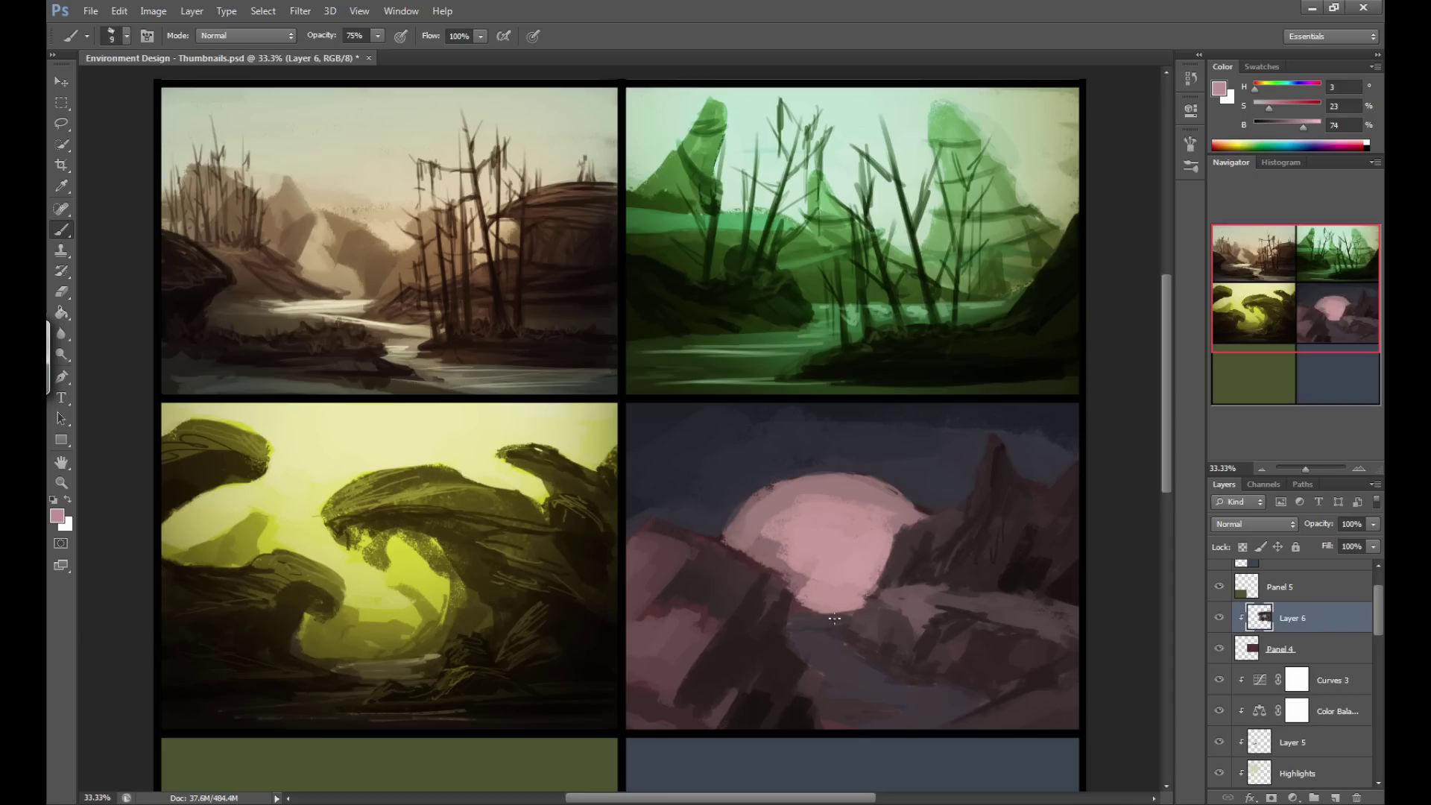
{"action": "left_click", "coordinate": [804, 624], "text": "alt"}
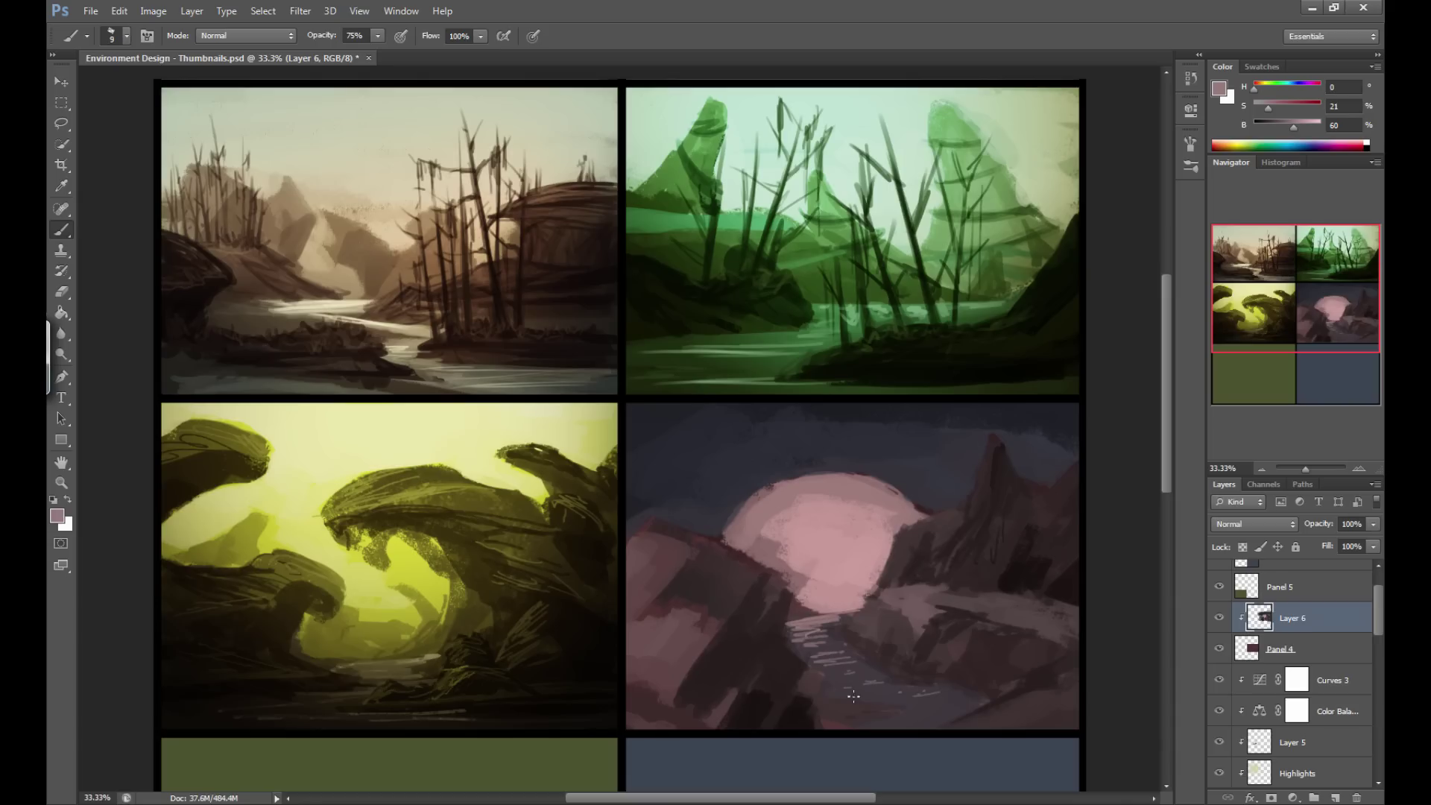
Soften the river ripples and the waterline below the moon with sampled water tones (H 320, S 9, B 26 and H 354, S 17, B 43) at 15 px.
{"action": "left_click", "coordinate": [835, 650], "text": "alt"}
{"action": "left_click", "coordinate": [813, 640], "text": "alt"}
{"action": "key", "text": "bracketright"}
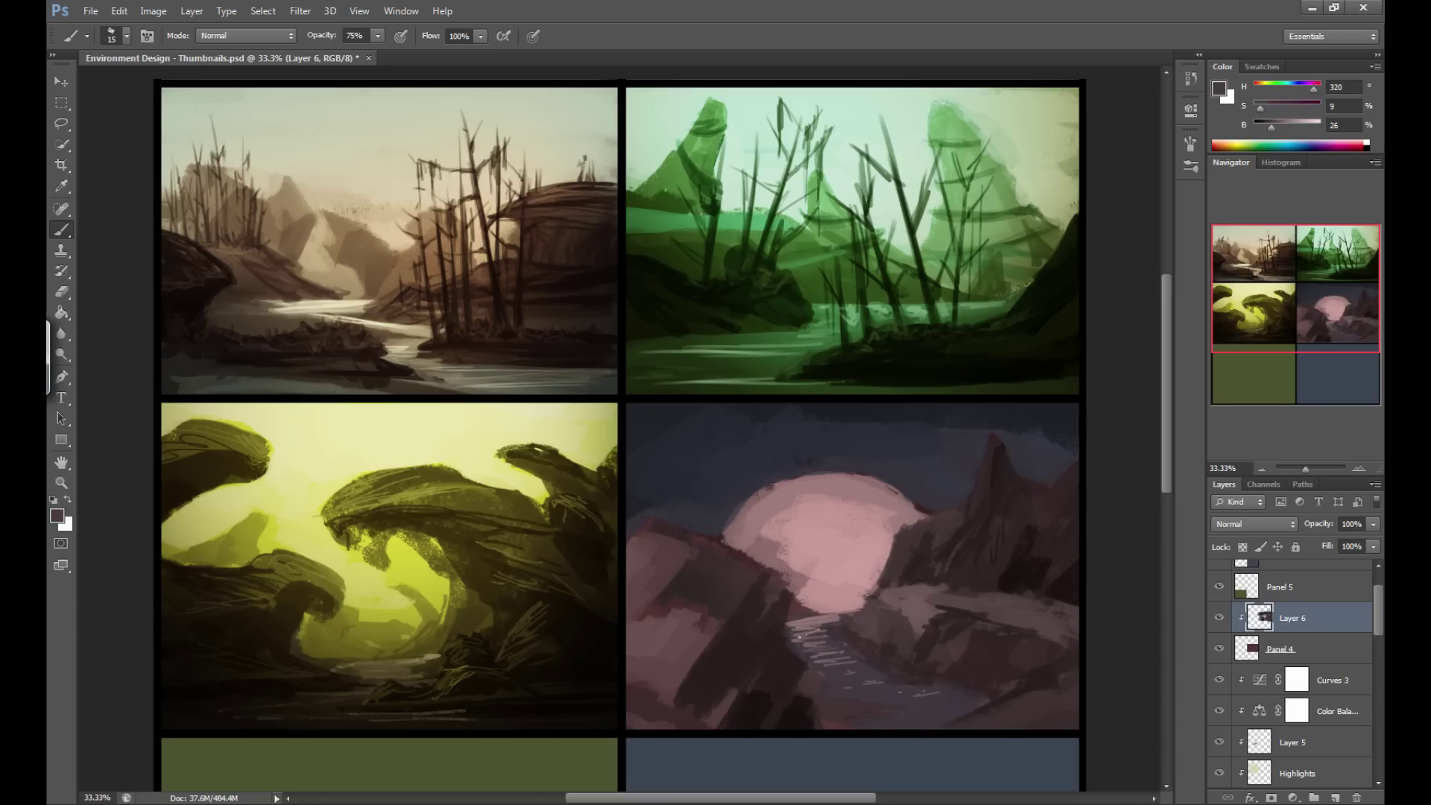
{"action": "left_click", "coordinate": [820, 623], "text": "alt"}
{"action": "left_click", "coordinate": [822, 618], "text": "alt"}
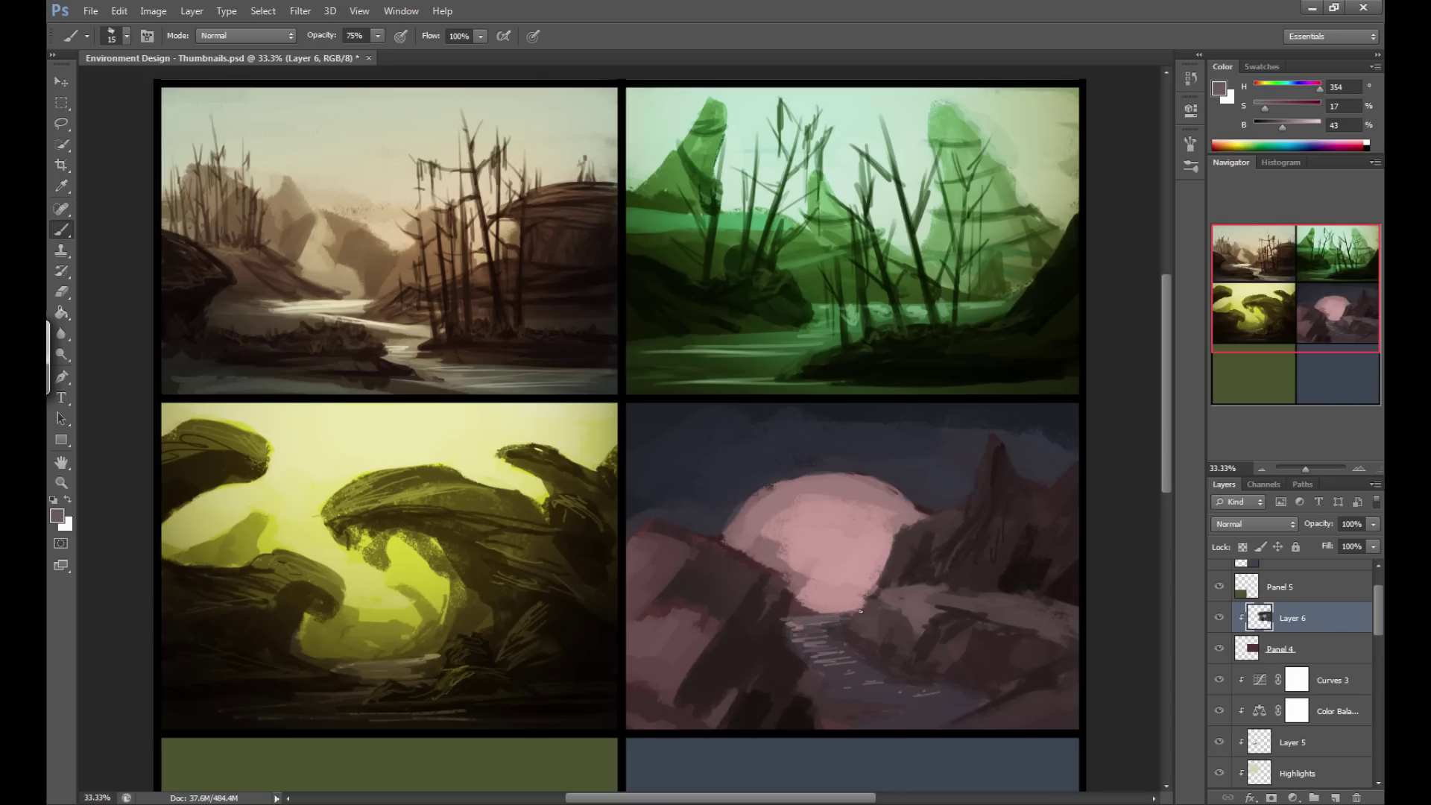
{"action": "left_click", "coordinate": [856, 649], "text": "alt"}
{"action": "left_click", "coordinate": [927, 687], "text": "alt"}
Add a new layer above Layer 6, clip it to the Panel 4 group, and set its blend mode to Multiply.
{"action": "left_click", "coordinate": [1335, 798]}
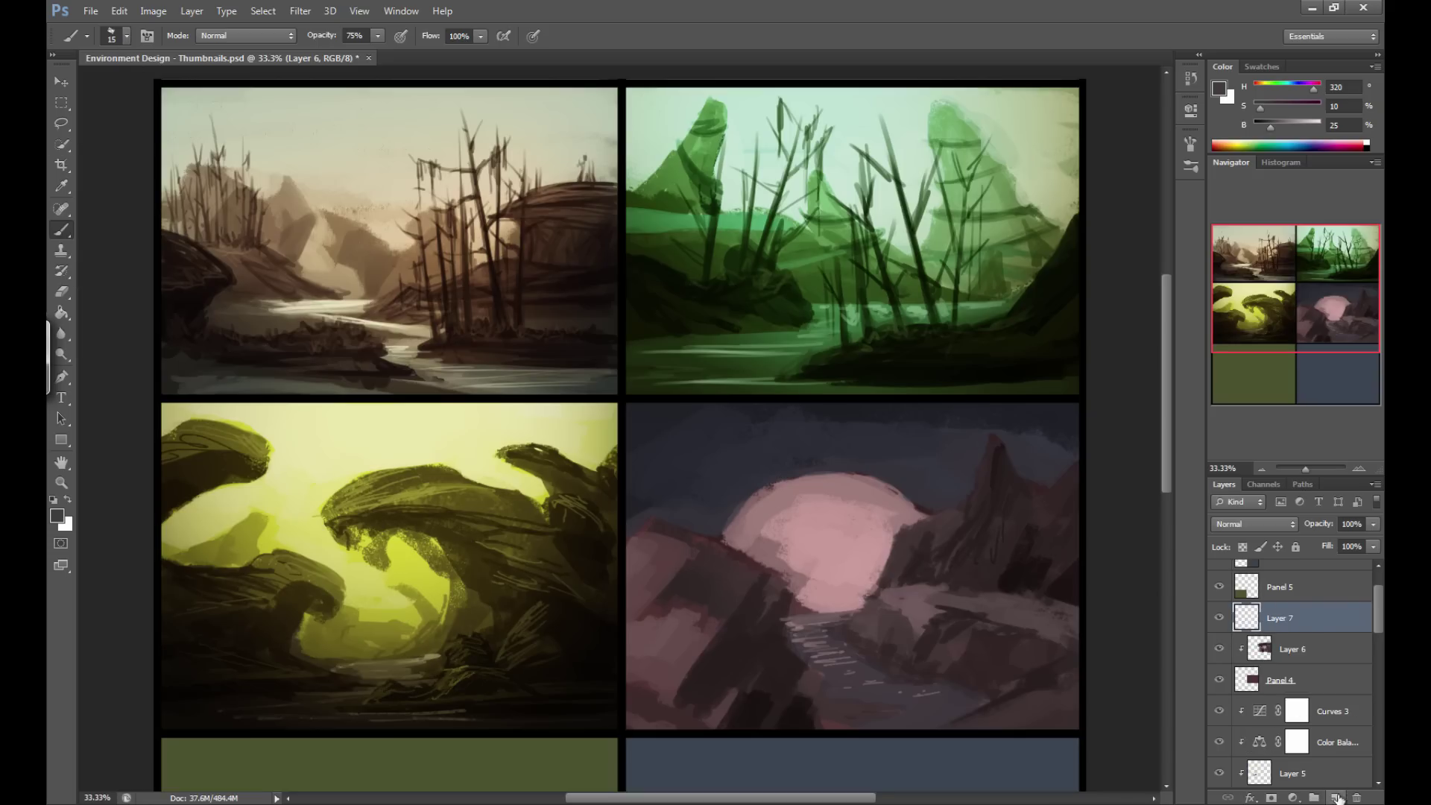
{"action": "left_click", "coordinate": [1343, 633], "text": "alt"}
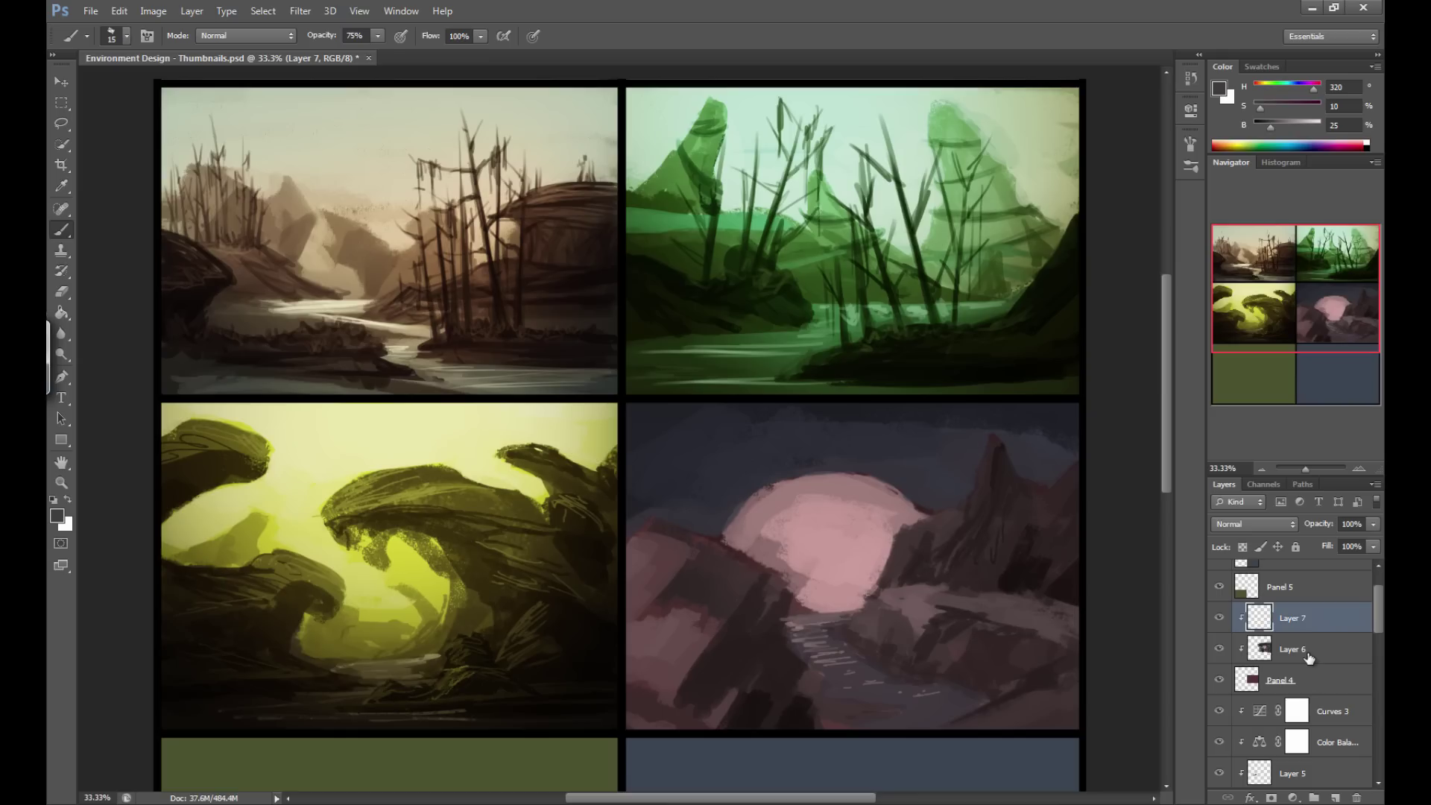
{"action": "left_click", "coordinate": [1227, 527]}
{"action": "left_click", "coordinate": [1218, 163]}
Darken the fourth thumbnail's sky and rocks with a soft round brush at 1400 to 1600 px in sampled sky colour (H 227, S 17, B 21).
{"action": "left_click", "coordinate": [113, 35]}
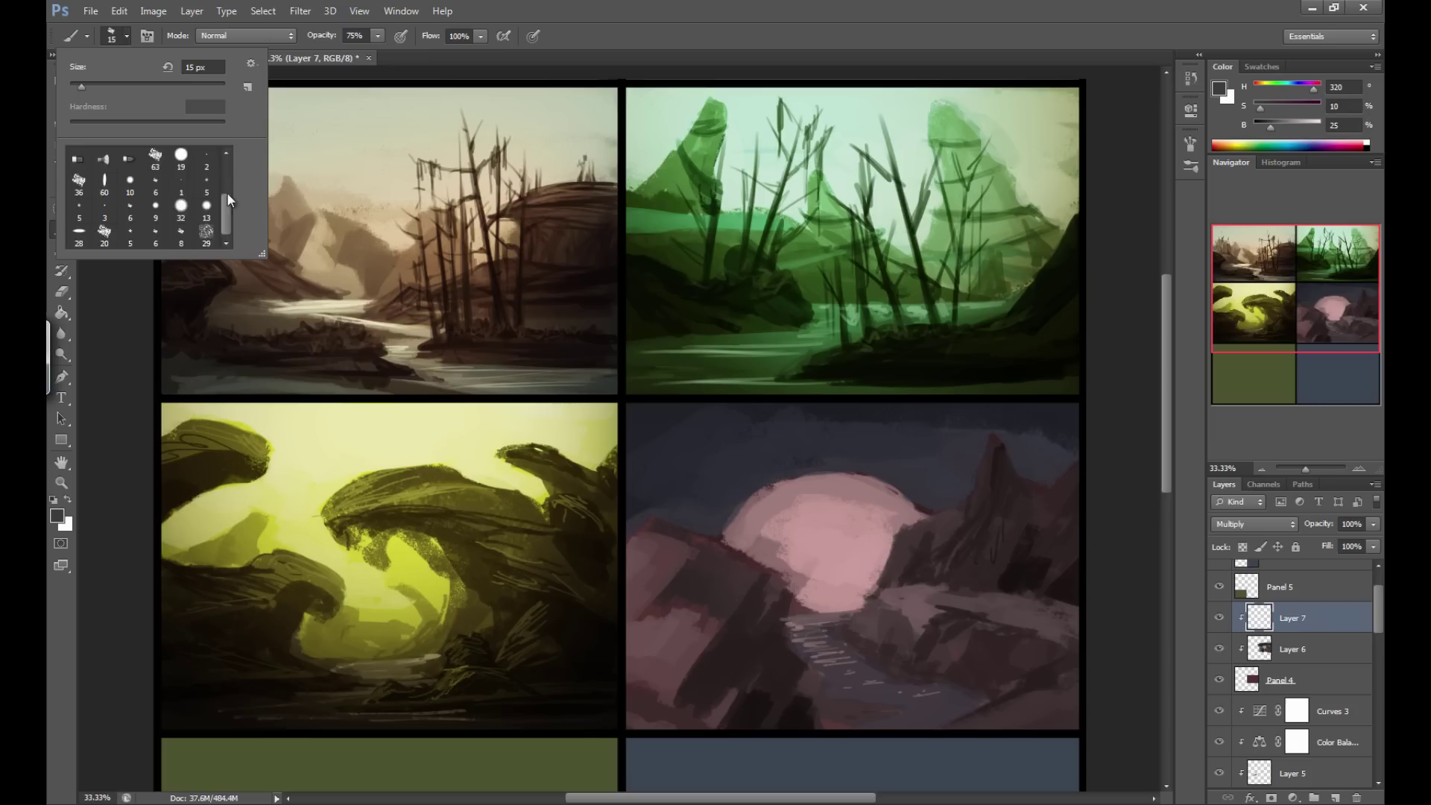
{"action": "left_click", "coordinate": [129, 172]}
{"action": "left_click", "coordinate": [110, 427]}
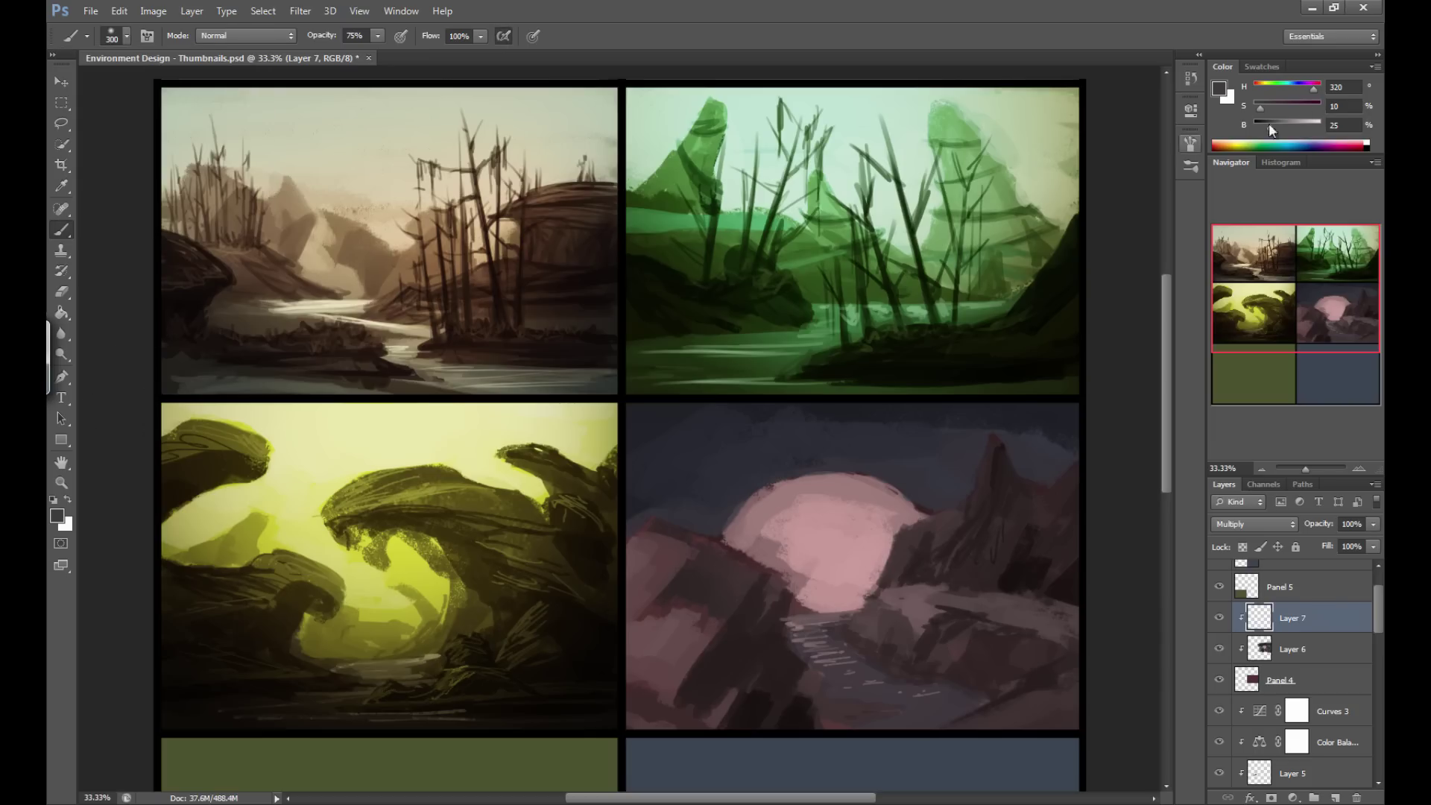
{"action": "left_click", "coordinate": [861, 446], "text": "alt"}
{"action": "key", "text": "bracketright"}
{"action": "key", "text": "bracketright"}
{"action": "key", "text": "bracketright"}
{"action": "key", "text": "bracketright"}
{"action": "key", "text": "bracketright"}
{"action": "key", "text": "bracketright"}
{"action": "key", "text": "bracketright"}
{"action": "key", "text": "bracketright"}
{"action": "key", "text": "bracketright"}
{"action": "key", "text": "bracketright"}
{"action": "key", "text": "bracketright"}
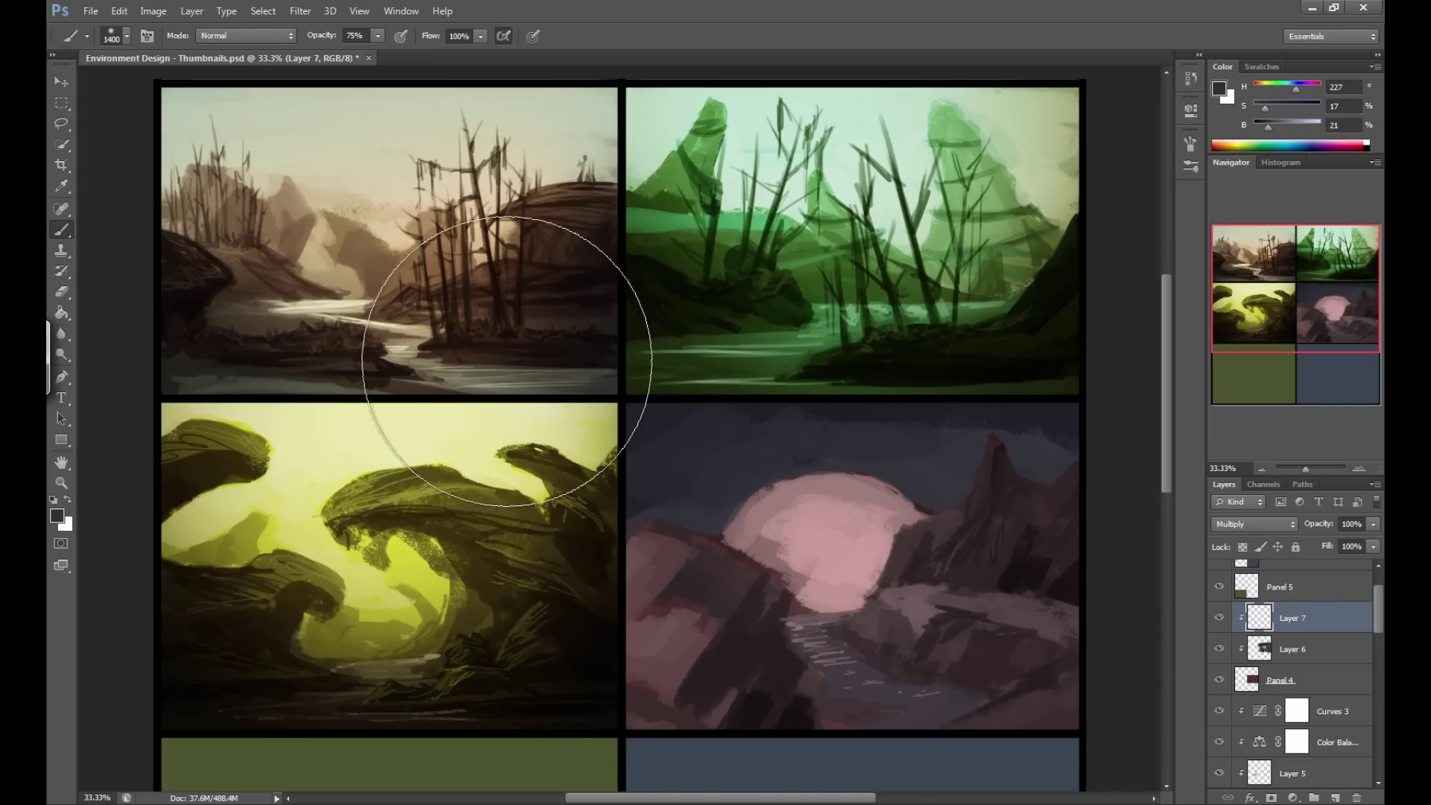
{"action": "mouse_move", "coordinate": [671, 629]}
{"action": "left_mouse_down"}
{"action": "mouse_move", "coordinate": [906, 731]}
{"action": "mouse_move", "coordinate": [1088, 641]}
{"action": "left_mouse_up"}
{"action": "key", "text": "bracketright"}
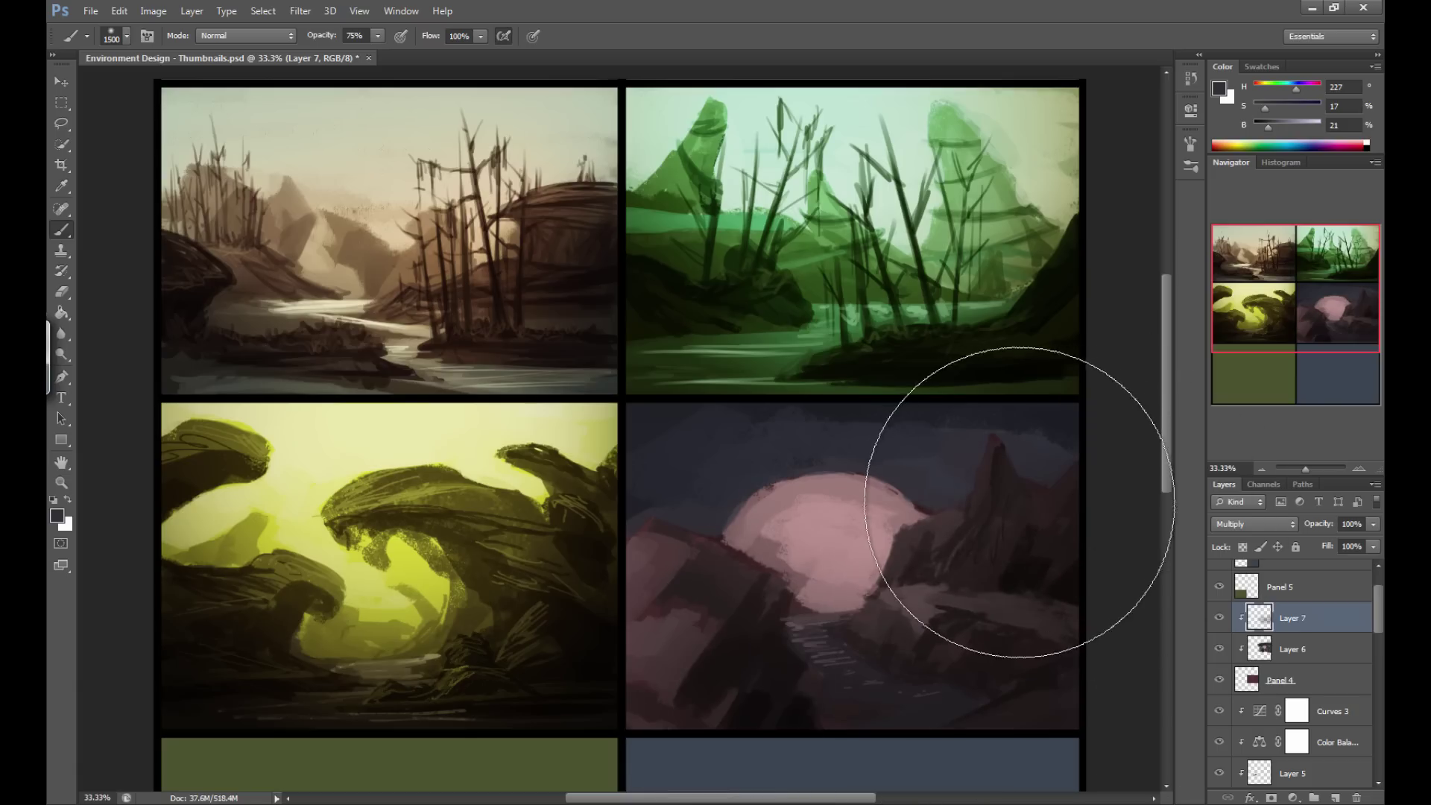
{"action": "key", "text": "bracketright"}
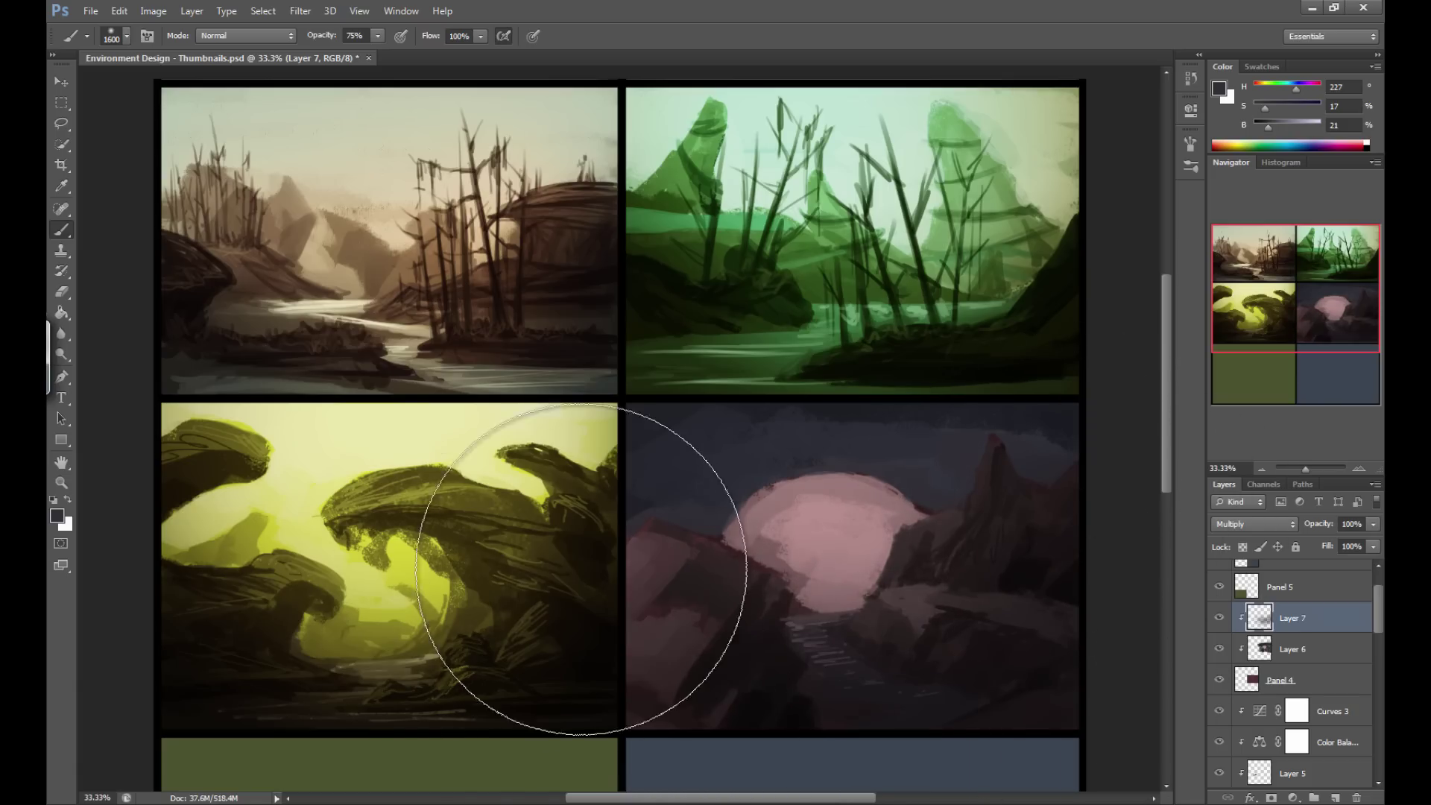
{"action": "left_click_drag", "start_coordinate": [1044, 477], "coordinate": [734, 623]}
{"action": "mouse_move", "coordinate": [673, 567]}
{"action": "left_mouse_down"}
{"action": "mouse_move", "coordinate": [655, 527]}
{"action": "mouse_move", "coordinate": [863, 607]}
{"action": "mouse_move", "coordinate": [824, 549]}
{"action": "mouse_move", "coordinate": [846, 511]}
{"action": "left_mouse_up"}
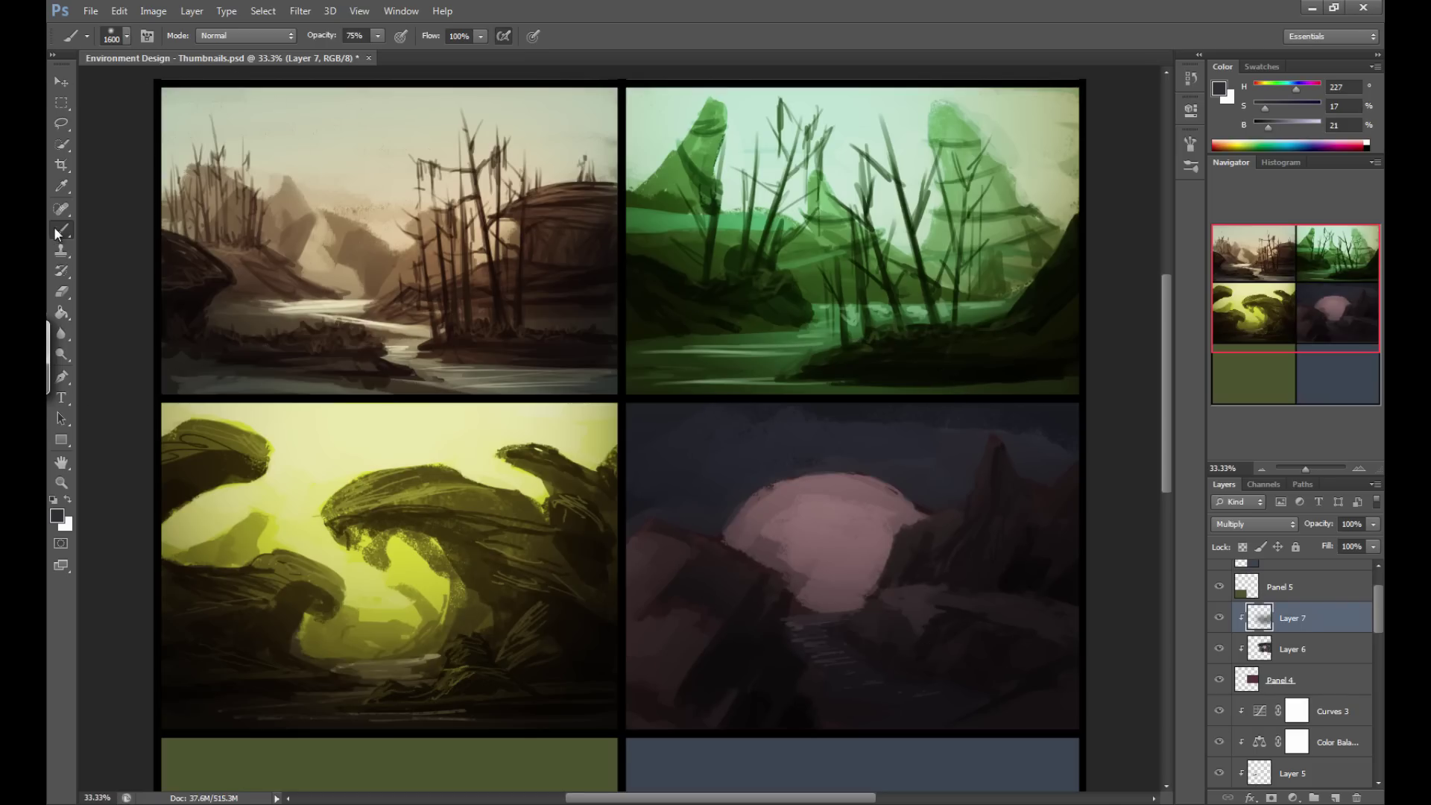
Erase the Multiply shading over the moon with a large soft eraser, reducing it to 900 px.
{"action": "left_click", "coordinate": [61, 291]}
{"action": "mouse_move", "coordinate": [831, 559]}
{"action": "left_mouse_down"}
{"action": "mouse_move", "coordinate": [858, 546]}
{"action": "mouse_move", "coordinate": [814, 552]}
{"action": "mouse_move", "coordinate": [824, 538]}
{"action": "mouse_move", "coordinate": [808, 538]}
{"action": "mouse_move", "coordinate": [837, 582]}
{"action": "left_mouse_up"}
{"action": "key", "text": "bracketleft"}
{"action": "key", "text": "bracketleft"}
{"action": "key", "text": "bracketleft"}
{"action": "key", "text": "bracketleft"}
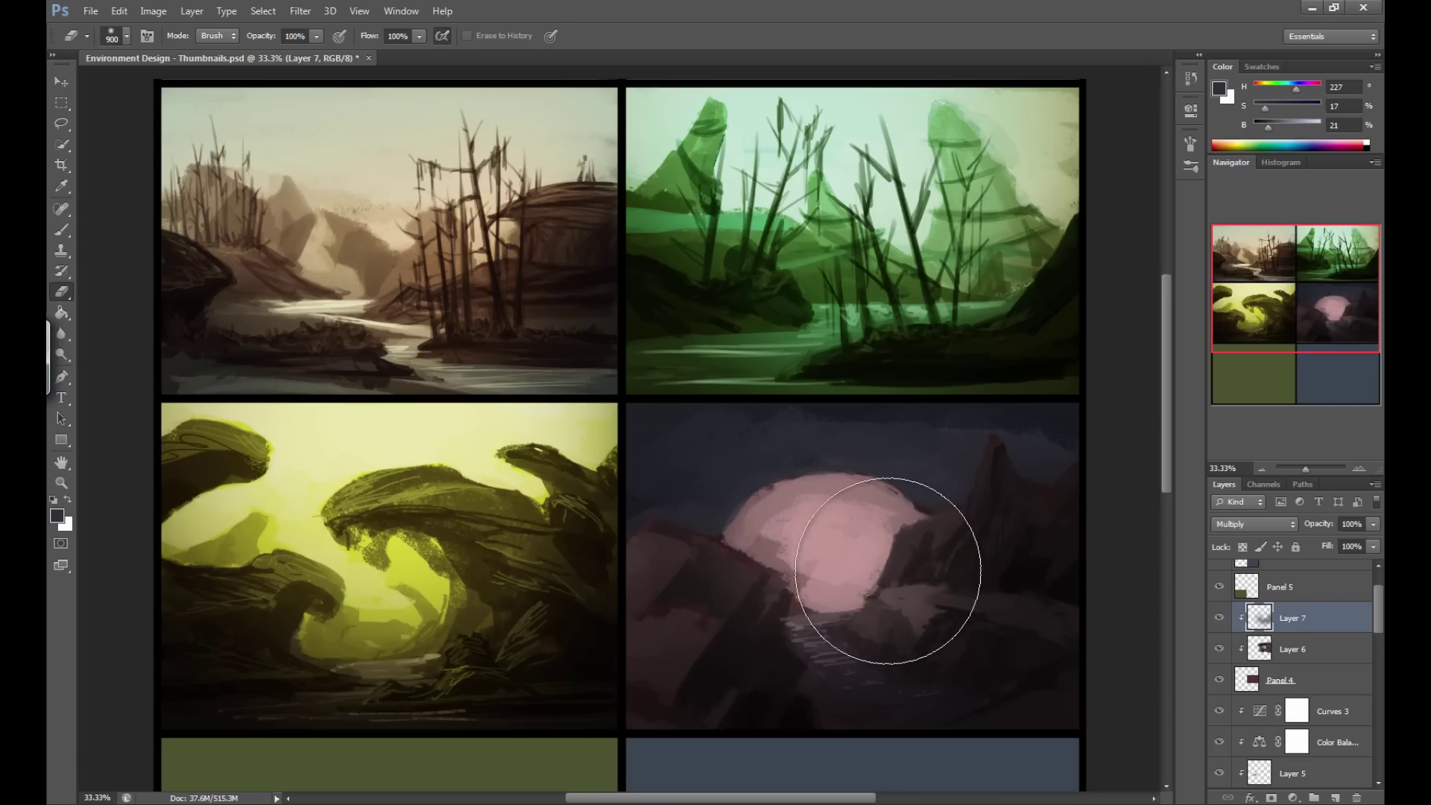
Erase the Multiply shading along the river's moonlit ripples with a soft 250 px eraser.
{"action": "key", "text": "bracketleft"}
{"action": "key", "text": "bracketleft"}
{"action": "key", "text": "bracketleft"}
{"action": "key", "text": "bracketleft"}
{"action": "key", "text": "bracketleft"}
{"action": "mouse_move", "coordinate": [808, 617]}
{"action": "left_mouse_down"}
{"action": "mouse_move", "coordinate": [840, 597]}
{"action": "mouse_move", "coordinate": [807, 624]}
{"action": "left_mouse_up"}
{"action": "left_click_drag", "start_coordinate": [872, 686], "coordinate": [805, 651]}
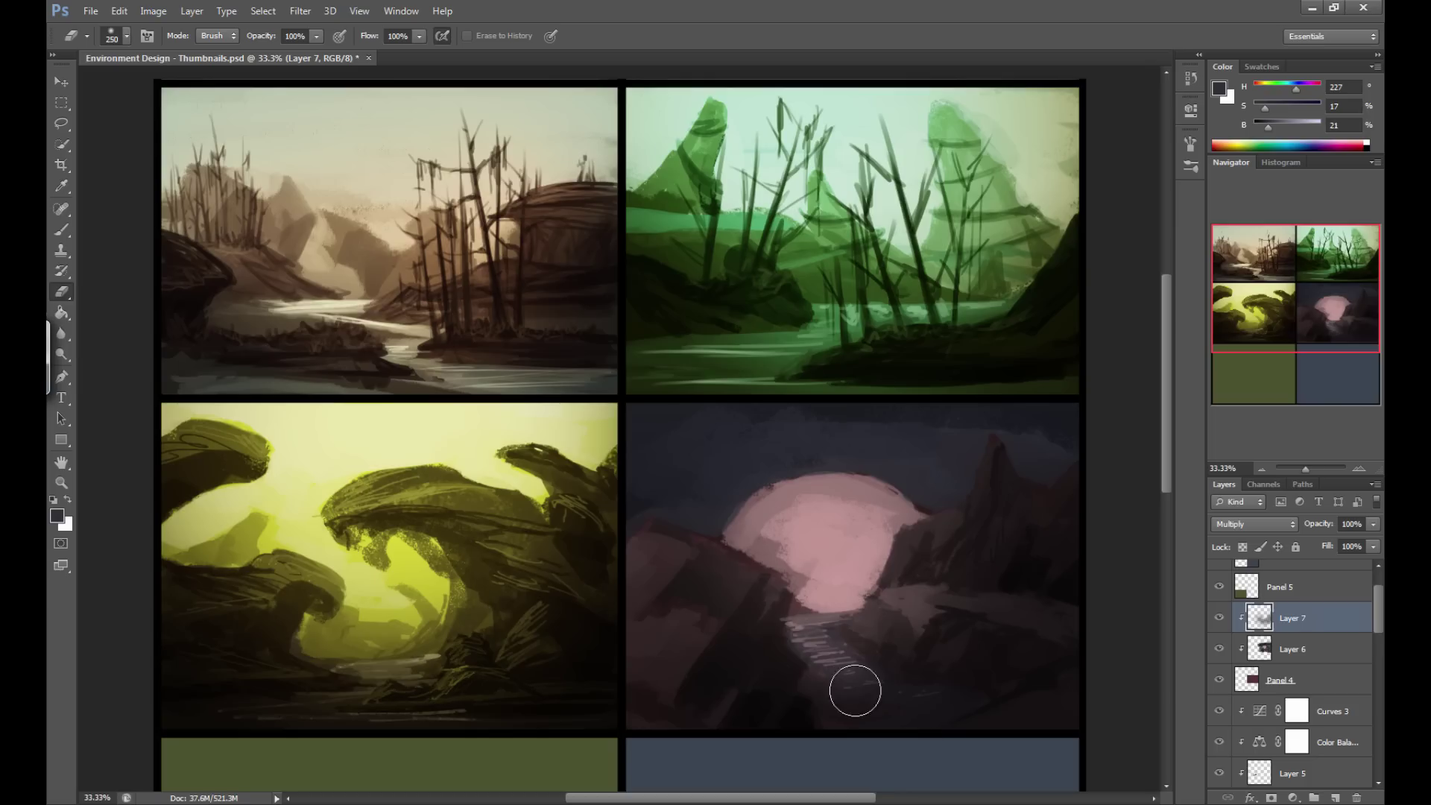
{"action": "mouse_move", "coordinate": [914, 760]}
{"action": "left_mouse_down"}
{"action": "mouse_move", "coordinate": [840, 673]}
{"action": "mouse_move", "coordinate": [918, 702]}
{"action": "mouse_move", "coordinate": [814, 699]}
{"action": "left_mouse_up"}
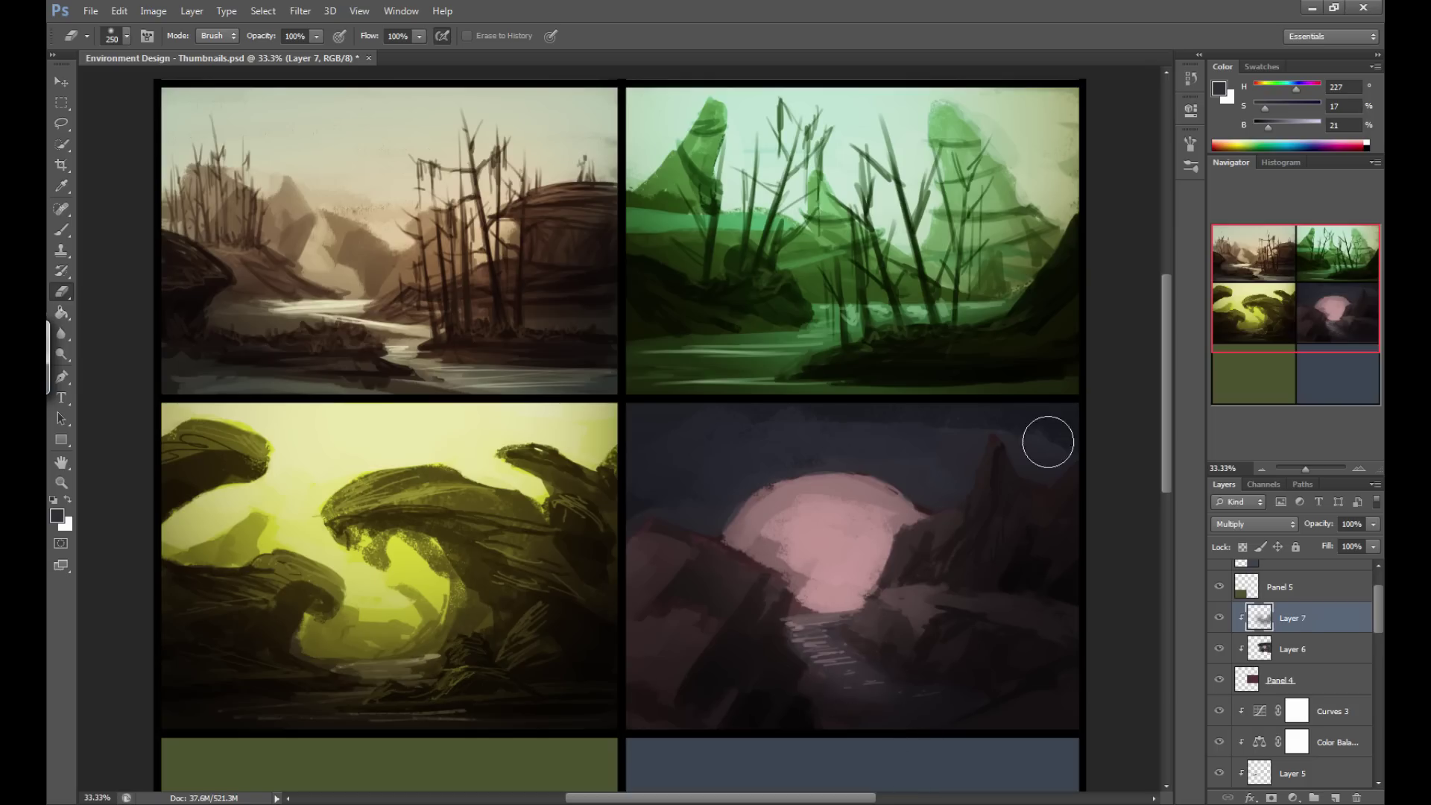
{"action": "key", "text": "bracketleft"}
{"action": "key", "text": "bracketleft"}
{"action": "key", "text": "bracketleft"}
Add a new layer above the Multiply layer, clip it to Panel 4, and set its blend mode to Overlay.
{"action": "left_click", "coordinate": [1335, 797]}
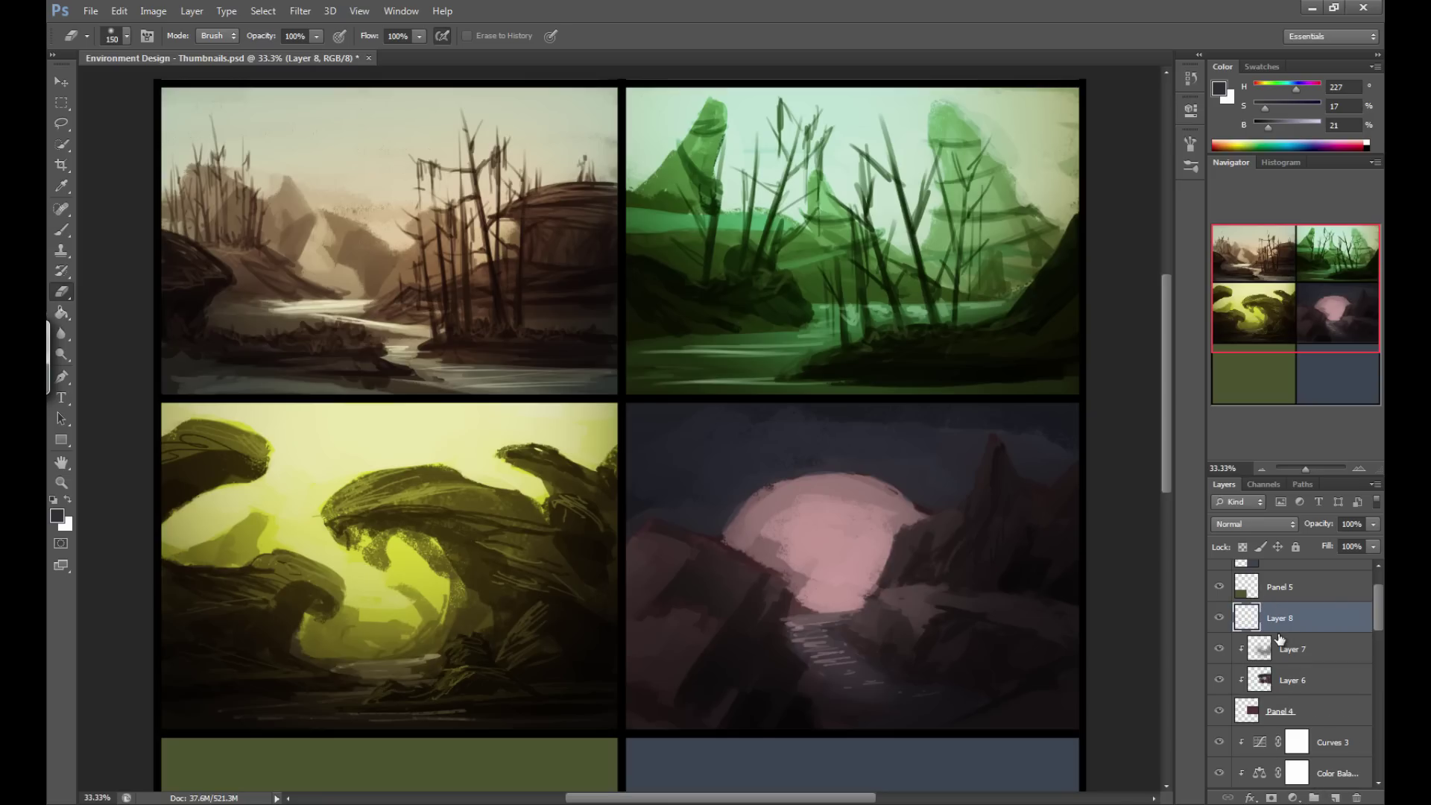
{"action": "left_click", "coordinate": [1315, 633], "text": "alt"}
{"action": "left_click", "coordinate": [1252, 523]}
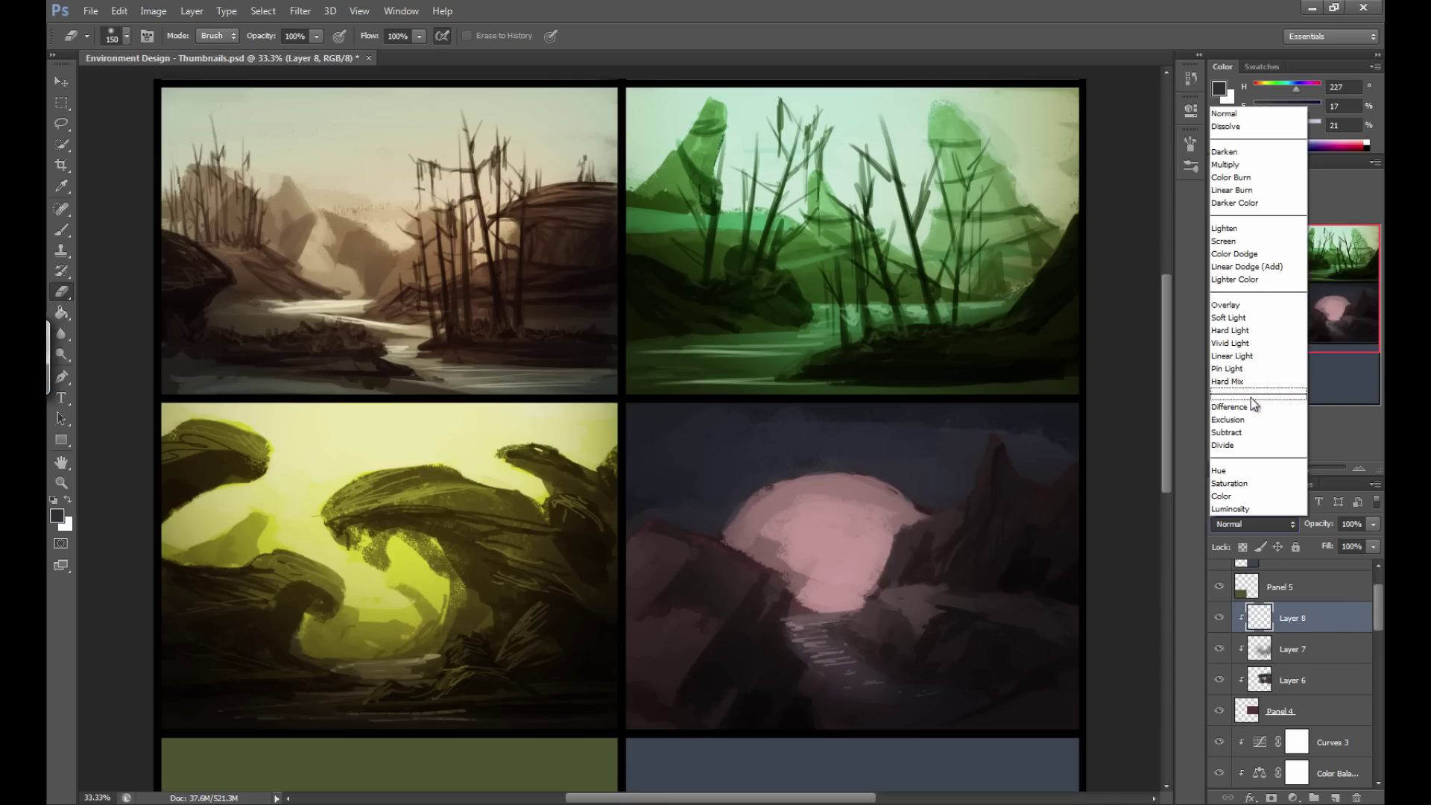
{"action": "left_click", "coordinate": [1236, 306]}
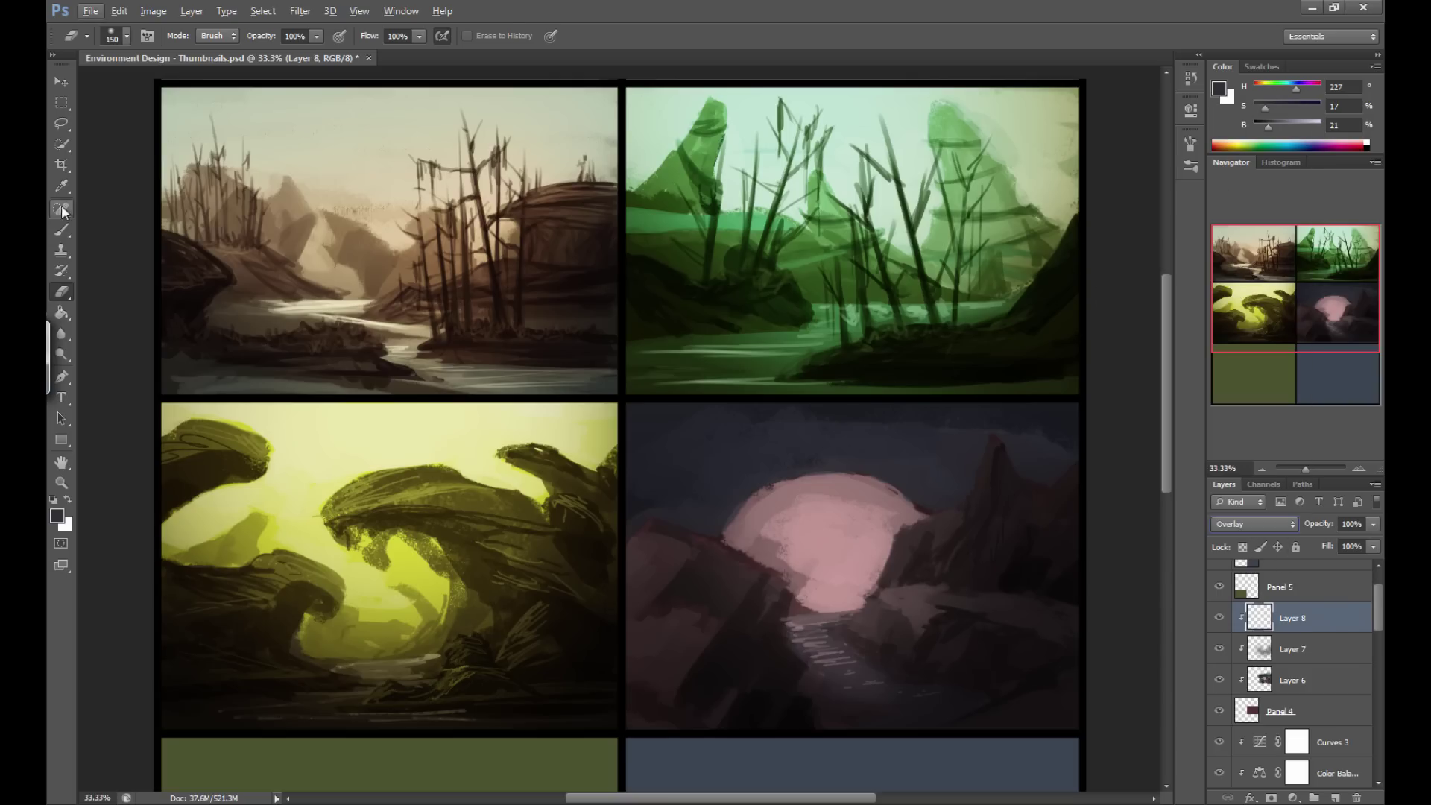
Sample the moon's pink and brighten the brush colour to H 0, S 22, B 84.
{"action": "key", "text": "b"}
{"action": "left_click", "coordinate": [844, 535], "text": "alt"}
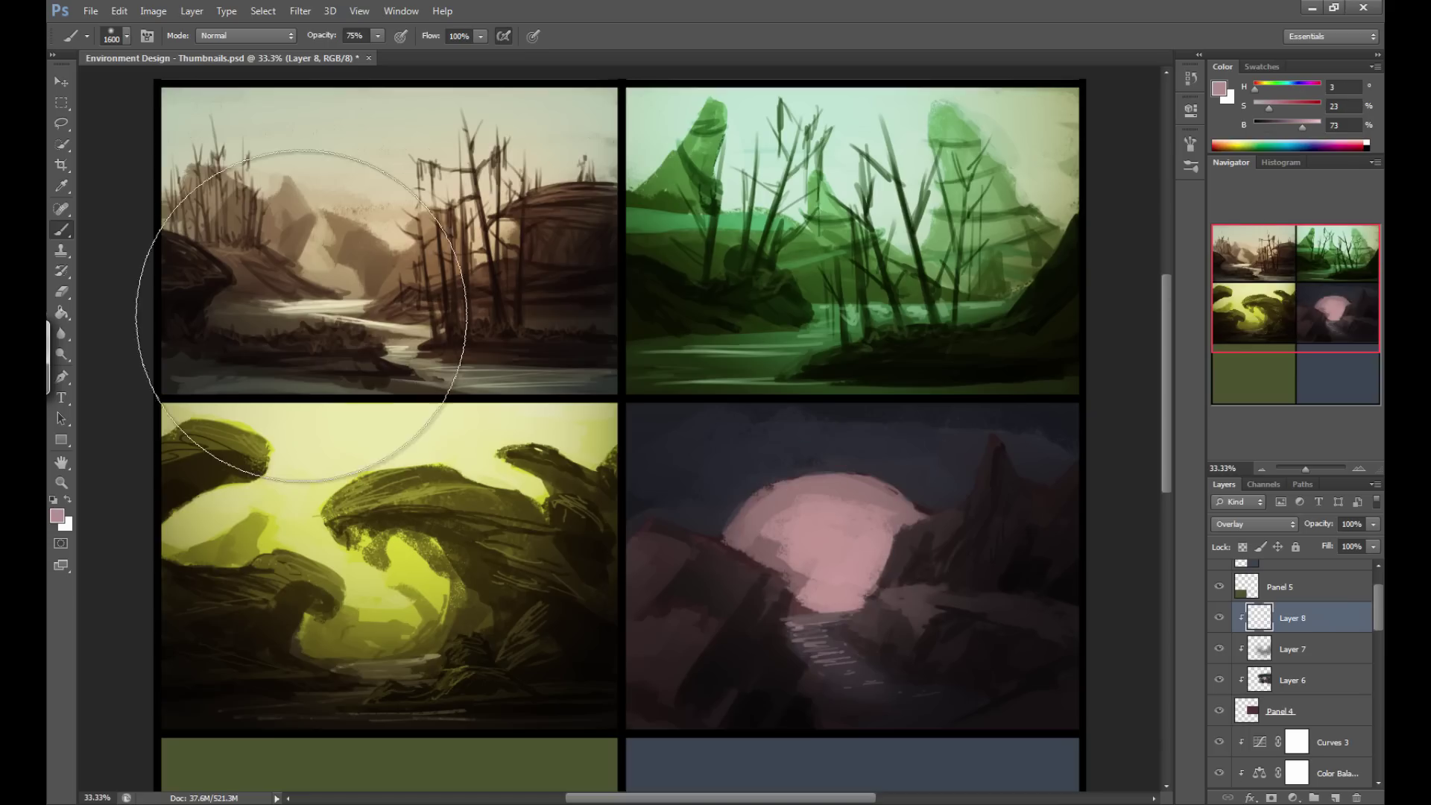
{"action": "left_click", "coordinate": [58, 514]}
{"action": "left_click_drag", "start_coordinate": [724, 422], "coordinate": [722, 422]}
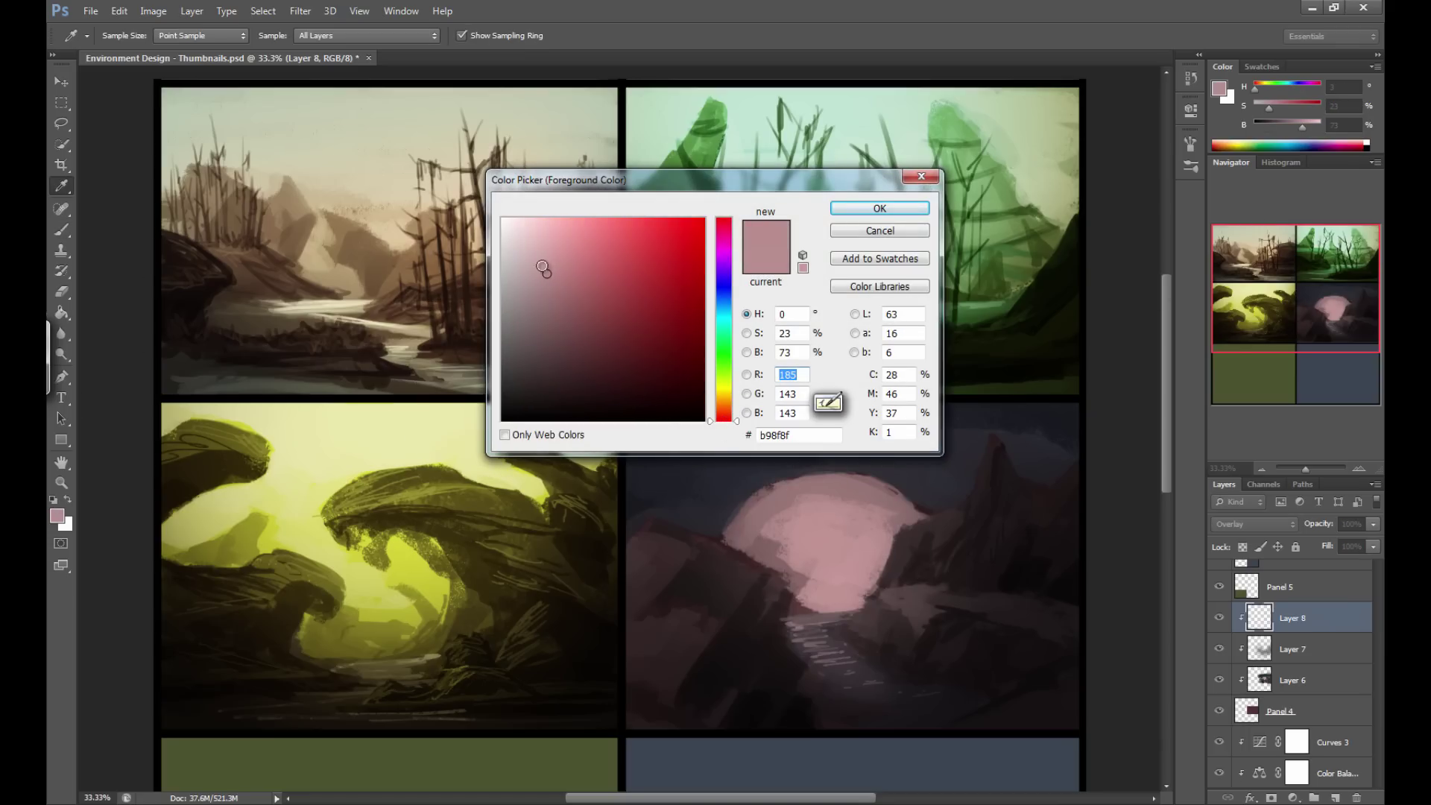
{"action": "left_click", "coordinate": [545, 249]}
{"action": "left_click", "coordinate": [880, 208]}
{"action": "key", "text": "b"}
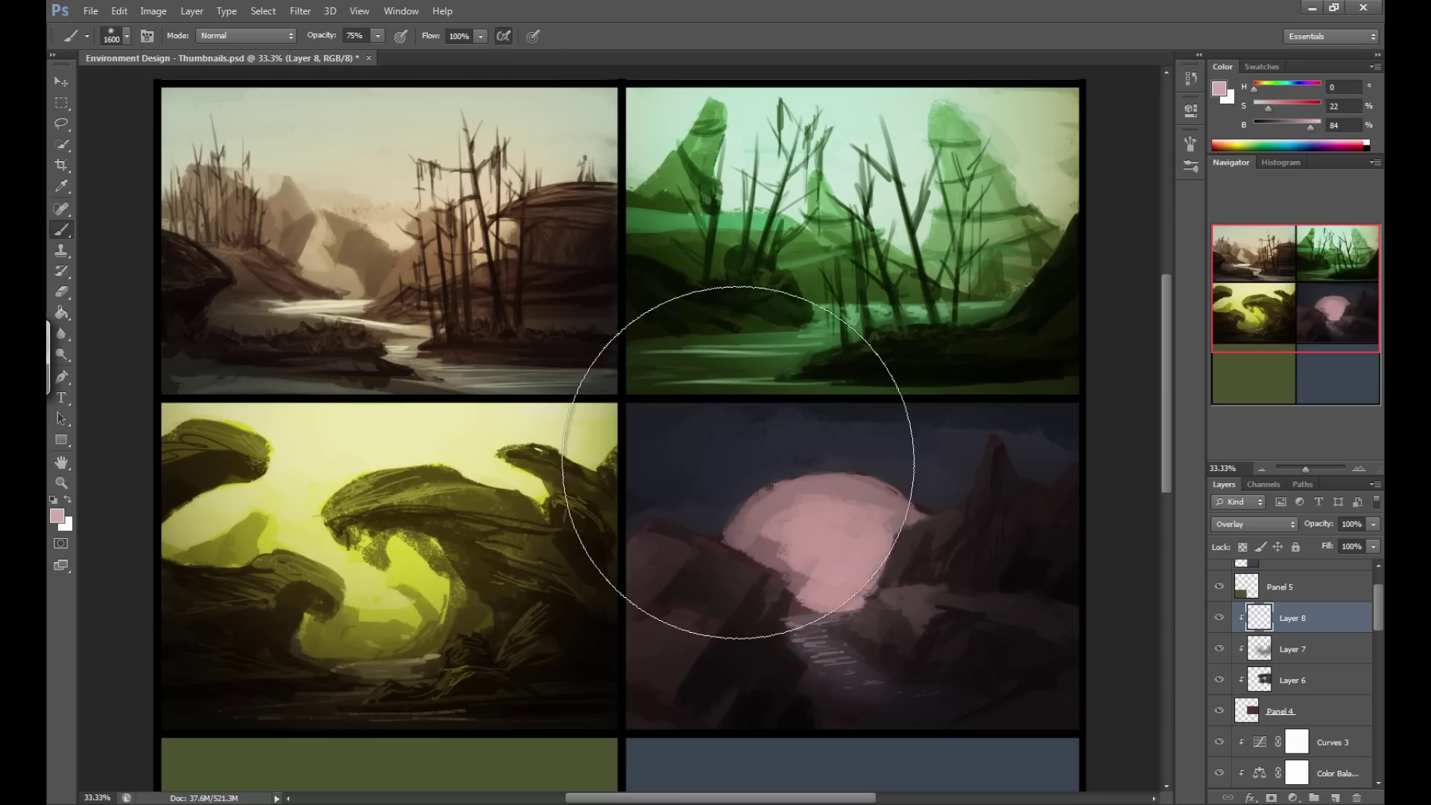
Paint a soft pink Overlay glow over the moon, river and nearby rocks with a soft brush of about 900 to 1400 px.
{"action": "key", "text": "bracketleft"}
{"action": "key", "text": "bracketleft"}
{"action": "key", "text": "bracketleft"}
{"action": "key", "text": "bracketleft"}
{"action": "key", "text": "bracketleft"}
{"action": "key", "text": "bracketleft"}
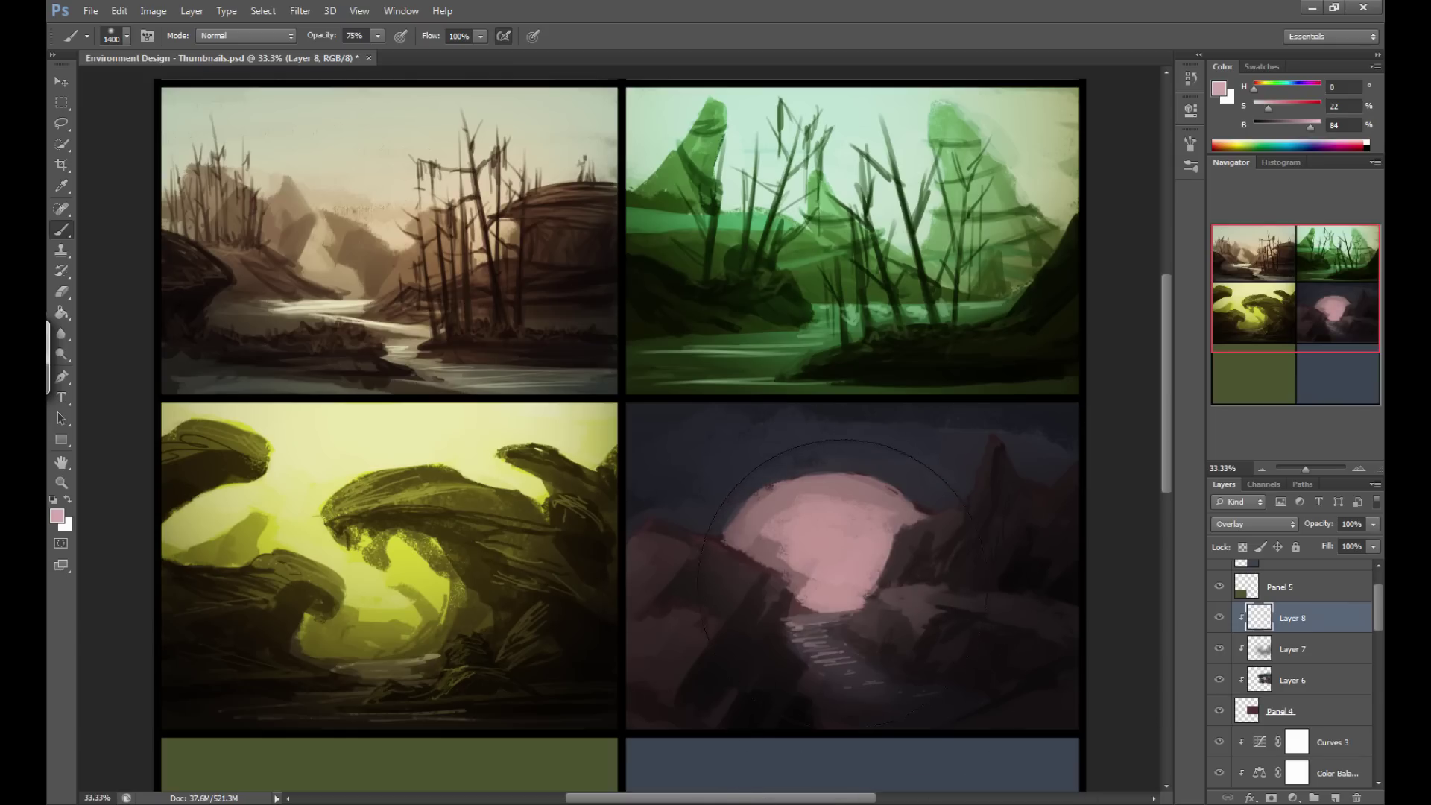
{"action": "key", "text": "bracketleft"}
{"action": "key", "text": "bracketleft"}
{"action": "key", "text": "bracketleft"}
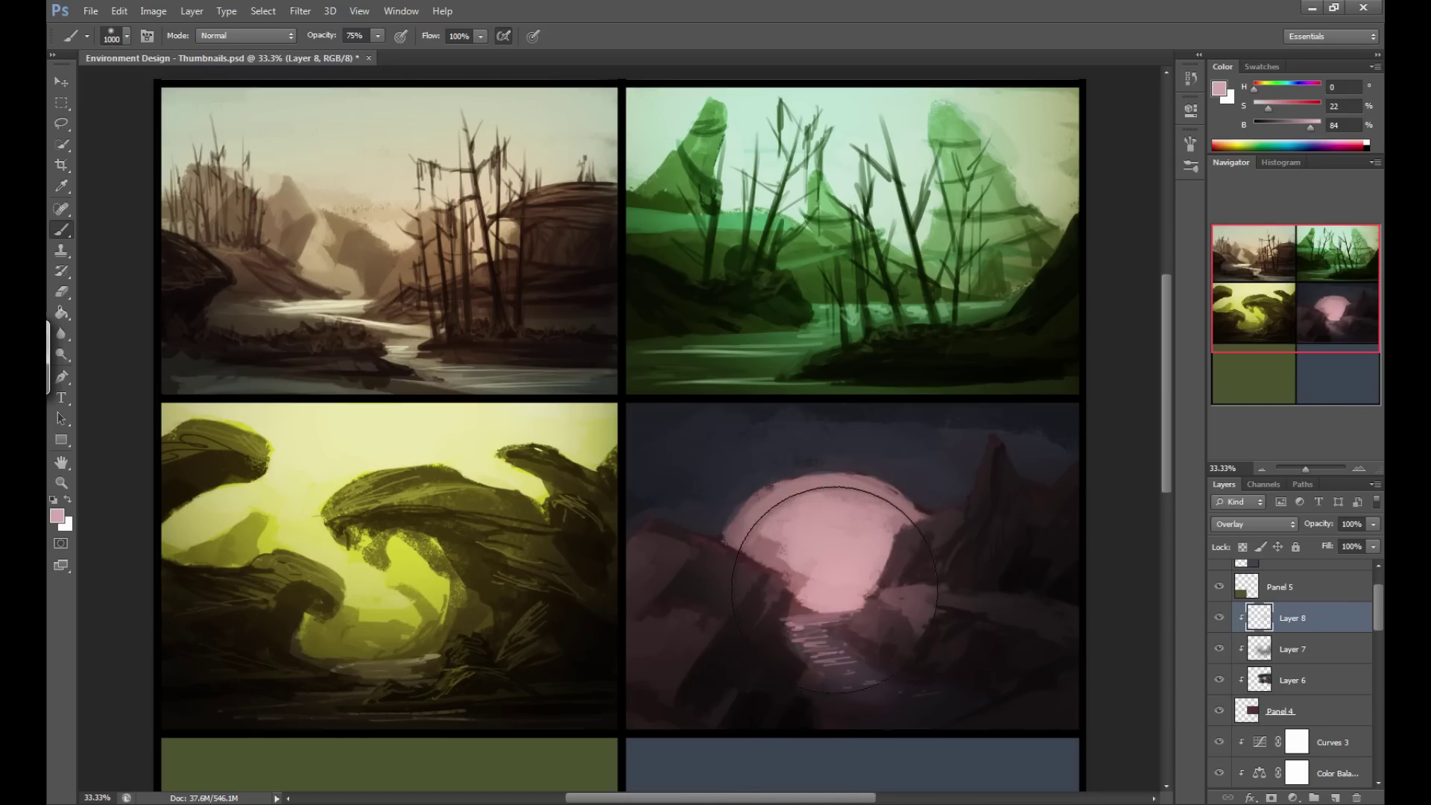
{"action": "mouse_move", "coordinate": [872, 686]}
{"action": "left_mouse_down"}
{"action": "mouse_move", "coordinate": [869, 601]}
{"action": "mouse_move", "coordinate": [862, 677]}
{"action": "mouse_move", "coordinate": [923, 623]}
{"action": "mouse_move", "coordinate": [952, 639]}
{"action": "mouse_move", "coordinate": [926, 667]}
{"action": "mouse_move", "coordinate": [954, 636]}
{"action": "mouse_move", "coordinate": [880, 609]}
{"action": "left_mouse_up"}
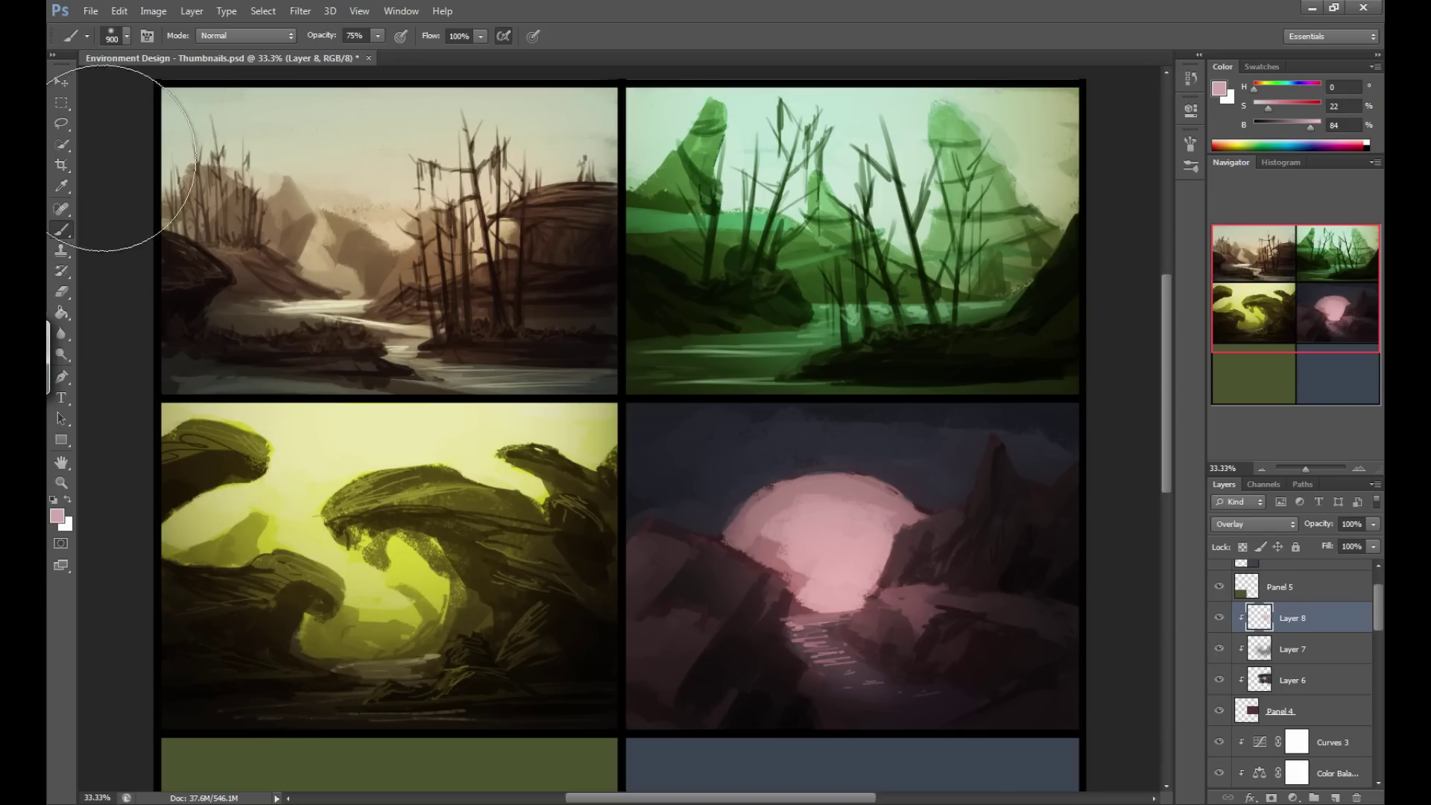
Reduce the soft brush to 90 px and add a new Normal layer above the Overlay layer, clipped to Panel 4.
{"action": "key", "text": "bracketleft"}
{"action": "key", "text": "bracketleft"}
{"action": "key", "text": "bracketleft"}
{"action": "key", "text": "bracketleft"}
{"action": "key", "text": "bracketleft"}
{"action": "key", "text": "bracketleft"}
{"action": "key", "text": "bracketleft"}
{"action": "key", "text": "bracketleft"}
{"action": "key", "text": "bracketleft"}
{"action": "key", "text": "bracketleft"}
{"action": "key", "text": "bracketleft"}
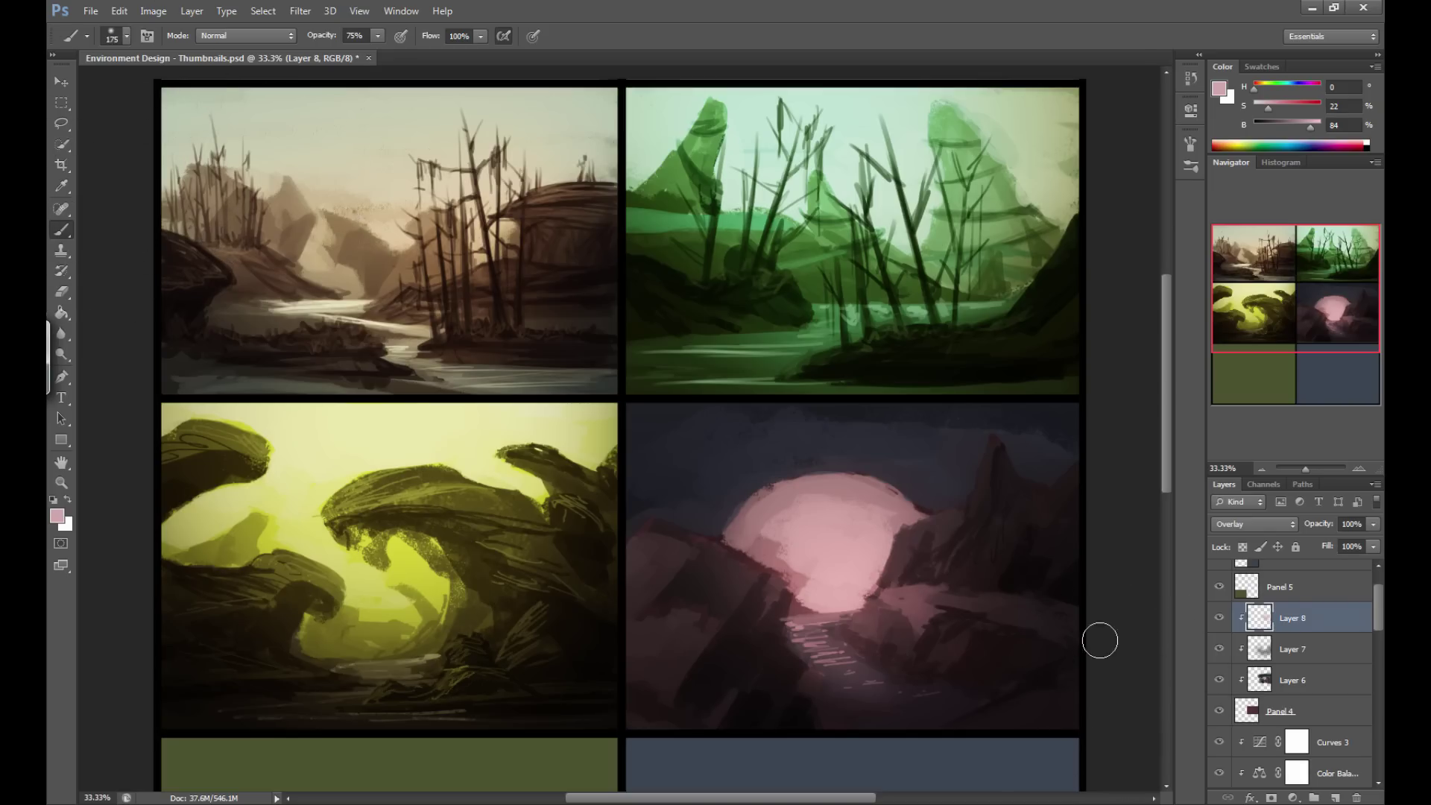
{"action": "key", "text": "bracketleft"}
{"action": "key", "text": "bracketleft"}
{"action": "left_click", "coordinate": [1335, 798]}
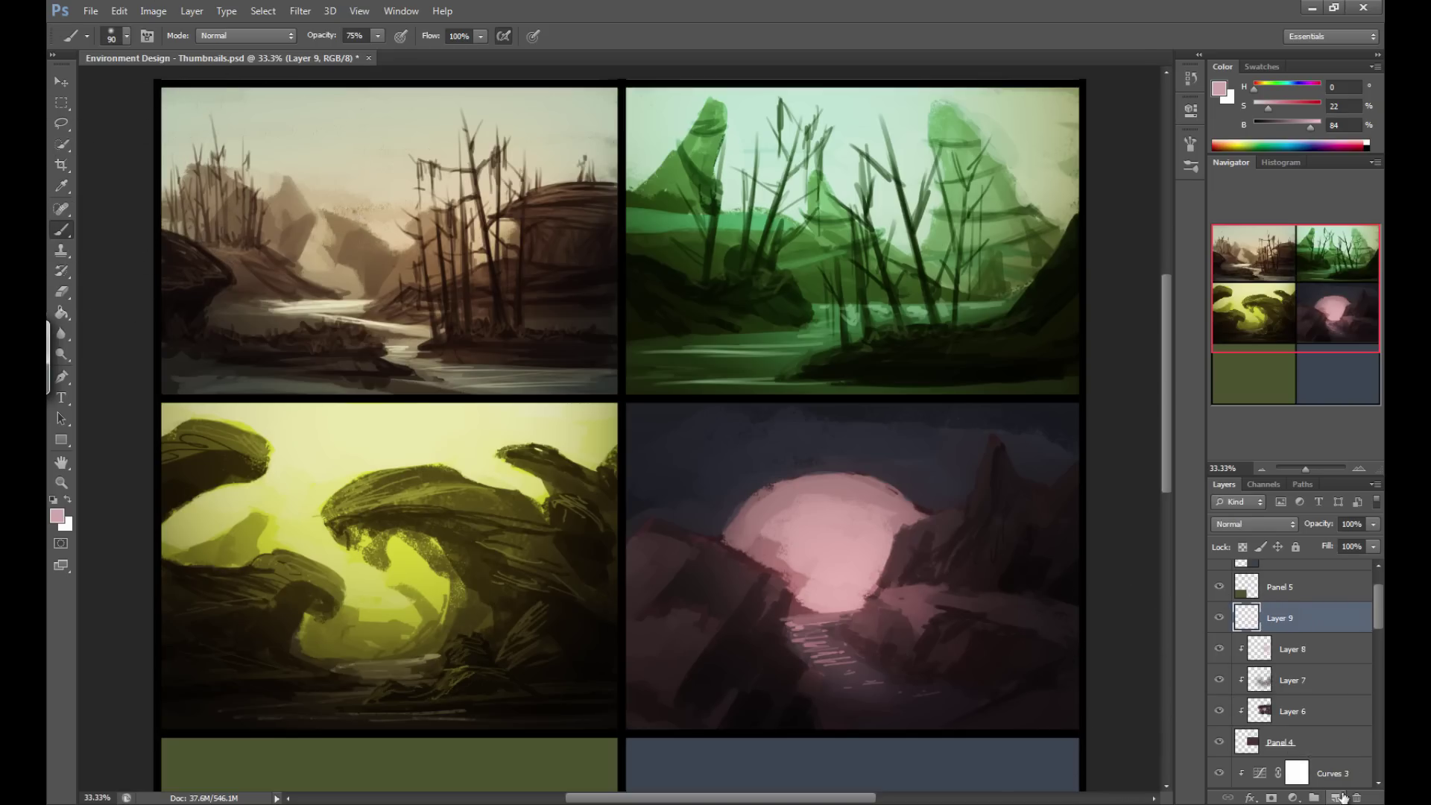
{"action": "left_click", "coordinate": [1315, 633], "text": "alt"}
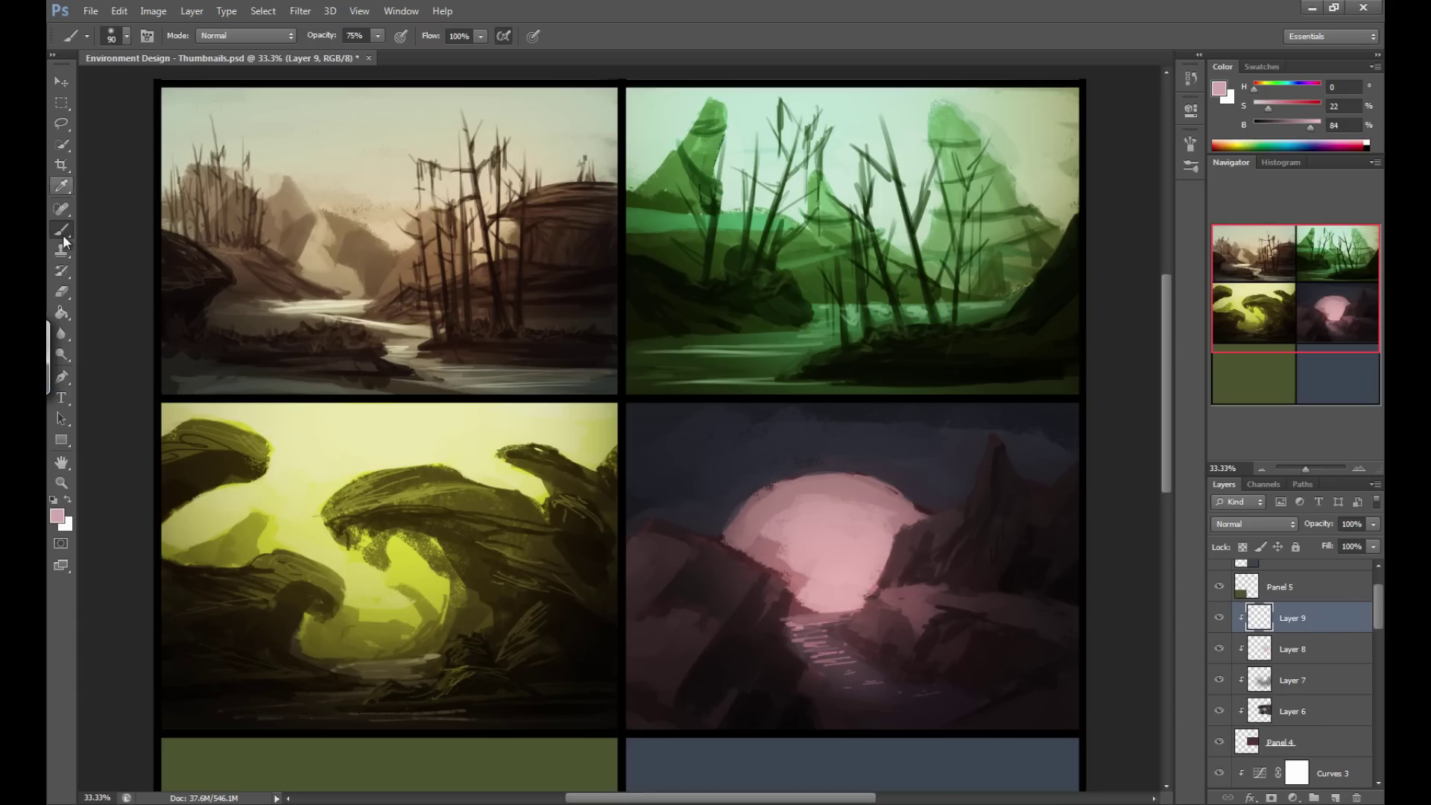
Paint small dark accents along the river's edge with a soft 15 px brush in a sampled near-black (H 0, S 18, B 4).
{"action": "left_click", "coordinate": [1015, 572], "text": "alt"}
{"action": "key", "text": "bracketleft"}
{"action": "key", "text": "bracketleft"}
{"action": "key", "text": "bracketleft"}
{"action": "key", "text": "bracketleft"}
{"action": "key", "text": "bracketleft"}
{"action": "key", "text": "bracketleft"}
{"action": "key", "text": "bracketleft"}
{"action": "key", "text": "bracketright"}
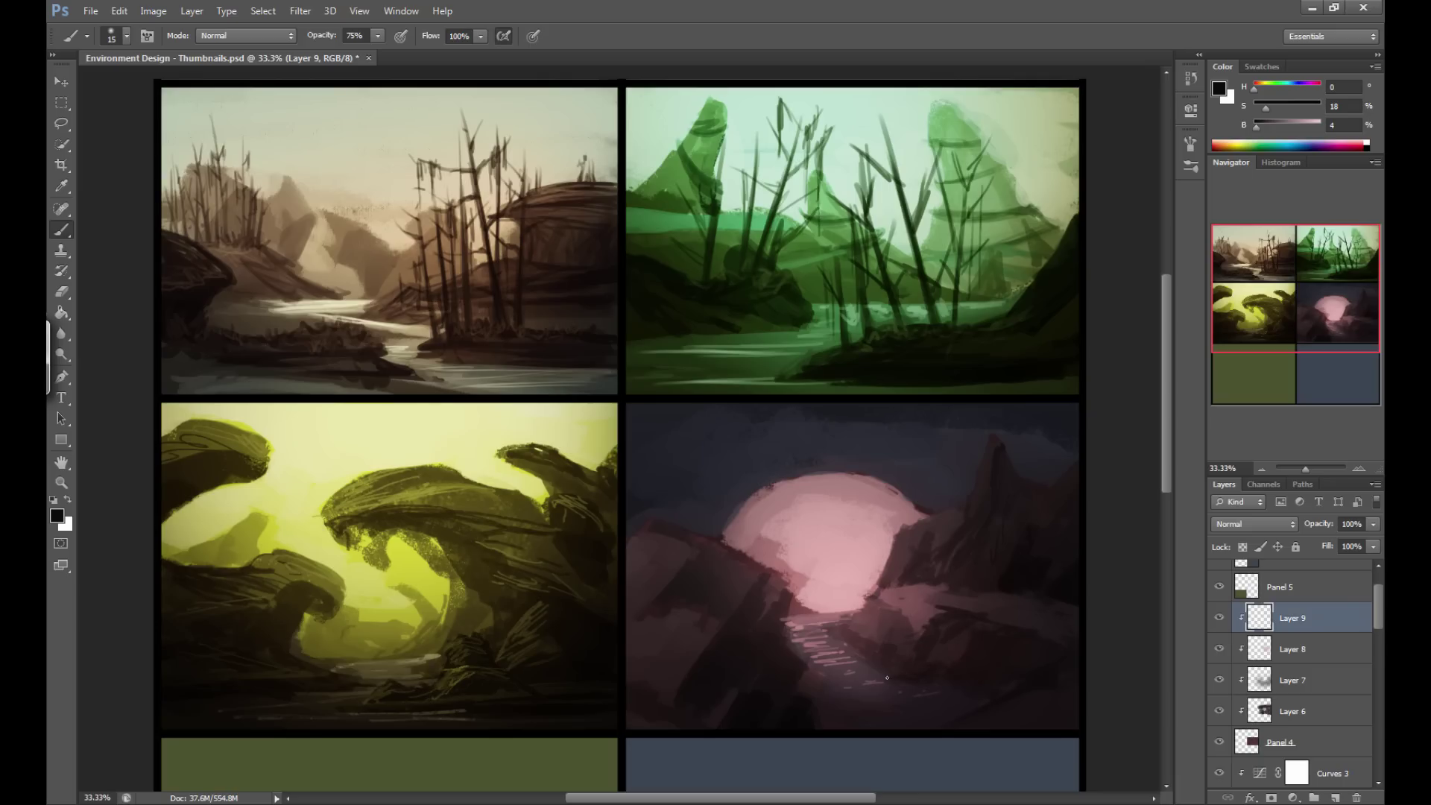
Rework the river's right bank with the textured 36 px brush in sampled dark reds (H 347, S 37, B 15 and H 345, S 33, B 9).
{"action": "left_click", "coordinate": [906, 666], "text": "alt"}
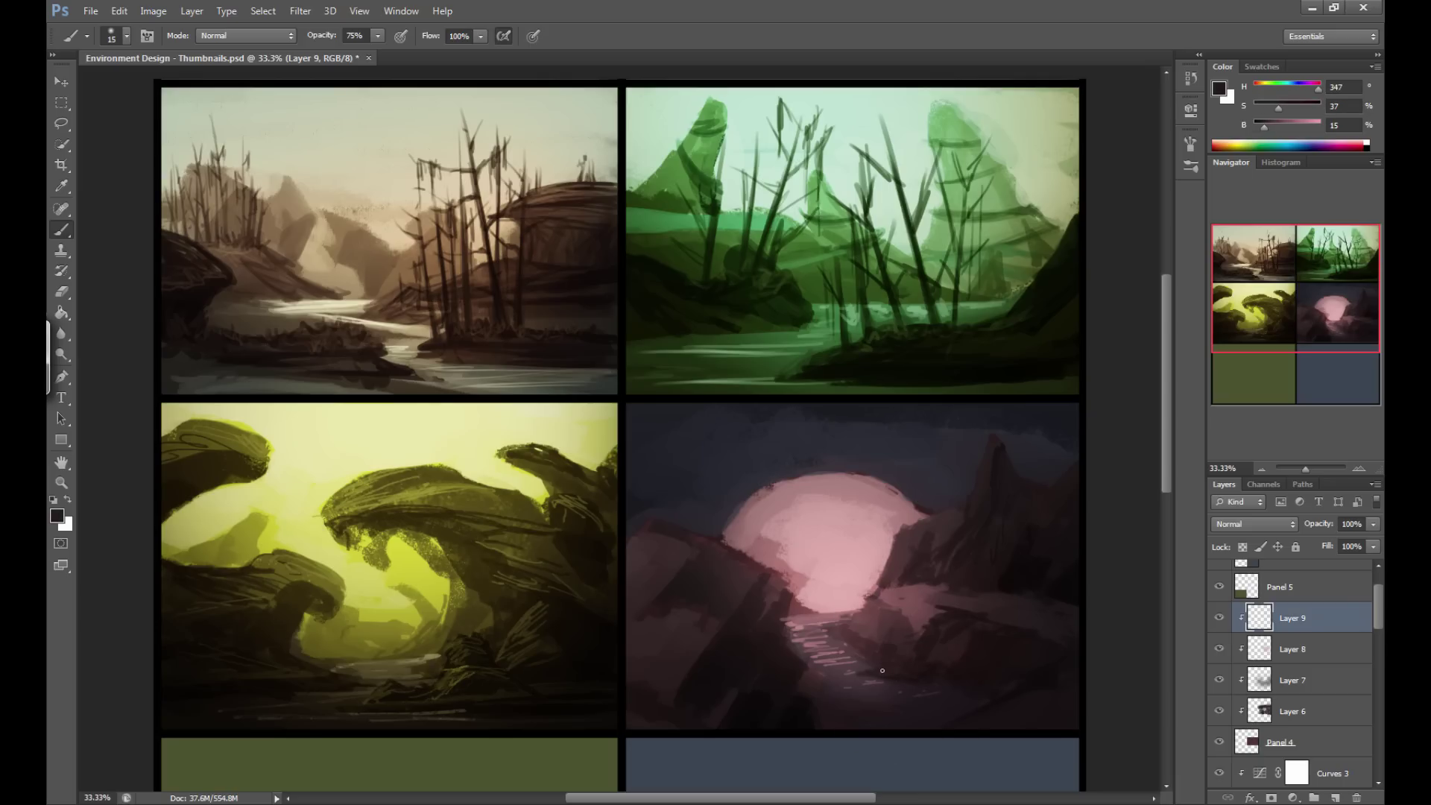
{"action": "left_click", "coordinate": [127, 36]}
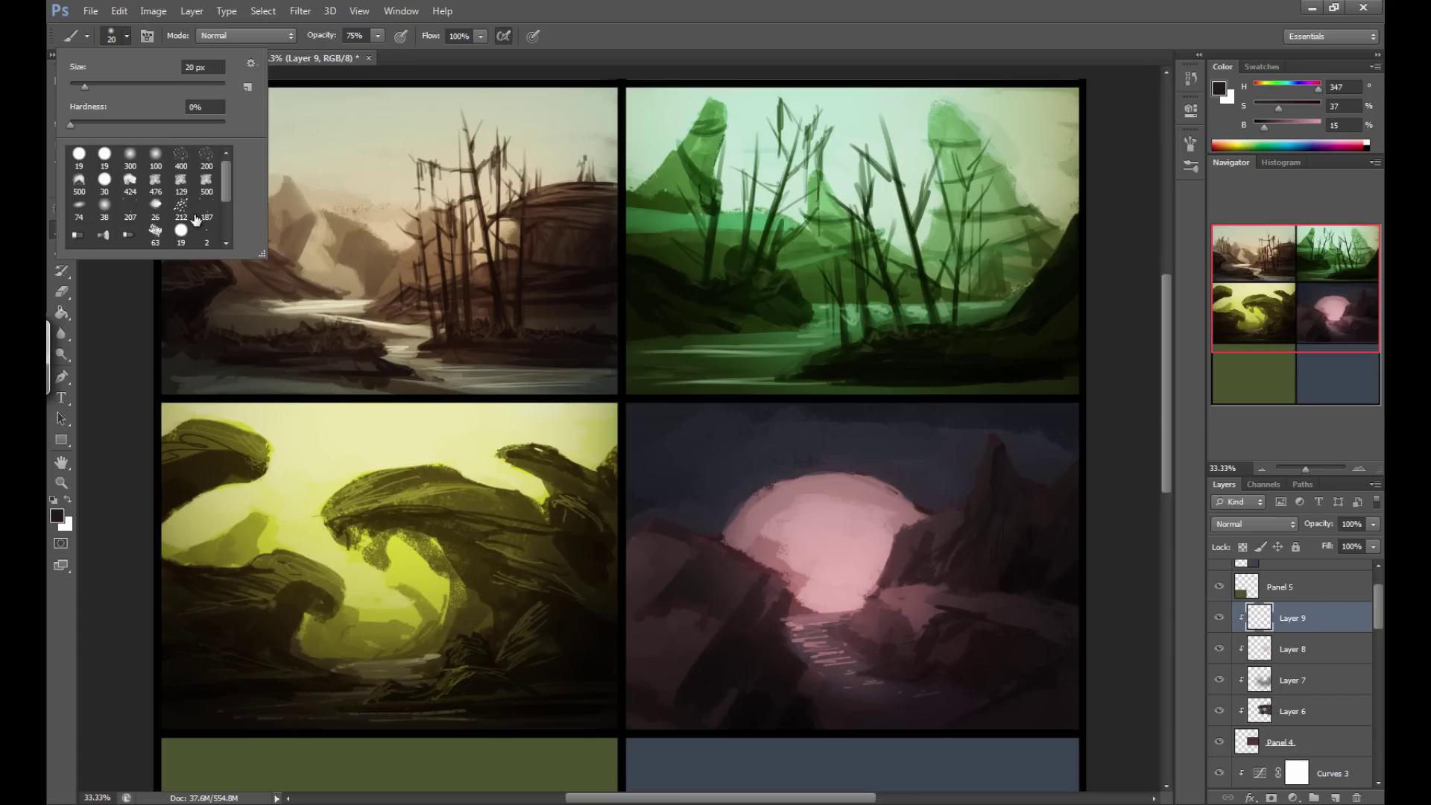
{"action": "scroll", "coordinate": [129, 197], "scroll_direction": "down", "scroll_amount": 3}
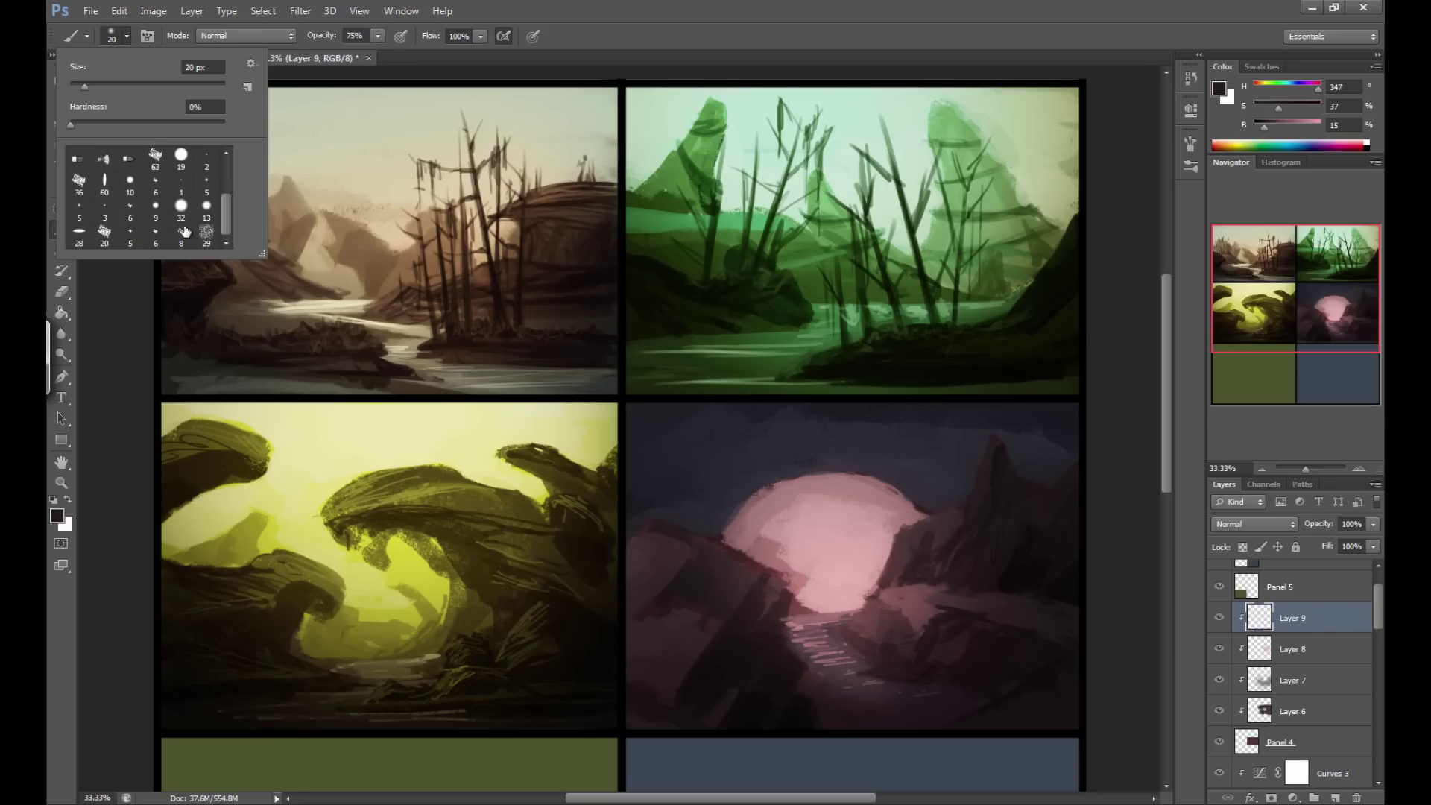
{"action": "left_click", "coordinate": [155, 158]}
{"action": "left_click", "coordinate": [79, 181]}
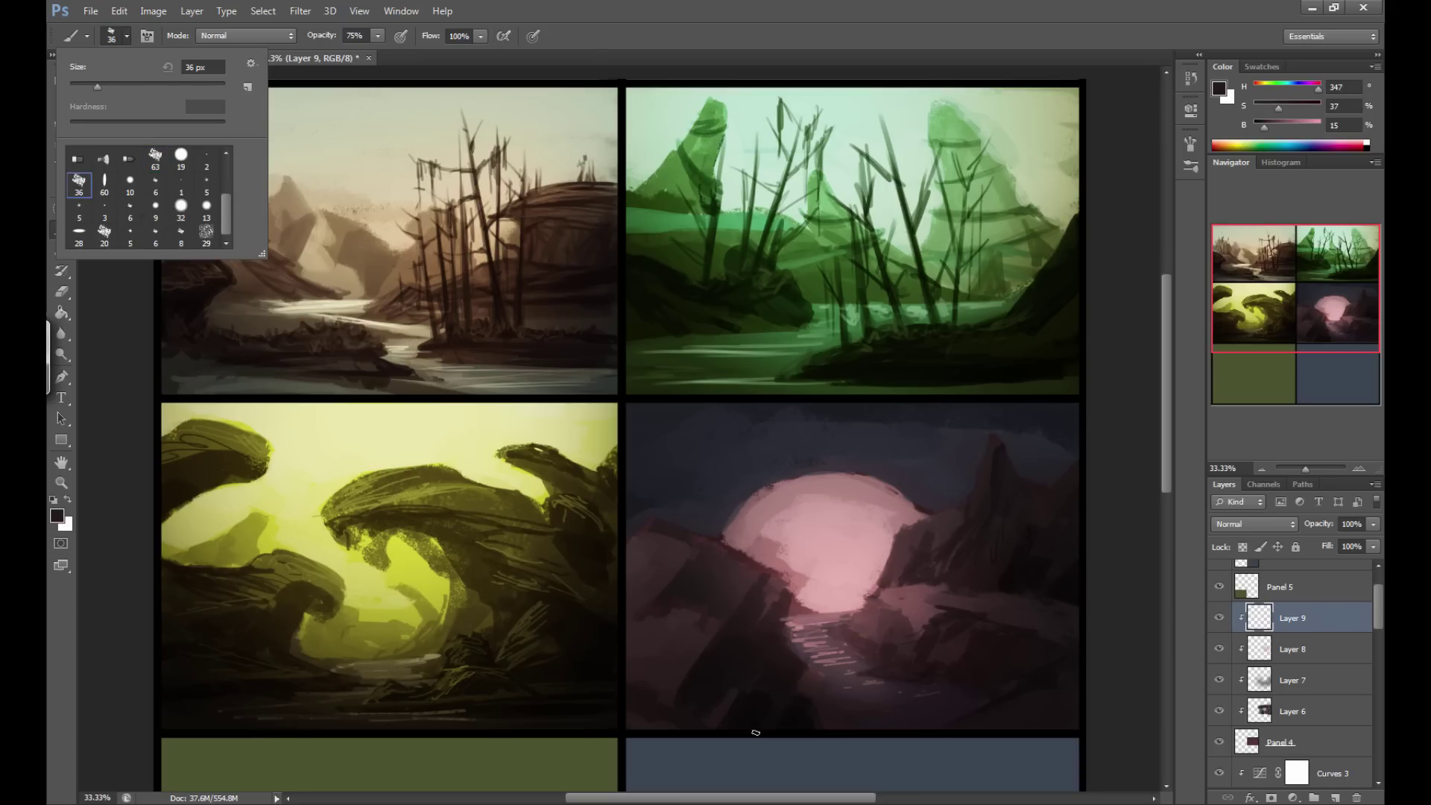
{"action": "left_click", "coordinate": [909, 681]}
{"action": "left_click", "coordinate": [902, 617], "text": "alt"}
{"action": "left_click", "coordinate": [924, 673], "text": "alt"}
{"action": "left_click", "coordinate": [945, 661], "text": "alt"}
{"action": "left_click", "coordinate": [969, 647], "text": "alt"}
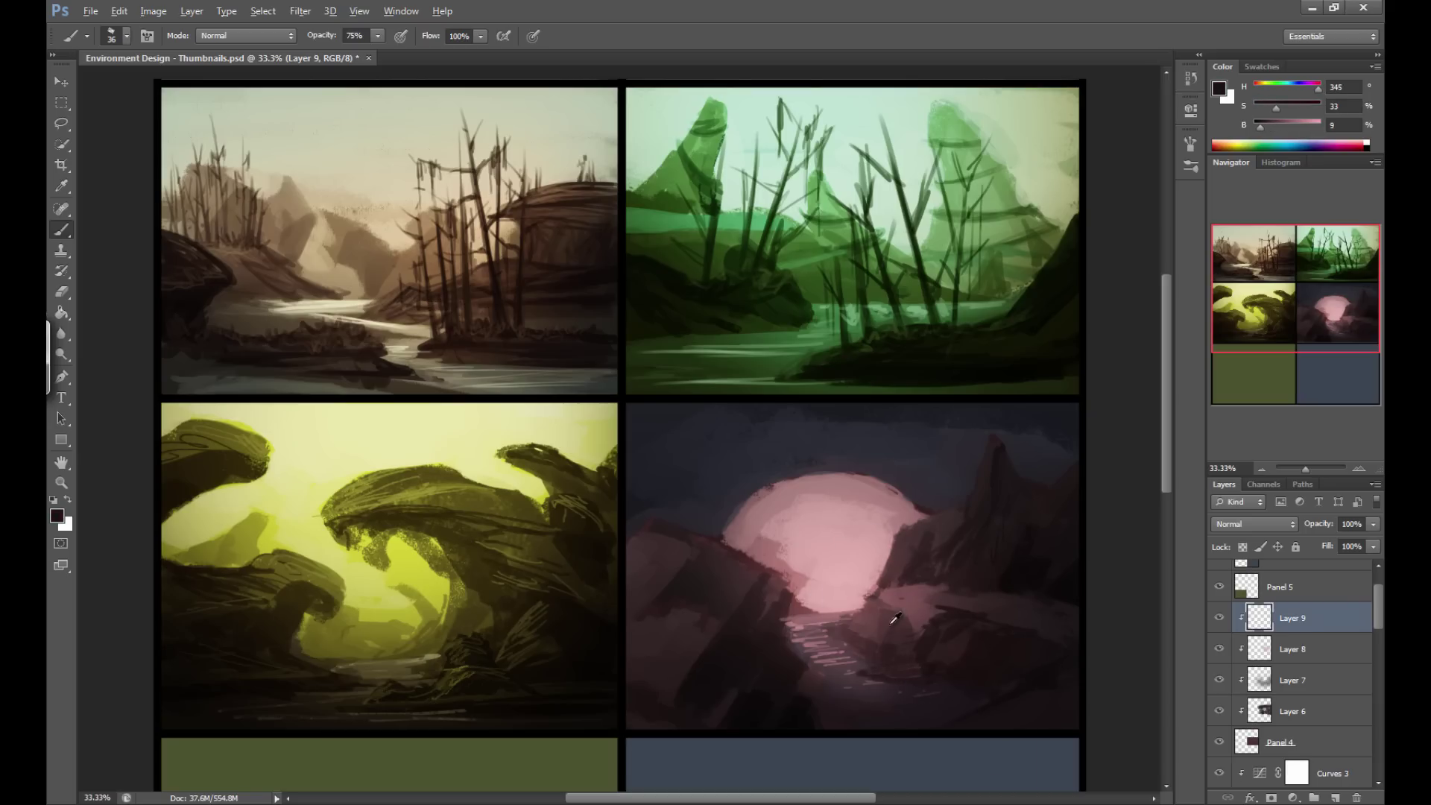
Add another layer clipped to Panel 4 and deepen the left foreground rocks with a textured 35 px brush in near-black (H 0, S 24, B 7).
{"action": "left_click", "coordinate": [1051, 563], "text": "alt"}
{"action": "key", "text": "bracketleft"}
{"action": "key", "text": "bracketleft"}
{"action": "key", "text": "bracketleft"}
{"action": "left_click", "coordinate": [1335, 796]}
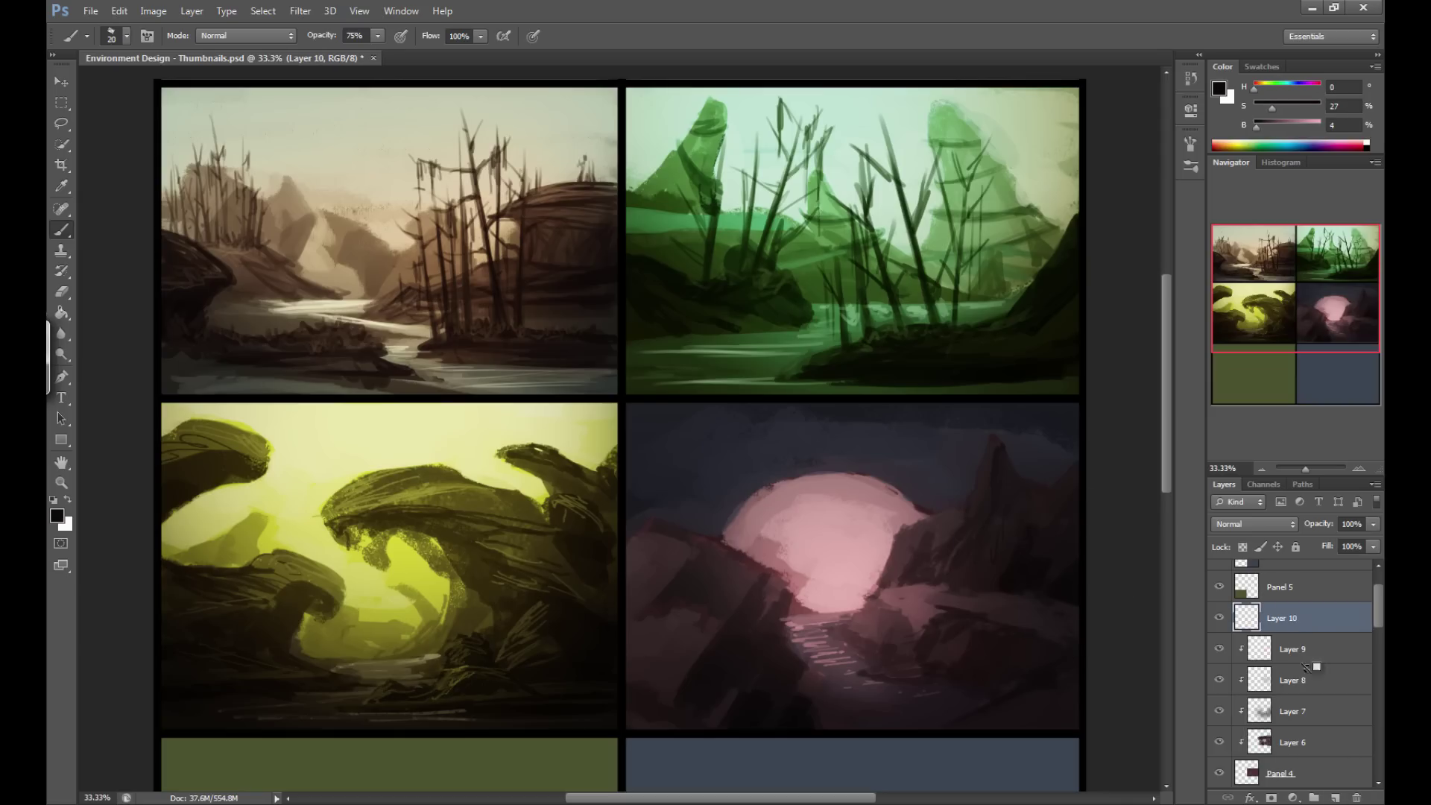
{"action": "left_click", "coordinate": [1310, 634], "text": "alt"}
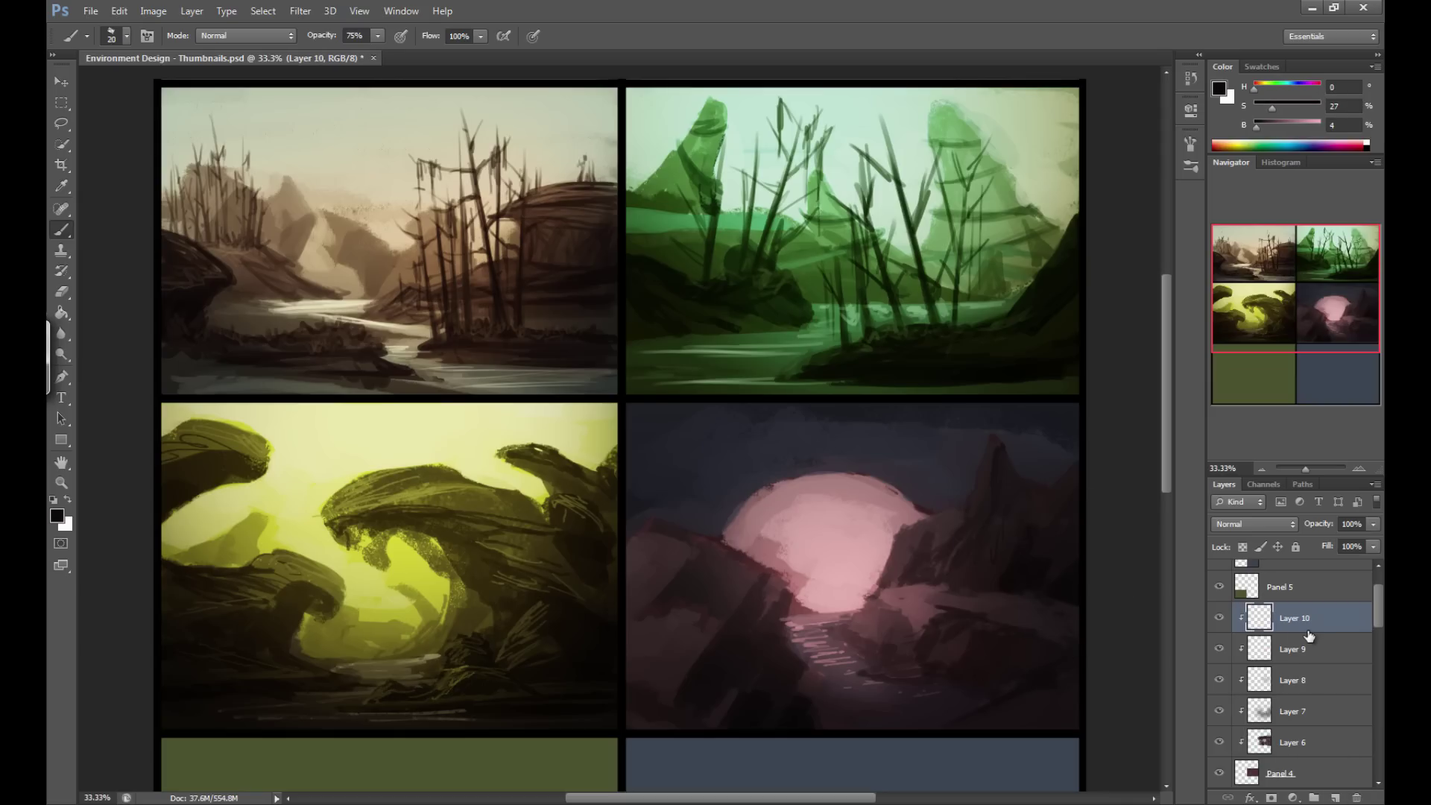
{"action": "left_click", "coordinate": [720, 677], "text": "alt"}
{"action": "mouse_move", "coordinate": [752, 612]}
{"action": "left_mouse_down"}
{"action": "mouse_move", "coordinate": [715, 652]}
{"action": "mouse_move", "coordinate": [760, 583]}
{"action": "mouse_move", "coordinate": [715, 656]}
{"action": "mouse_move", "coordinate": [733, 658]}
{"action": "mouse_move", "coordinate": [786, 595]}
{"action": "mouse_move", "coordinate": [779, 620]}
{"action": "mouse_move", "coordinate": [720, 671]}
{"action": "mouse_move", "coordinate": [768, 657]}
{"action": "left_mouse_up"}
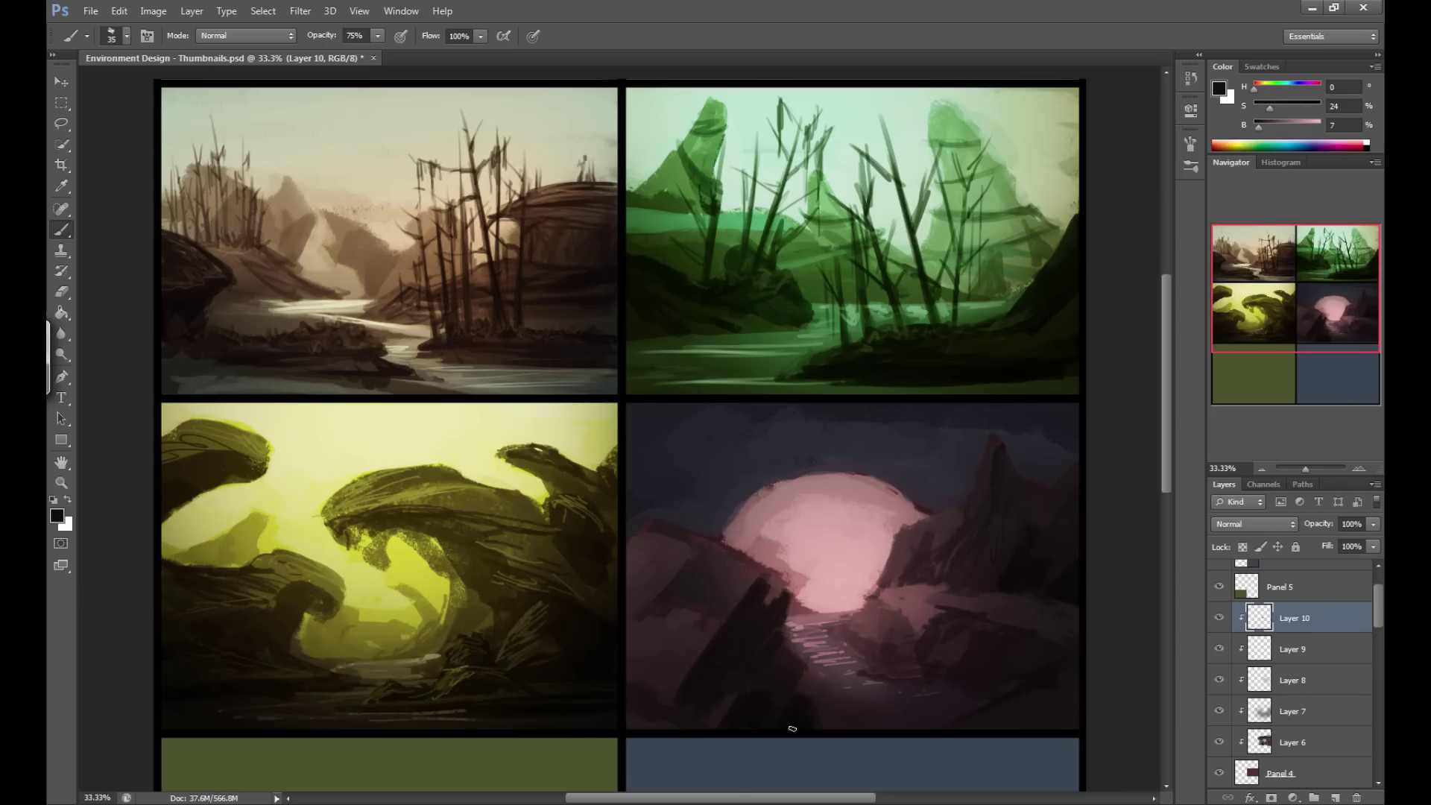
Paint dark broken texture on the right riverbank and foreground with a 15 px brush in sampled rock tones (H 353, S 35, B 9).
{"action": "key", "text": "bracketleft"}
{"action": "key", "text": "bracketleft"}
{"action": "left_click", "coordinate": [1027, 564], "text": "alt"}
{"action": "left_click", "coordinate": [904, 661], "text": "alt"}
{"action": "key", "text": "bracketright"}
{"action": "left_click", "coordinate": [1022, 665], "text": "alt"}
{"action": "left_click", "coordinate": [902, 665], "text": "alt"}
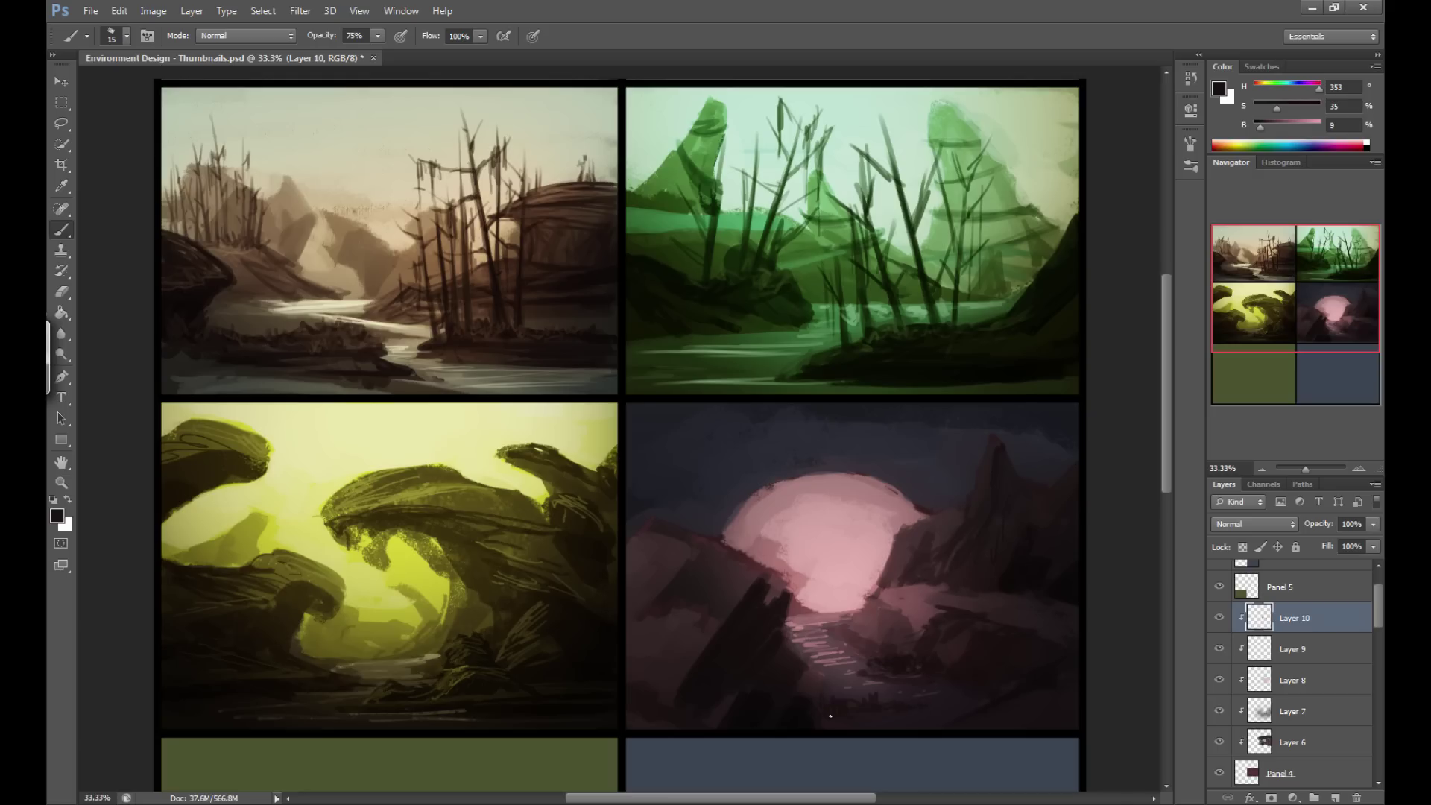
{"action": "left_click", "coordinate": [887, 652], "text": "alt"}
{"action": "left_click", "coordinate": [931, 646], "text": "alt"}
{"action": "left_click", "coordinate": [899, 661], "text": "alt"}
Add streaks and facets to the right mountain peak with 10 to 25 px brushes in sampled rock tones (H 0, S 25, B 24 and H 0, S 27, B 16).
{"action": "left_click", "coordinate": [968, 566], "text": "alt"}
{"action": "key", "text": "bracketright"}
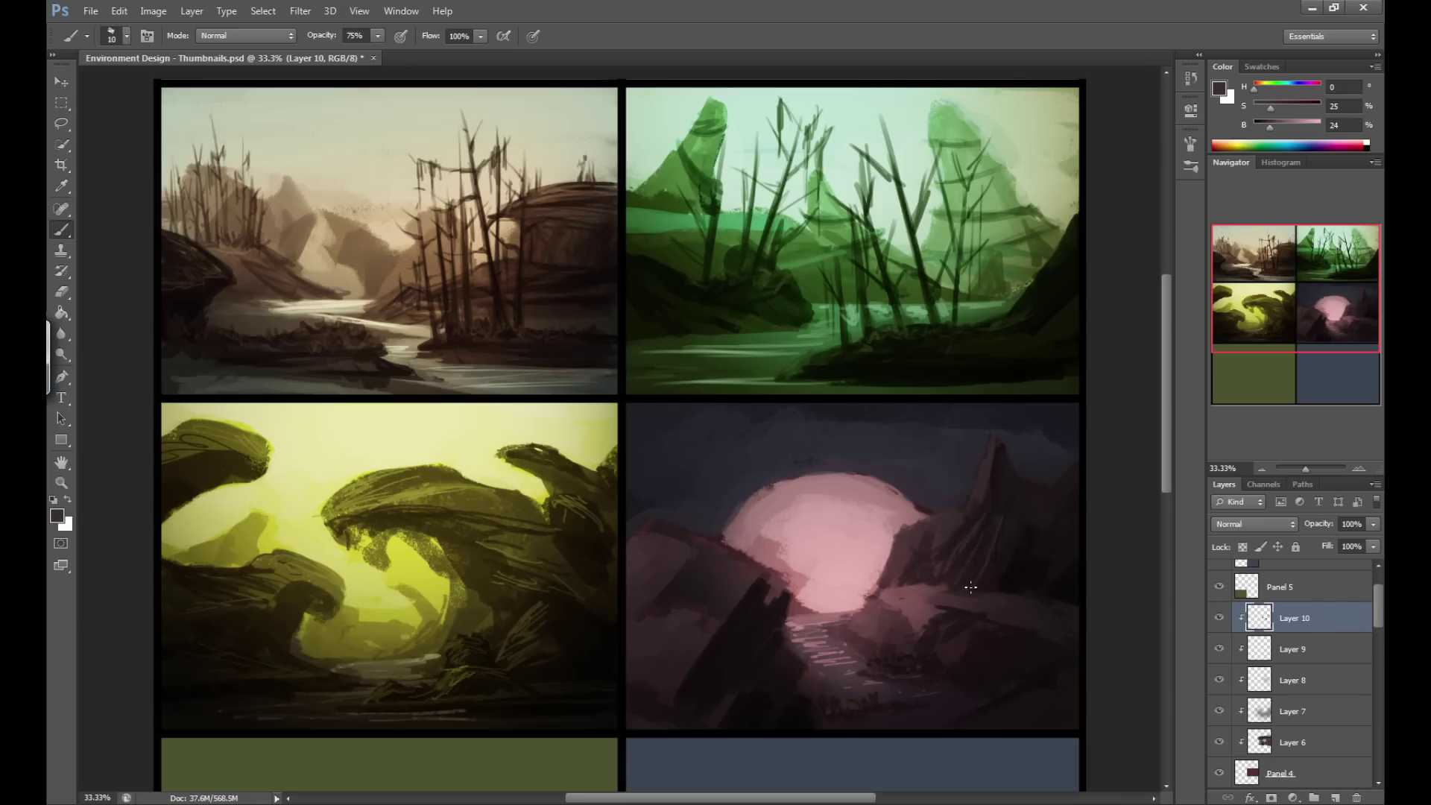
{"action": "left_click_drag", "start_coordinate": [996, 502], "coordinate": [998, 487]}
{"action": "left_click", "coordinate": [1044, 526], "text": "alt"}
{"action": "left_click_drag", "start_coordinate": [1047, 523], "coordinate": [1050, 511]}
{"action": "key", "text": "bracketright"}
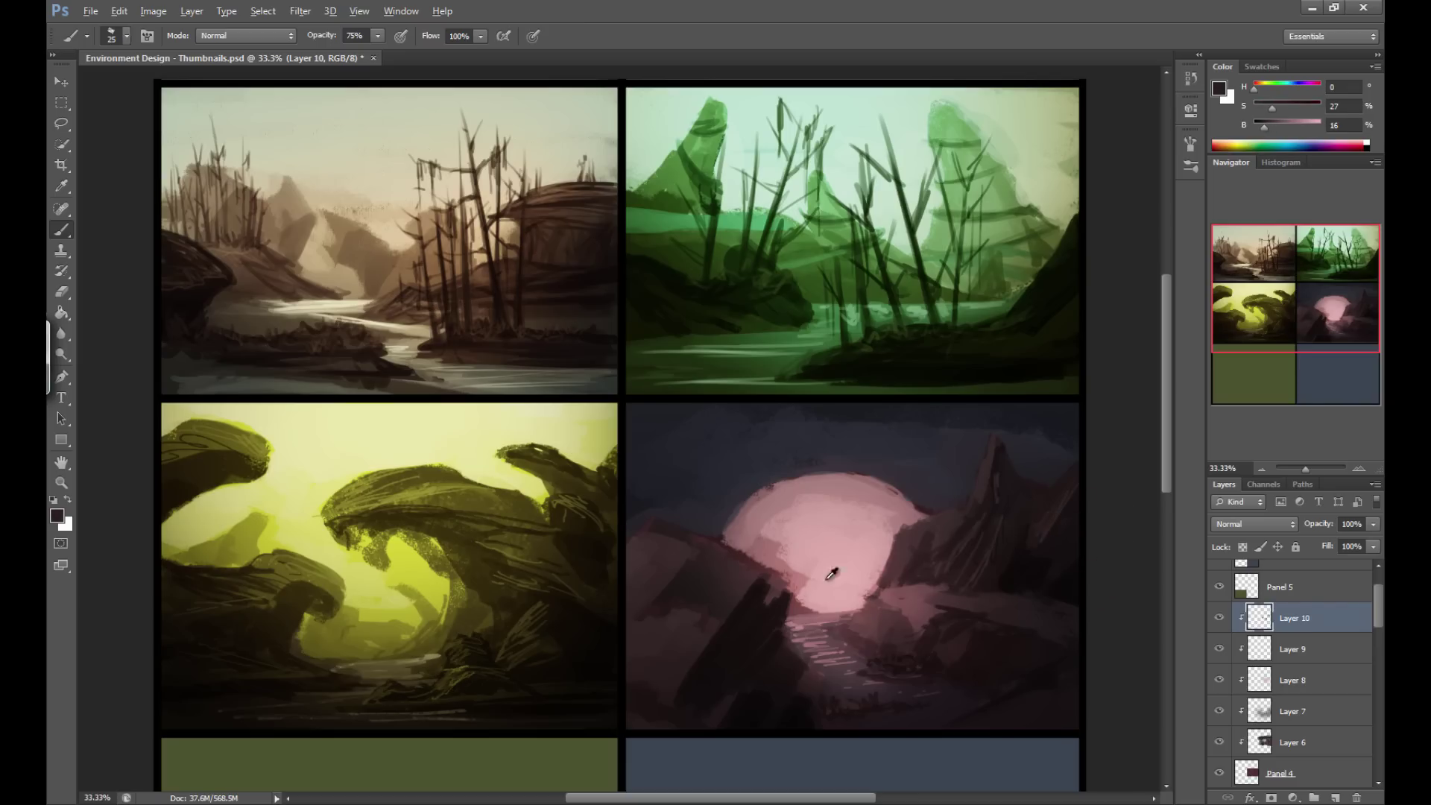
Paint a bare vertical tree trunk on the right riverbank beside the moon with a 9 px brush in sampled near-black (H 353, S 39, B 9).
{"action": "left_click", "coordinate": [926, 607], "text": "alt"}
{"action": "left_click", "coordinate": [1025, 567], "text": "alt"}
{"action": "left_click", "coordinate": [971, 658], "text": "alt"}
{"action": "key", "text": "bracketleft"}
{"action": "left_click_drag", "start_coordinate": [895, 647], "coordinate": [895, 602]}
{"action": "key", "text": "bracketright"}
{"action": "key", "text": "bracketleft"}
{"action": "key", "text": "bracketleft"}
{"action": "left_click_drag", "start_coordinate": [895, 542], "coordinate": [896, 653]}
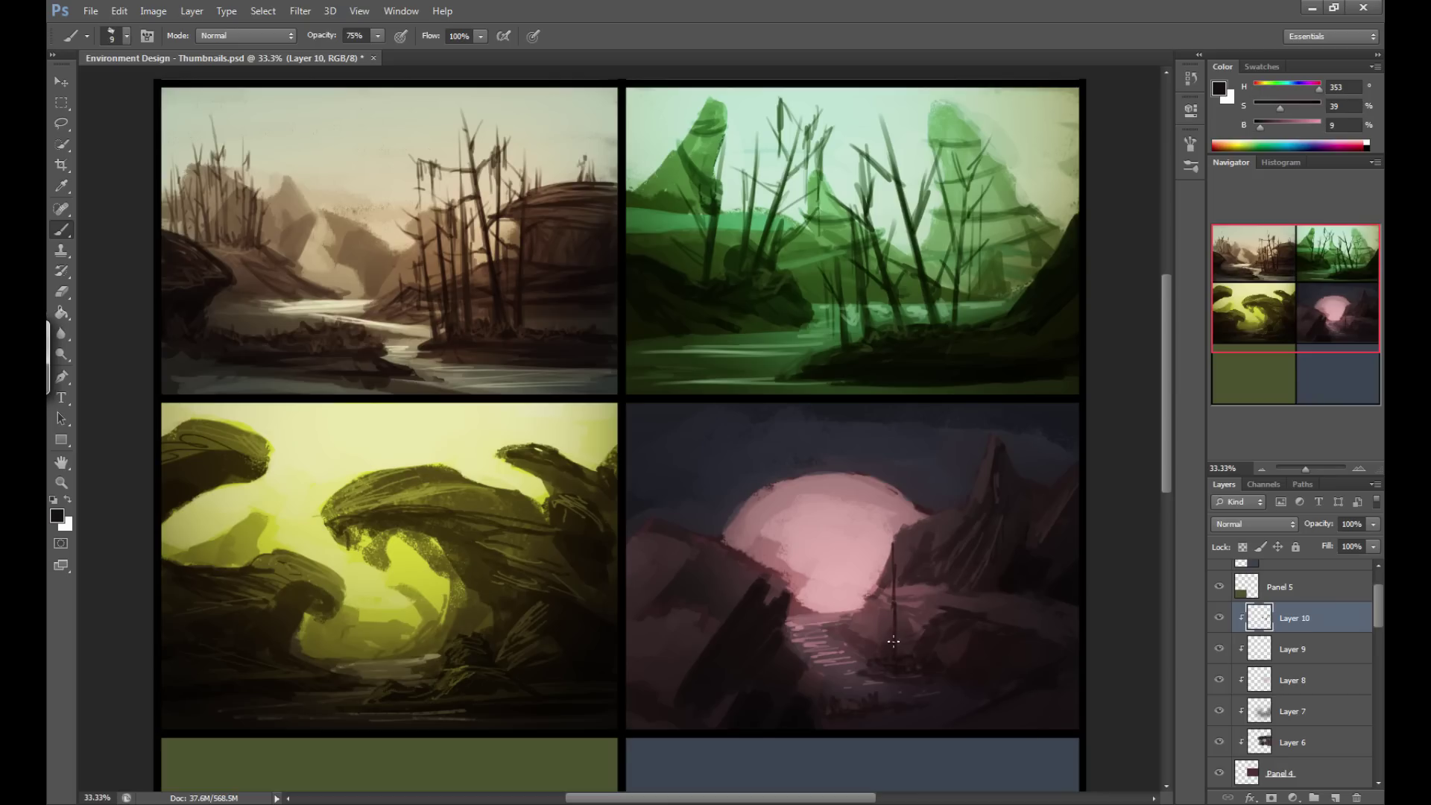
Paint thinner bare trunks against the moon's lower right edge, using a 15 px brush and sampled dark red (H 0, S 31, B 21).
{"action": "key", "text": "bracketleft"}
{"action": "mouse_move", "coordinate": [868, 577]}
{"action": "left_mouse_down"}
{"action": "mouse_move", "coordinate": [878, 640]}
{"action": "mouse_move", "coordinate": [863, 558]}
{"action": "left_mouse_up"}
{"action": "left_click_drag", "start_coordinate": [874, 615], "coordinate": [872, 542]}
{"action": "left_click", "coordinate": [876, 635], "text": "alt"}
{"action": "key", "text": "bracketright"}
{"action": "left_click", "coordinate": [884, 594], "text": "alt"}
{"action": "left_click_drag", "start_coordinate": [878, 620], "coordinate": [877, 585]}
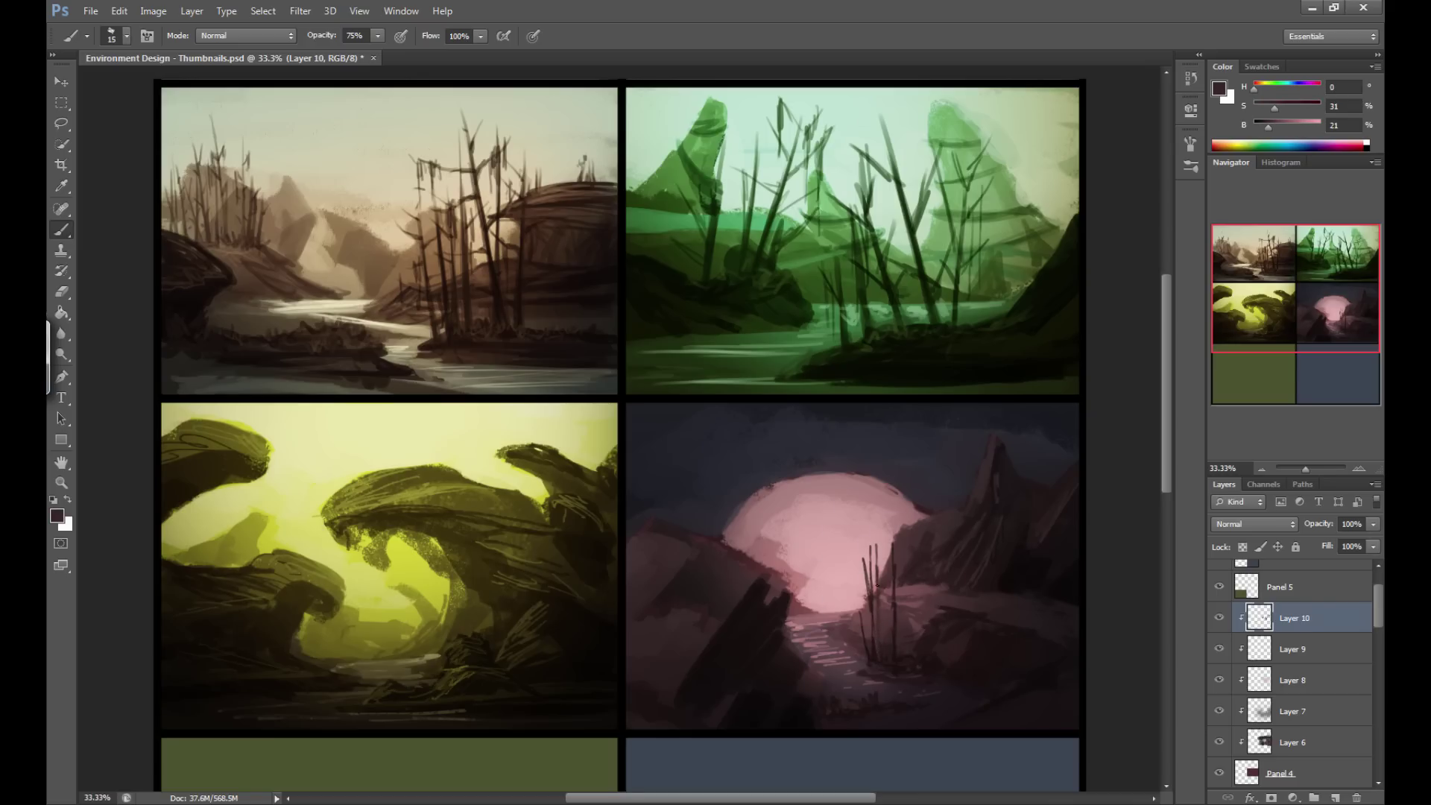
Add more dead trunks in the river and along the right bank with a 10 px brush in sampled near-black (H 353, S 37, B 9).
{"action": "left_click", "coordinate": [895, 659], "text": "alt"}
{"action": "left_click_drag", "start_coordinate": [883, 662], "coordinate": [883, 586]}
{"action": "mouse_move", "coordinate": [883, 532]}
{"action": "left_mouse_down"}
{"action": "mouse_move", "coordinate": [881, 648]}
{"action": "mouse_move", "coordinate": [914, 668]}
{"action": "mouse_move", "coordinate": [914, 590]}
{"action": "mouse_move", "coordinate": [911, 670]}
{"action": "mouse_move", "coordinate": [914, 540]}
{"action": "mouse_move", "coordinate": [913, 623]}
{"action": "left_mouse_up"}
{"action": "mouse_move", "coordinate": [835, 706]}
{"action": "left_mouse_down"}
{"action": "mouse_move", "coordinate": [833, 624]}
{"action": "mouse_move", "coordinate": [836, 707]}
{"action": "mouse_move", "coordinate": [815, 673]}
{"action": "mouse_move", "coordinate": [817, 684]}
{"action": "mouse_move", "coordinate": [812, 566]}
{"action": "left_mouse_up"}
{"action": "mouse_move", "coordinate": [811, 679]}
{"action": "left_mouse_down"}
{"action": "mouse_move", "coordinate": [834, 706]}
{"action": "mouse_move", "coordinate": [848, 698]}
{"action": "mouse_move", "coordinate": [847, 646]}
{"action": "left_mouse_up"}
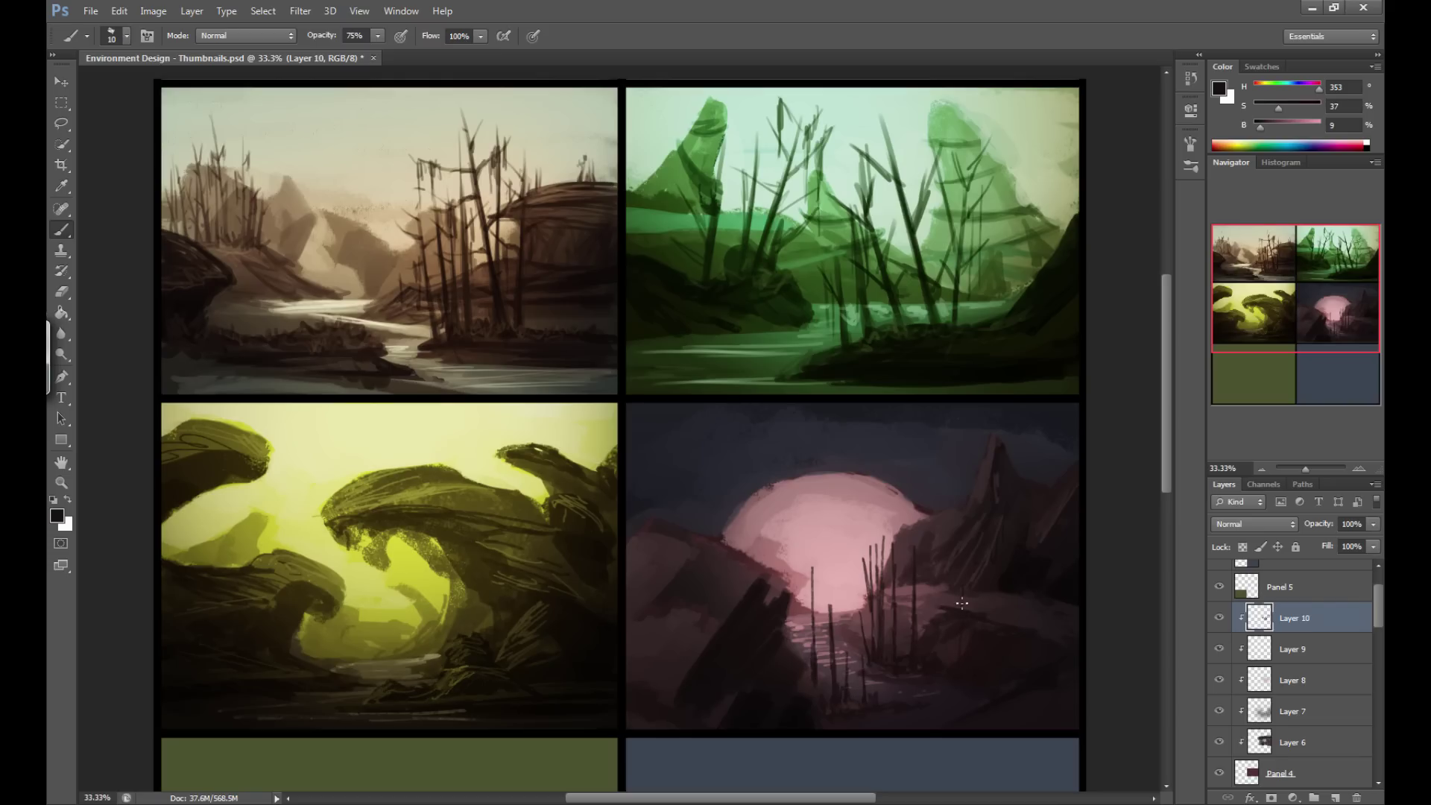
{"action": "left_click", "coordinate": [953, 668], "text": "alt"}
{"action": "left_click_drag", "start_coordinate": [995, 585], "coordinate": [992, 675]}
Paint fine branches on the dead trees in the river with a 7 px brush in a sampled dark tone (H 354, S 34, B 11).
{"action": "key", "text": "bracketright"}
{"action": "left_click", "coordinate": [916, 657], "text": "alt"}
{"action": "left_click", "coordinate": [918, 646], "text": "alt"}
{"action": "left_click", "coordinate": [804, 671], "text": "alt"}
{"action": "left_click", "coordinate": [816, 658], "text": "alt"}
{"action": "key", "text": "bracketleft"}
{"action": "key", "text": "bracketleft"}
{"action": "key", "text": "bracketleft"}
{"action": "mouse_move", "coordinate": [807, 602]}
{"action": "left_mouse_down"}
{"action": "mouse_move", "coordinate": [824, 611]}
{"action": "mouse_move", "coordinate": [812, 606]}
{"action": "mouse_move", "coordinate": [831, 582]}
{"action": "mouse_move", "coordinate": [811, 572]}
{"action": "left_mouse_up"}
{"action": "left_click_drag", "start_coordinate": [854, 605], "coordinate": [841, 614]}
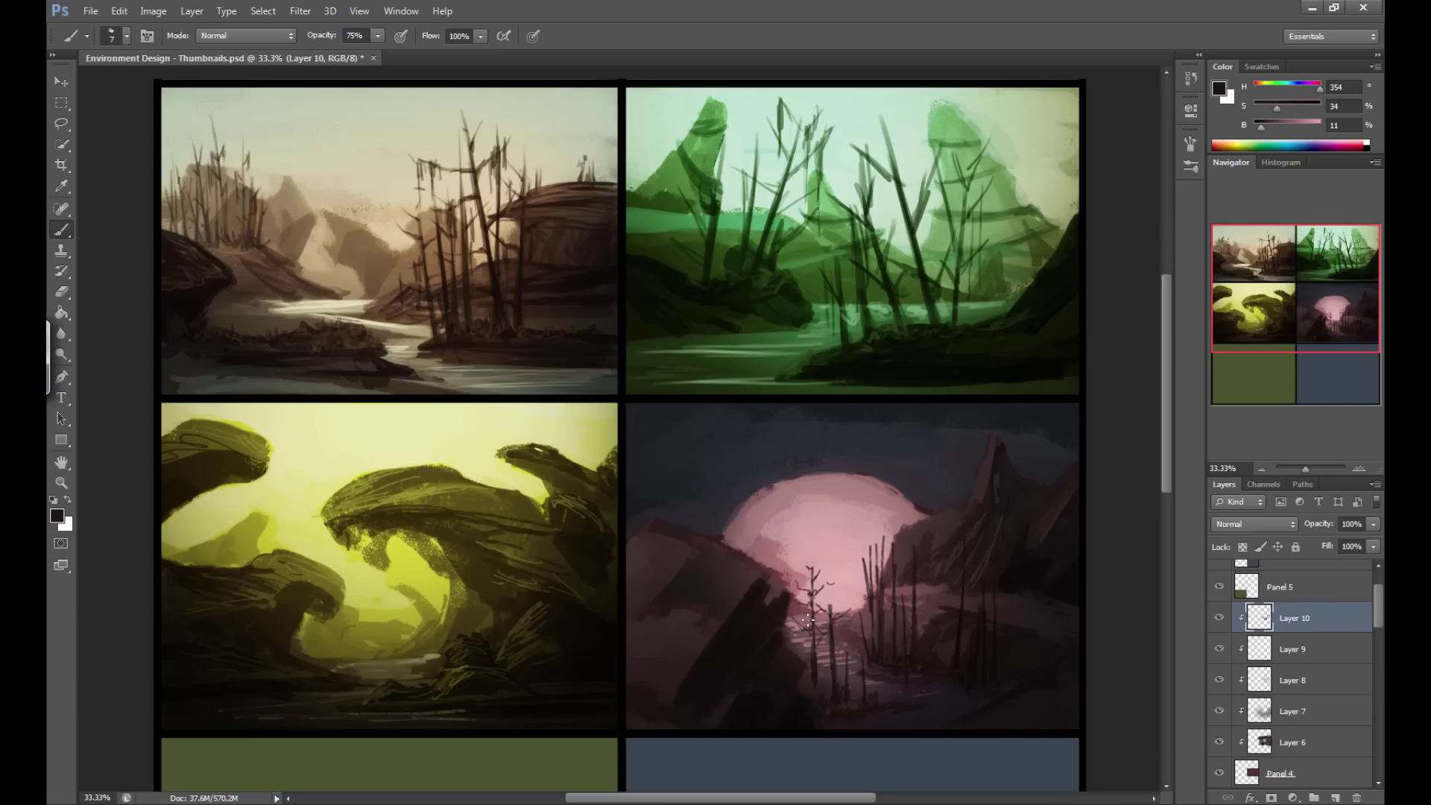
Add twigs and further bare trunks to the right-bank tree cluster in sampled near-blacks (H 0, S 33, B 6 and H 330, S 18, B 4).
{"action": "left_click_drag", "start_coordinate": [840, 685], "coordinate": [846, 671]}
{"action": "left_click_drag", "start_coordinate": [884, 579], "coordinate": [870, 544]}
{"action": "left_click", "coordinate": [1019, 560], "text": "alt"}
{"action": "key", "text": "bracketleft"}
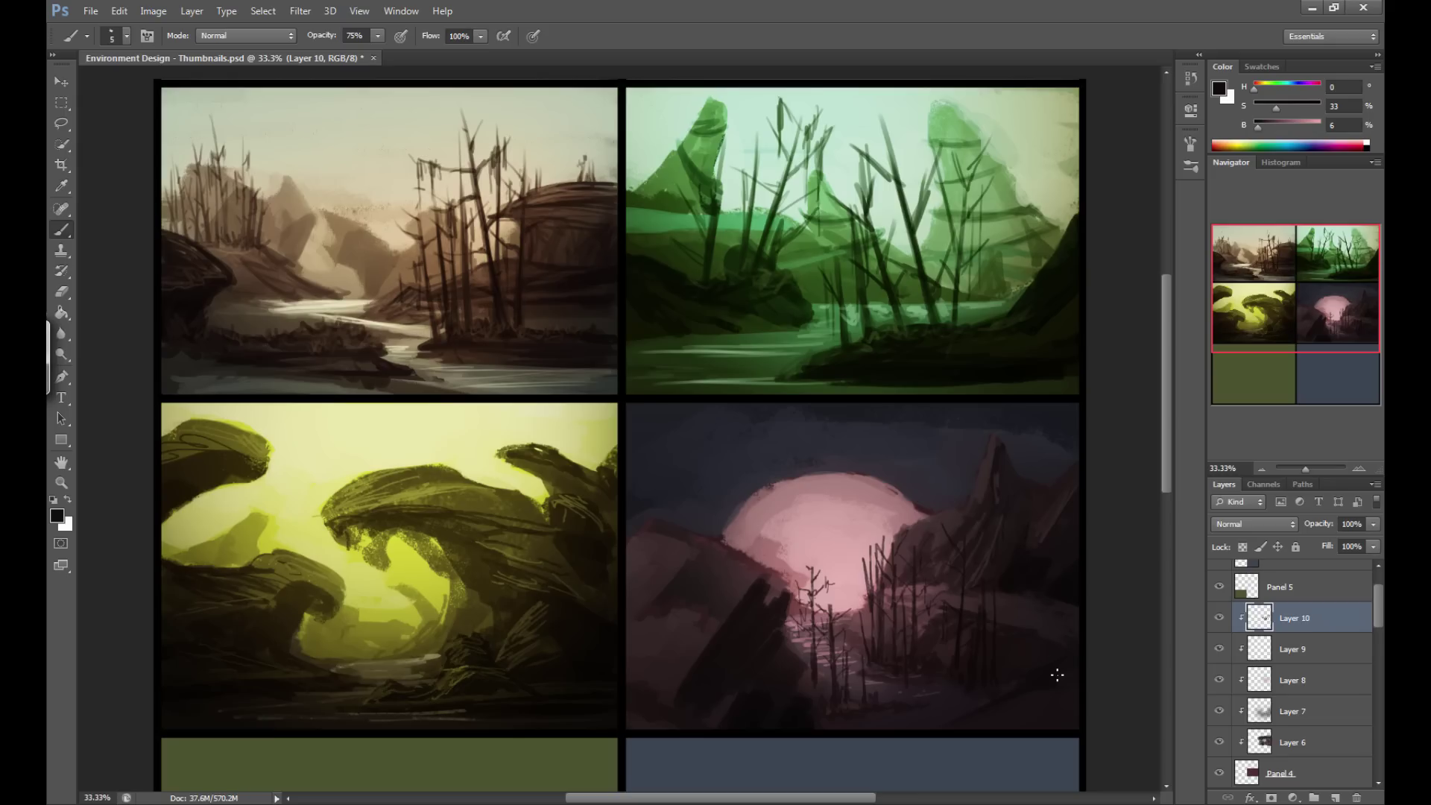
{"action": "left_click", "coordinate": [1012, 644], "text": "alt"}
{"action": "key", "text": "alt"}
{"action": "left_click", "coordinate": [1031, 562], "text": "alt"}
{"action": "key", "text": "bracketleft"}
{"action": "key", "text": "bracketleft"}
Add a Curves adjustment layer clipped to Panel 4, pulling the shadows down and raising the highlights for stronger contrast.
{"action": "left_click", "coordinate": [322, 12]}
{"action": "left_click", "coordinate": [324, 12]}
{"action": "left_click", "coordinate": [205, 17]}
{"action": "mouse_move", "coordinate": [216, 151]}
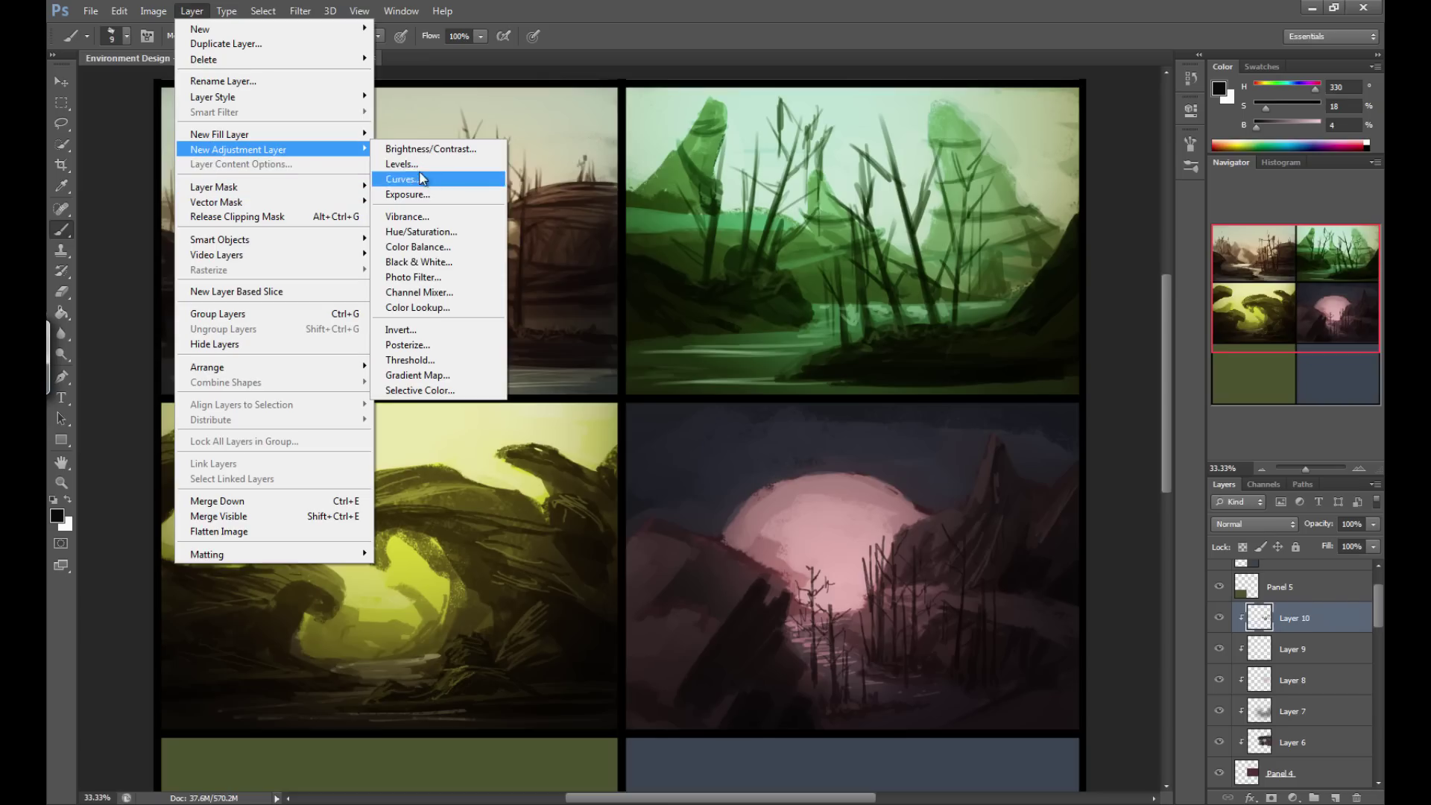
{"action": "left_click", "coordinate": [403, 179]}
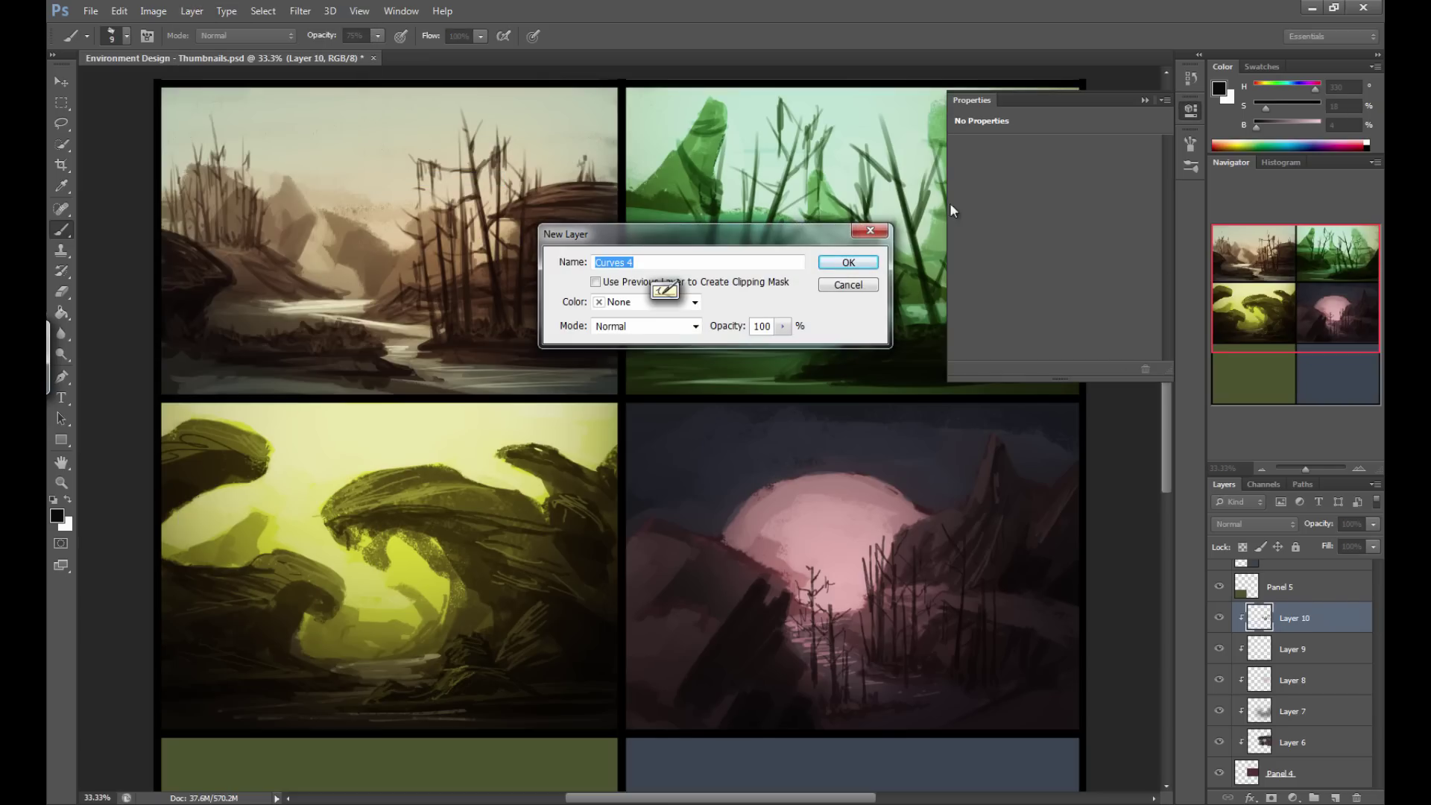
{"action": "left_click", "coordinate": [853, 262]}
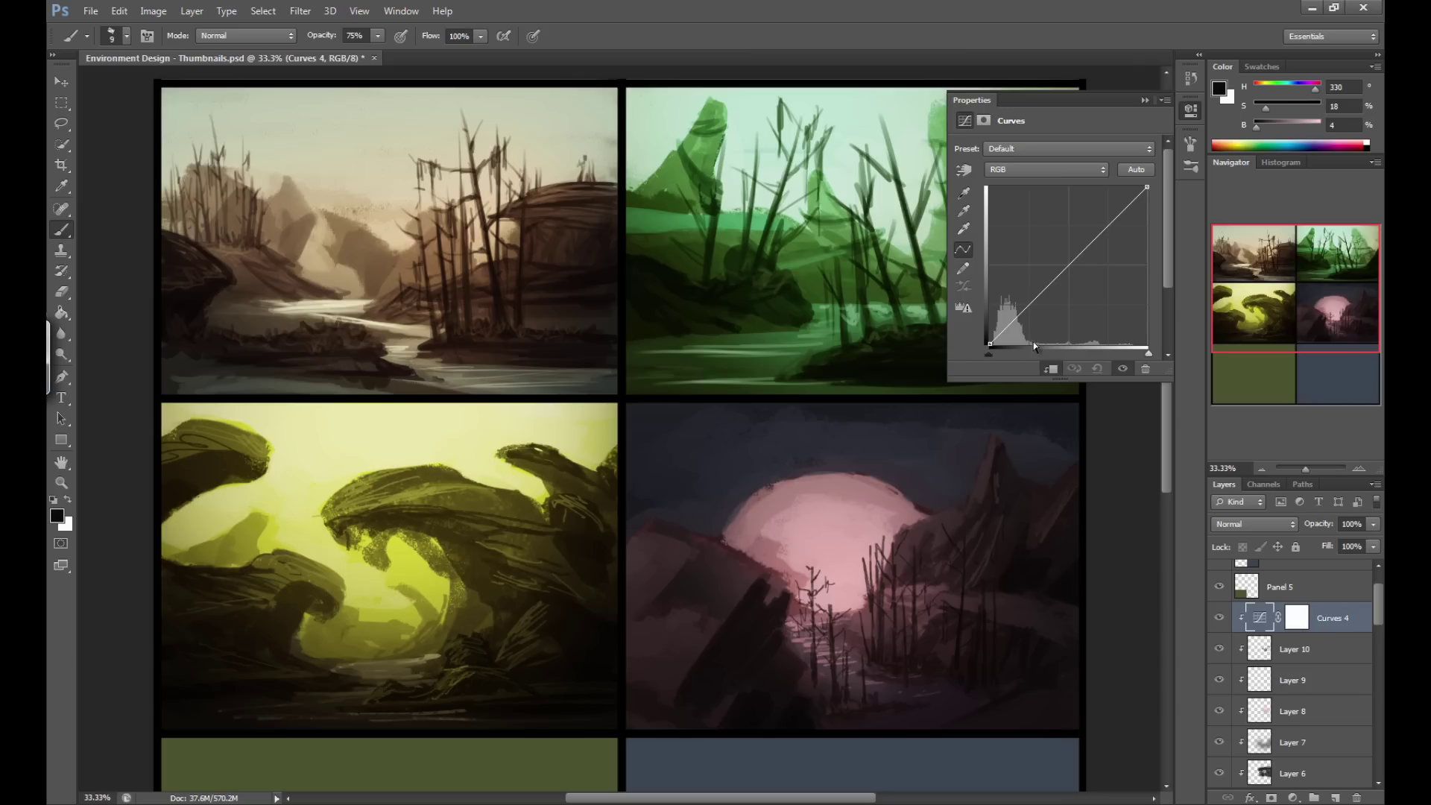
{"action": "left_click_drag", "start_coordinate": [1005, 328], "coordinate": [1001, 336]}
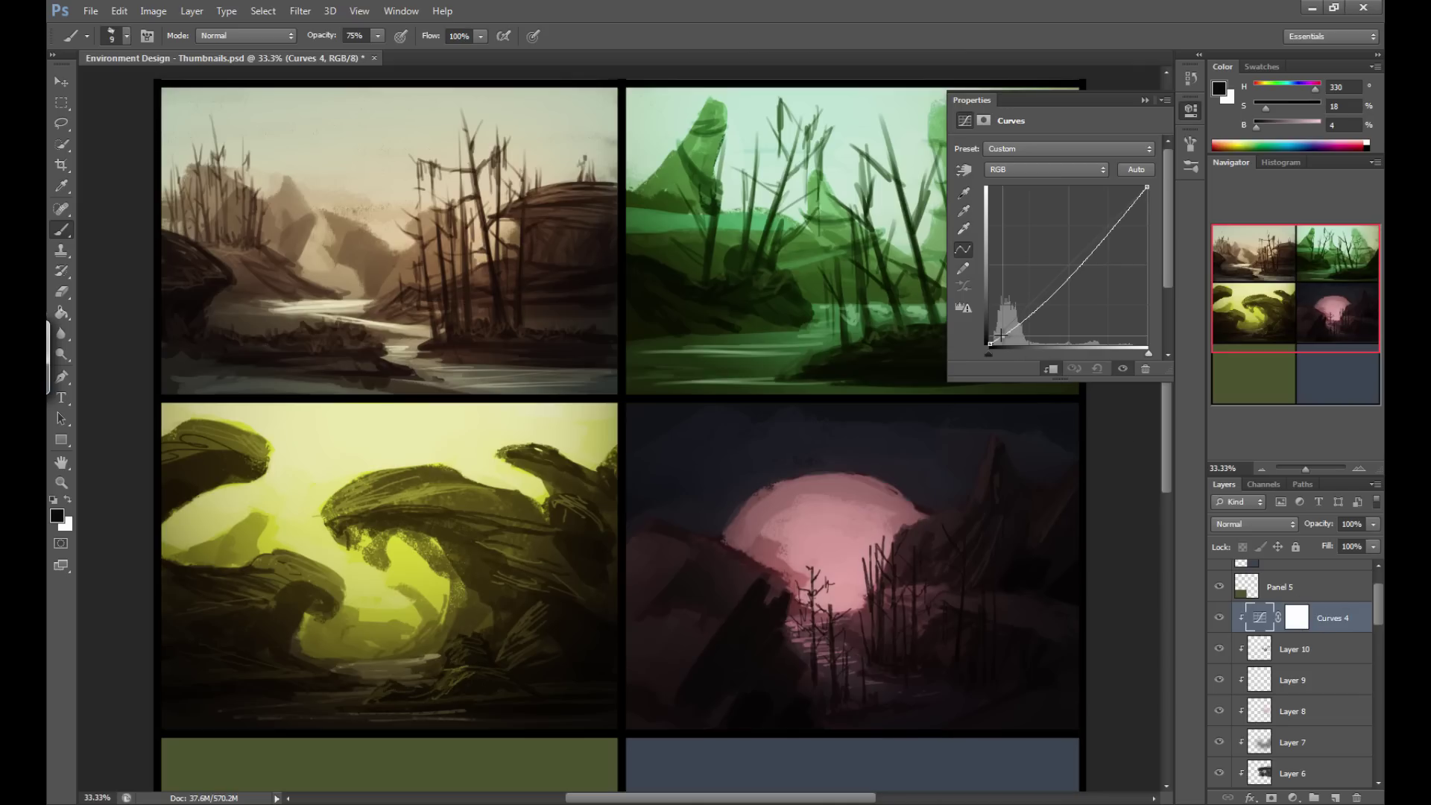
{"action": "left_click_drag", "start_coordinate": [1133, 200], "coordinate": [1115, 191]}
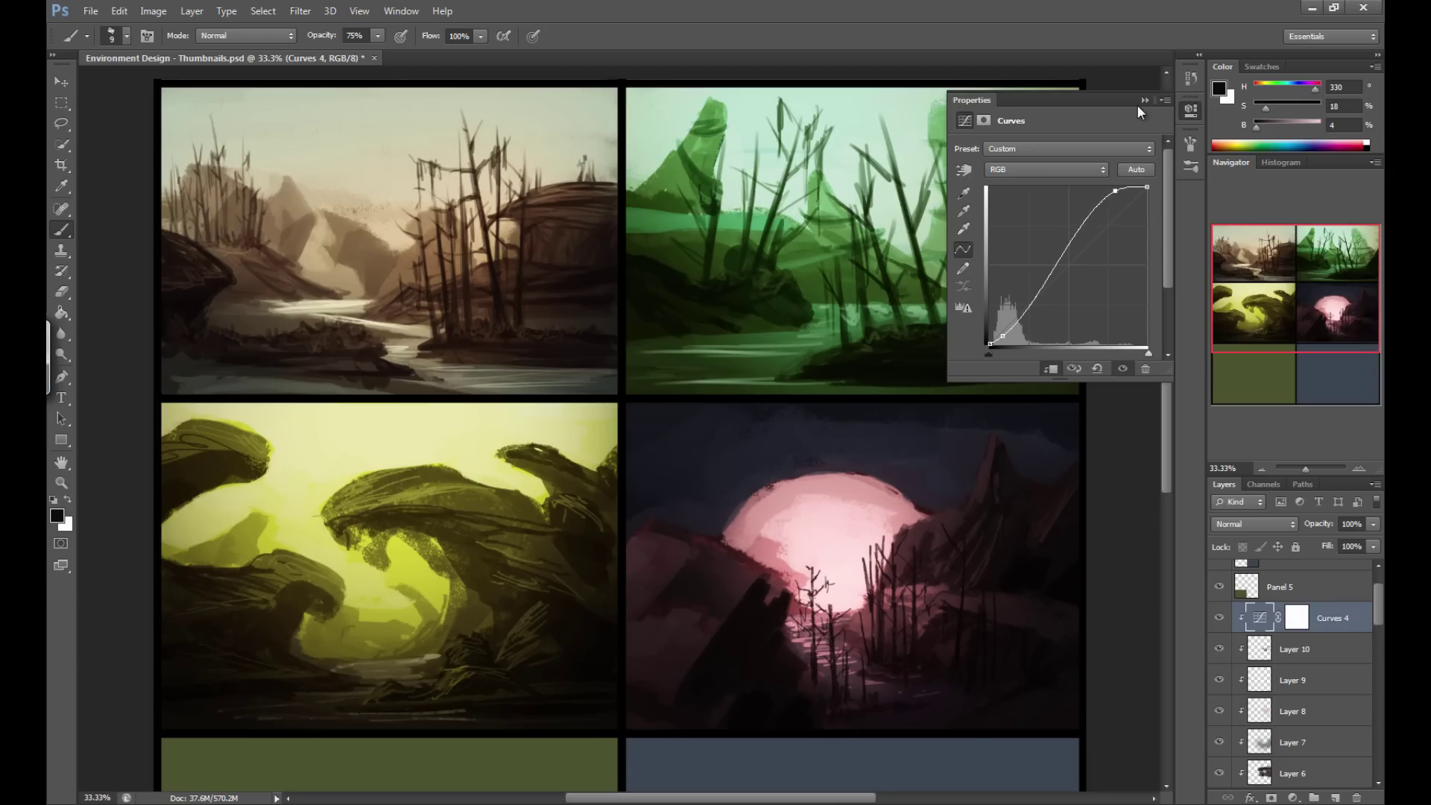
{"action": "left_click", "coordinate": [1141, 99]}
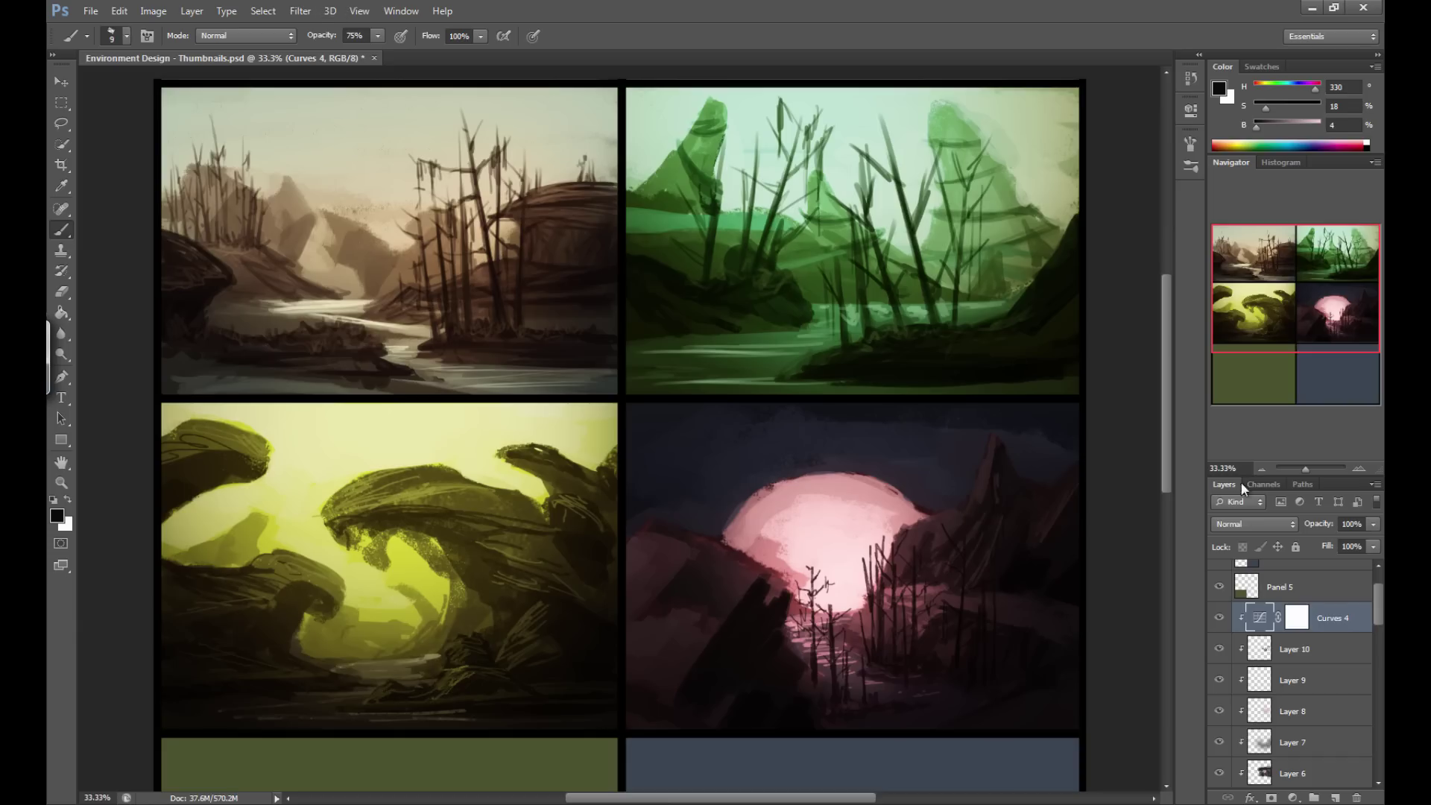
Add an empty layer above the Curves 4 adjustment and a Color Balance adjustment layer on top of it.
{"action": "left_click", "coordinate": [1334, 798]}
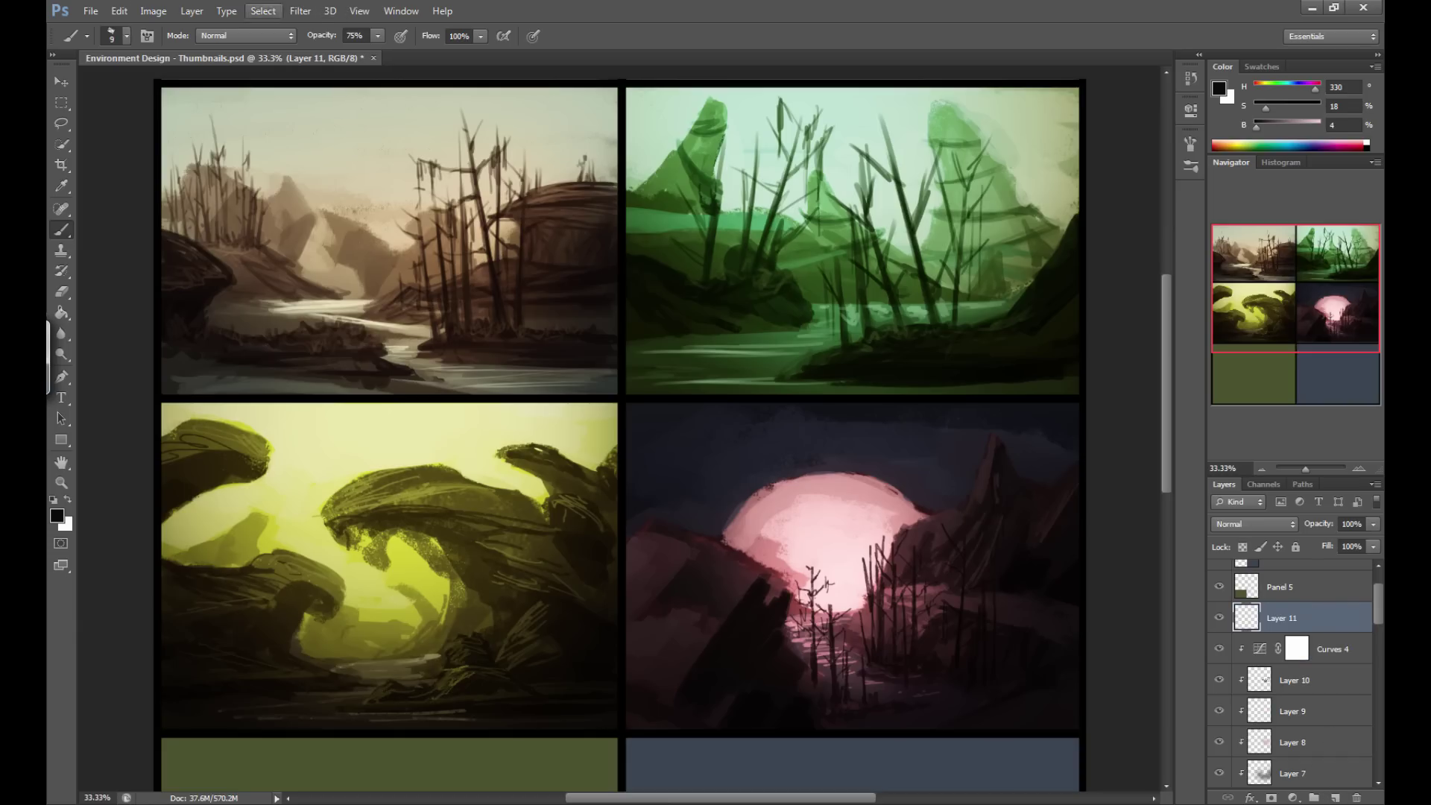
{"action": "left_click", "coordinate": [191, 11]}
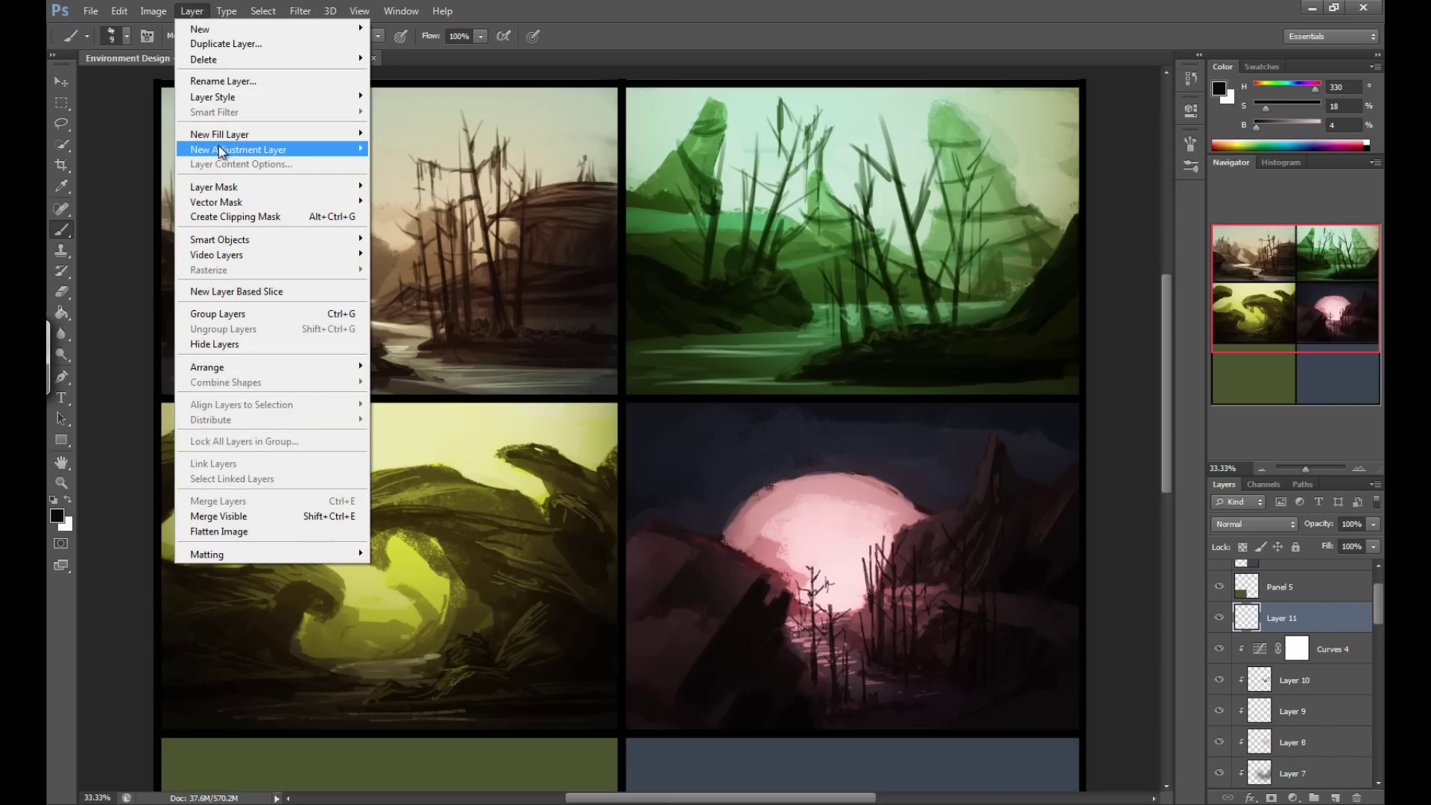
{"action": "mouse_move", "coordinate": [350, 150]}
{"action": "mouse_move", "coordinate": [309, 138]}
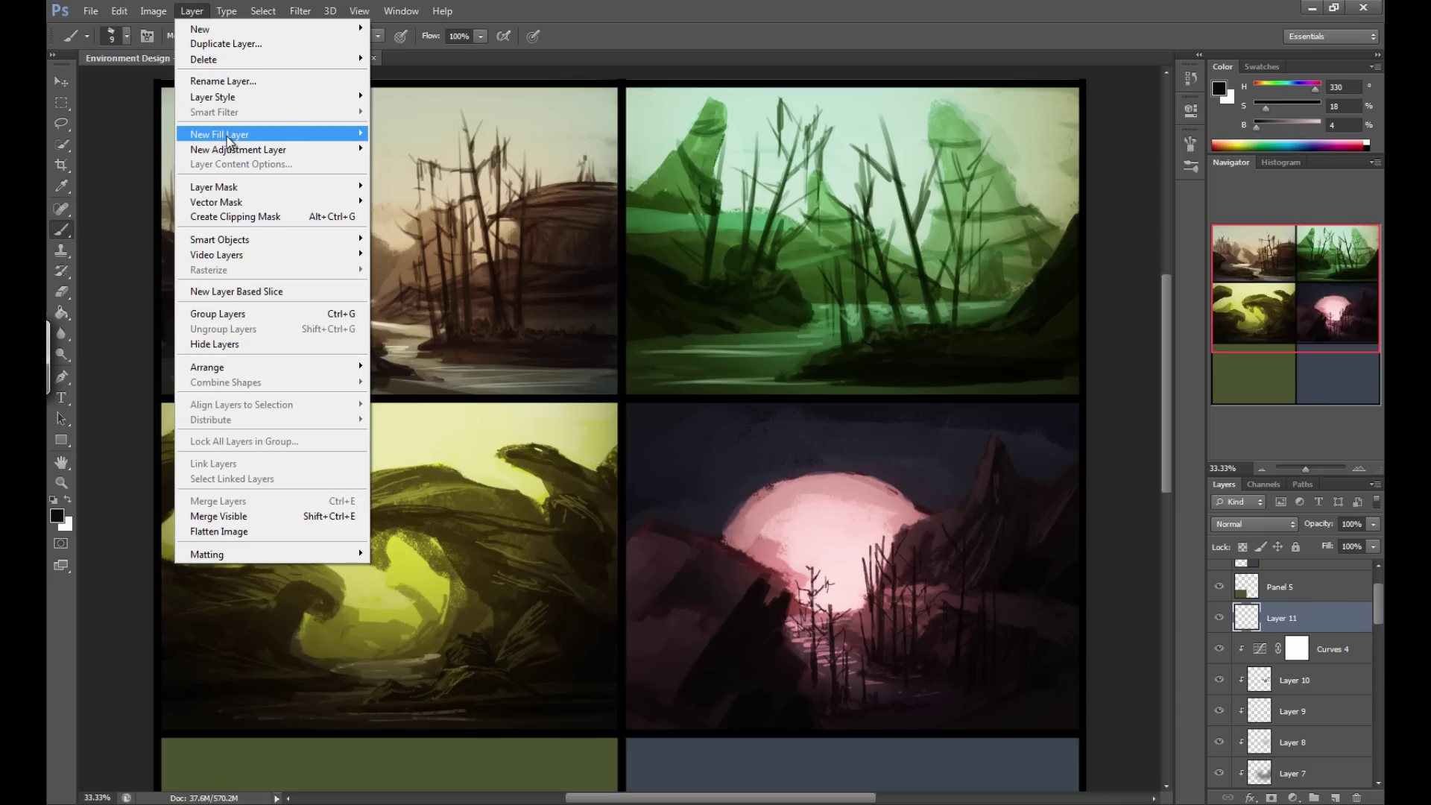
{"action": "mouse_move", "coordinate": [232, 153]}
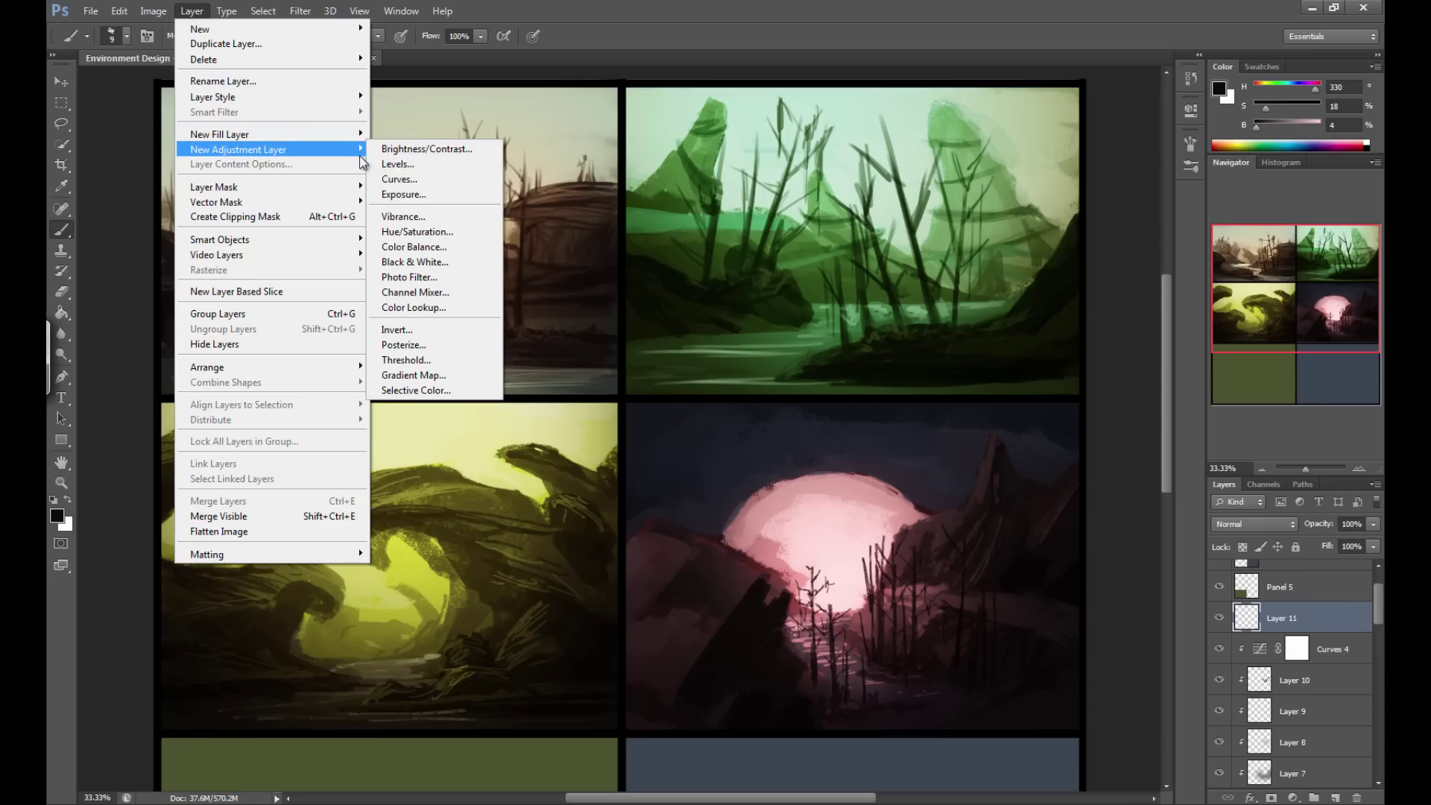
{"action": "left_click", "coordinate": [415, 248]}
{"action": "key", "text": "Return"}
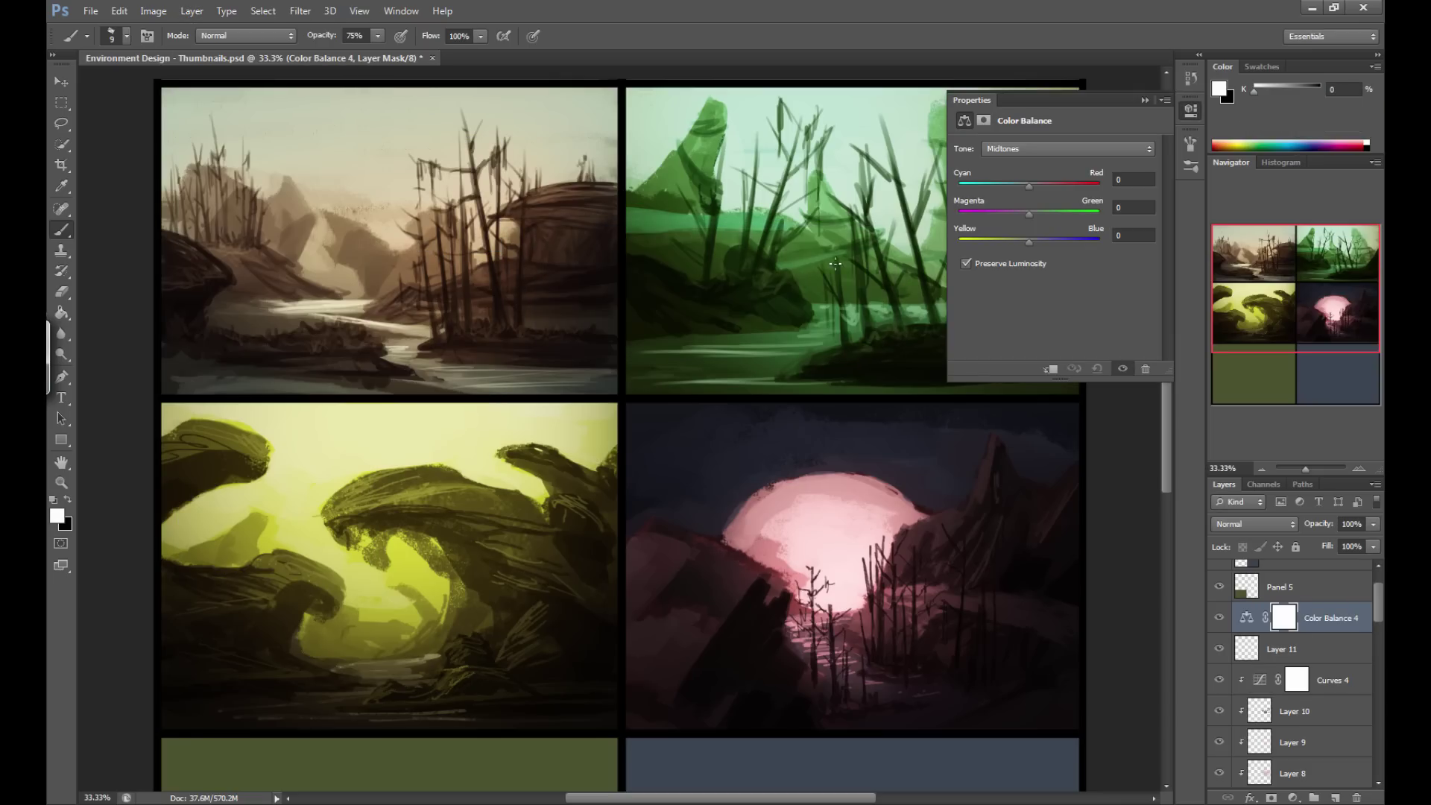
Shift the Color Balance midtones toward blue and cyan, and clip the adjustment and the empty layer beneath it to Panel 4.
{"action": "left_click_drag", "start_coordinate": [1033, 237], "coordinate": [1028, 241]}
{"action": "mouse_move", "coordinate": [1028, 187]}
{"action": "left_mouse_down"}
{"action": "mouse_move", "coordinate": [1045, 185]}
{"action": "mouse_move", "coordinate": [1018, 184]}
{"action": "left_mouse_up"}
{"action": "left_click", "coordinate": [1145, 100]}
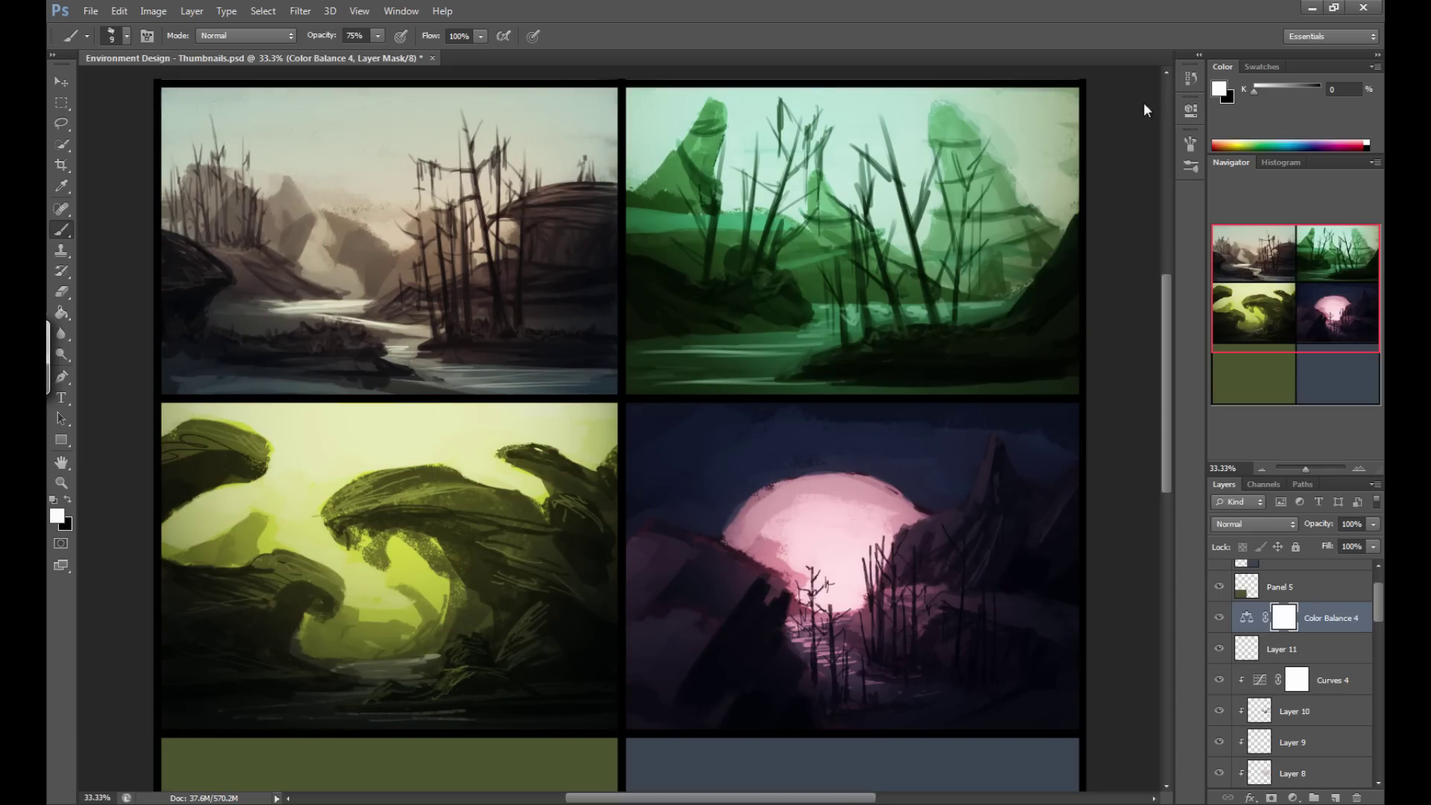
{"action": "left_click", "coordinate": [1331, 624], "text": "alt"}
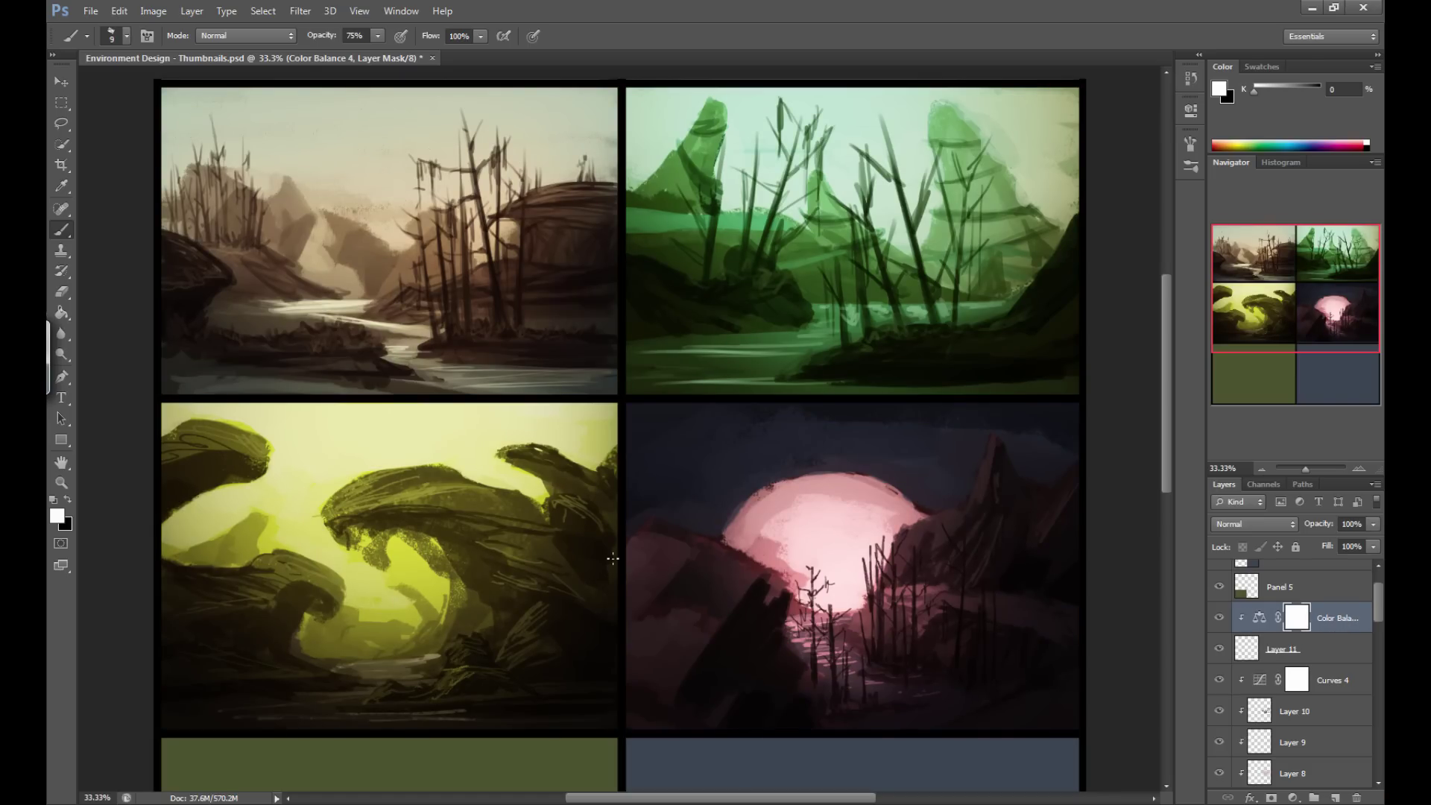
{"action": "left_click", "coordinate": [1334, 658], "text": "alt"}
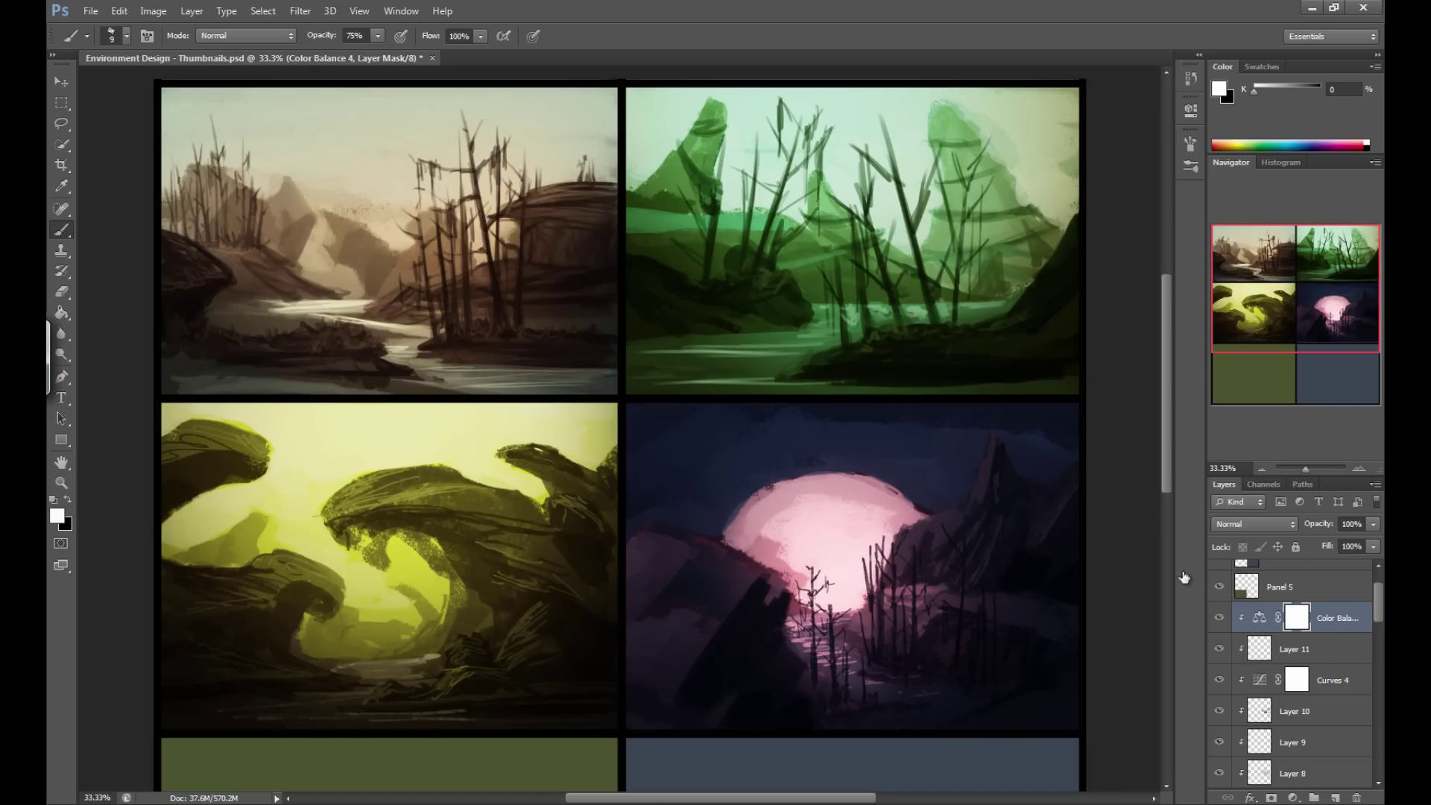
Add a new layer and clean up the moon's upper rim at 15 px in sampled pink (H 358, S 25, B 85) and sky blue (H 240, S 29, B 20).
{"action": "left_click", "coordinate": [1372, 524]}
{"action": "left_click", "coordinate": [1335, 797]}
{"action": "key", "text": "x"}
{"action": "left_click", "coordinate": [830, 476], "text": "alt"}
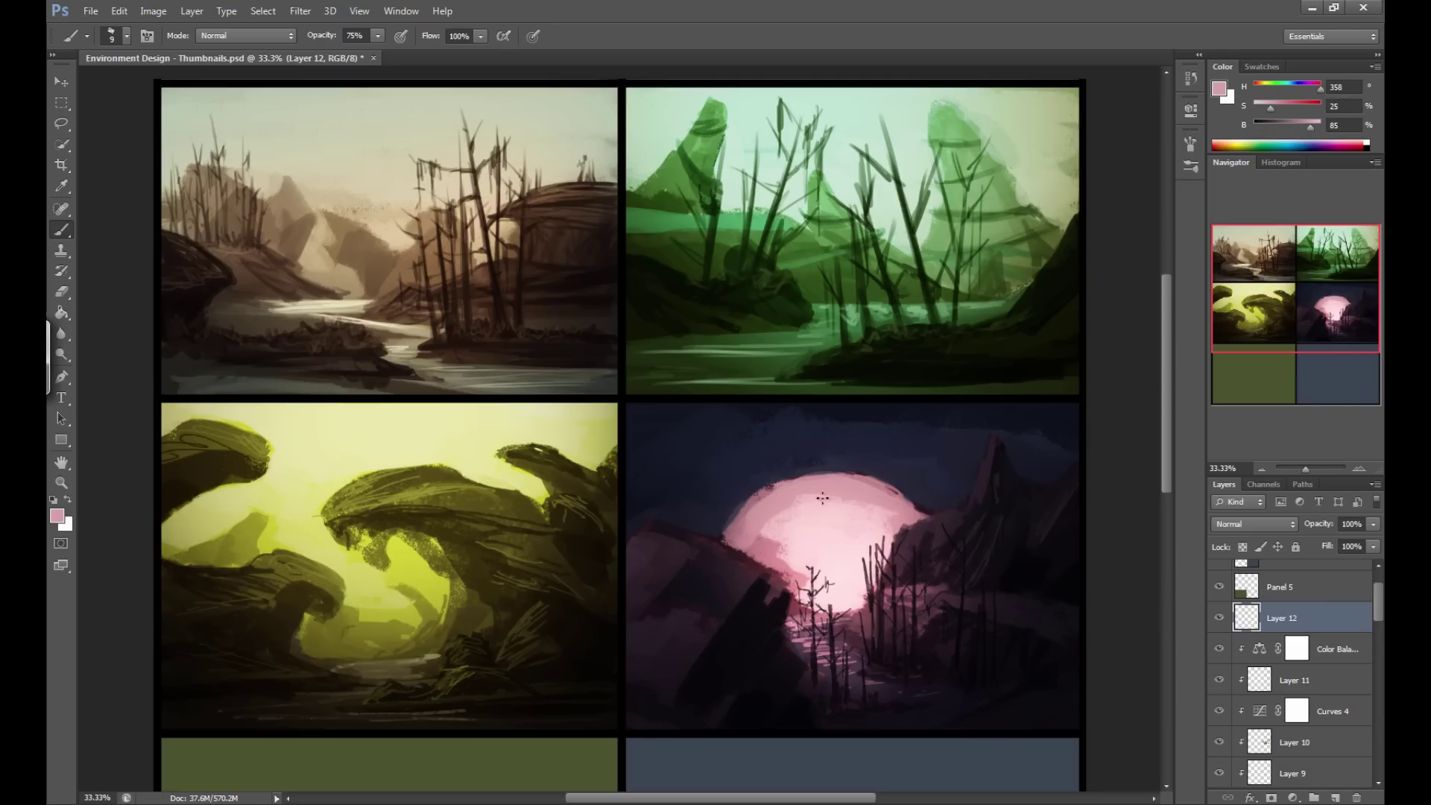
{"action": "mouse_move", "coordinate": [838, 472]}
{"action": "left_mouse_down"}
{"action": "mouse_move", "coordinate": [787, 484]}
{"action": "mouse_move", "coordinate": [797, 475]}
{"action": "mouse_move", "coordinate": [738, 530]}
{"action": "left_mouse_up"}
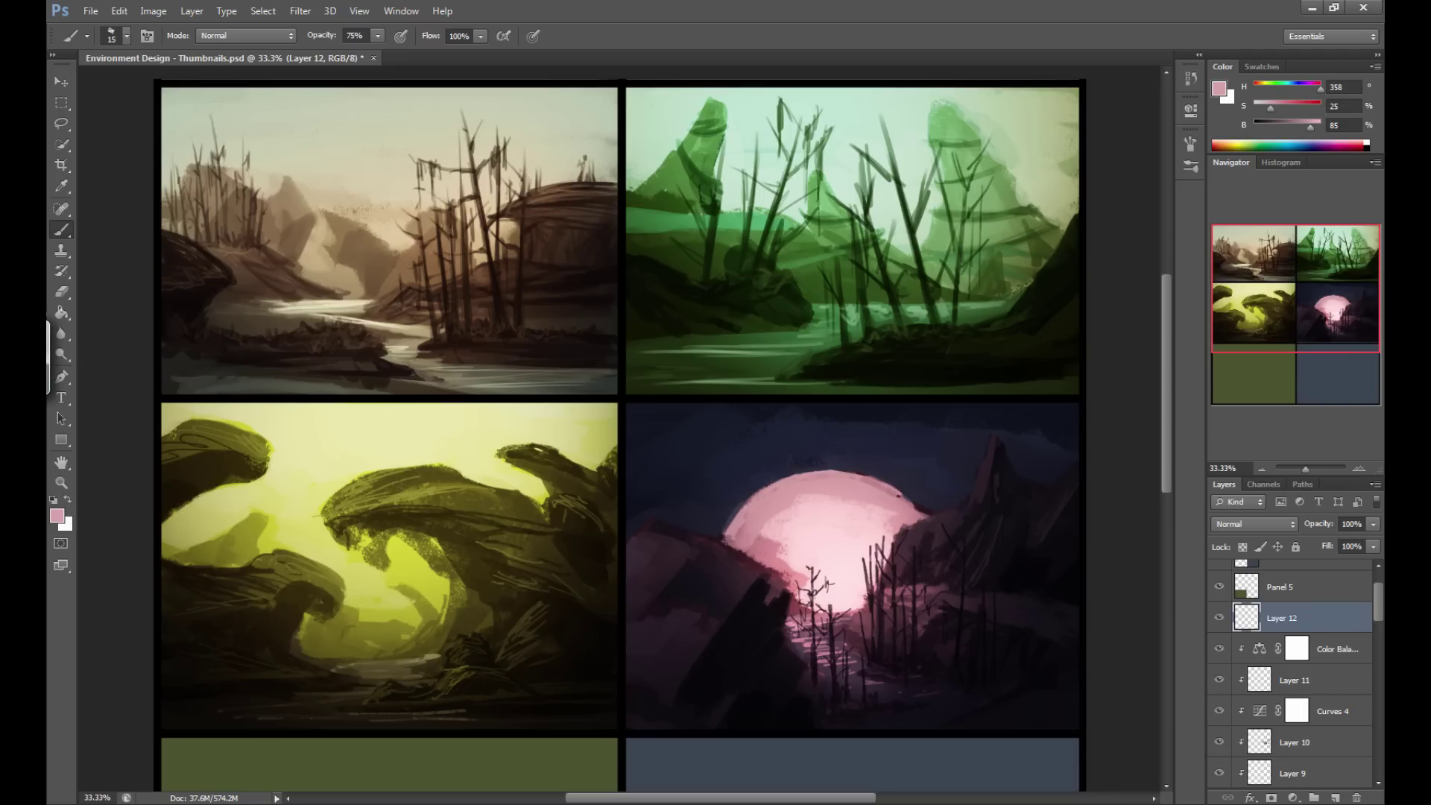
{"action": "left_click_drag", "start_coordinate": [895, 492], "coordinate": [921, 512]}
{"action": "left_click", "coordinate": [916, 499], "text": "alt"}
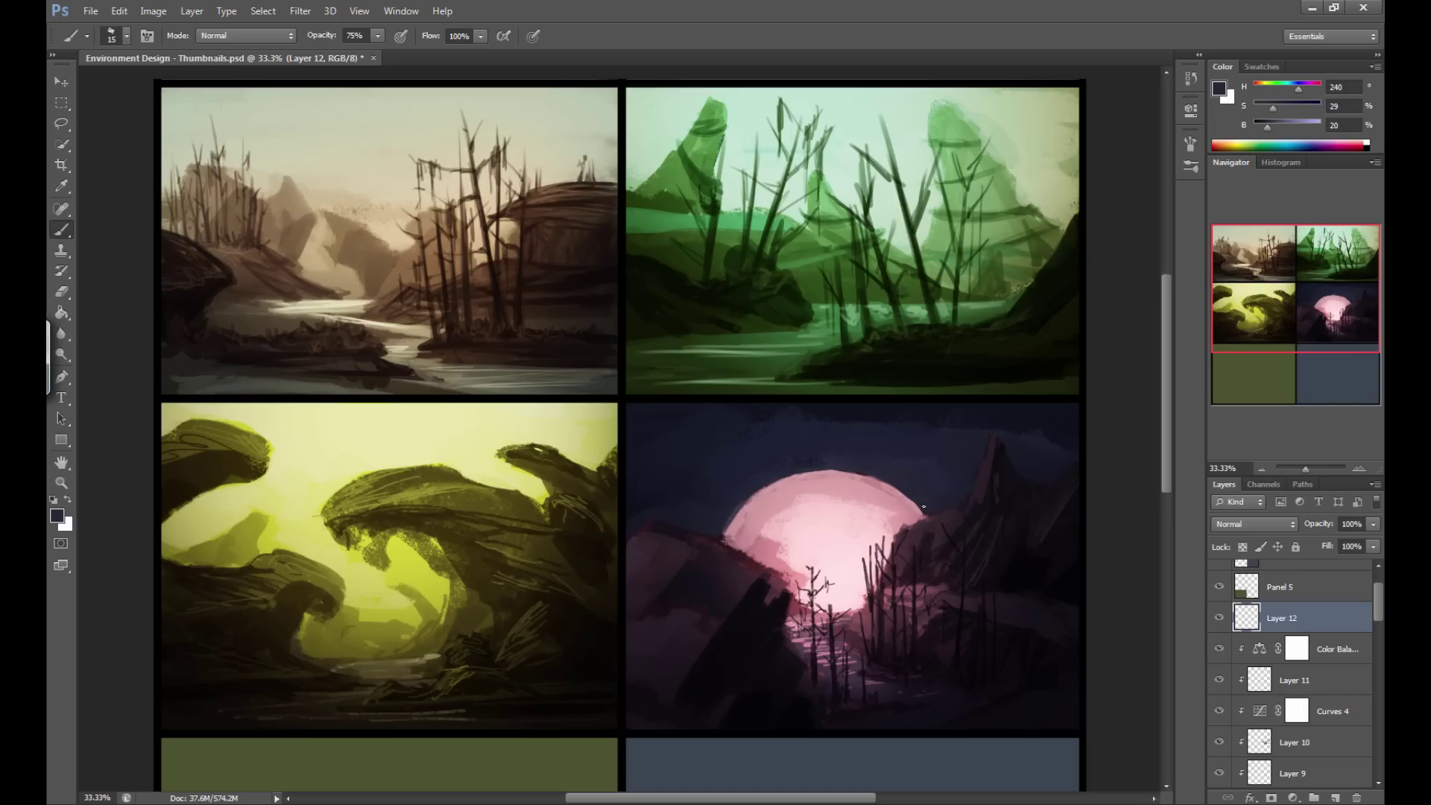
{"action": "left_click_drag", "start_coordinate": [924, 514], "coordinate": [911, 500]}
{"action": "left_click", "coordinate": [866, 480], "text": "alt"}
{"action": "left_click_drag", "start_coordinate": [865, 476], "coordinate": [817, 473]}
Rework the moon's left side with a 25 px brush in sampled light pink (H 355, S 22, B 93).
{"action": "left_click", "coordinate": [749, 500], "text": "alt"}
{"action": "key", "text": "bracketright"}
{"action": "left_click", "coordinate": [745, 520], "text": "alt"}
{"action": "left_click", "coordinate": [785, 522], "text": "alt"}
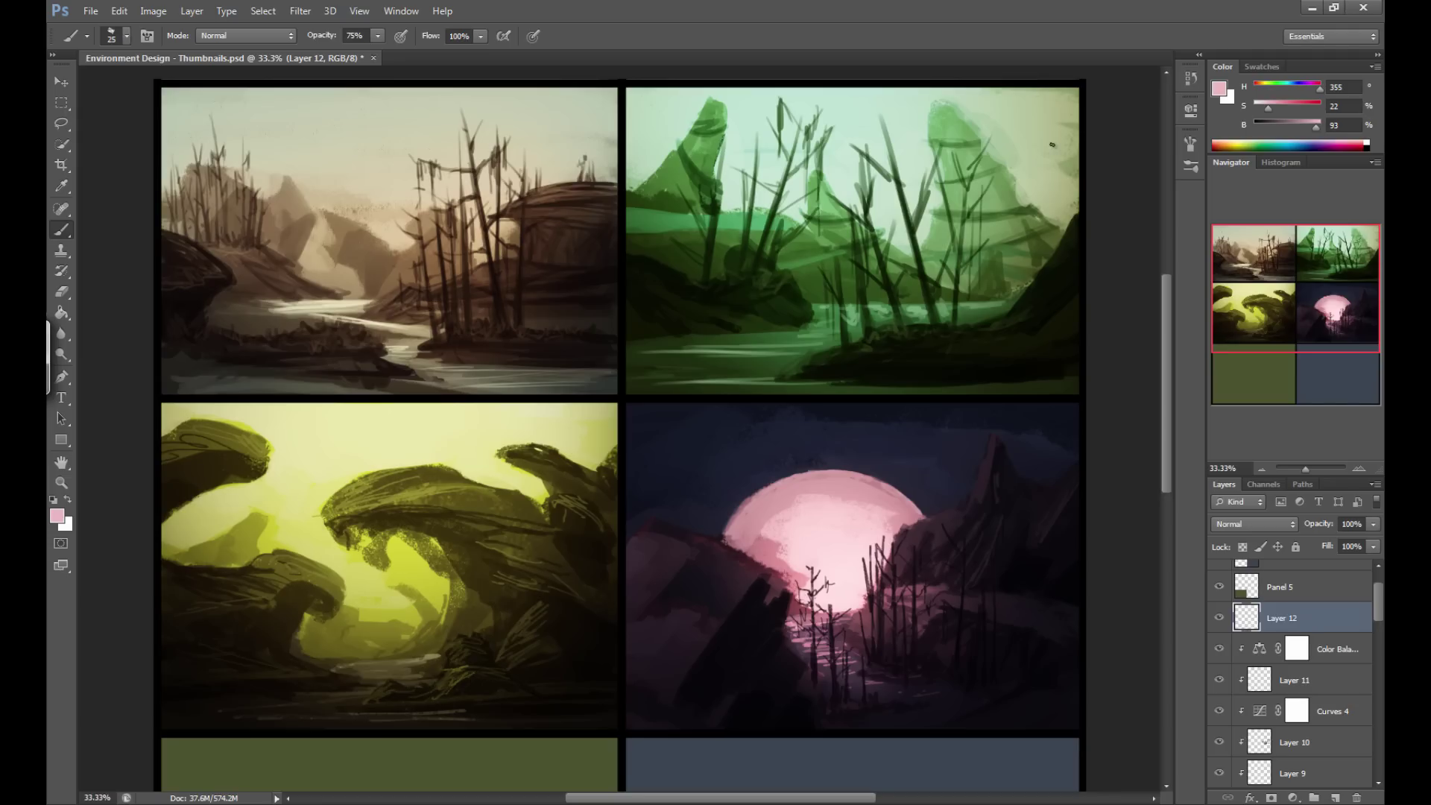
Paint rim light down the moon-facing edge of the right mountain peak with a 20 px brush in sampled pink (H 351, S 41, B 58).
{"action": "key", "text": "bracketleft"}
{"action": "key", "text": "bracketleft"}
{"action": "key", "text": "bracketleft"}
{"action": "left_click", "coordinate": [917, 581], "text": "alt"}
{"action": "left_click_drag", "start_coordinate": [990, 444], "coordinate": [984, 488]}
{"action": "key", "text": "bracketleft"}
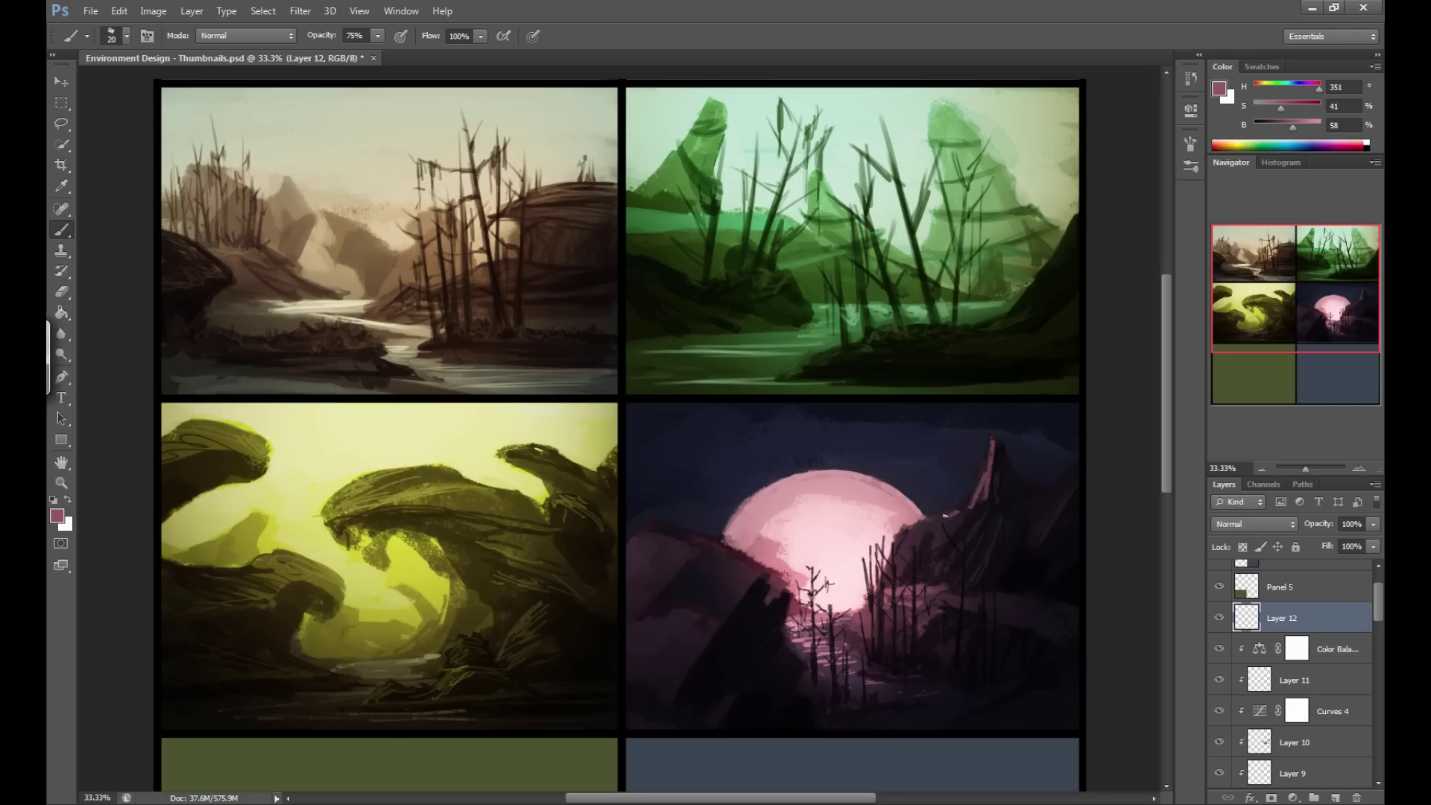
Refine the rim light on the right peak and left hill at 9 px in sampled muted red (H 344, S 35, B 29), and save with Maximize Compatibility.
{"action": "left_click", "coordinate": [974, 504], "text": "alt"}
{"action": "left_click", "coordinate": [984, 485], "text": "alt"}
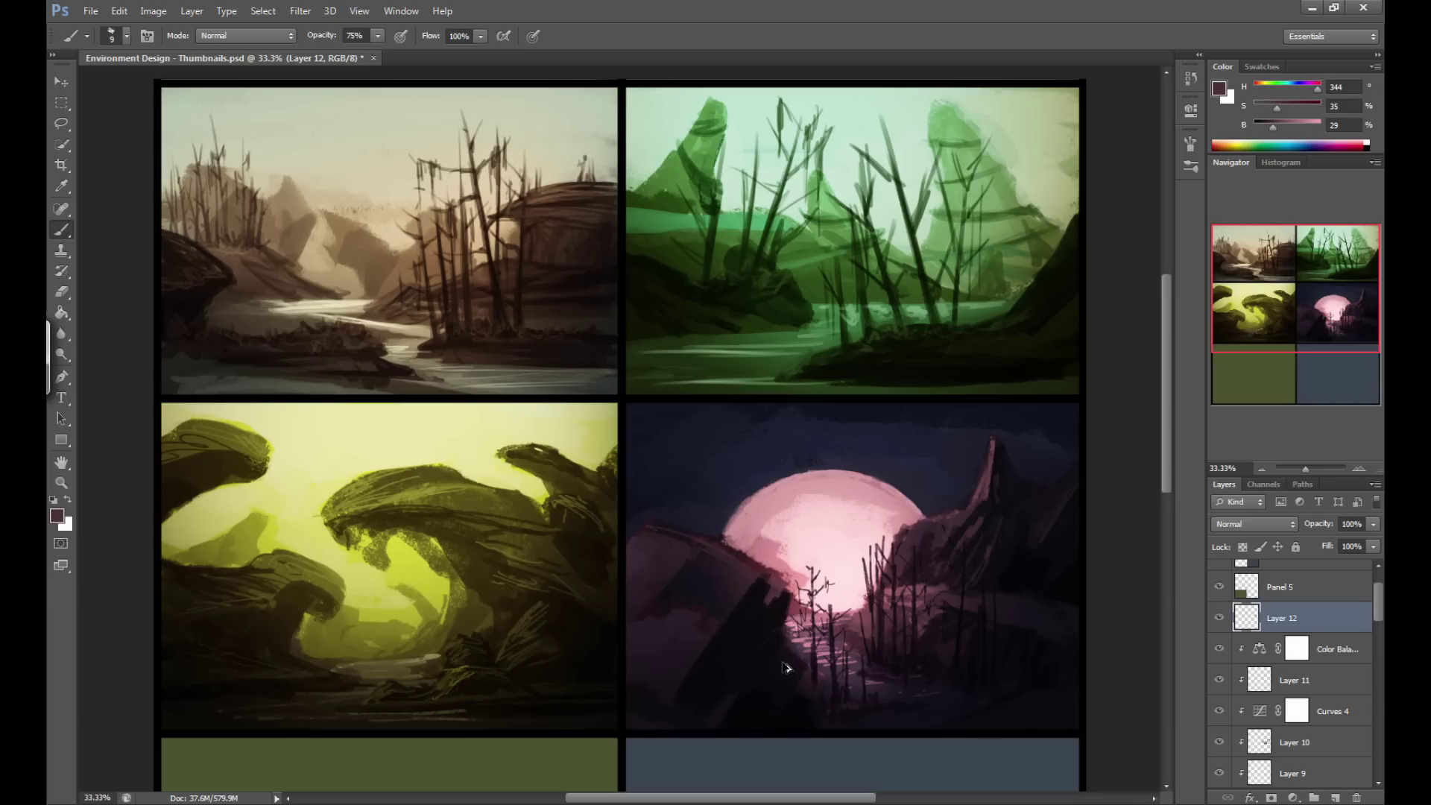
{"action": "key", "text": "ctrl+s"}
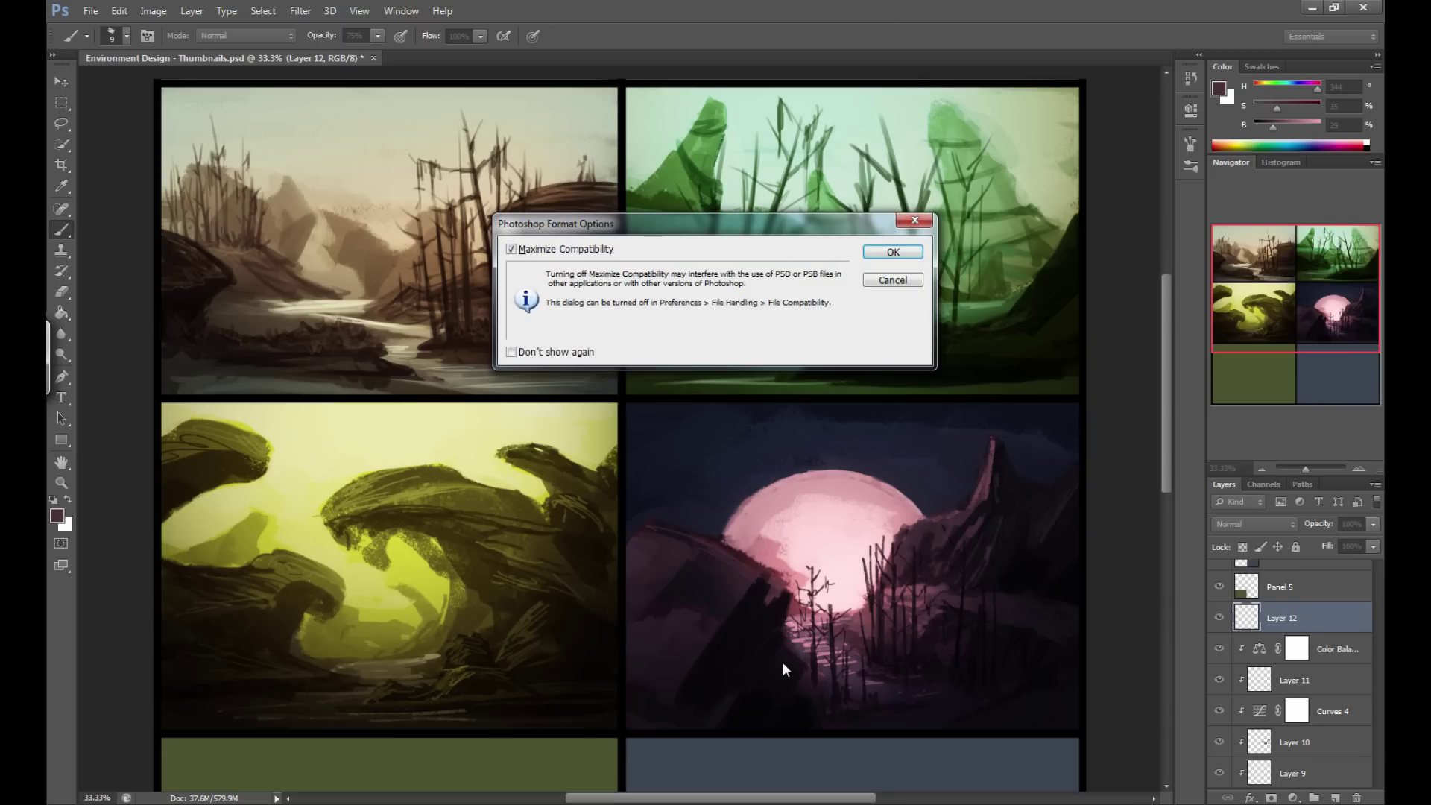
{"action": "key", "text": "Return"}
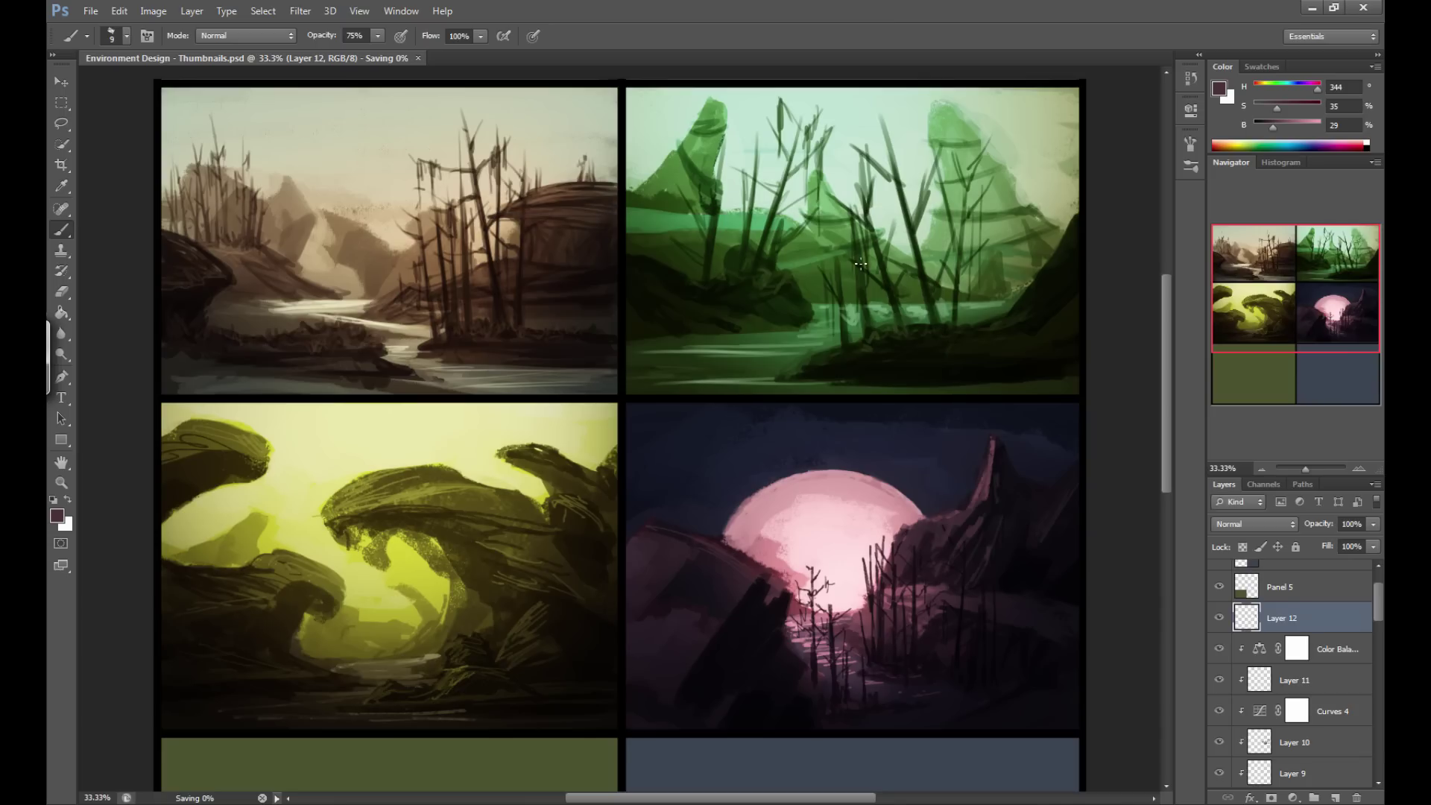